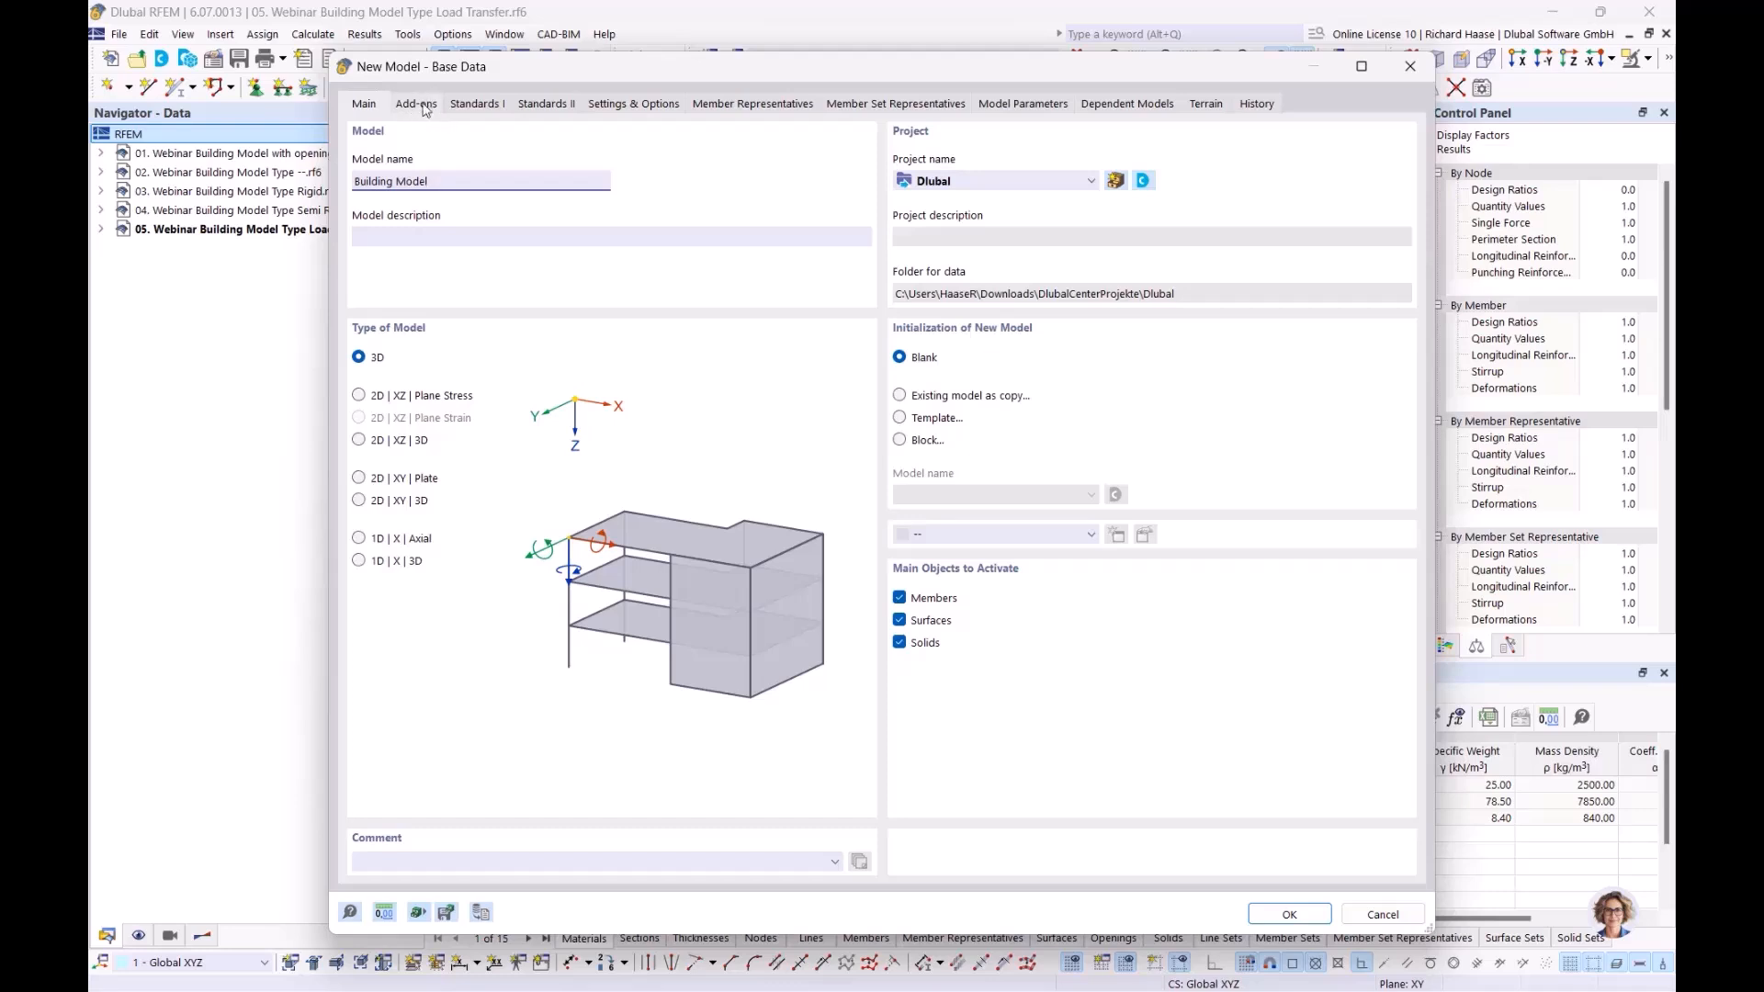
# Tick the Building Model and Concrete Design add-ons, activating the EN 1990, EN 1991 and EN 1992 standards
pyautogui.click(419, 104)
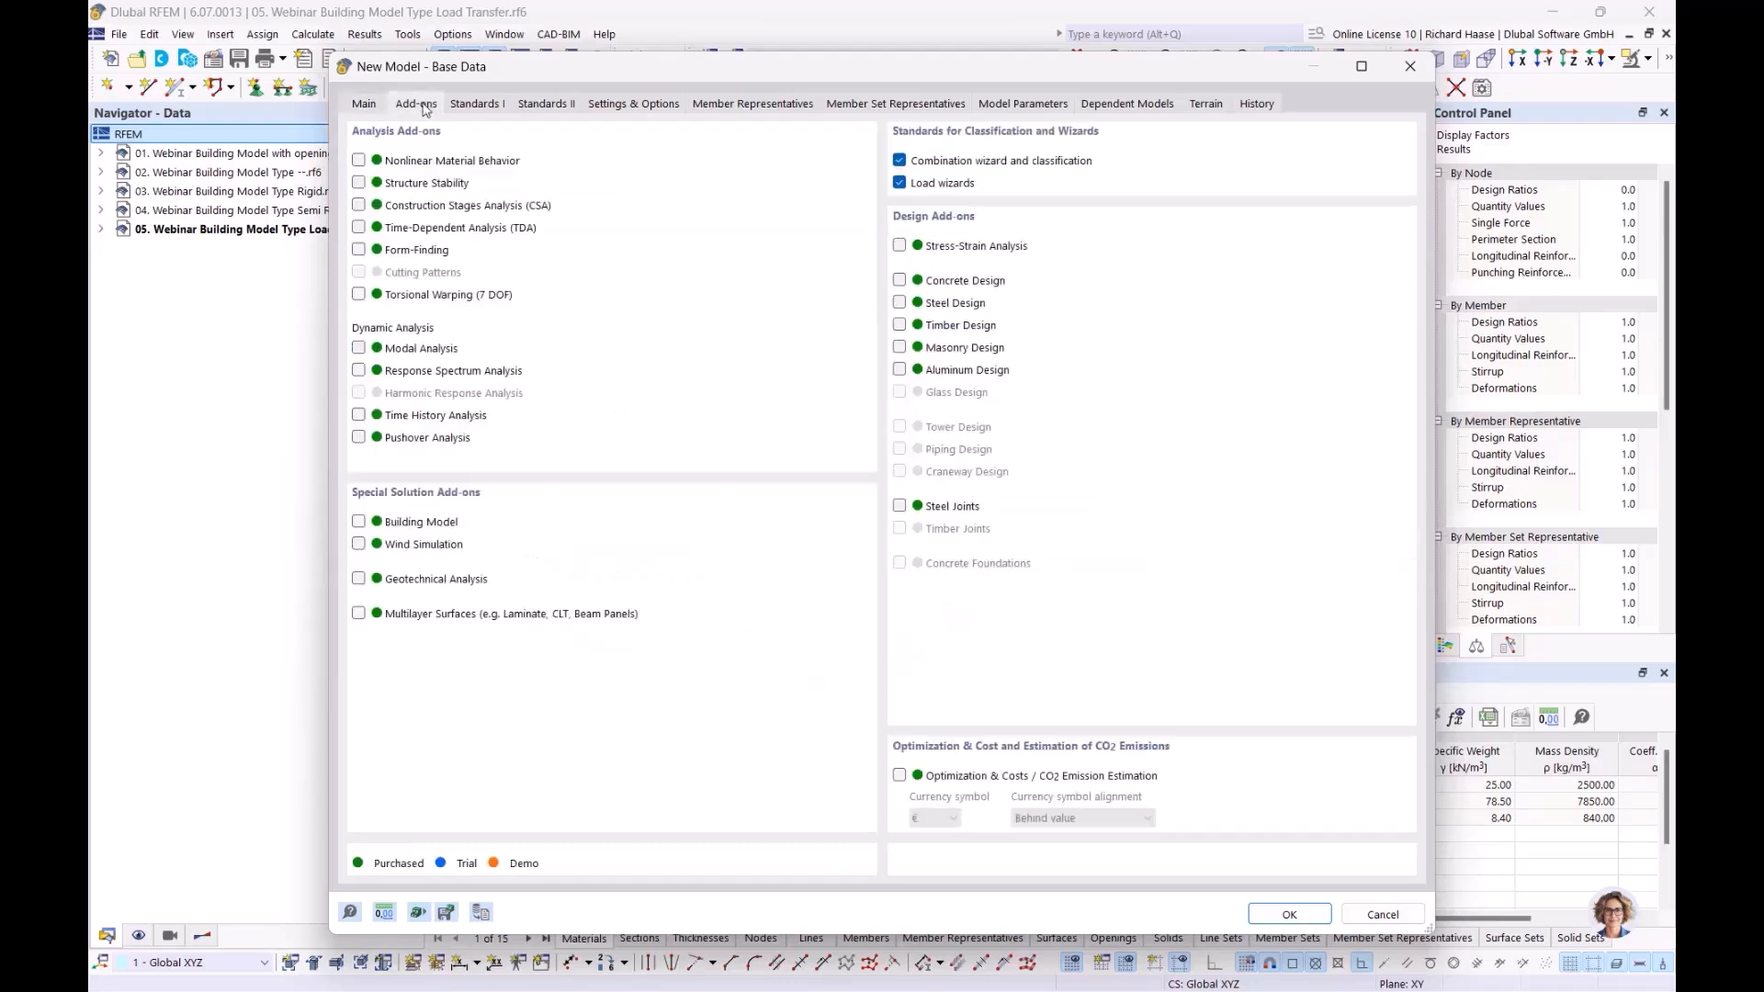
pyautogui.click(360, 522)
pyautogui.click(901, 281)
# Set the national annexes to DIN 2012-08 for EN 1990, DIN 2019-04 for EN 1991 and DIN 2015-12 for EN 1992
pyautogui.click(487, 103)
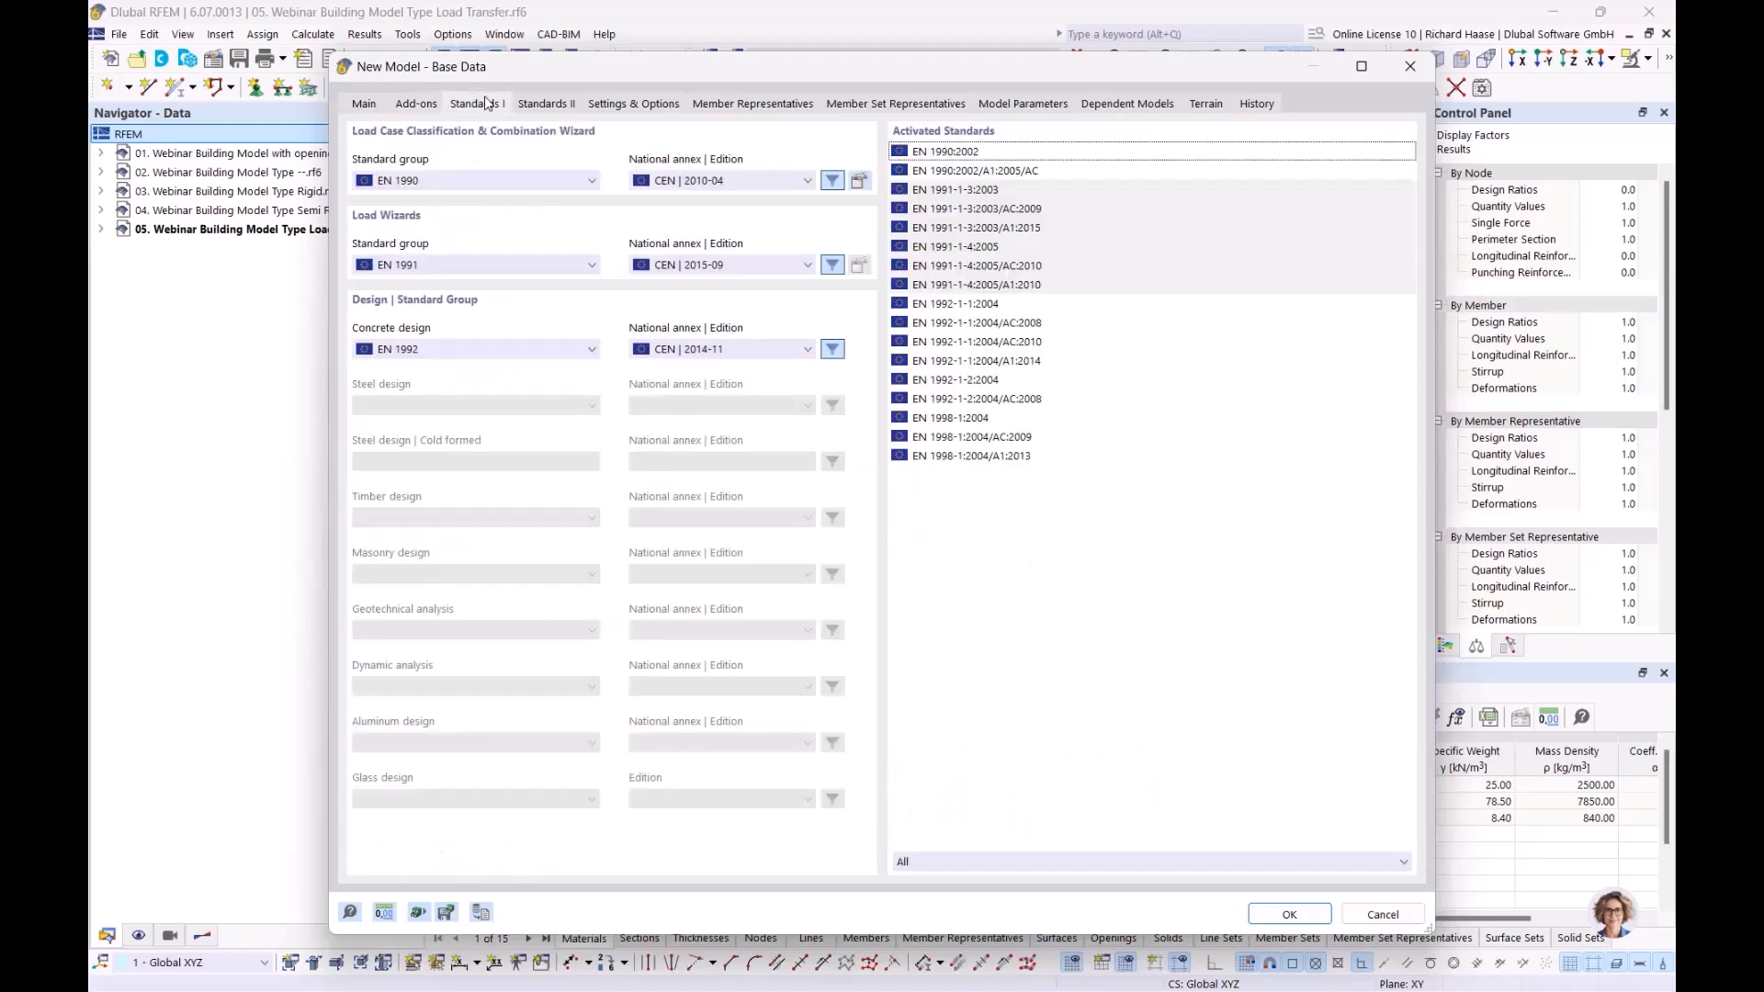
pyautogui.click(685, 180)
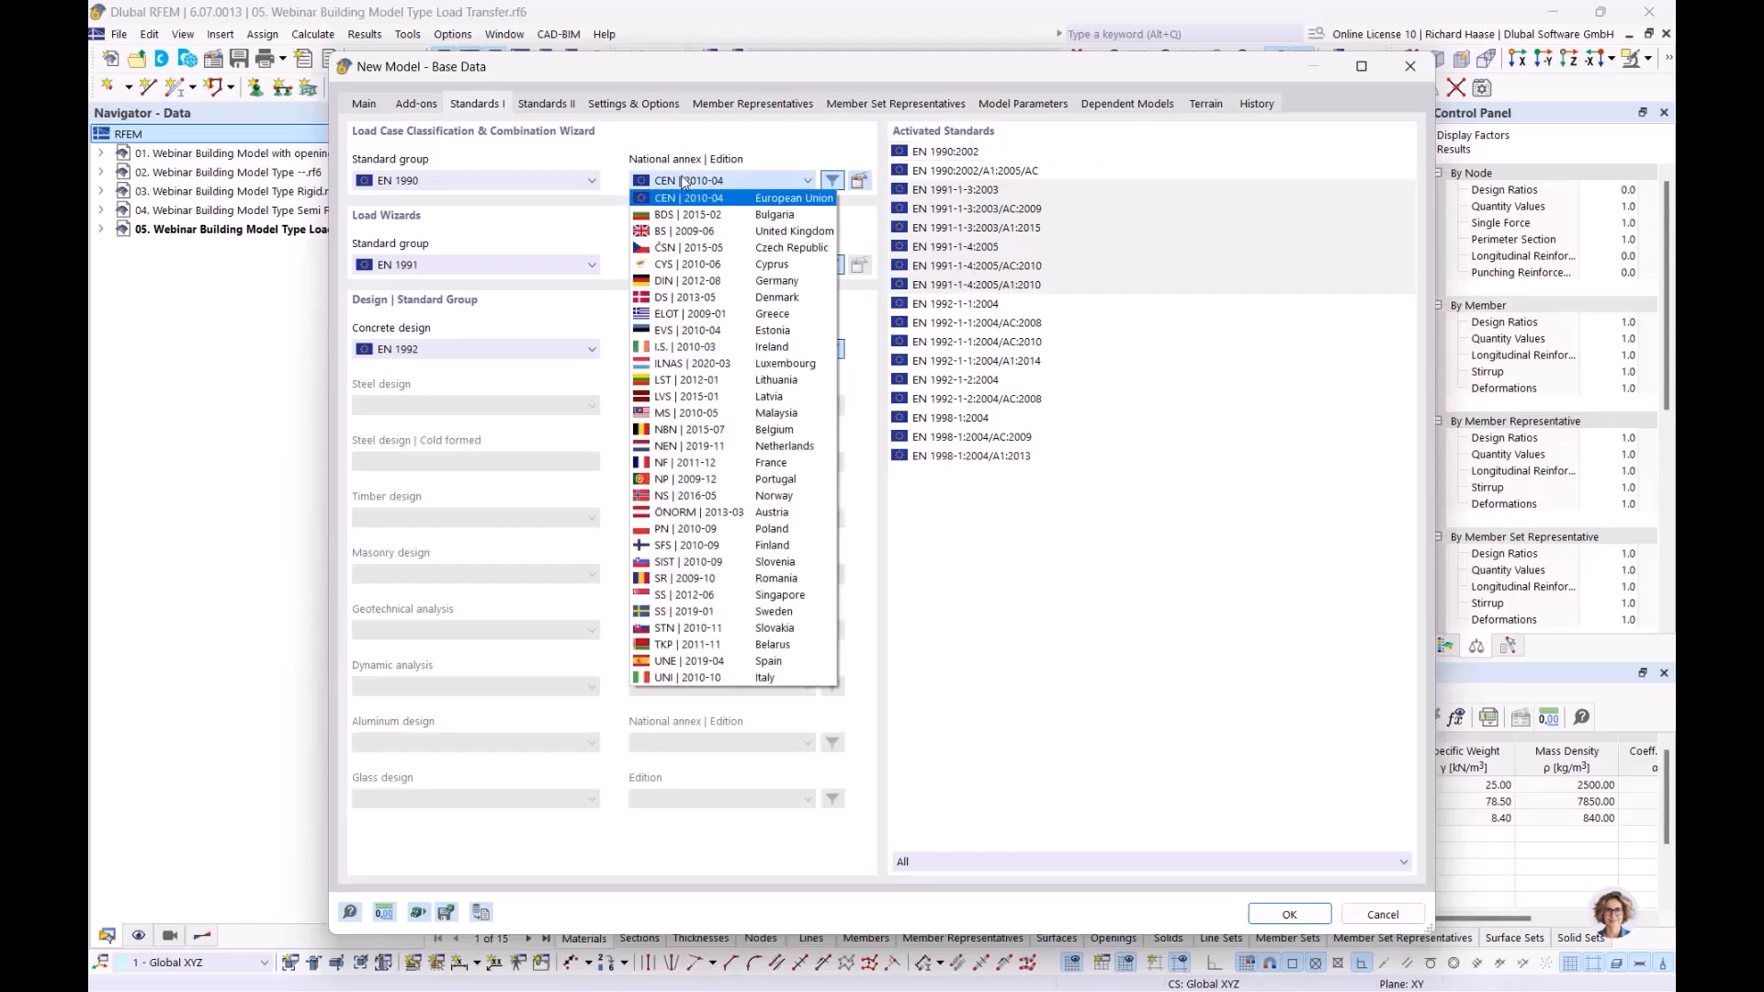
pyautogui.click(671, 281)
pyautogui.click(701, 266)
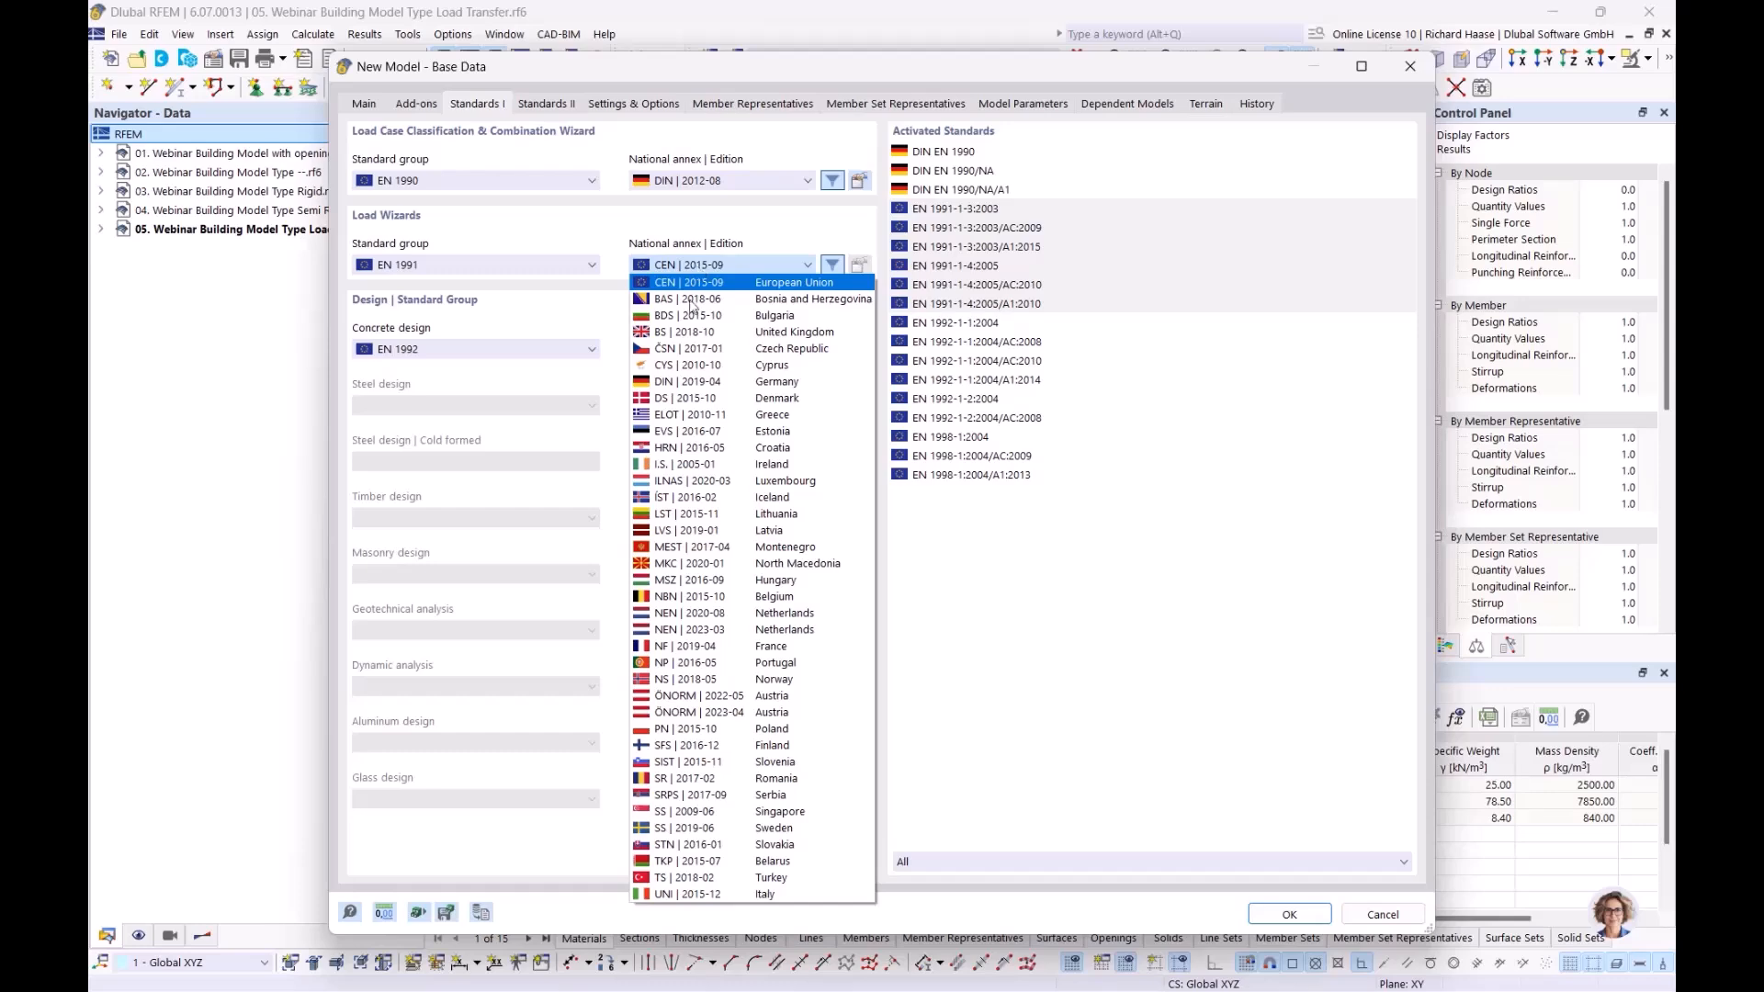
pyautogui.click(689, 381)
pyautogui.click(712, 352)
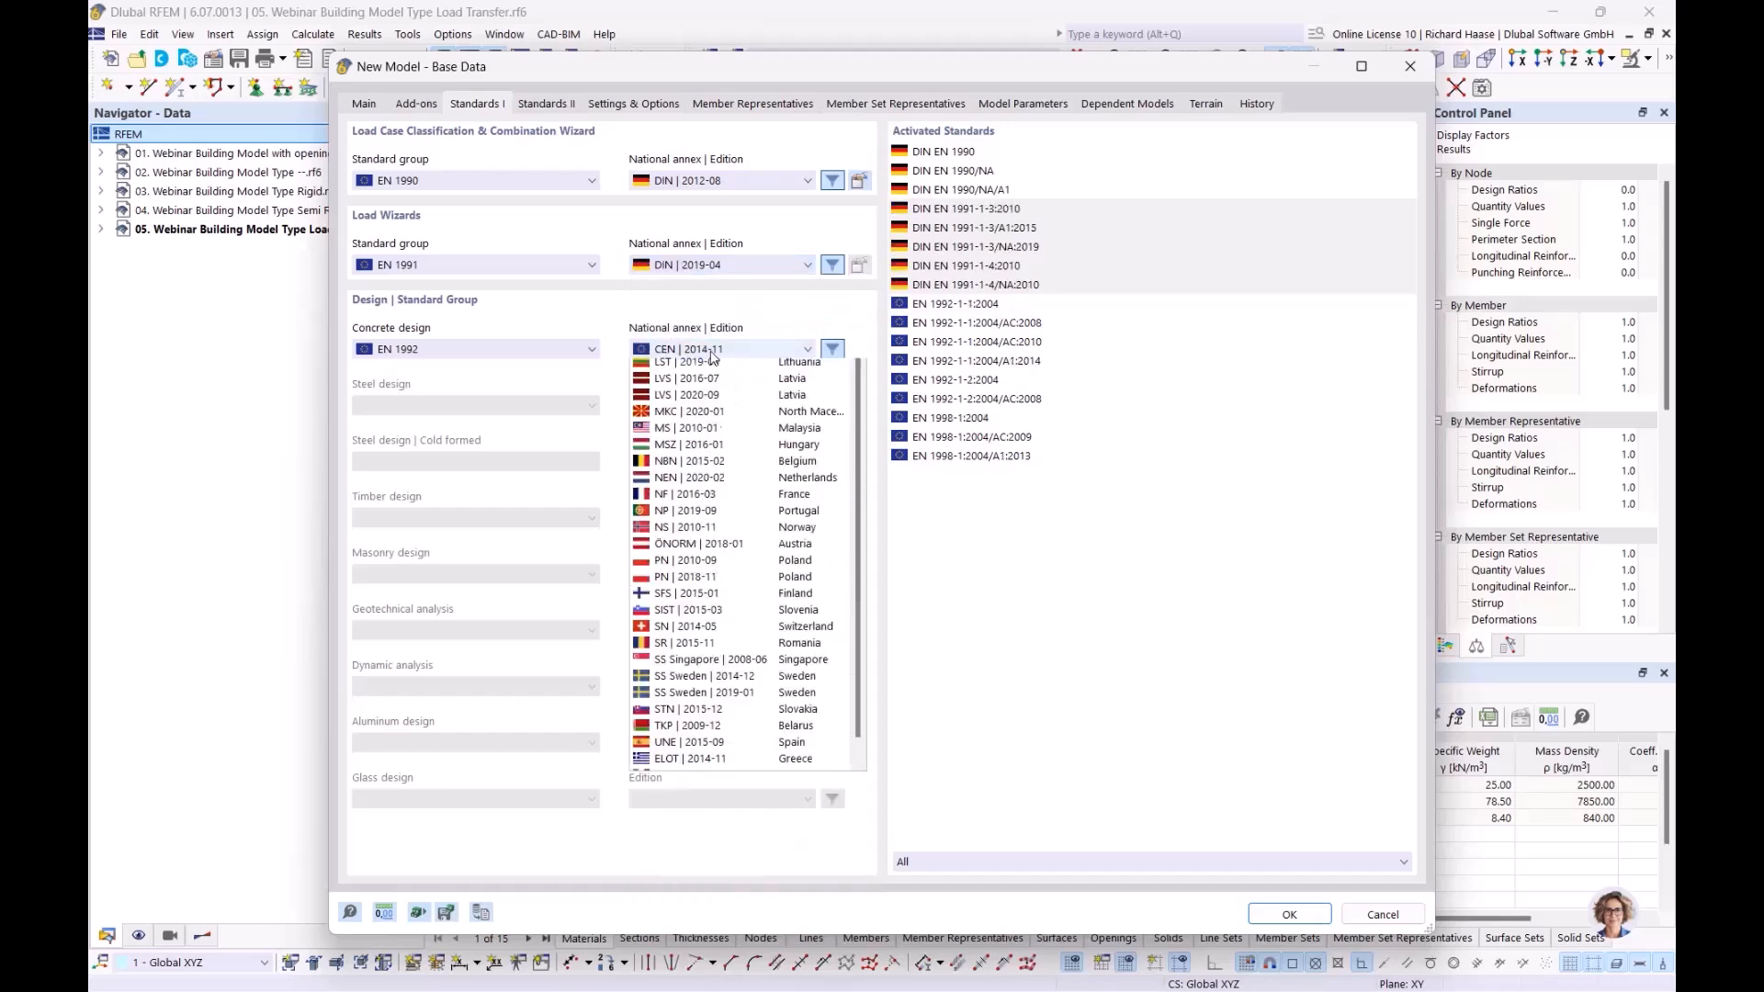
pyautogui.click(701, 448)
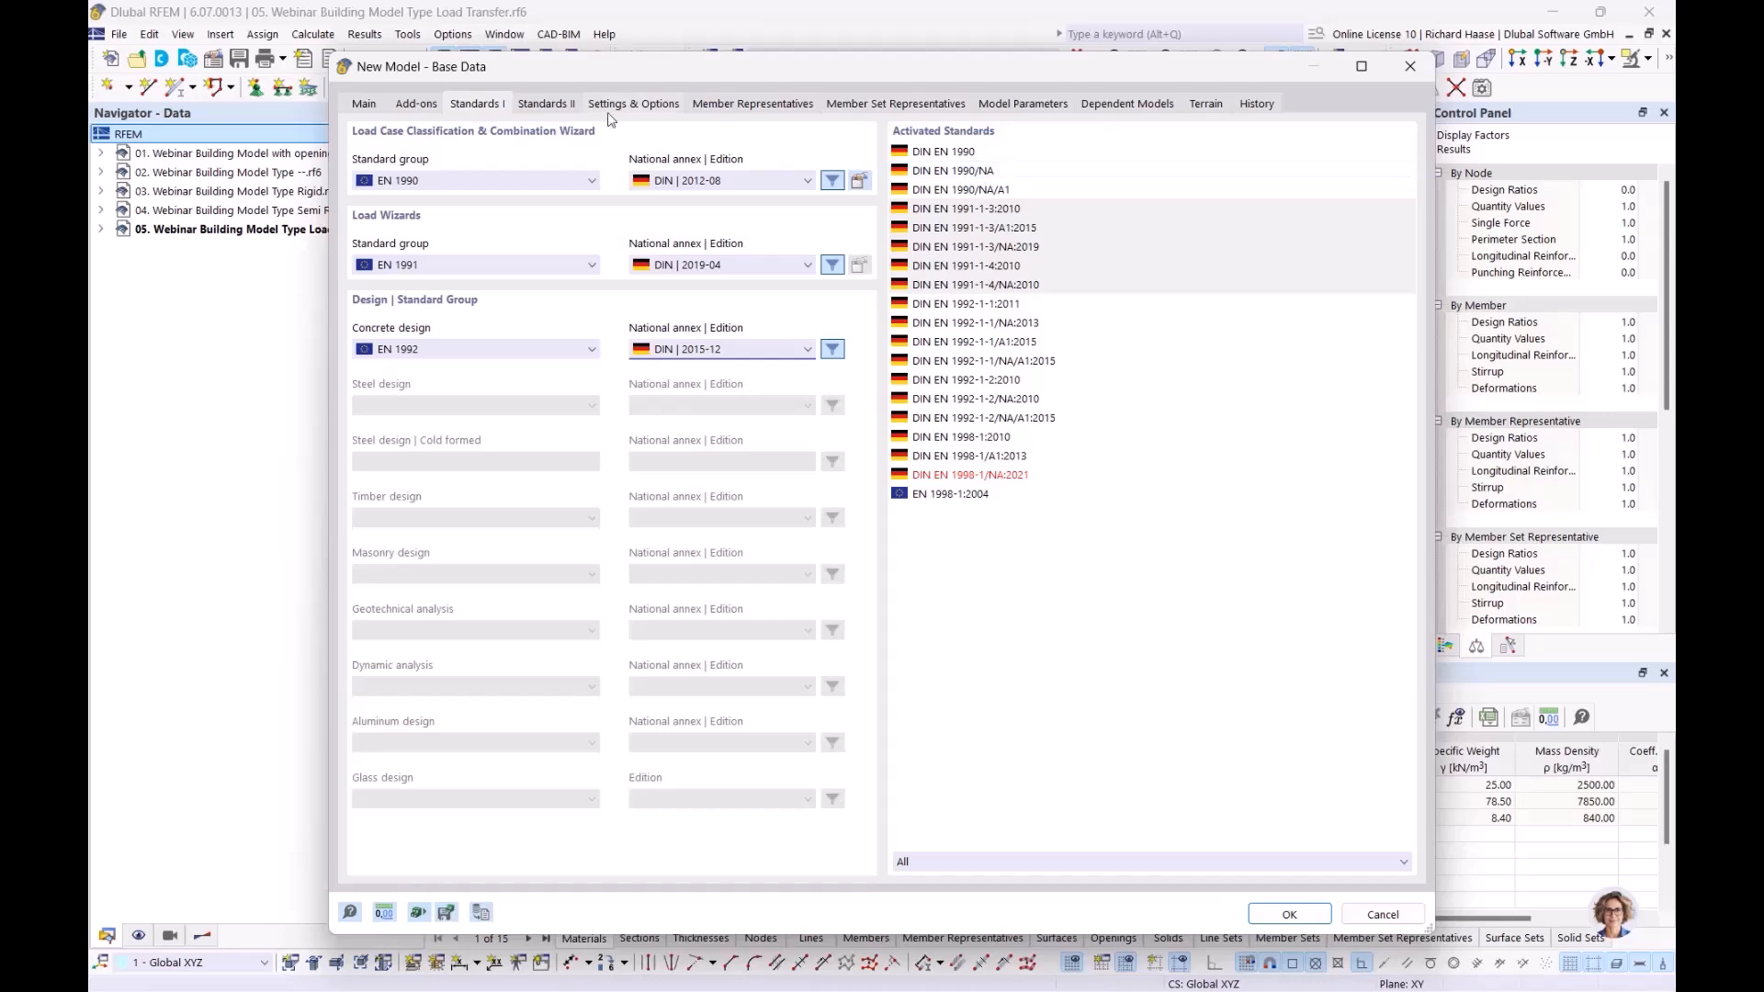
# Review the add-ons and the general settings, including gravity 10.00 m/s², then return to Main
pyautogui.click(409, 105)
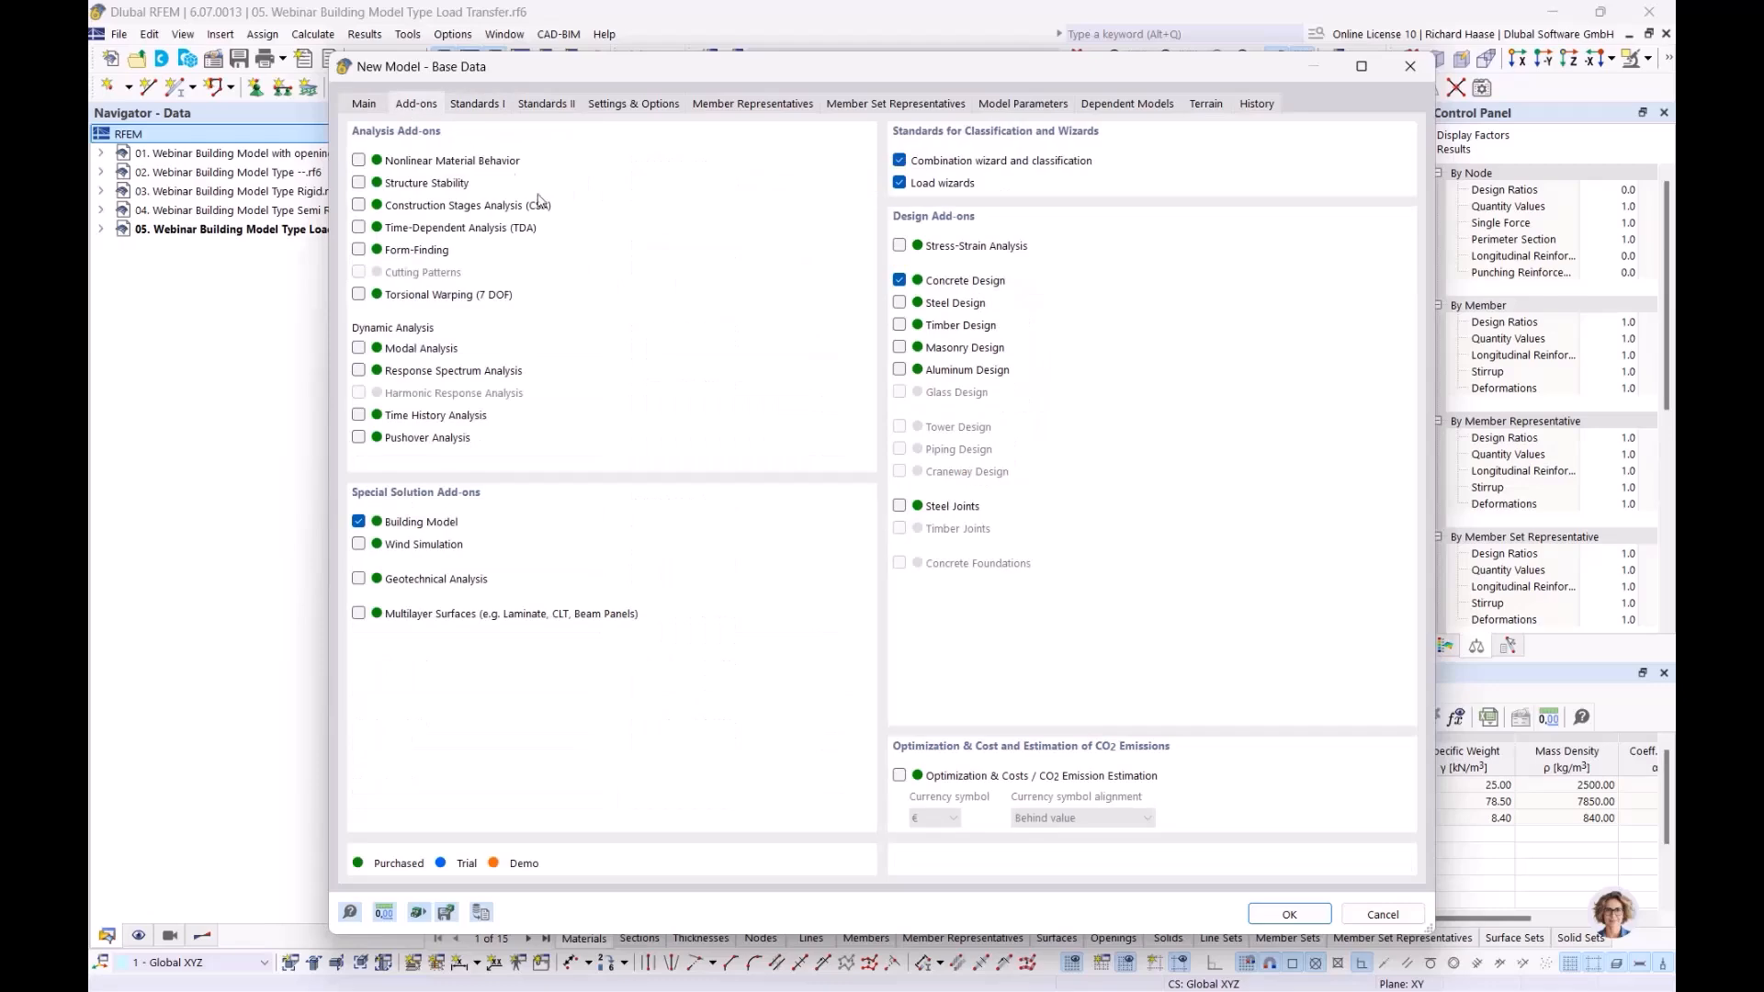
pyautogui.click(632, 104)
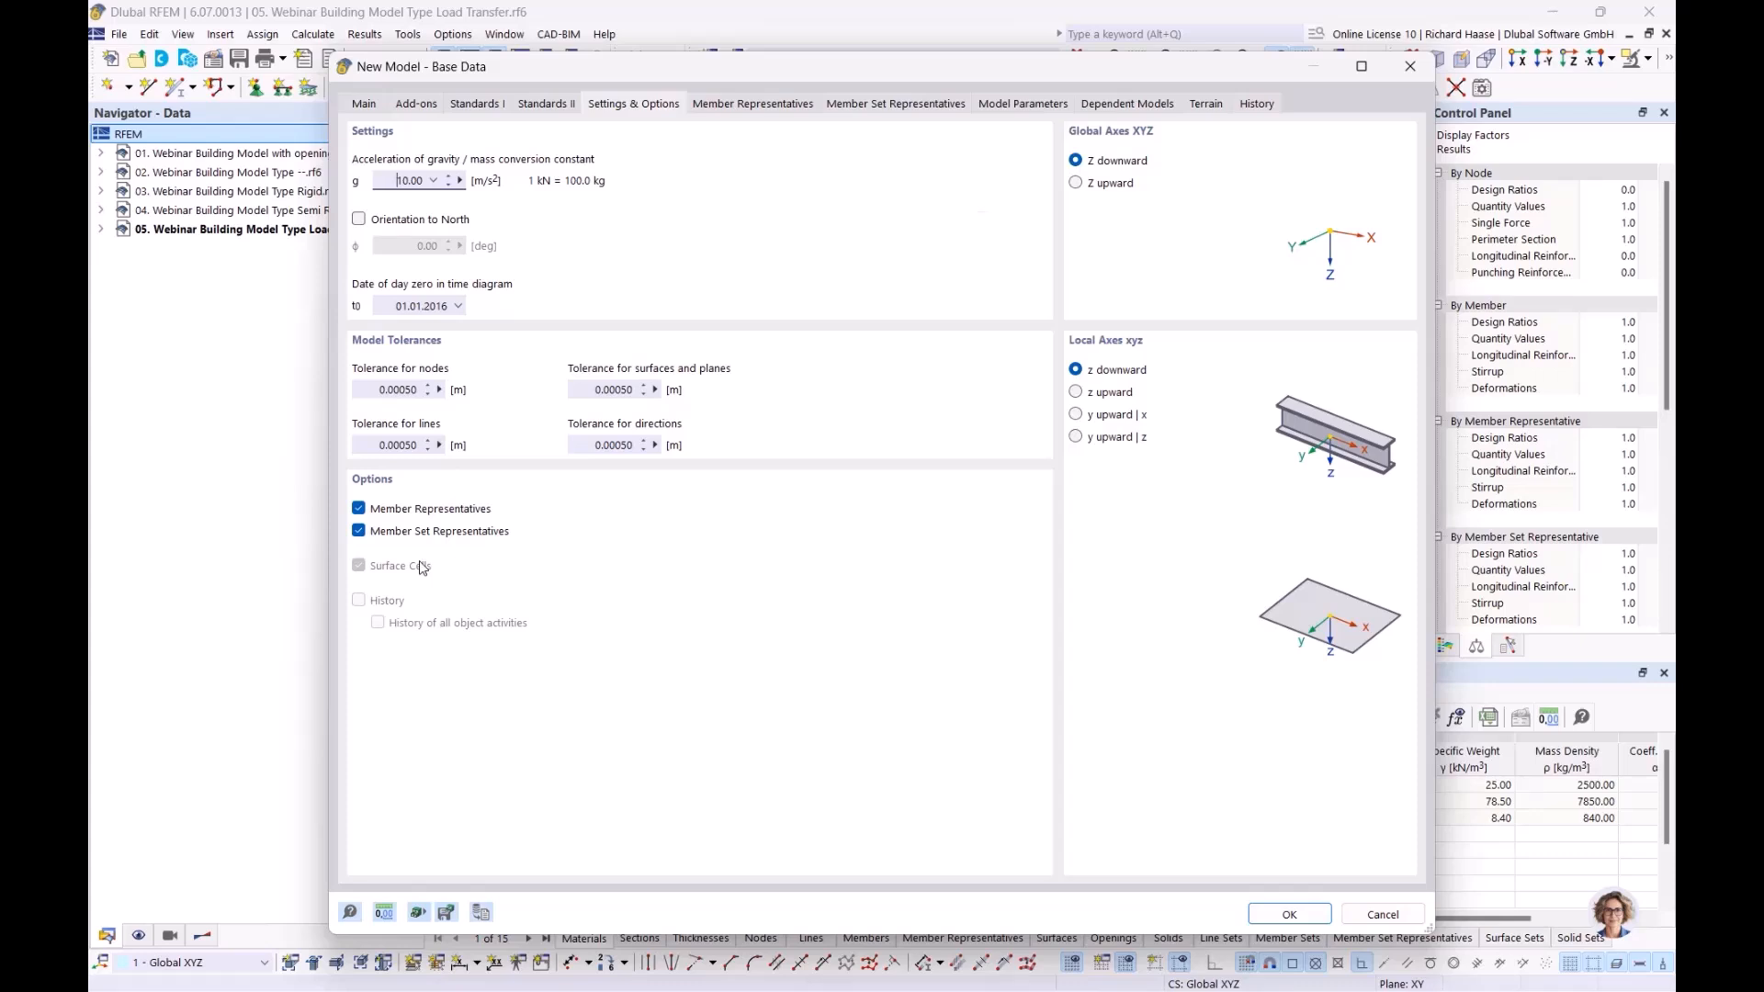
pyautogui.click(377, 103)
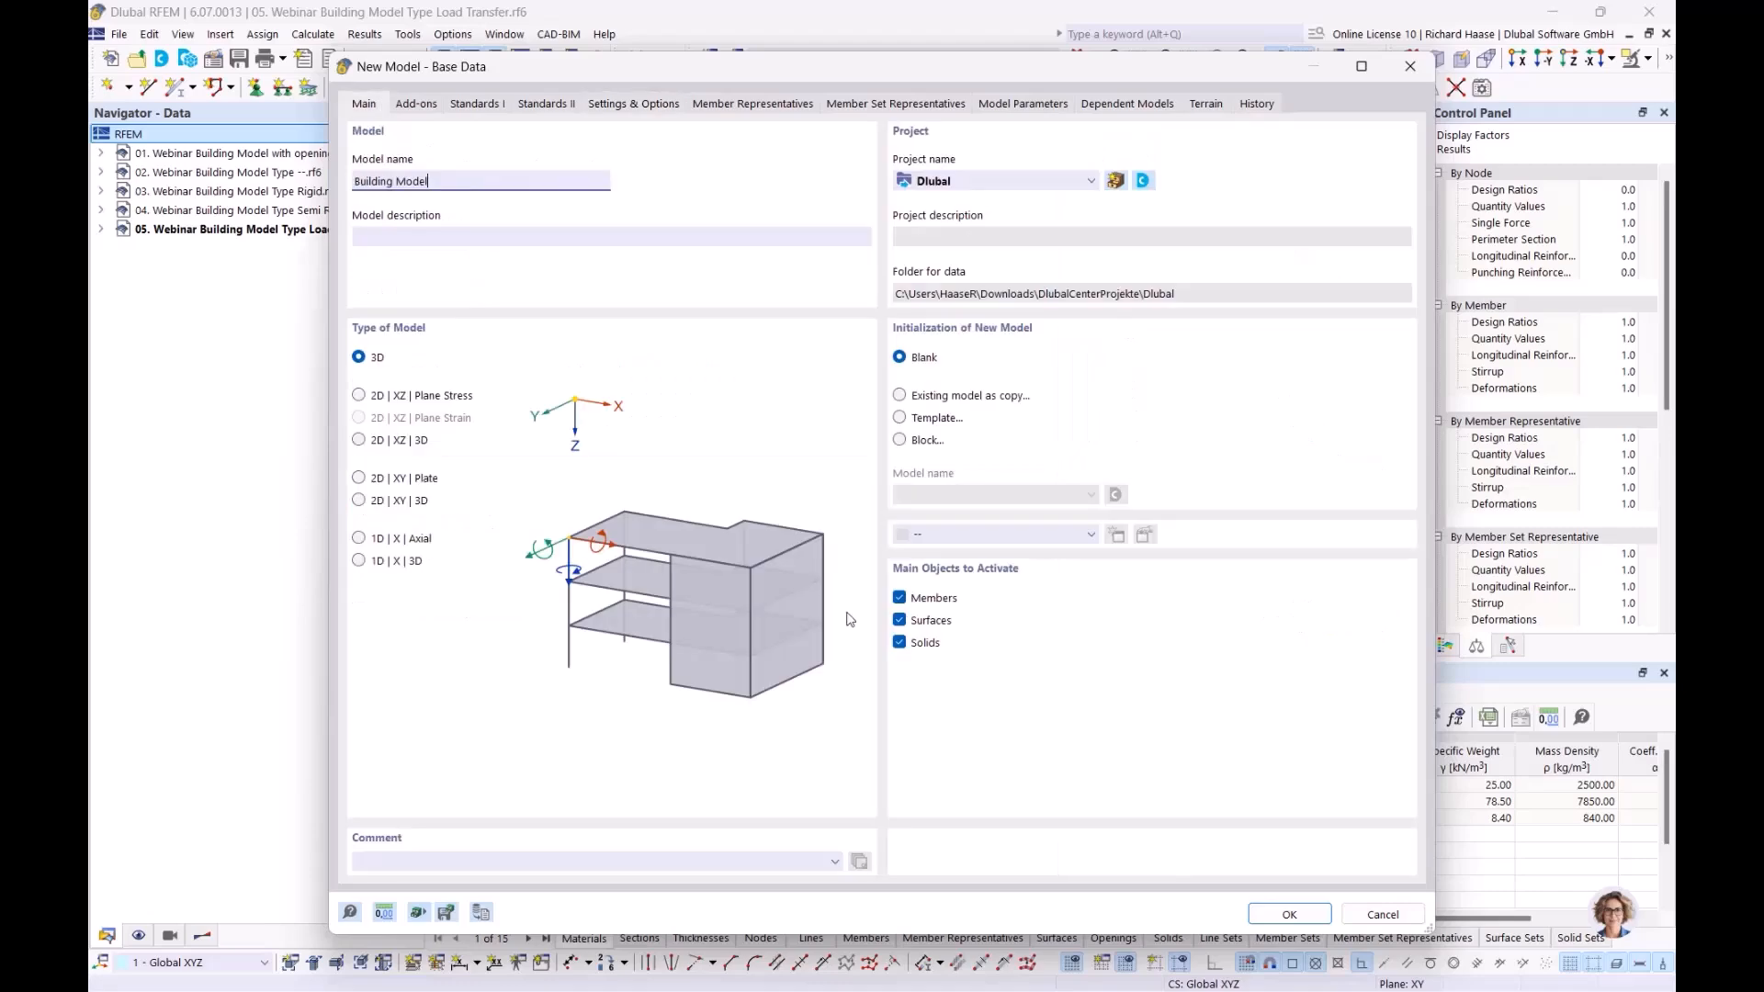
# Create Building Model.rf6 and delete all its default basic objects, leaving the materials list empty
pyautogui.click(1276, 915)
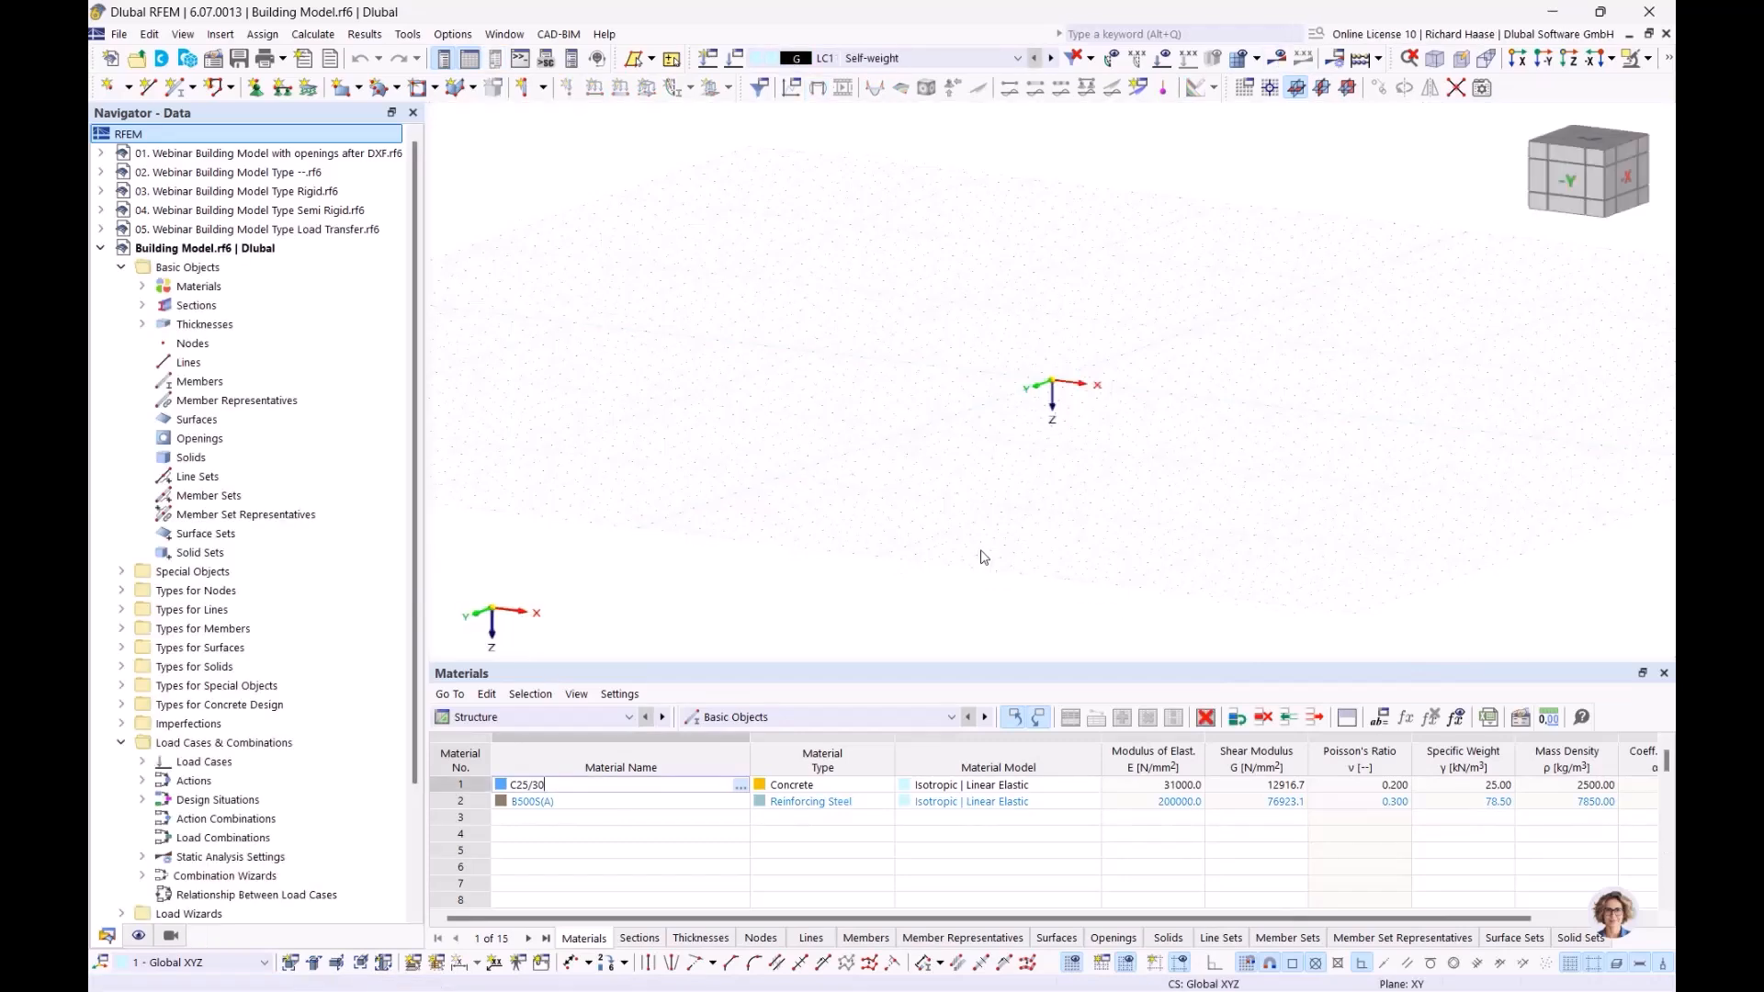
pyautogui.rightClick(224, 269)
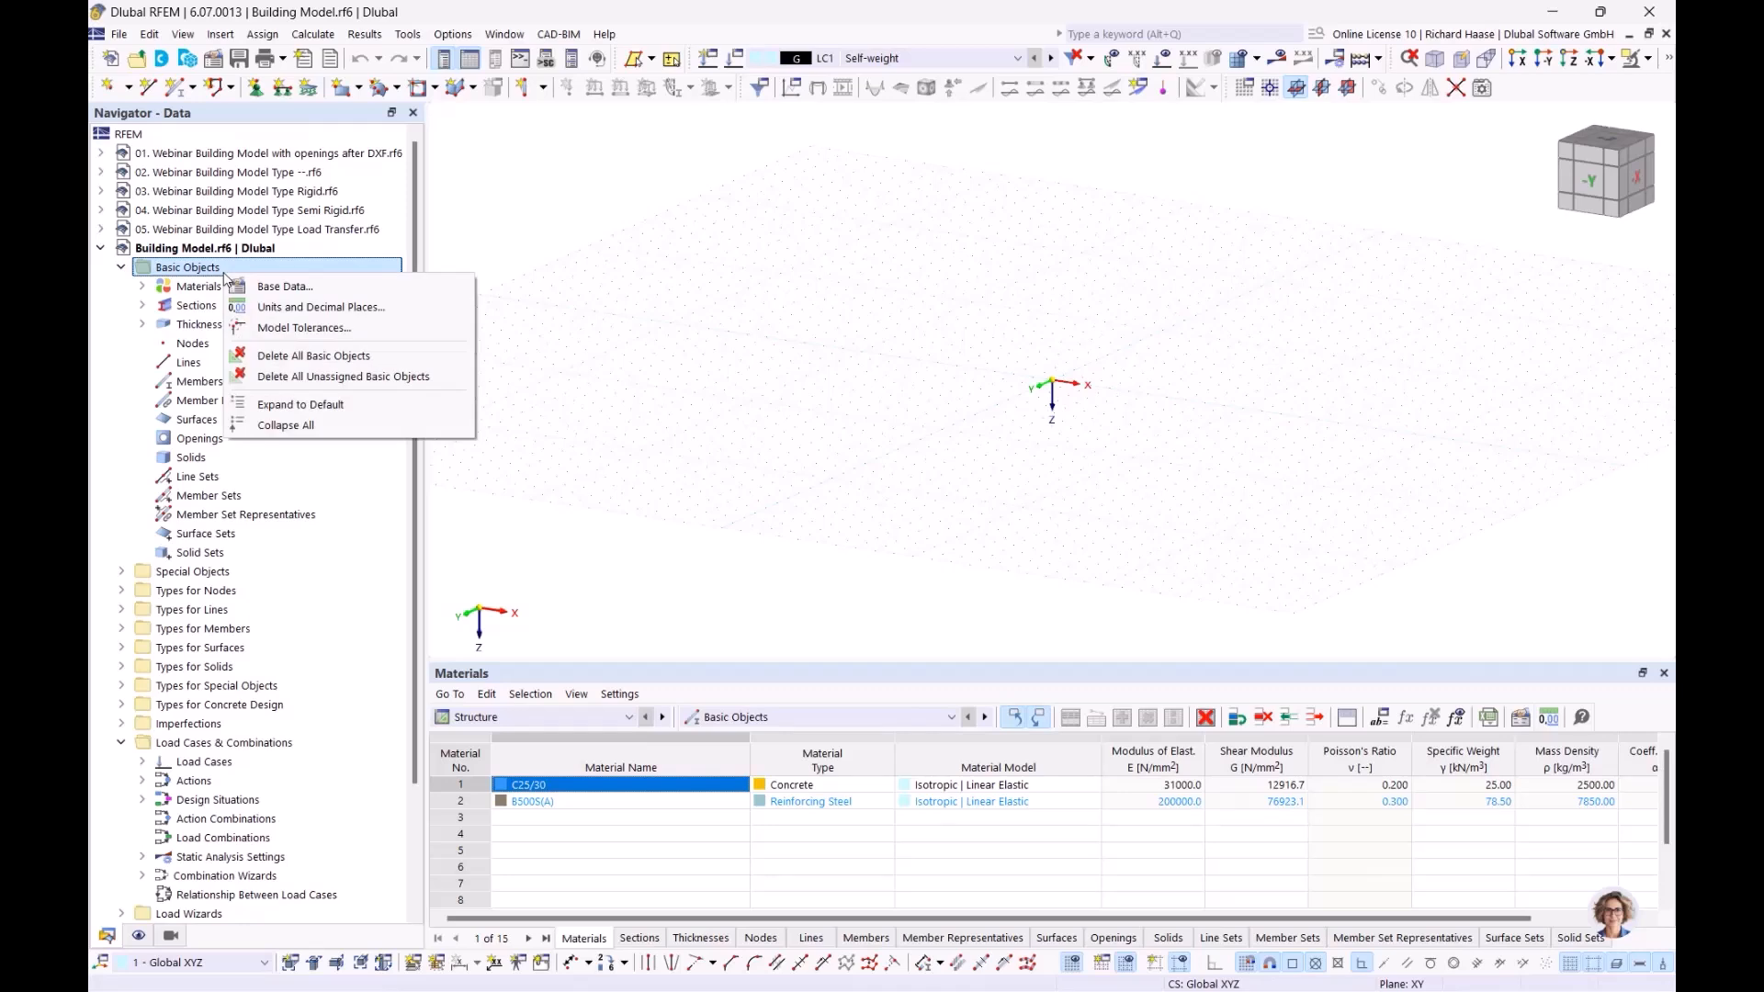
pyautogui.click(280, 357)
pyautogui.click(972, 597)
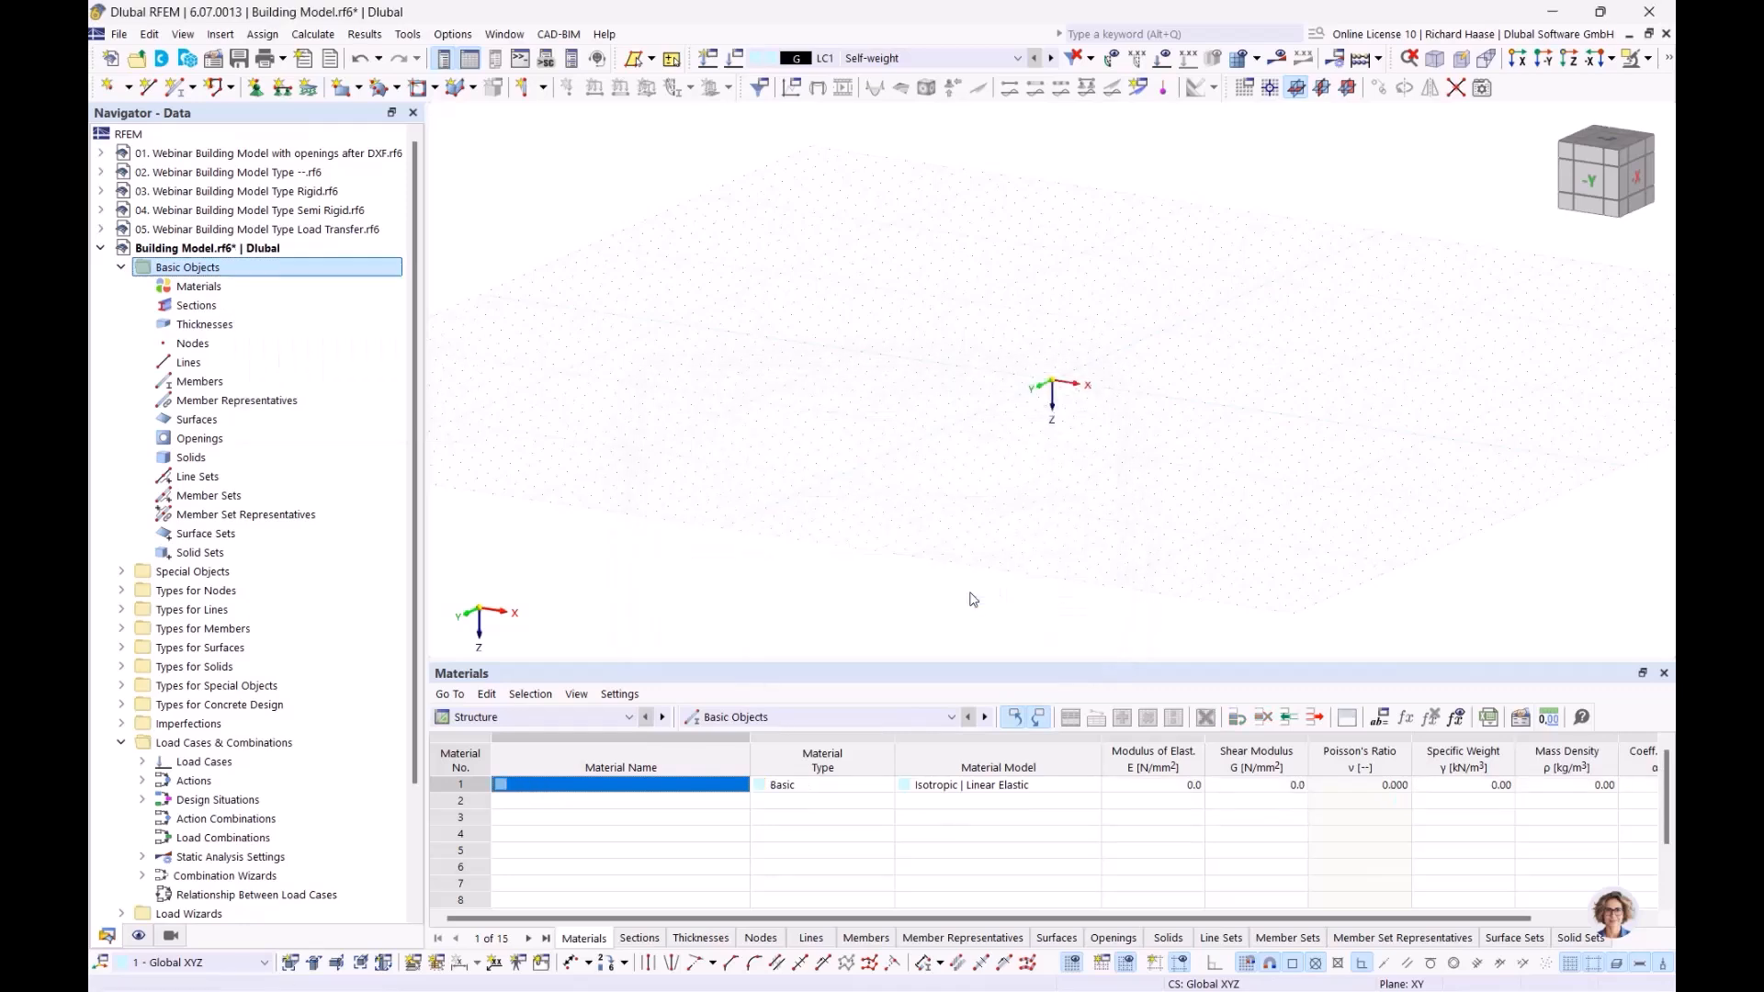
pyautogui.click(260, 289)
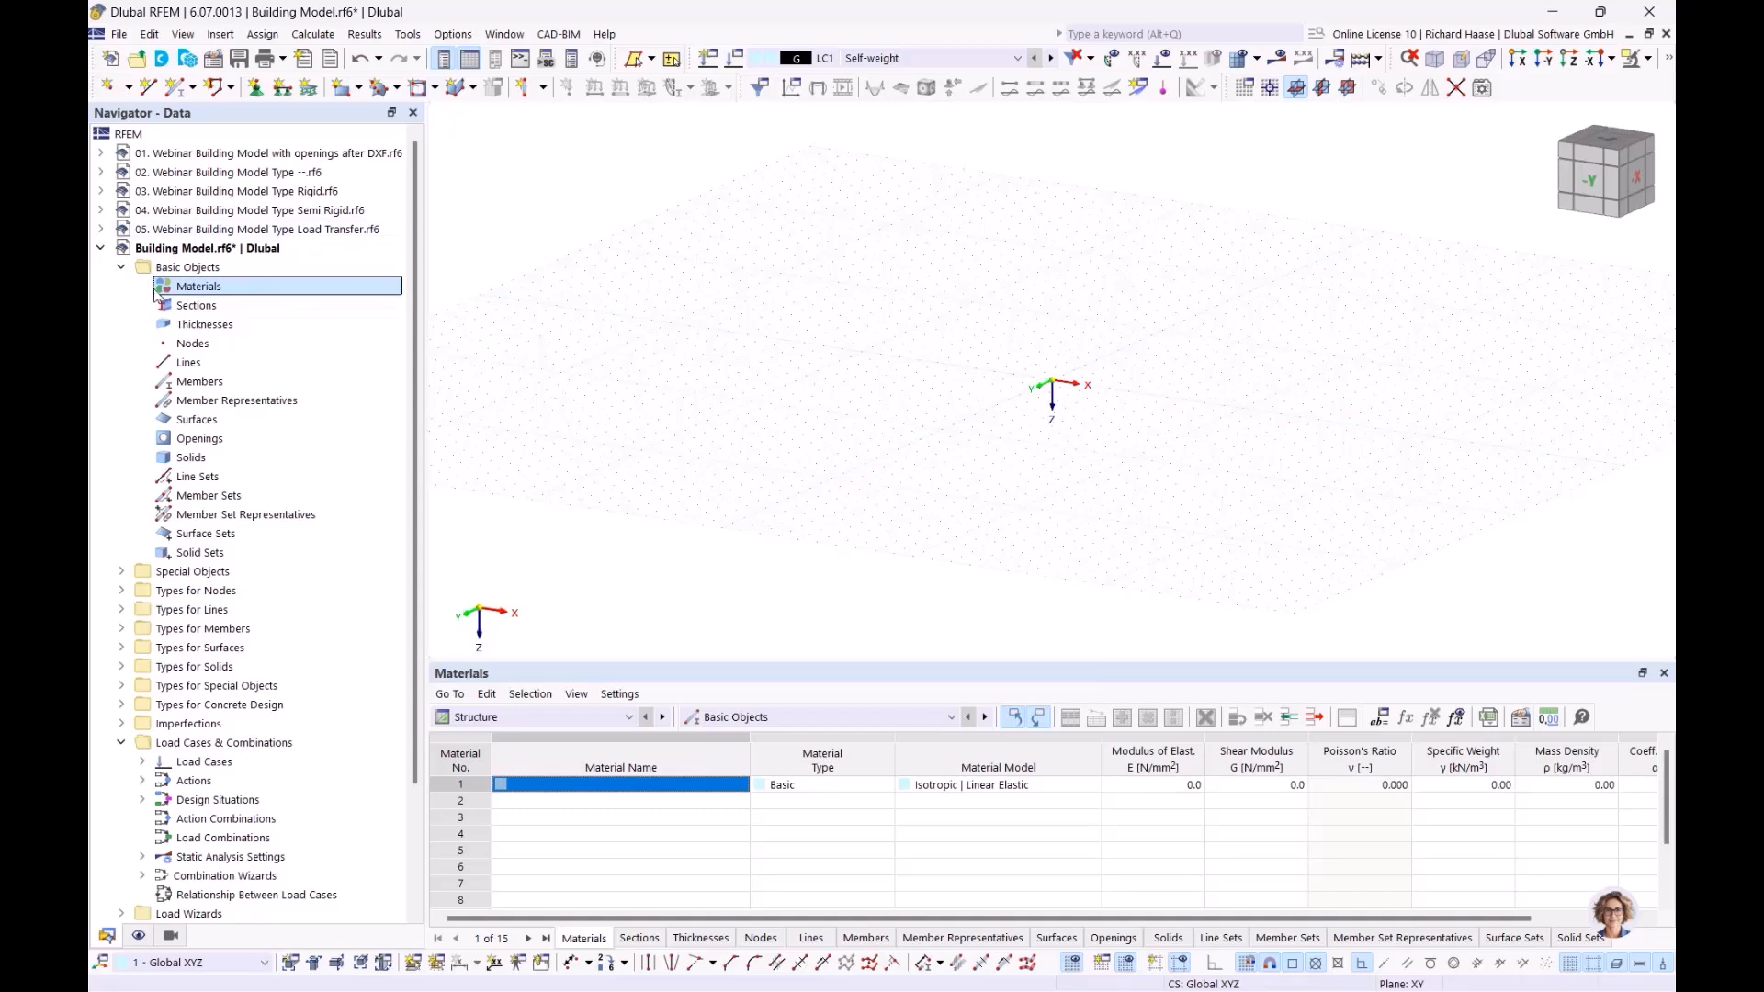
# Add the materials C25/30 and B500S(A) per DIN EN 1992-1-1/NA/A1:2015-12
pyautogui.rightClick(195, 289)
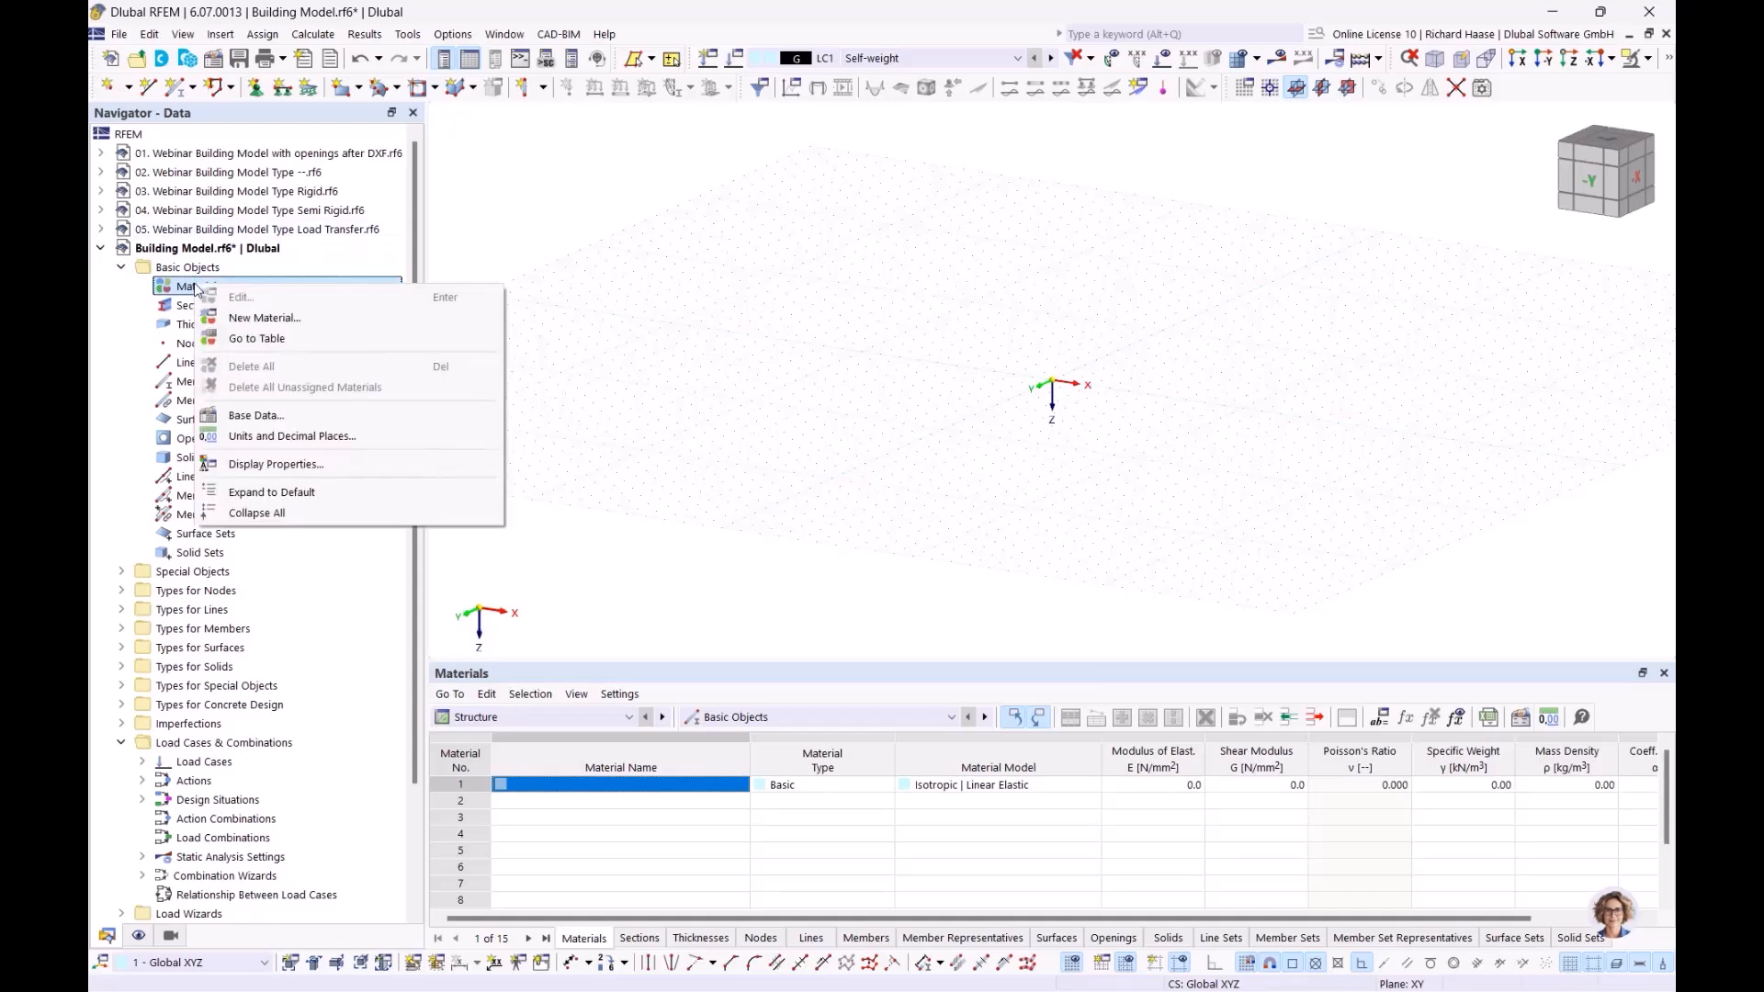
pyautogui.click(248, 322)
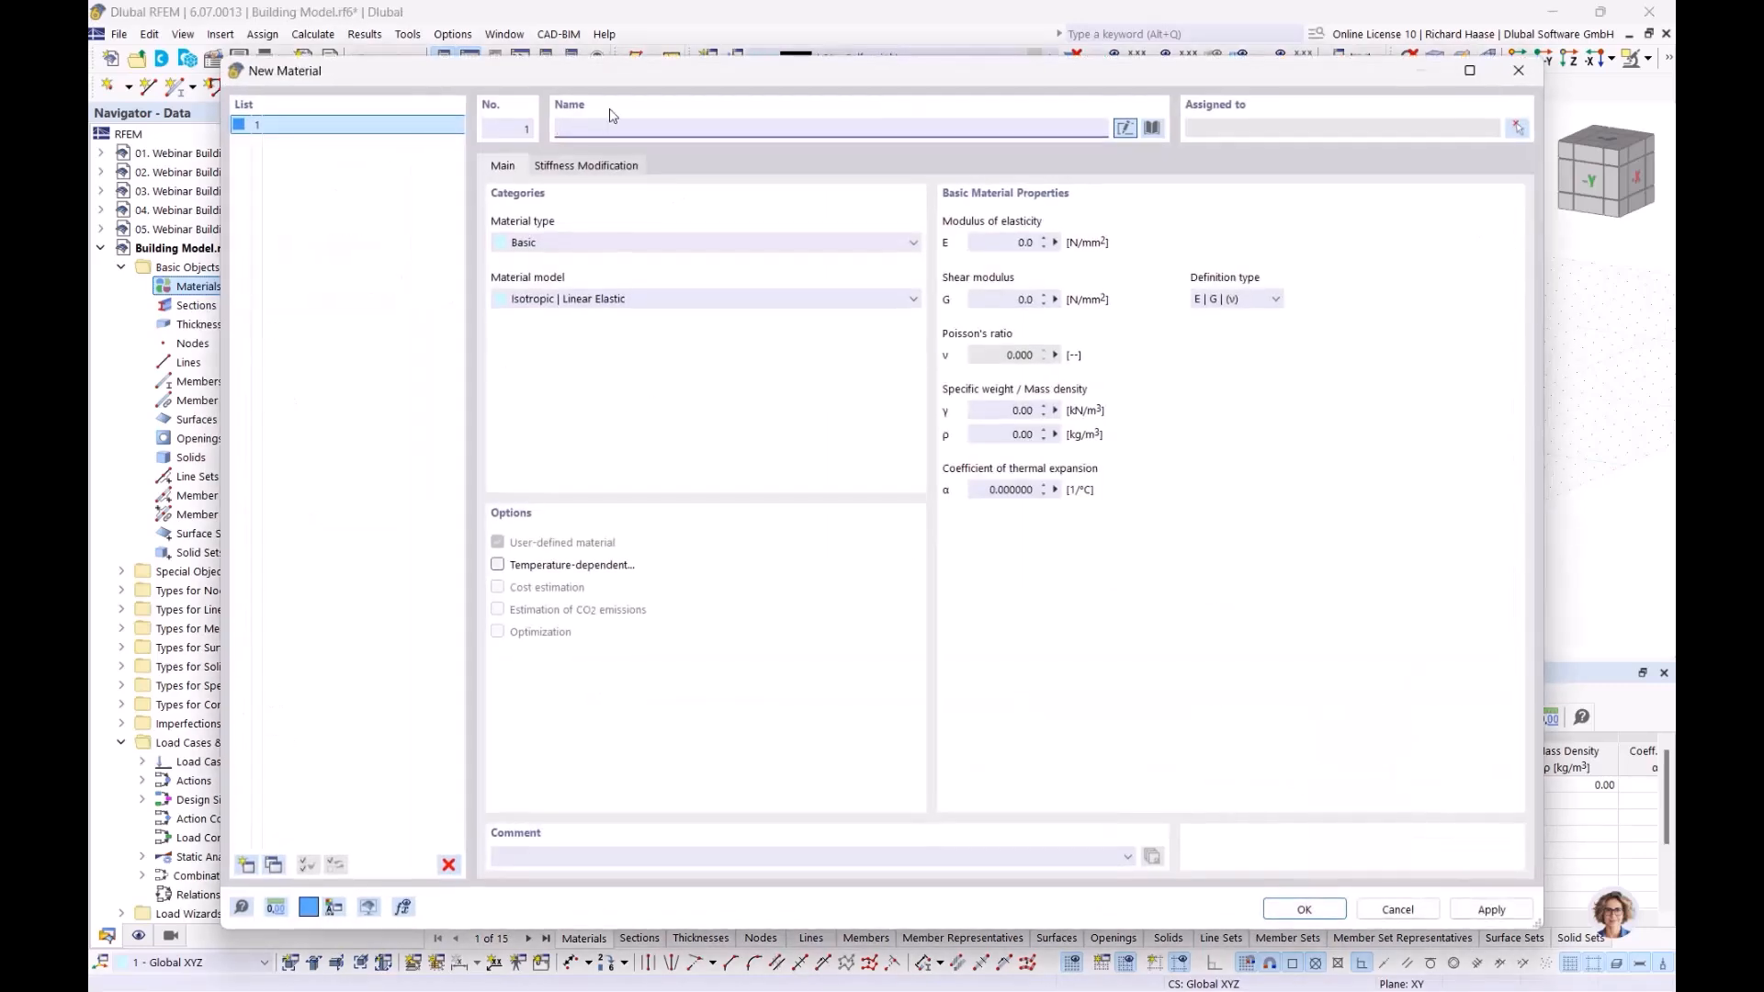
pyautogui.write('c')
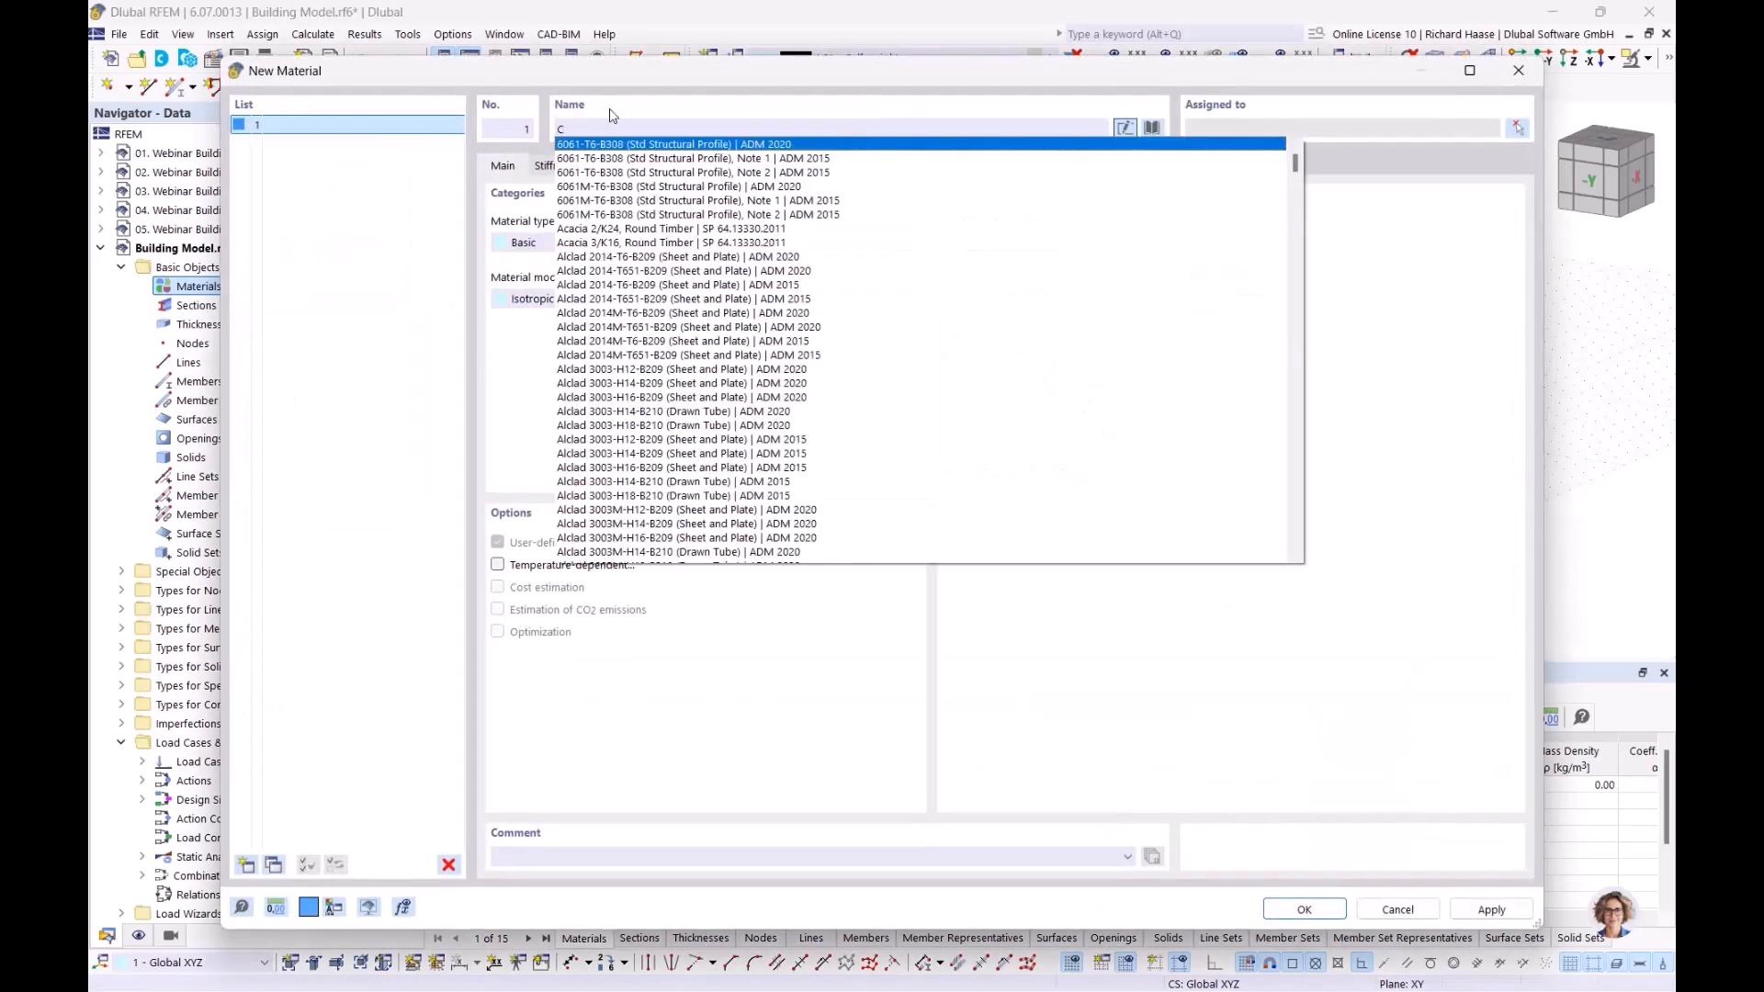
pyautogui.write('25')
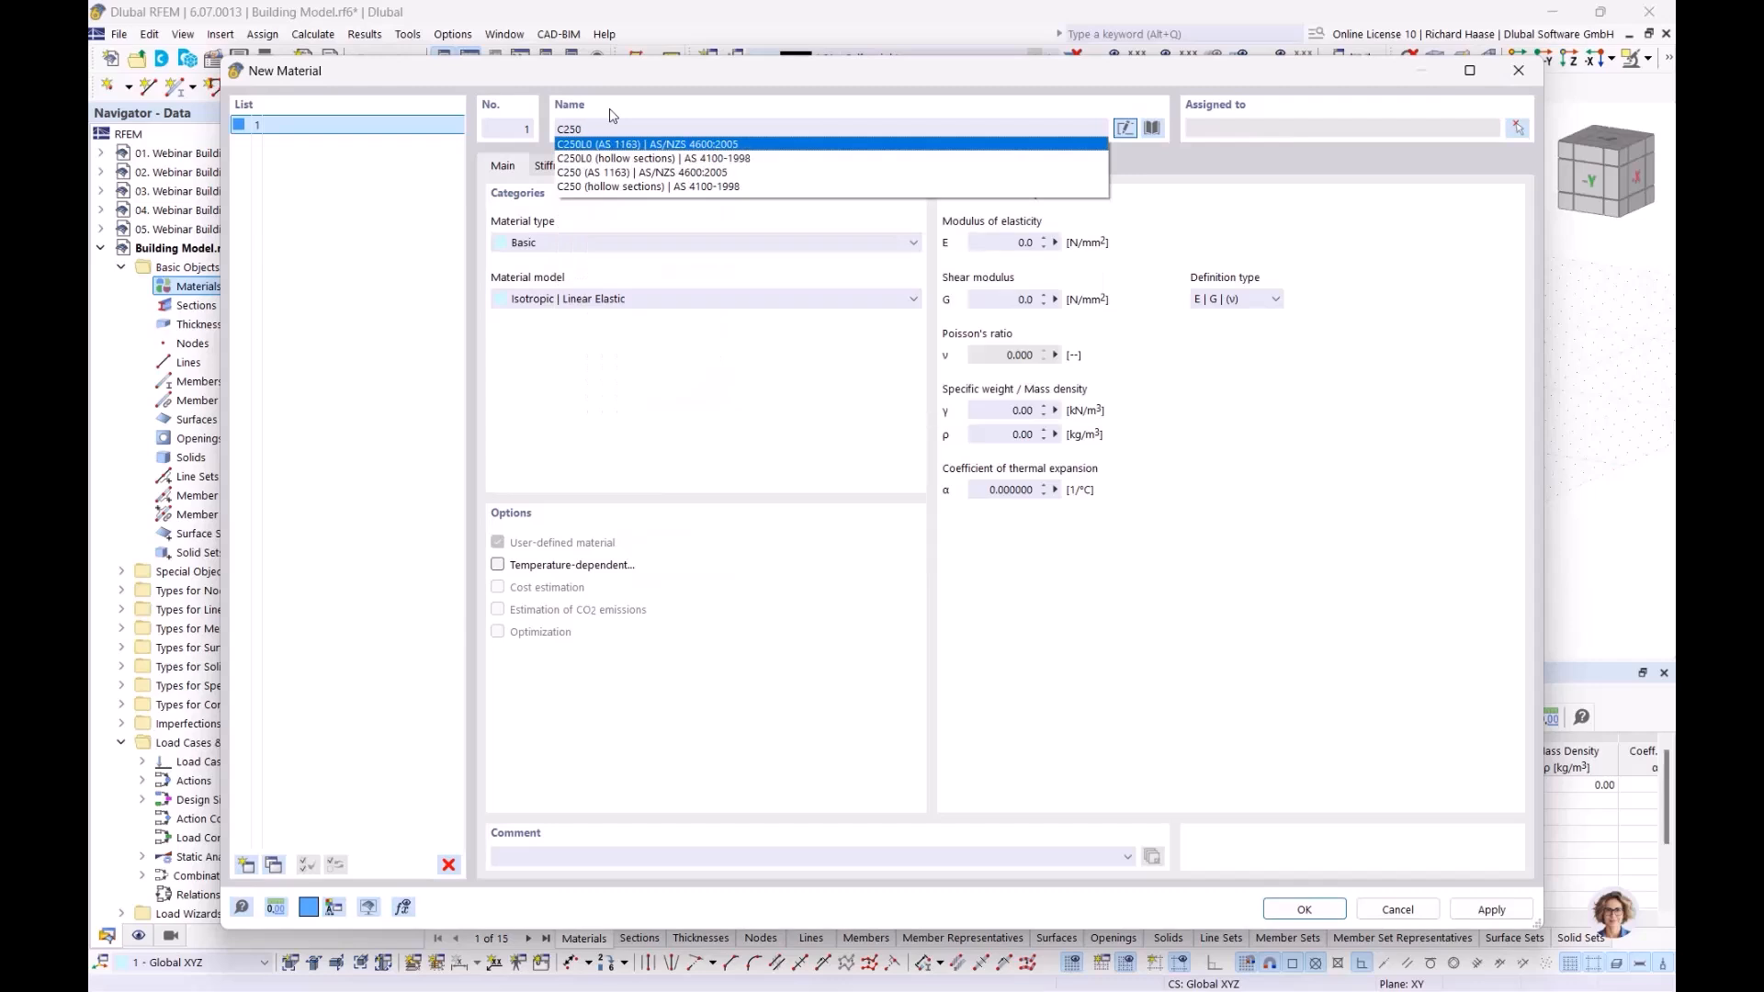
pyautogui.write('/')
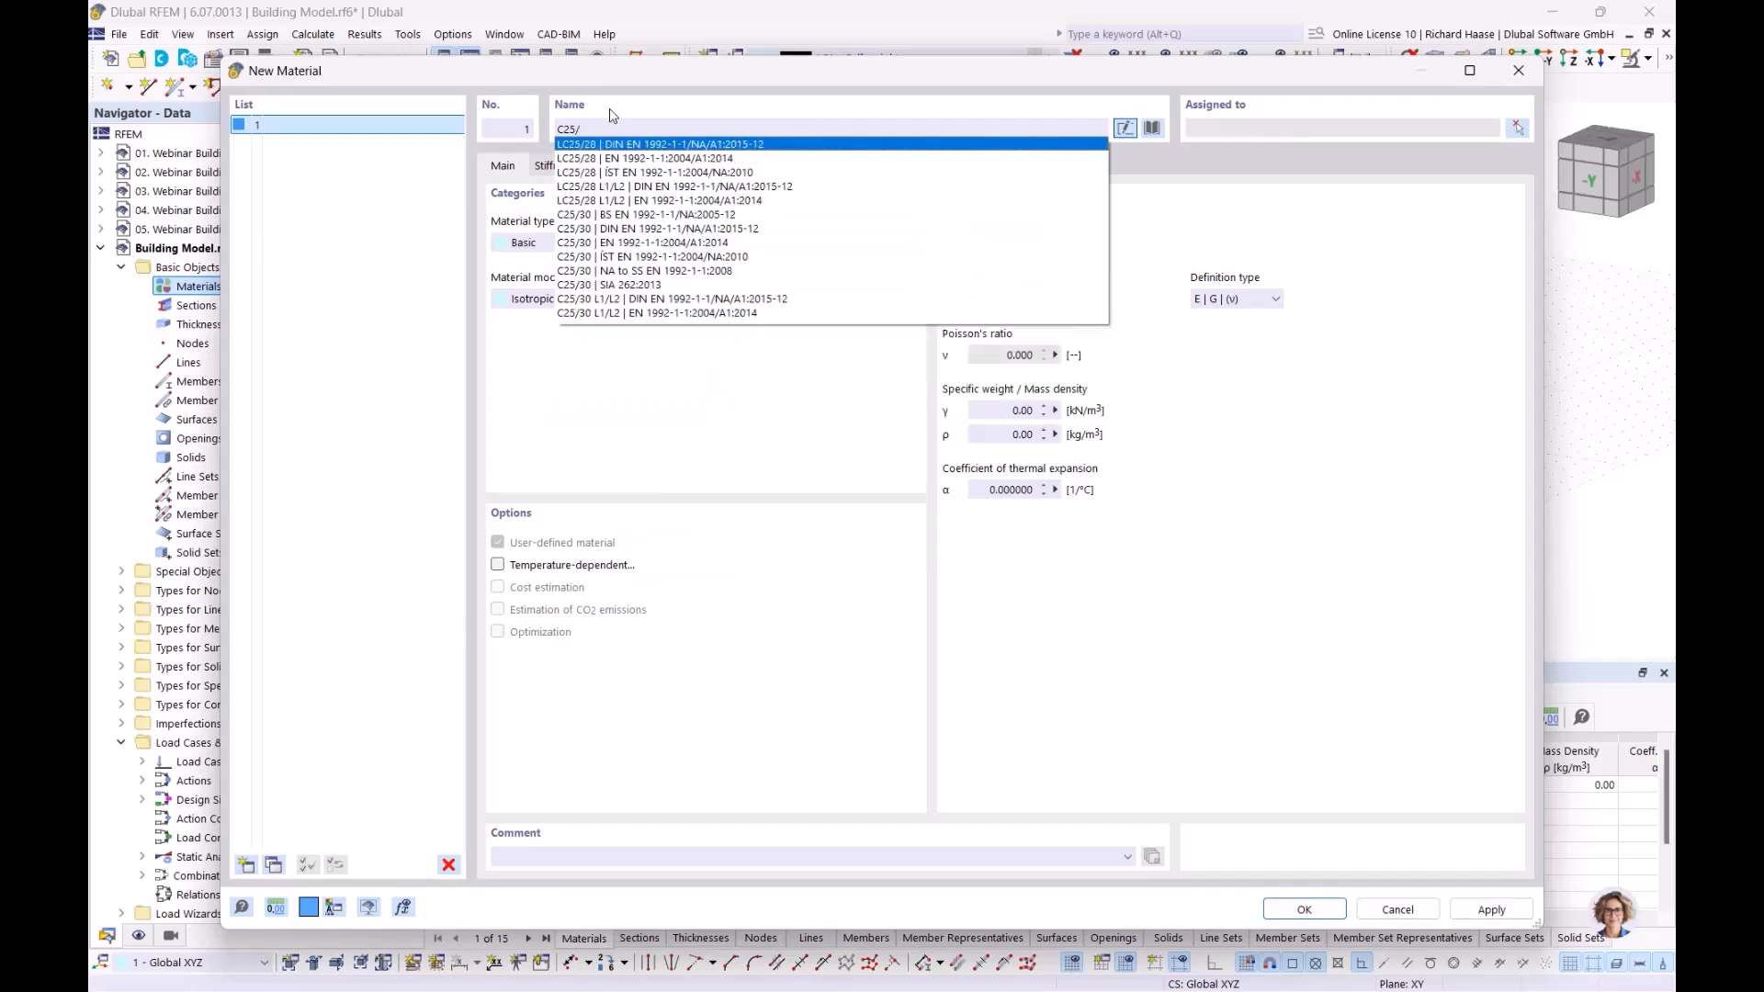
pyautogui.write('30')
pyautogui.click(620, 159)
pyautogui.click(247, 864)
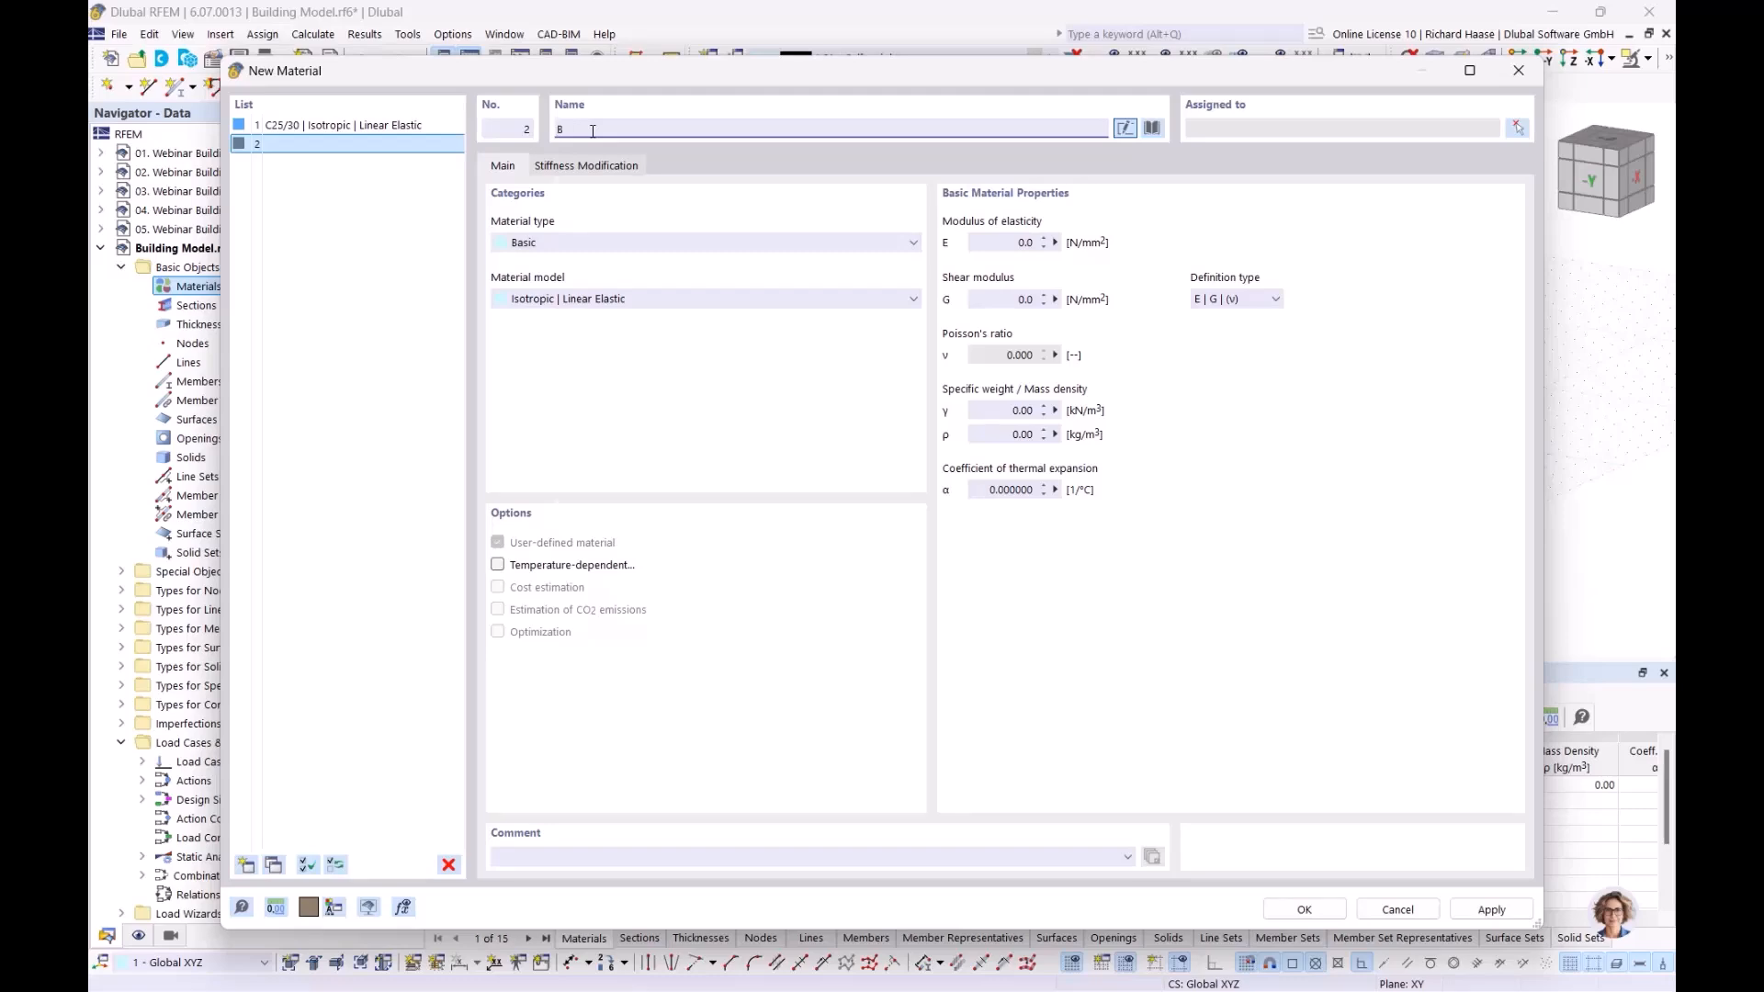
pyautogui.write('B500')
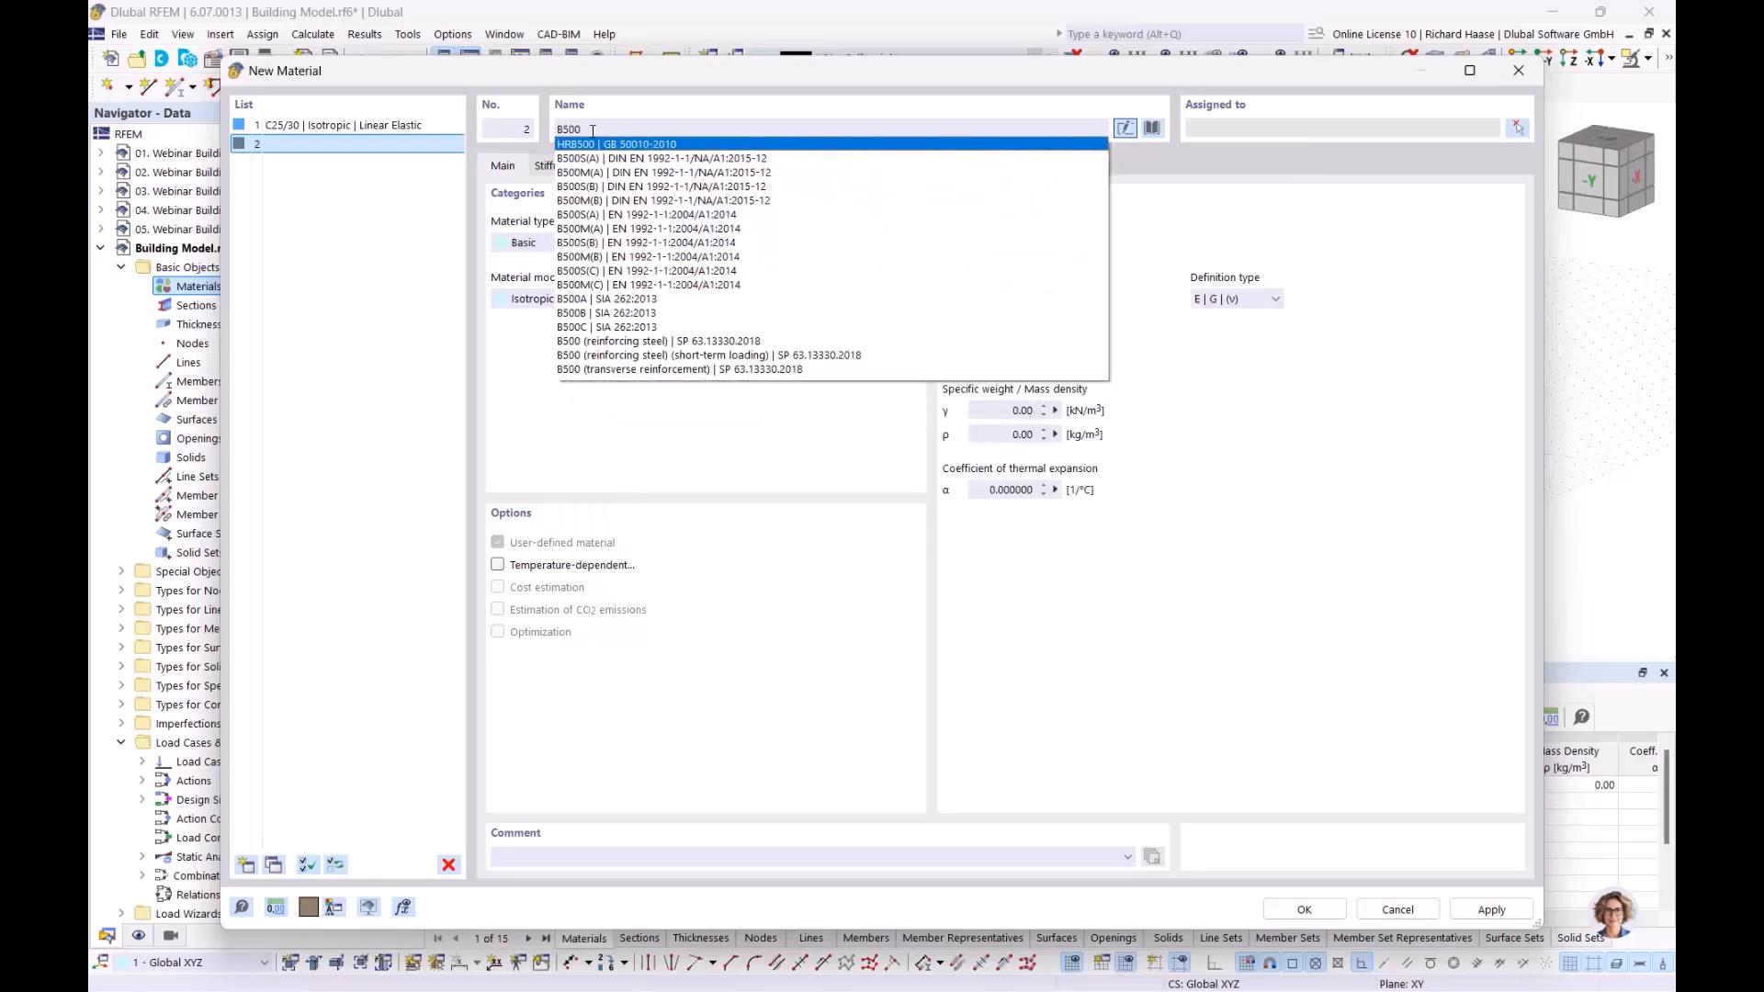
pyautogui.write('S')
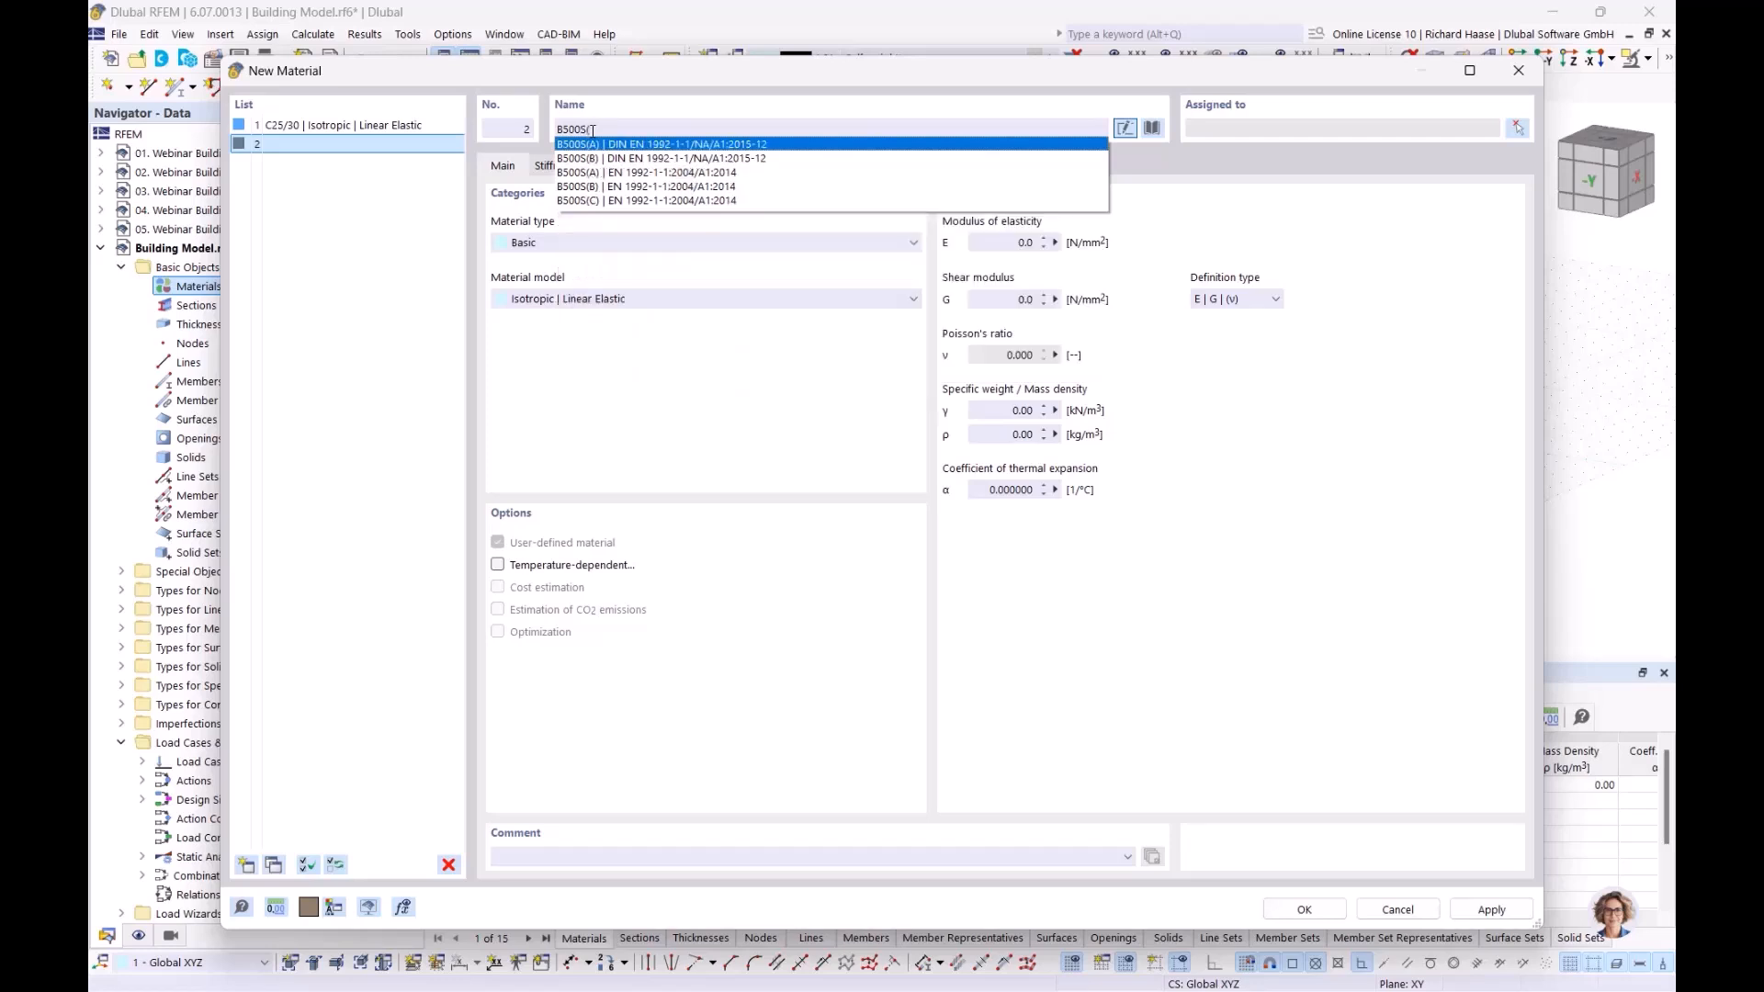
pyautogui.write('(A')
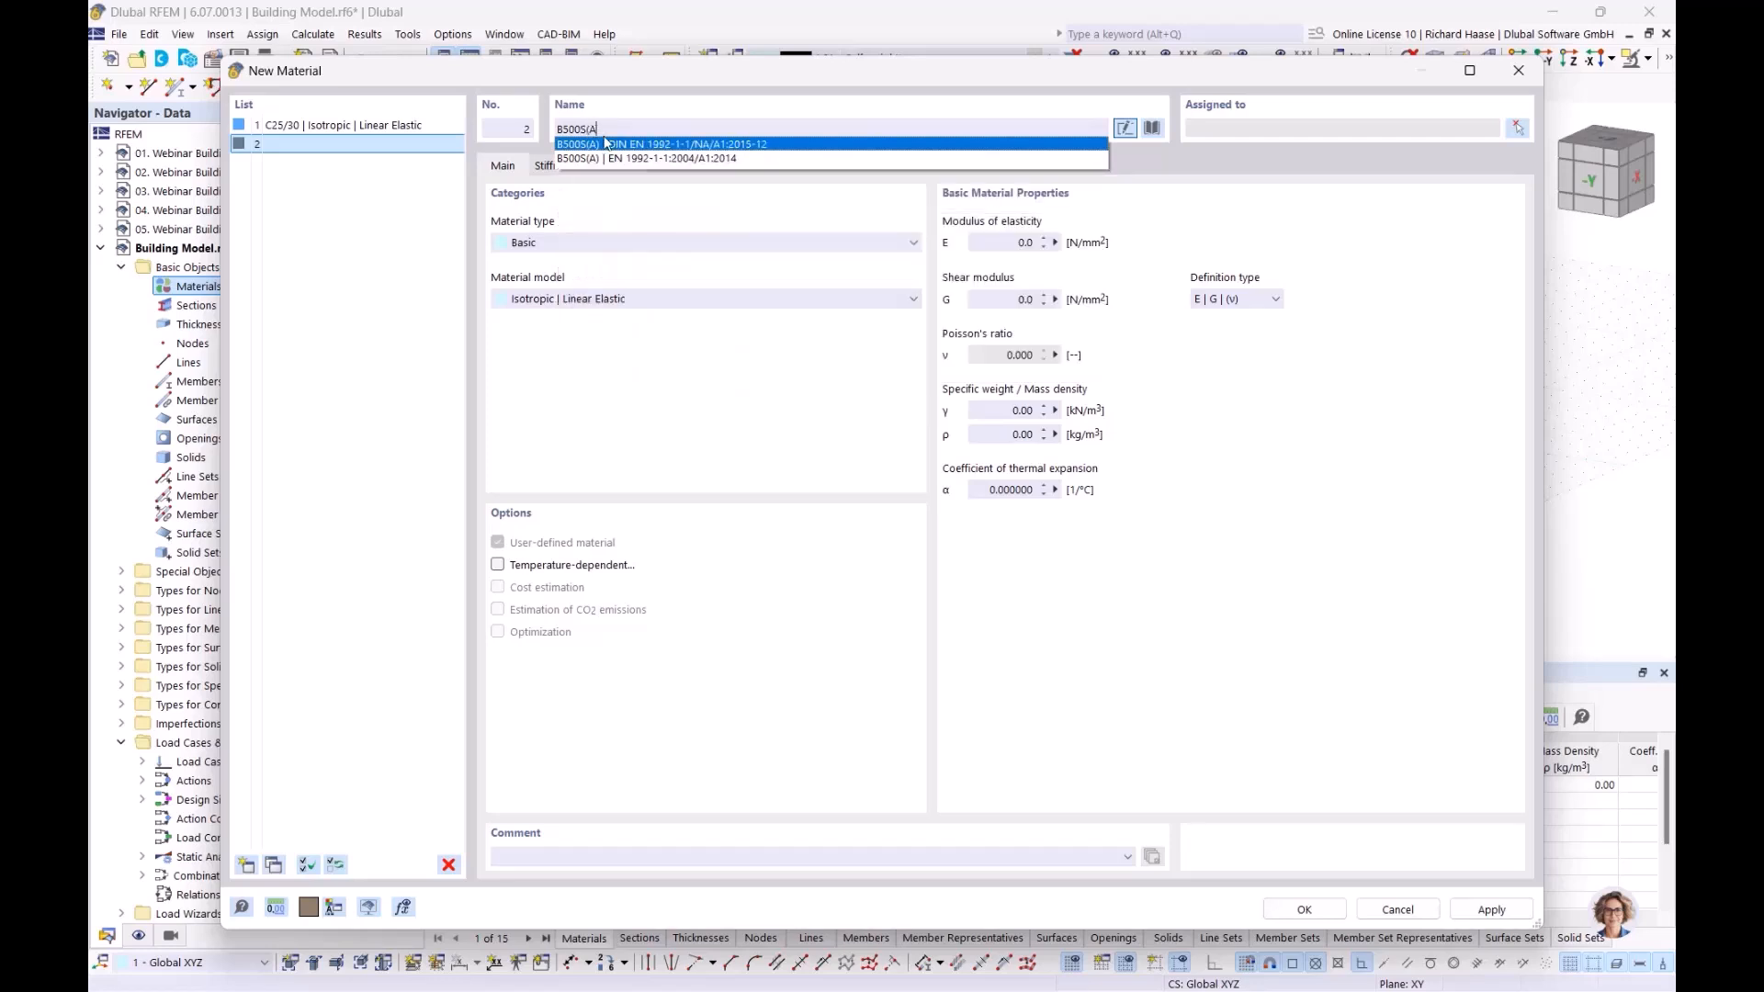
pyautogui.click(622, 145)
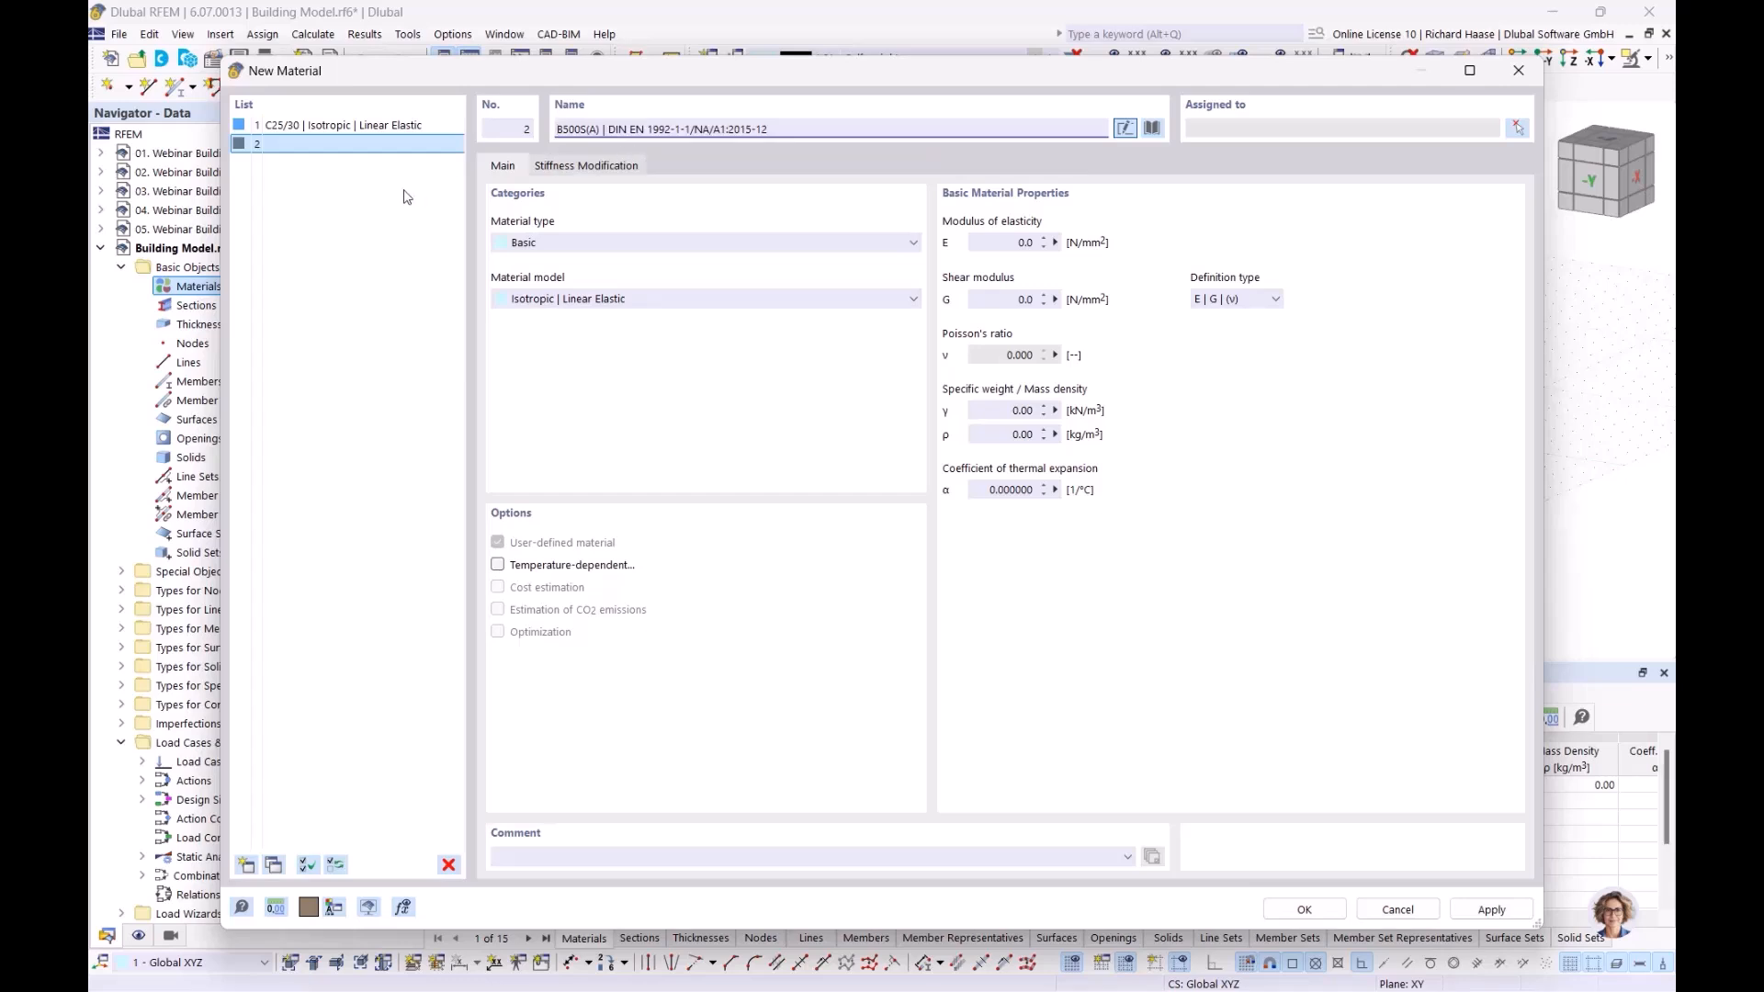
# Add Porotherm 20-50 Plan | Wienerberger Österreich (2023) from the library as material 3
pyautogui.click(245, 865)
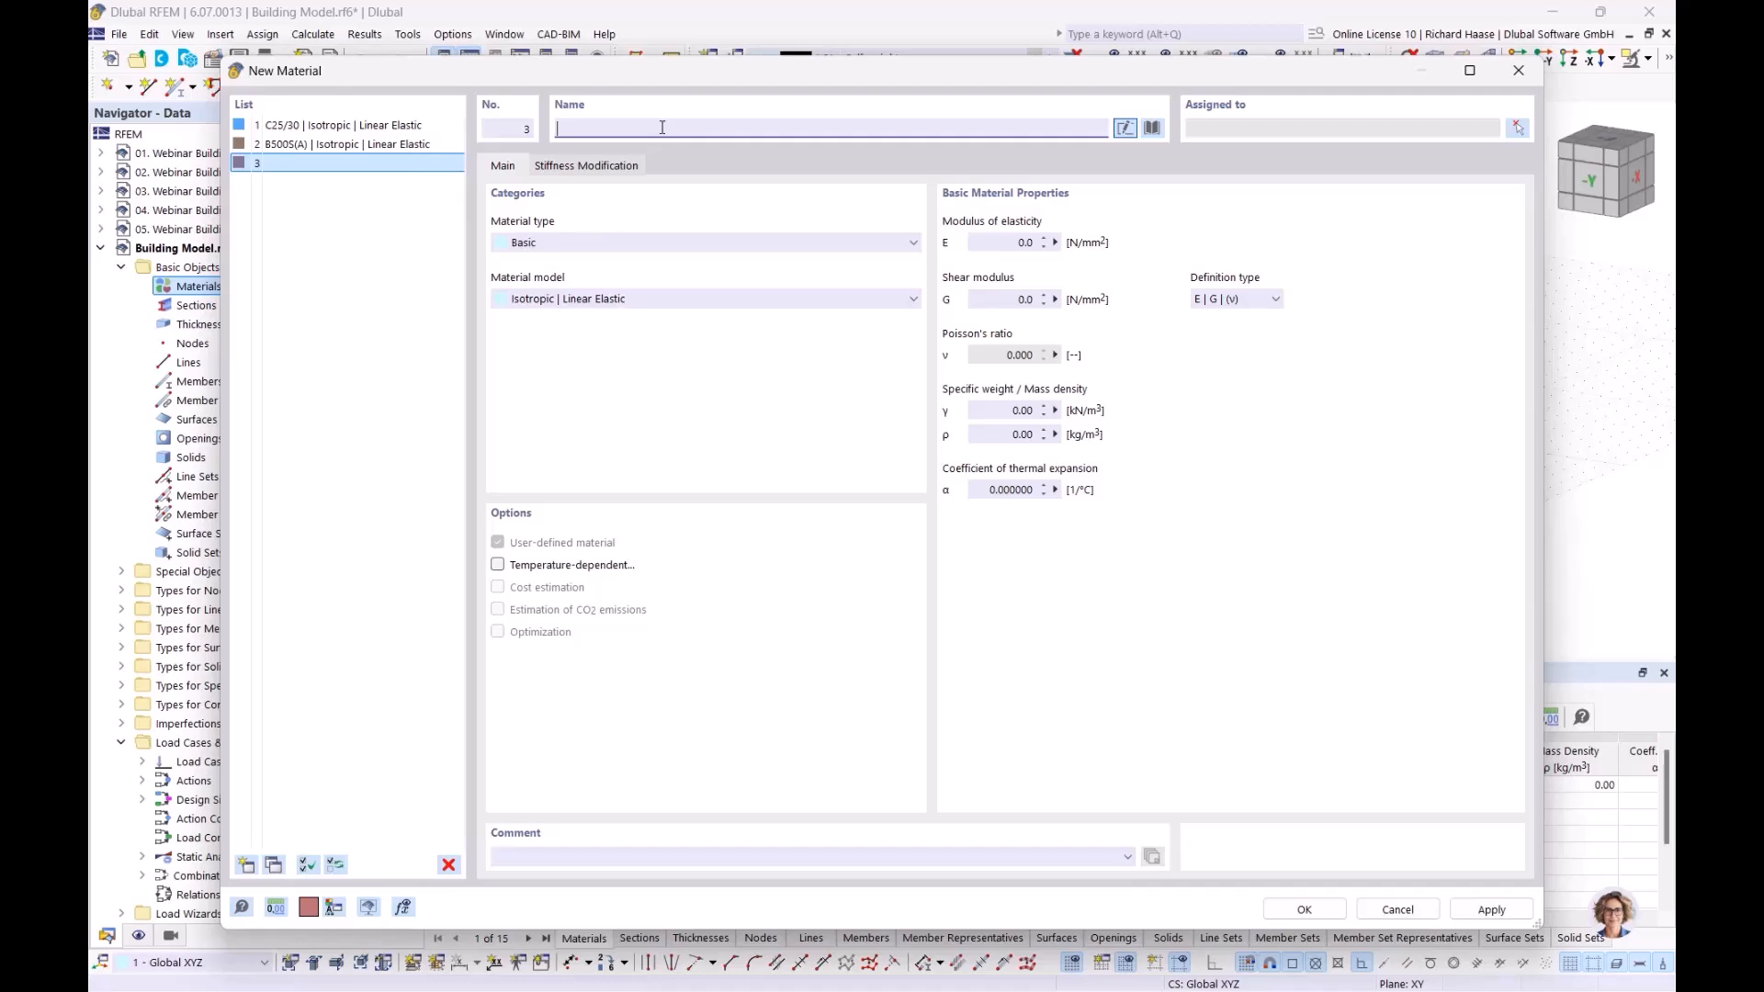
pyautogui.write('pro')
pyautogui.press('BackSpace')
pyautogui.press('BackSpace')
pyautogui.write('o')
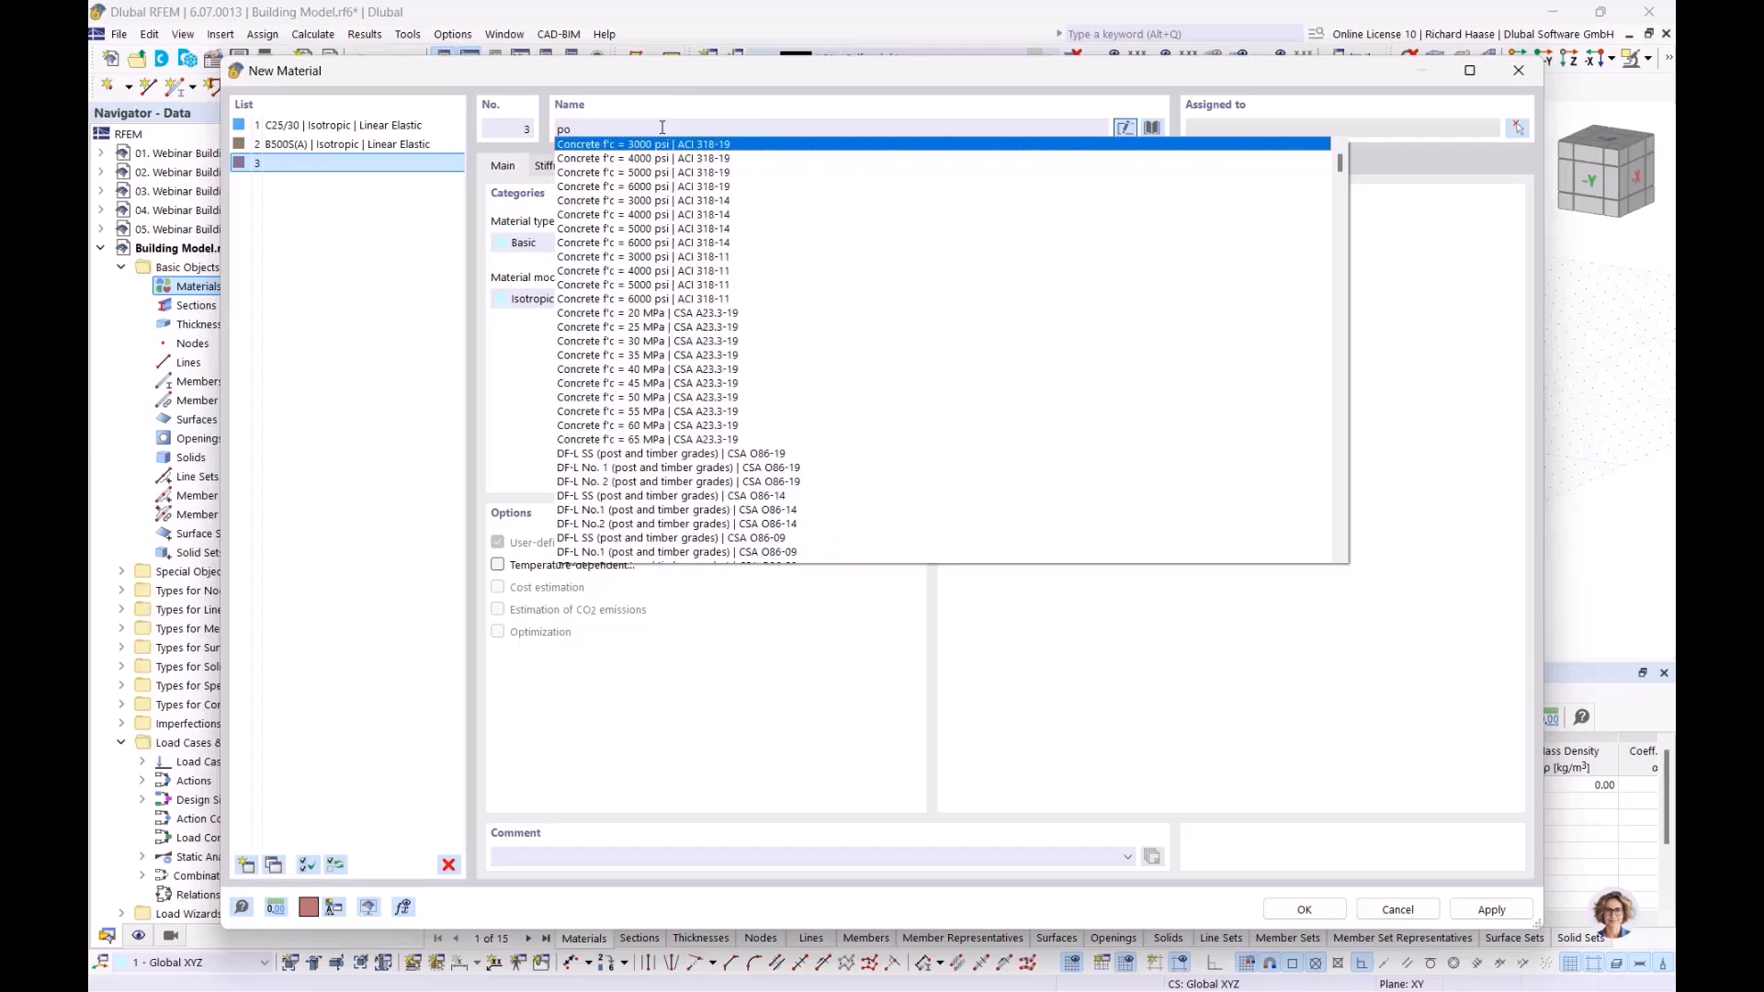
pyautogui.write('rothem')
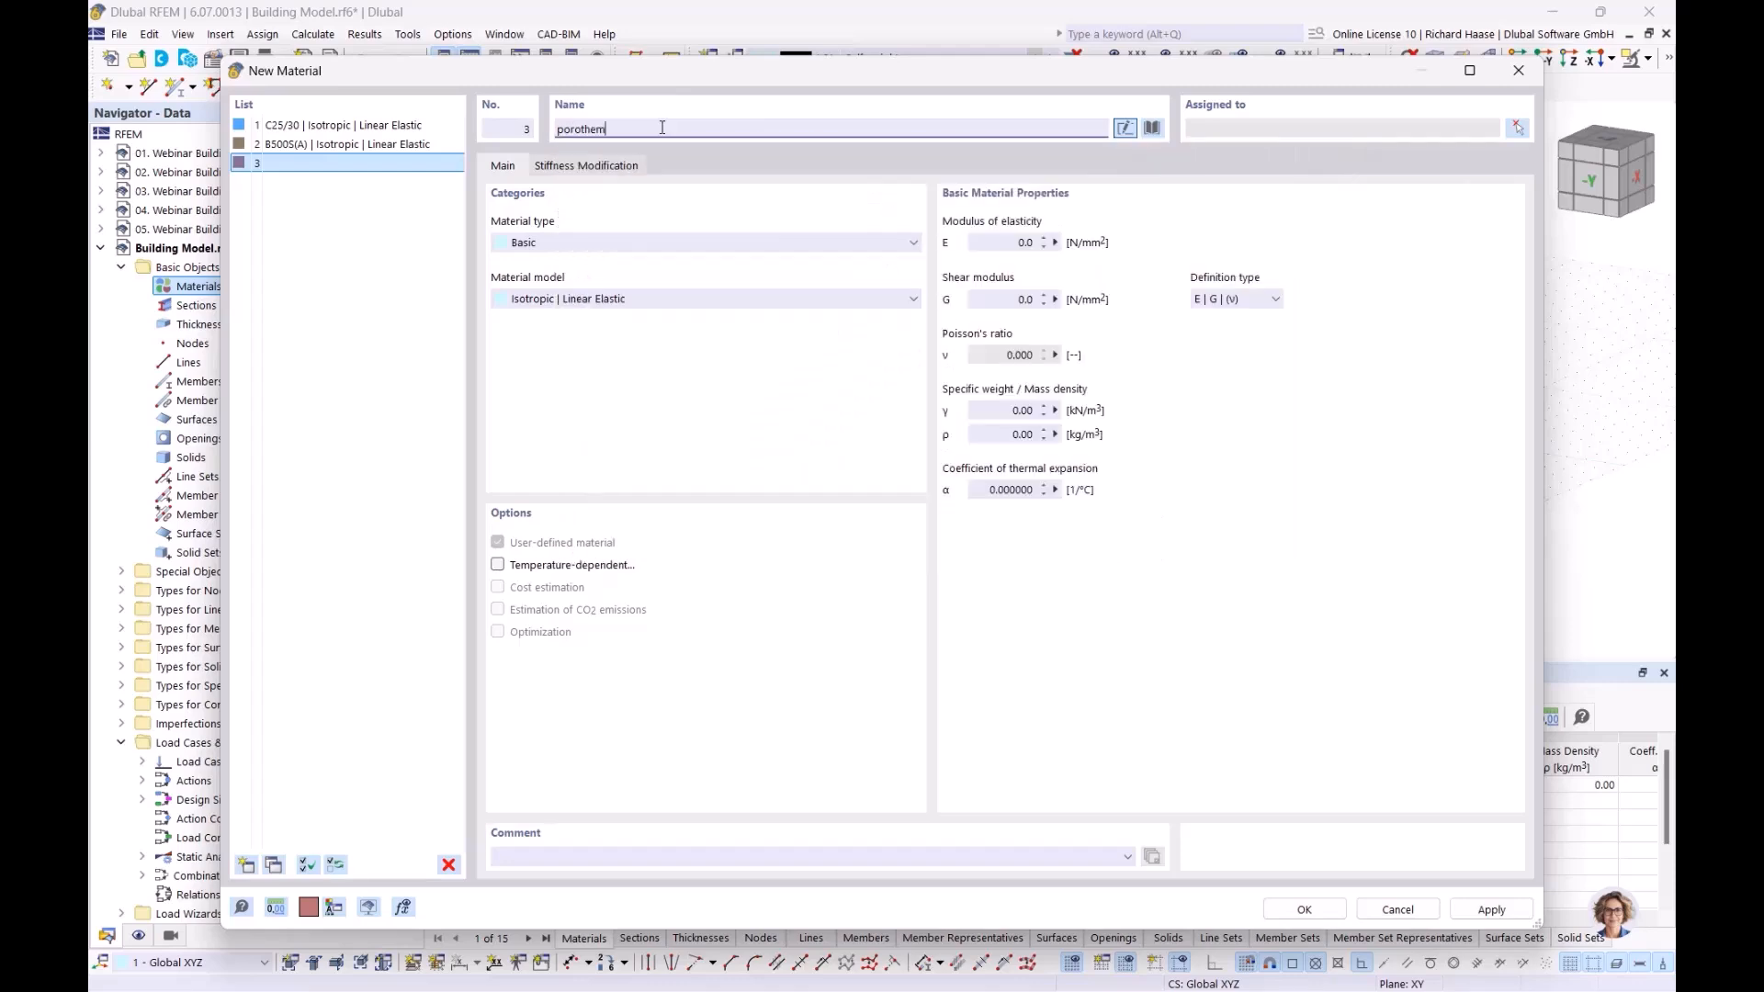
pyautogui.press('BackSpace')
pyautogui.write('rm')
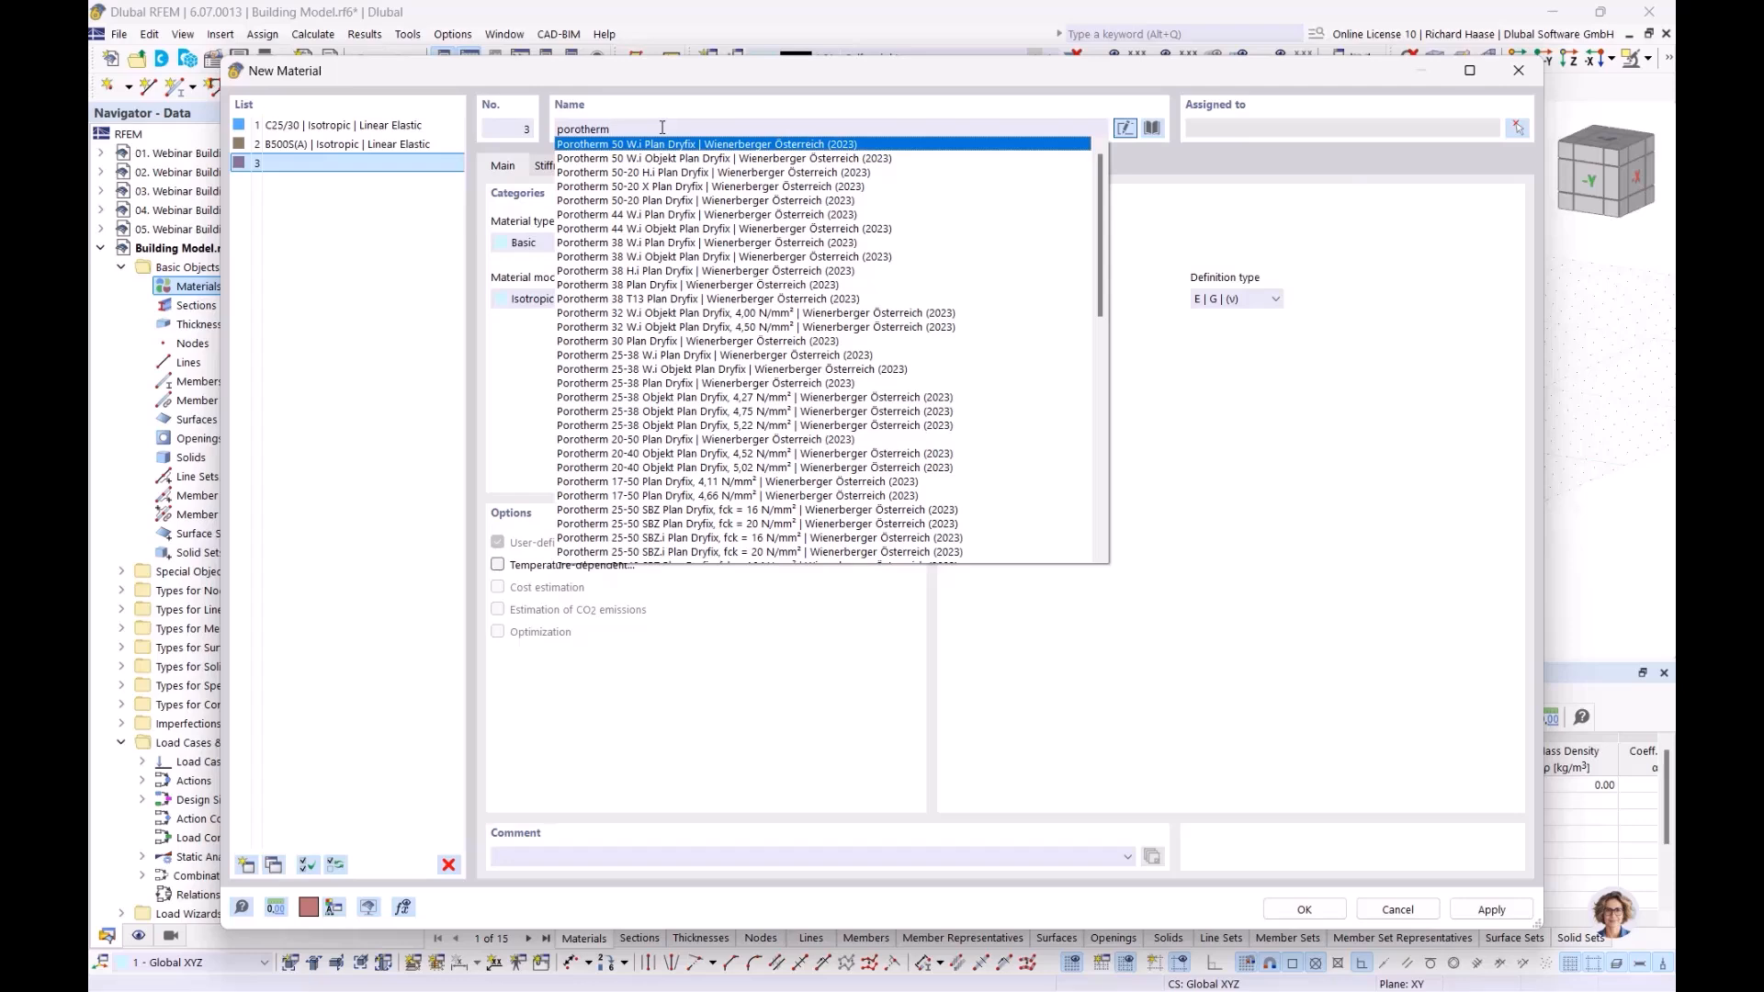
pyautogui.write(' 20-50')
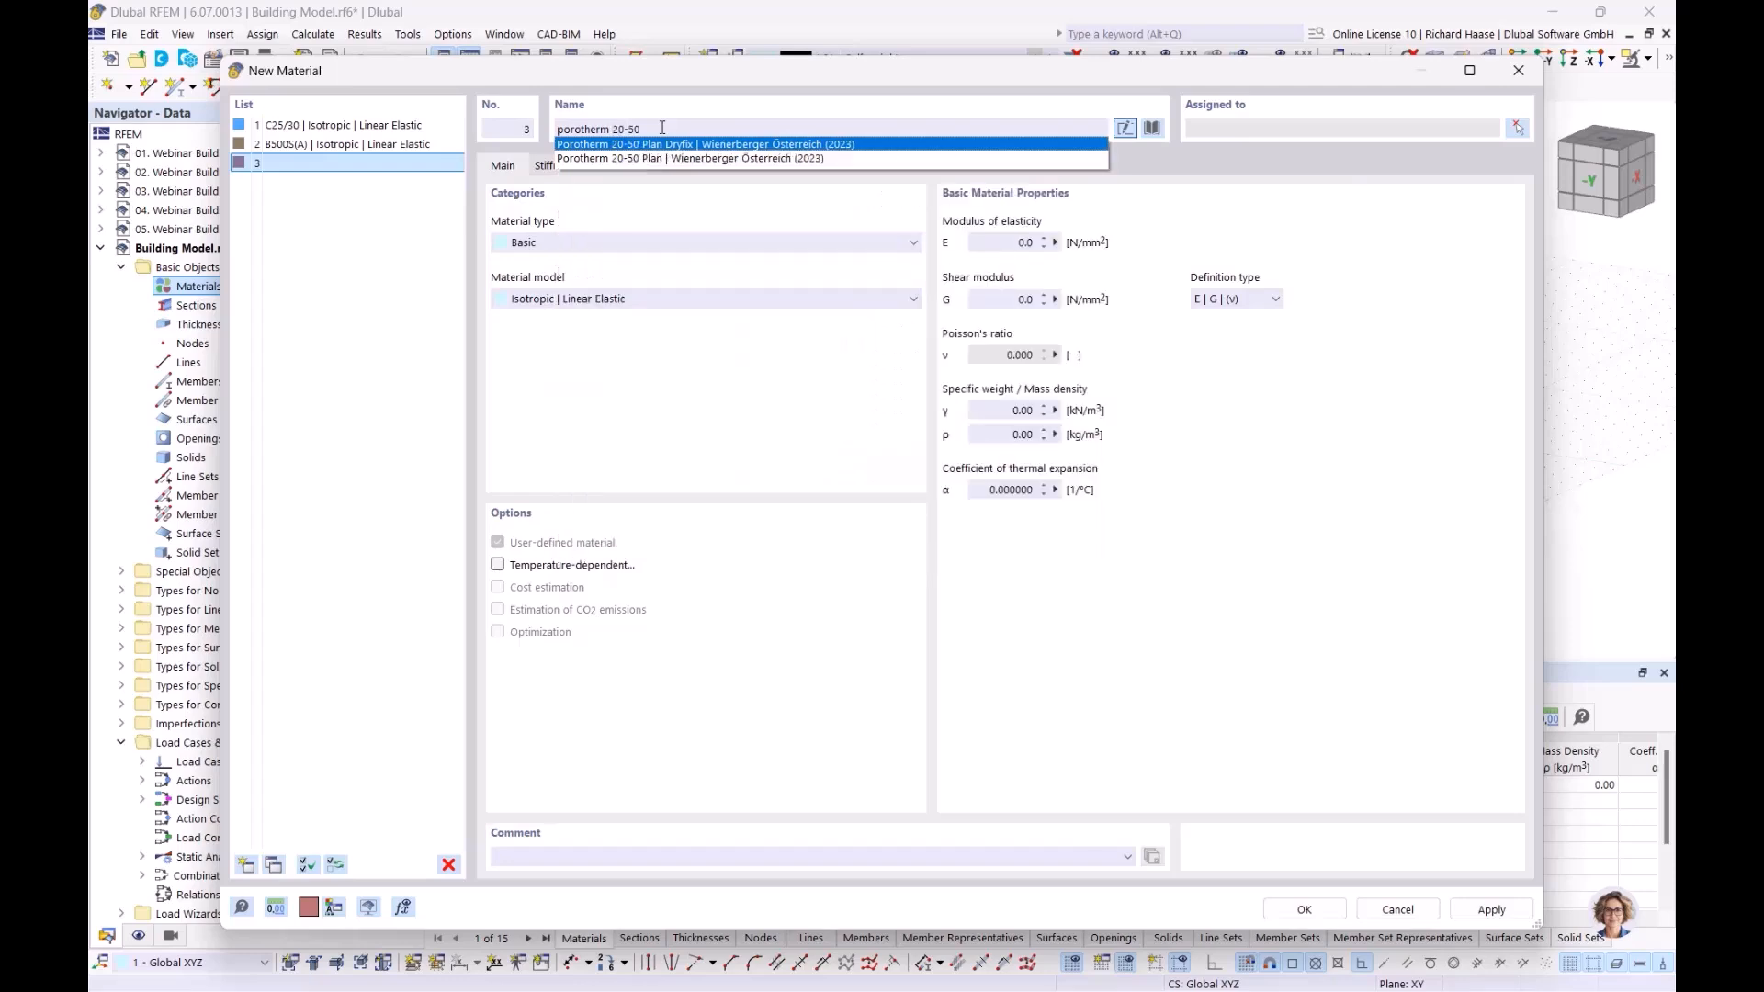
pyautogui.click(700, 158)
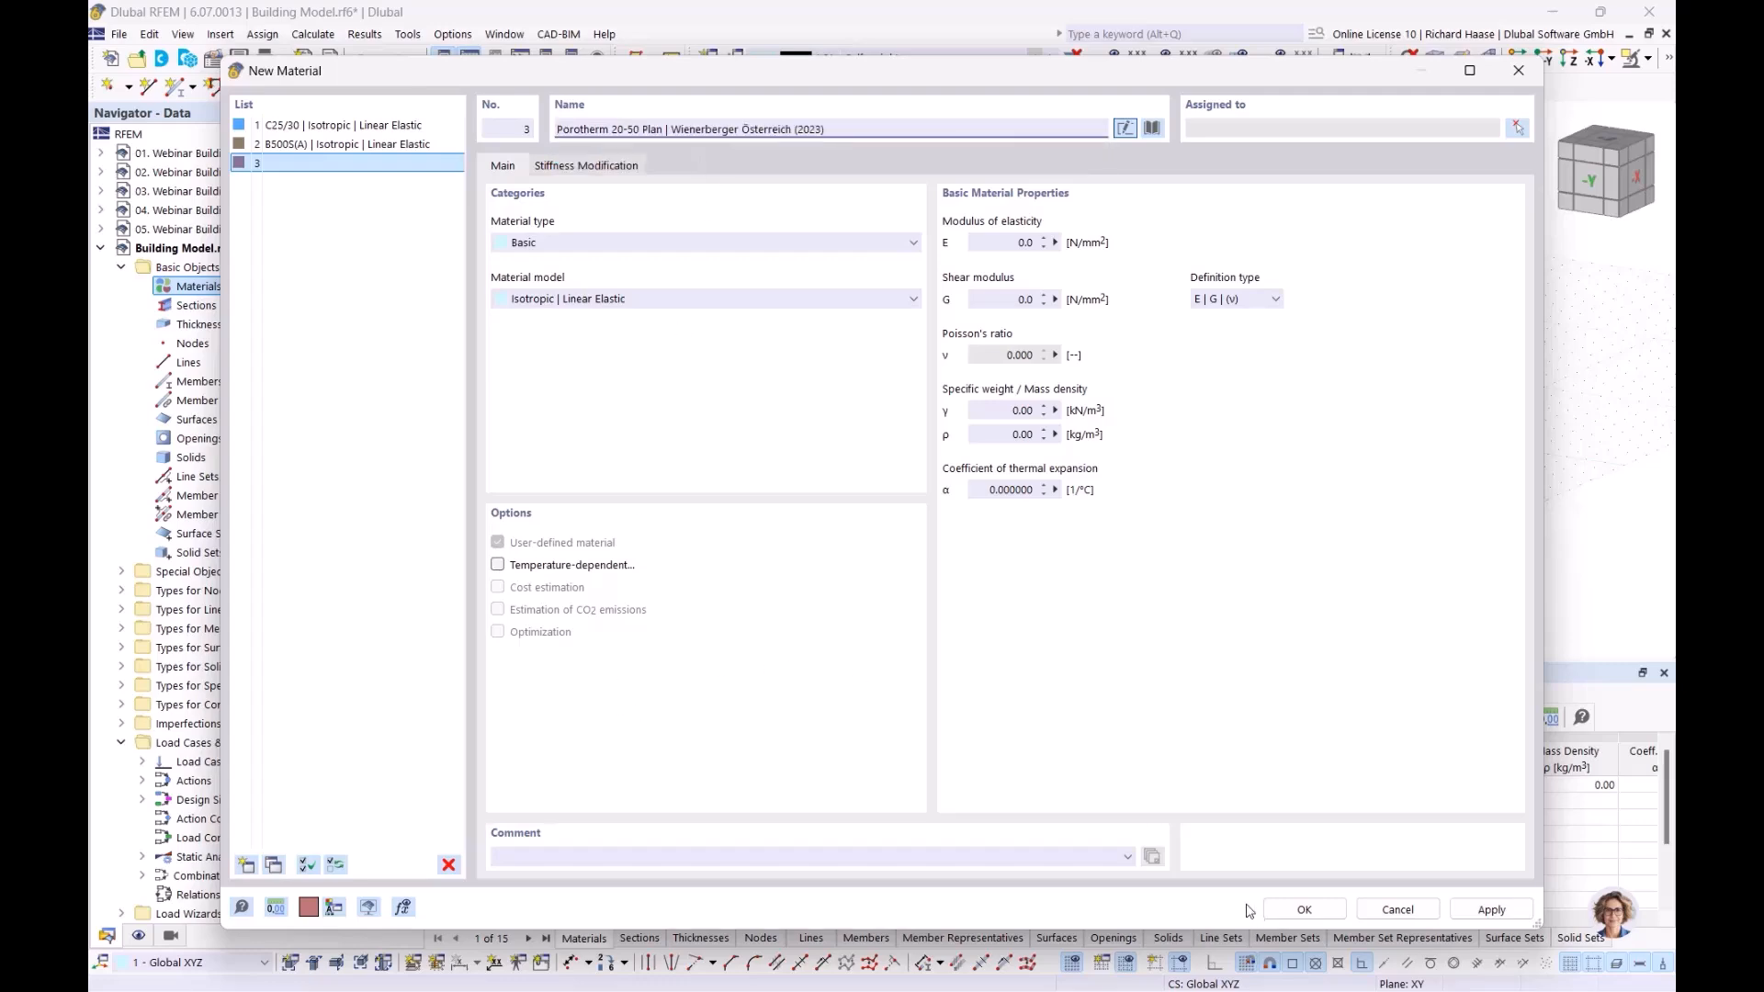
# Confirm the three materials and create a new background layer under Guide Objects
pyautogui.click(1303, 910)
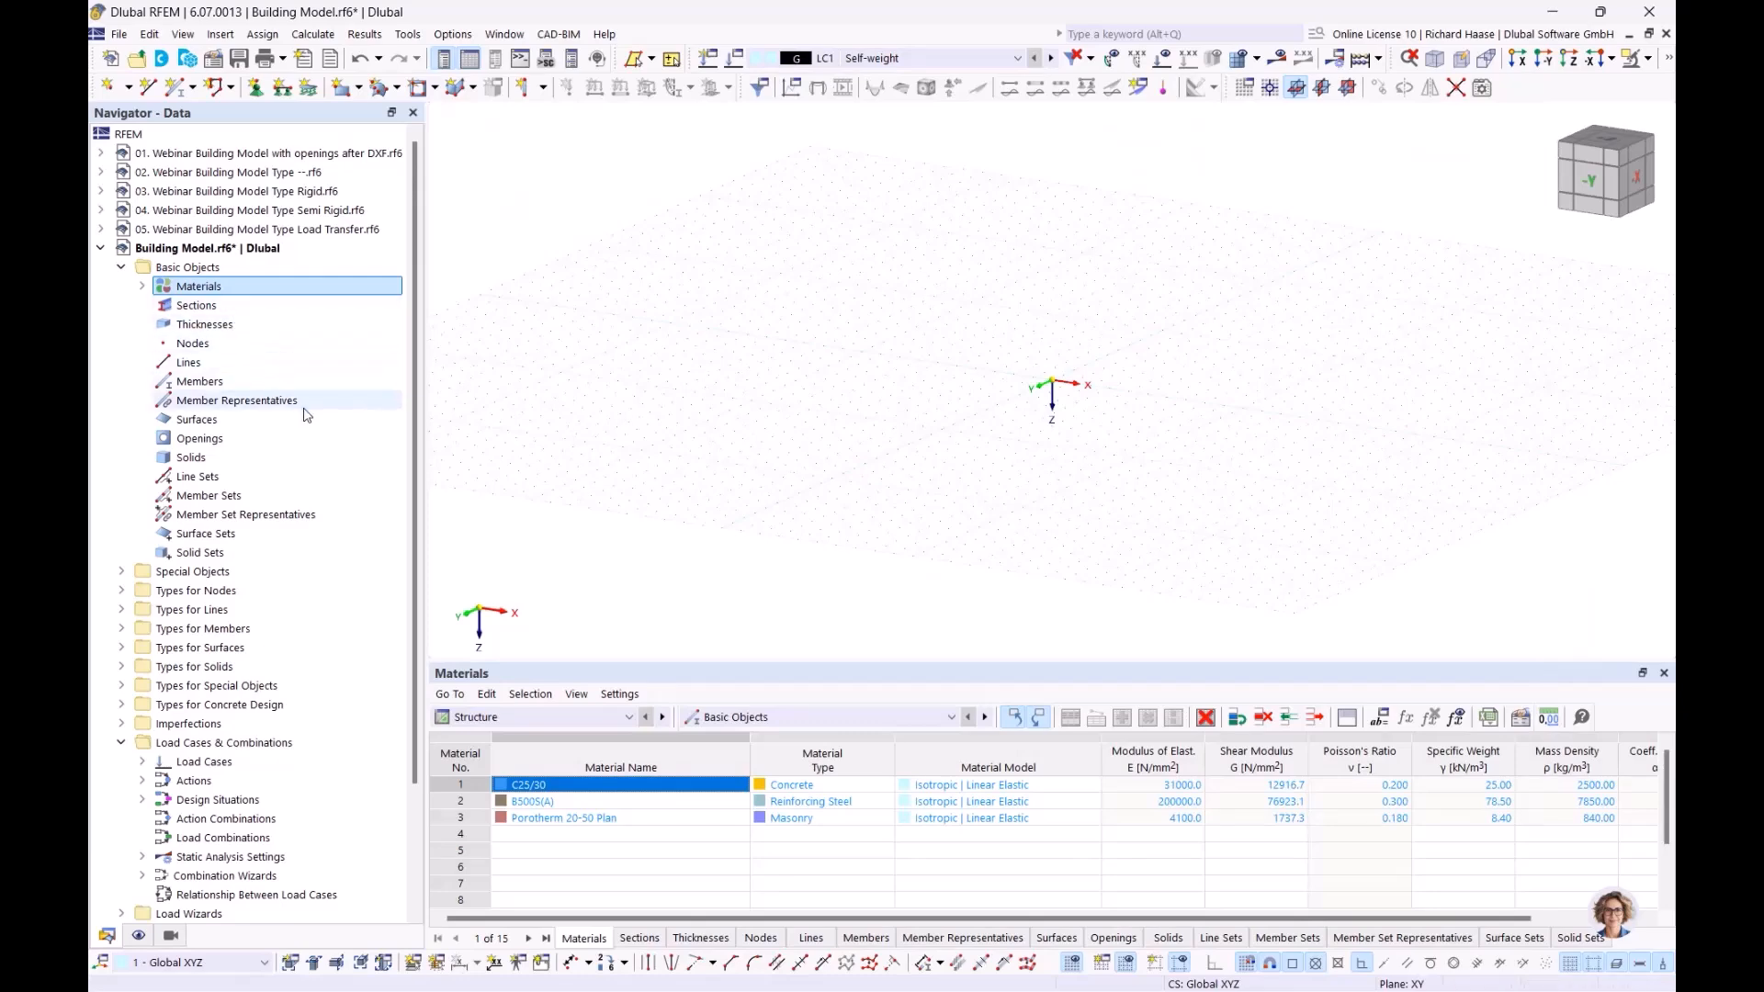
pyautogui.scroll(-3, 306, 414)
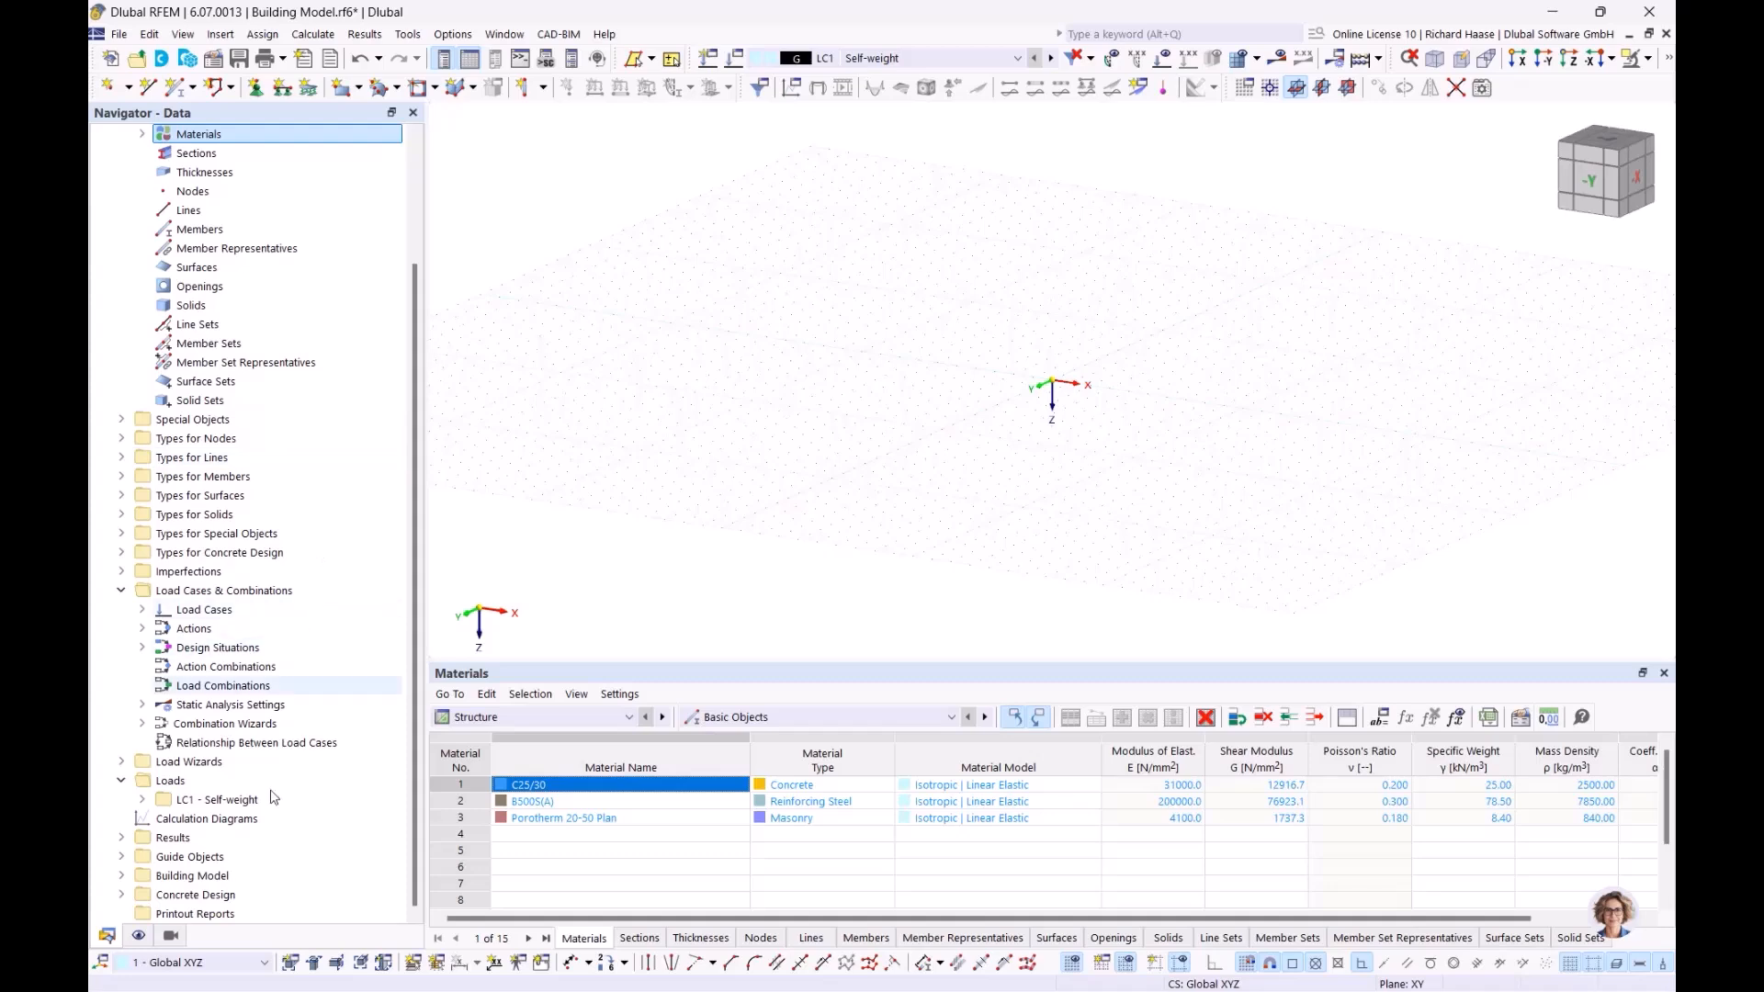
pyautogui.click(121, 857)
pyautogui.scroll(-1, 265, 857)
pyautogui.click(221, 857)
pyautogui.rightClick(220, 857)
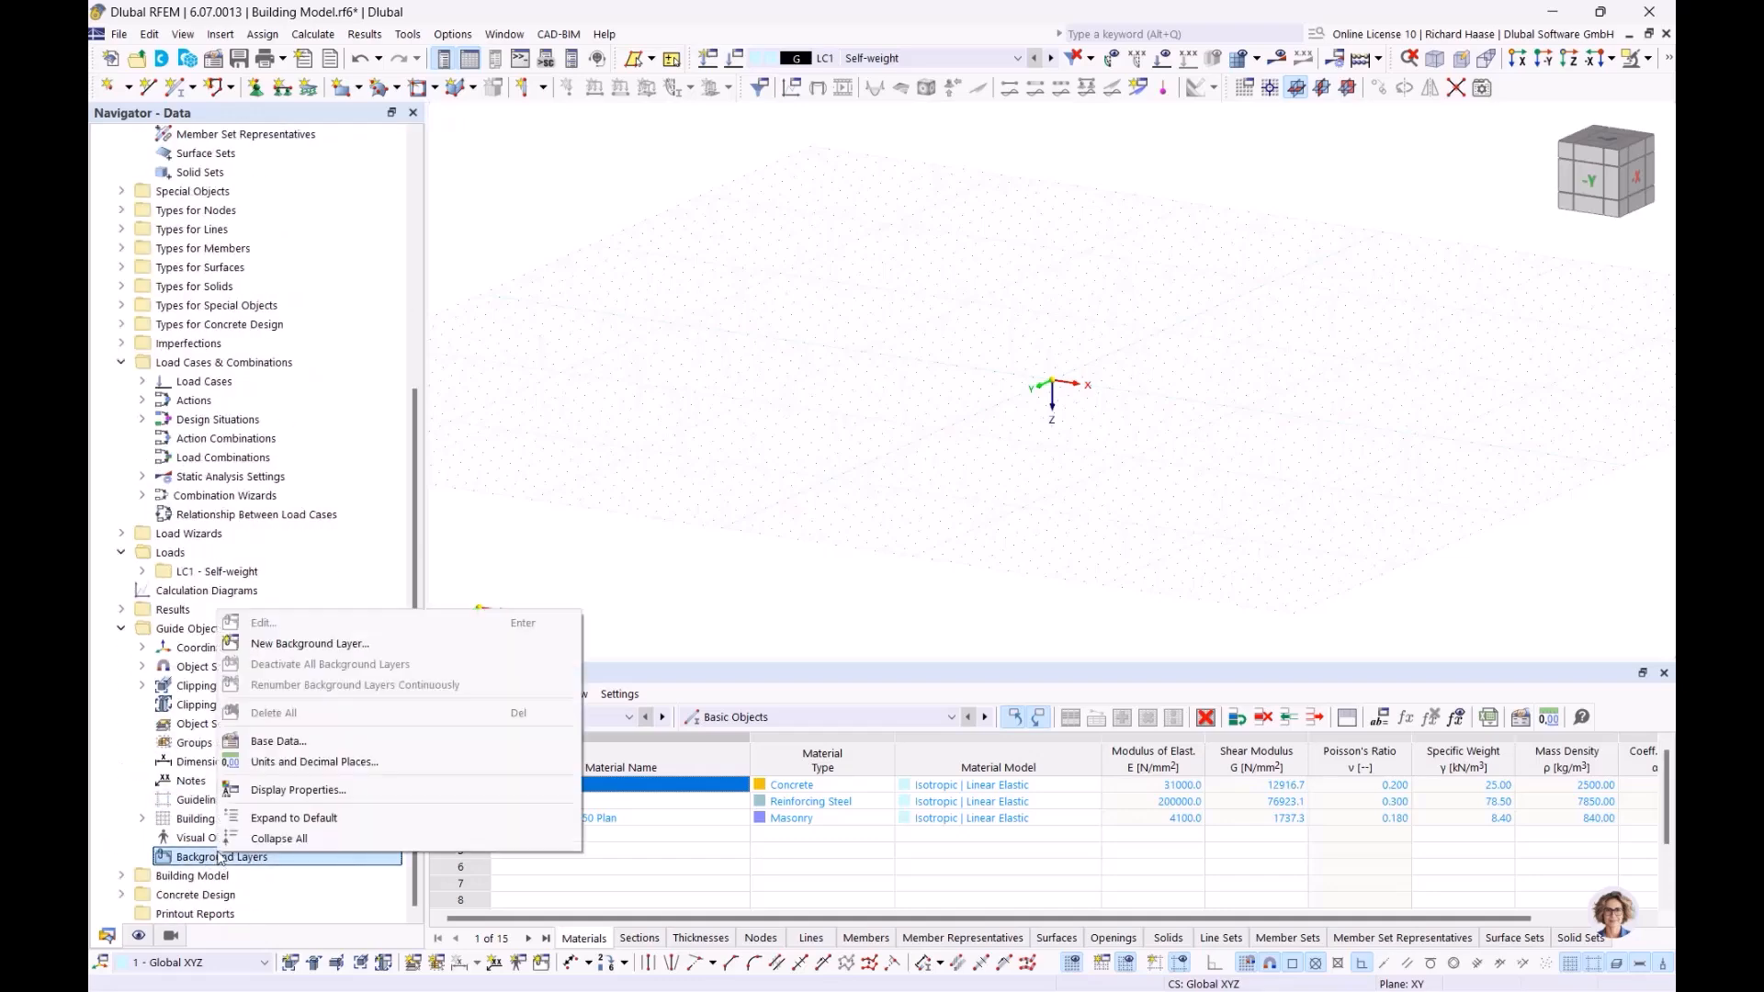
pyautogui.click(313, 644)
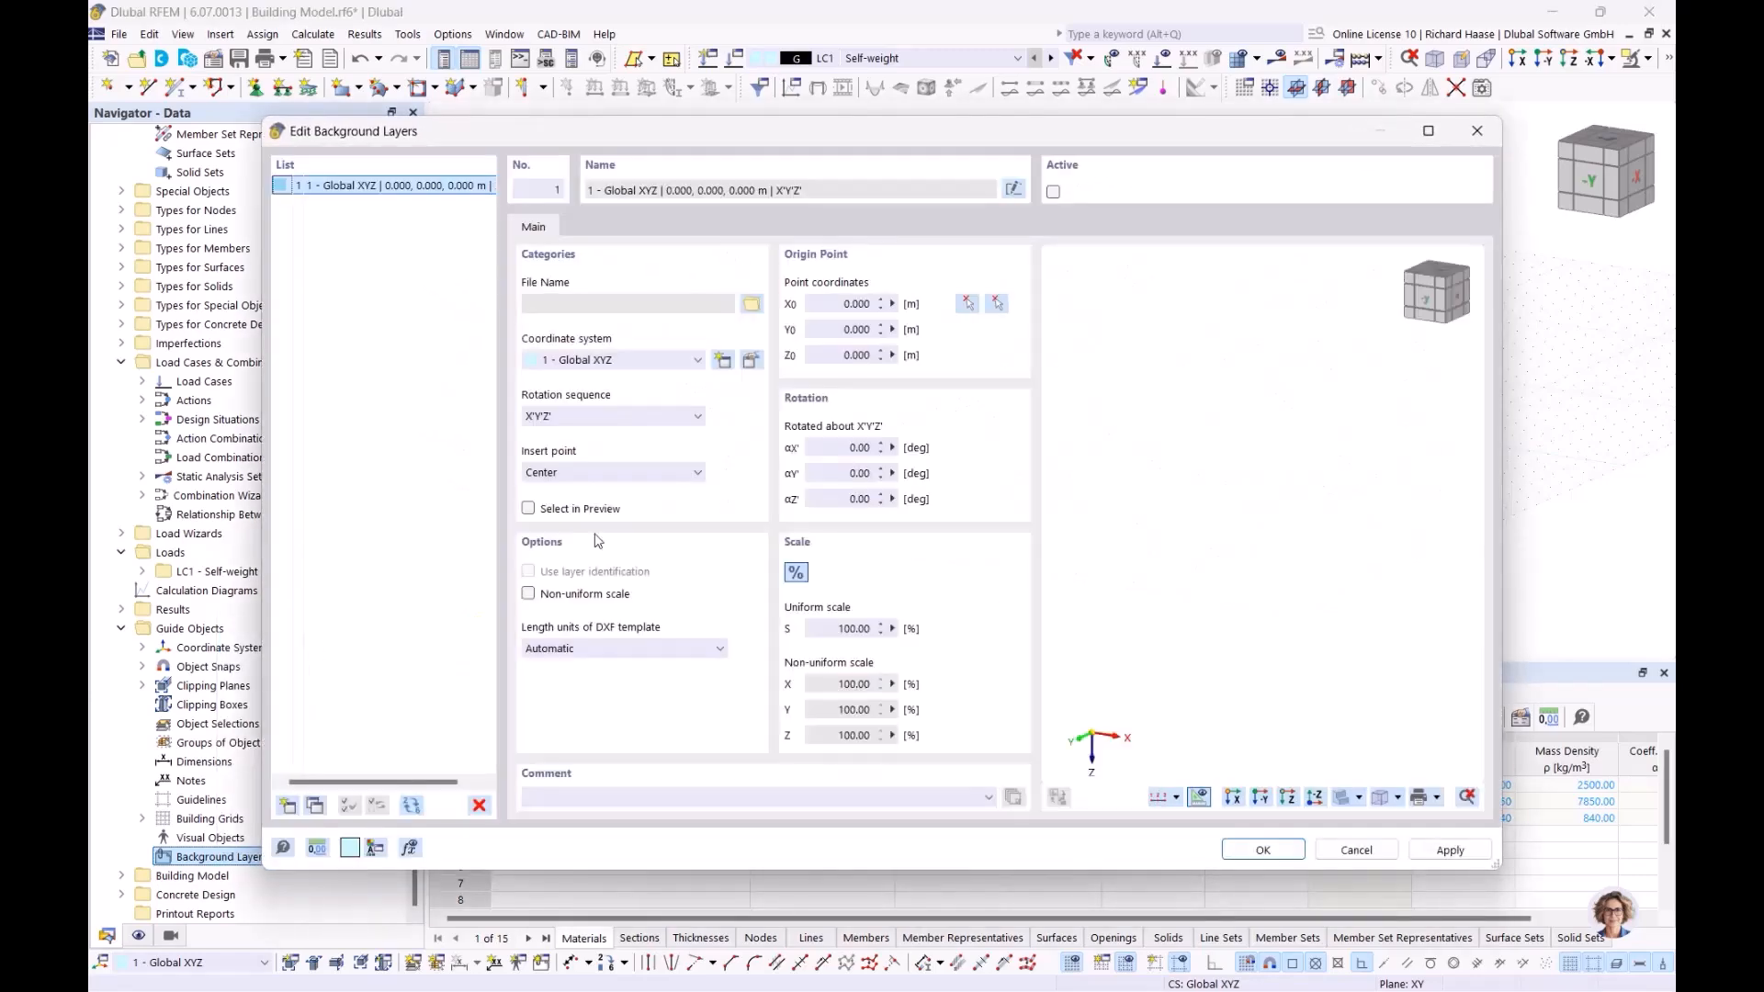
# Load Webinar Gebäudemodell.dxf into background layer 1 with length units in metres
pyautogui.click(752, 306)
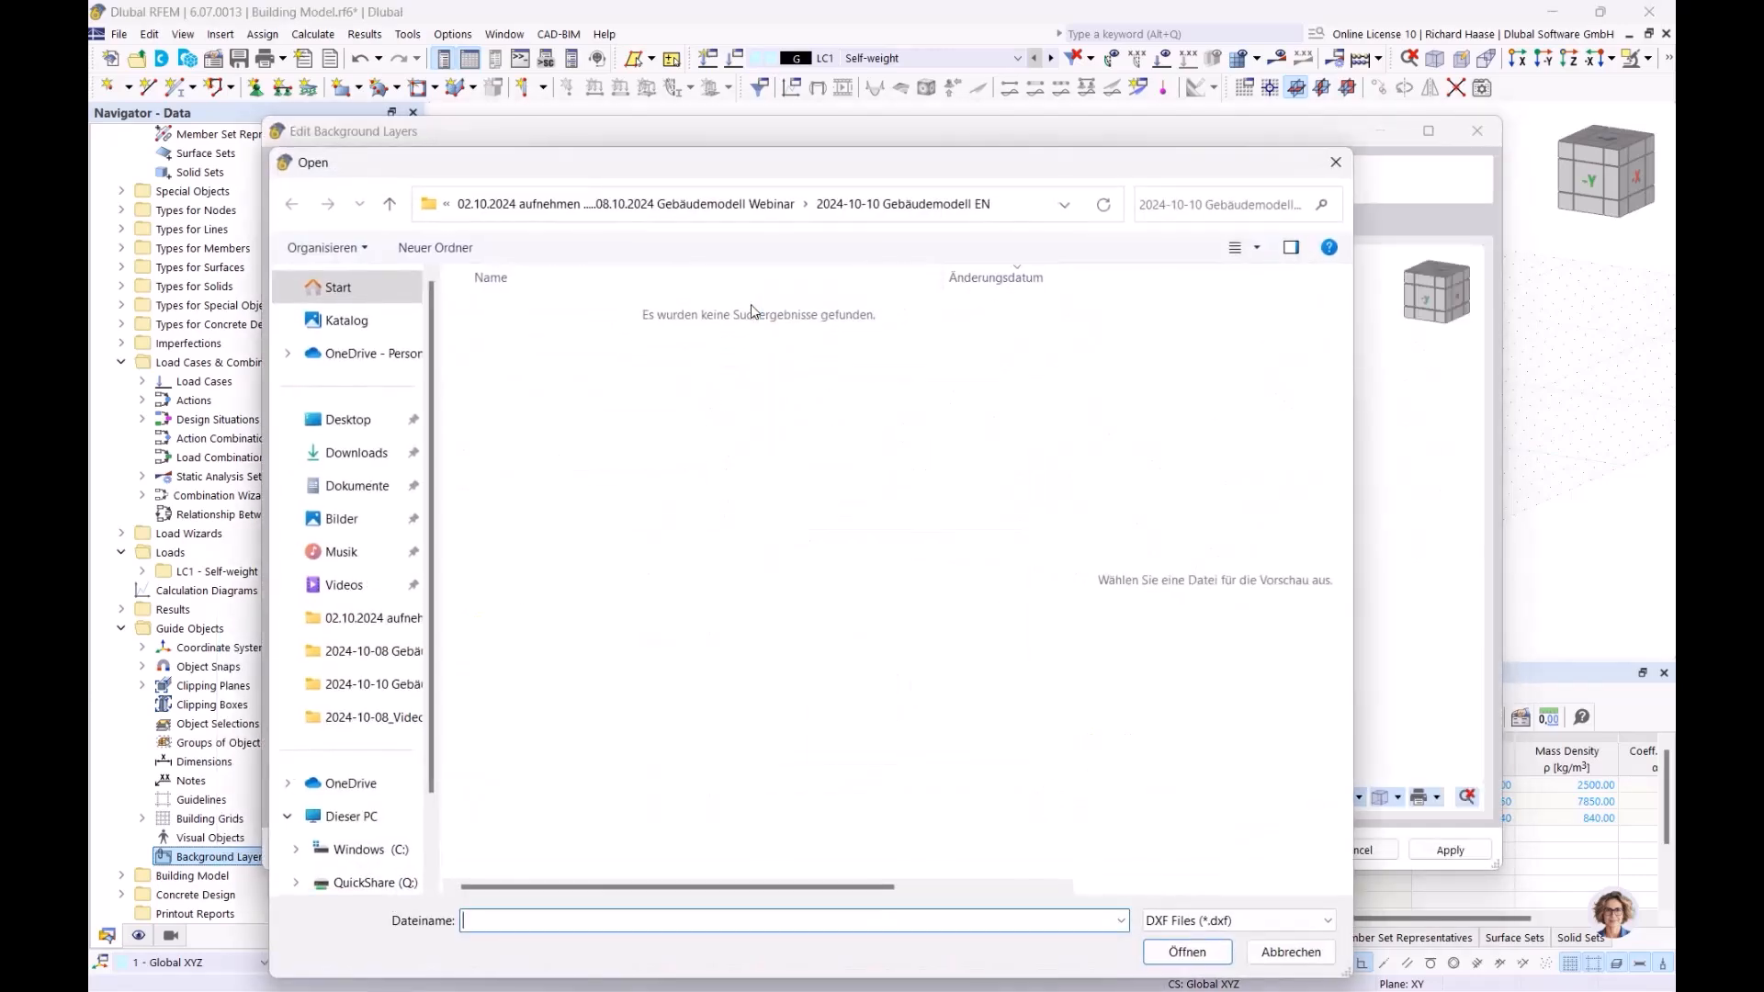
pyautogui.click(649, 203)
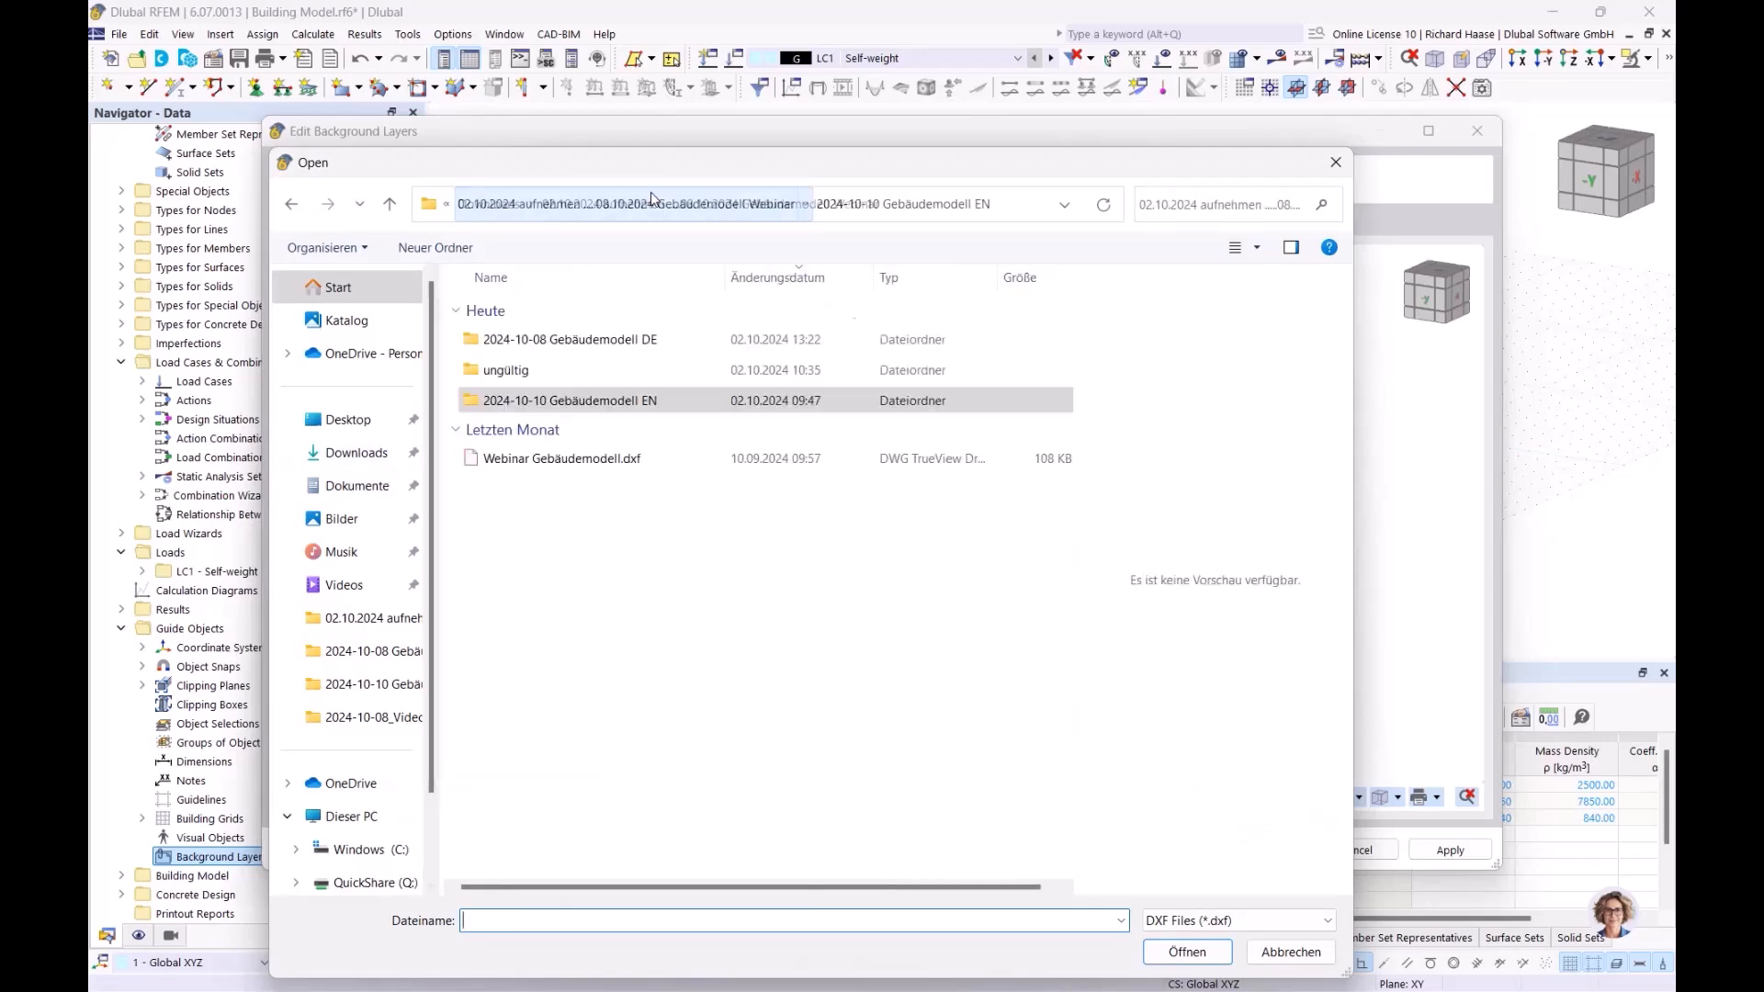
pyautogui.click(565, 458)
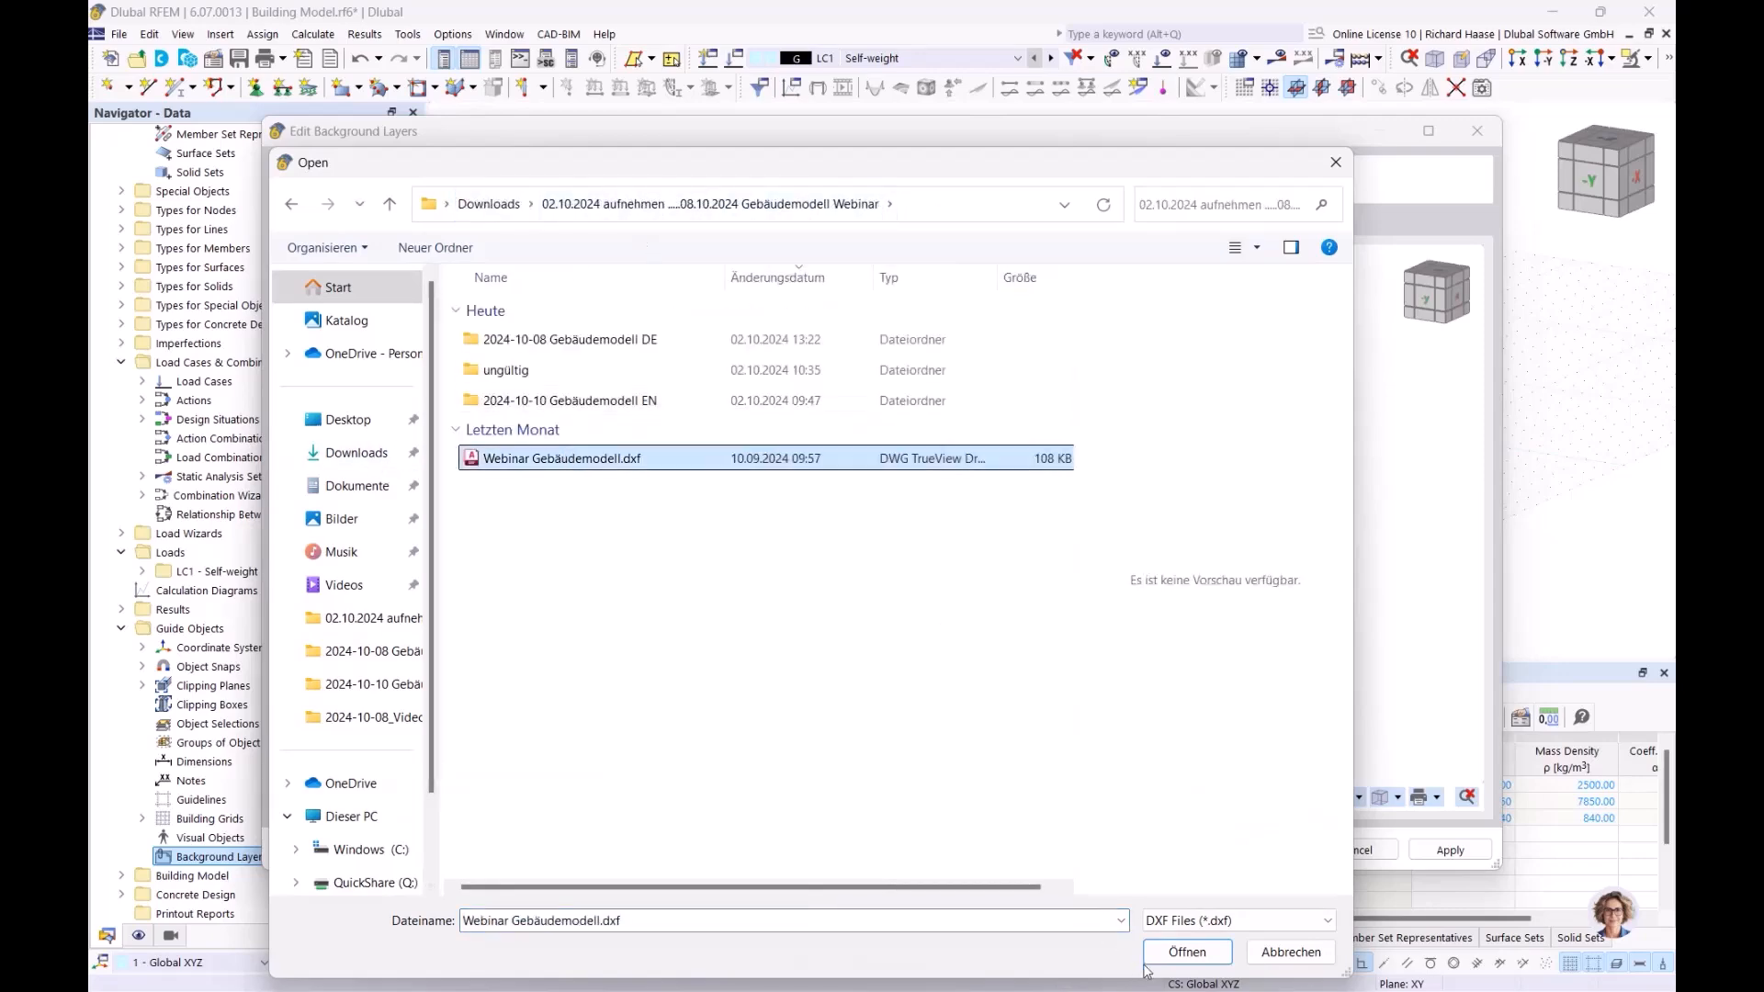
pyautogui.click(1188, 953)
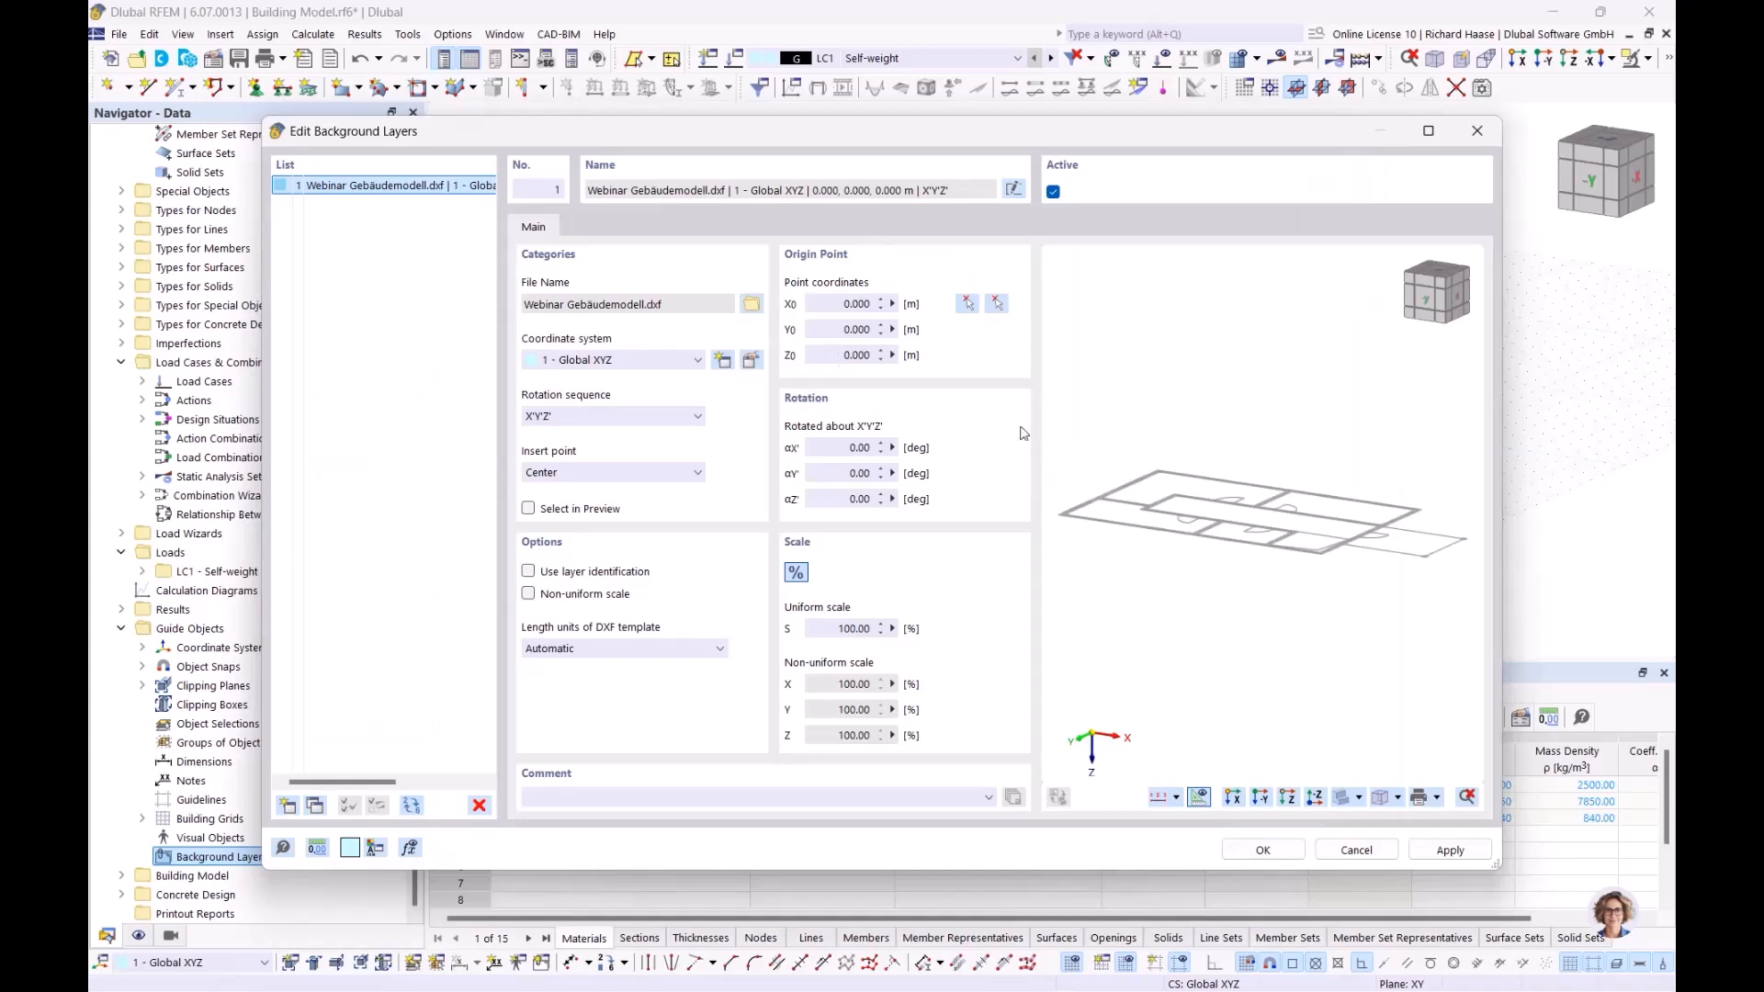
pyautogui.keyDown('ctrl'); pyautogui.moveTo(1259, 472); pyautogui.dragTo(1362, 507, button='middle'); pyautogui.keyUp('ctrl')
pyautogui.click(649, 649)
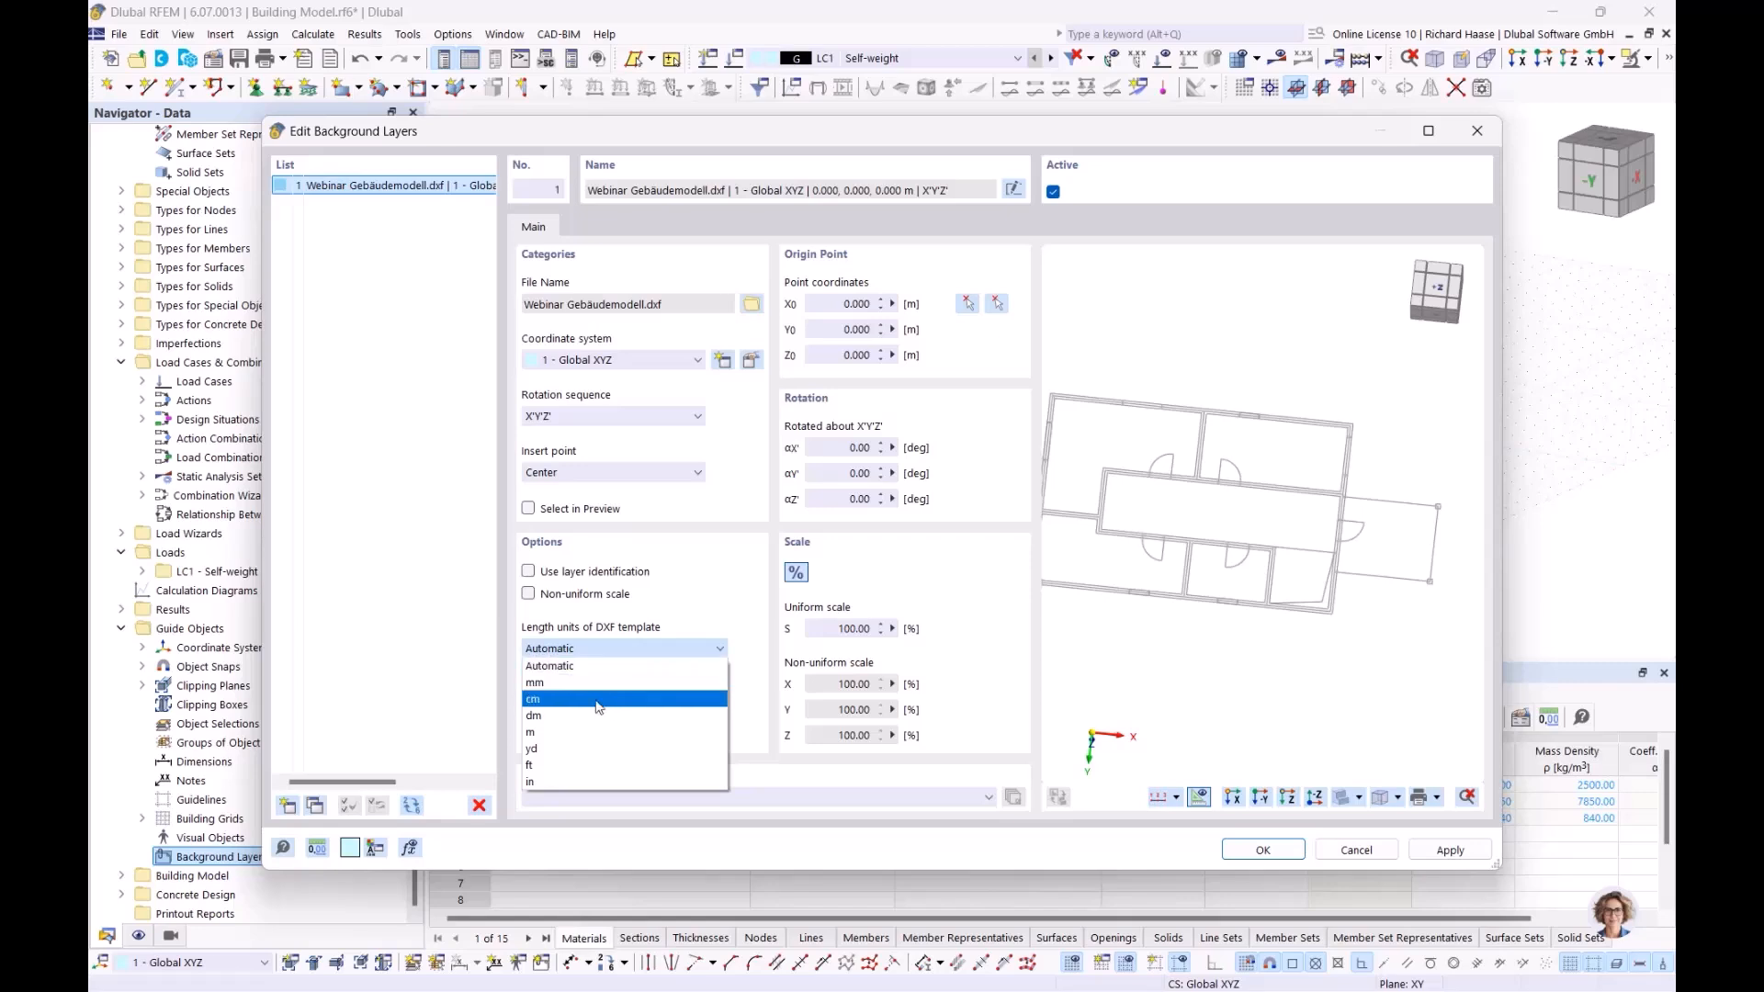
pyautogui.click(559, 734)
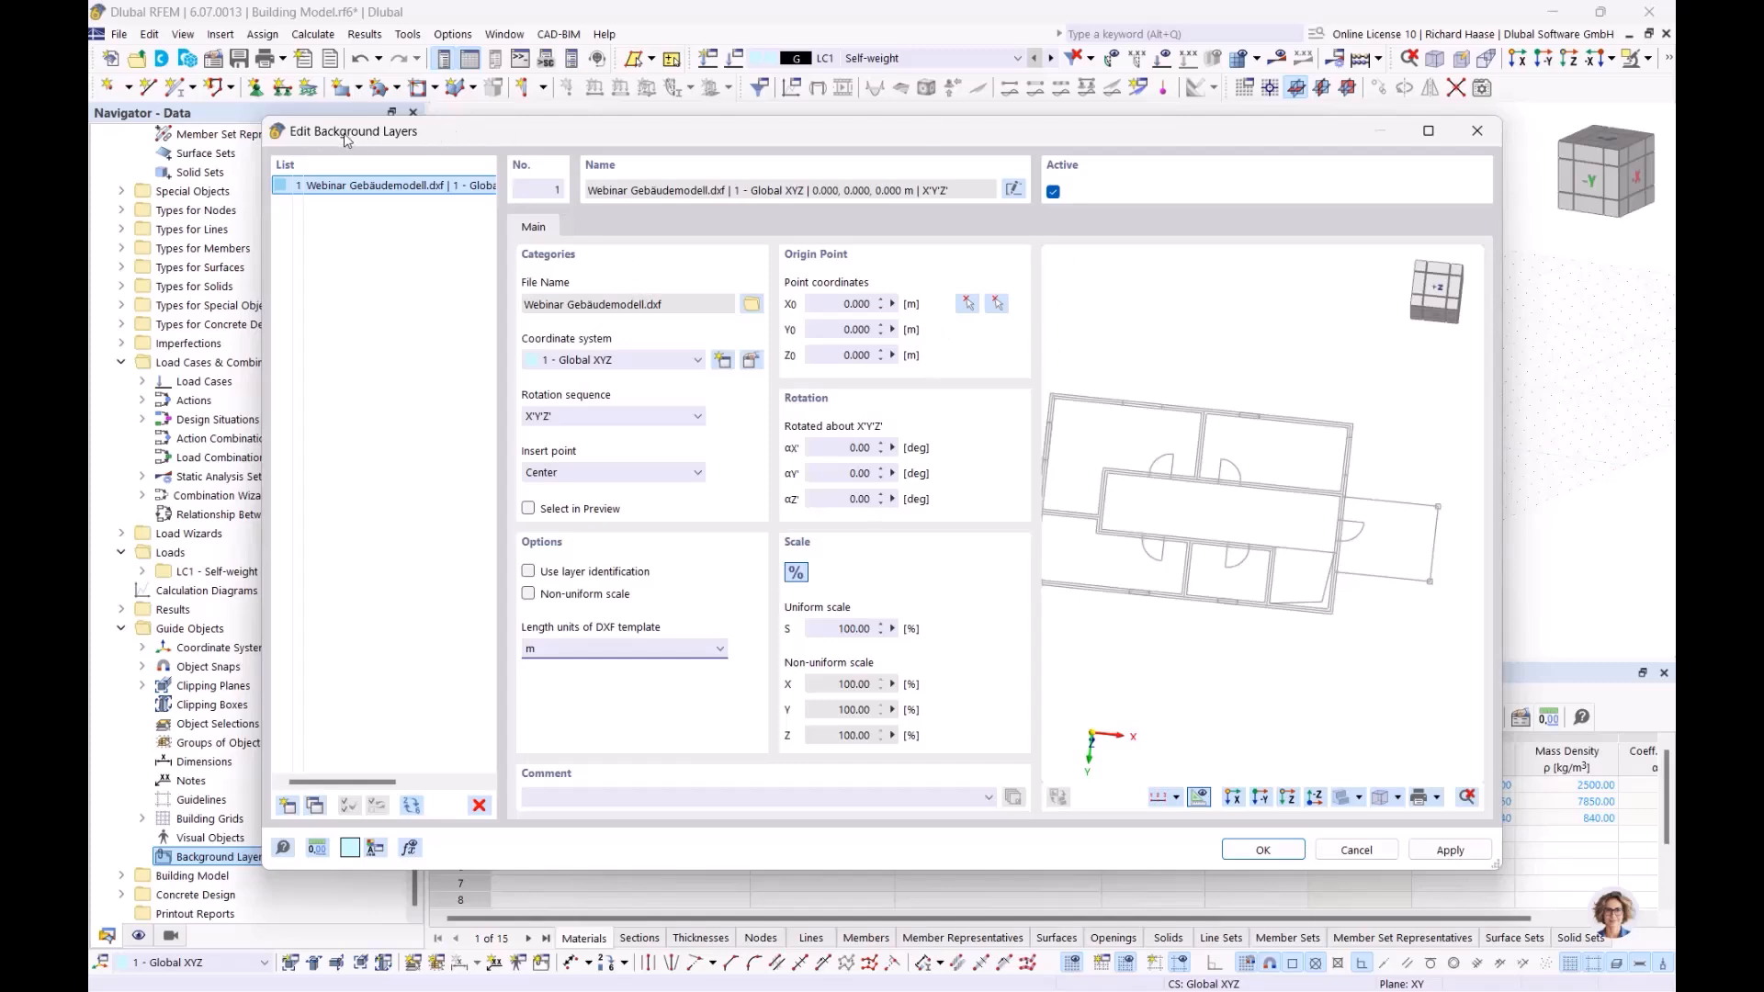
# Pick the building's top-left wall corner in the preview as the background layer's origin node
pyautogui.click(965, 302)
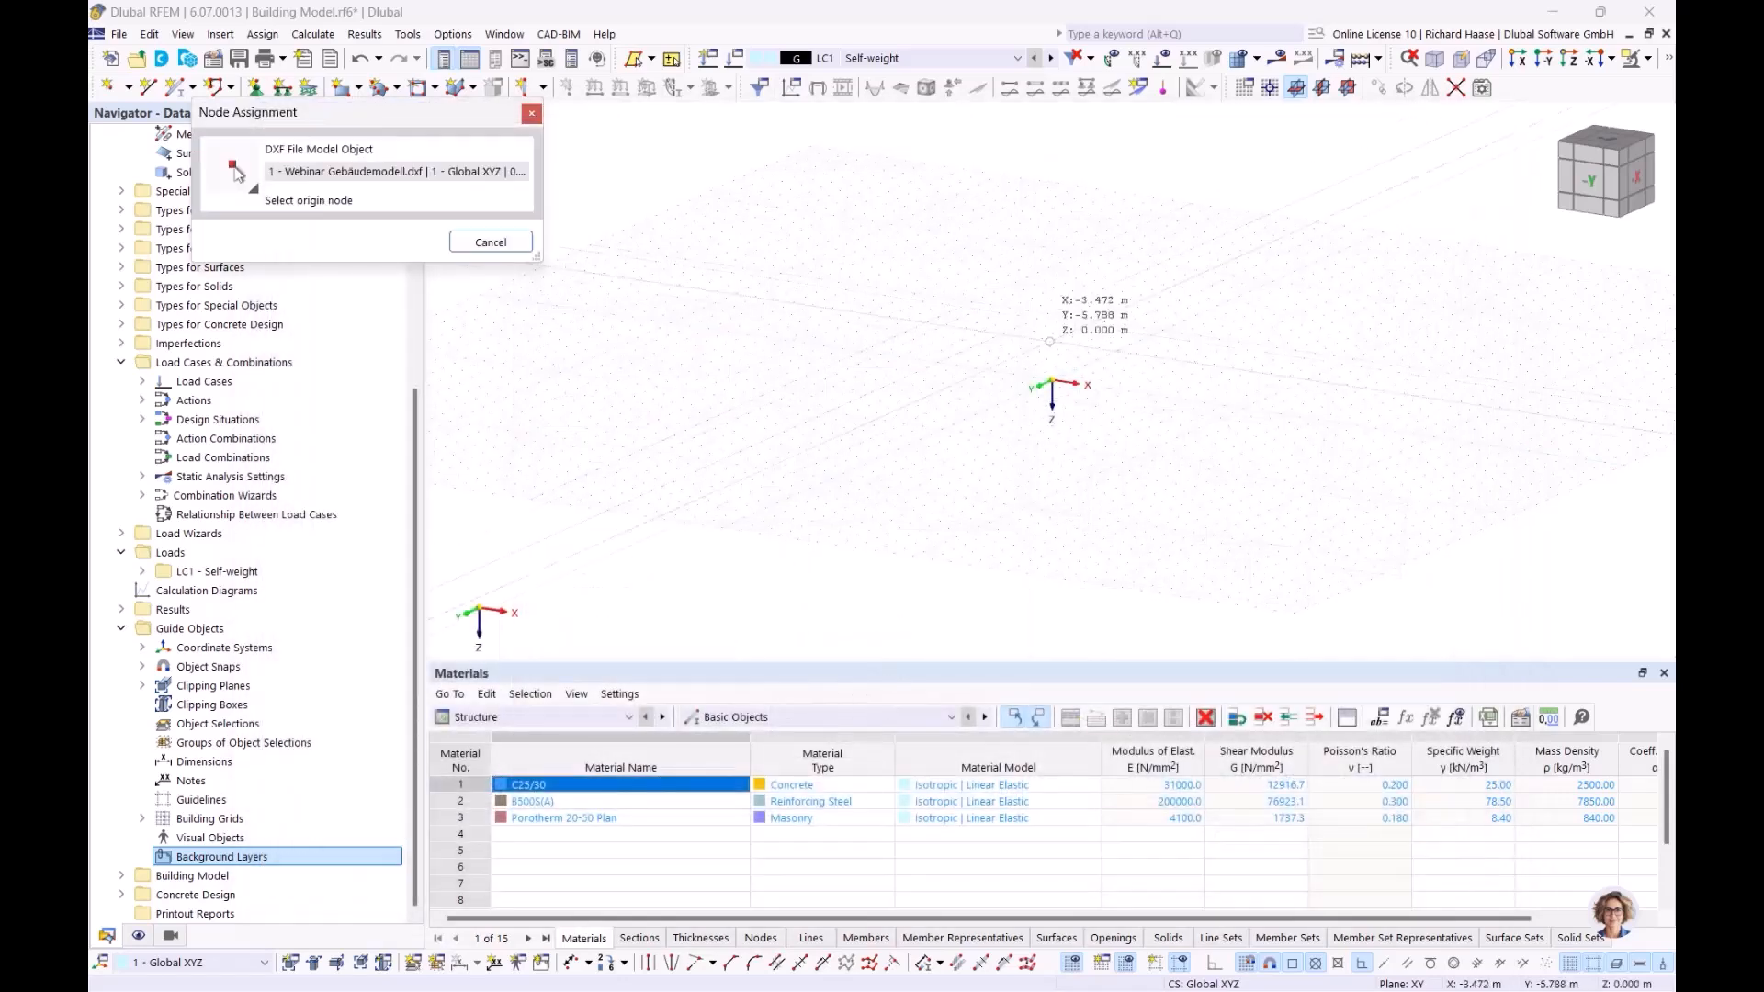
pyautogui.keyDown('ctrl'); pyautogui.moveTo(1106, 421); pyautogui.dragTo(1109, 527, button='middle'); pyautogui.keyUp('ctrl')
pyautogui.scroll(3, 1135, 468)
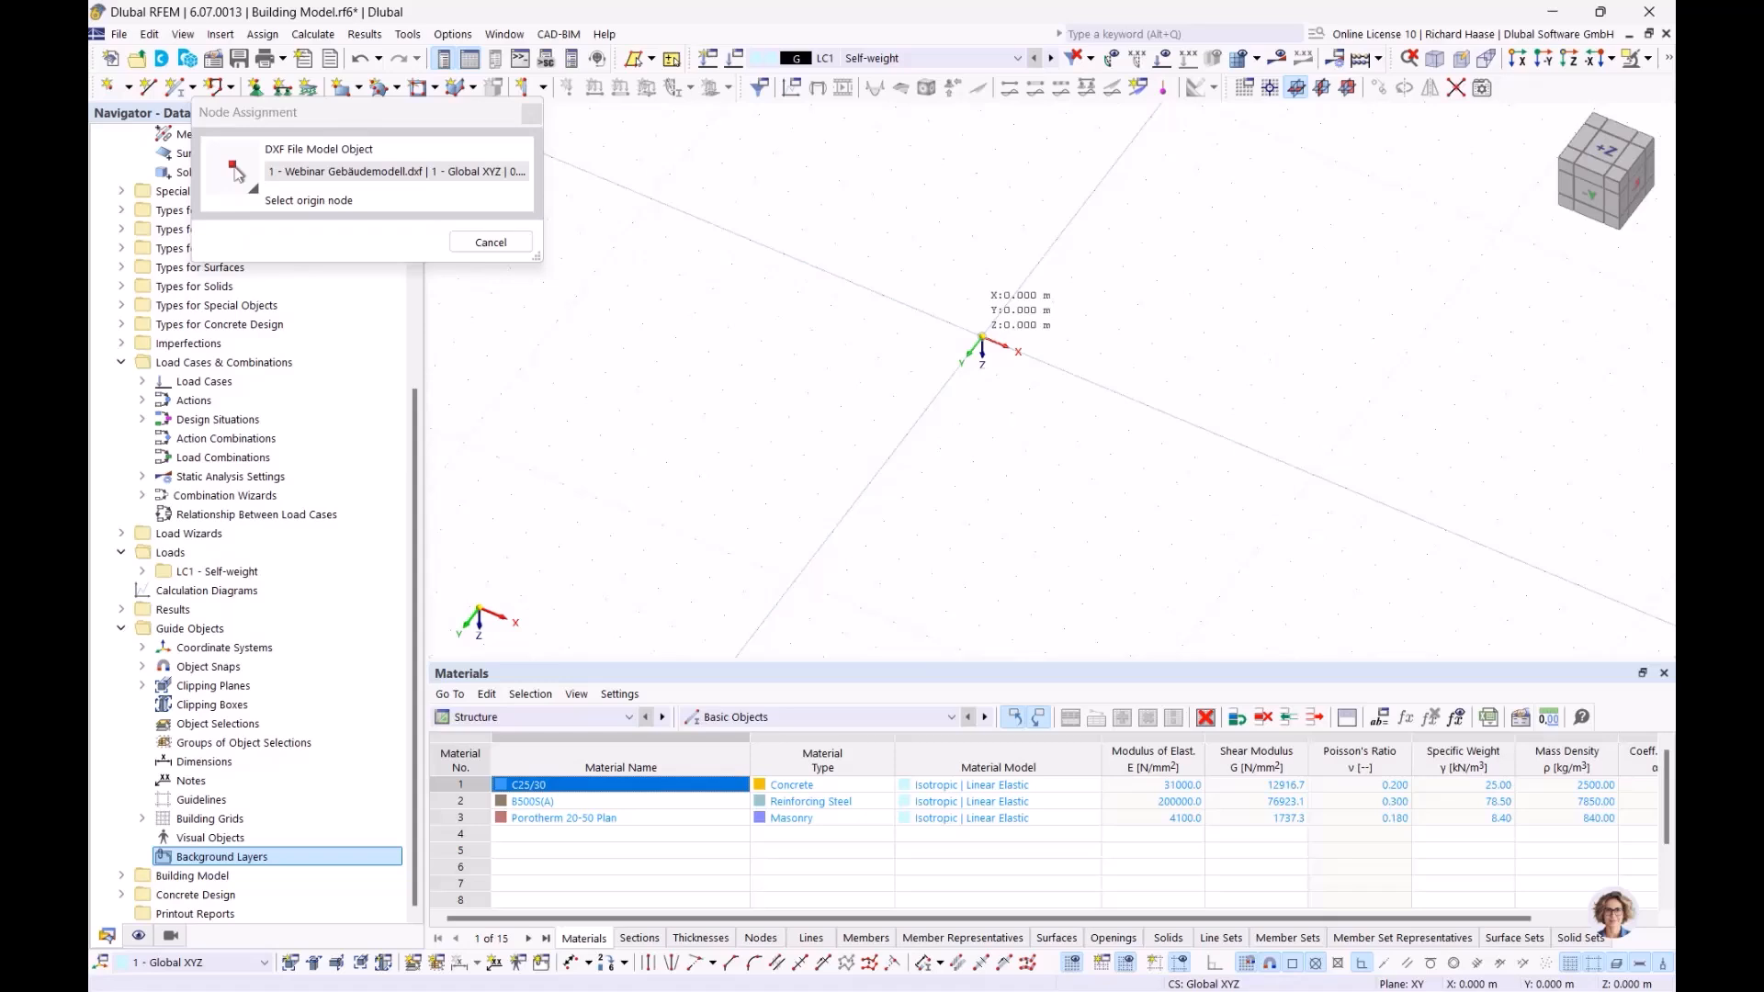
pyautogui.click(982, 337)
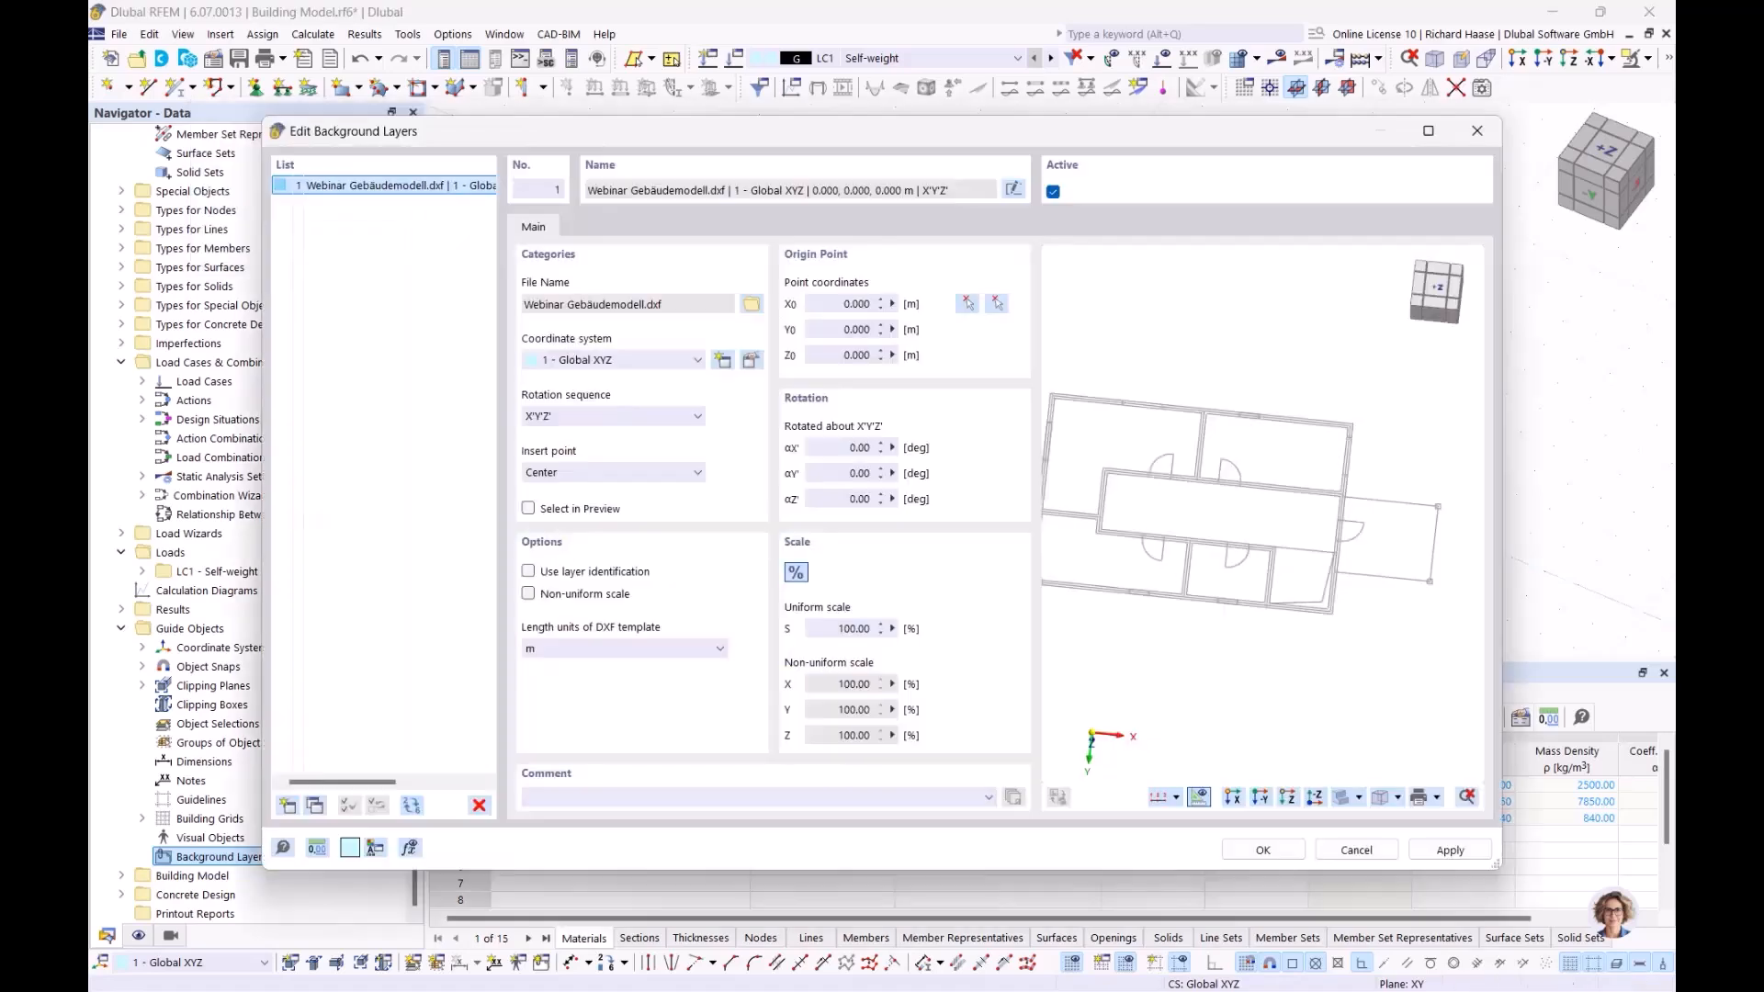
pyautogui.click(997, 304)
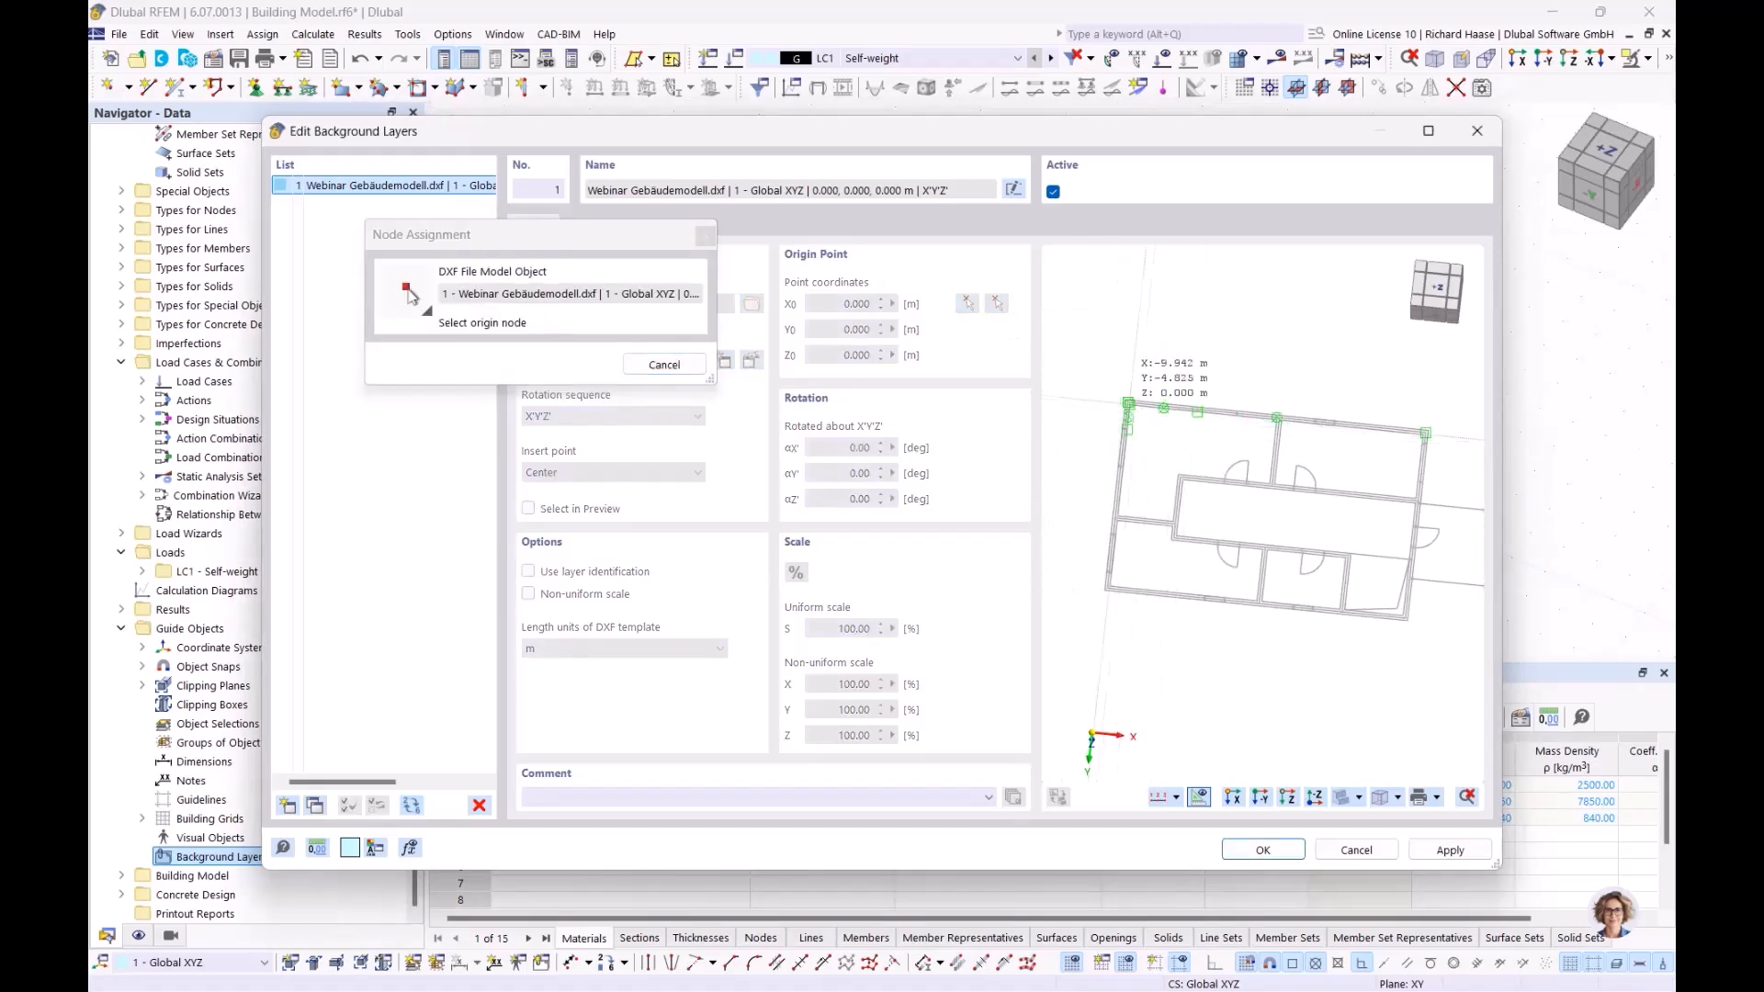
pyautogui.scroll(3, 1134, 412)
pyautogui.scroll(3, 1133, 412)
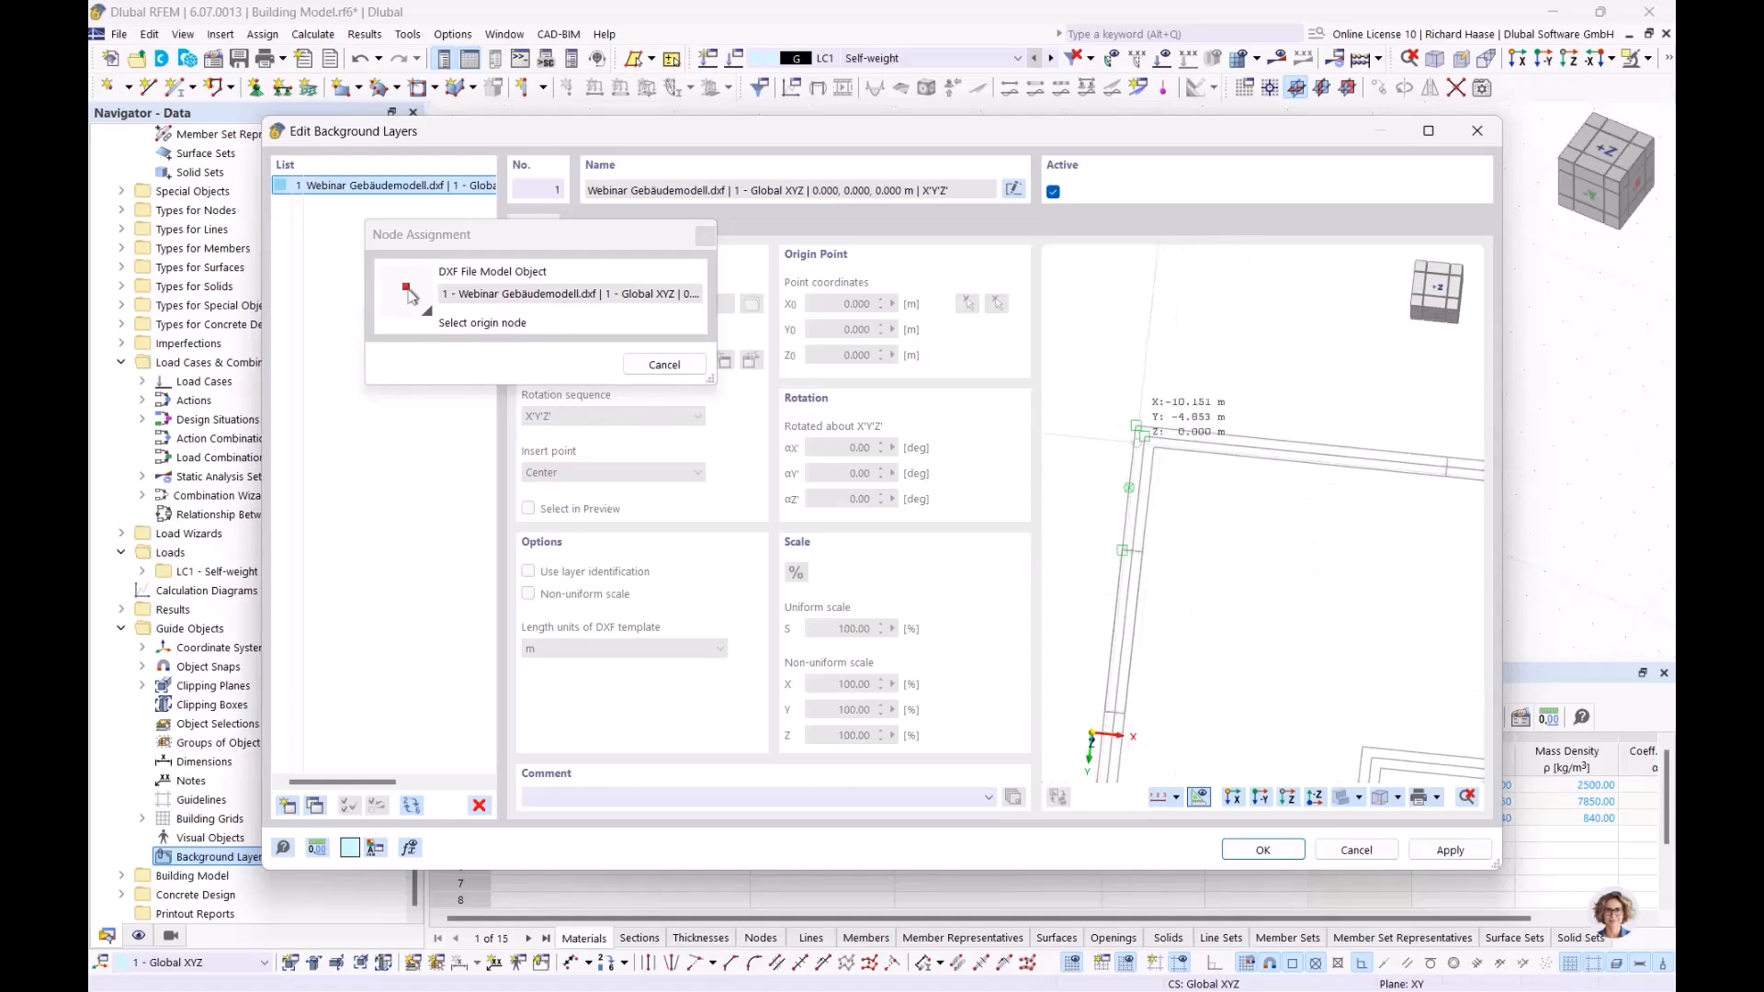
pyautogui.moveTo(1363, 471); pyautogui.dragTo(1354, 473, button='middle')
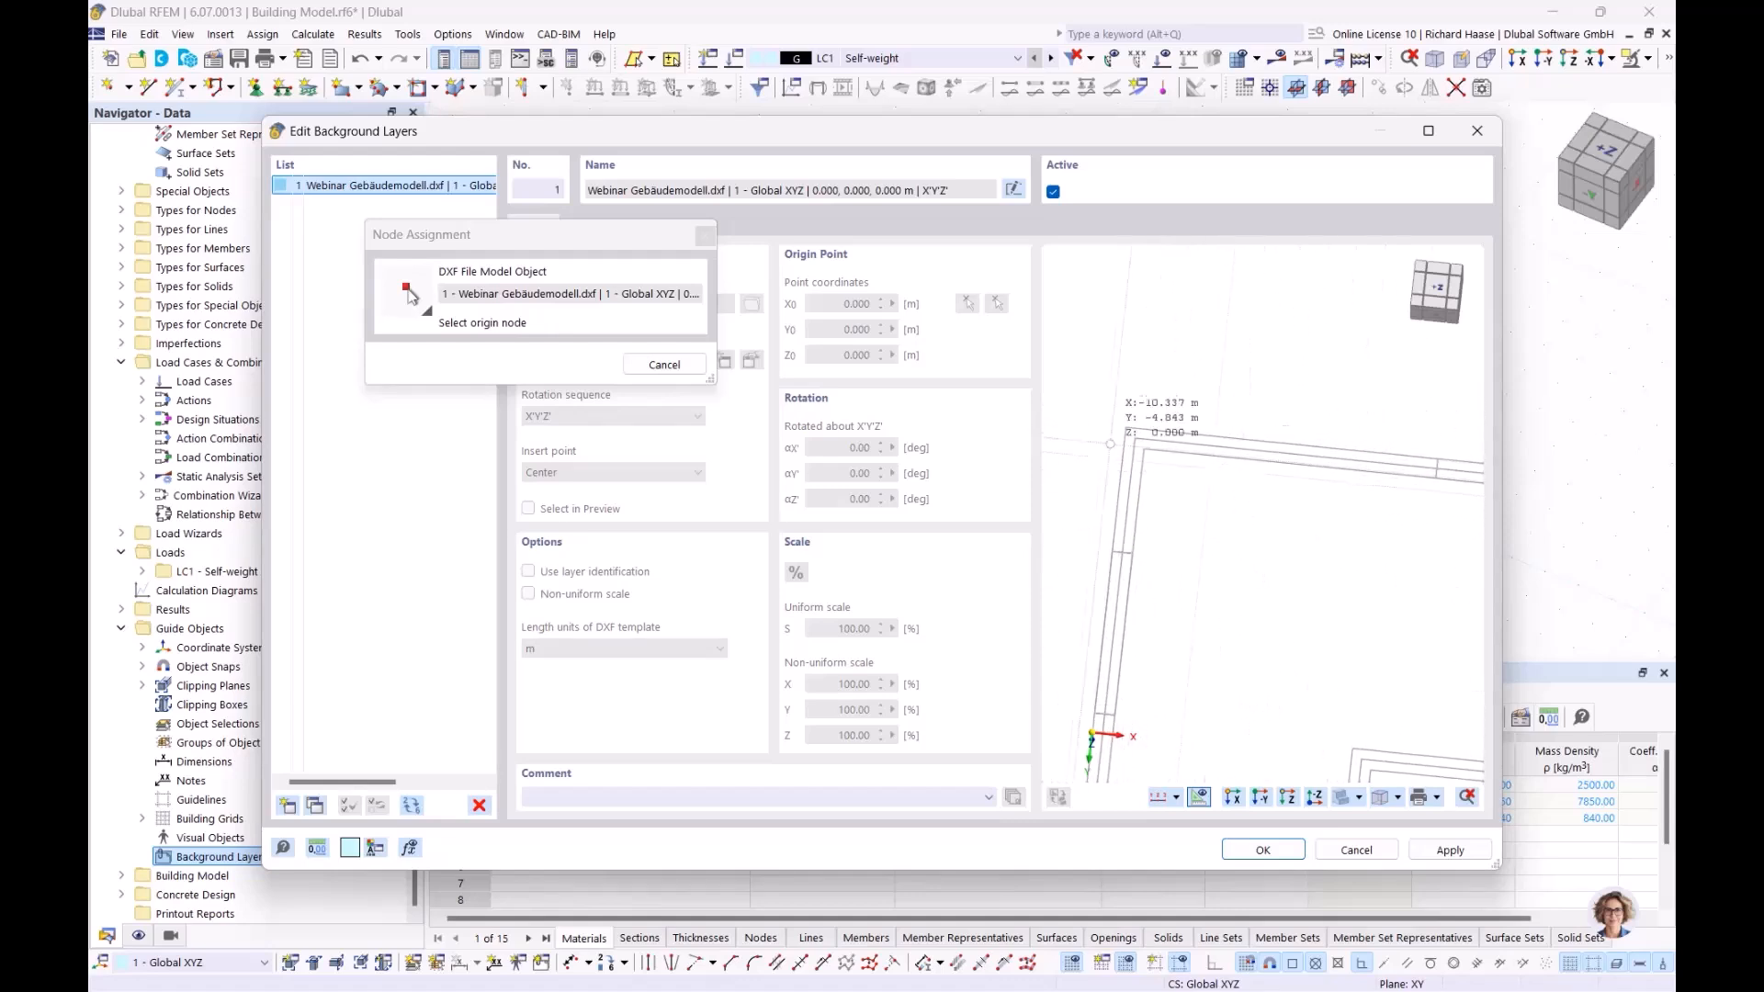
pyautogui.scroll(2, 1136, 439)
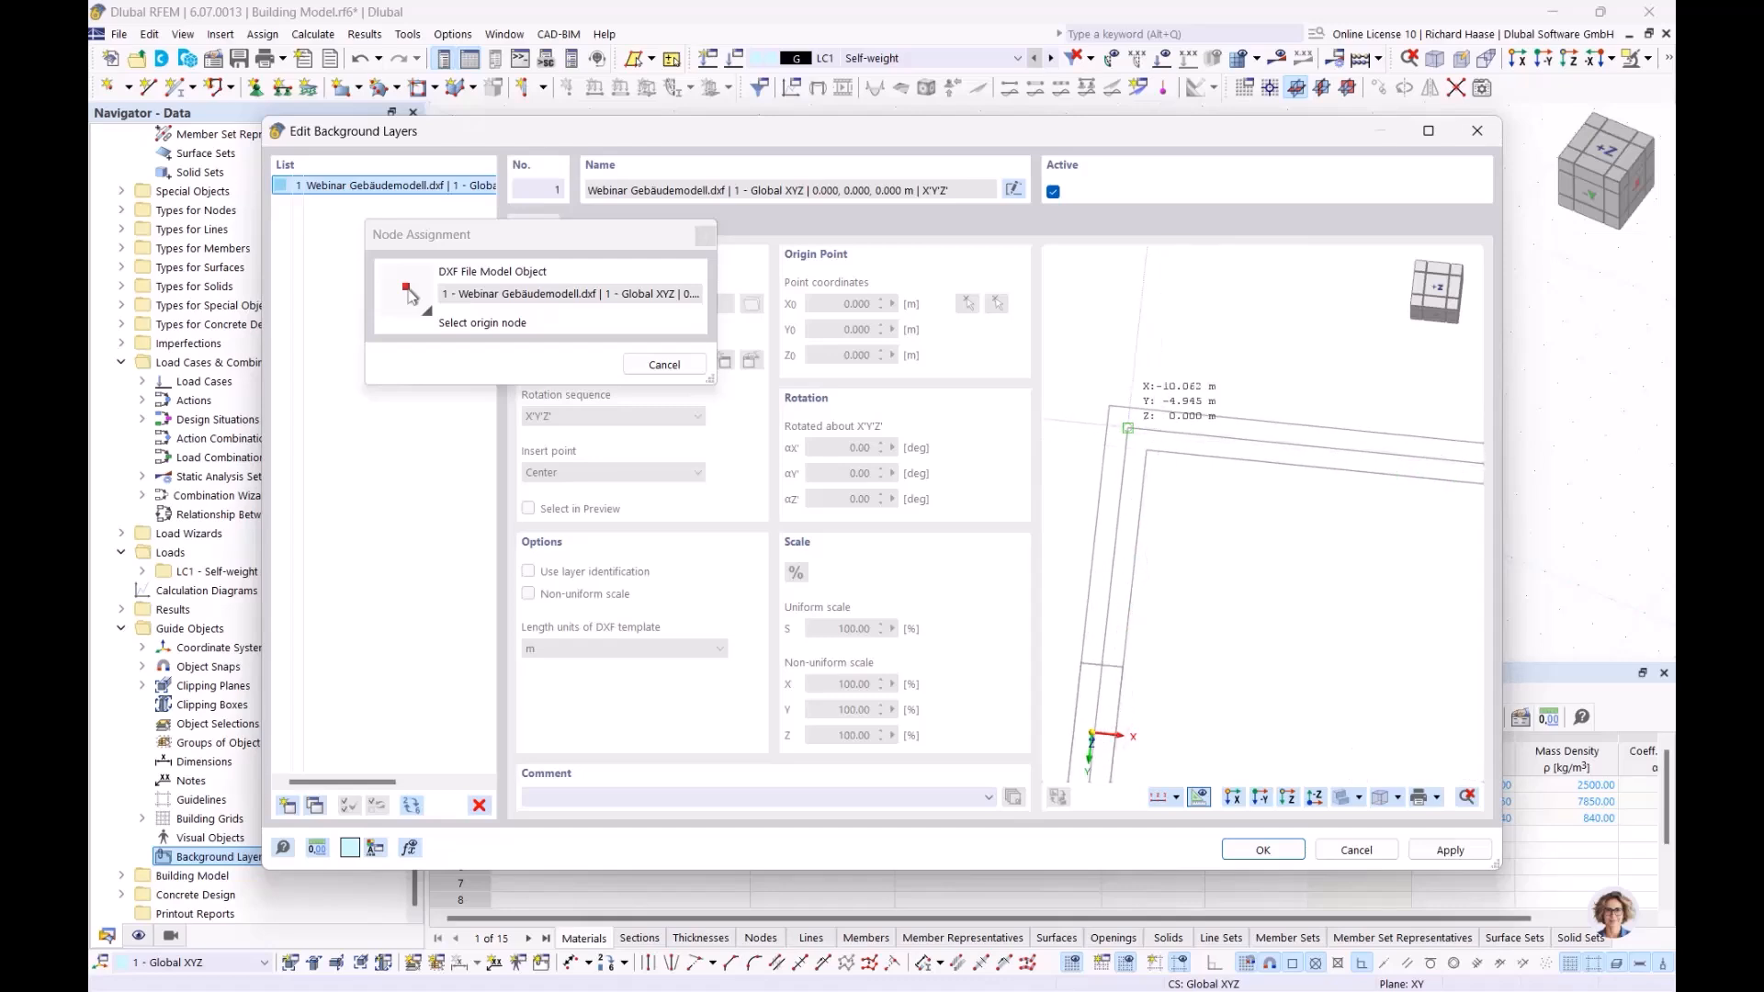
pyautogui.scroll(1, 1129, 427)
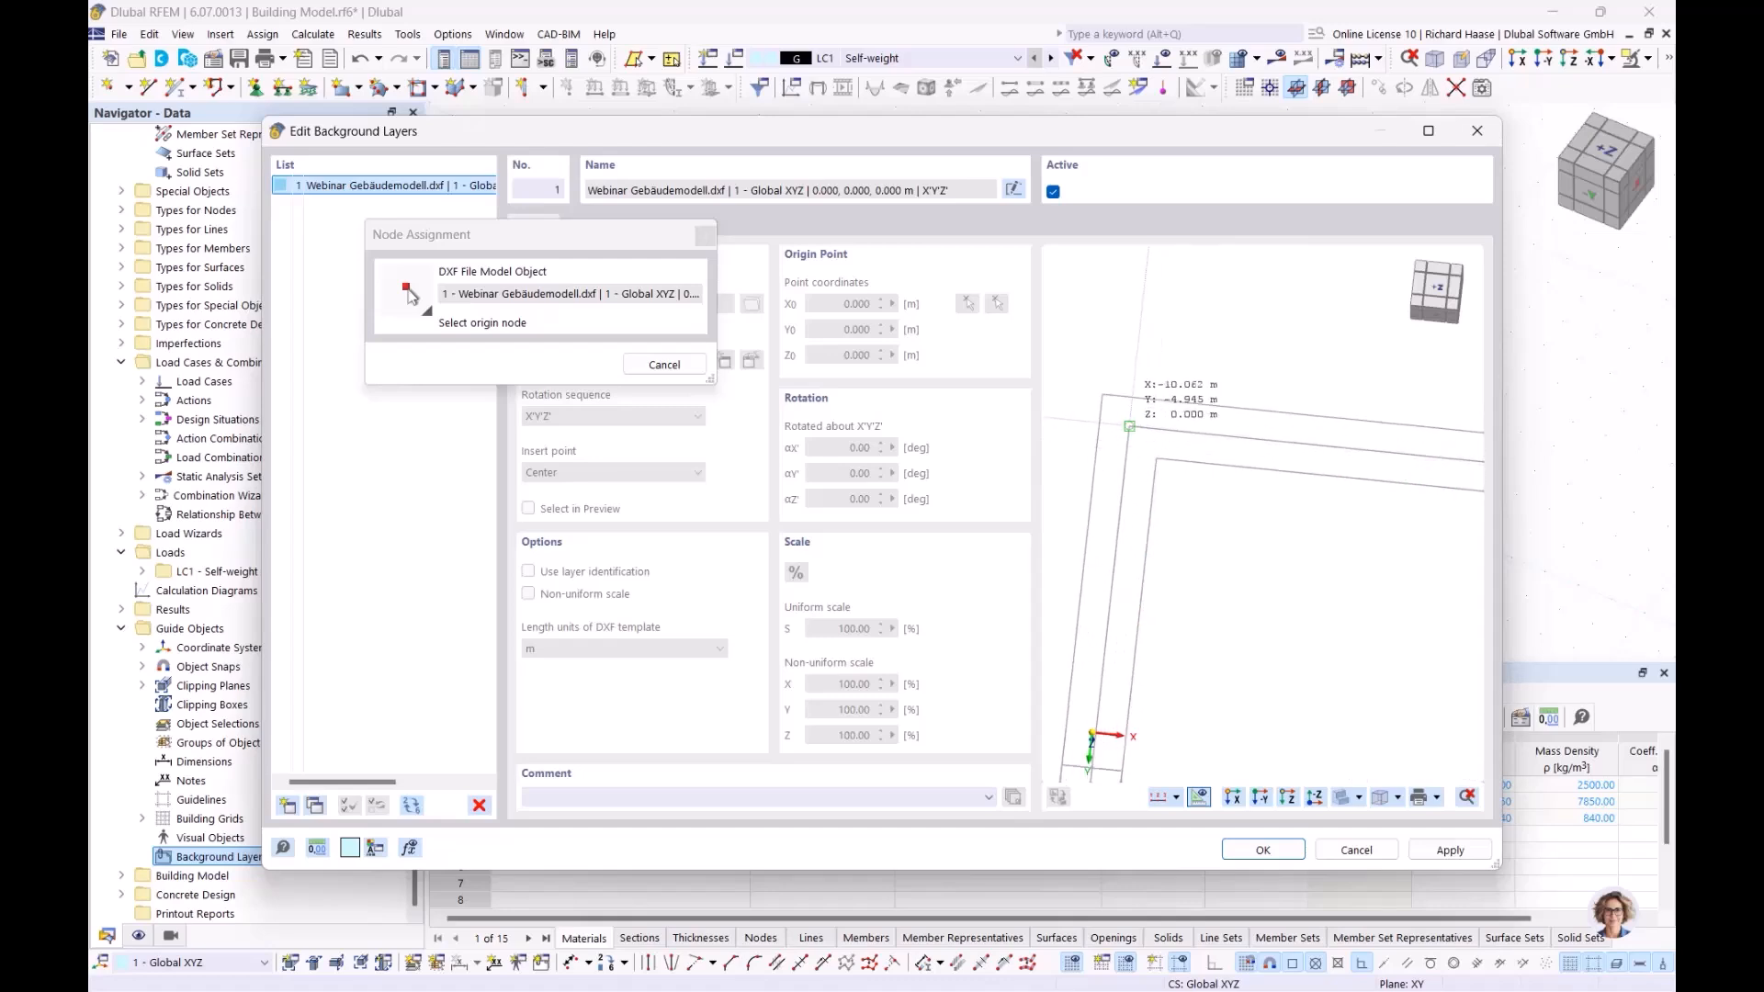
pyautogui.click(1129, 427)
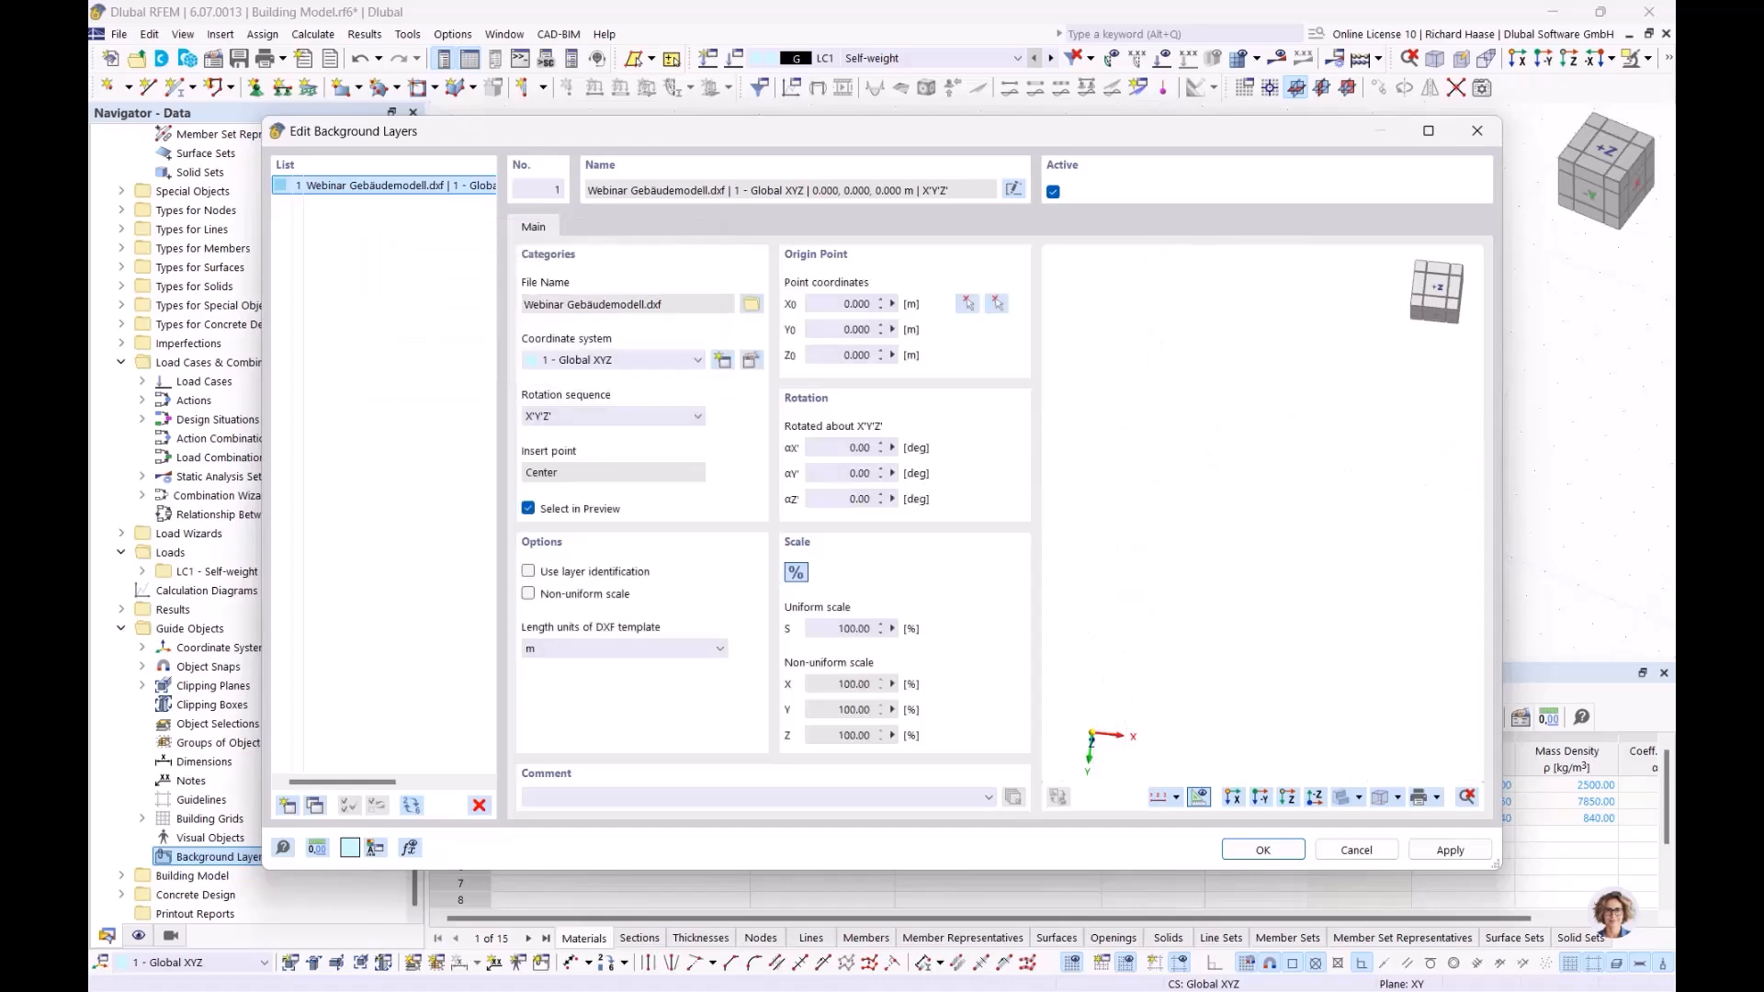
# Apply the DXF background layer, view it from +Z, and expand Materials to select Sections
pyautogui.click(1262, 851)
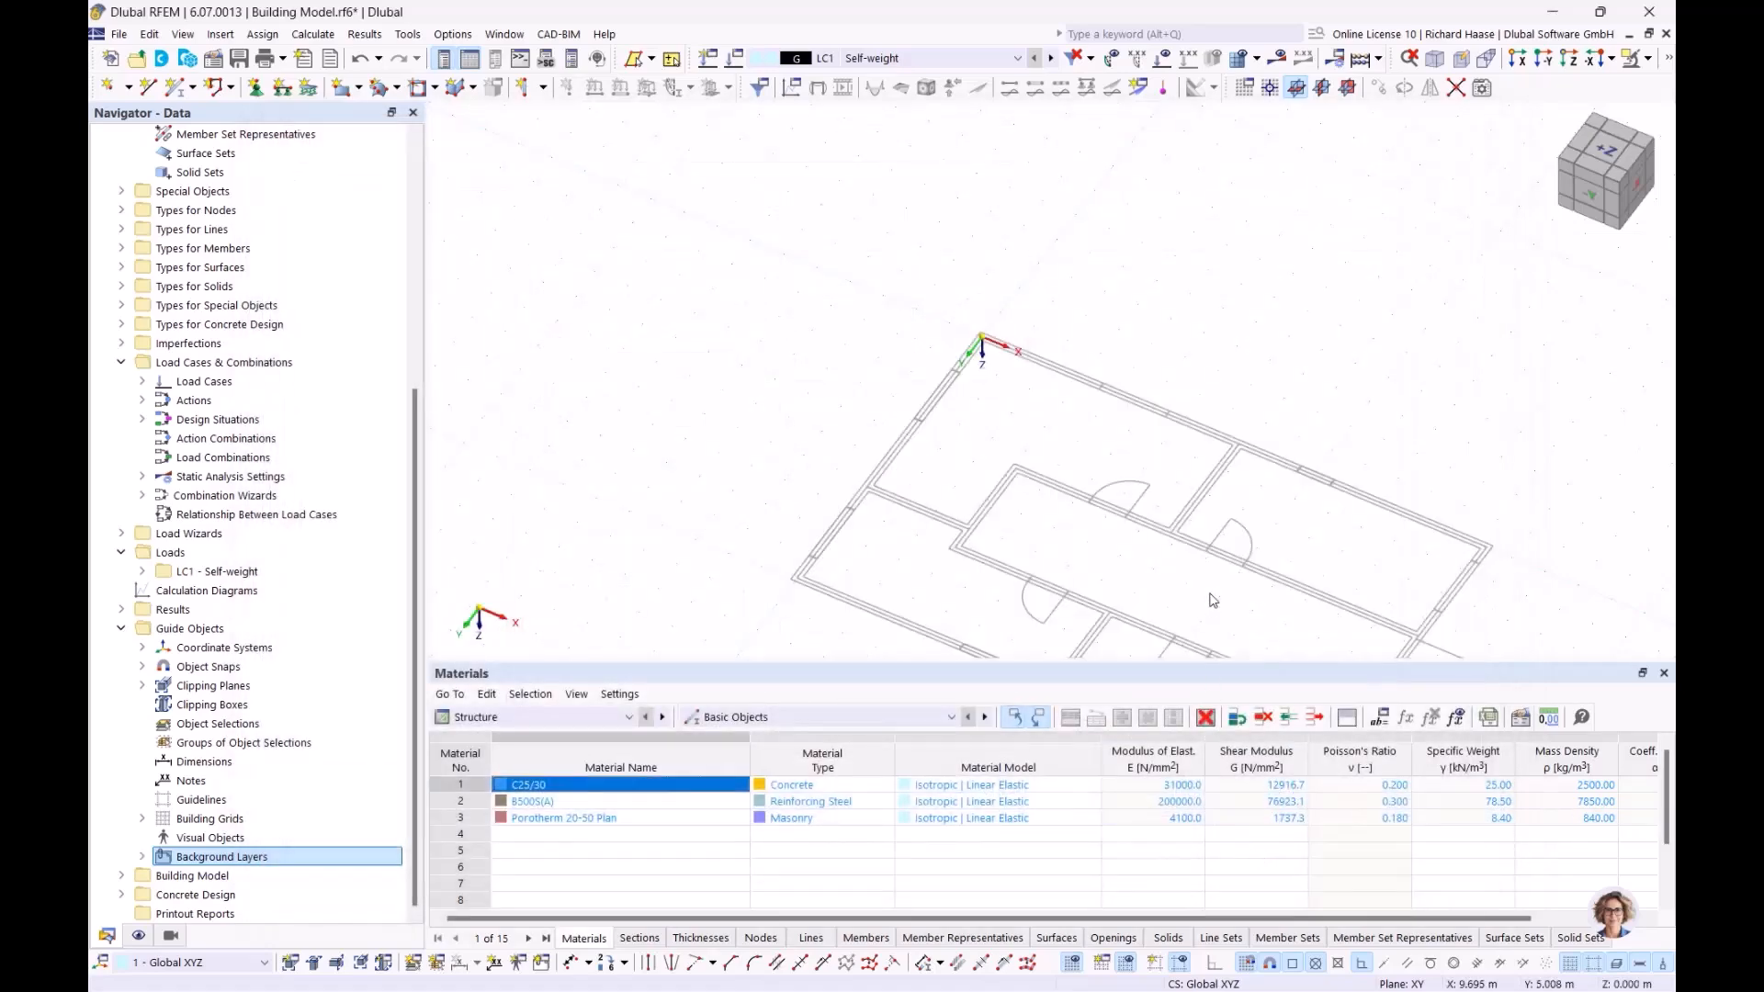
pyautogui.click(1604, 147)
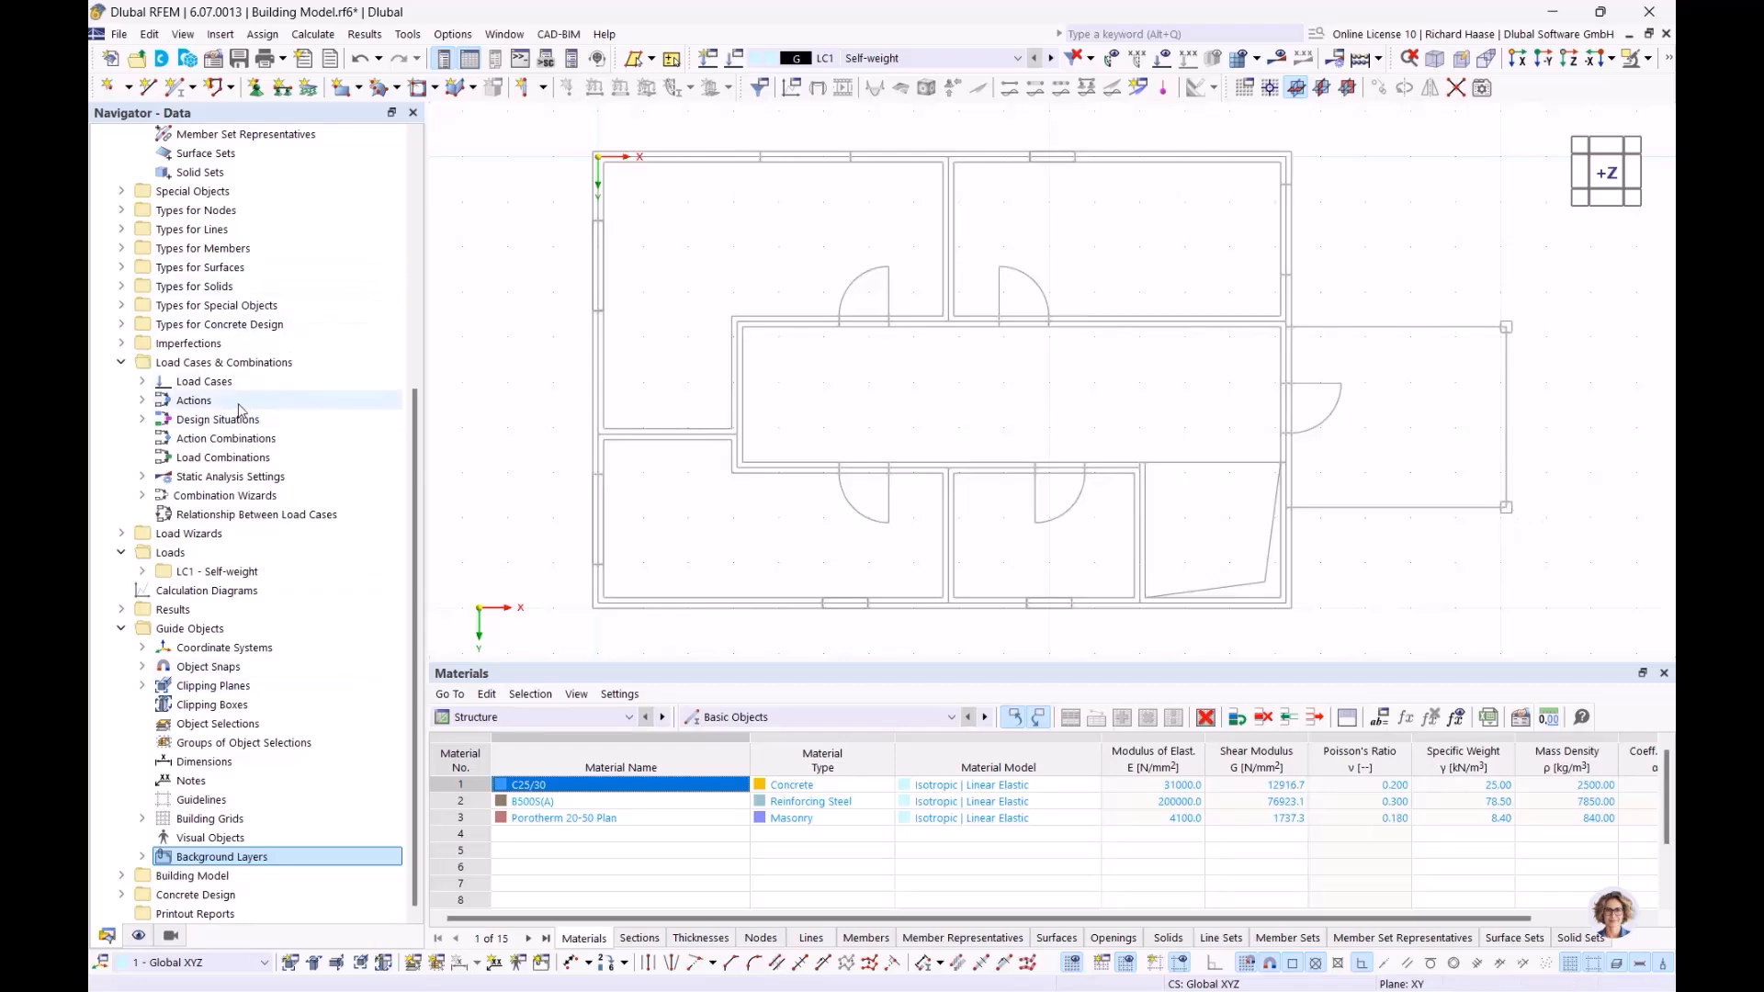
pyautogui.scroll(7, 244, 411)
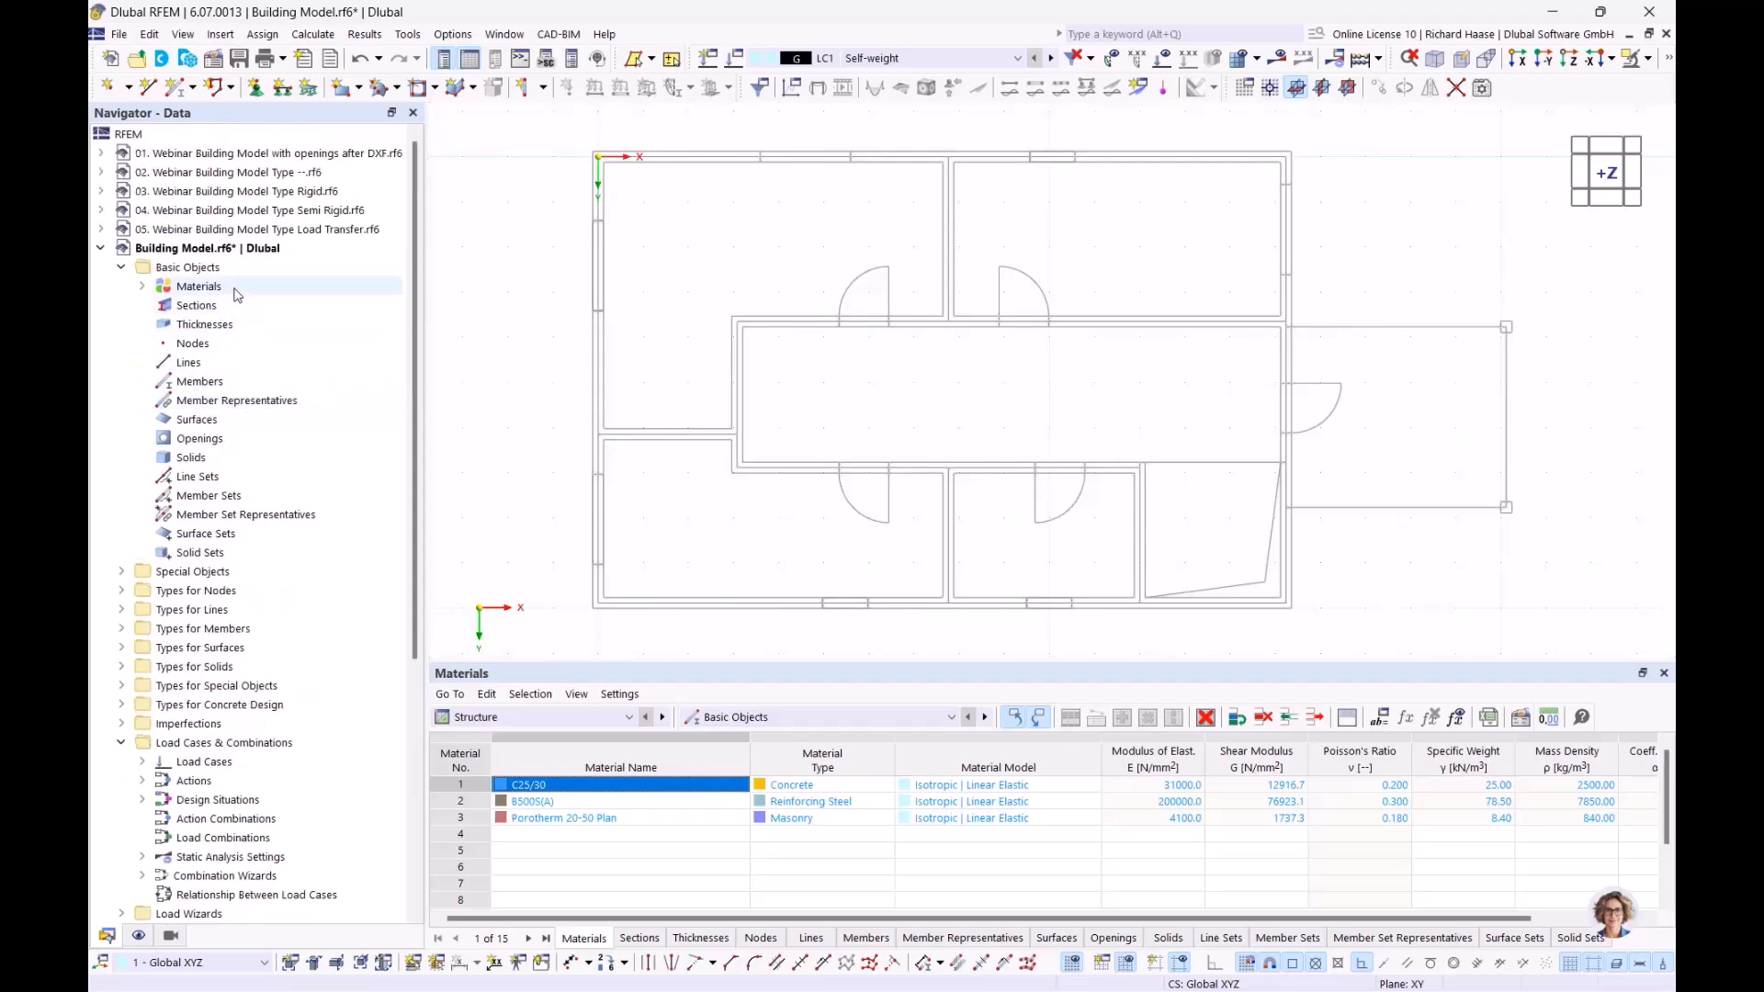
pyautogui.click(161, 286)
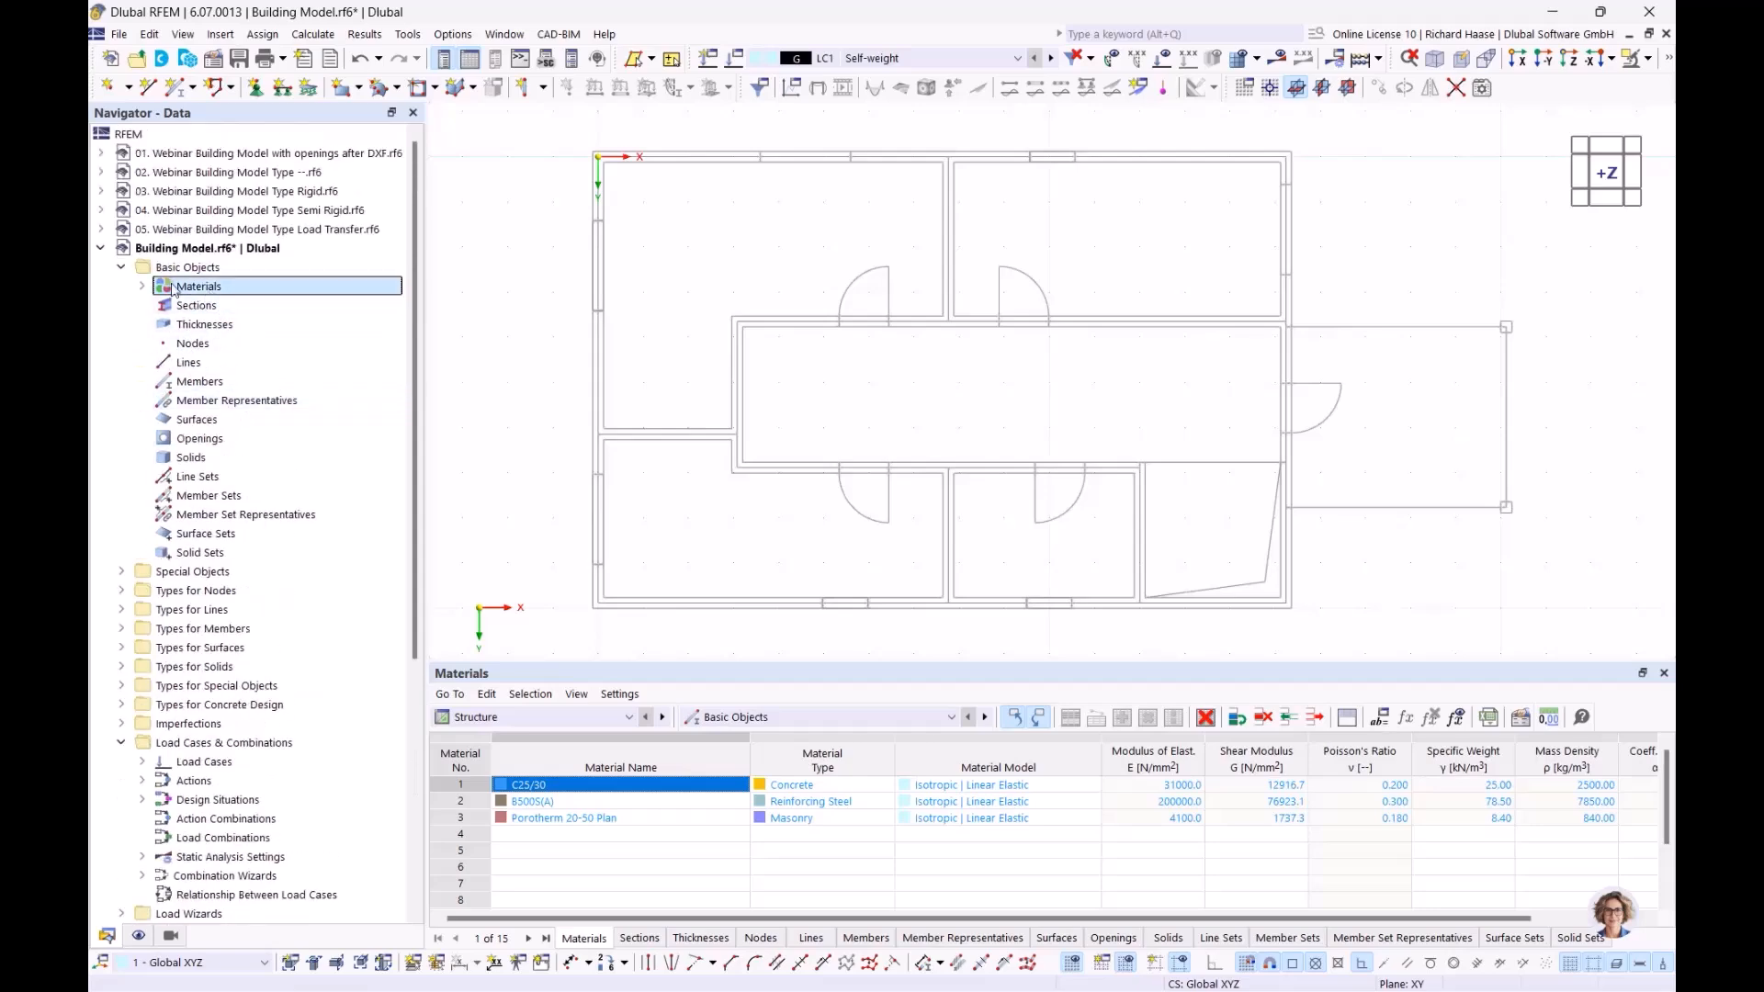
pyautogui.click(143, 286)
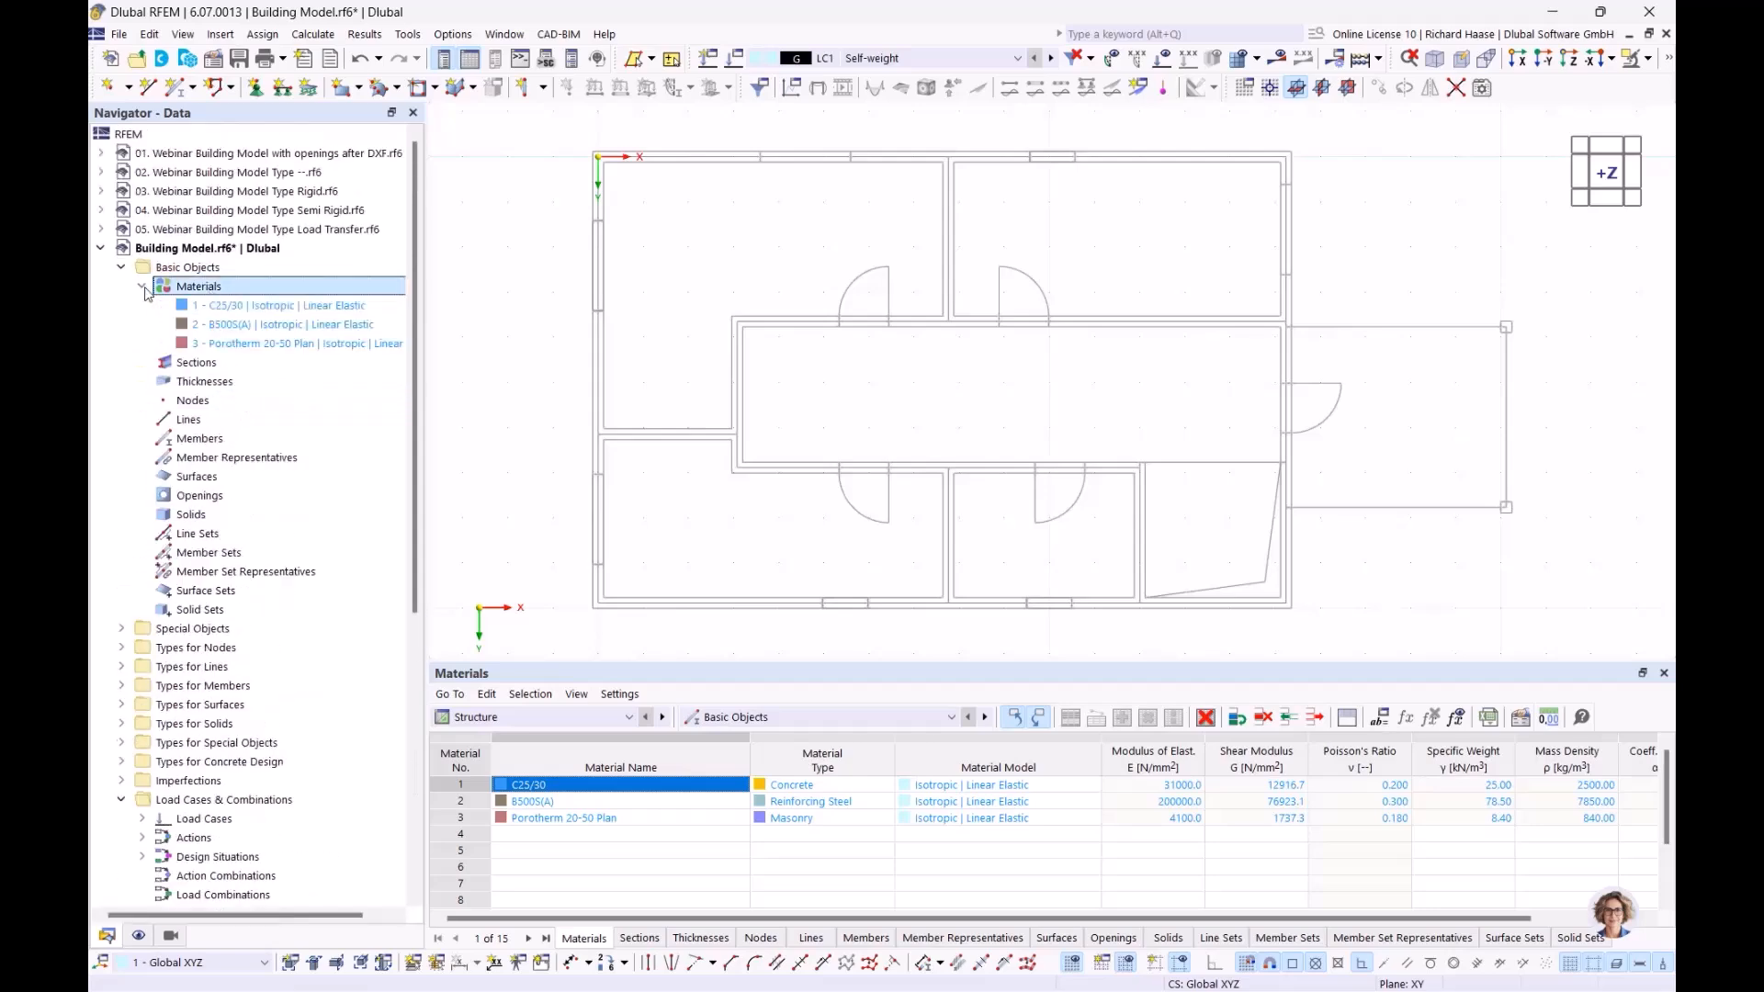
pyautogui.click(192, 368)
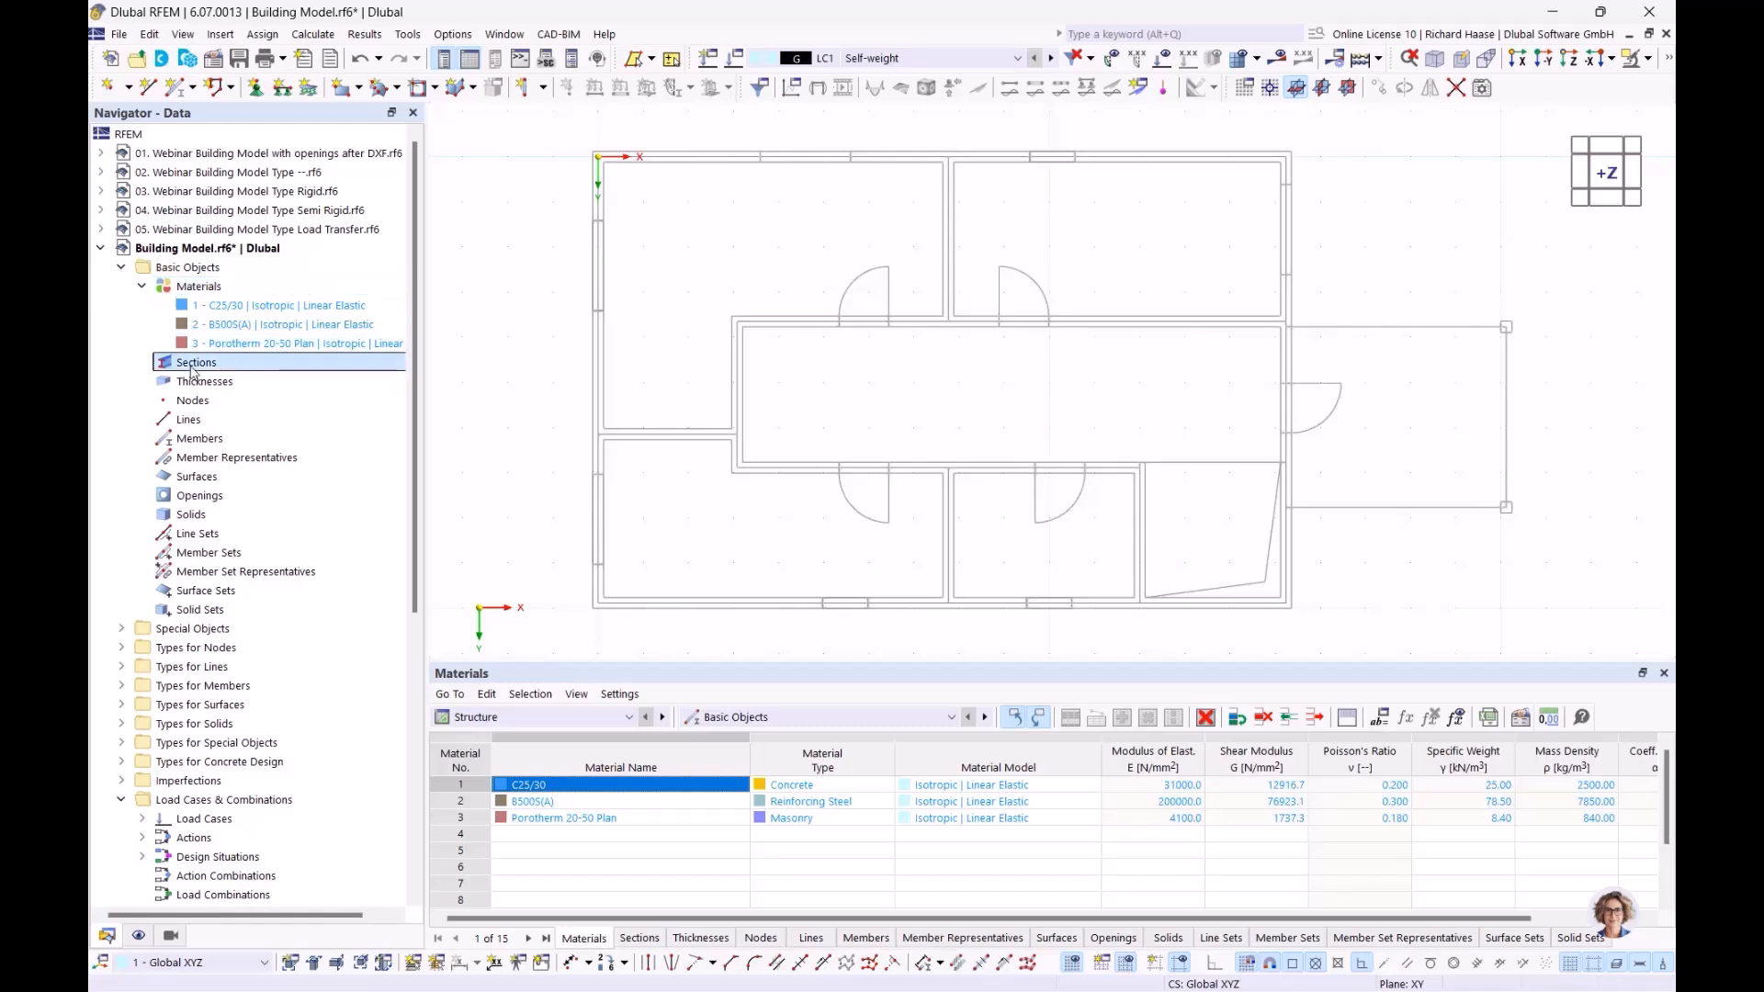
# Create a new rectangular section with width b of 250 mm measured from the column in the plan
pyautogui.rightClick(196, 368)
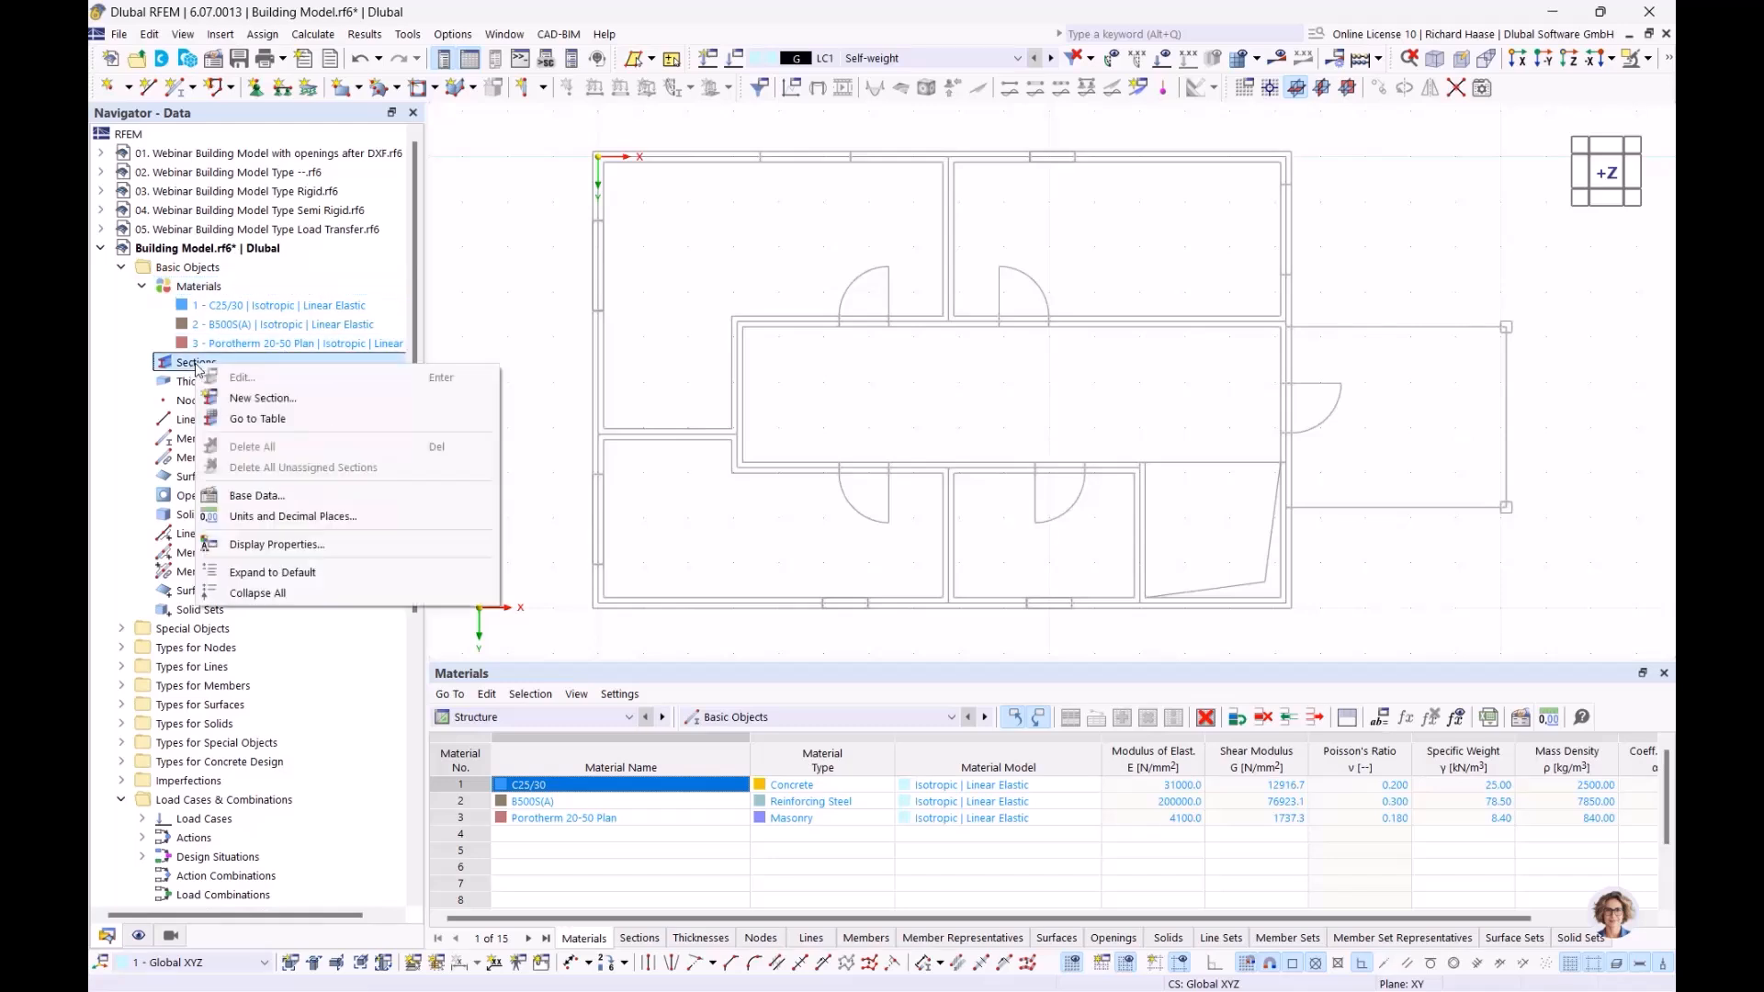
pyautogui.click(253, 399)
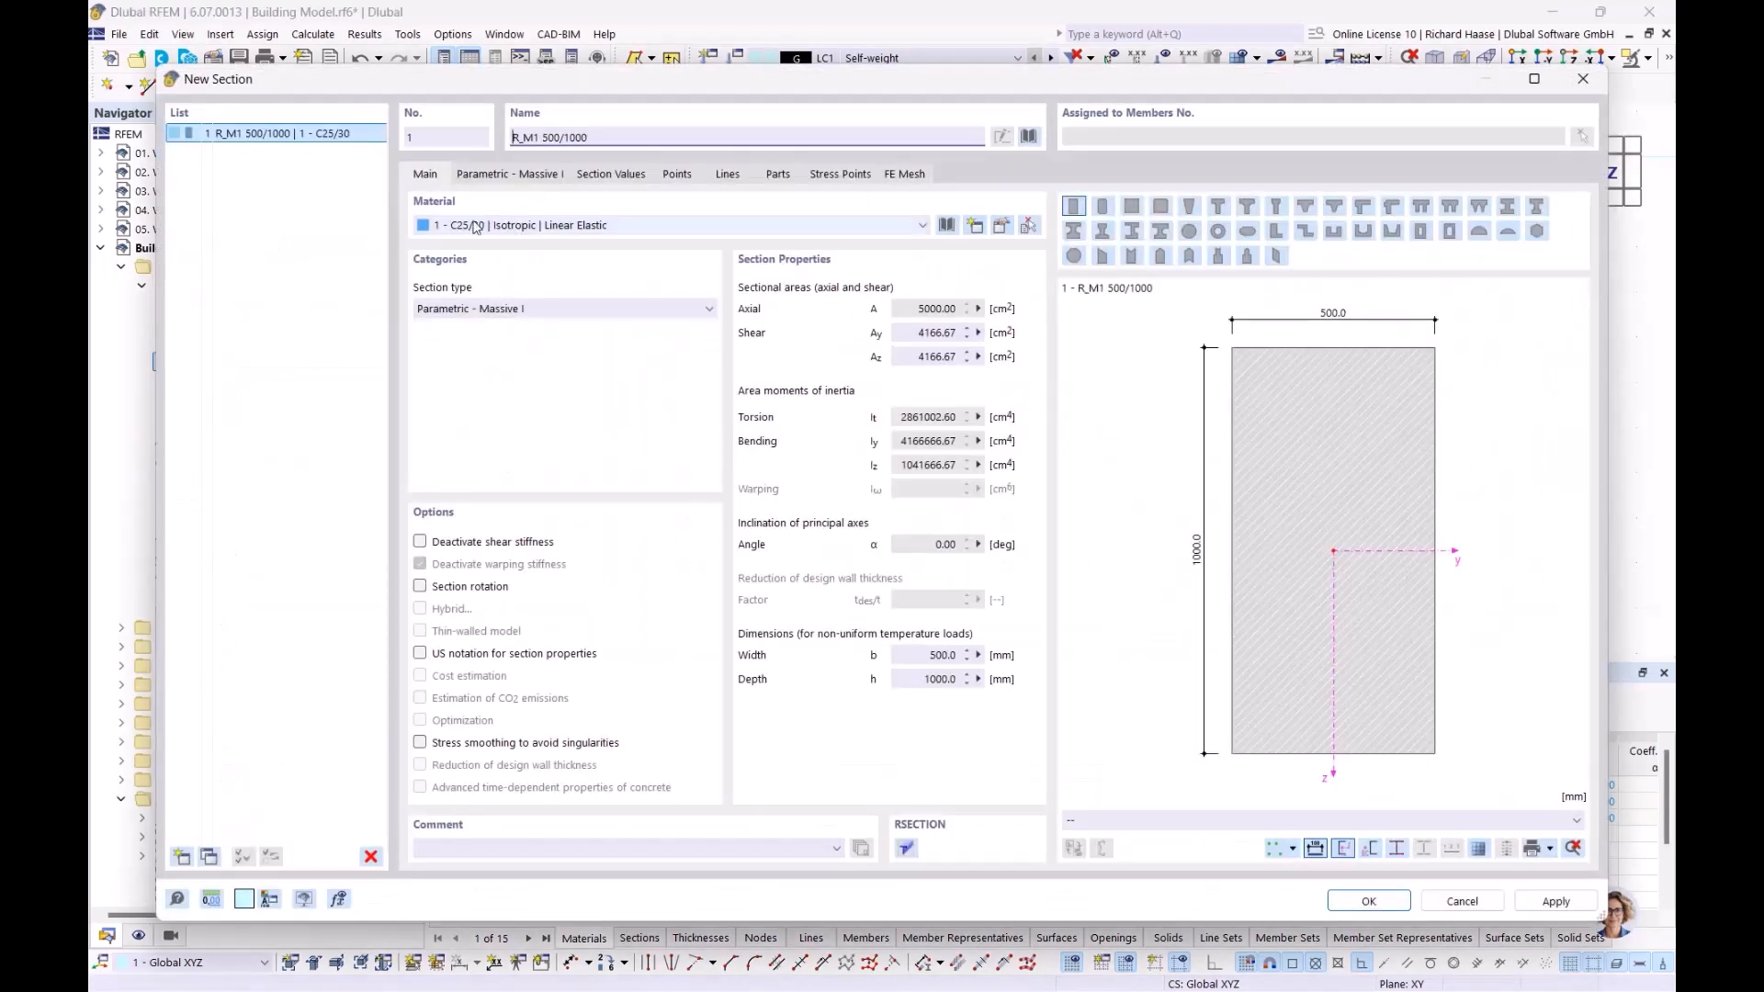
pyautogui.click(481, 175)
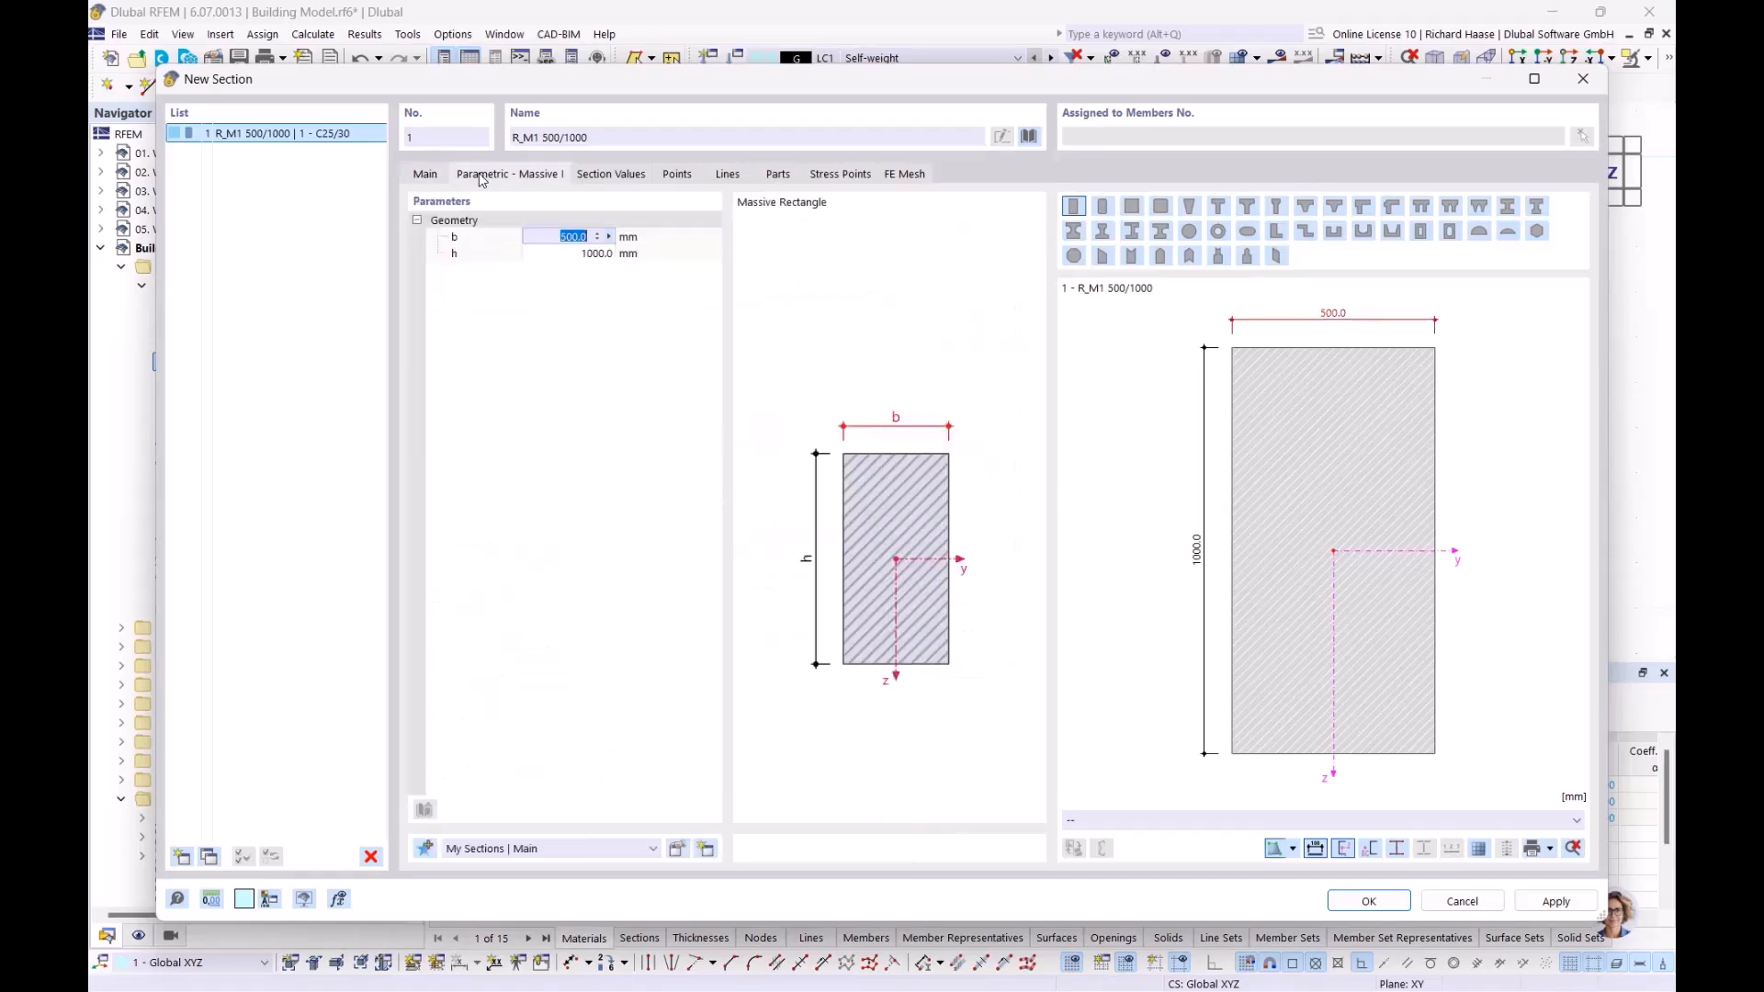
pyautogui.click(609, 240)
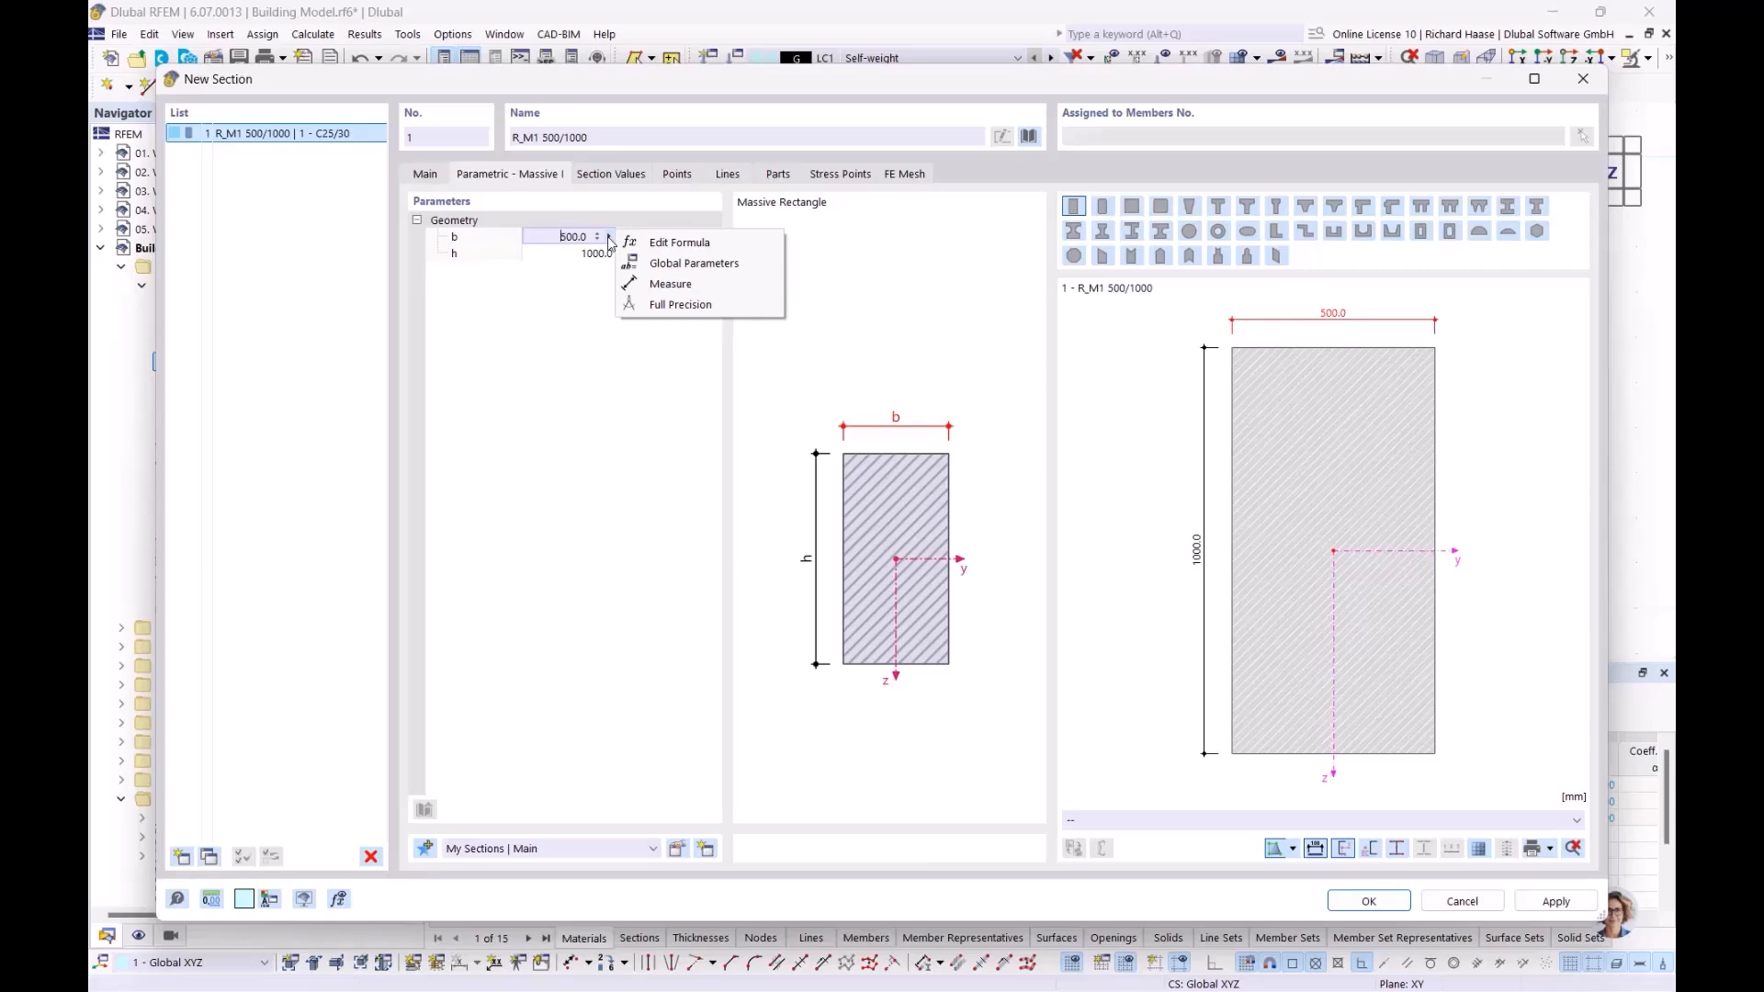
pyautogui.click(664, 286)
pyautogui.scroll(5, 1114, 341)
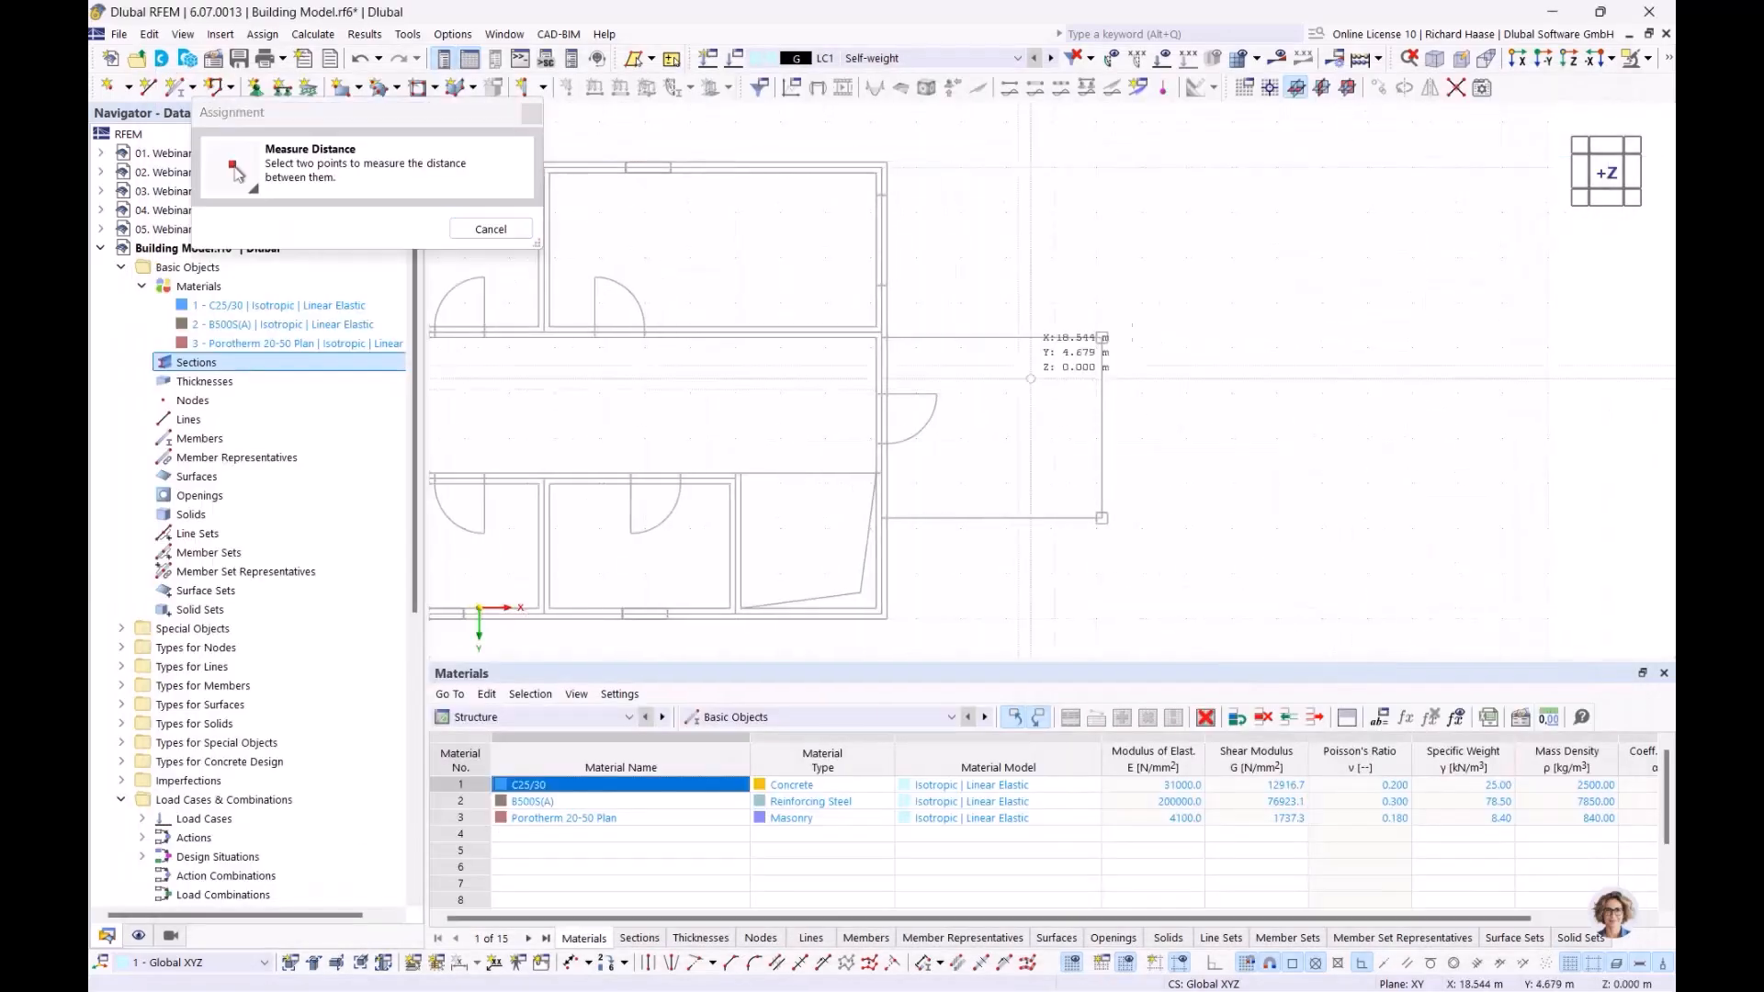
pyautogui.scroll(3, 1115, 341)
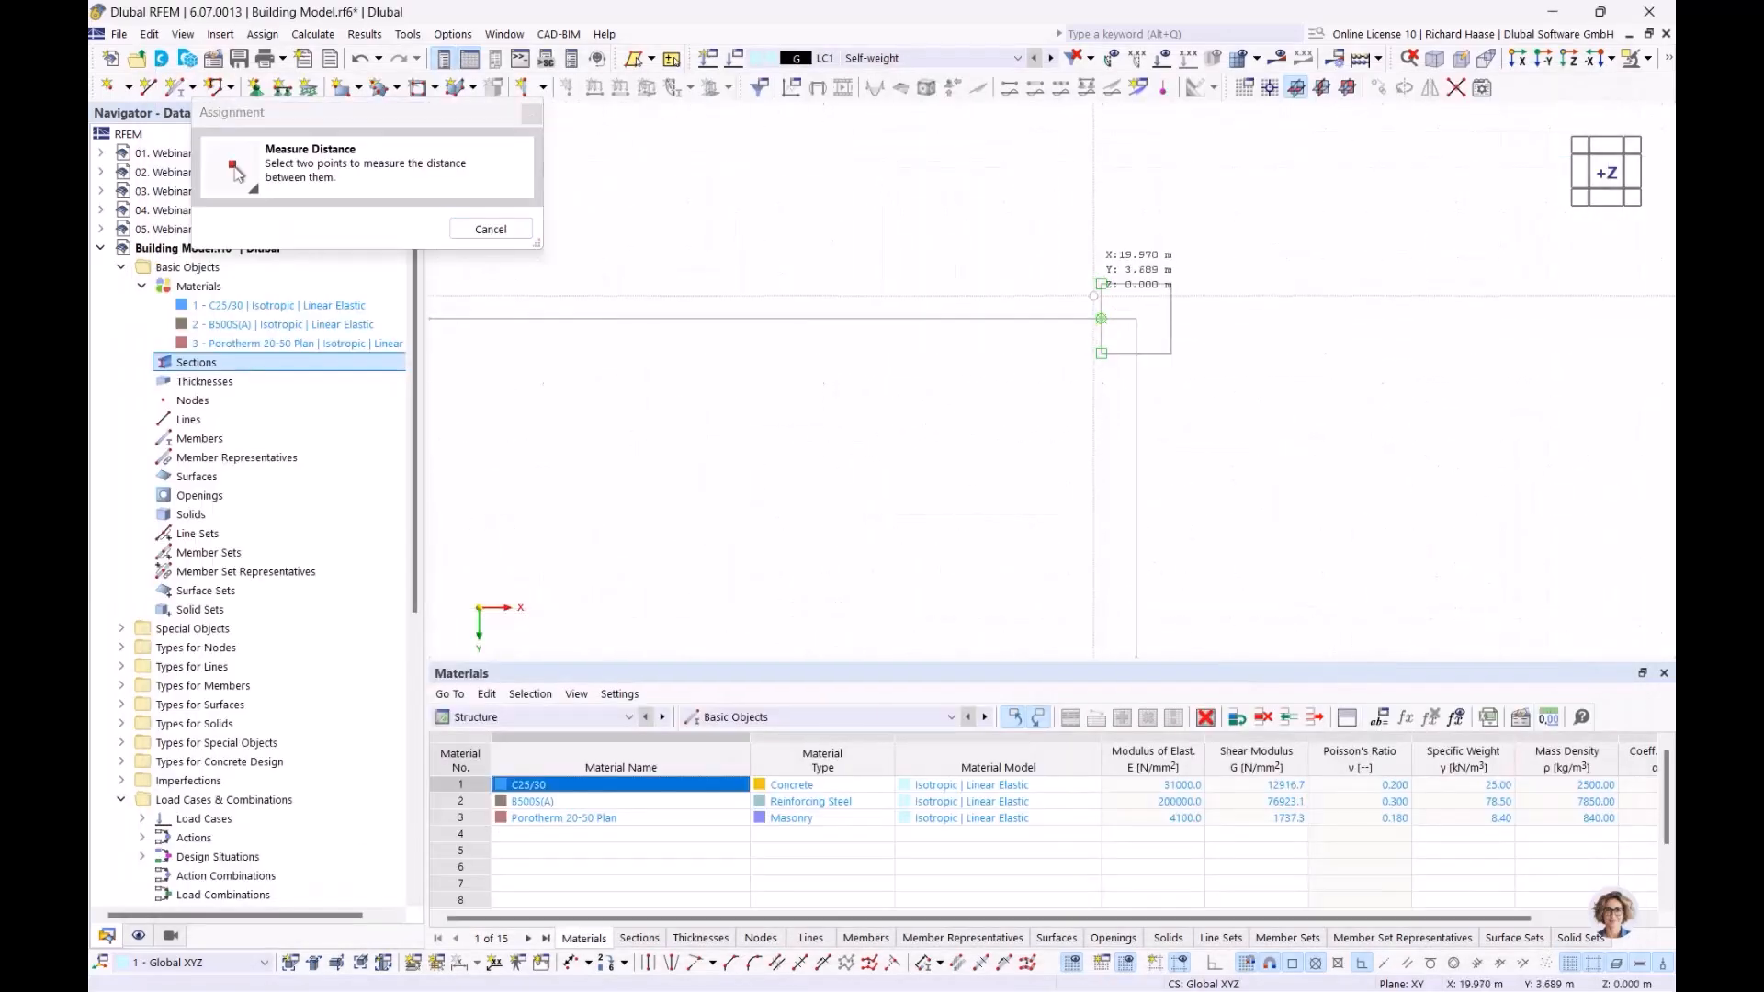
pyautogui.click(1102, 319)
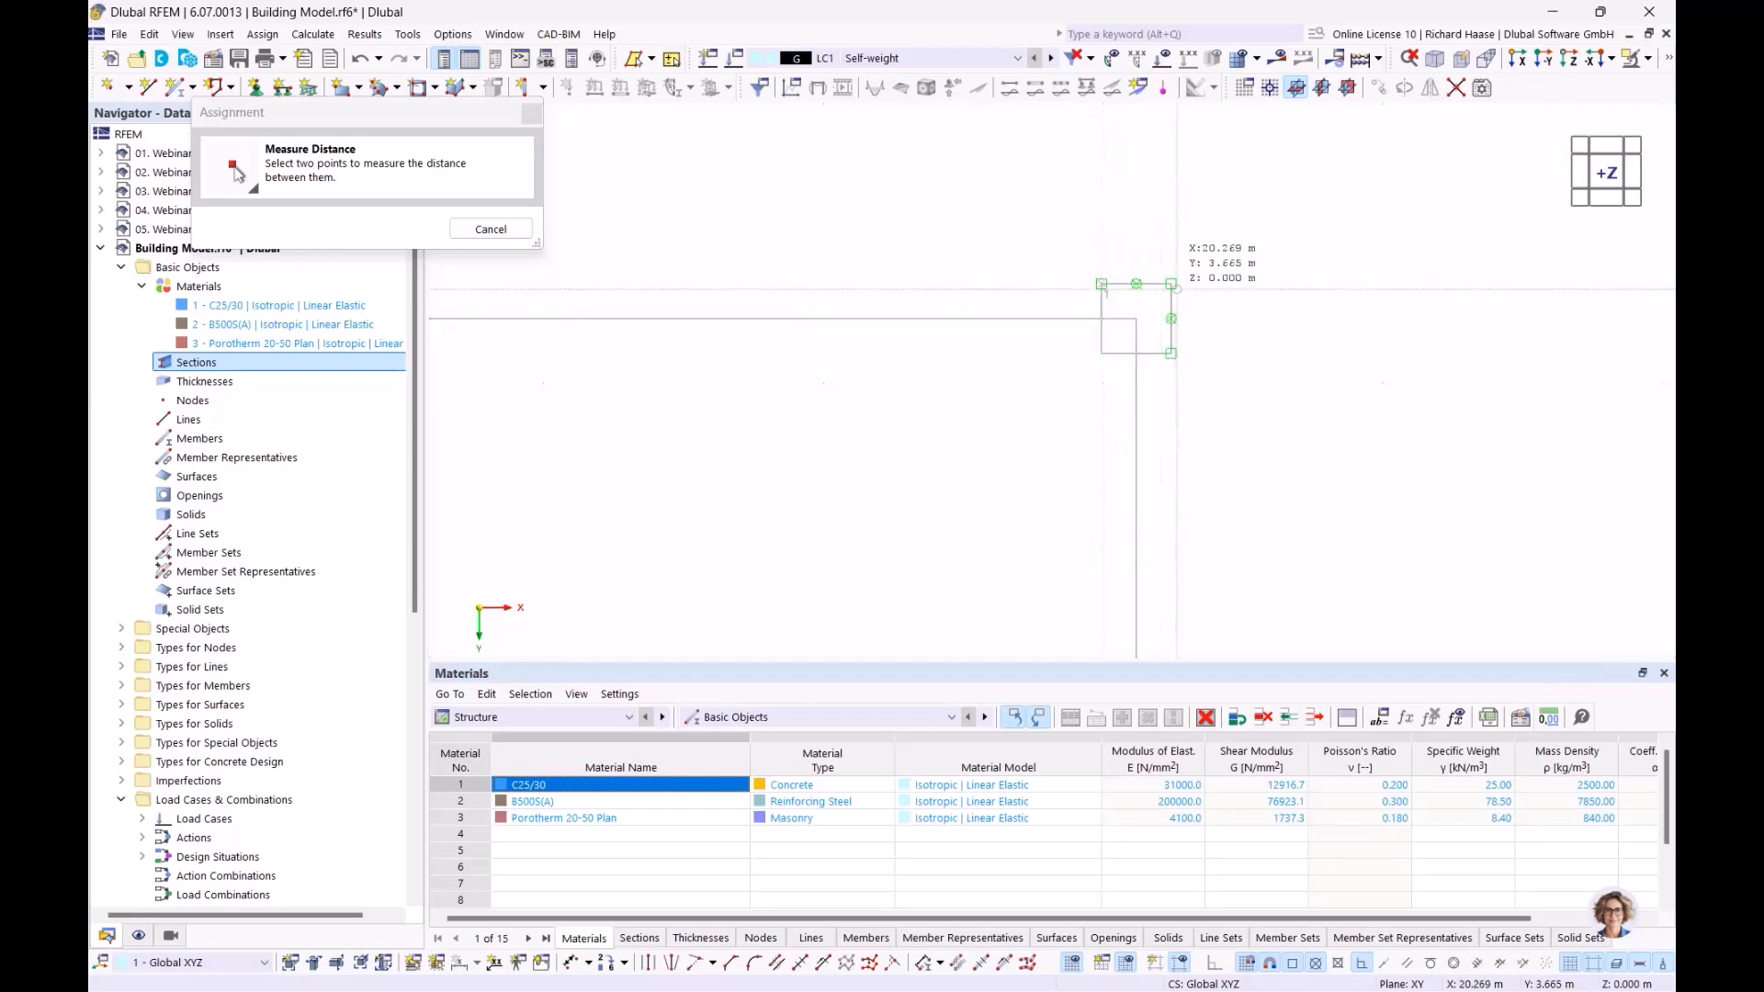
pyautogui.click(1171, 319)
pyautogui.click(568, 237)
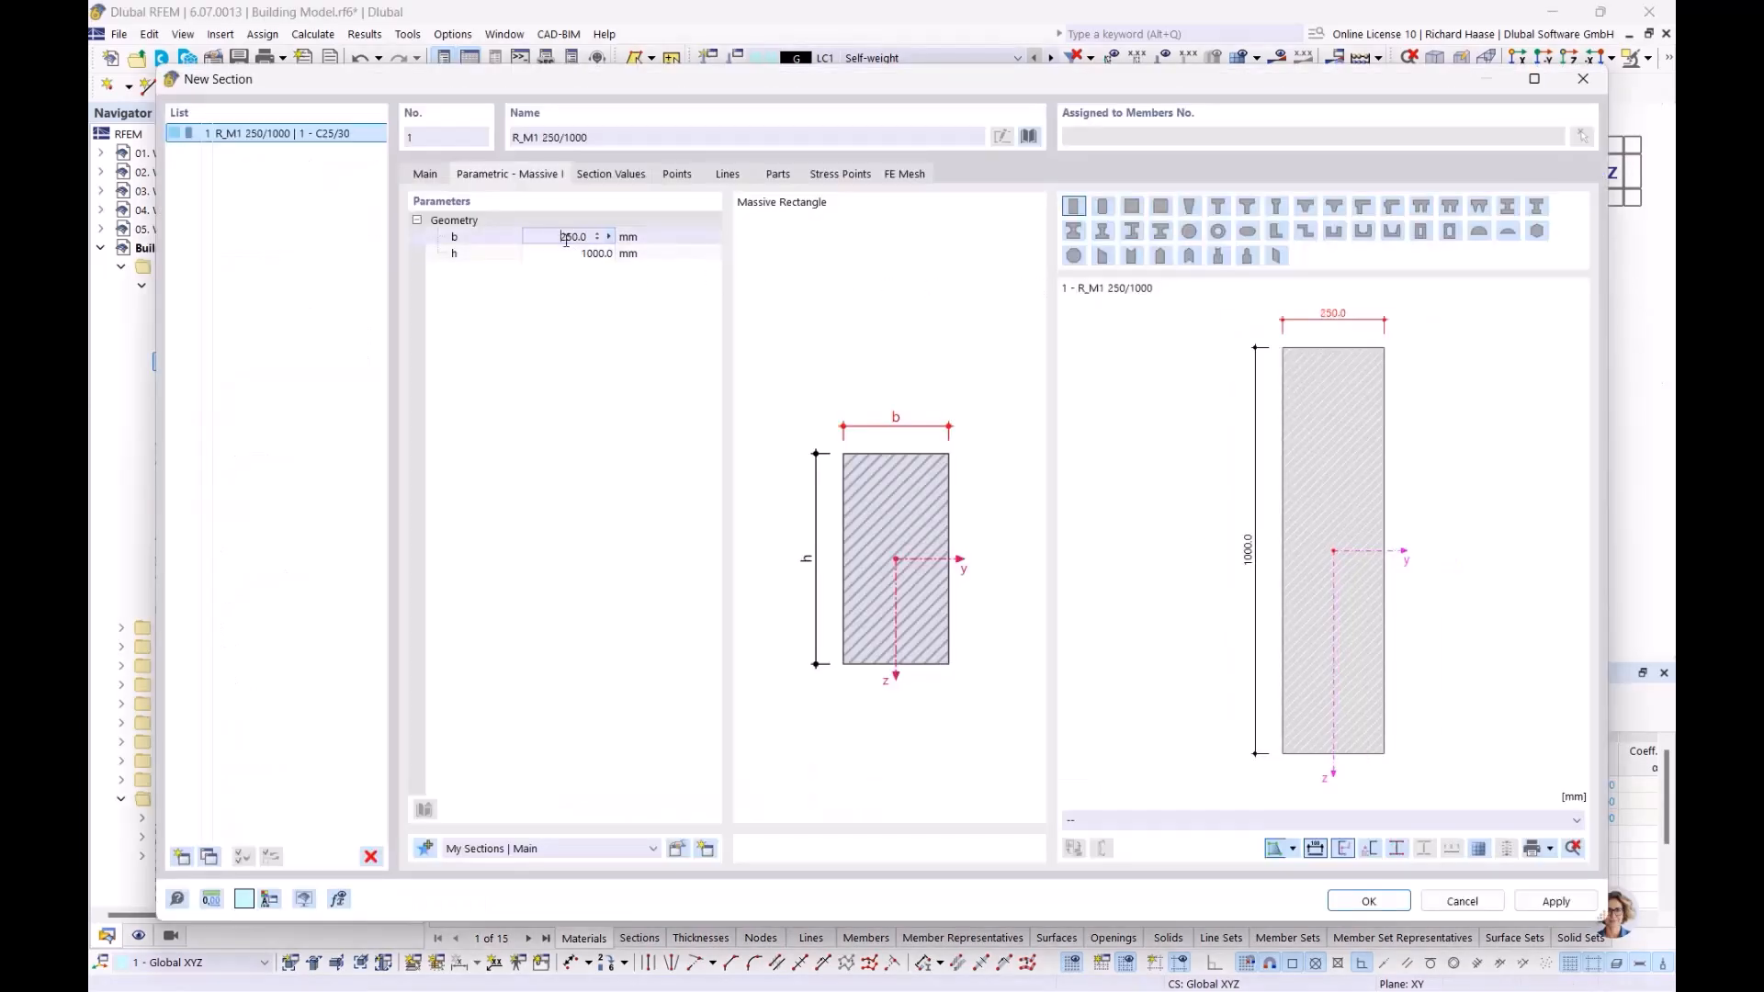
# Measure height h of 250 mm from the column square and confirm section R_M1 250/250
pyautogui.click(588, 255)
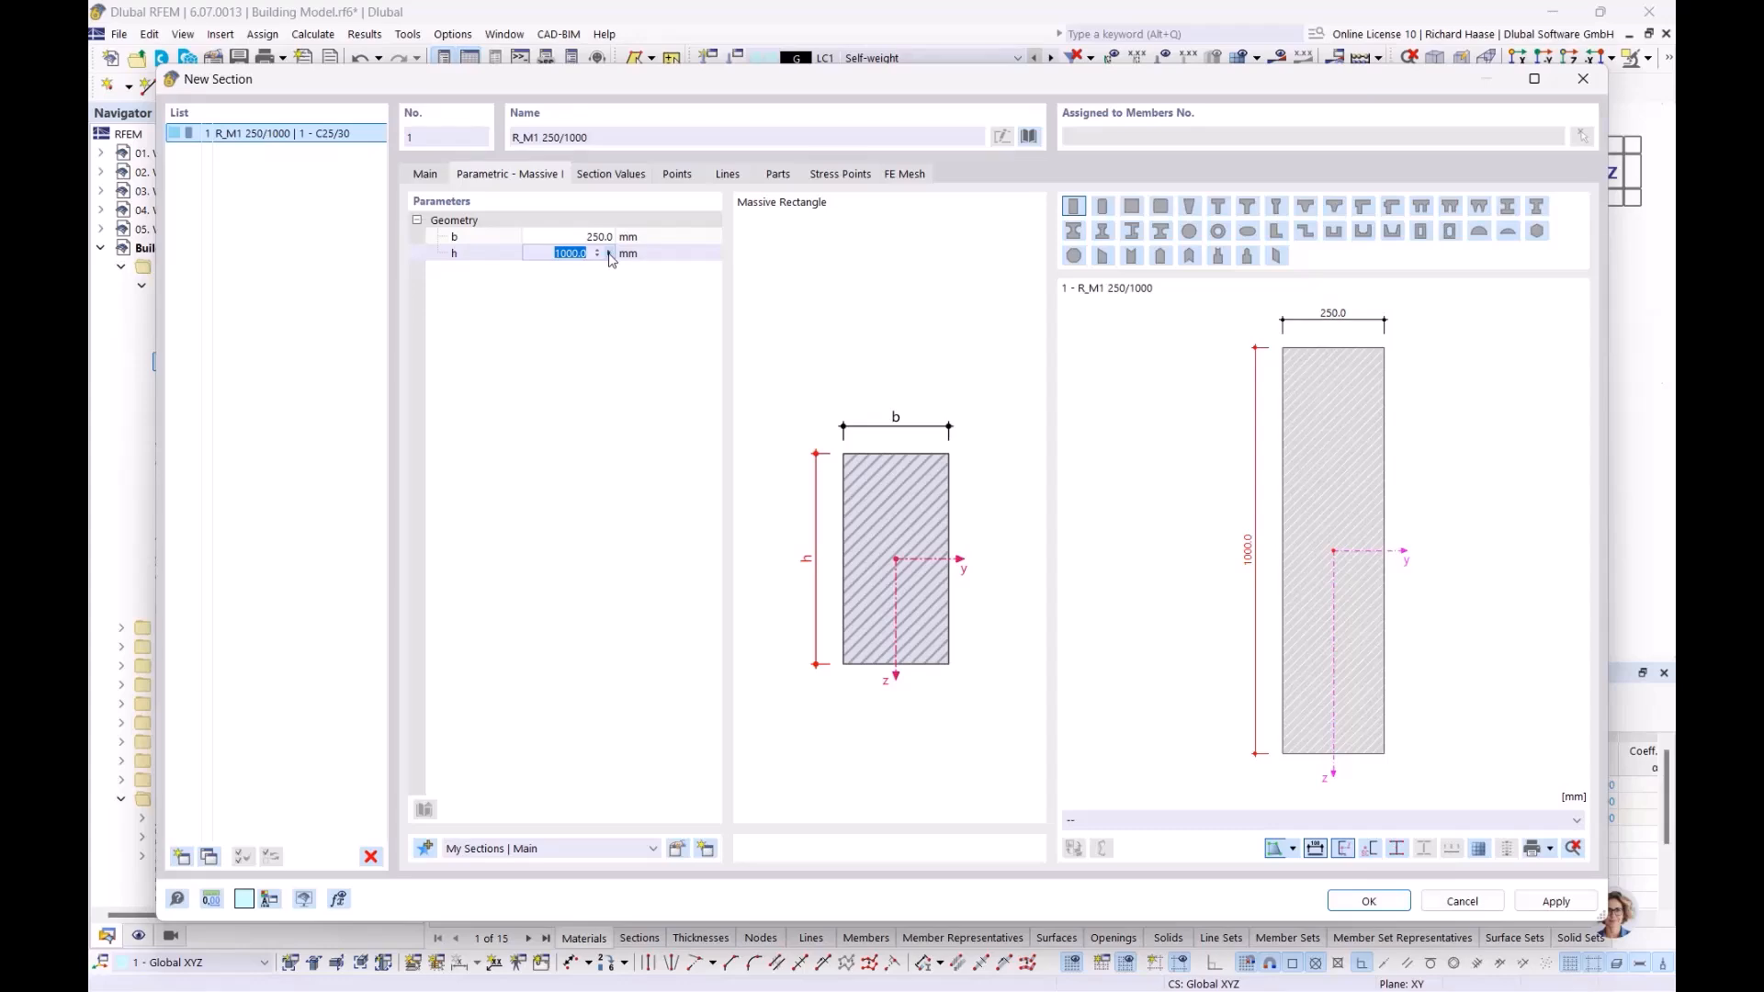
pyautogui.click(612, 255)
pyautogui.click(655, 302)
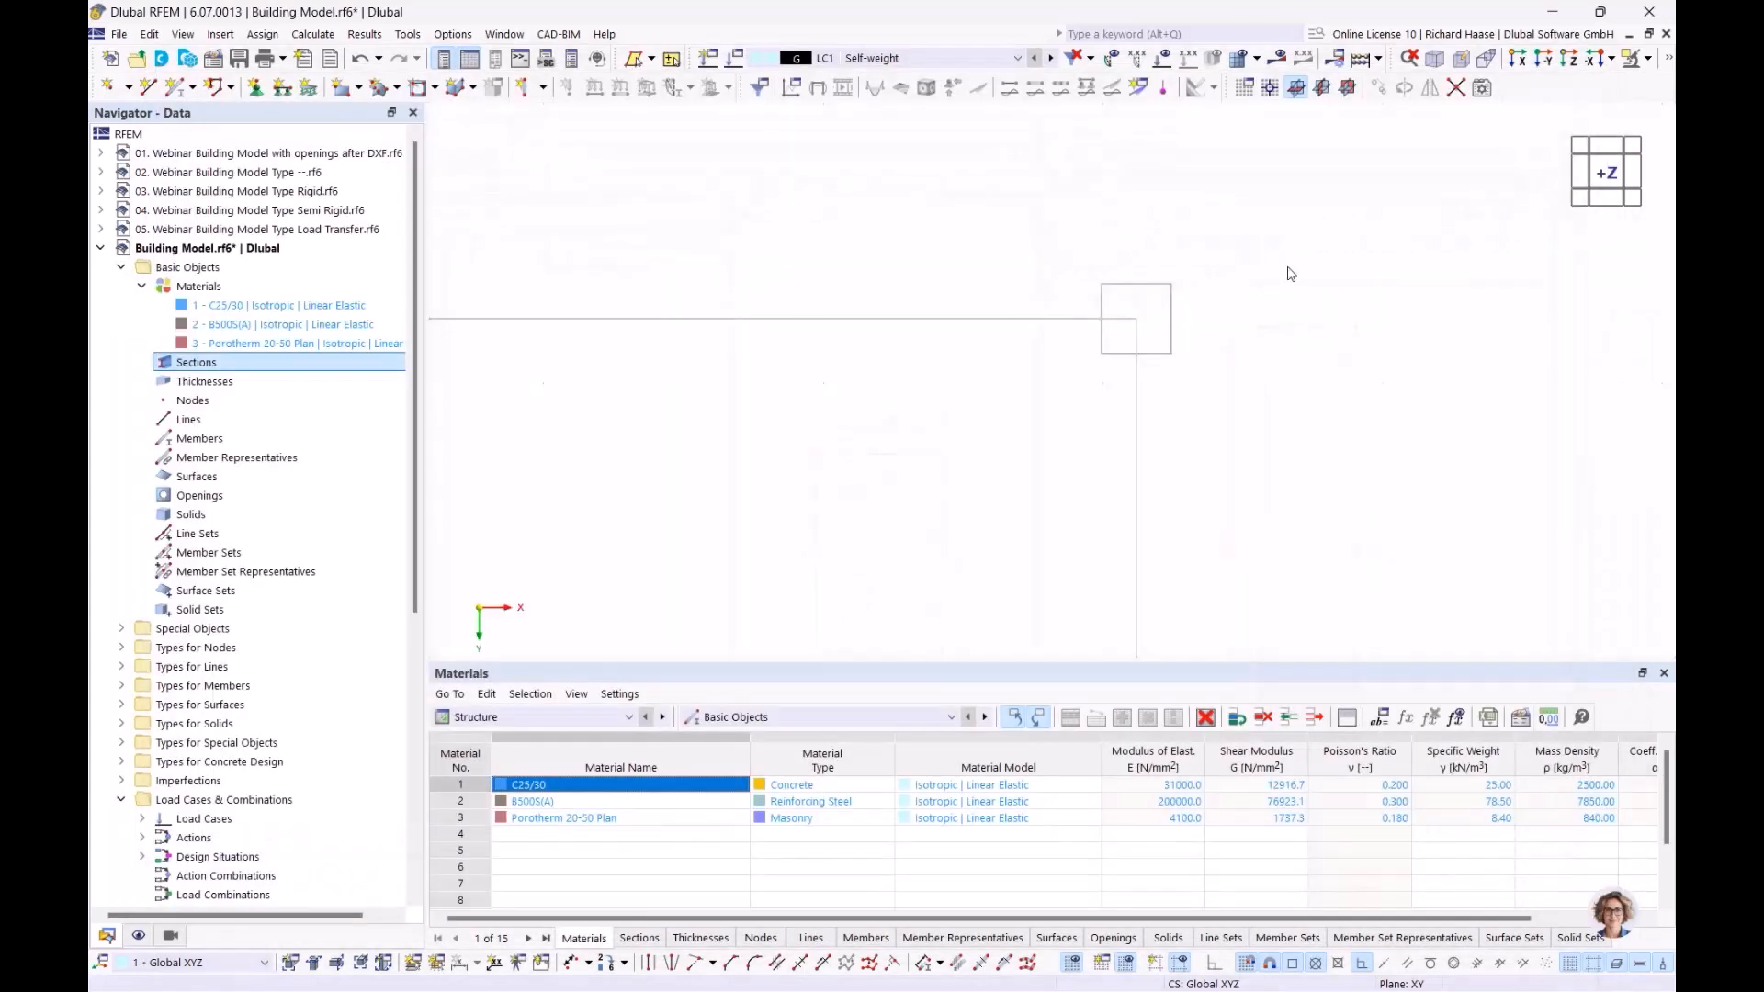
pyautogui.click(1163, 282)
pyautogui.click(1162, 380)
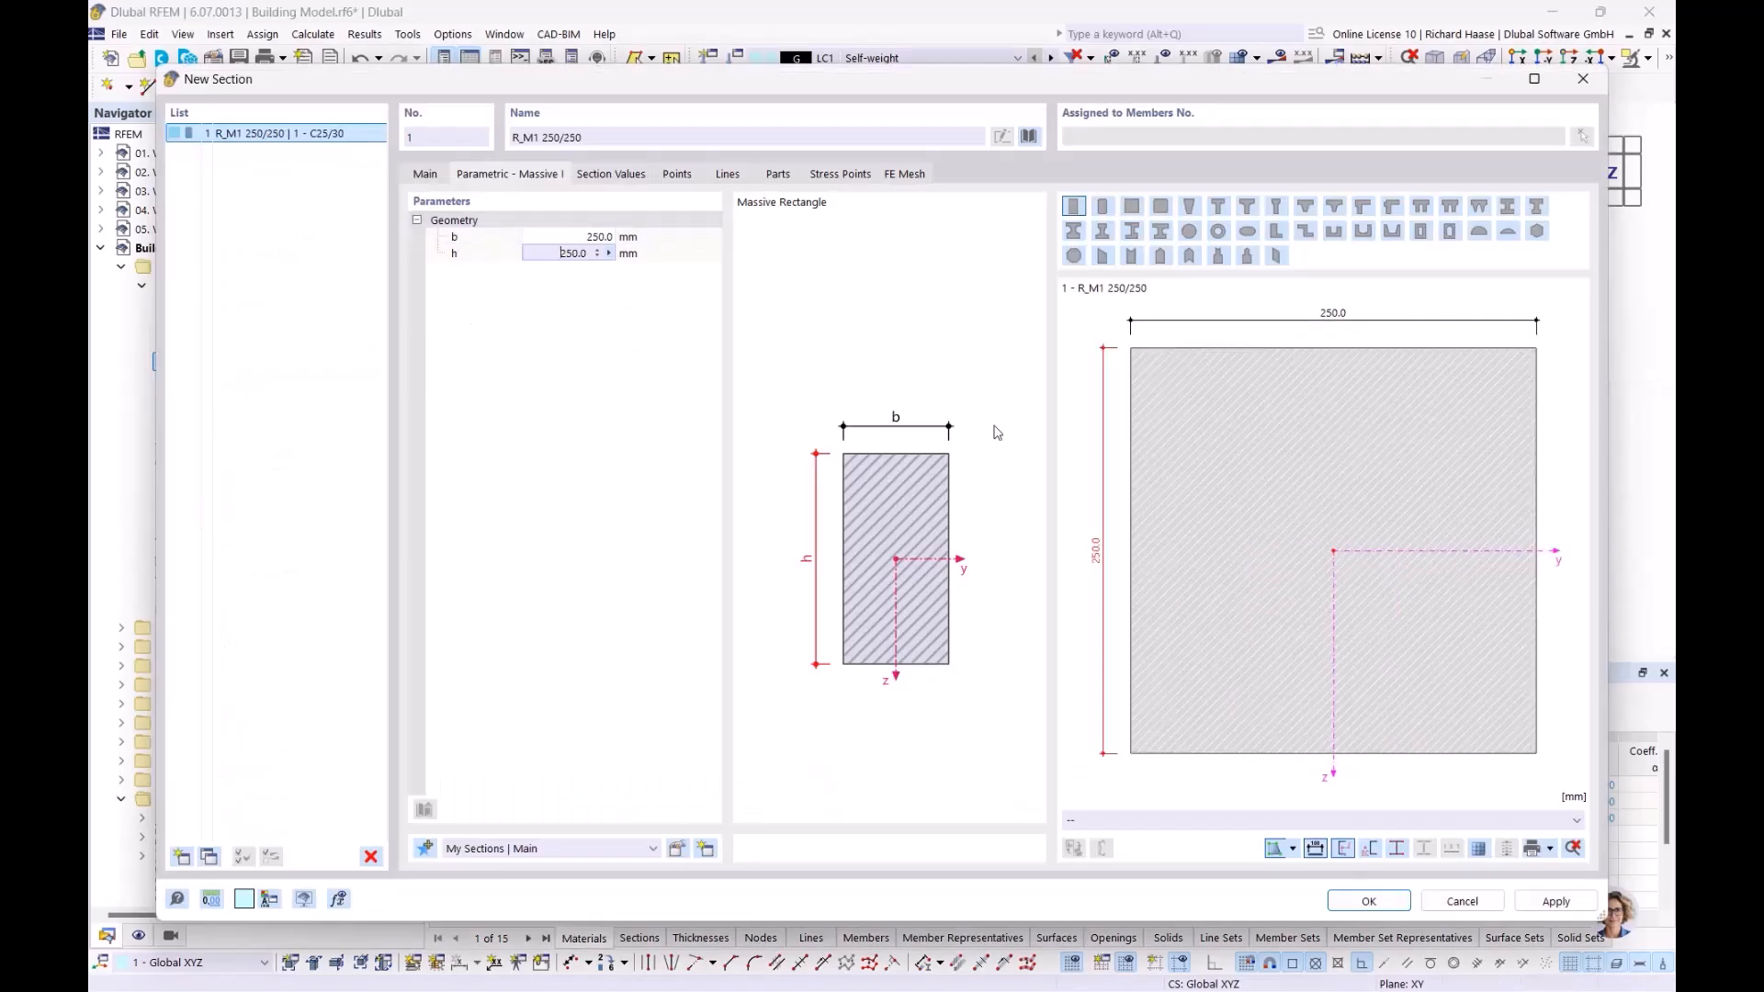
pyautogui.click(1381, 906)
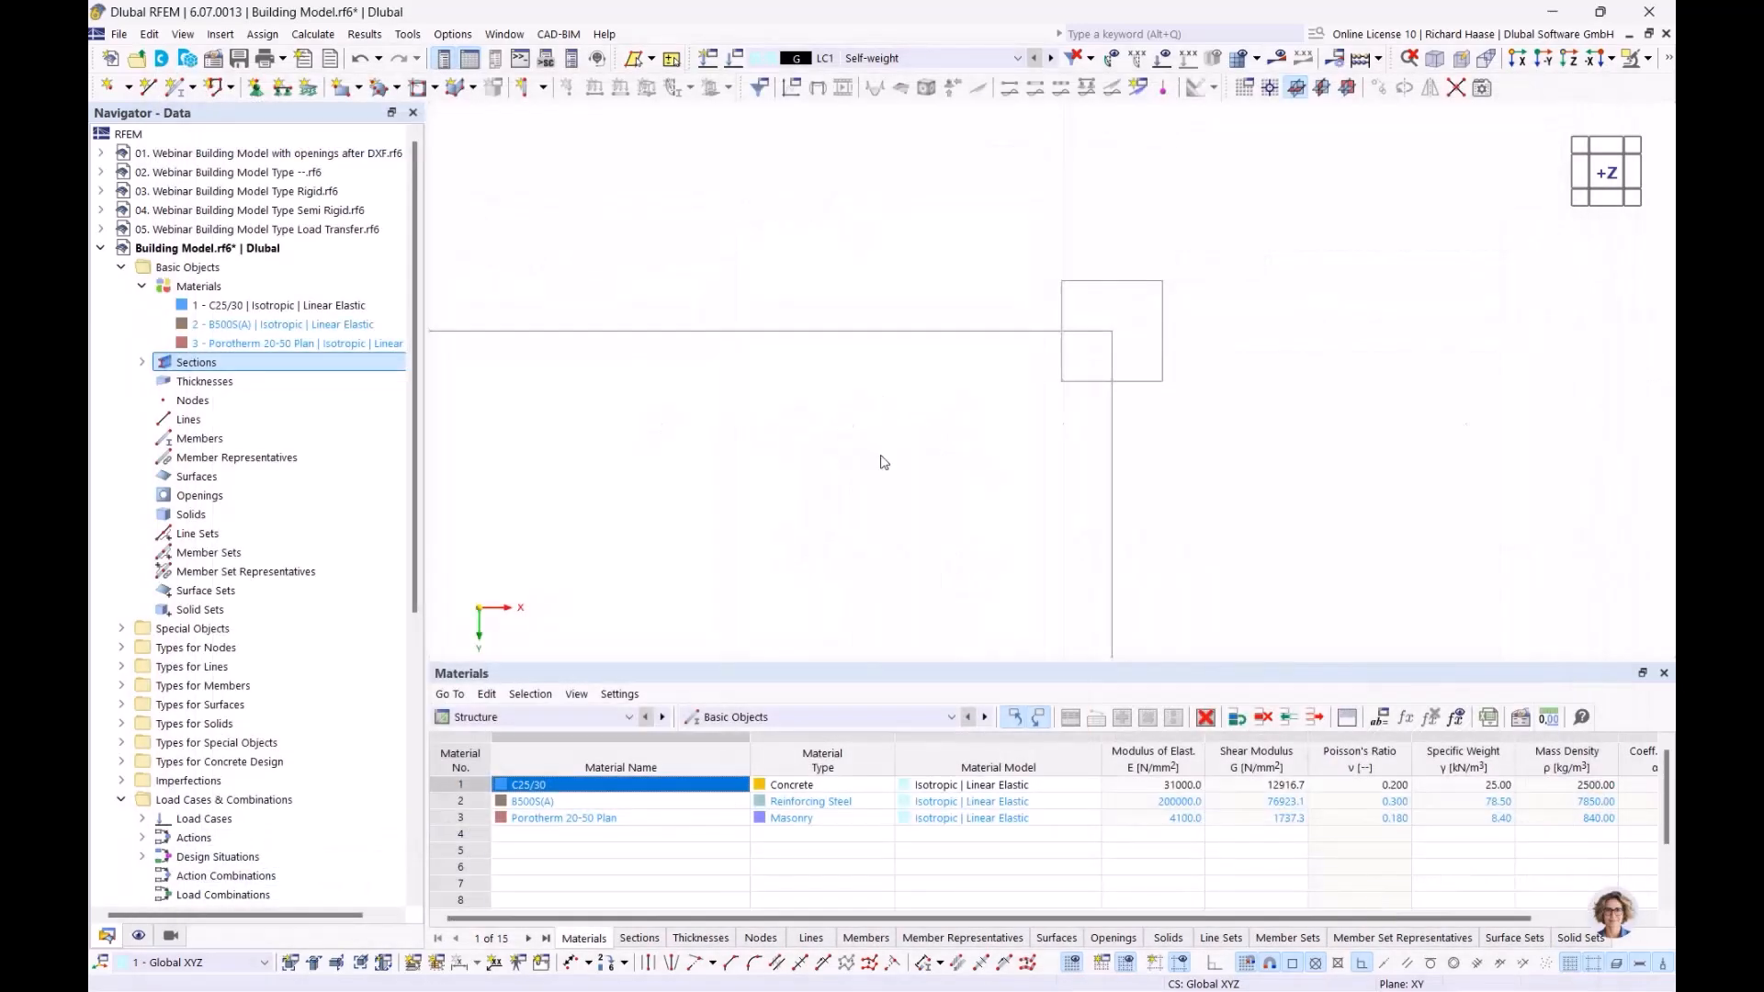
# Create thickness 1 in Porotherm 20-50 Plan, measuring 240 mm across a wall in the plan
pyautogui.click(141, 363)
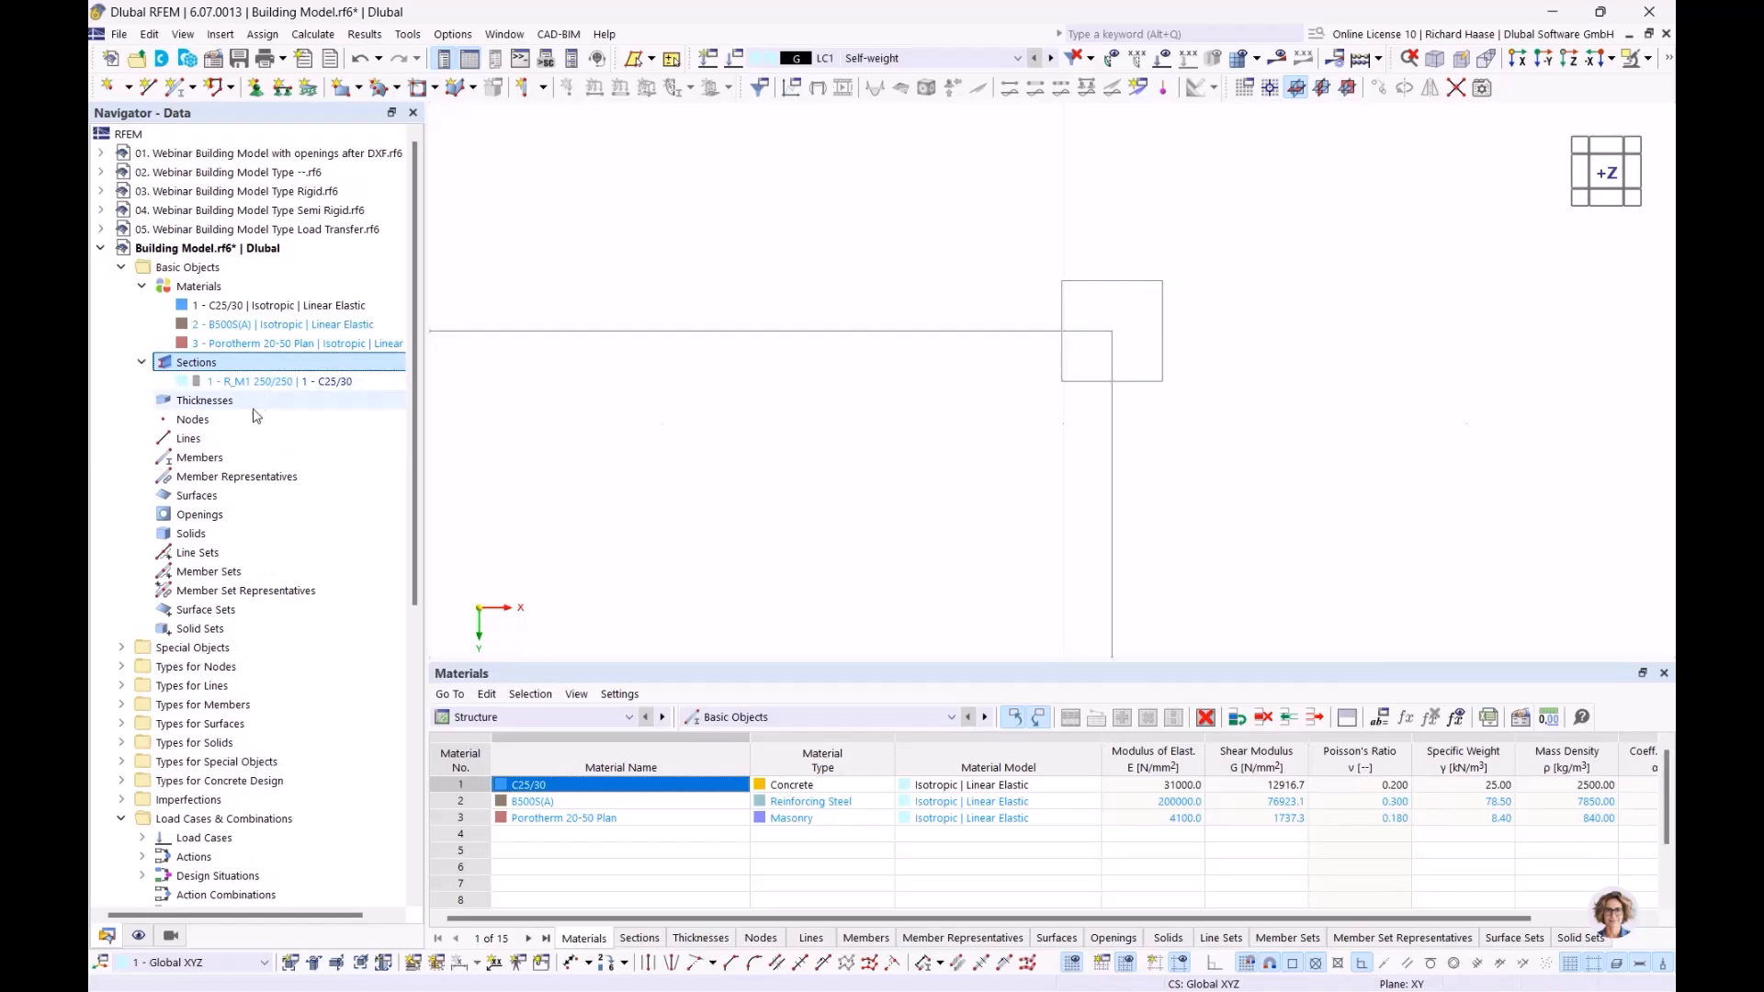
pyautogui.click(230, 409)
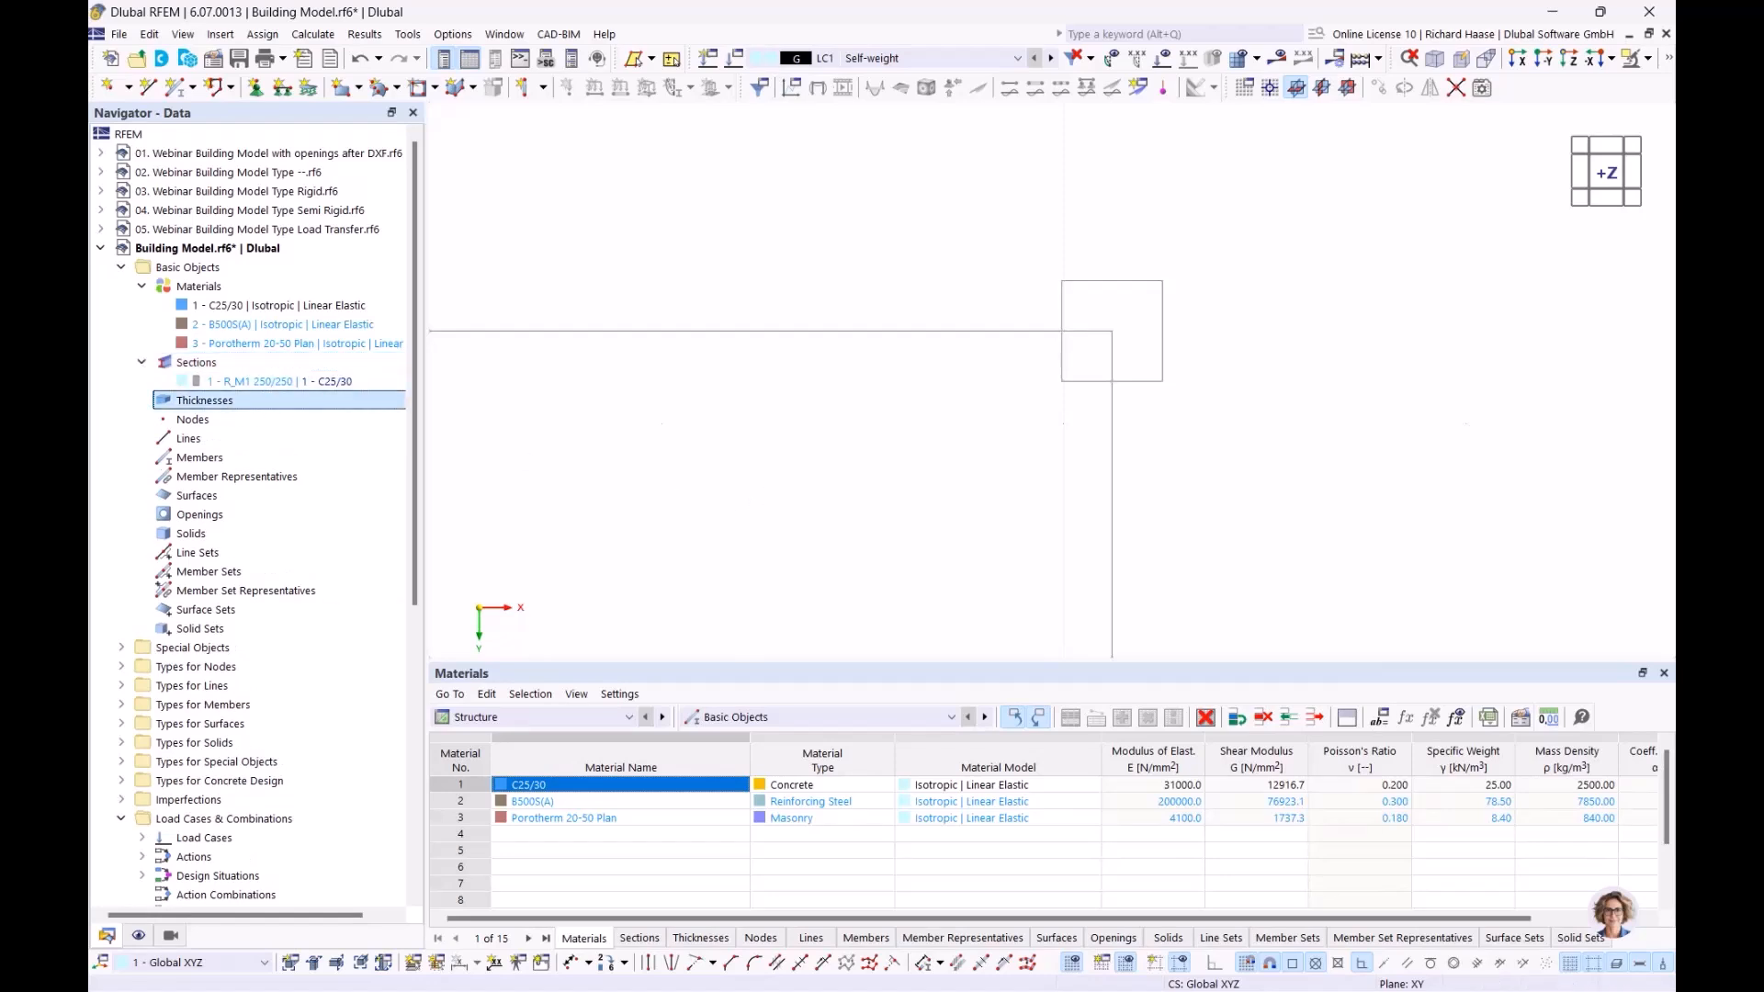
pyautogui.scroll(-2, 655, 453)
pyautogui.moveTo(630, 465); pyautogui.dragTo(1057, 351, button='middle')
pyautogui.scroll(-4, 1037, 360)
pyautogui.scroll(-4, 928, 412)
pyautogui.moveTo(928, 413); pyautogui.dragTo(1073, 380, button='middle')
pyautogui.scroll(-2, 1022, 395)
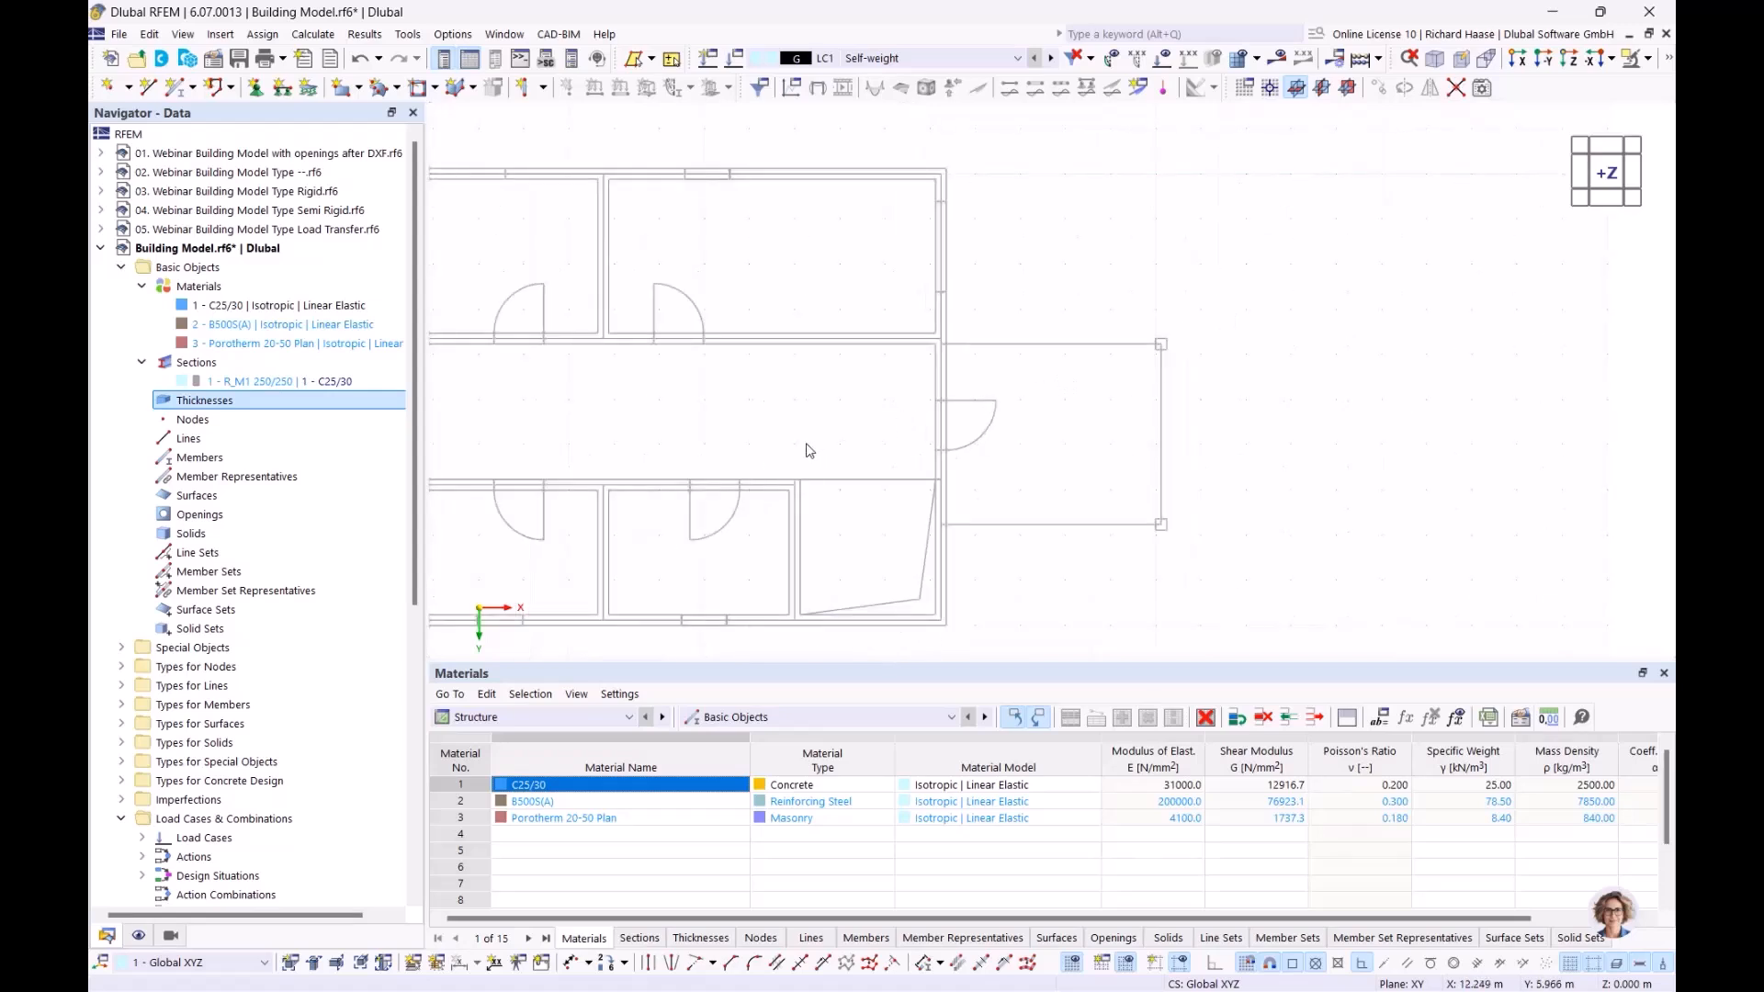
pyautogui.rightClick(228, 404)
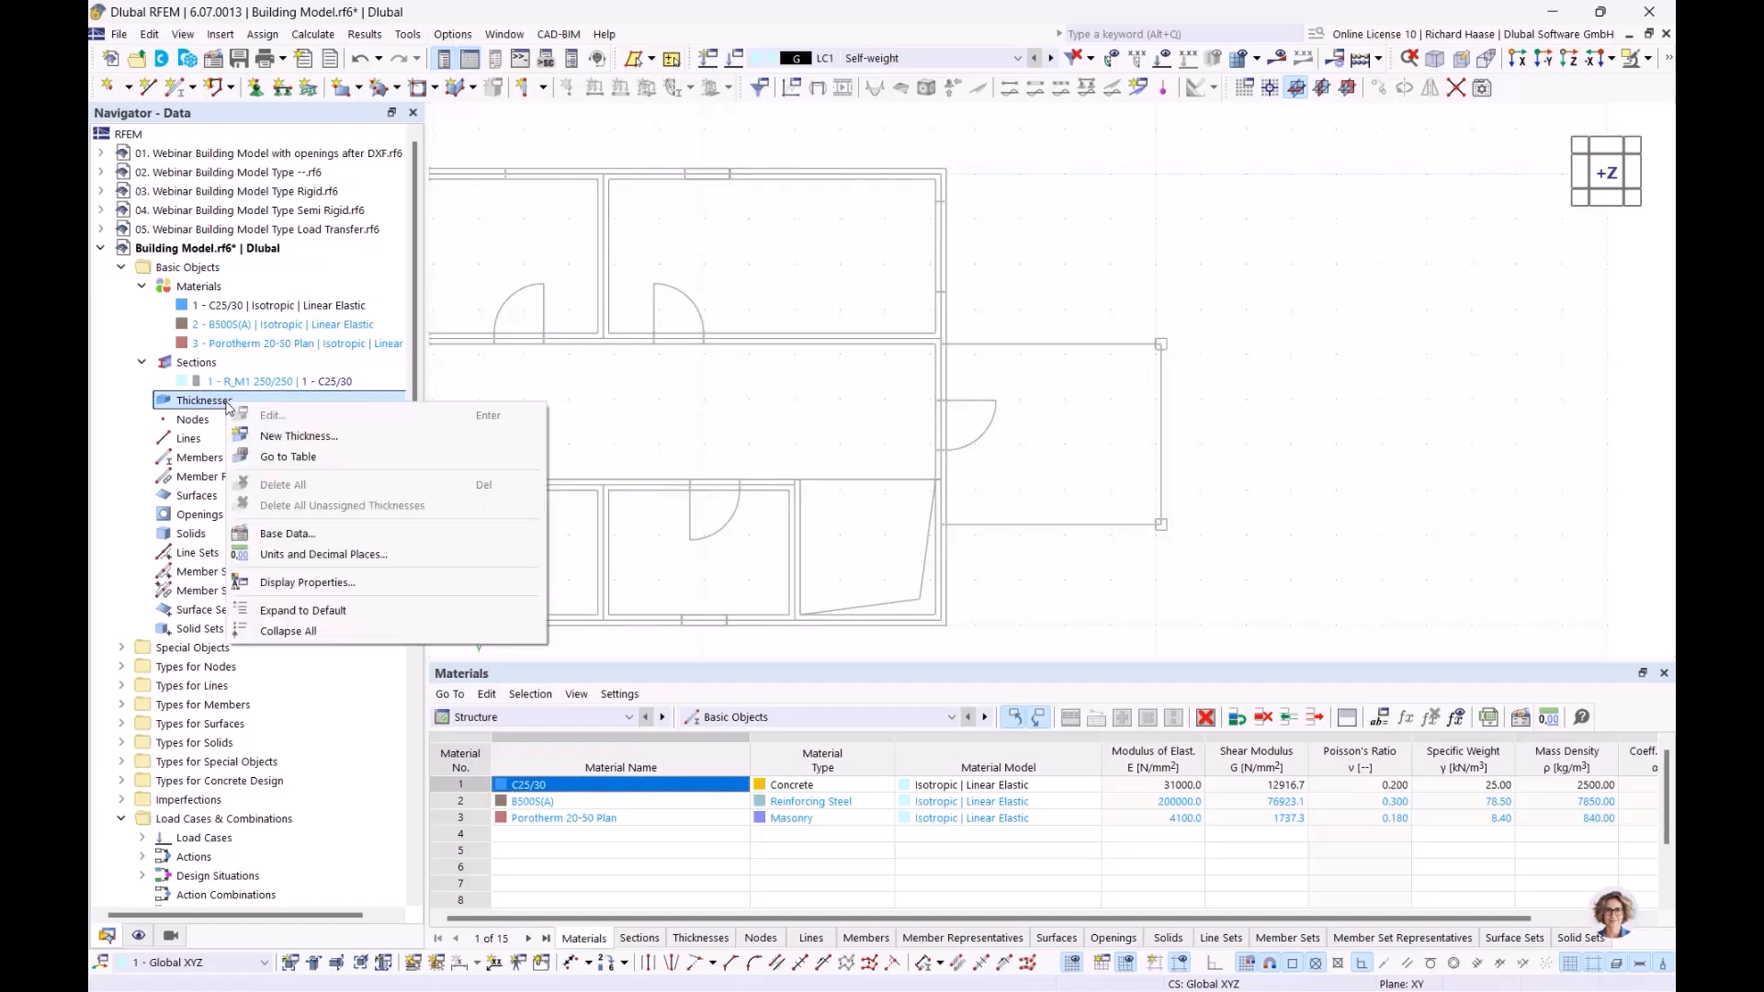
pyautogui.click(282, 435)
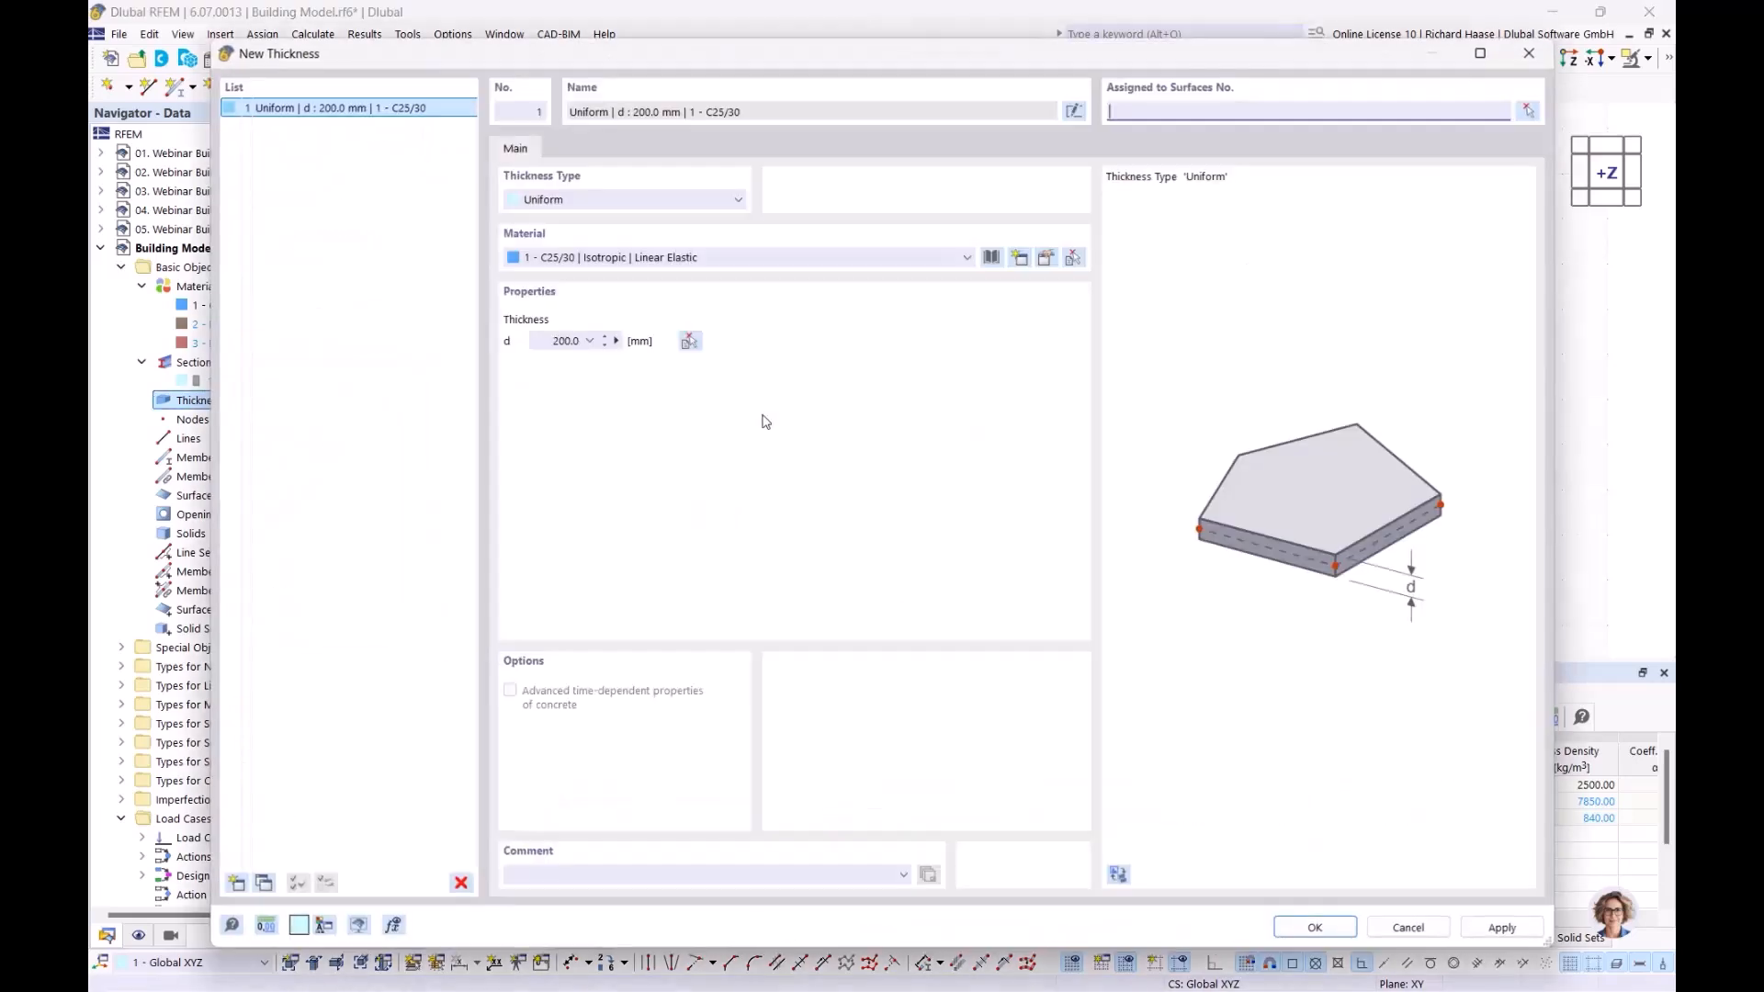
pyautogui.click(630, 258)
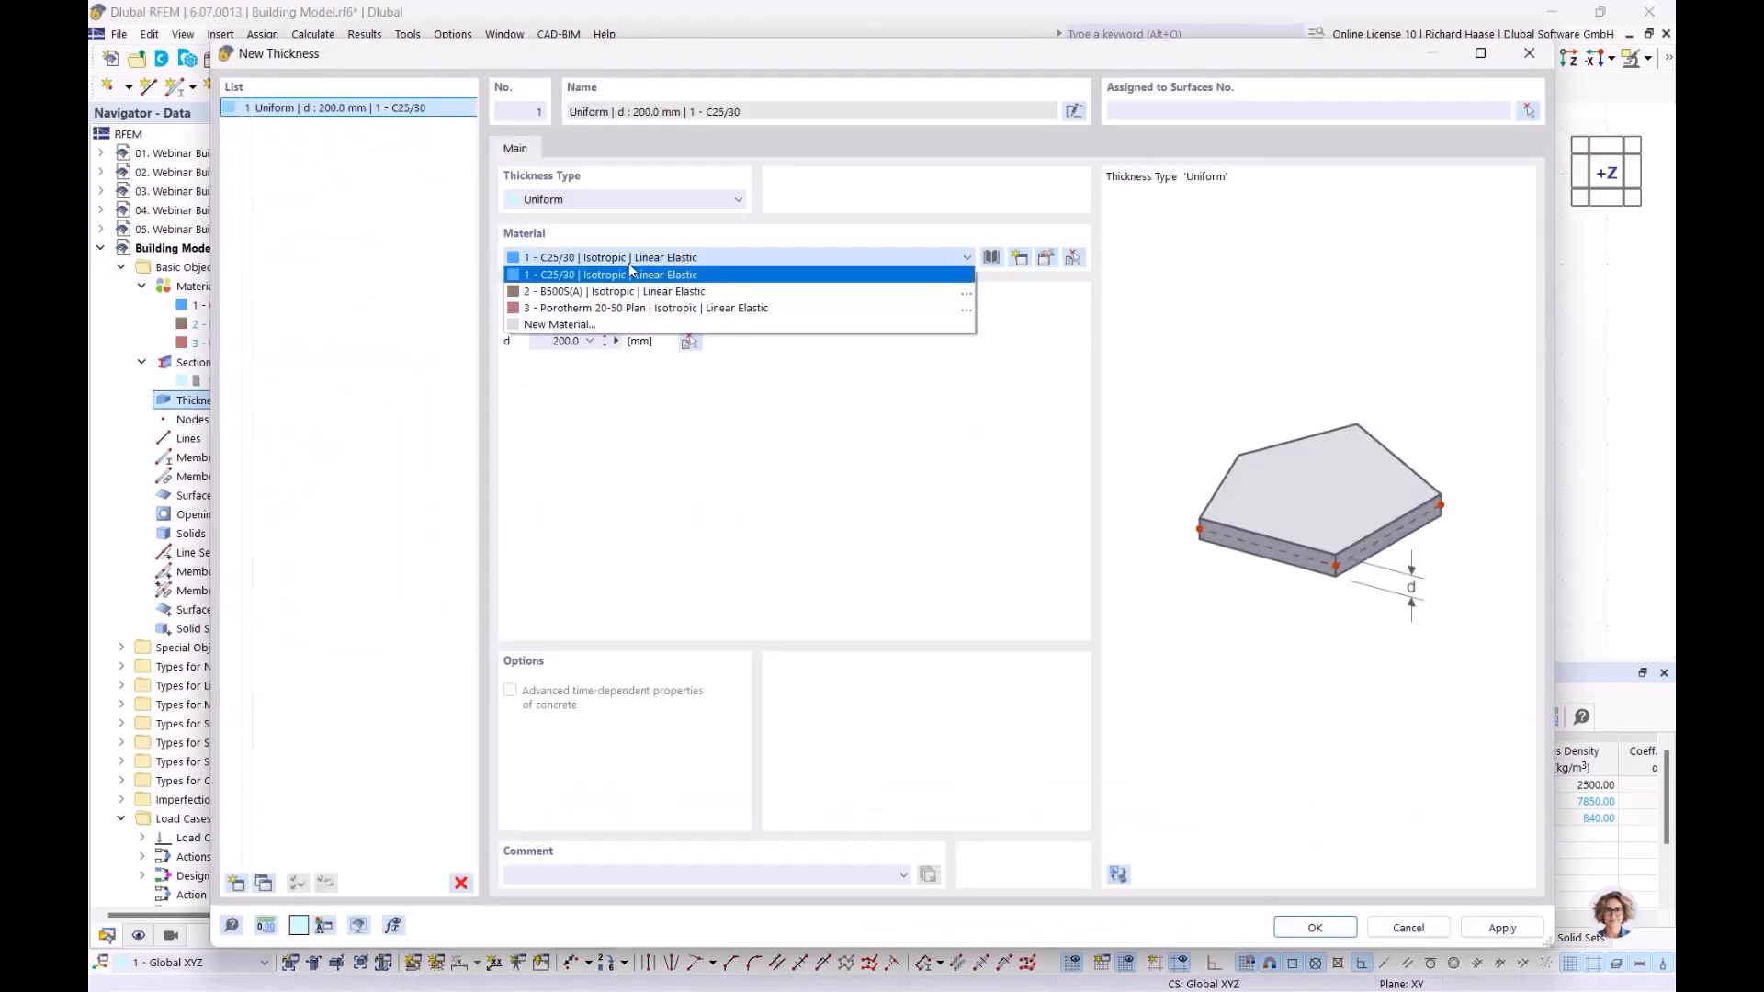
pyautogui.click(609, 315)
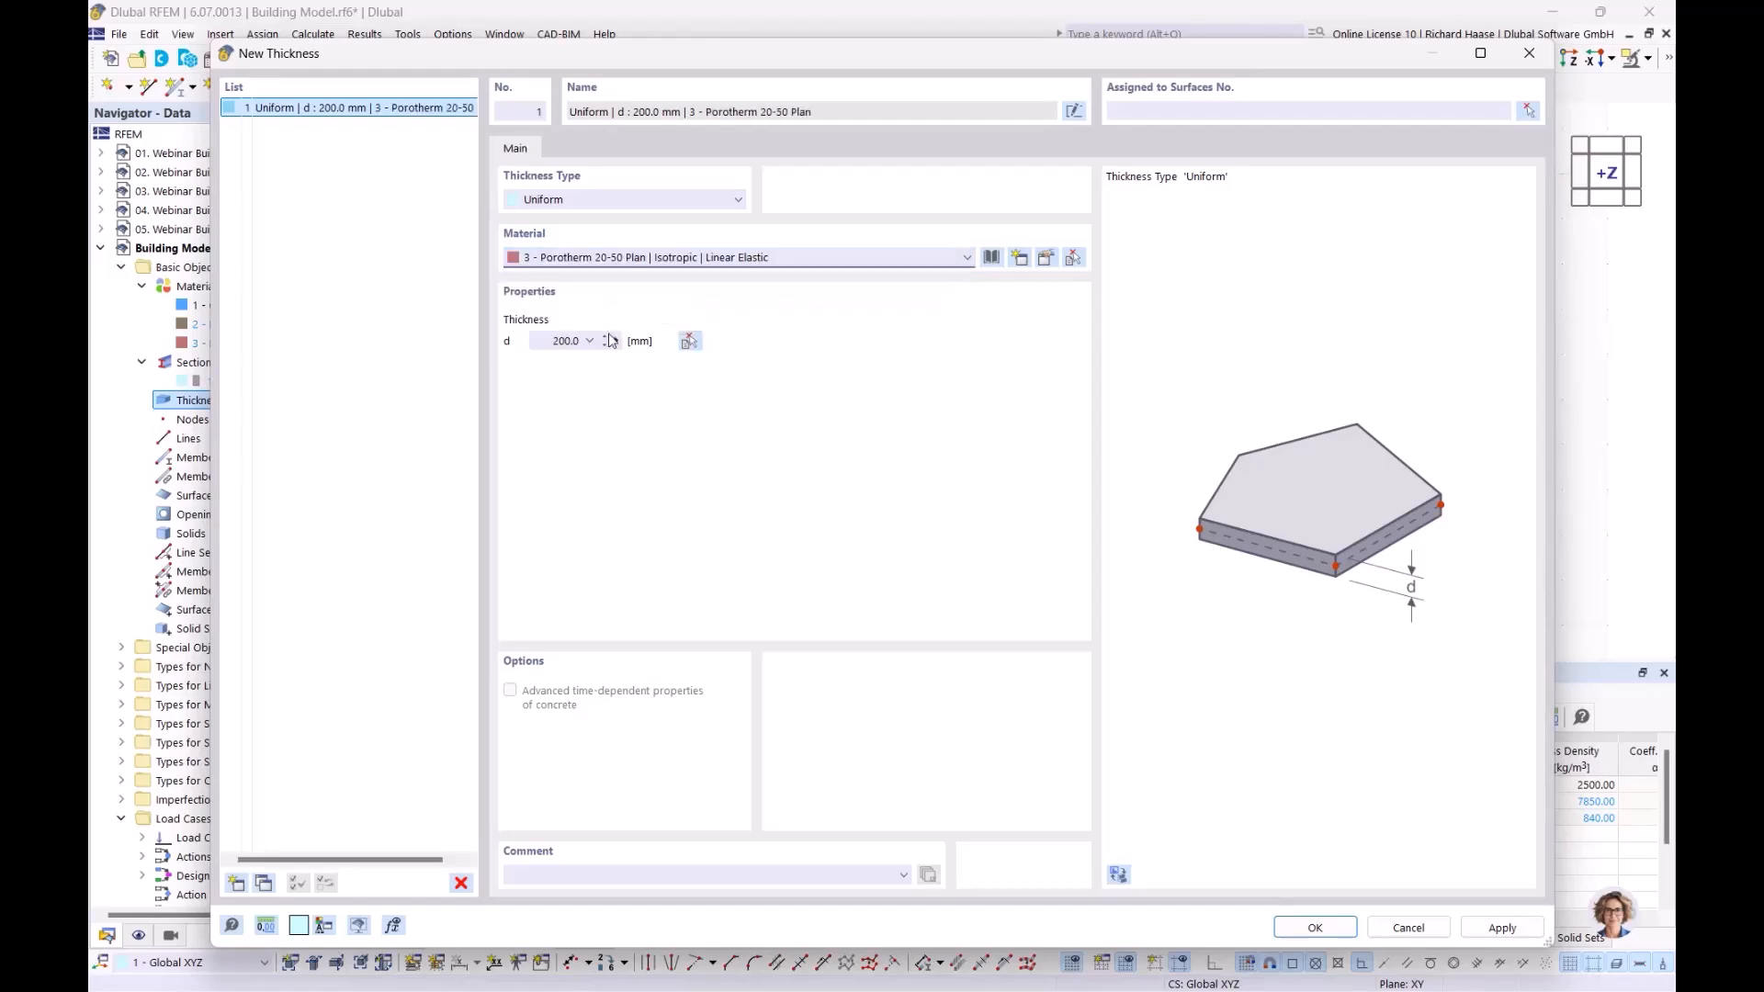
pyautogui.click(616, 342)
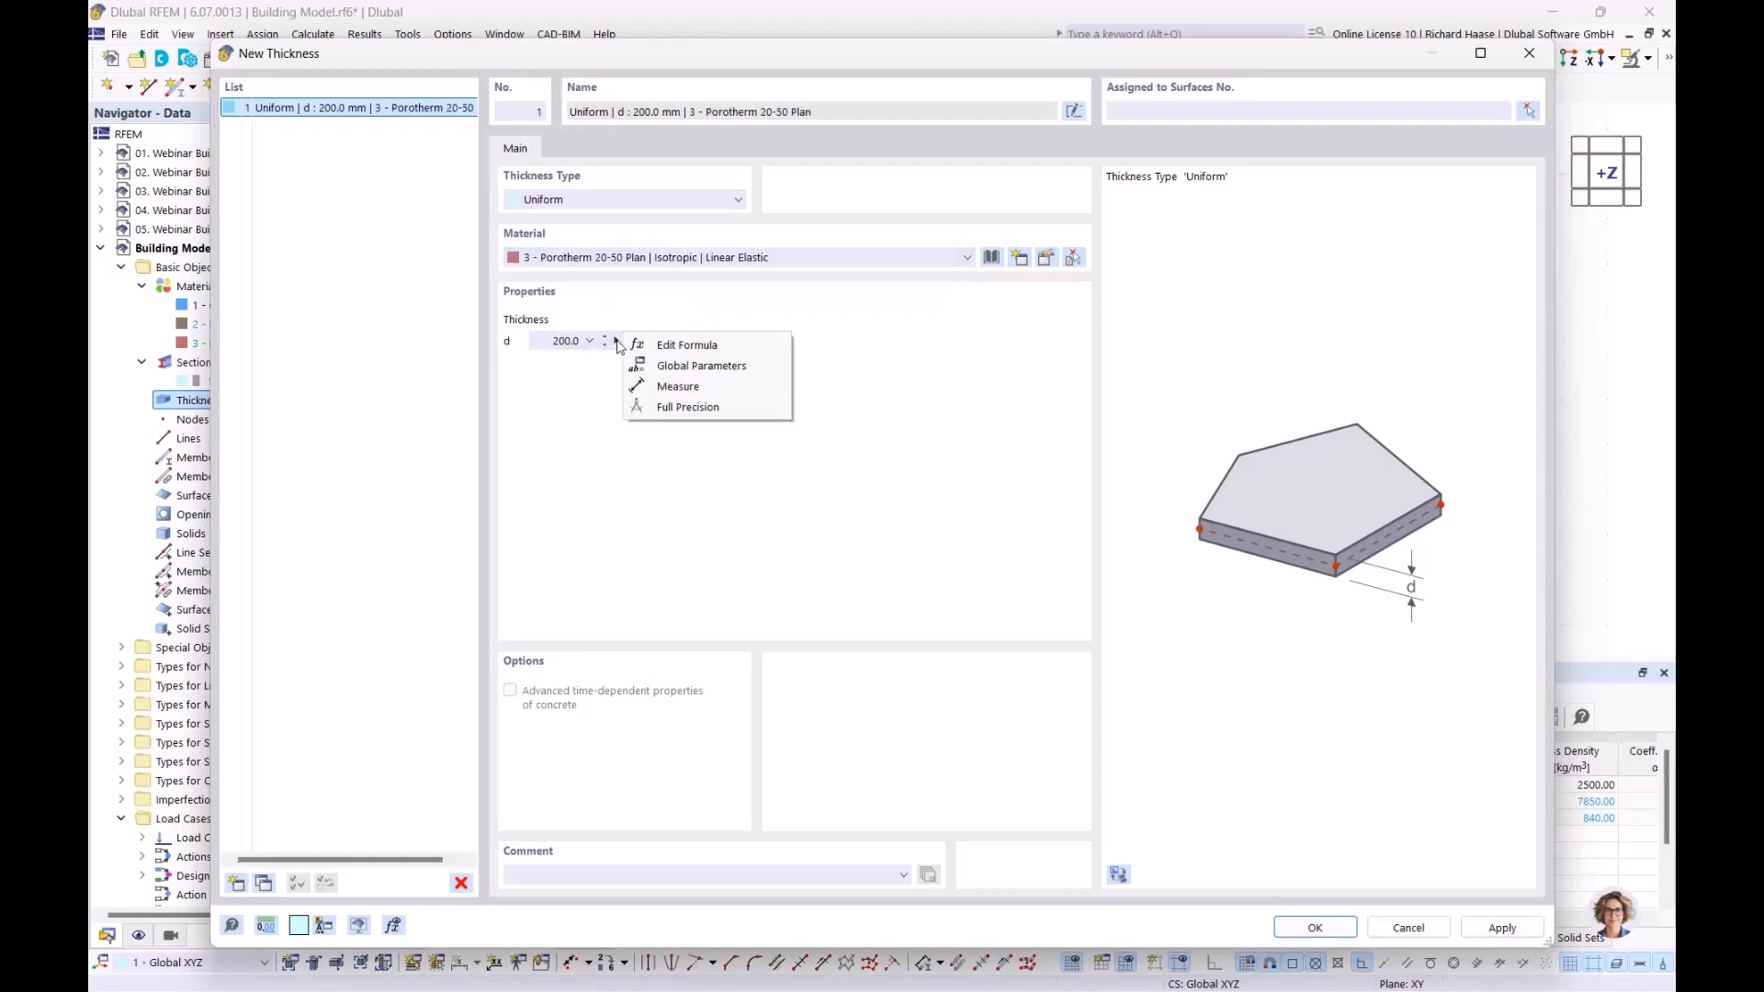
pyautogui.click(677, 387)
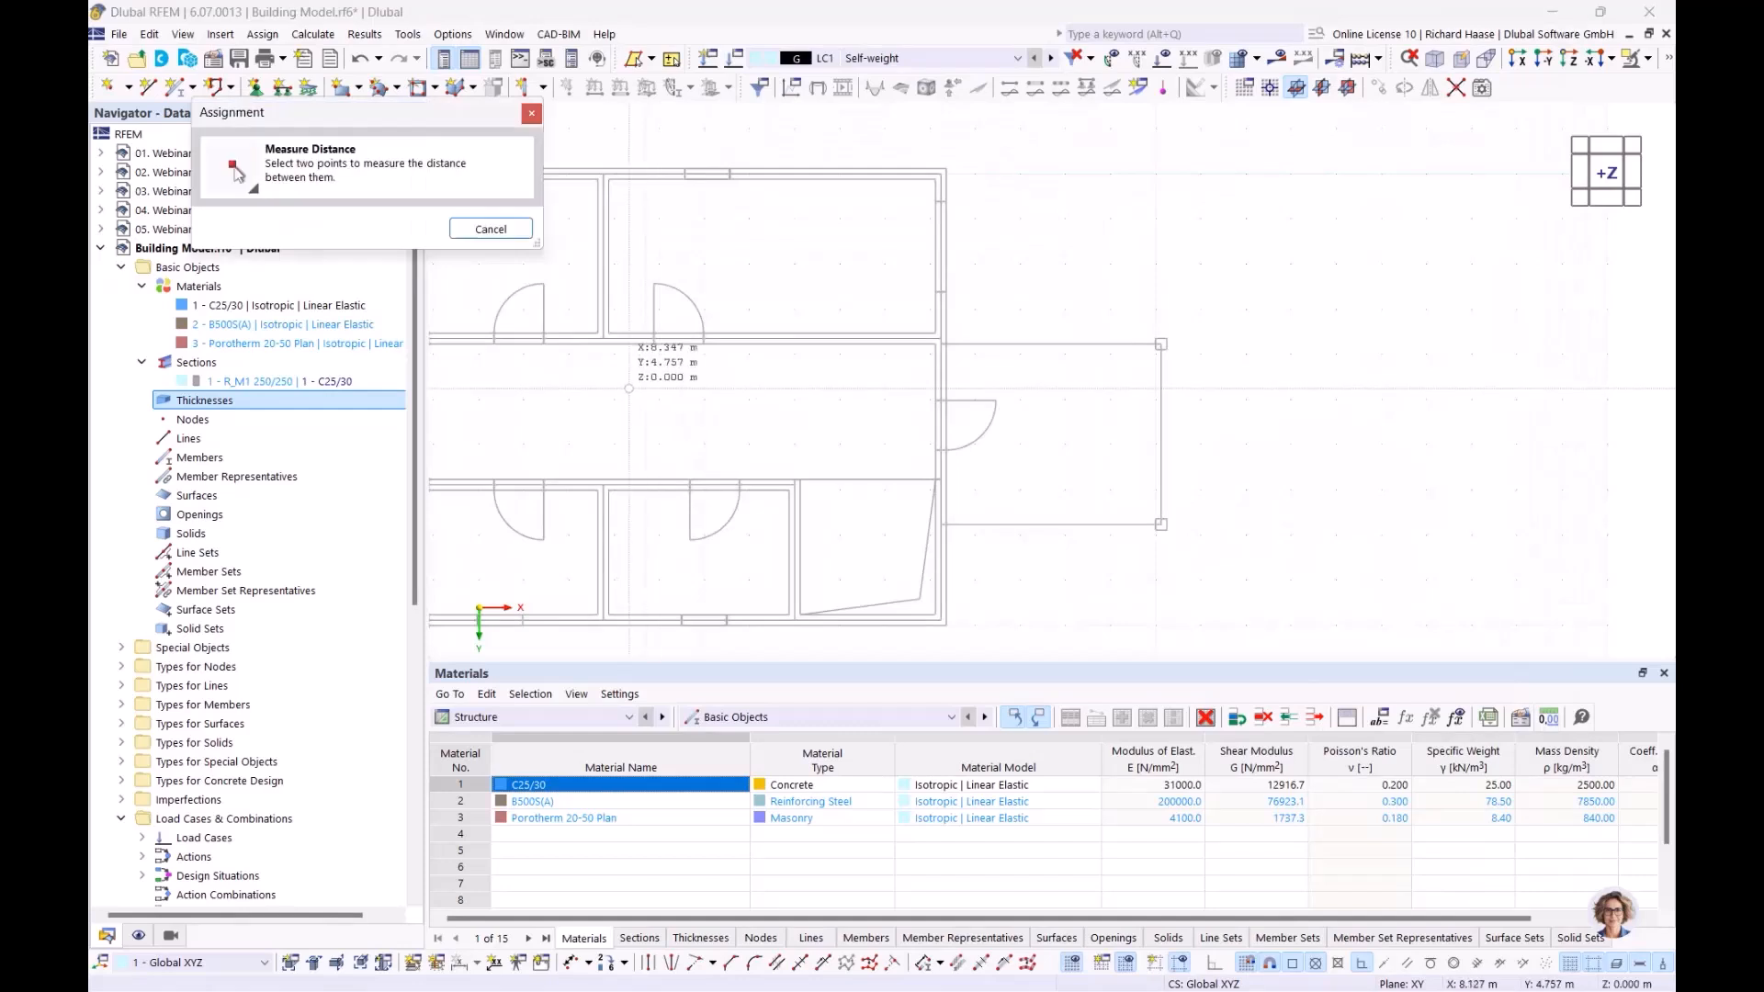
pyautogui.scroll(5, 565, 405)
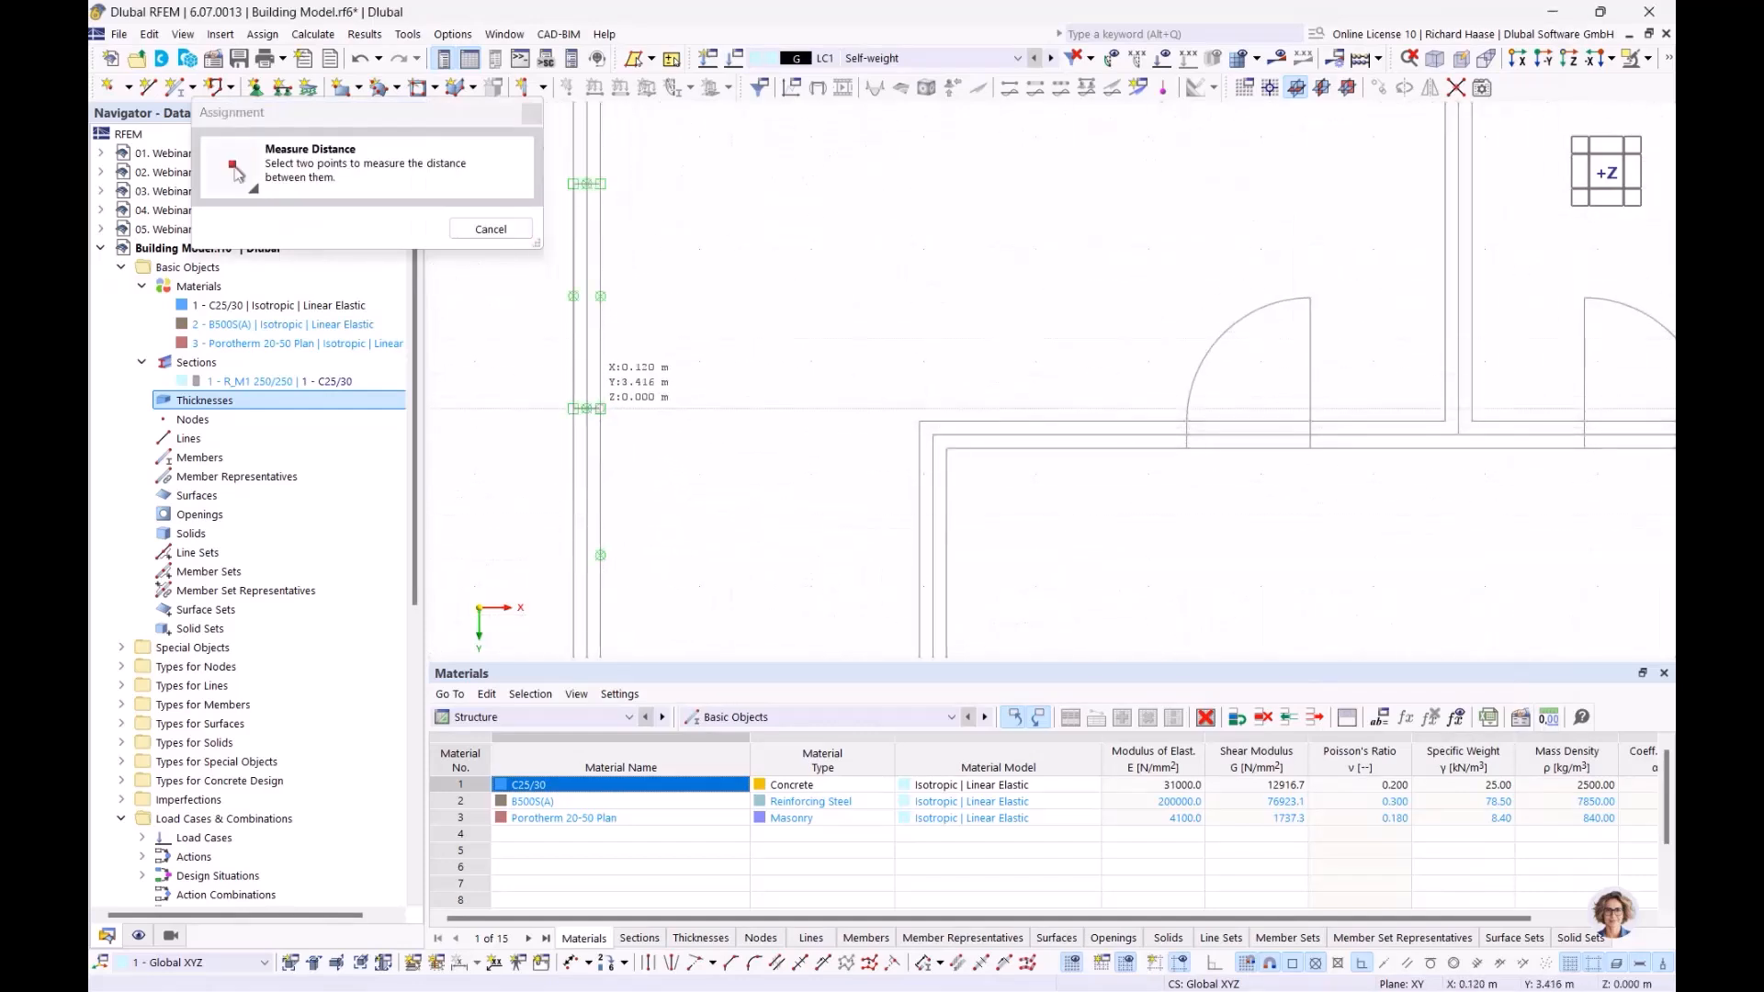
pyautogui.click(600, 409)
pyautogui.click(573, 408)
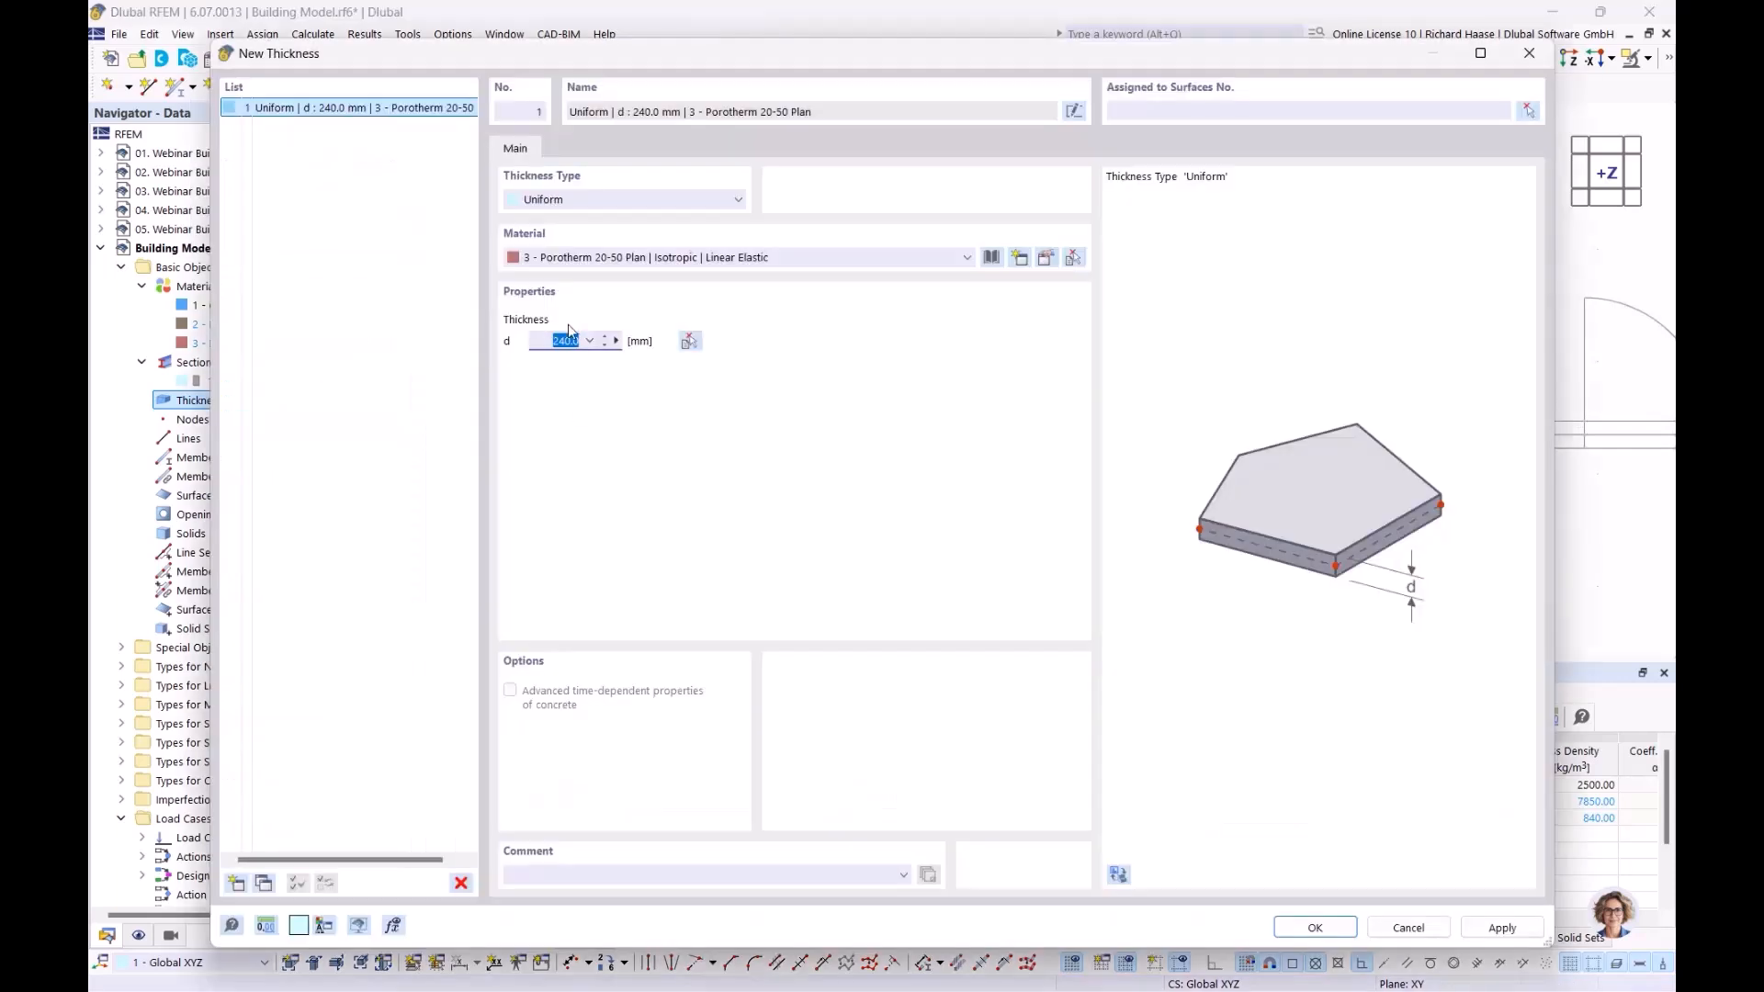
# Add thickness 2 in C25/30 with d of 240 mm measured from the wall
pyautogui.click(236, 883)
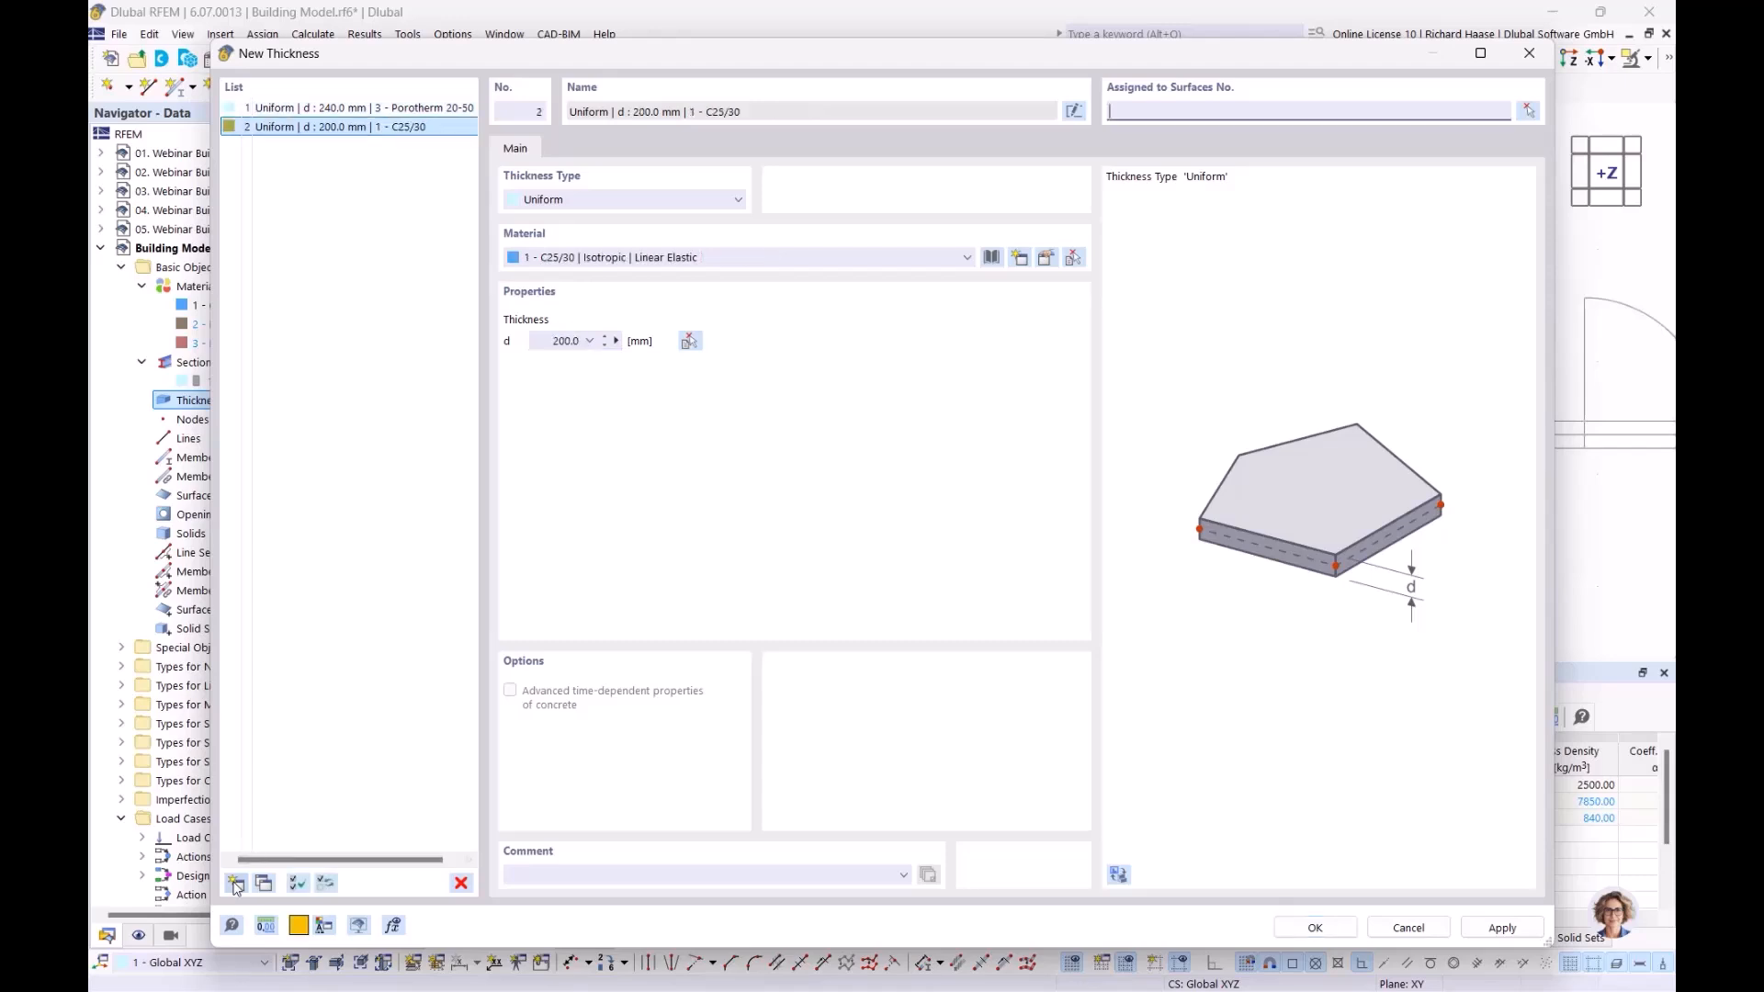
pyautogui.click(632, 261)
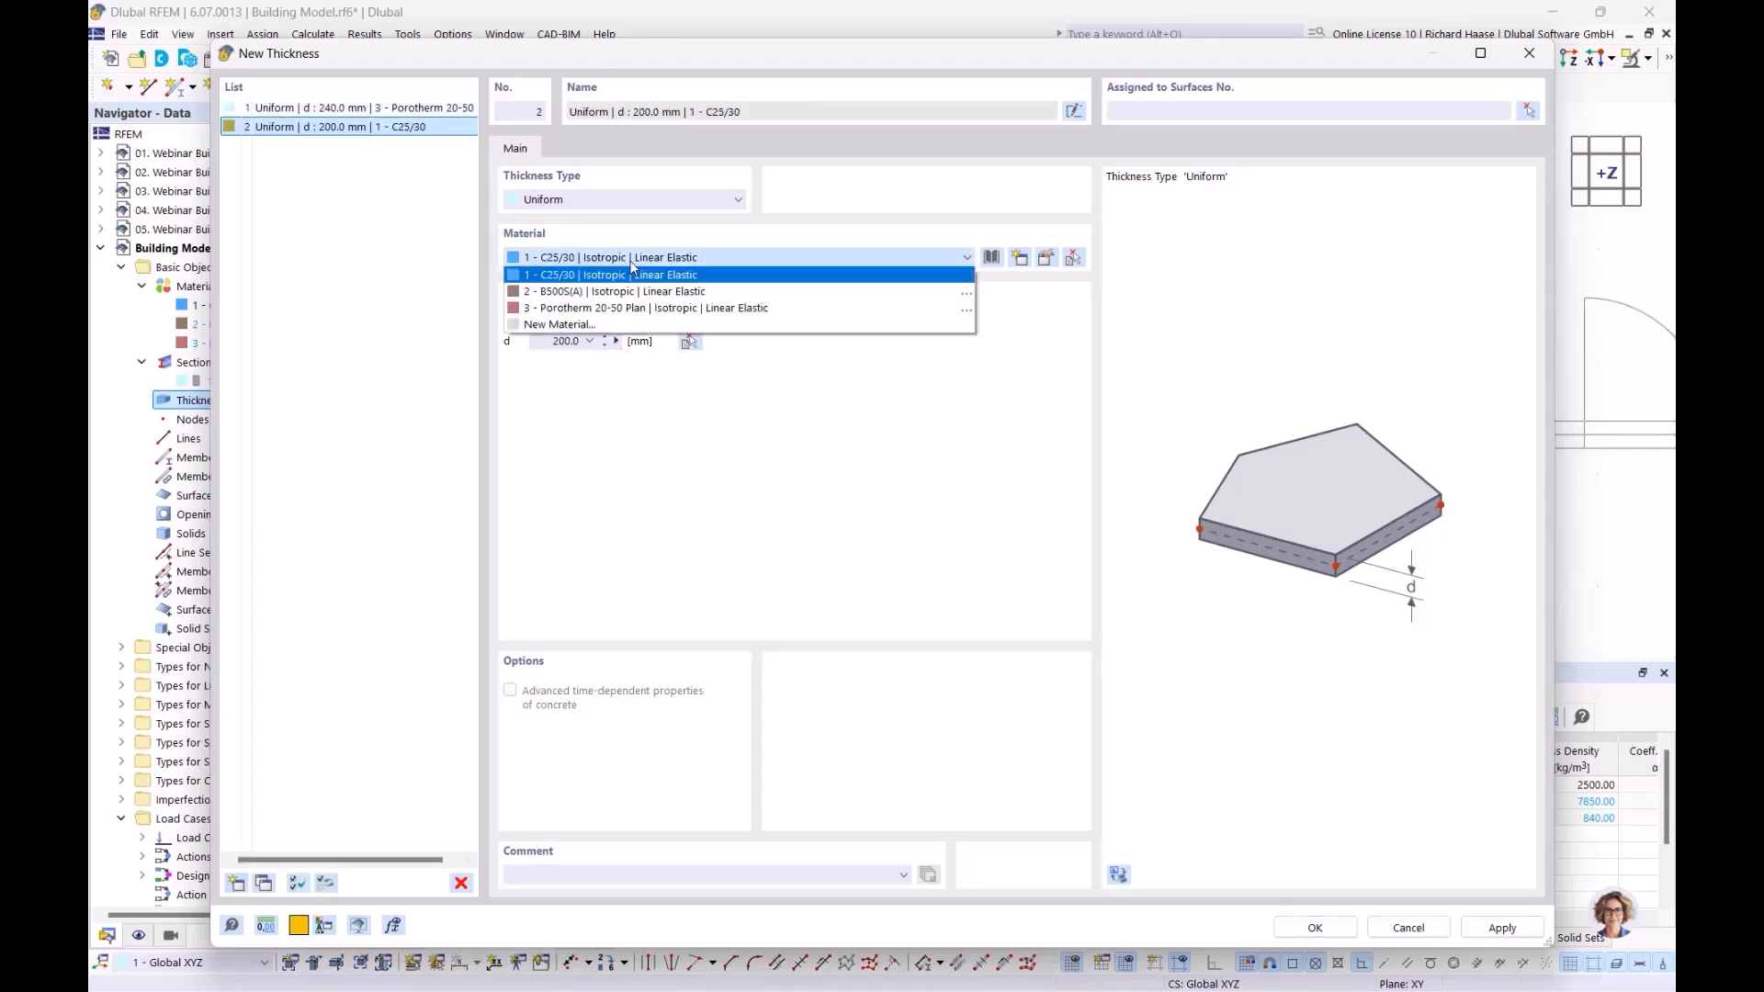
pyautogui.click(625, 275)
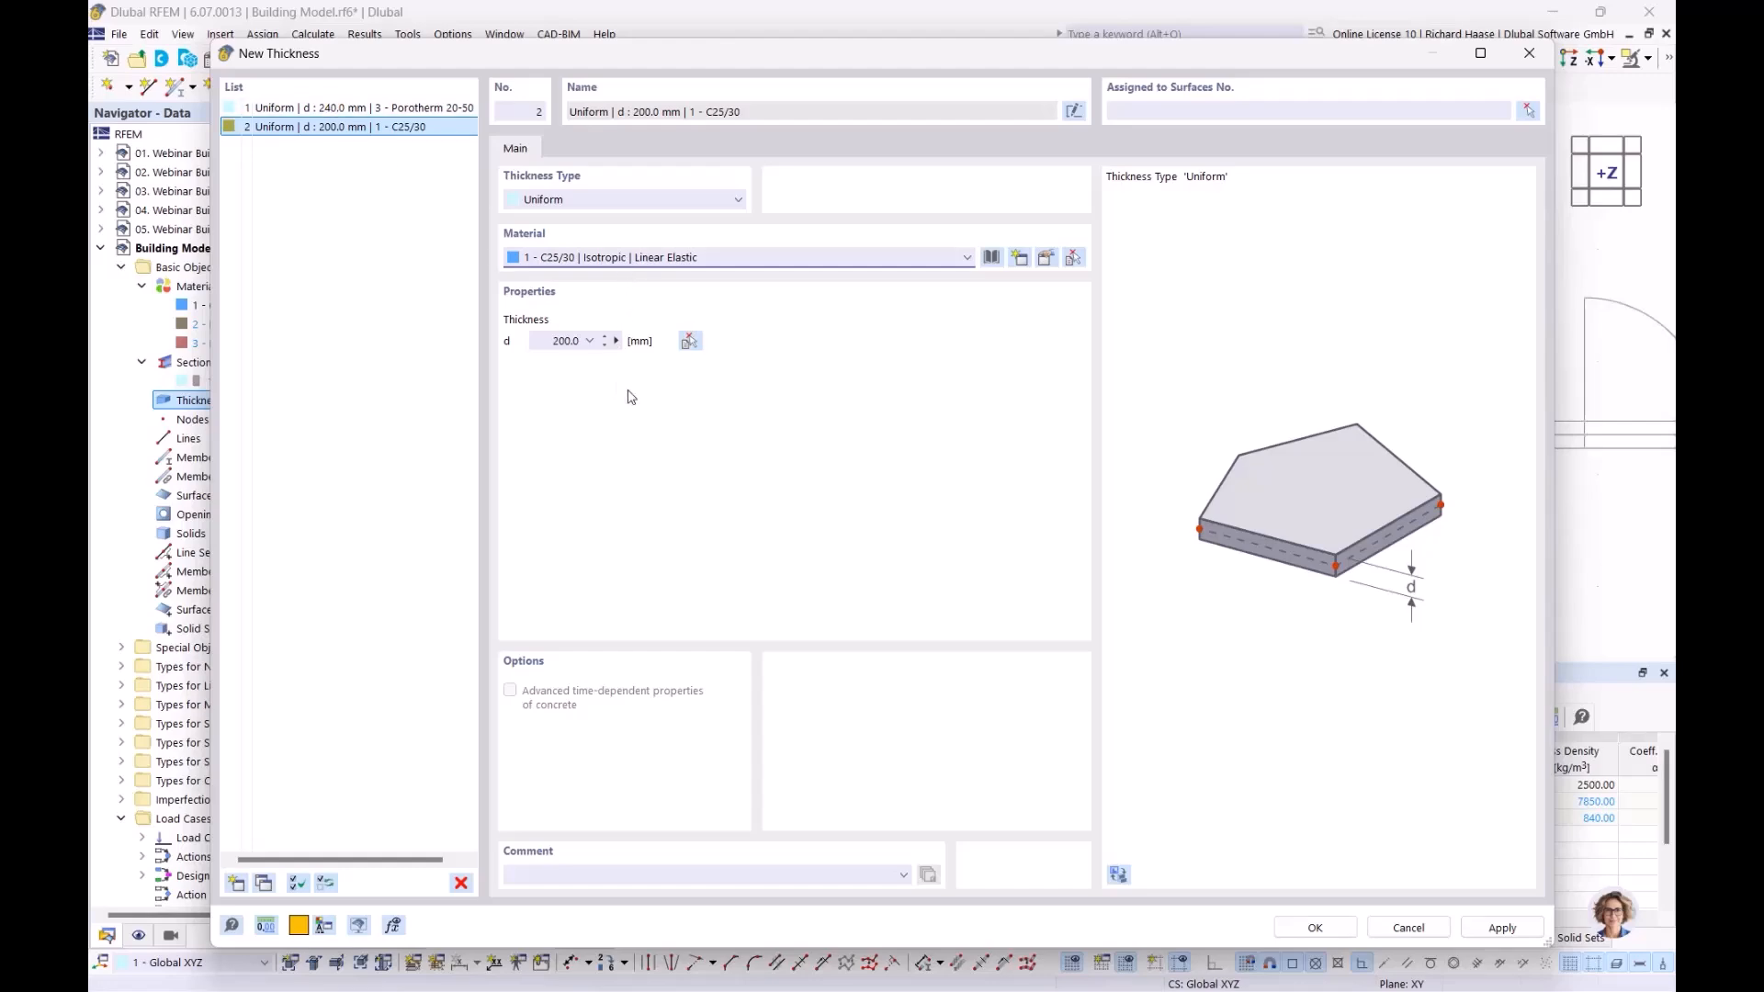
pyautogui.click(616, 341)
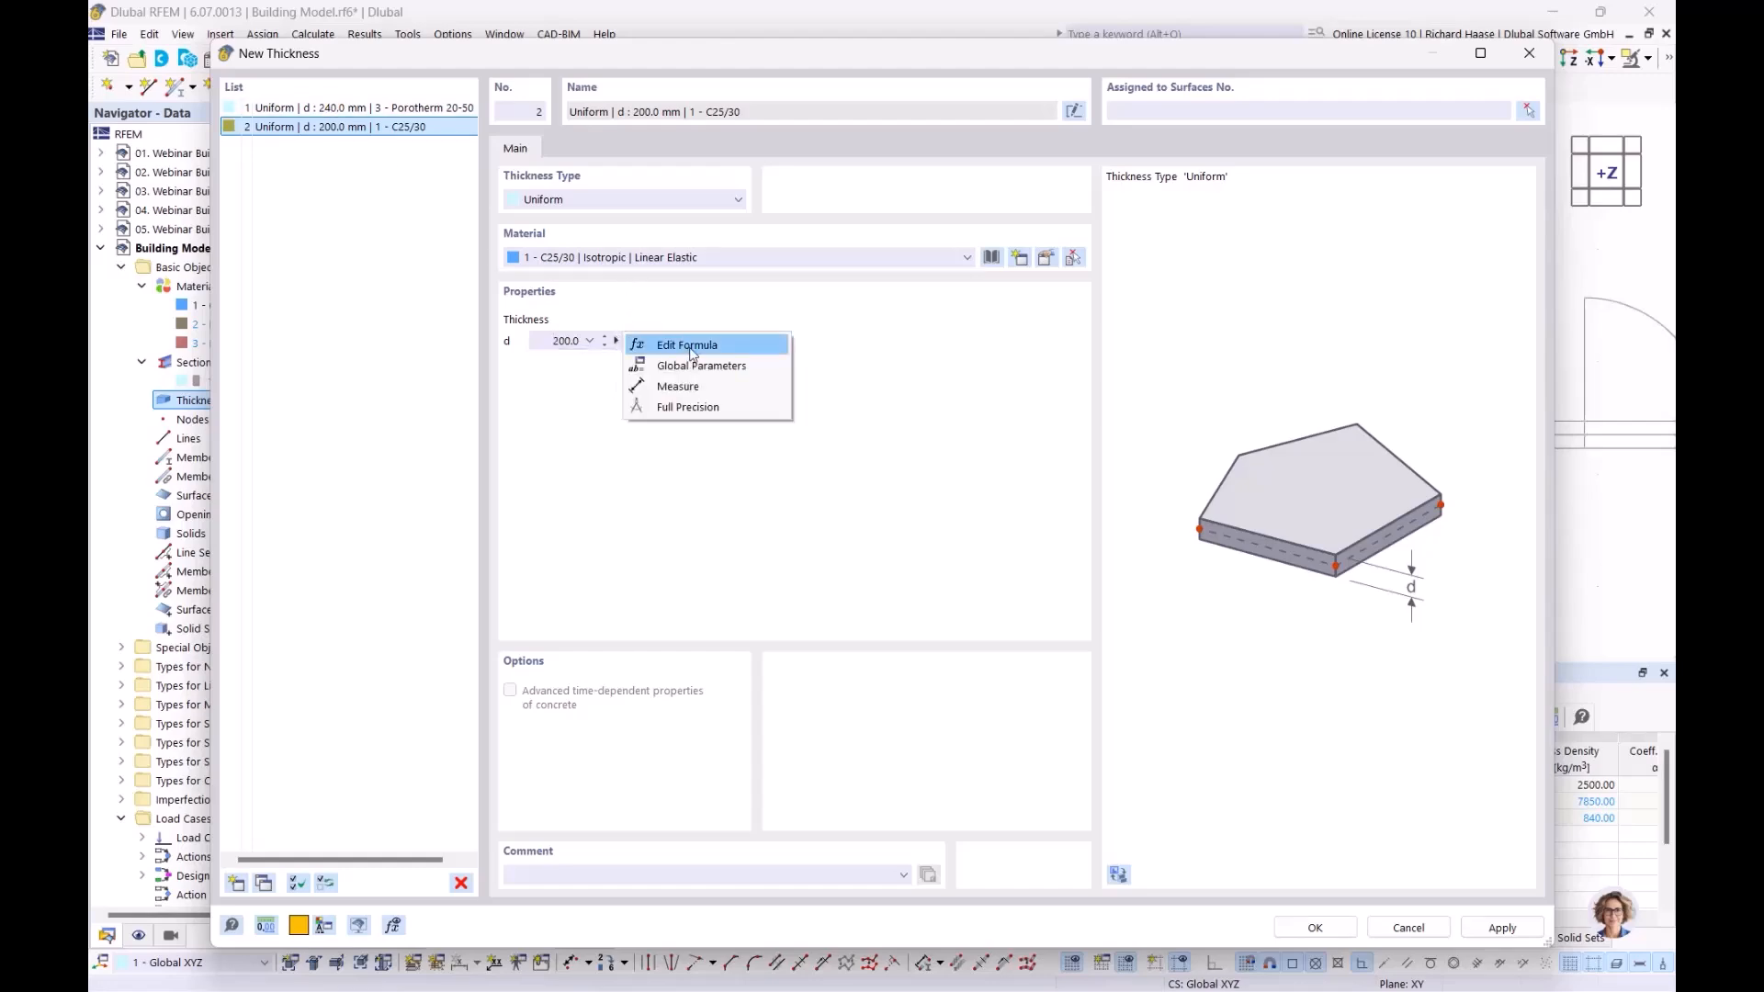
pyautogui.click(682, 386)
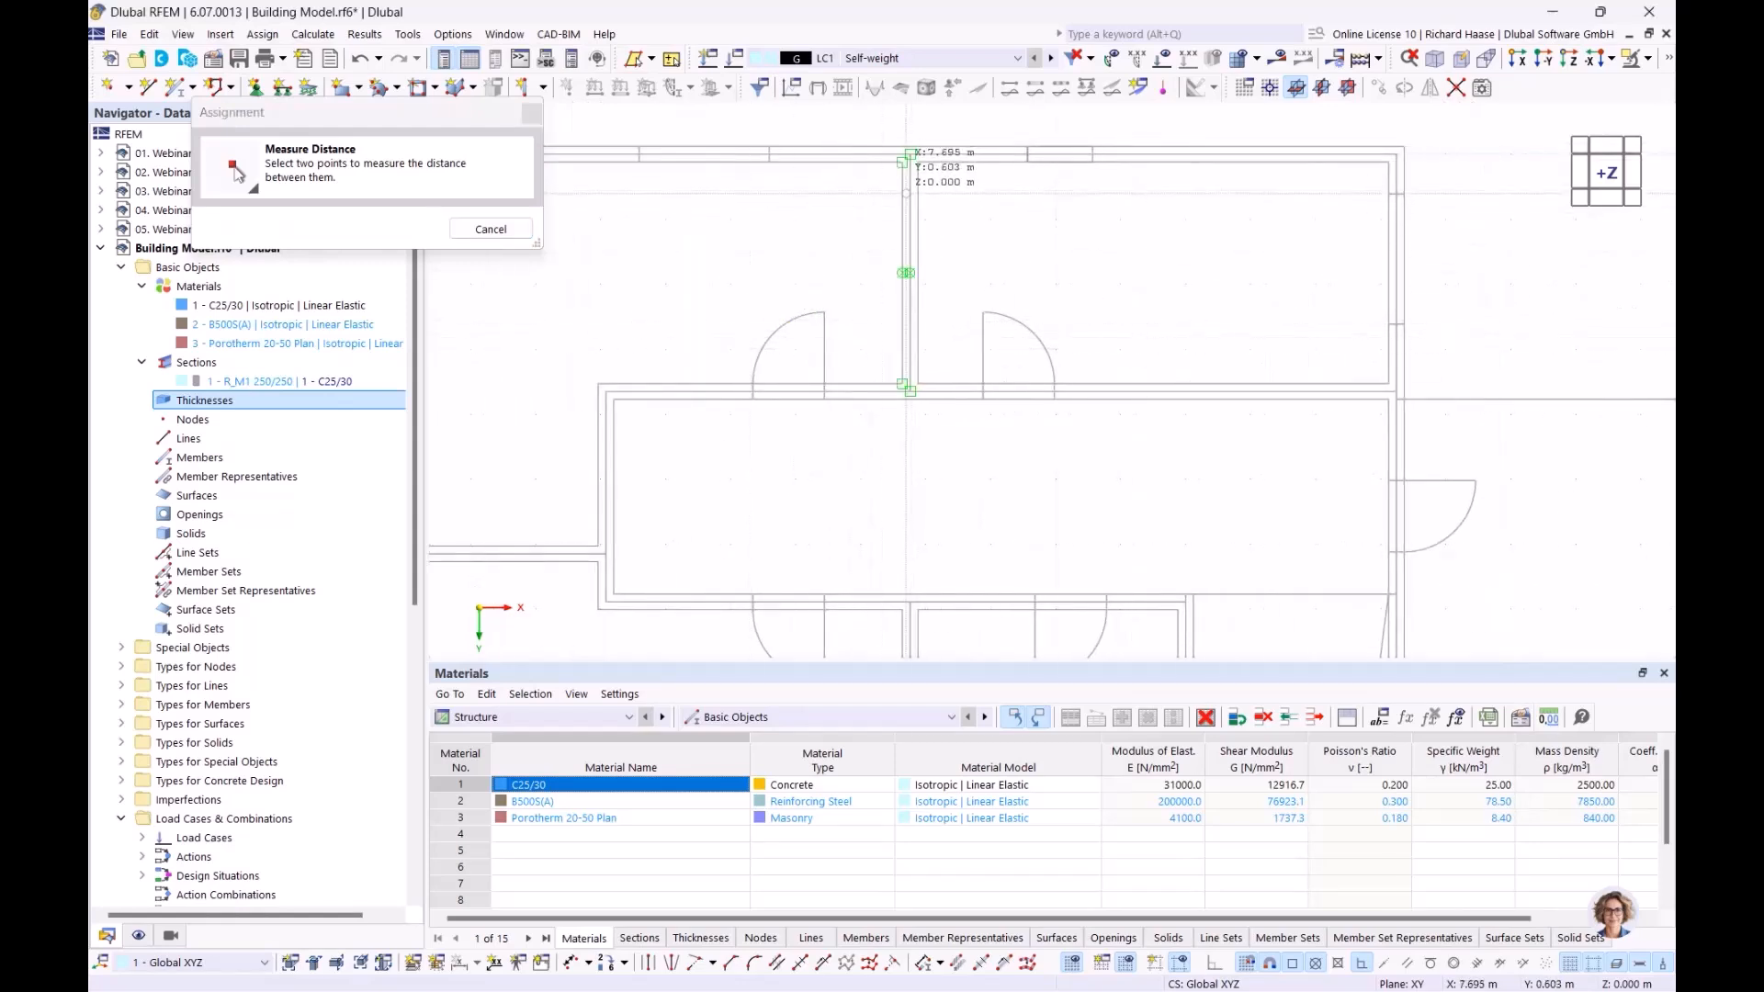
pyautogui.scroll(2, 910, 156)
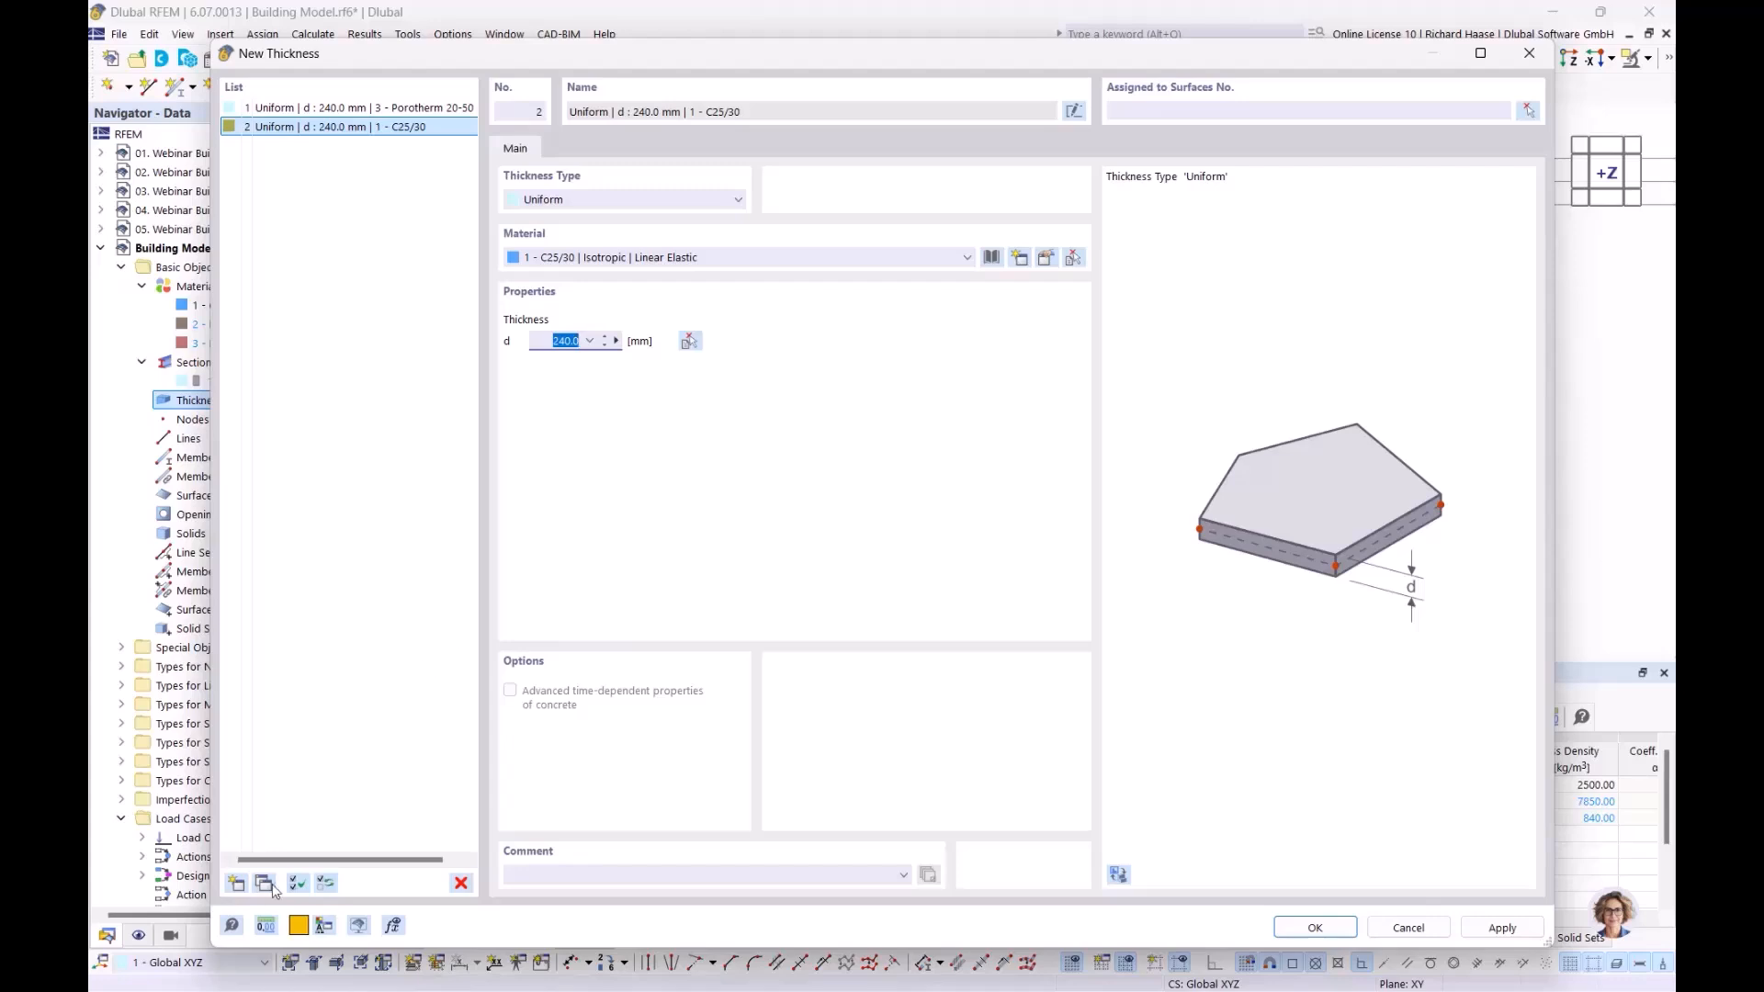
# Add thickness 3 in C25/30 with d of 350 mm and confirm all three thicknesses
pyautogui.click(236, 885)
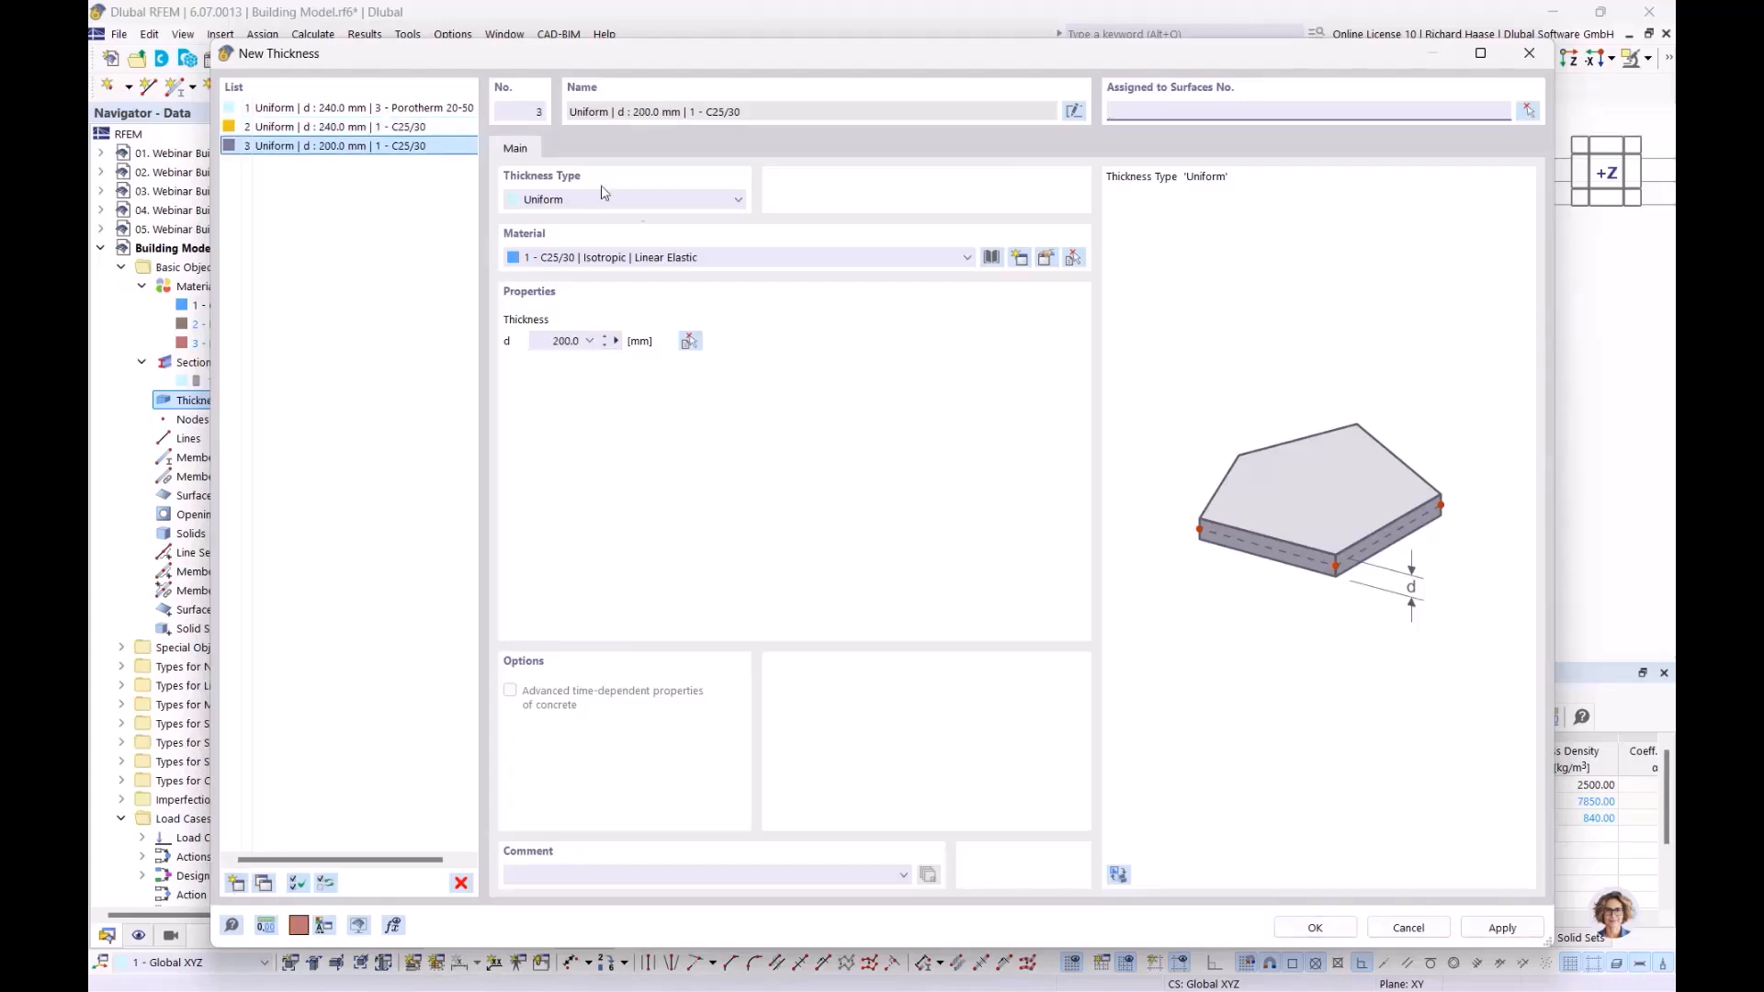
pyautogui.click(545, 342)
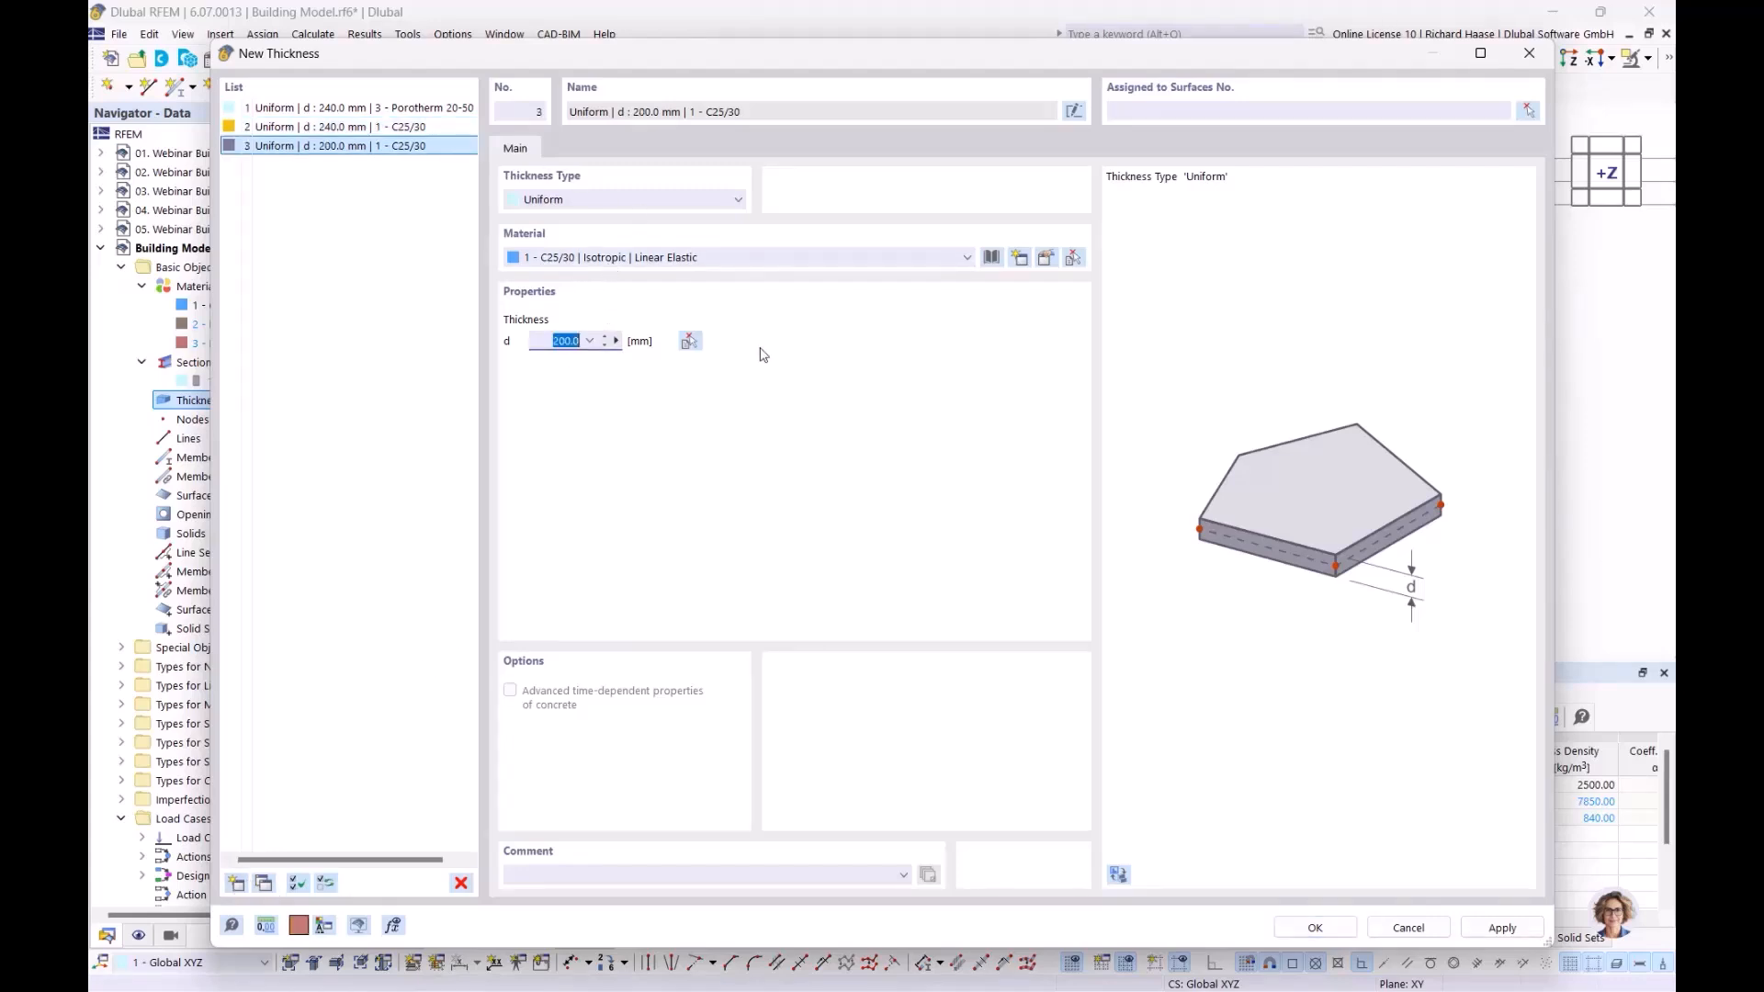
pyautogui.write('35')
pyautogui.click(1315, 928)
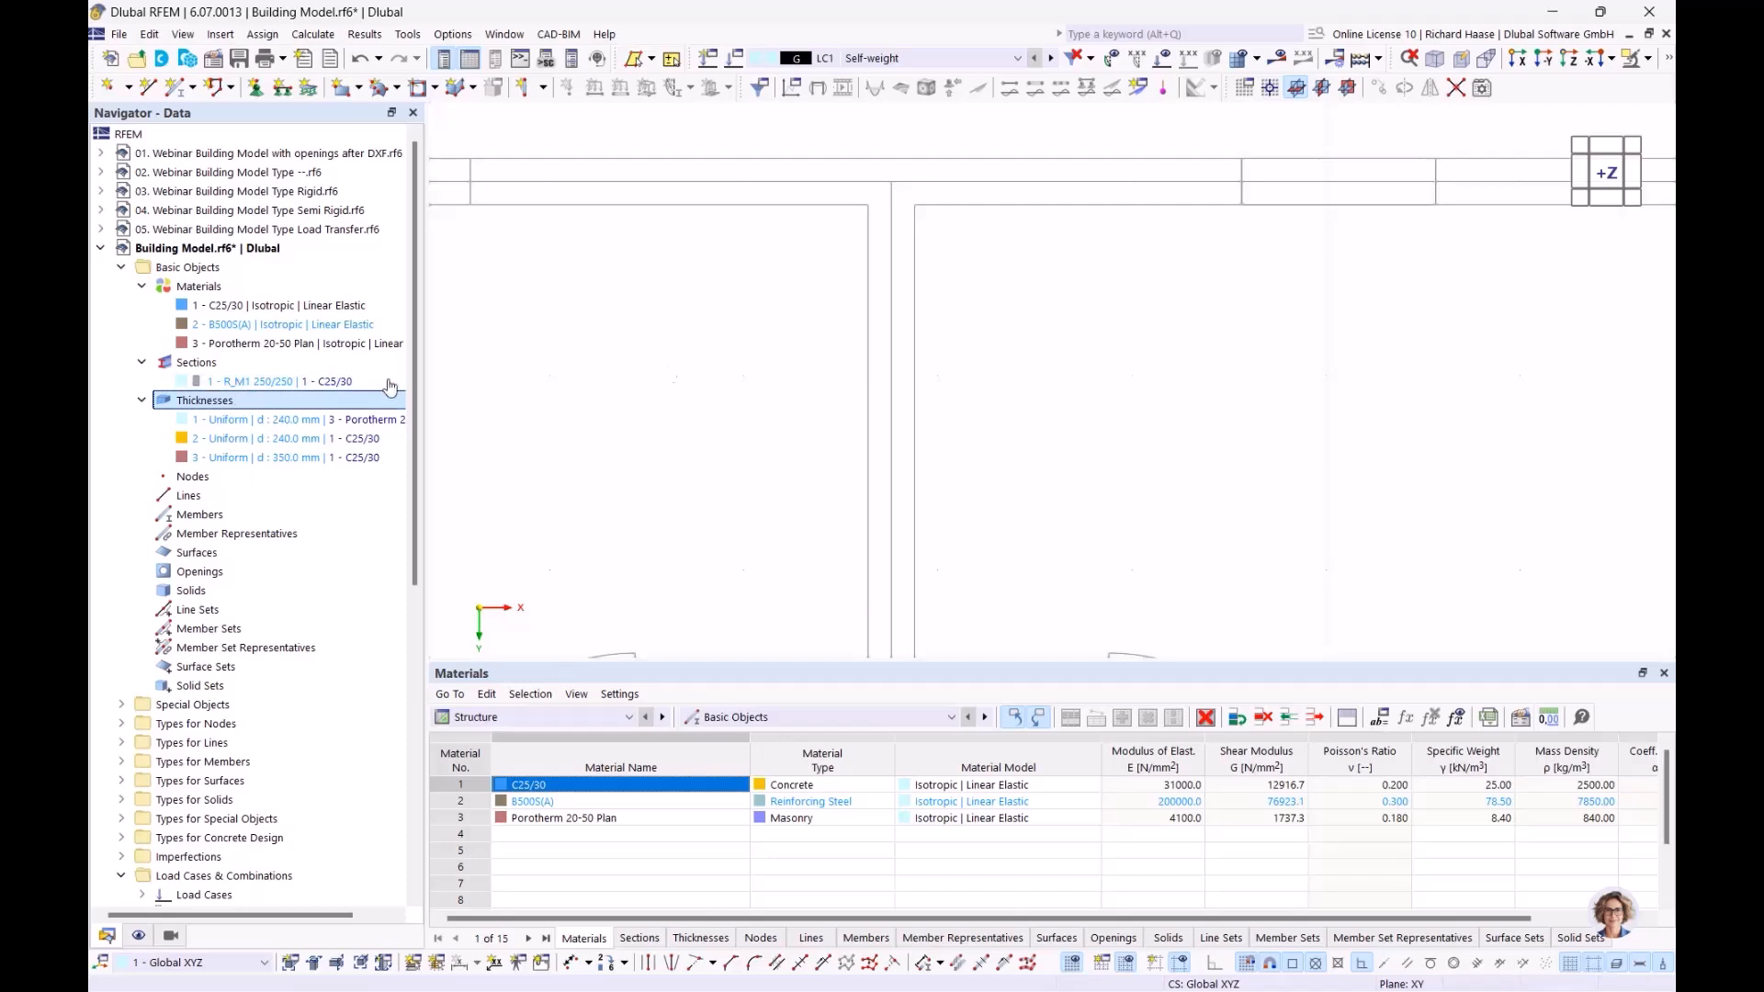
# Expand Building Model in the Navigator and open Building Stories, showing story 0 at 5.000 m
pyautogui.click(543, 88)
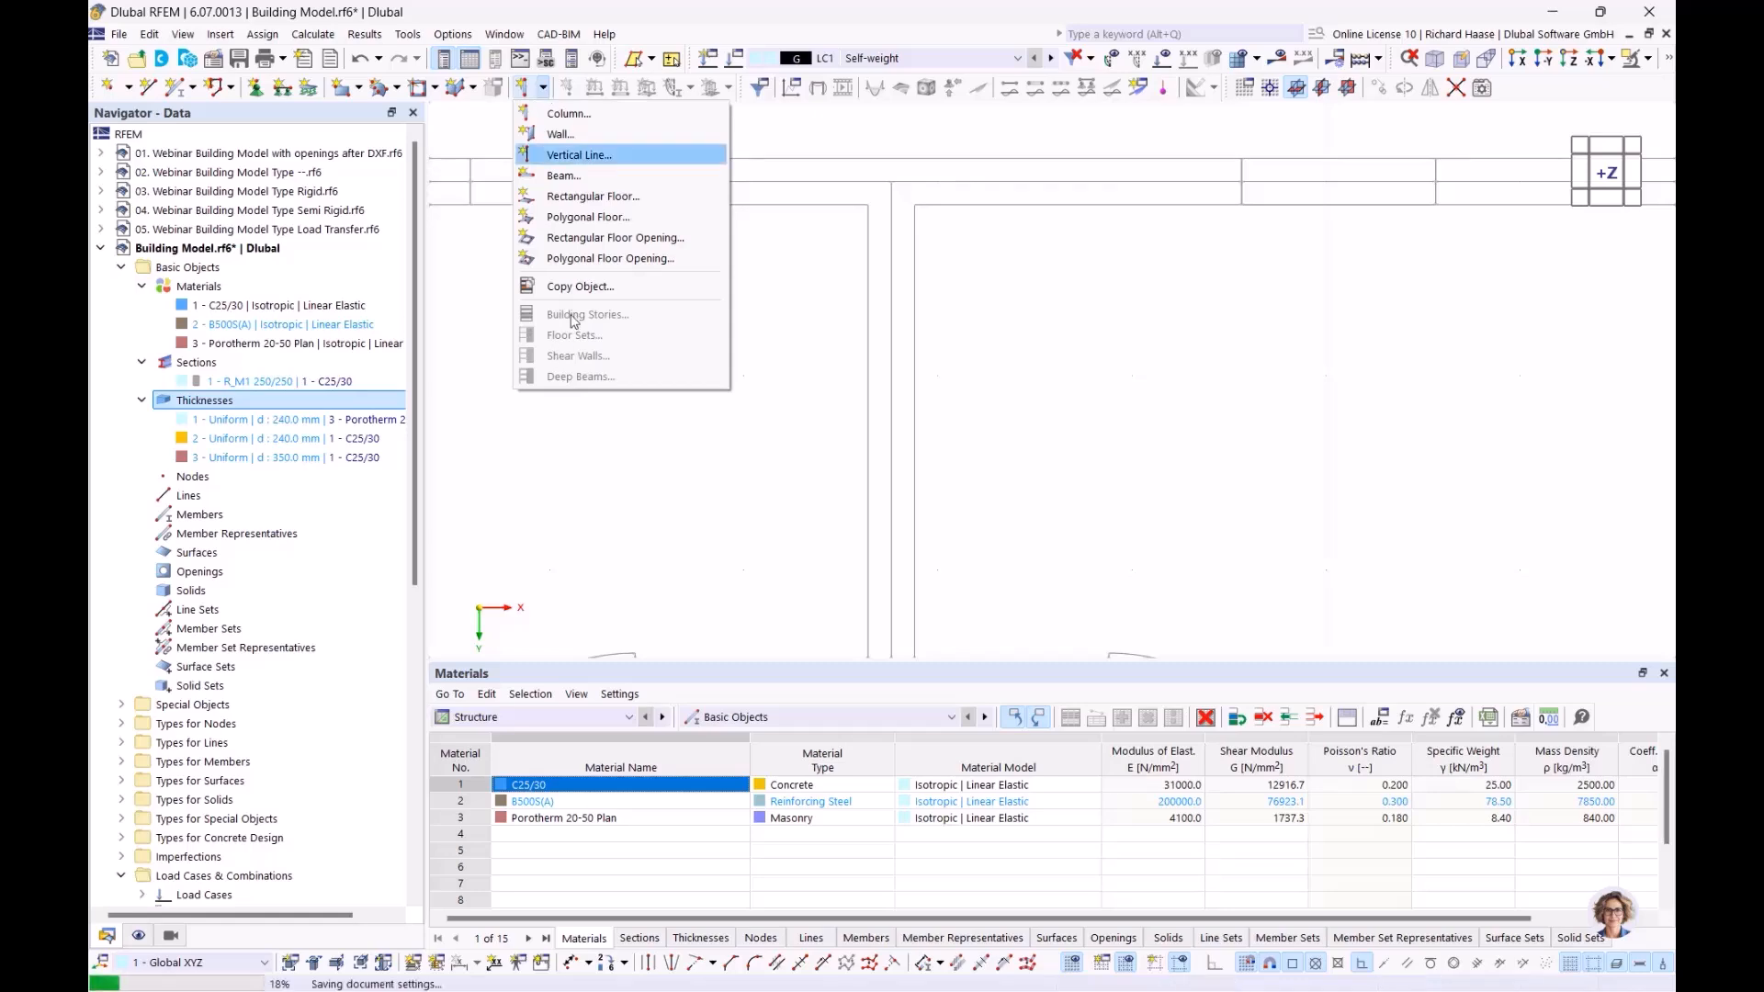
pyautogui.click(473, 12)
pyautogui.scroll(-10, 326, 459)
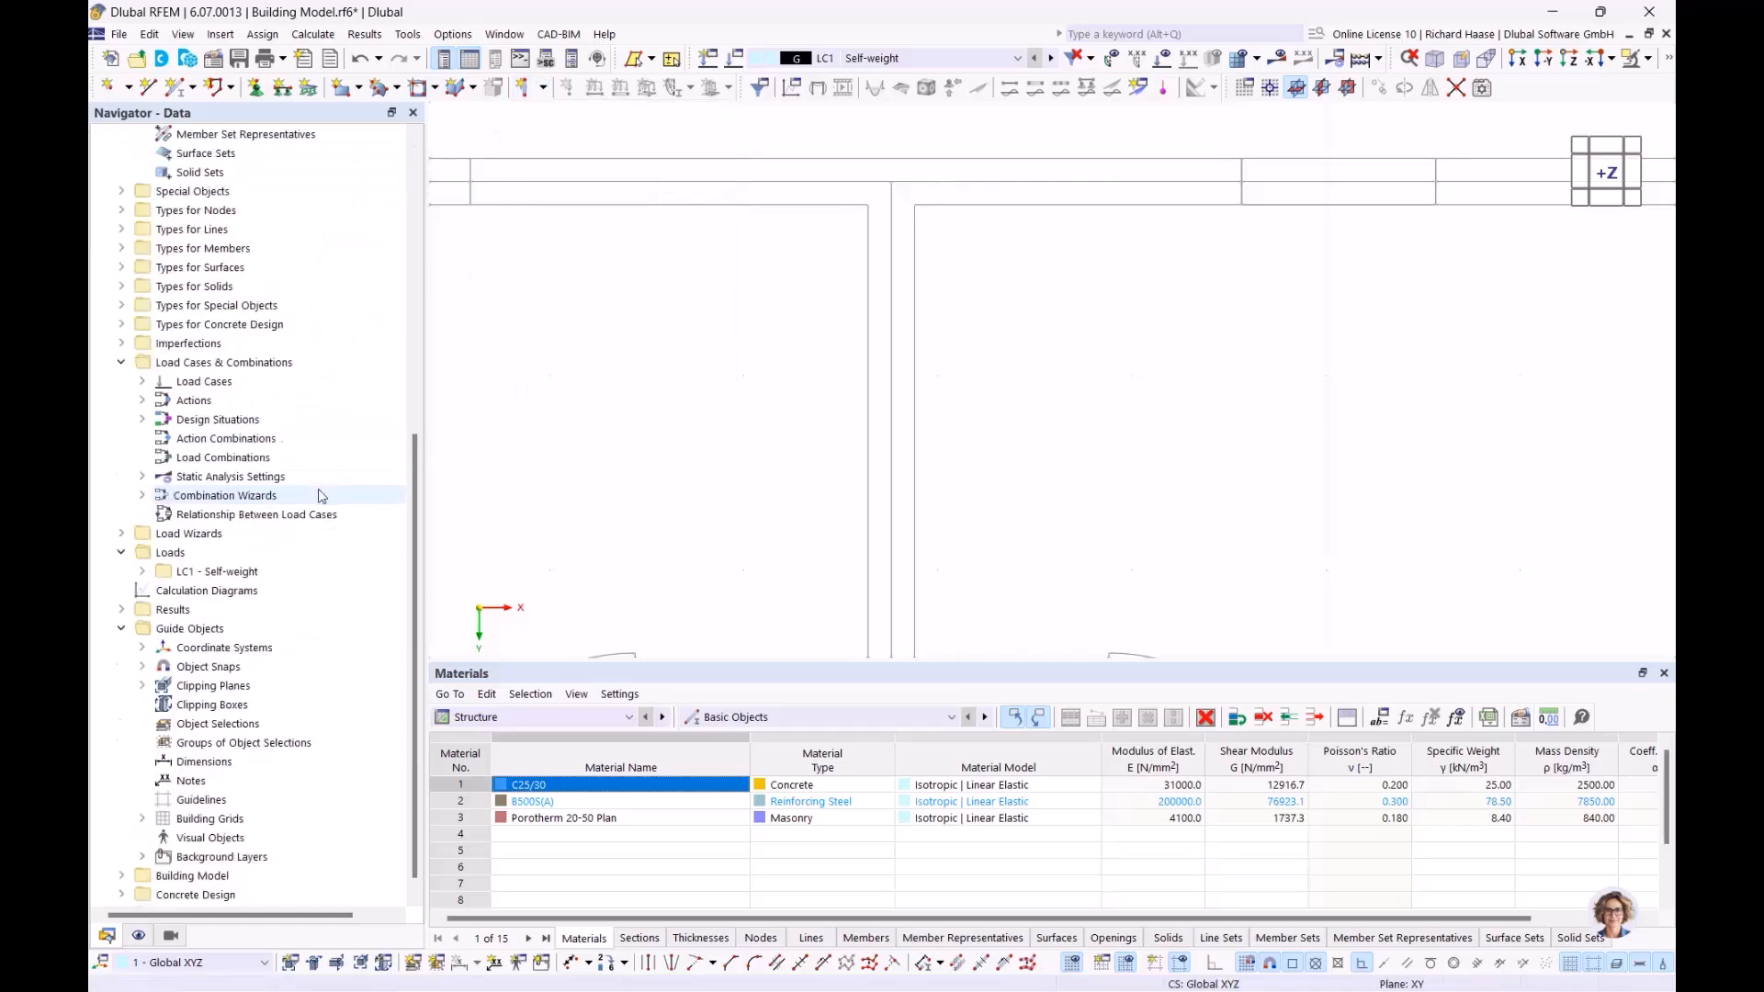
pyautogui.click(121, 856)
pyautogui.scroll(-2, 202, 816)
pyautogui.doubleClick(210, 802)
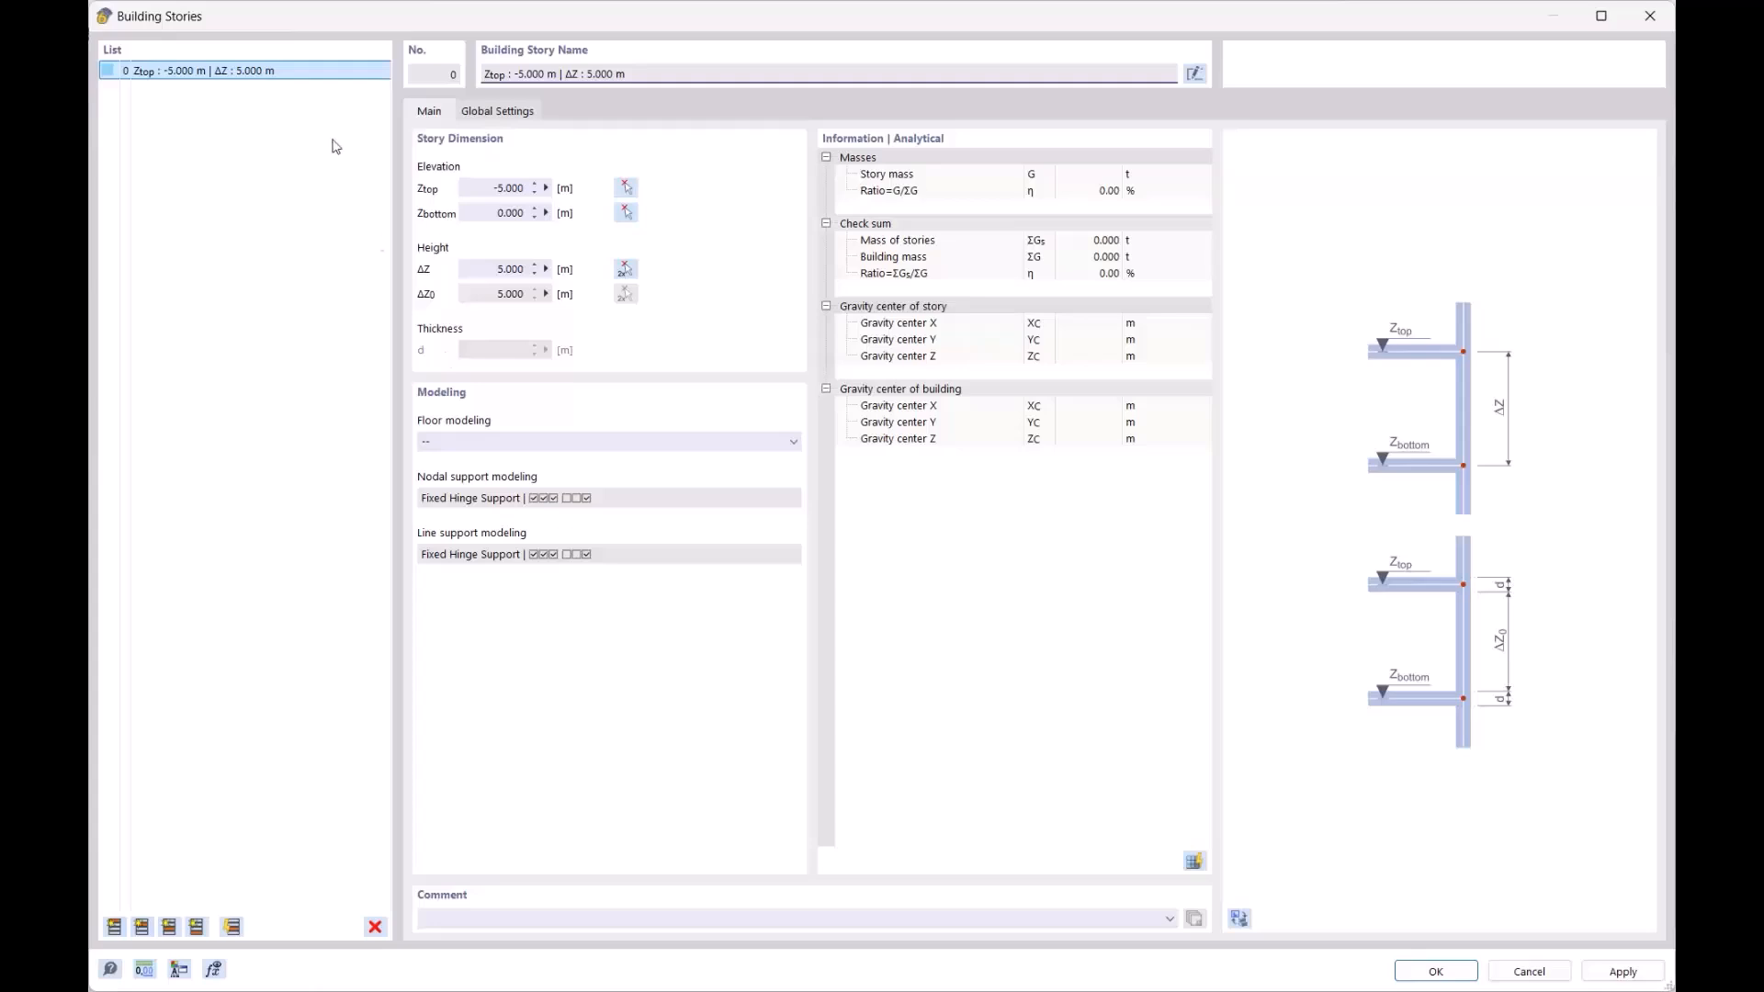
# Select all the existing building stories and delete them
pyautogui.click(115, 927)
pyautogui.click(114, 927)
pyautogui.click(115, 927)
pyautogui.click(115, 927)
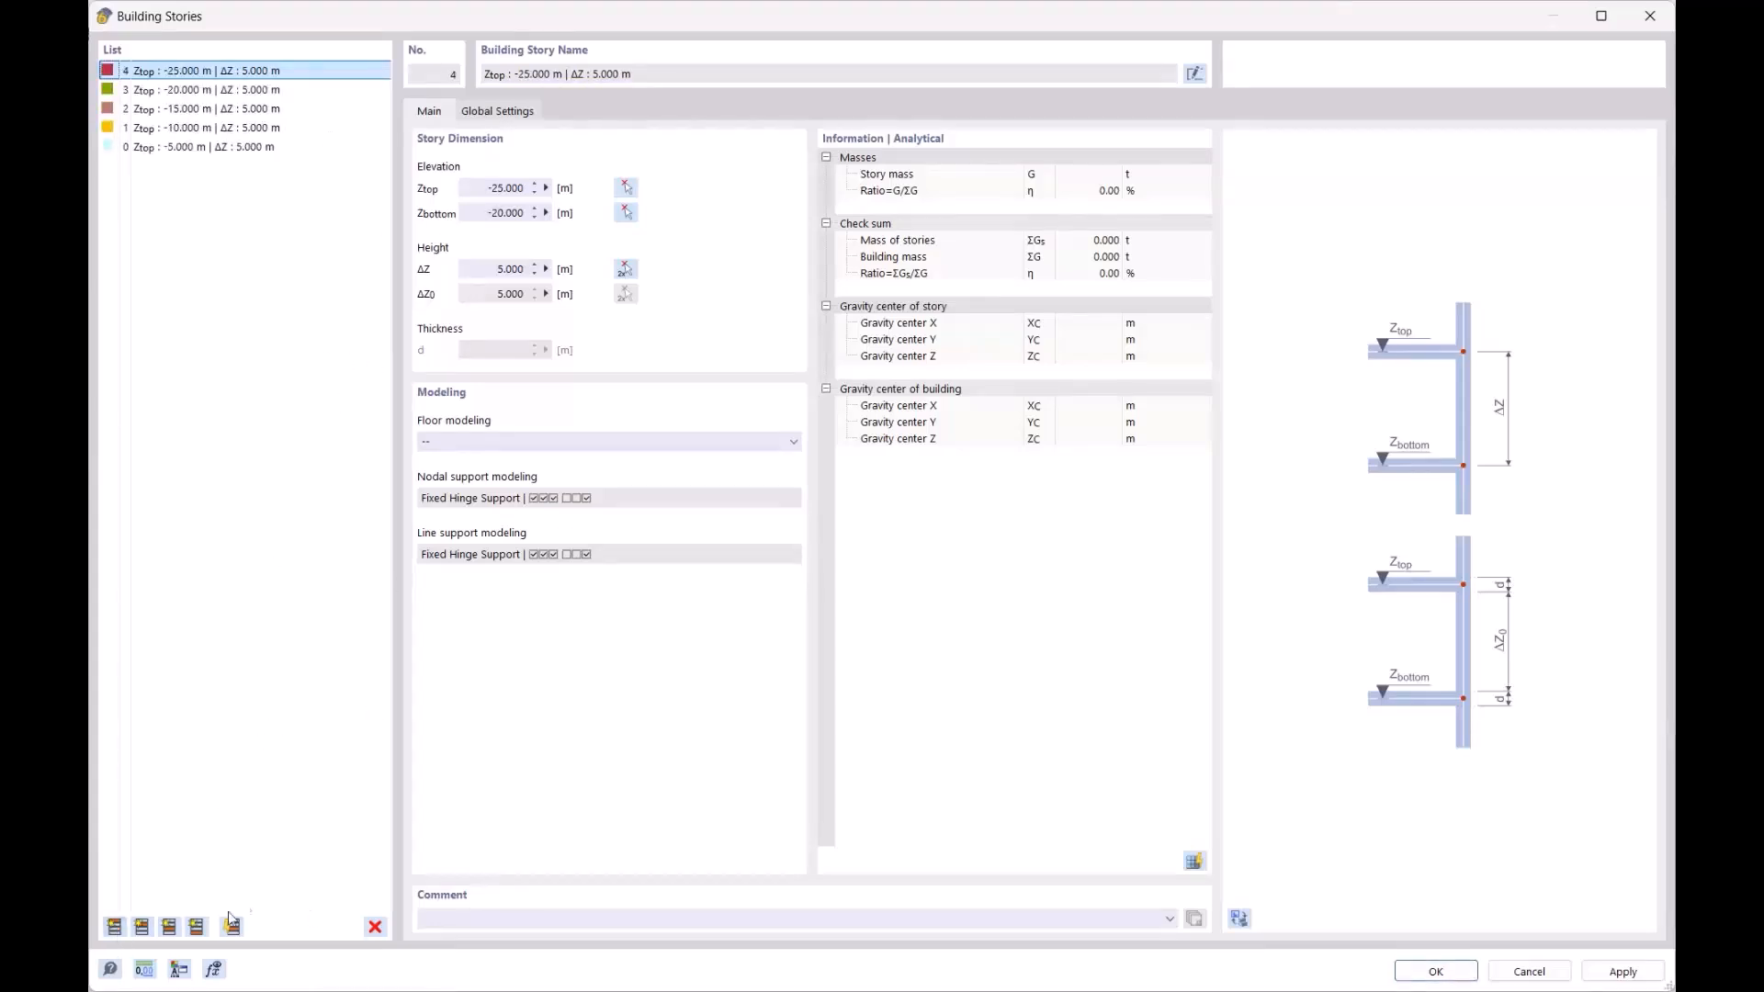
pyautogui.click(267, 147)
pyautogui.keyDown('shift'); pyautogui.click(266, 71); pyautogui.keyUp('shift')
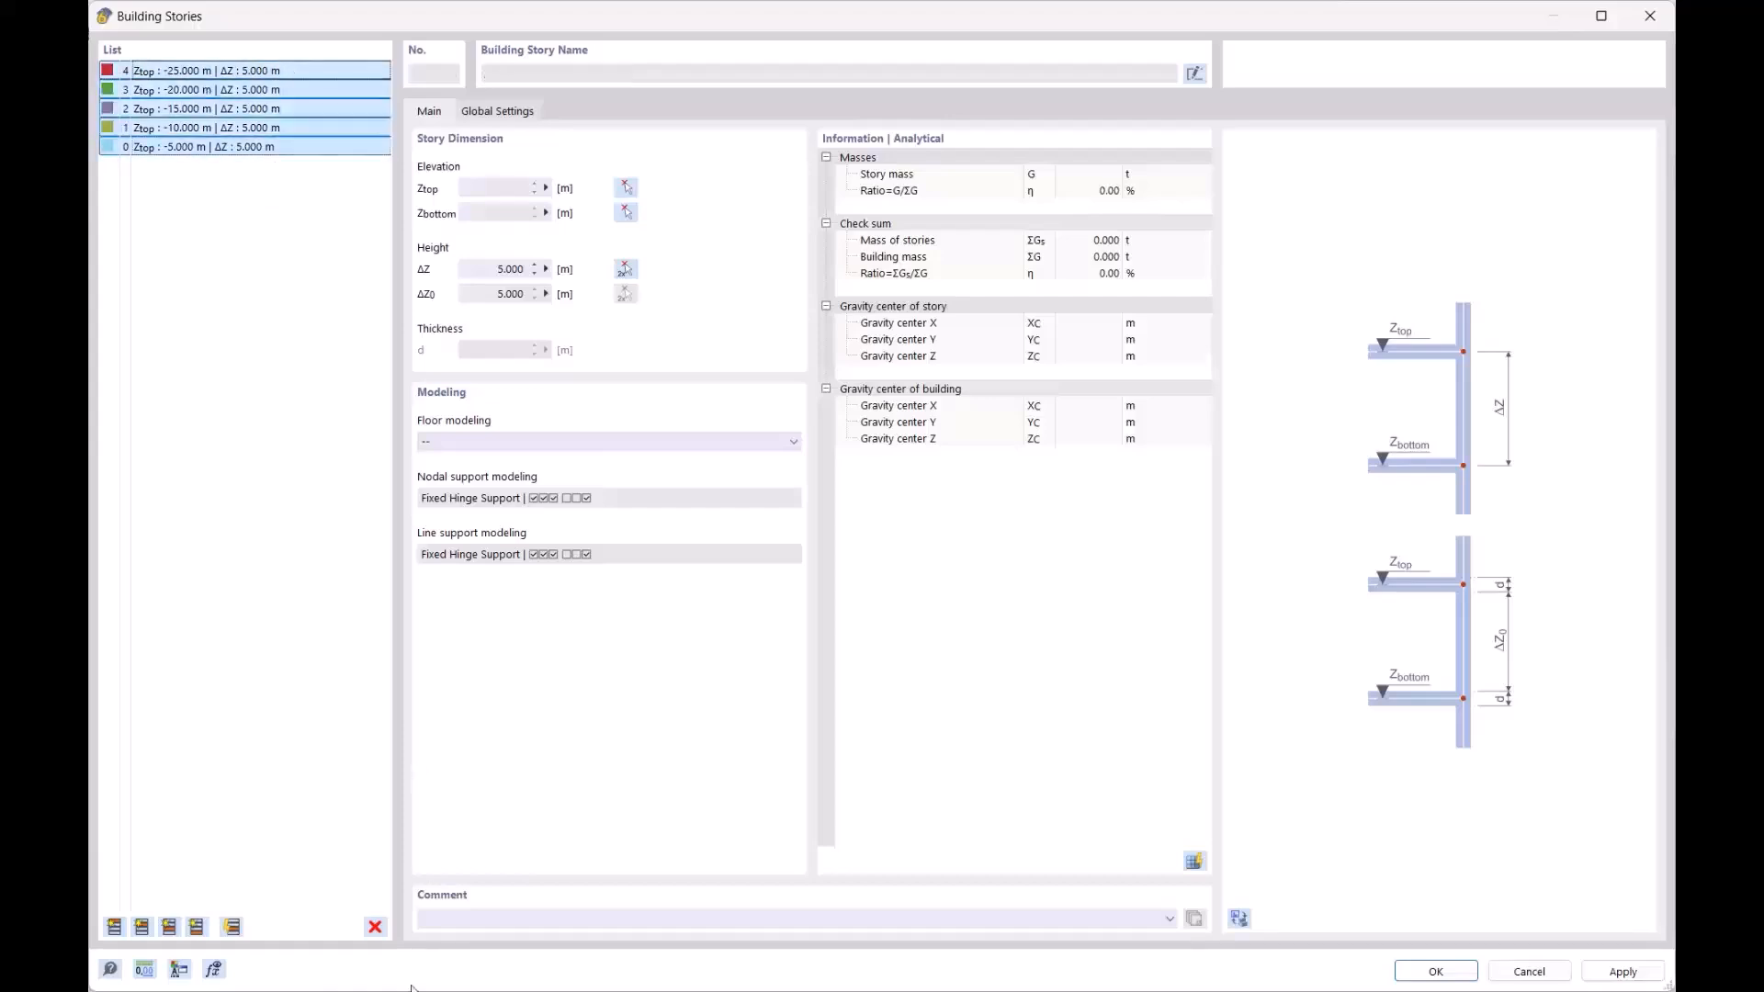
pyautogui.click(375, 927)
pyautogui.click(897, 563)
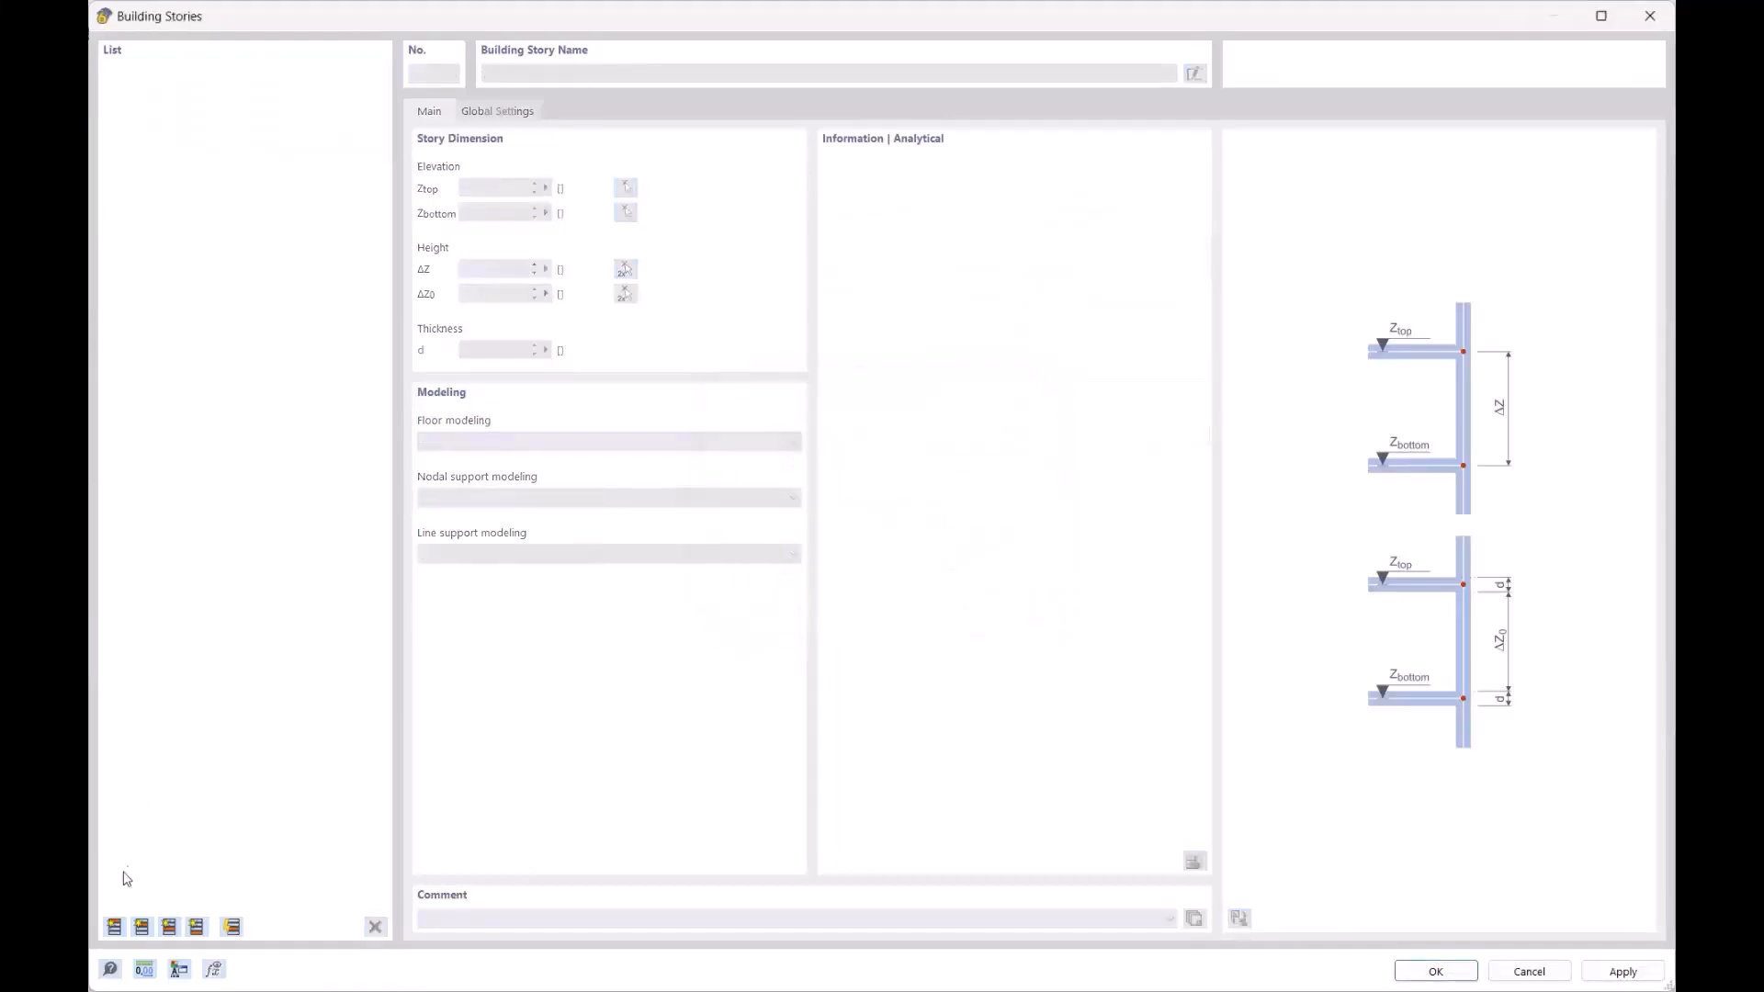
# Add story 0 with ΔZ = 3 m and stories 1–4 stacked above it
pyautogui.click(115, 927)
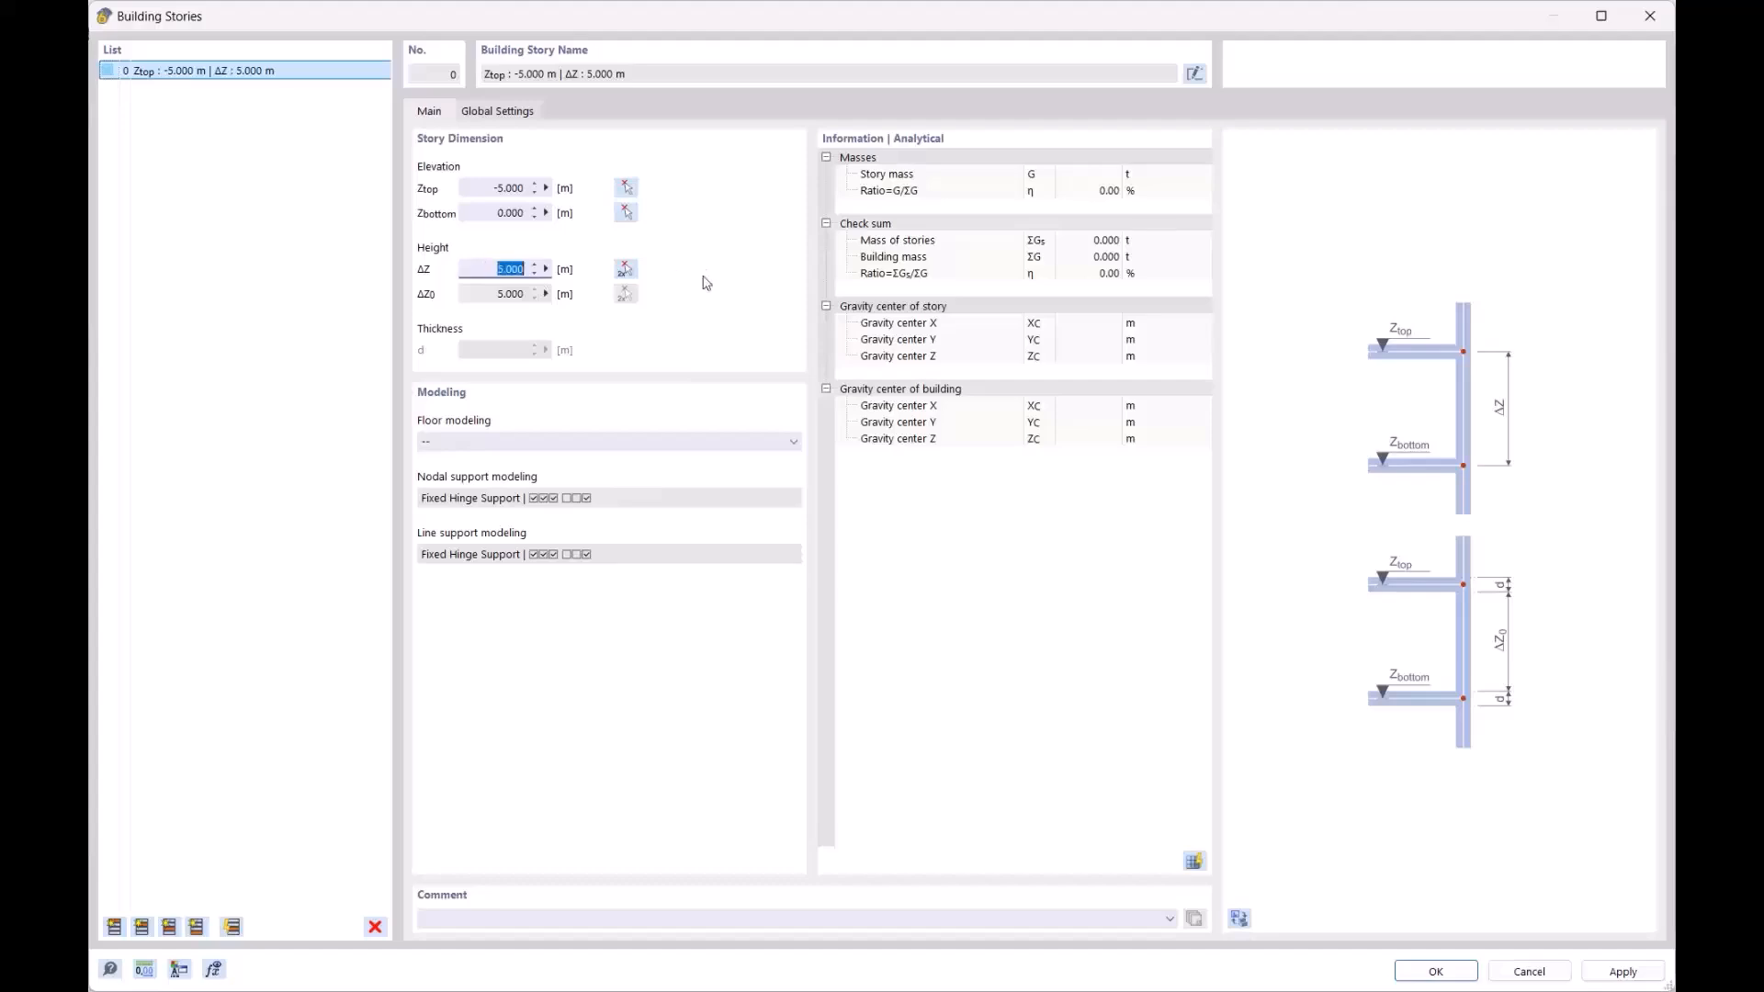
pyautogui.write('3')
pyautogui.click(470, 180)
pyautogui.click(114, 927)
pyautogui.click(114, 927)
pyautogui.click(114, 927)
pyautogui.click(114, 927)
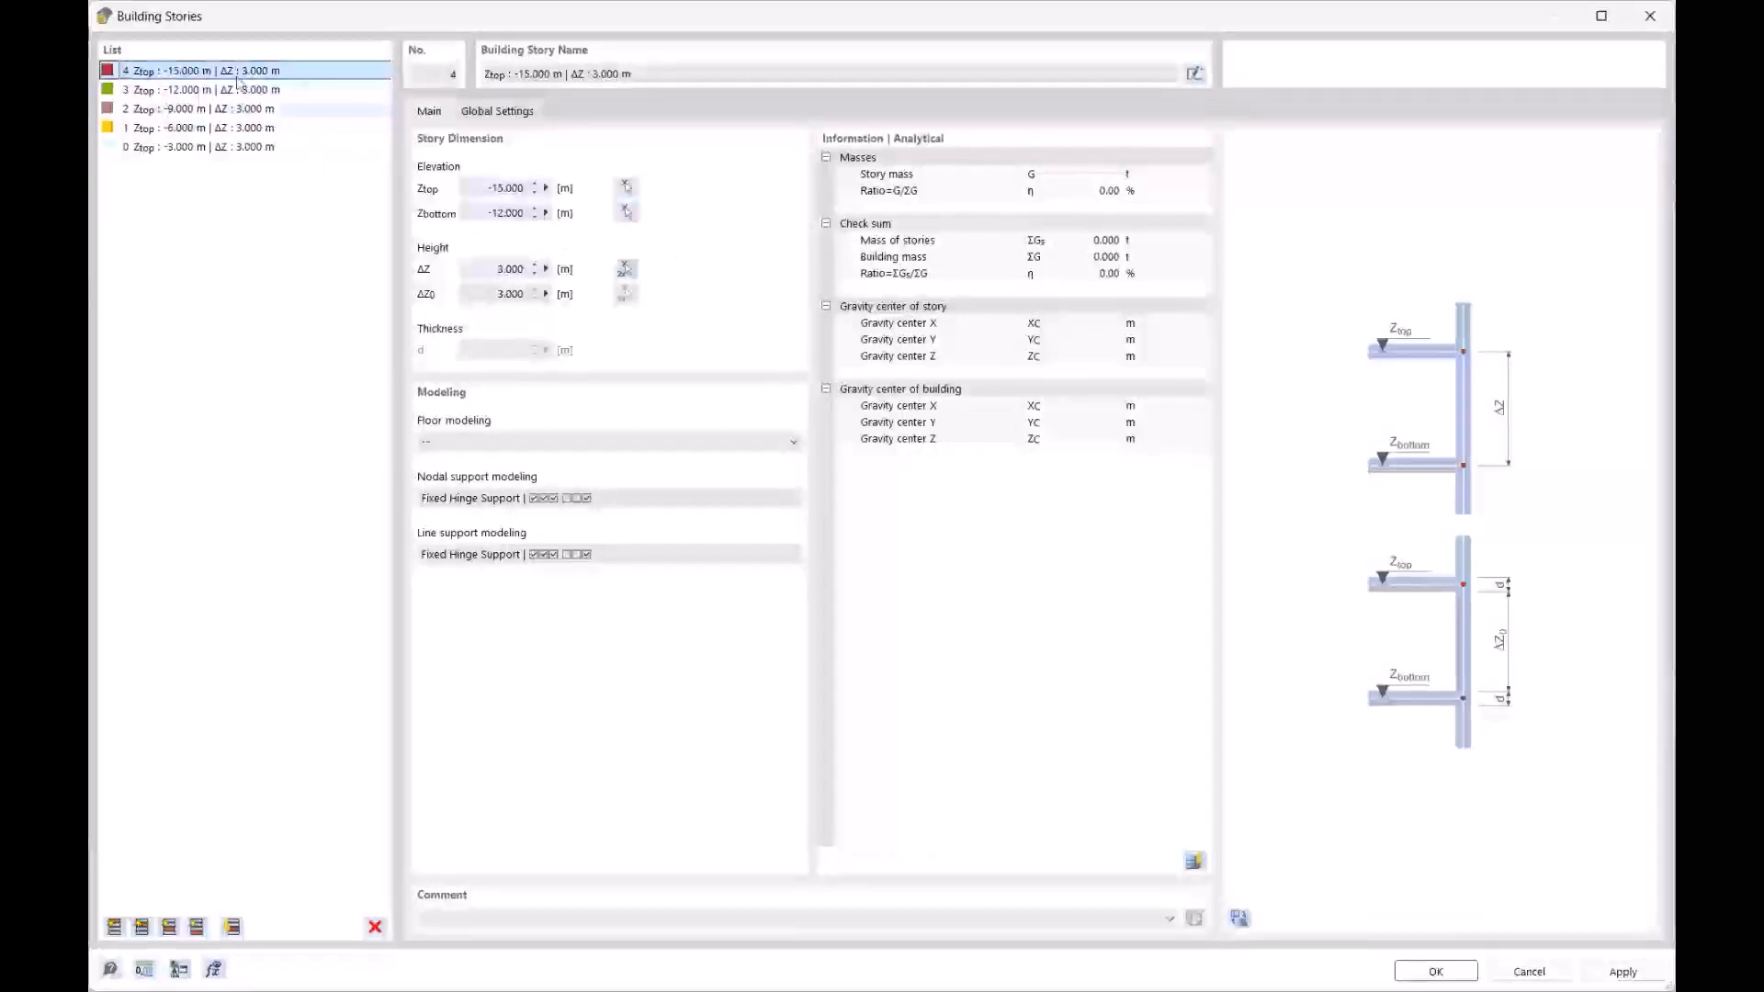
# Preview the five stories in a tilted 3D view and apply them
pyautogui.click(1239, 918)
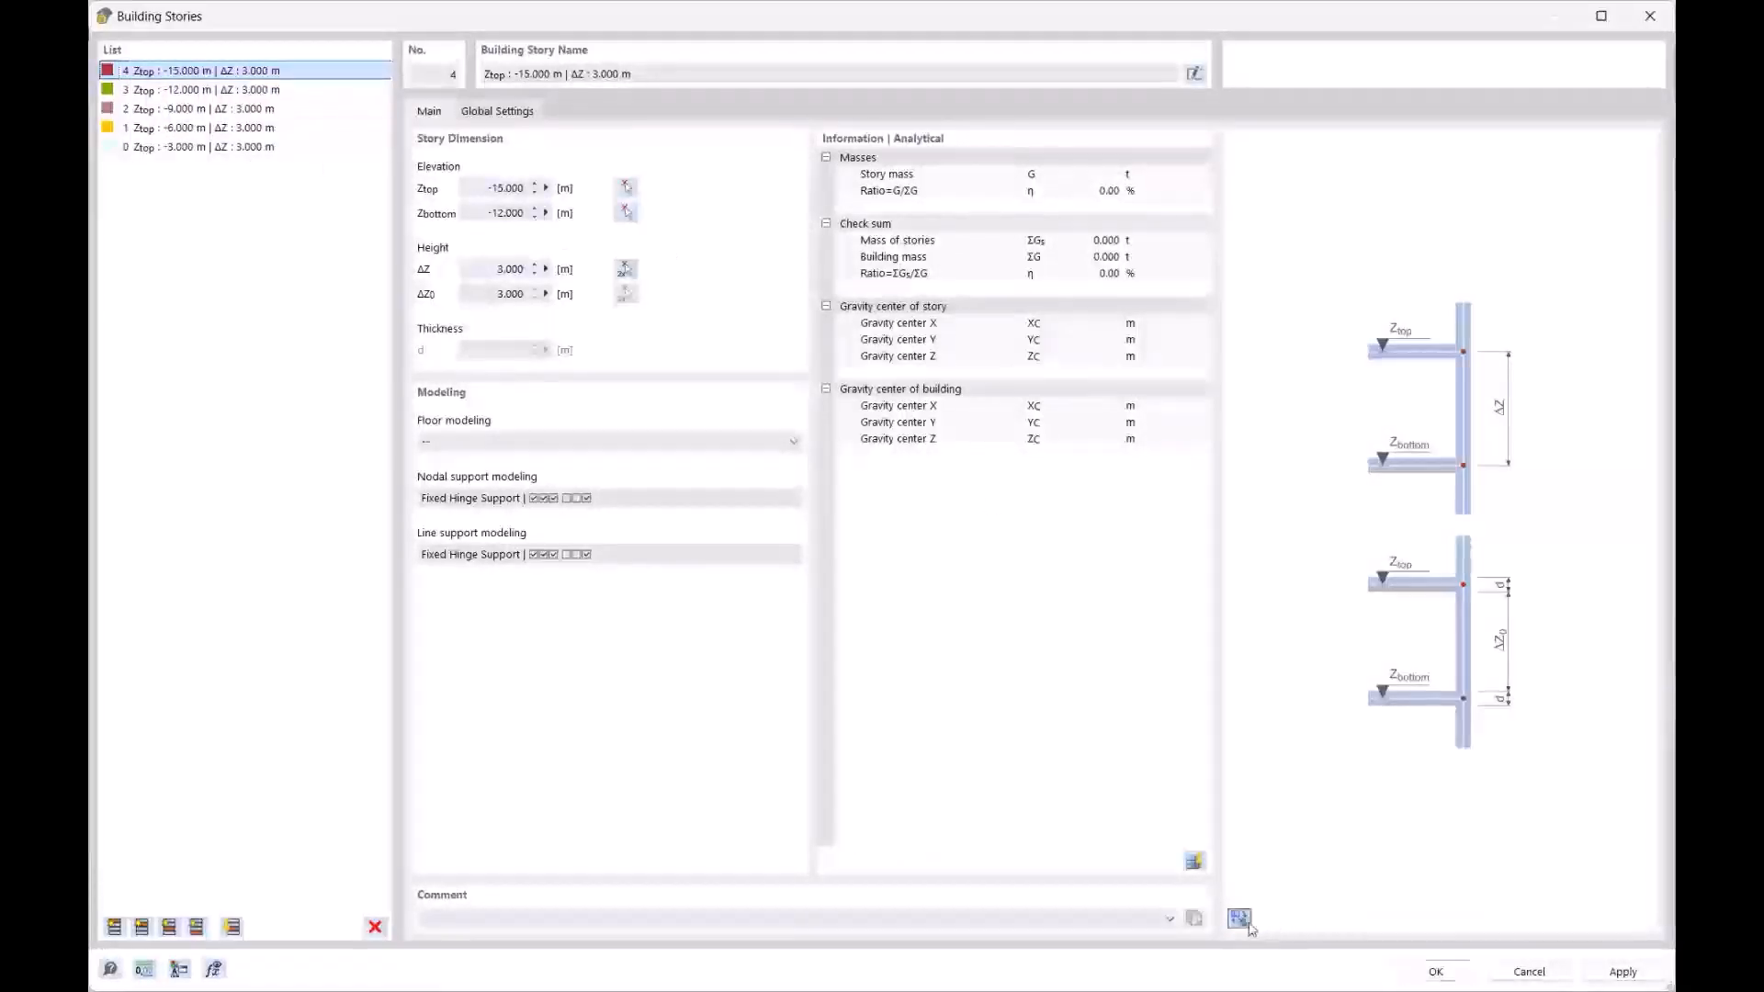
pyautogui.keyDown('ctrl'); pyautogui.moveTo(1436, 572); pyautogui.dragTo(1346, 380, button='middle'); pyautogui.keyUp('ctrl')
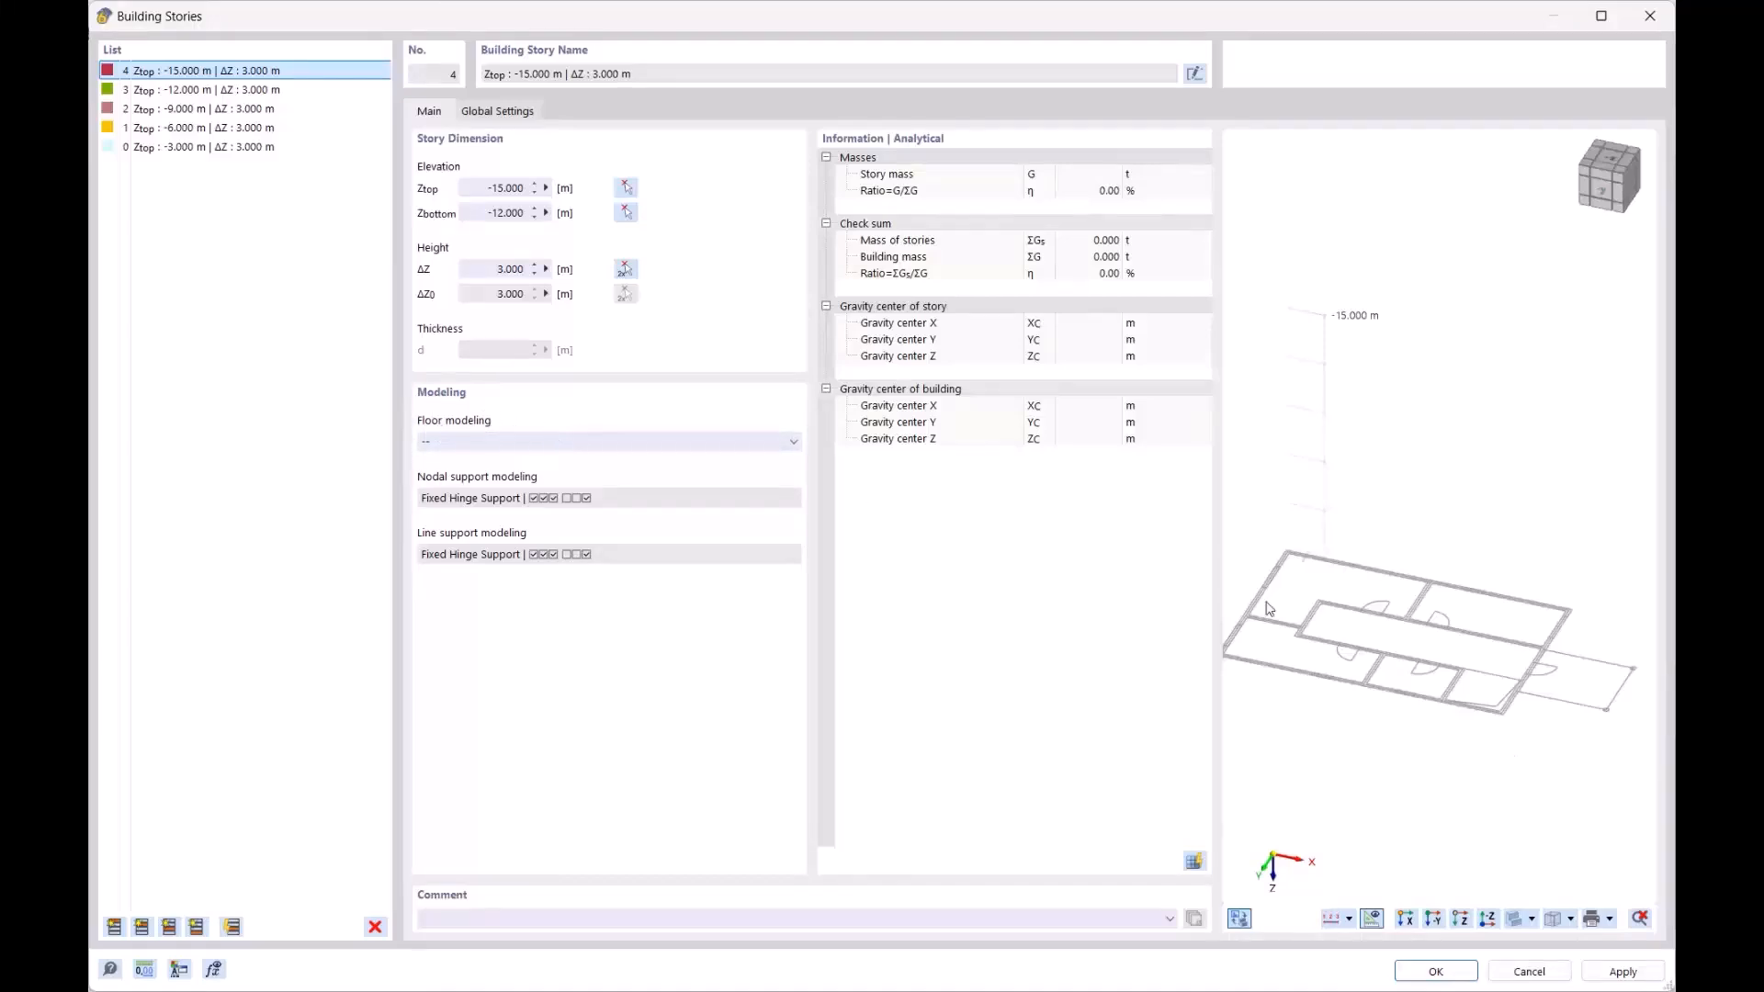
pyautogui.click(1436, 972)
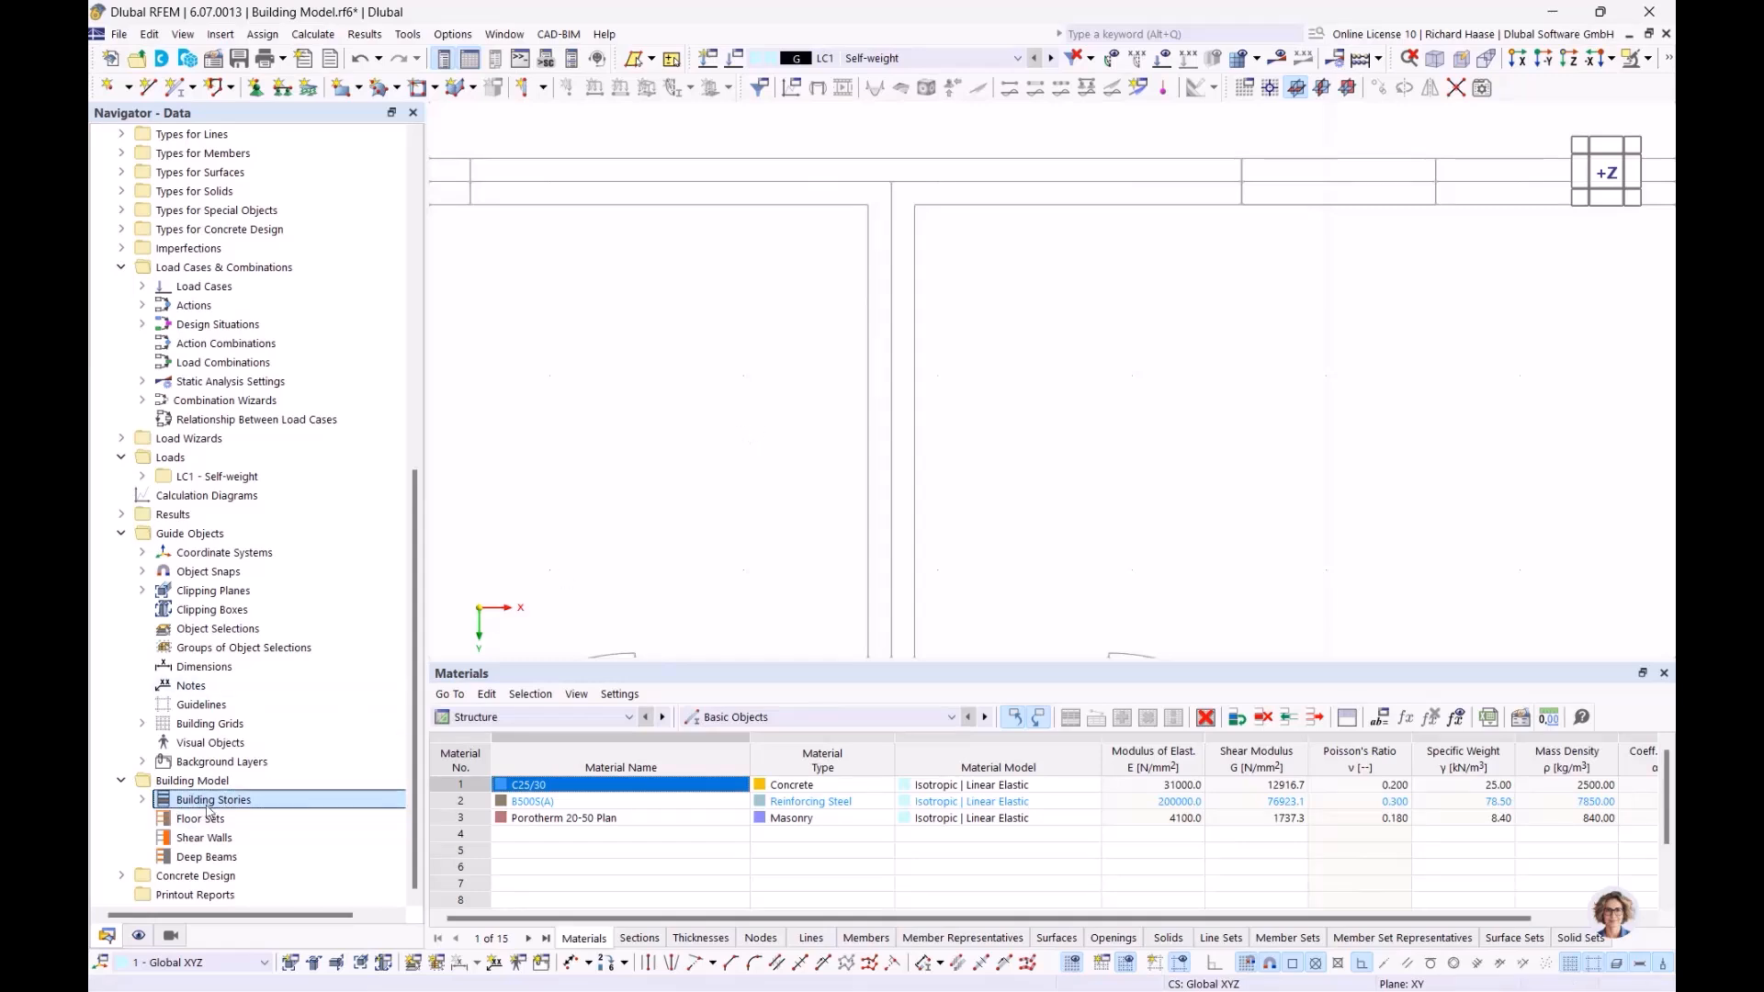
# Zoom out to the full plan and start a new wall with 240 mm Porotherm 20-50 Plan thickness
pyautogui.scroll(-6, 828, 231)
pyautogui.scroll(-3, 884, 233)
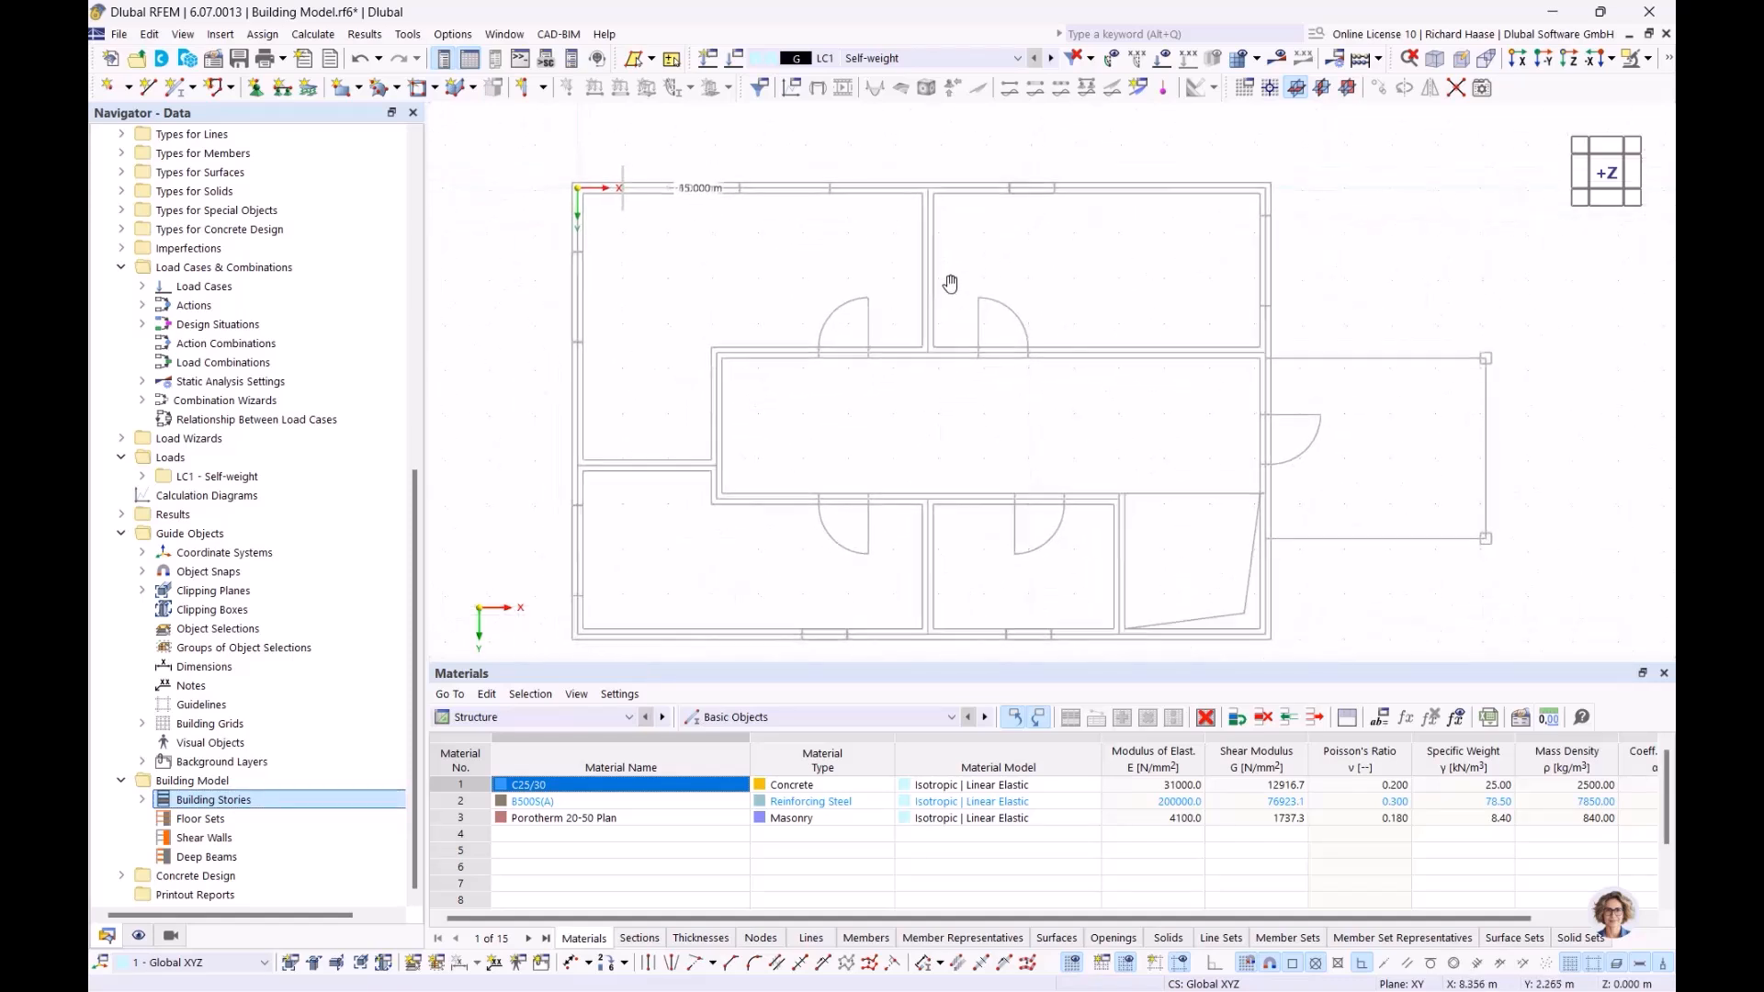
pyautogui.click(538, 88)
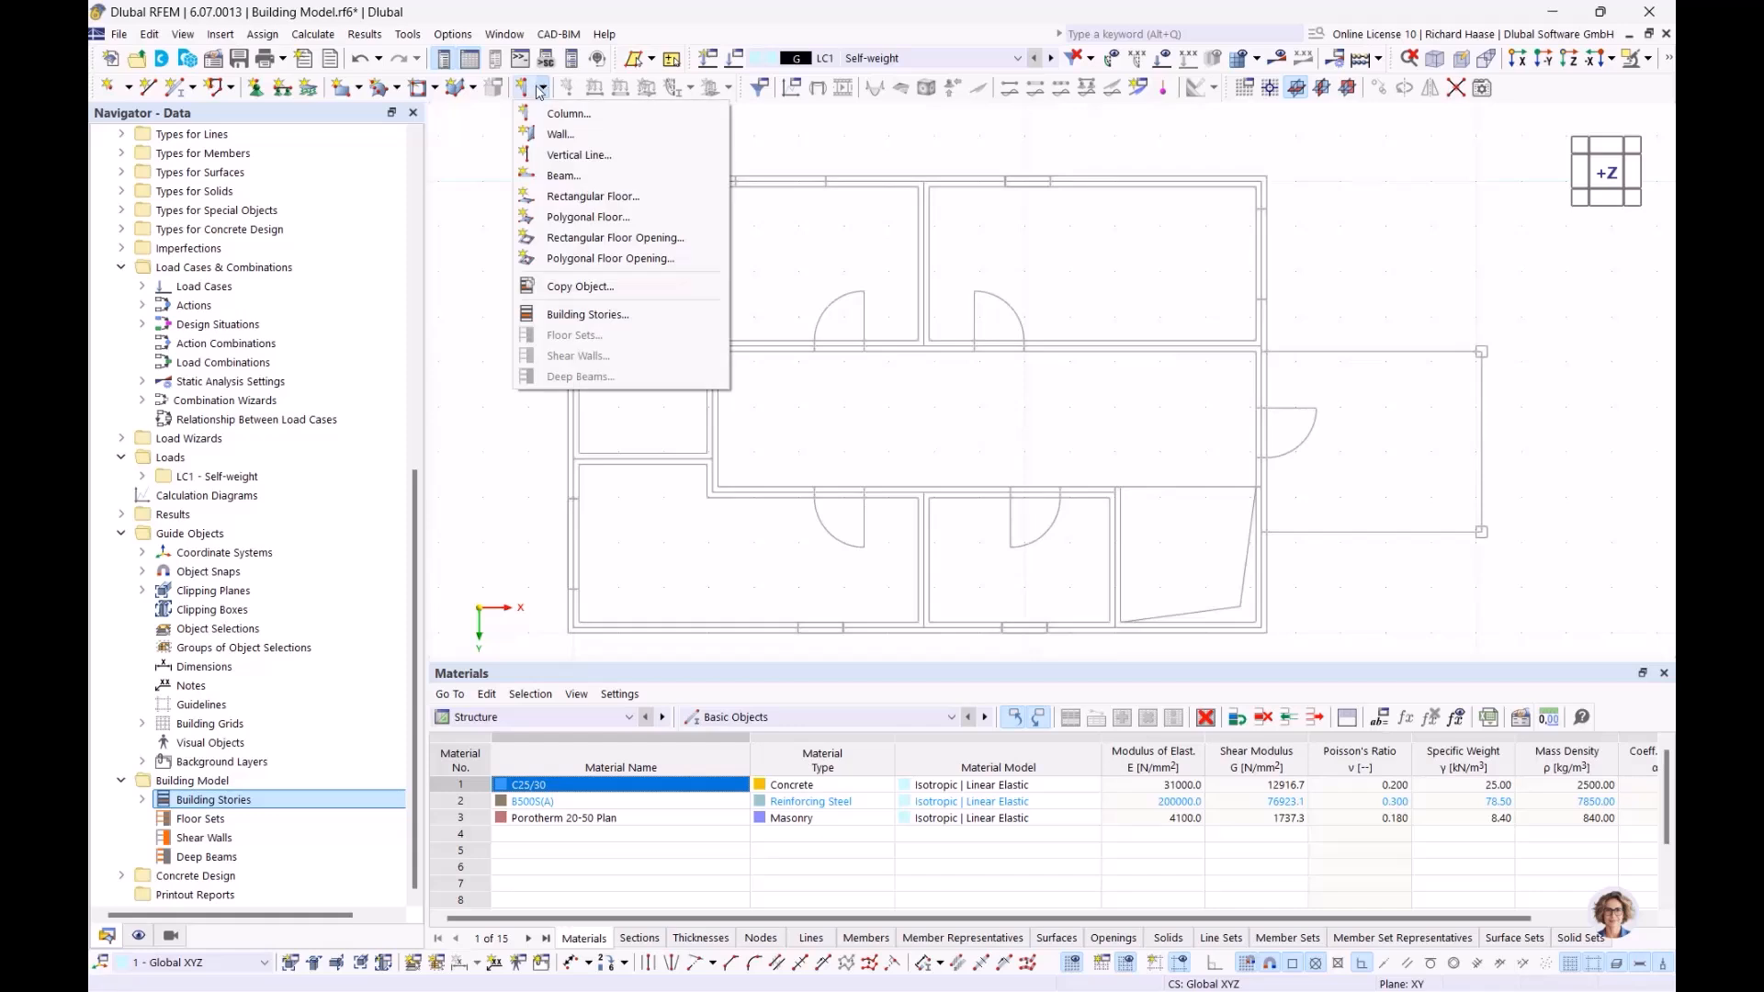
pyautogui.click(560, 135)
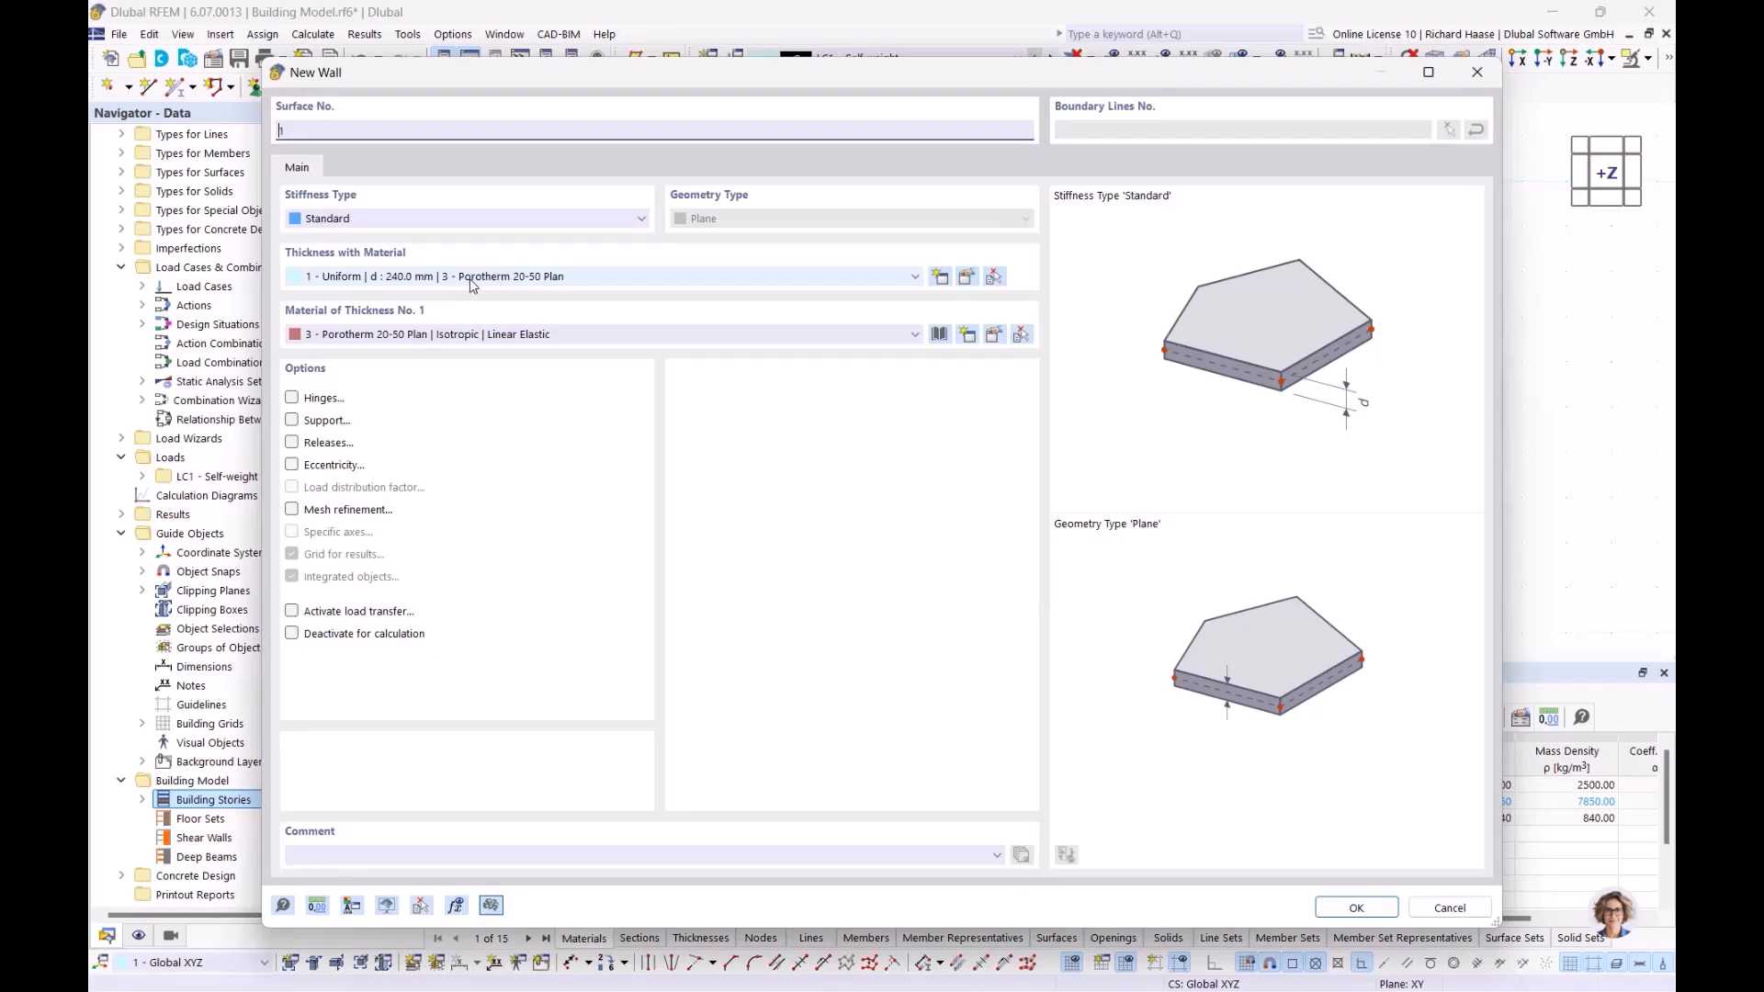
# Accept the wall properties and assign the new walls to all stories 0–4
pyautogui.click(1357, 908)
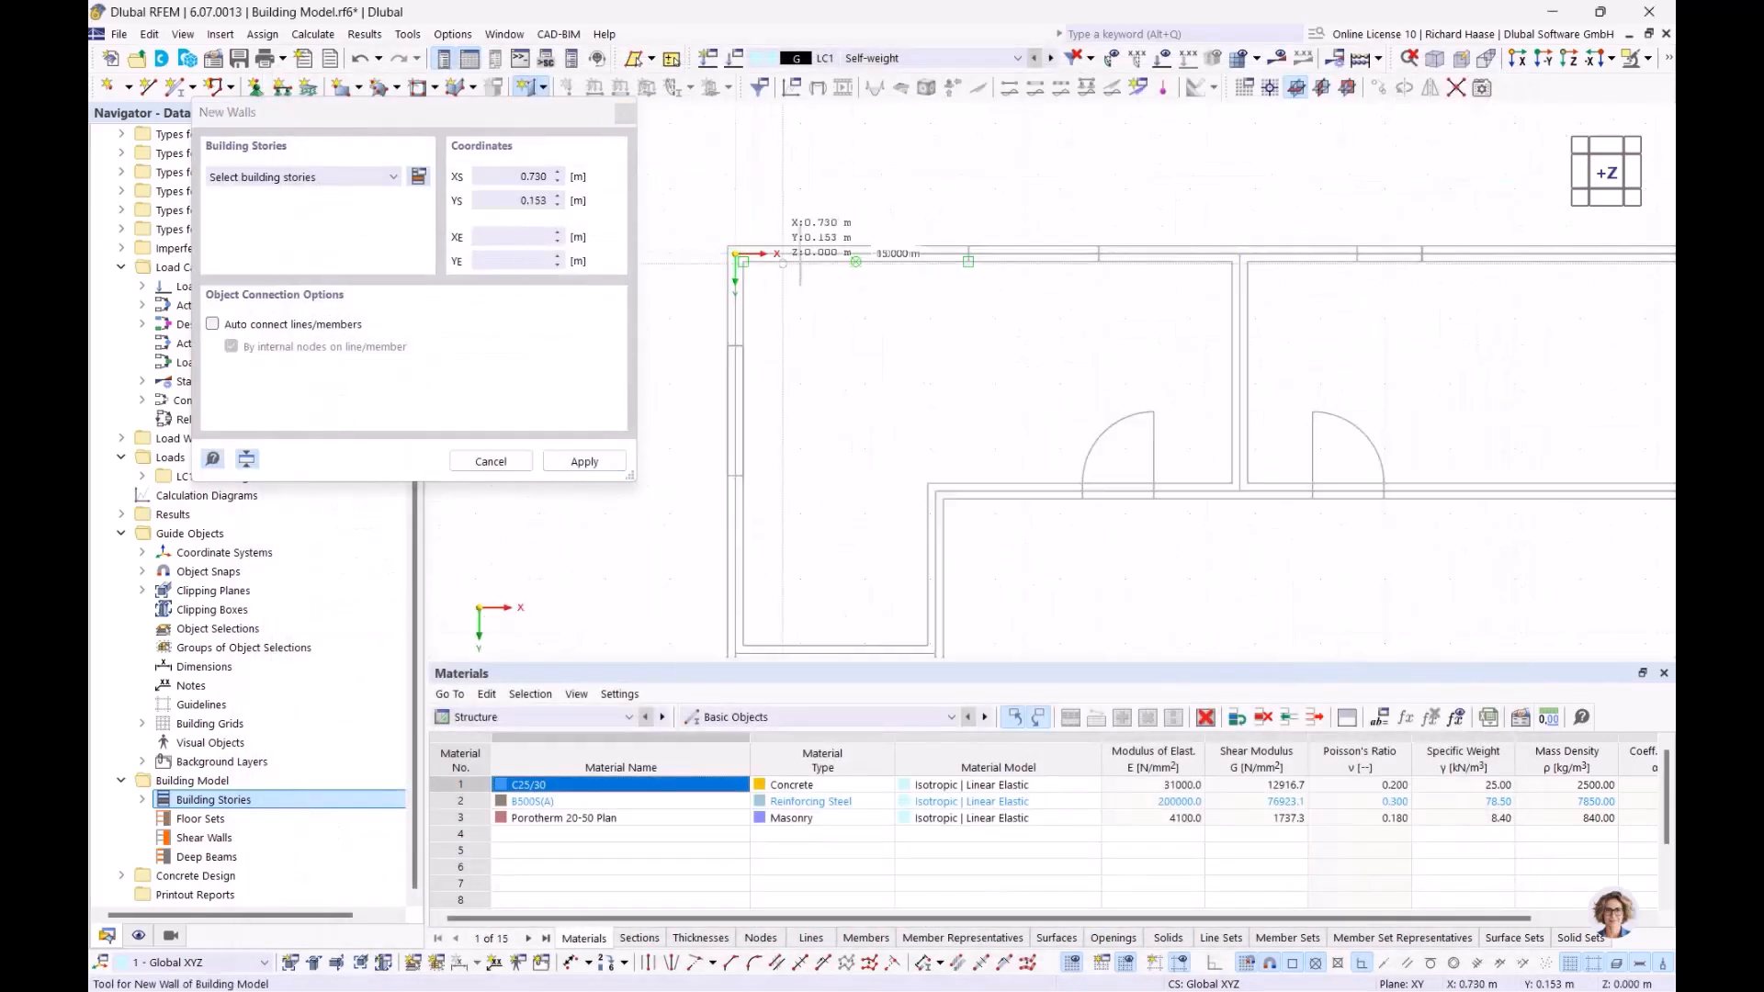
pyautogui.scroll(-2, 808, 617)
pyautogui.moveTo(807, 616); pyautogui.dragTo(844, 278, button='middle')
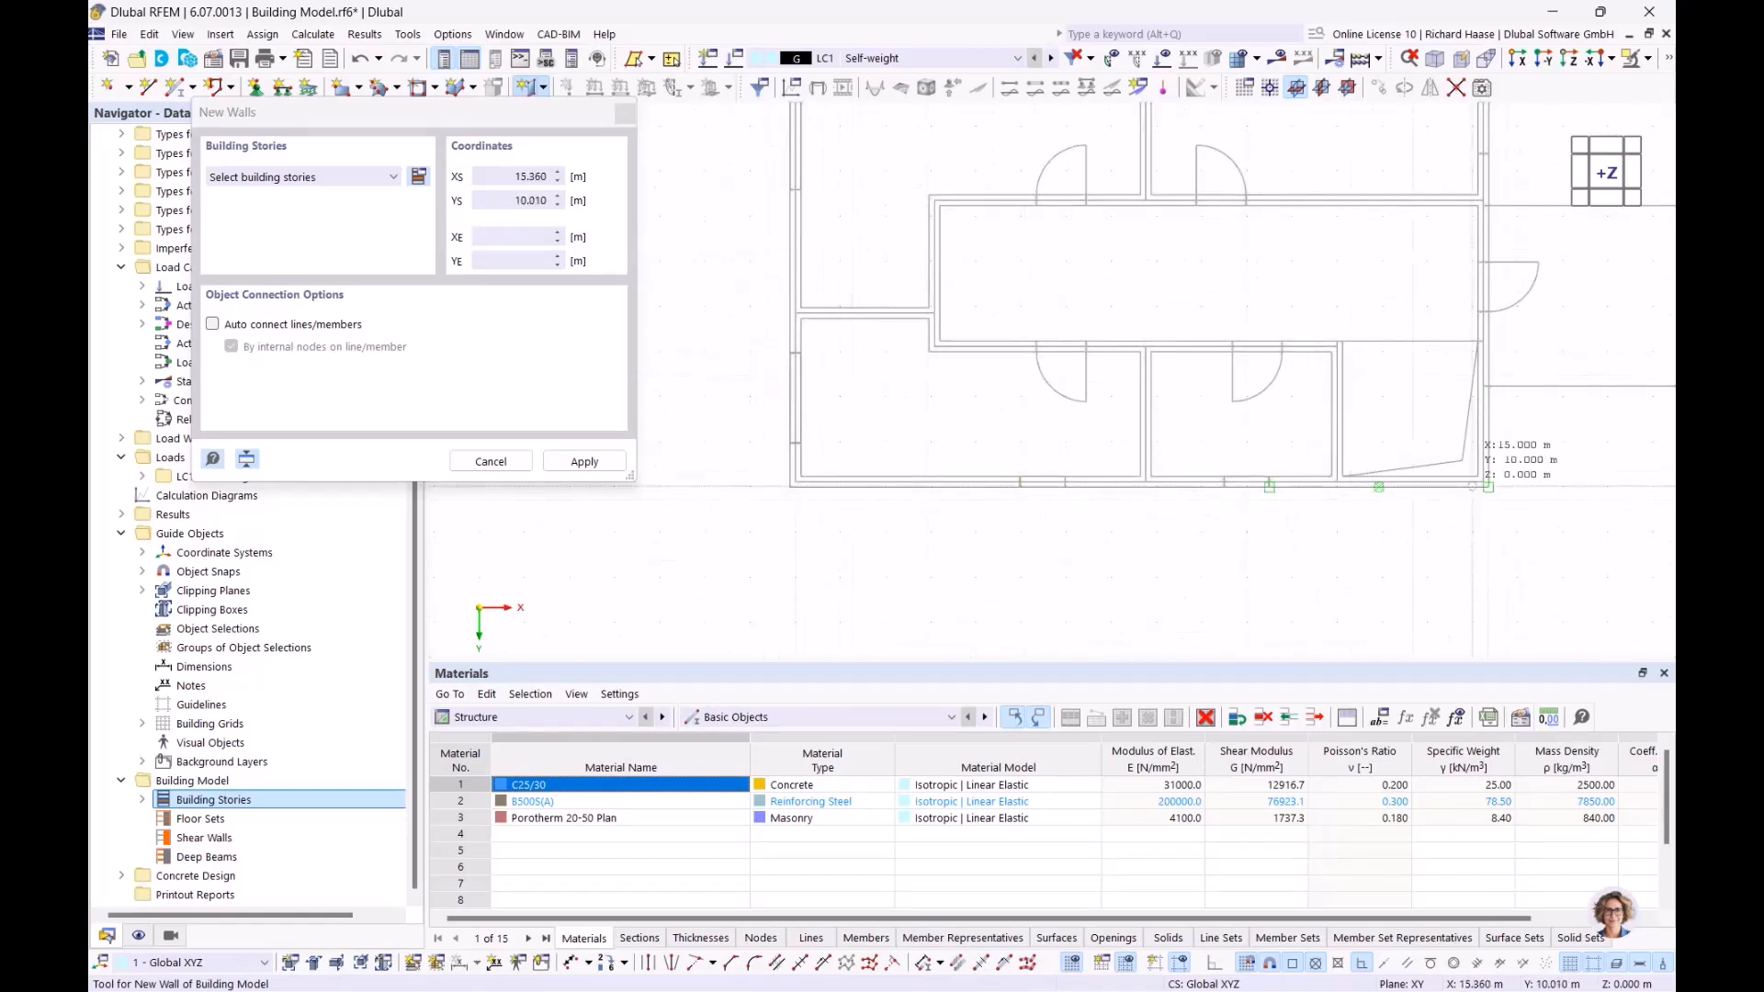
pyautogui.scroll(2, 1479, 477)
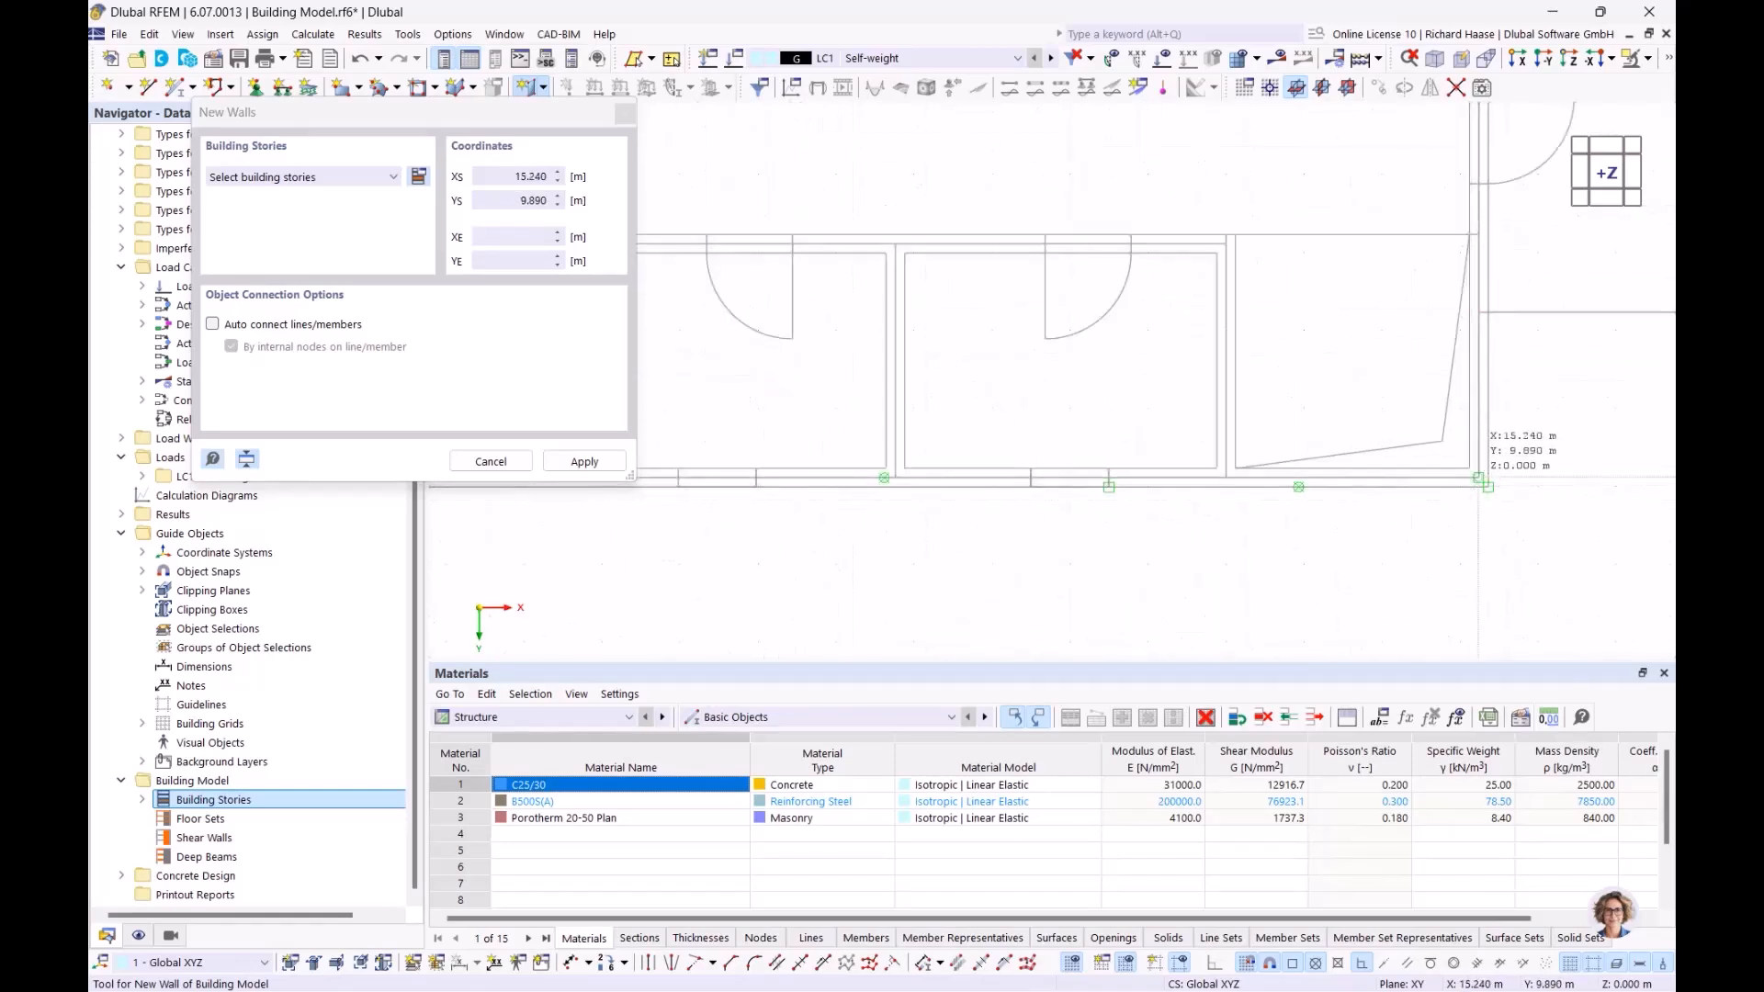
pyautogui.click(1481, 479)
pyautogui.click(1063, 594)
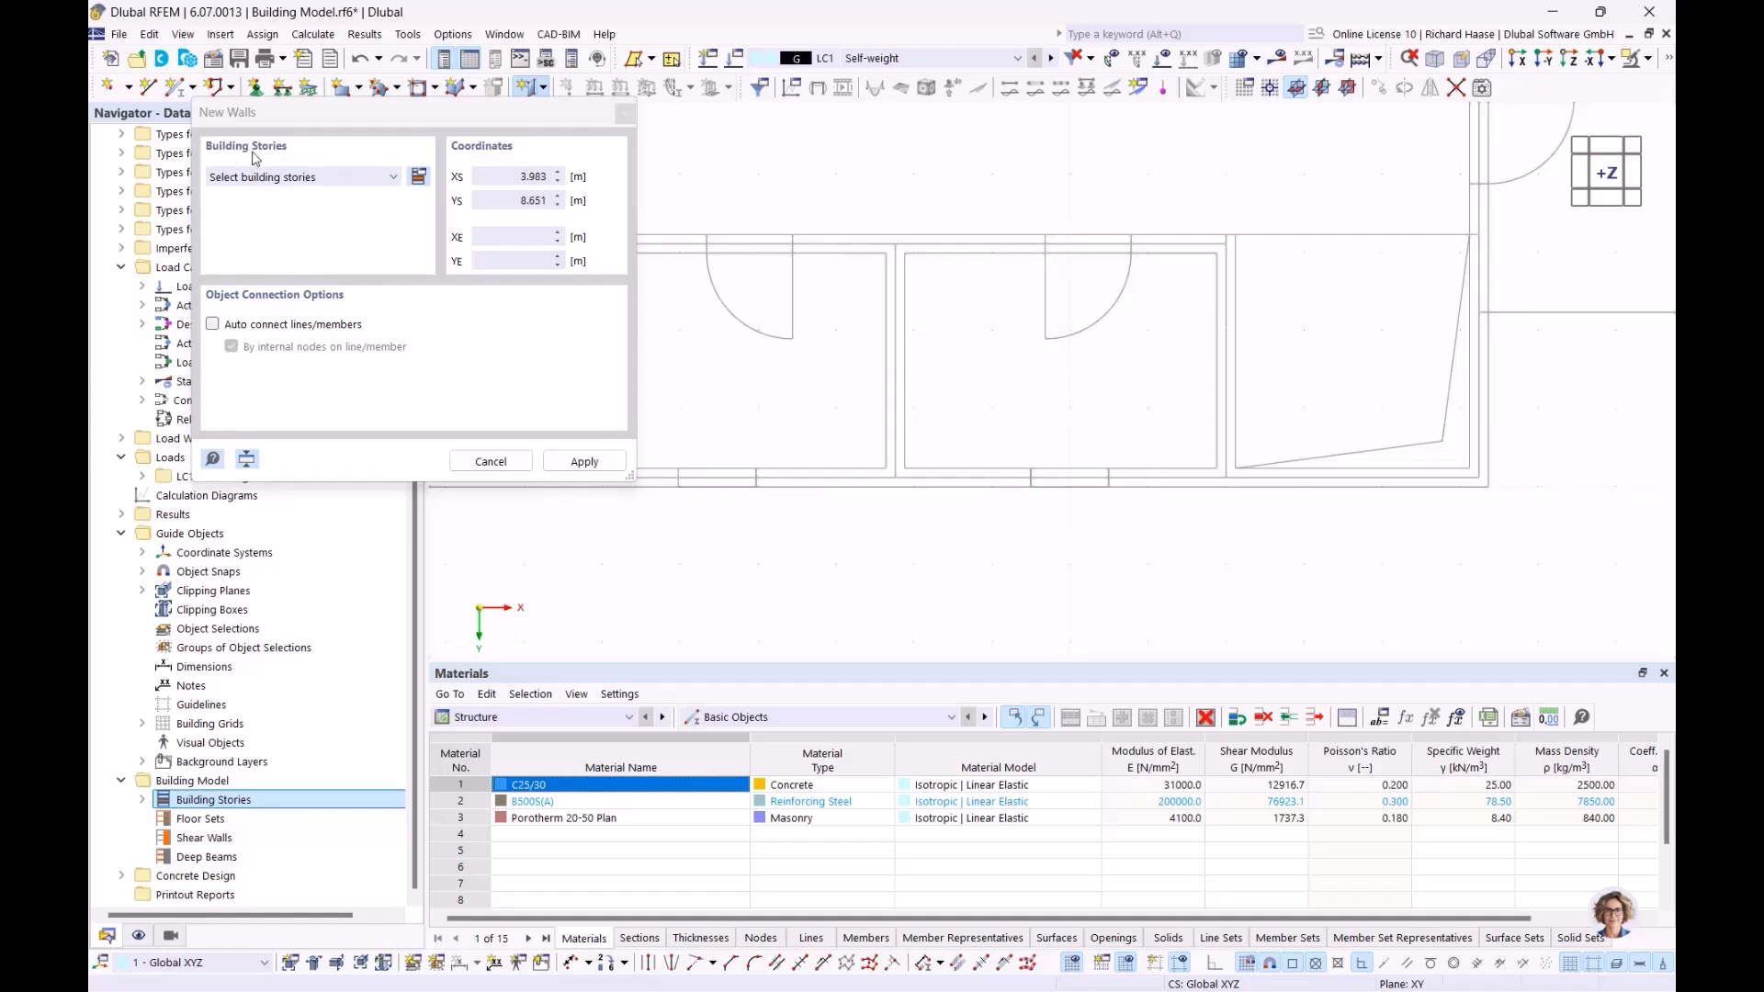
pyautogui.click(326, 180)
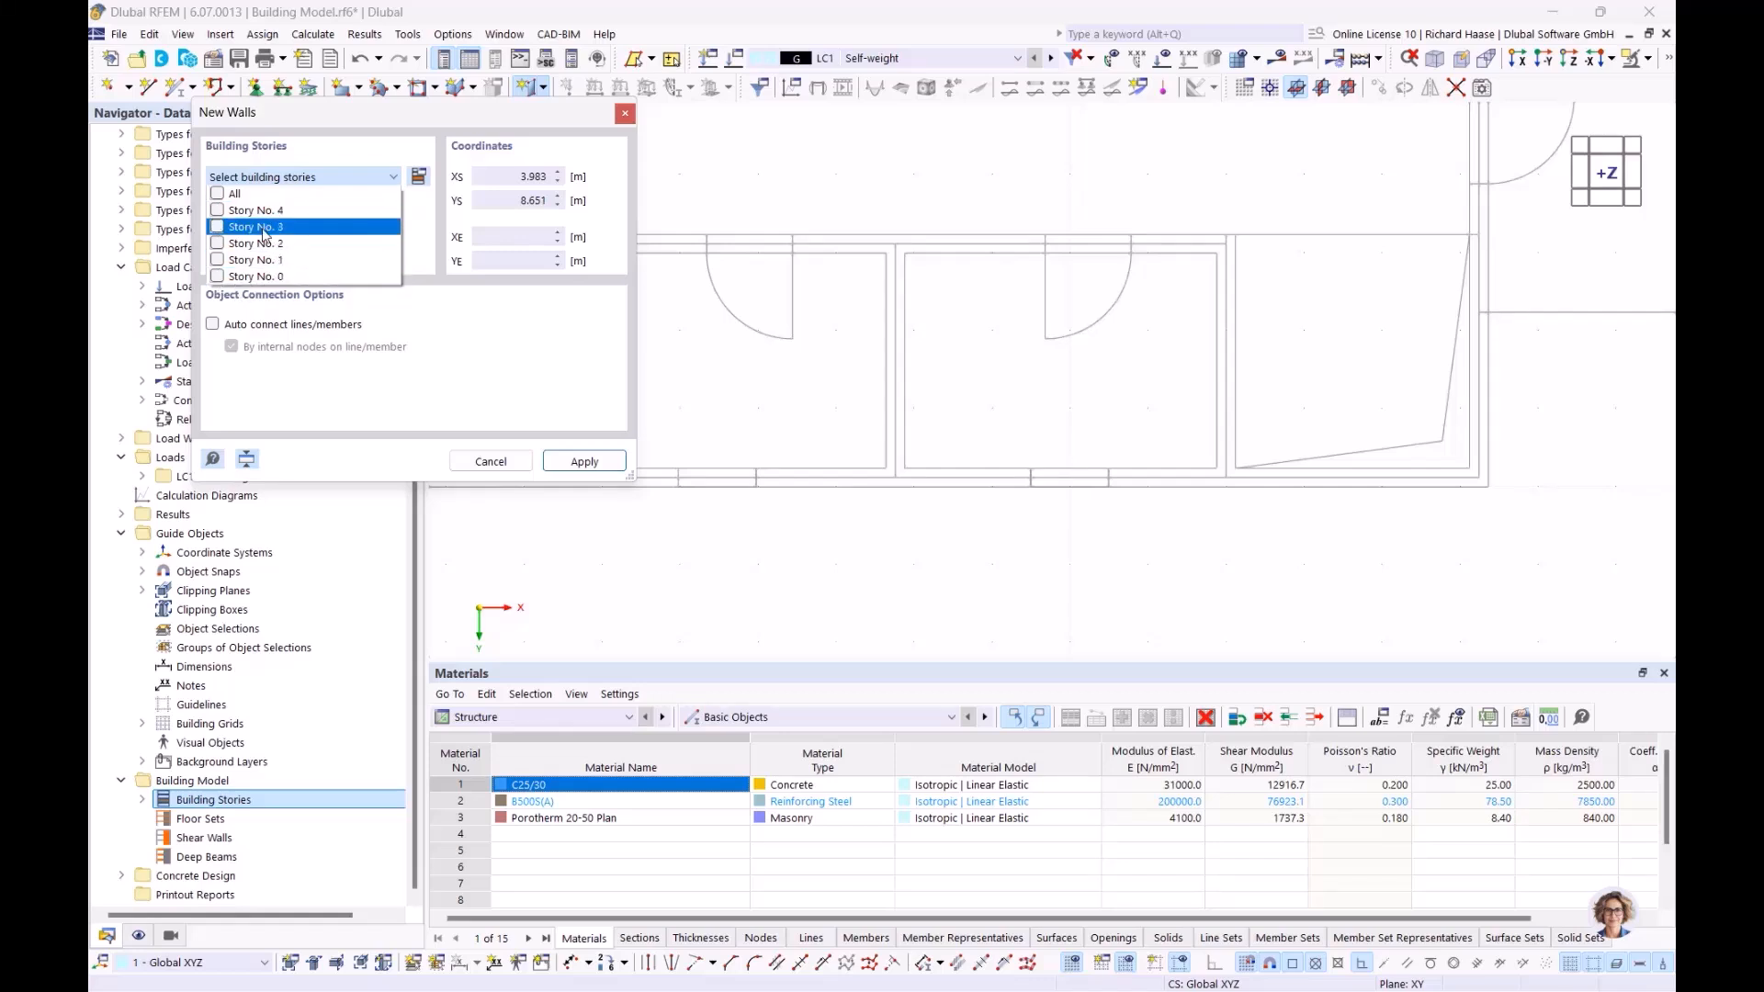
pyautogui.click(218, 195)
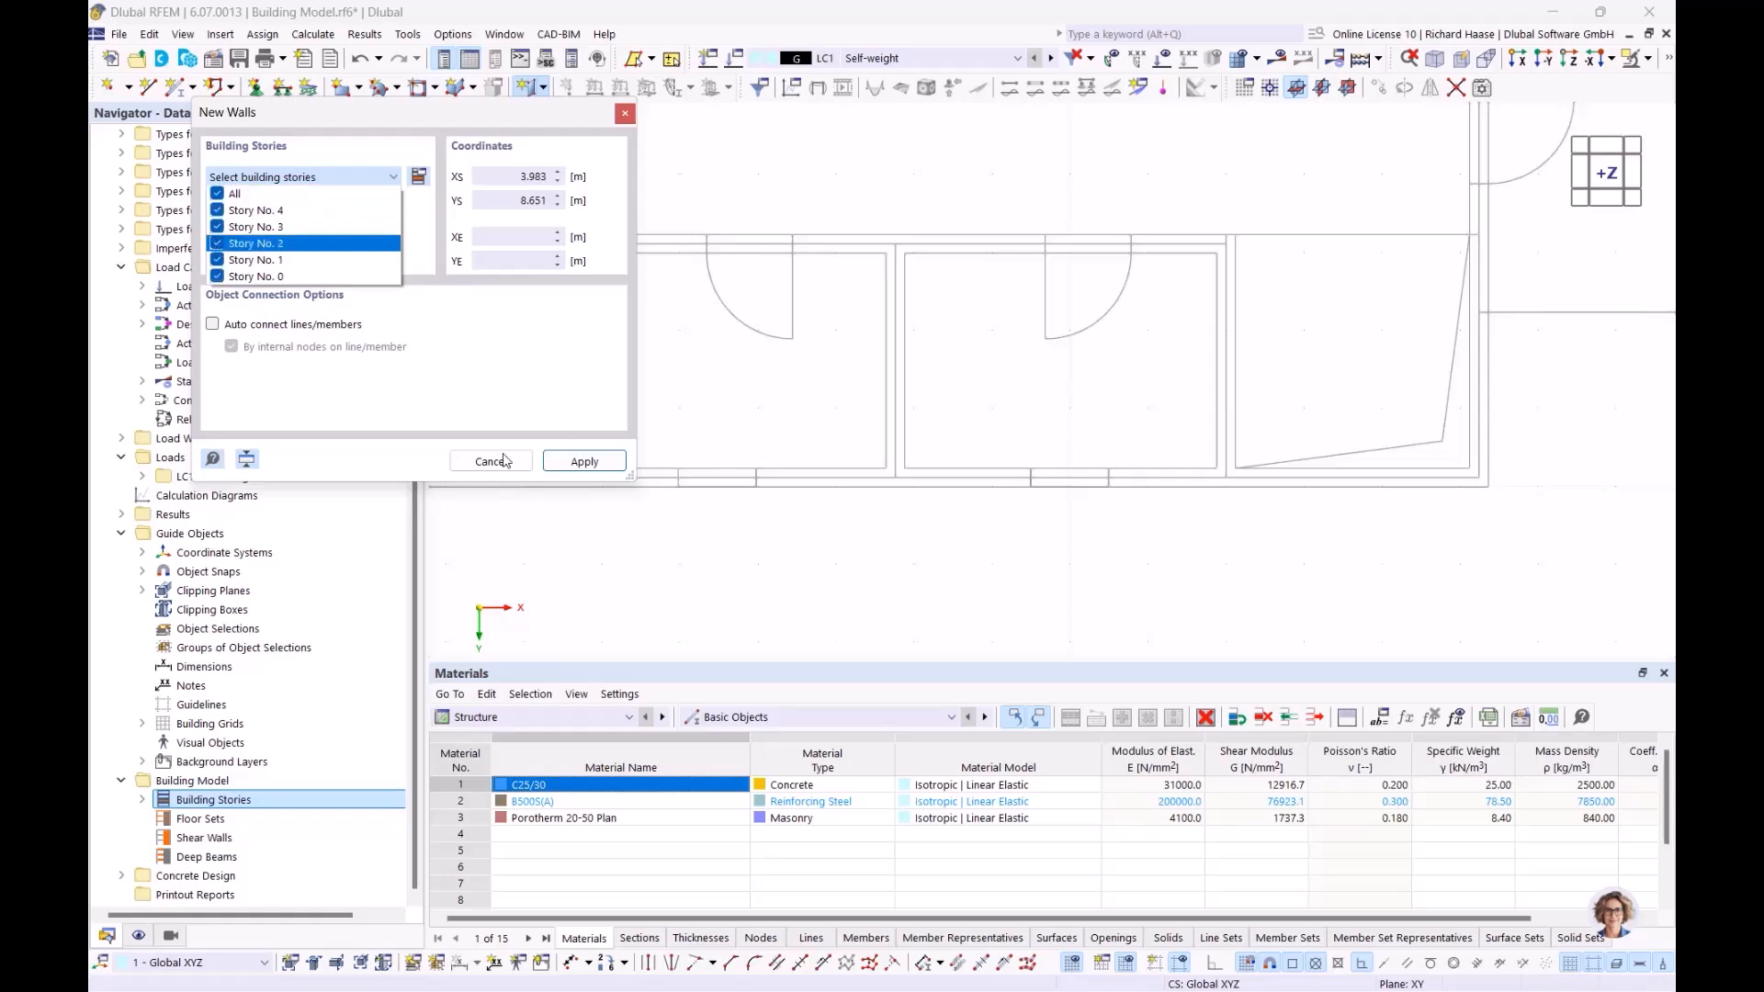
pyautogui.click(588, 464)
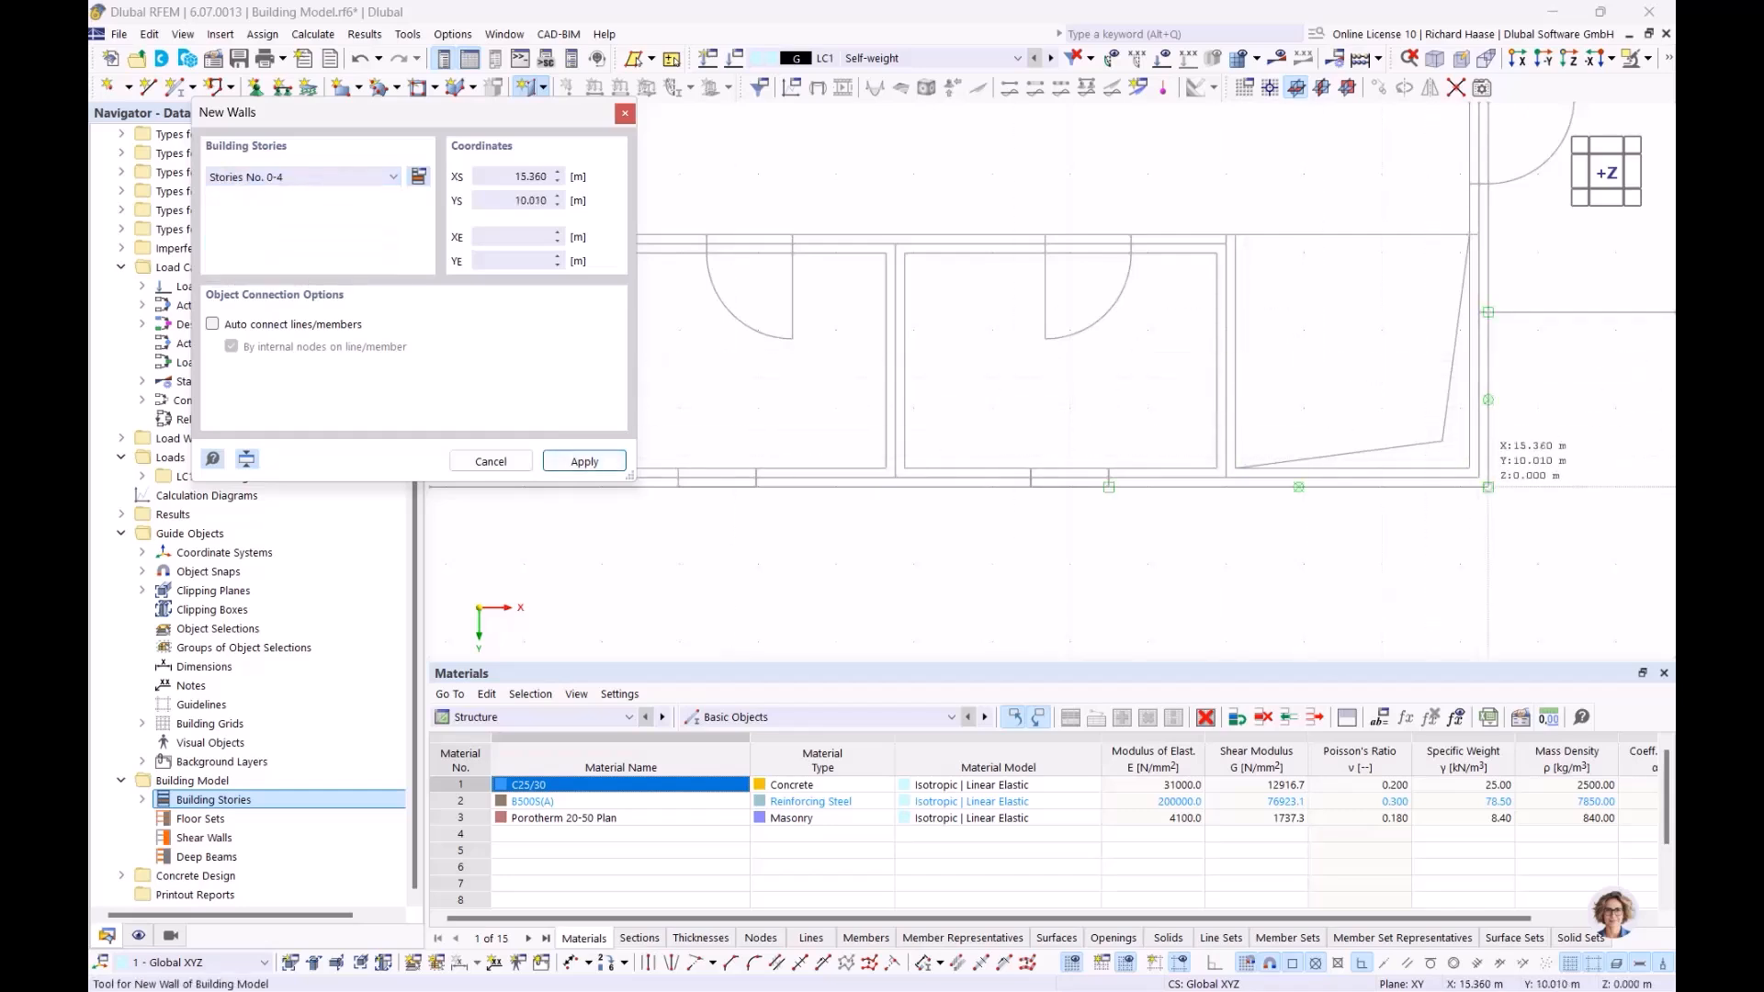
# Trace walls through the four plan corners, closing the 15.24 × 9.89 m outline
pyautogui.click(1479, 478)
pyautogui.scroll(-3, 891, 408)
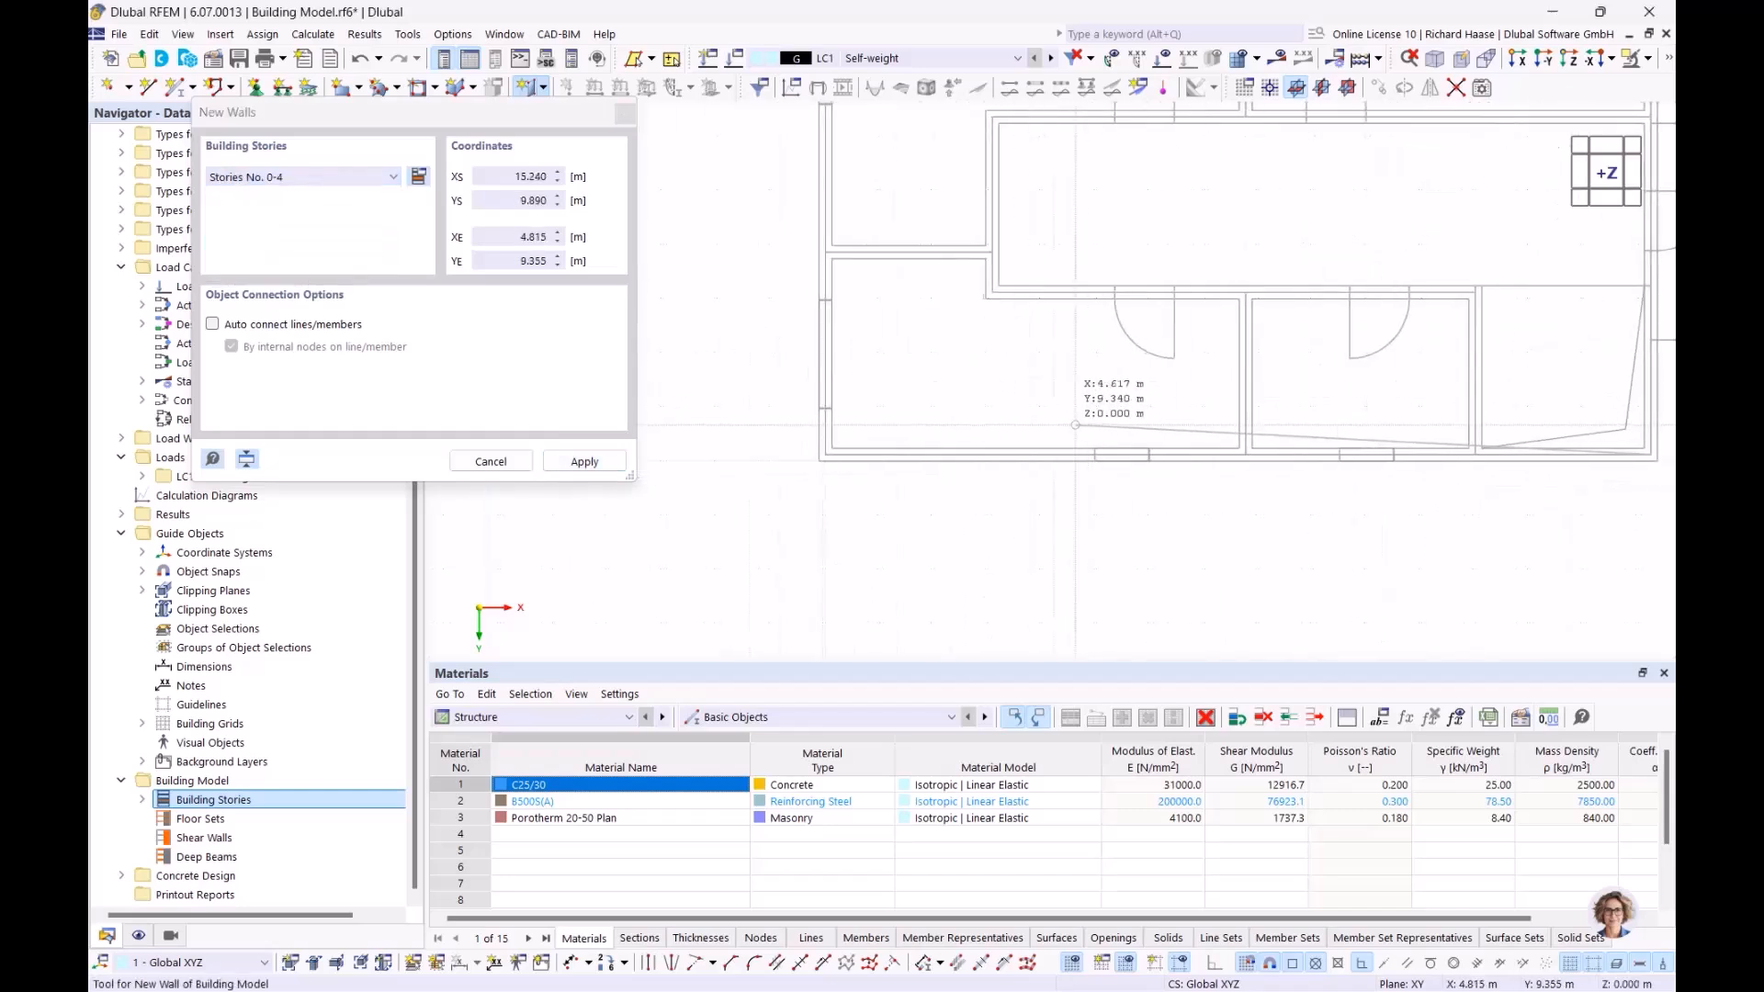
pyautogui.scroll(3, 809, 439)
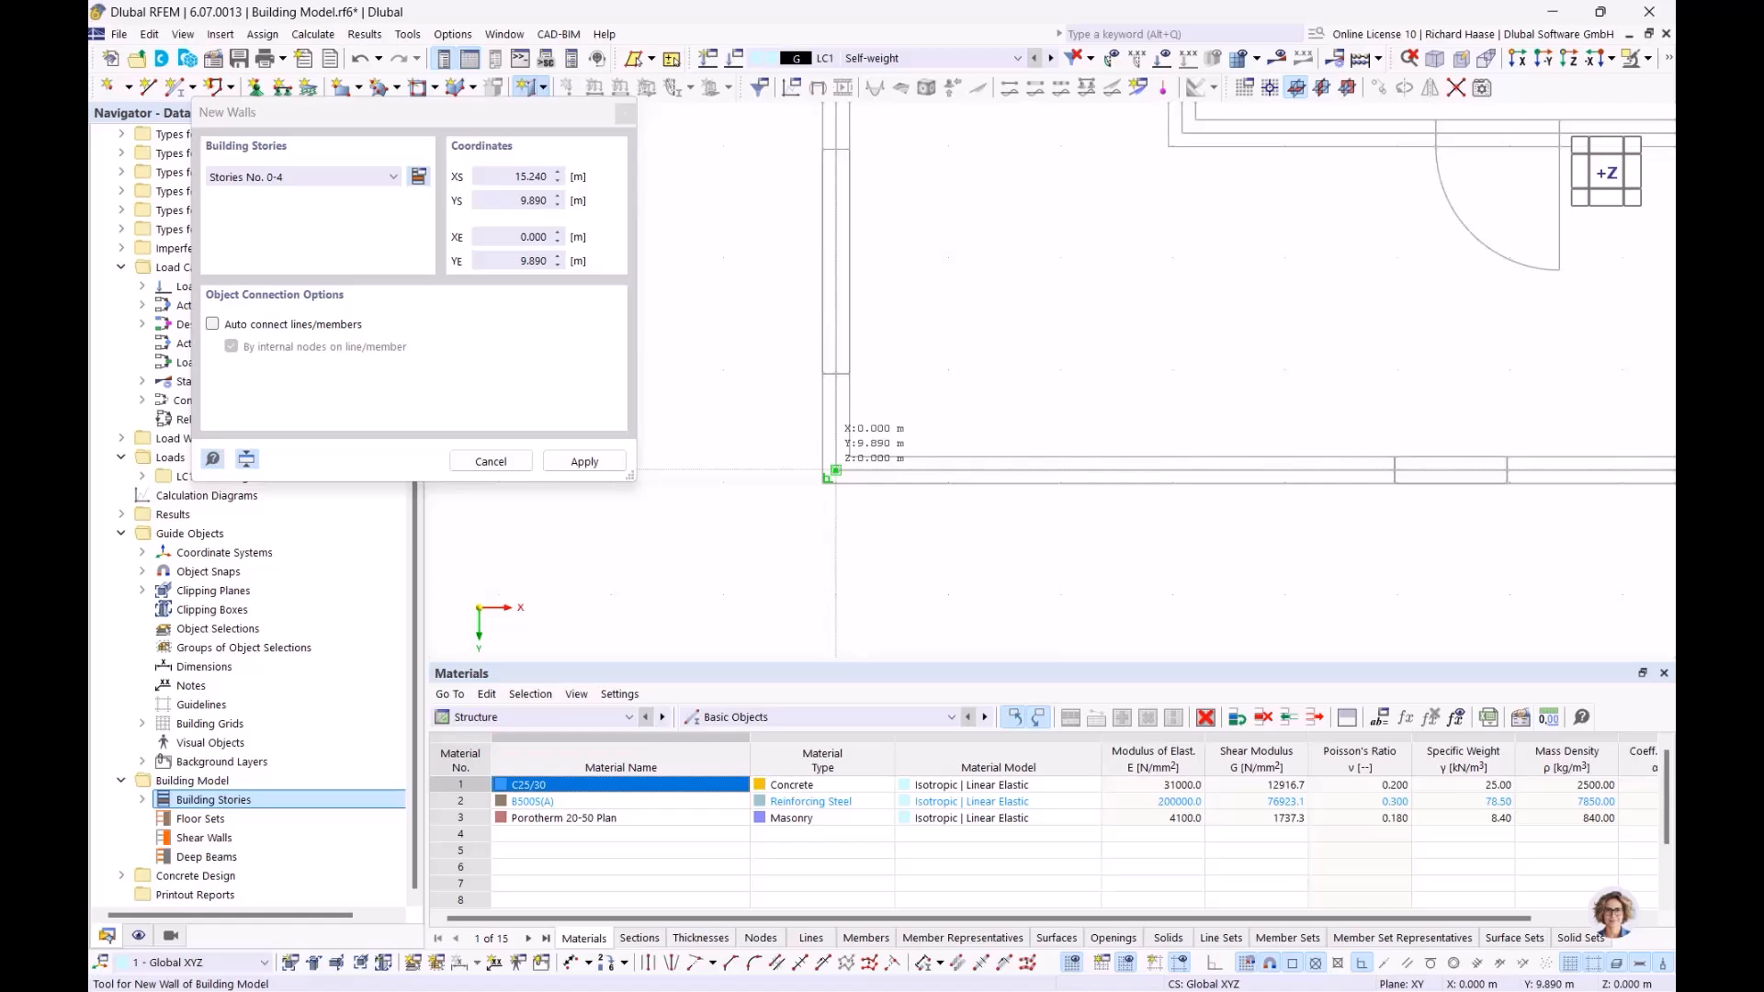
pyautogui.click(836, 470)
pyautogui.scroll(-4, 864, 324)
pyautogui.moveTo(910, 195); pyautogui.dragTo(836, 542, button='middle')
pyautogui.scroll(2, 783, 261)
pyautogui.scroll(2, 777, 248)
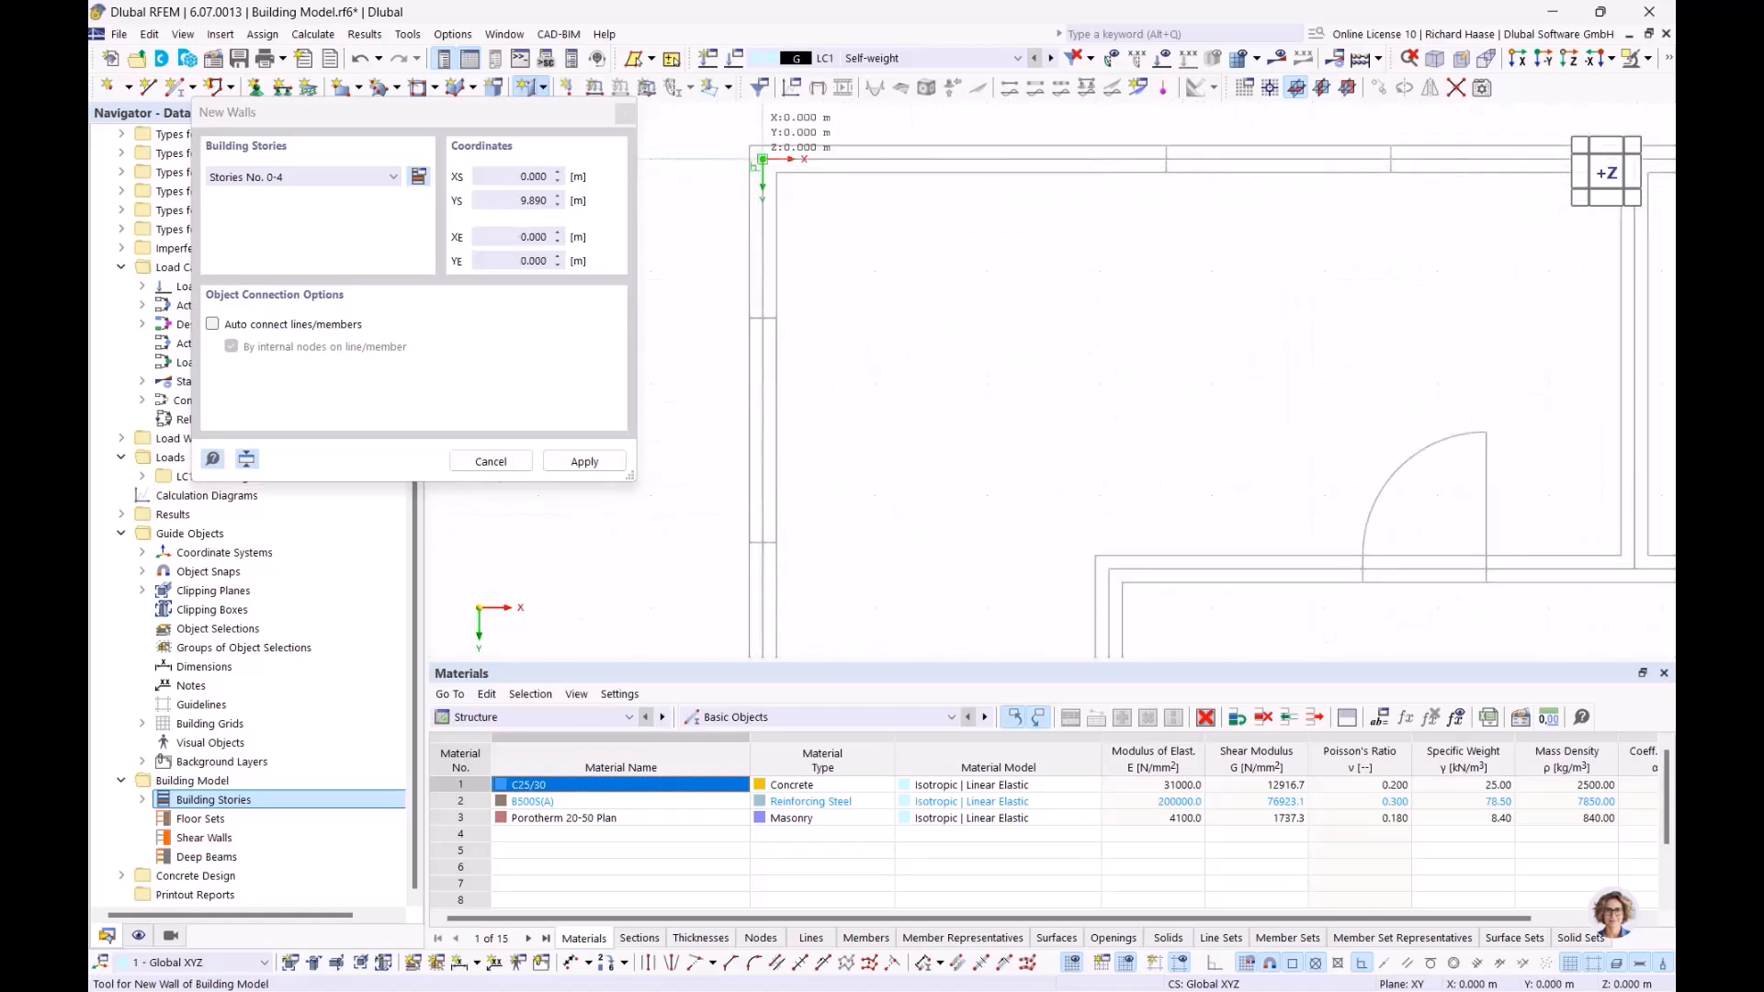
pyautogui.click(762, 159)
pyautogui.scroll(-4, 1378, 237)
pyautogui.moveTo(1347, 506); pyautogui.dragTo(441, 542, button='middle')
pyautogui.scroll(4, 763, 254)
pyautogui.click(838, 245)
pyautogui.scroll(-4, 872, 550)
pyautogui.moveTo(868, 553); pyautogui.dragTo(866, 163, button='middle')
pyautogui.scroll(3, 859, 436)
pyautogui.scroll(4, 865, 416)
pyautogui.scroll(2, 864, 416)
pyautogui.click(854, 430)
pyautogui.scroll(-5, 859, 430)
pyautogui.click(910, 351)
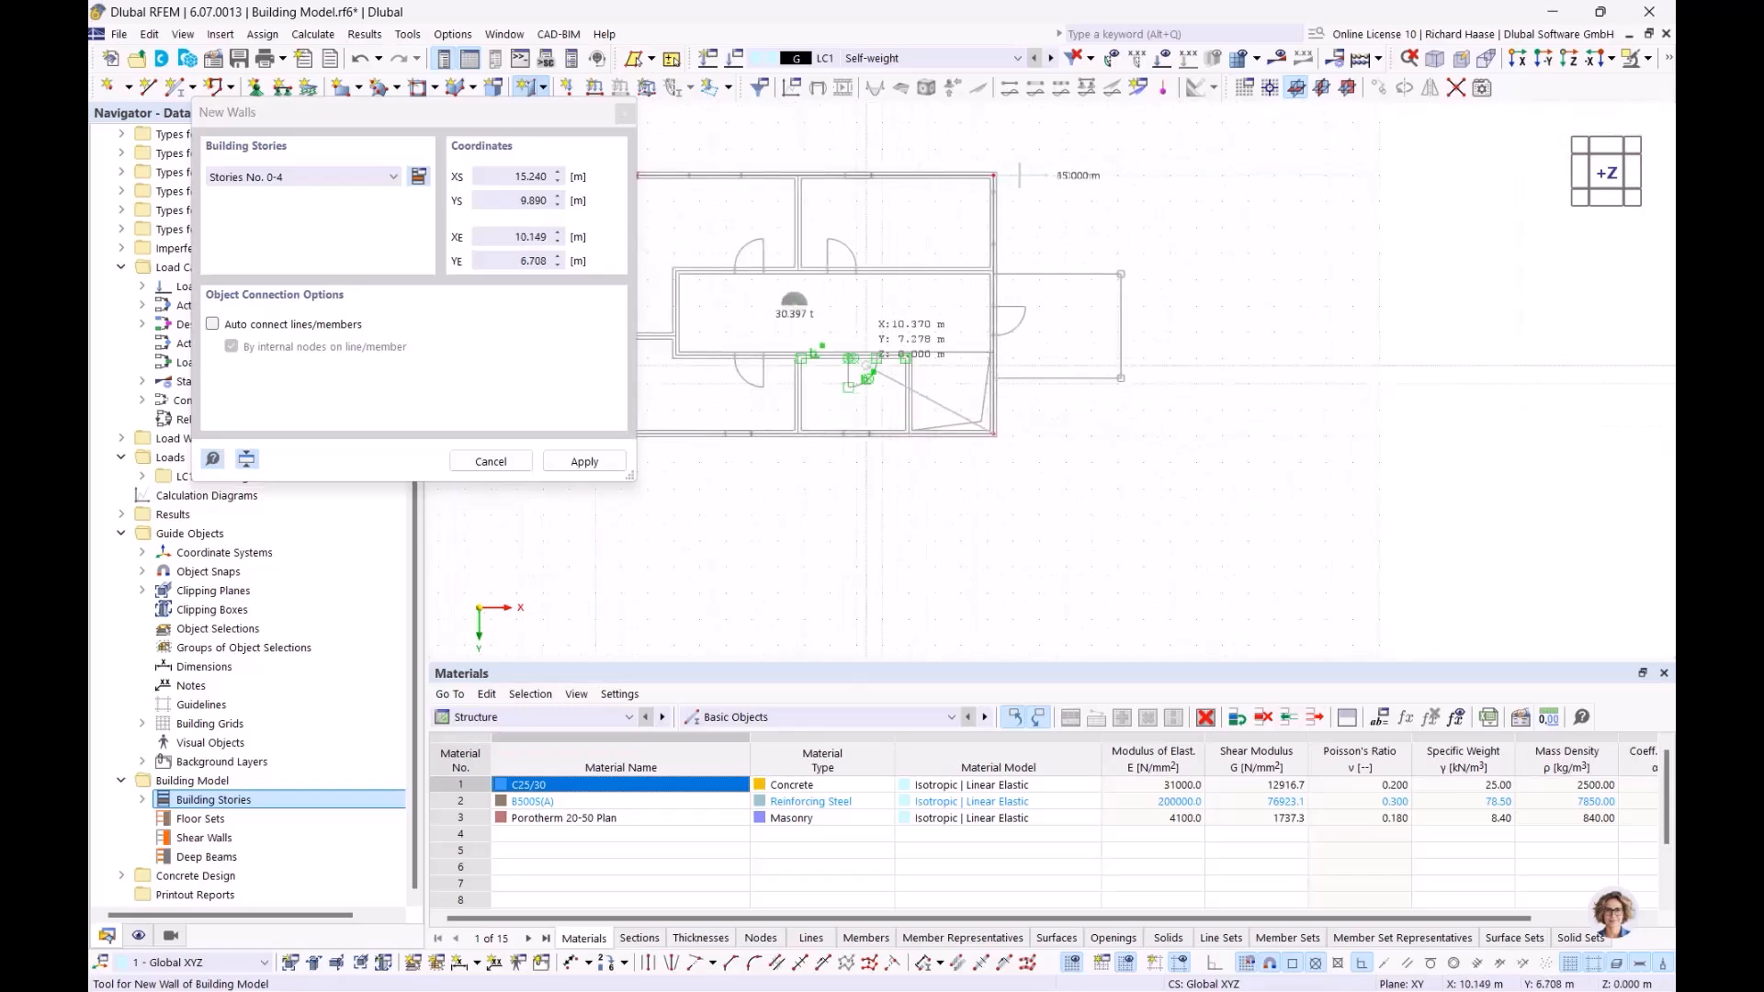
# End the wall tool, orbit to confirm walls span stories 0–4, and return to +Z top view
pyautogui.press('Escape')
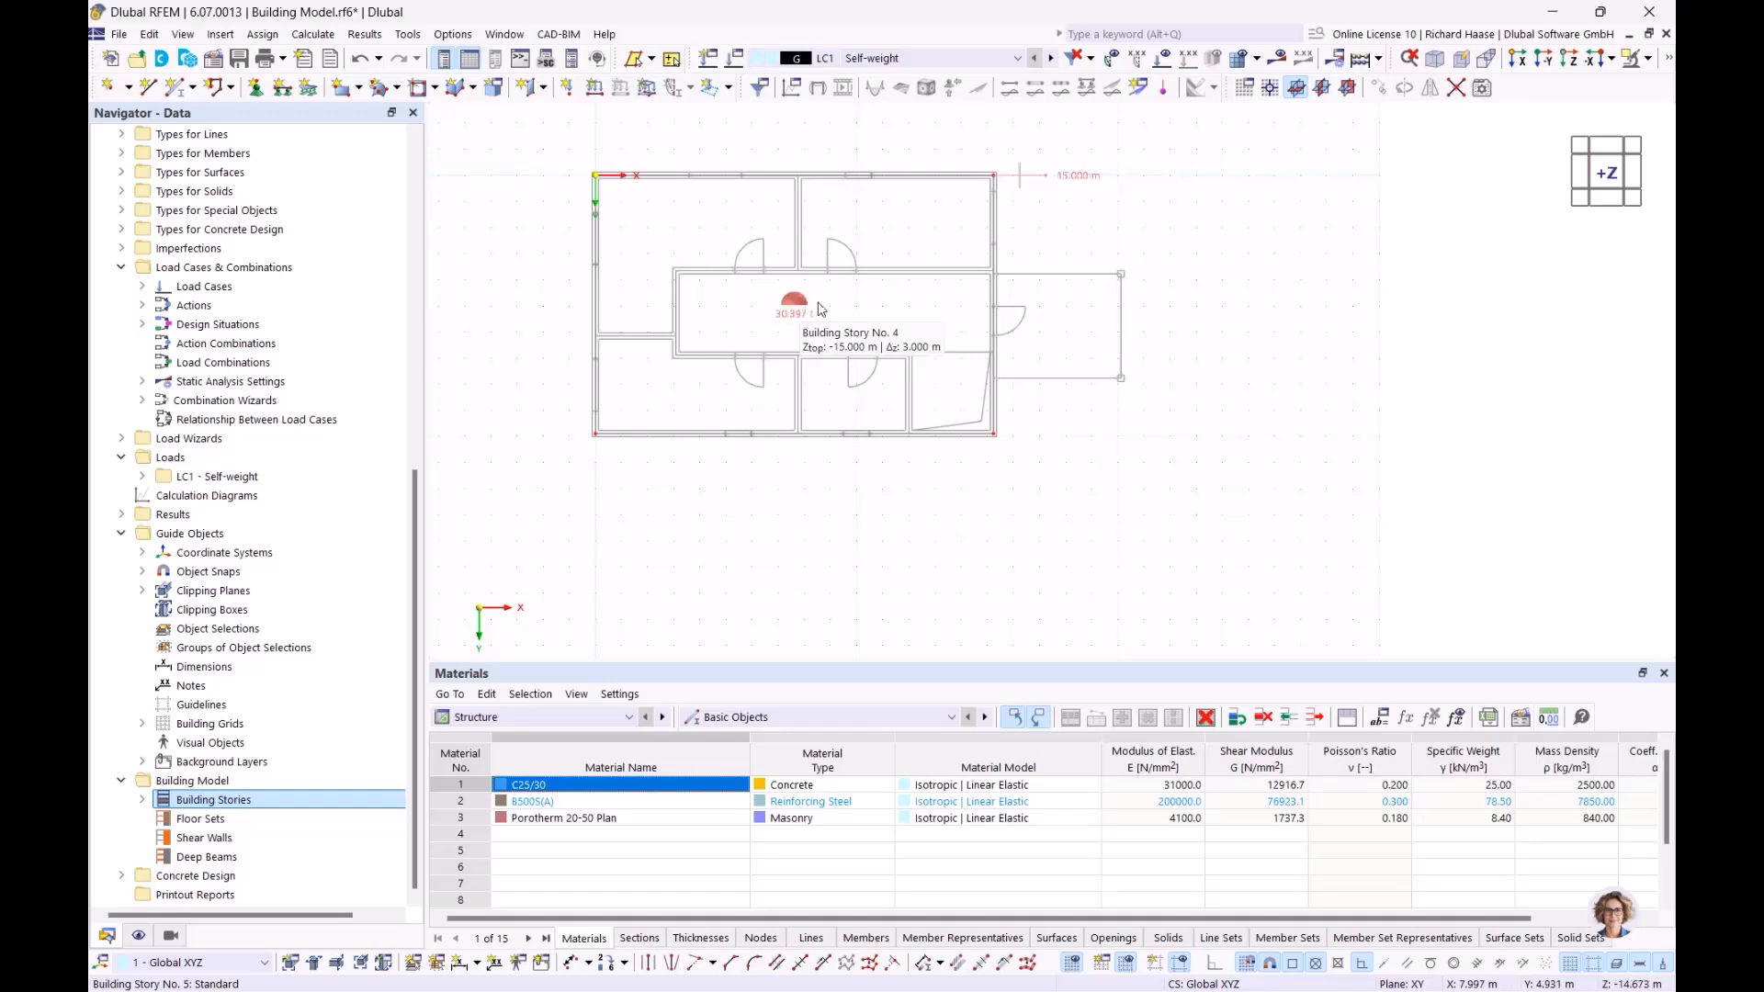
pyautogui.keyDown('ctrl'); pyautogui.moveTo(905, 331); pyautogui.dragTo(804, 234, button='middle'); pyautogui.keyUp('ctrl')
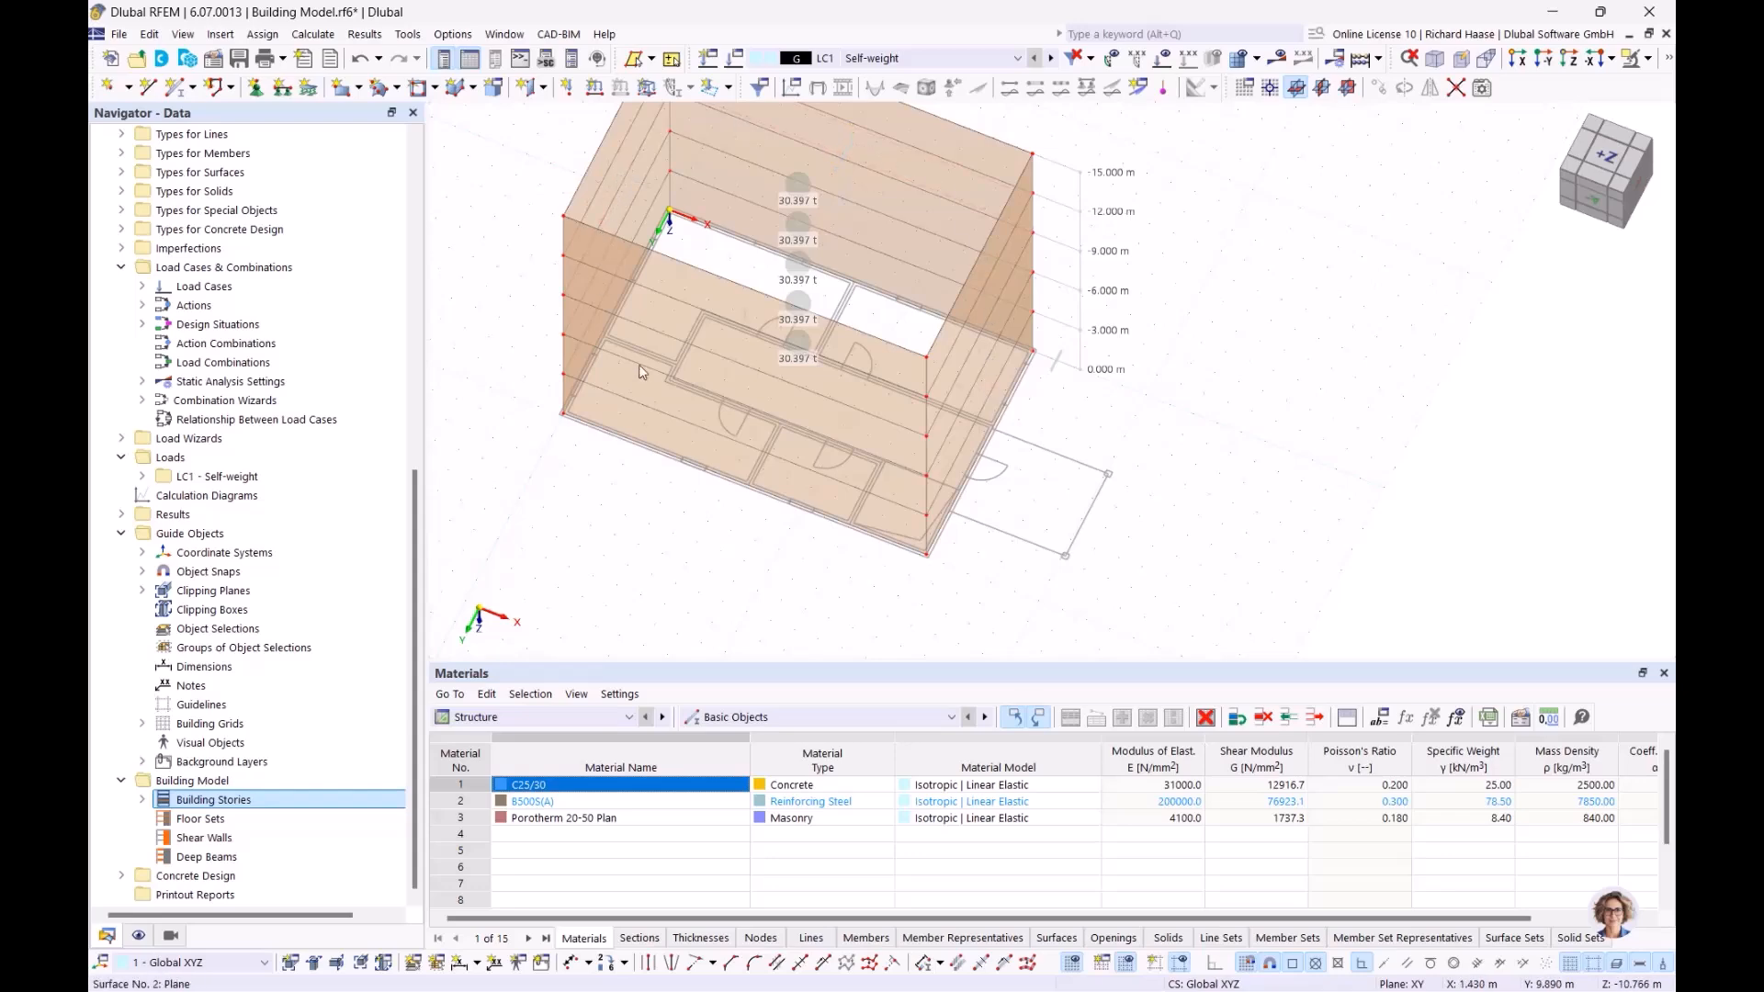
pyautogui.keyDown('ctrl'); pyautogui.moveTo(878, 466); pyautogui.dragTo(946, 537, button='middle'); pyautogui.keyUp('ctrl')
pyautogui.keyDown('ctrl'); pyautogui.moveTo(845, 387); pyautogui.dragTo(866, 414, button='middle'); pyautogui.keyUp('ctrl')
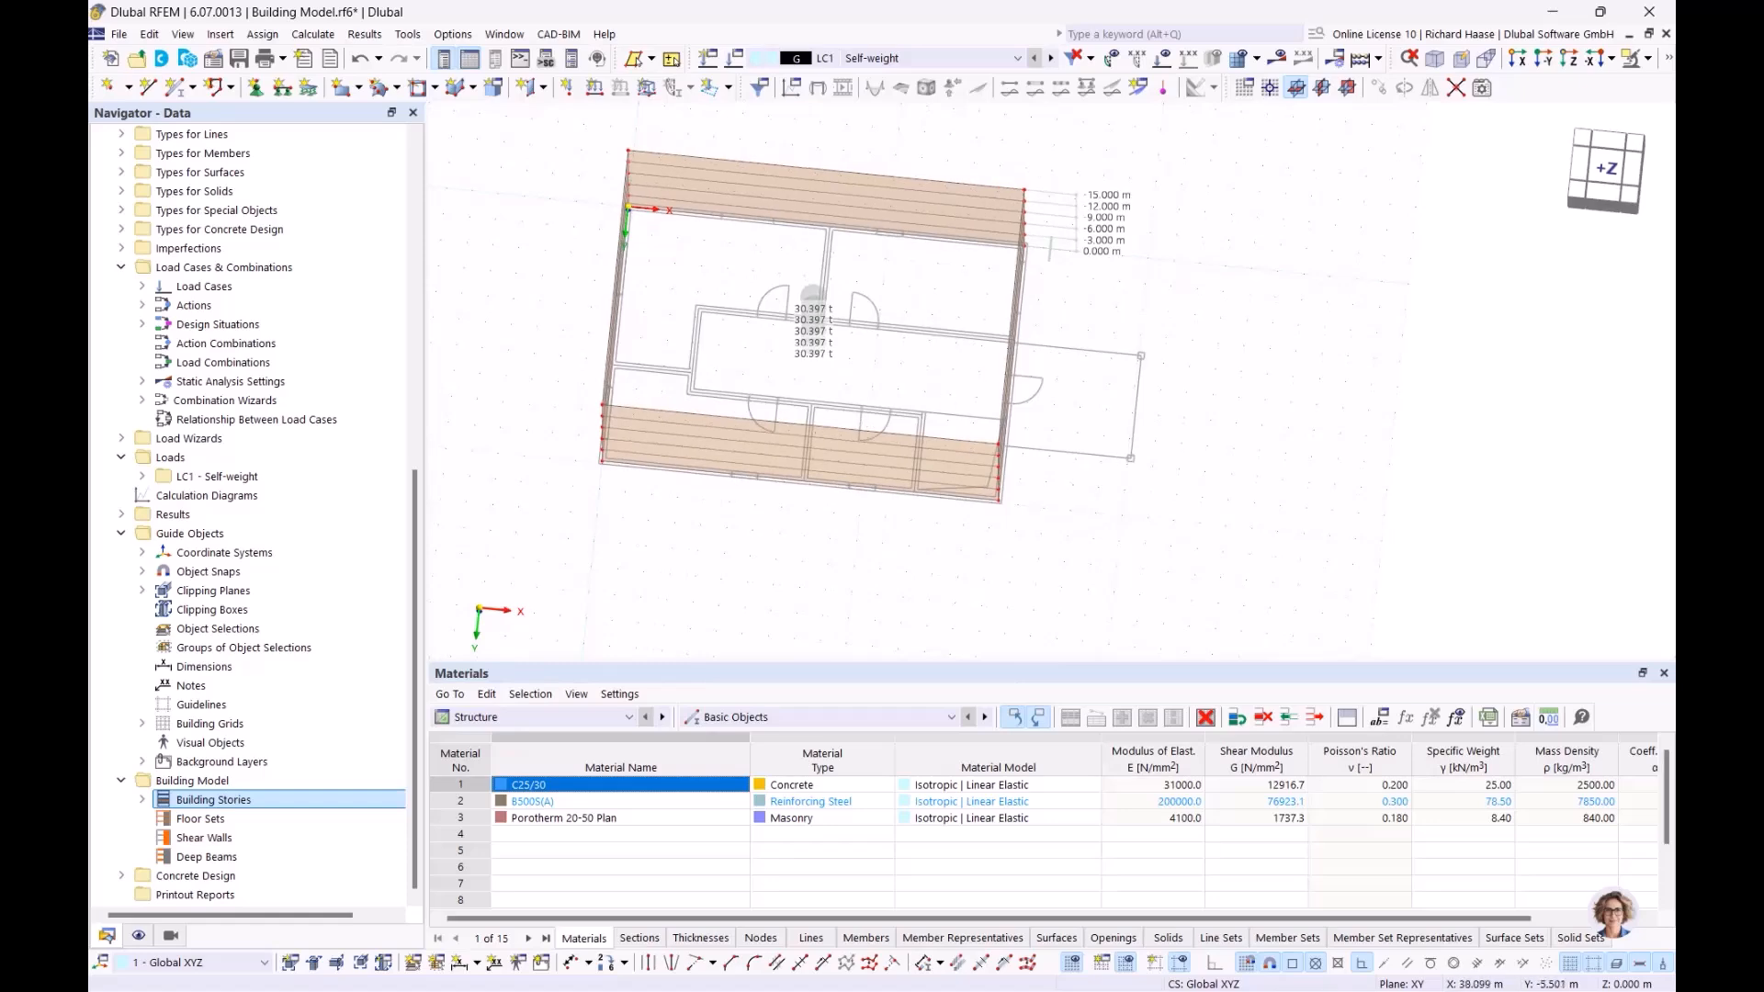
pyautogui.click(1604, 170)
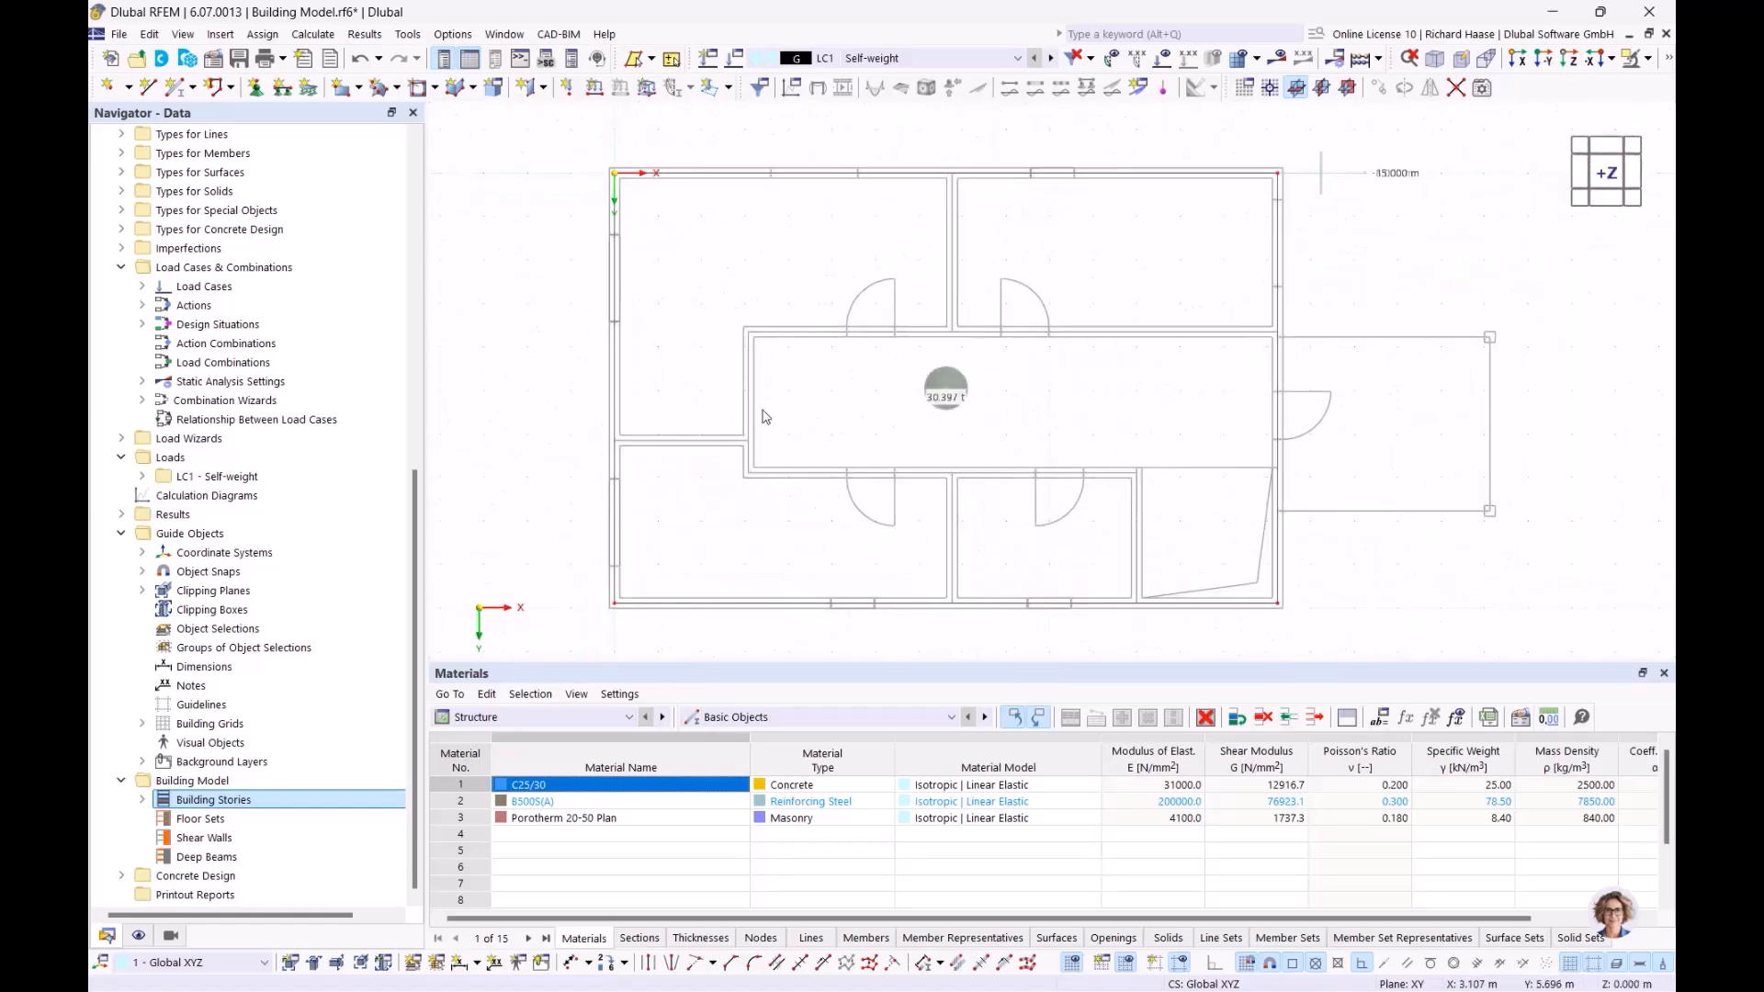
# Start a new wall with the 2 – 240 mm C25/30 concrete thickness
pyautogui.click(546, 88)
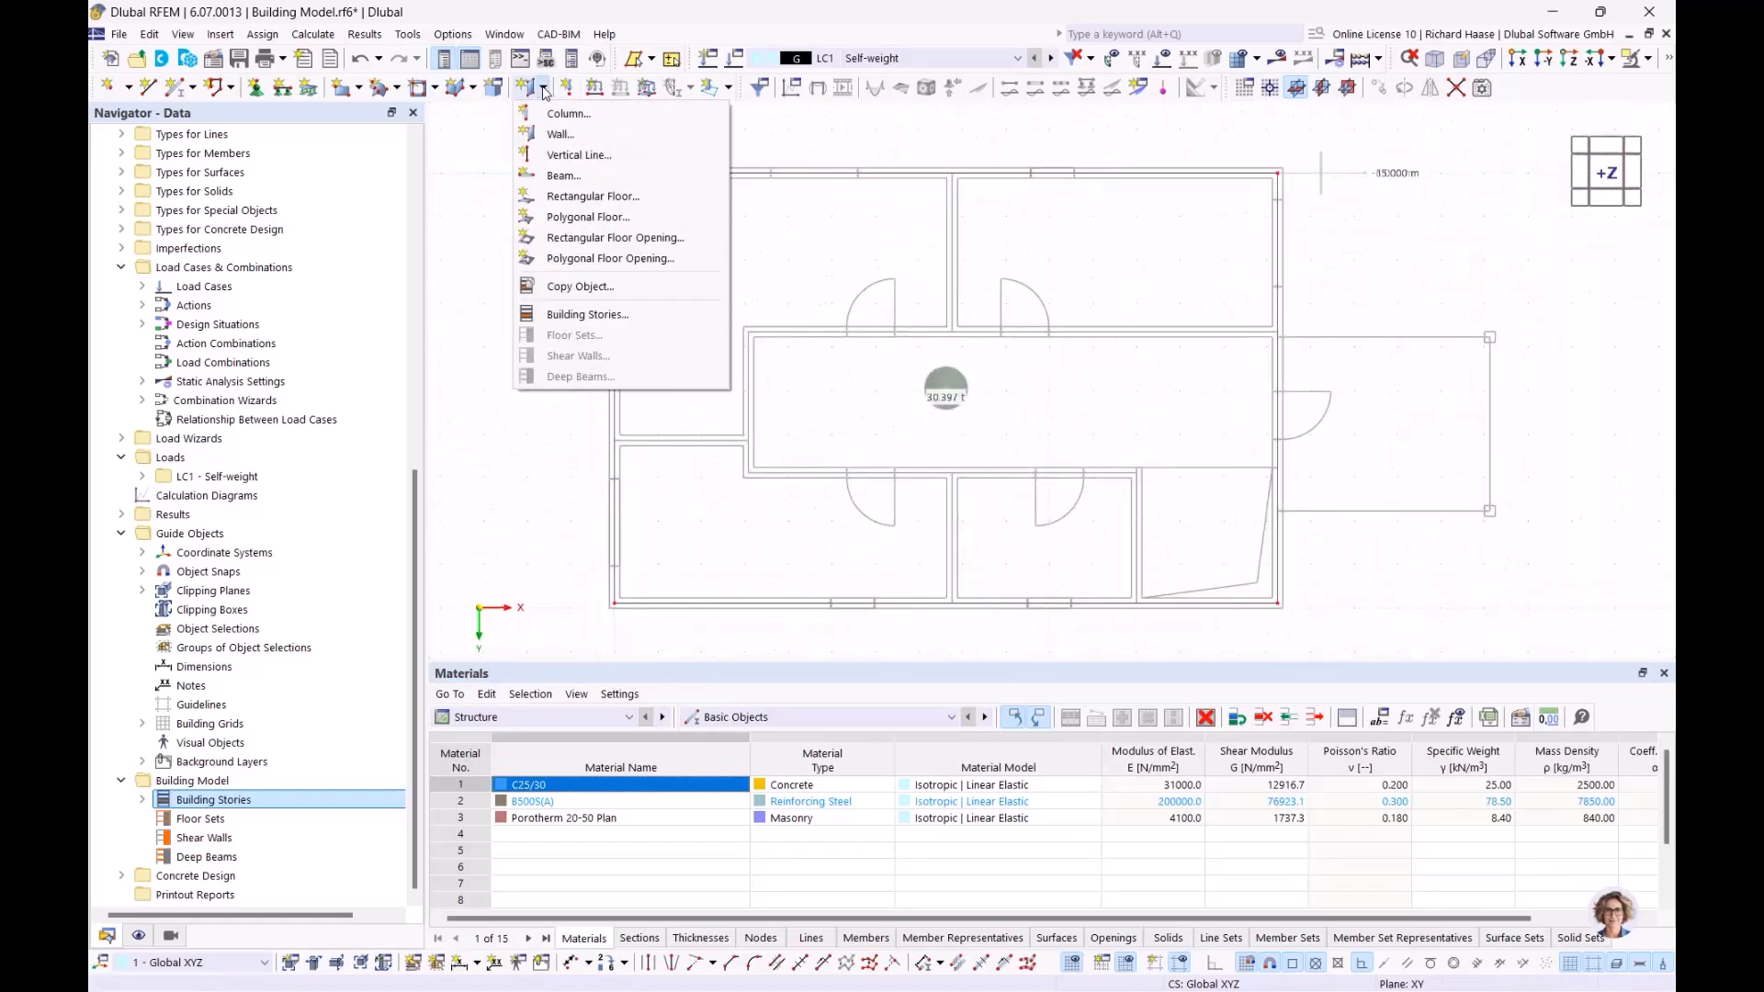
pyautogui.click(559, 142)
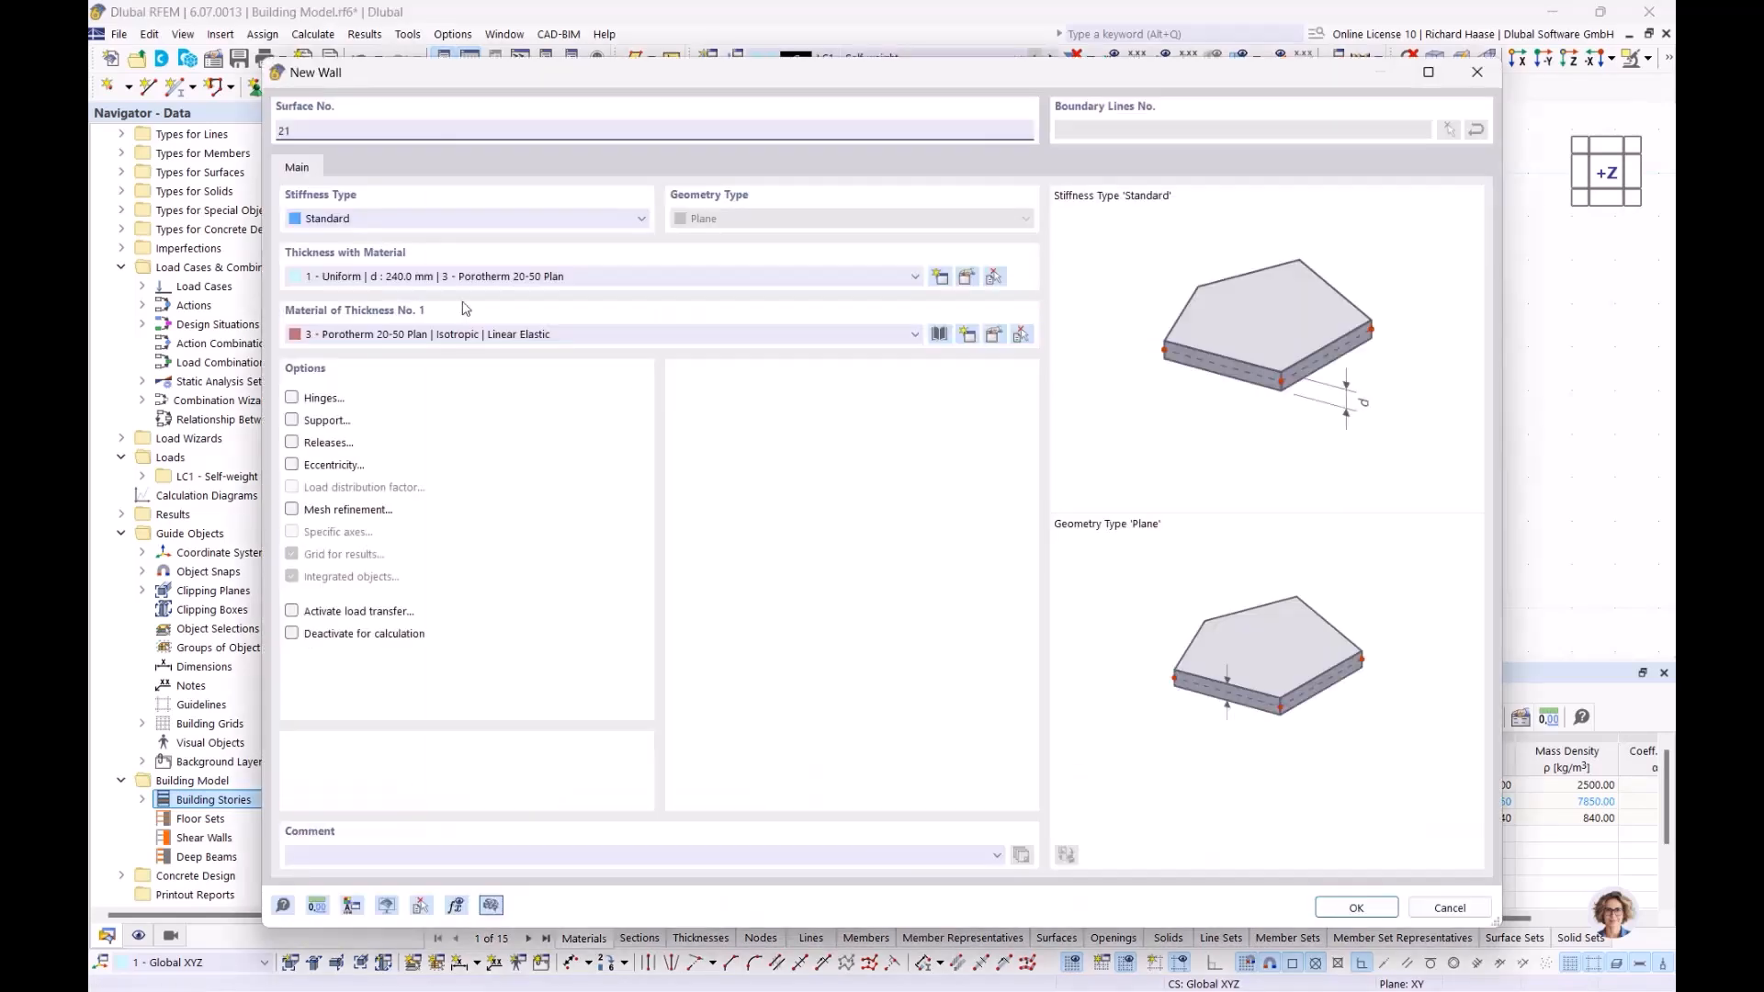
pyautogui.click(508, 277)
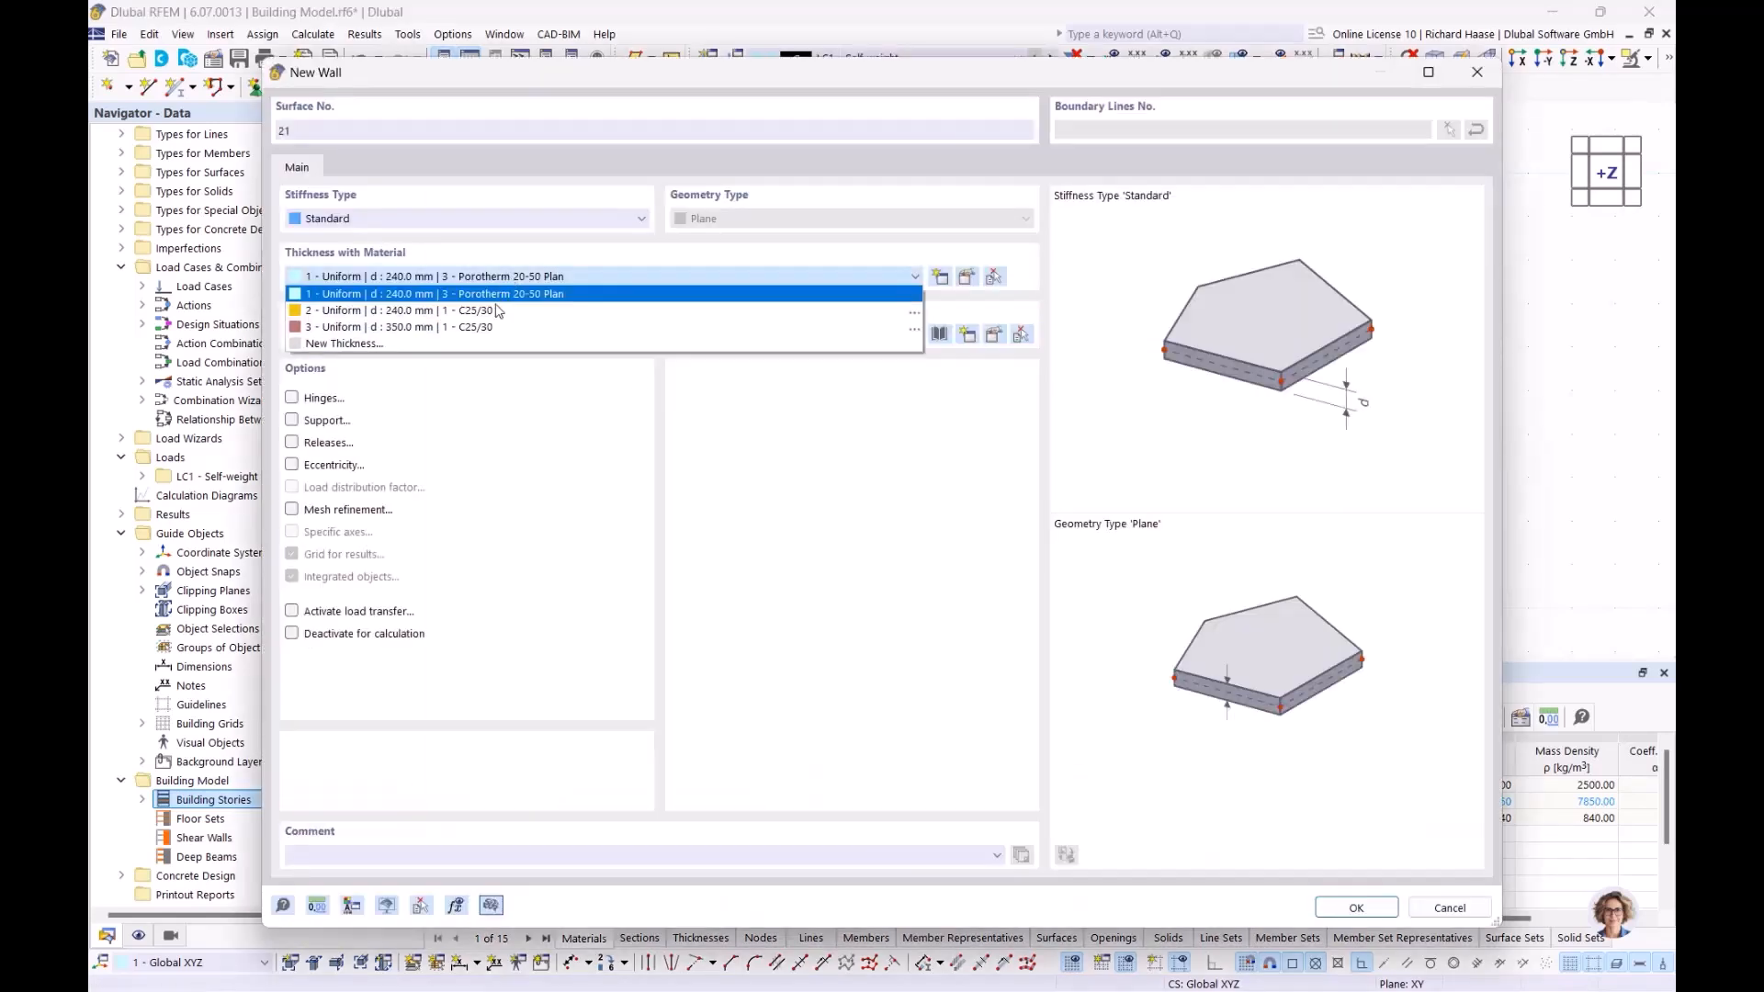
pyautogui.click(402, 312)
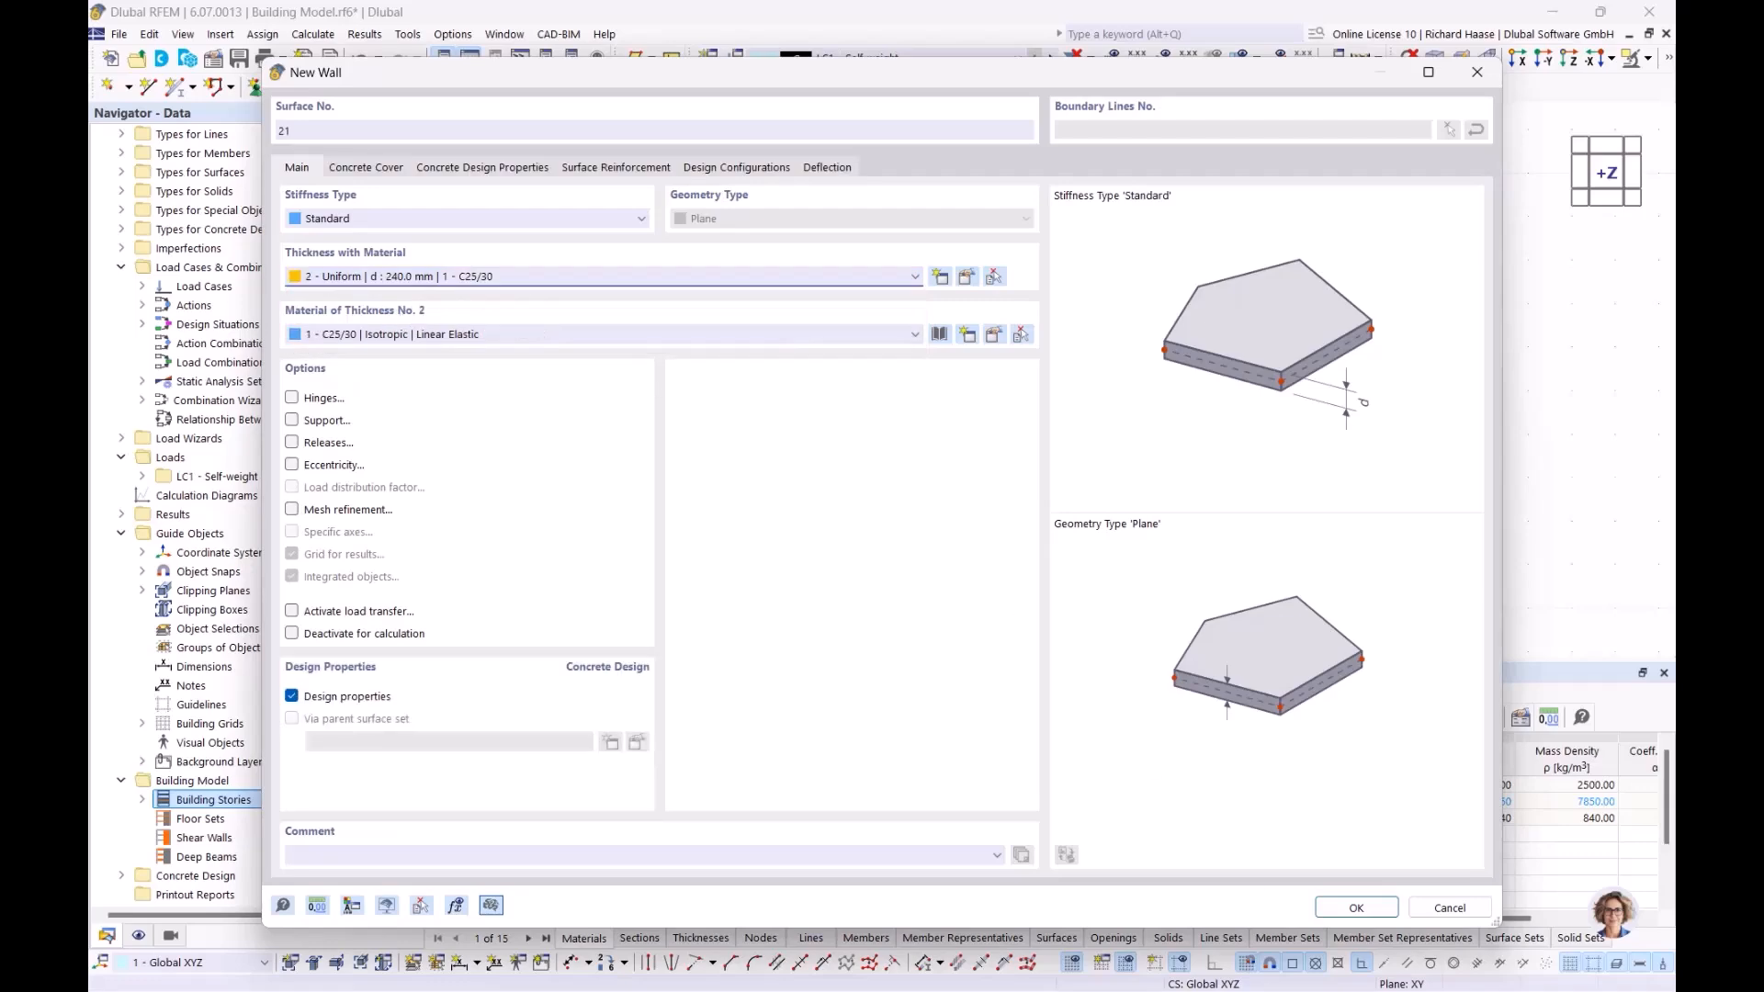
pyautogui.click(1356, 908)
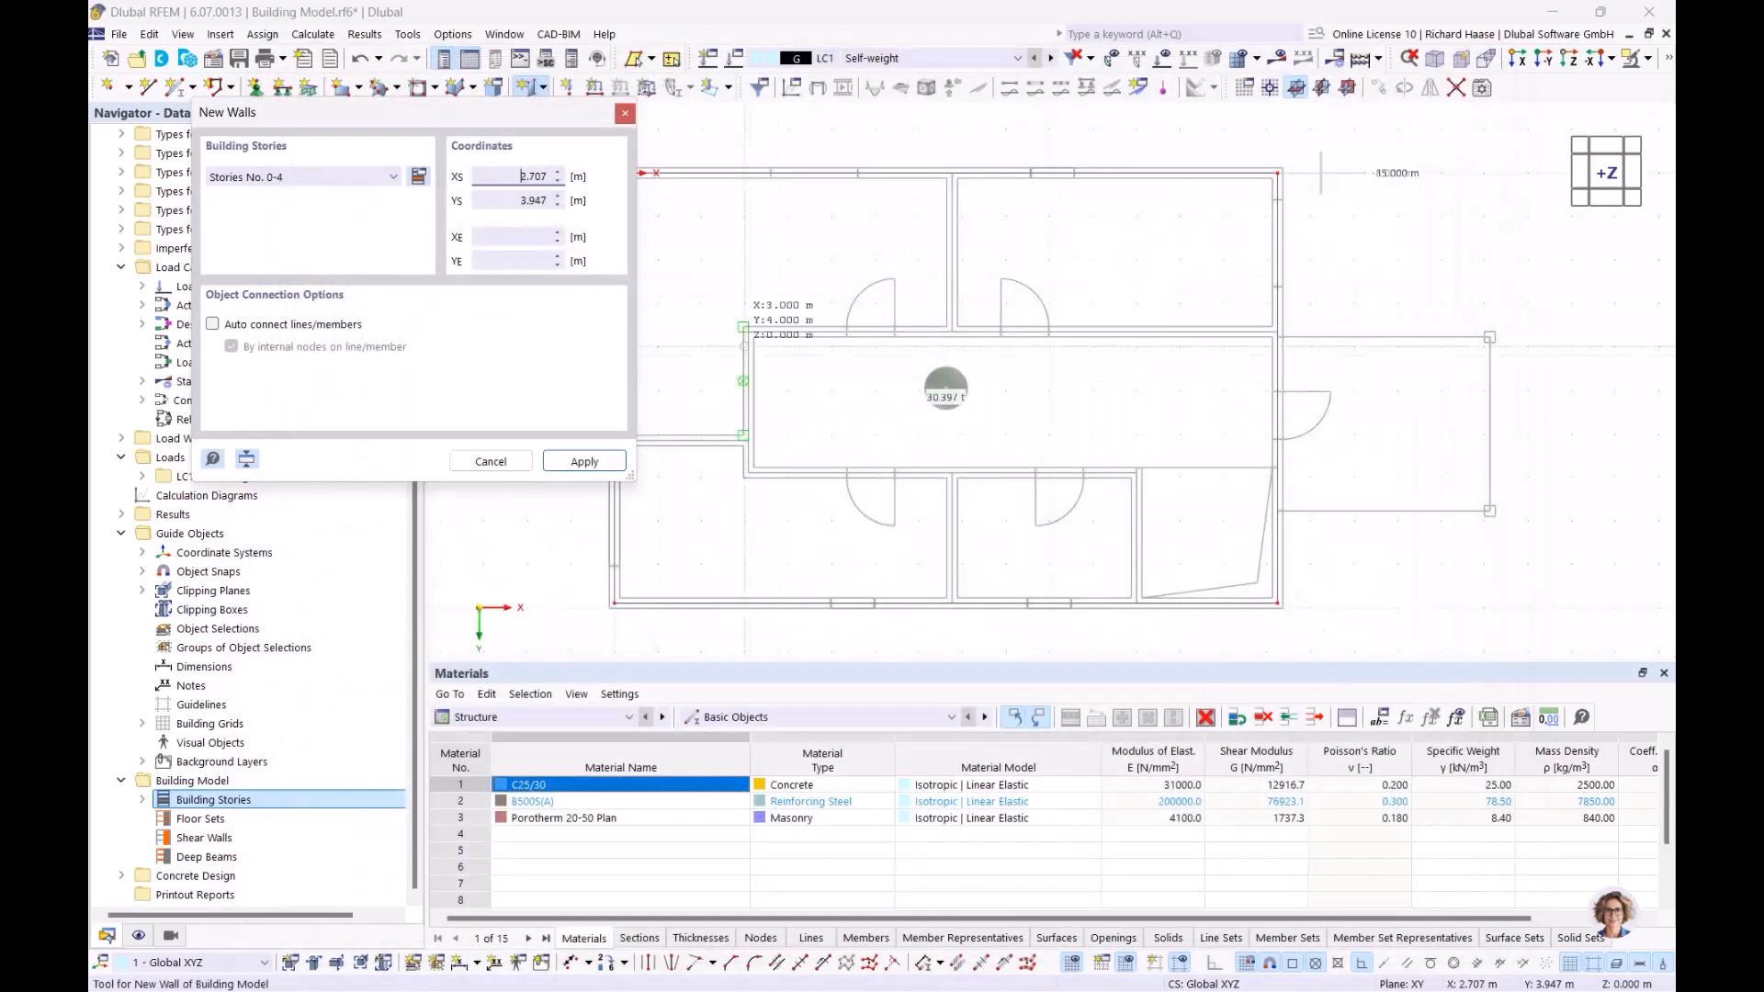
# Draw walls 0.000/6.150–3.080/6.150–3.080/3.650–15.240/3.650 and 7.760/3.650–7.760/0.000
pyautogui.scroll(3, 828, 440)
pyautogui.click(693, 428)
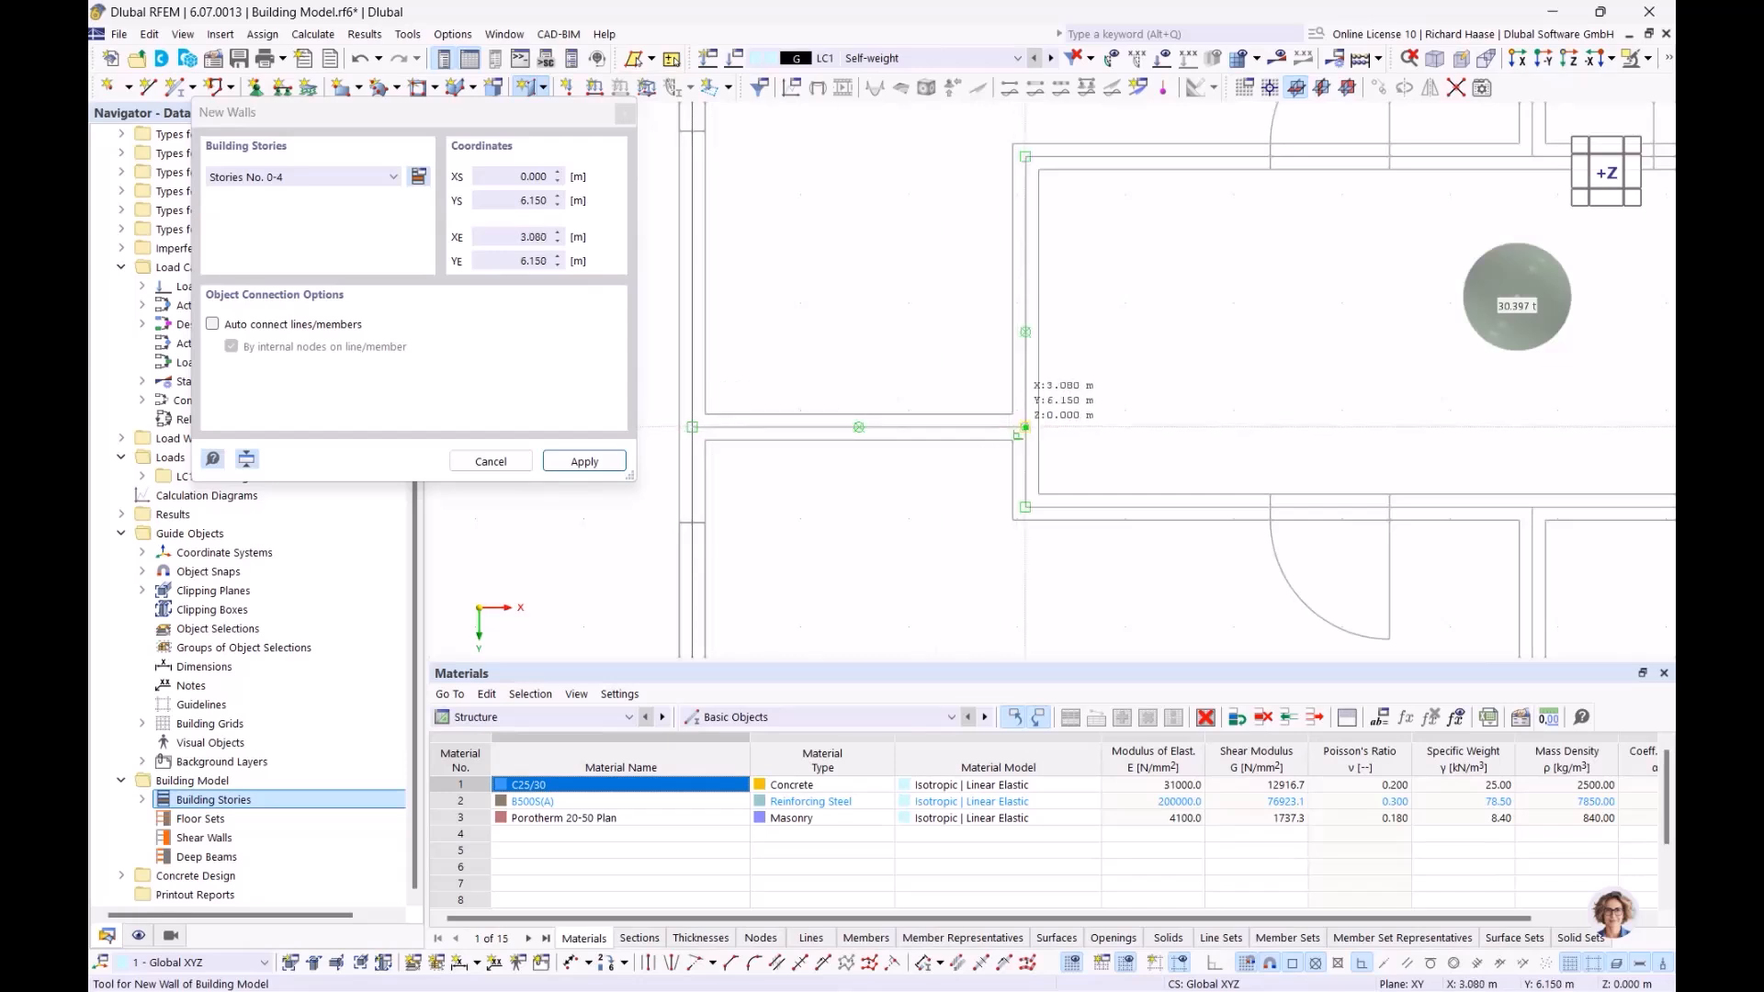
pyautogui.click(1025, 428)
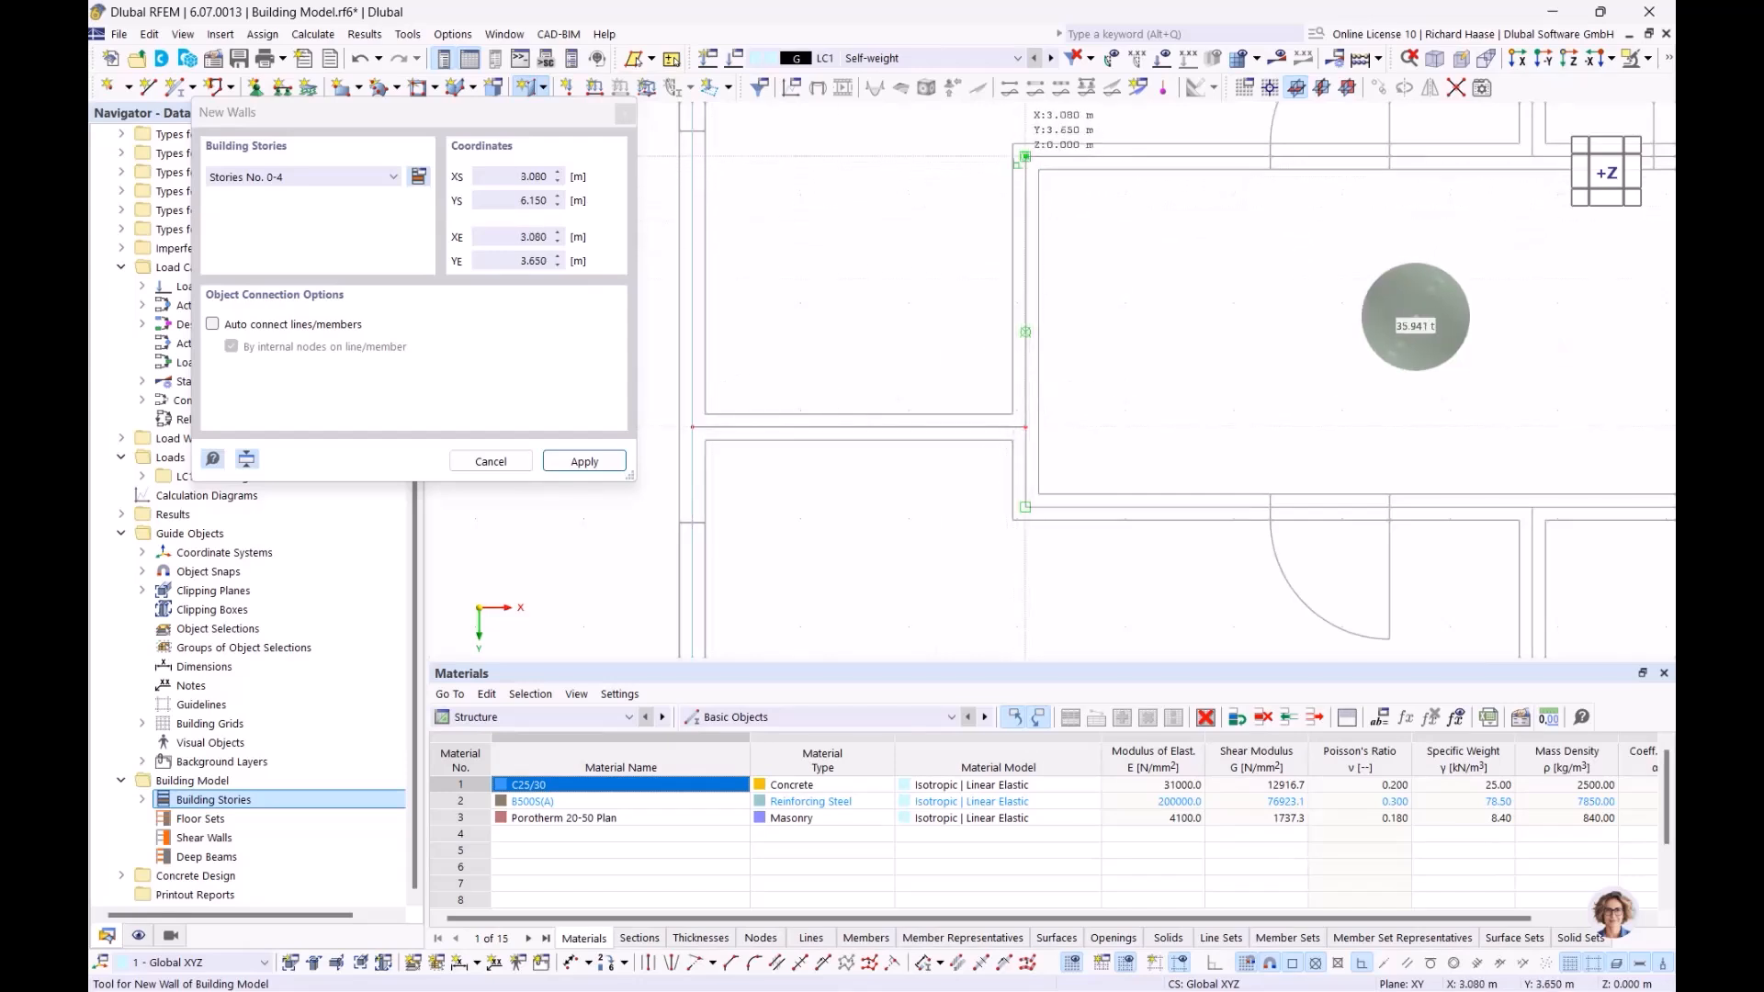
pyautogui.click(1025, 156)
pyautogui.scroll(-2, 902, 200)
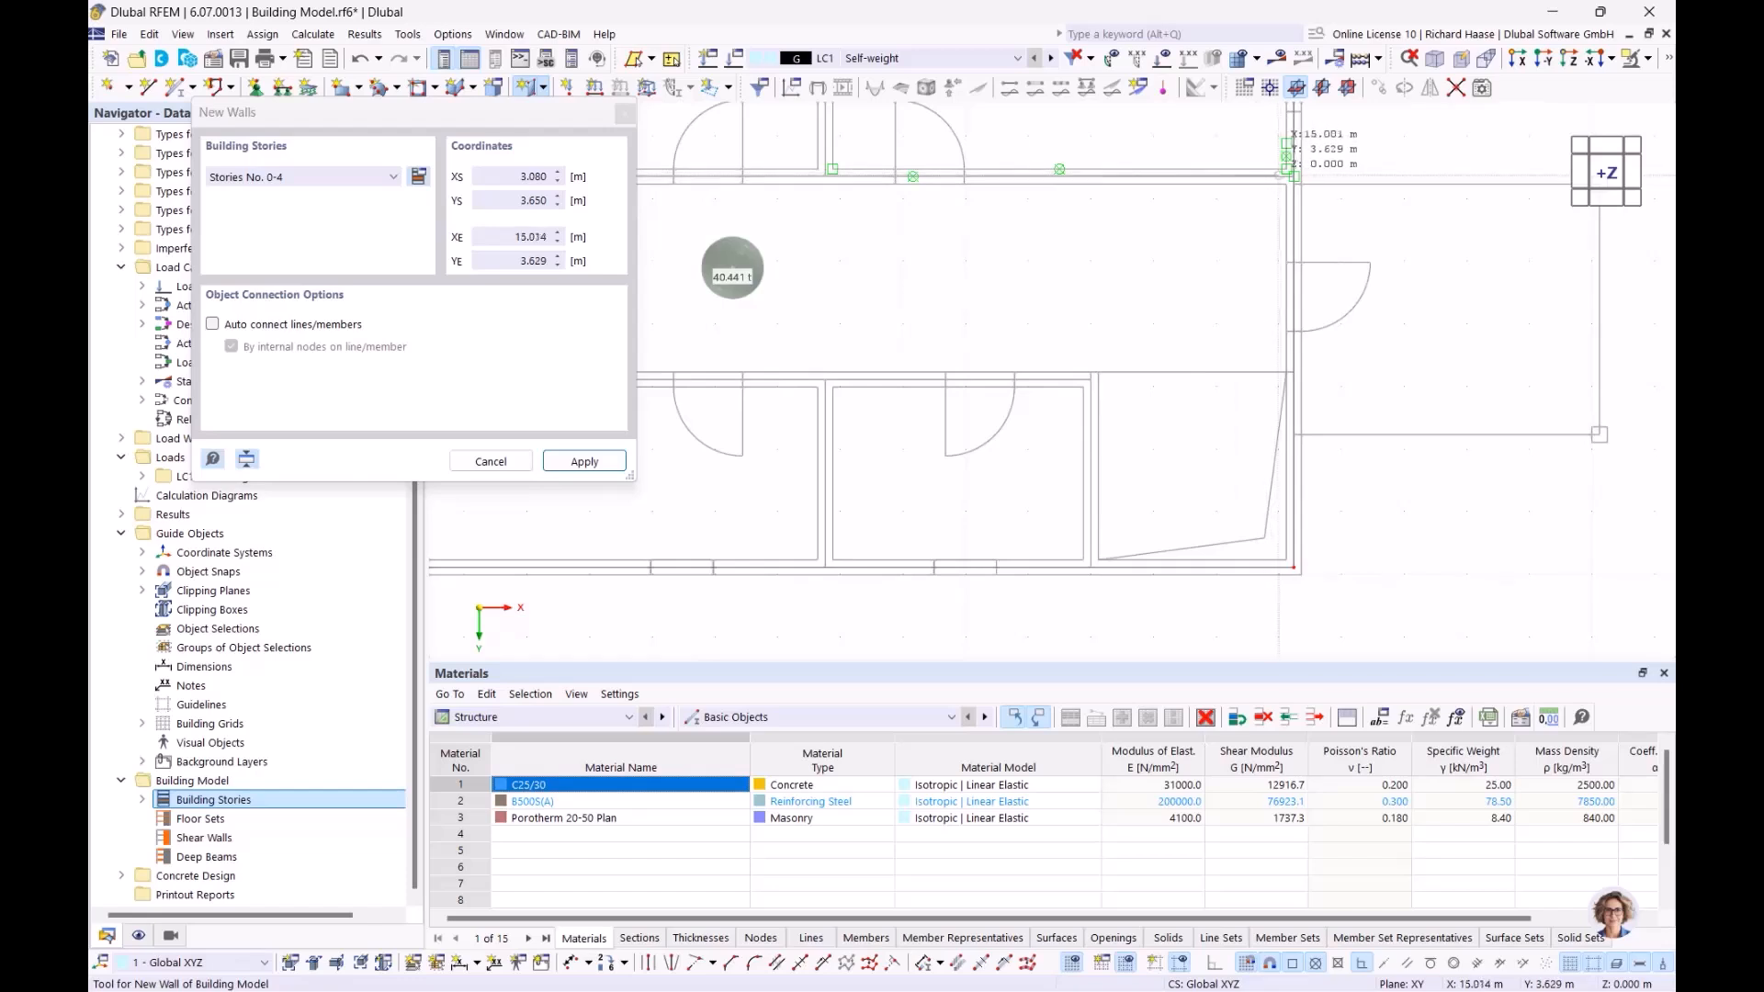
pyautogui.scroll(3, 1290, 177)
pyautogui.click(1302, 181)
pyautogui.scroll(-5, 1302, 181)
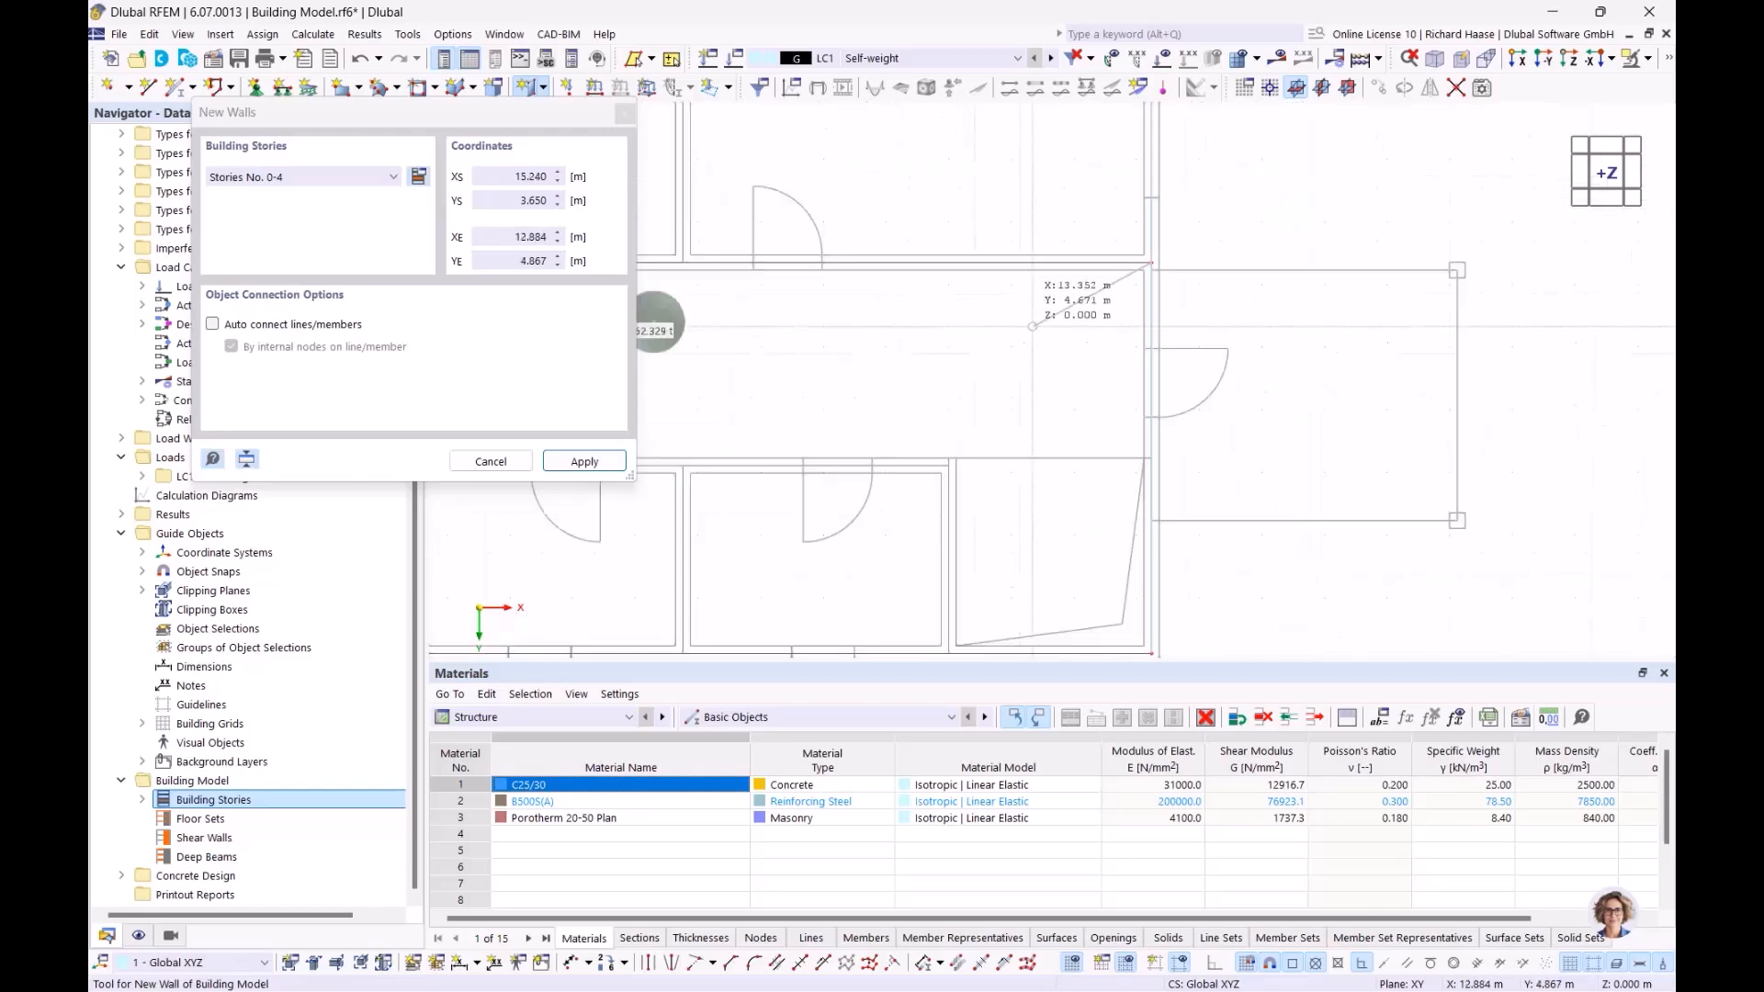
pyautogui.click(1020, 397)
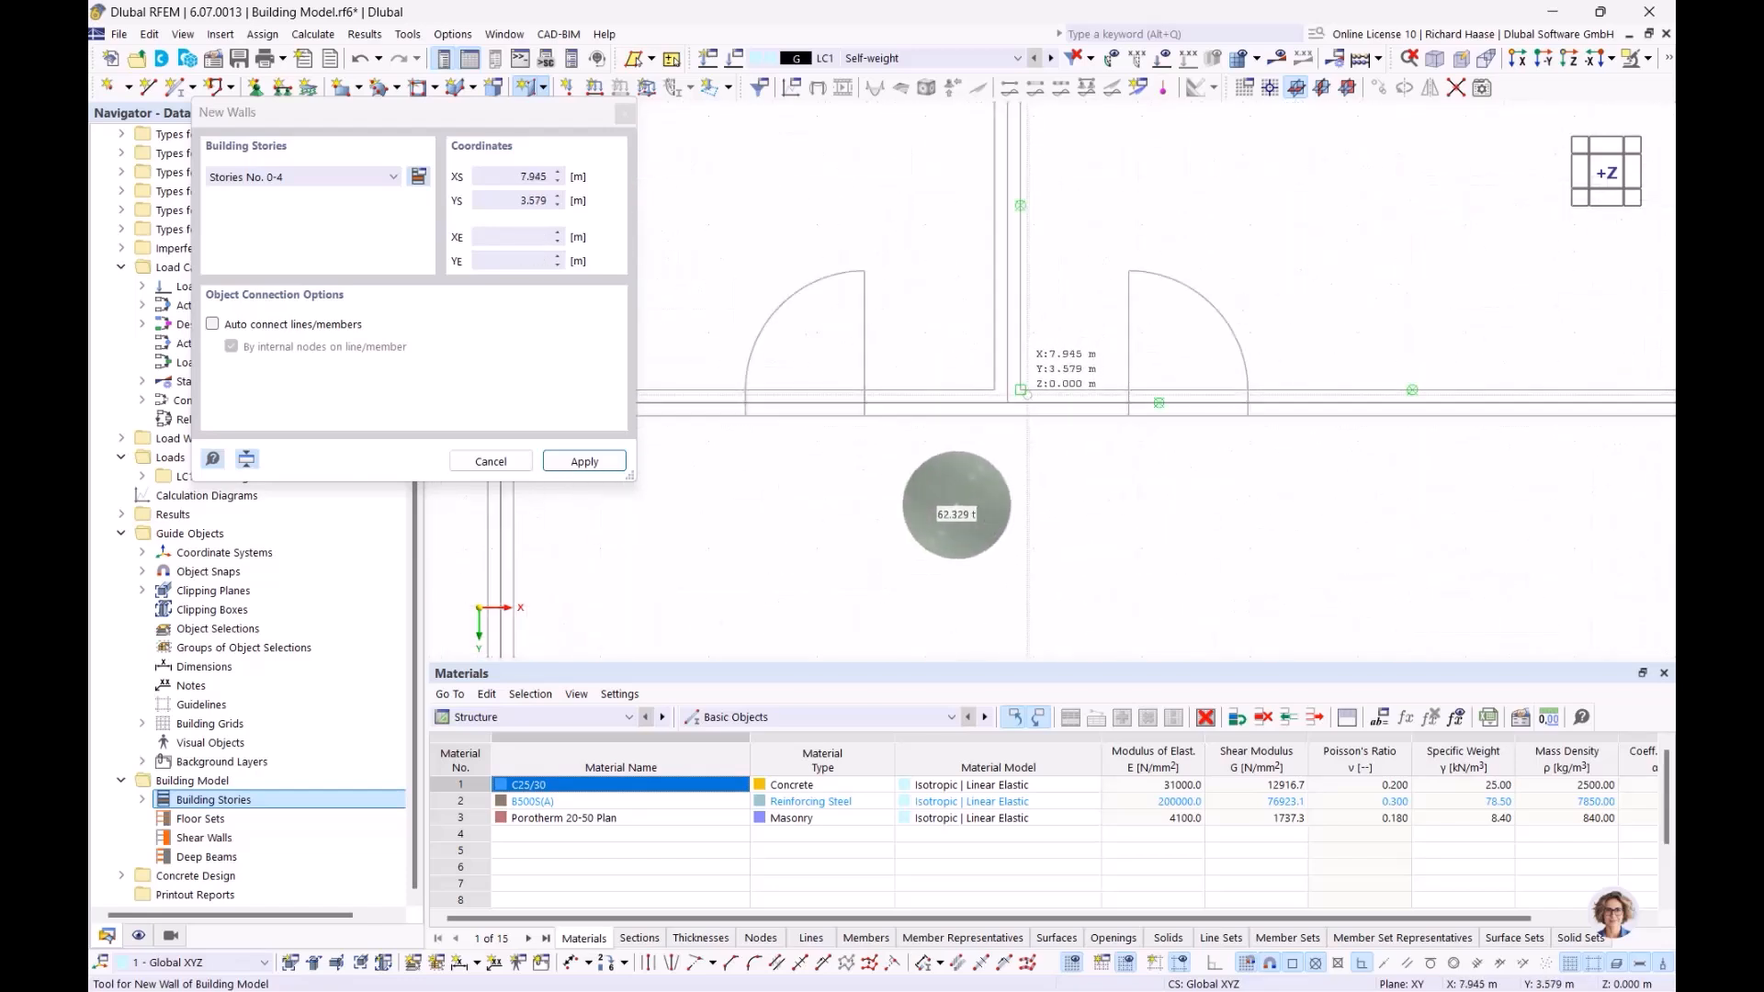
pyautogui.scroll(3, 1015, 317)
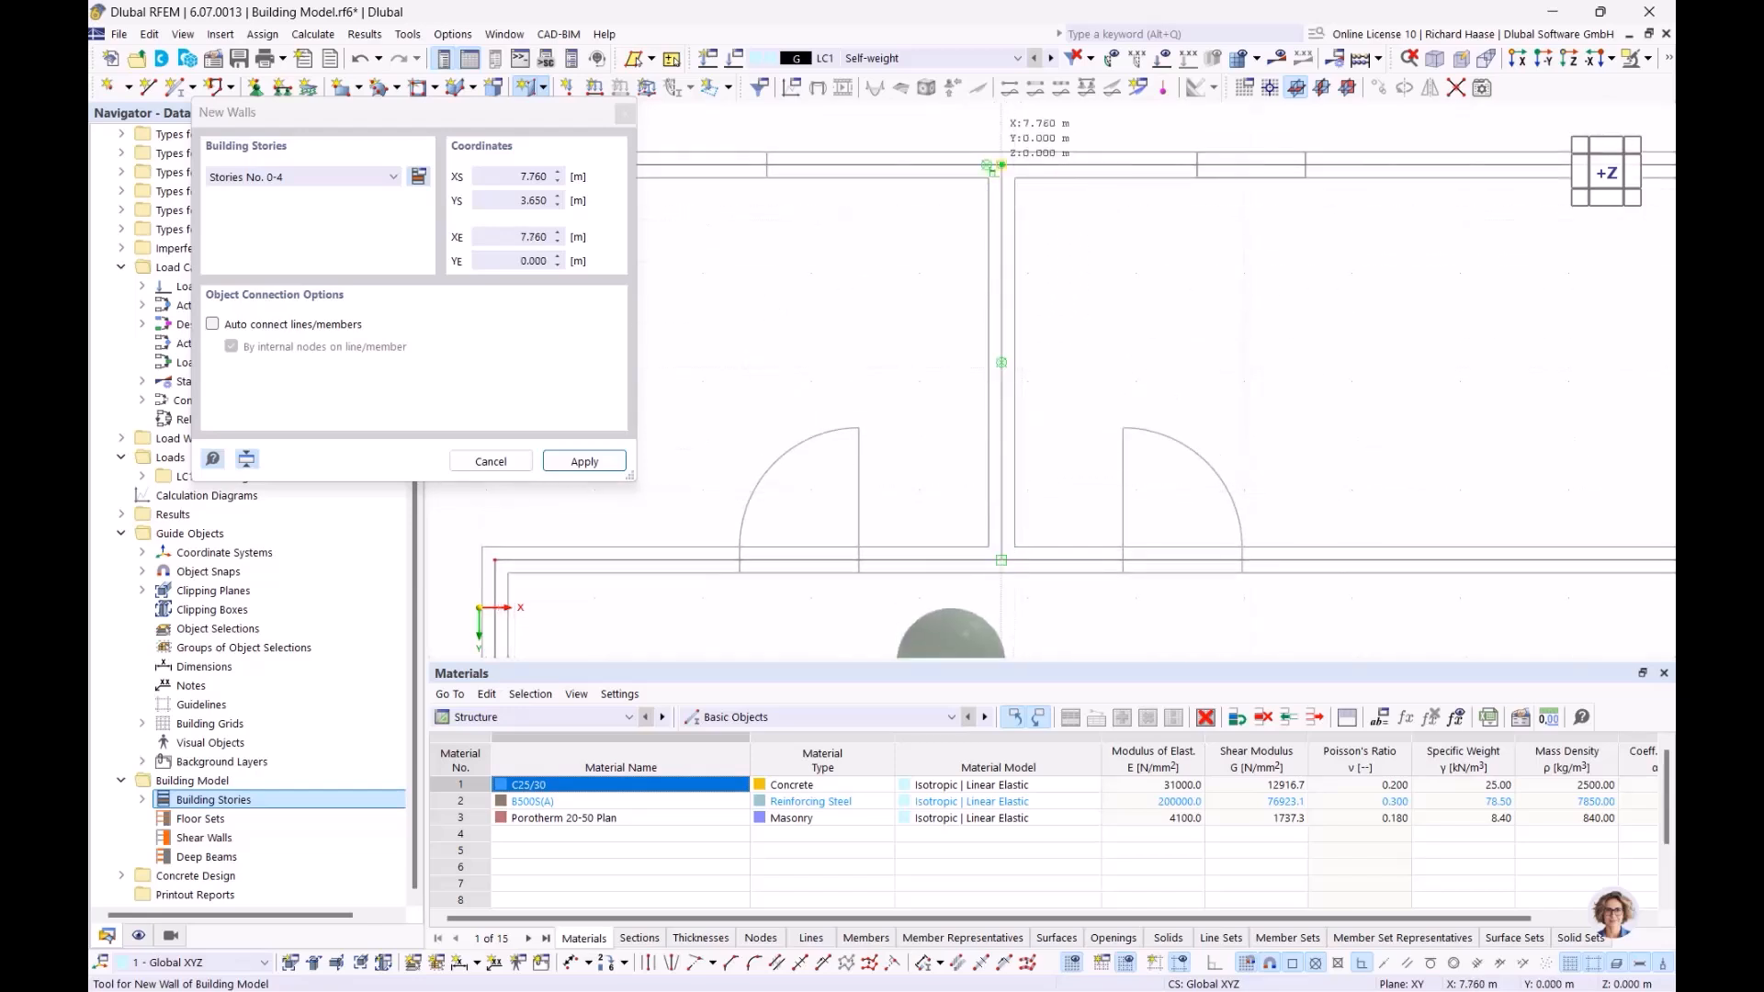
pyautogui.click(1002, 166)
pyautogui.scroll(-5, 1079, 455)
# Draw the wall chain 3.080/6.890–12.000/6.890–12.000/9.890
pyautogui.moveTo(978, 592); pyautogui.dragTo(992, 283, button='middle')
pyautogui.scroll(3, 926, 337)
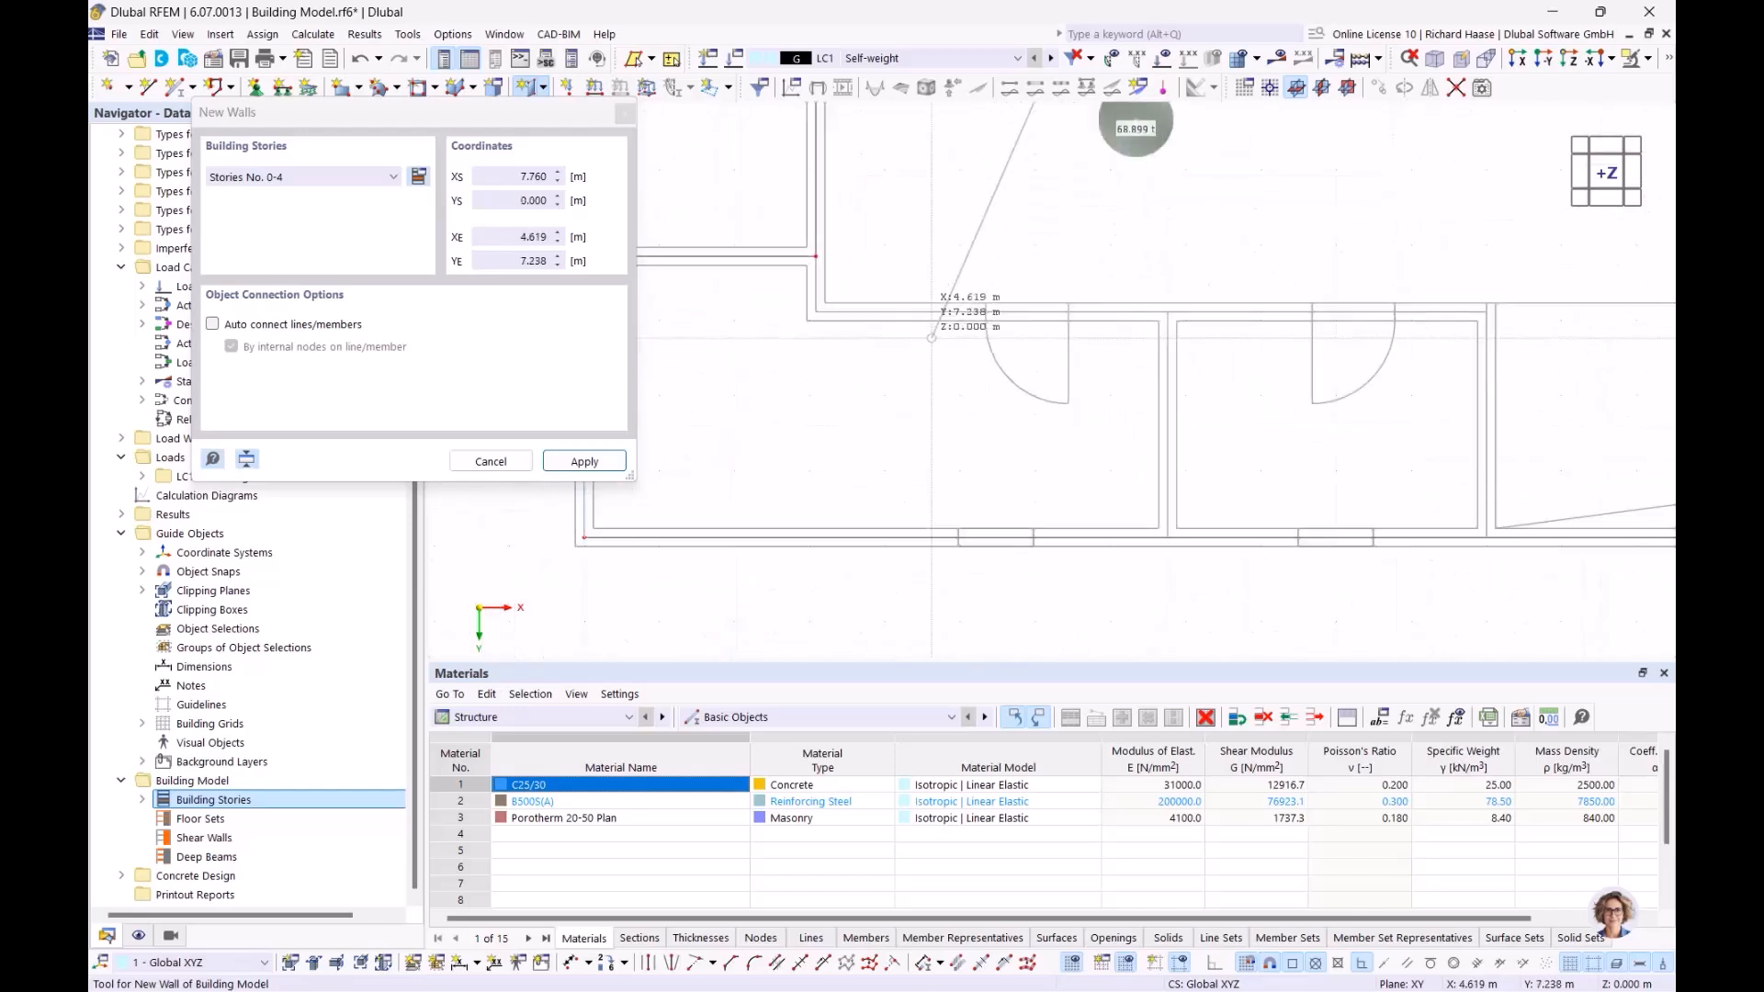
pyautogui.click(815, 312)
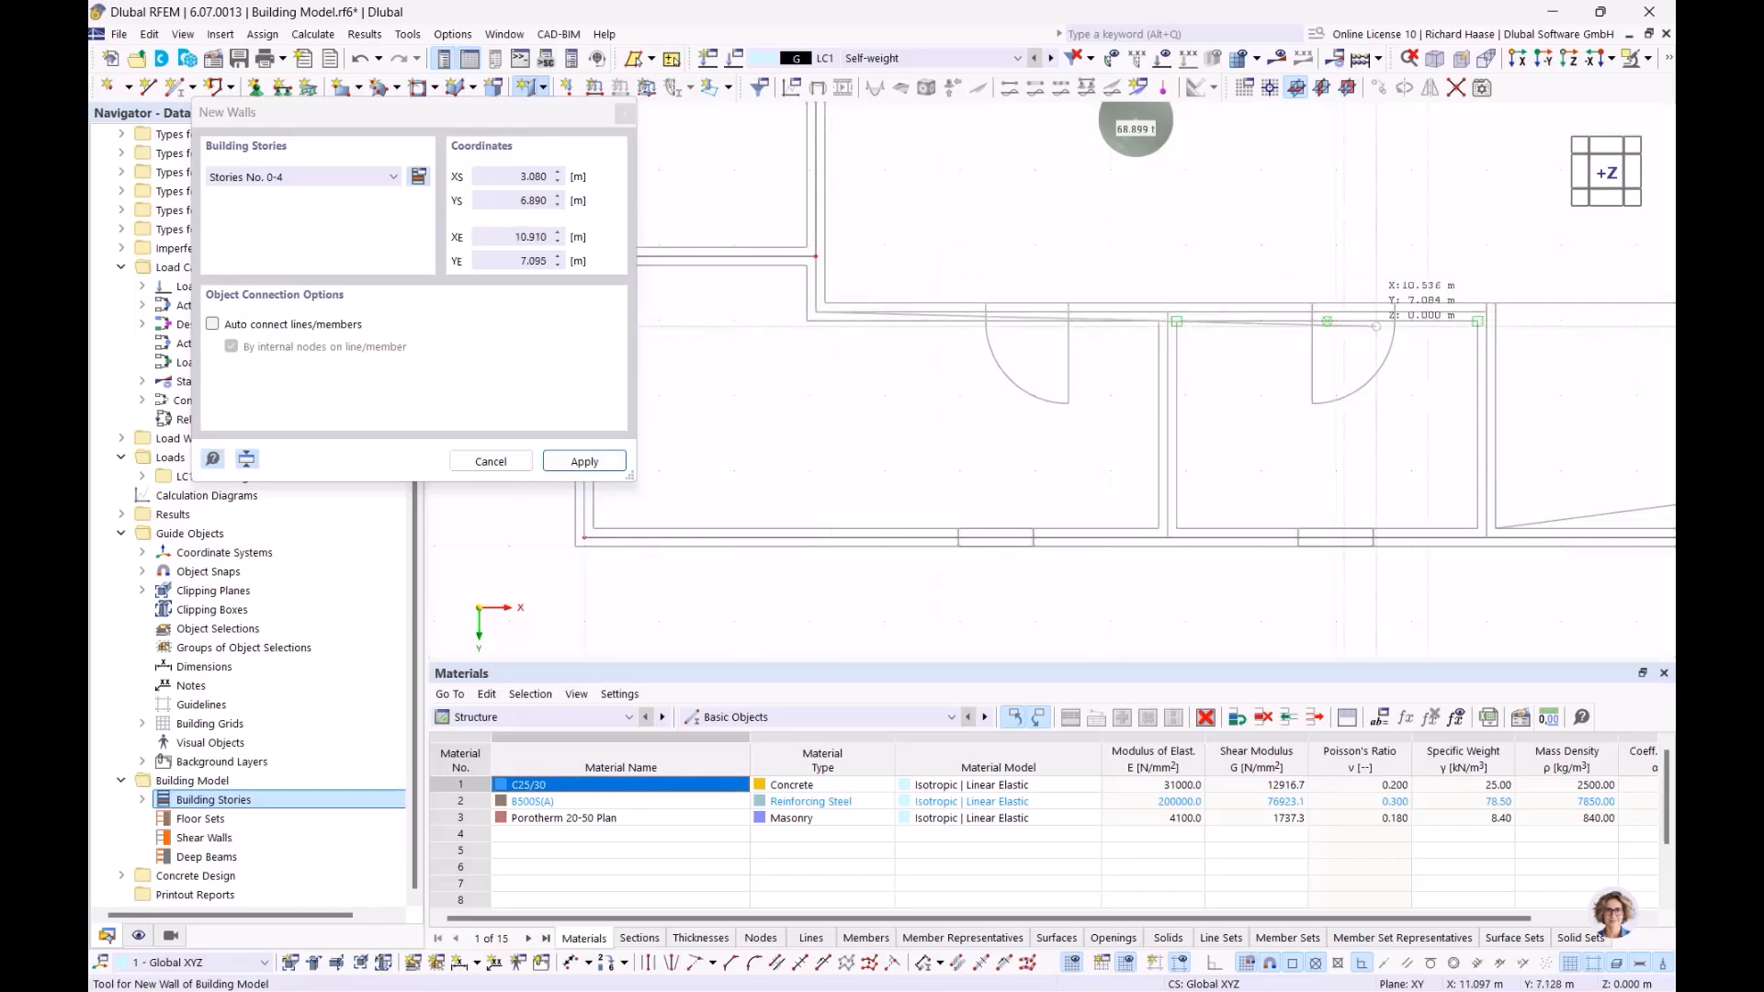
pyautogui.scroll(3, 1126, 317)
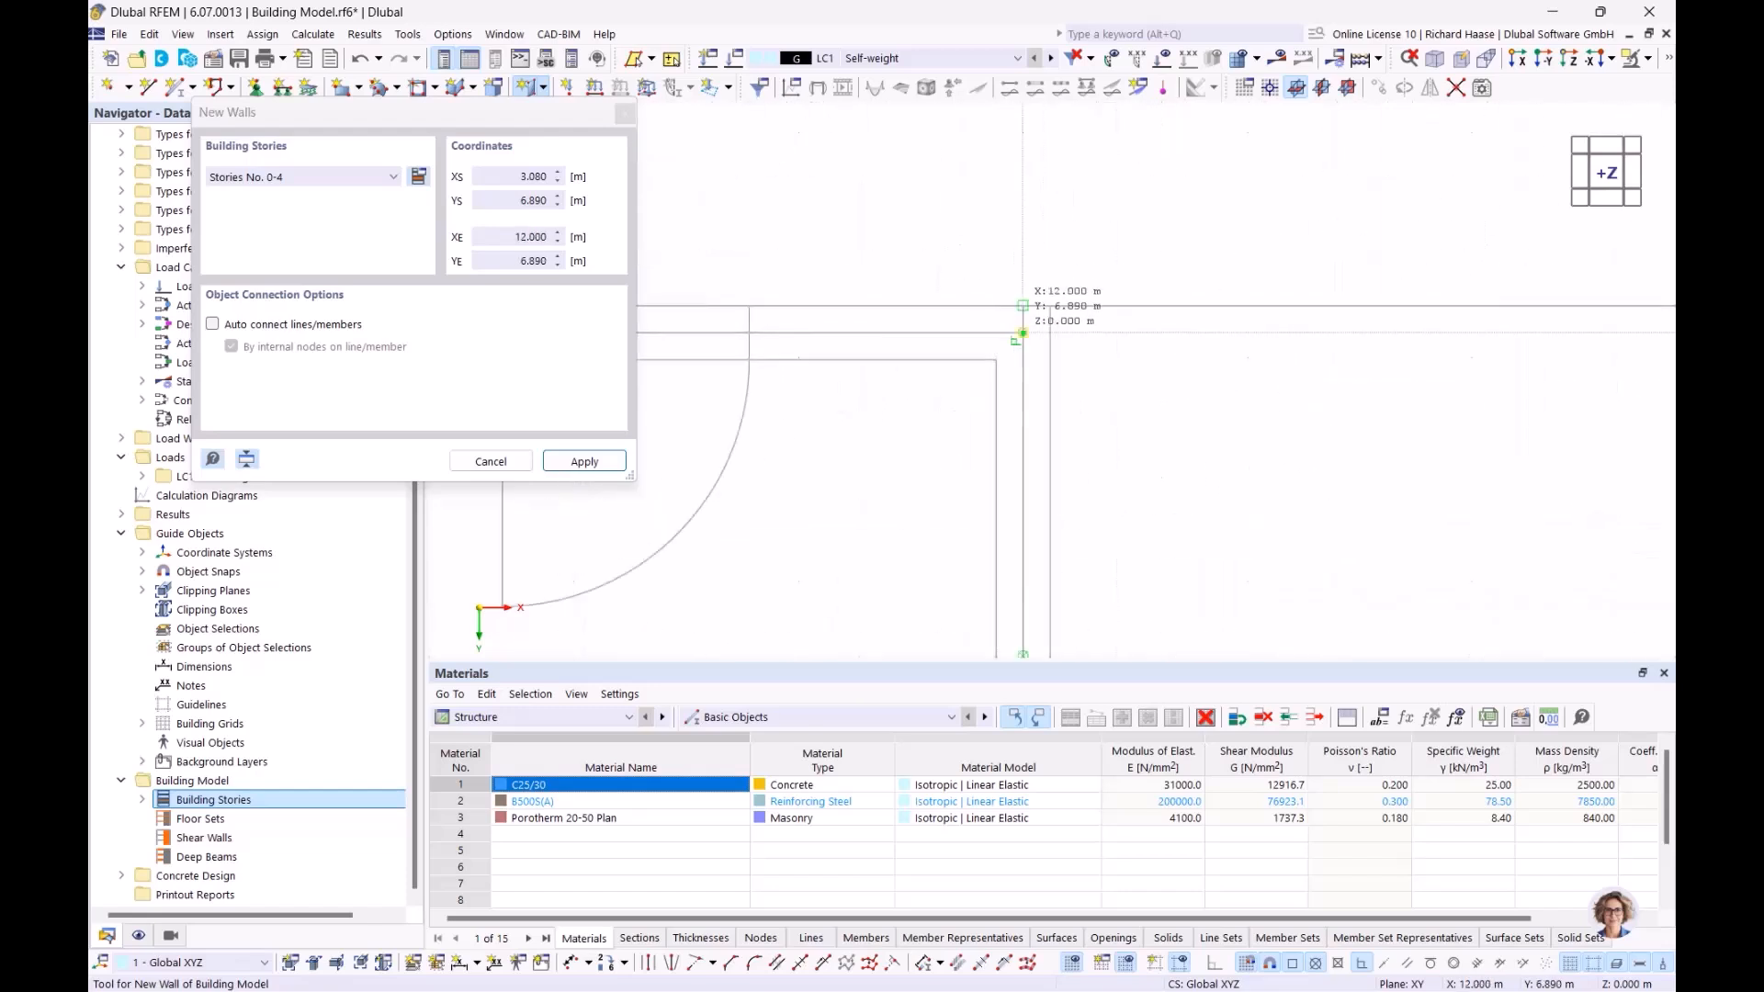
pyautogui.click(1022, 333)
pyautogui.scroll(-3, 1020, 460)
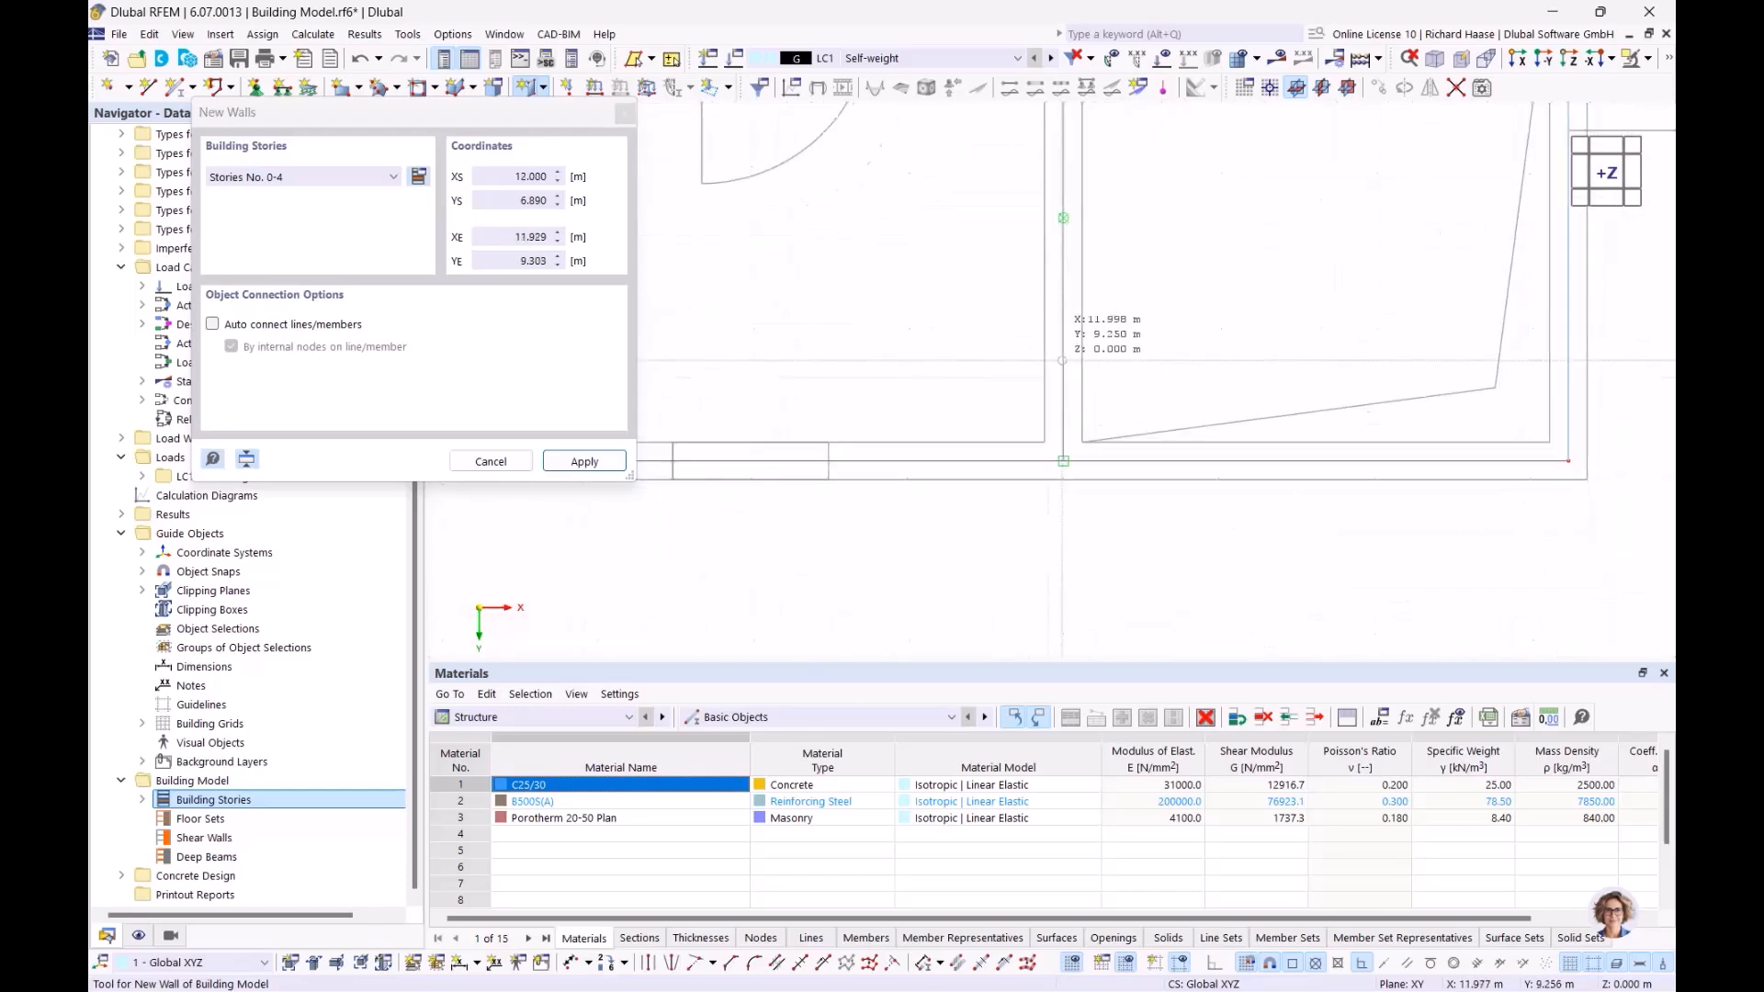
pyautogui.click(1061, 446)
pyautogui.scroll(-4, 800, 358)
pyautogui.moveTo(744, 309); pyautogui.dragTo(1059, 382, button='middle')
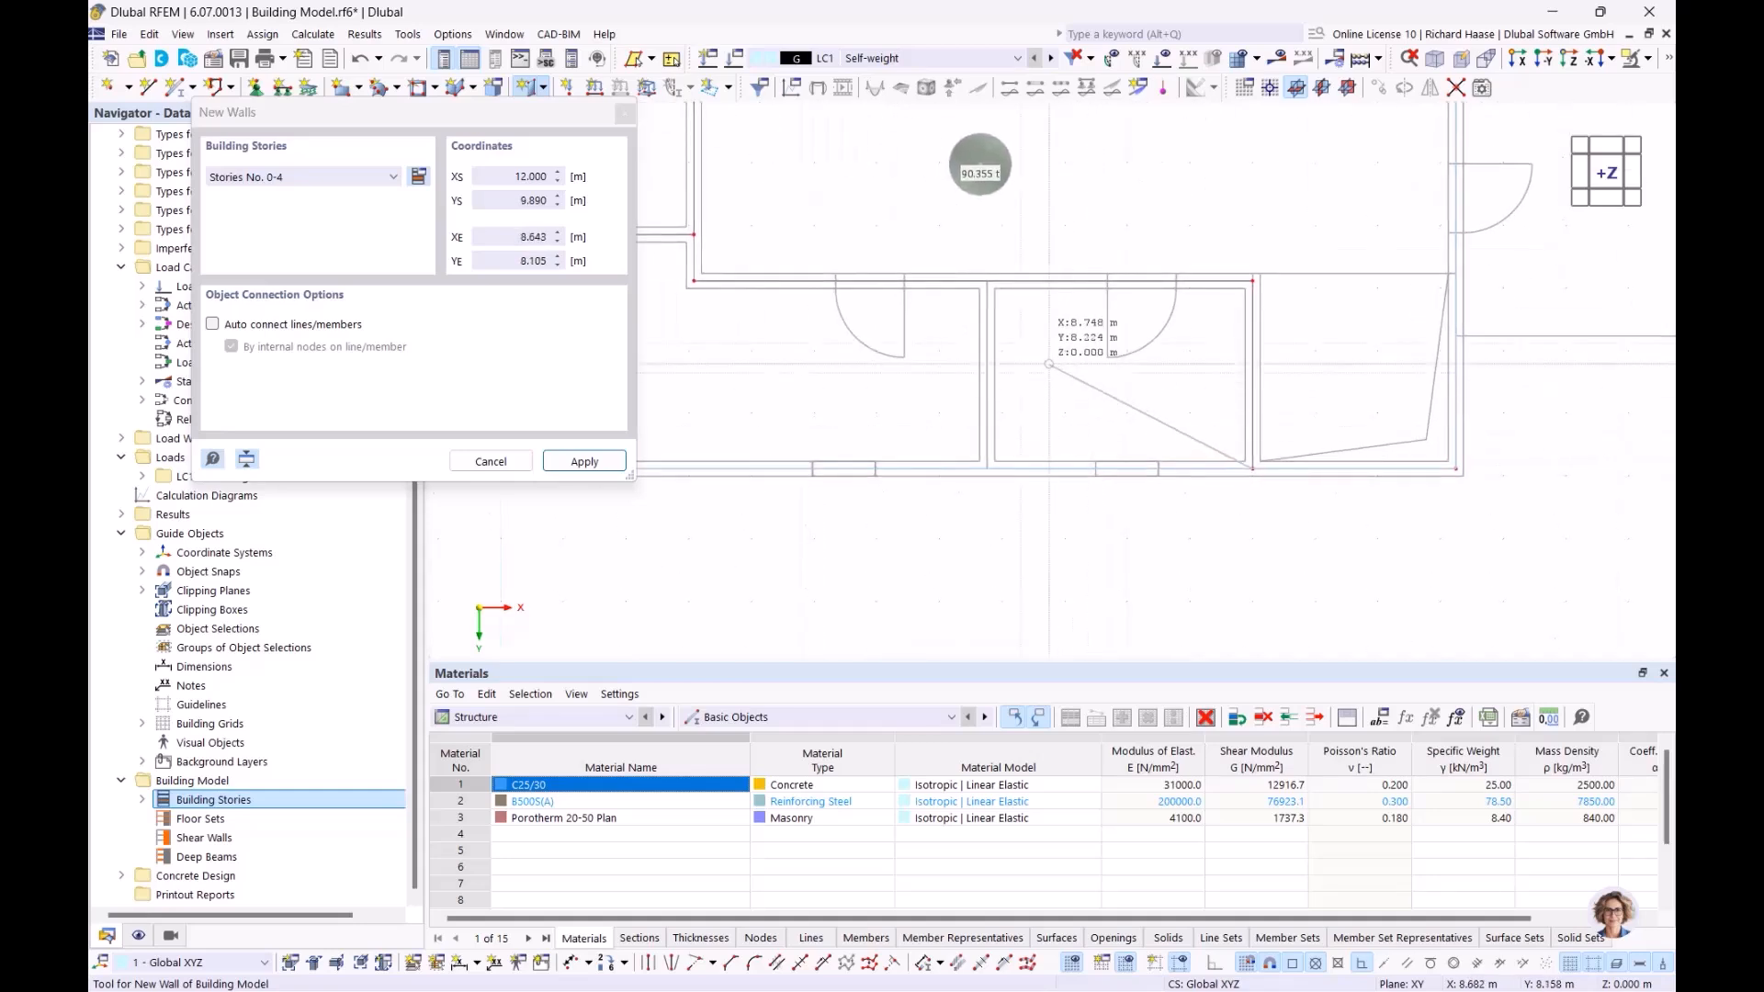
pyautogui.scroll(2, 1027, 363)
pyautogui.rightClick(1025, 354)
# Add the wall from 7.760/6.890 to 7.760/9.890, then stop and view the walls in 3D
pyautogui.click(972, 253)
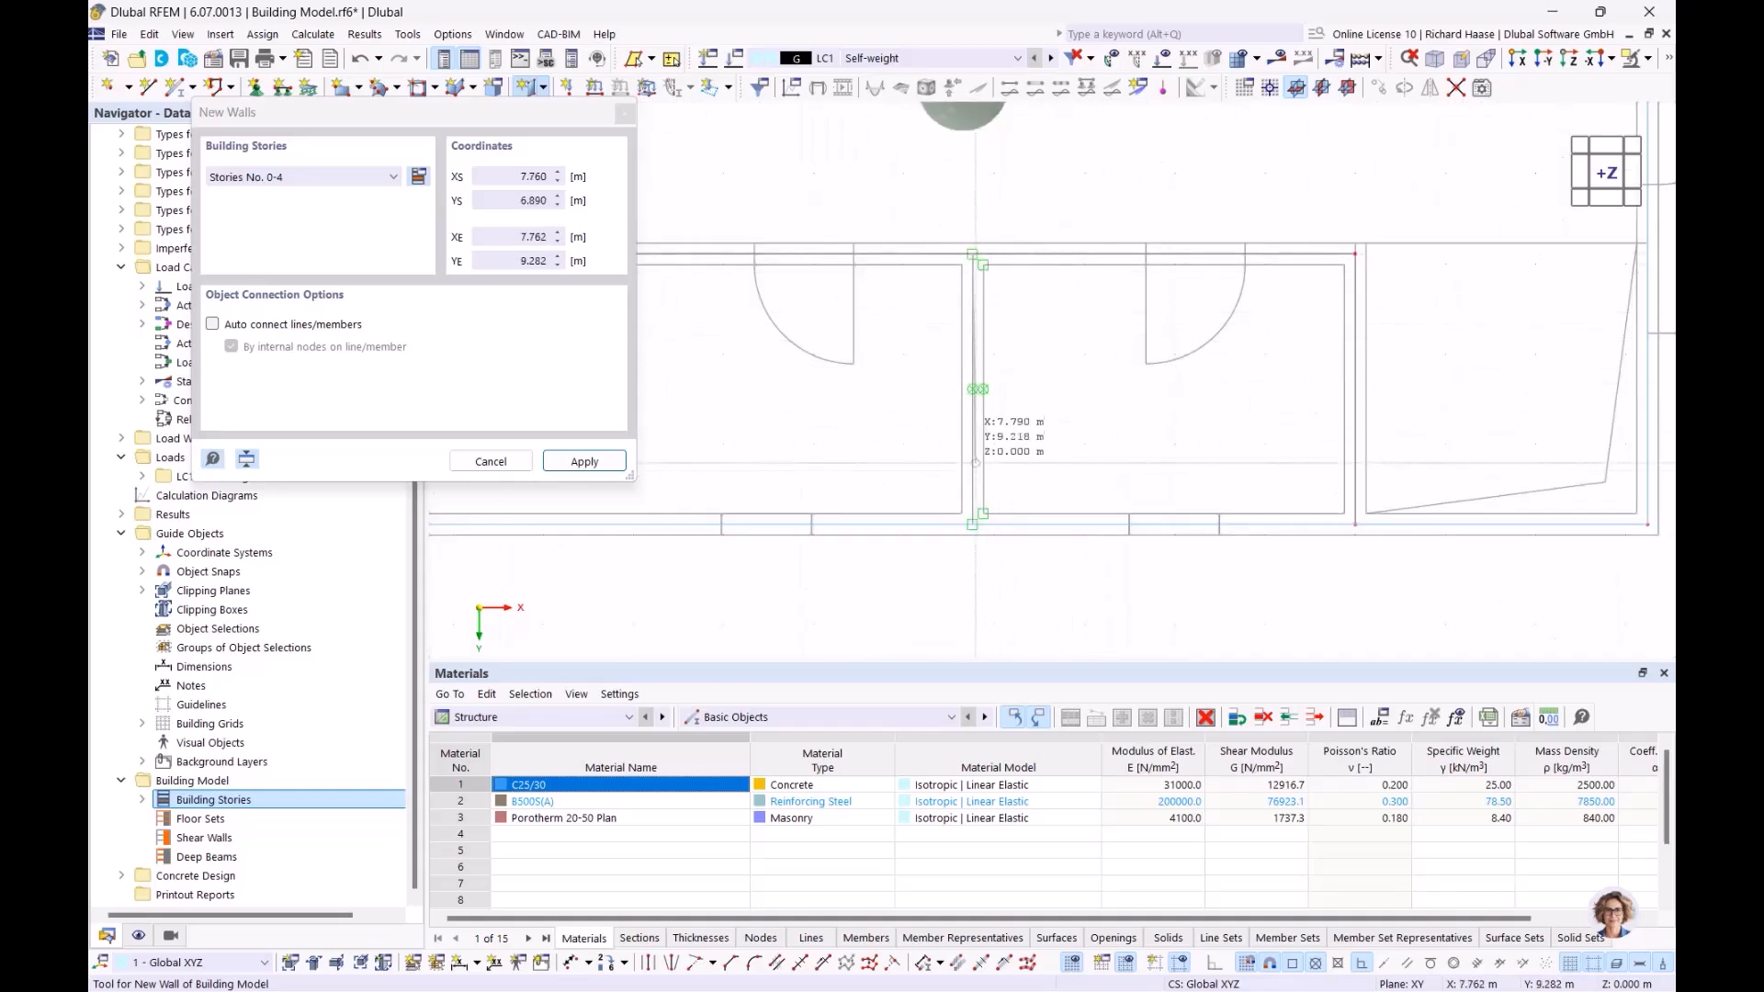
pyautogui.click(972, 525)
pyautogui.scroll(-5, 1200, 334)
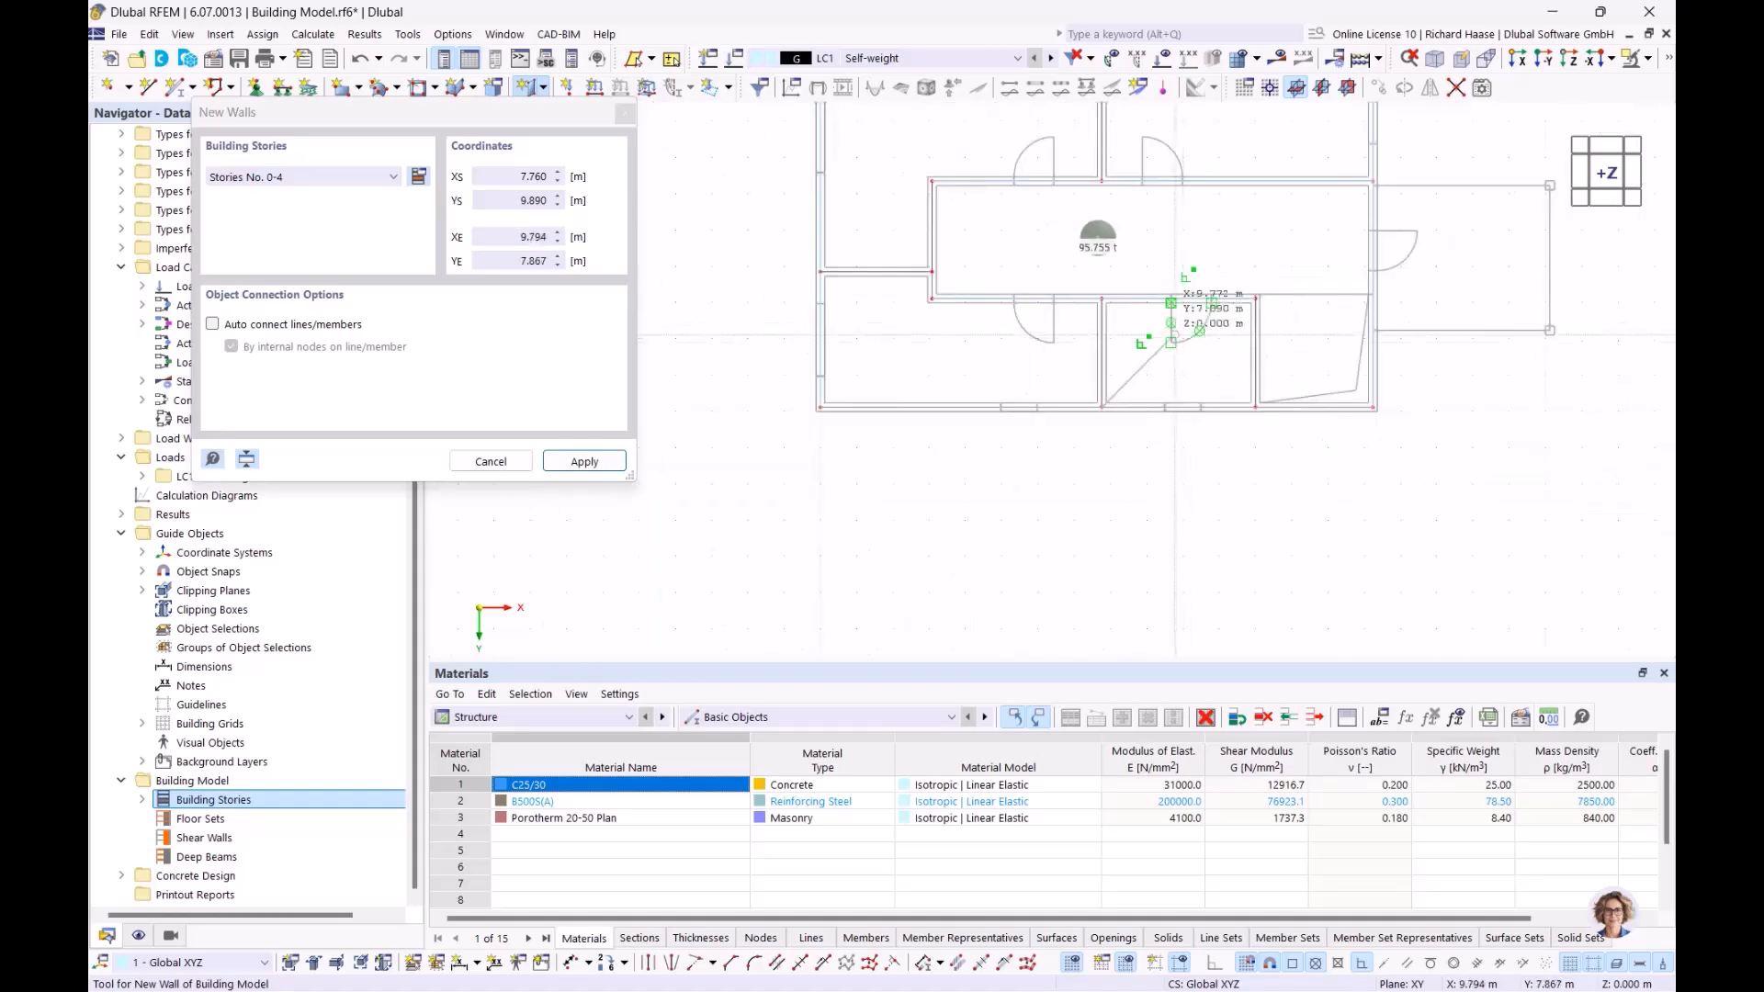
pyautogui.rightClick(1257, 226)
pyautogui.scroll(-1, 1225, 248)
pyautogui.rightClick(1227, 255)
pyautogui.scroll(-2, 1226, 255)
pyautogui.moveTo(1176, 268); pyautogui.dragTo(897, 336, button='middle')
pyautogui.keyDown('ctrl'); pyautogui.moveTo(992, 316); pyautogui.dragTo(943, 309, button='middle'); pyautogui.keyUp('ctrl')
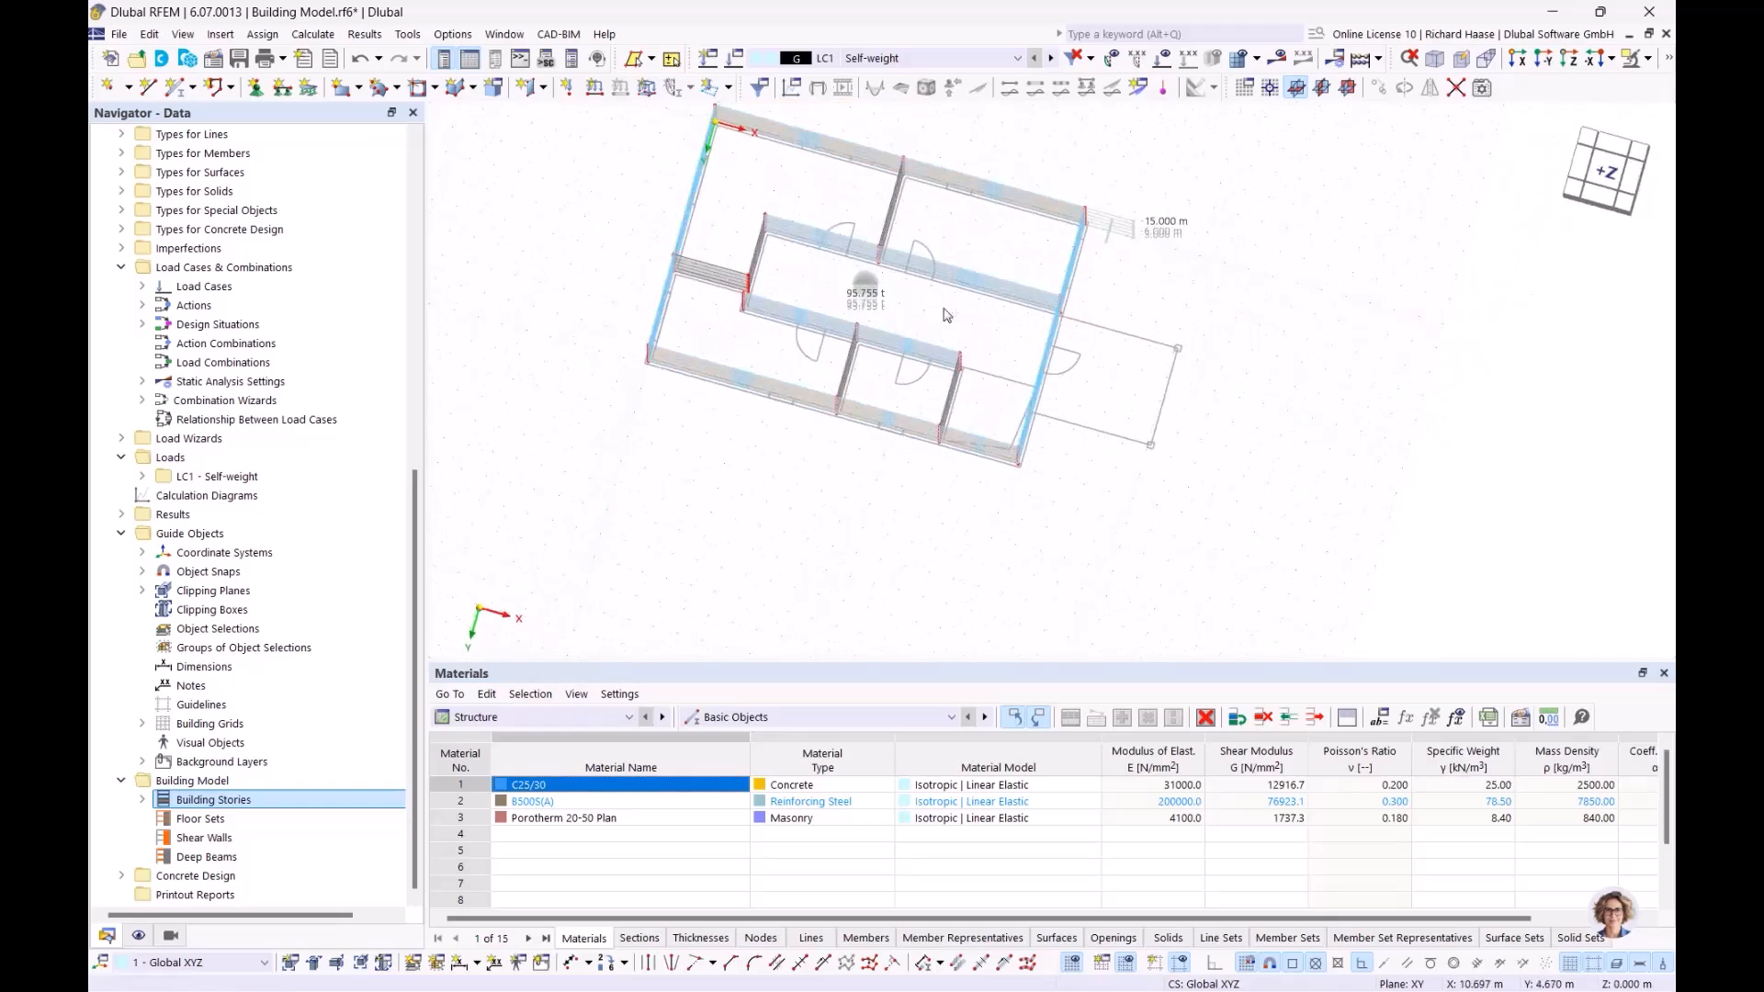
# From top view, start a new column with a 250/250 C25/30 concrete section
pyautogui.click(1602, 175)
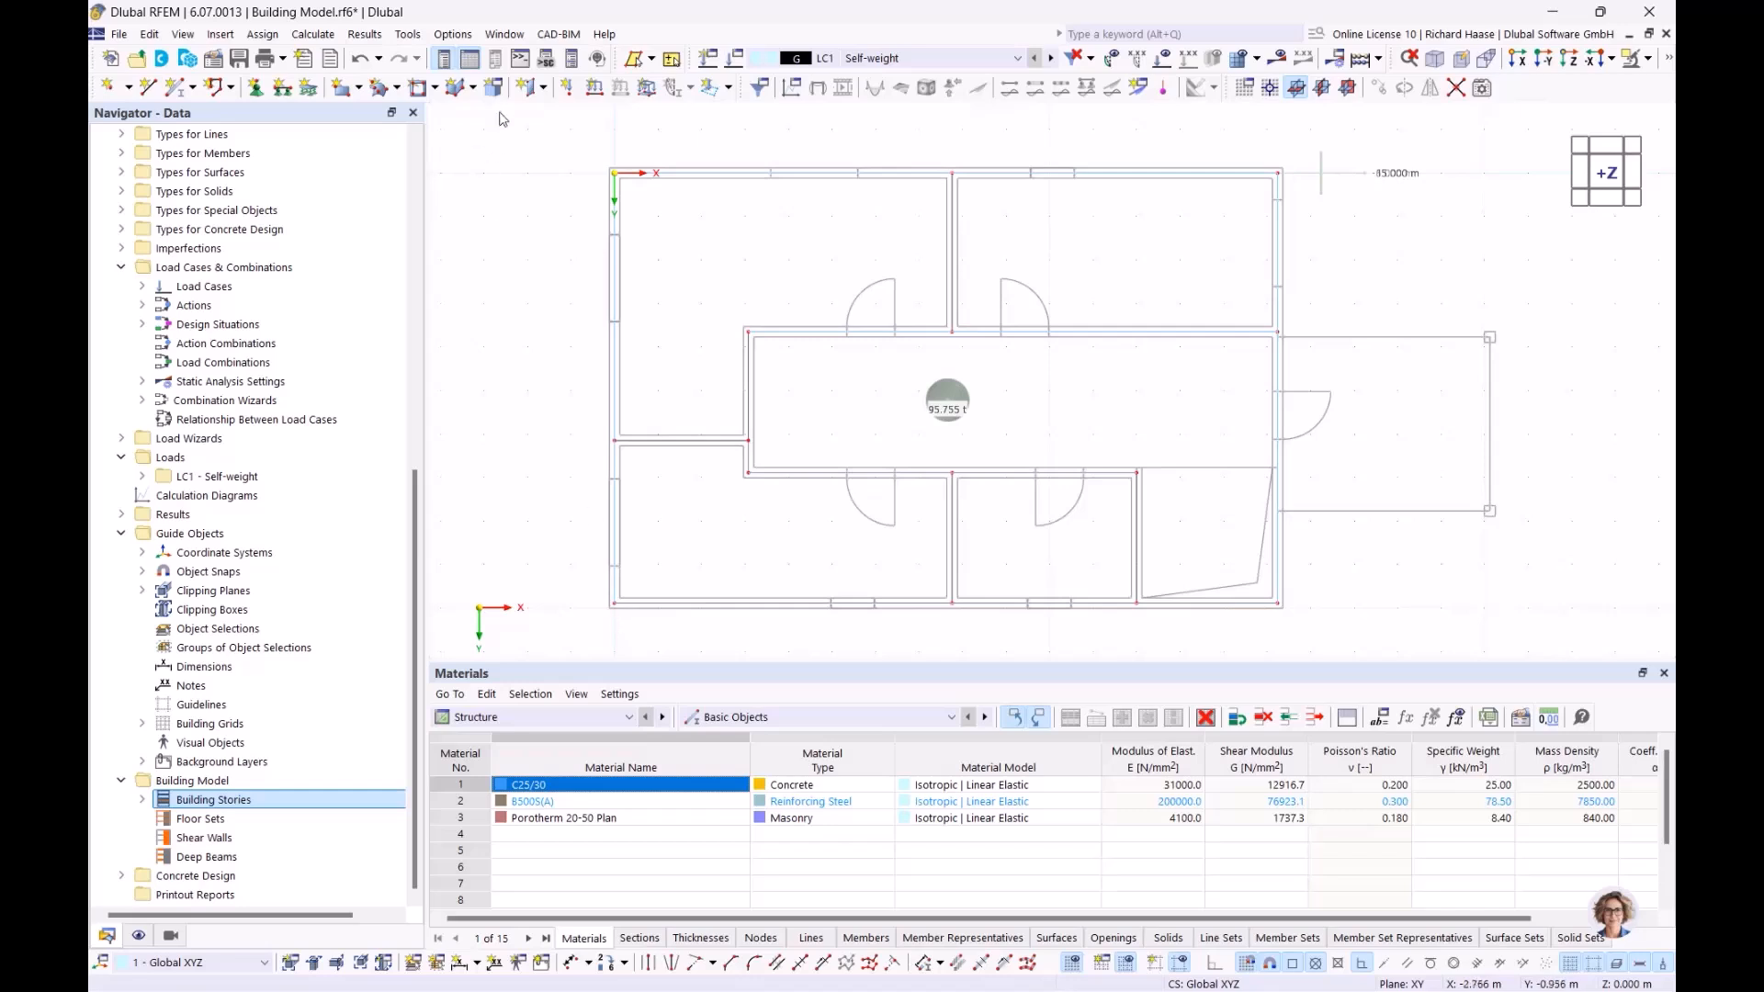
pyautogui.click(545, 88)
pyautogui.click(563, 116)
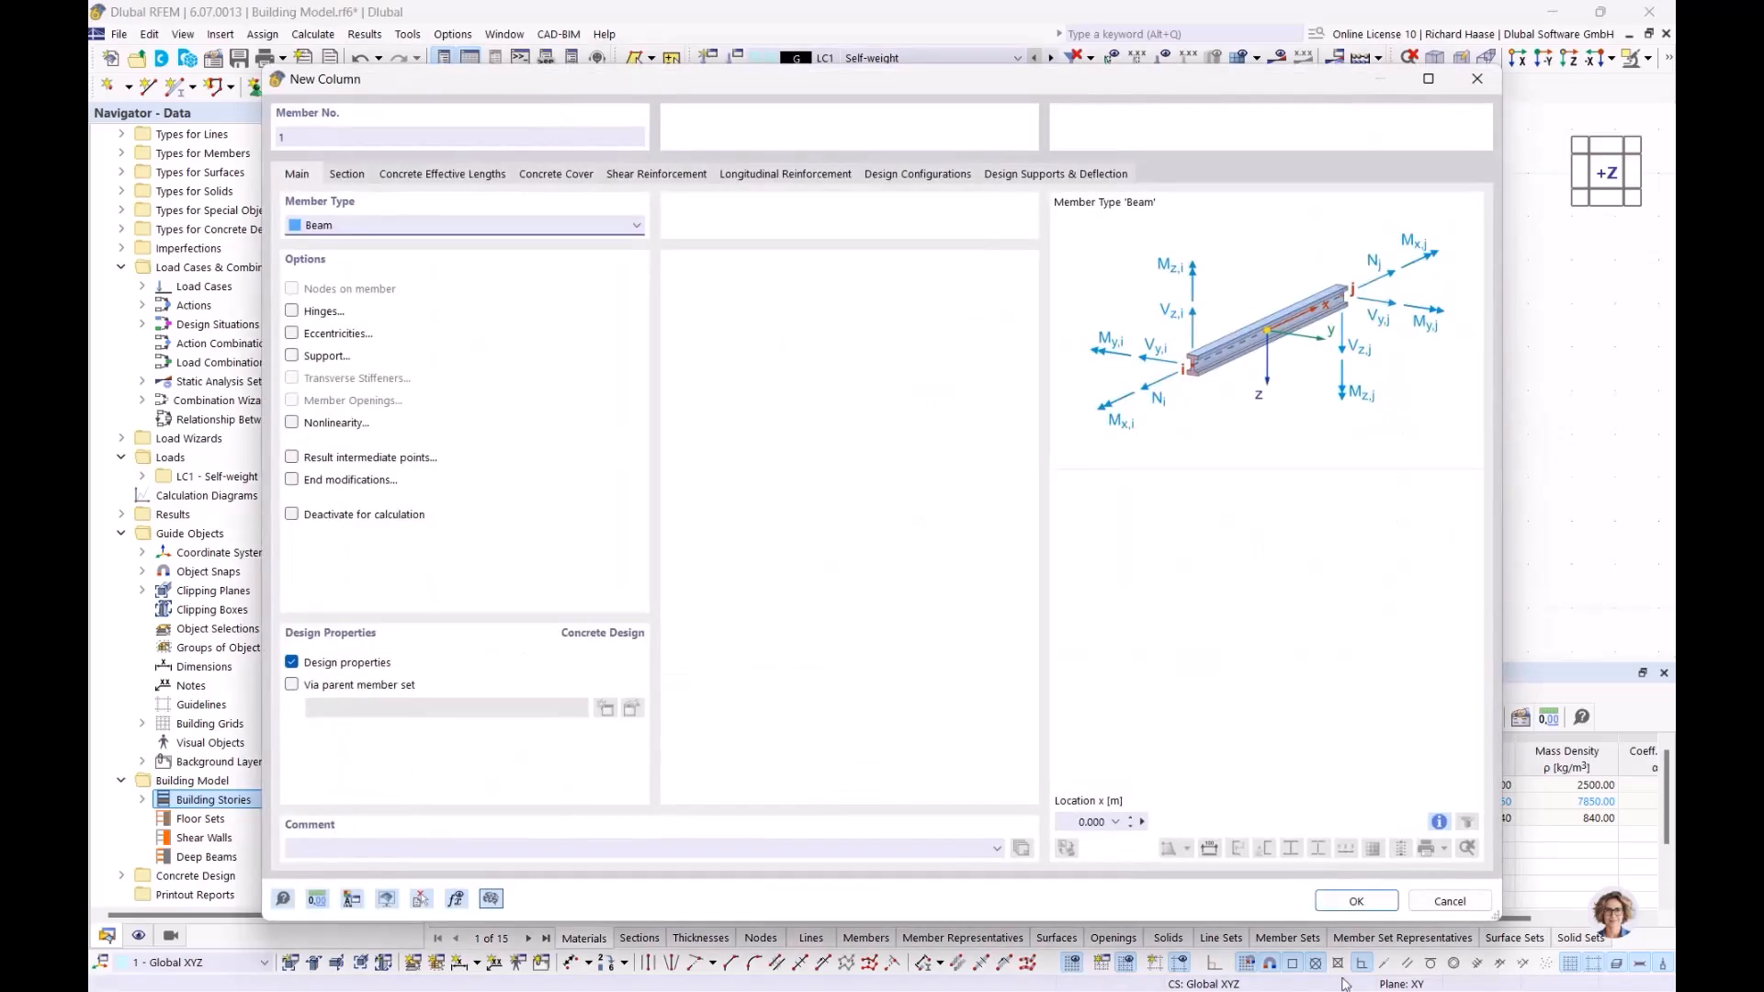
pyautogui.click(357, 182)
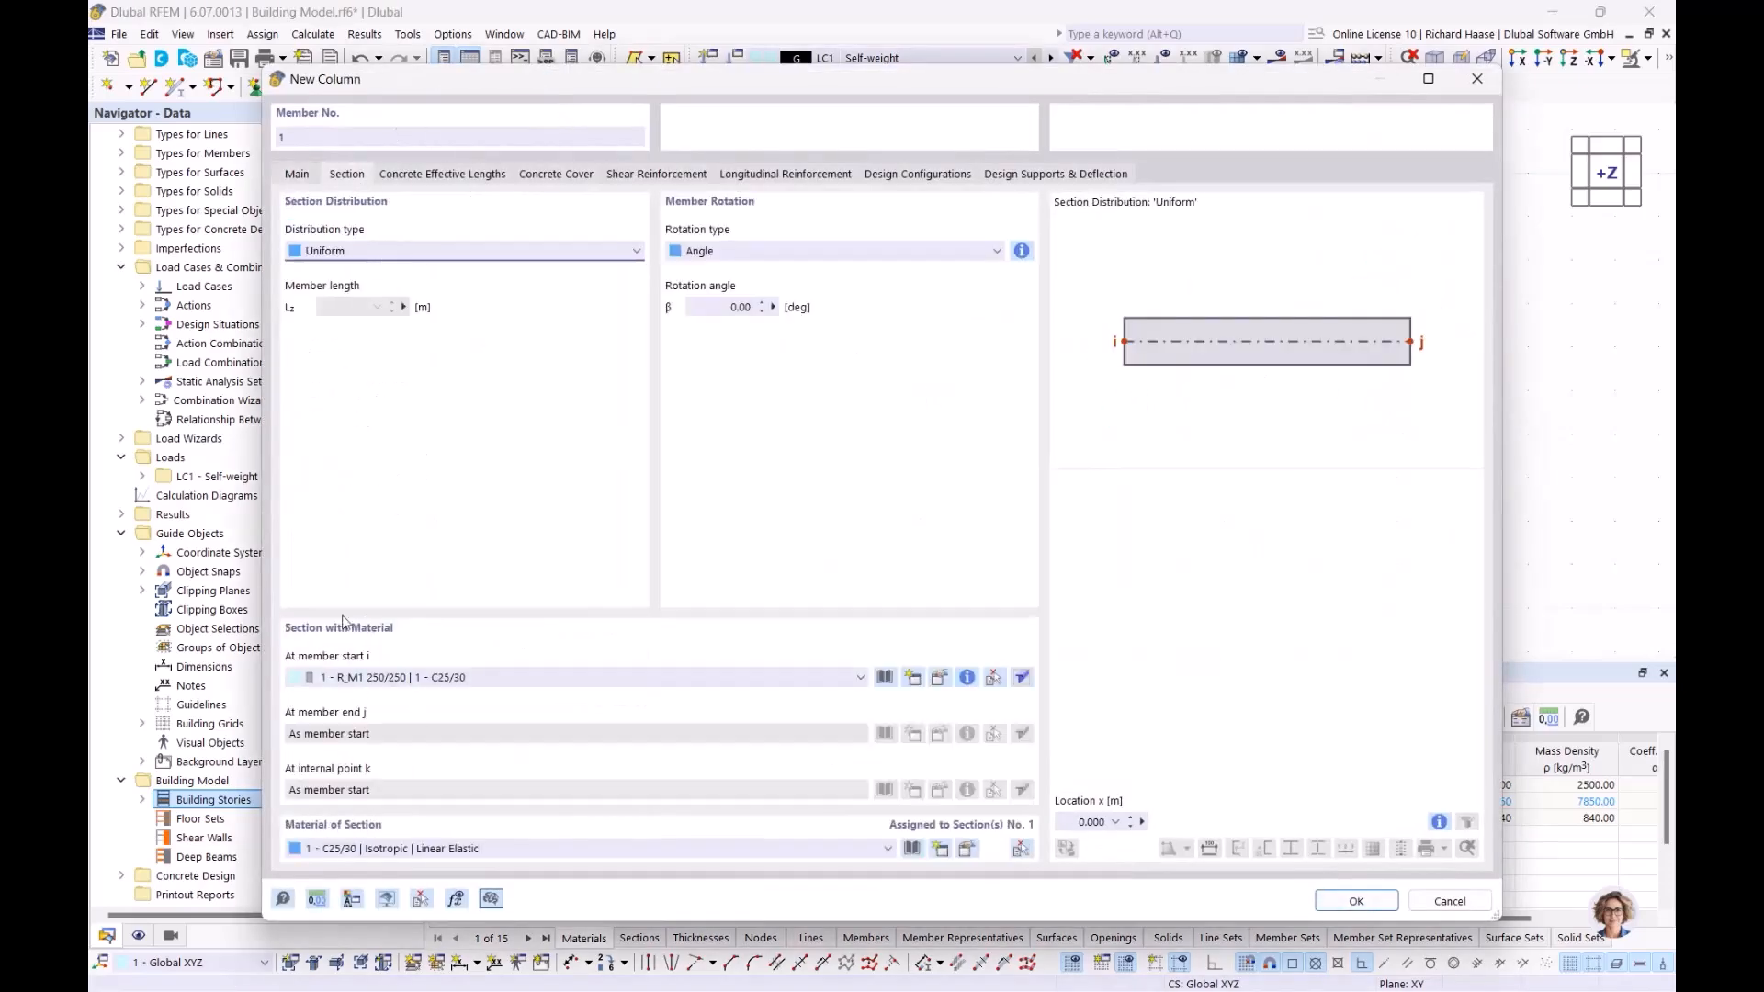
pyautogui.click(1354, 901)
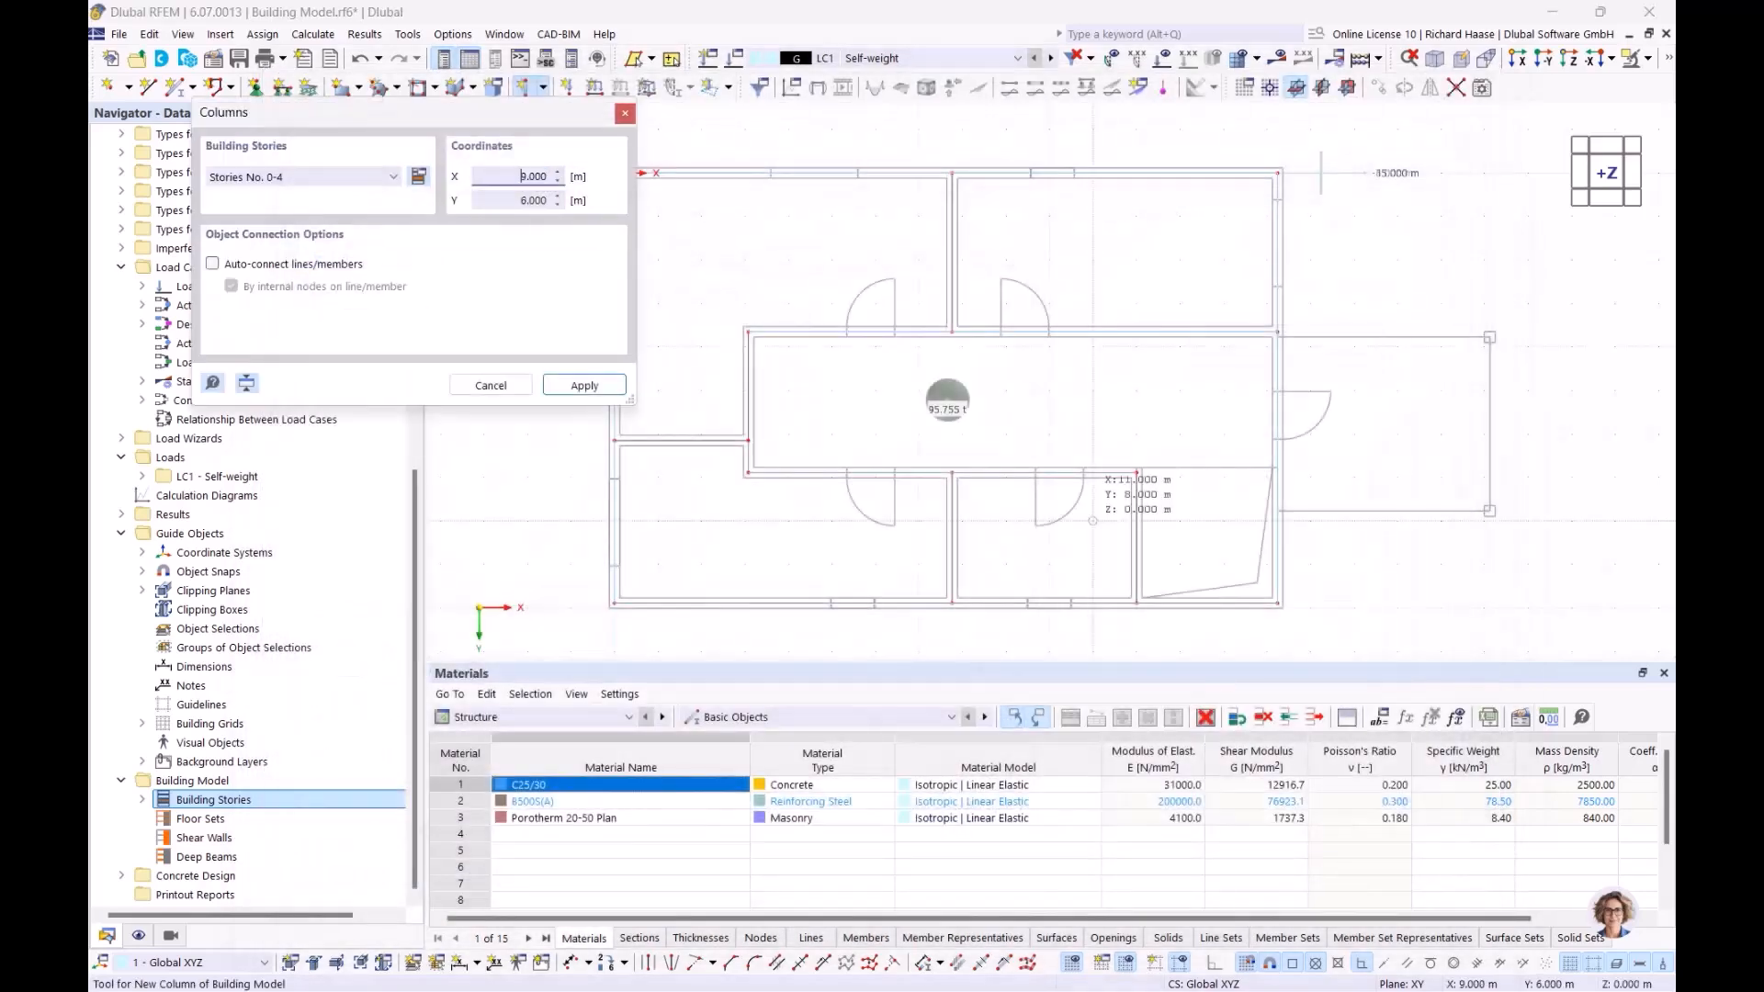
# Limit the columns to Story No. 0 and place them at the right annex's outer corners
pyautogui.click(357, 180)
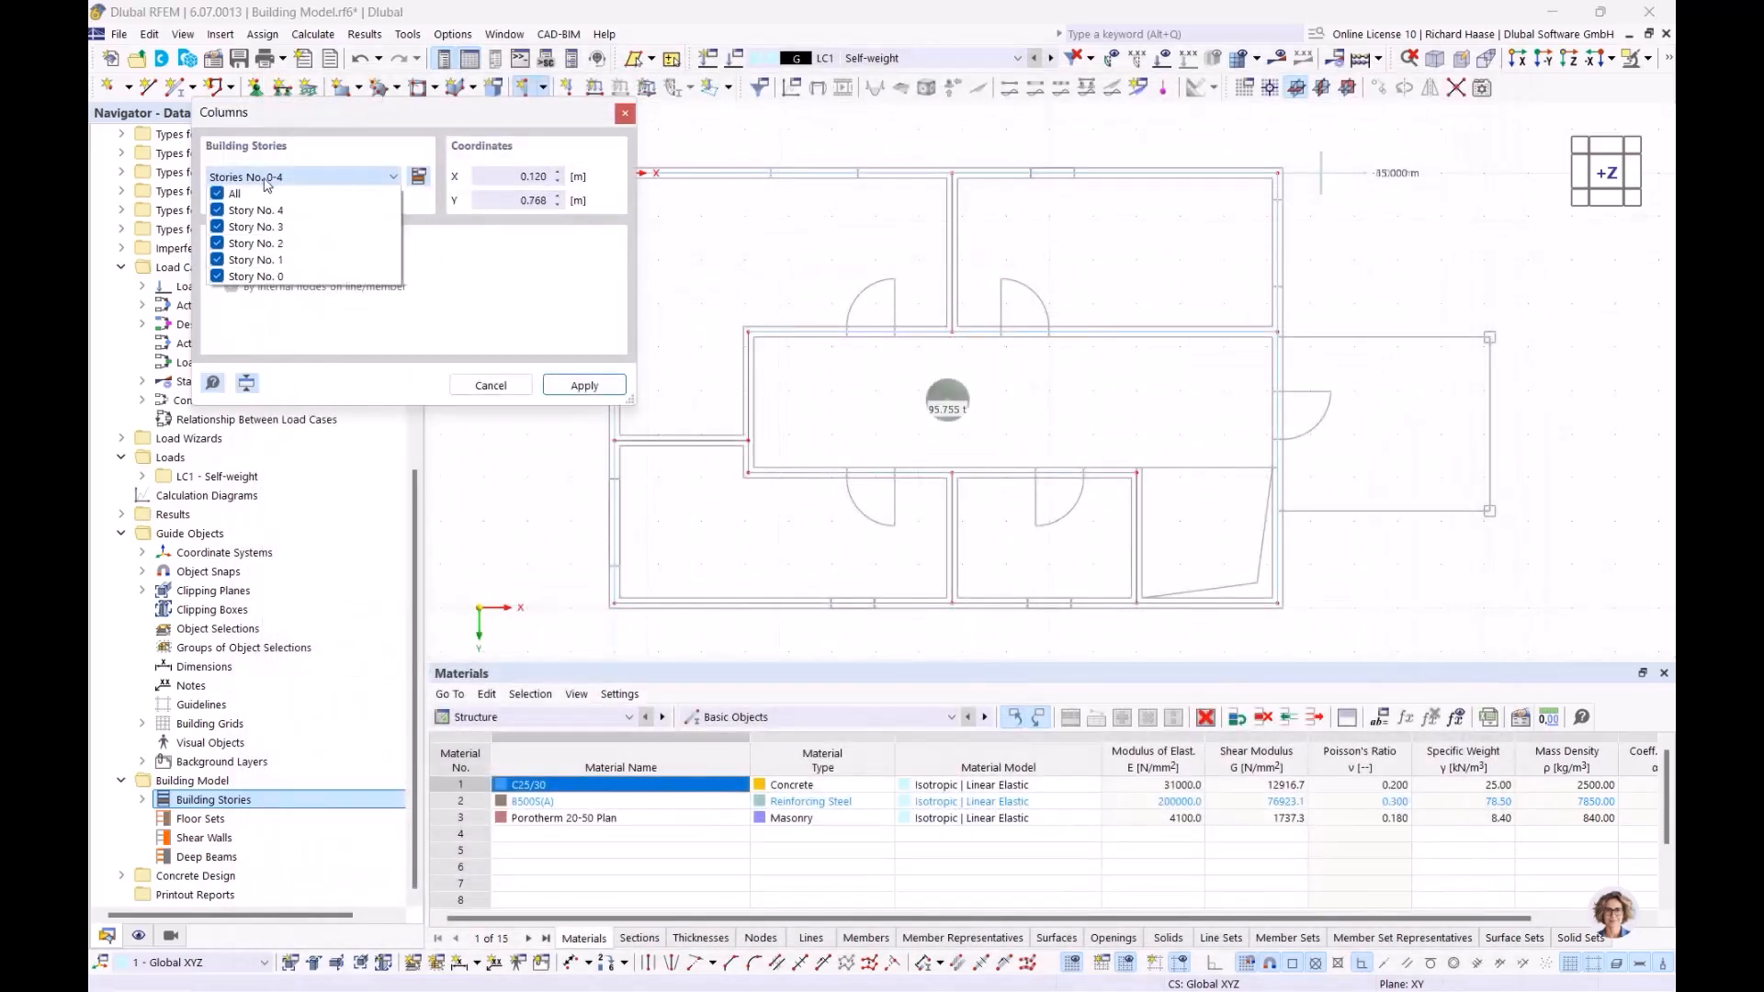
pyautogui.click(221, 195)
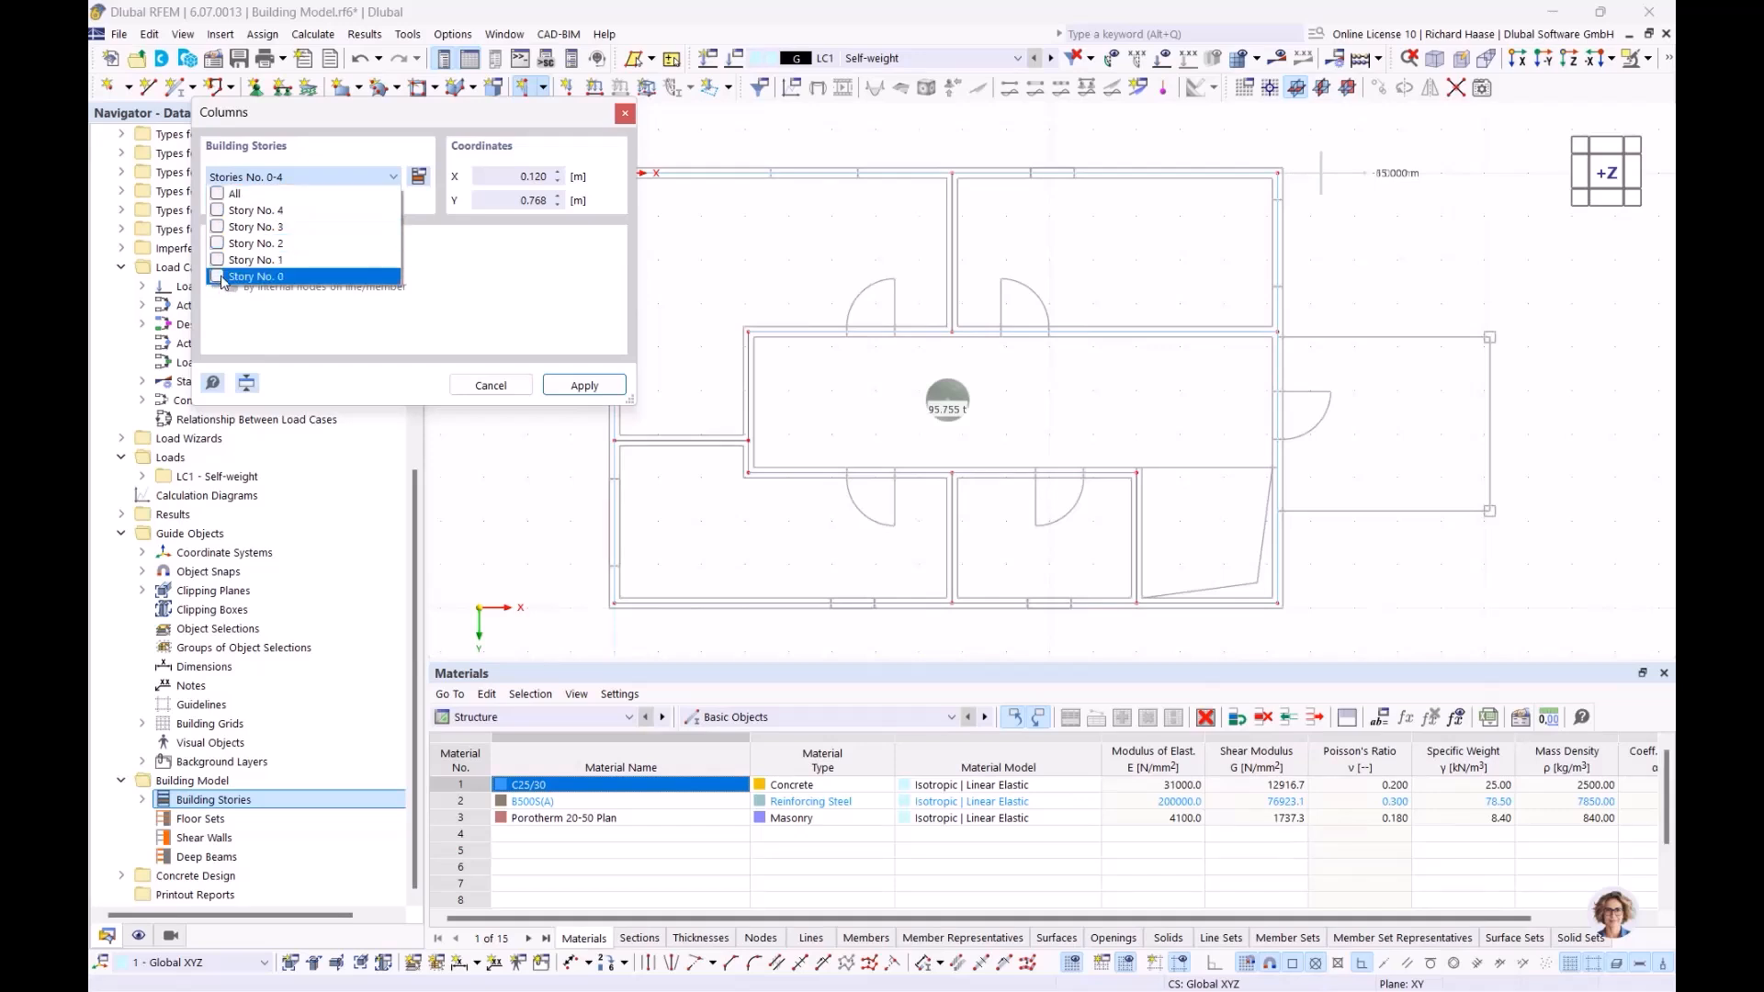
pyautogui.click(585, 386)
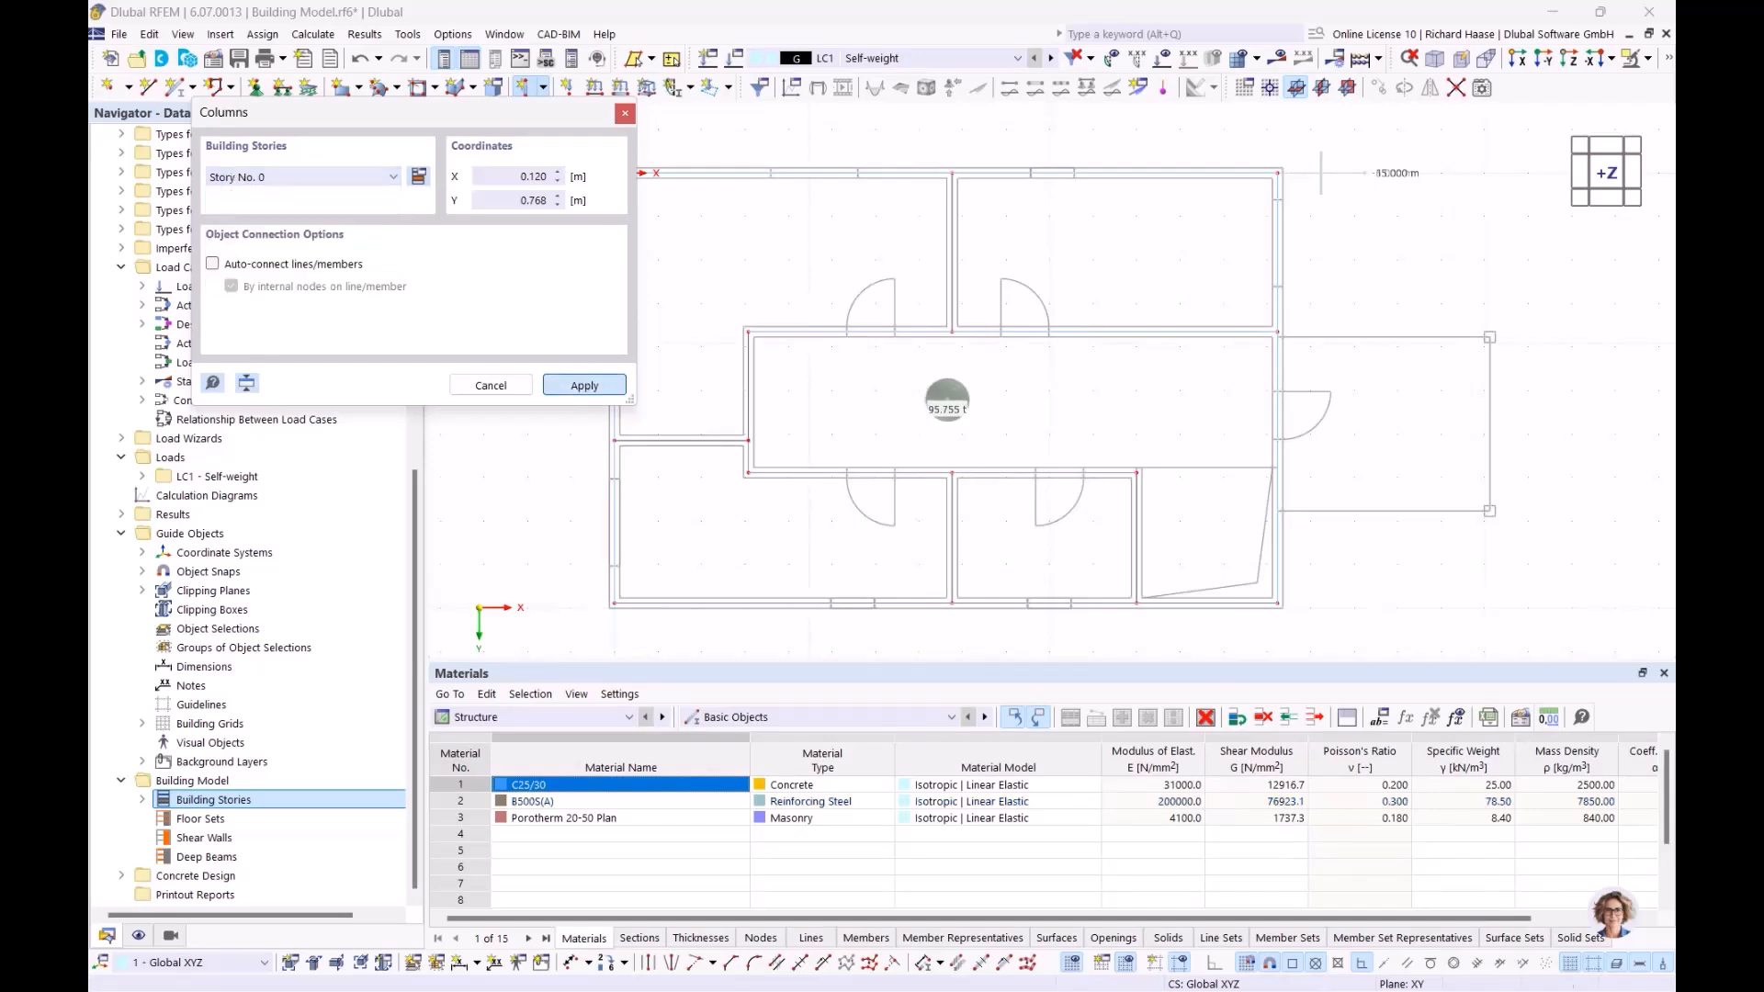
pyautogui.scroll(5, 949, 321)
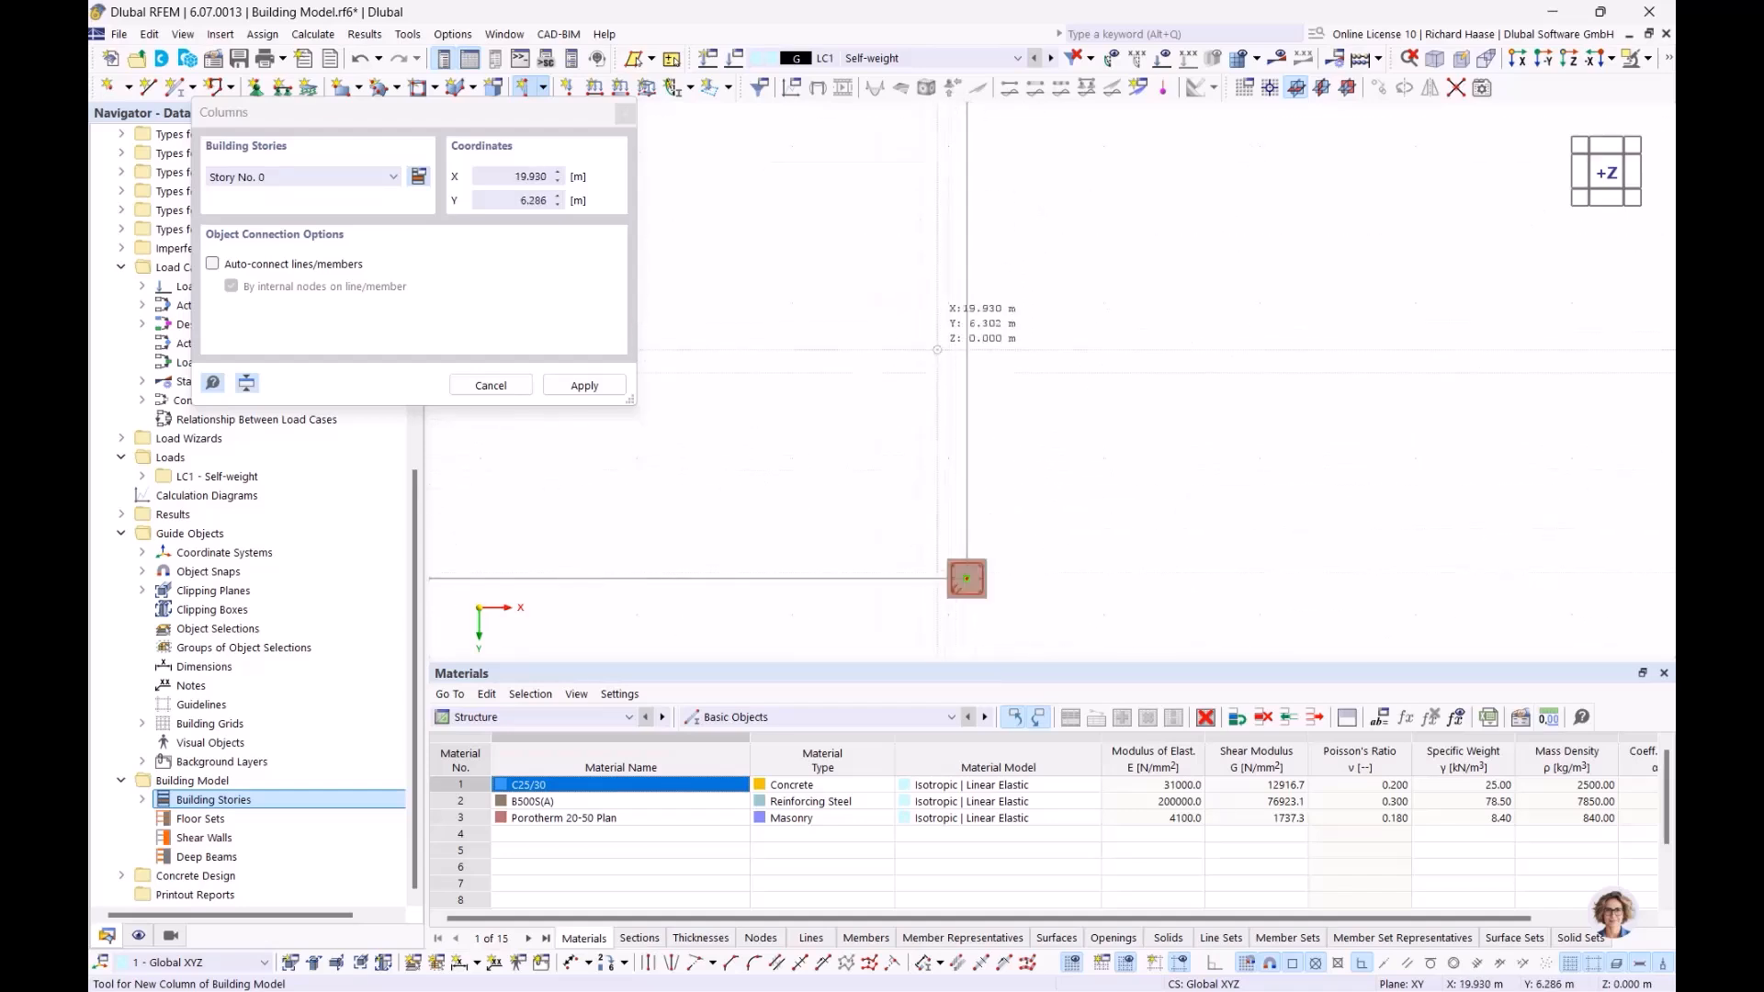
pyautogui.scroll(-3, 927, 331)
pyautogui.moveTo(927, 331); pyautogui.dragTo(1093, 393, button='middle')
pyautogui.press('Escape')
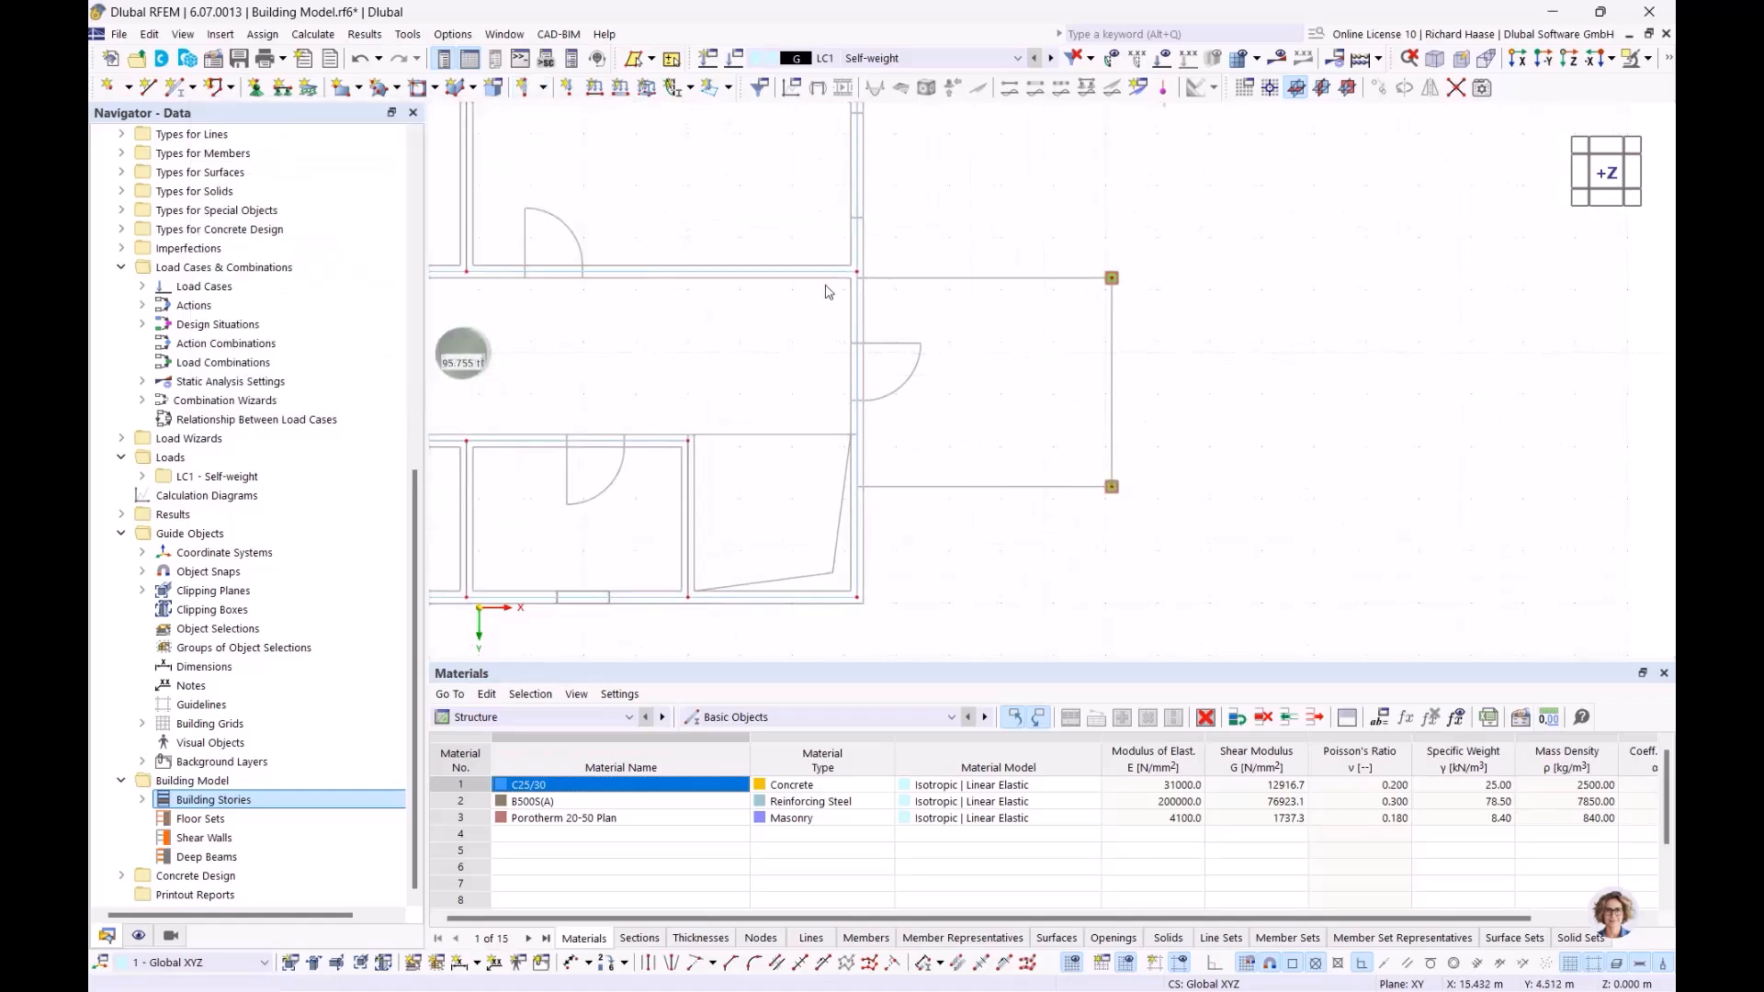
pyautogui.click(544, 88)
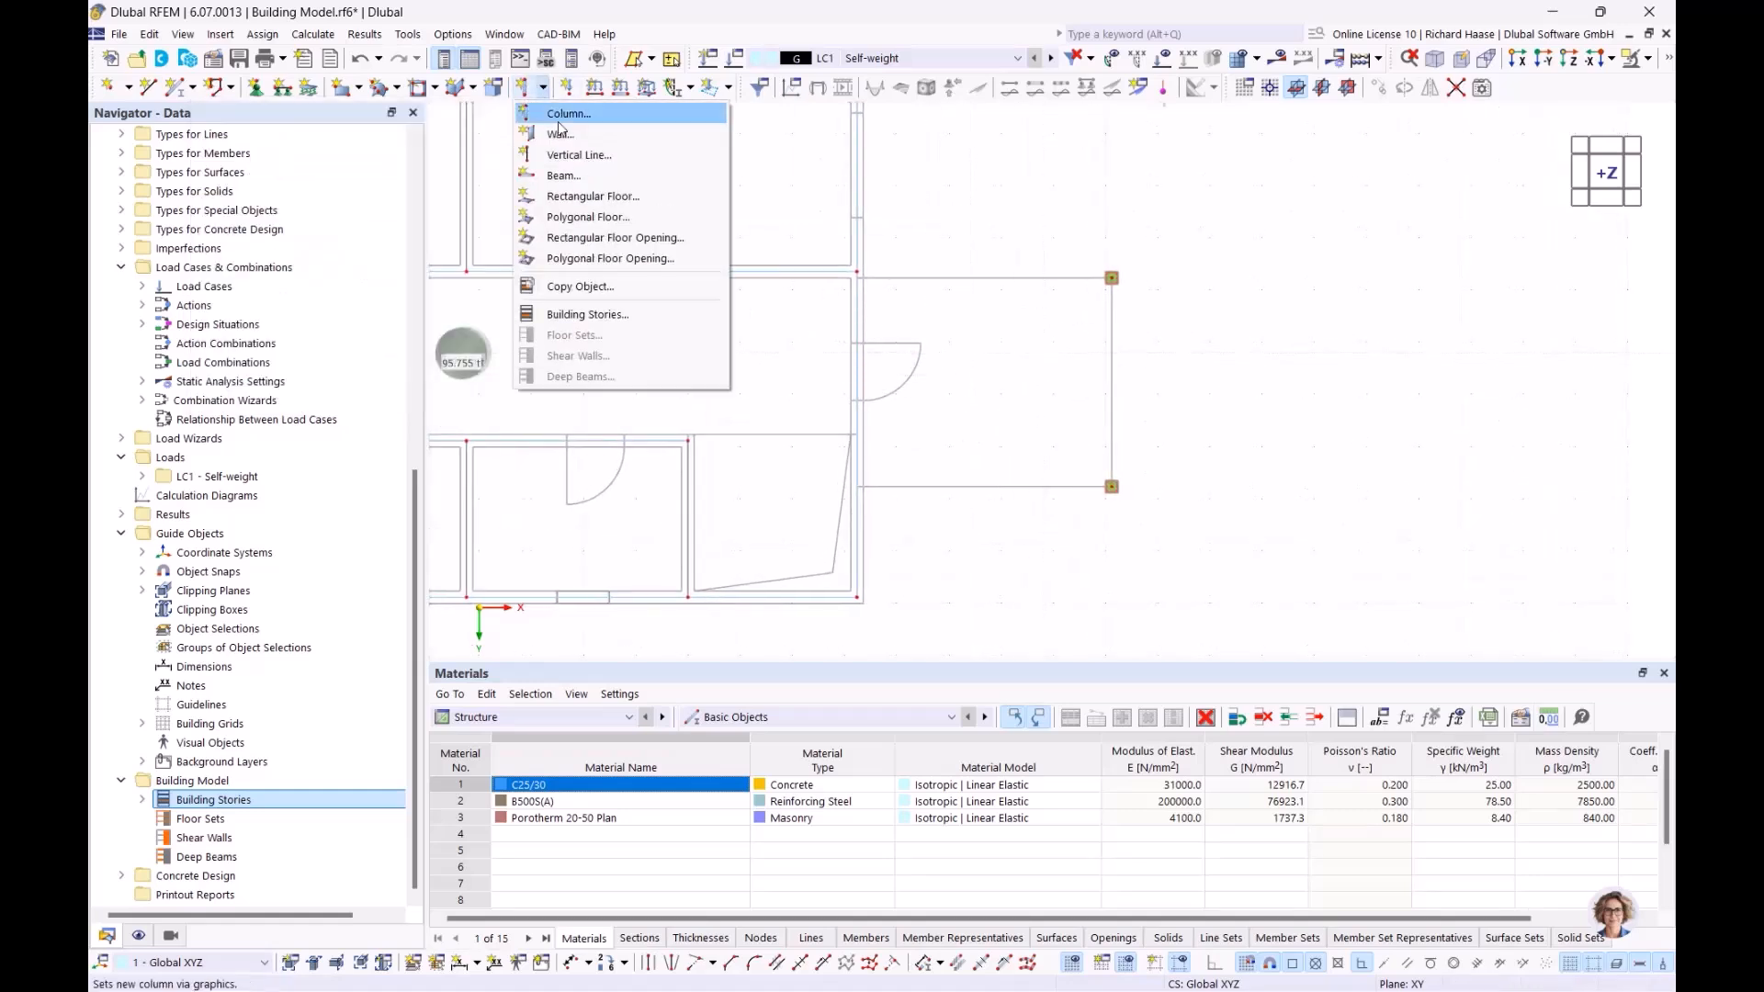
pyautogui.click(568, 198)
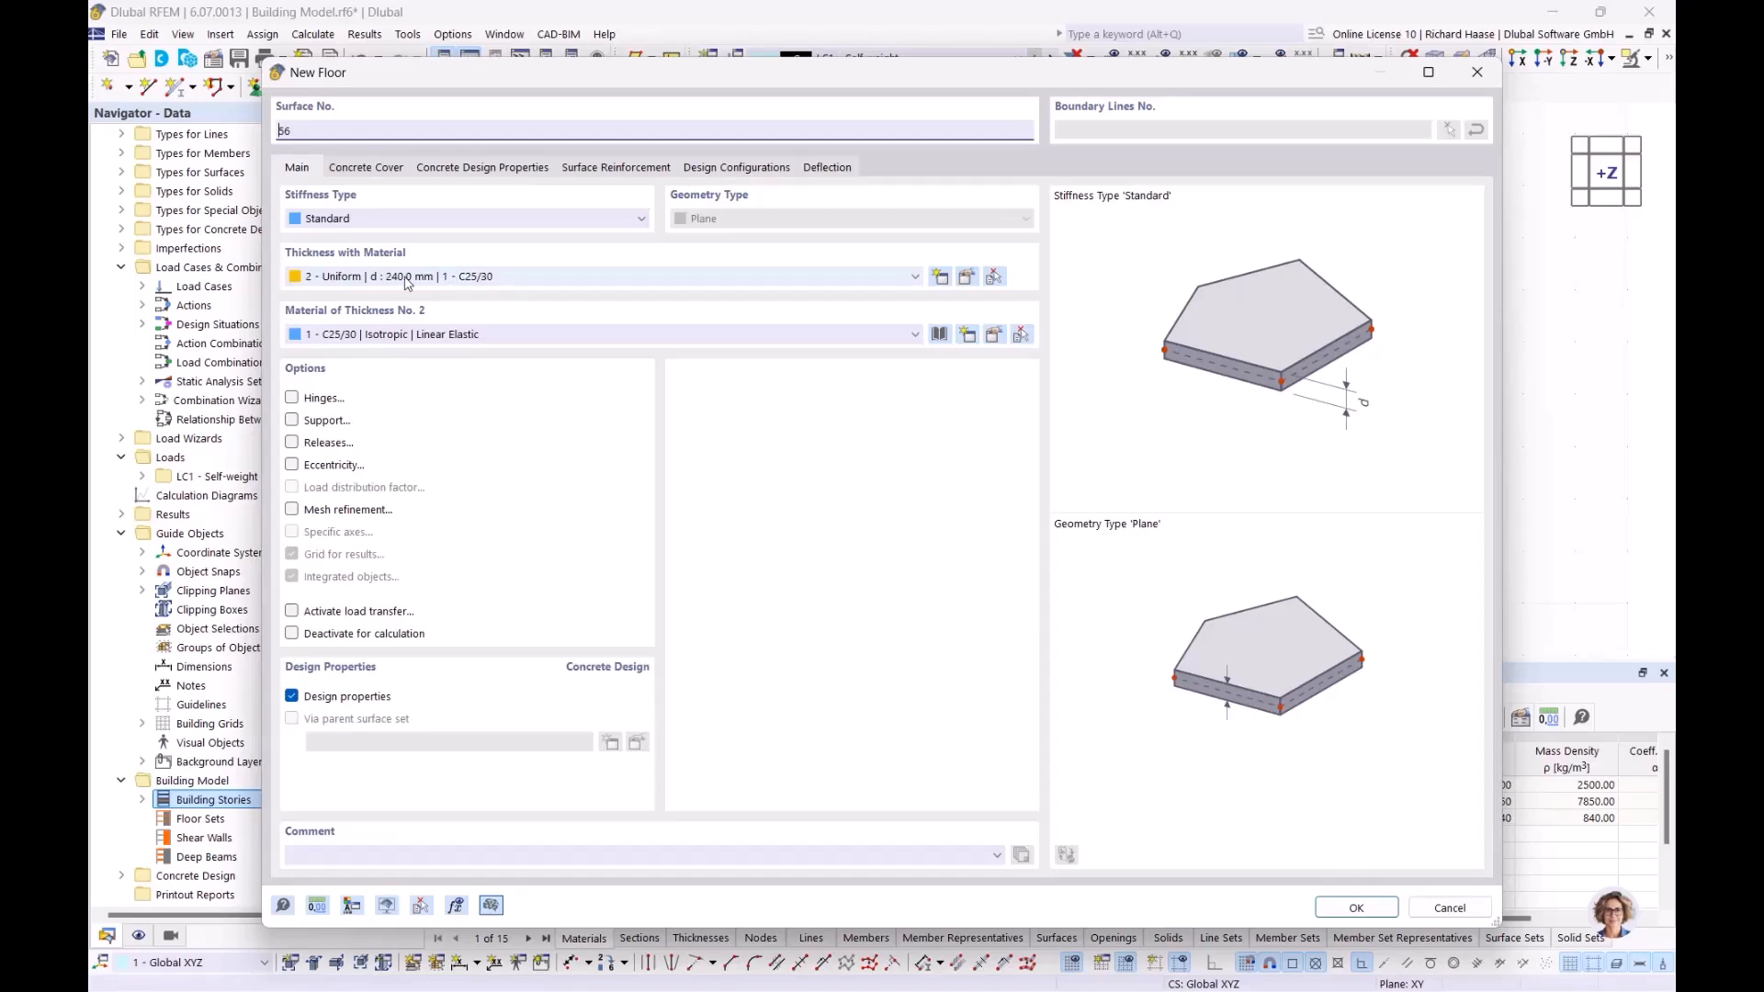
pyautogui.click(1357, 908)
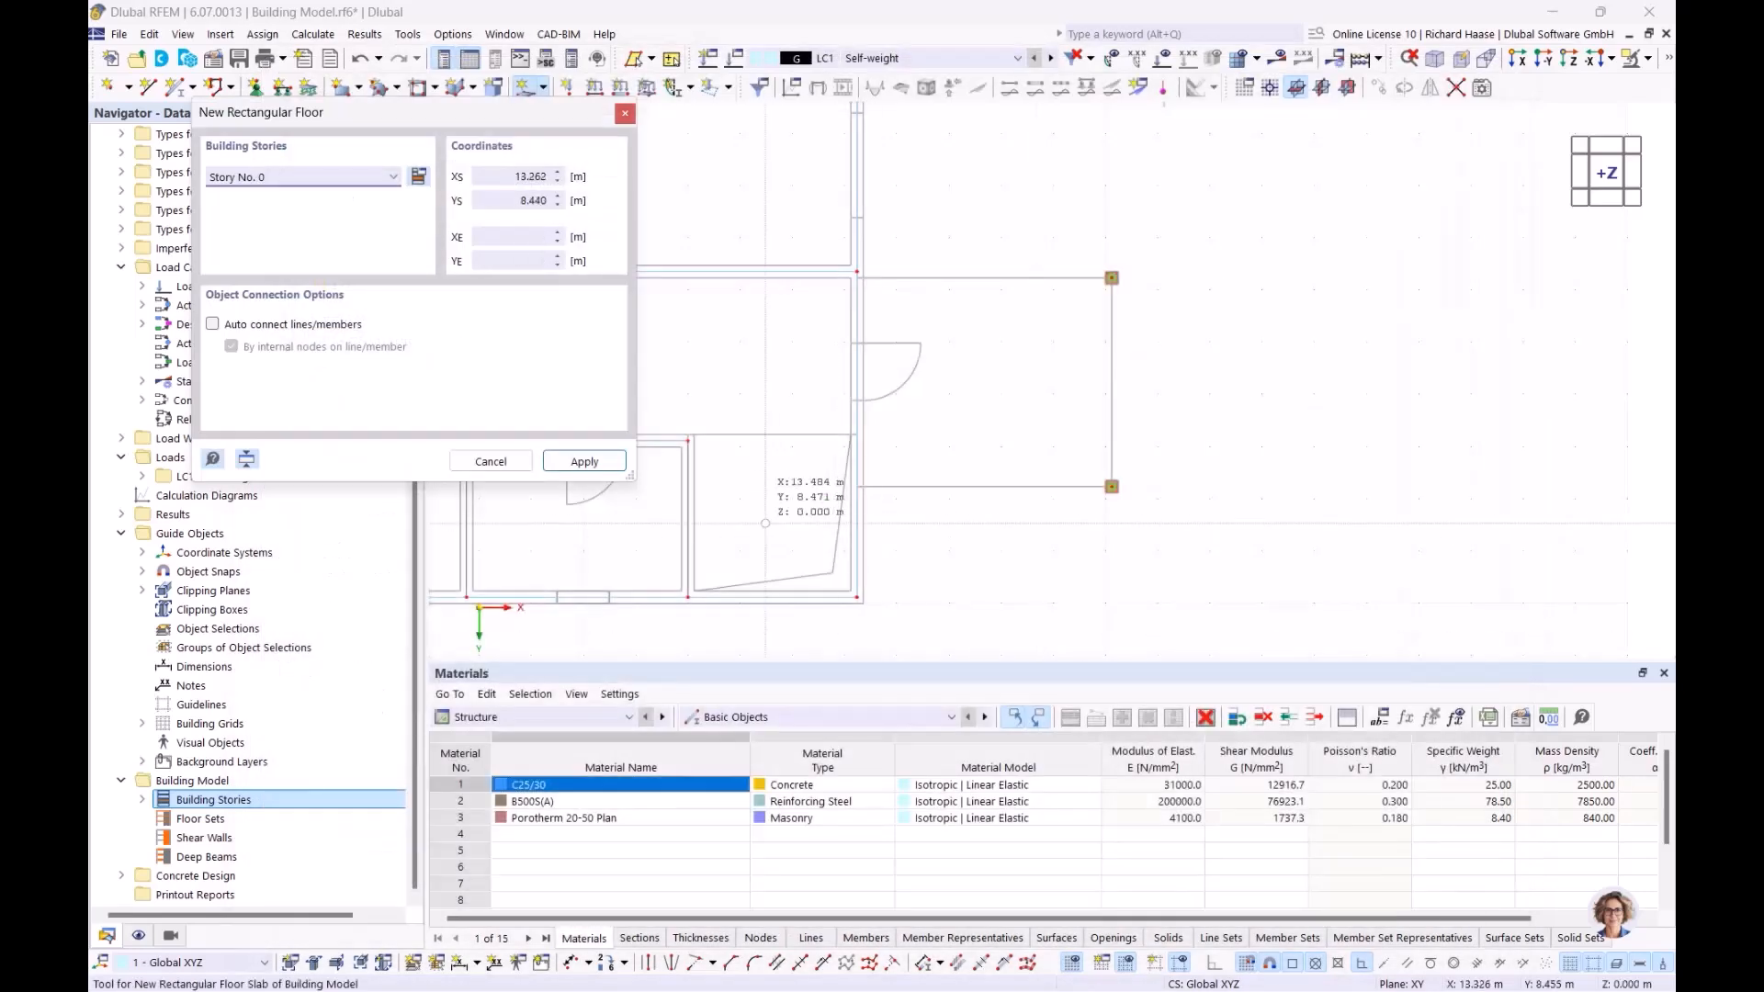
pyautogui.click(262, 177)
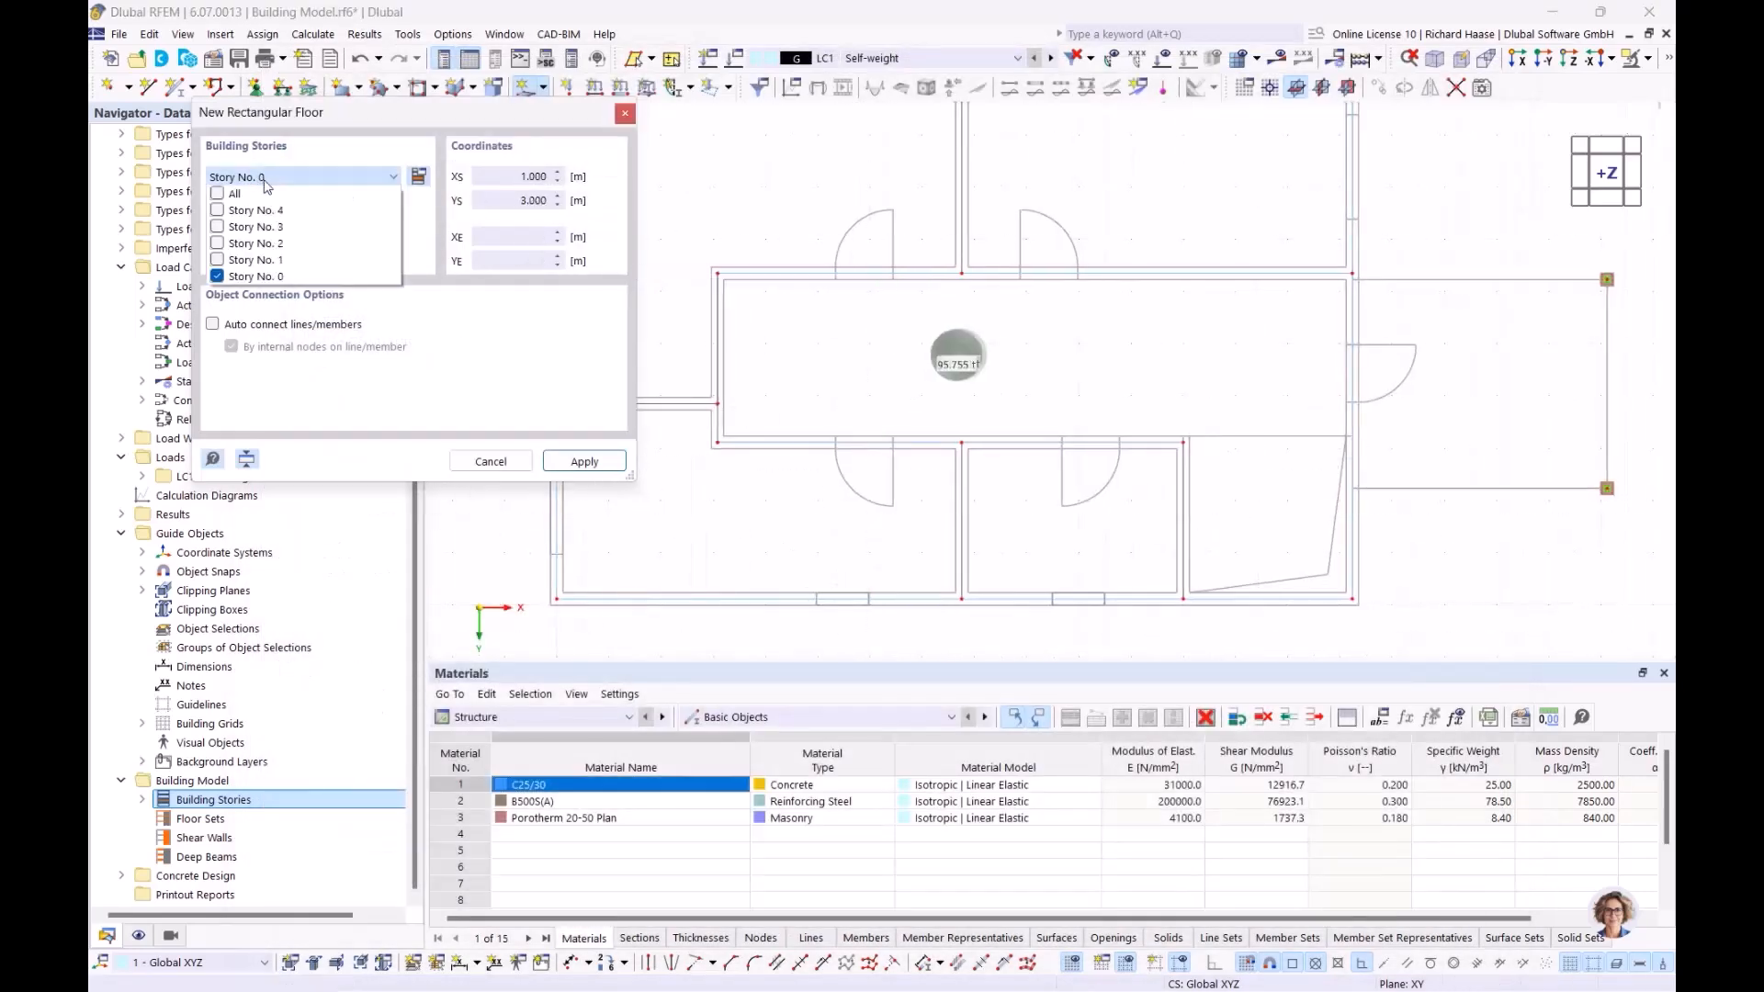
pyautogui.click(218, 194)
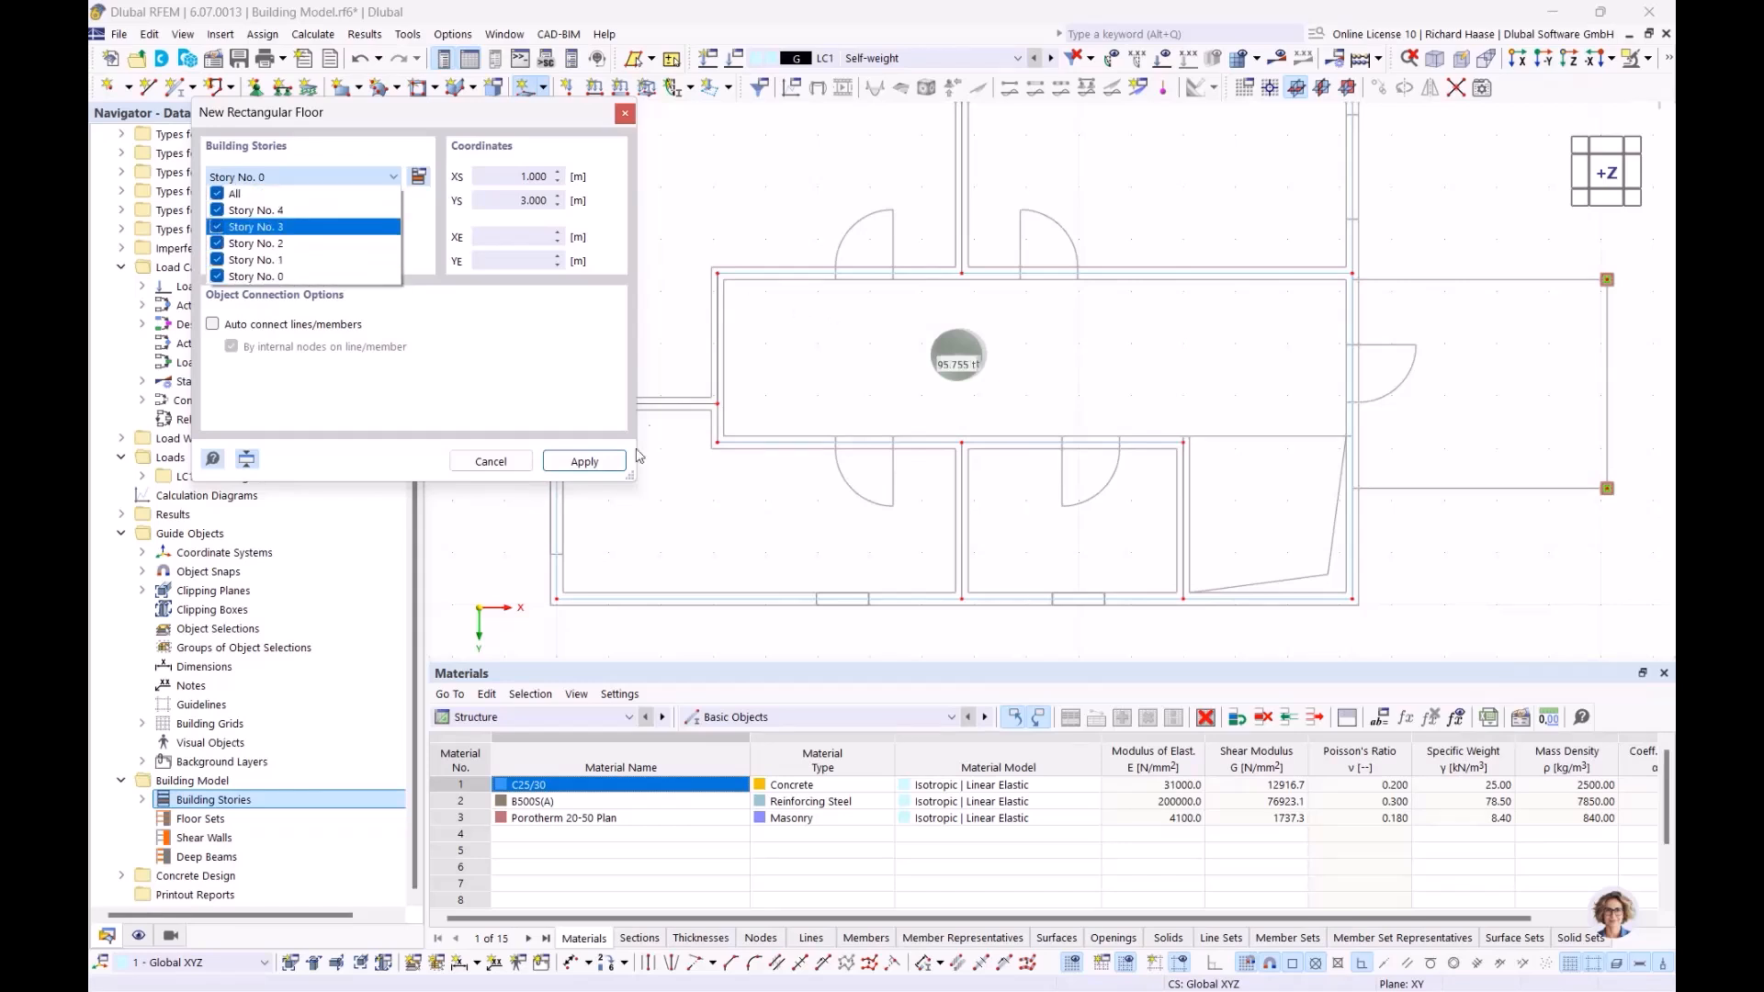
pyautogui.click(492, 369)
pyautogui.click(585, 465)
pyautogui.scroll(-3, 735, 354)
pyautogui.moveTo(808, 380); pyautogui.dragTo(1004, 508, button='middle')
pyautogui.scroll(9, 745, 274)
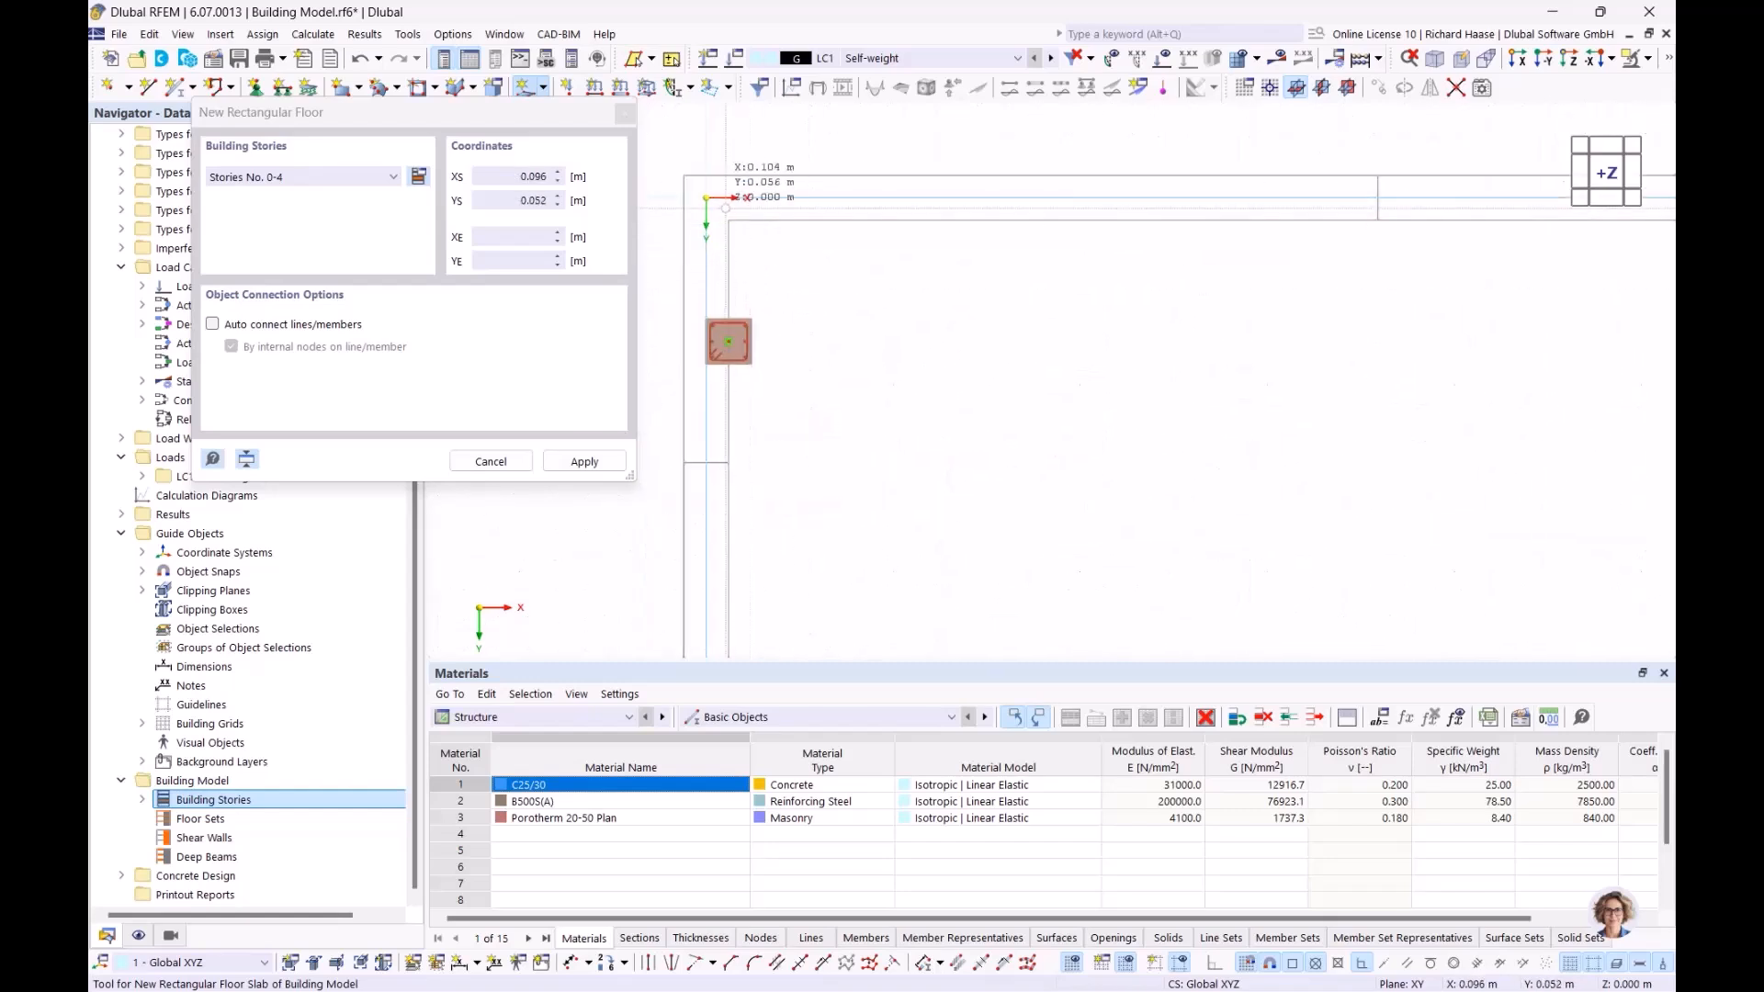
pyautogui.scroll(-5, 753, 342)
pyautogui.scroll(-3, 969, 353)
pyautogui.moveTo(968, 356); pyautogui.dragTo(927, 345, button='middle')
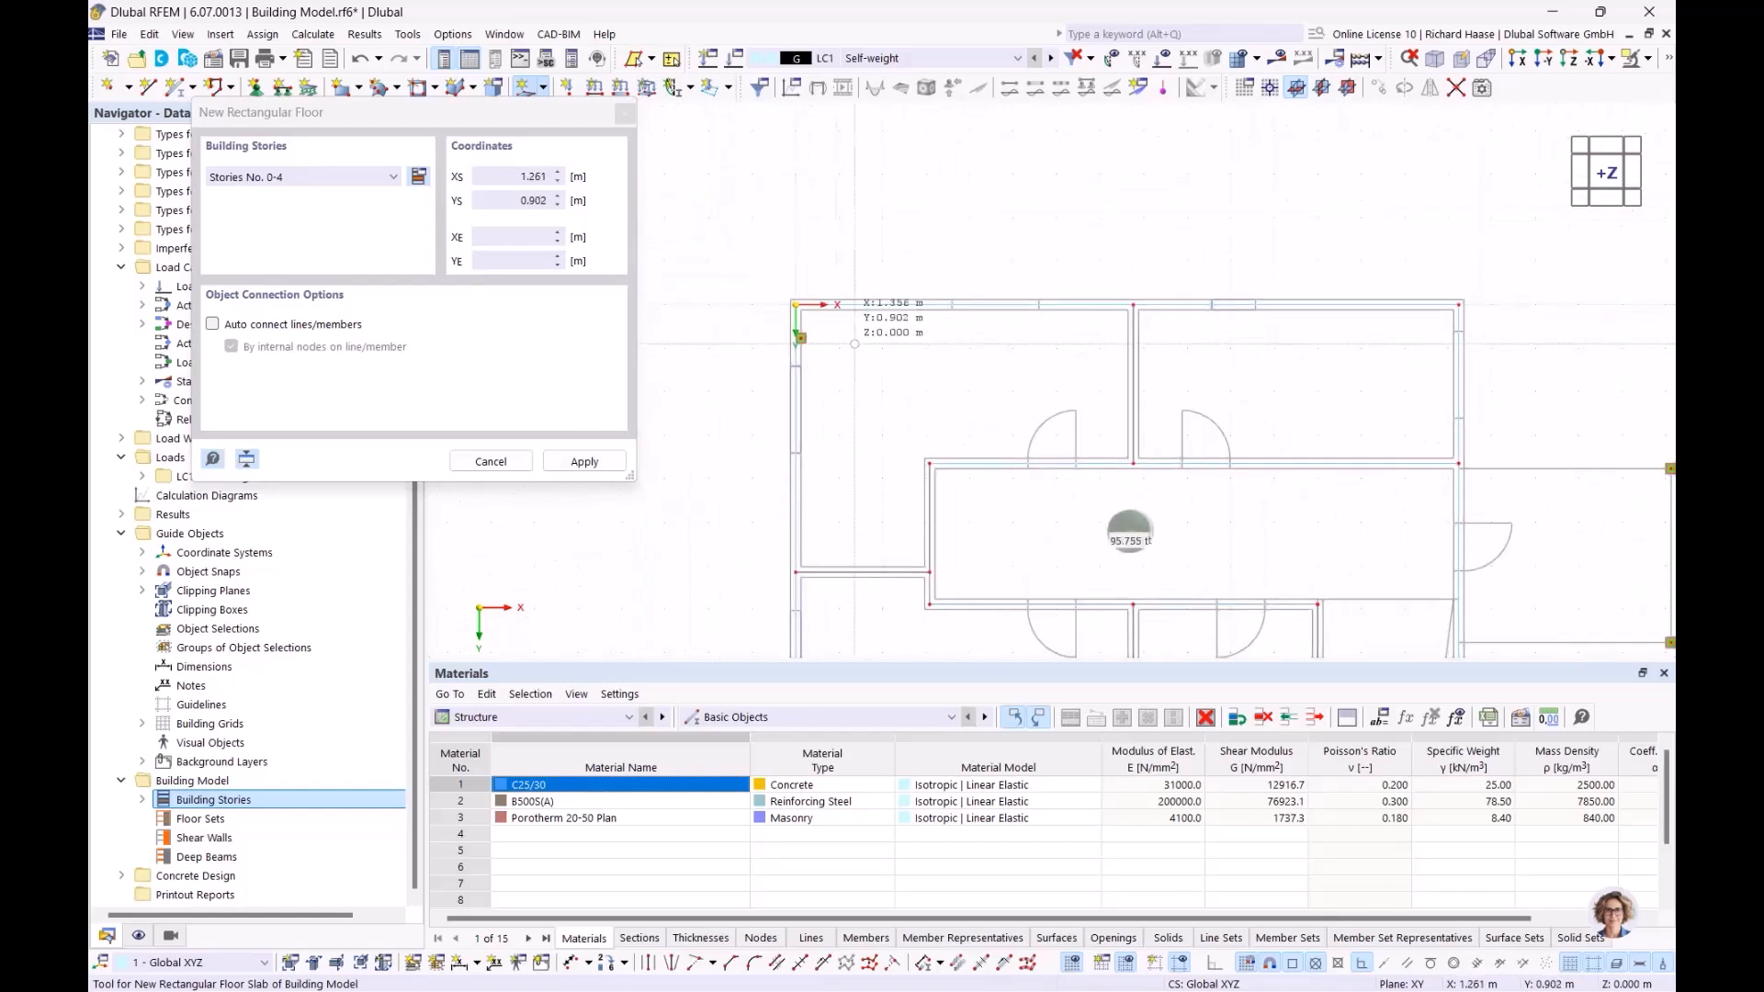
pyautogui.scroll(5, 843, 338)
pyautogui.press('Escape')
pyautogui.scroll(4, 758, 341)
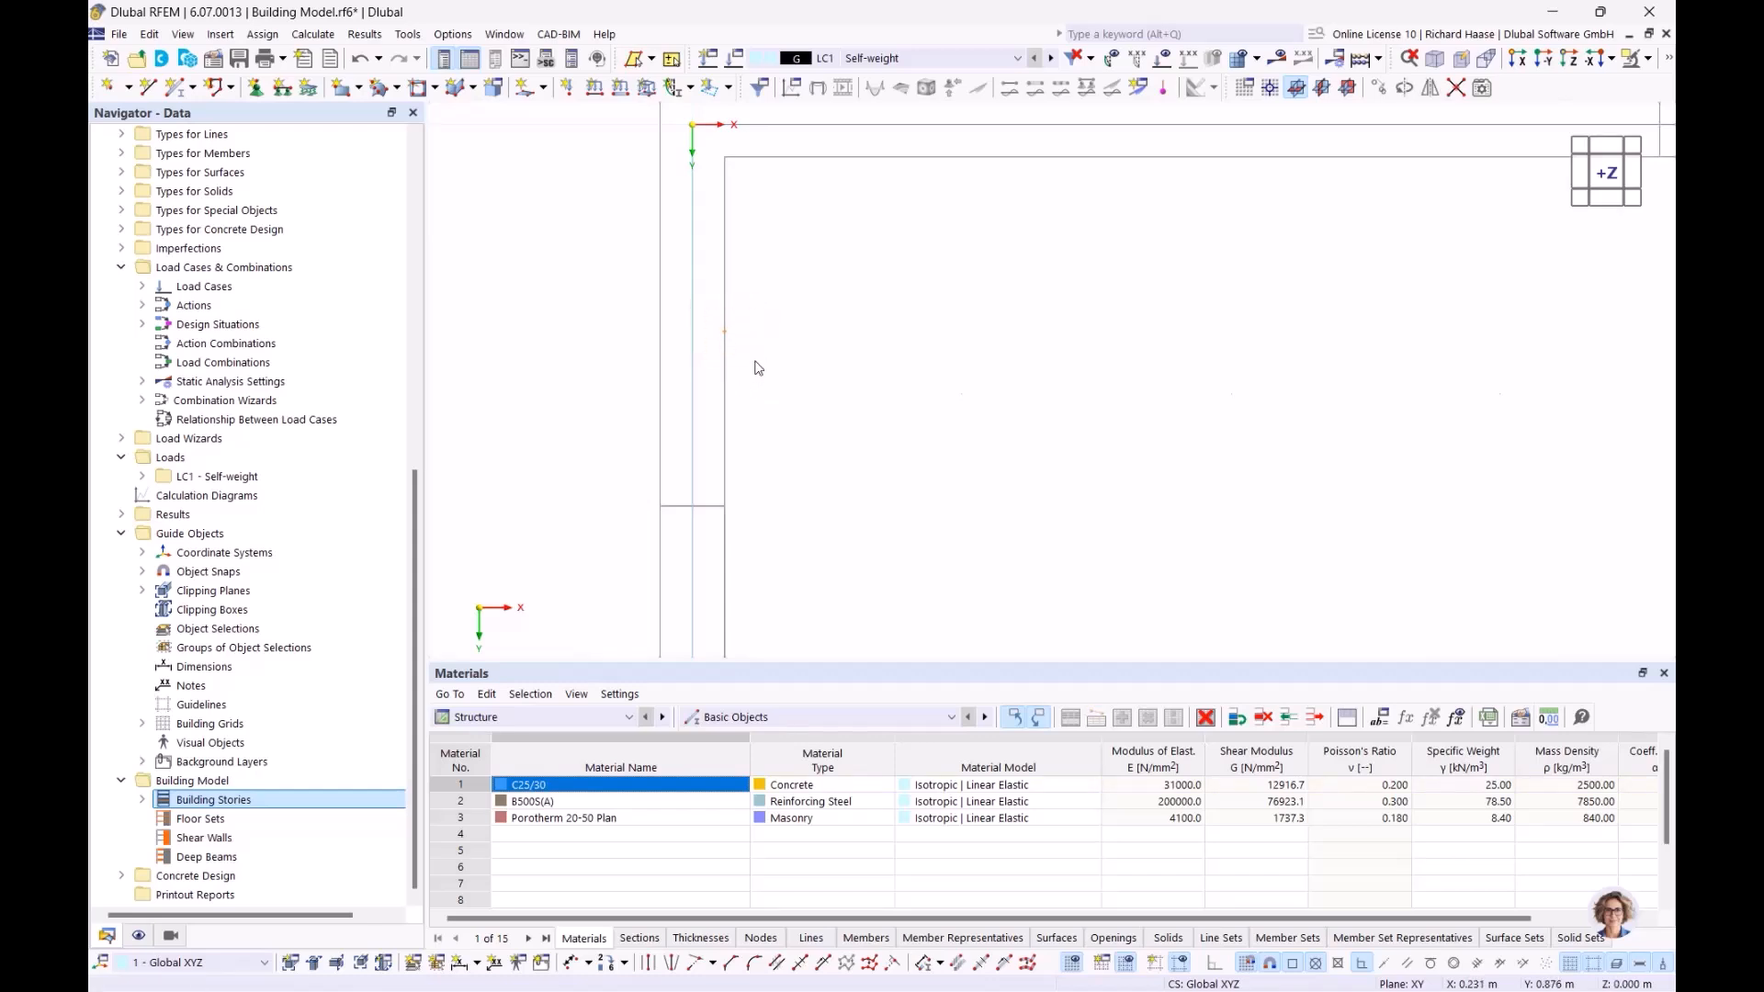
pyautogui.scroll(-5, 754, 367)
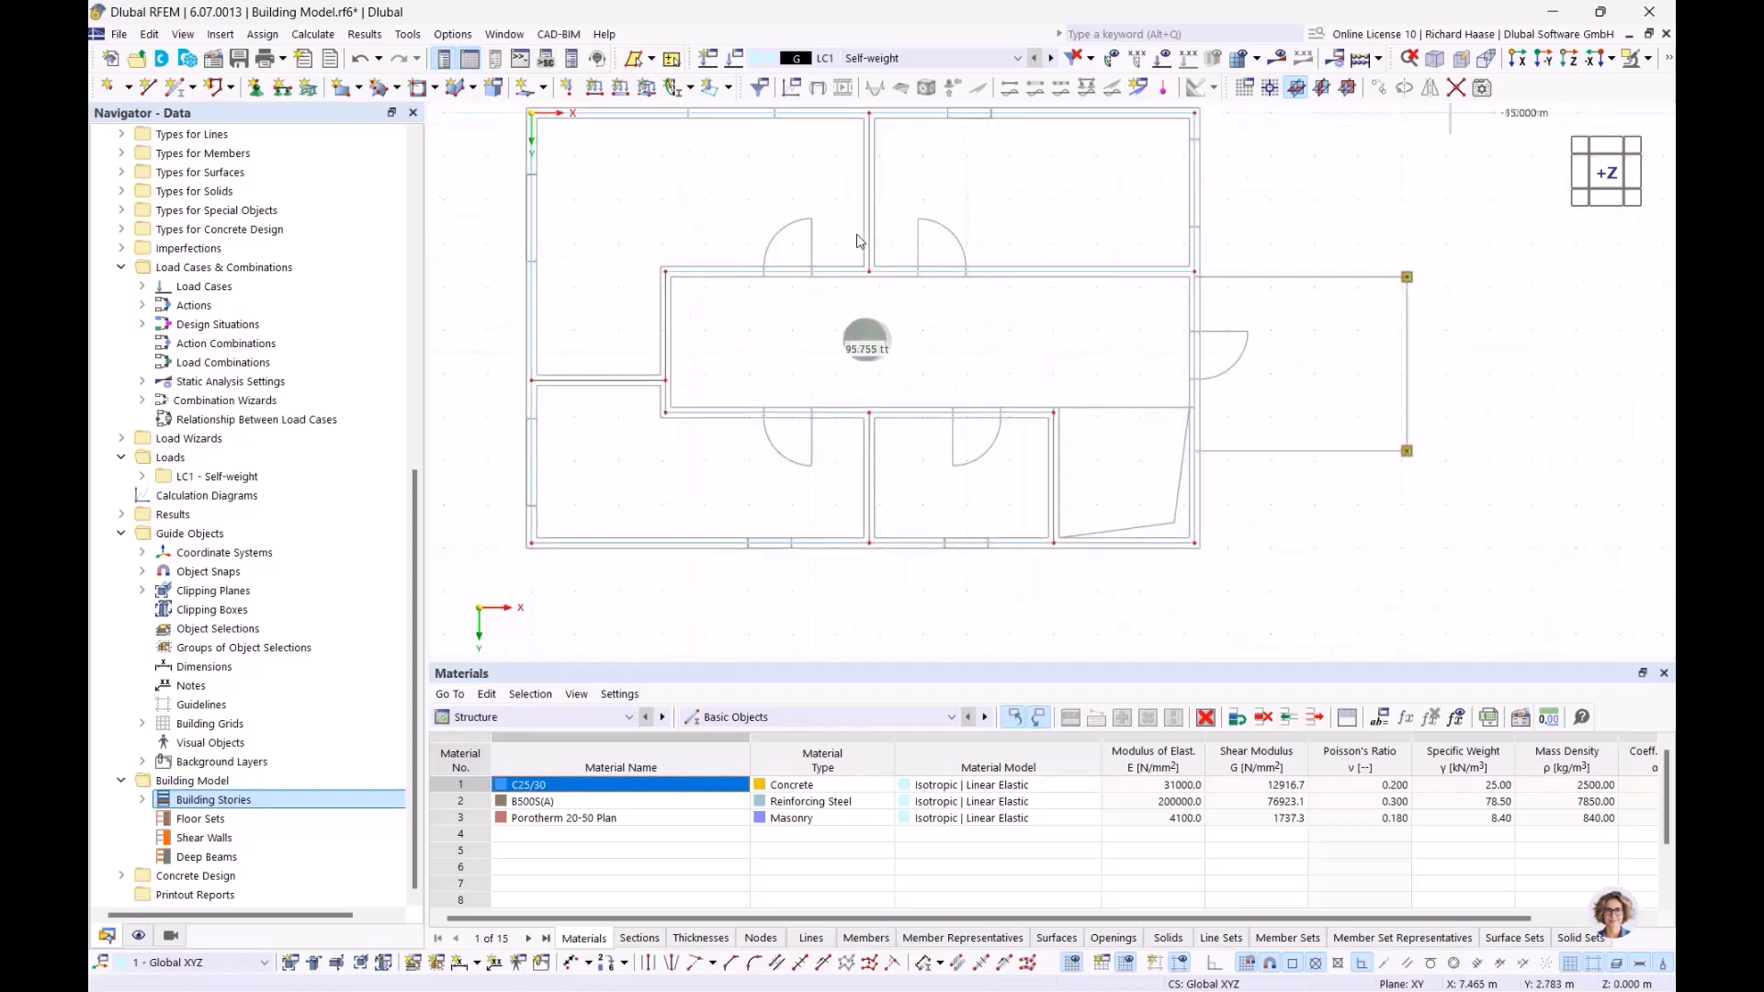
# Start a rectangular floor with default properties on all stories 0–4
pyautogui.click(543, 88)
pyautogui.click(618, 200)
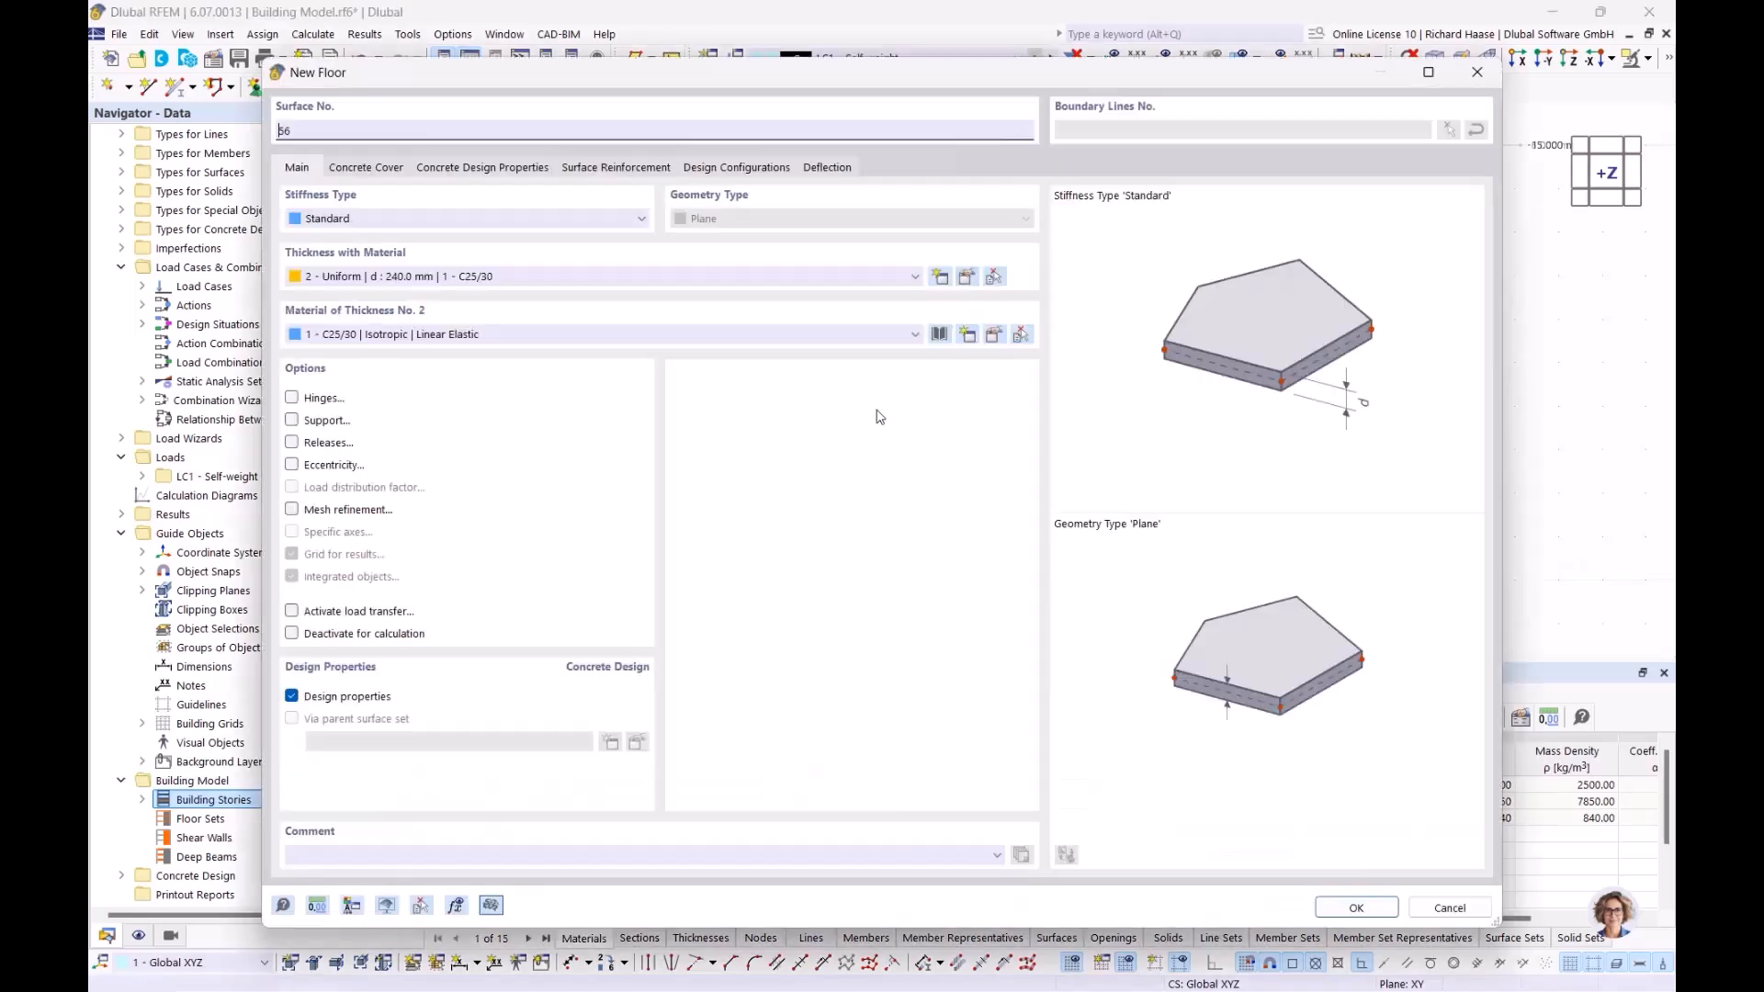
pyautogui.click(1358, 907)
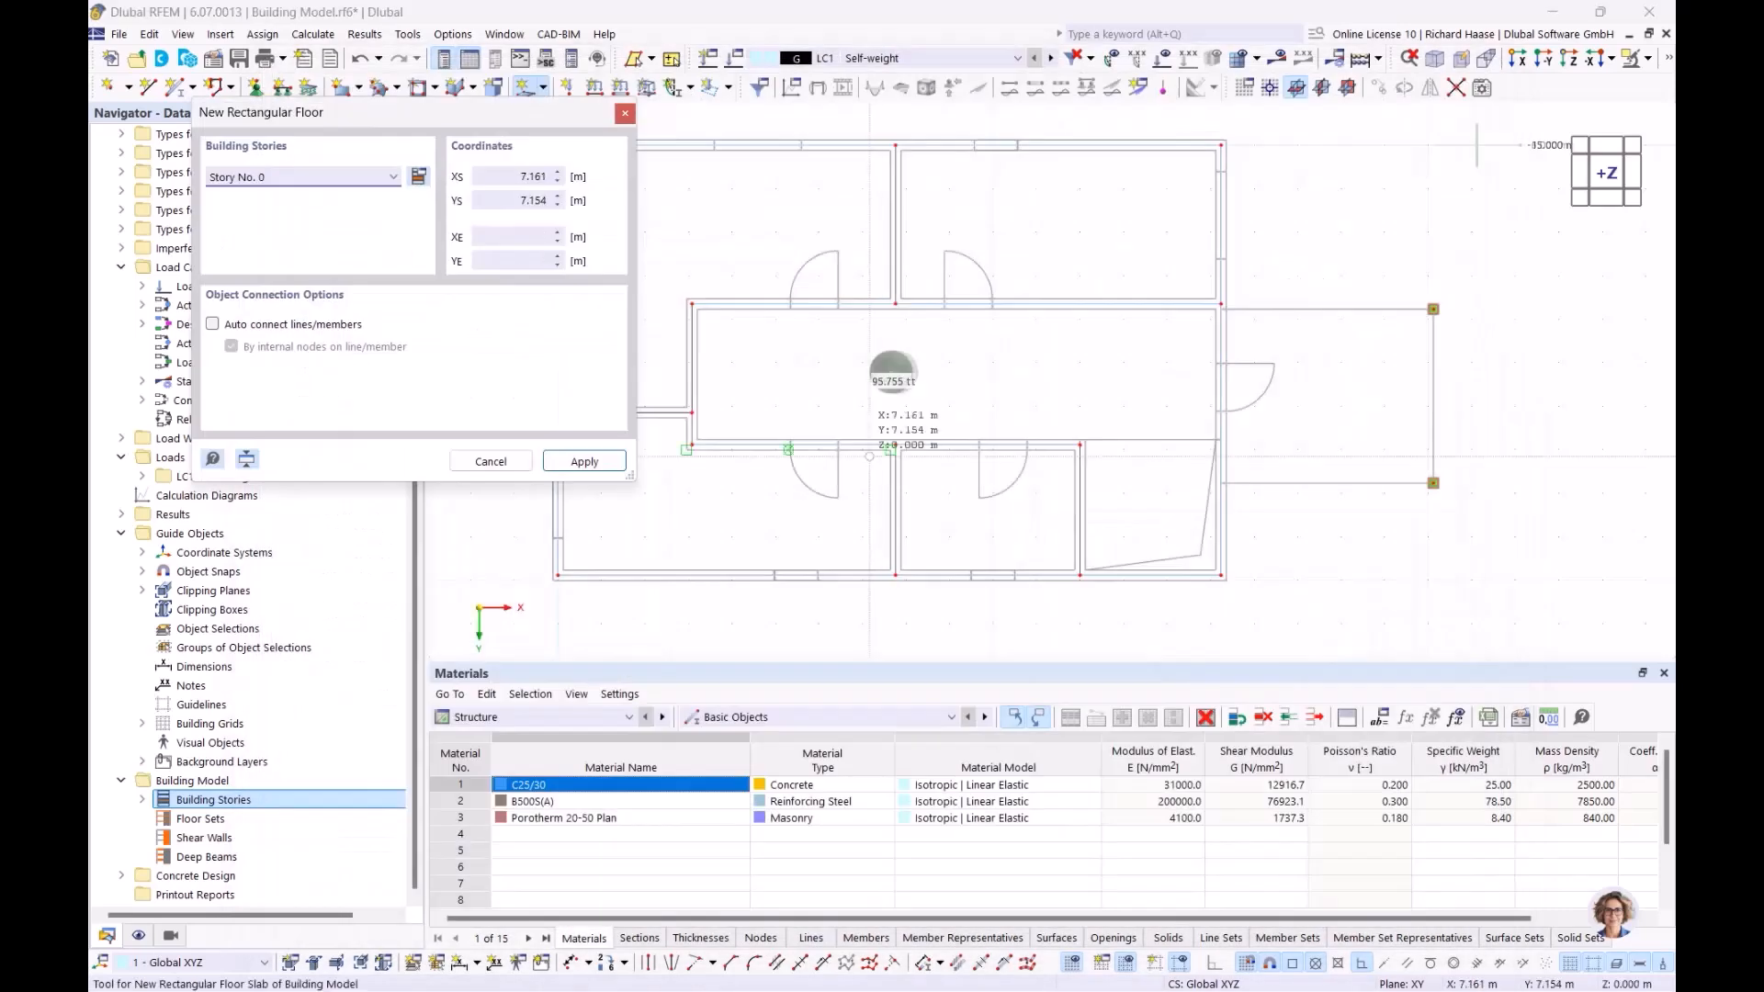
pyautogui.click(389, 179)
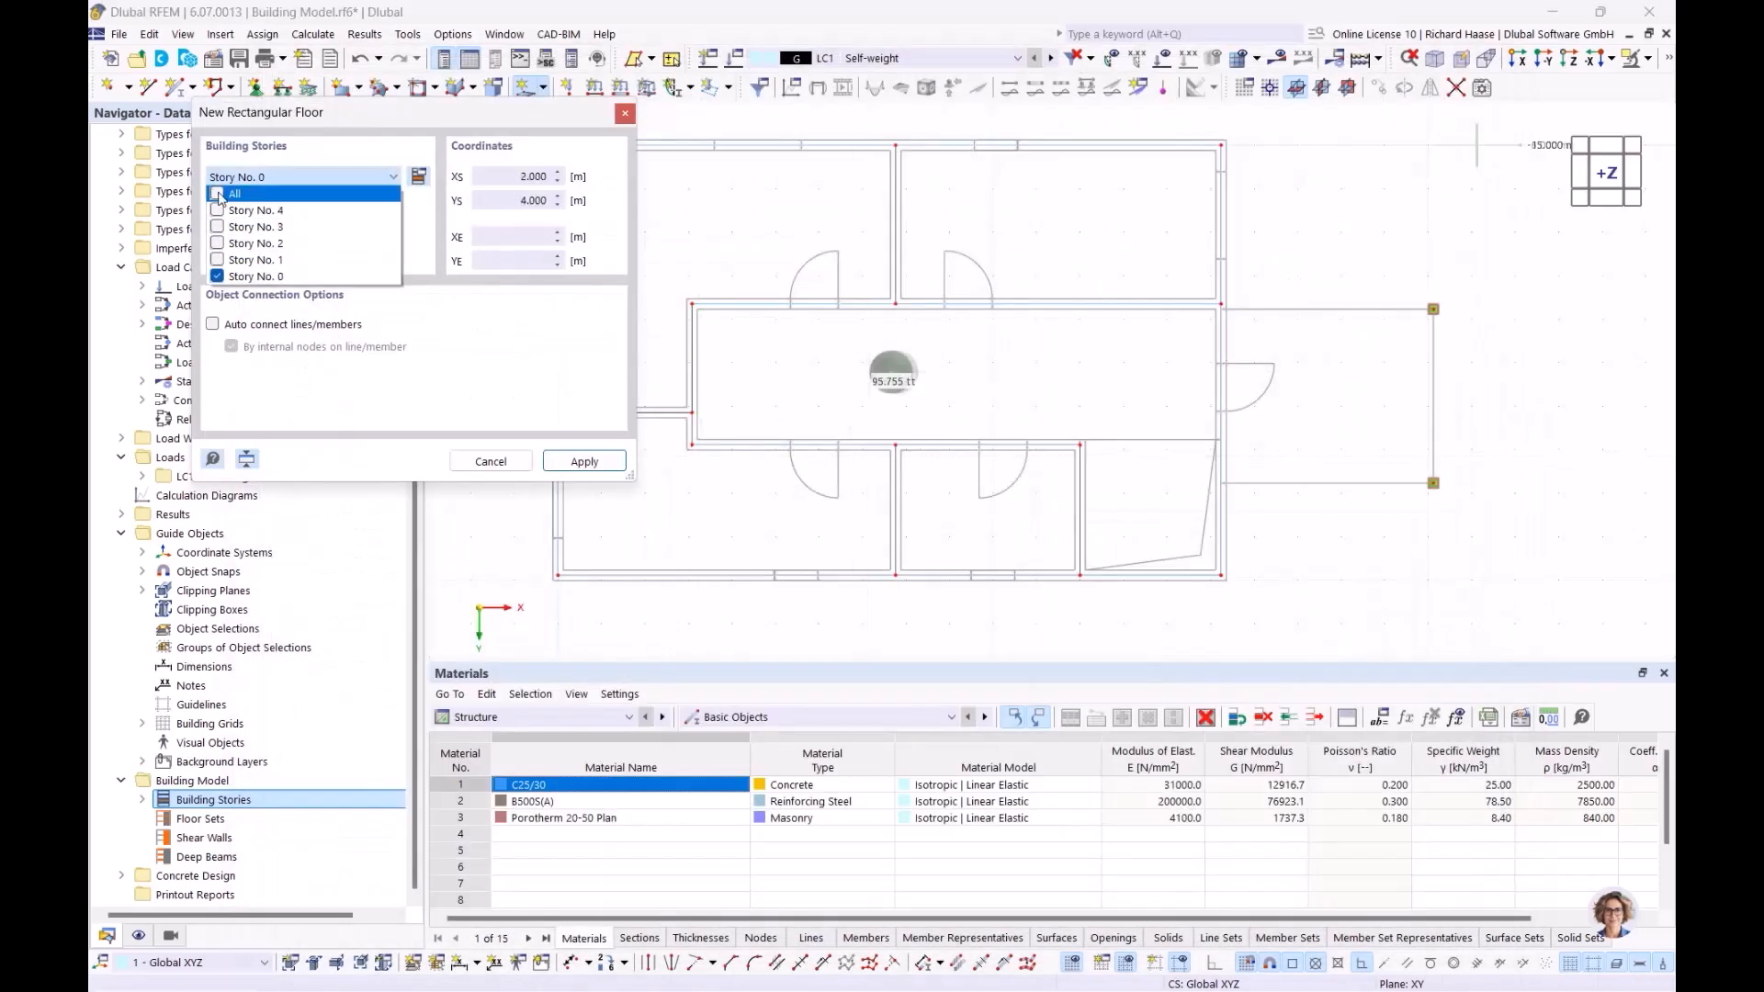
pyautogui.click(219, 195)
pyautogui.click(584, 461)
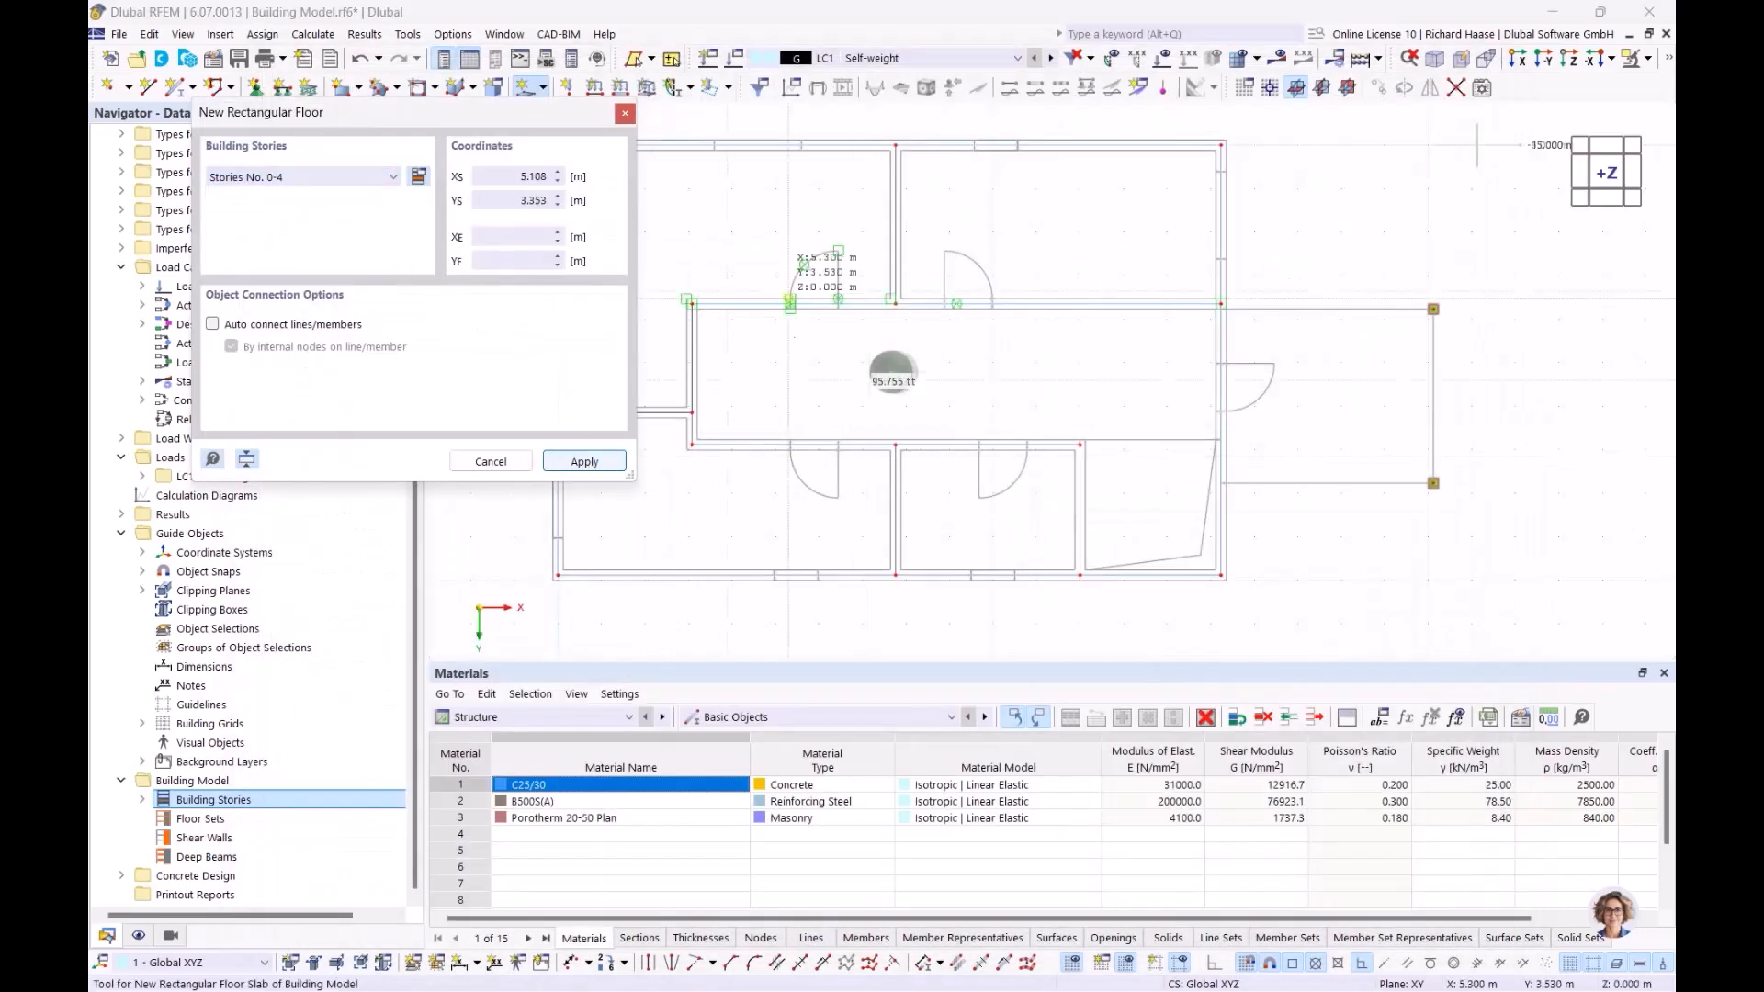
# Draw the floor from 0.000, 0.000 to 15.240, 9.890 and check the stacked slabs in 3D
pyautogui.scroll(5, 982, 317)
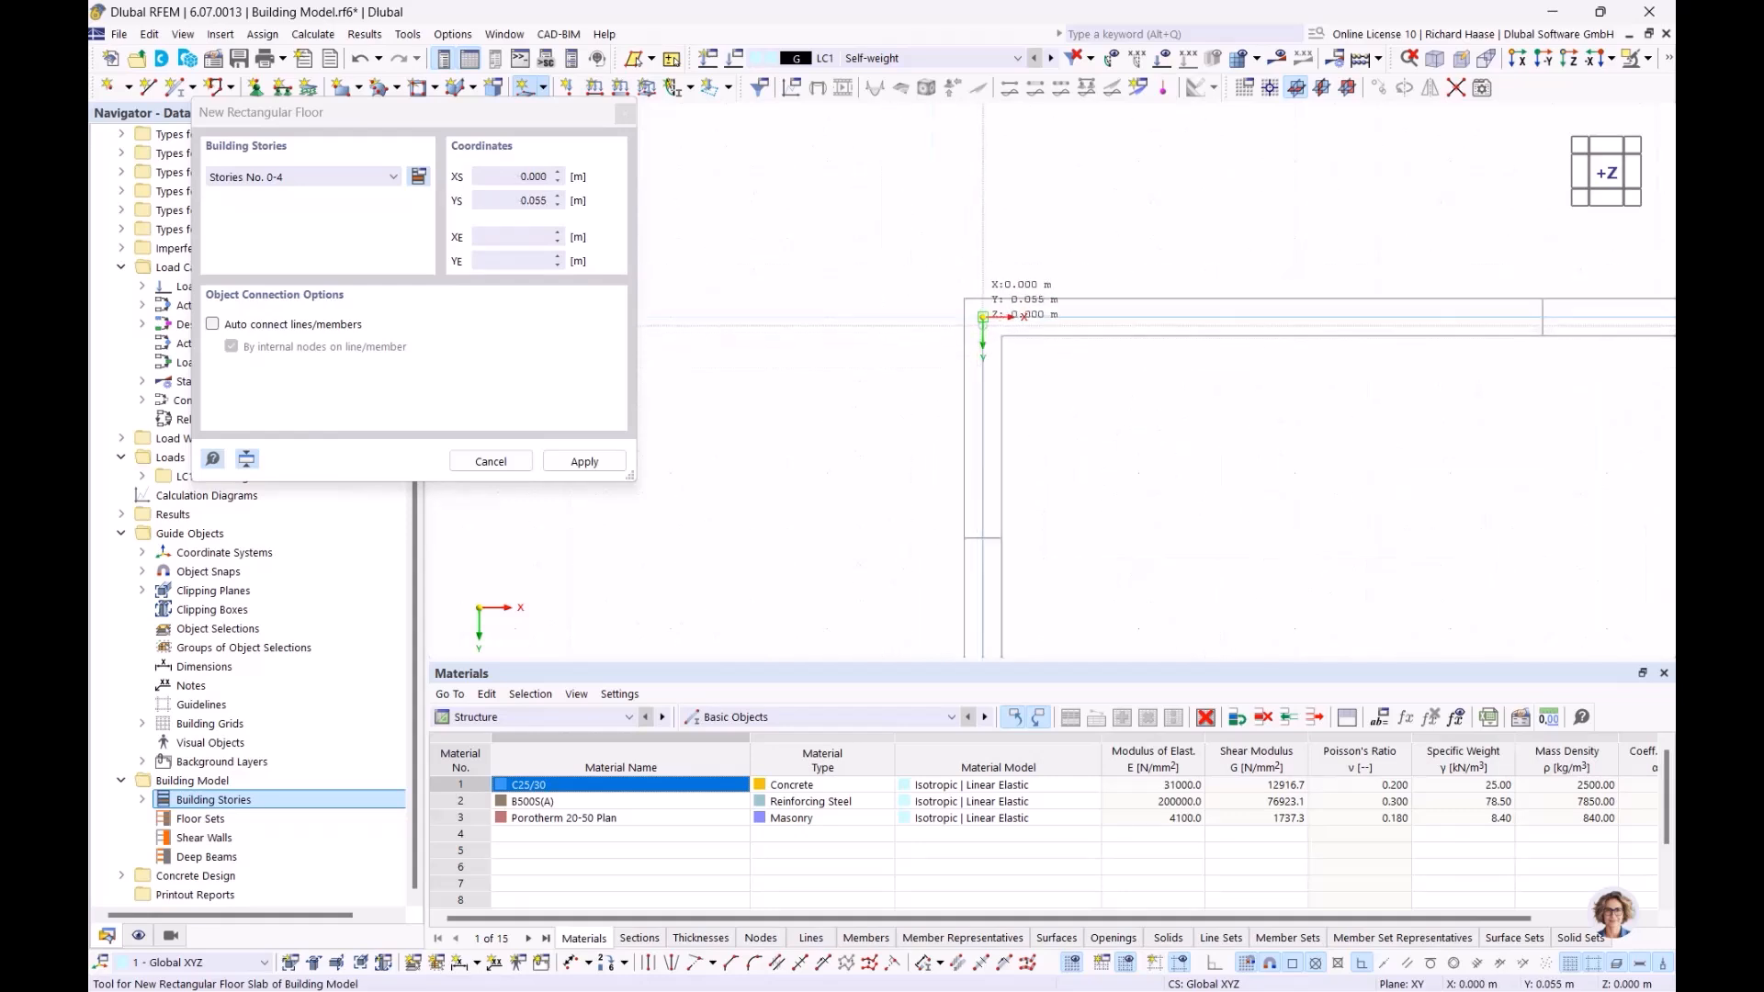
pyautogui.click(982, 317)
pyautogui.scroll(-6, 1221, 450)
pyautogui.moveTo(1356, 524); pyautogui.dragTo(756, 242, button='middle')
pyautogui.moveTo(919, 389); pyautogui.dragTo(755, 286, button='middle')
pyautogui.scroll(5, 1024, 430)
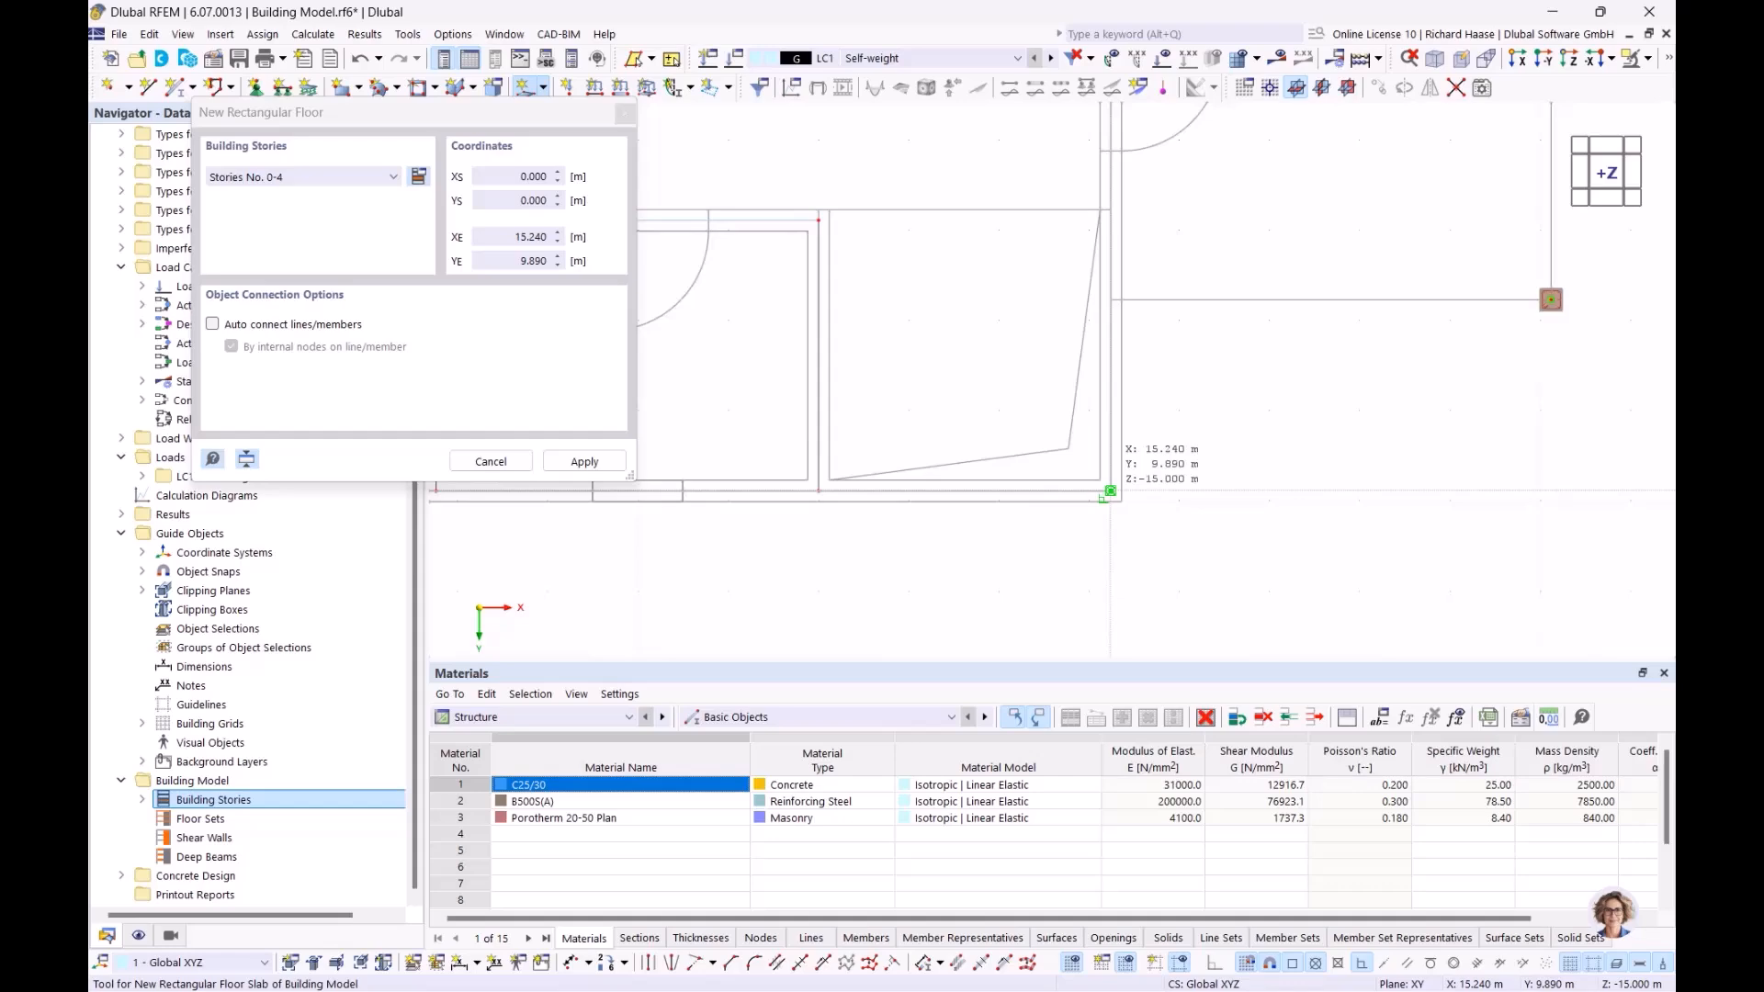
pyautogui.click(1110, 491)
pyautogui.scroll(-4, 993, 359)
pyautogui.press('Escape')
pyautogui.moveTo(991, 354)
pyautogui.keyDown('ctrl'); pyautogui.mouseDown(button='middle')
pyautogui.moveTo(887, 221)
pyautogui.moveTo(992, 342)
pyautogui.mouseUp(button='middle'); pyautogui.keyUp('ctrl')
pyautogui.moveTo(1014, 375); pyautogui.dragTo(1077, 468, button='middle')
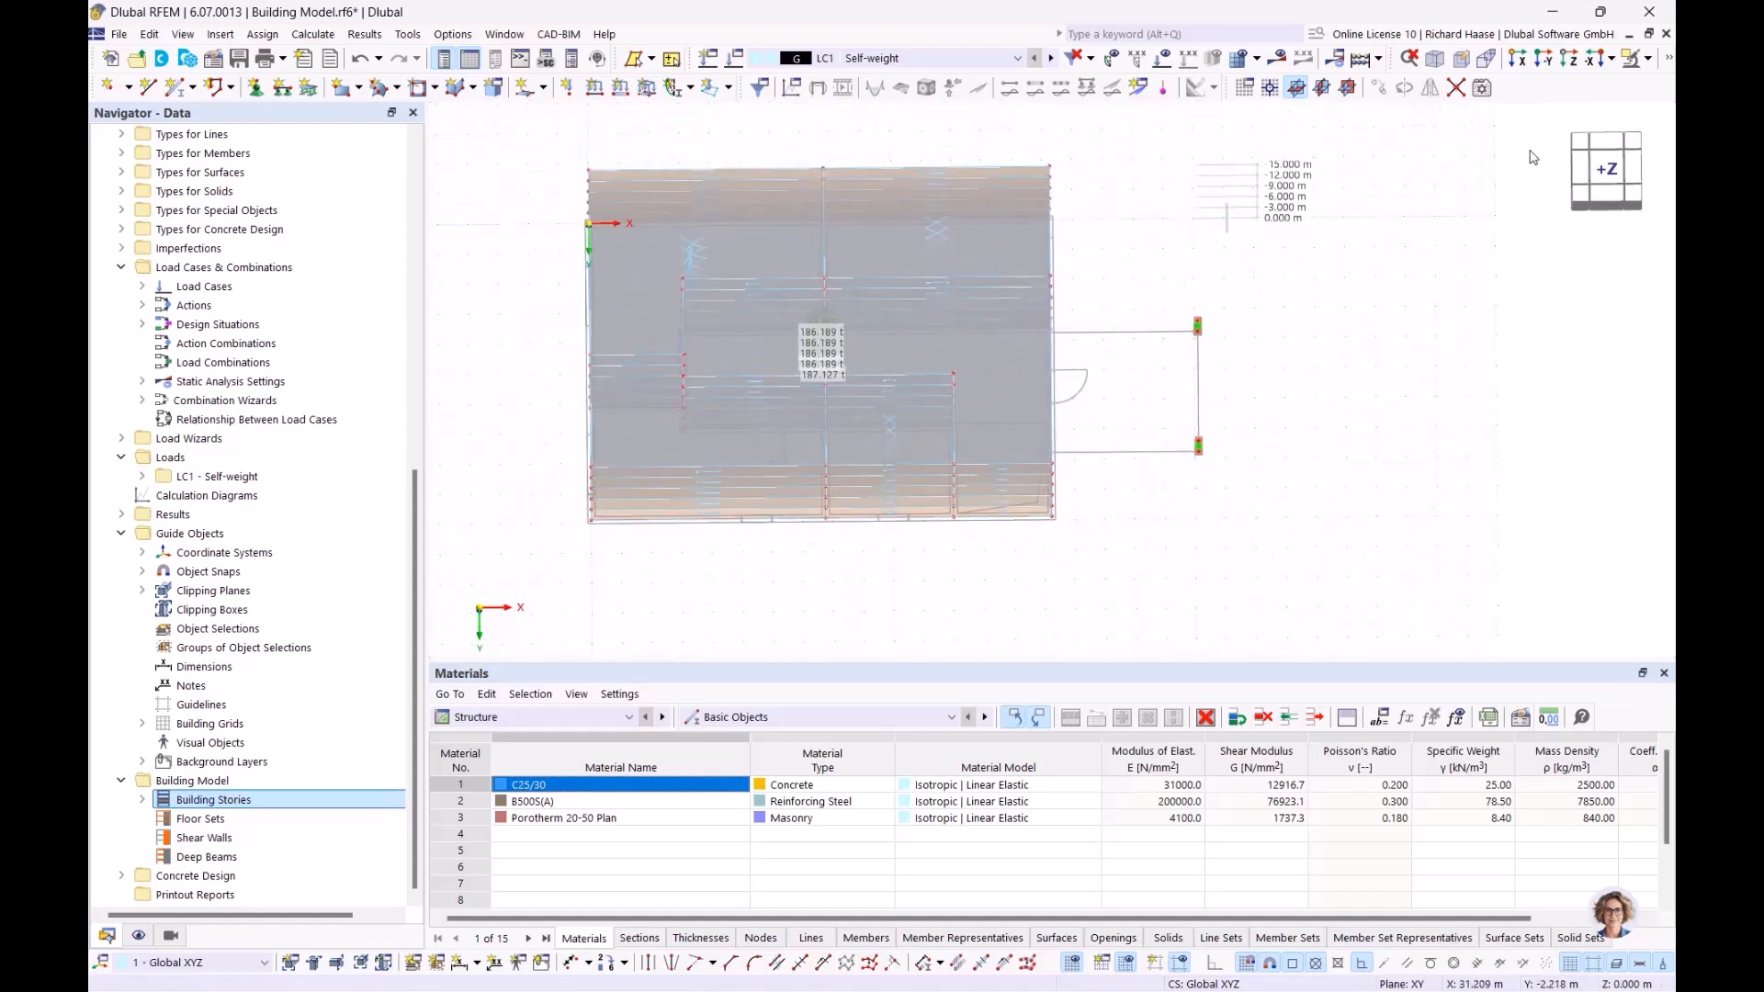
pyautogui.click(1606, 174)
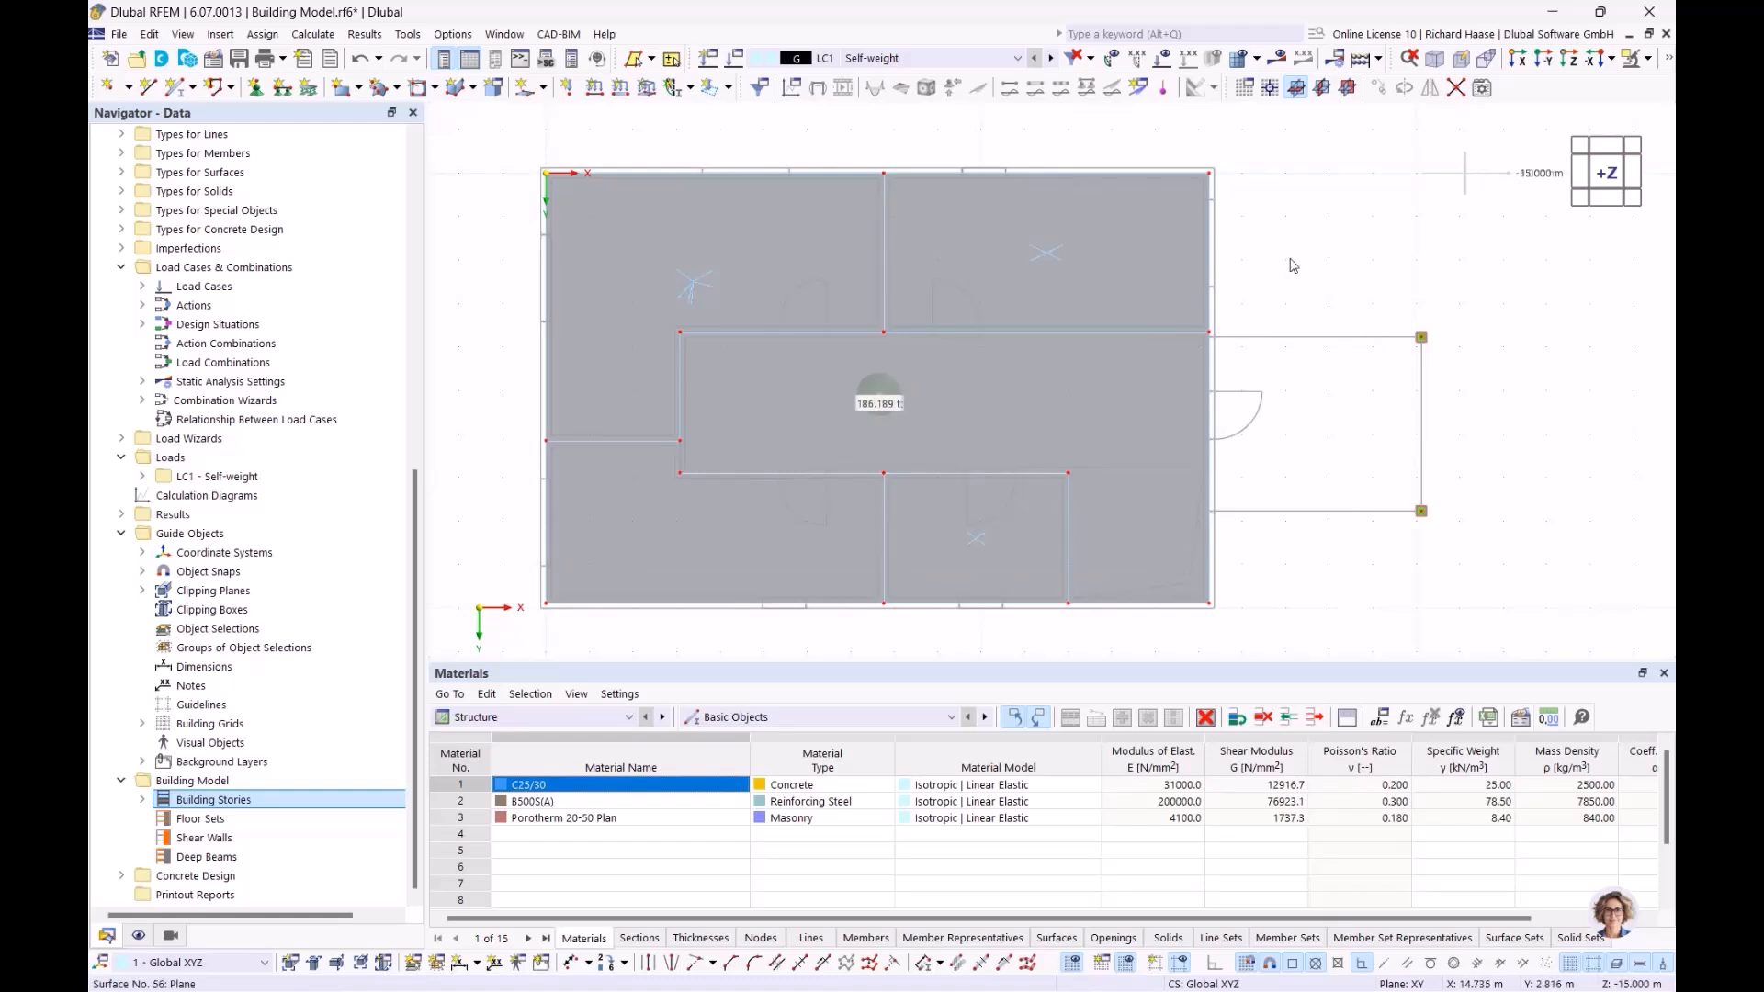
# Start another rectangular floor with default properties, limited to Story No. 0
pyautogui.click(545, 89)
pyautogui.click(629, 202)
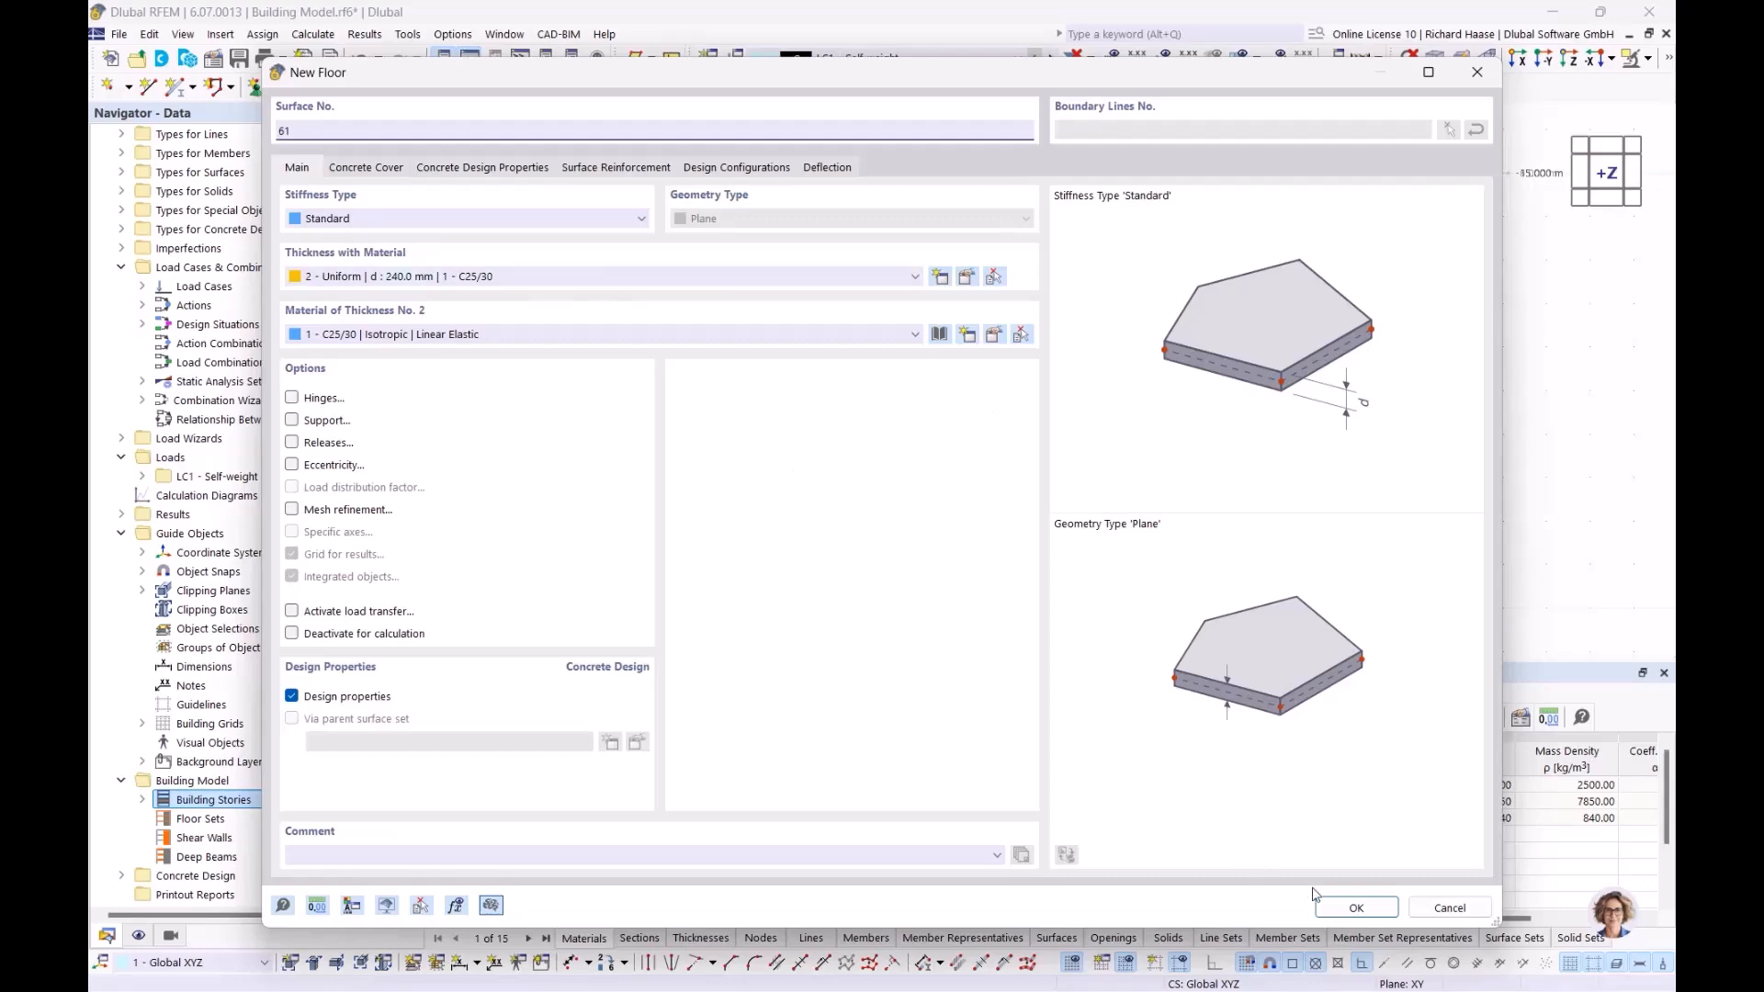
pyautogui.click(1355, 908)
pyautogui.click(313, 178)
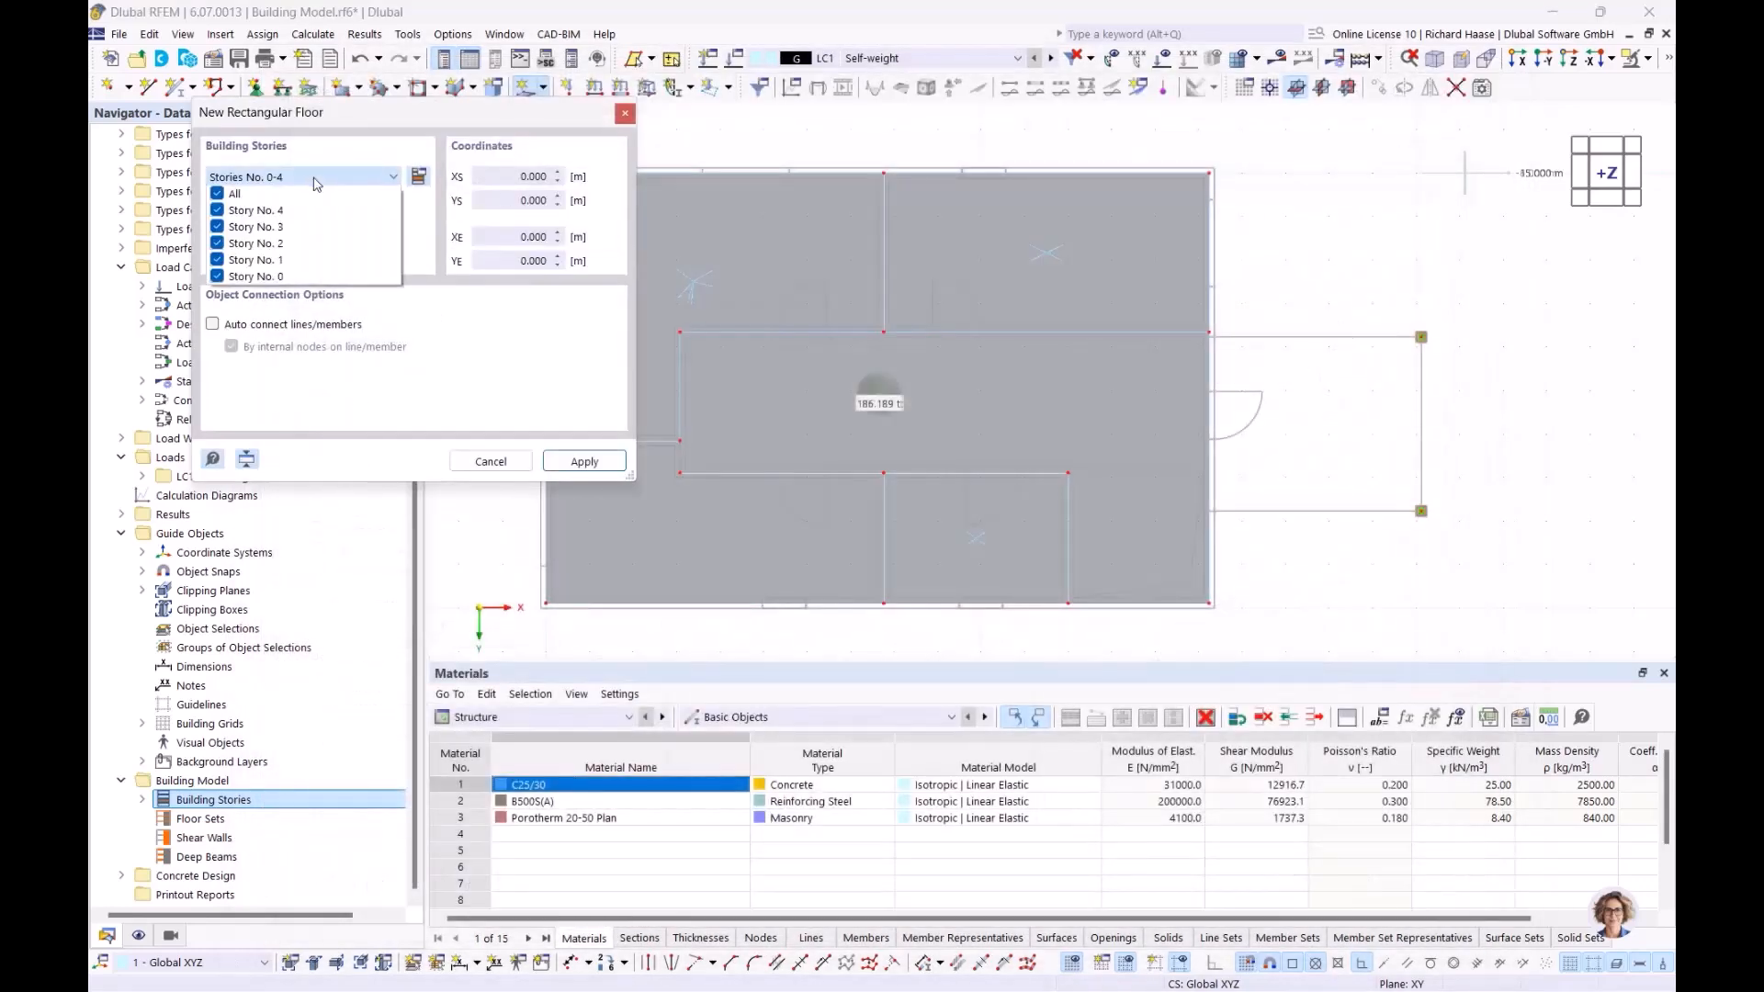
pyautogui.click(221, 194)
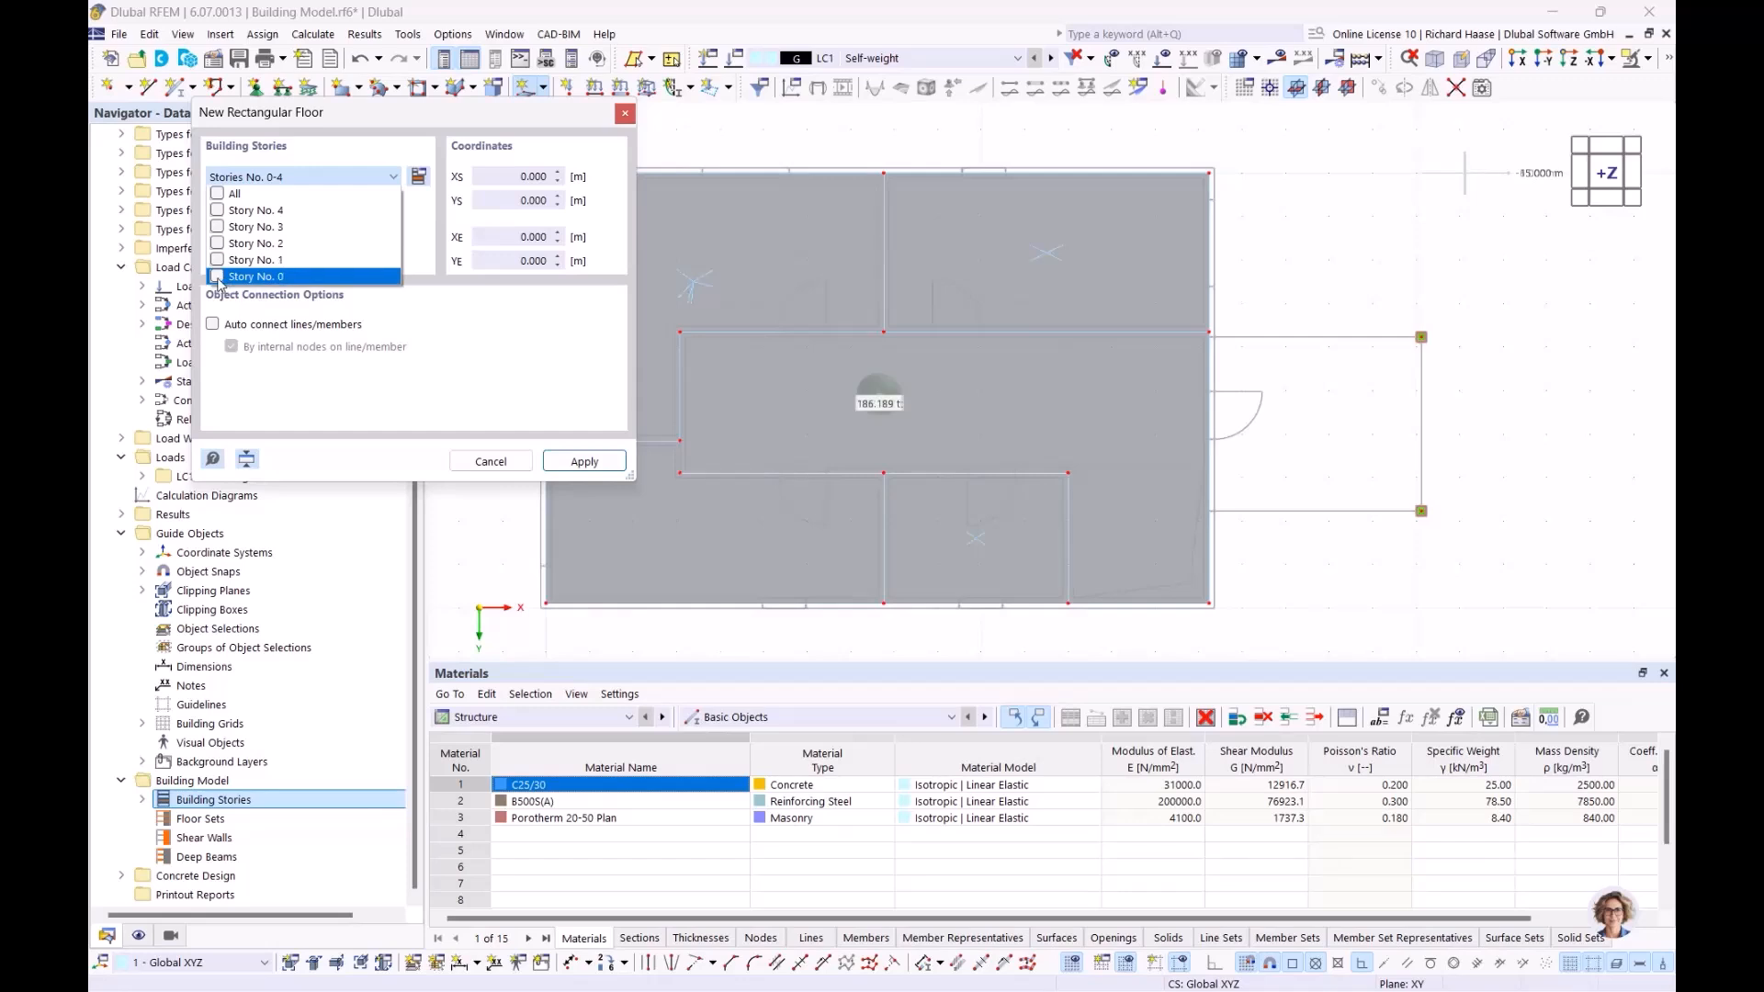
pyautogui.click(586, 468)
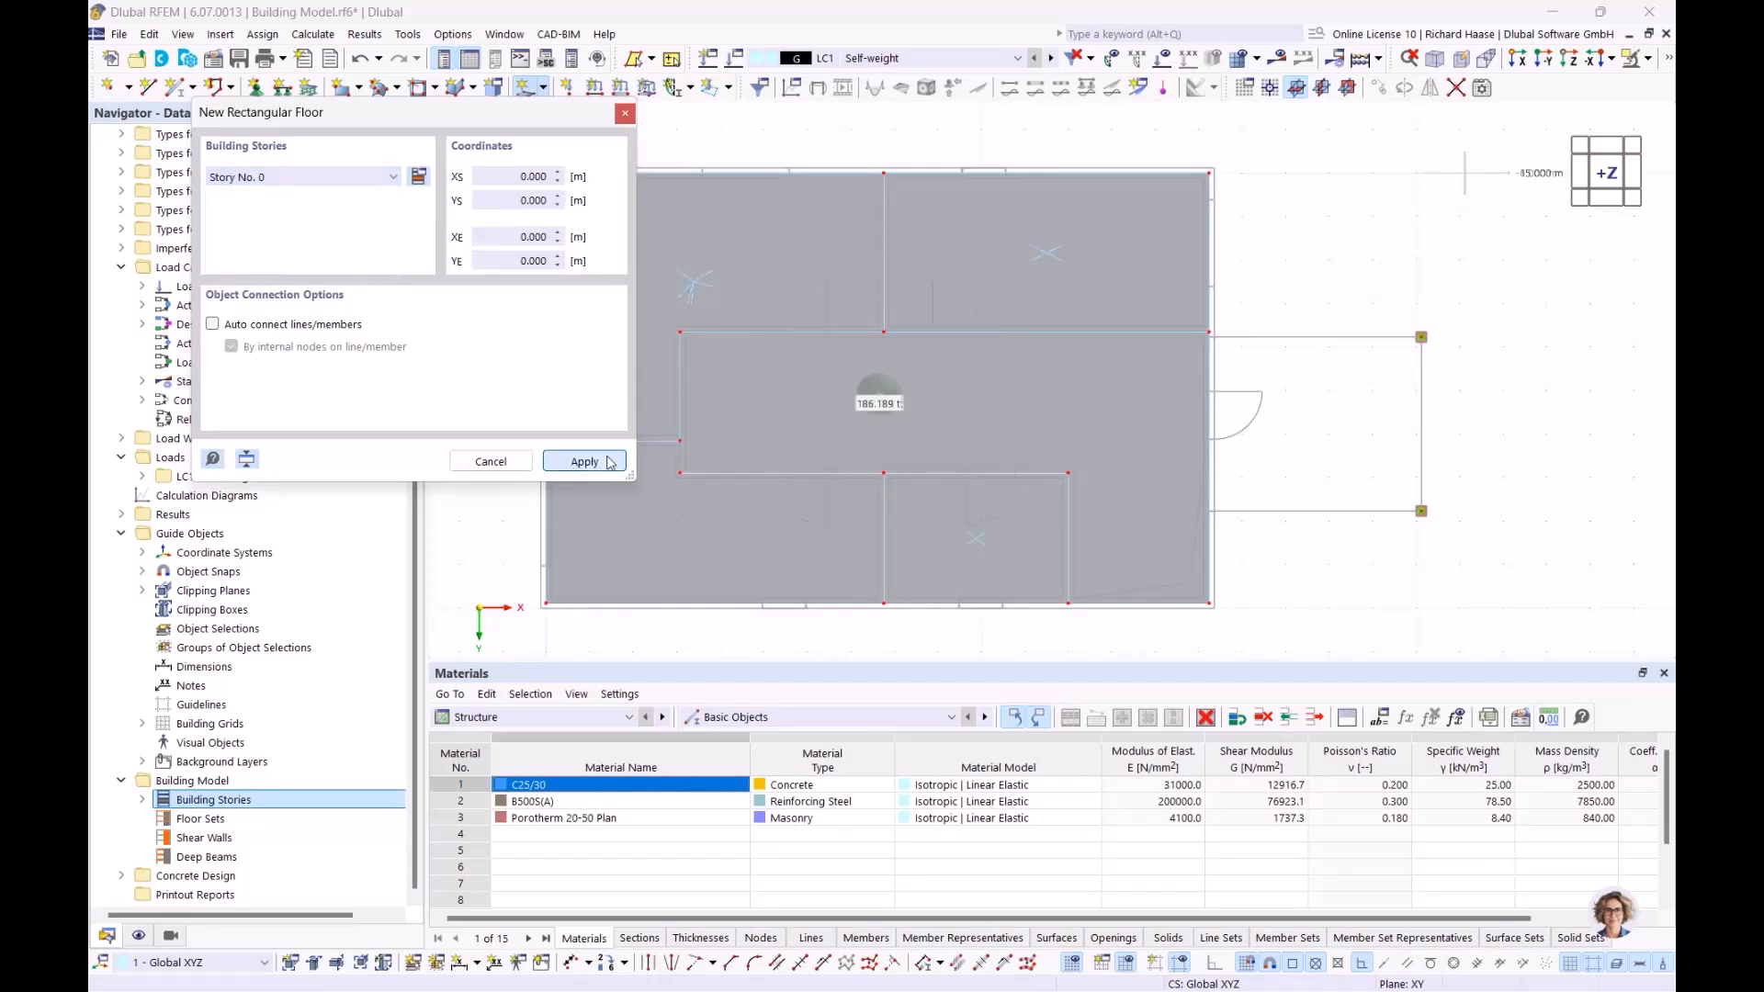
# Draw the floor from corner 20.120, 7.770 to 15.240, 3.770 m and finish placing
pyautogui.scroll(8, 1241, 352)
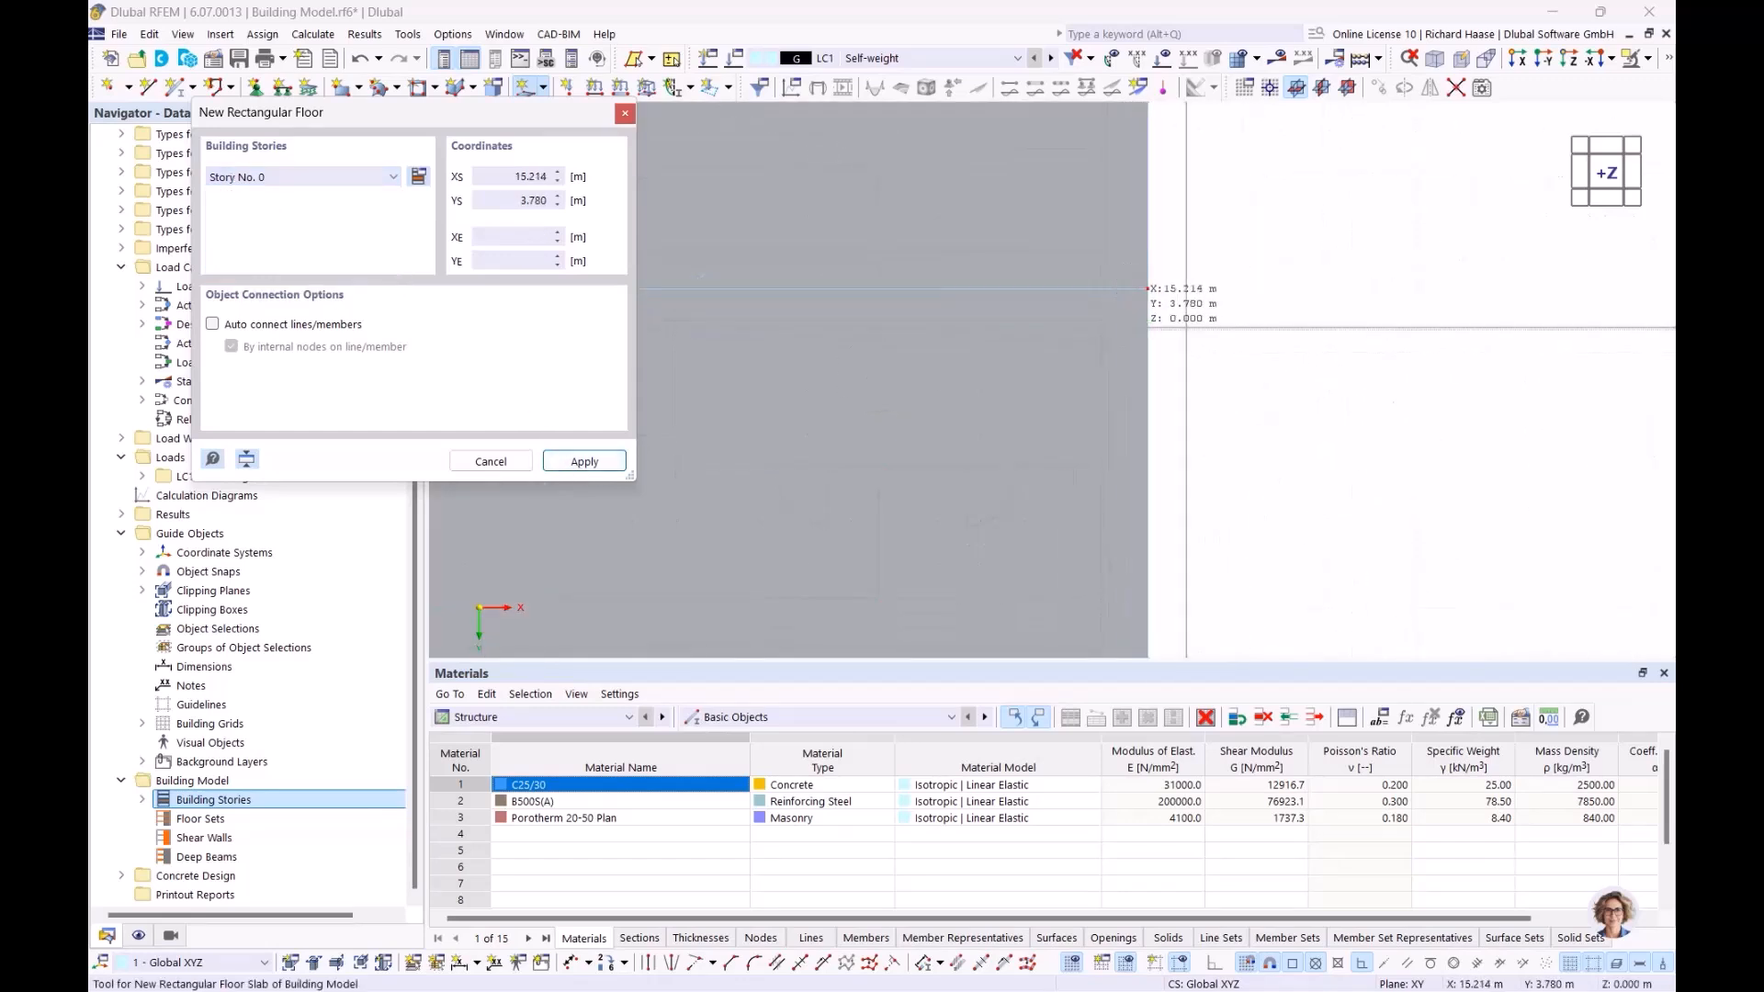
pyautogui.scroll(-4, 1406, 331)
pyautogui.moveTo(1385, 383); pyautogui.dragTo(650, 197, button='middle')
pyautogui.scroll(-4, 1314, 239)
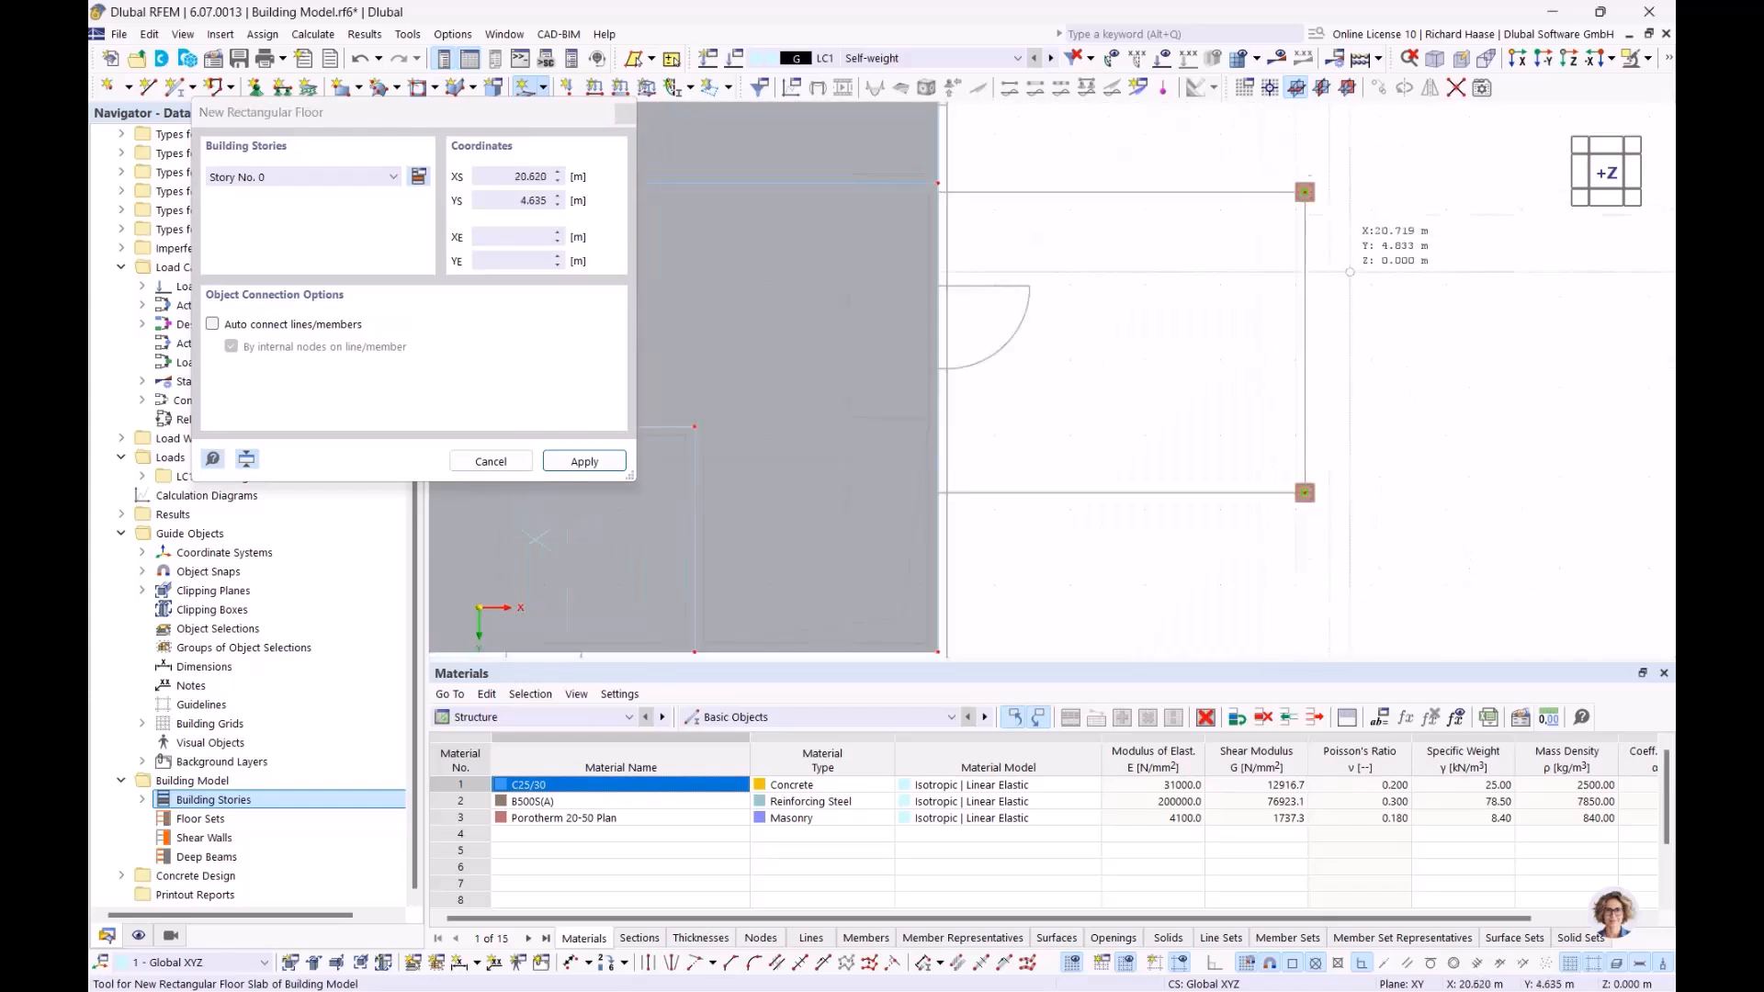
pyautogui.scroll(3, 1309, 477)
pyautogui.click(1286, 508)
pyautogui.scroll(-4, 990, 308)
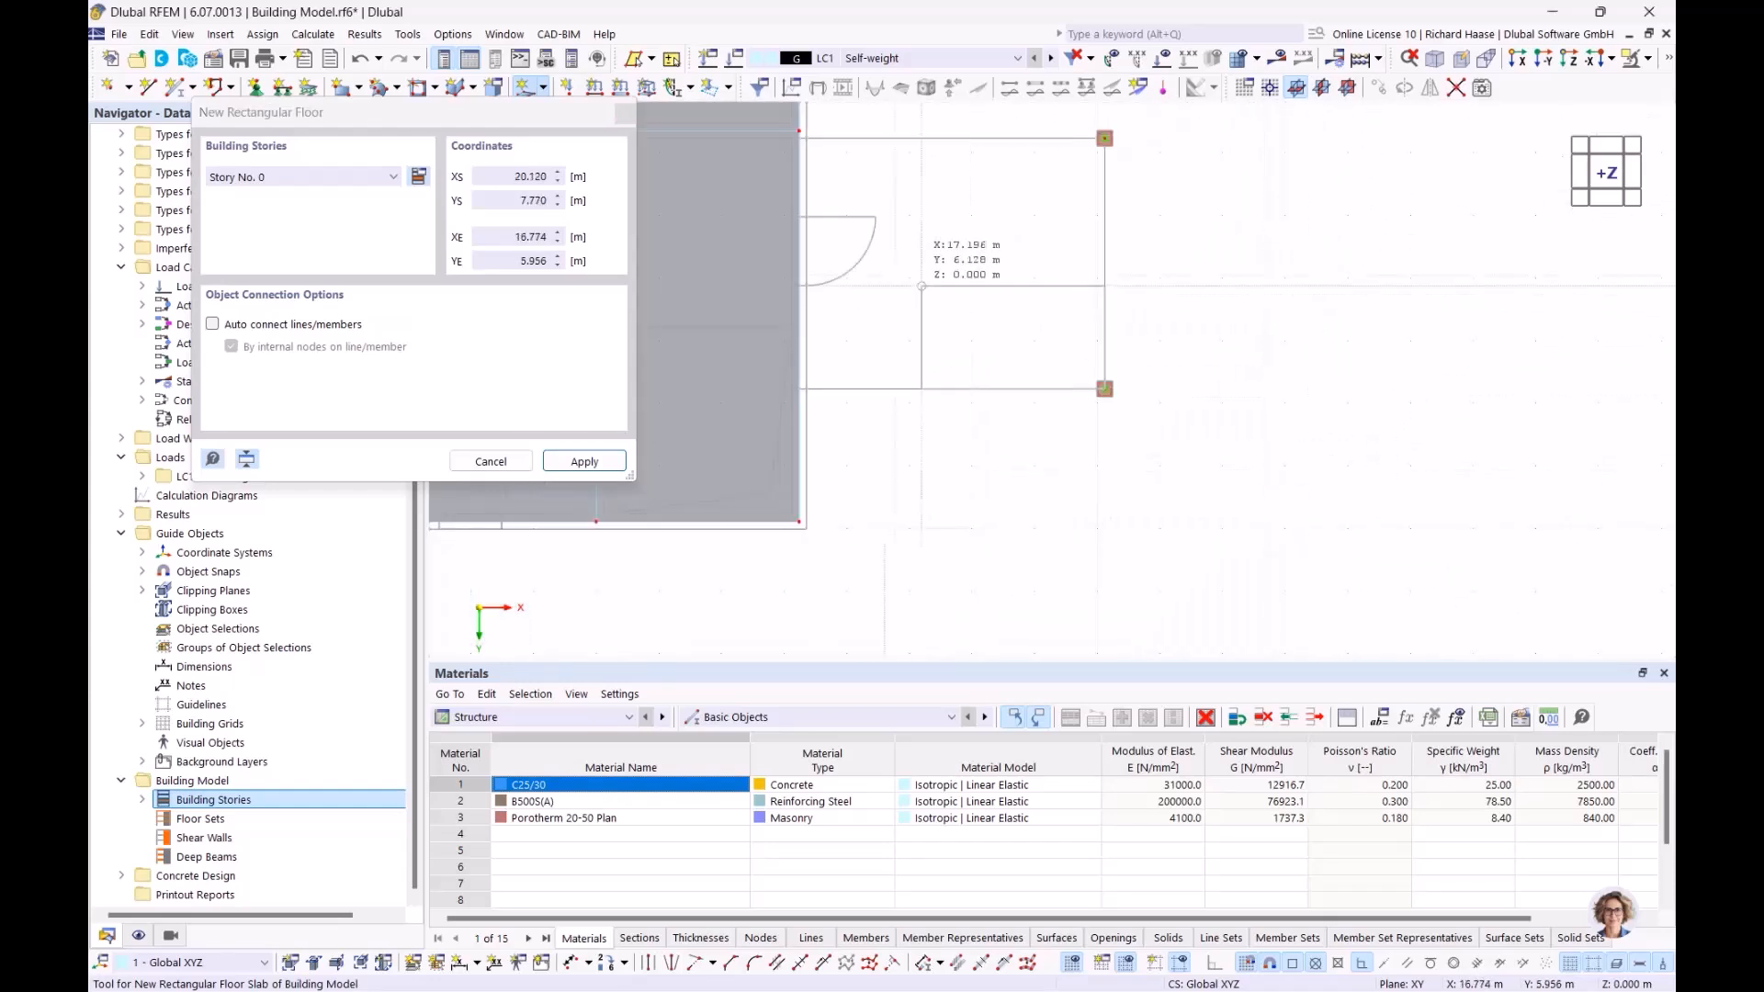
pyautogui.moveTo(886, 272); pyautogui.dragTo(1018, 377, button='middle')
pyautogui.scroll(7, 936, 238)
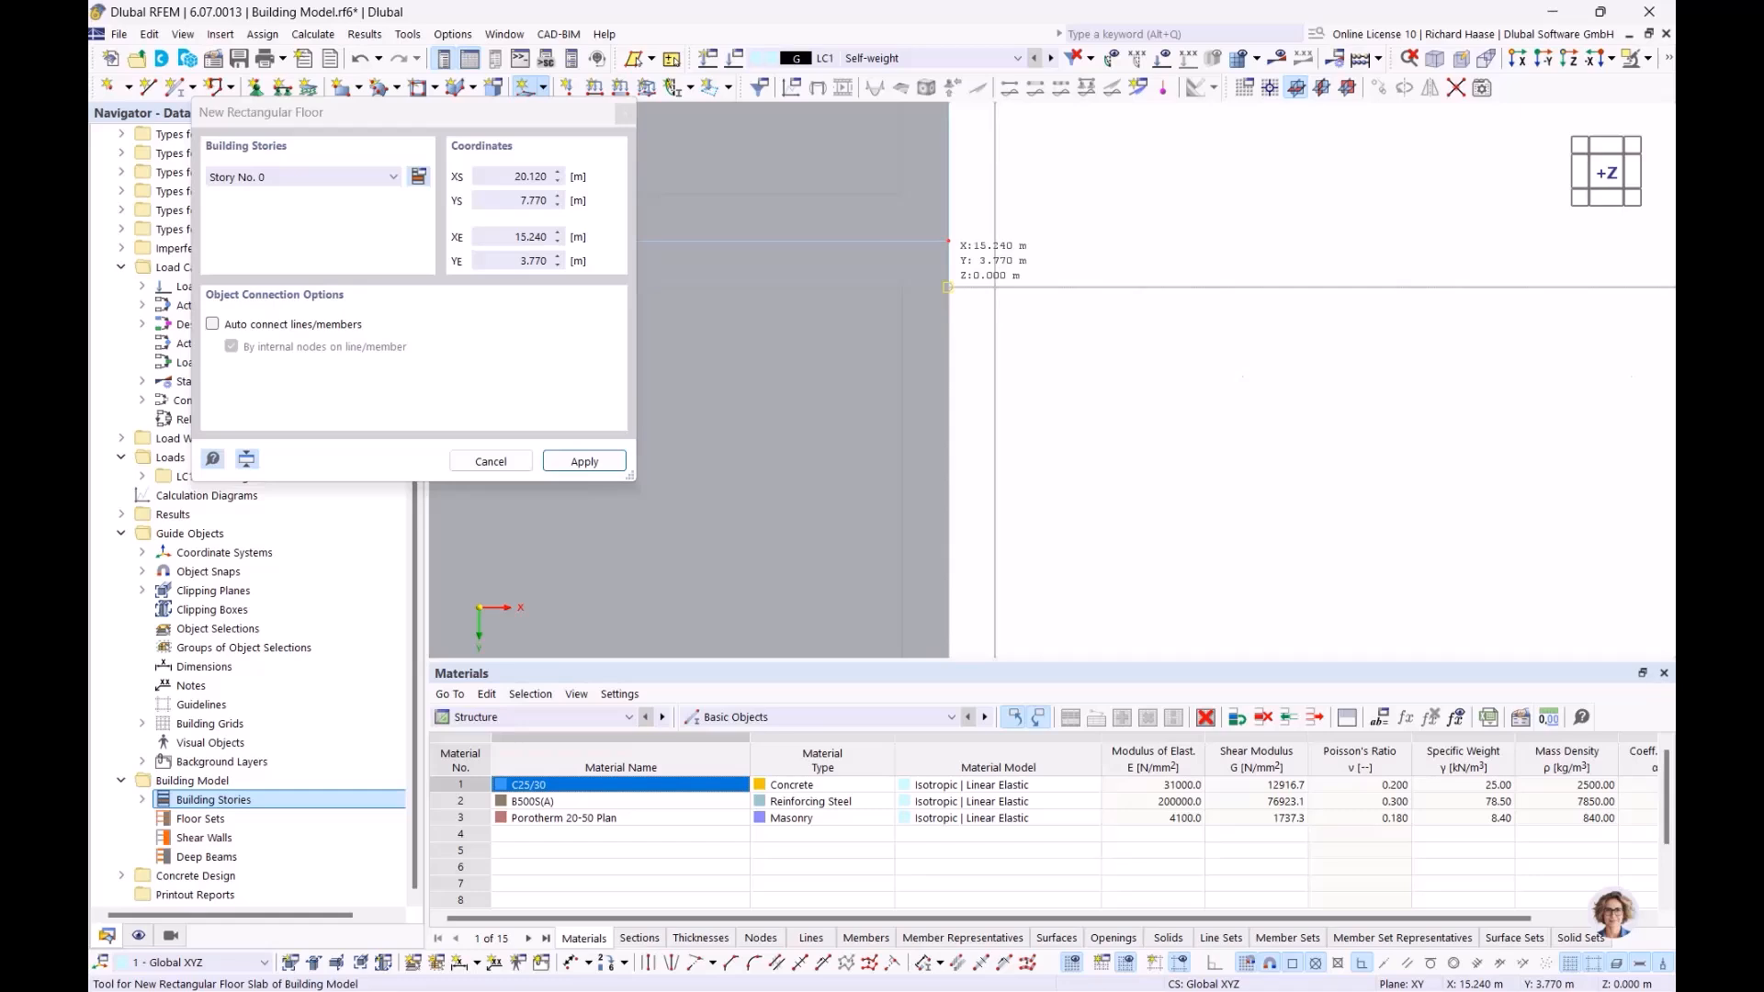
pyautogui.click(995, 288)
pyautogui.scroll(-6, 995, 288)
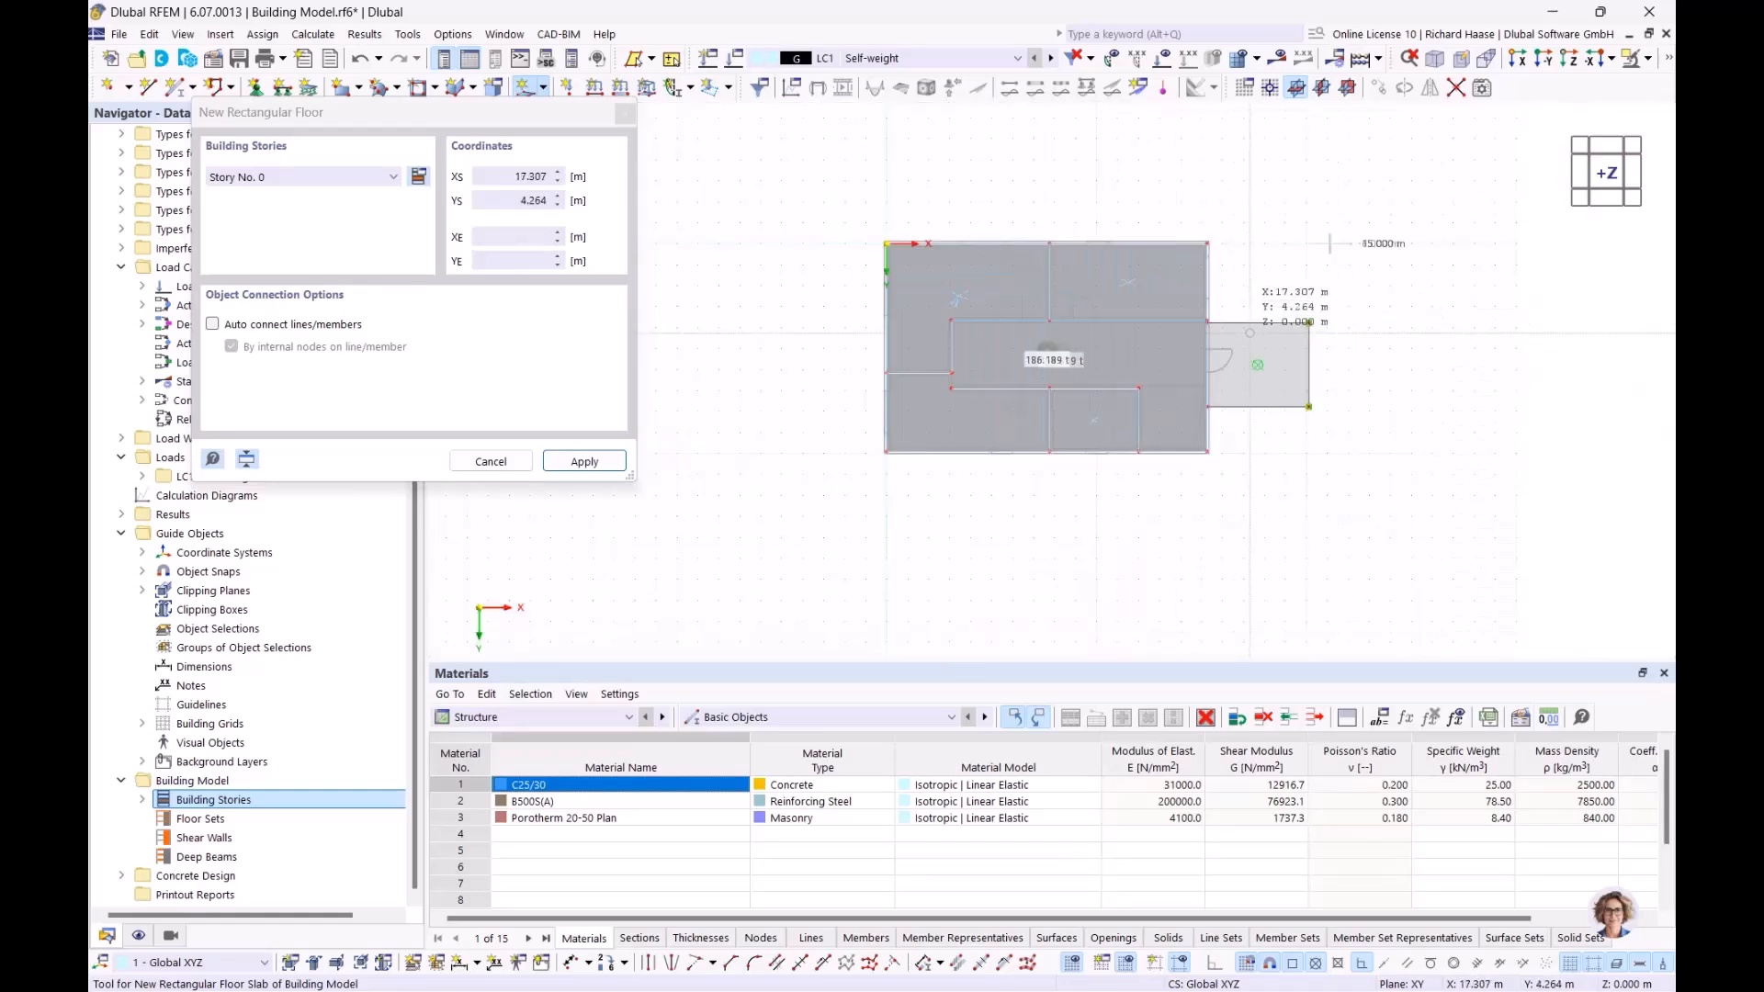
pyautogui.press('Escape')
# Shift the plan view downward and reopen the building model objects list
pyautogui.scroll(2, 1010, 285)
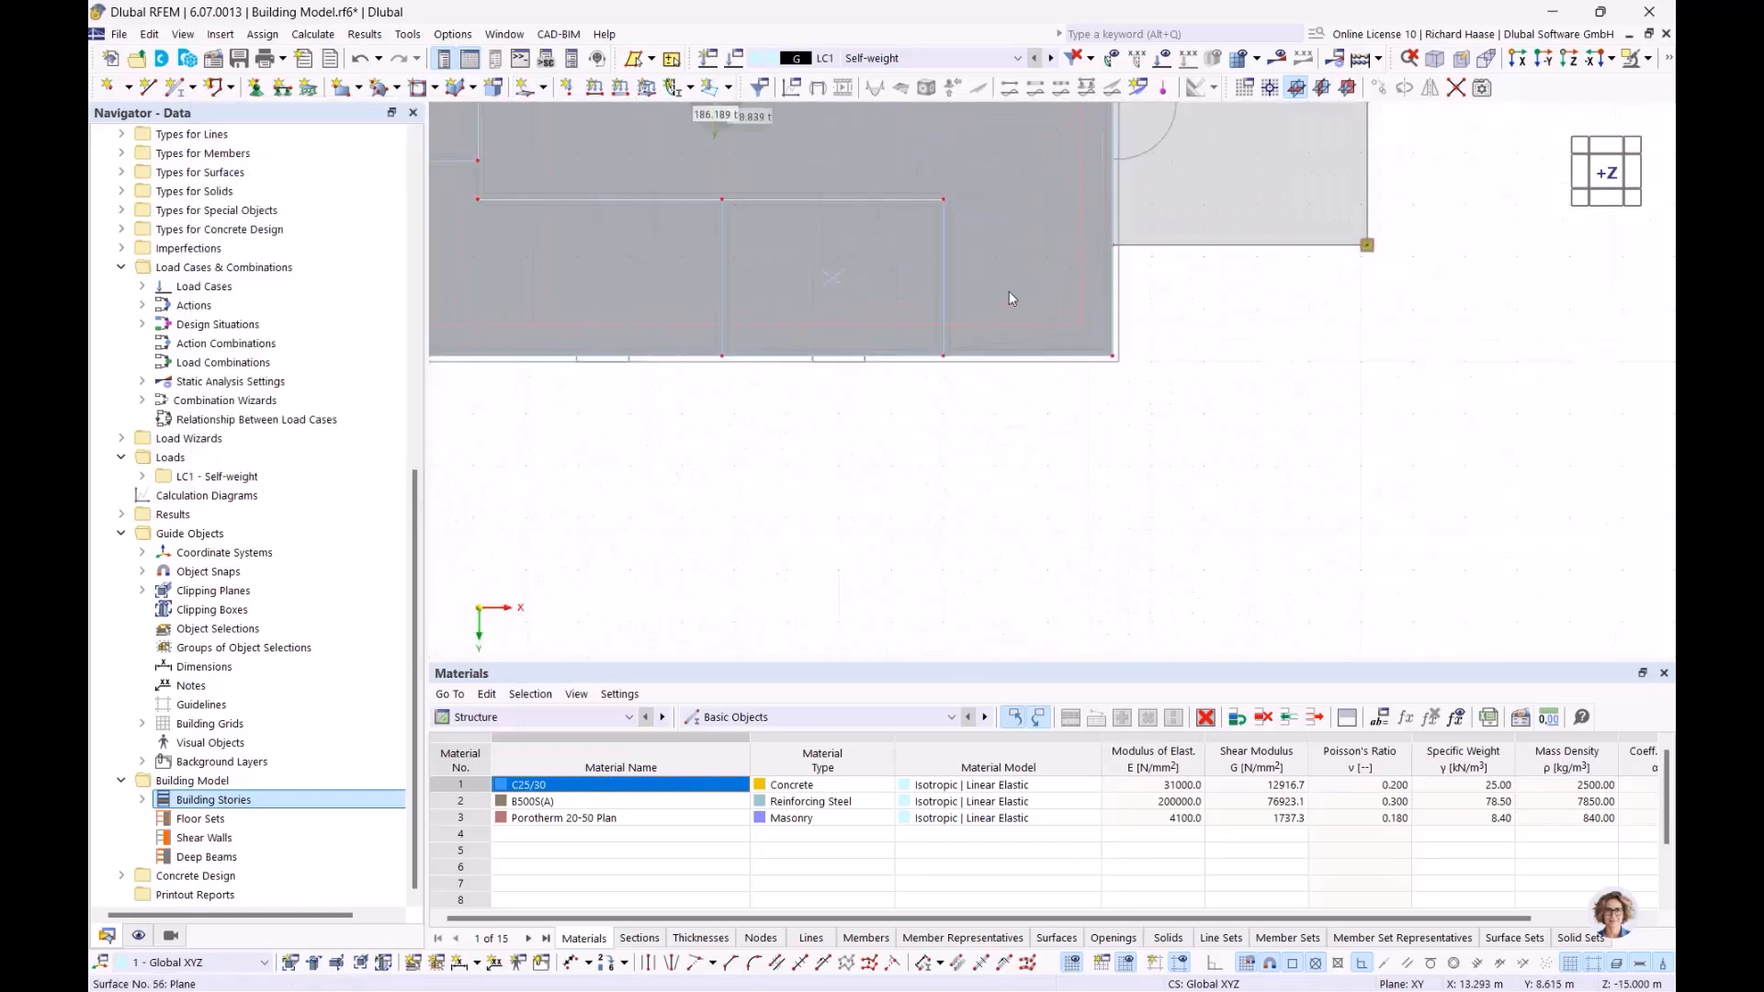
pyautogui.scroll(3, 1013, 291)
pyautogui.moveTo(1133, 354); pyautogui.dragTo(1136, 465, button='middle')
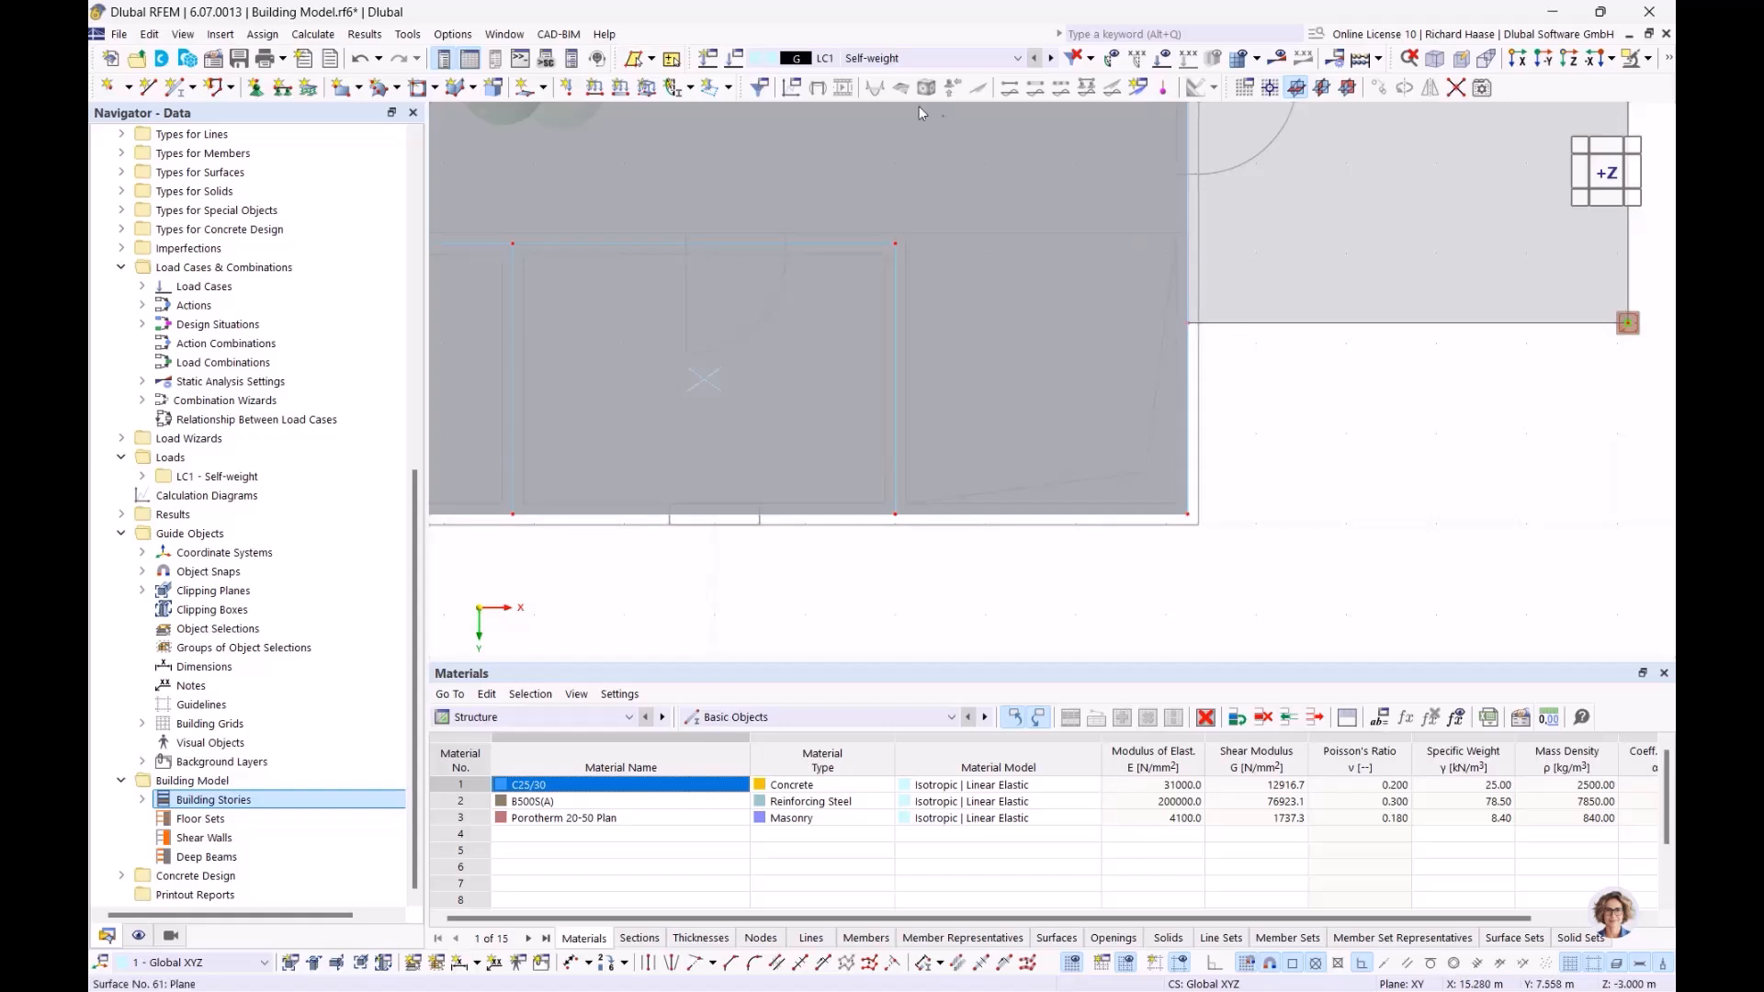
pyautogui.click(544, 88)
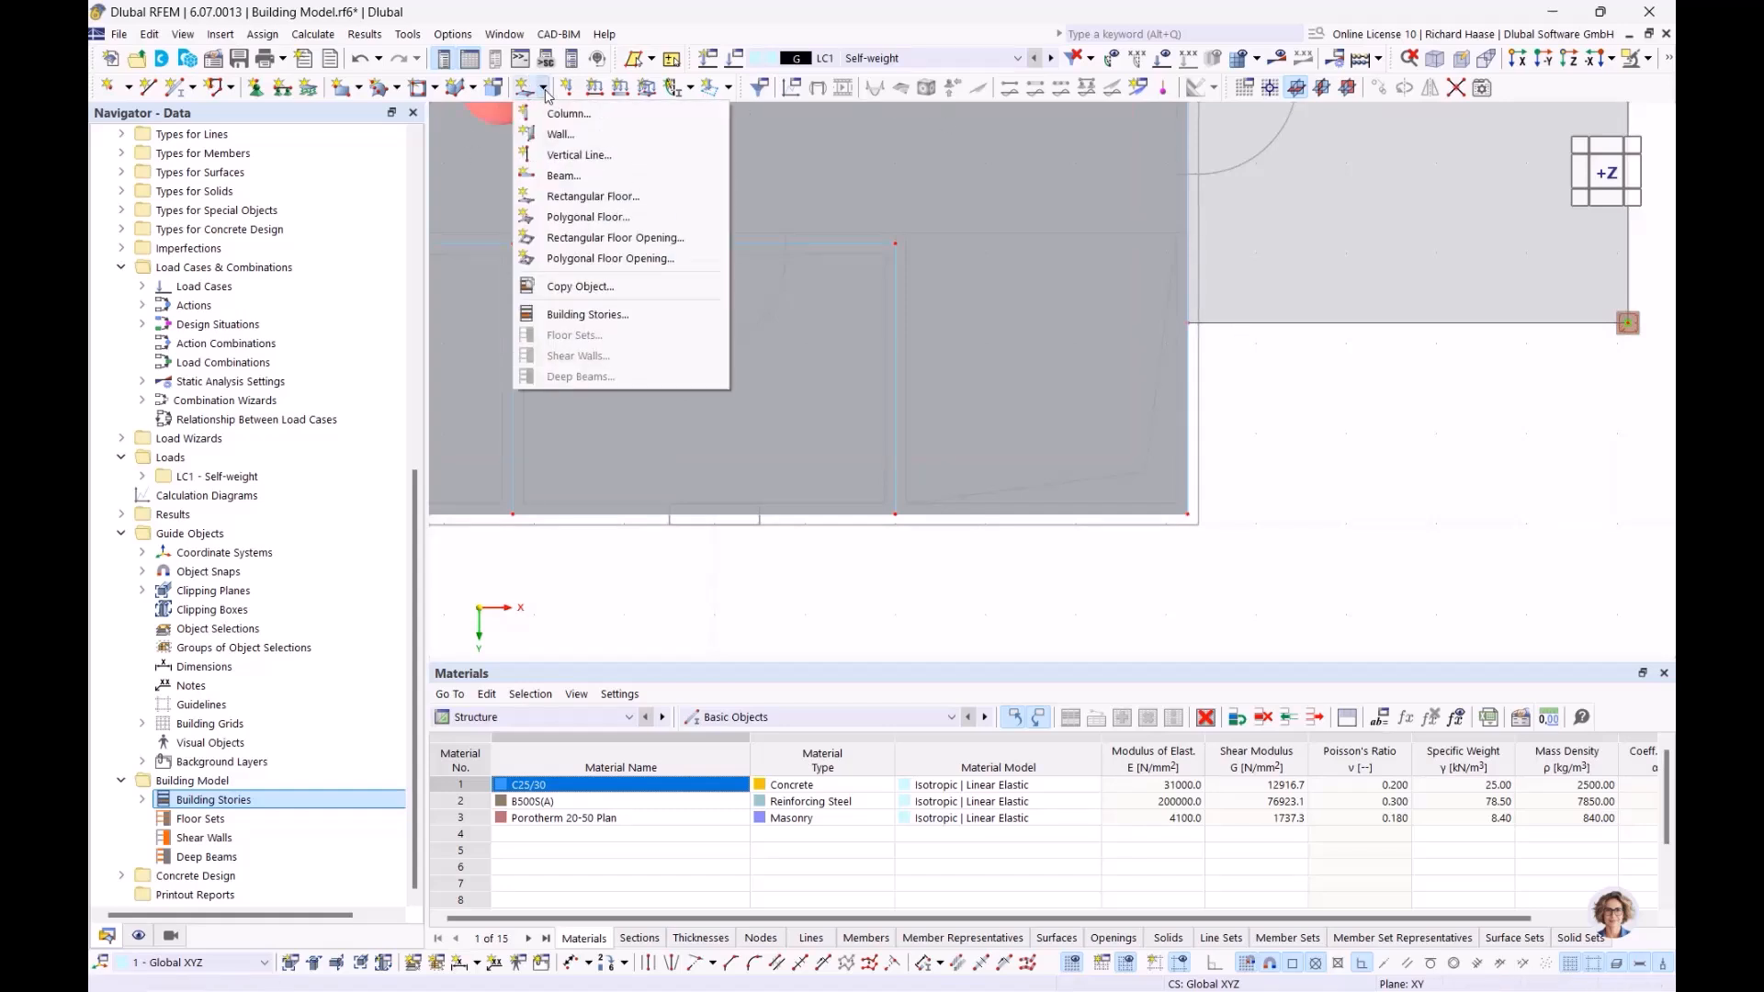
# Start a rectangular floor opening assigned to Story No. 0 through 3
pyautogui.click(617, 238)
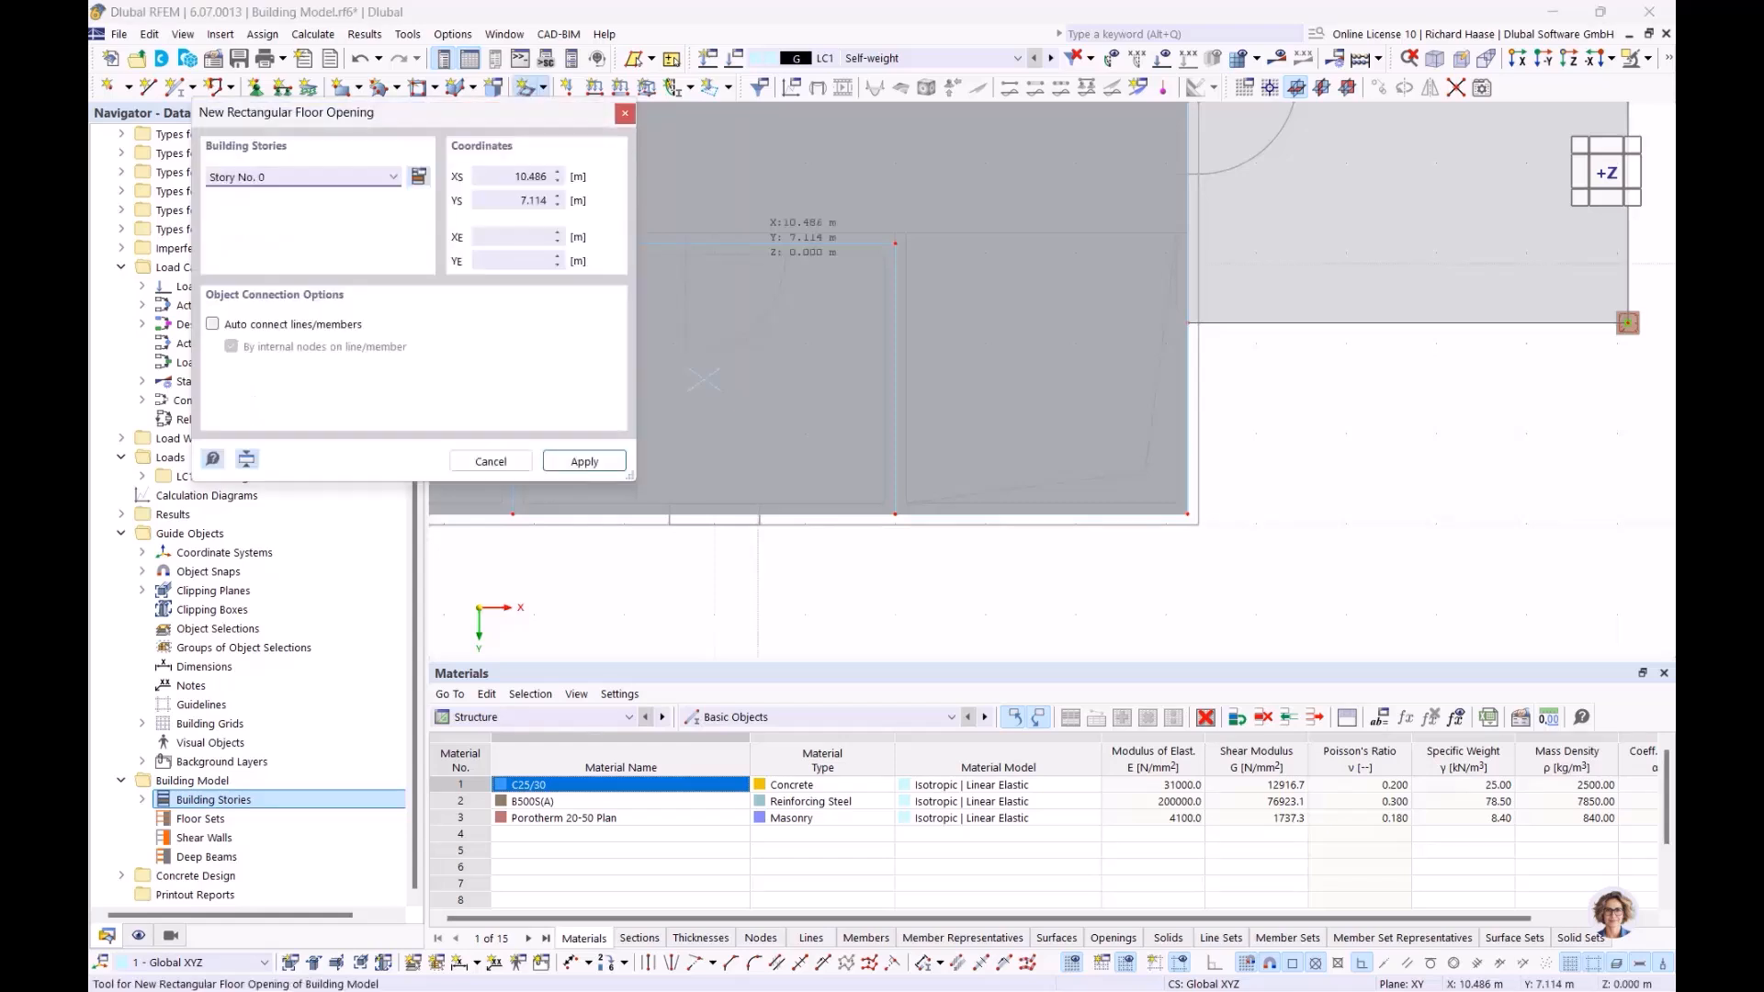
pyautogui.click(241, 176)
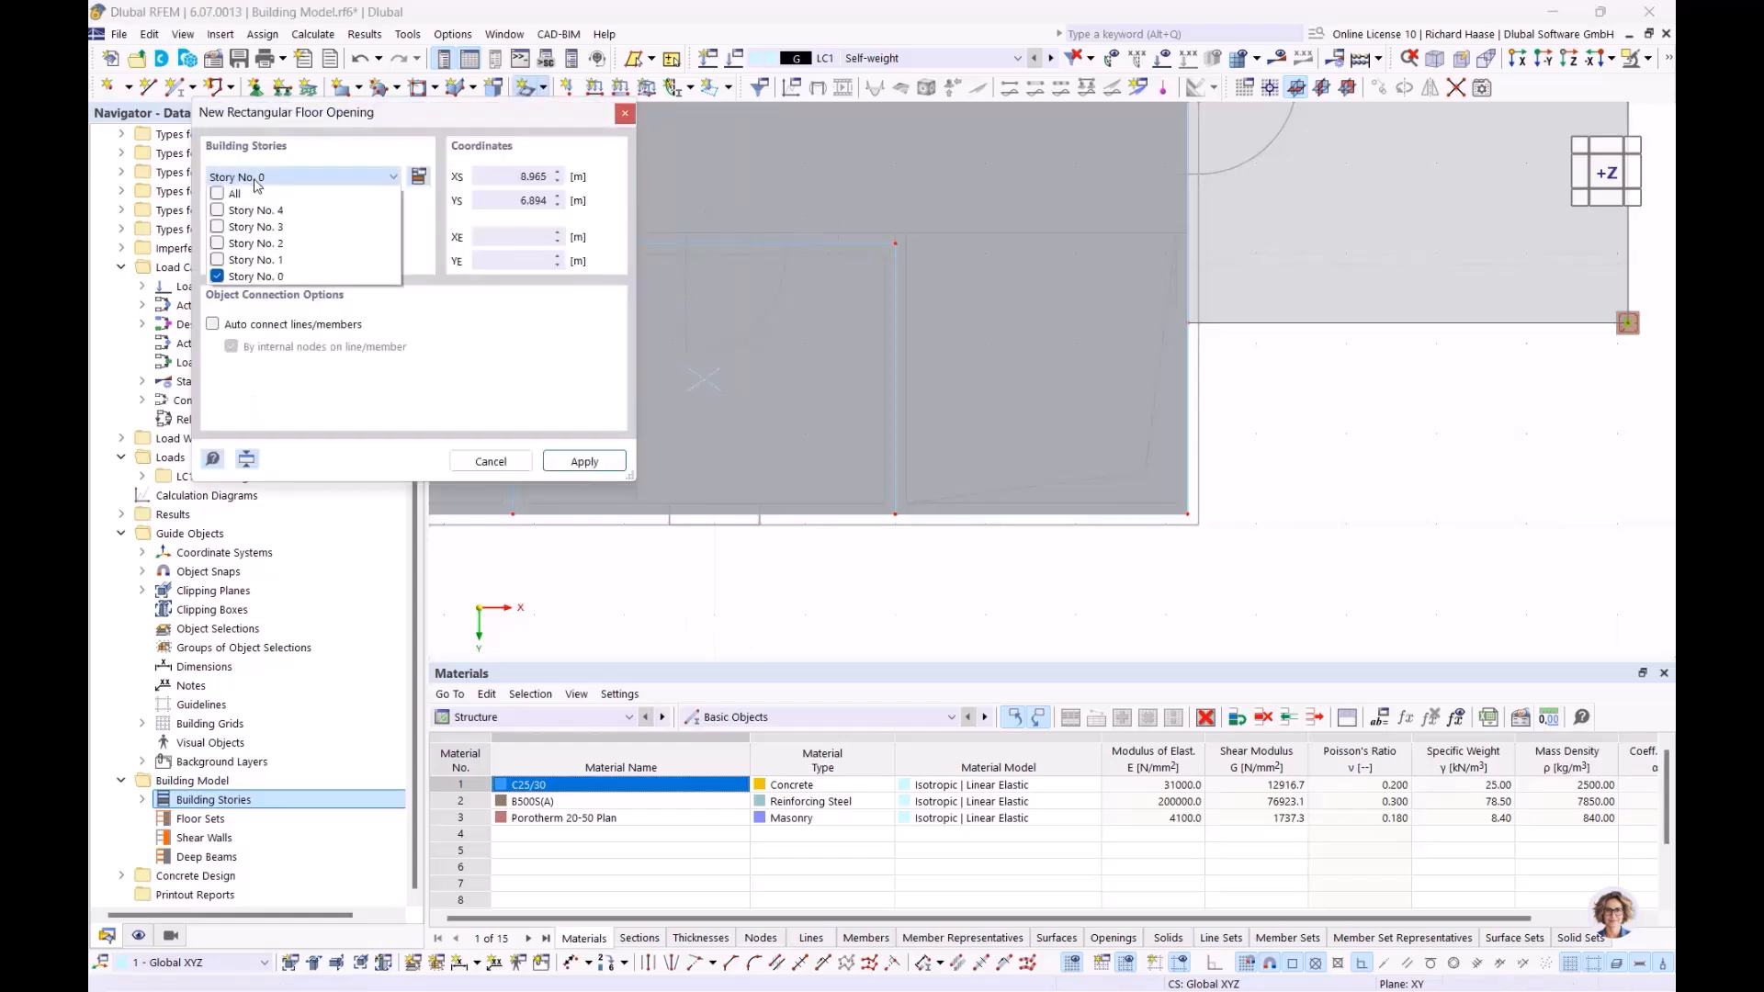
pyautogui.click(219, 260)
pyautogui.click(218, 244)
pyautogui.click(218, 227)
pyautogui.click(564, 413)
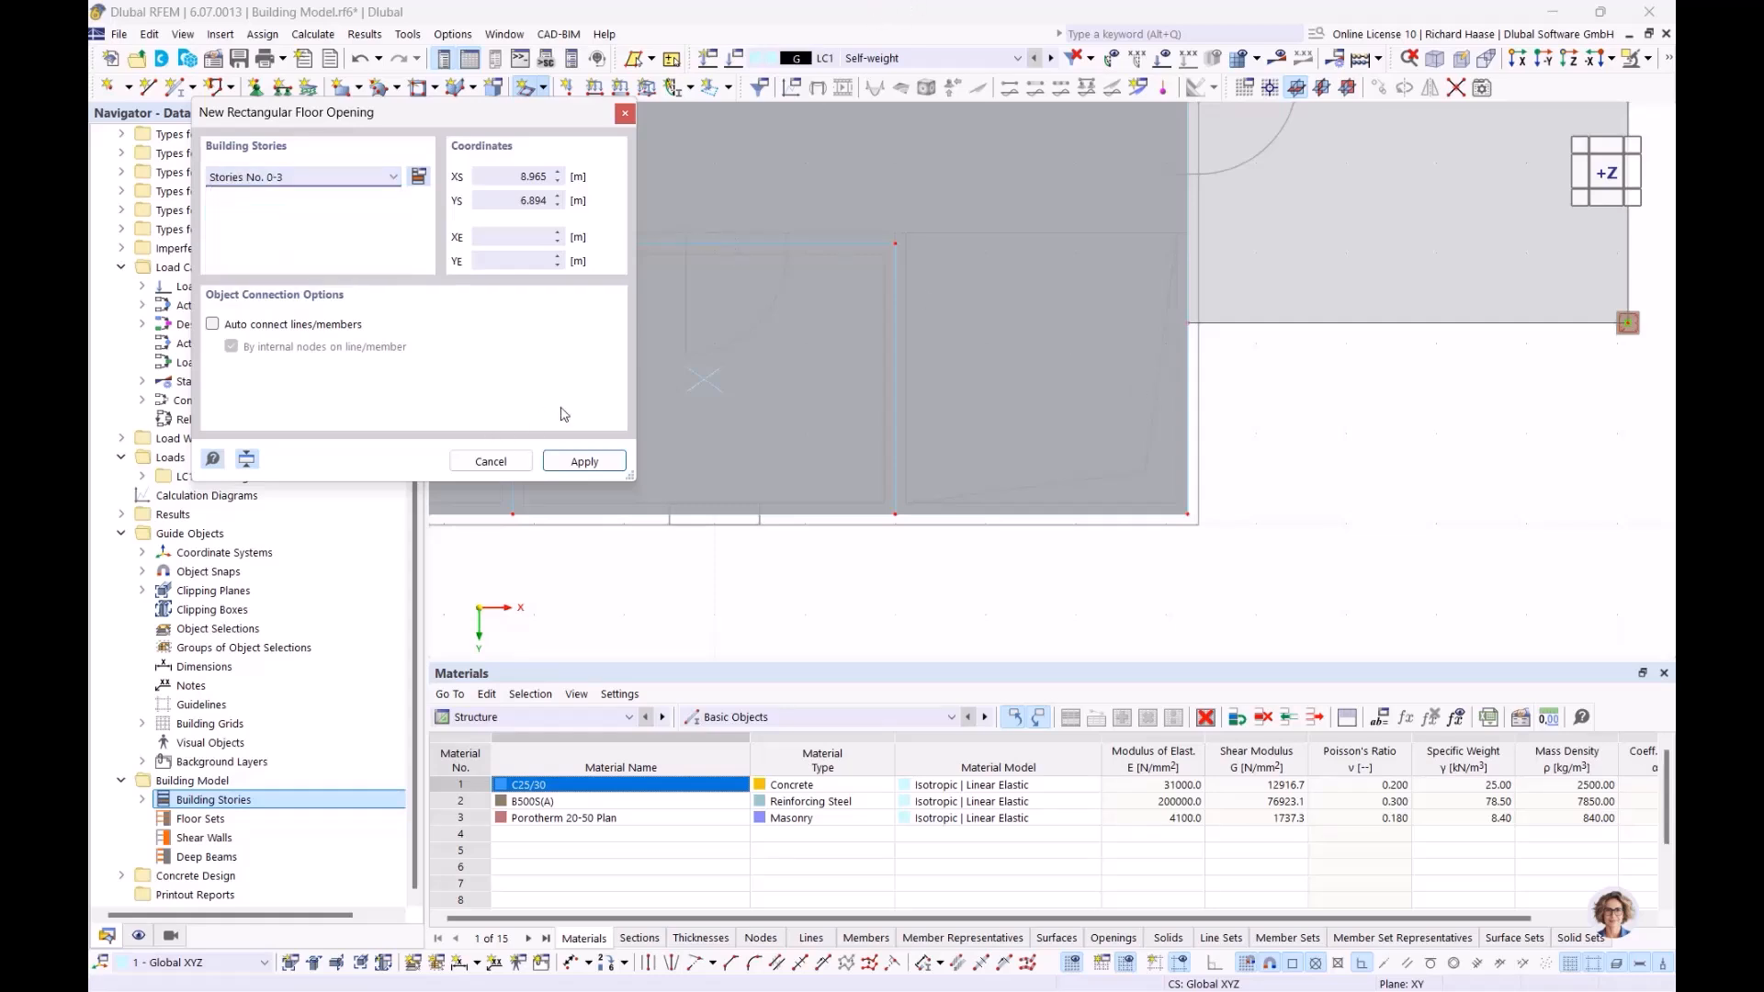
# Place the opening corners at 12.000/6.770 and 15.240/9.890 m, then view it isometrically
pyautogui.scroll(-4, 813, 430)
pyautogui.scroll(8, 898, 363)
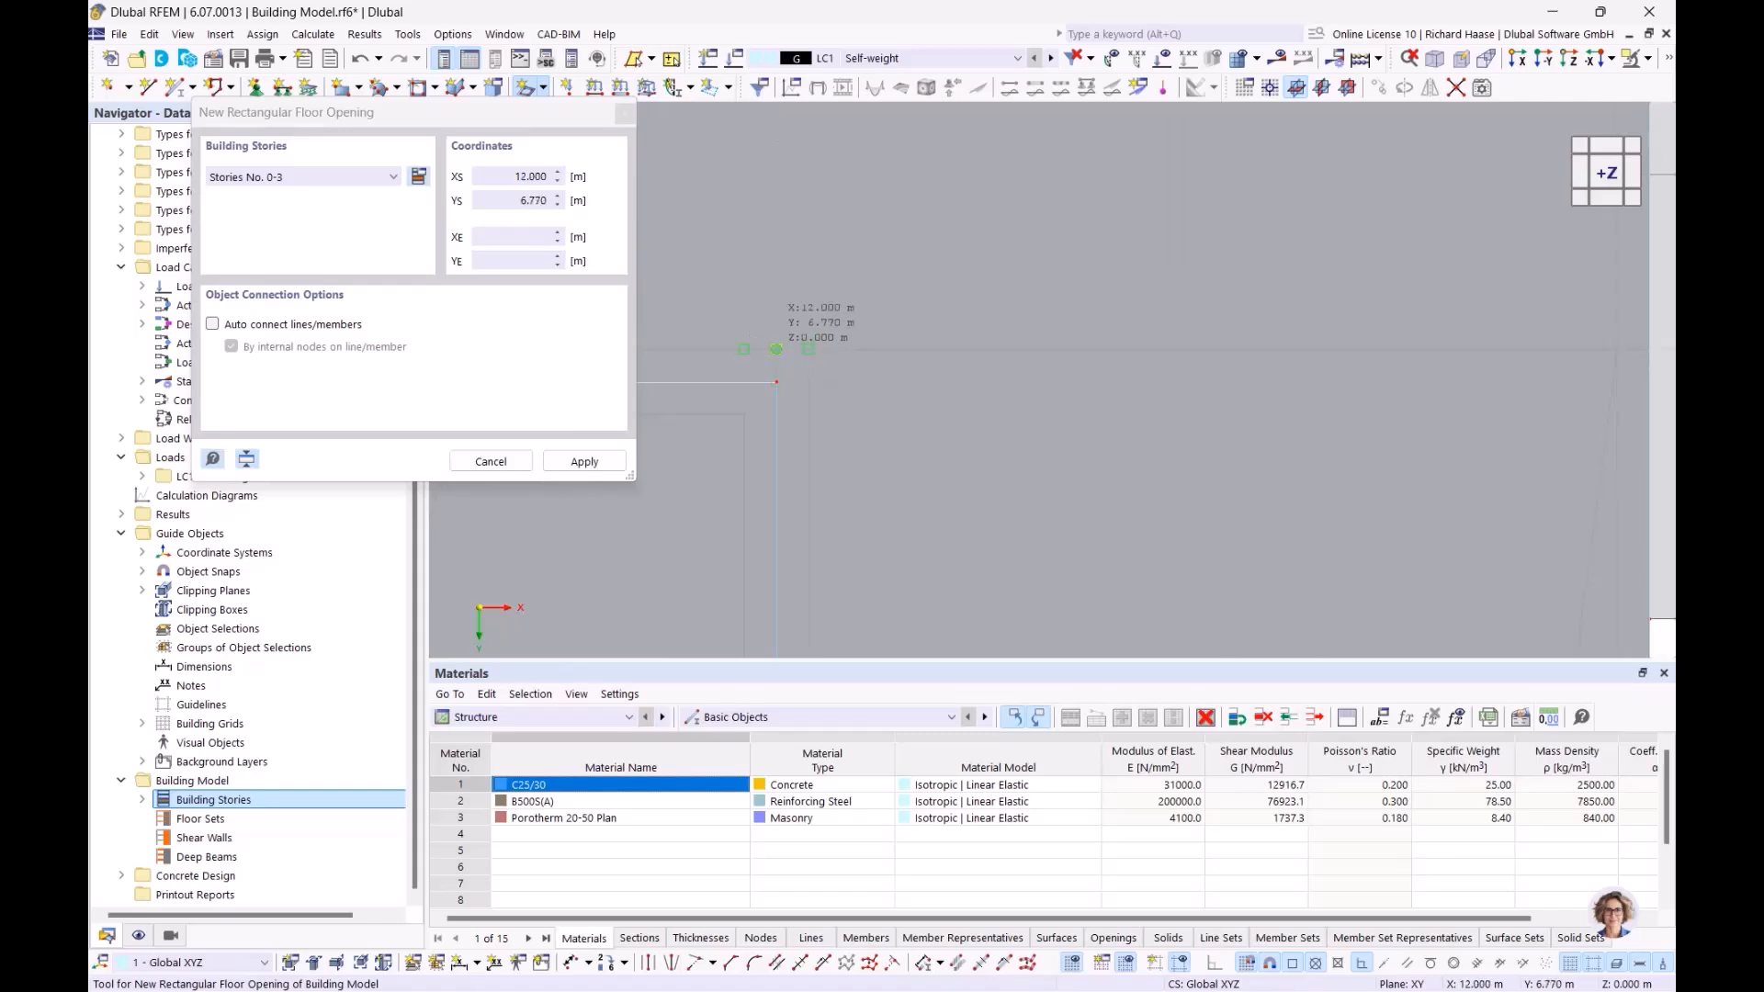
pyautogui.click(776, 350)
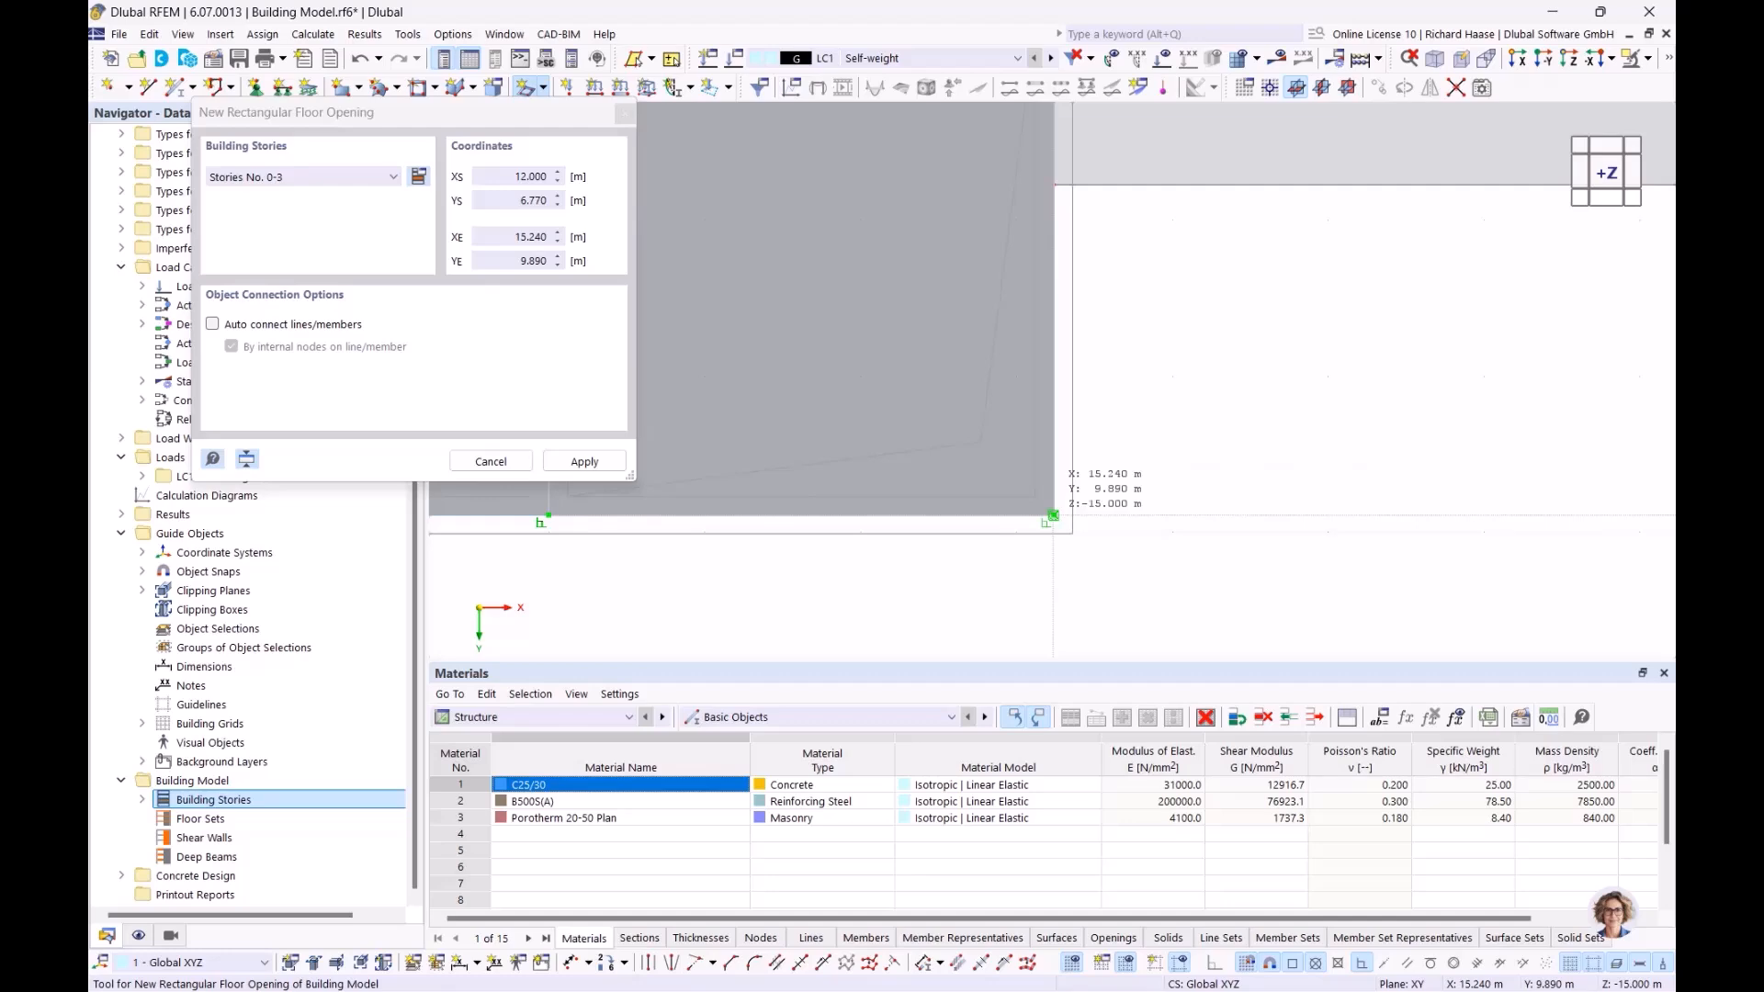
pyautogui.click(1053, 515)
pyautogui.scroll(-3, 919, 427)
pyautogui.press('Escape')
pyautogui.keyDown('ctrl'); pyautogui.moveTo(920, 428); pyautogui.dragTo(844, 318, button='middle'); pyautogui.keyUp('ctrl')
pyautogui.scroll(2, 830, 310)
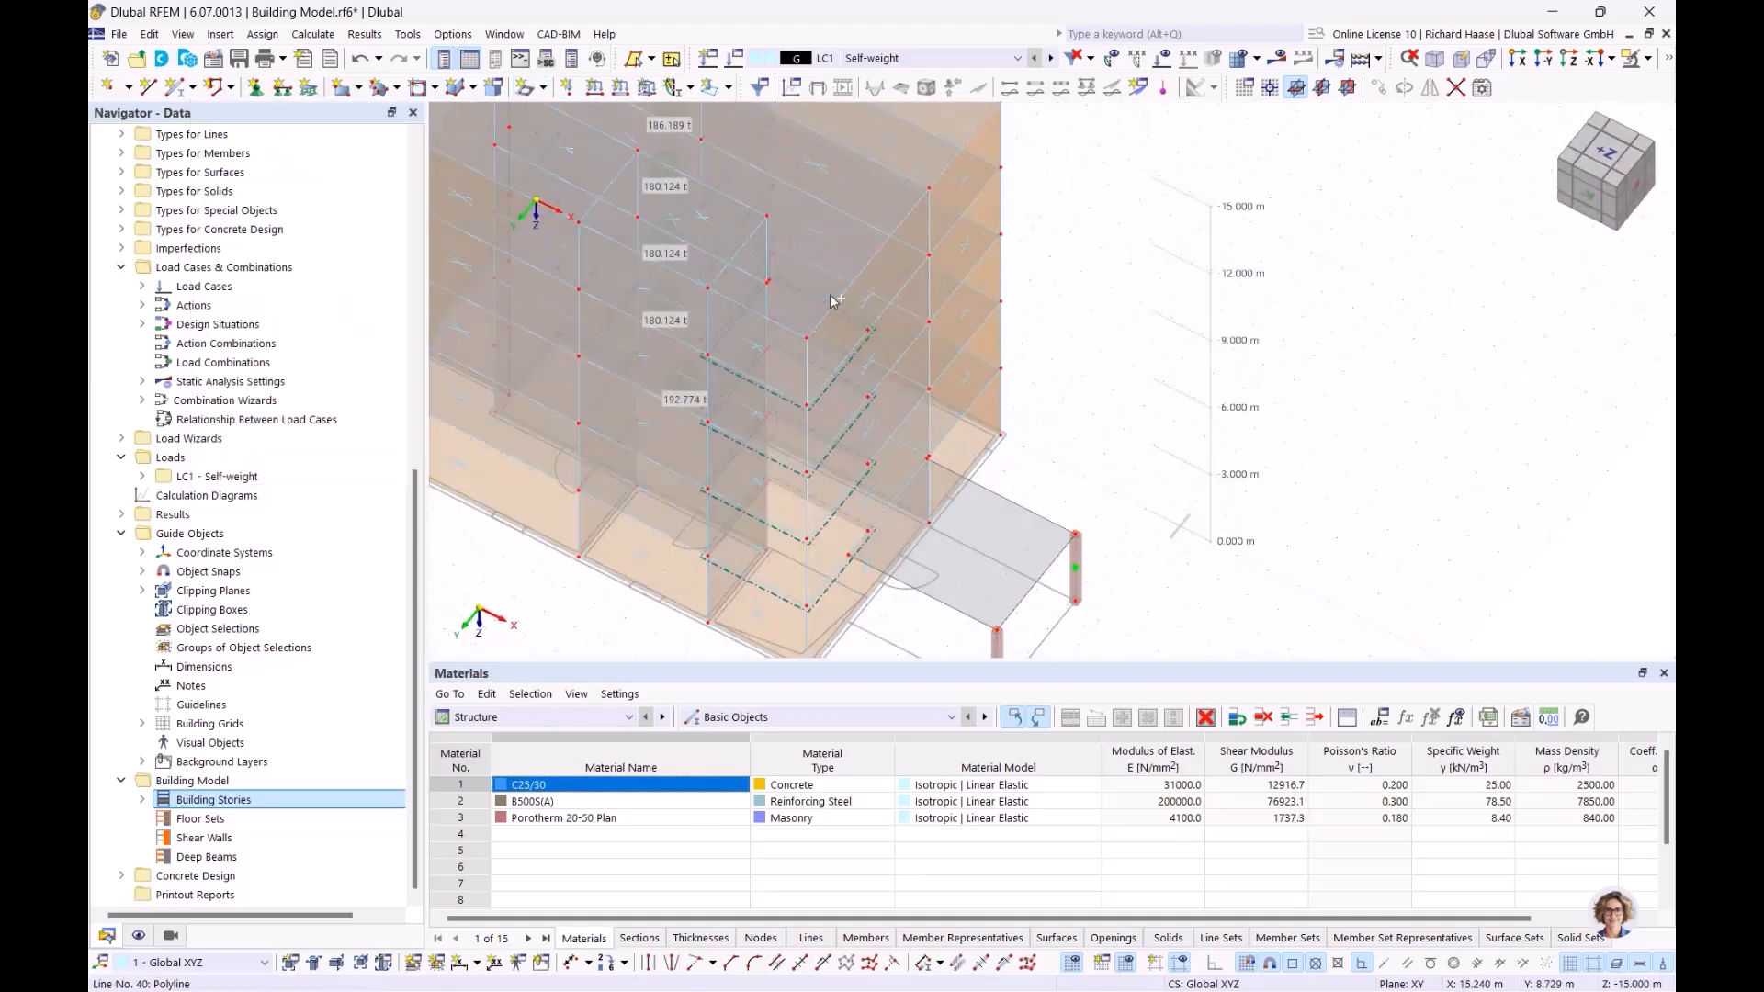
pyautogui.scroll(-4, 830, 315)
pyautogui.scroll(2, 822, 367)
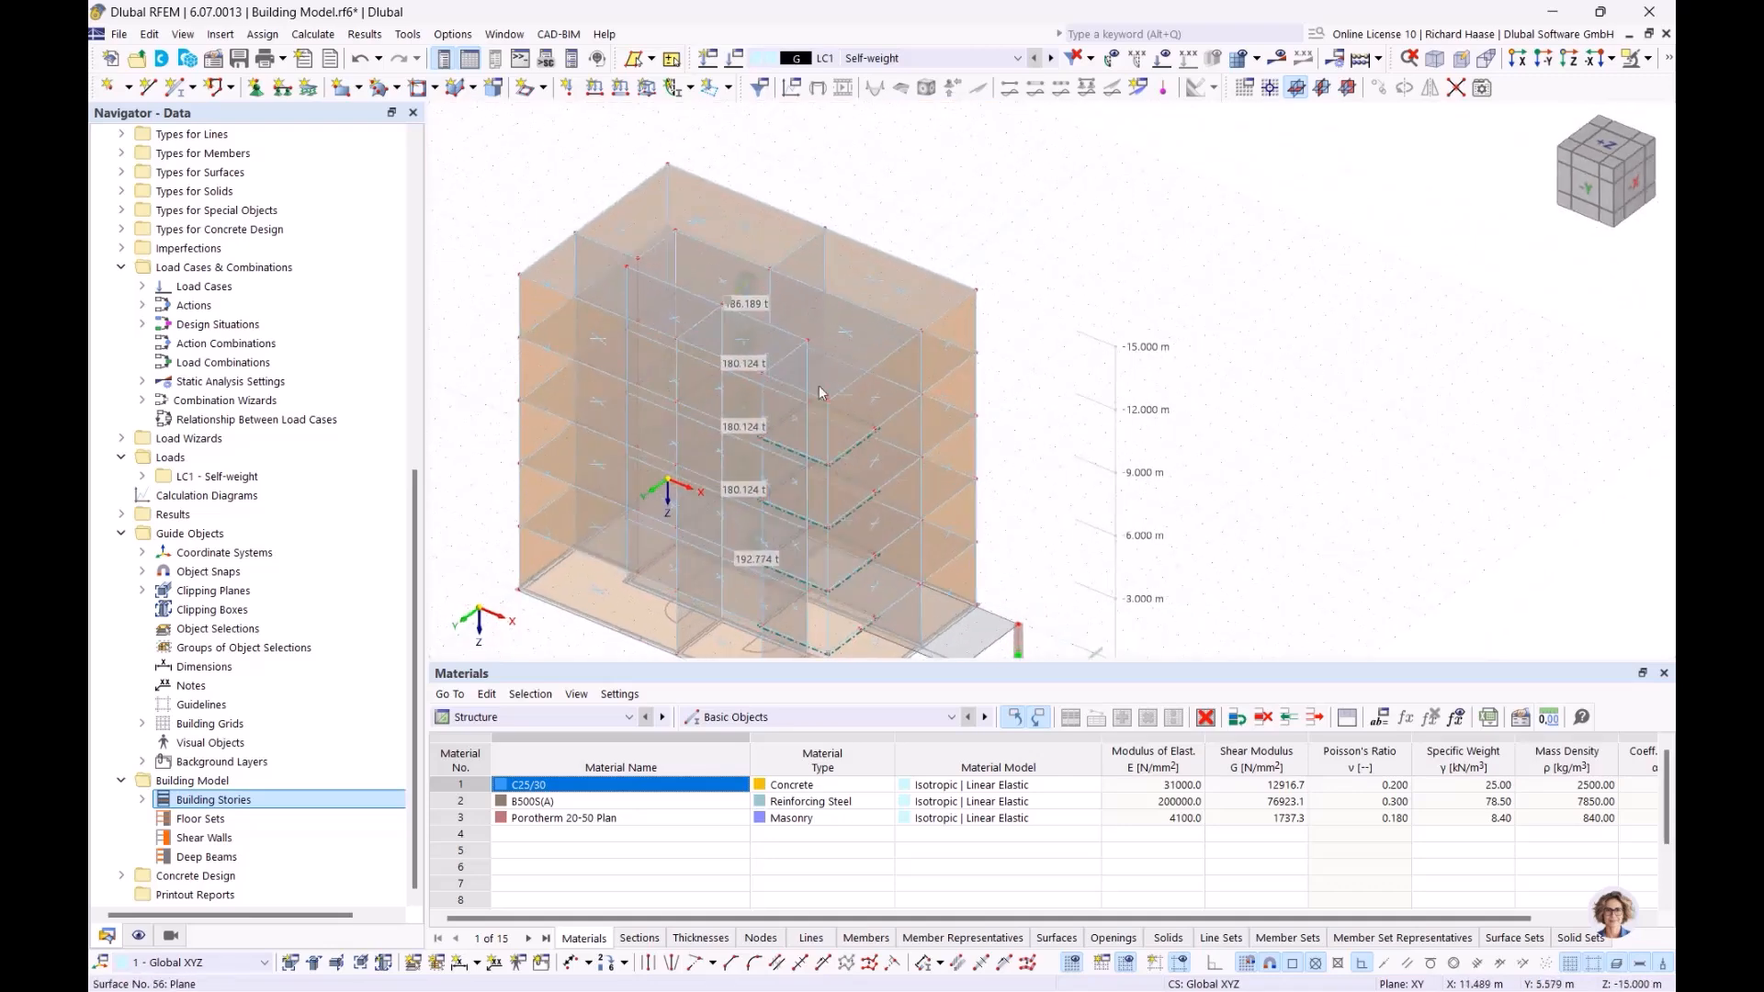
pyautogui.scroll(3, 819, 358)
pyautogui.keyDown('ctrl'); pyautogui.moveTo(859, 434); pyautogui.dragTo(1268, 357, button='middle'); pyautogui.keyUp('ctrl')
pyautogui.scroll(1, 907, 614)
pyautogui.scroll(-3, 920, 460)
pyautogui.scroll(-4, 1129, 344)
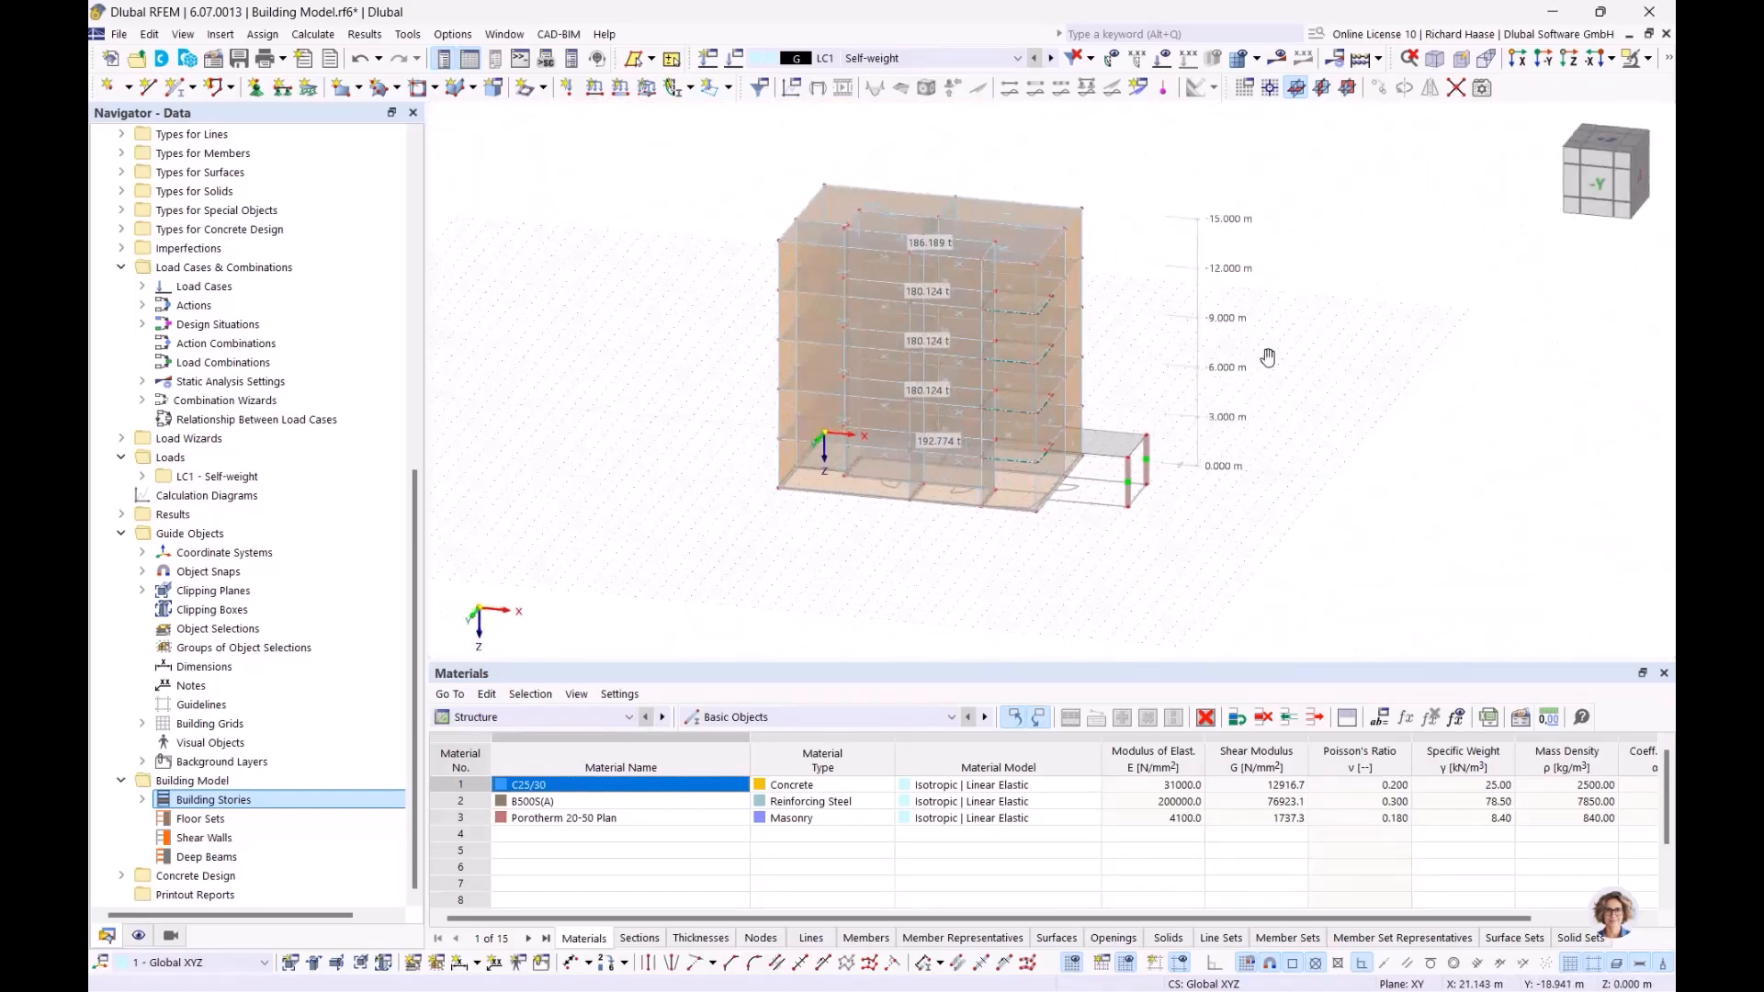
pyautogui.scroll(3, 1137, 393)
pyautogui.keyDown('ctrl'); pyautogui.moveTo(1134, 382); pyautogui.dragTo(1100, 467, button='middle'); pyautogui.keyUp('ctrl')
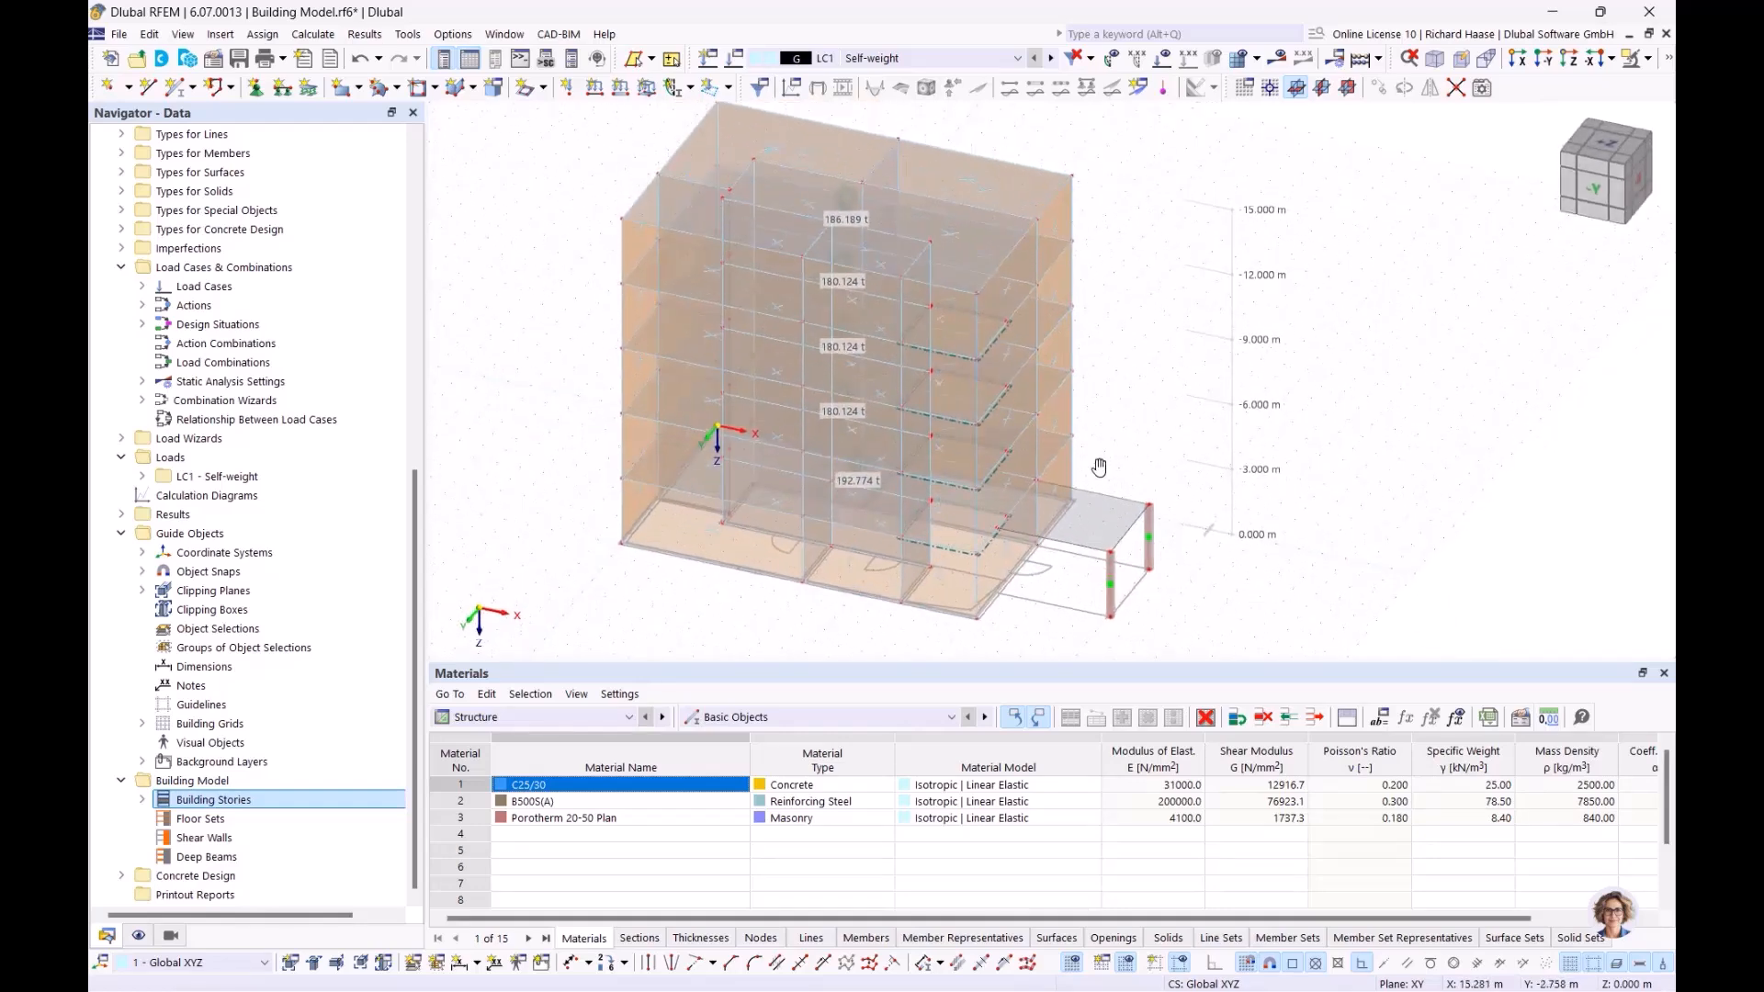
pyautogui.click(1595, 150)
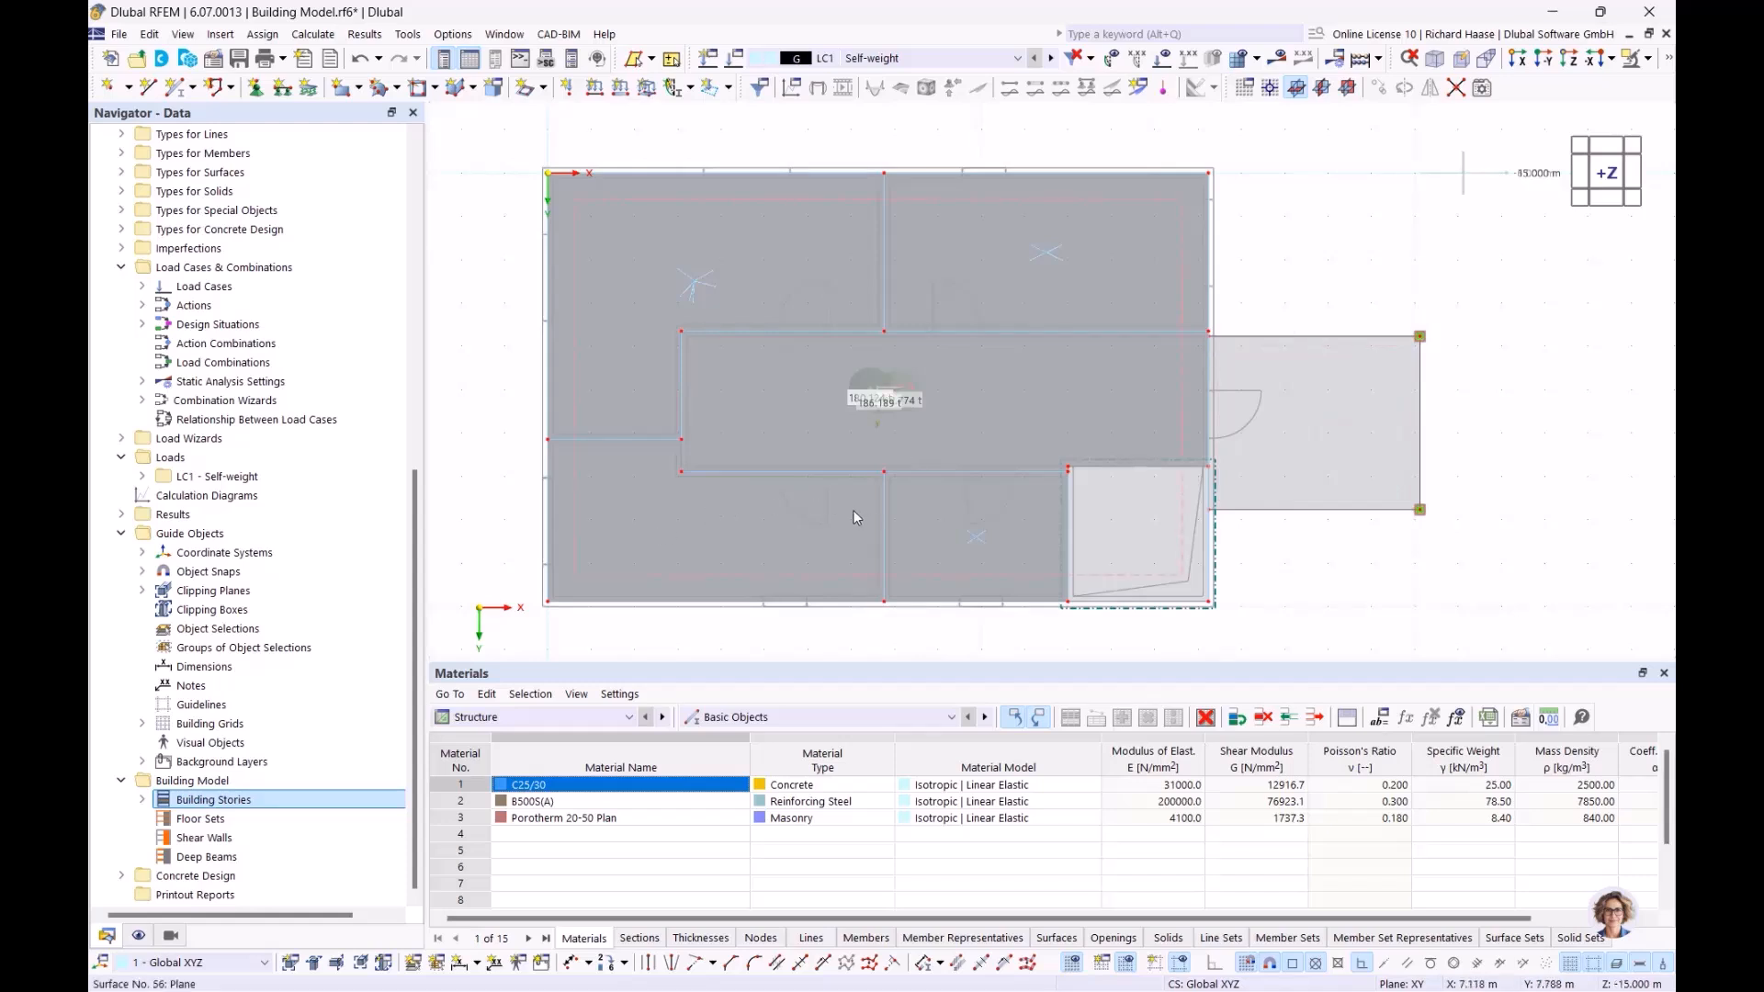
pyautogui.scroll(3, 1001, 612)
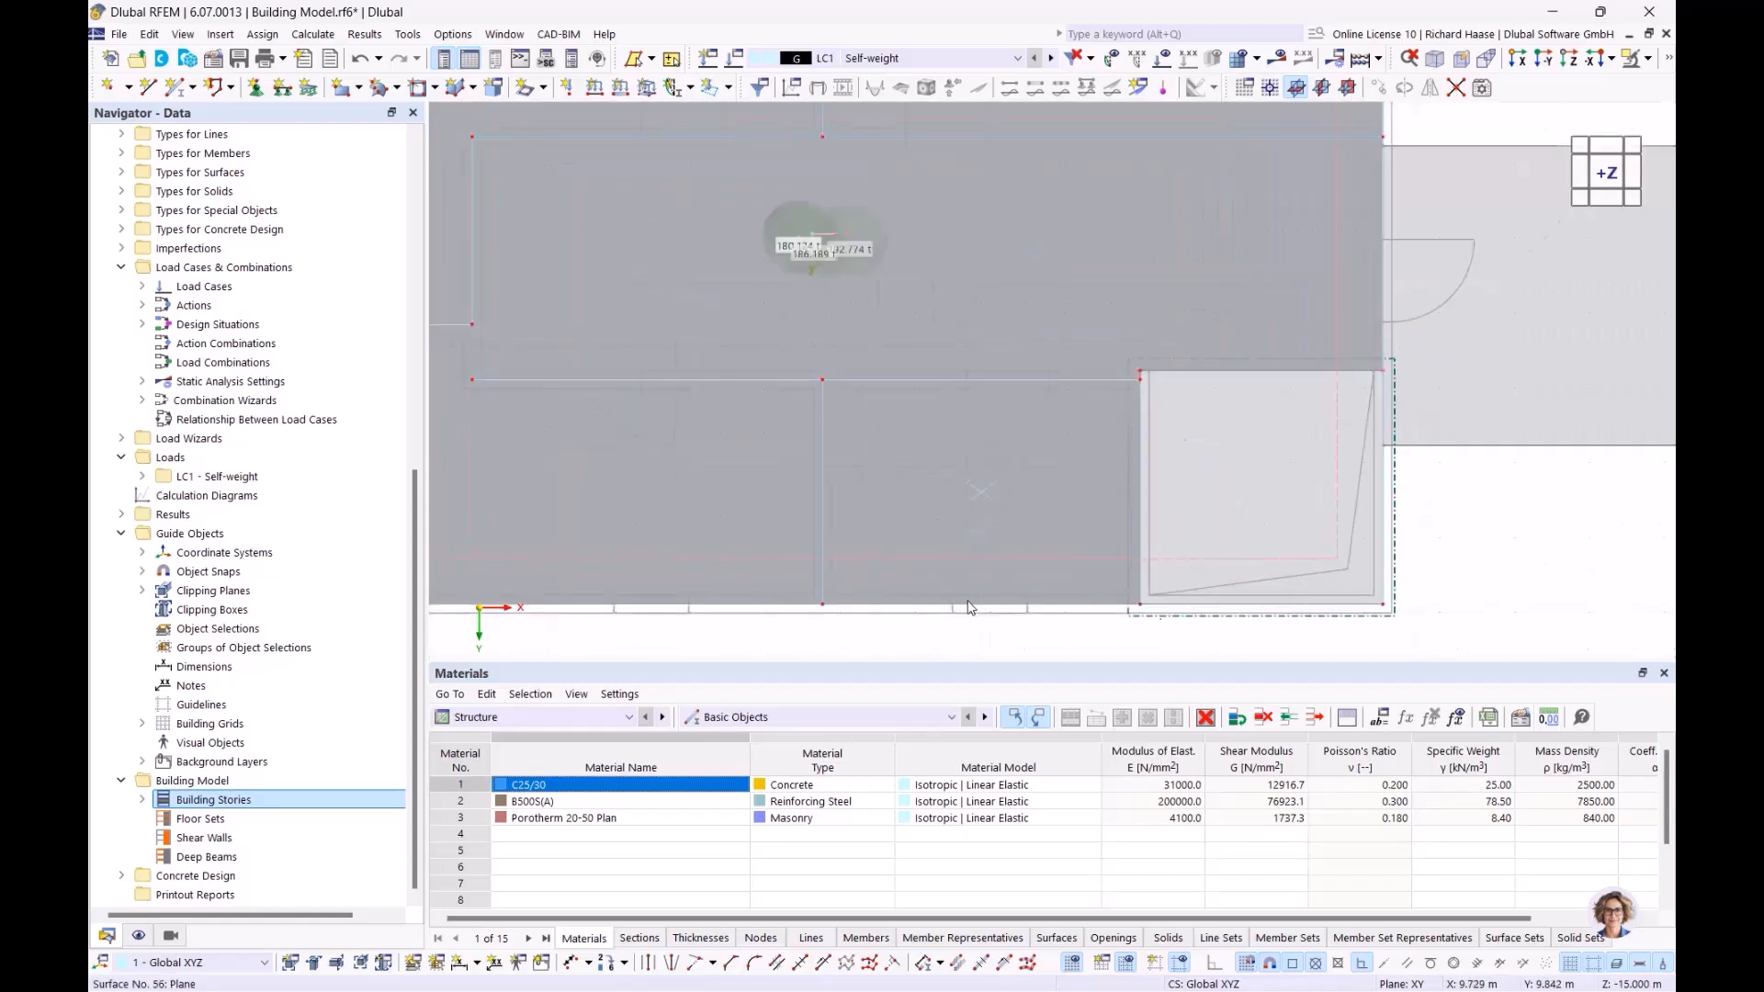
pyautogui.scroll(-3, 1007, 327)
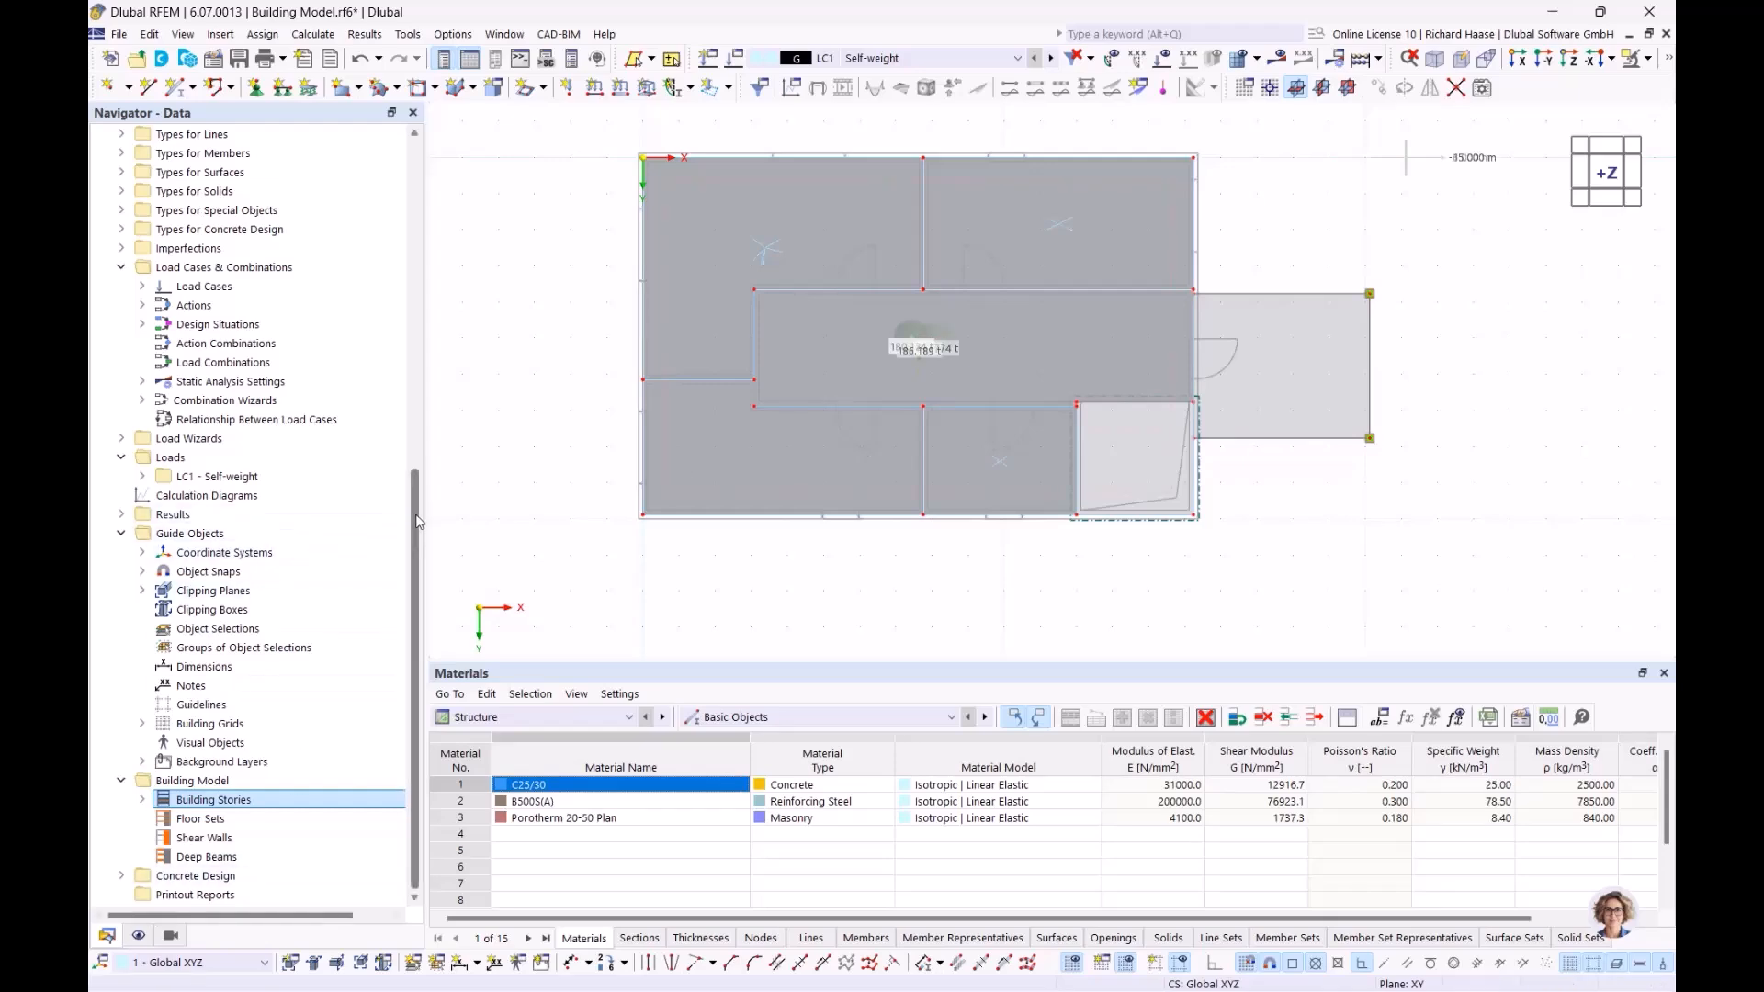
# Collapse the current model and open '01. Webinar Building Model with openings after DXF'
pyautogui.moveTo(417, 517); pyautogui.dragTo(445, 129)
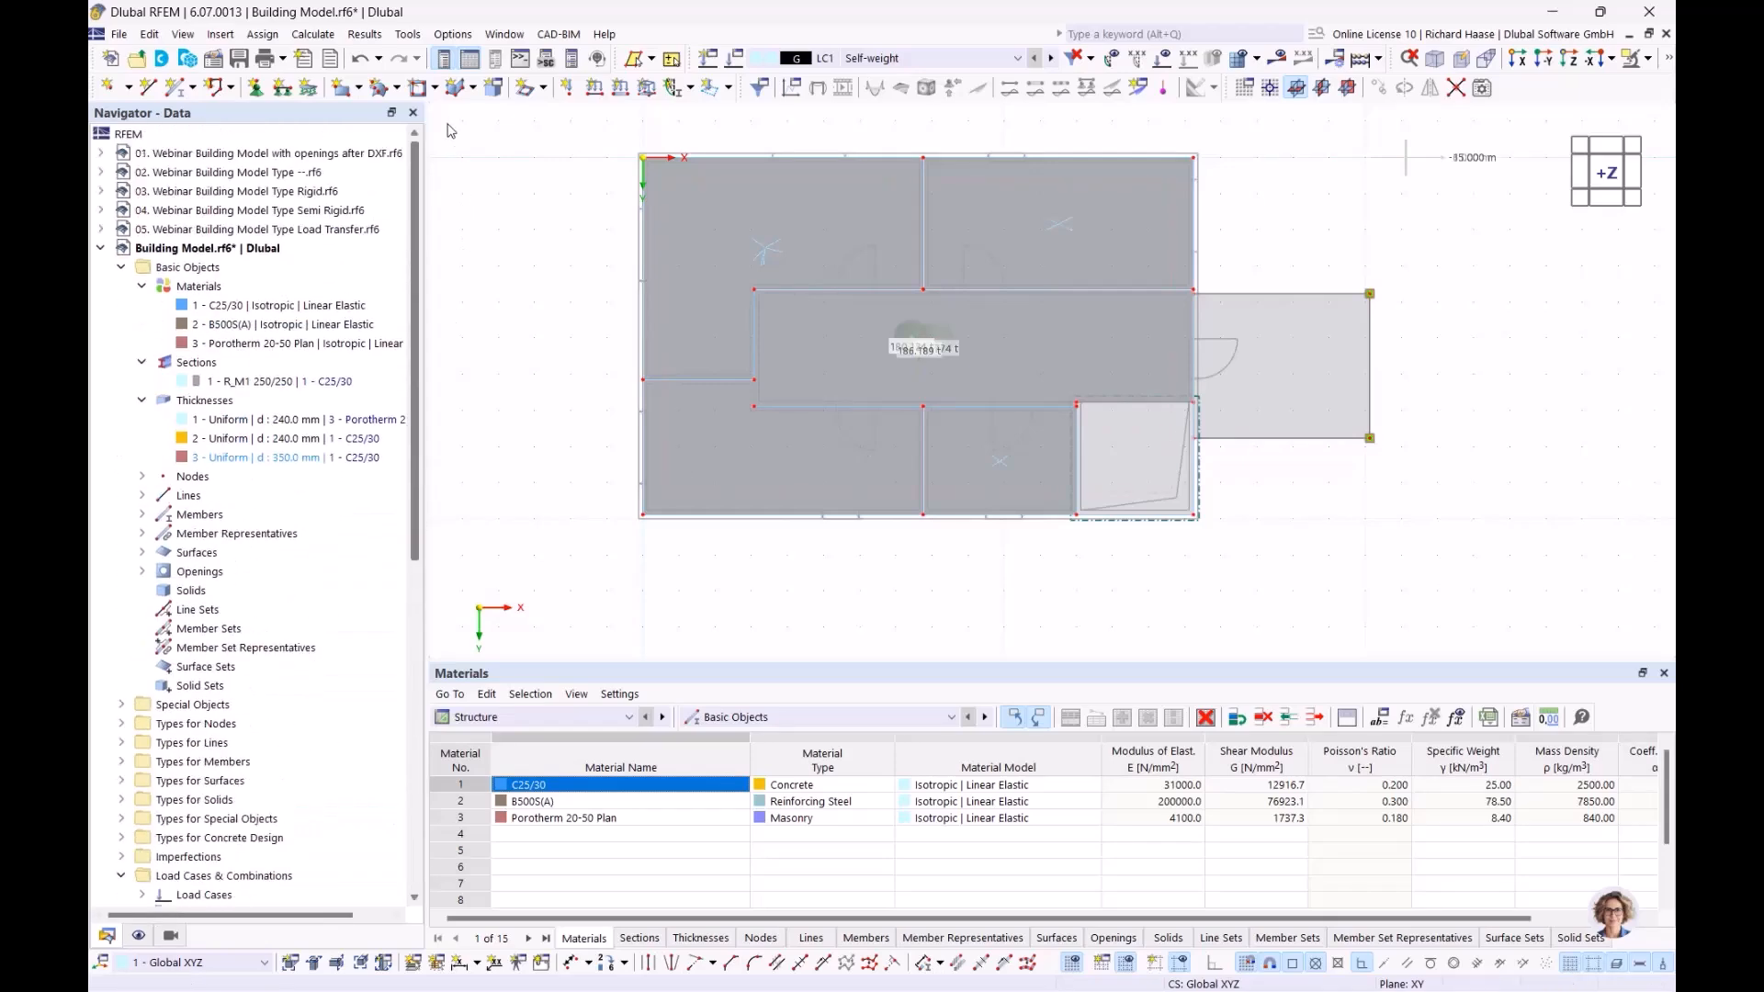
pyautogui.click(101, 248)
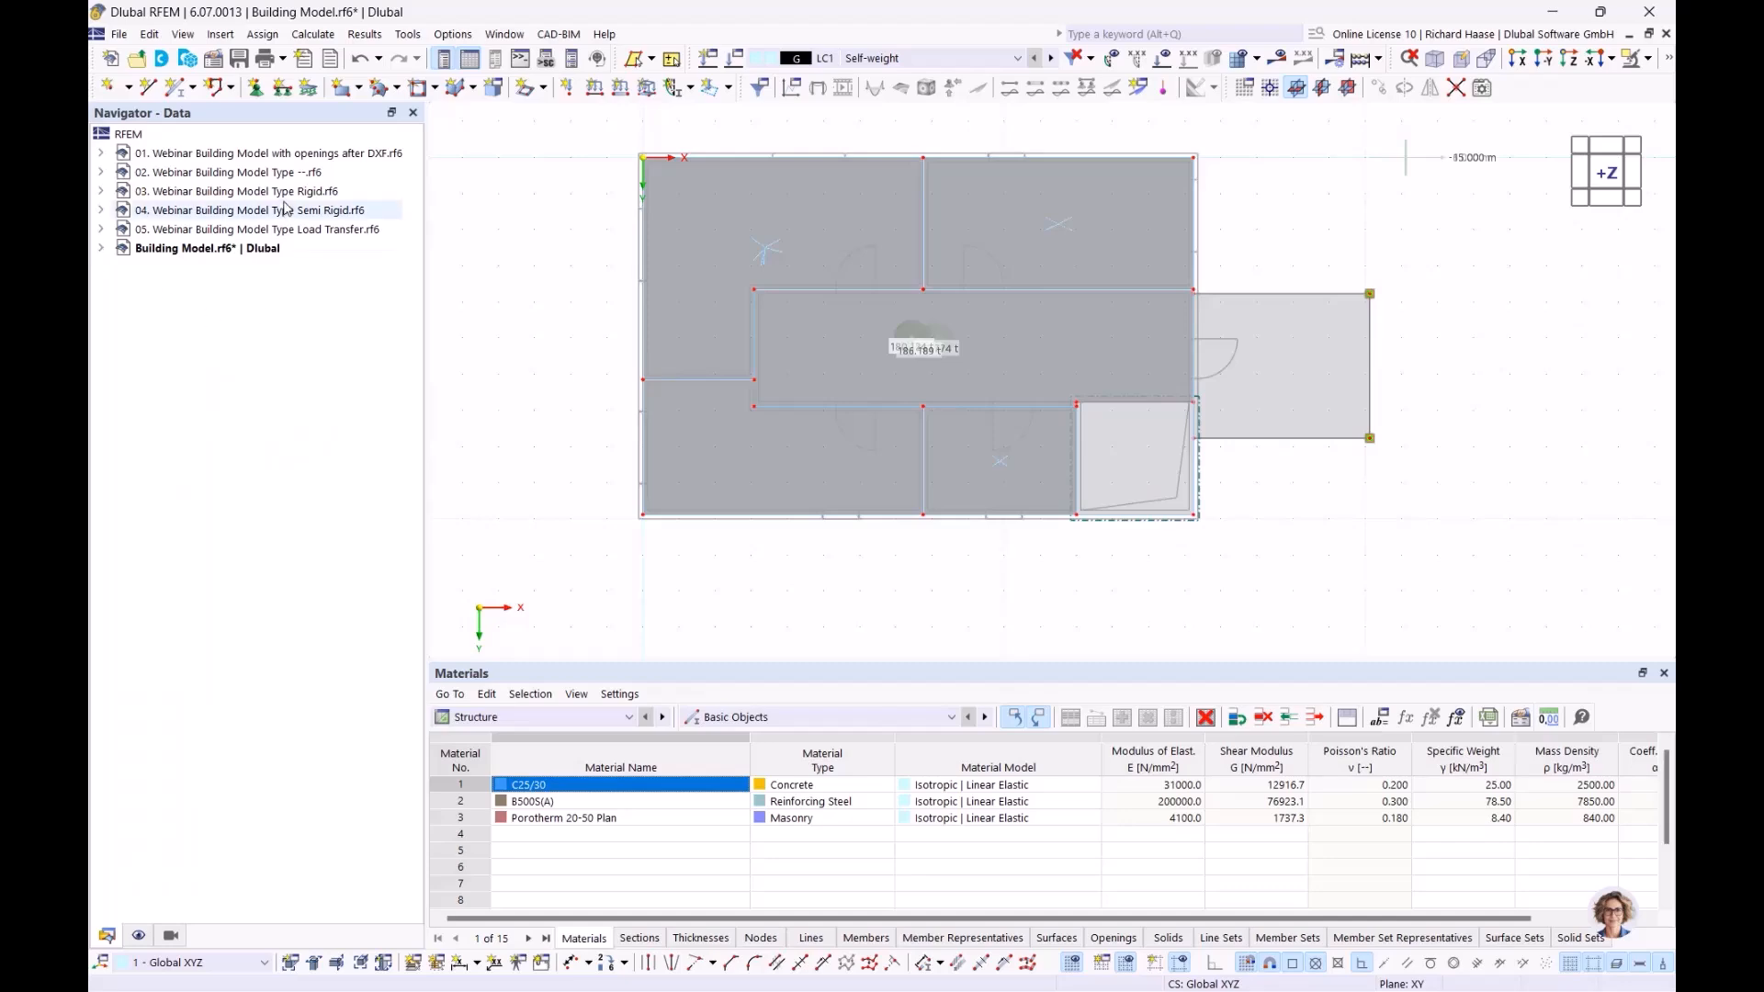
pyautogui.doubleClick(276, 154)
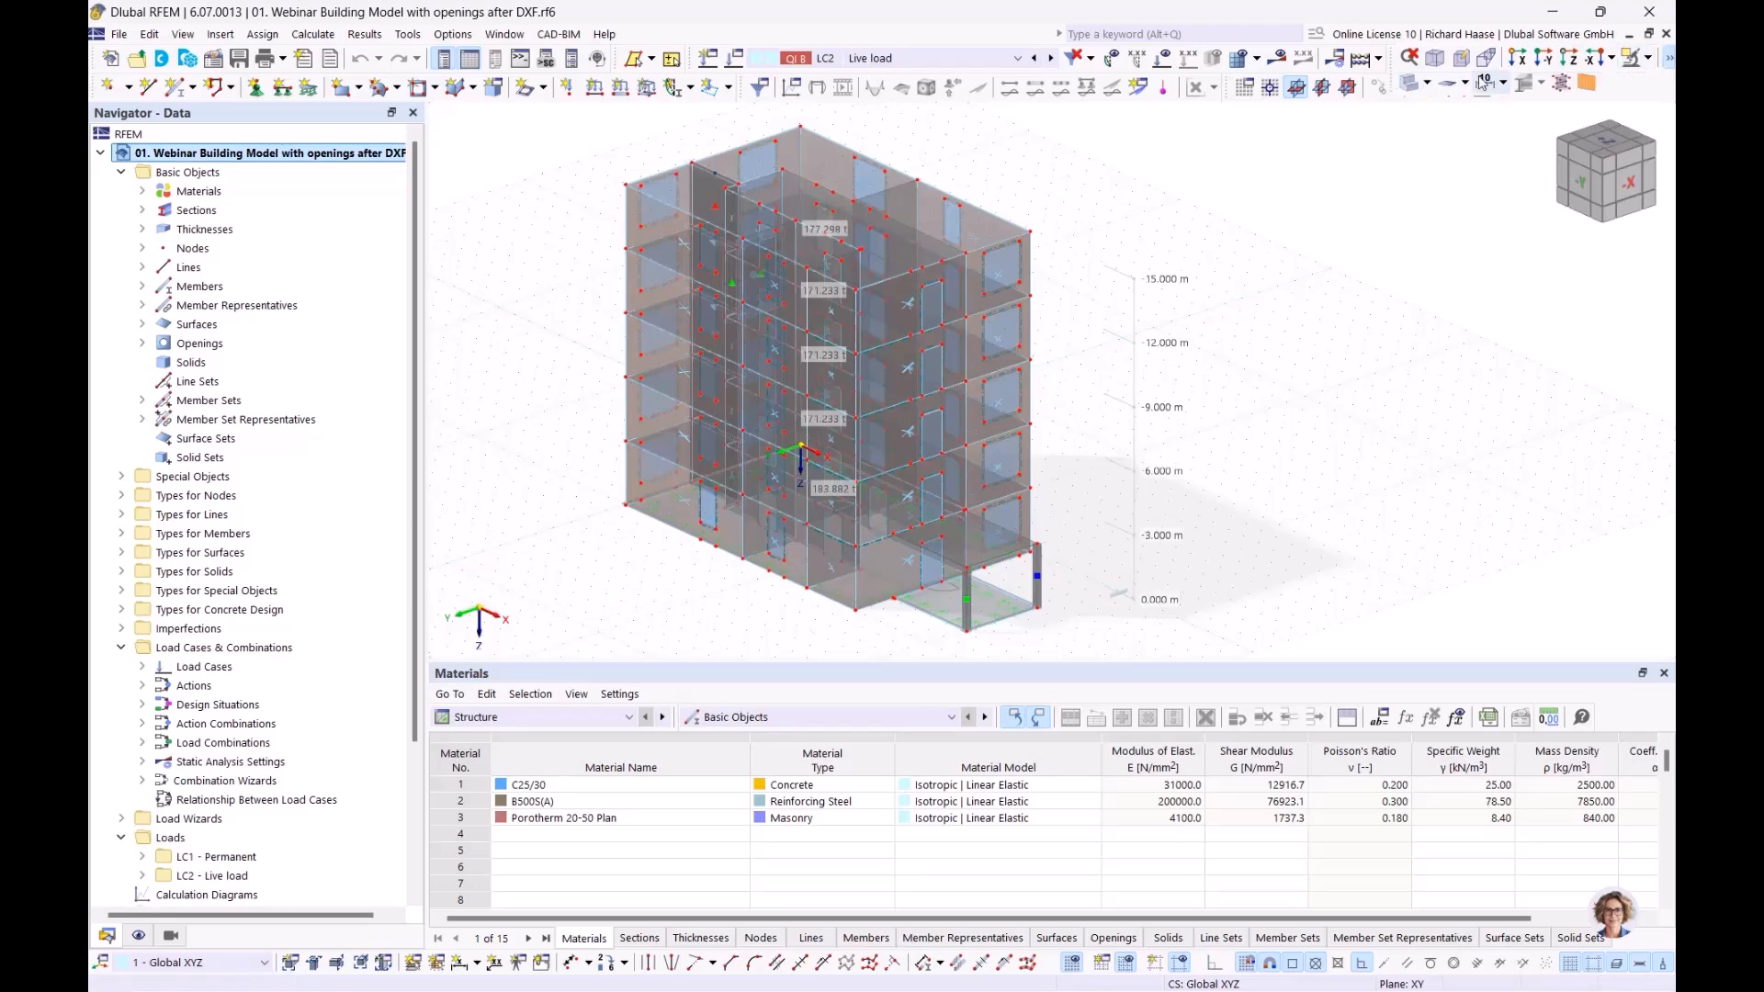
# Display the model as solid rendered surfaces, viewing the front and right facades
pyautogui.click(1411, 84)
pyautogui.click(1411, 83)
pyautogui.keyDown('ctrl'); pyautogui.moveTo(1222, 520); pyautogui.dragTo(756, 355, button='middle'); pyautogui.keyUp('ctrl')
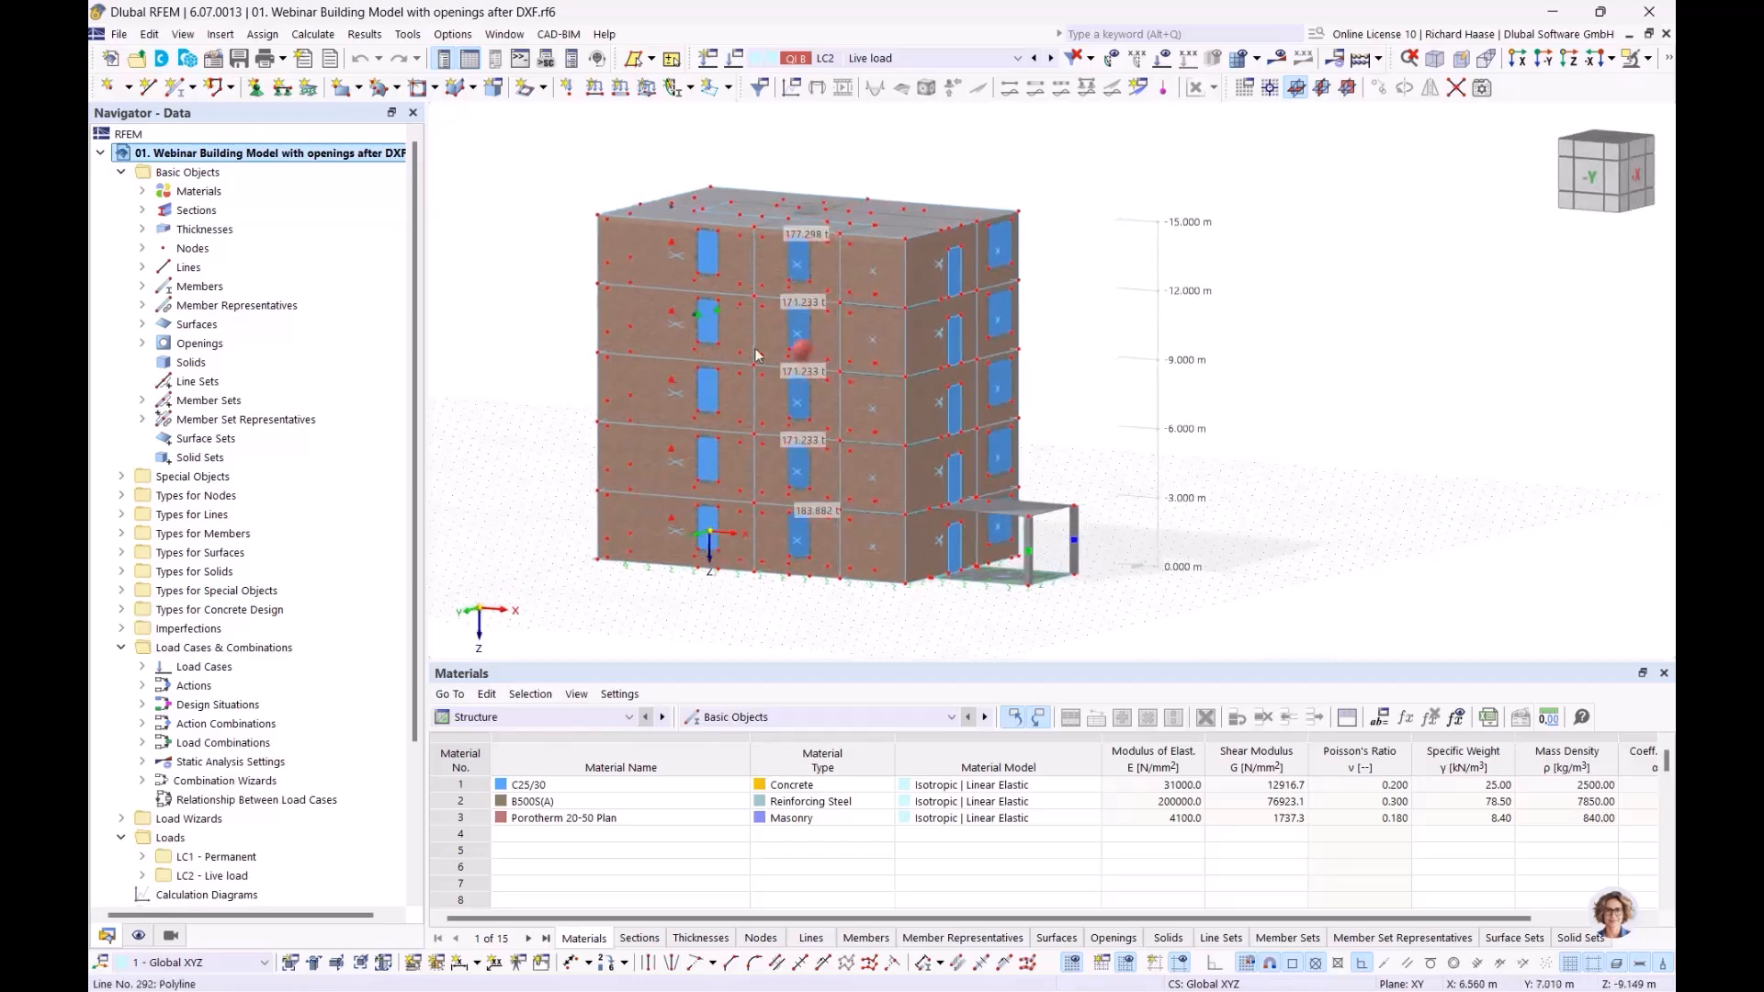
pyautogui.scroll(3, 755, 353)
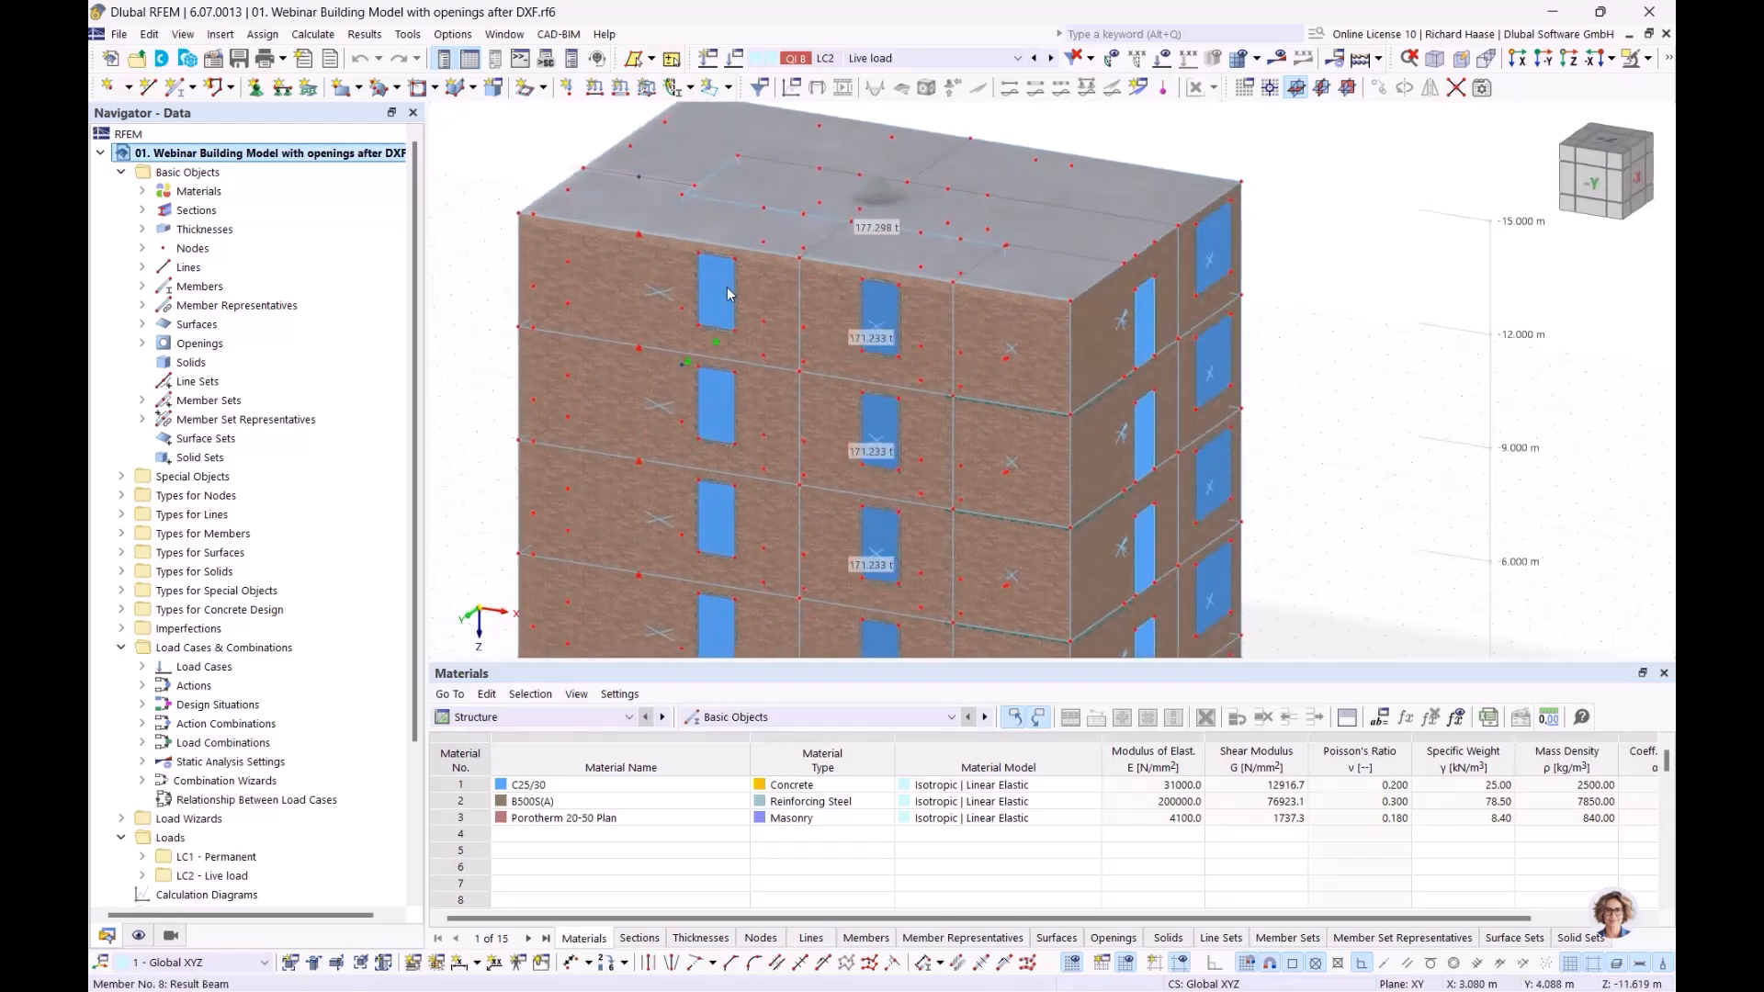
pyautogui.scroll(3, 724, 286)
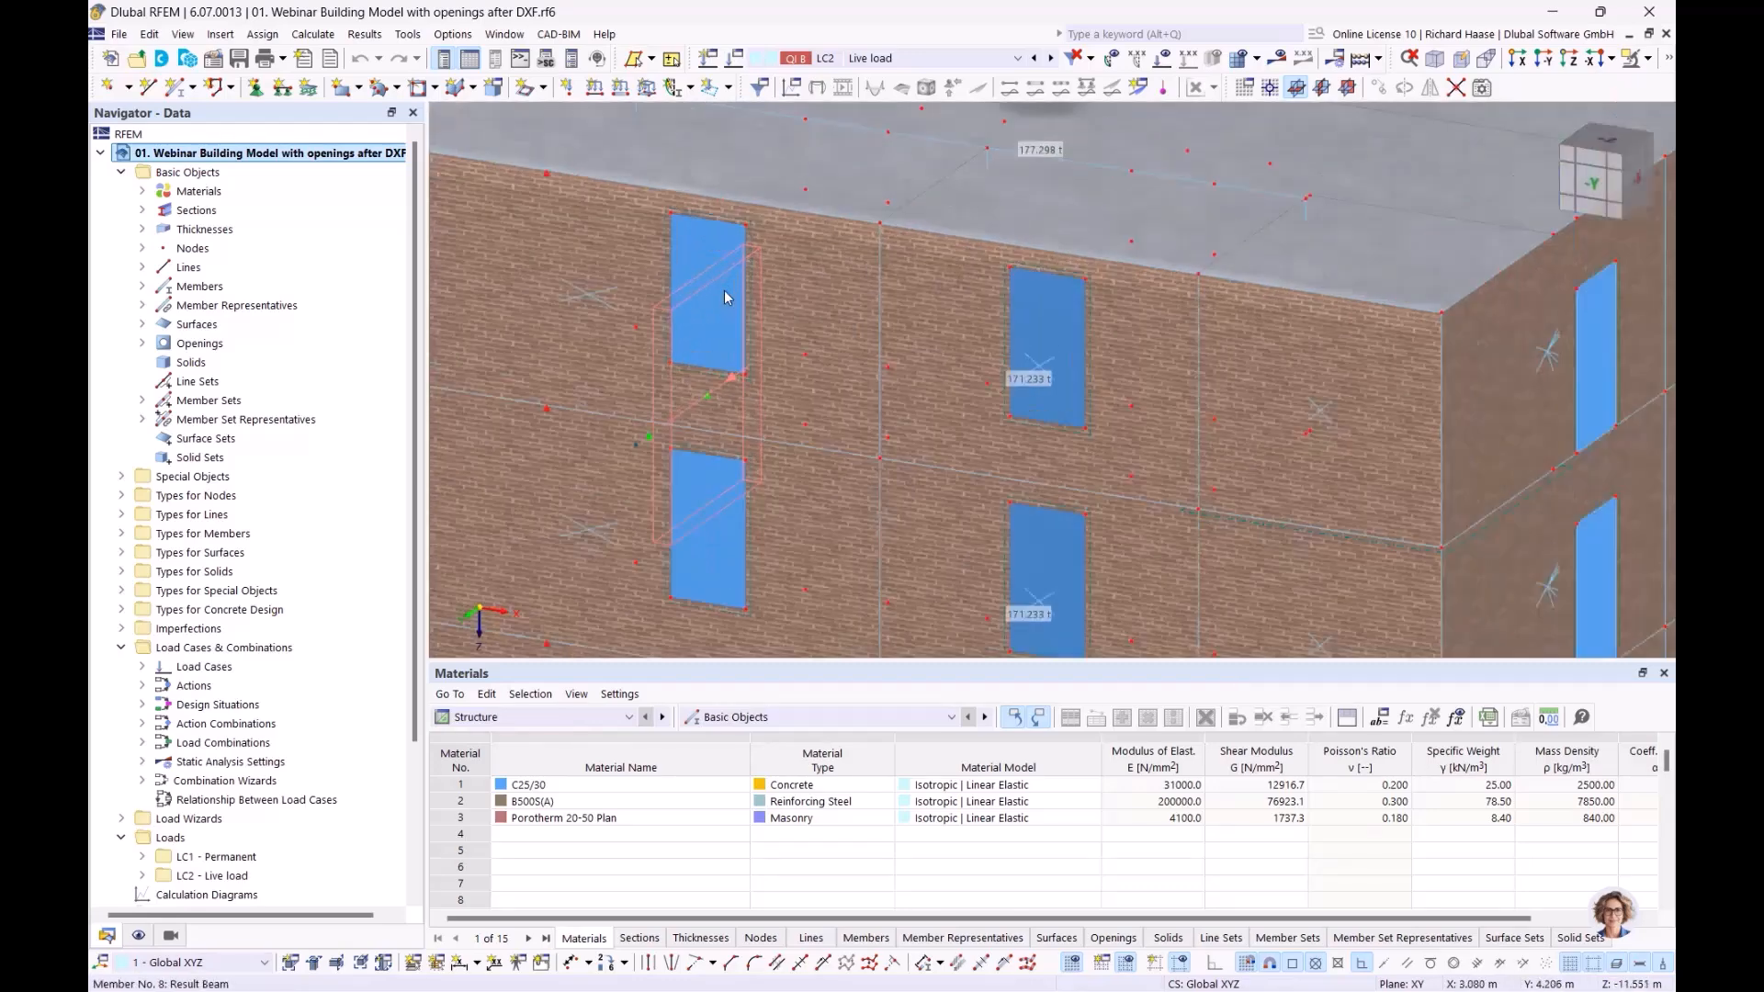
pyautogui.doubleClick(687, 237)
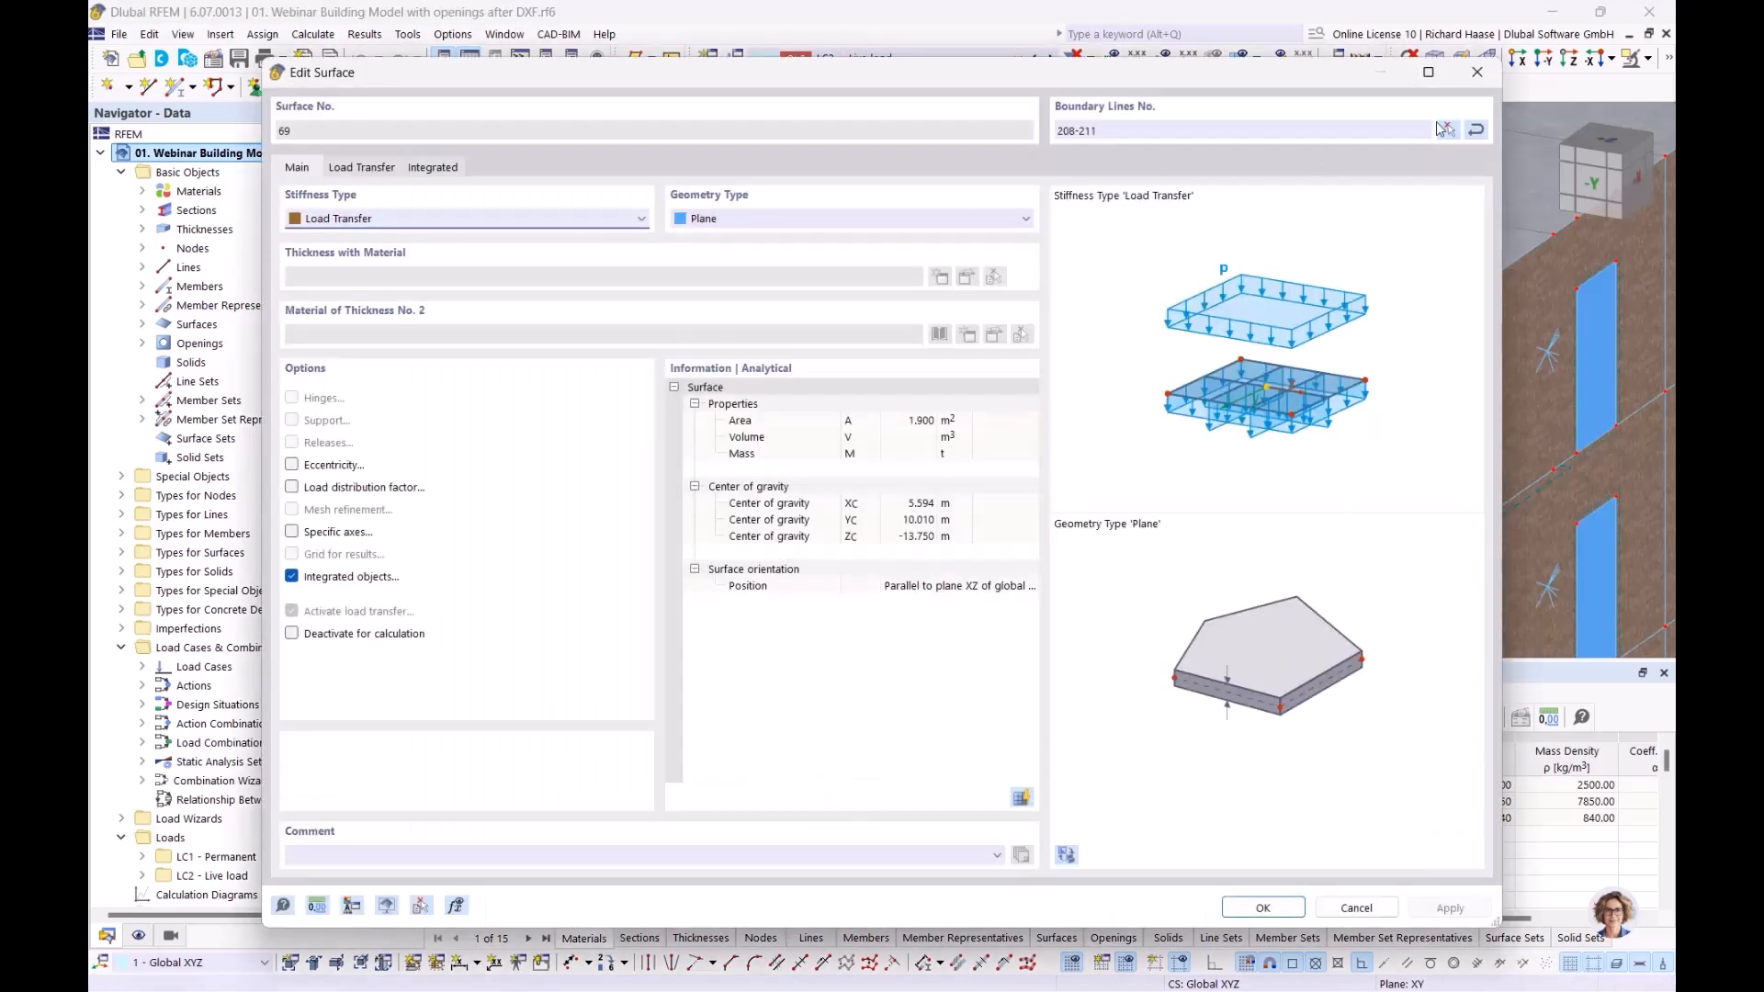
pyautogui.click(1478, 72)
pyautogui.scroll(-5, 607, 344)
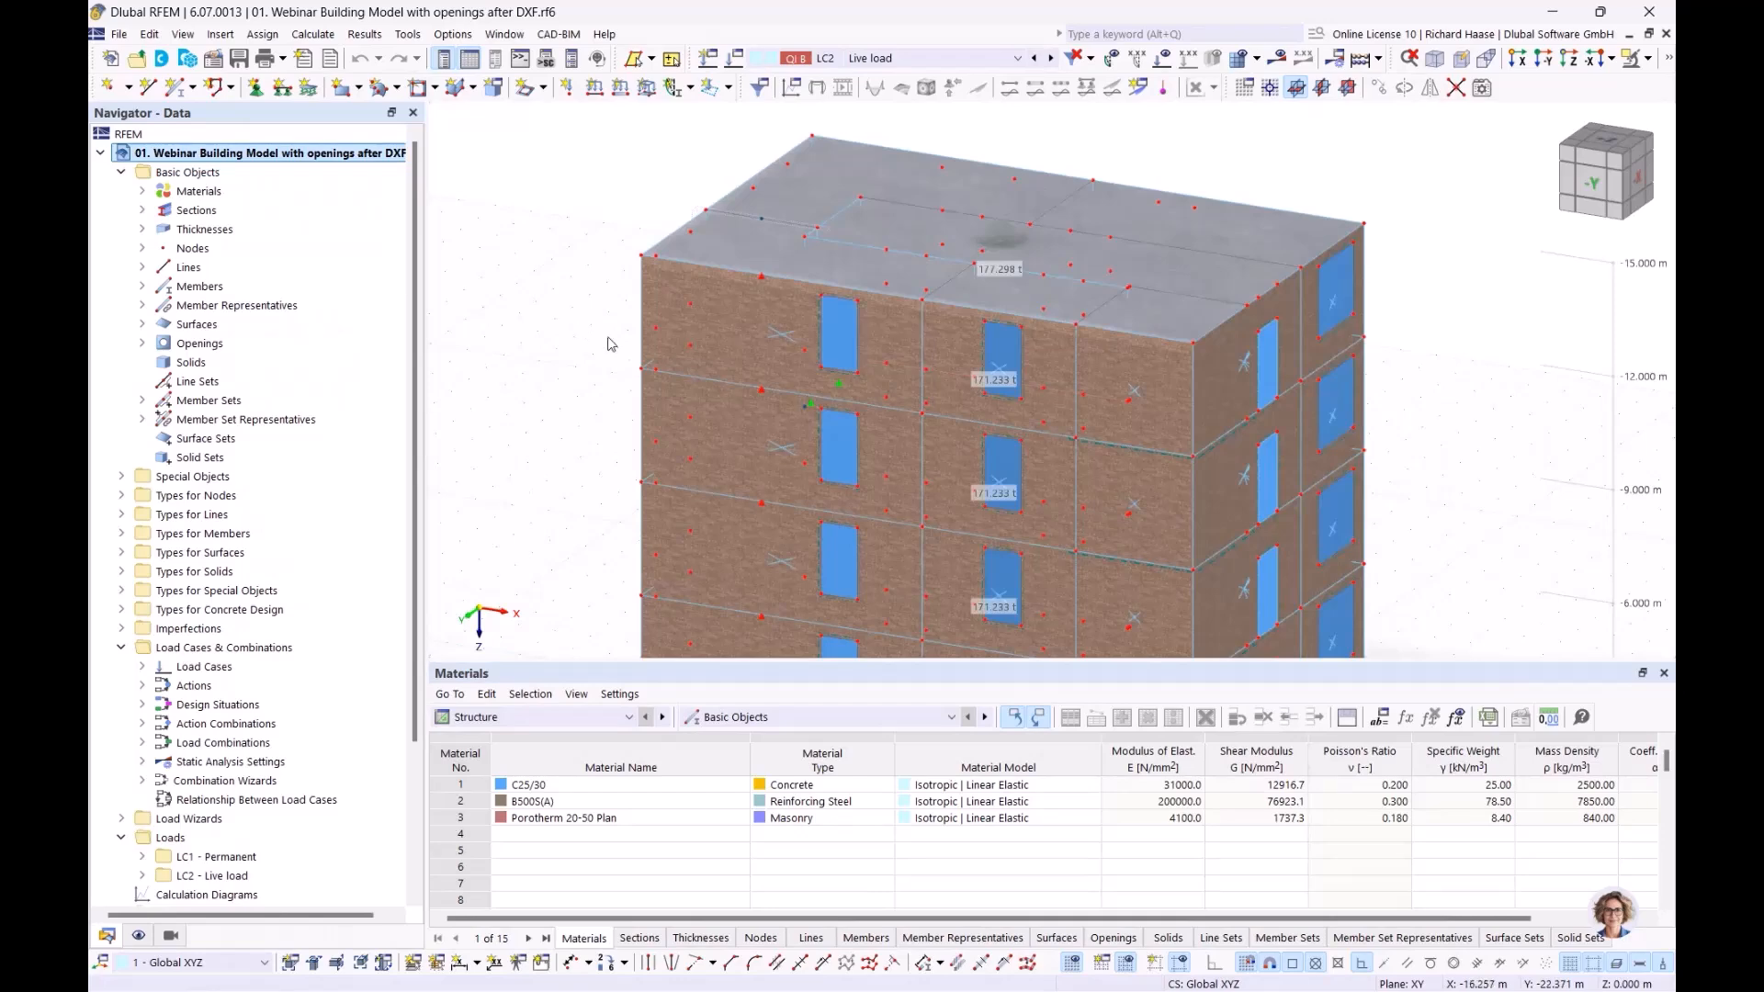
pyautogui.keyDown('ctrl'); pyautogui.moveTo(608, 337); pyautogui.dragTo(557, 329, button='middle'); pyautogui.keyUp('ctrl')
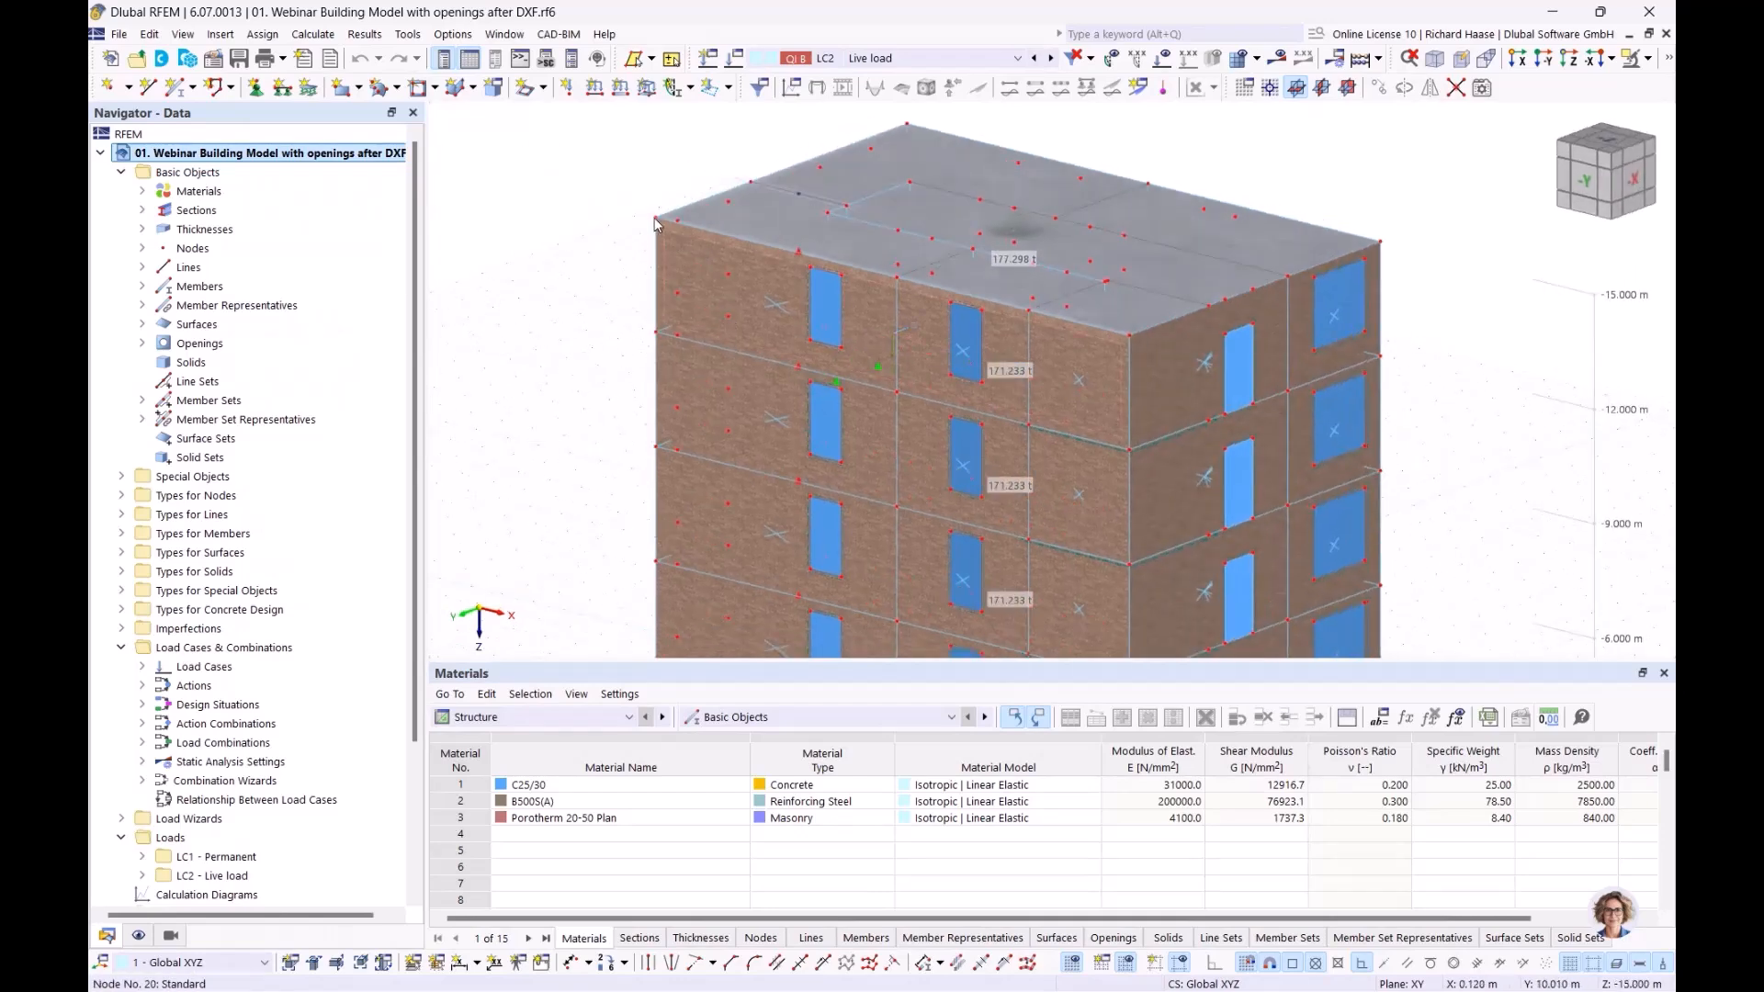
pyautogui.moveTo(1117, 498); pyautogui.dragTo(1090, 533, button='middle')
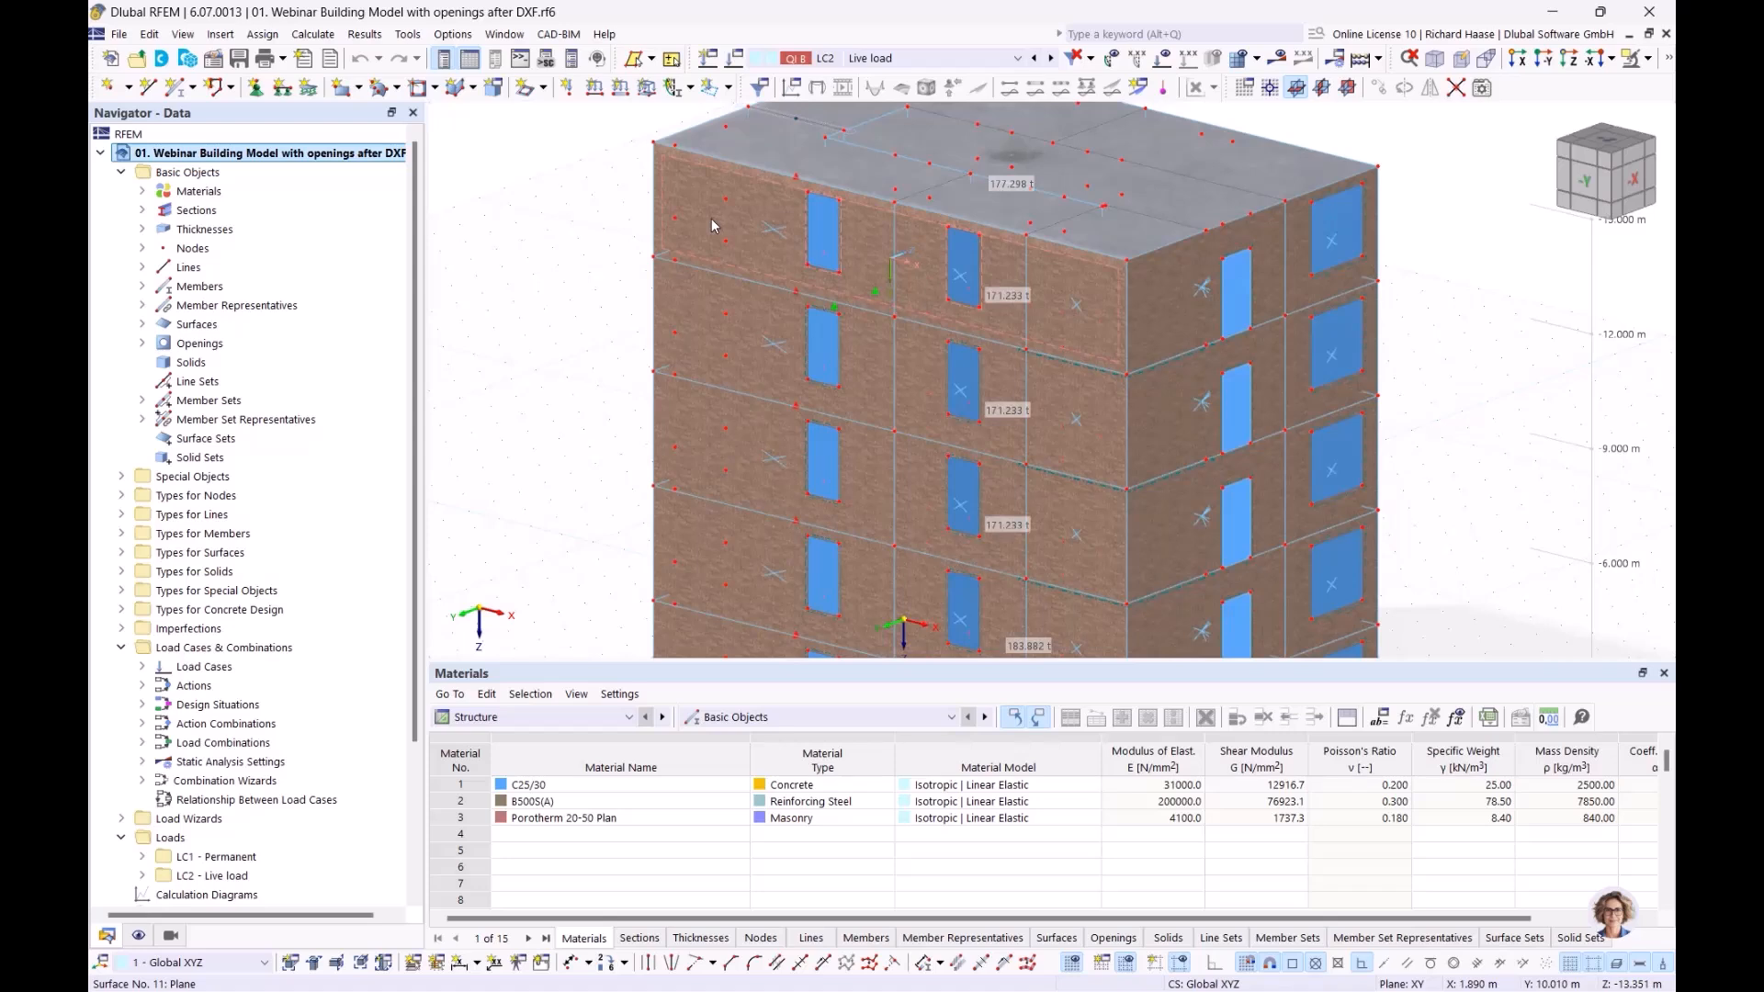
pyautogui.moveTo(711, 220)
pyautogui.moveTo(976, 310)
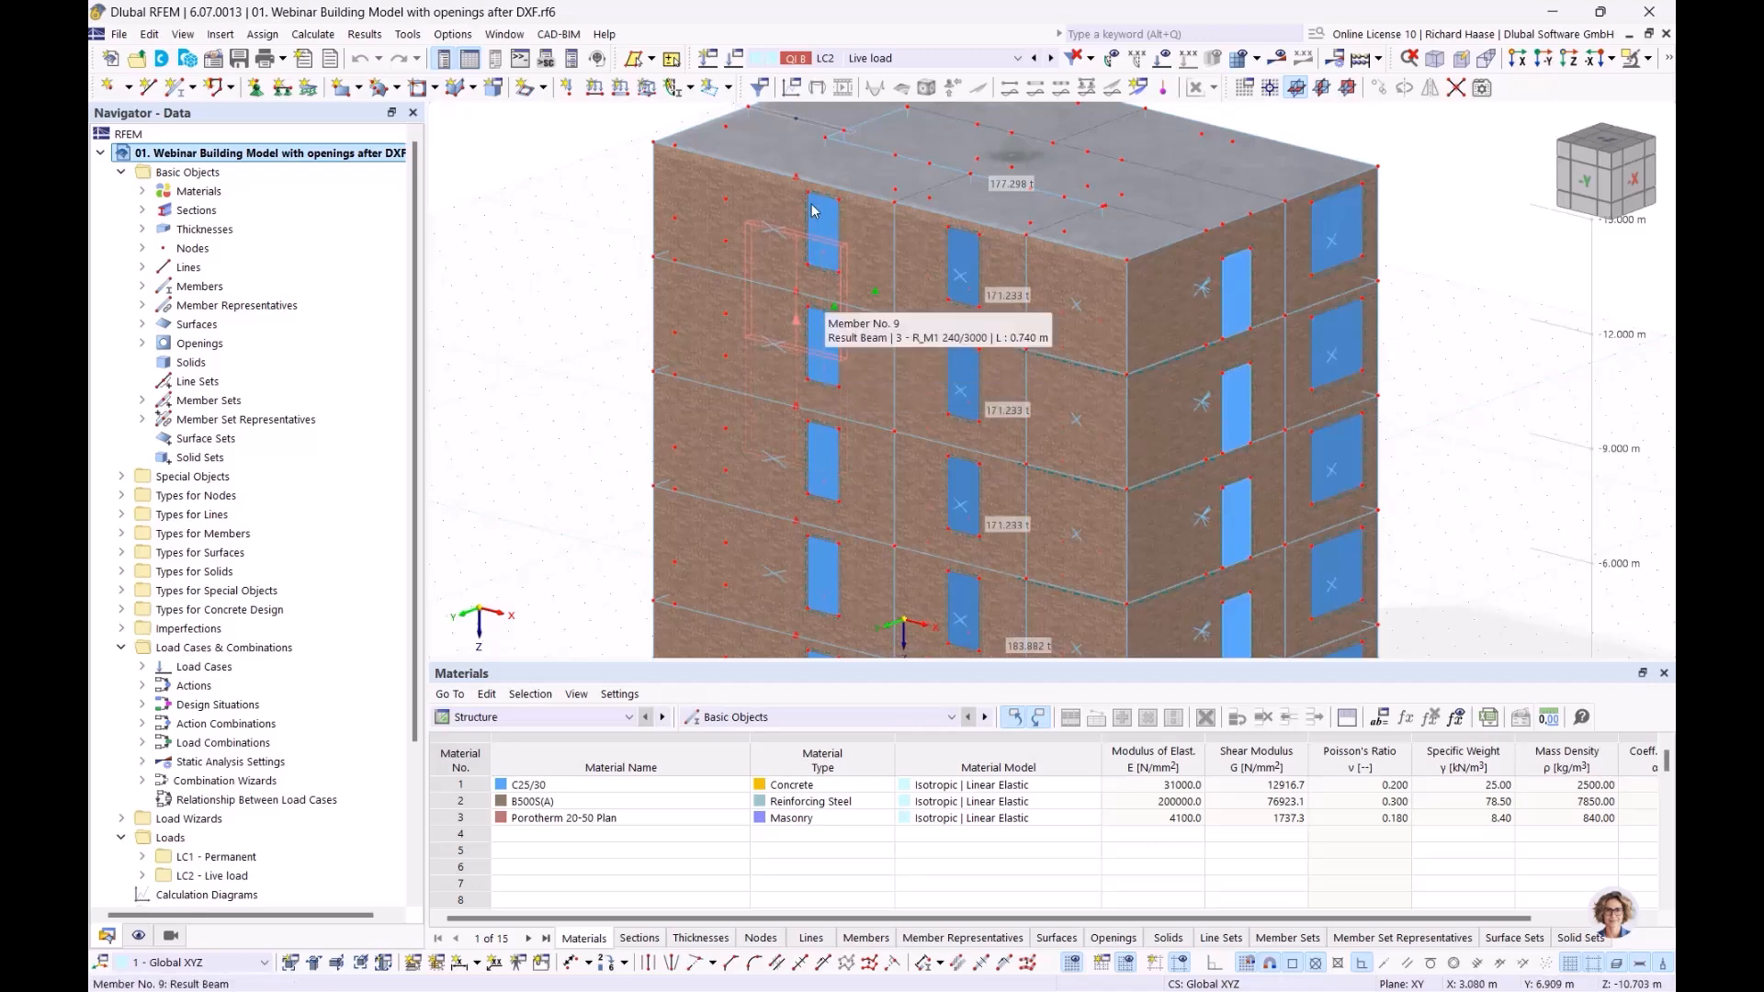
pyautogui.scroll(3, 814, 225)
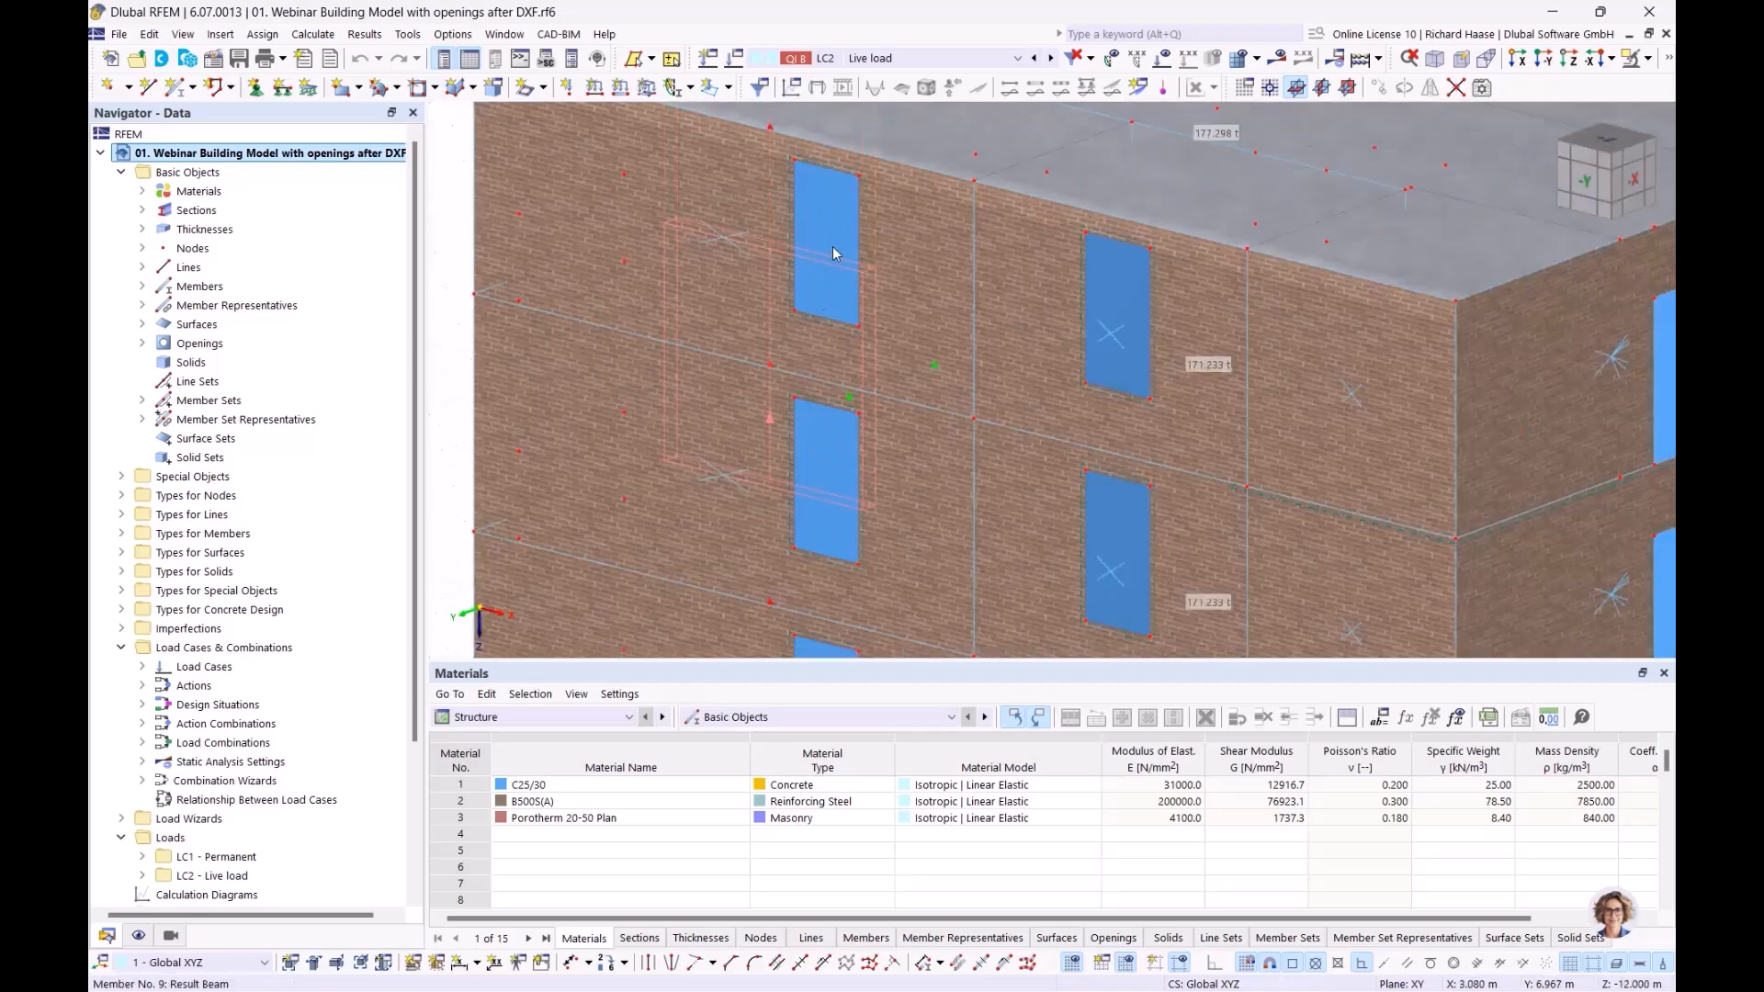
pyautogui.scroll(-4, 496, 303)
pyautogui.moveTo(494, 324); pyautogui.dragTo(495, 324, button='middle')
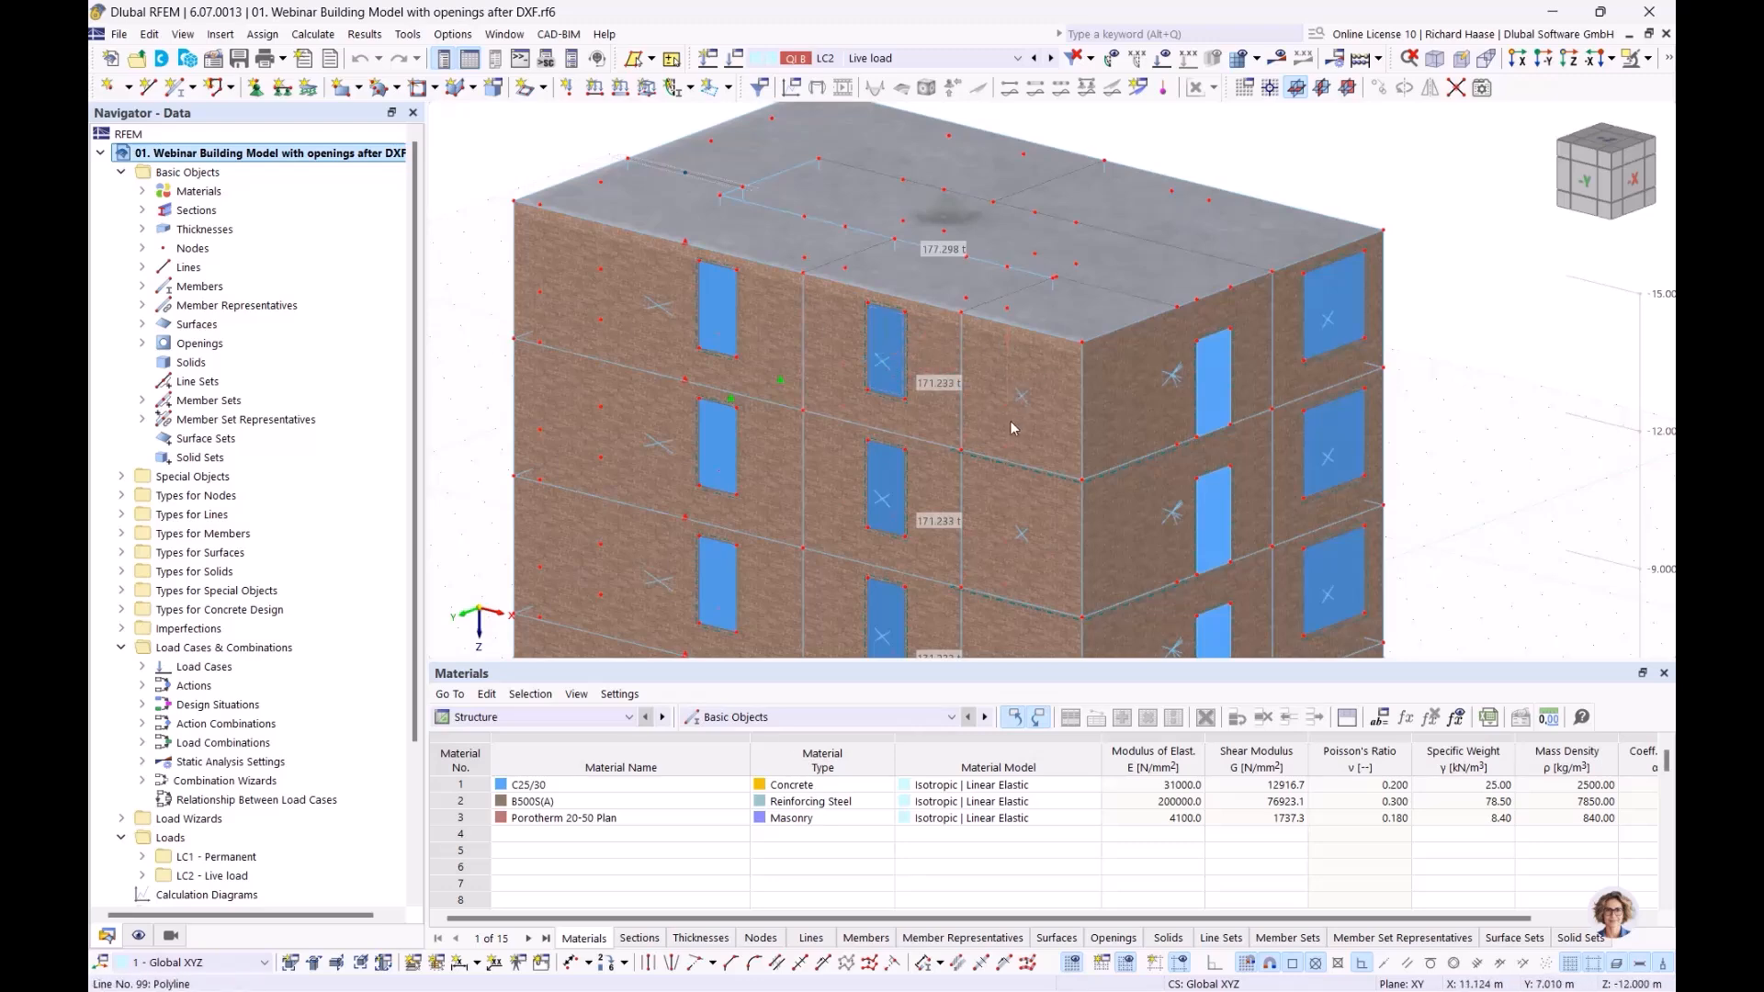
pyautogui.scroll(-3, 1012, 418)
pyautogui.moveTo(1011, 417); pyautogui.dragTo(994, 283, button='middle')
pyautogui.keyDown('ctrl'); pyautogui.moveTo(1172, 415); pyautogui.dragTo(1196, 457, button='middle'); pyautogui.keyUp('ctrl')
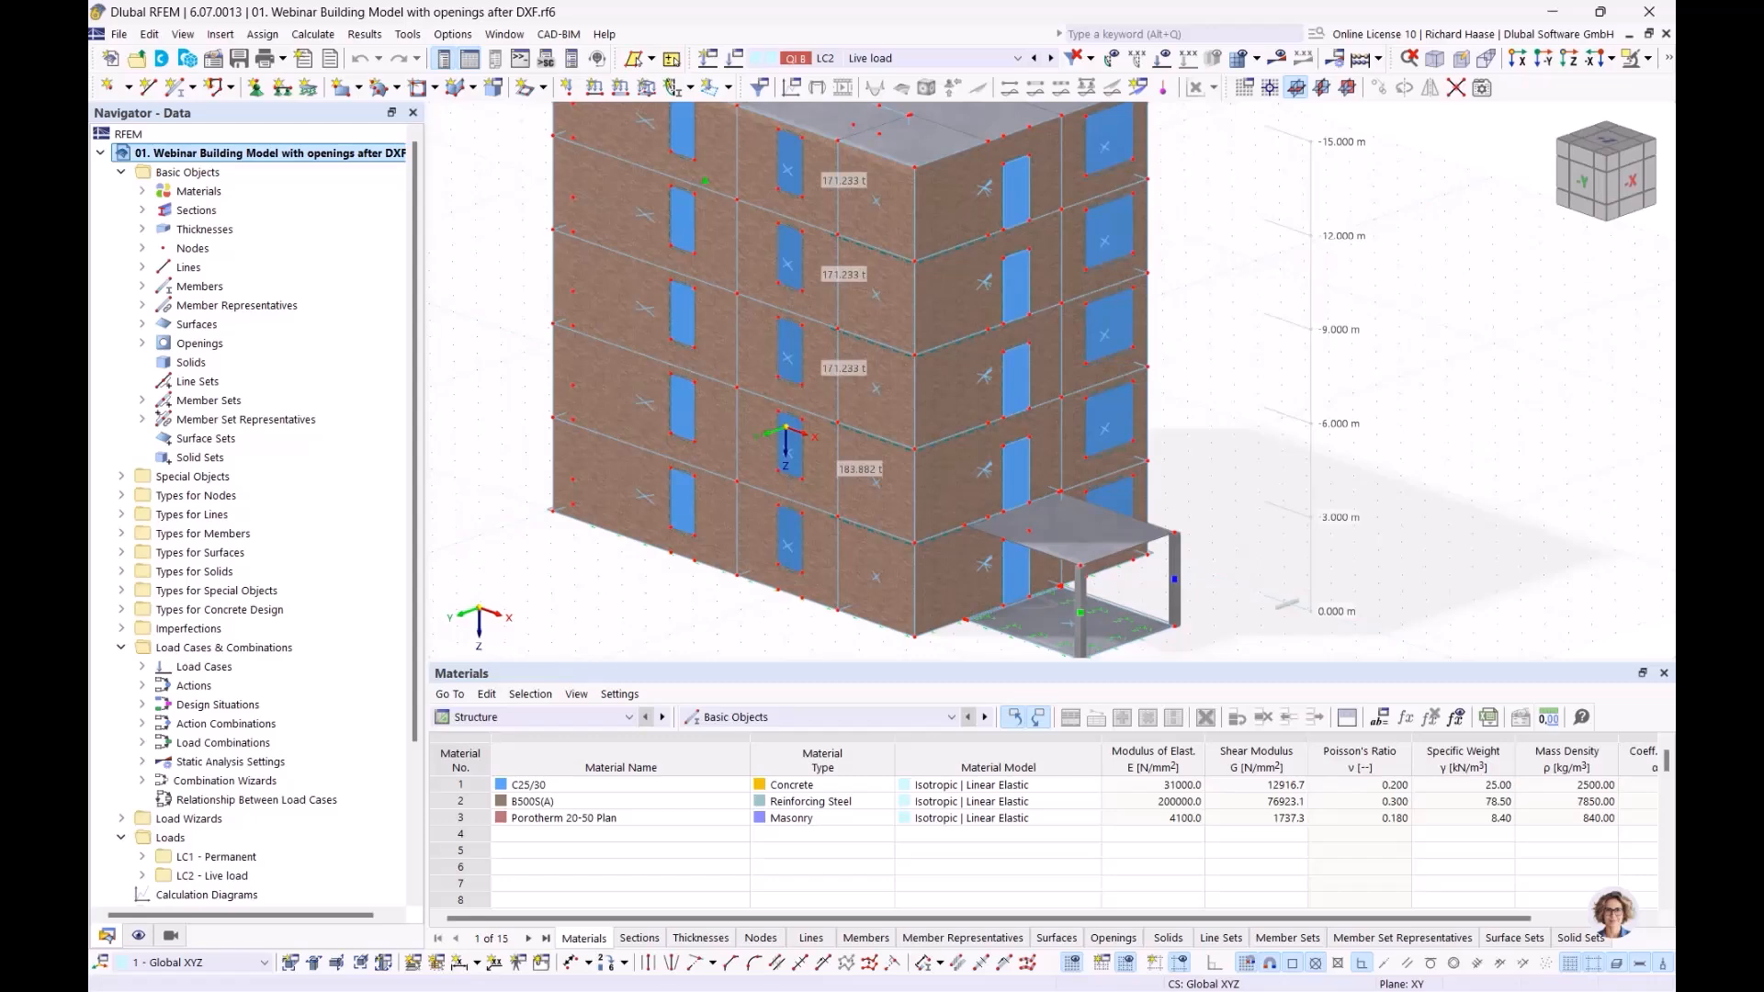
pyautogui.scroll(-2, 294, 652)
pyautogui.scroll(-1, 294, 652)
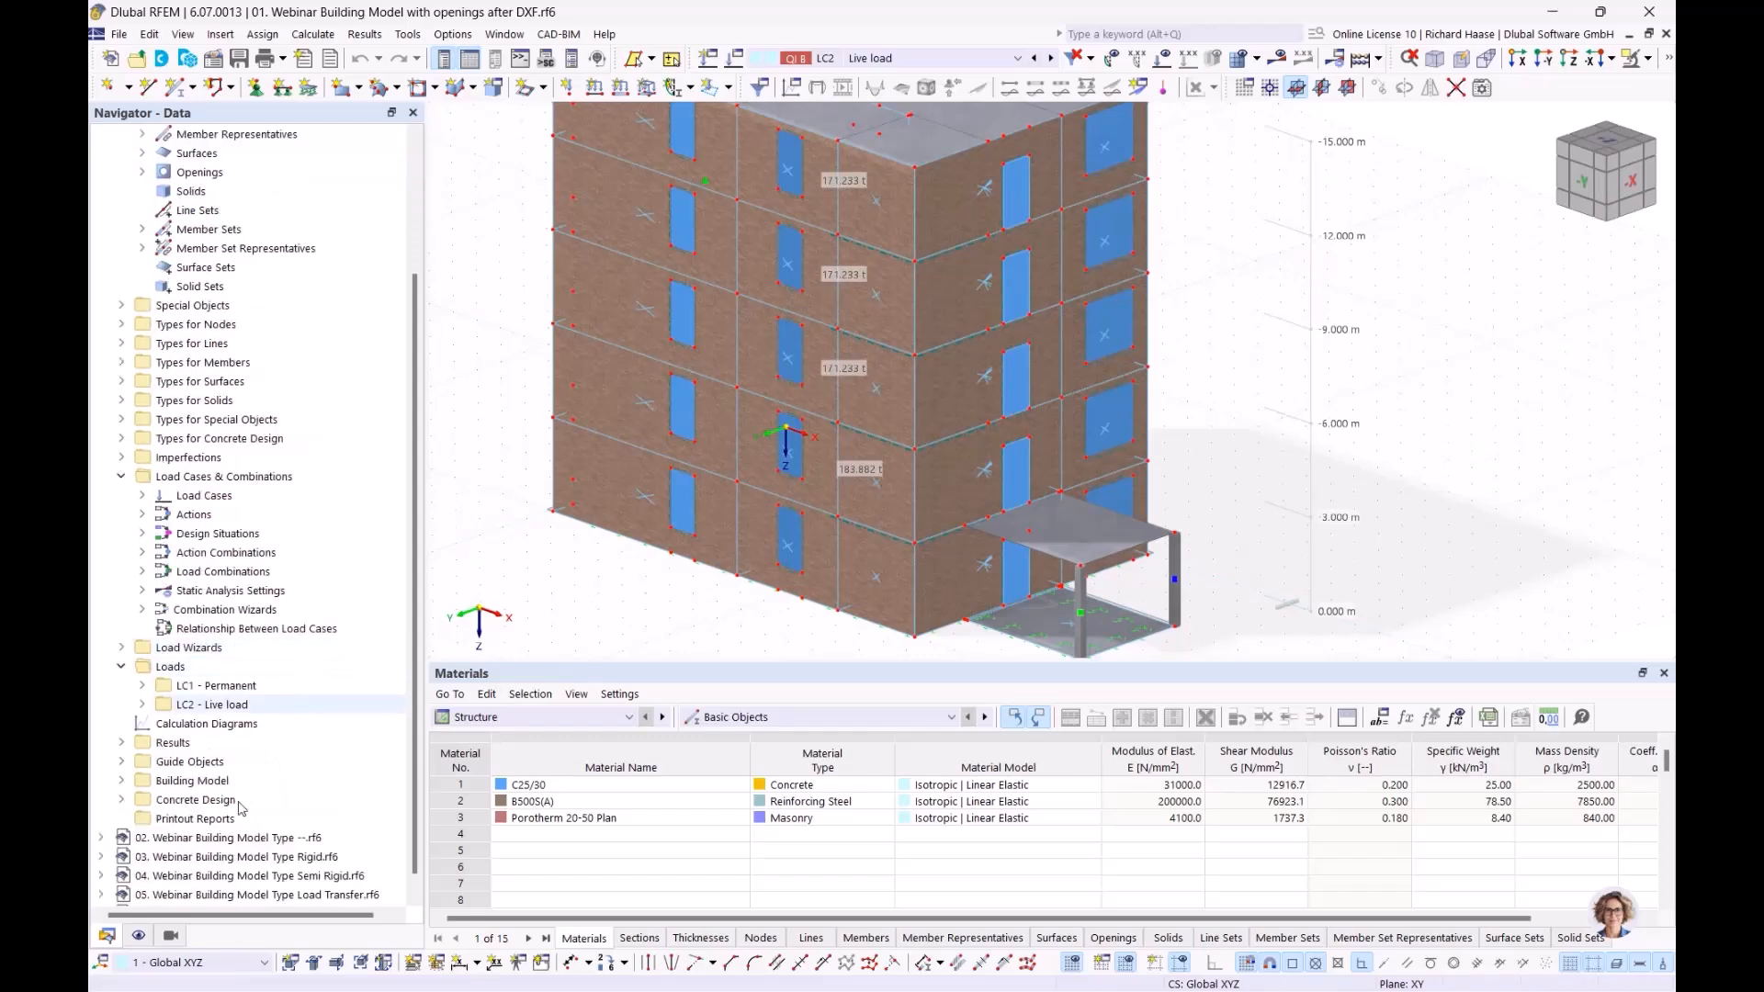
# Filter visibility by building stories and show storey 4 above the floor plan
pyautogui.click(171, 938)
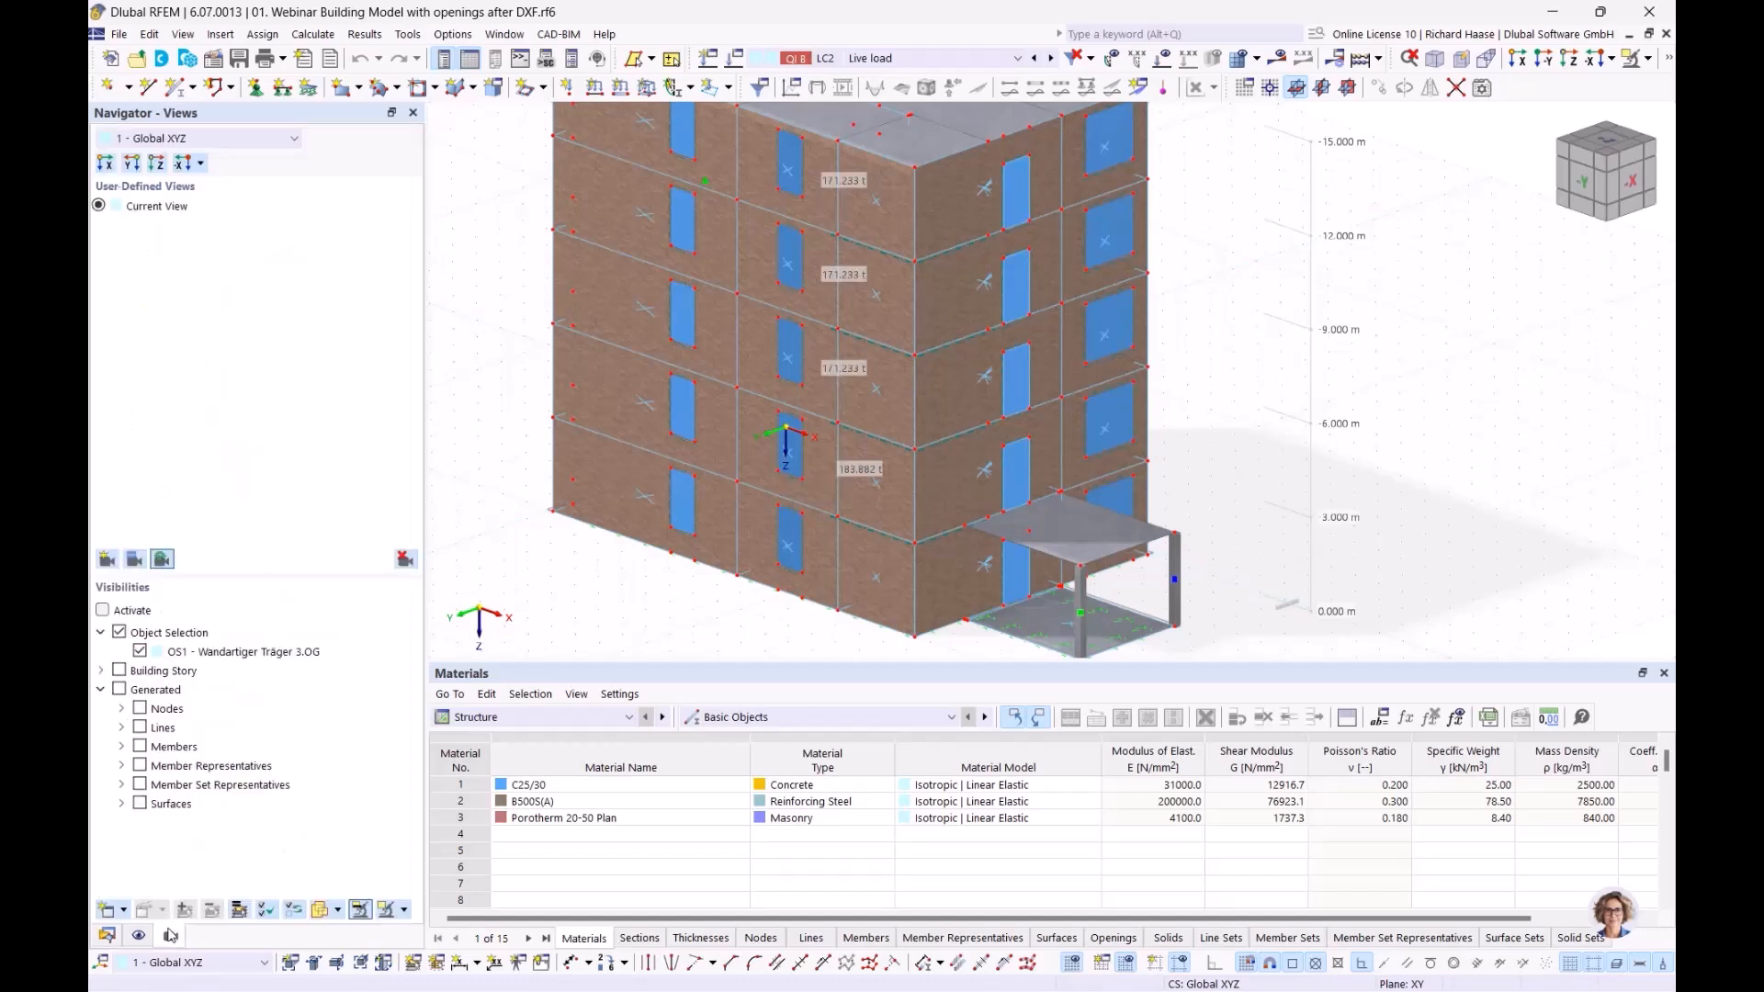
pyautogui.click(119, 632)
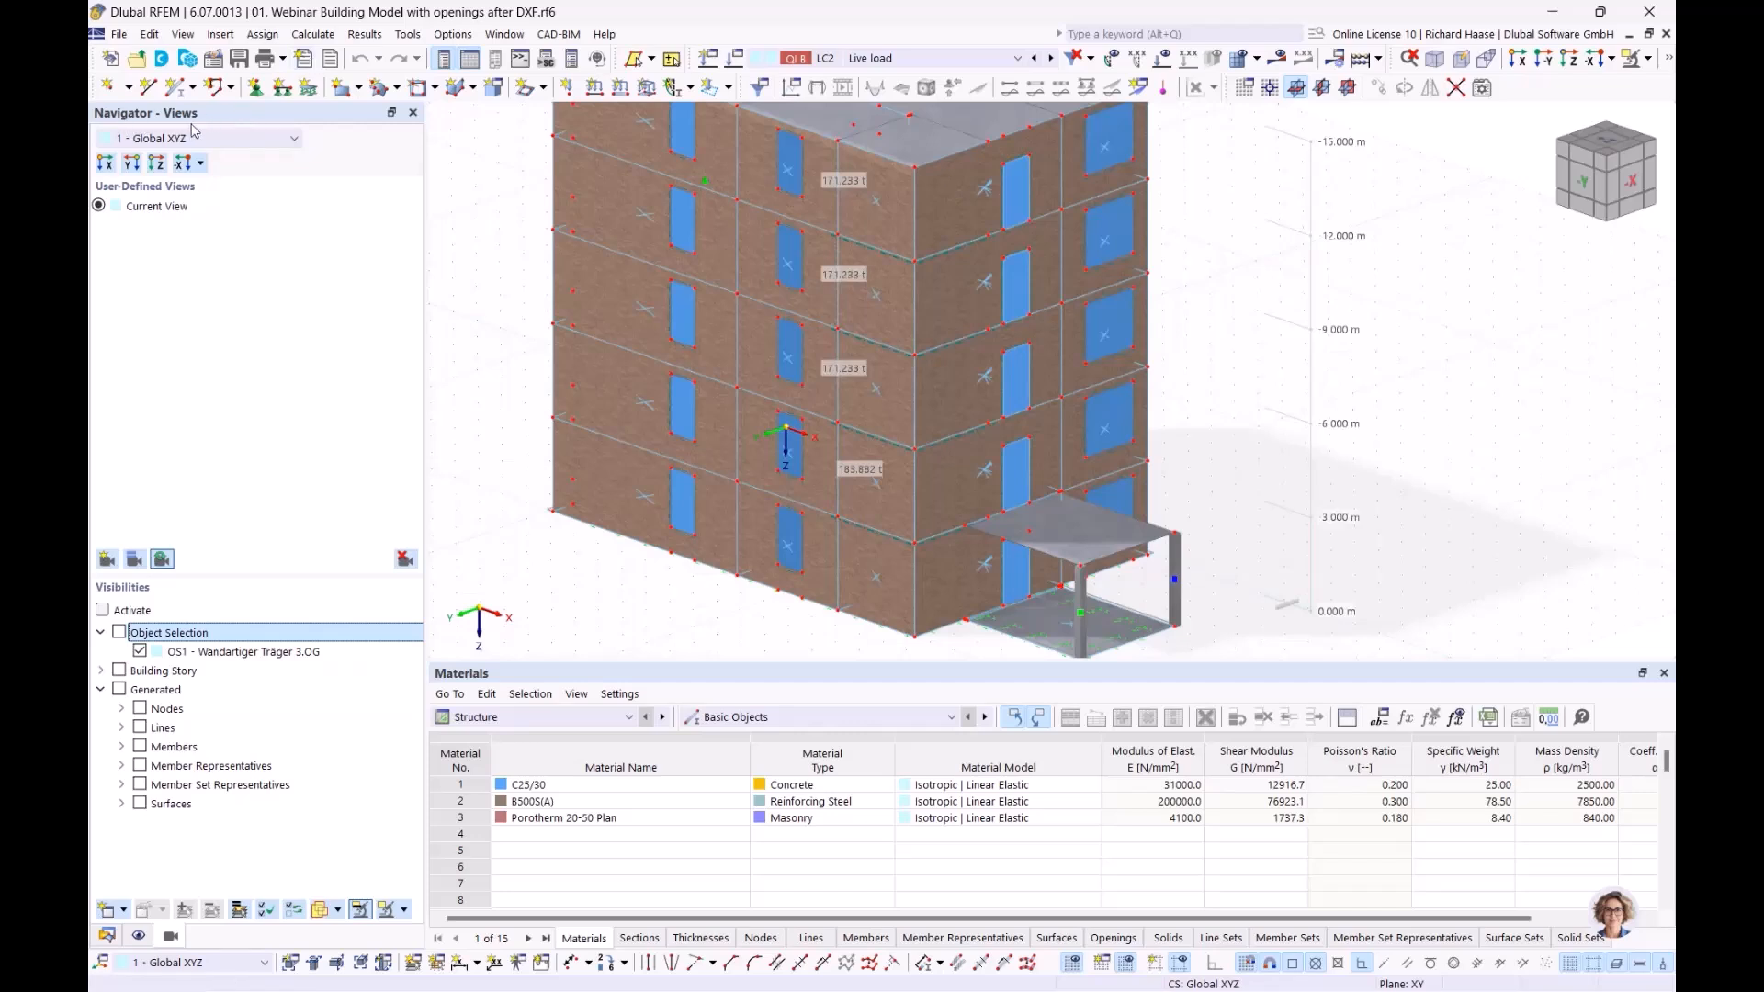
pyautogui.click(178, 674)
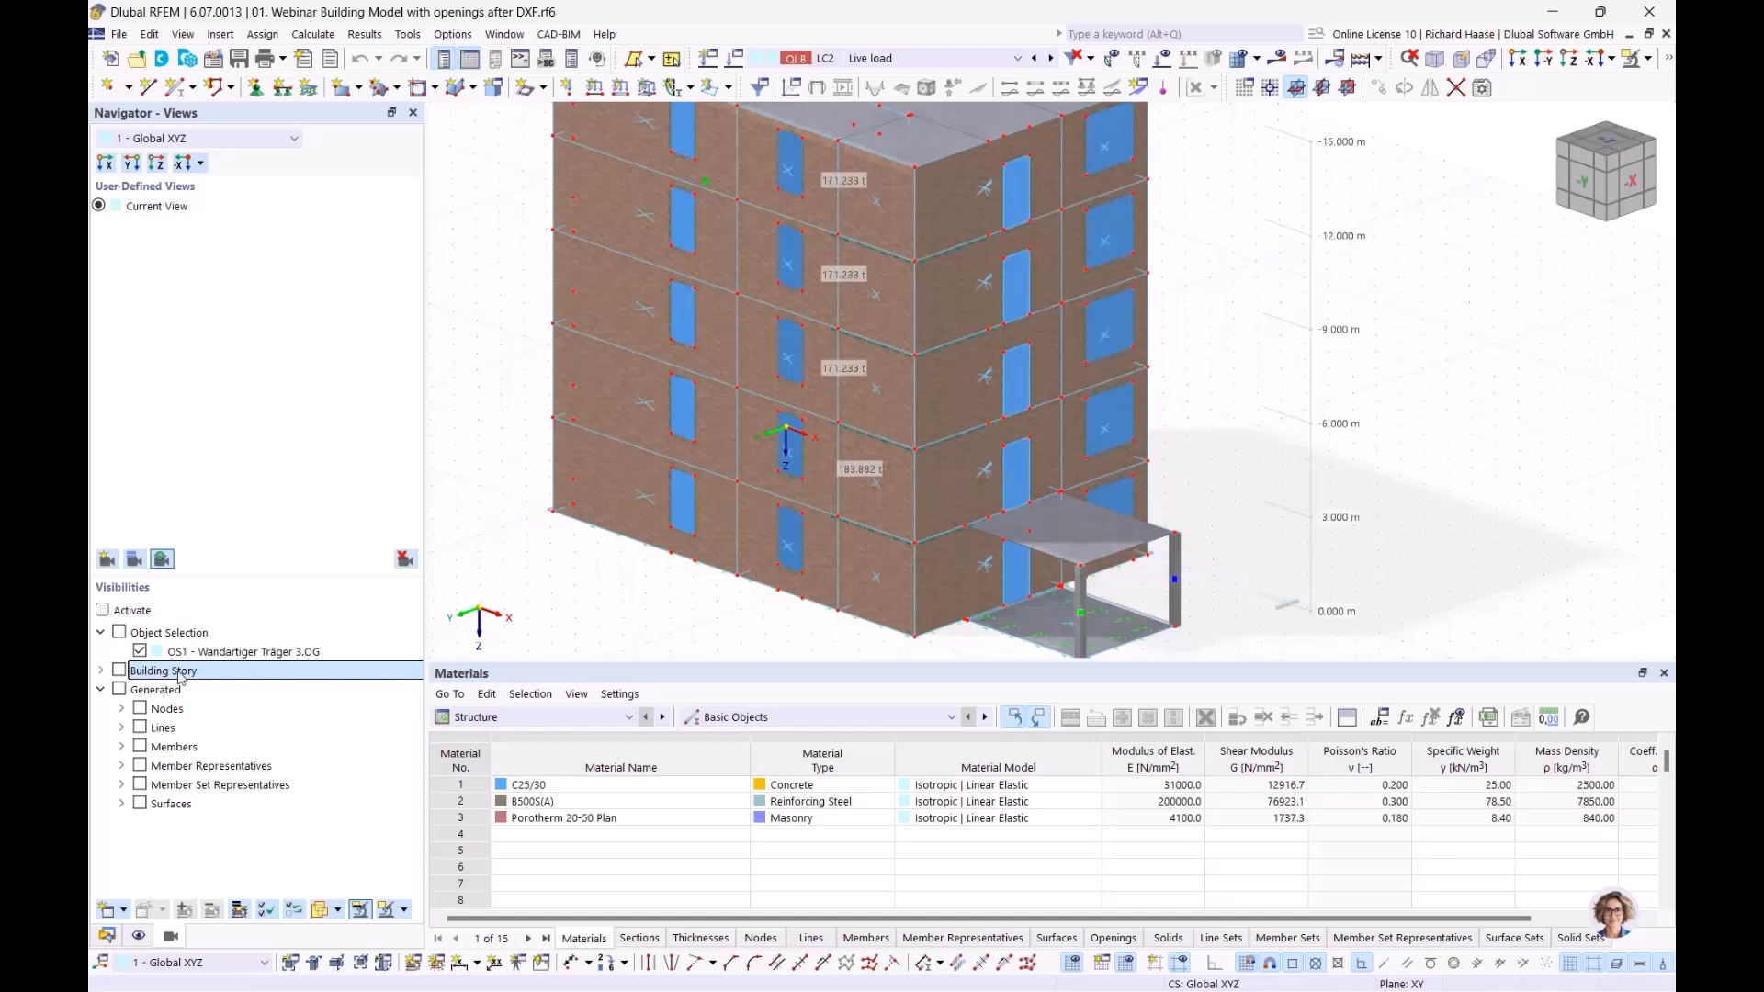
pyautogui.click(103, 611)
pyautogui.click(102, 671)
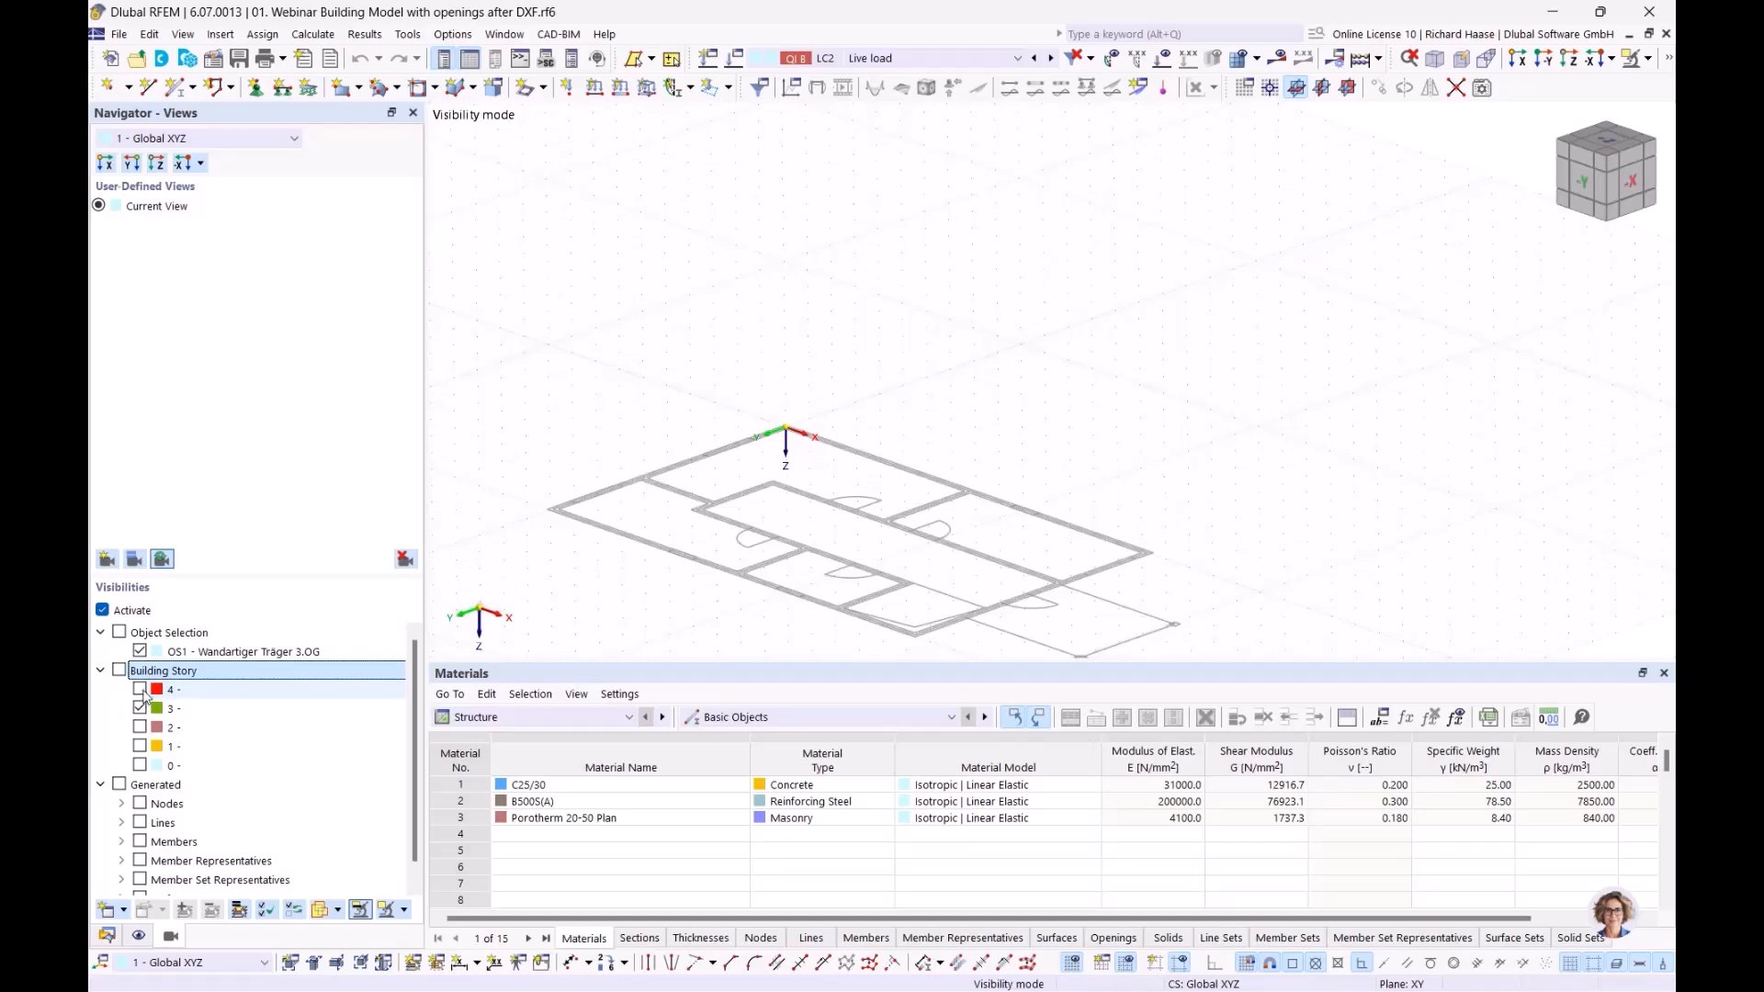
pyautogui.click(139, 690)
pyautogui.scroll(-3, 917, 420)
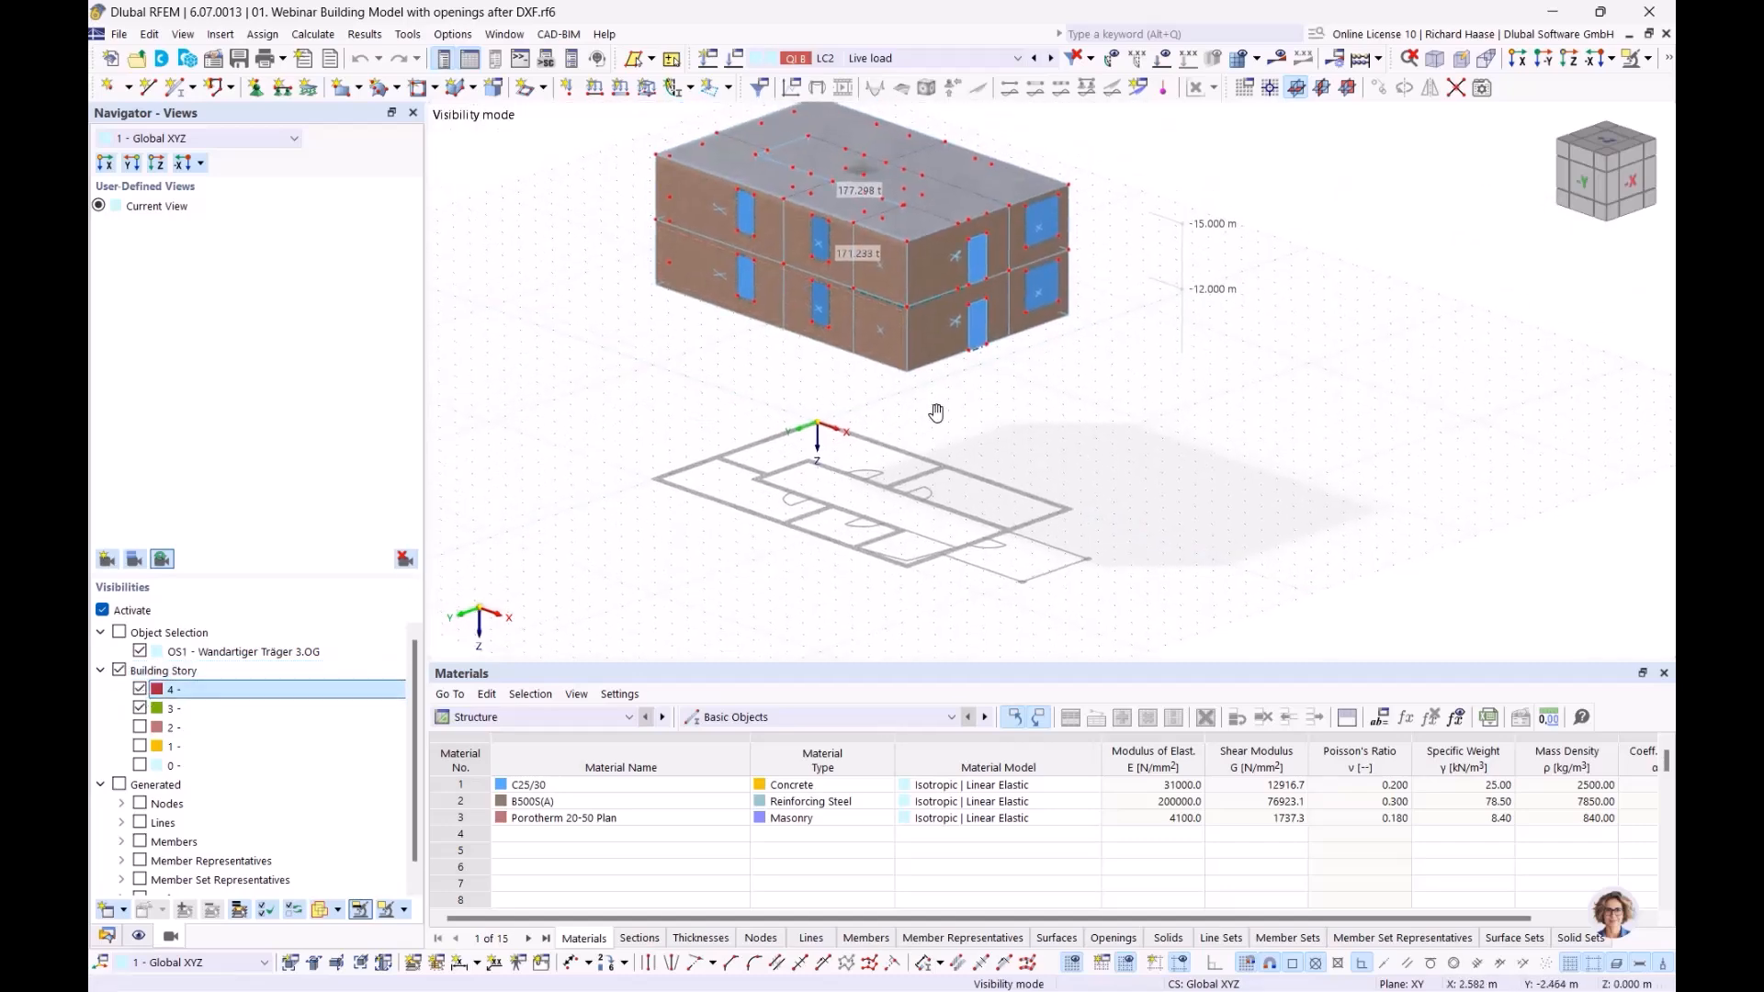
pyautogui.moveTo(917, 420); pyautogui.dragTo(958, 409, button='middle')
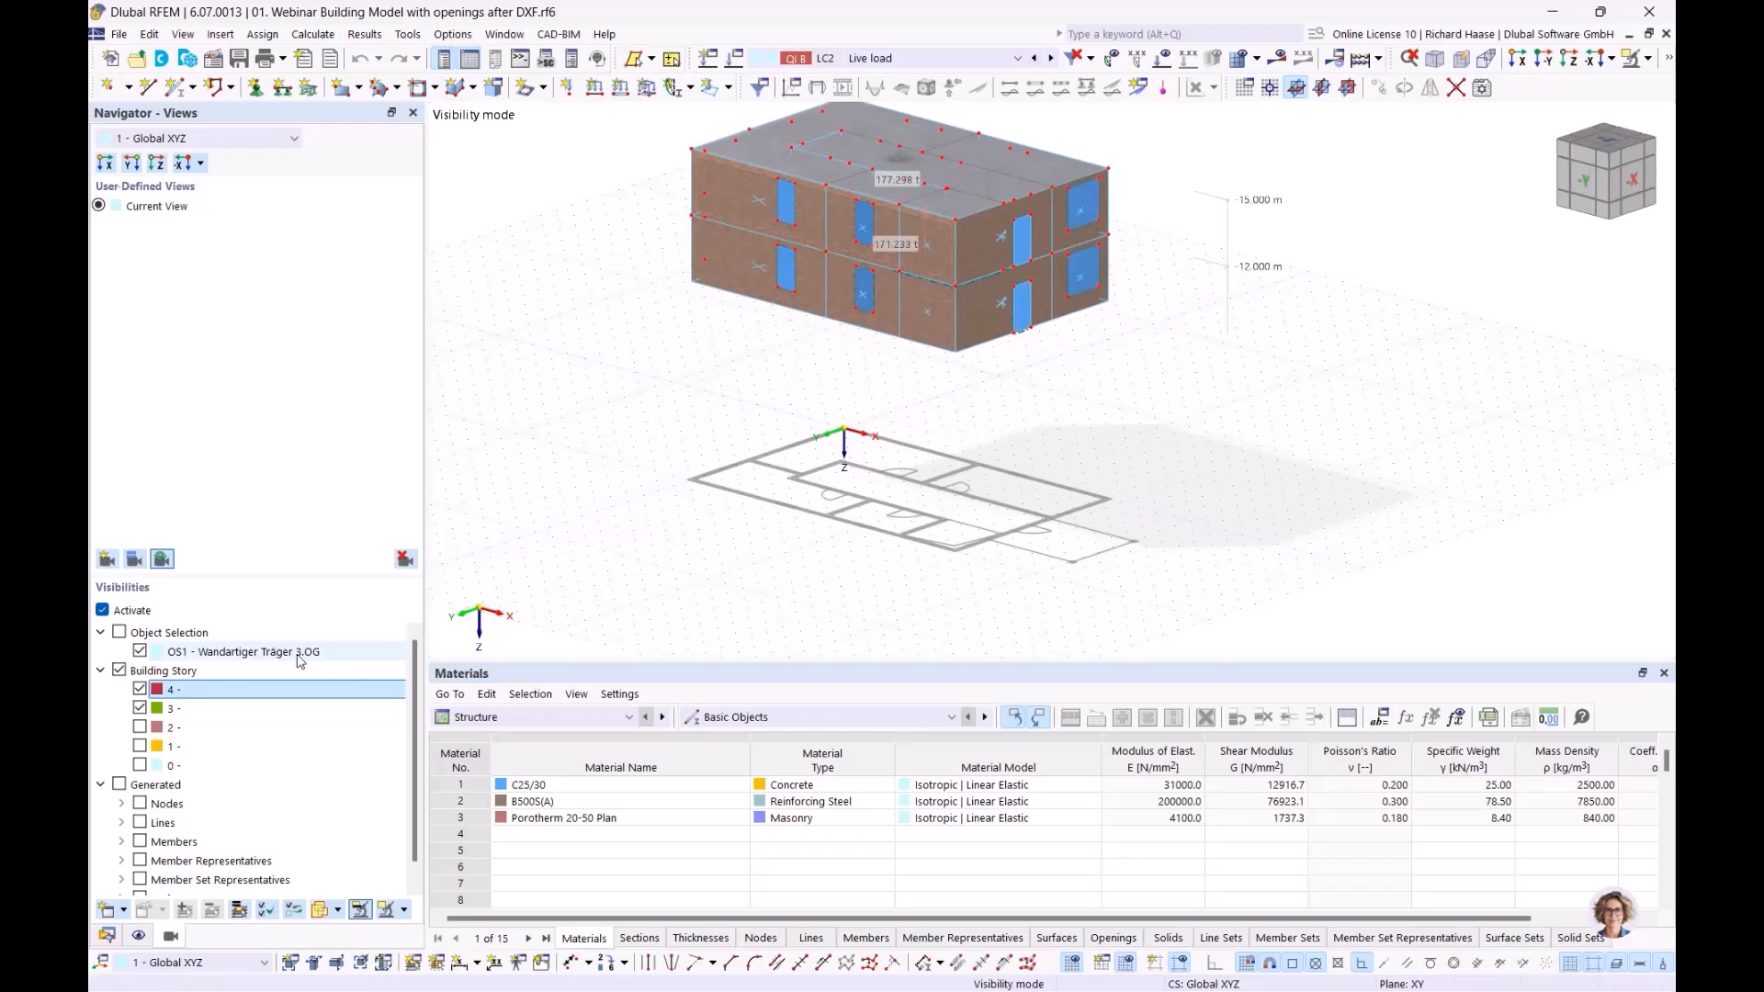
# Compare storeys 2, 1 and 0 in turn against the top storey 4
pyautogui.click(140, 708)
pyautogui.click(139, 727)
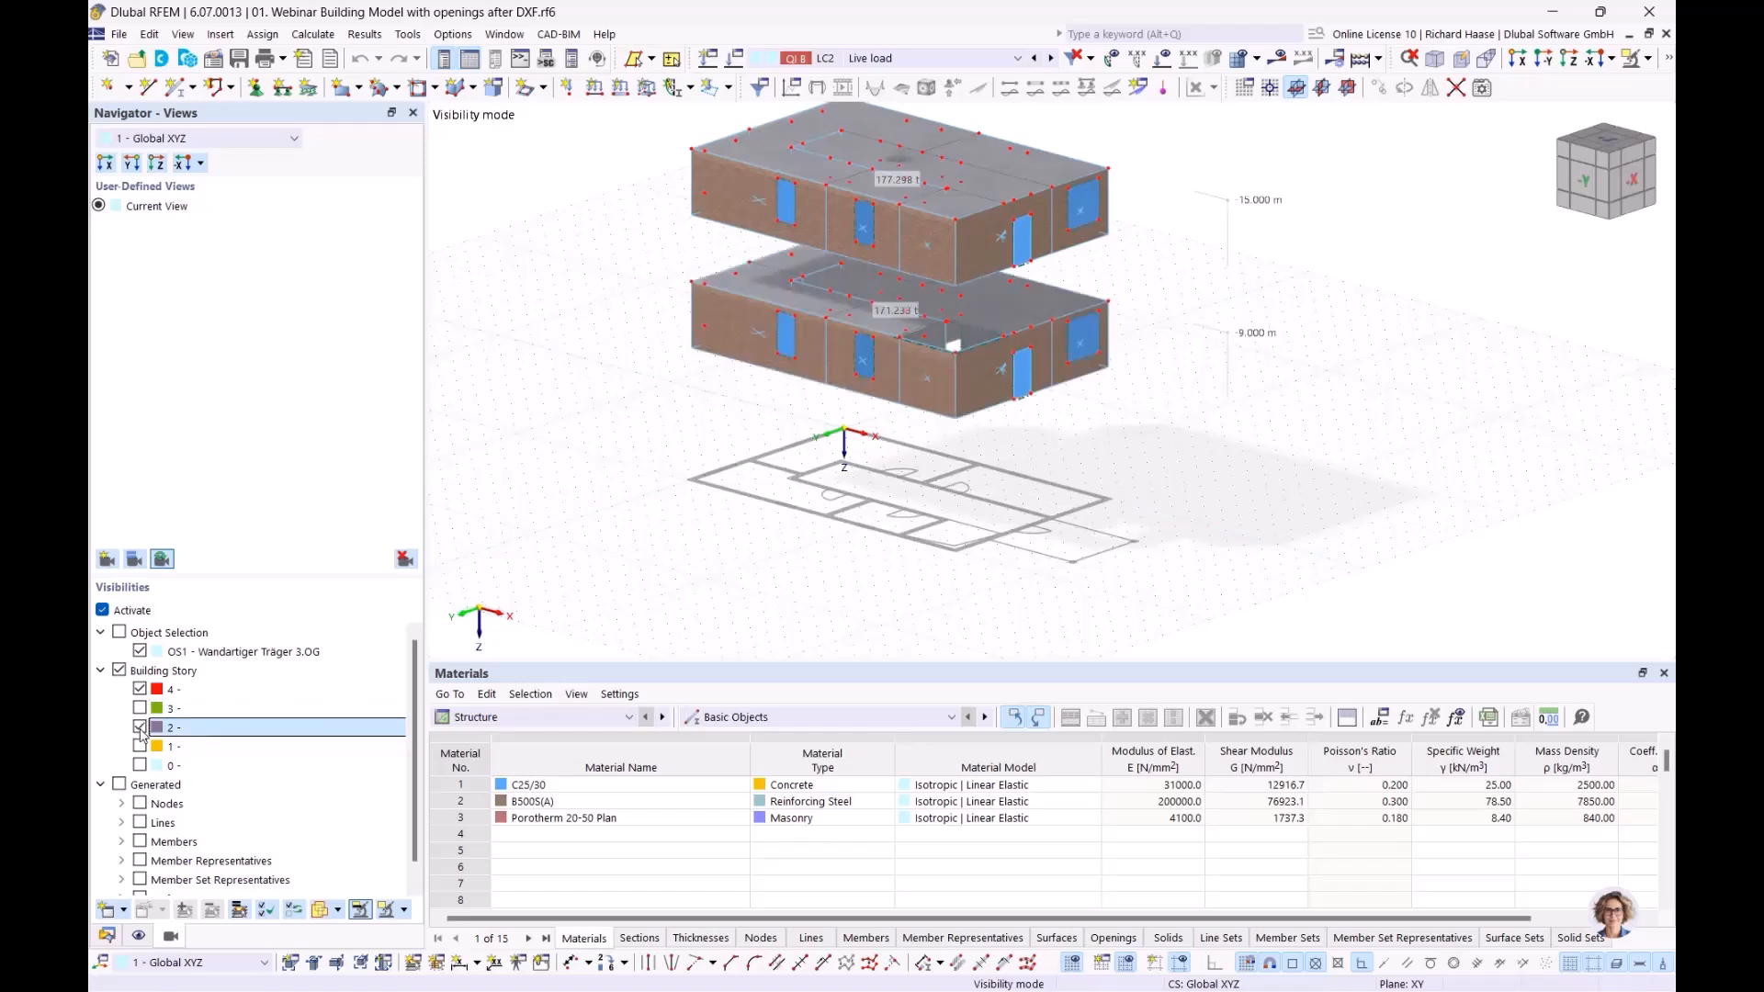
pyautogui.click(140, 728)
pyautogui.click(139, 746)
pyautogui.click(139, 746)
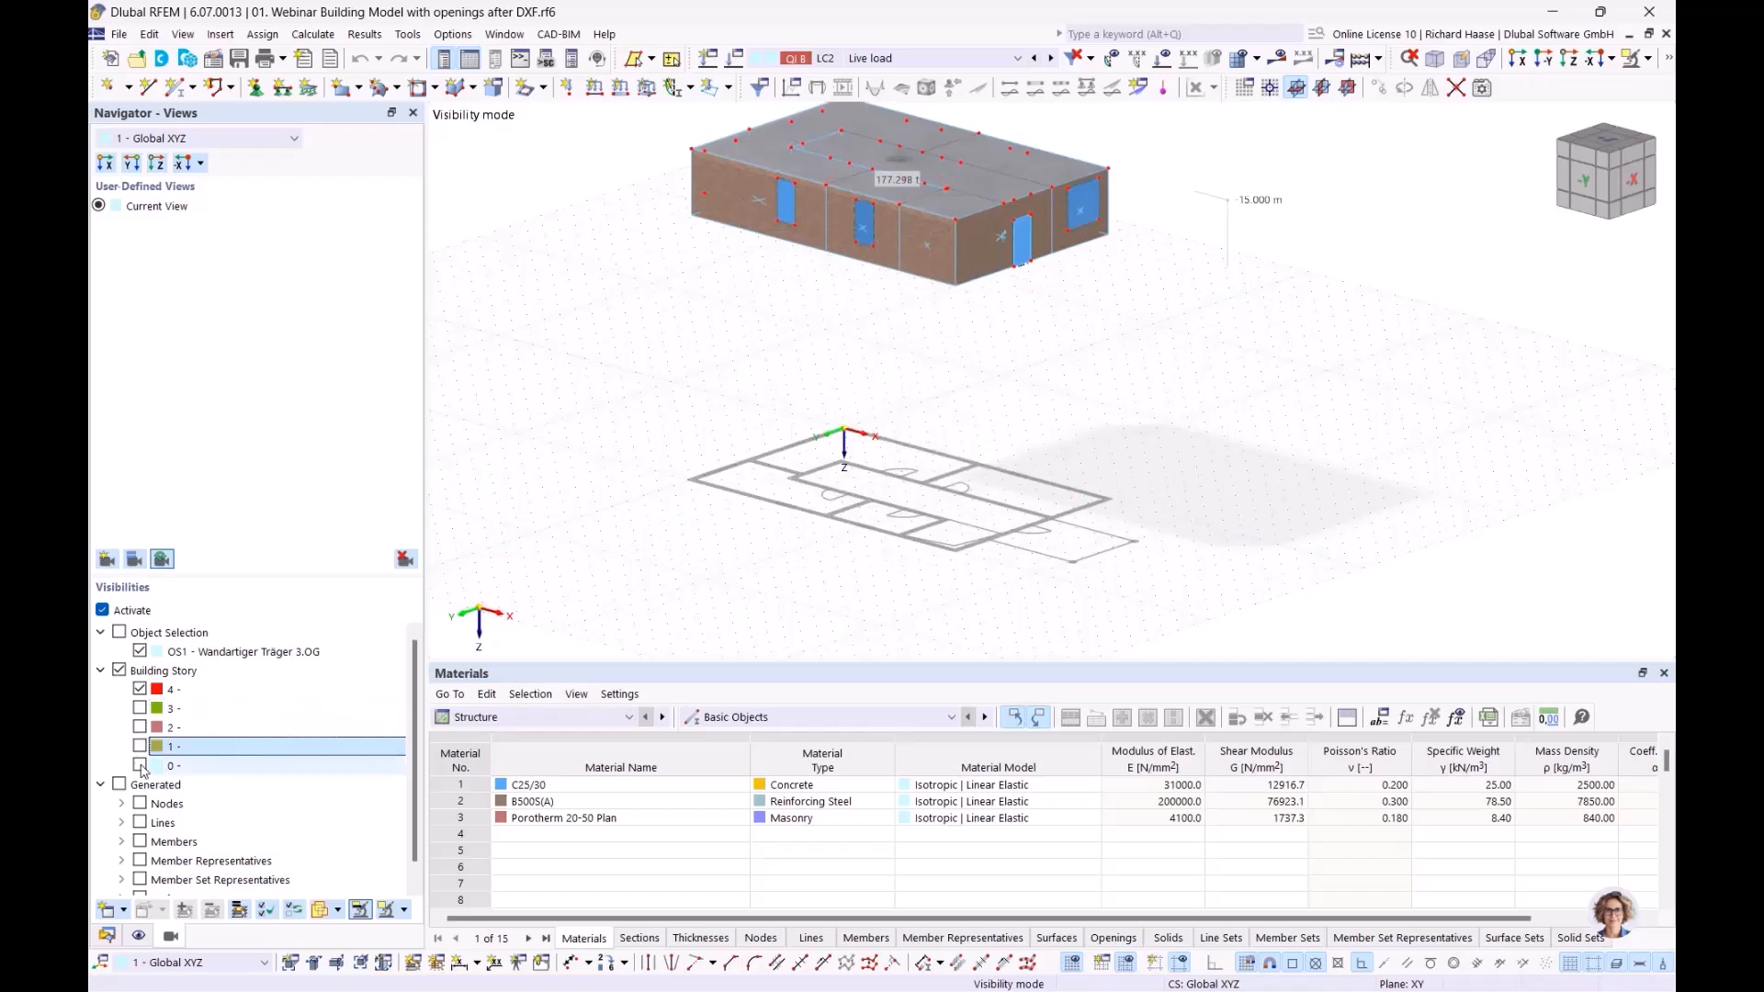
pyautogui.click(139, 765)
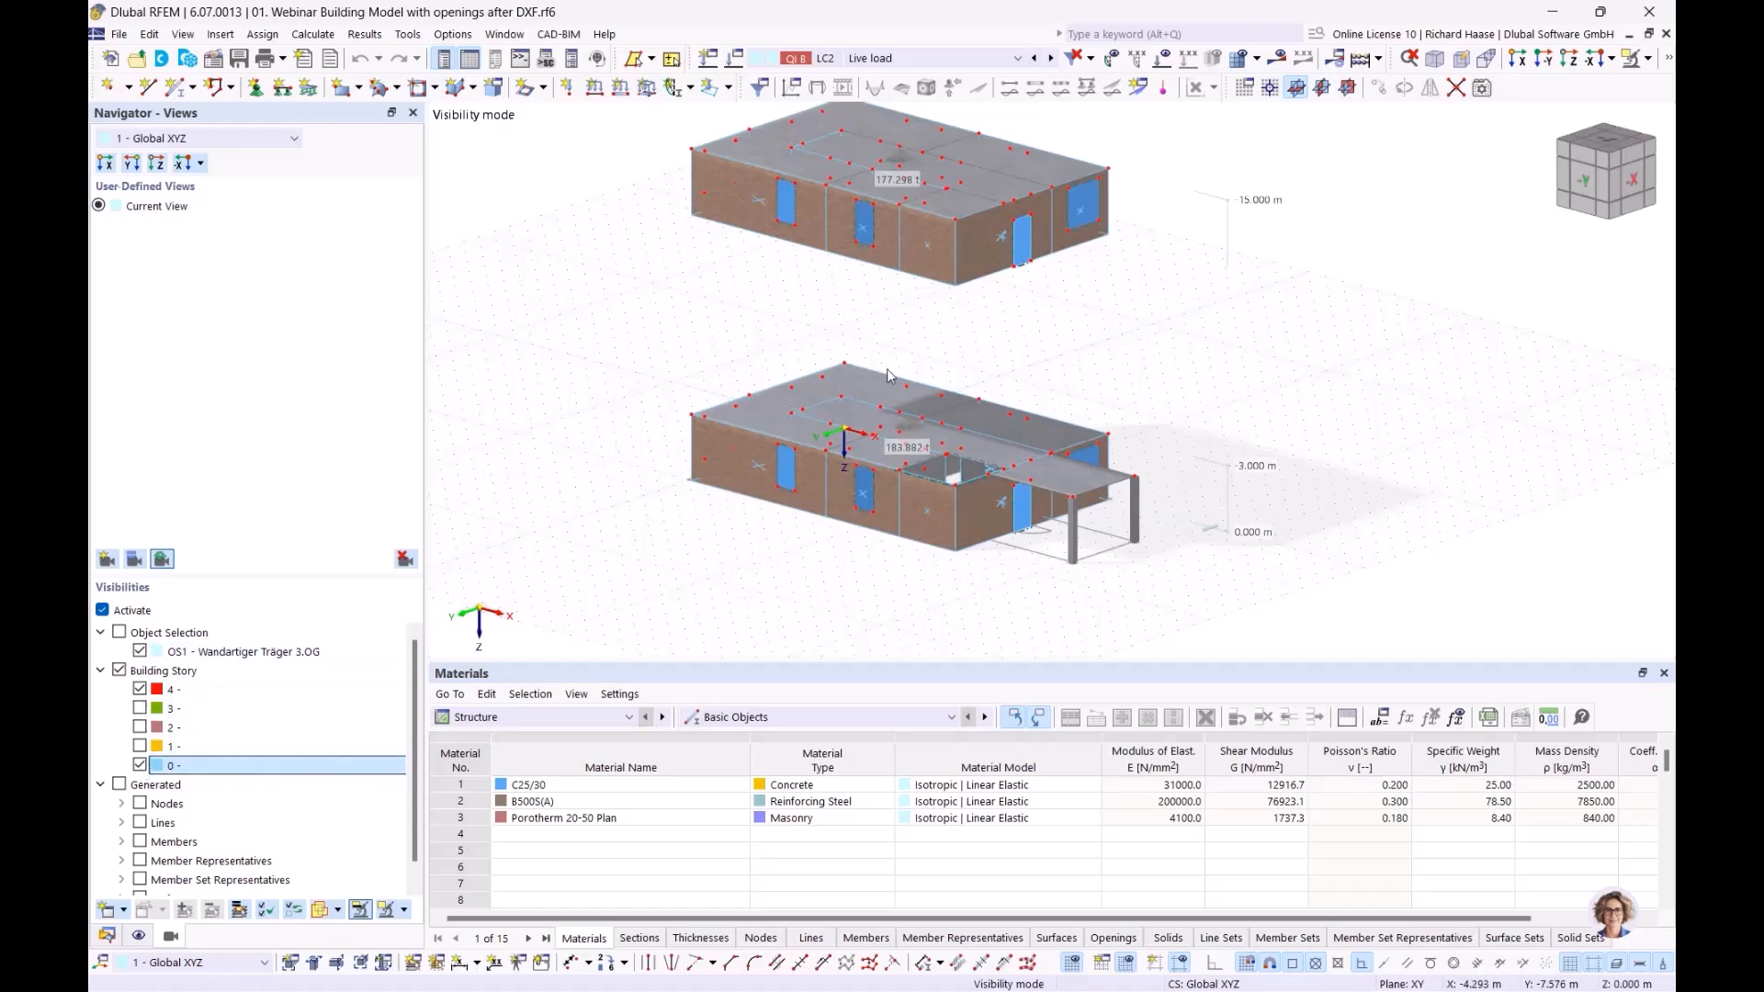
pyautogui.keyDown('ctrl'); pyautogui.moveTo(1000, 498); pyautogui.dragTo(1036, 481, button='middle'); pyautogui.keyUp('ctrl')
# Turn off the storey filter so all five storeys show, and clear the wall selection
pyautogui.click(102, 610)
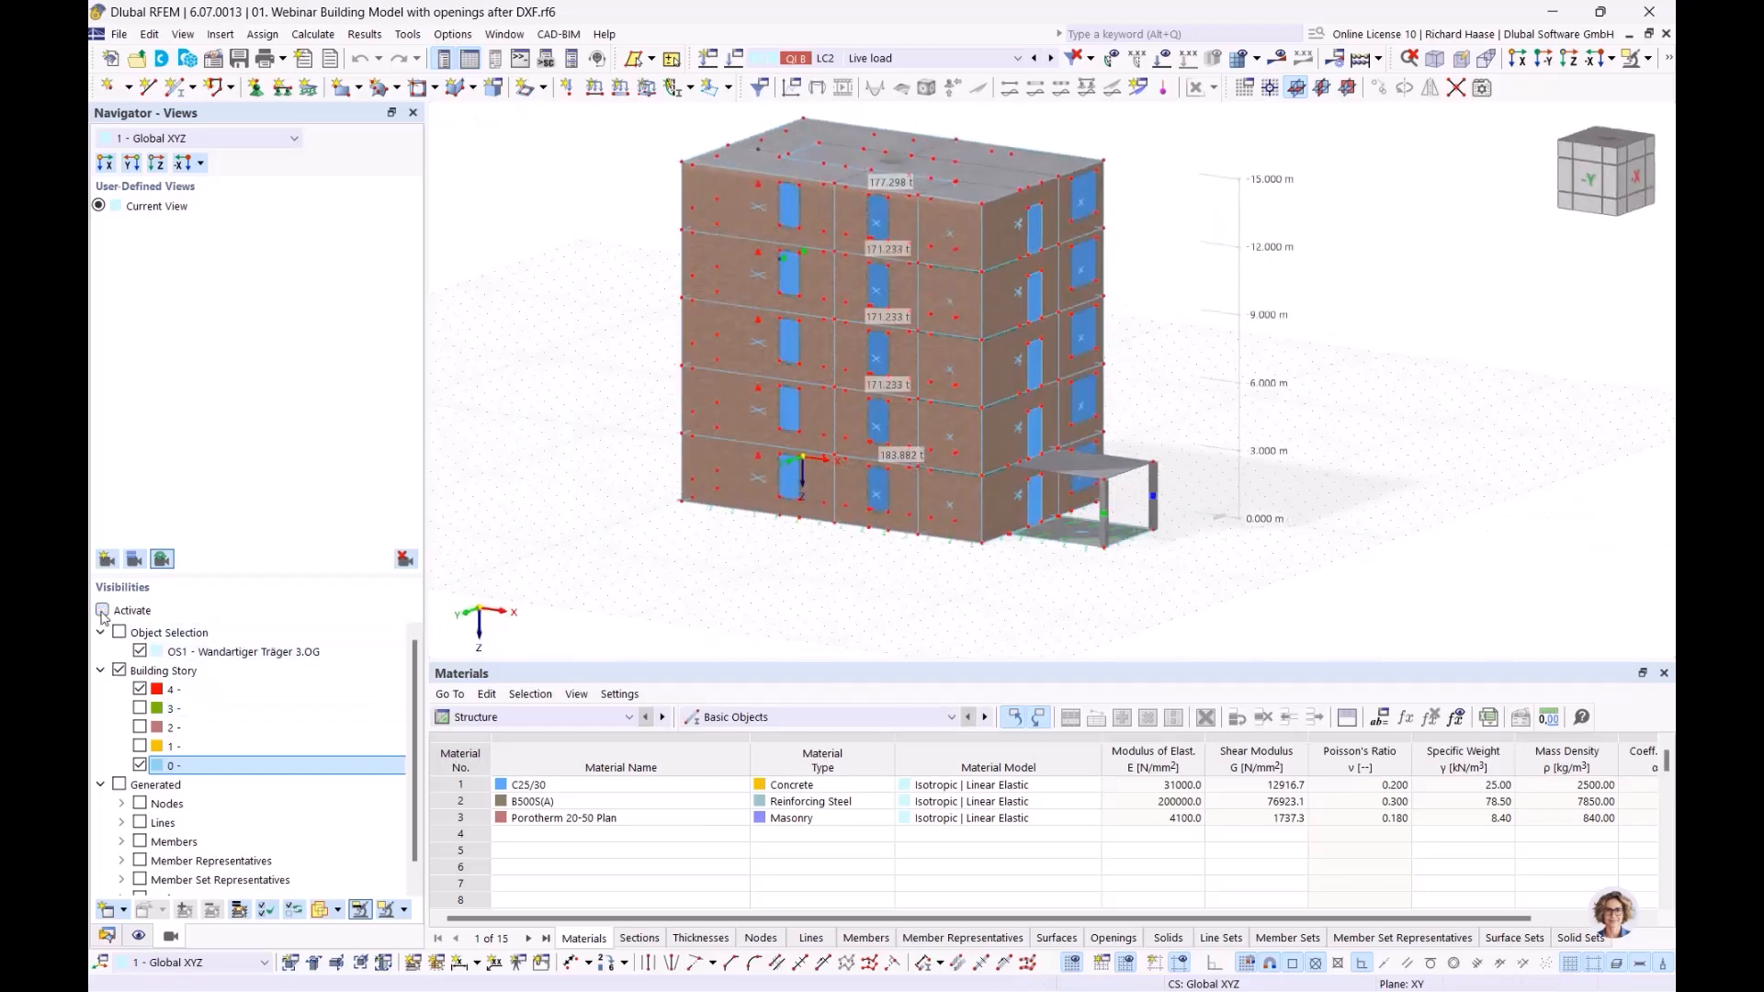
pyautogui.click(1647, 59)
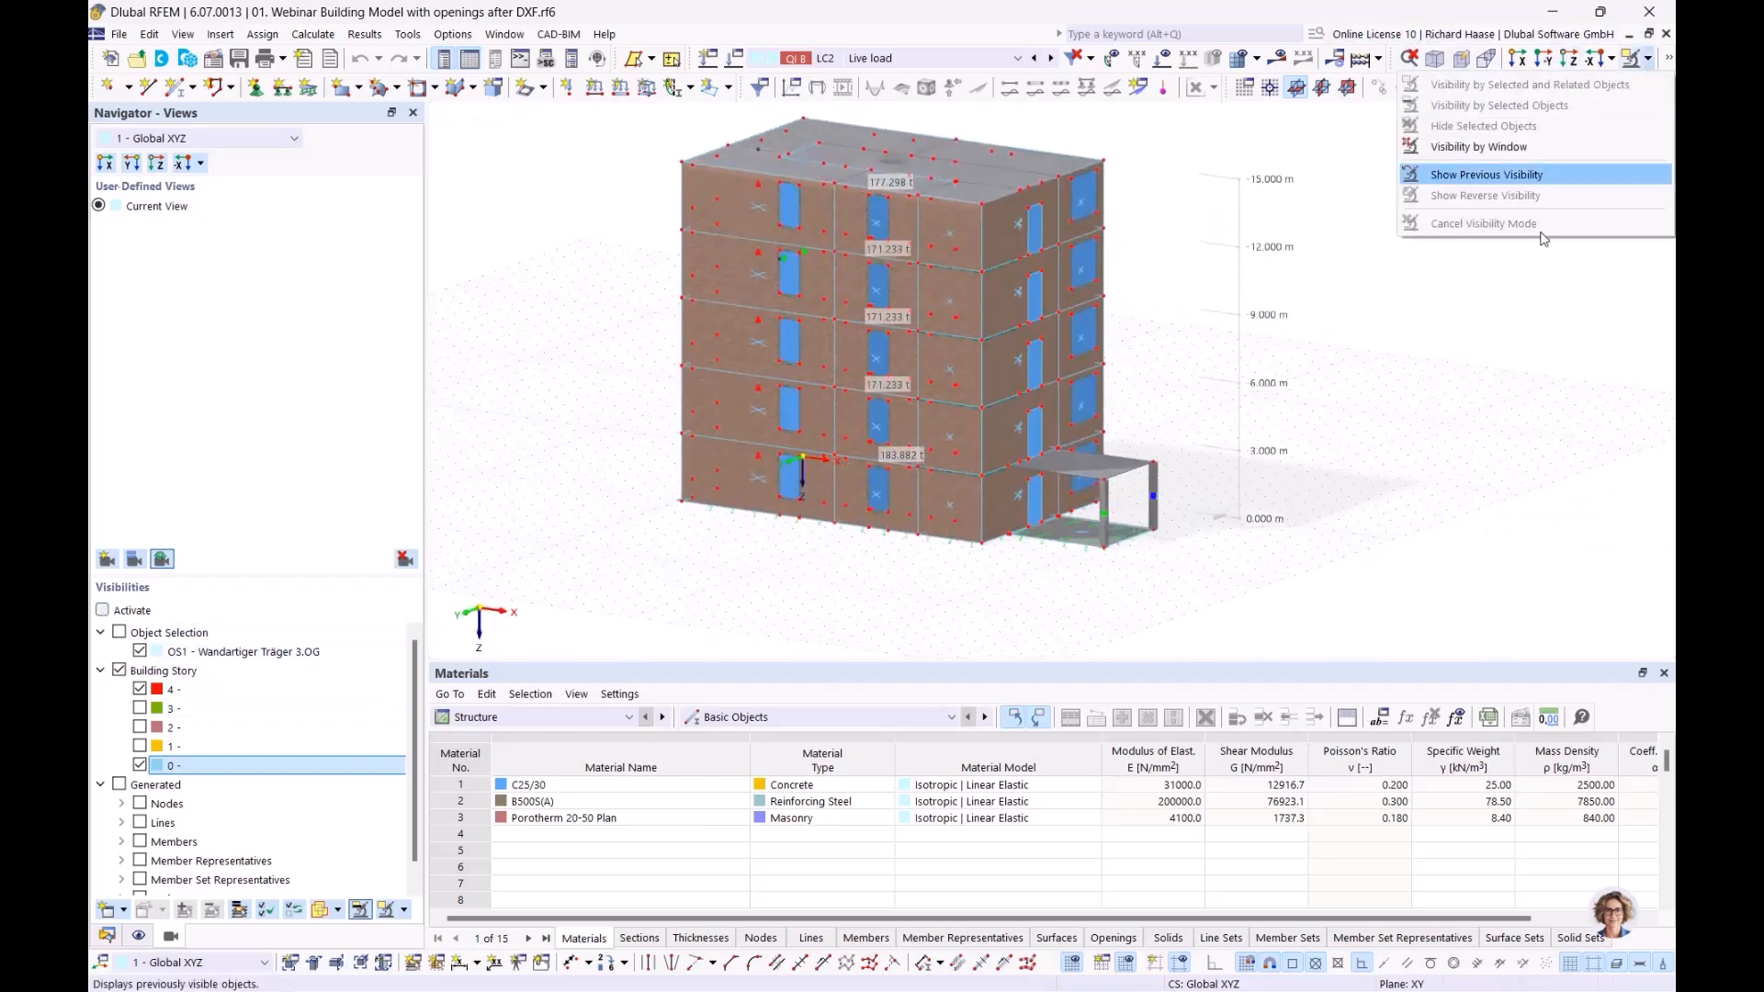
pyautogui.click(1463, 481)
pyautogui.keyDown('ctrl'); pyautogui.moveTo(1463, 482); pyautogui.dragTo(1433, 496, button='middle'); pyautogui.keyUp('ctrl')
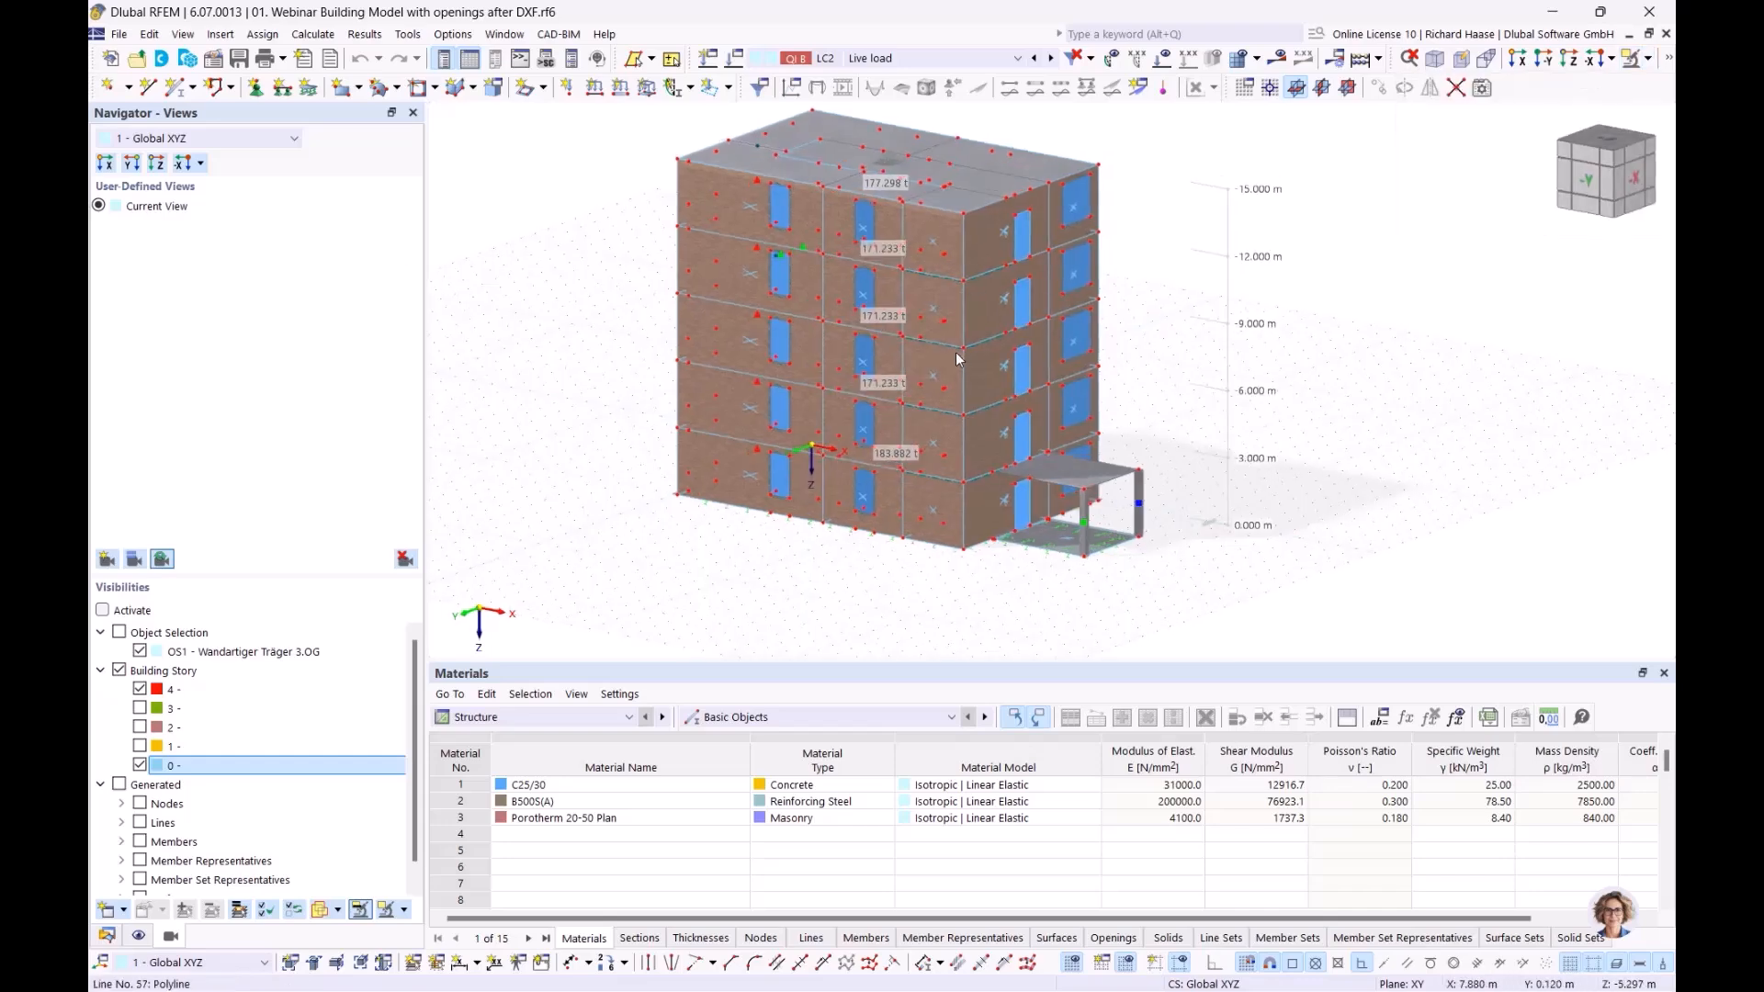
pyautogui.scroll(2, 931, 312)
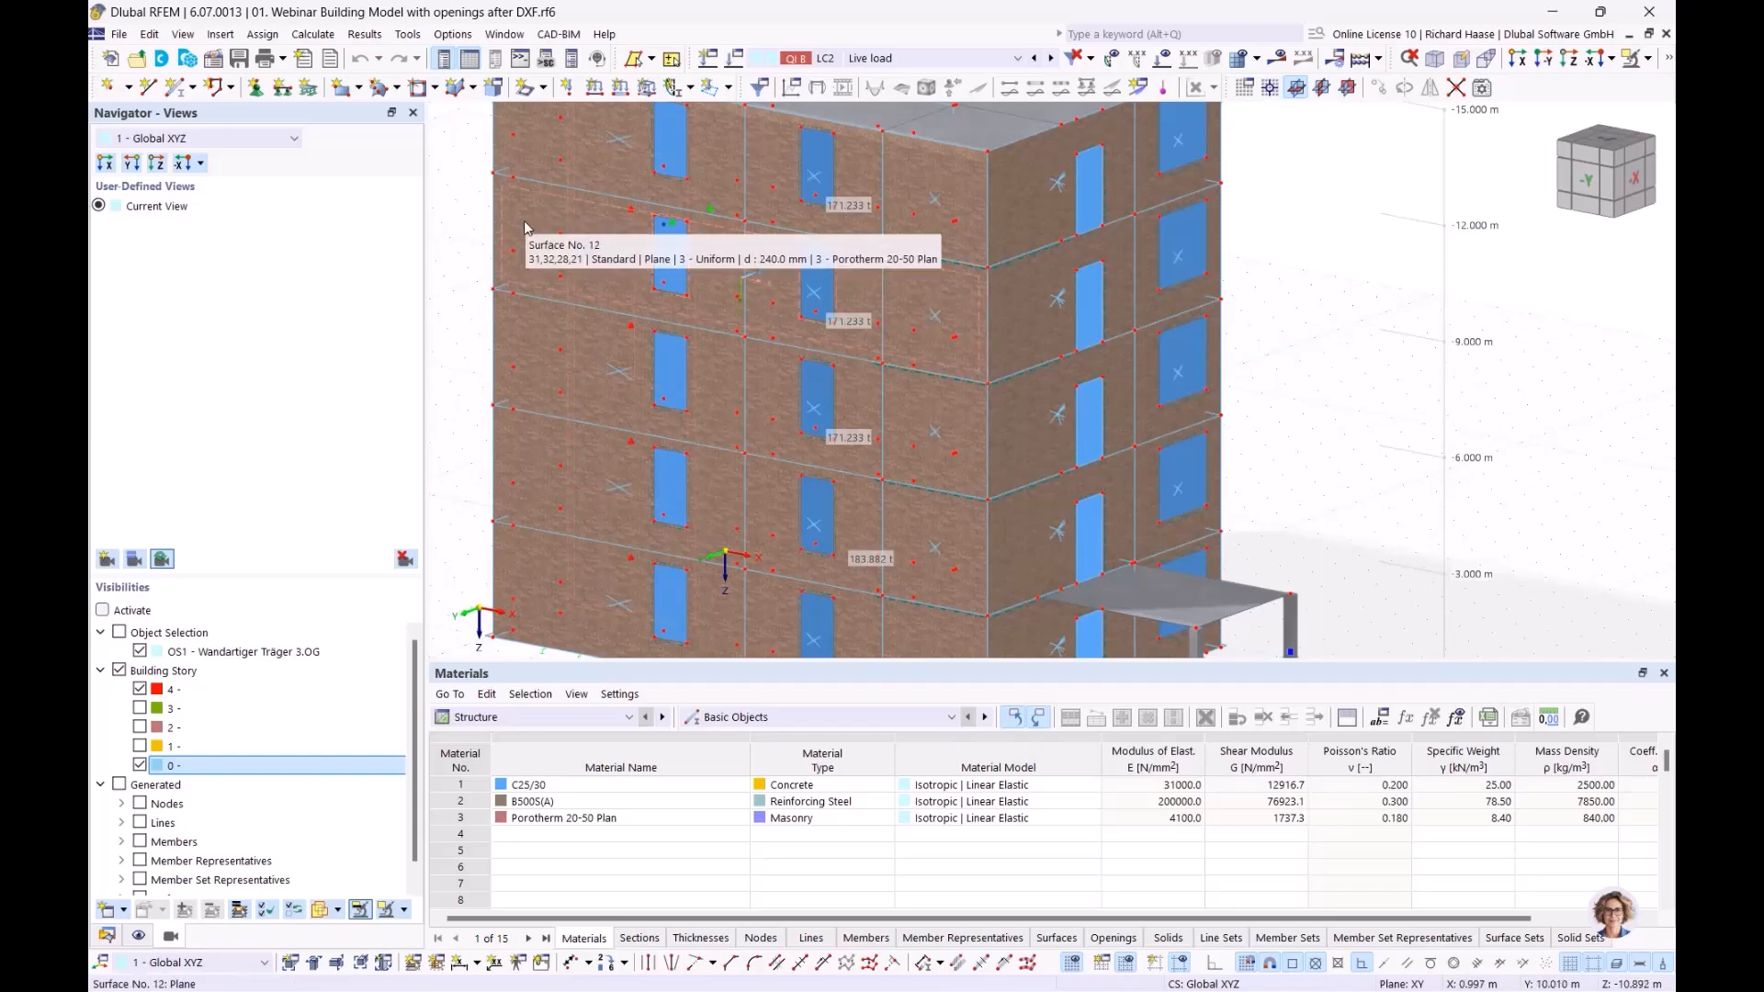
pyautogui.moveTo(630, 264); pyautogui.dragTo(630, 341, button='middle')
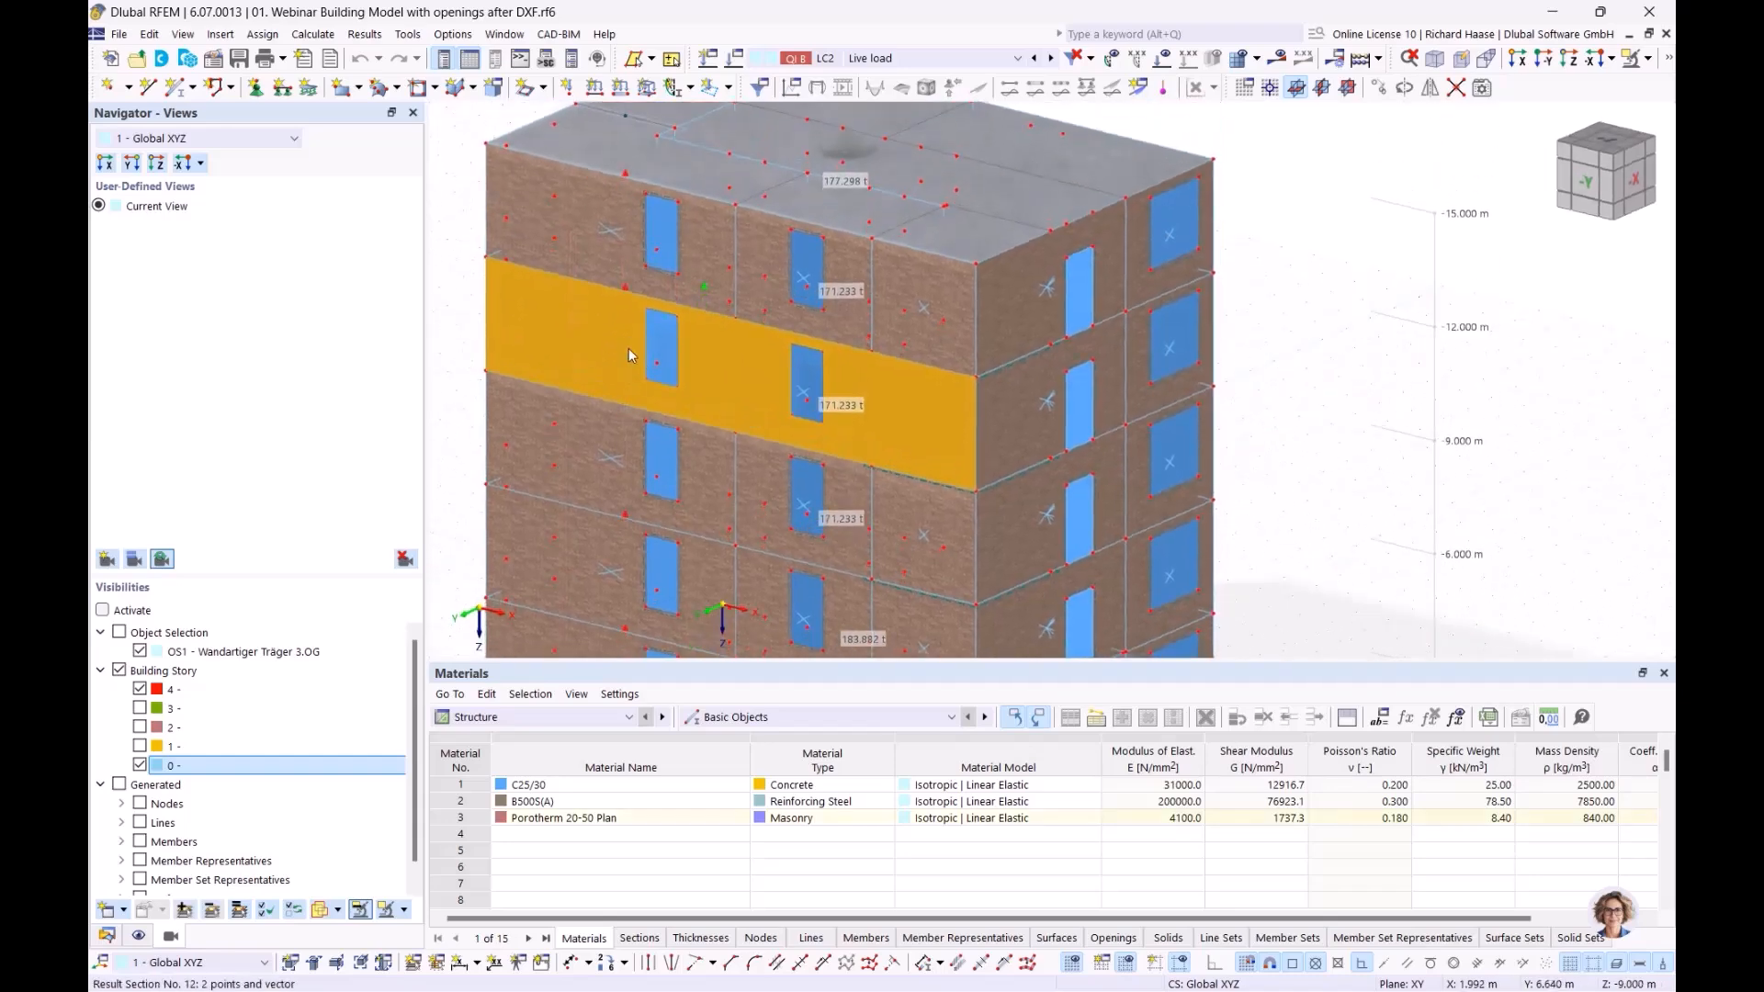
pyautogui.scroll(2, 565, 334)
pyautogui.scroll(-1, 630, 336)
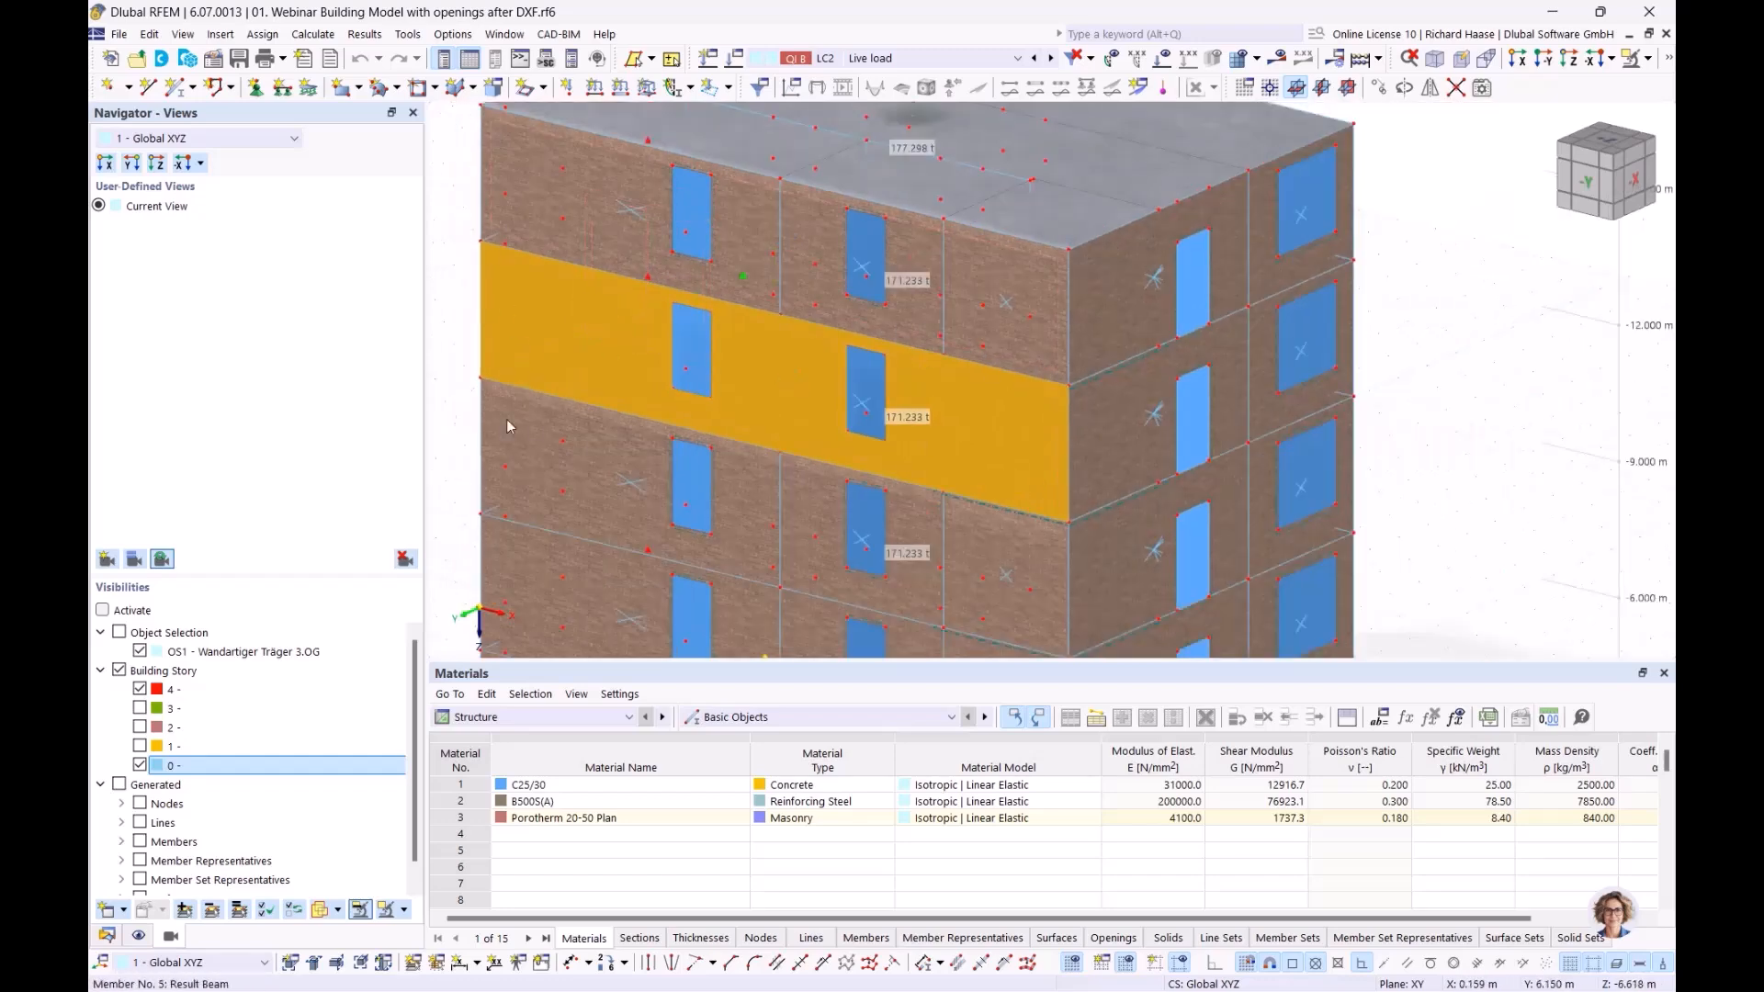
pyautogui.click(447, 316)
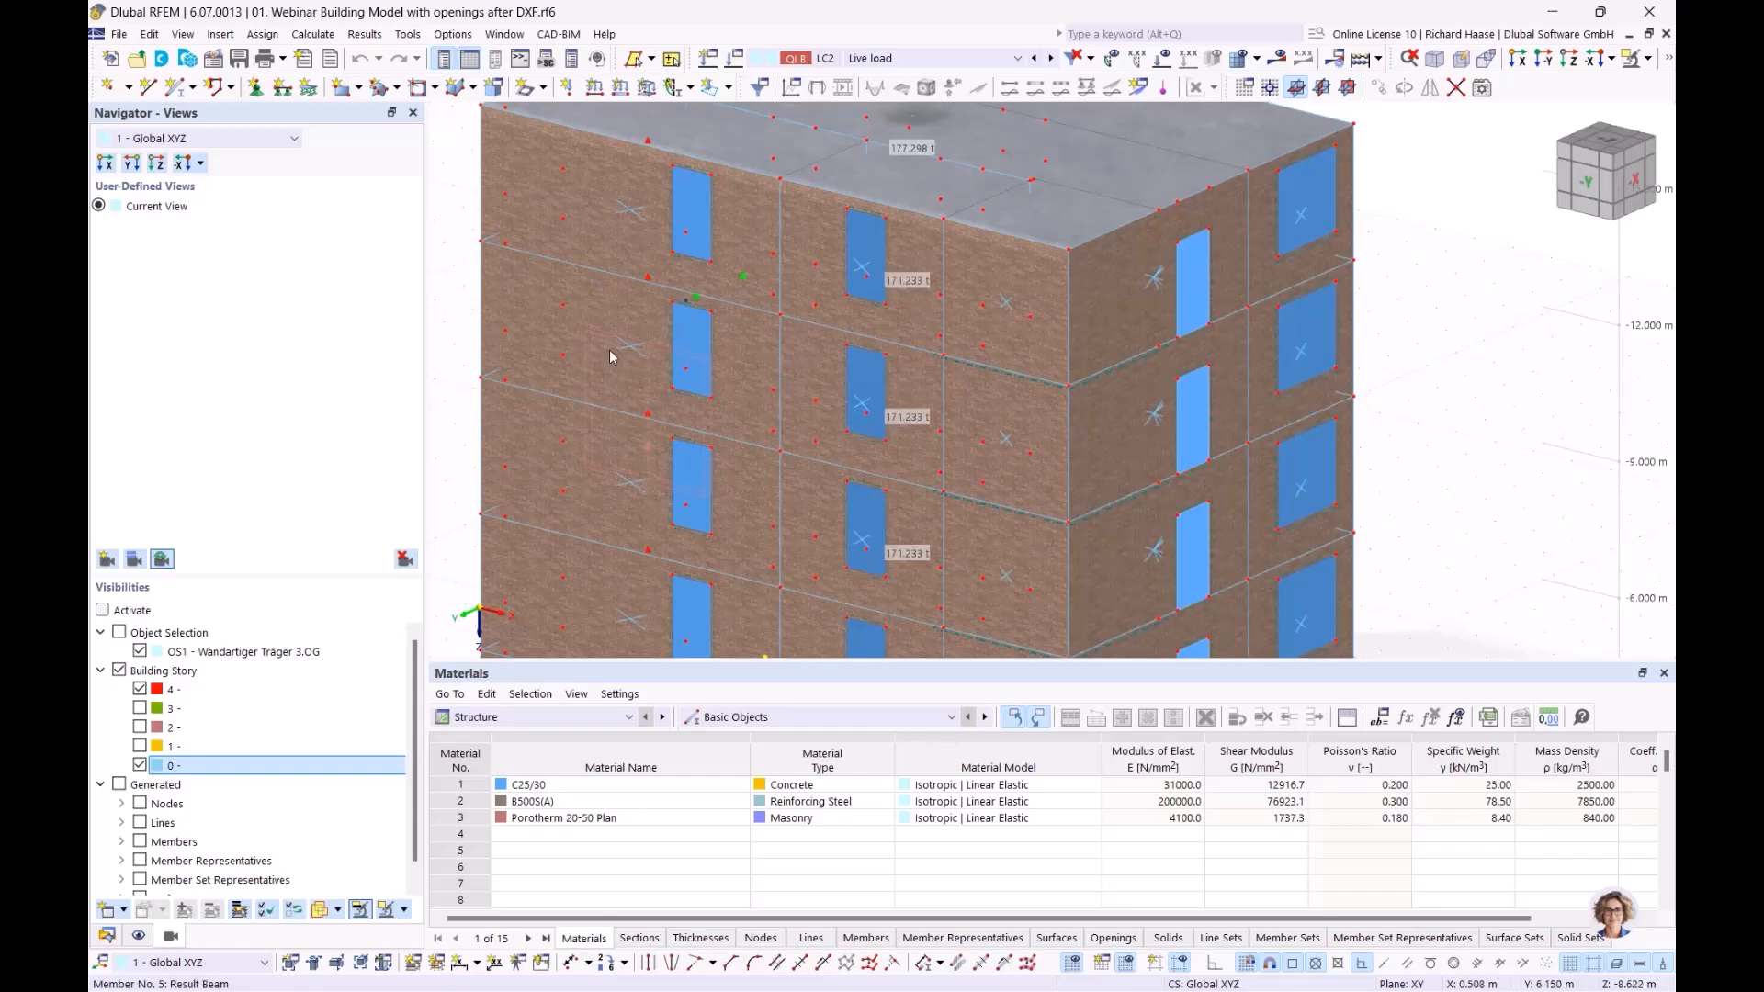
# Orbit and zoom the building to face its -X side wall
pyautogui.scroll(3, 631, 345)
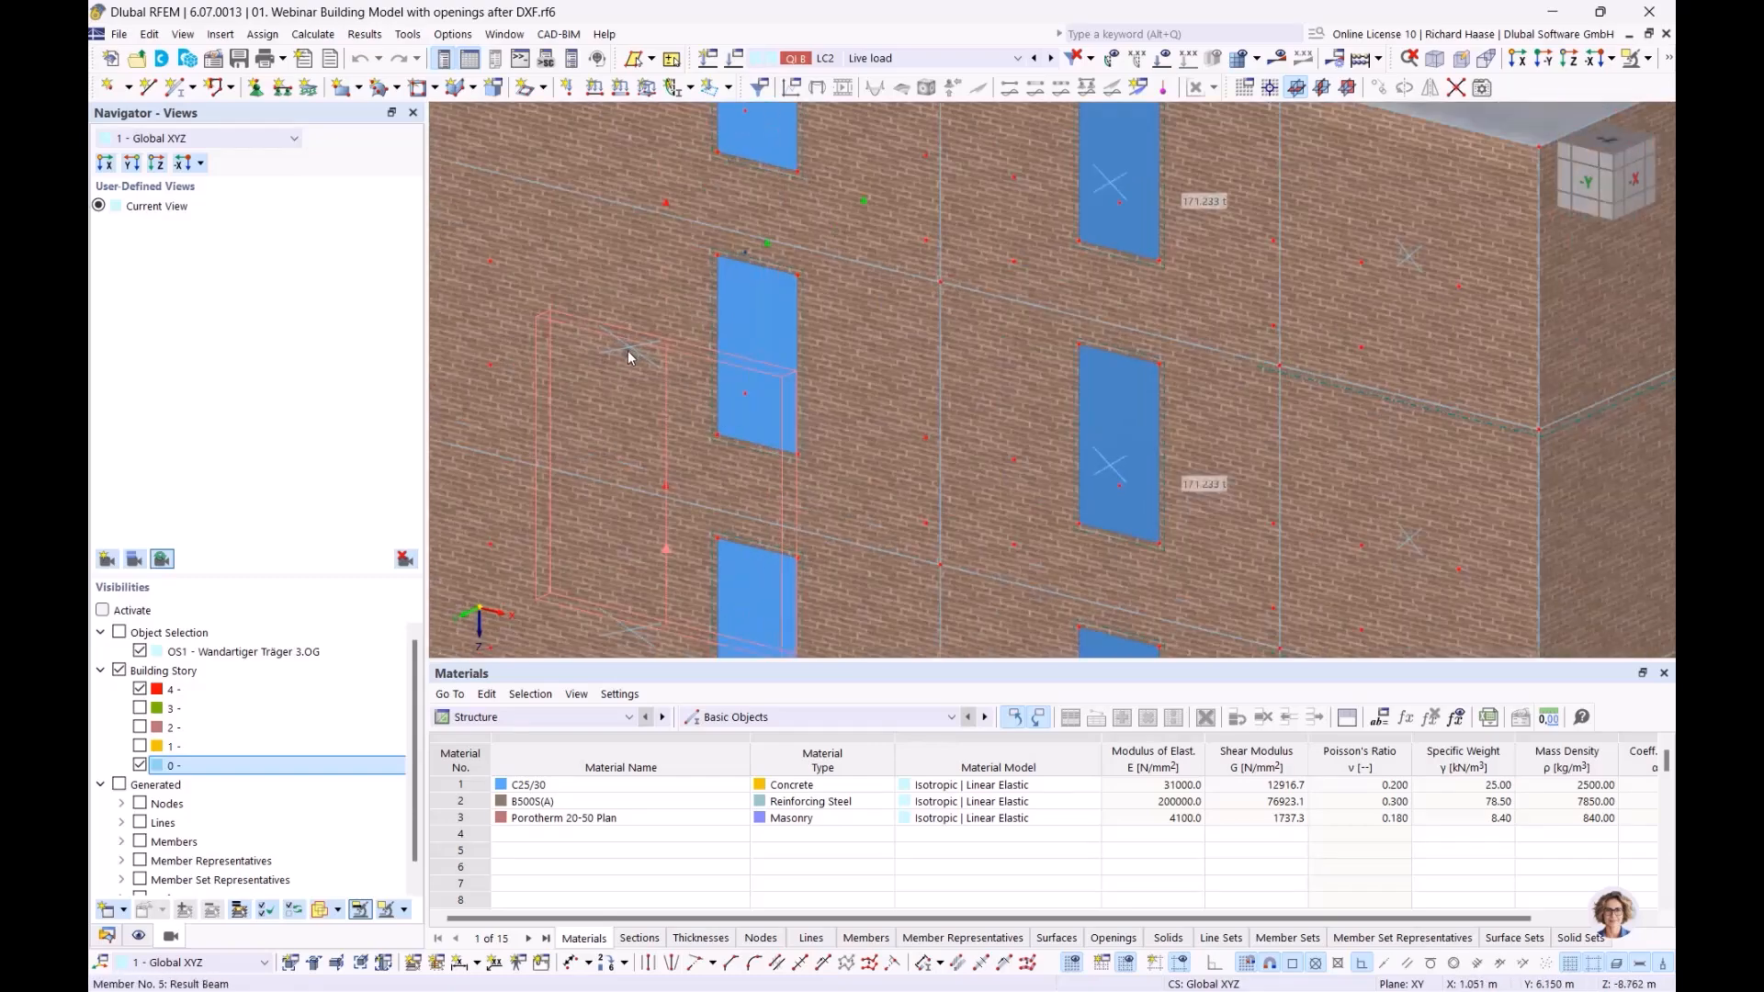
pyautogui.scroll(-6, 656, 356)
pyautogui.keyDown('ctrl'); pyautogui.moveTo(601, 351); pyautogui.dragTo(434, 306, button='middle'); pyautogui.keyUp('ctrl')
pyautogui.keyDown('ctrl'); pyautogui.moveTo(670, 339); pyautogui.dragTo(648, 329, button='middle'); pyautogui.keyUp('ctrl')
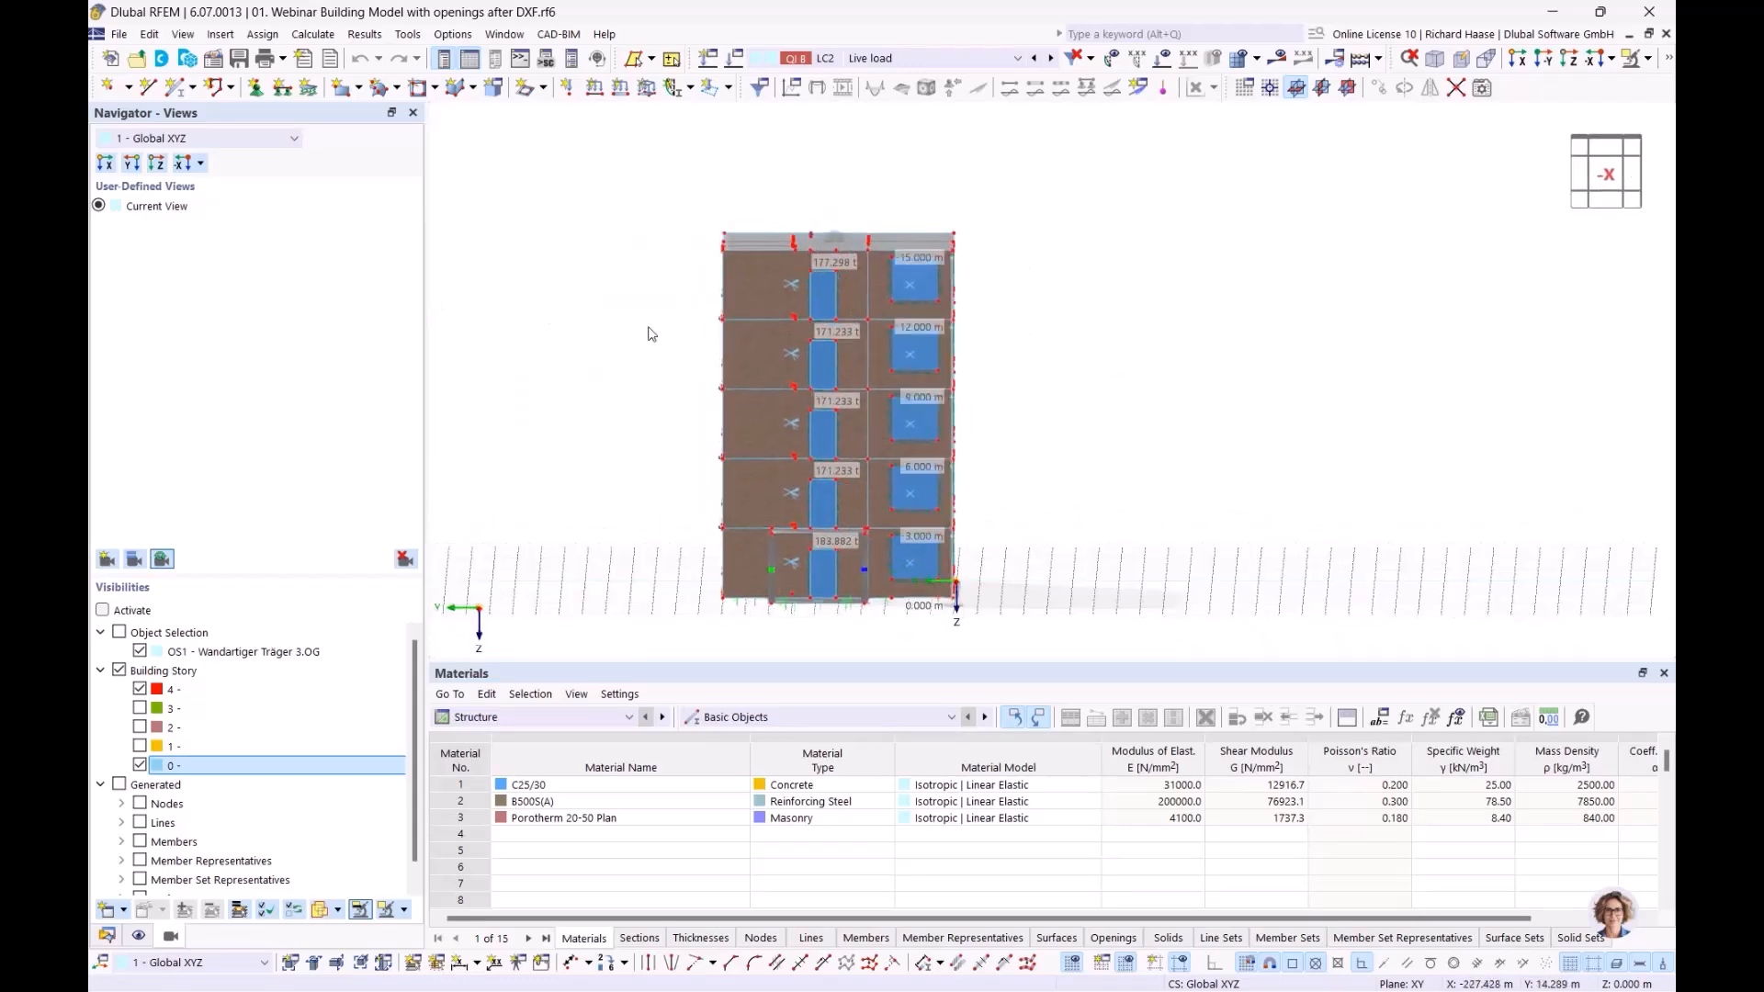
pyautogui.scroll(4, 671, 336)
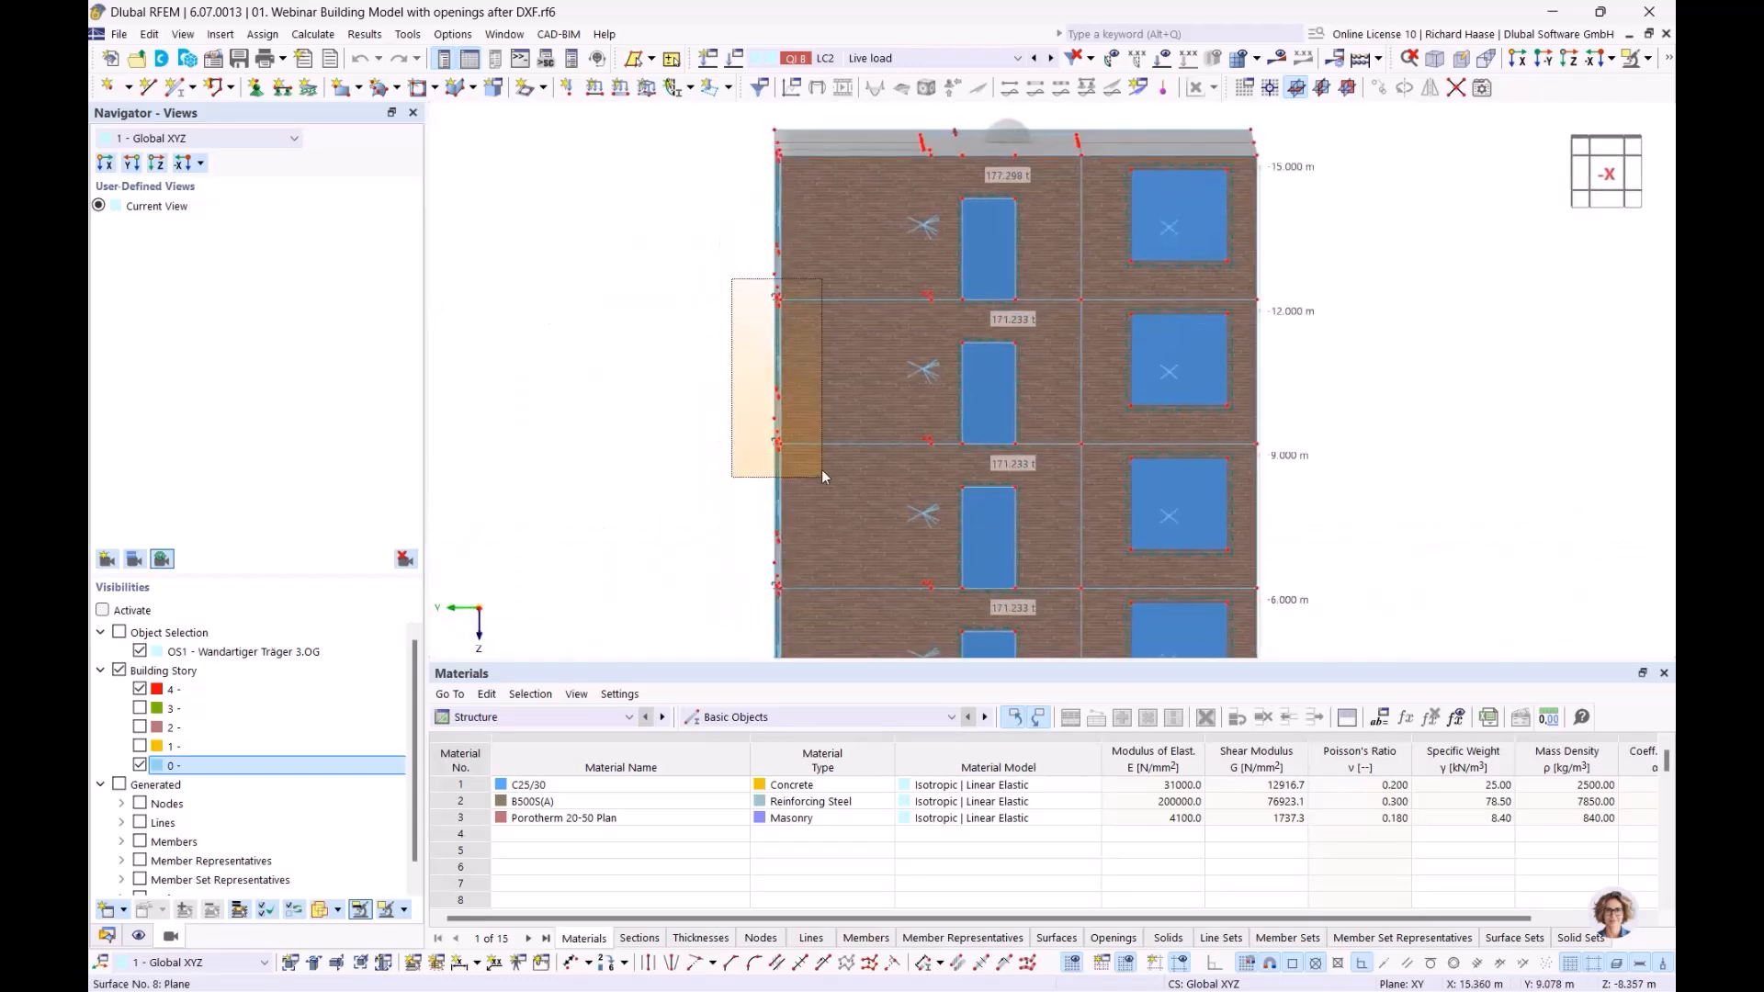
pyautogui.keyDown('ctrl'); pyautogui.moveTo(899, 478); pyautogui.dragTo(1006, 492, button='middle'); pyautogui.keyUp('ctrl')
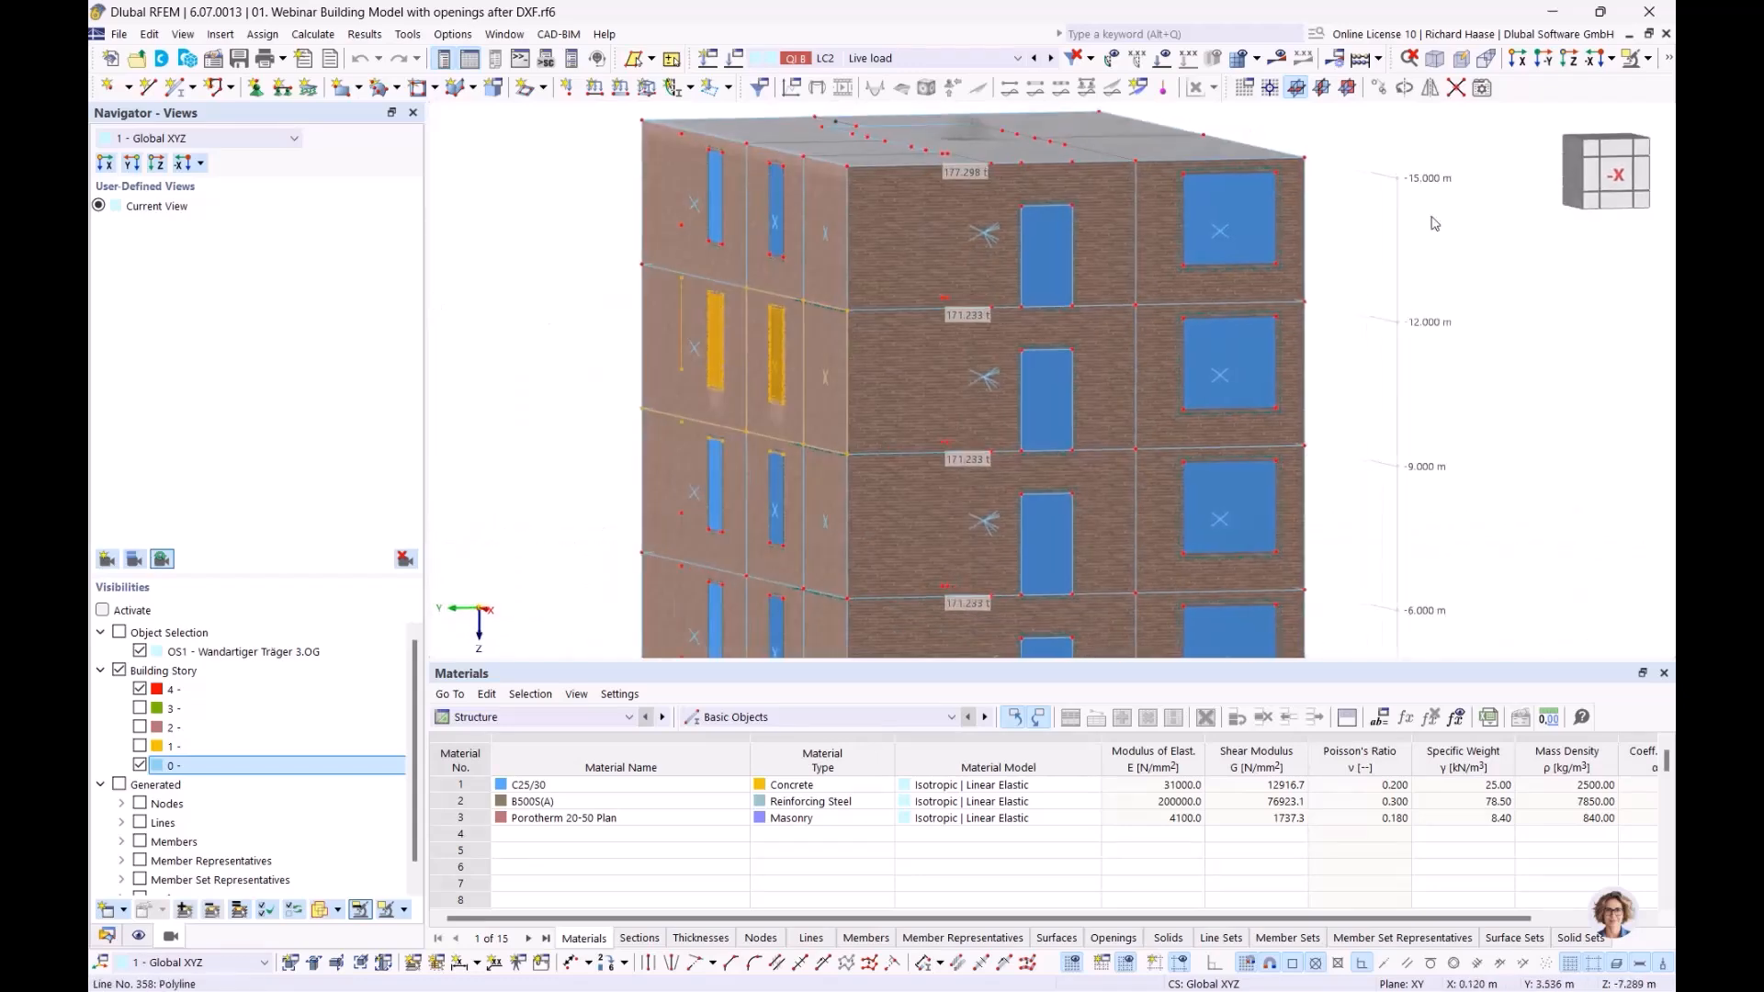
# Cancel visibility mode to show the full building
pyautogui.click(1632, 59)
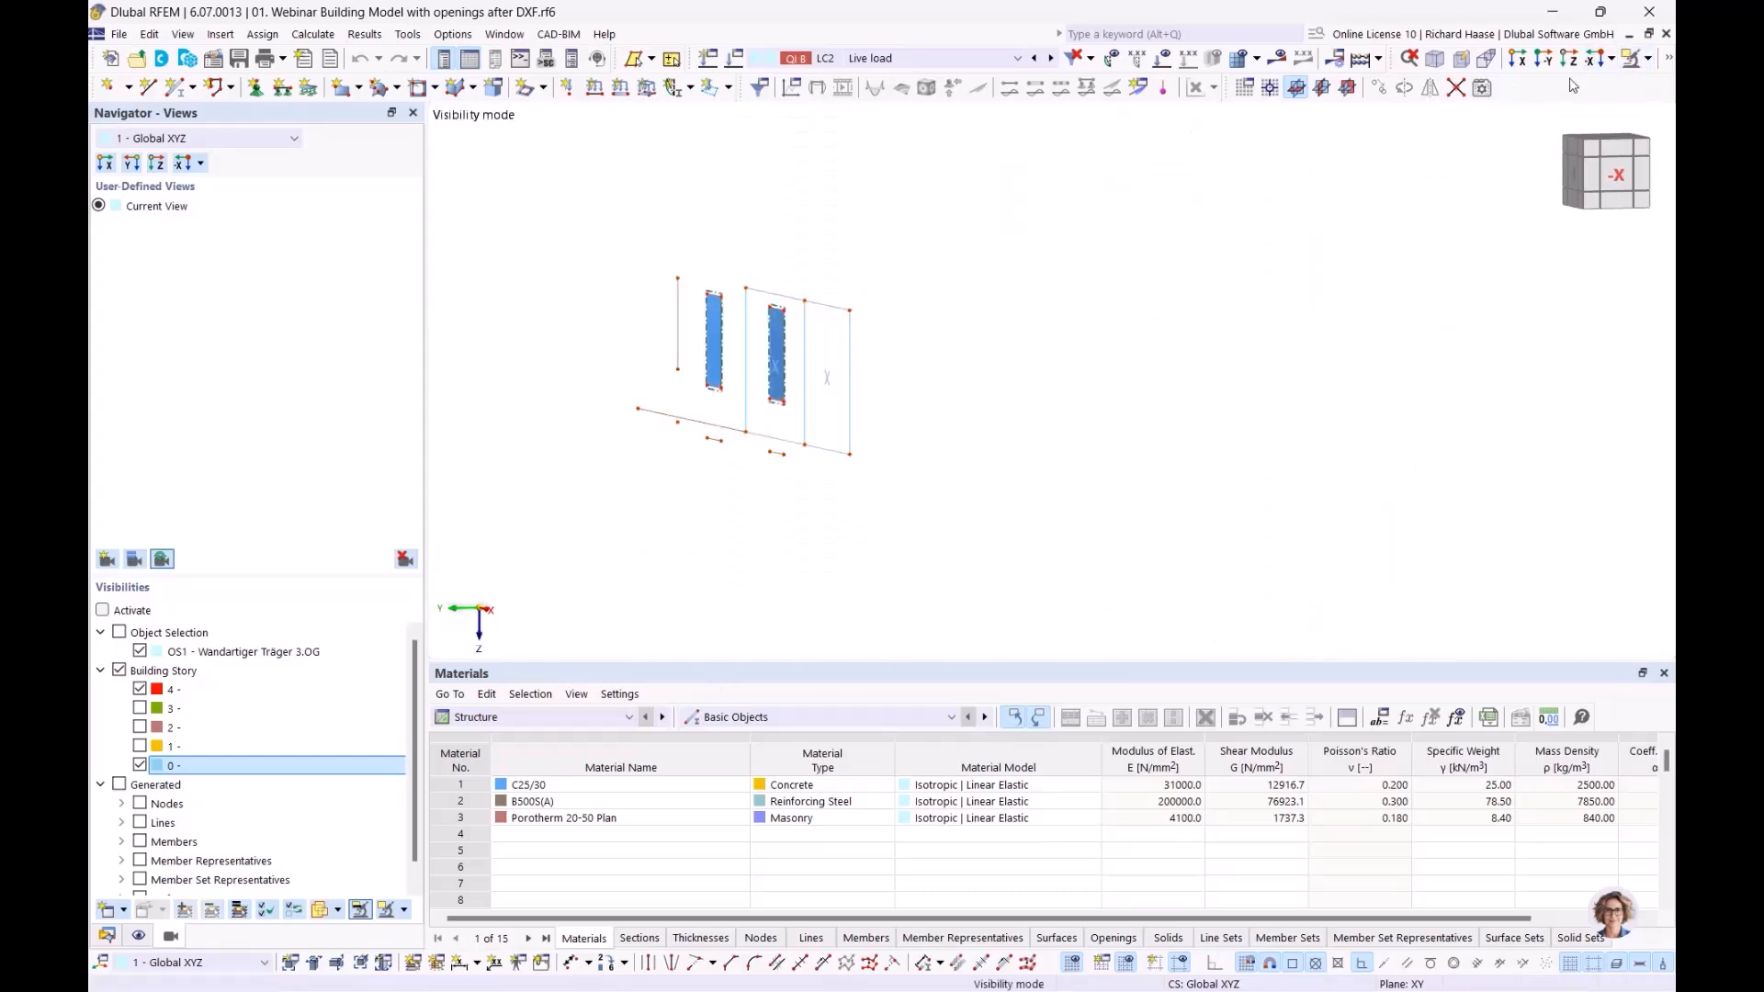
pyautogui.click(1659, 61)
pyautogui.click(1497, 228)
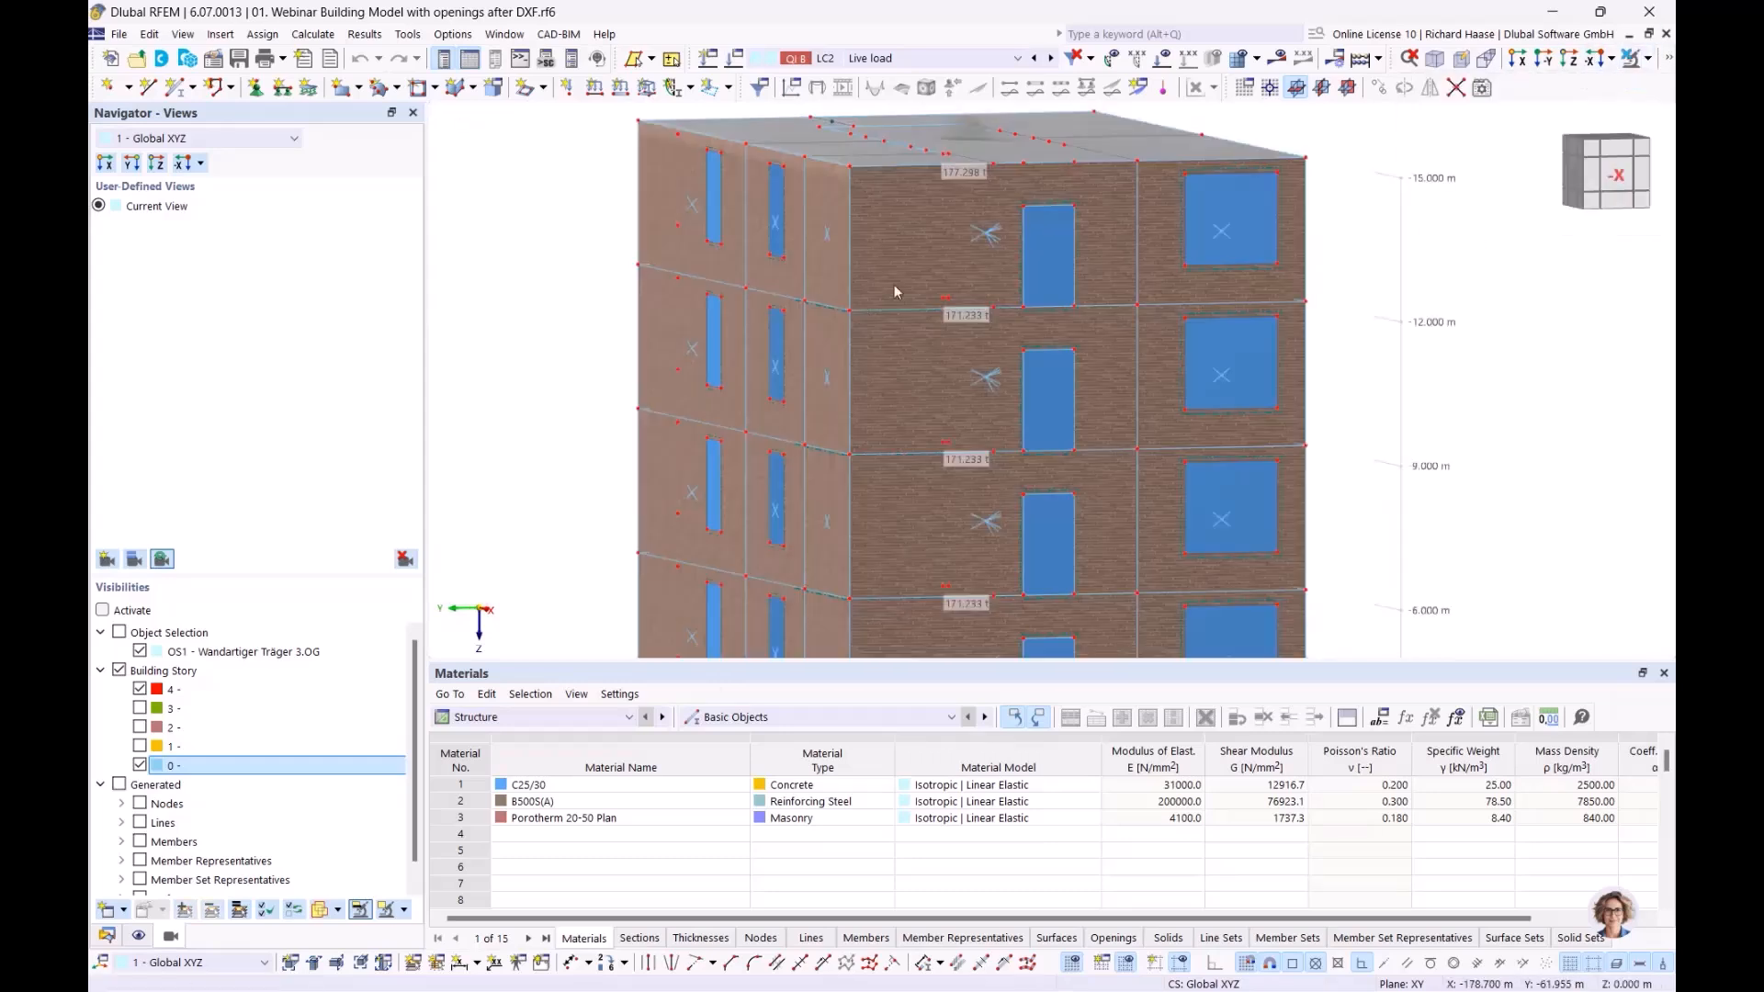
# Window-select the -X side wall and show only that selected wall
pyautogui.moveTo(717, 268); pyautogui.dragTo(863, 476)
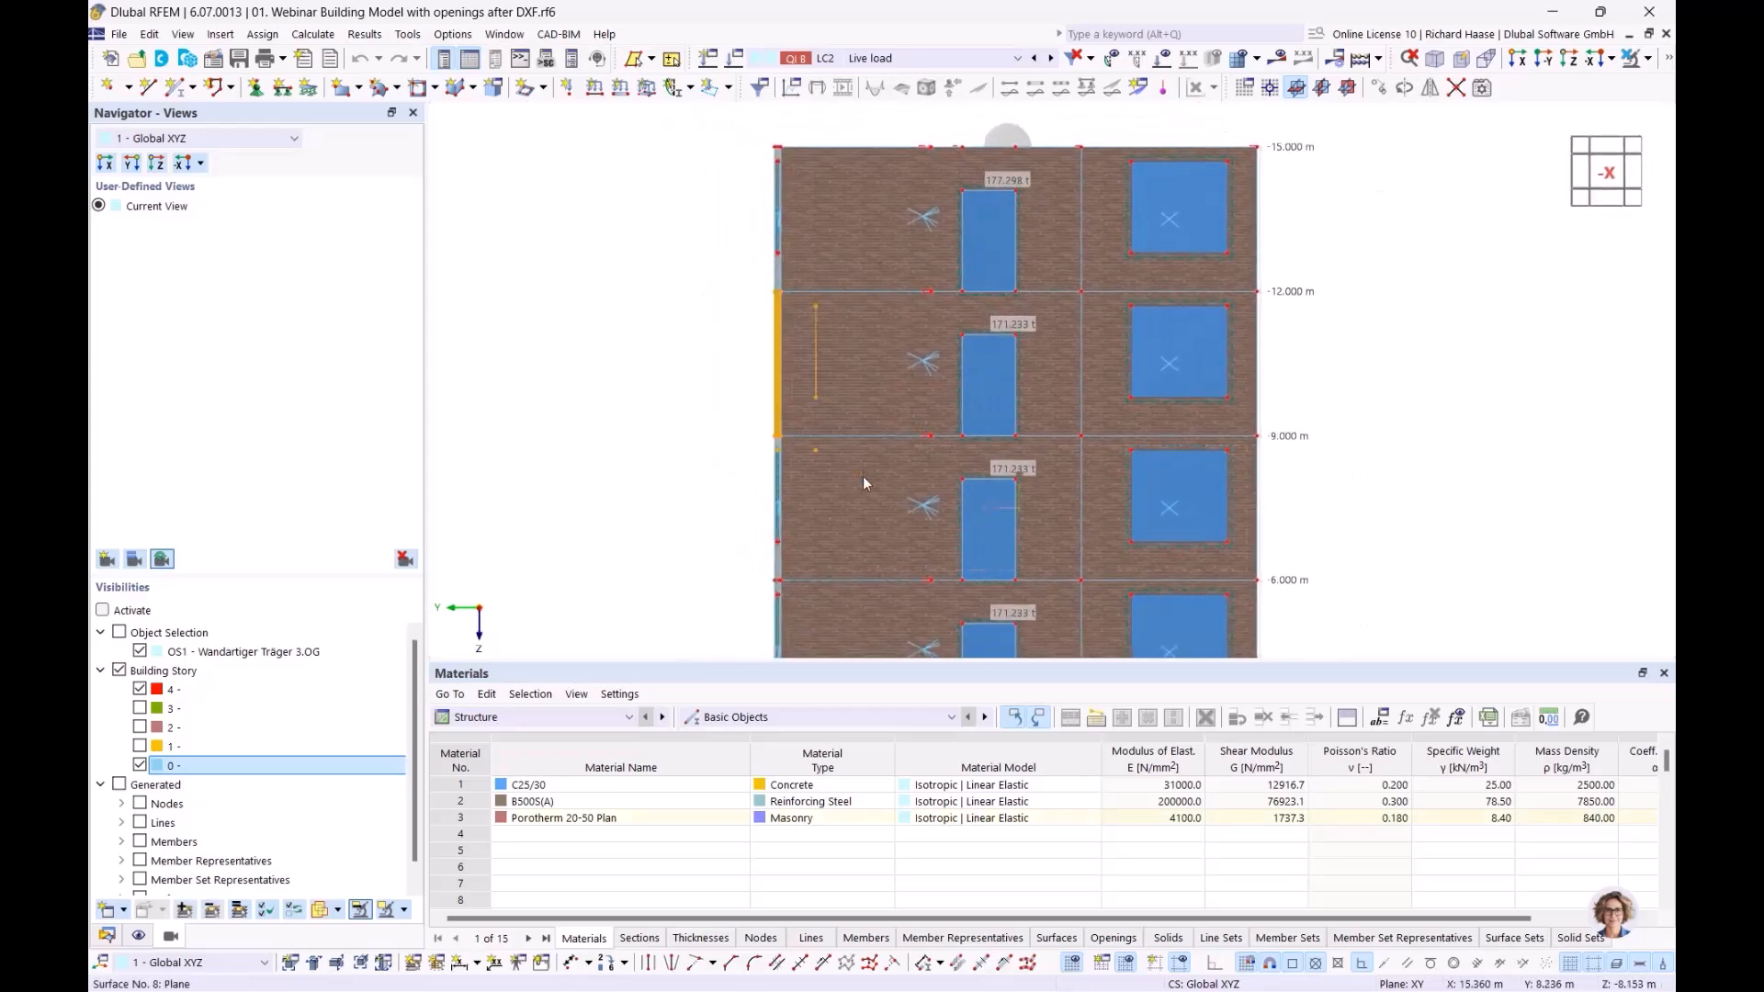
pyautogui.click(1649, 60)
pyautogui.click(1498, 91)
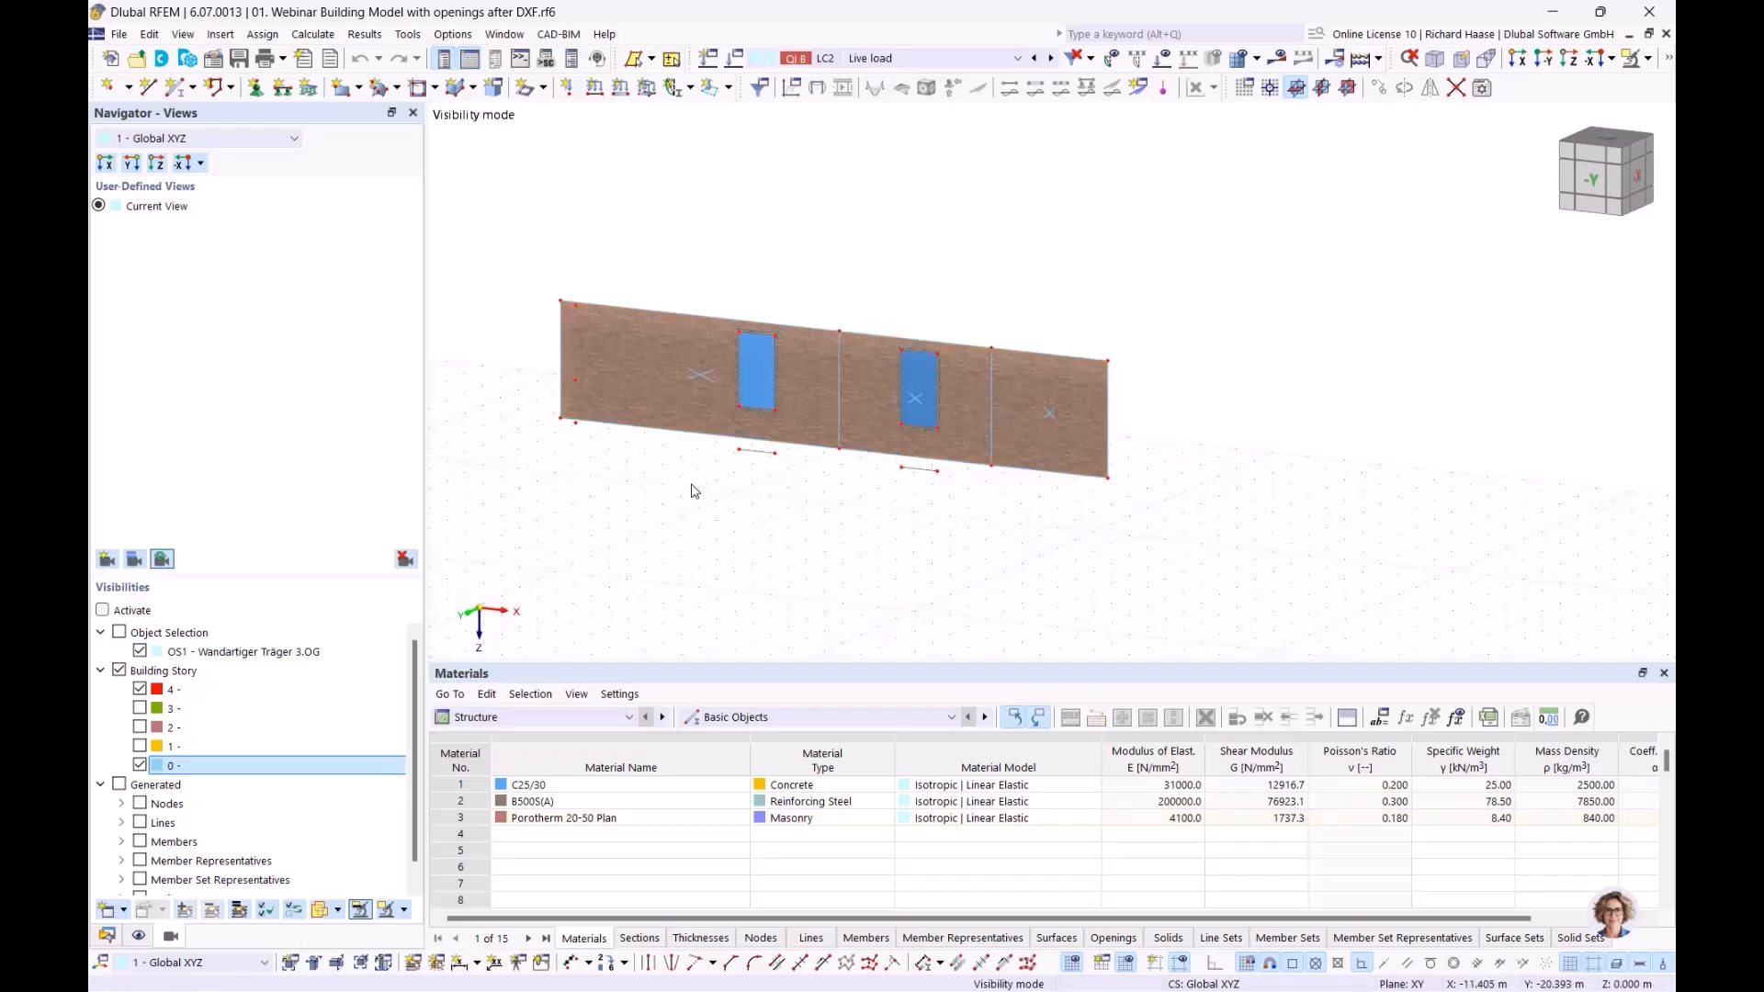
pyautogui.moveTo(700, 376)
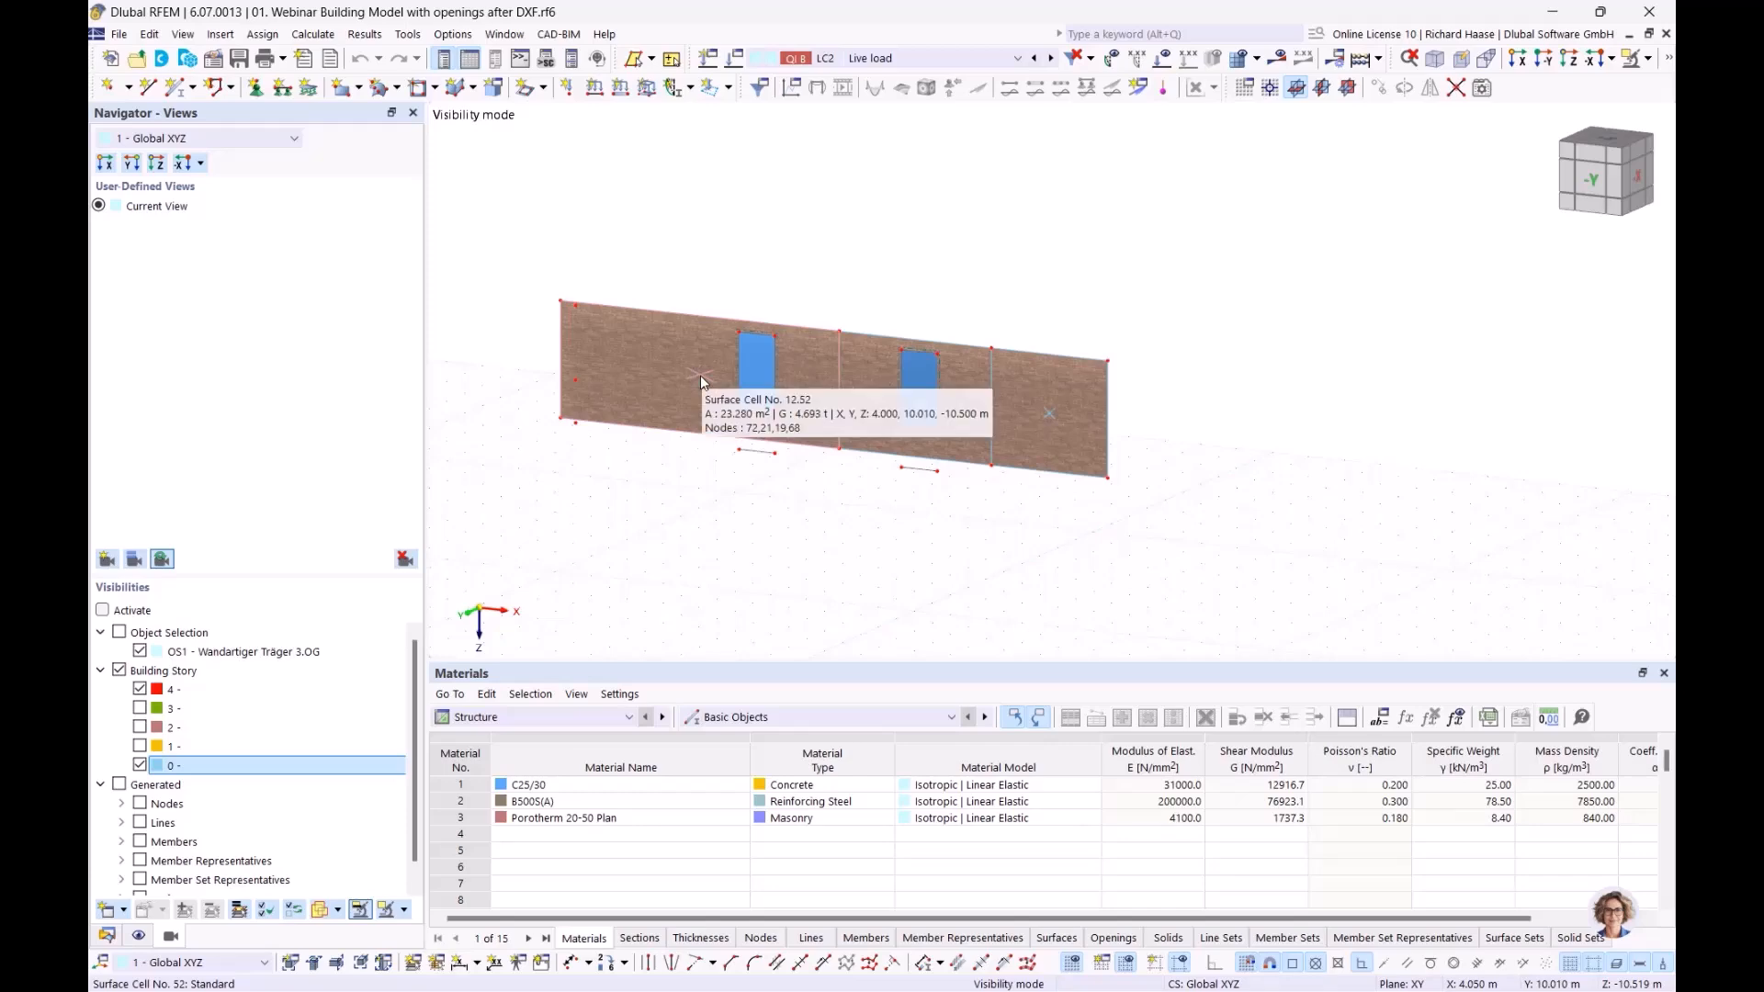
pyautogui.moveTo(918, 401)
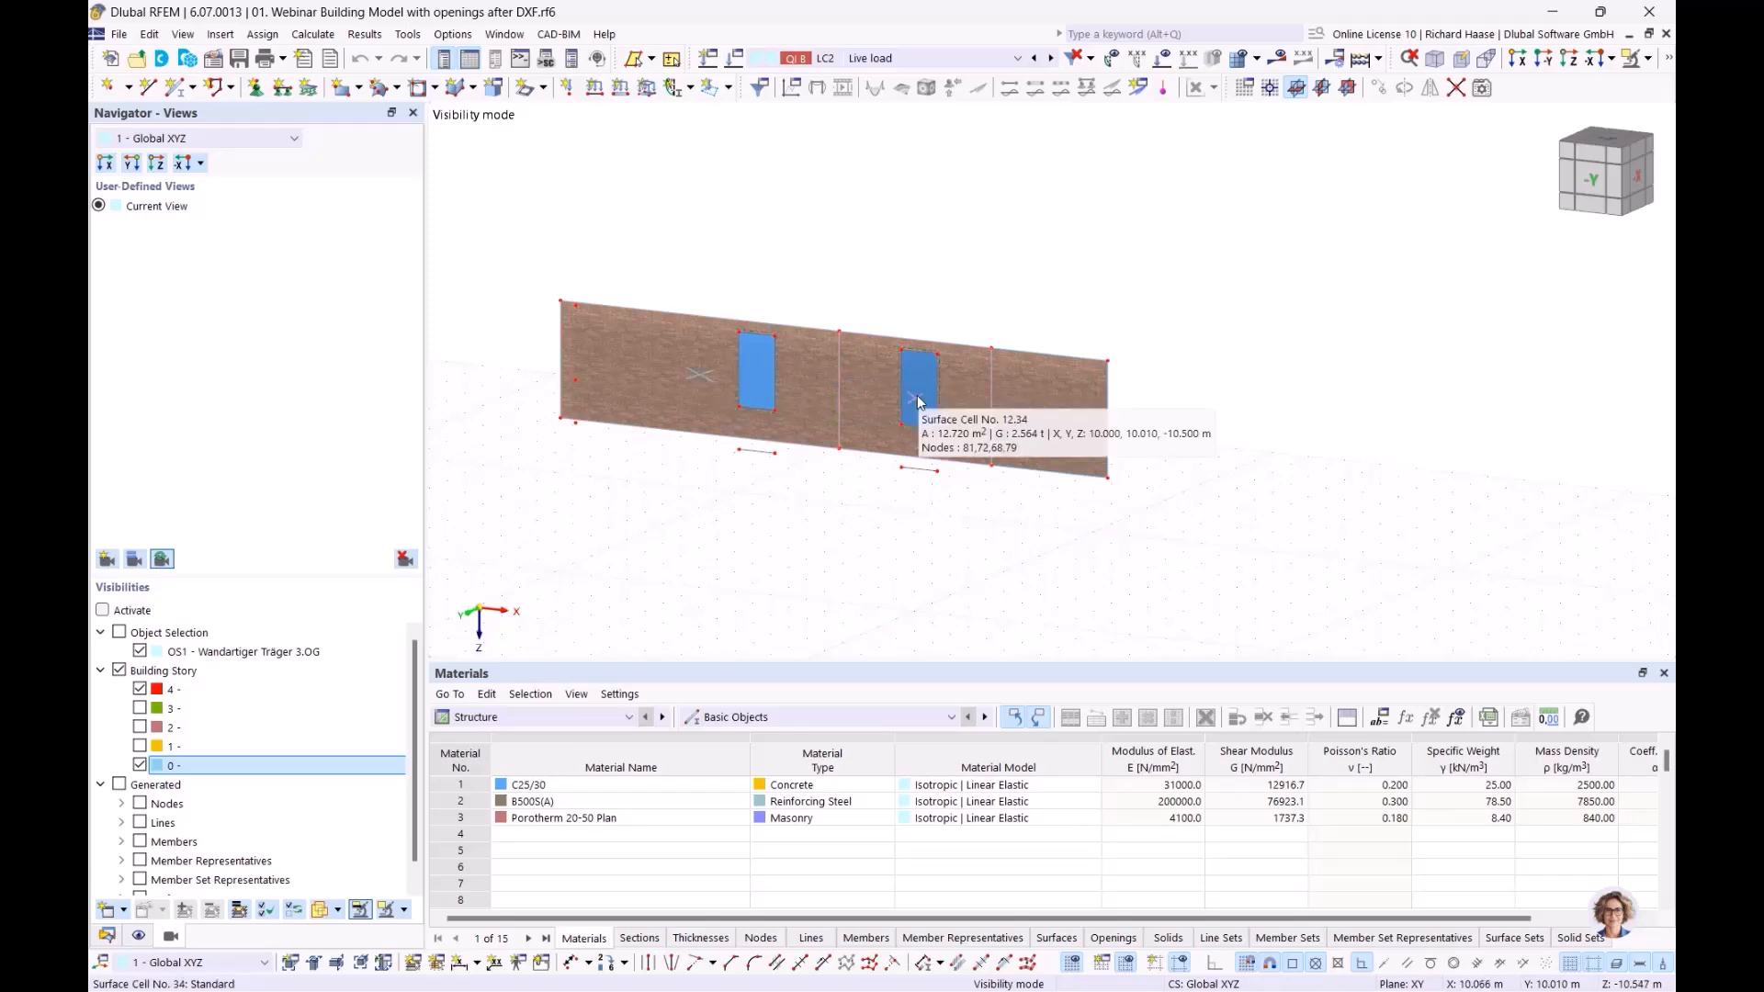
# Open surface cell 52, check its 23.280 m² area and 4.693 t mass, then close it
pyautogui.doubleClick(701, 375)
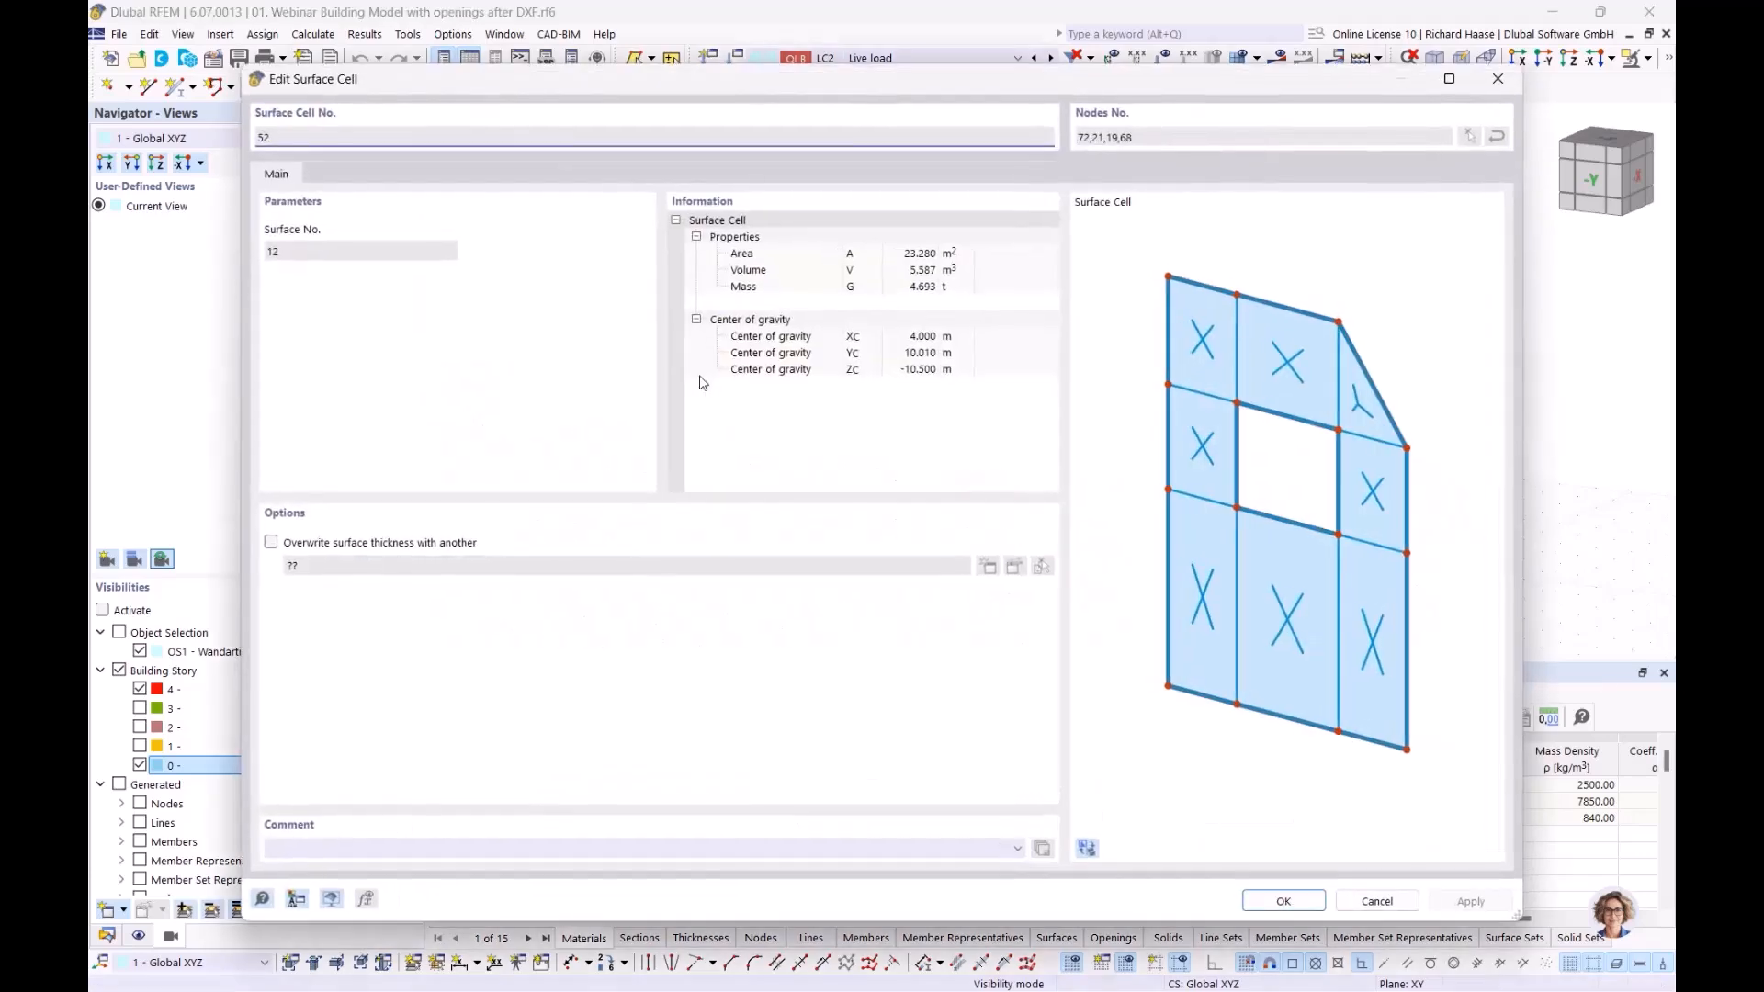
pyautogui.moveTo(435, 103); pyautogui.dragTo(580, 499)
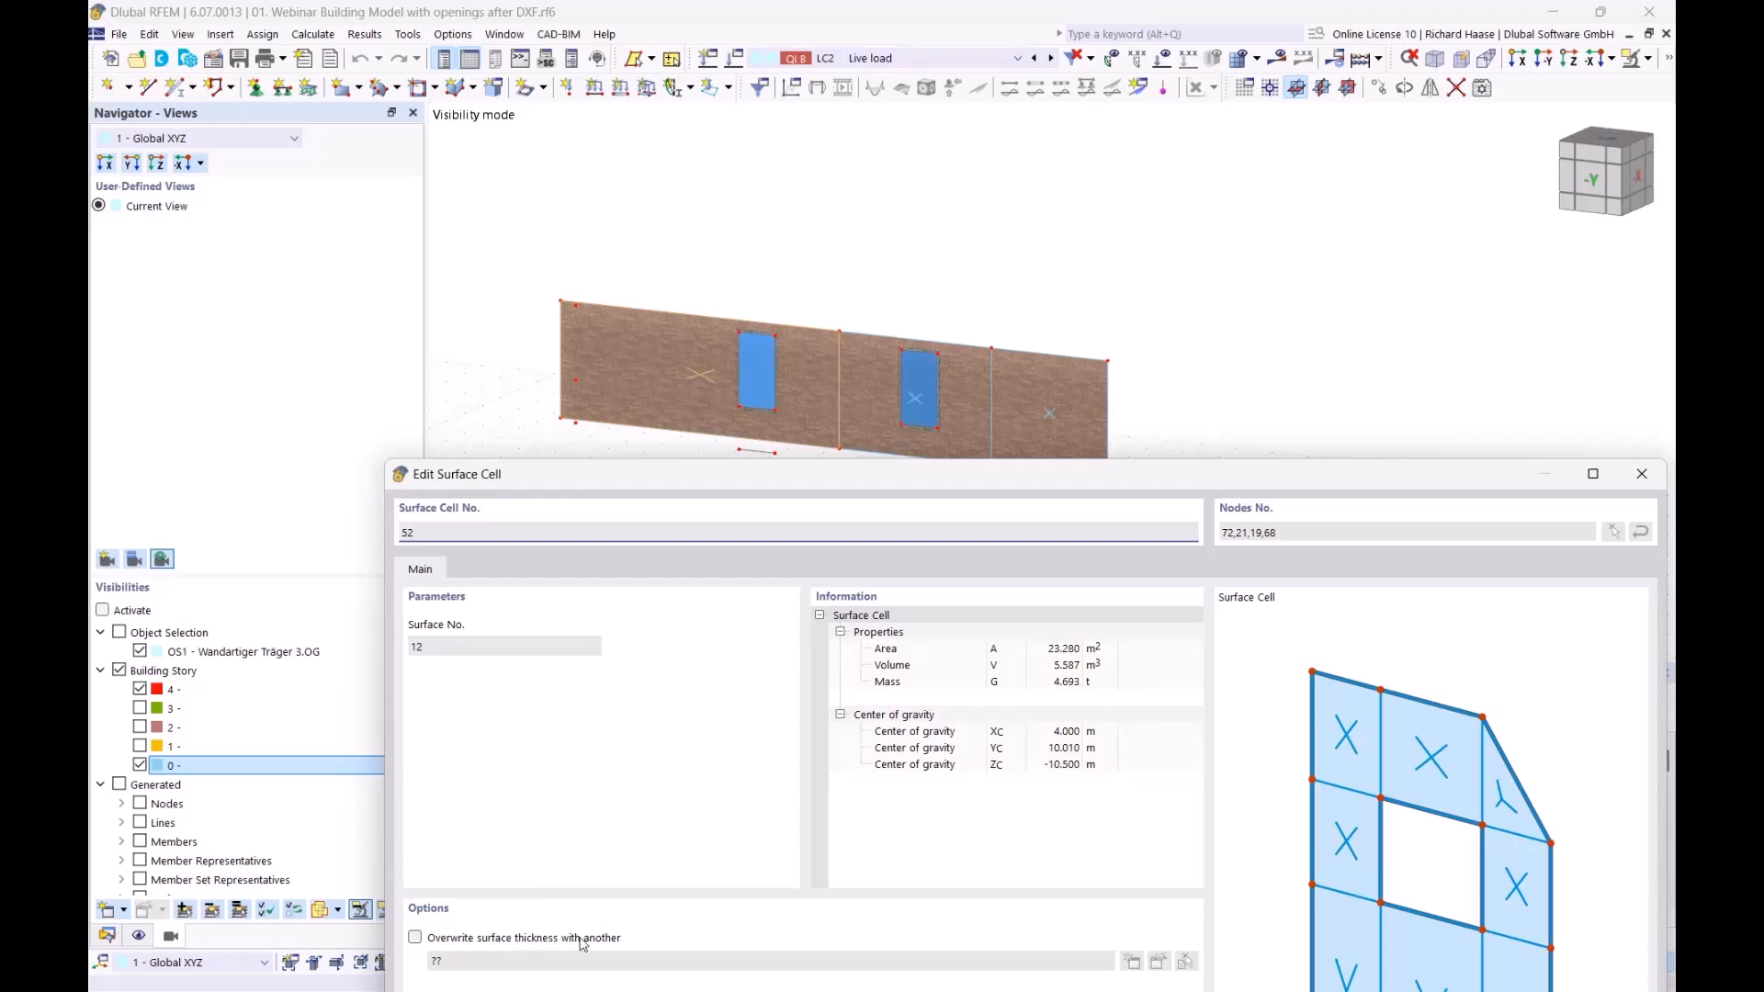
pyautogui.moveTo(829, 476); pyautogui.dragTo(775, 512)
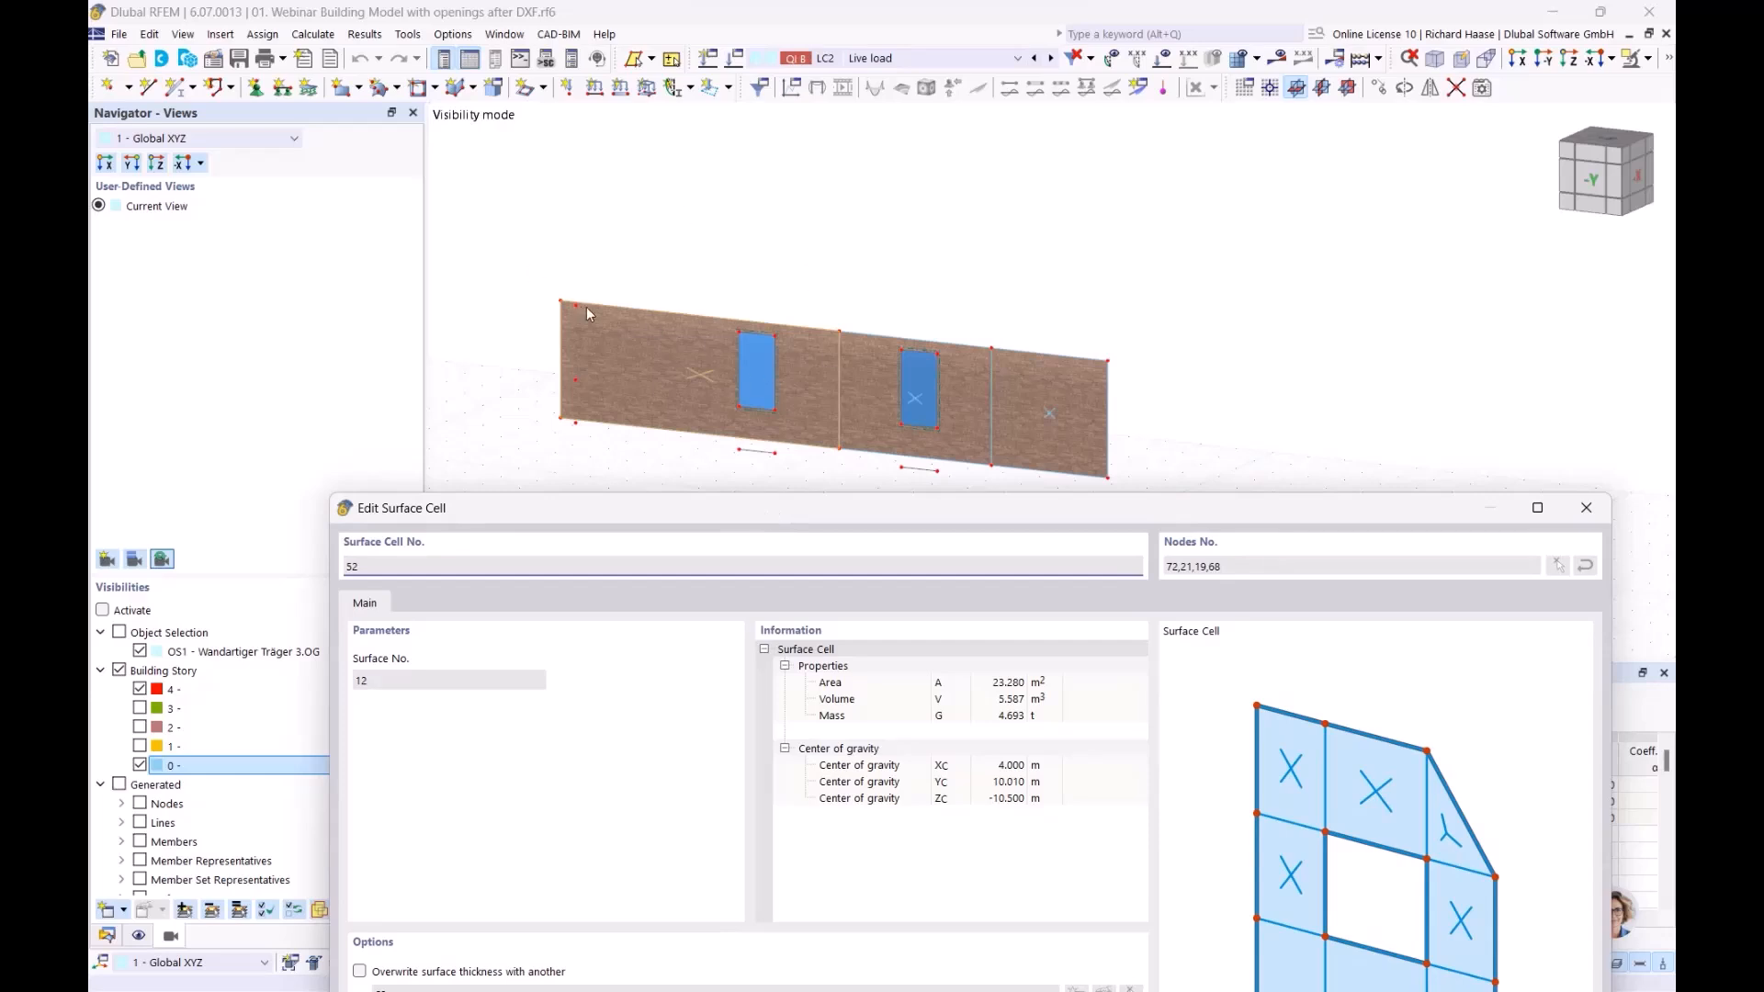
pyautogui.moveTo(747, 524); pyautogui.dragTo(728, 424)
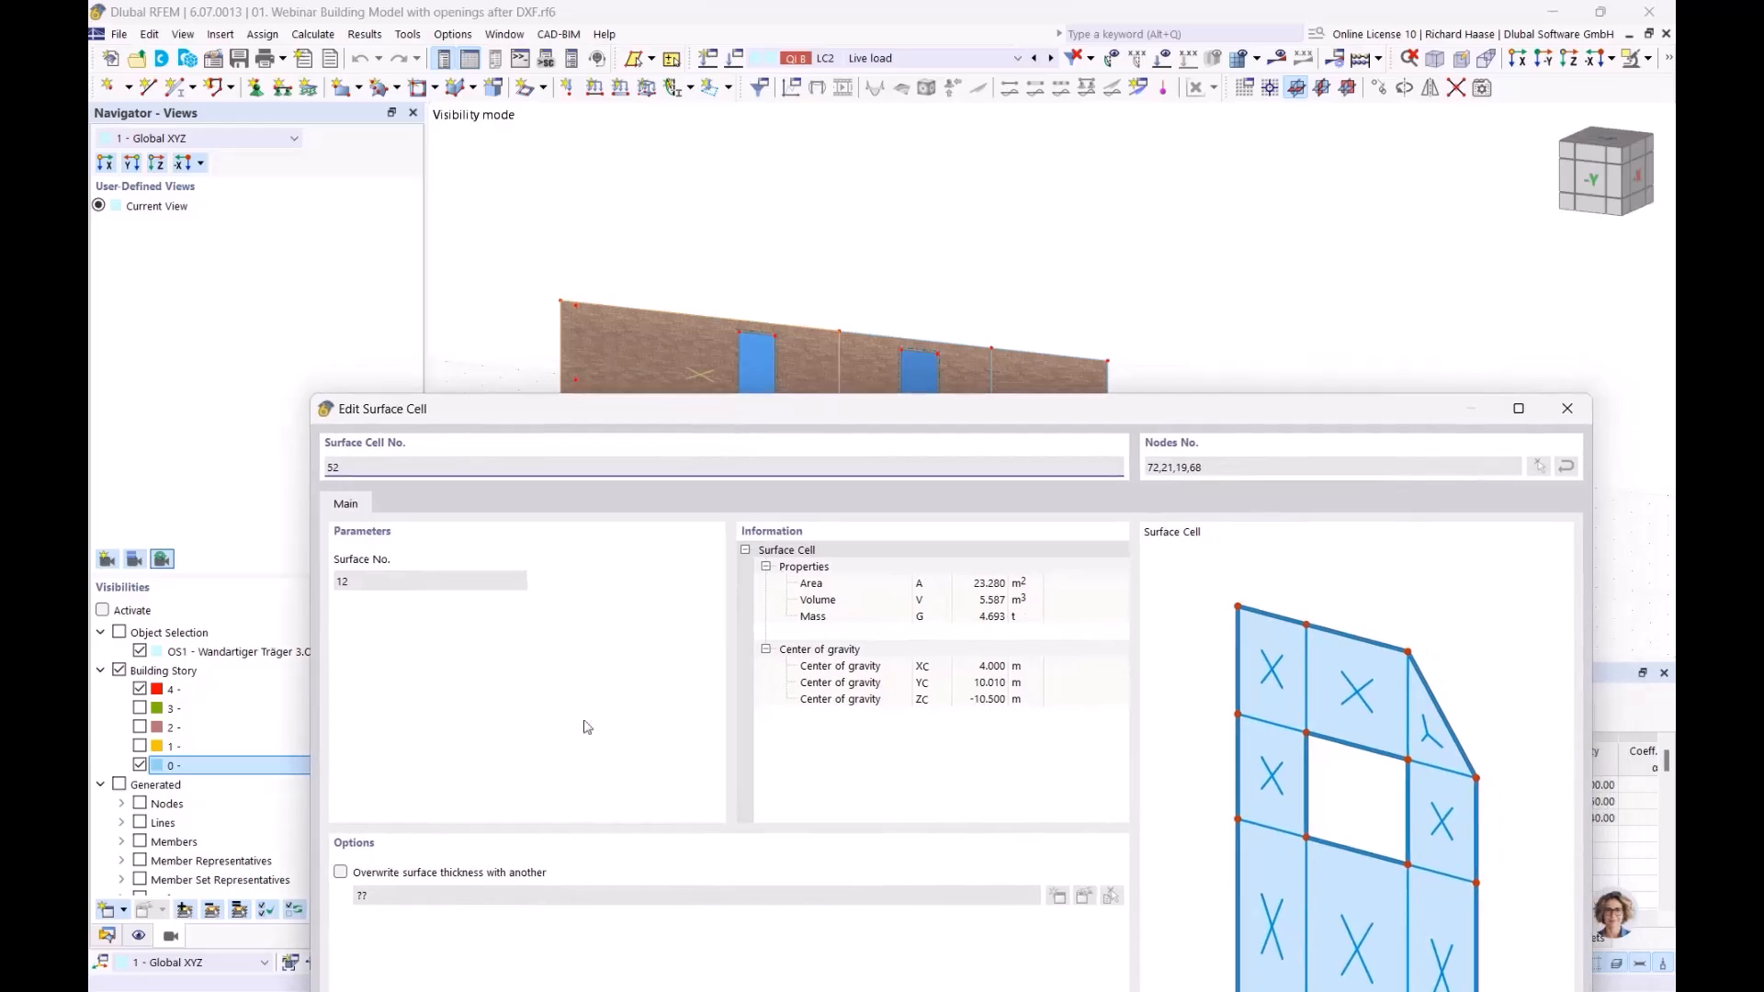
pyautogui.moveTo(871, 410); pyautogui.dragTo(779, 442)
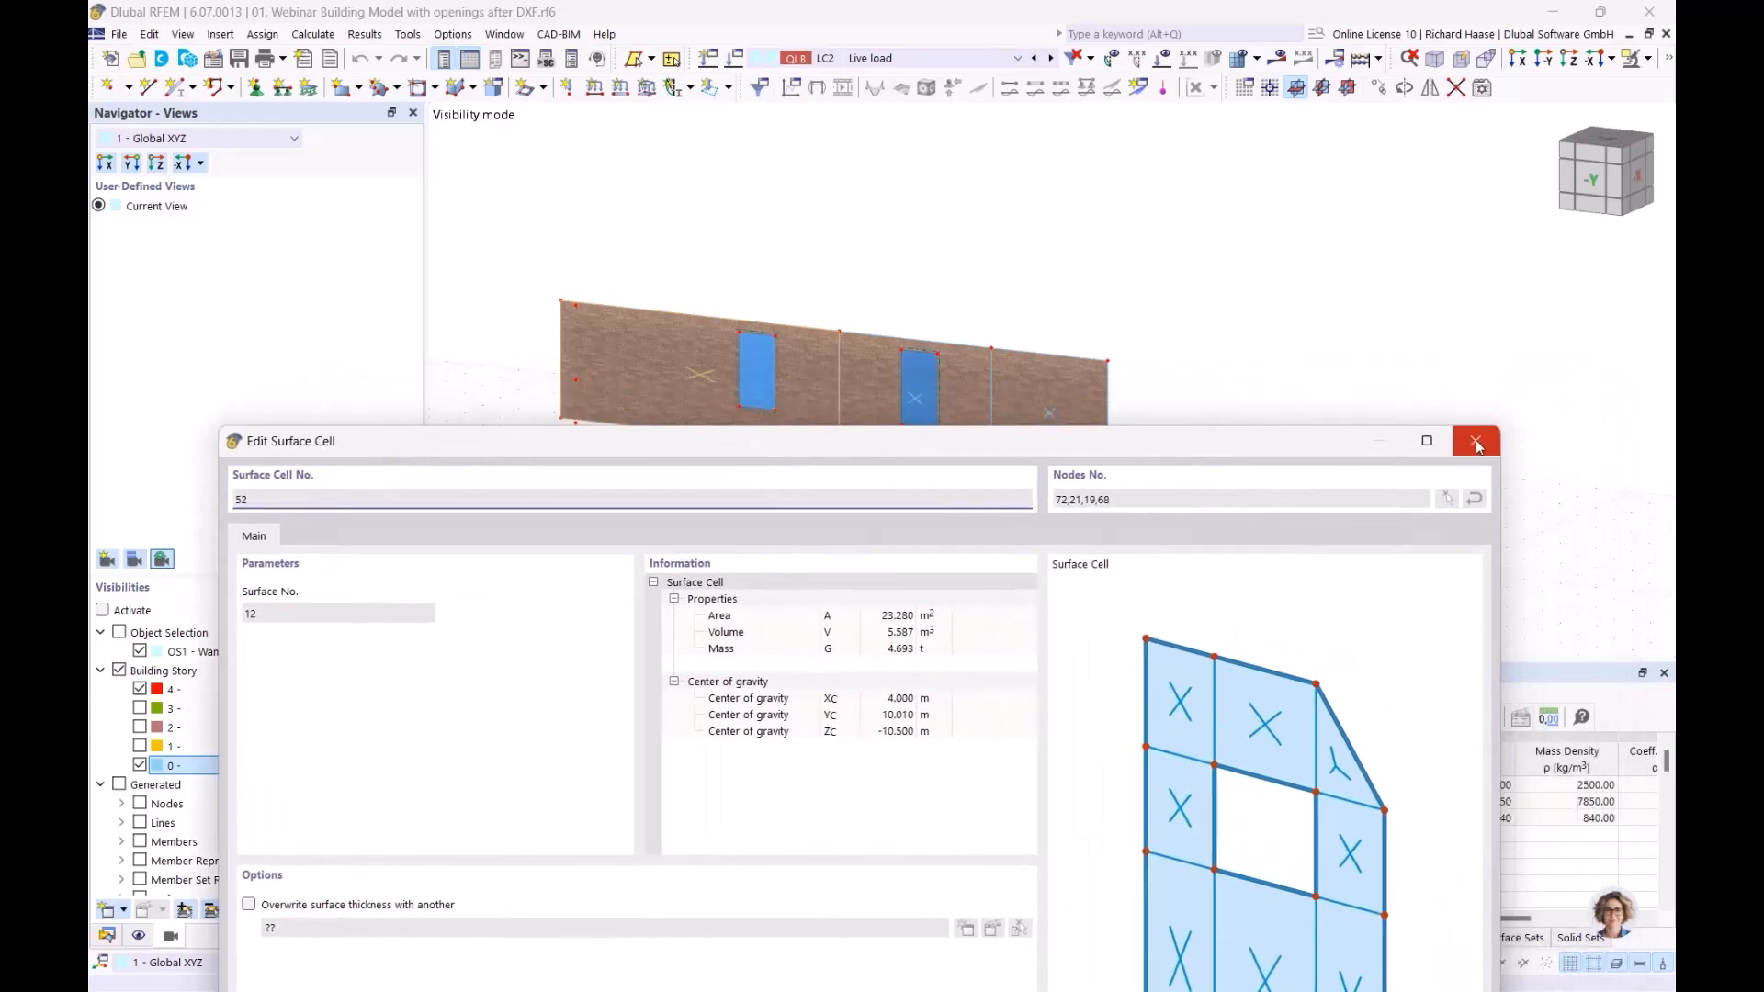
pyautogui.click(1487, 448)
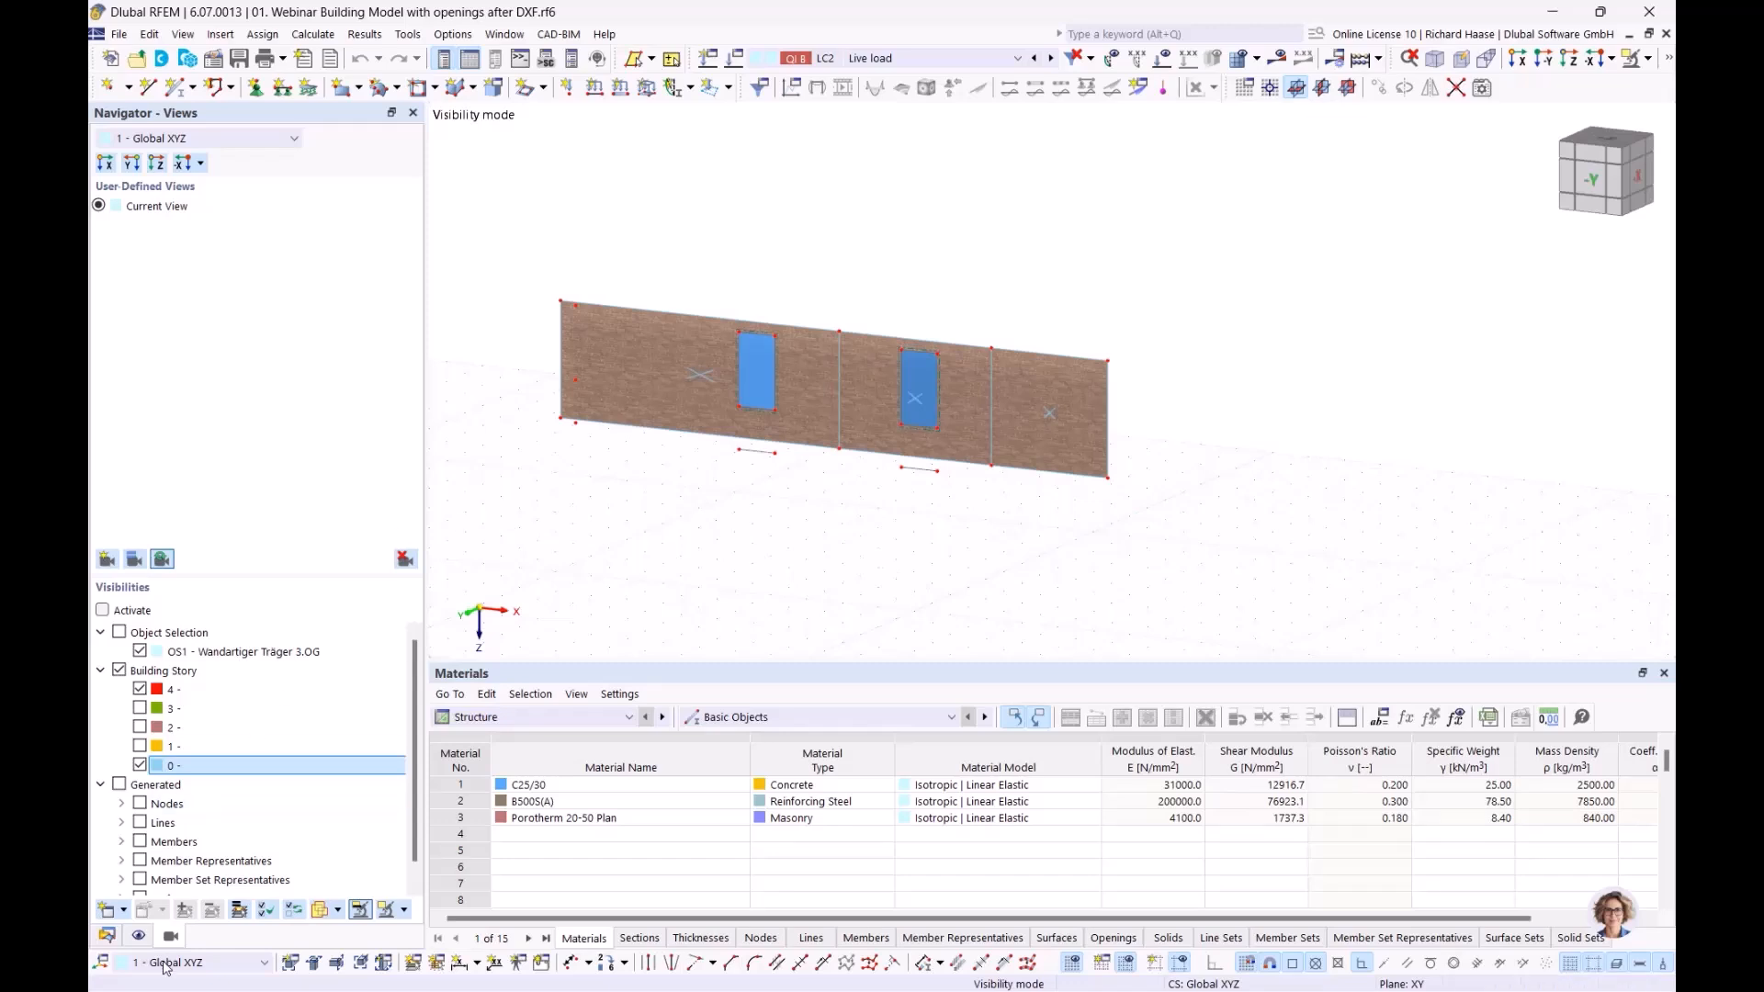
# Expand Types for Surfaces in the Navigator and select Surface Sets
pyautogui.click(107, 935)
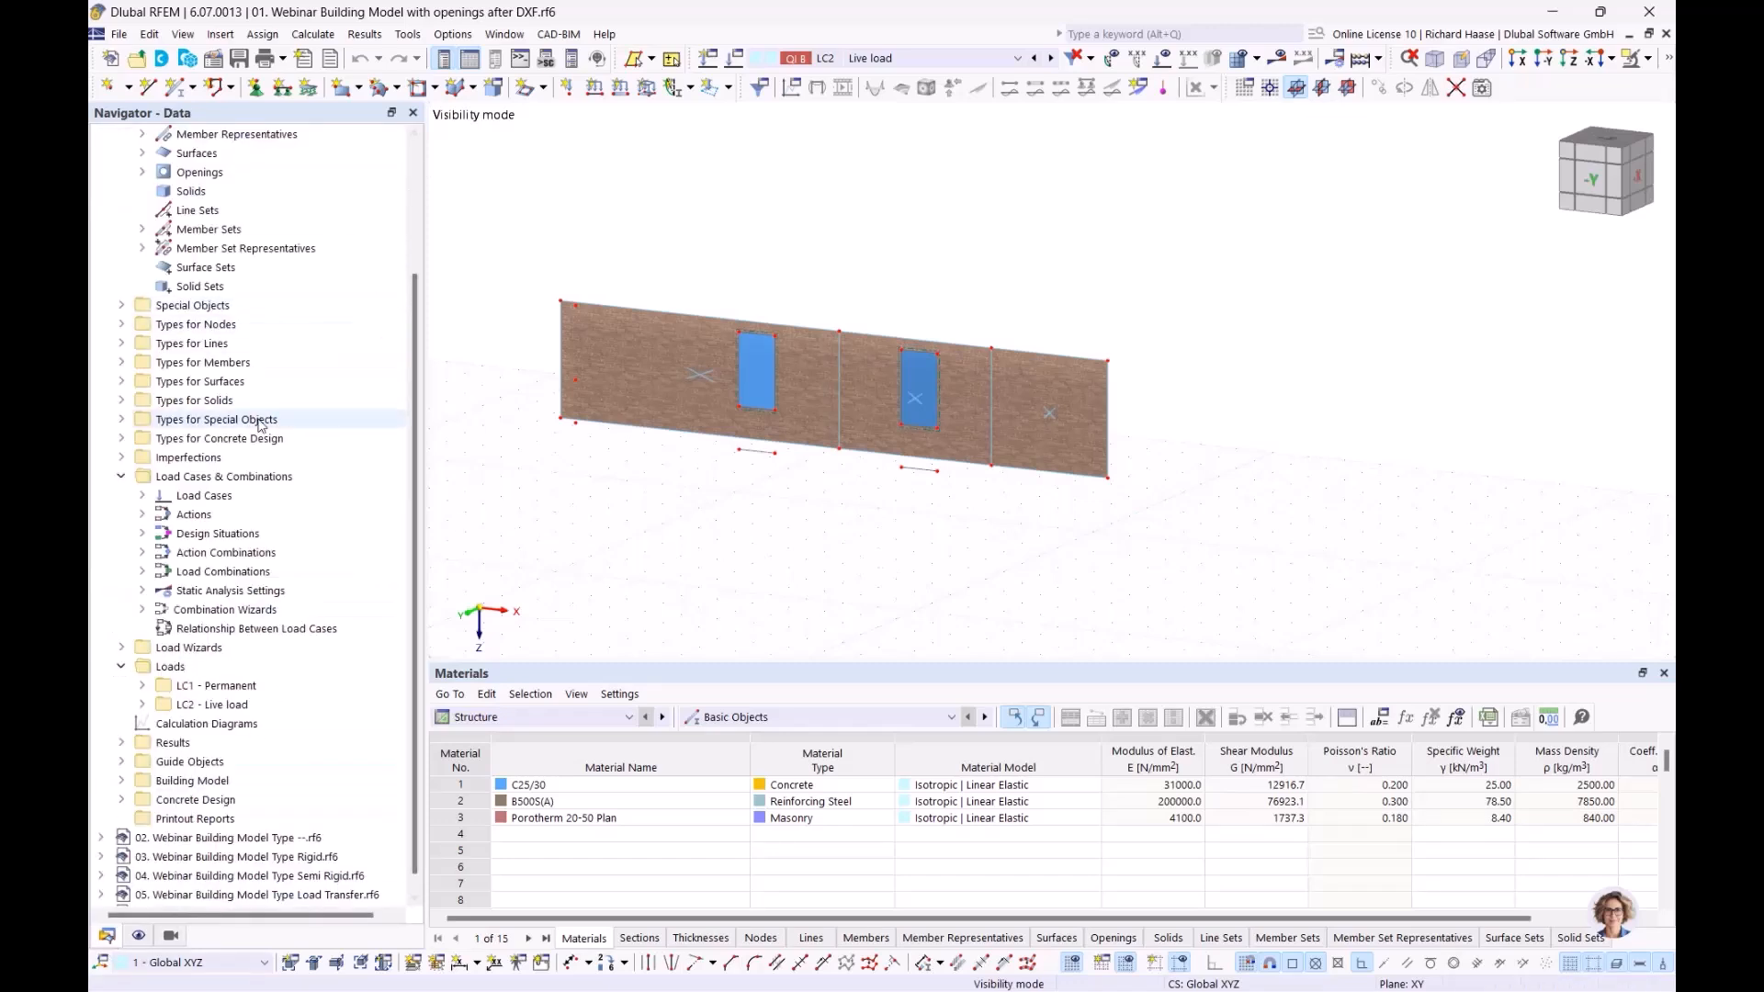
pyautogui.click(116, 382)
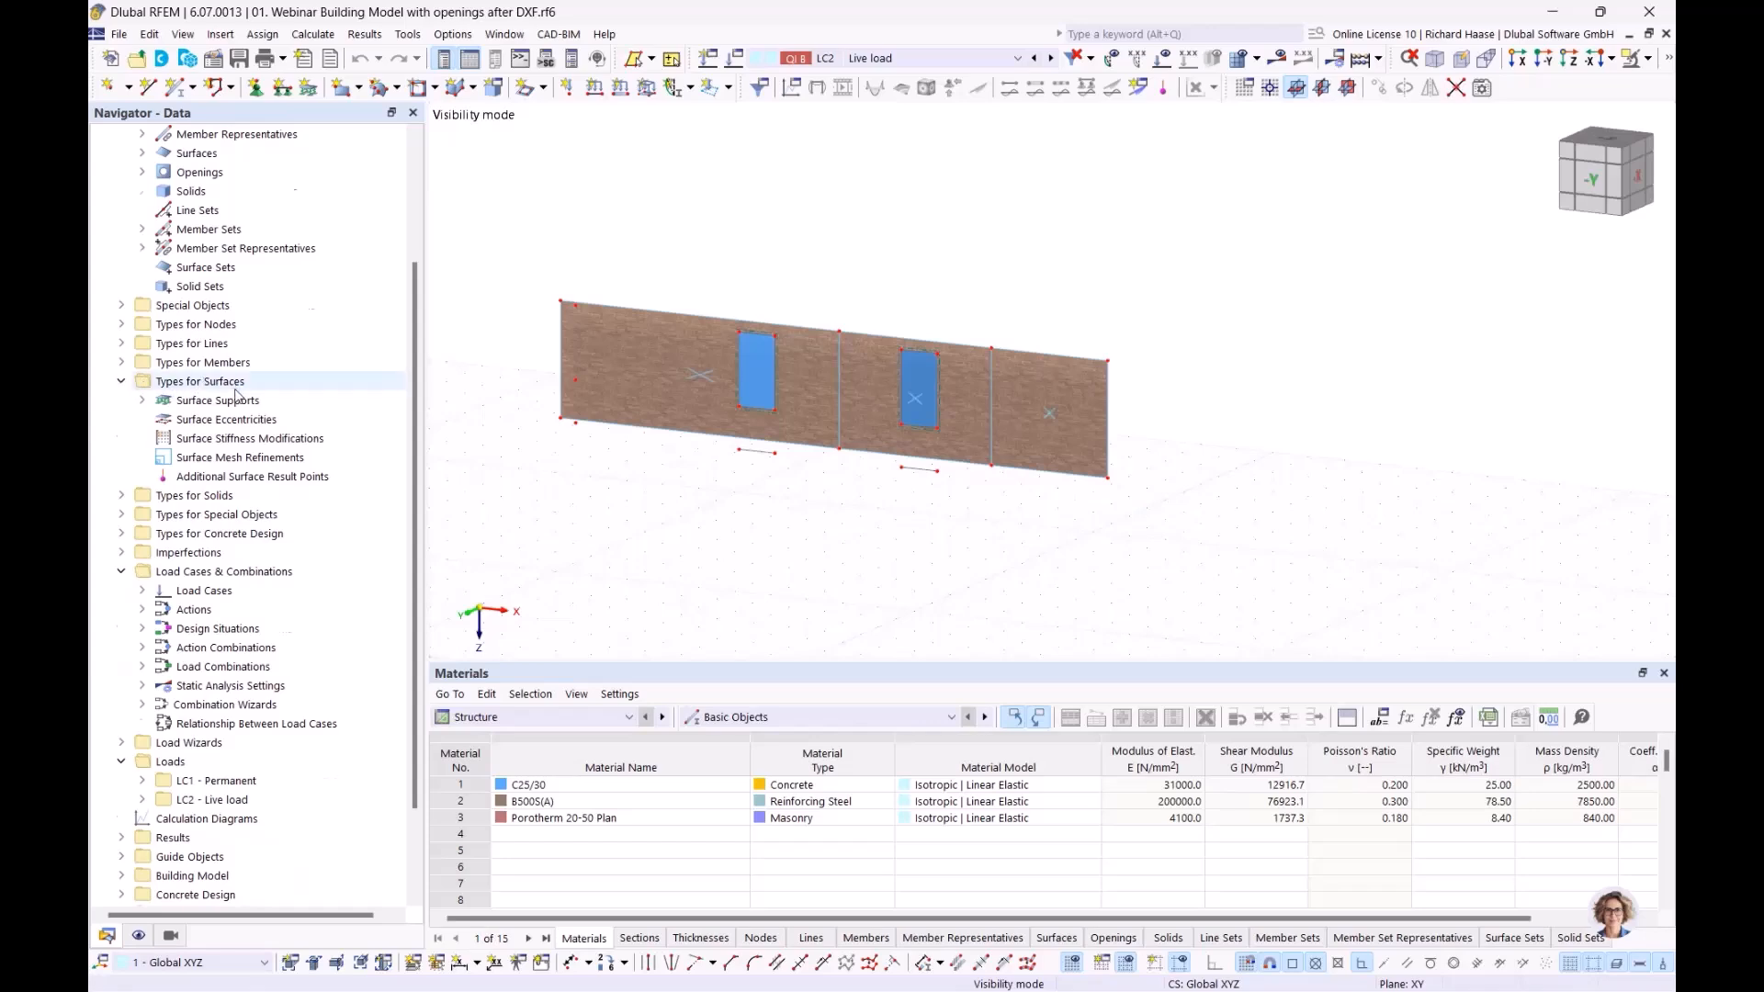
pyautogui.scroll(3, 237, 393)
pyautogui.click(221, 439)
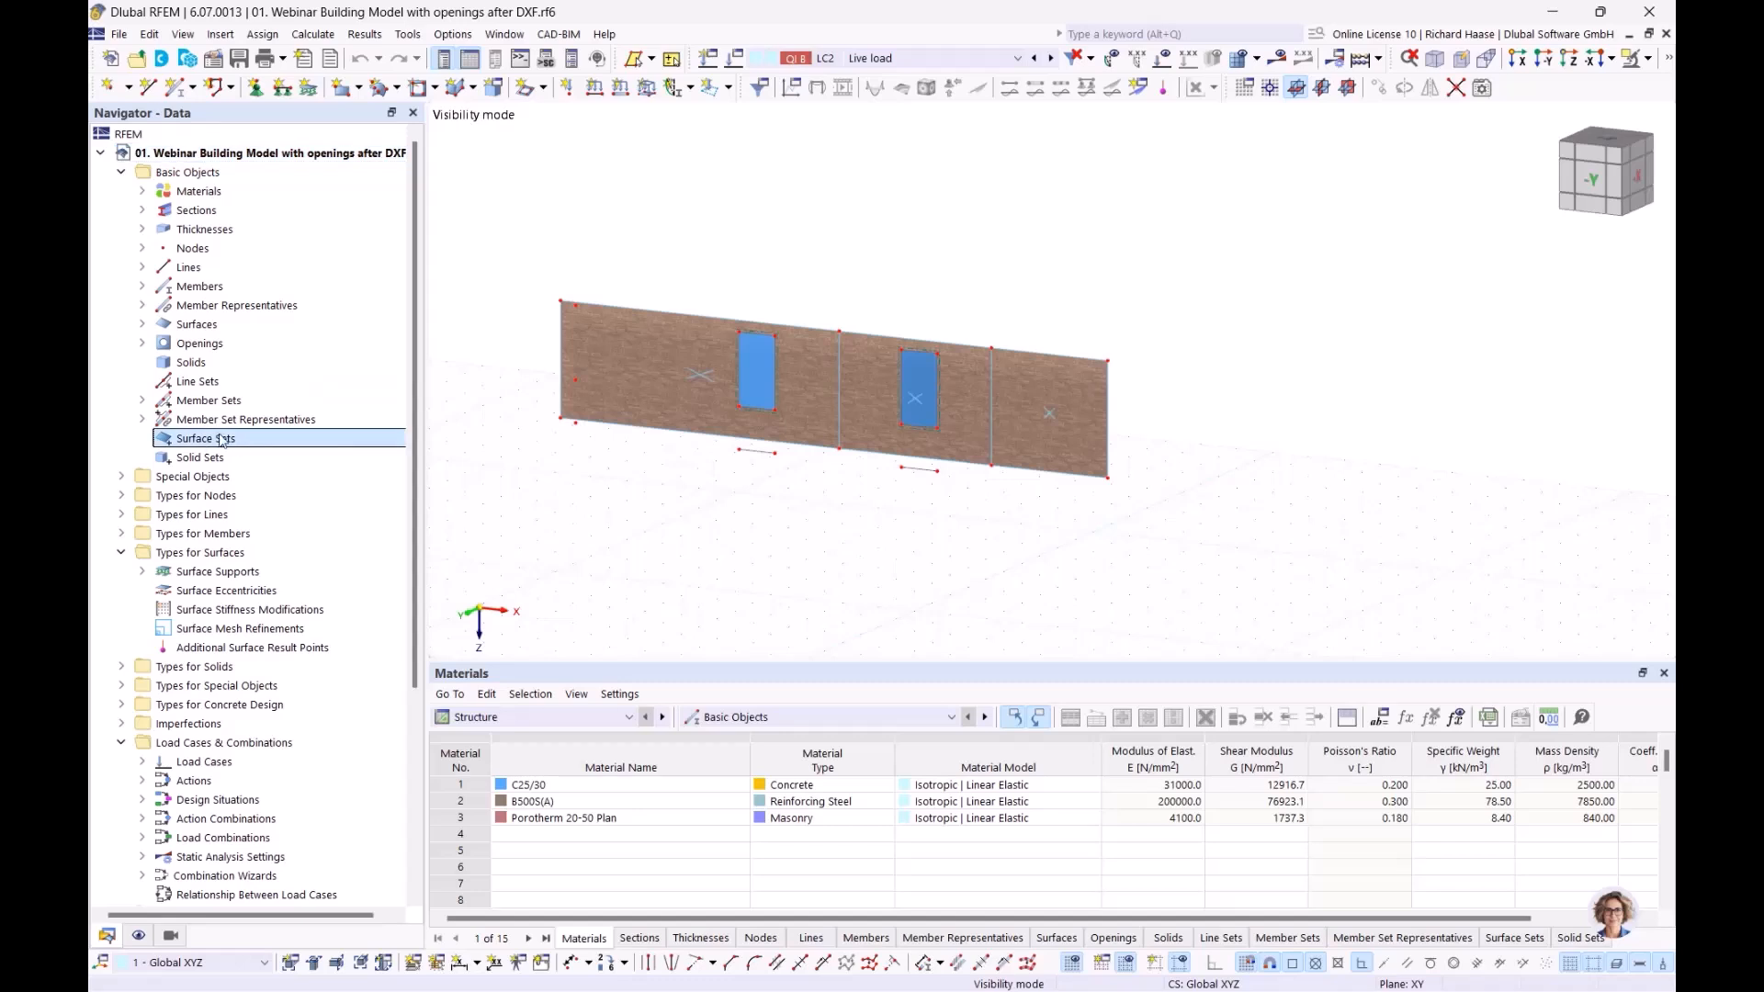
pyautogui.click(621, 332)
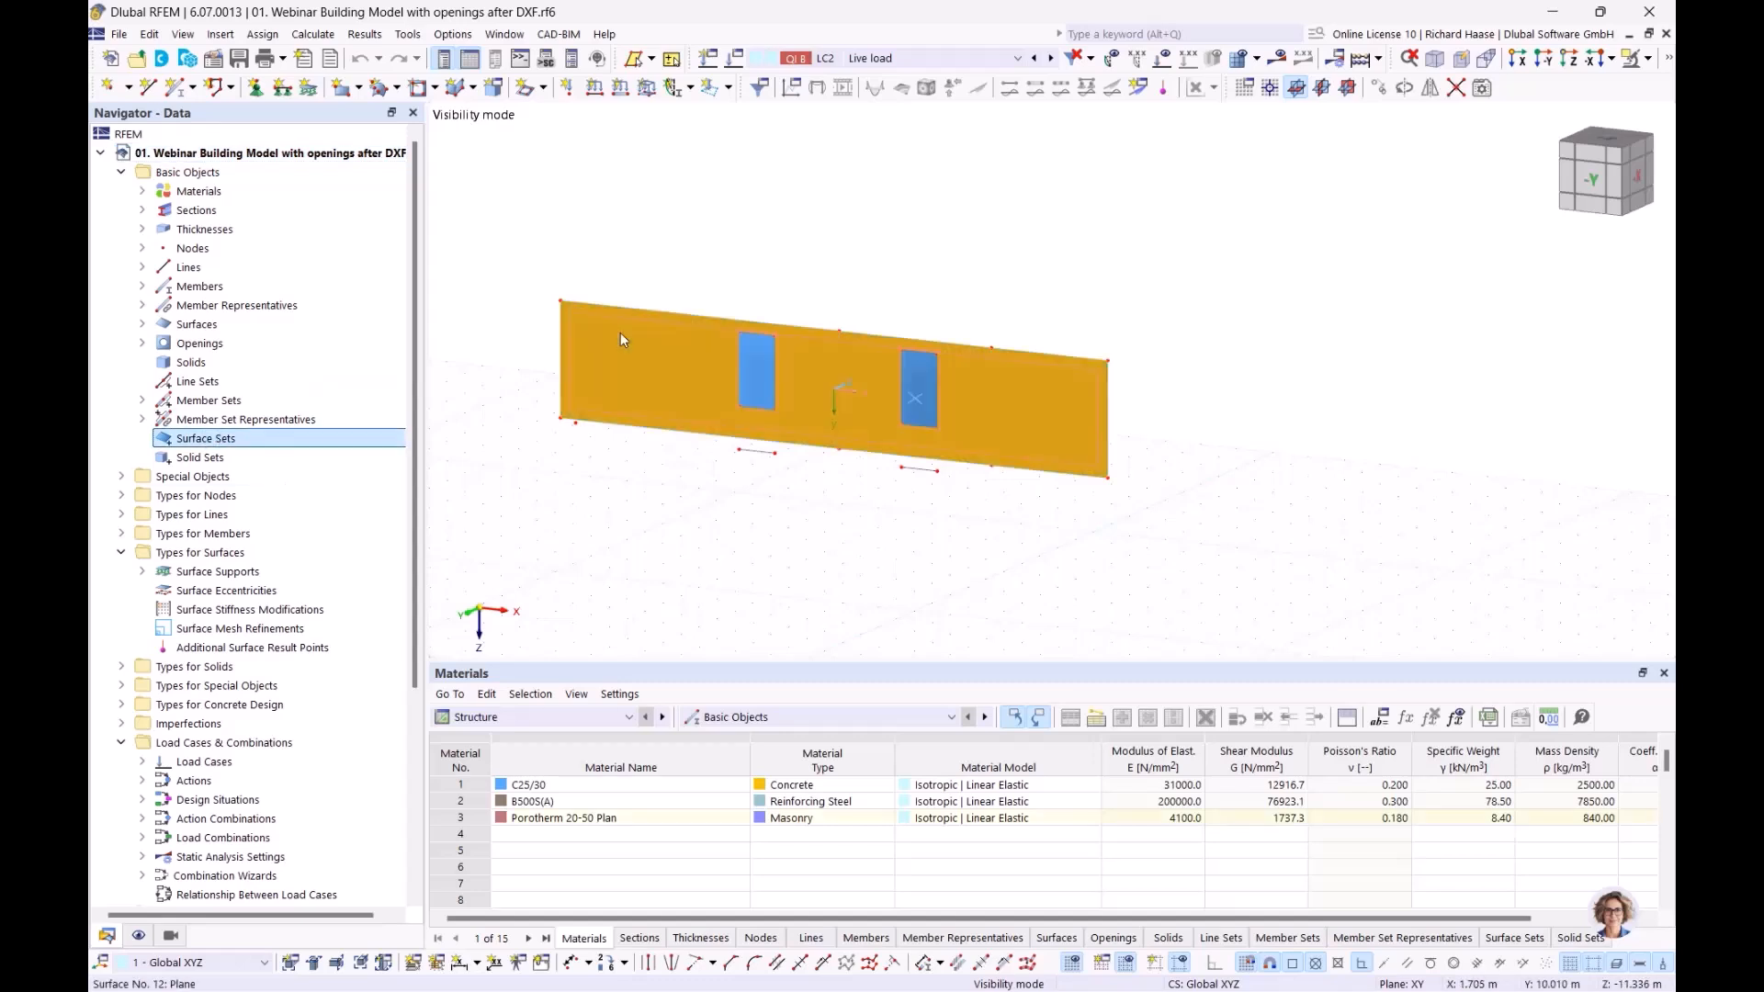
pyautogui.click(794, 504)
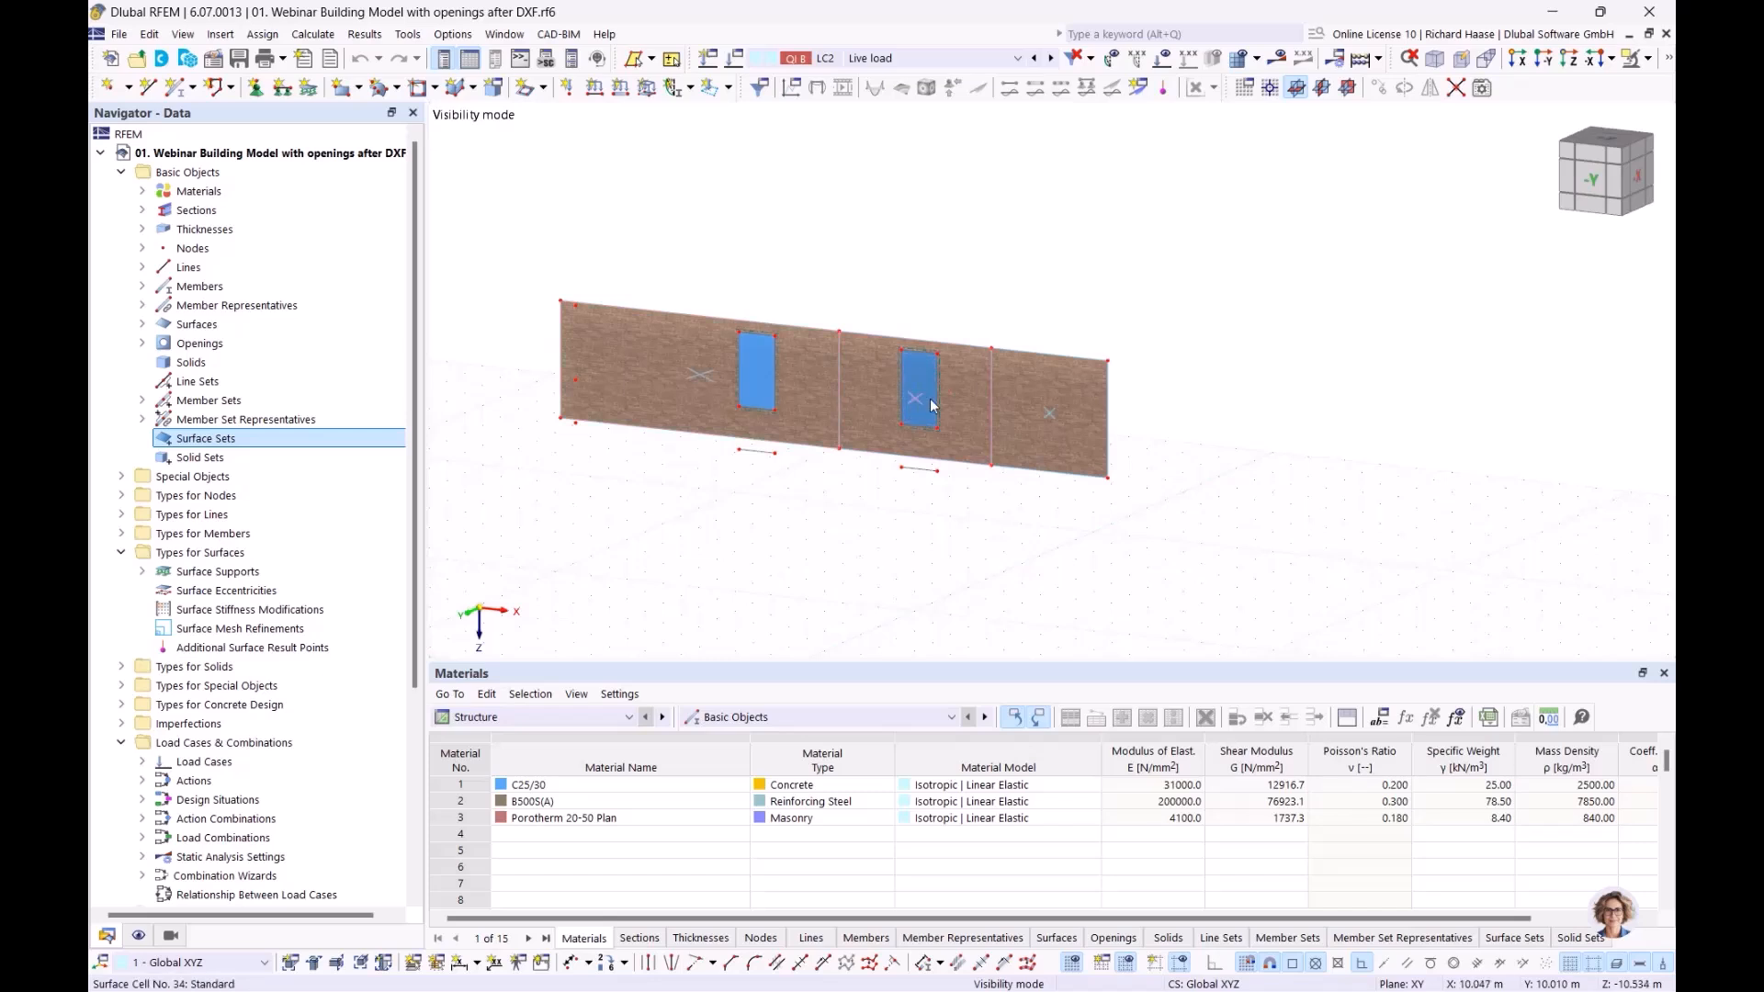
# Cancel visibility mode and expand Concrete Design > Ultimate Configurations
pyautogui.click(1645, 58)
pyautogui.click(1480, 219)
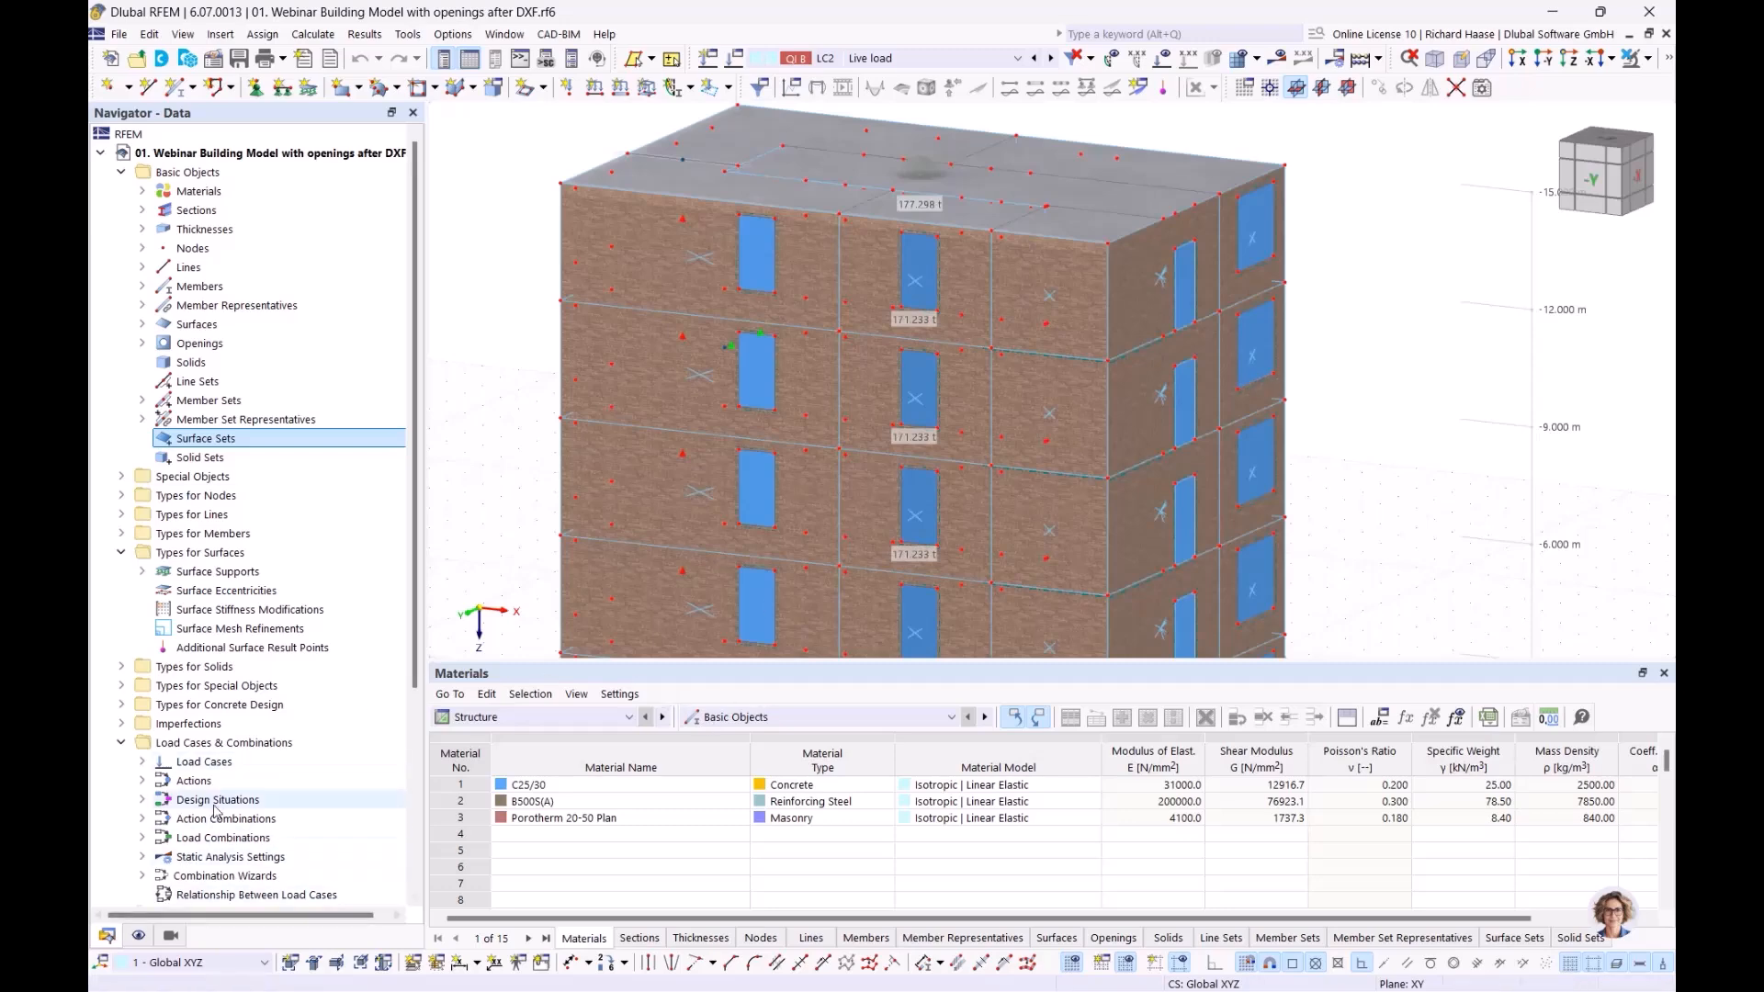
pyautogui.scroll(-5, 218, 805)
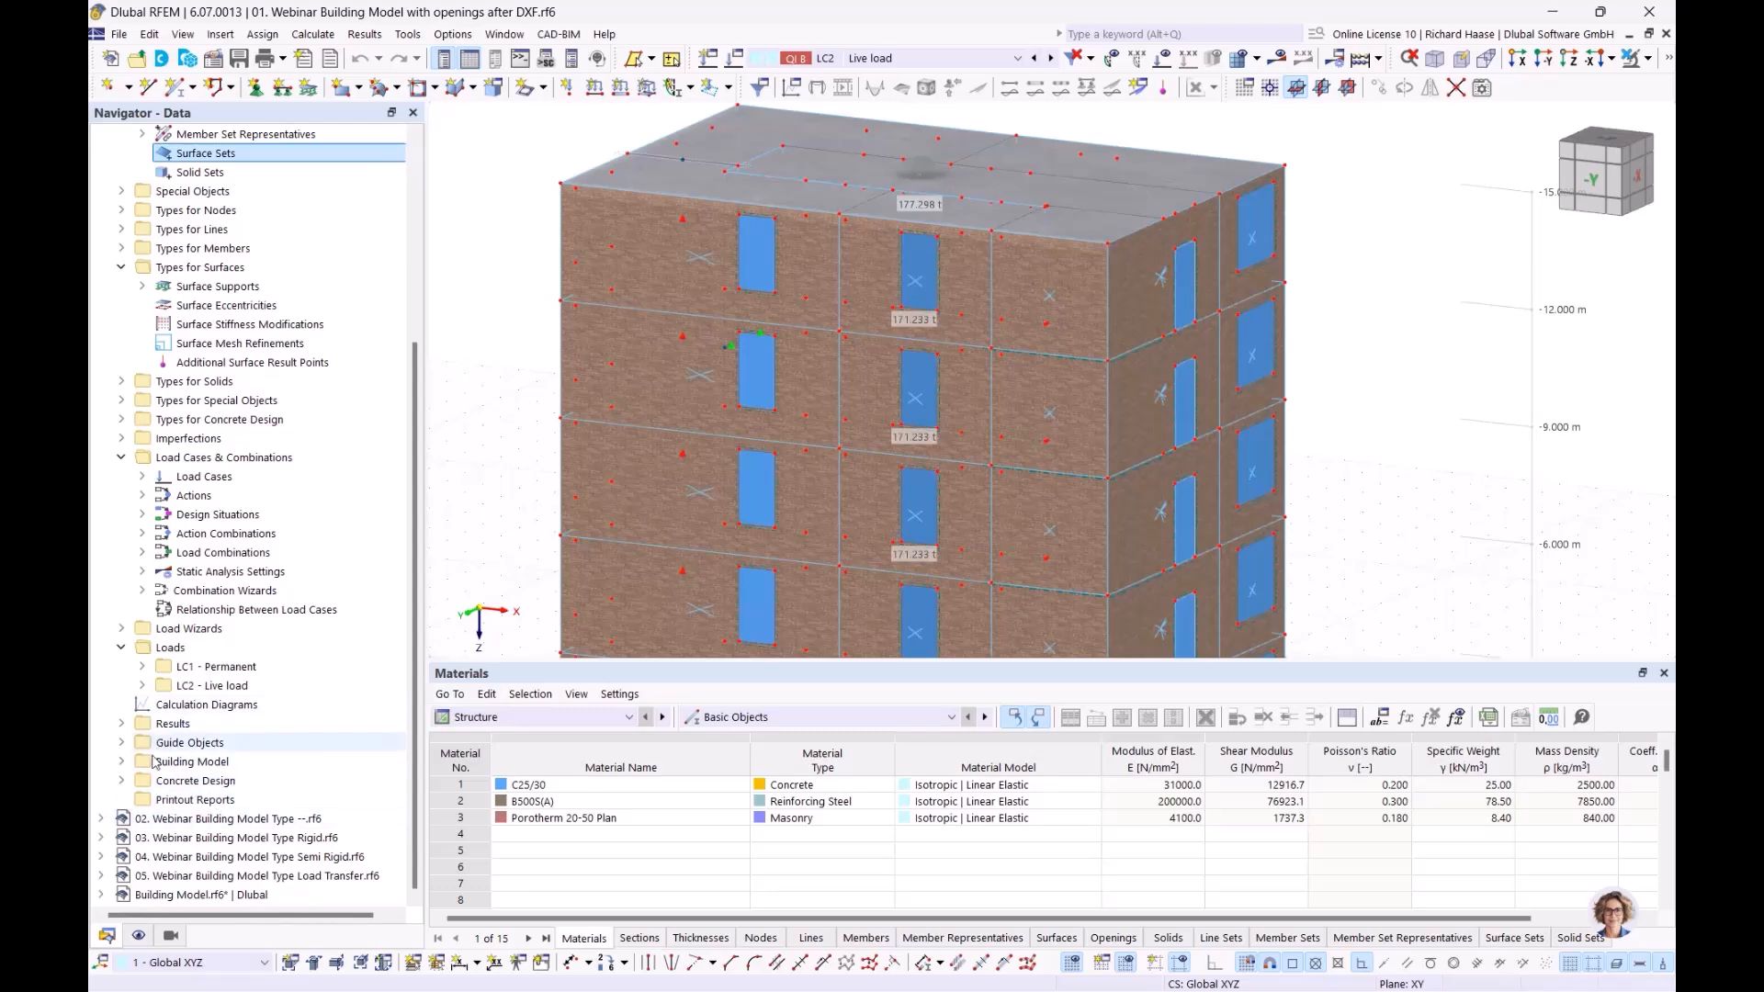
pyautogui.click(122, 780)
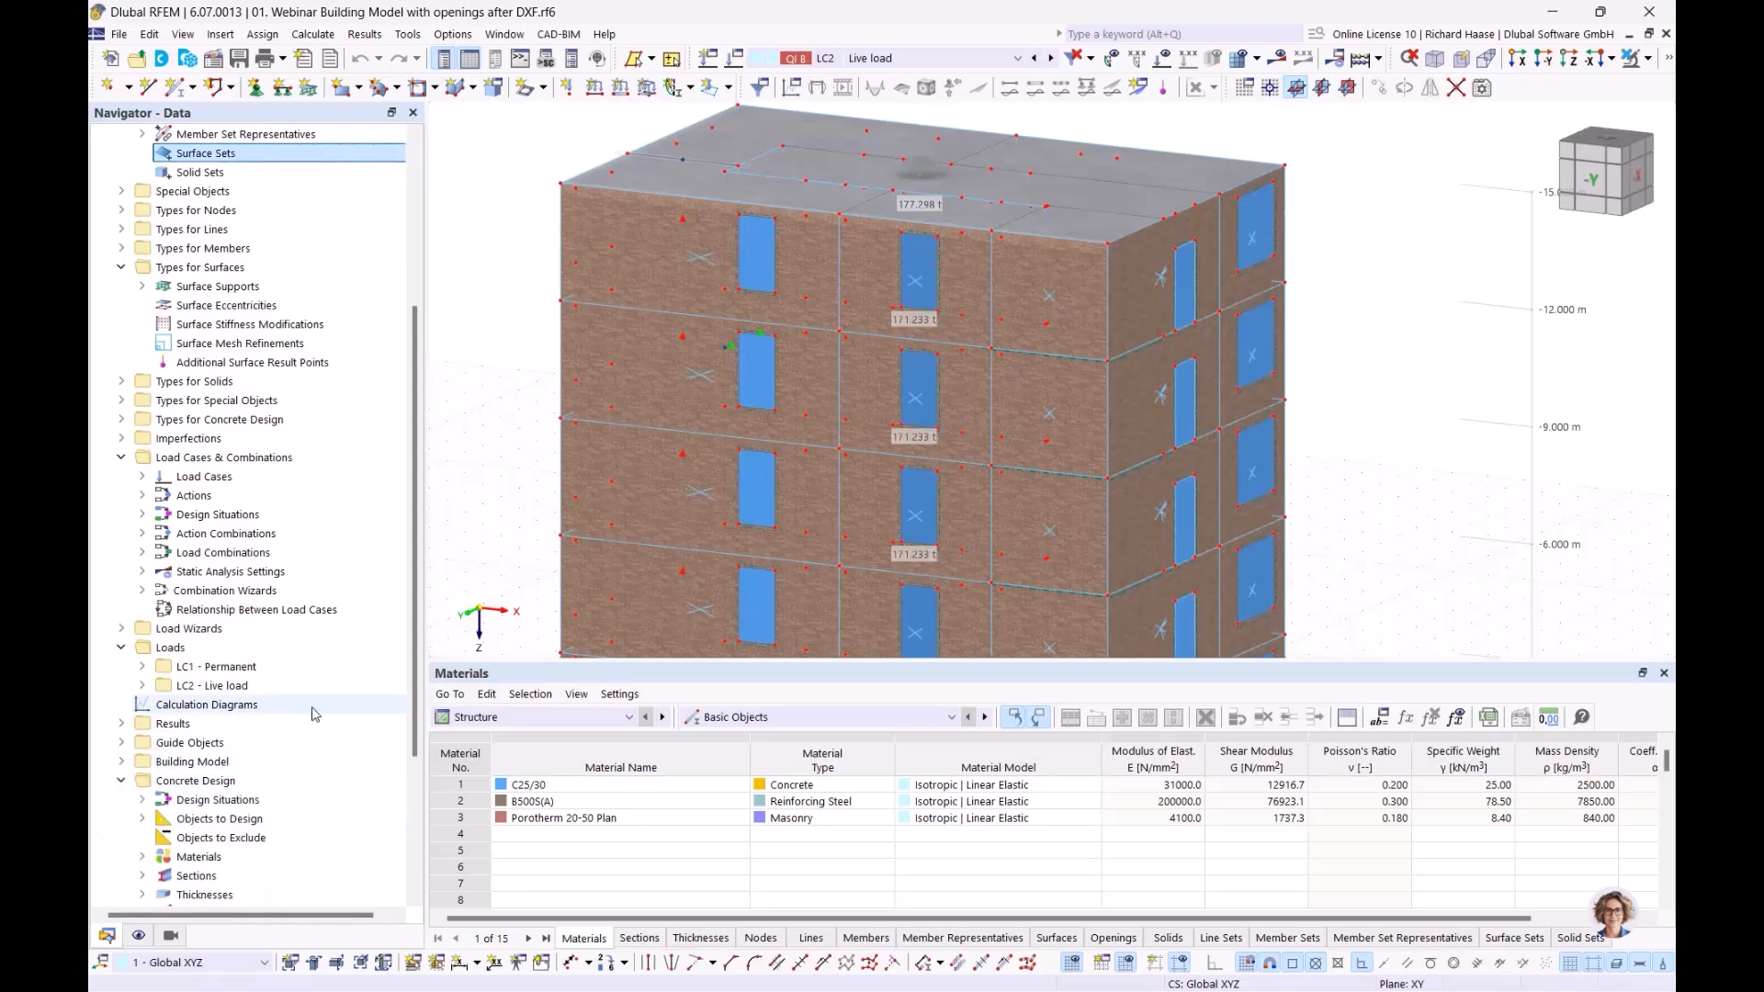
pyautogui.scroll(-4, 312, 716)
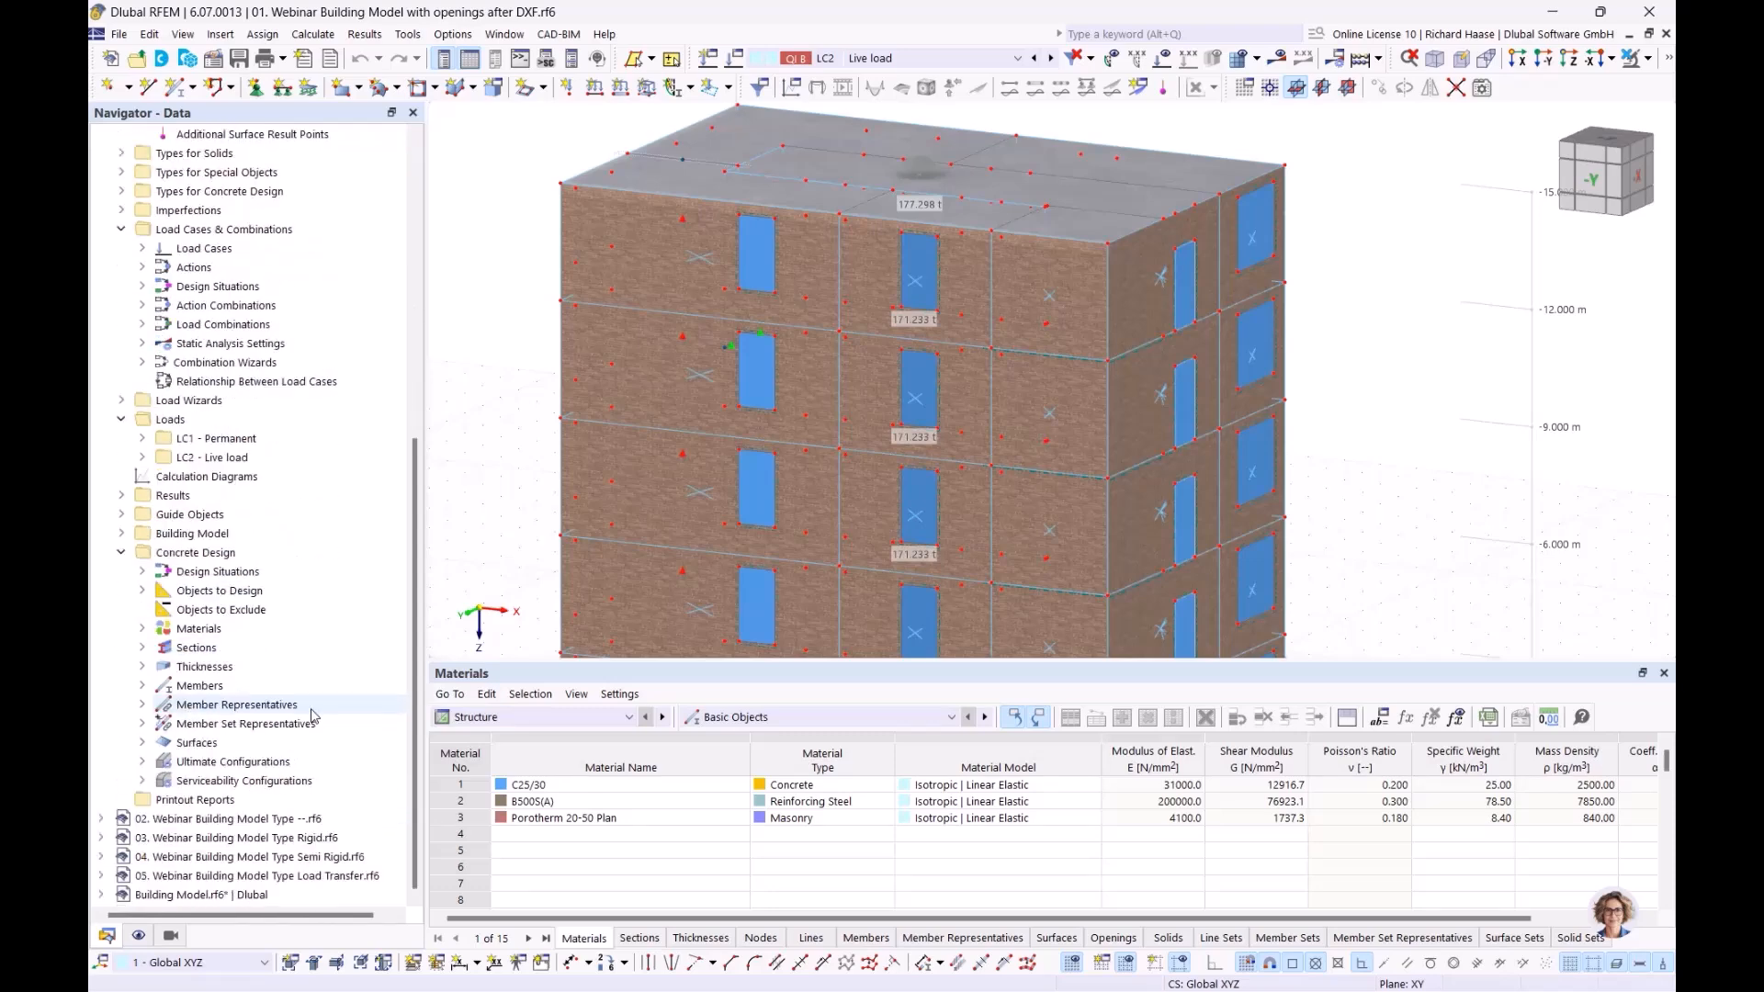
pyautogui.click(141, 762)
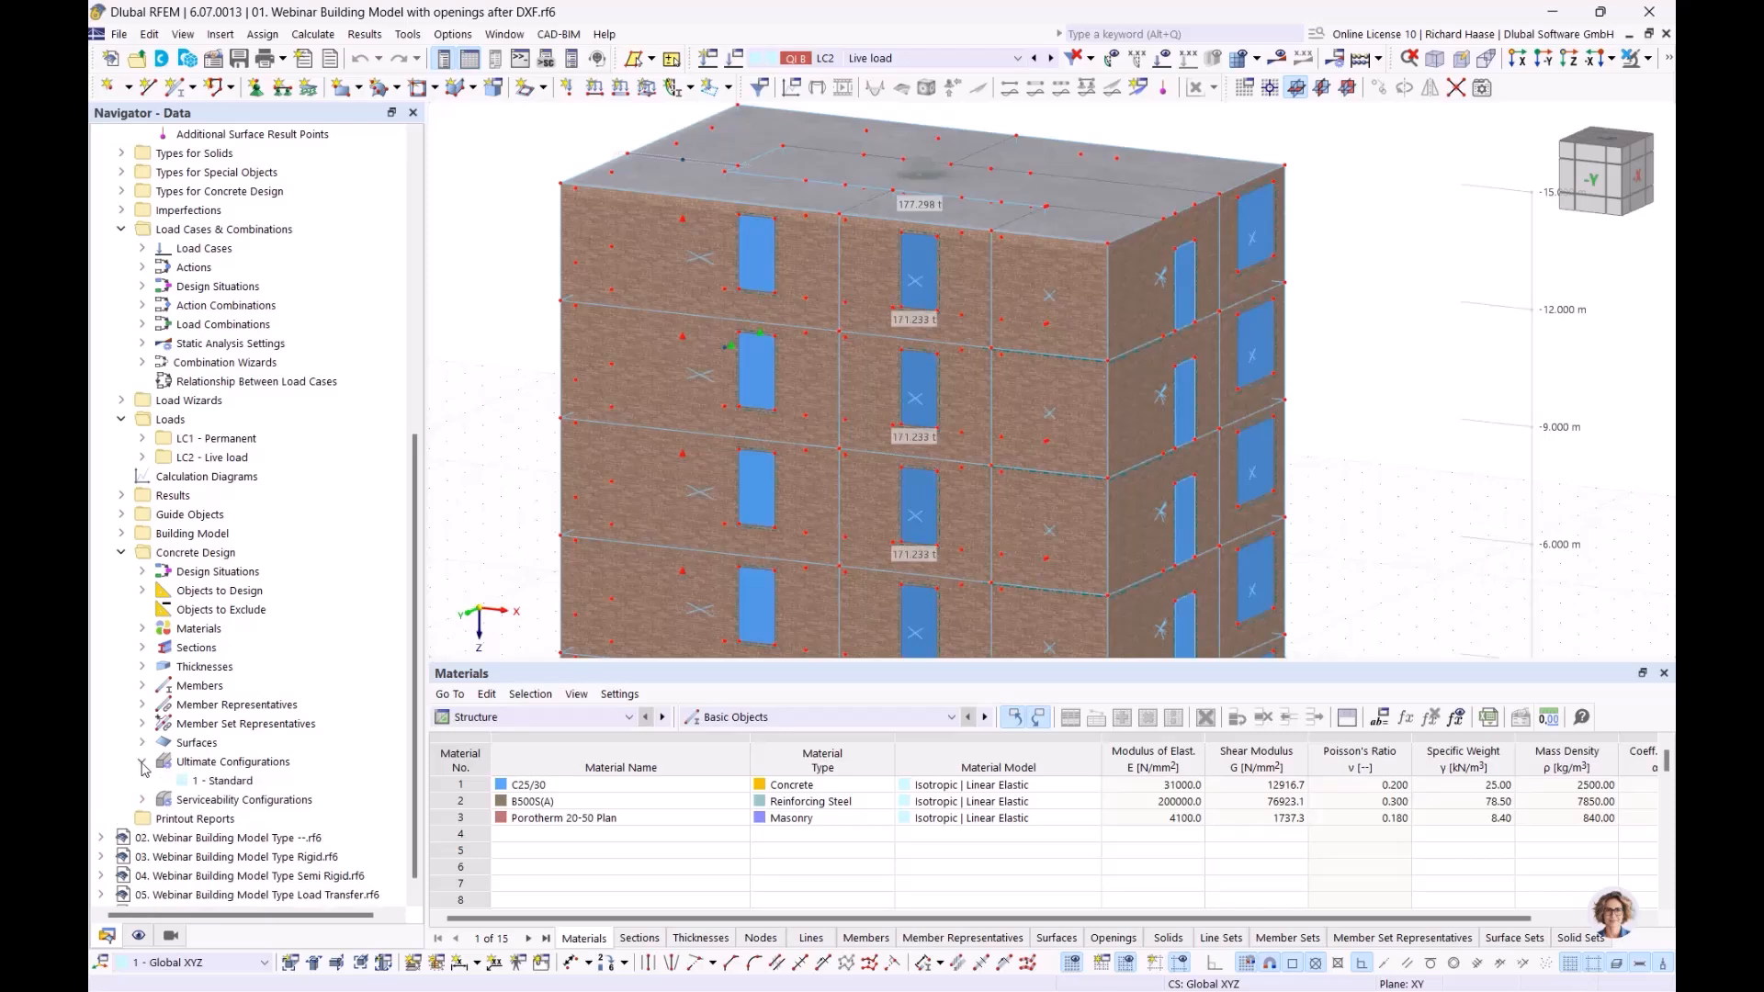
pyautogui.doubleClick(229, 783)
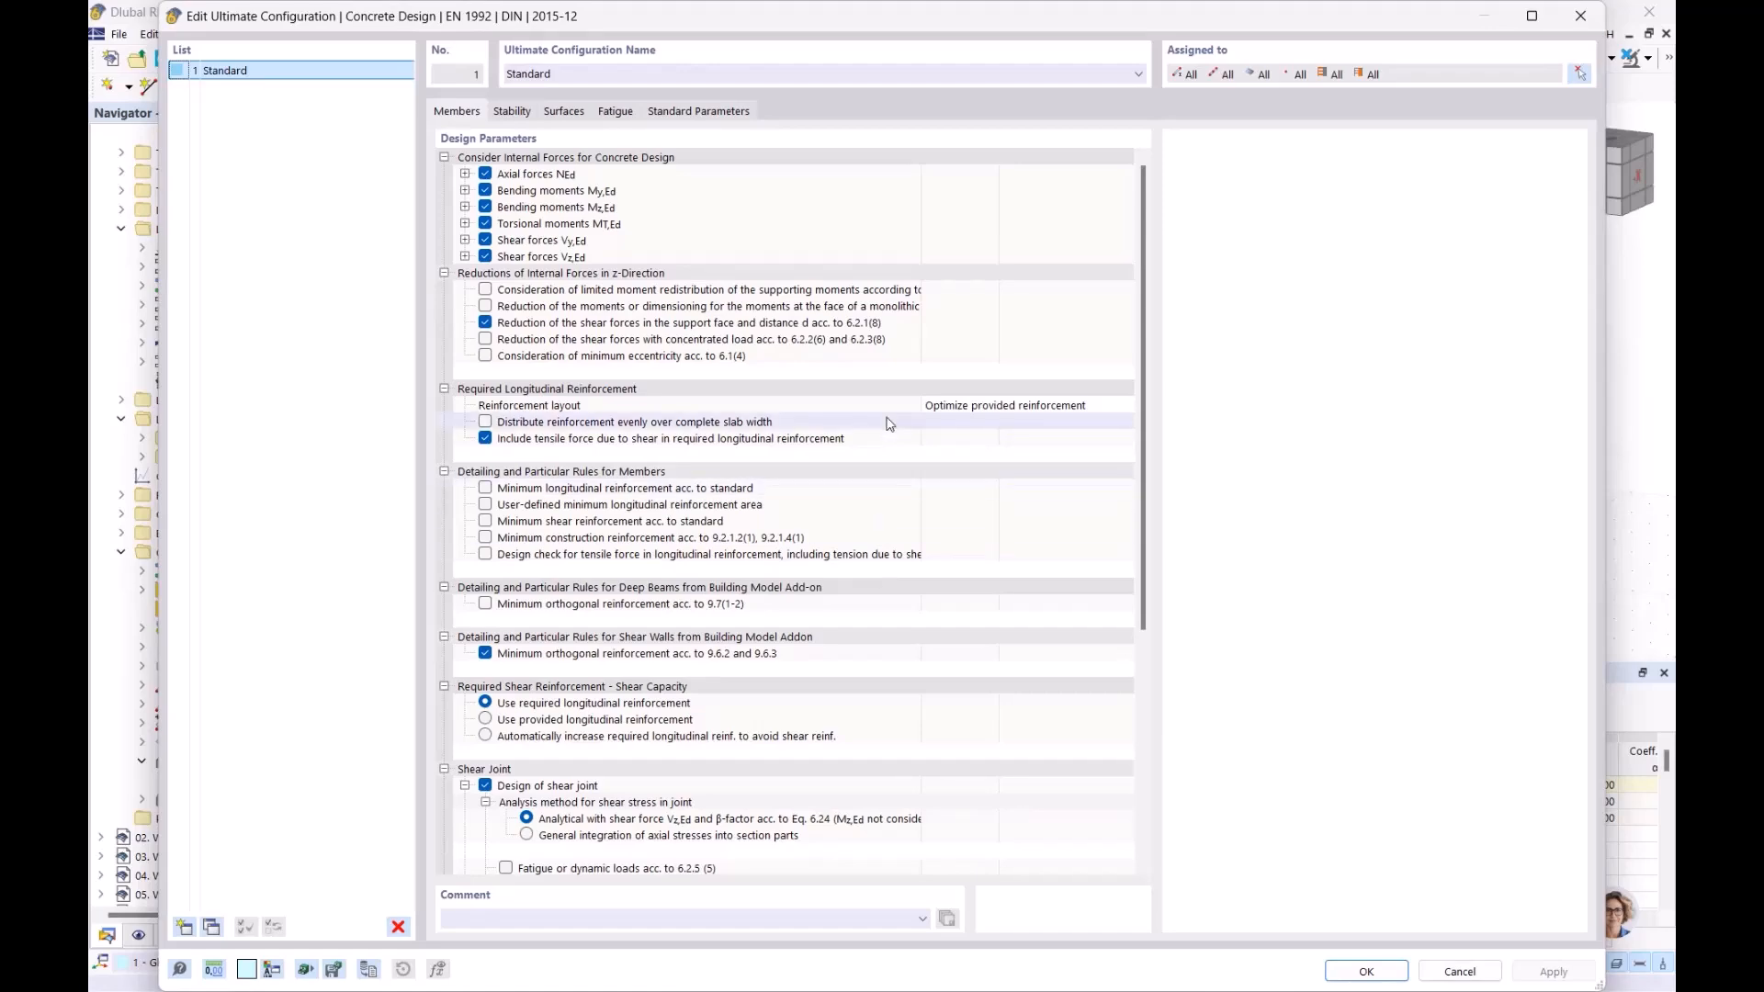
pyautogui.scroll(-7, 888, 432)
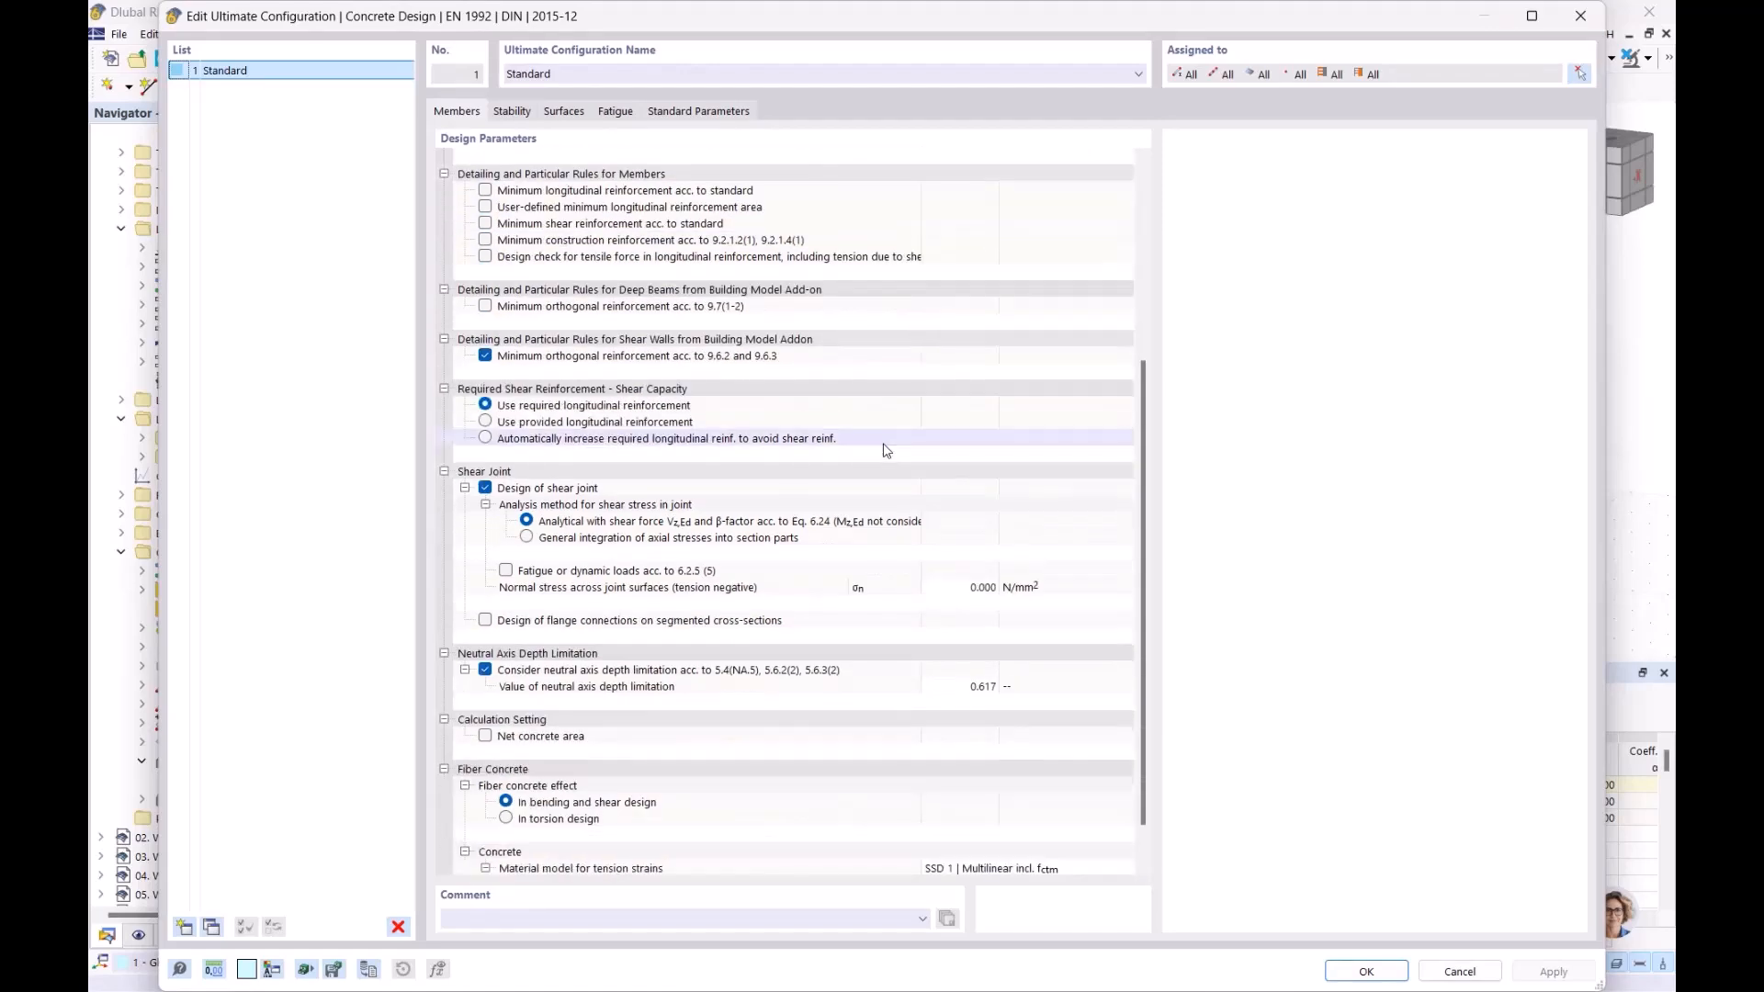
pyautogui.scroll(6, 887, 450)
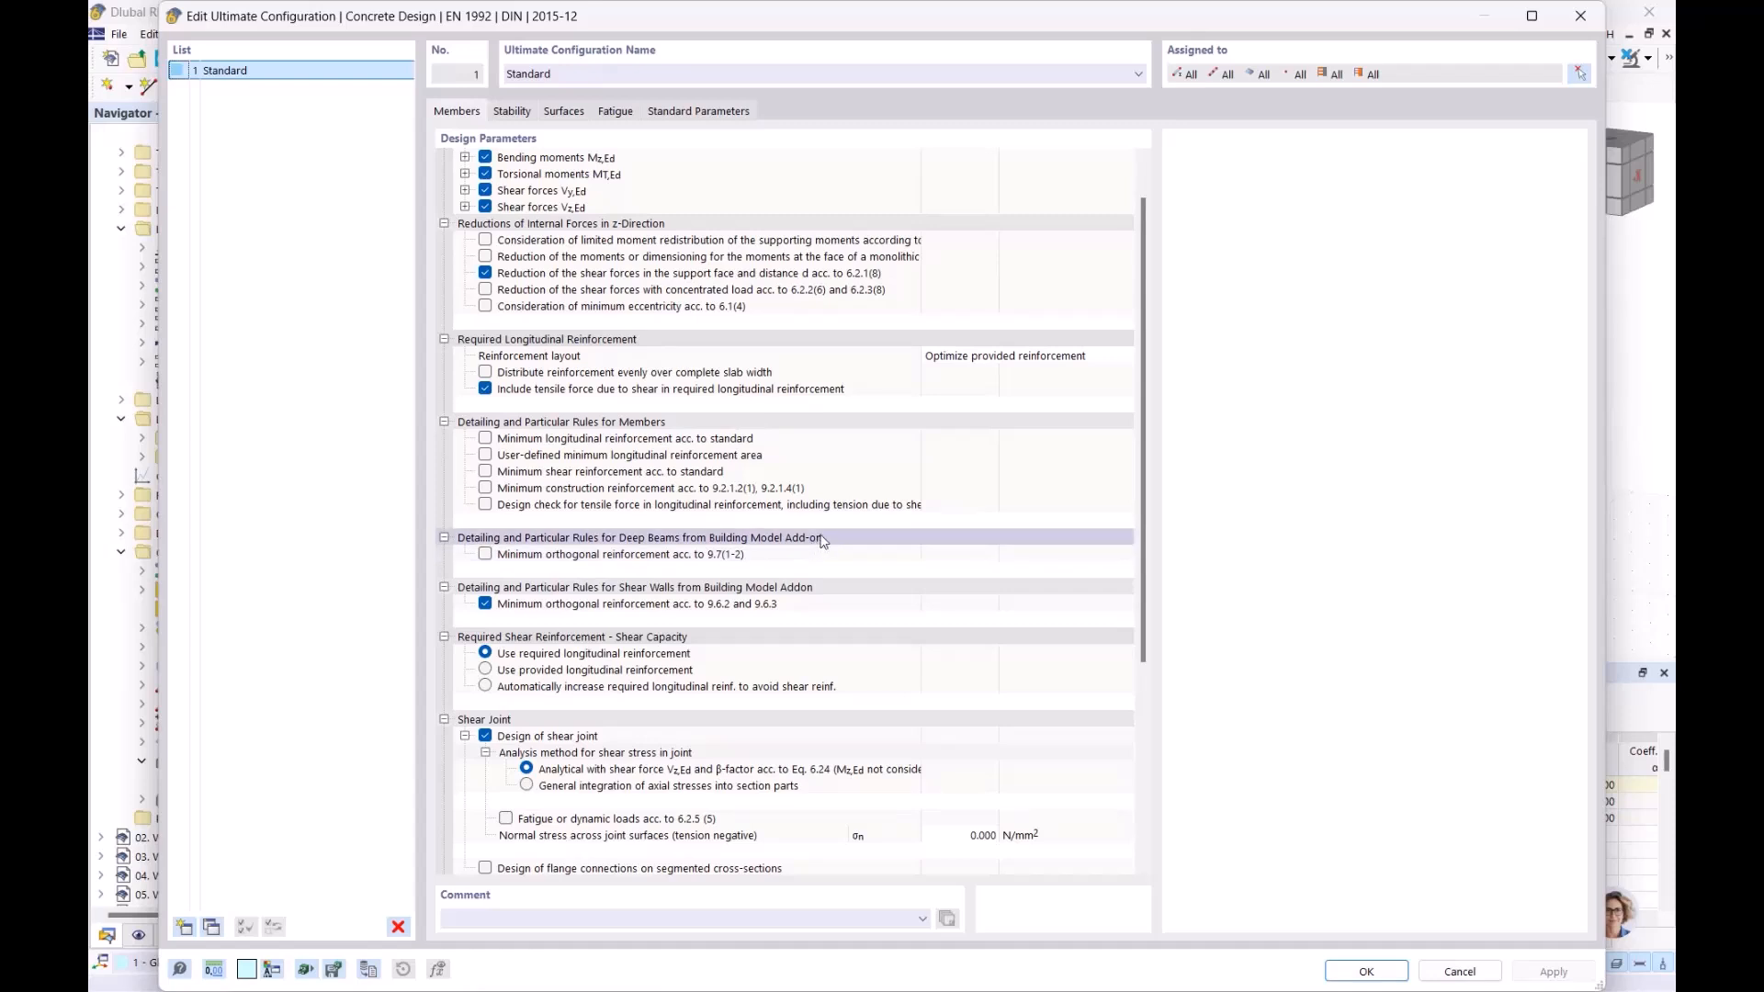
pyautogui.click(787, 593)
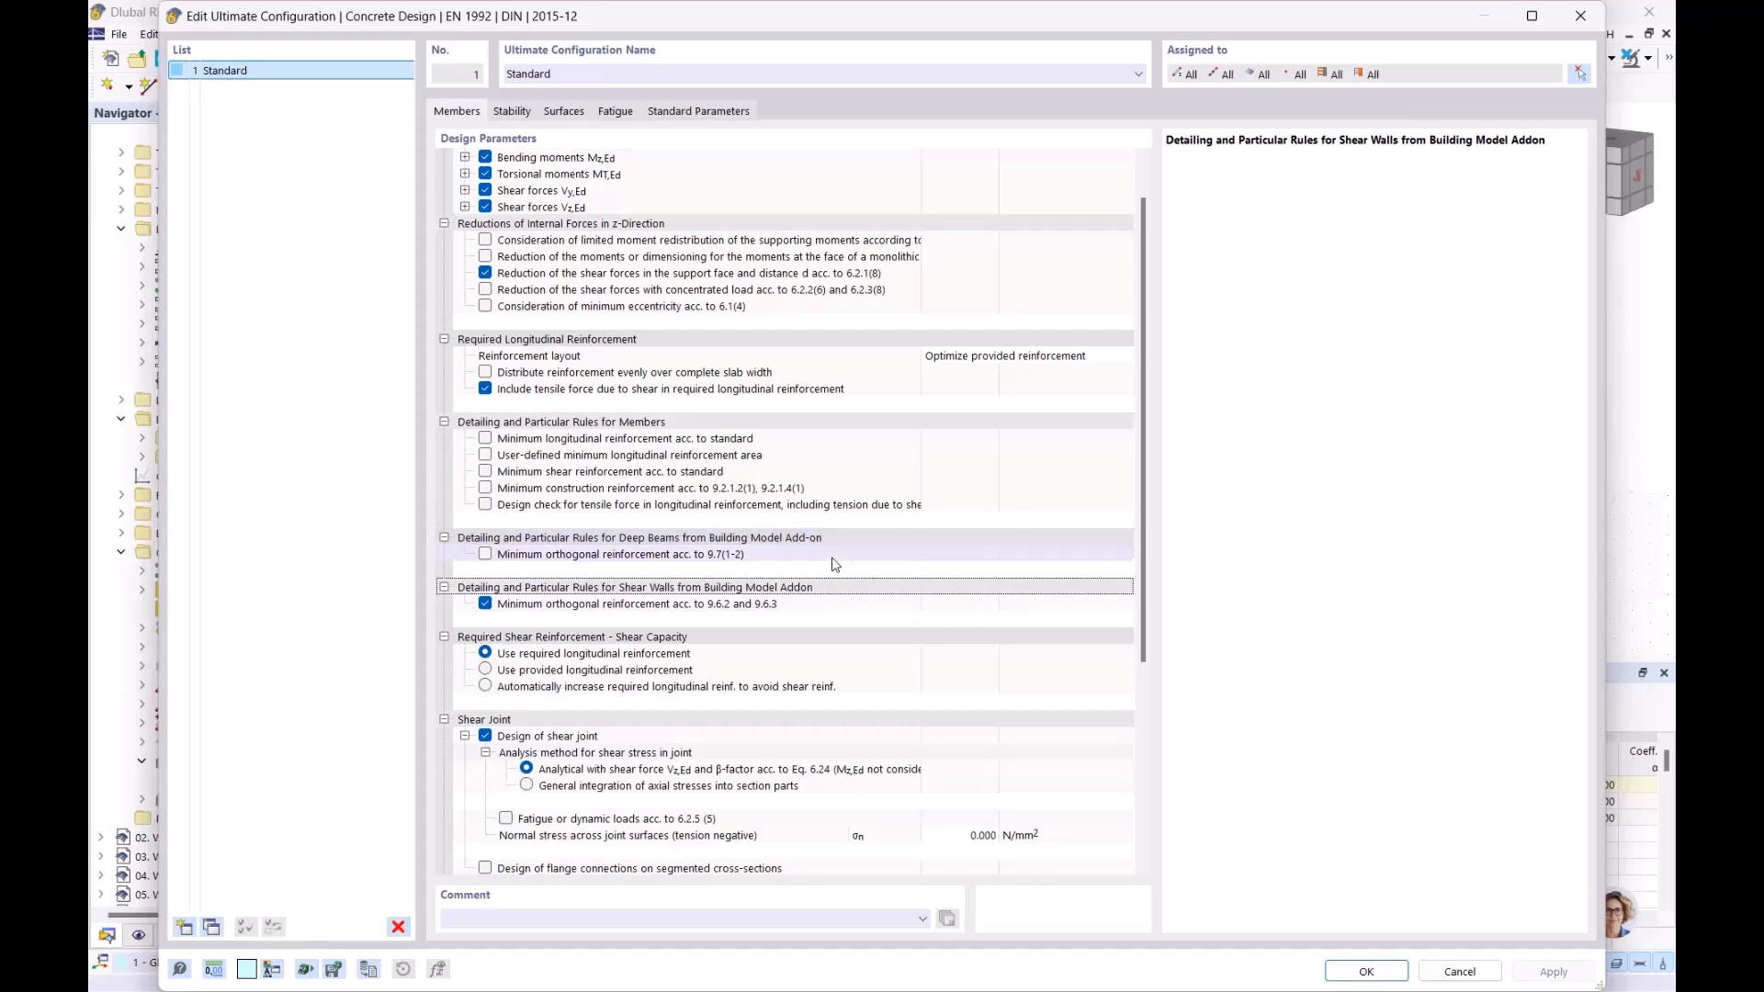
pyautogui.click(1583, 16)
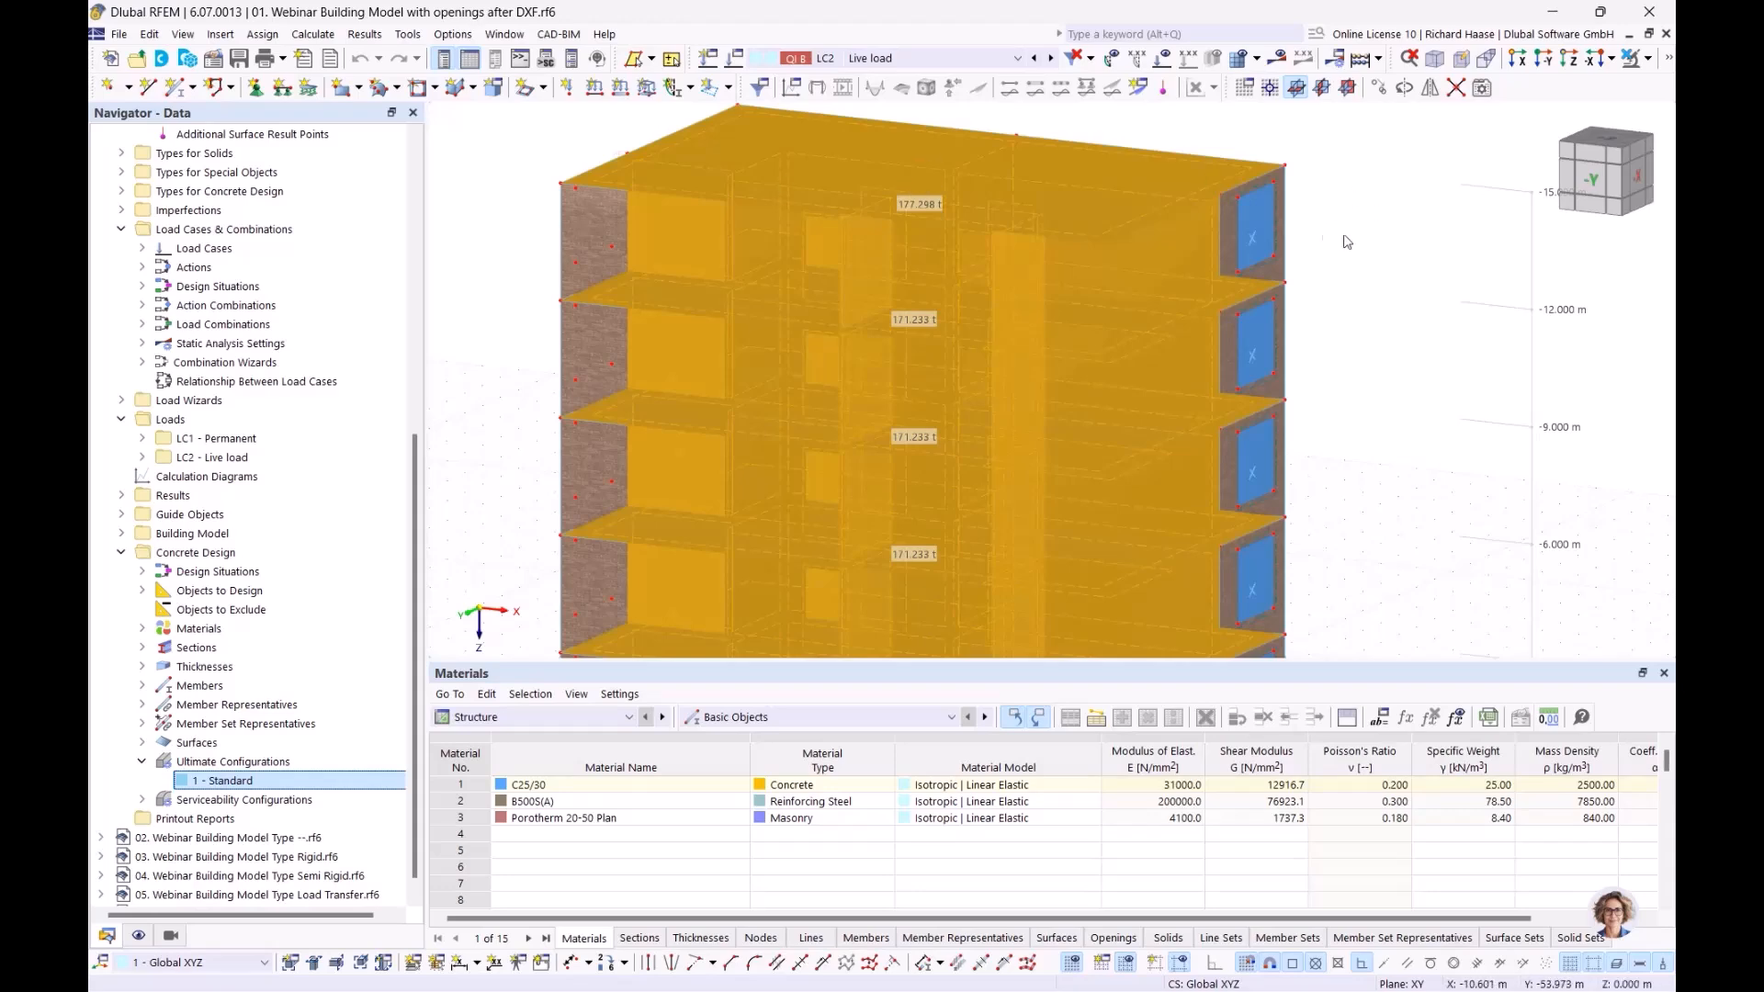
# Display LC1 Permanent loads on the transparent model in the -Y front view
pyautogui.click(1408, 287)
pyautogui.scroll(-1, 1401, 304)
pyautogui.moveTo(1323, 304); pyautogui.dragTo(1138, 318, button='middle')
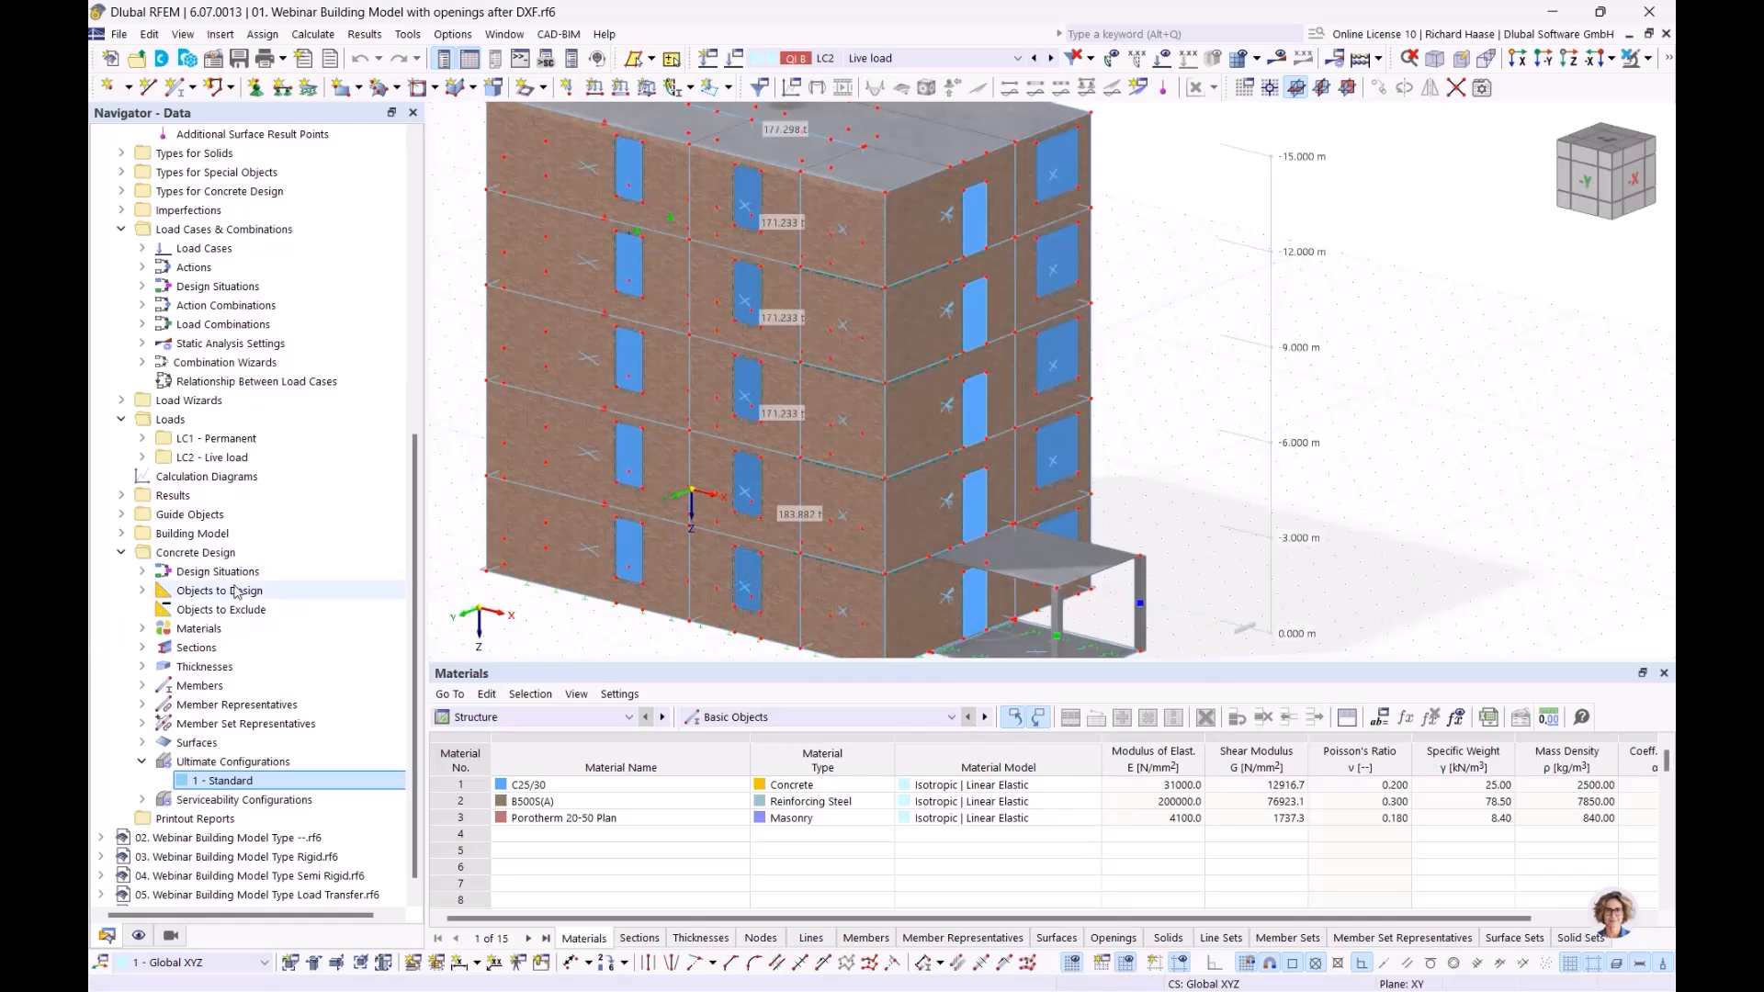
pyautogui.click(257, 439)
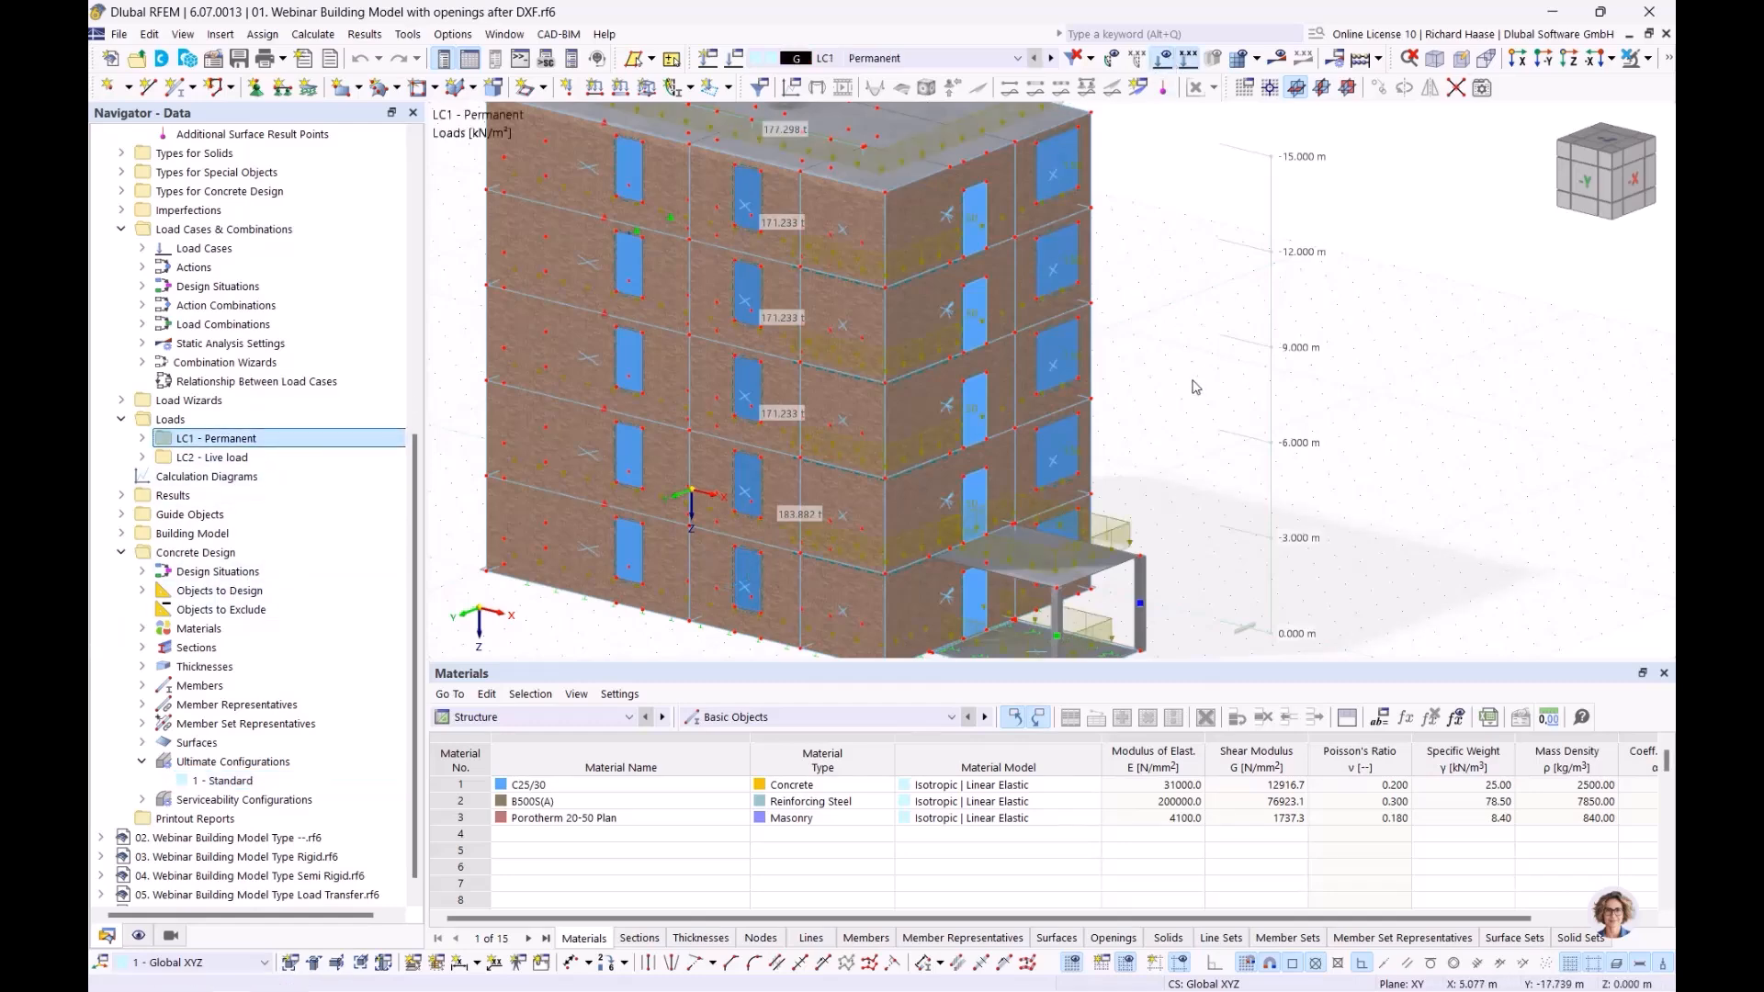
pyautogui.click(1164, 58)
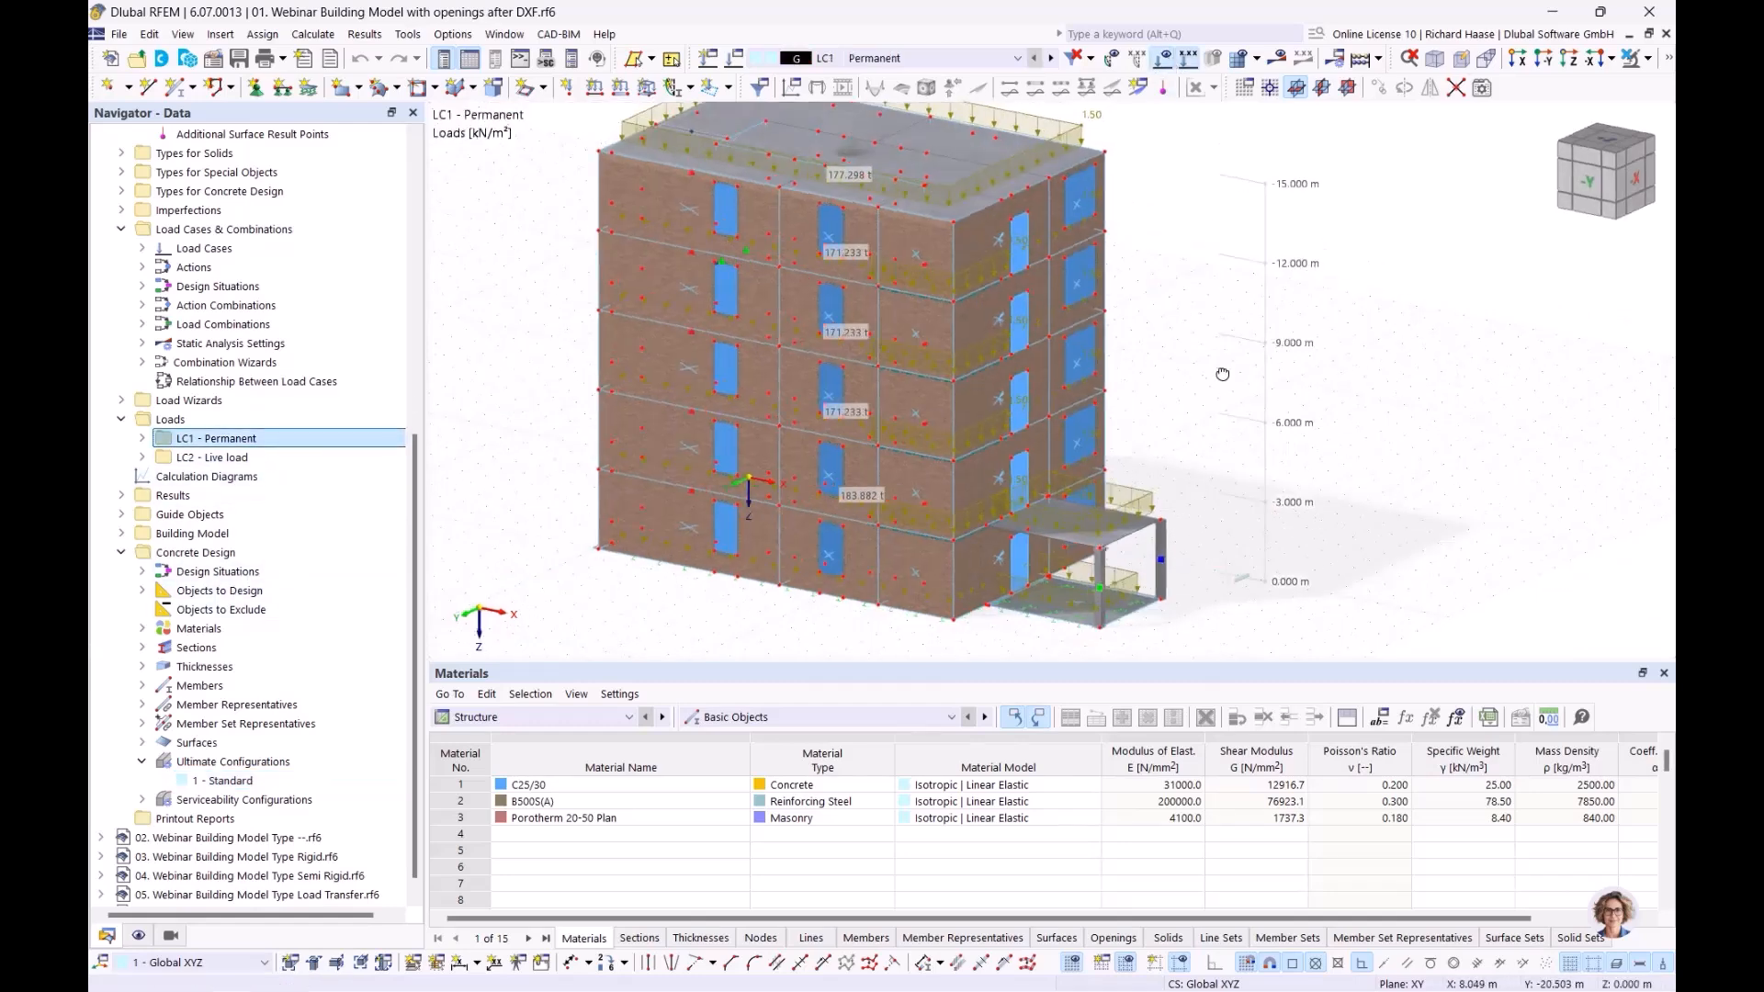
pyautogui.click(1670, 58)
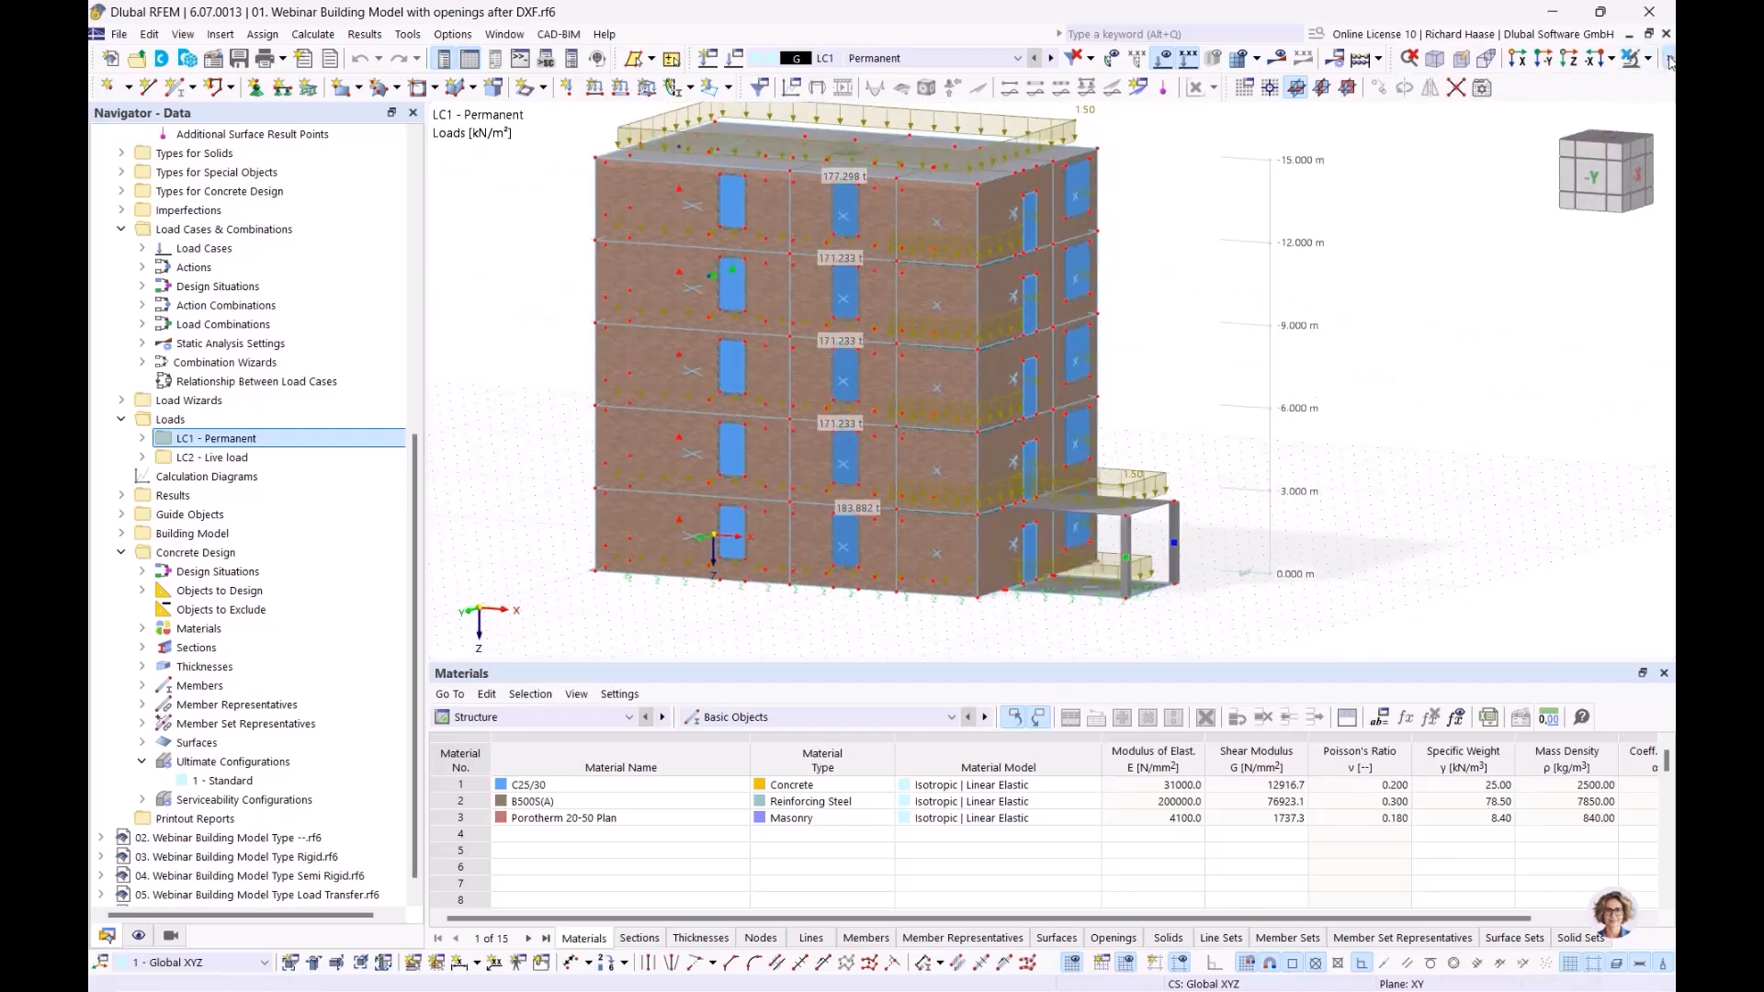
pyautogui.click(1409, 89)
pyautogui.keyDown('ctrl'); pyautogui.moveTo(1409, 357); pyautogui.dragTo(1443, 348, button='middle'); pyautogui.keyUp('ctrl')
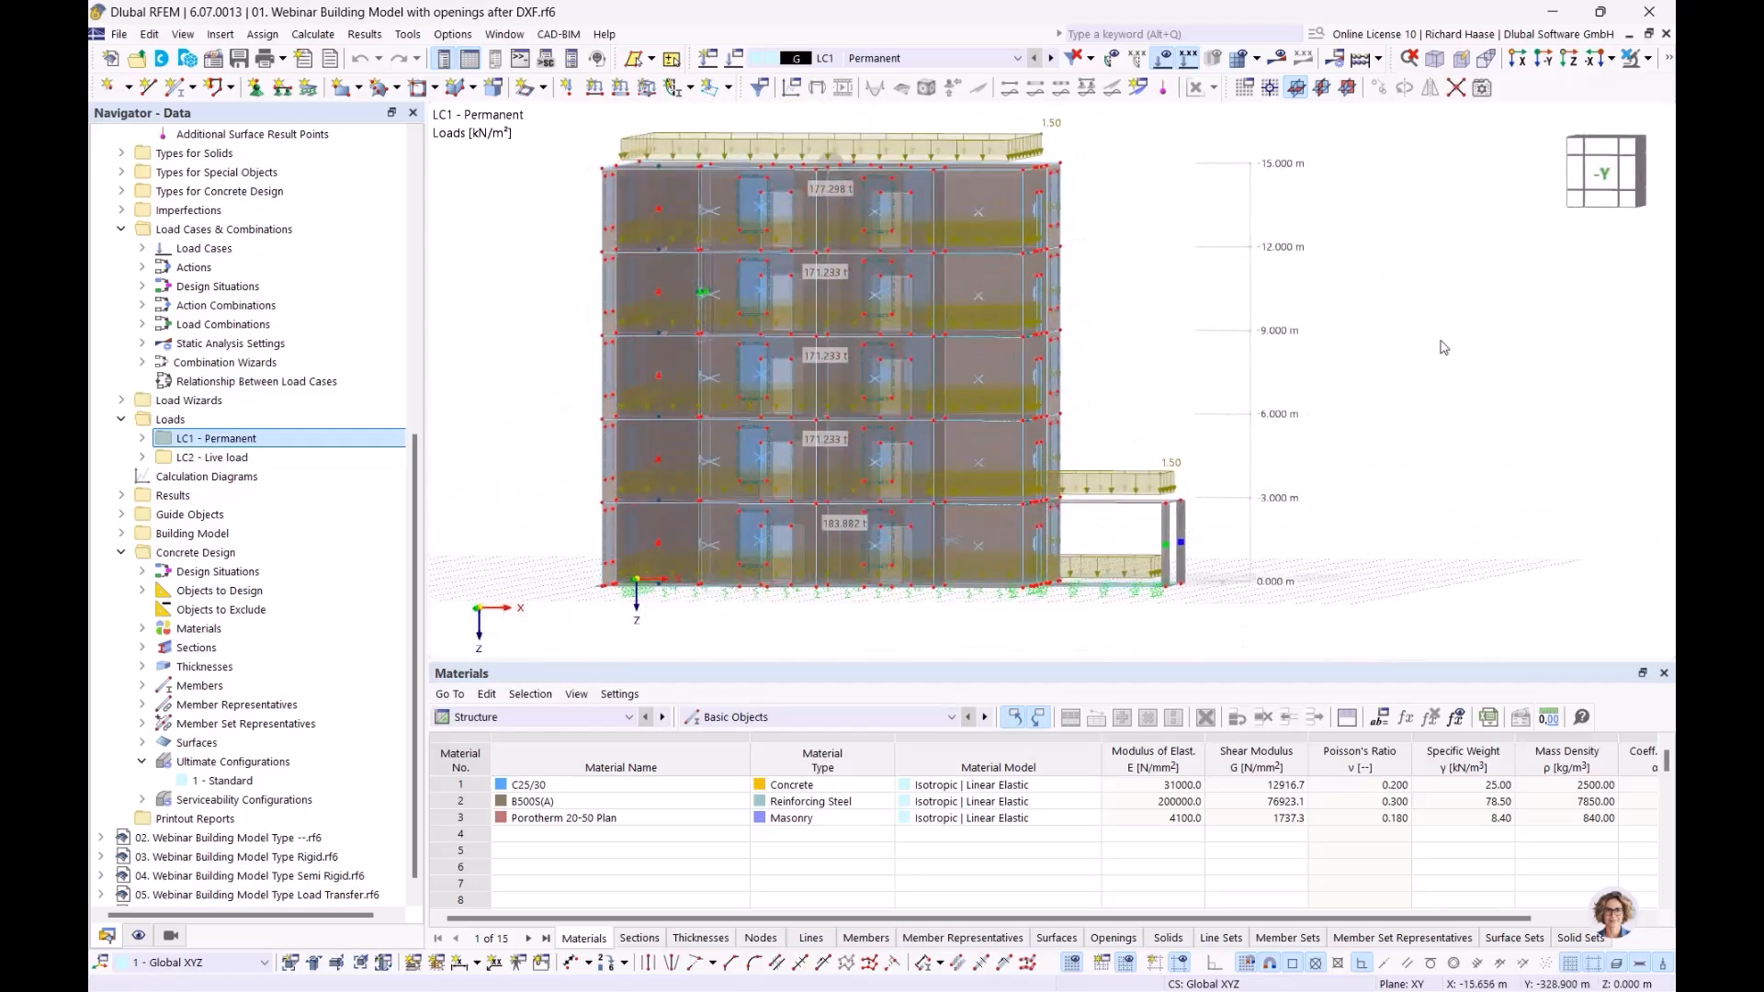
pyautogui.click(1608, 175)
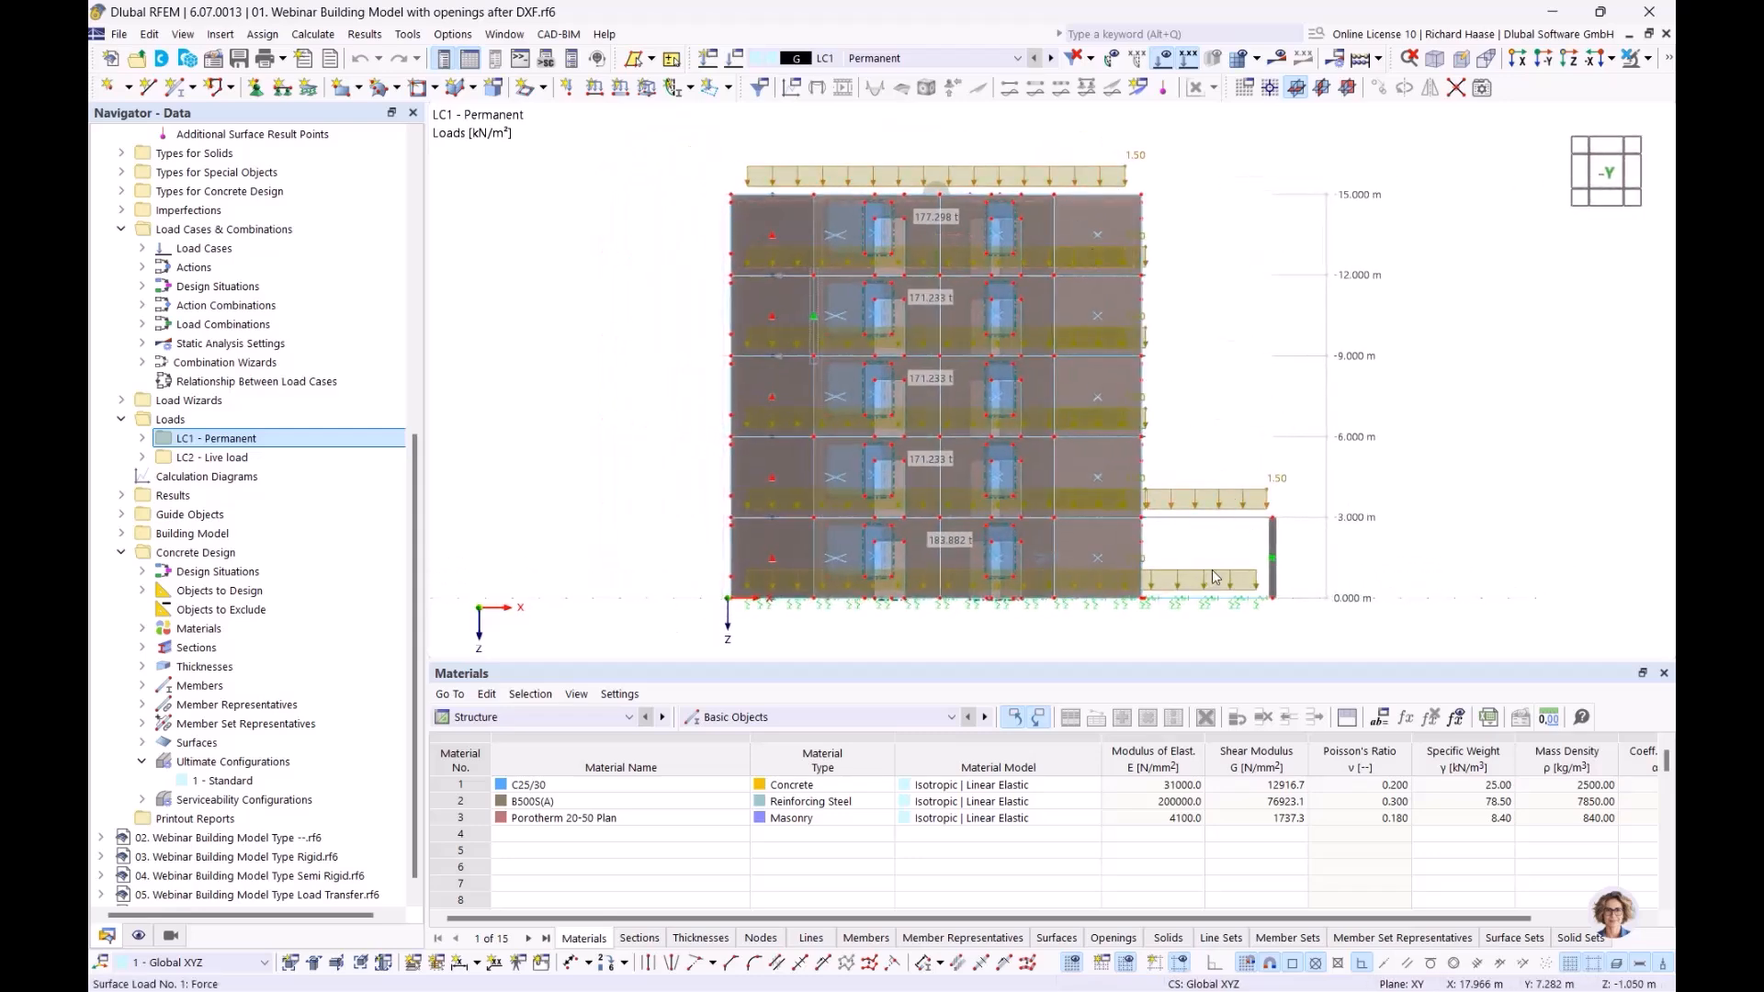
# Switch to LC2 Live load in perspective and expand the Load Wizards group
pyautogui.click(1052, 59)
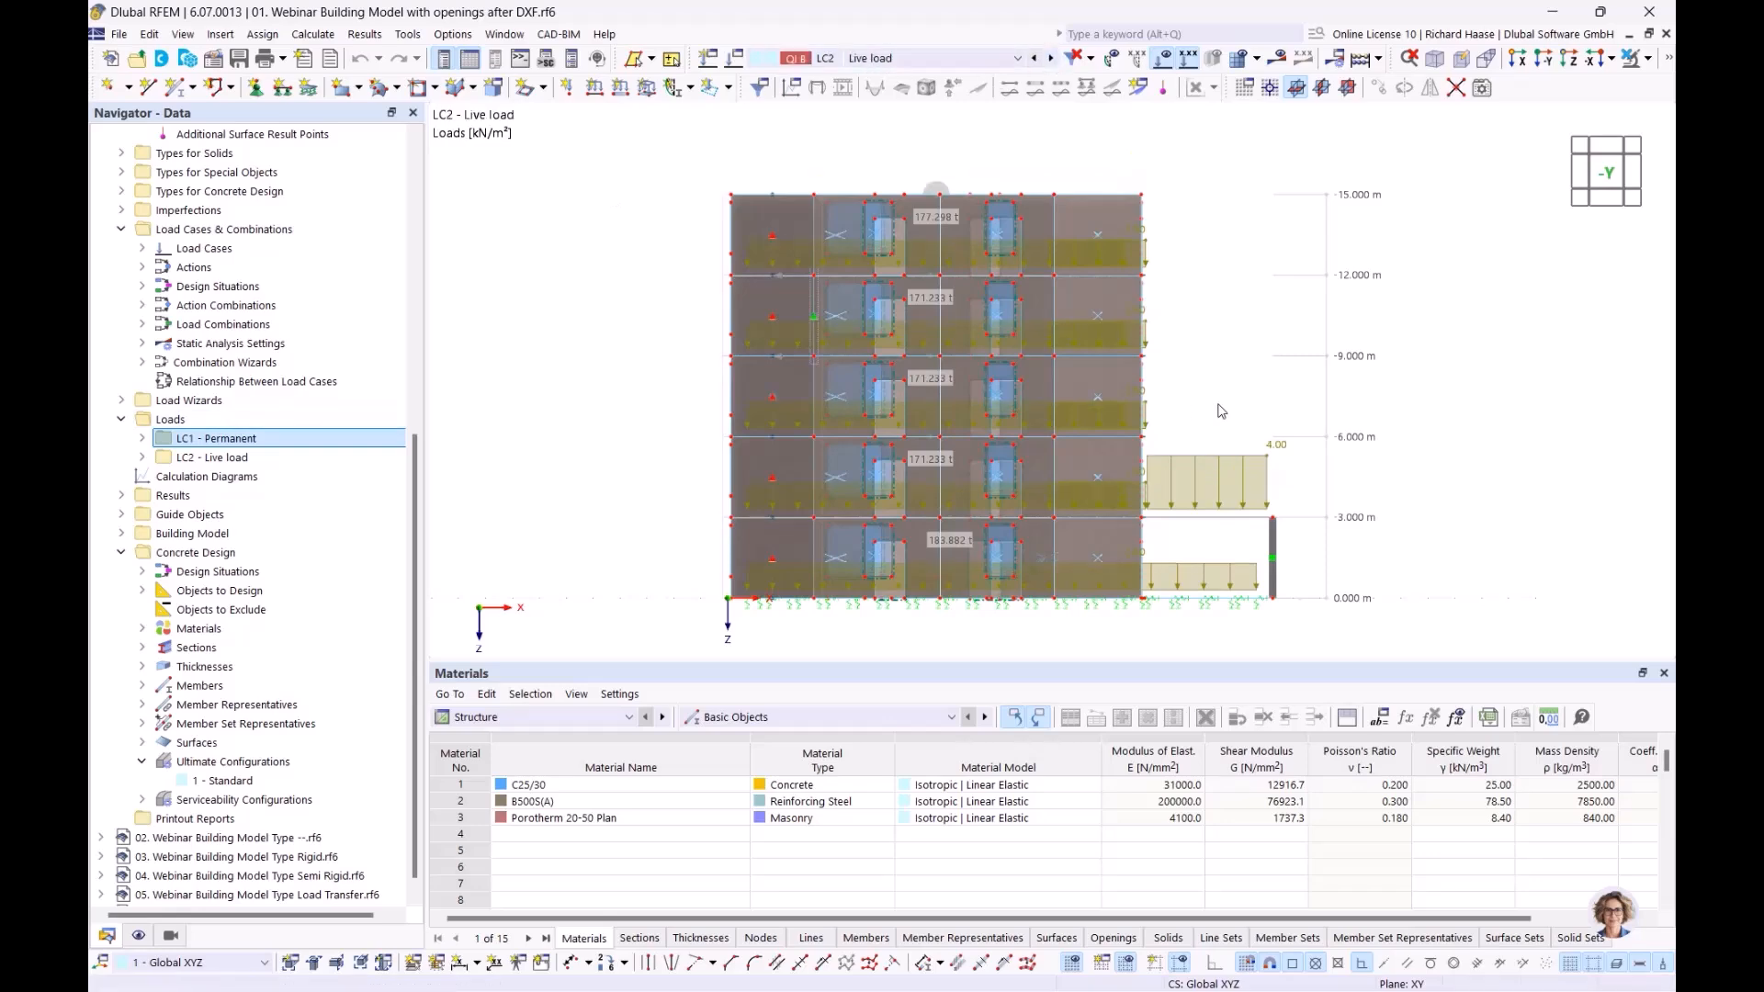
pyautogui.keyDown('ctrl'); pyautogui.moveTo(1247, 388); pyautogui.dragTo(1144, 421, button='middle'); pyautogui.keyUp('ctrl')
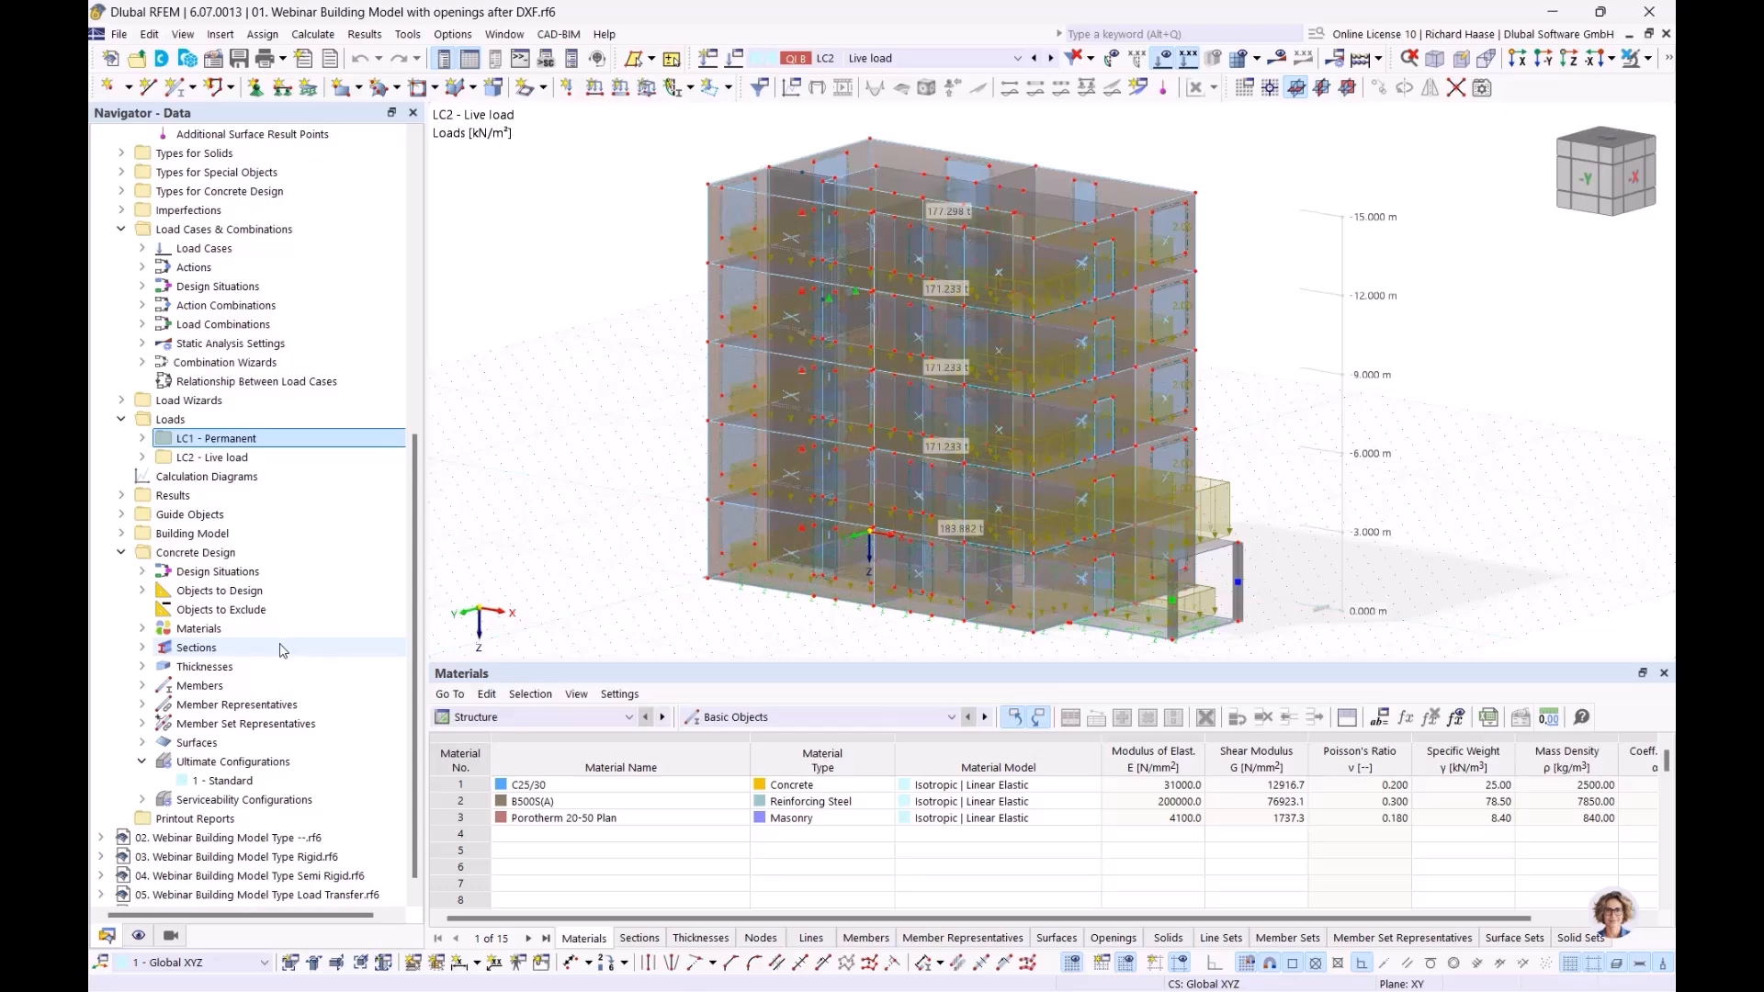
pyautogui.scroll(4, 280, 651)
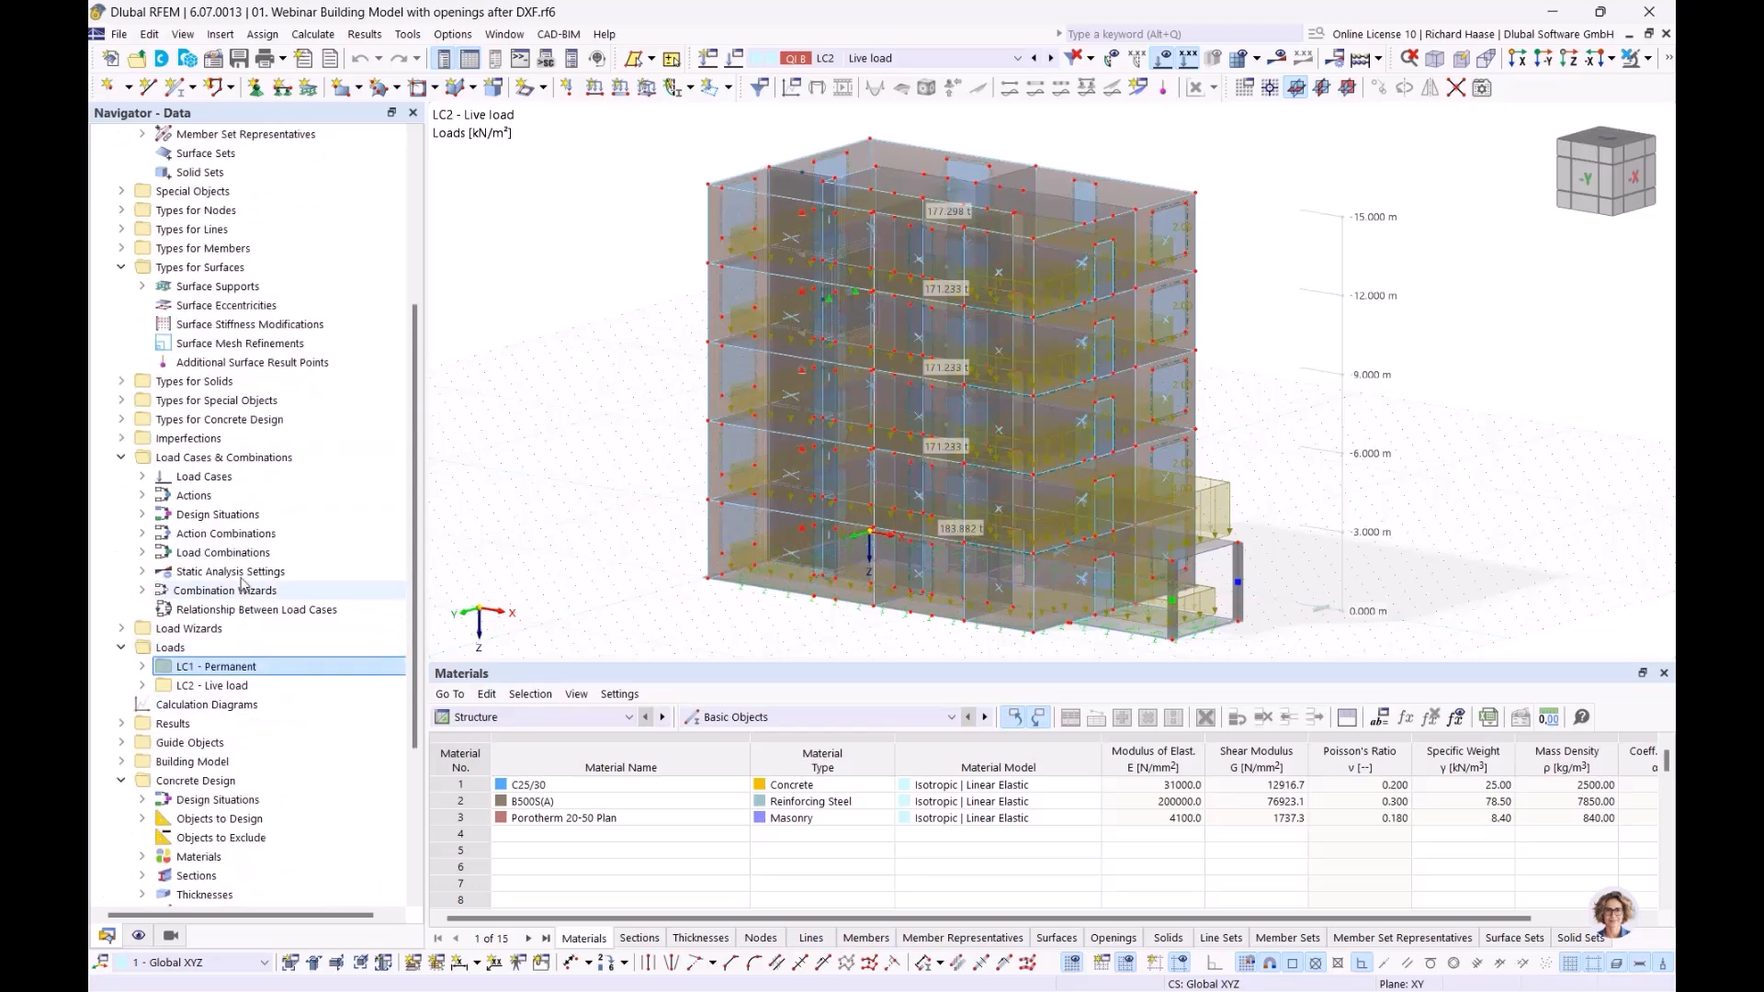
pyautogui.scroll(-4, 165, 520)
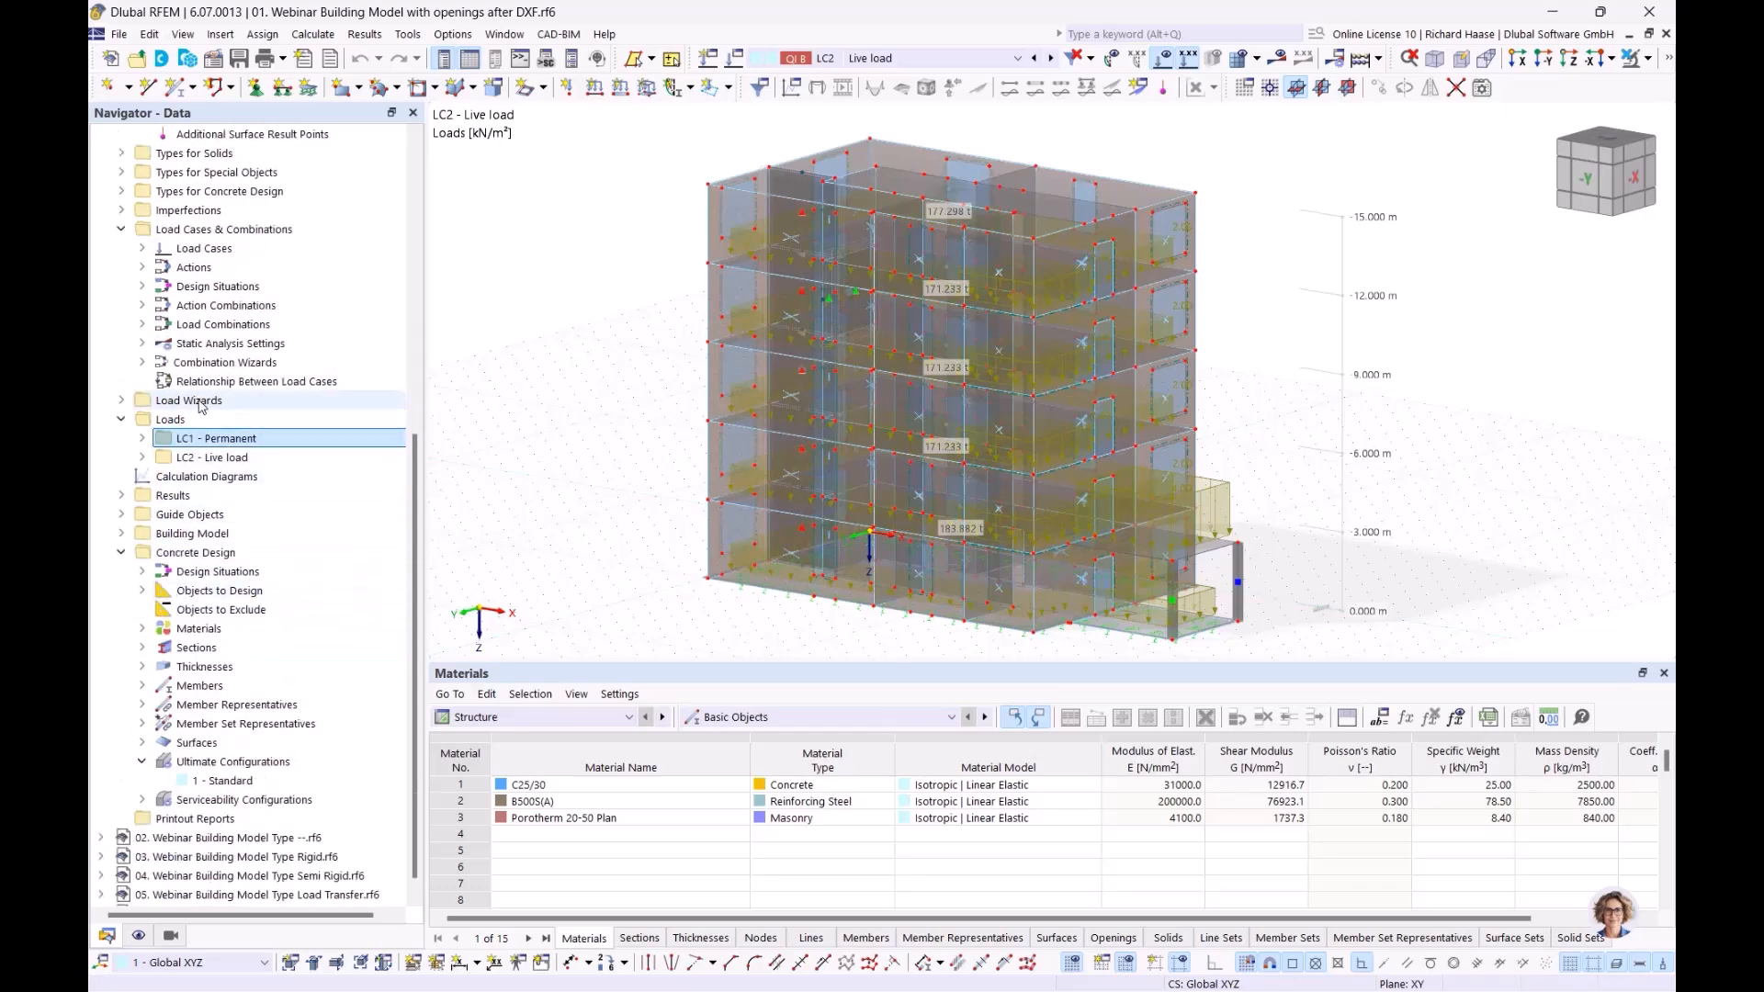
pyautogui.click(130, 401)
pyautogui.click(129, 404)
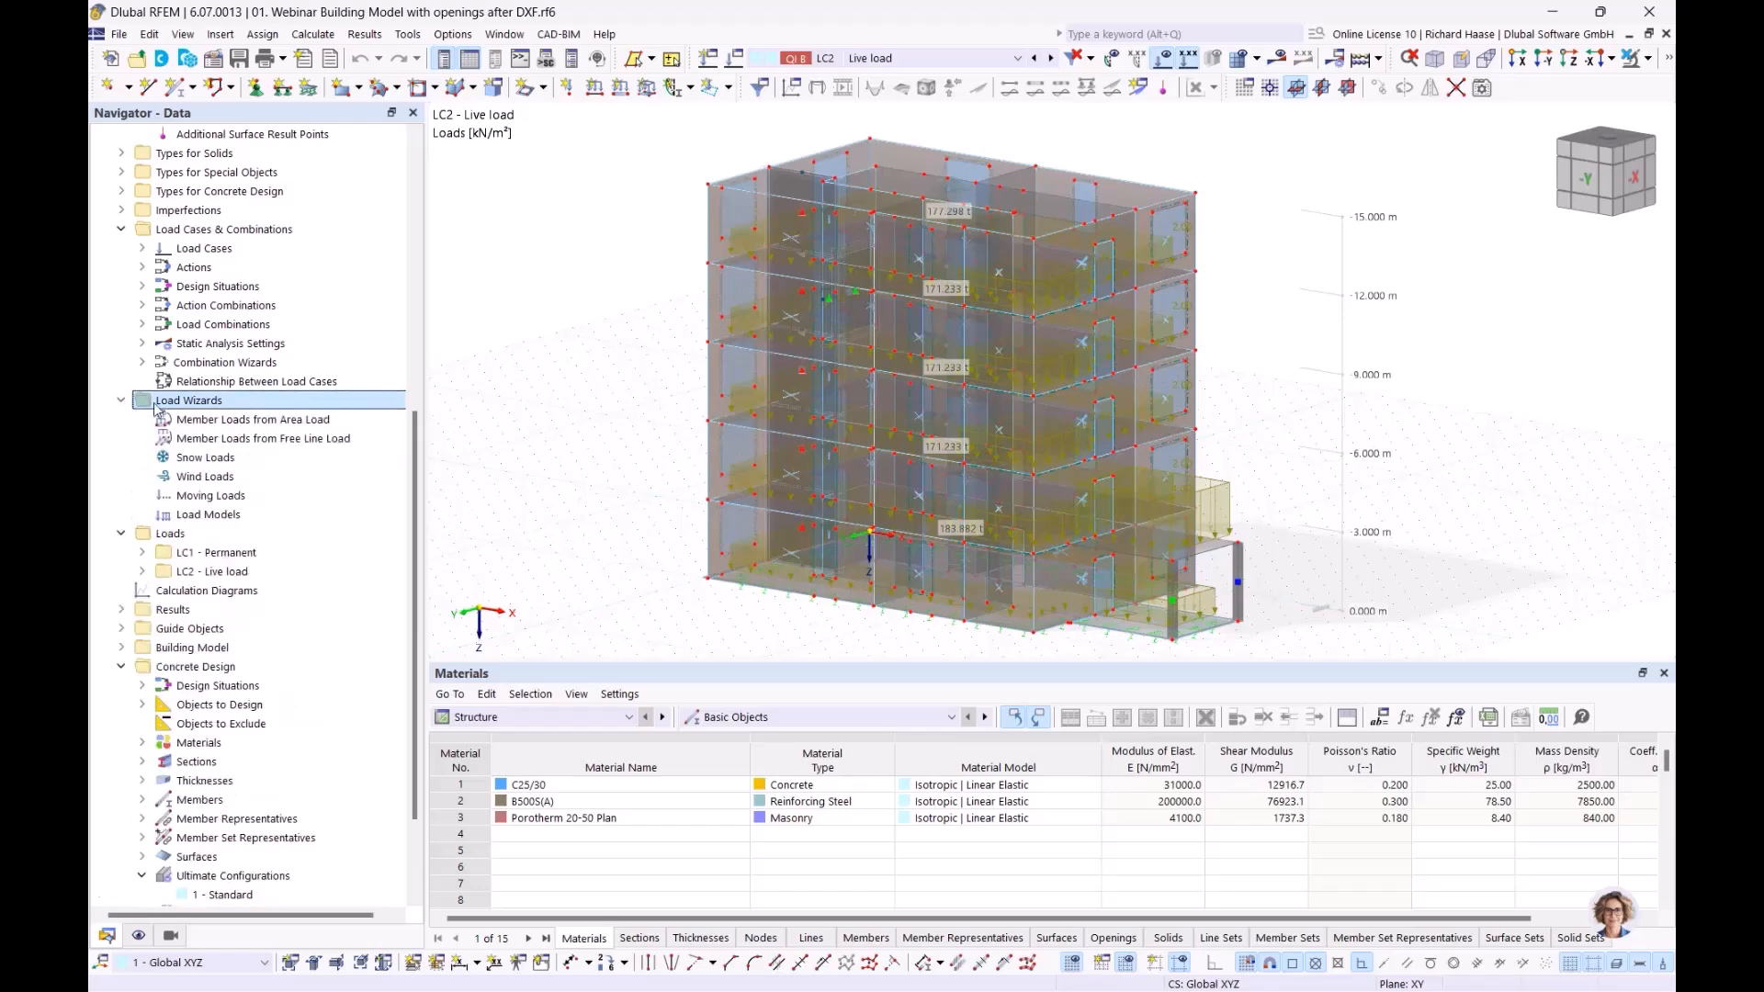
# Start a new wind load wizard and pick base corner nodes 24, 11, 12 and 18
pyautogui.rightClick(205, 479)
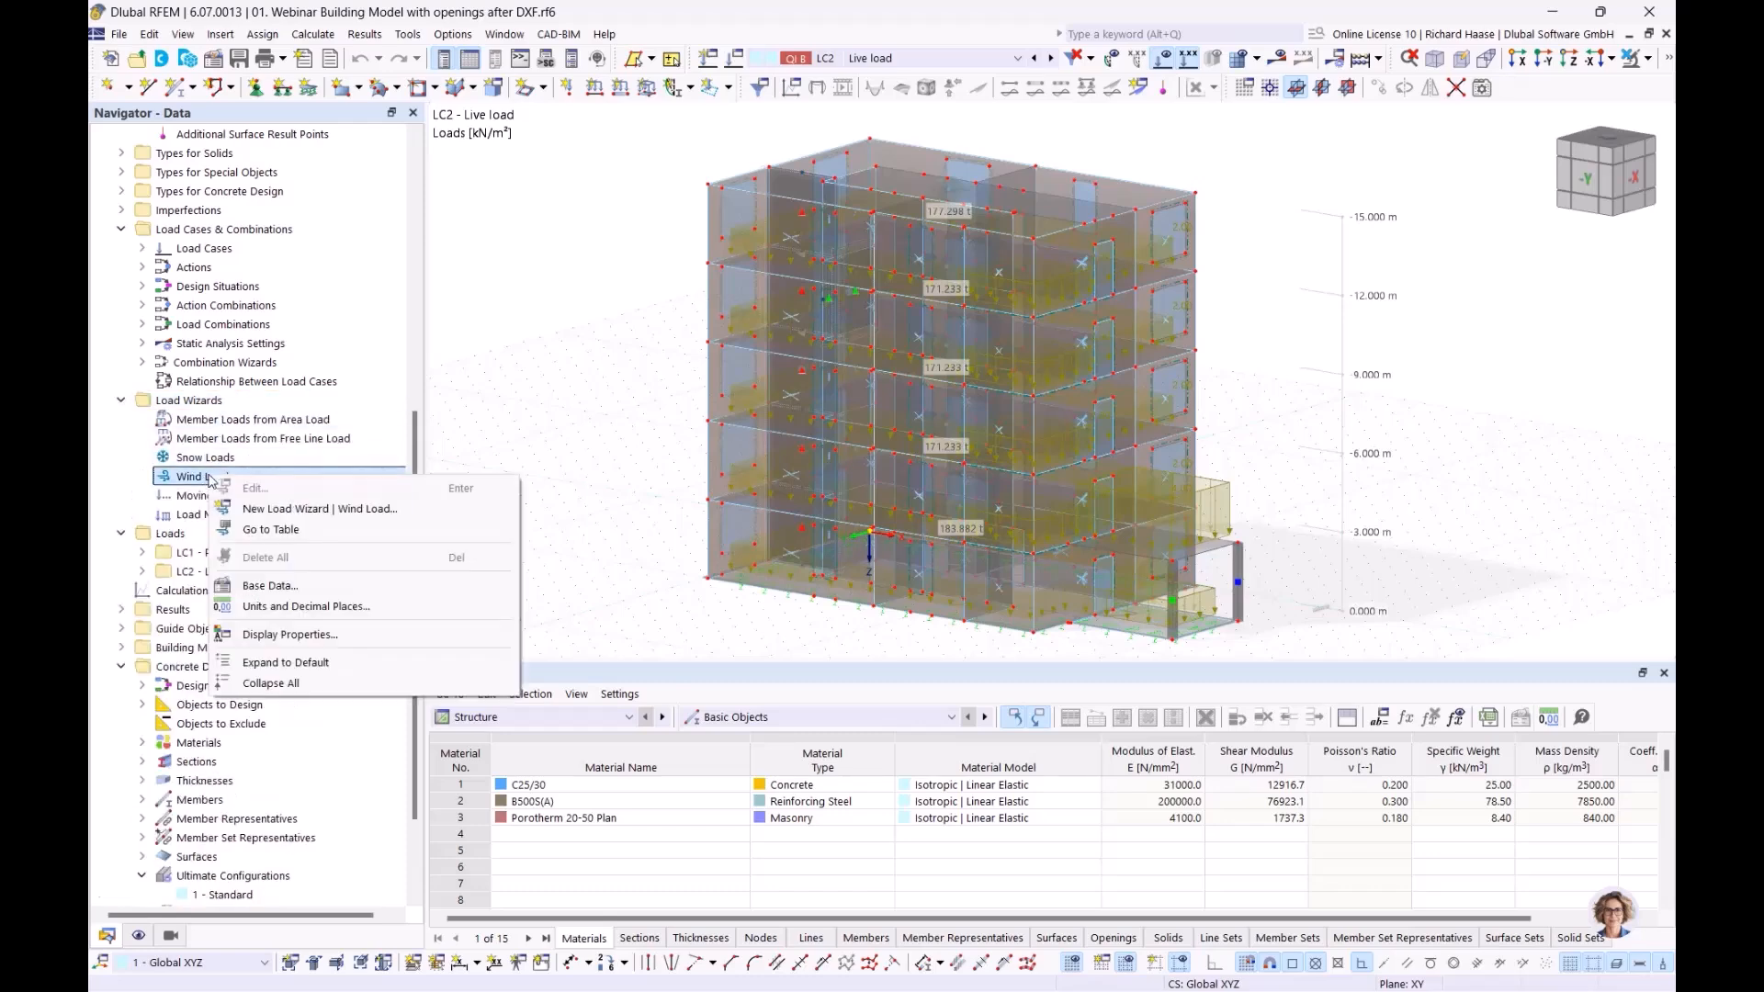
pyautogui.click(329, 514)
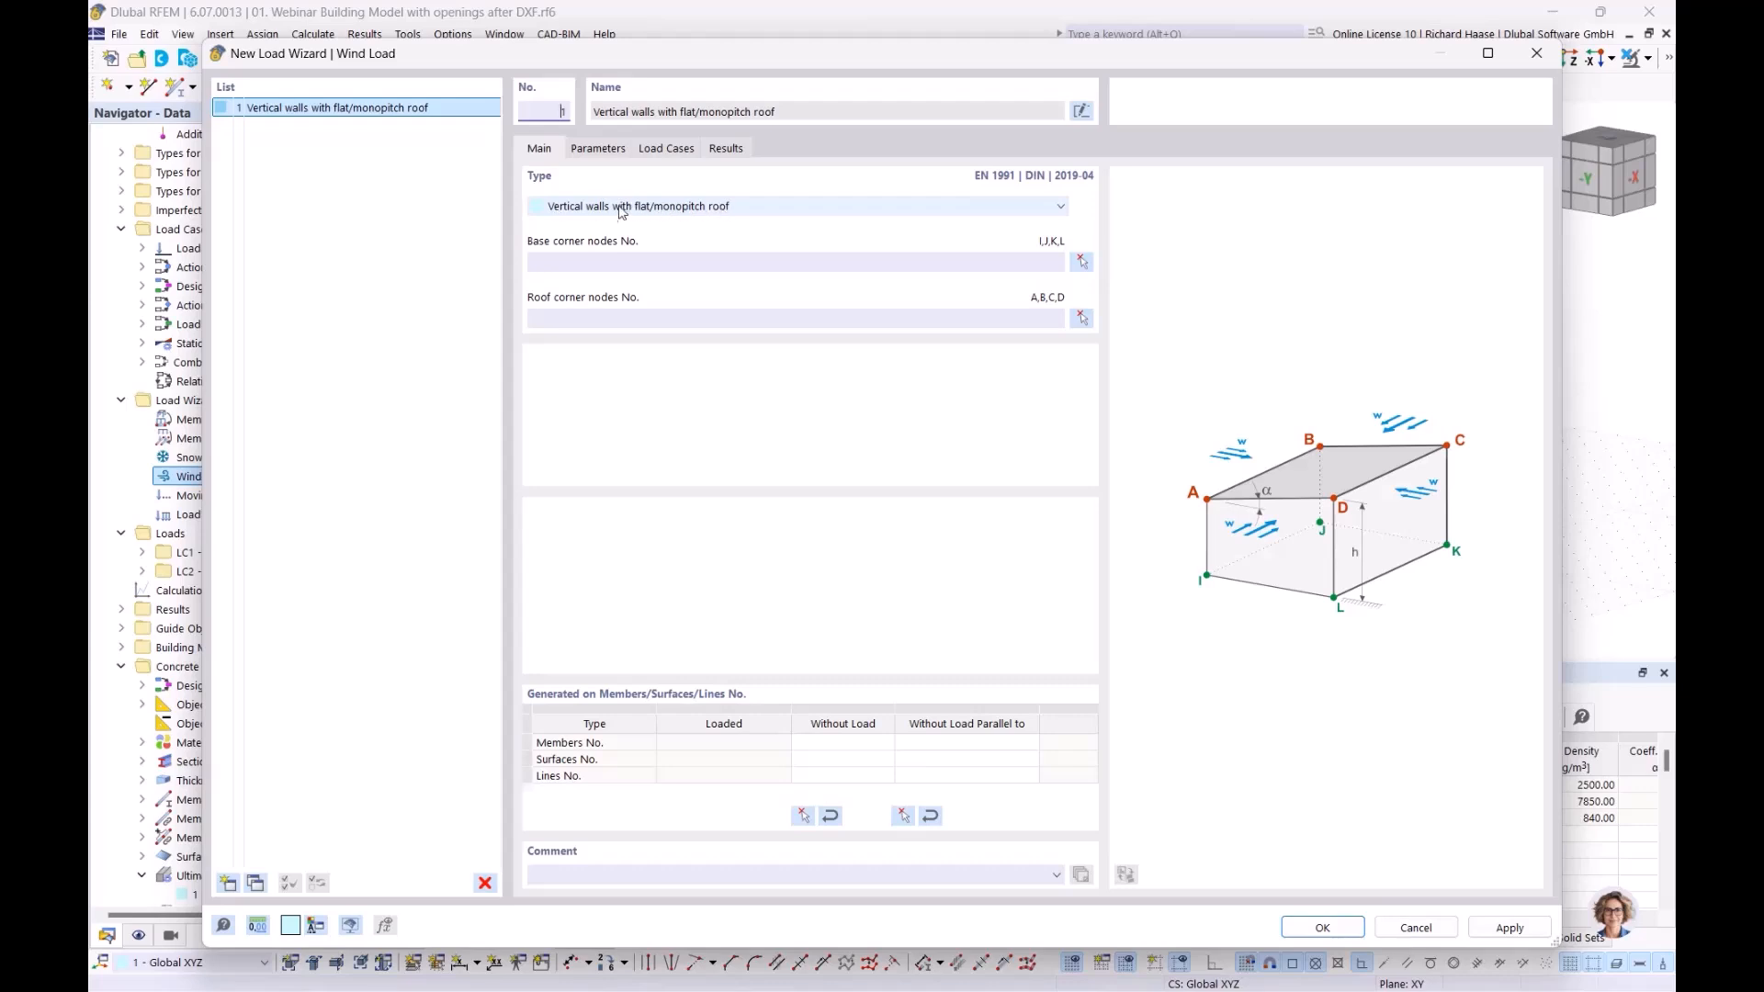
pyautogui.click(1082, 266)
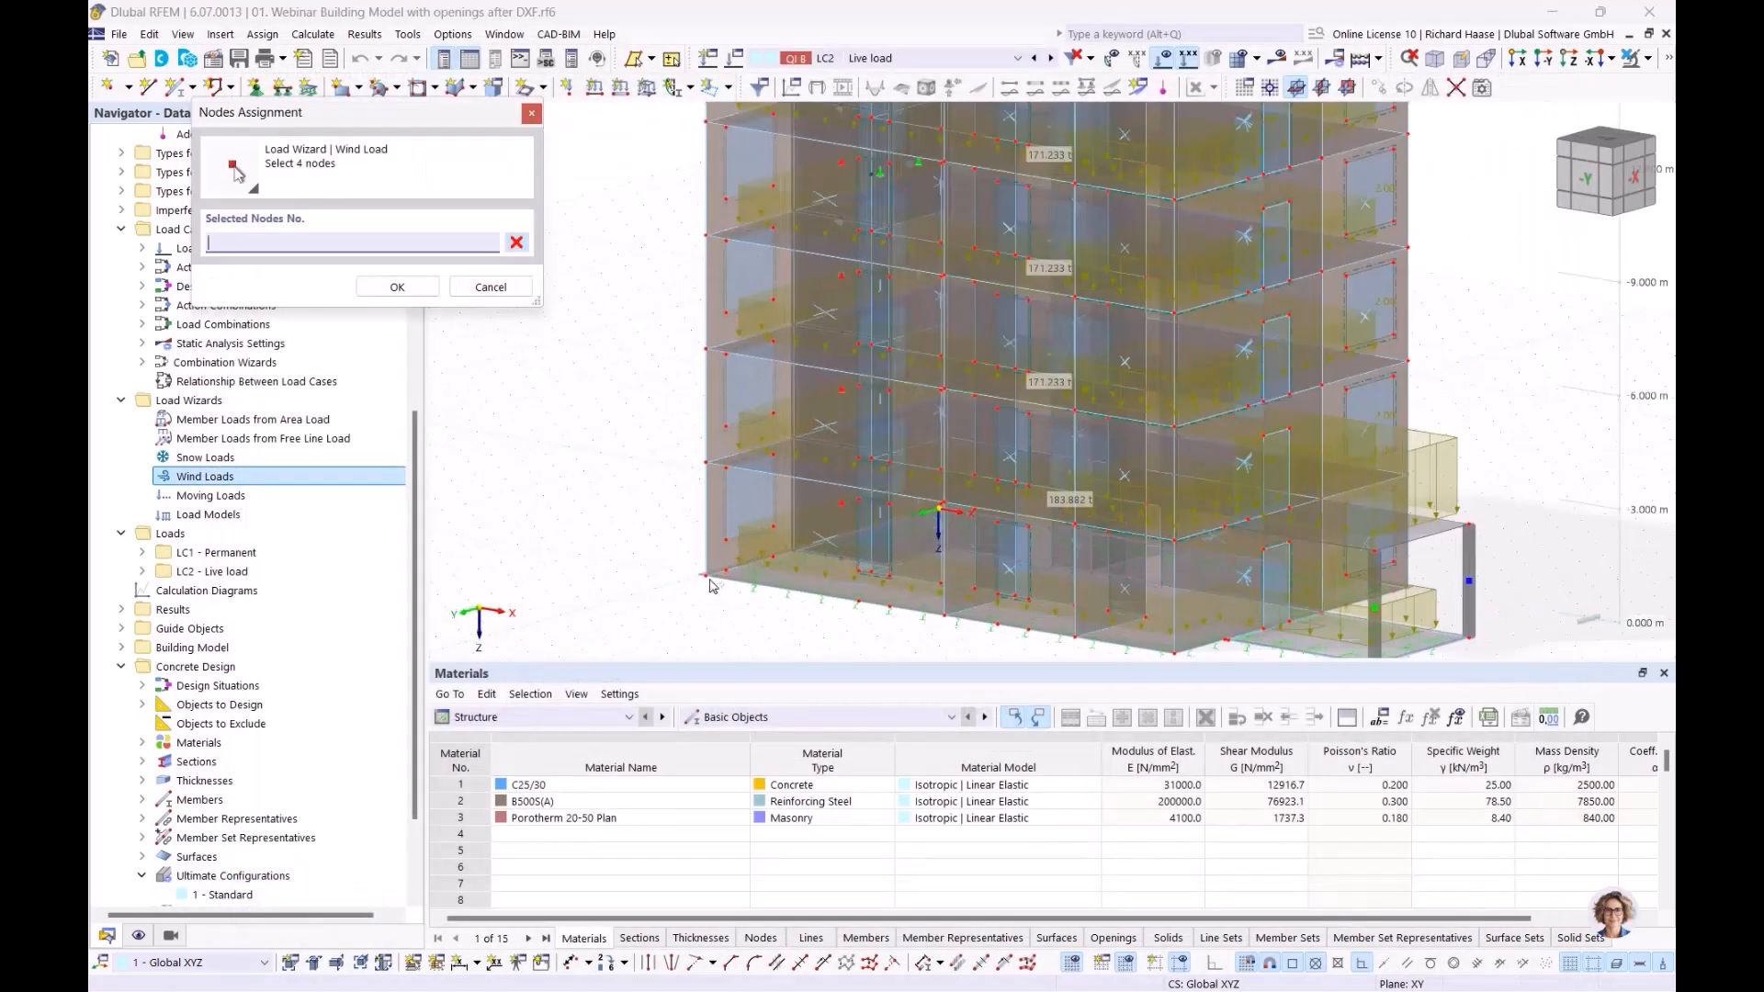
pyautogui.click(712, 581)
pyautogui.scroll(2, 757, 572)
pyautogui.keyDown('ctrl'); pyautogui.moveTo(912, 567); pyautogui.dragTo(1039, 567, button='middle'); pyautogui.keyUp('ctrl')
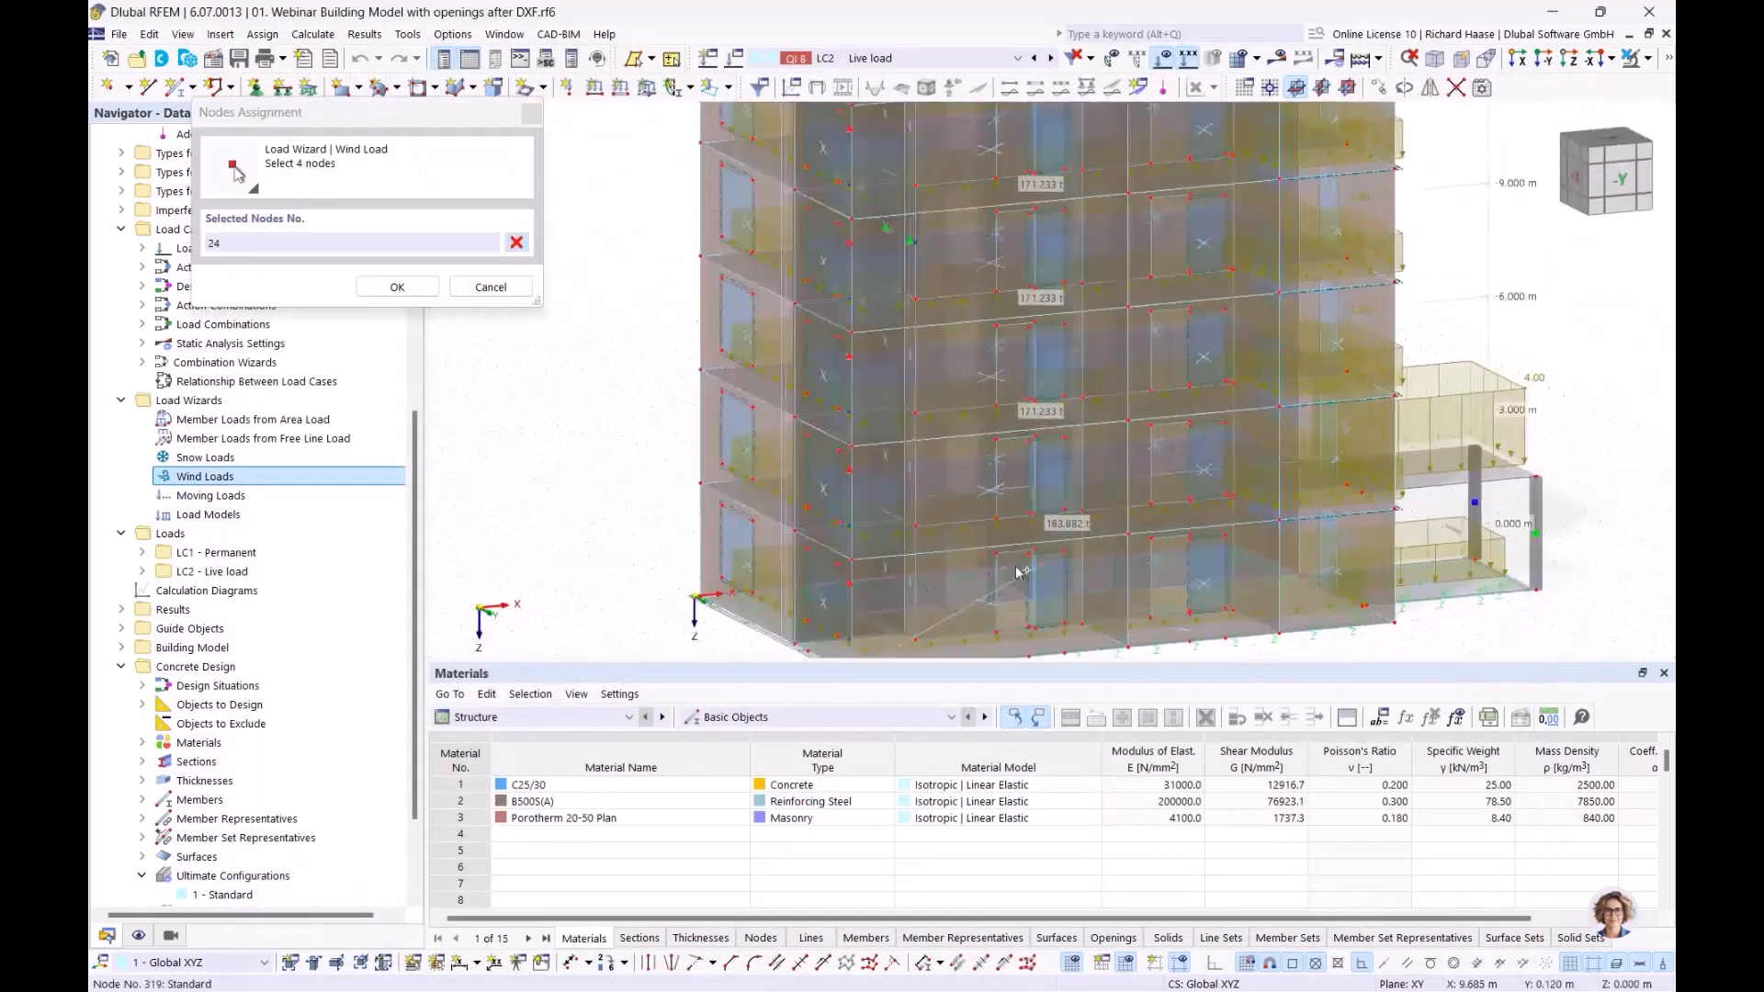
pyautogui.click(697, 597)
pyautogui.keyDown('ctrl'); pyautogui.moveTo(799, 621); pyautogui.dragTo(1465, 619, button='middle'); pyautogui.keyUp('ctrl')
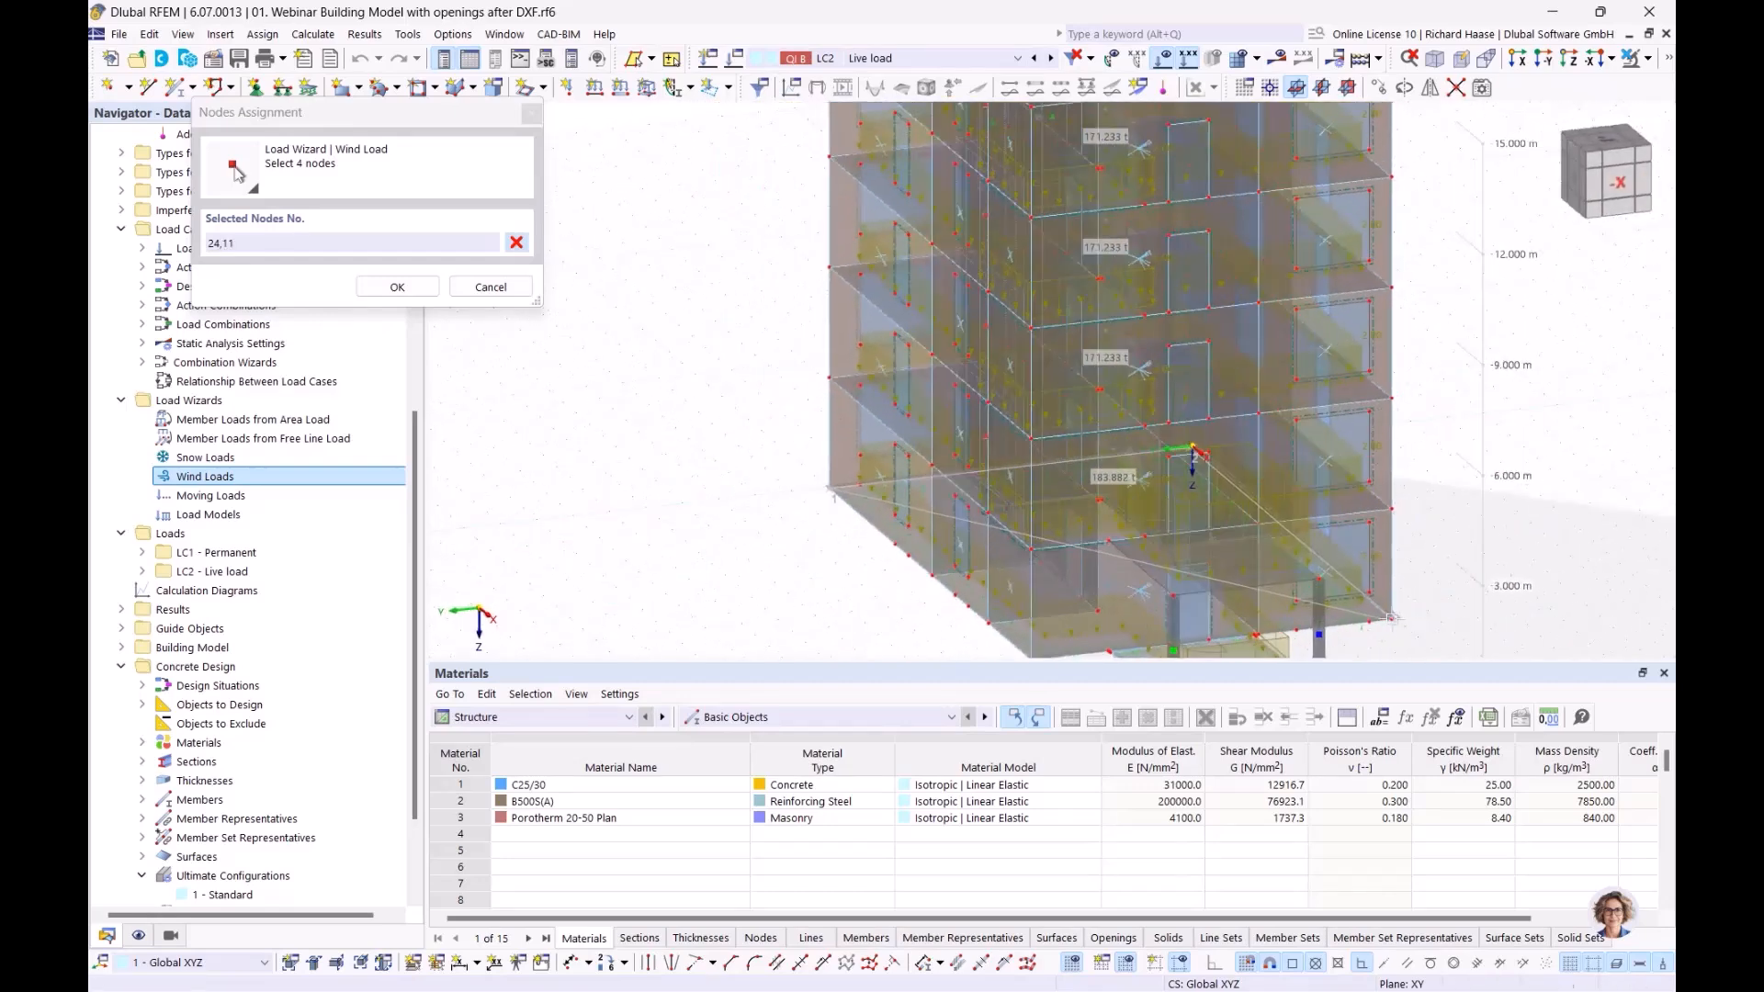
pyautogui.click(1392, 617)
pyautogui.click(1055, 658)
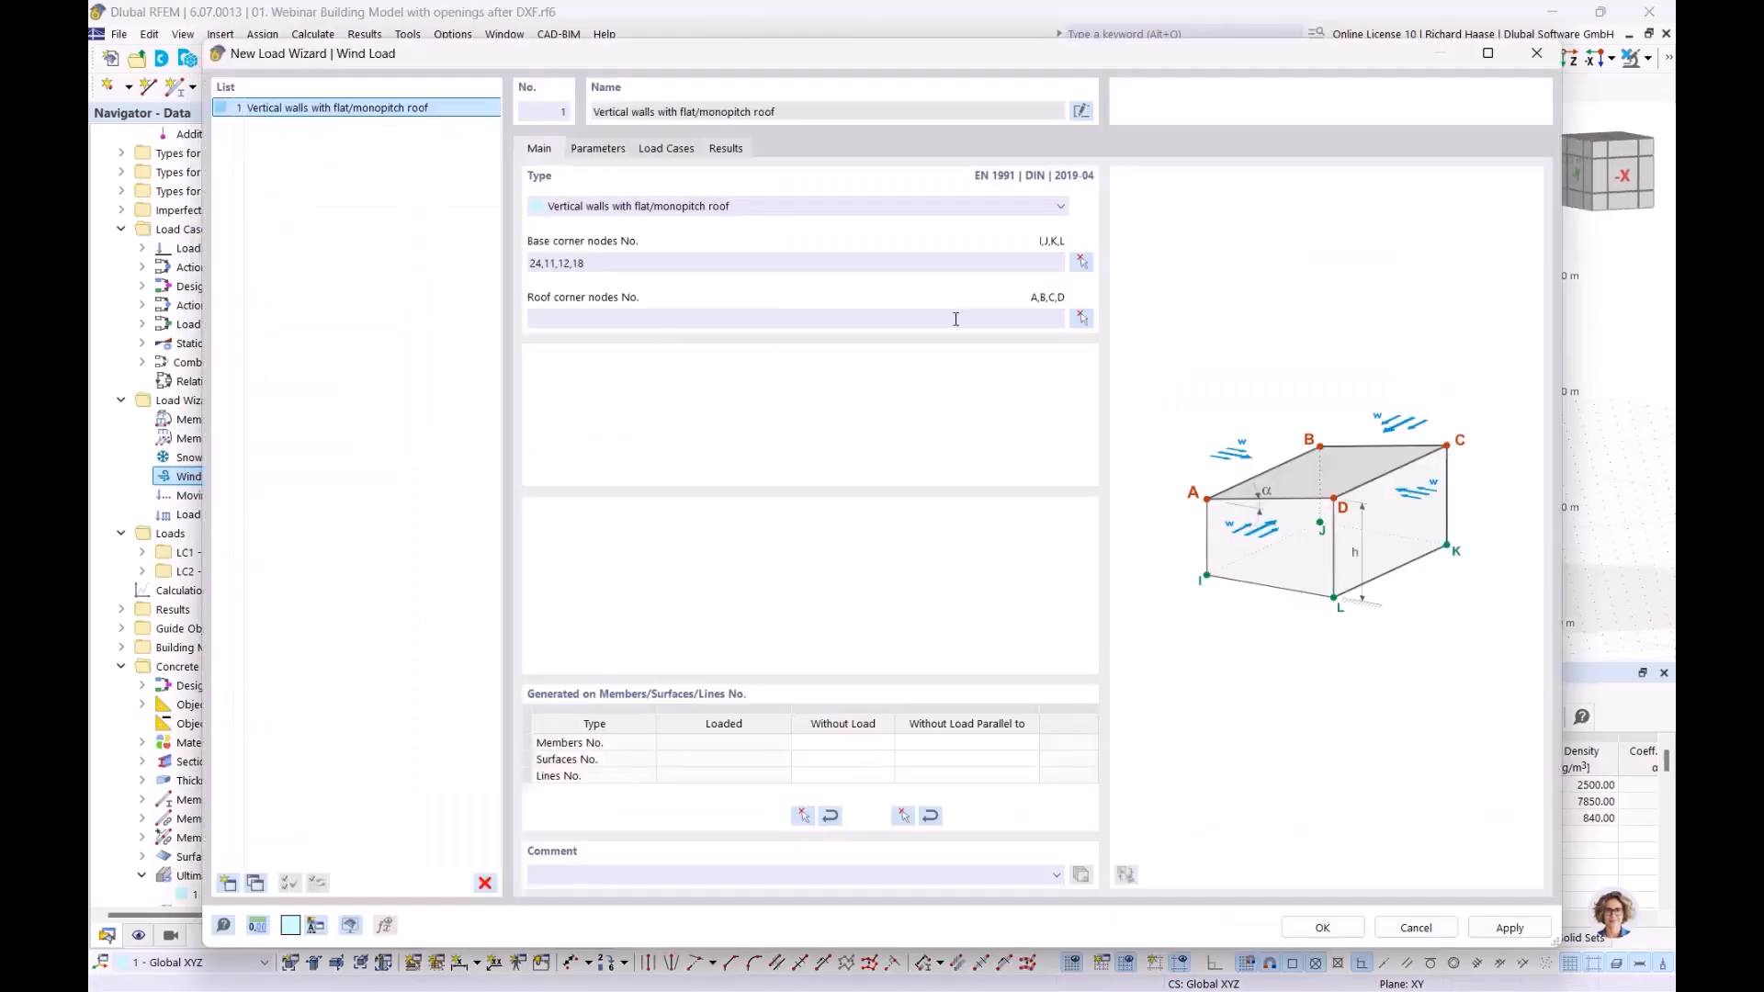
# Pick roof corner nodes 20, 4, 3 and 14 for the wind load building
pyautogui.click(1083, 318)
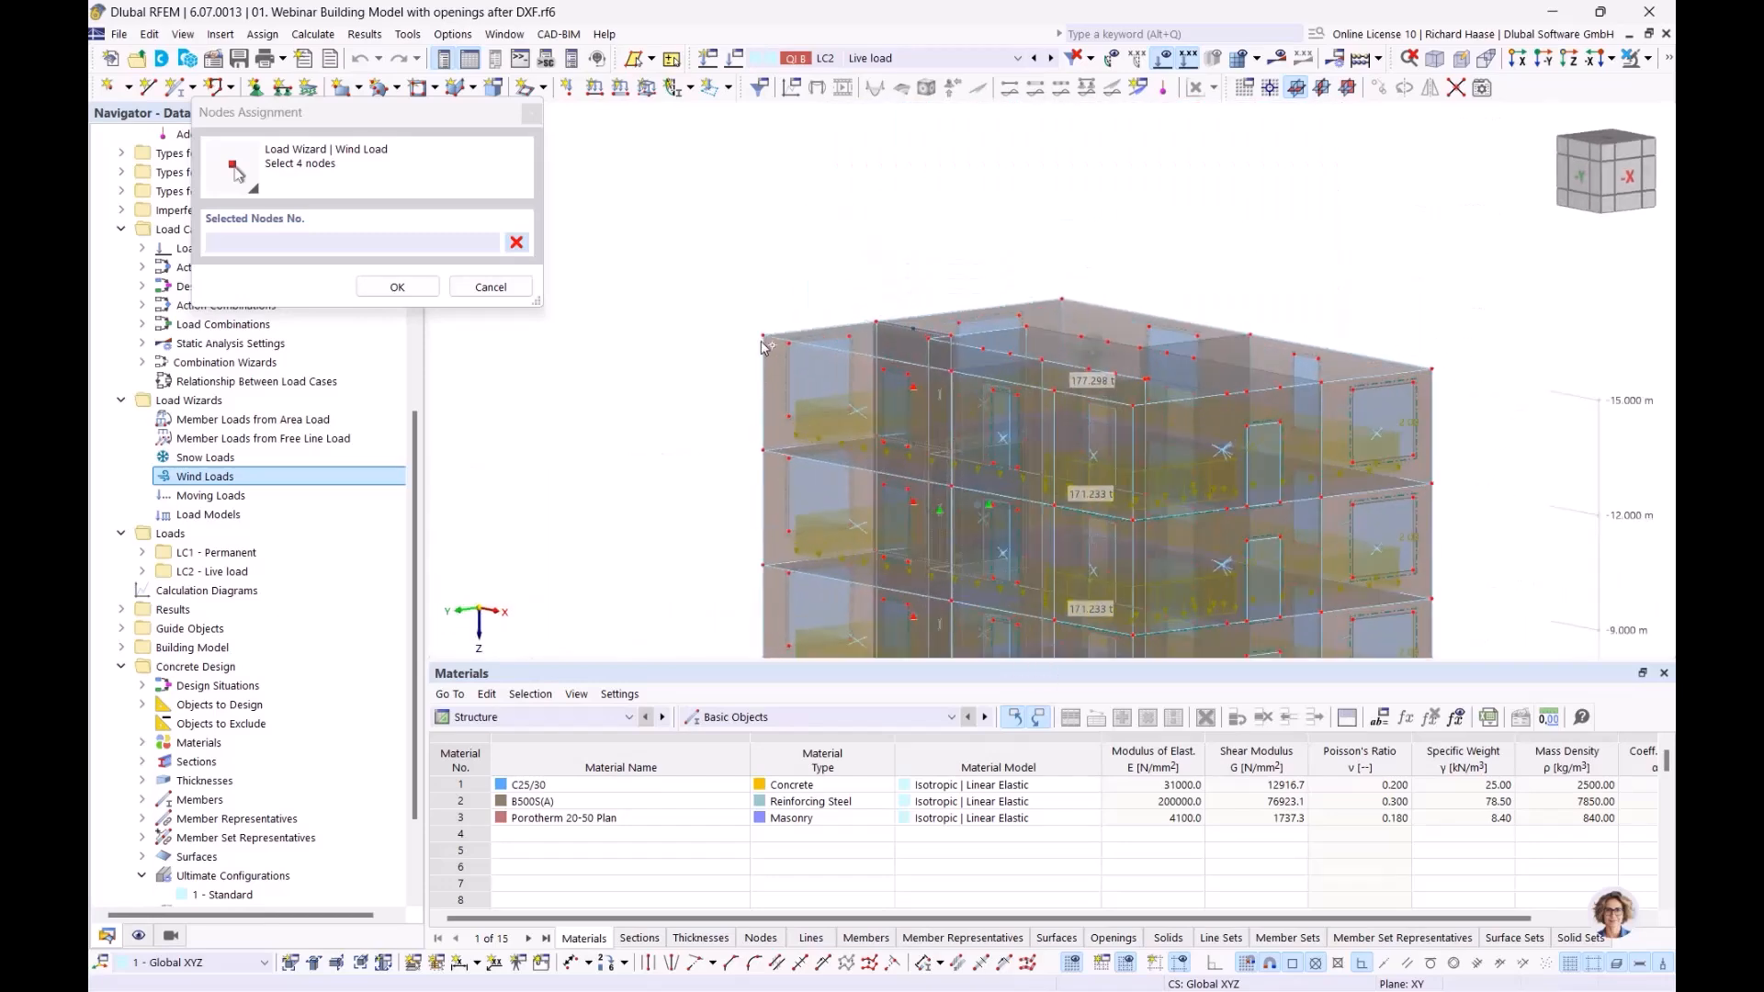
pyautogui.click(1057, 298)
pyautogui.click(1432, 369)
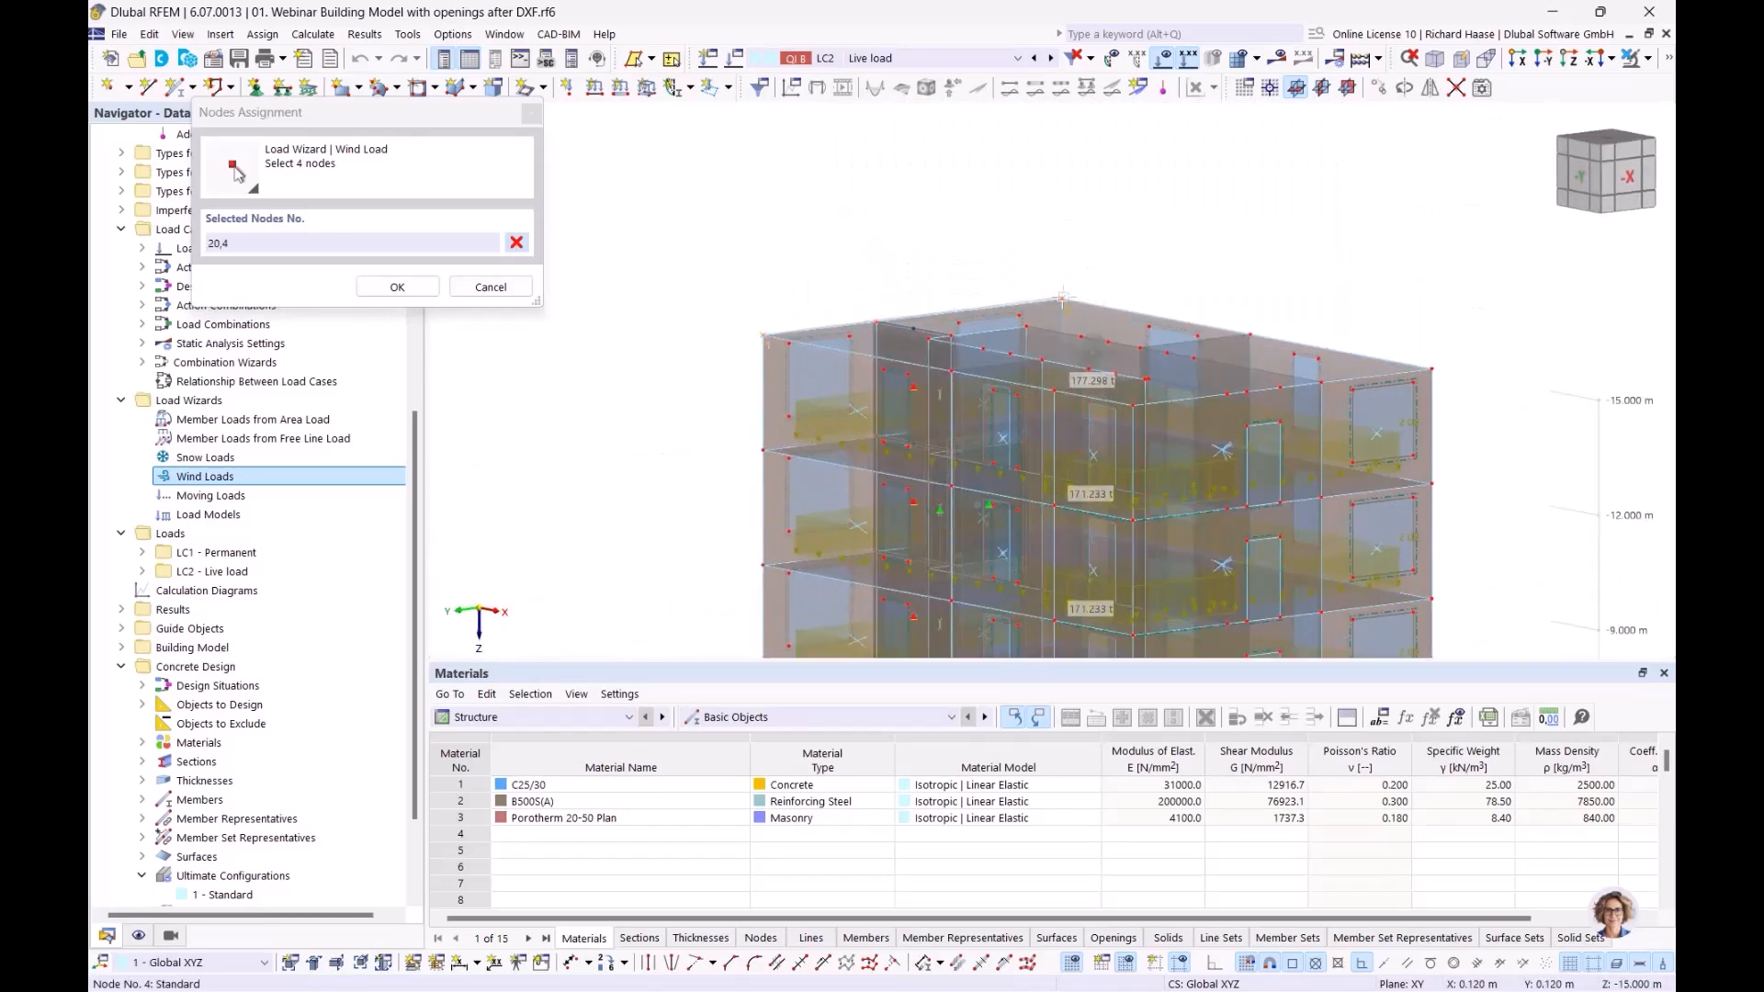
pyautogui.click(1433, 369)
pyautogui.keyDown('ctrl'); pyautogui.moveTo(1343, 390); pyautogui.dragTo(1134, 396, button='middle'); pyautogui.keyUp('ctrl')
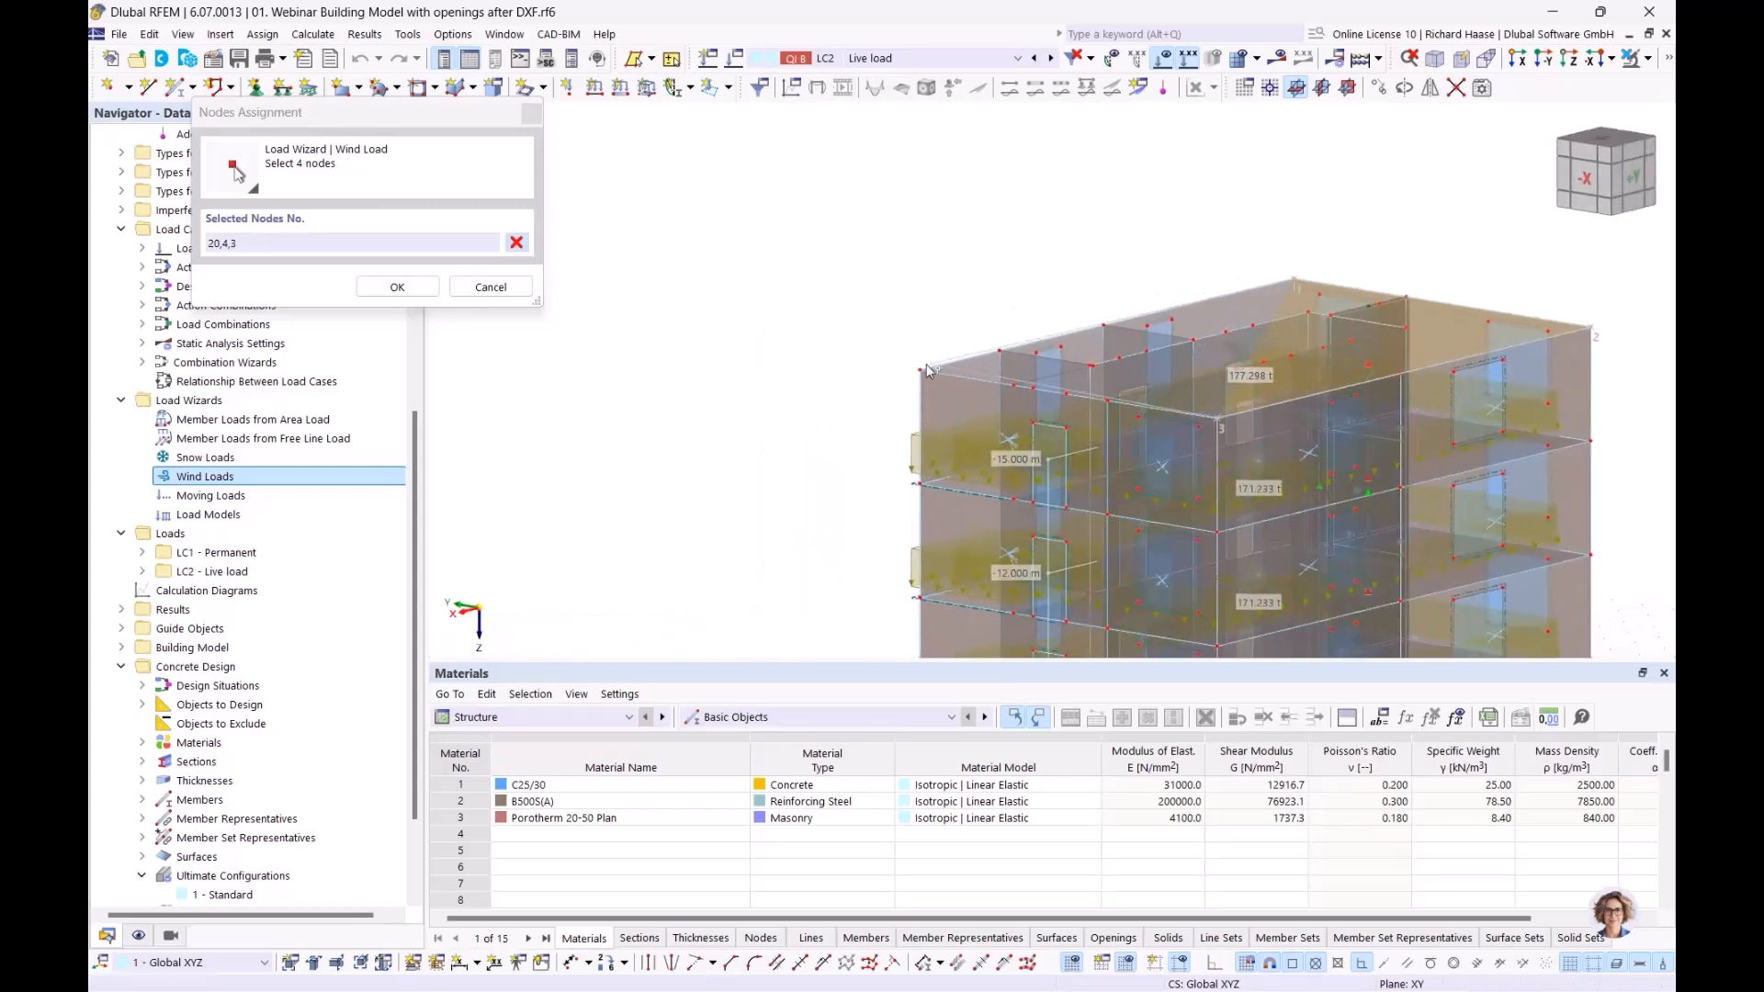
pyautogui.click(921, 370)
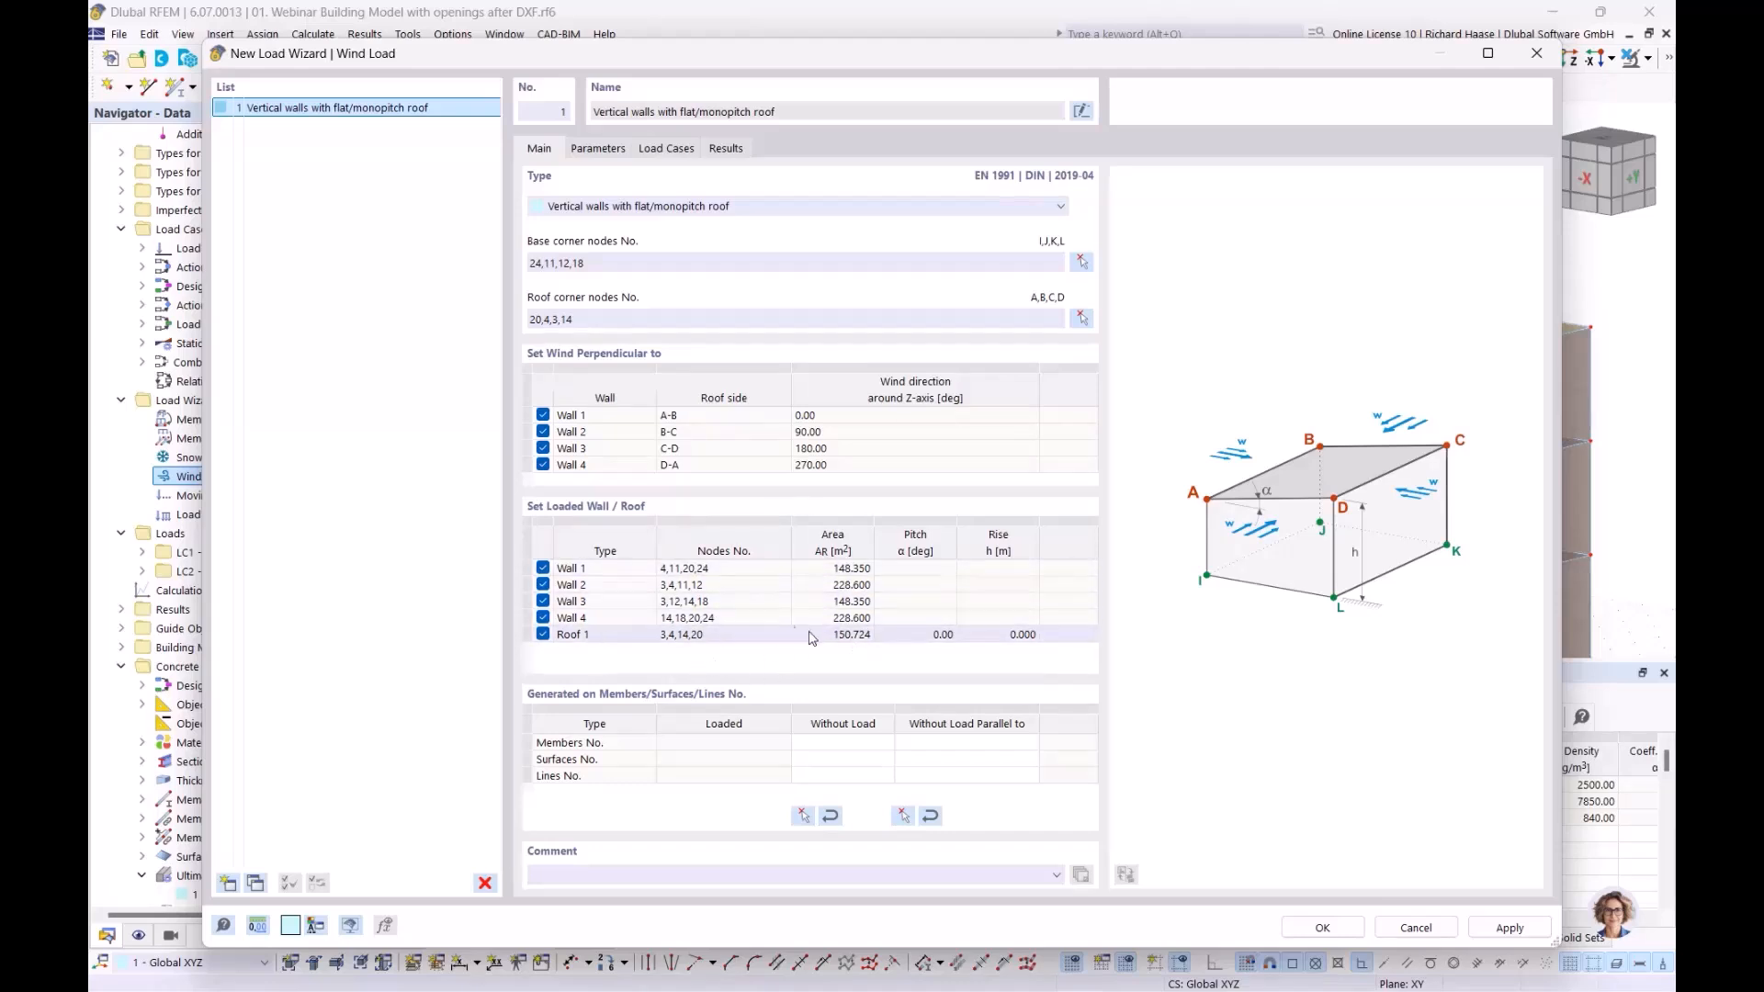
# Show the wind wizard's Parameters: wind zone 1, terrain category I, 22.50 m/s
pyautogui.click(599, 149)
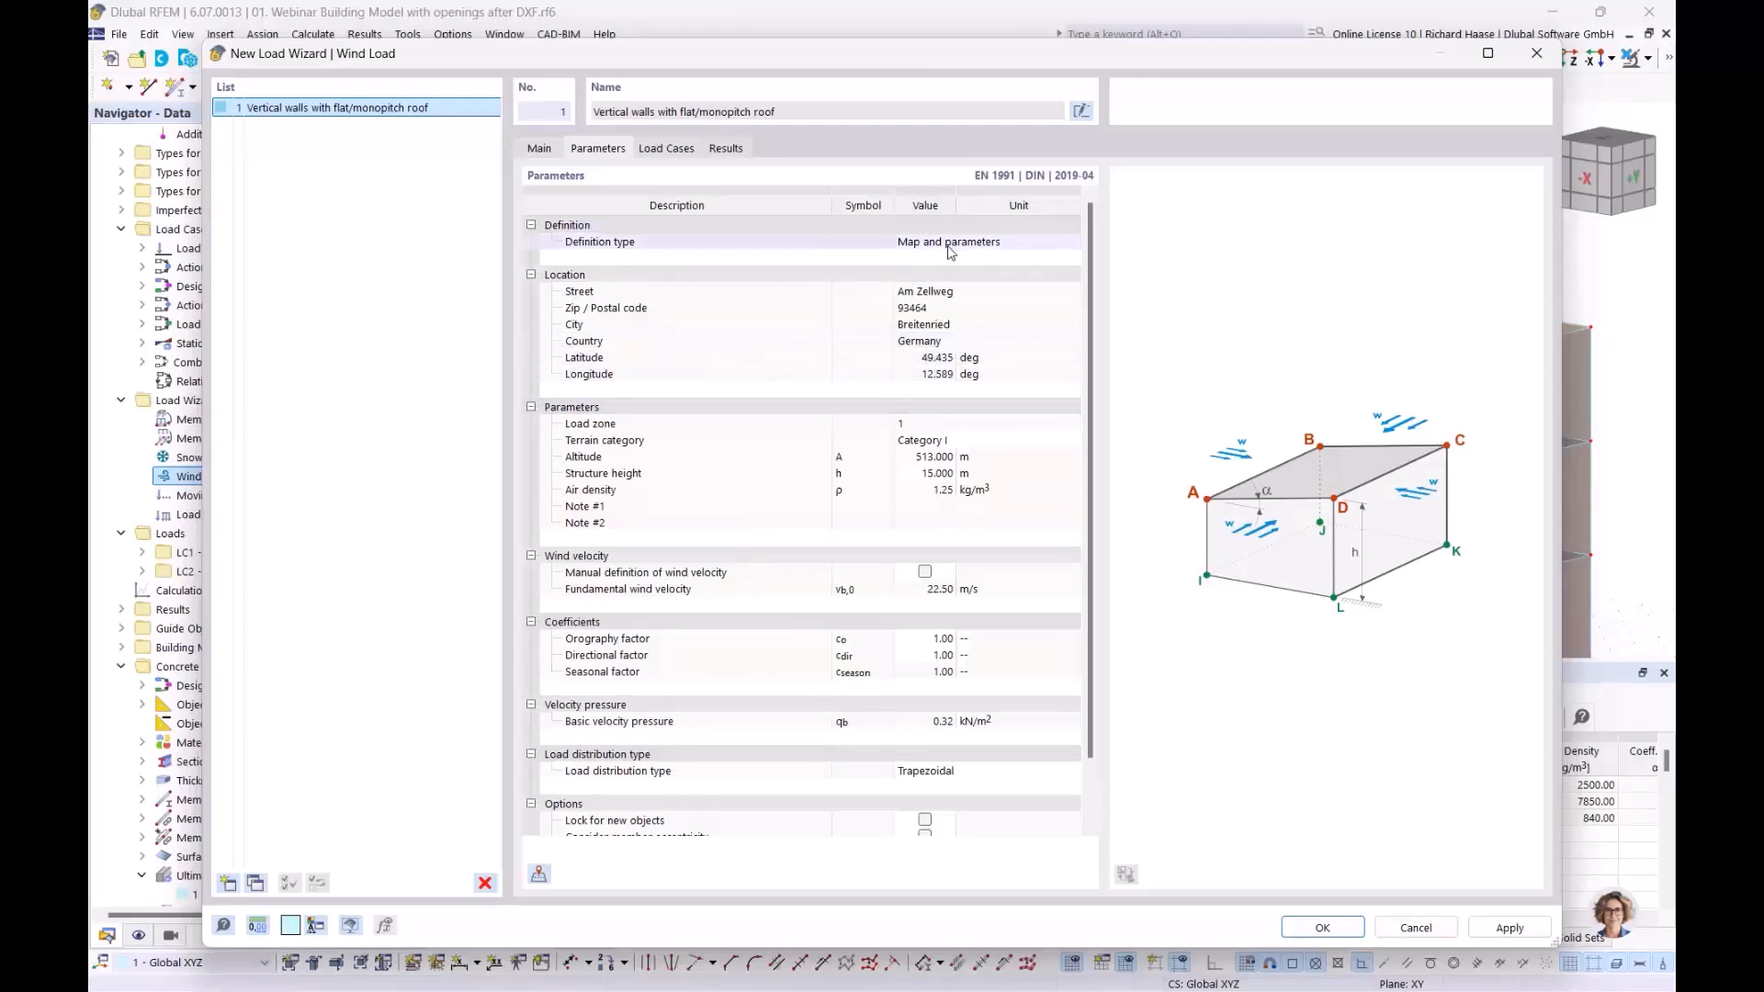
# Import the location from the wind load map by searching the site's address
pyautogui.click(540, 873)
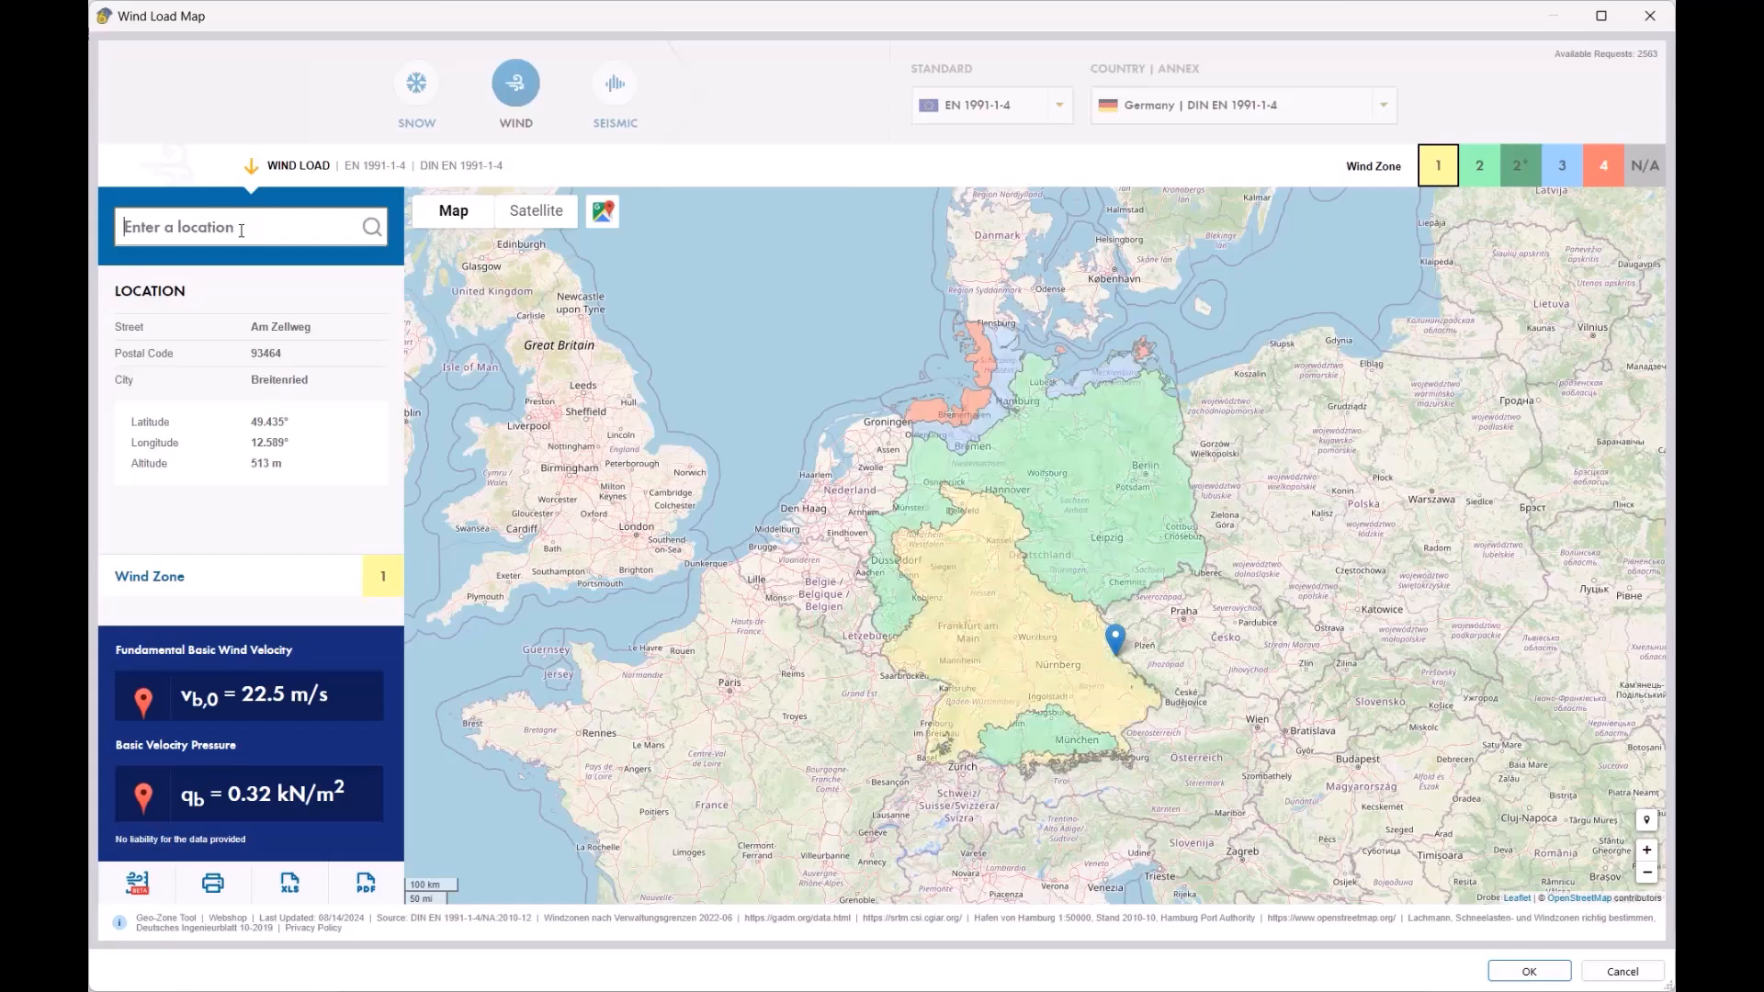
pyautogui.write('tei')
pyautogui.press('BackSpace')
pyautogui.press('BackSpace')
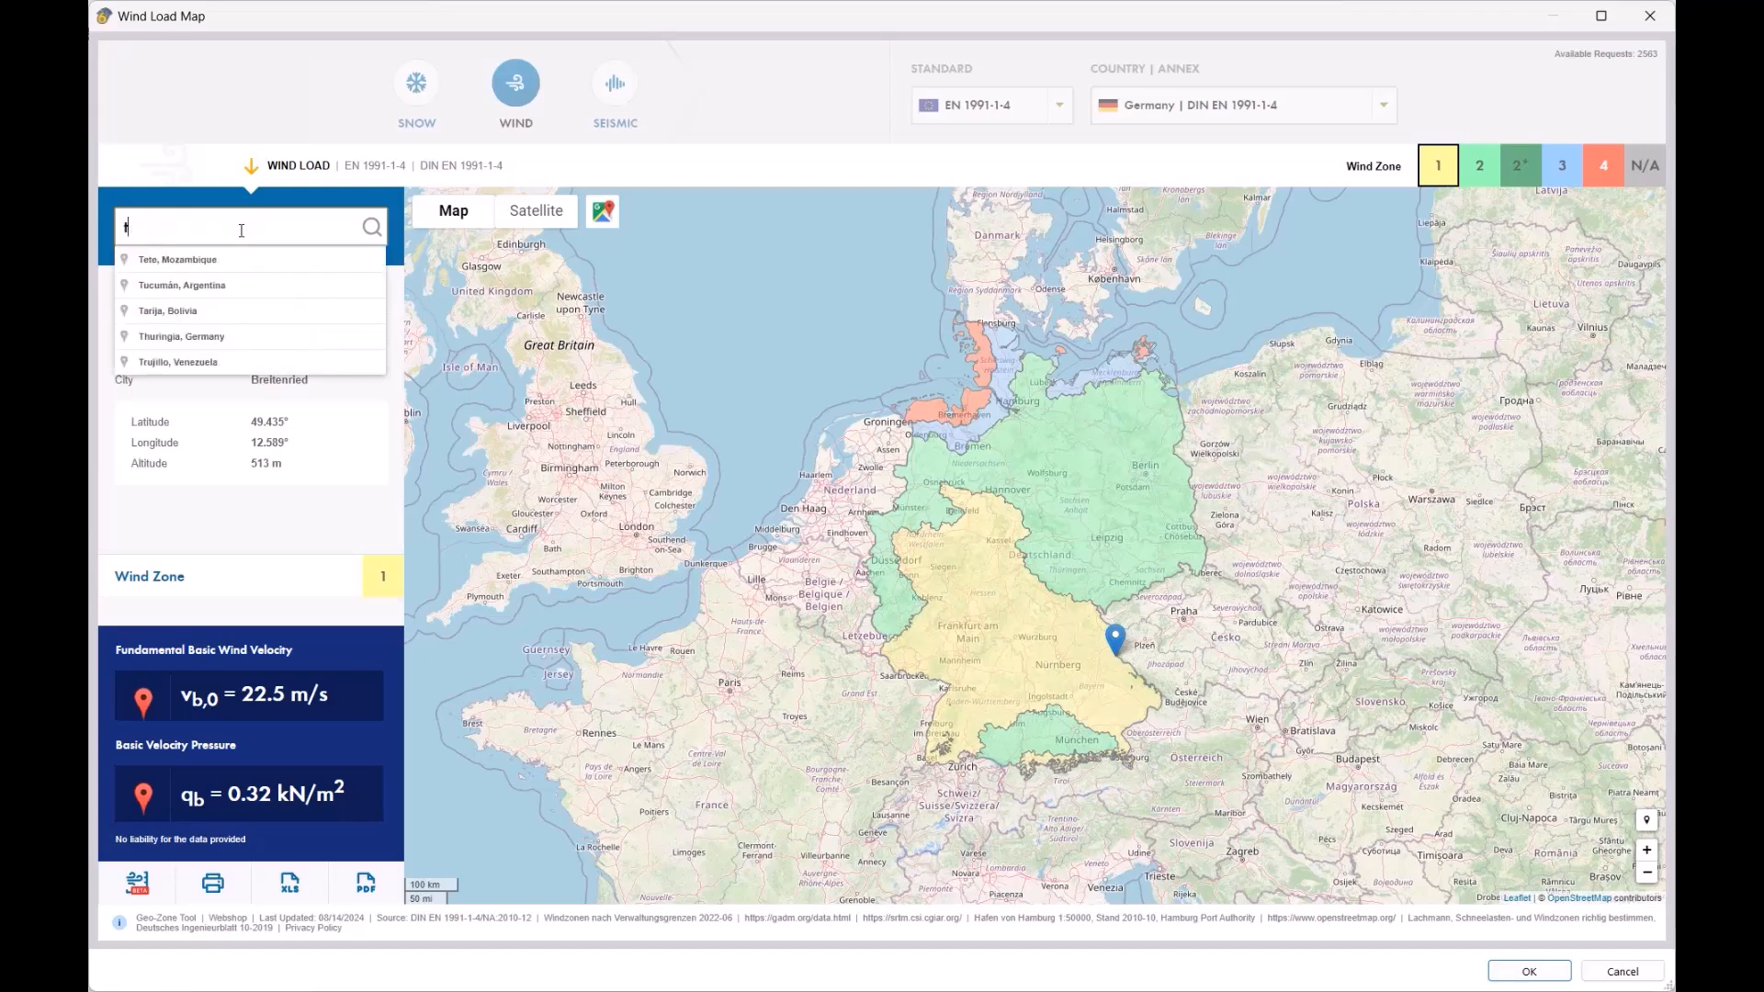
pyautogui.write('efen')
pyautogui.press('BackSpace')
pyautogui.press('BackSpace')
pyautogui.press('BackSpace')
pyautogui.press('BackSpace')
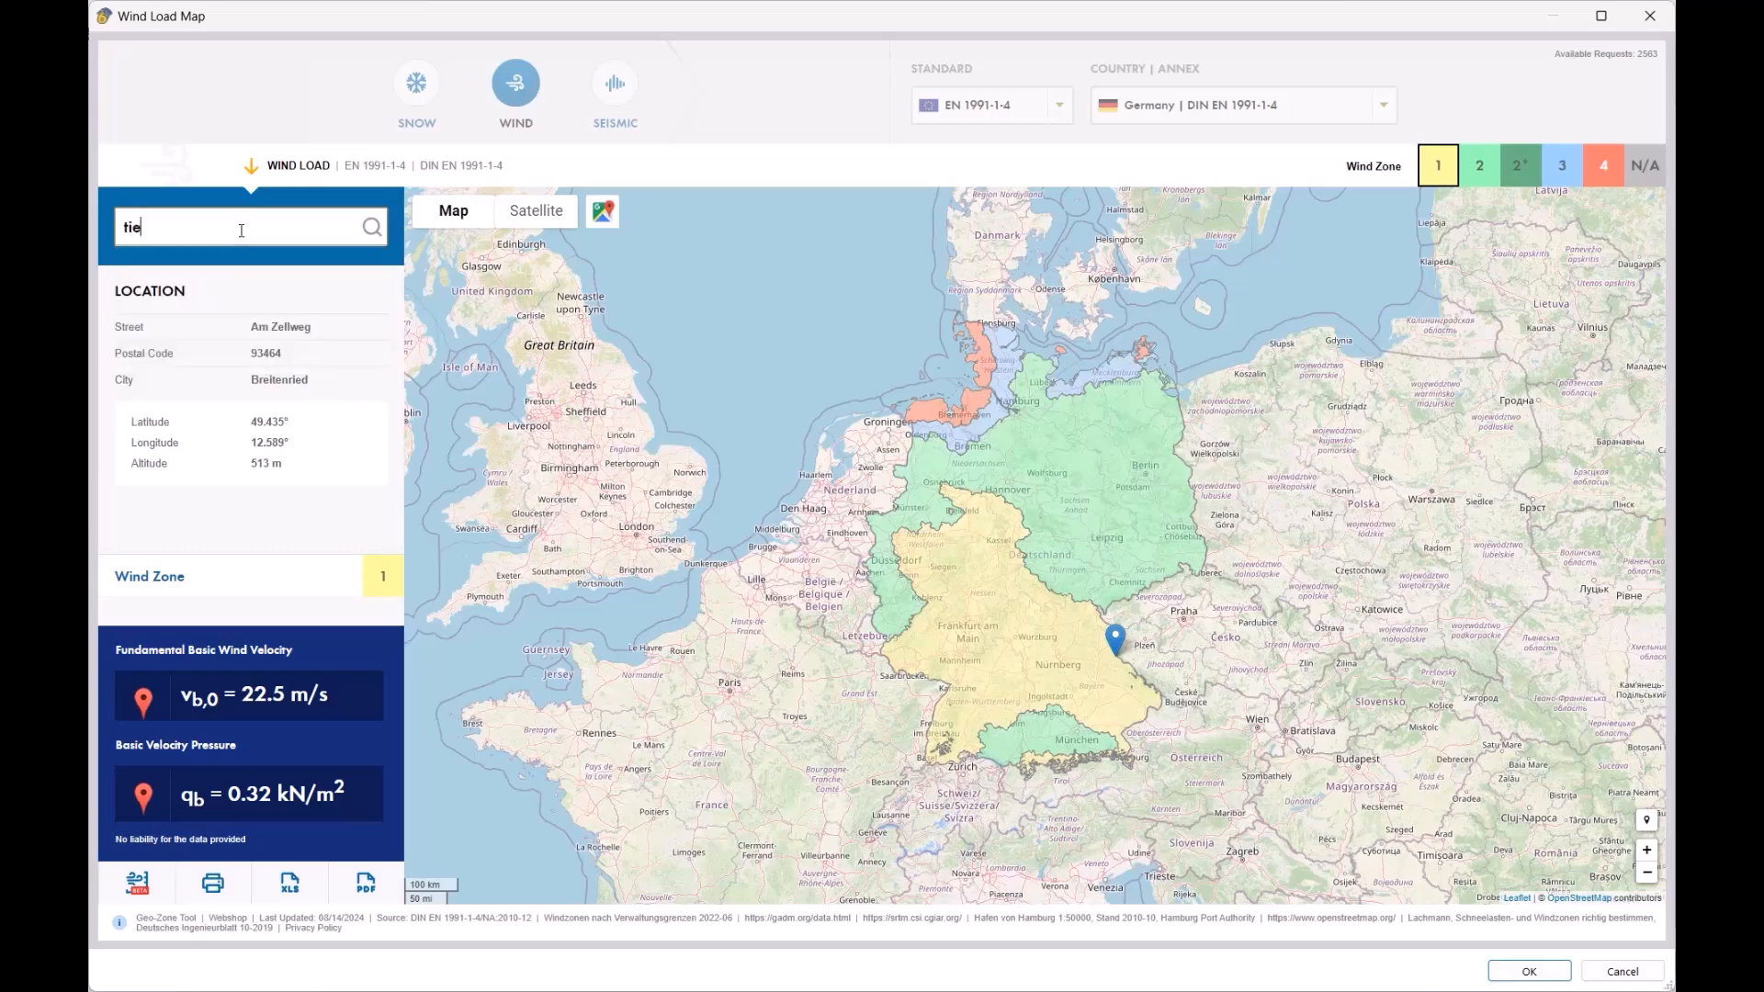
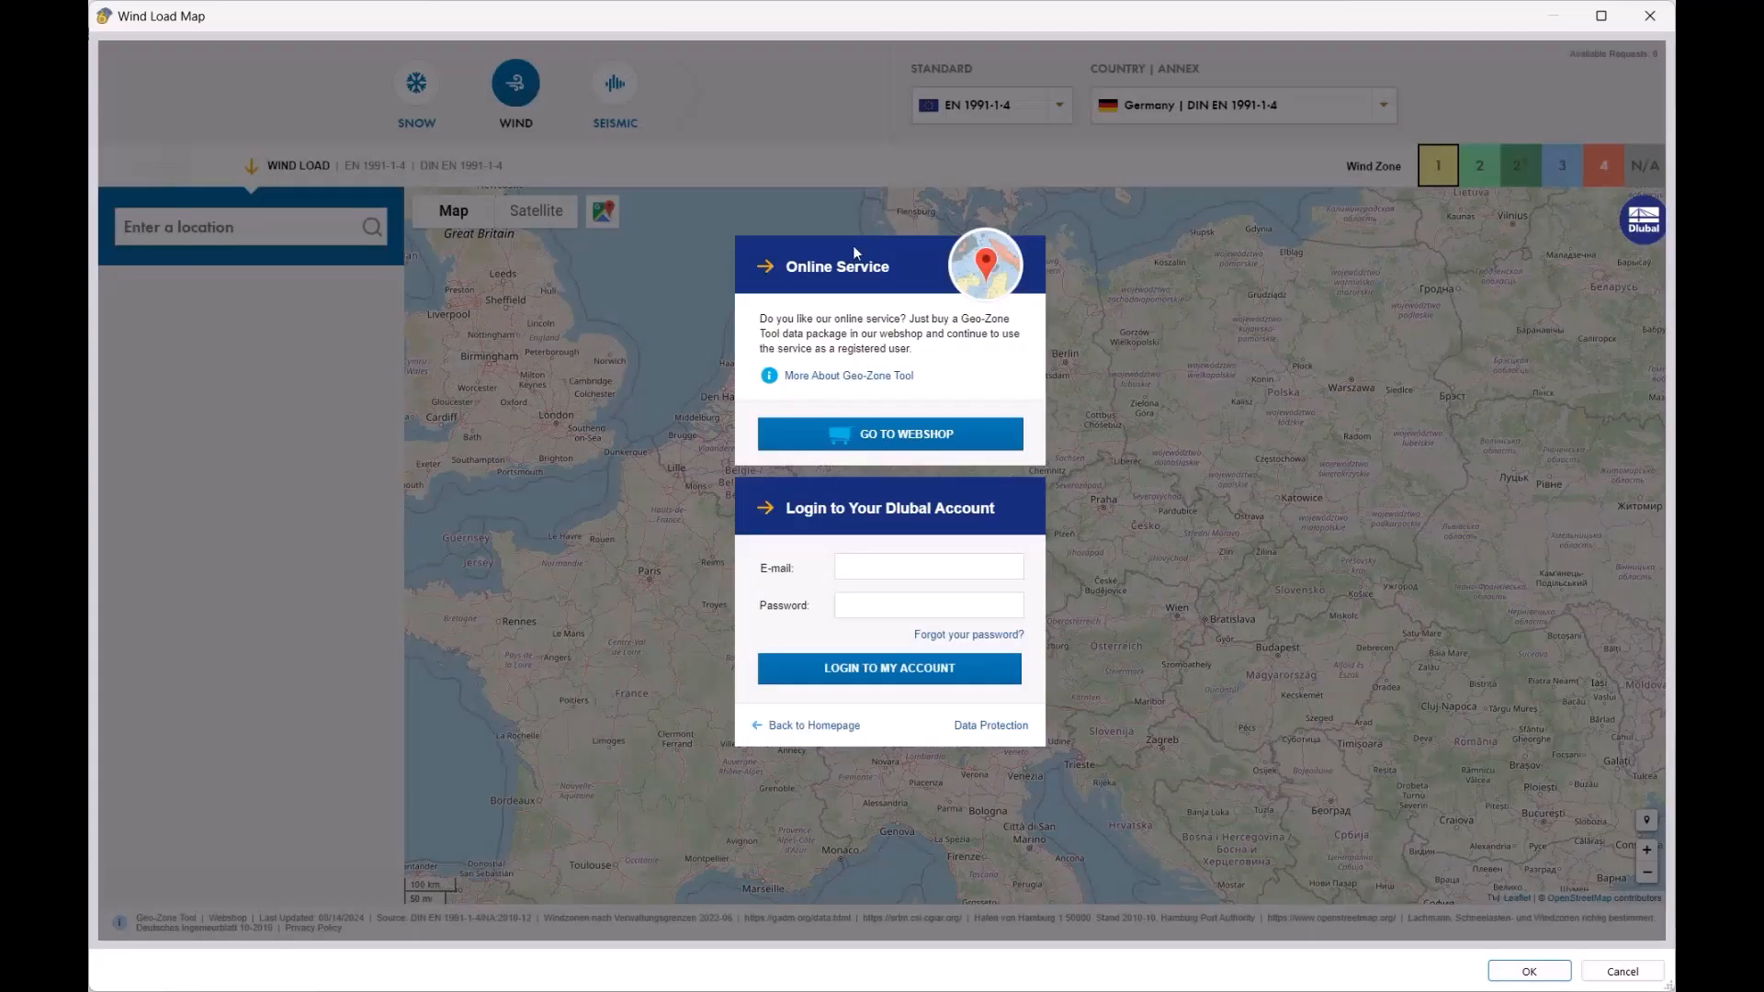
# Sign in to the Dlubal account and accept wind zone 1, 22.5 m/s, 0.32 kN/m²
pyautogui.click(901, 572)
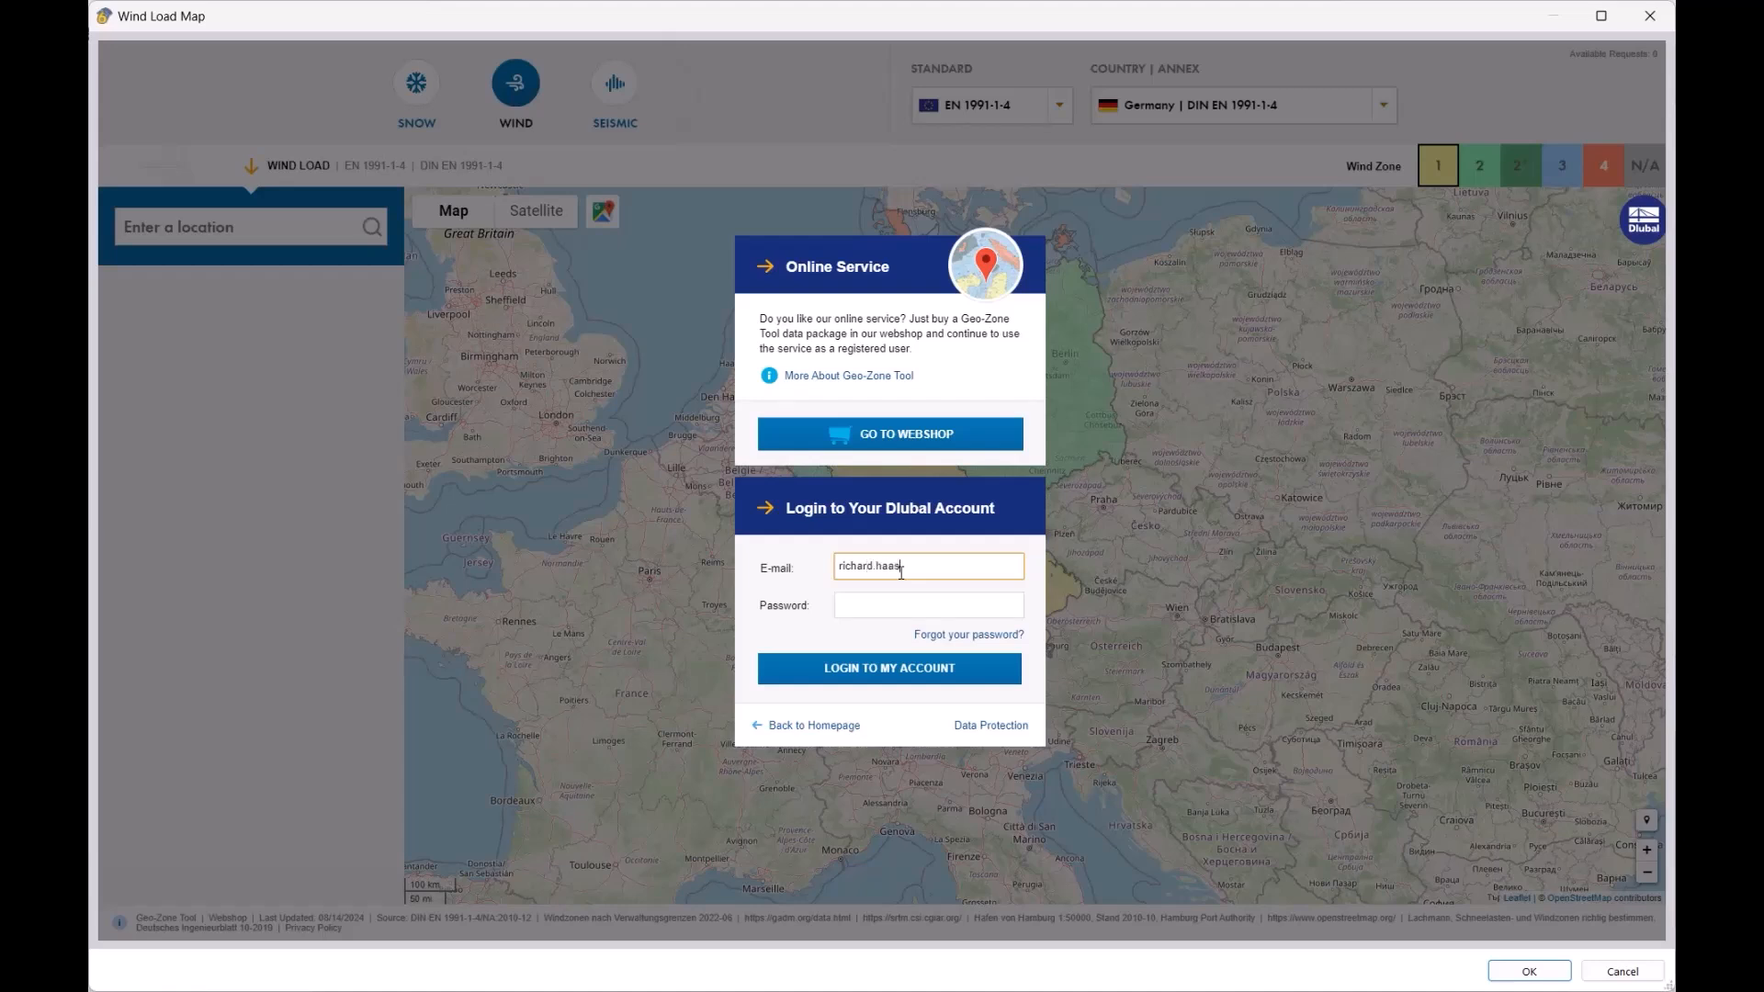
pyautogui.press('Tab')
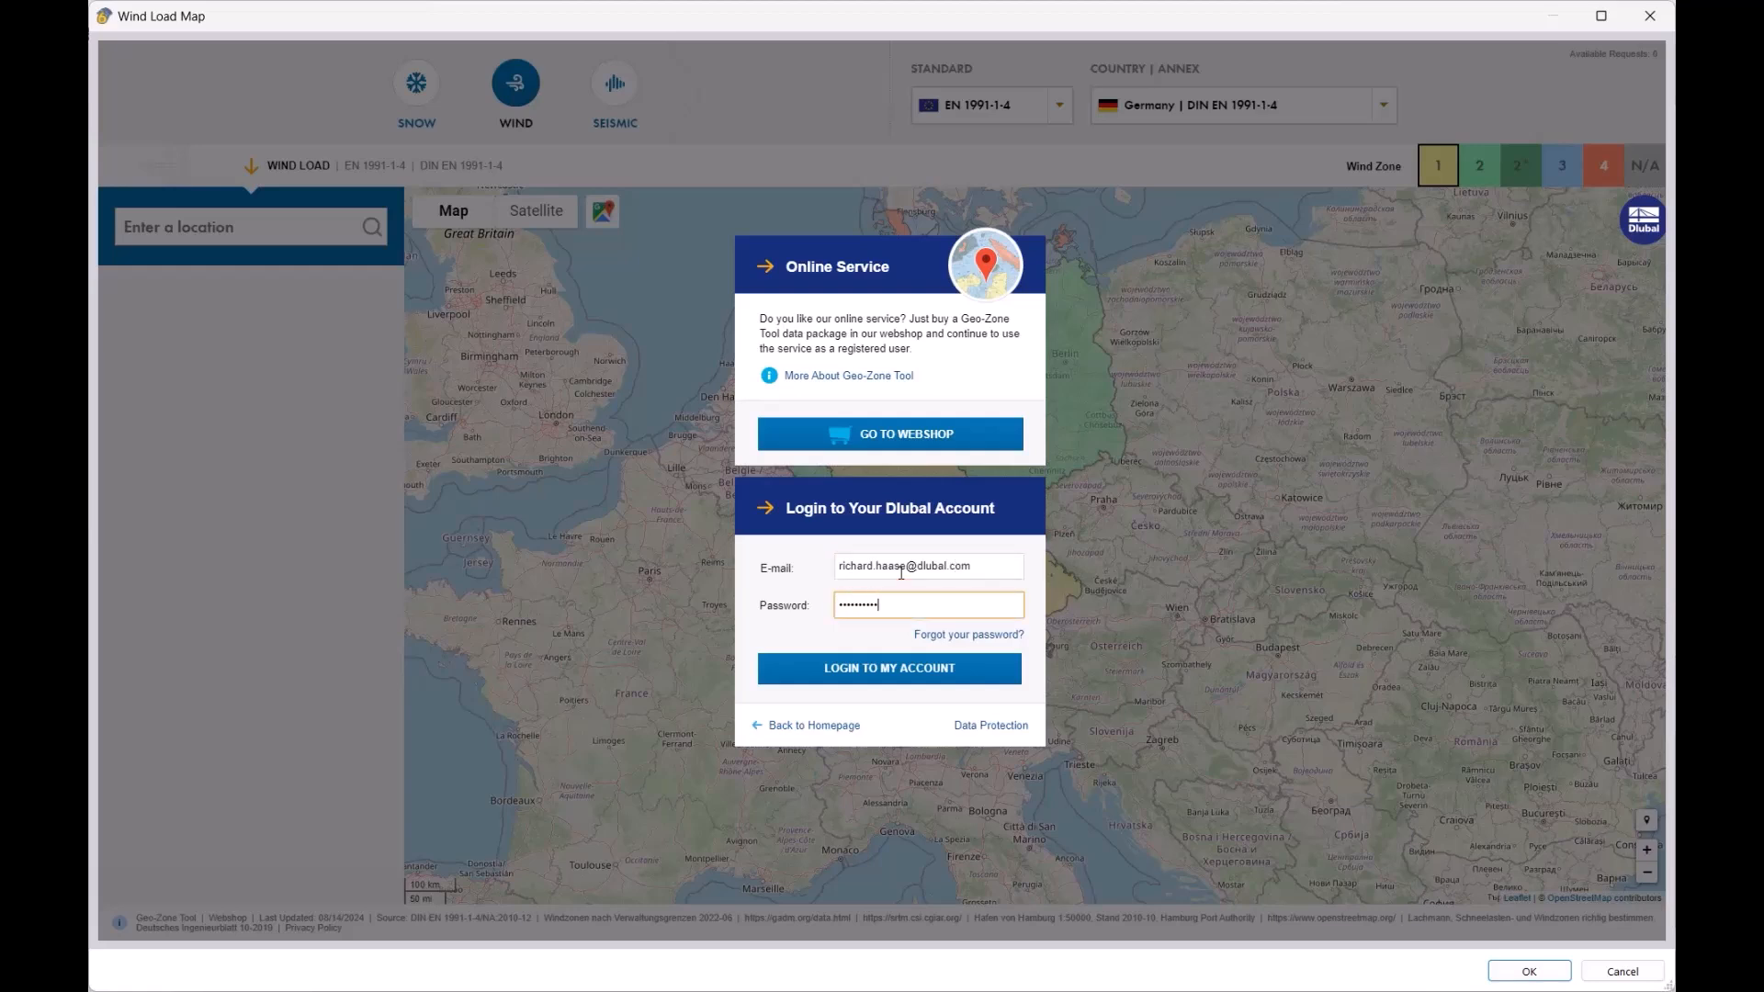
pyautogui.click(886, 670)
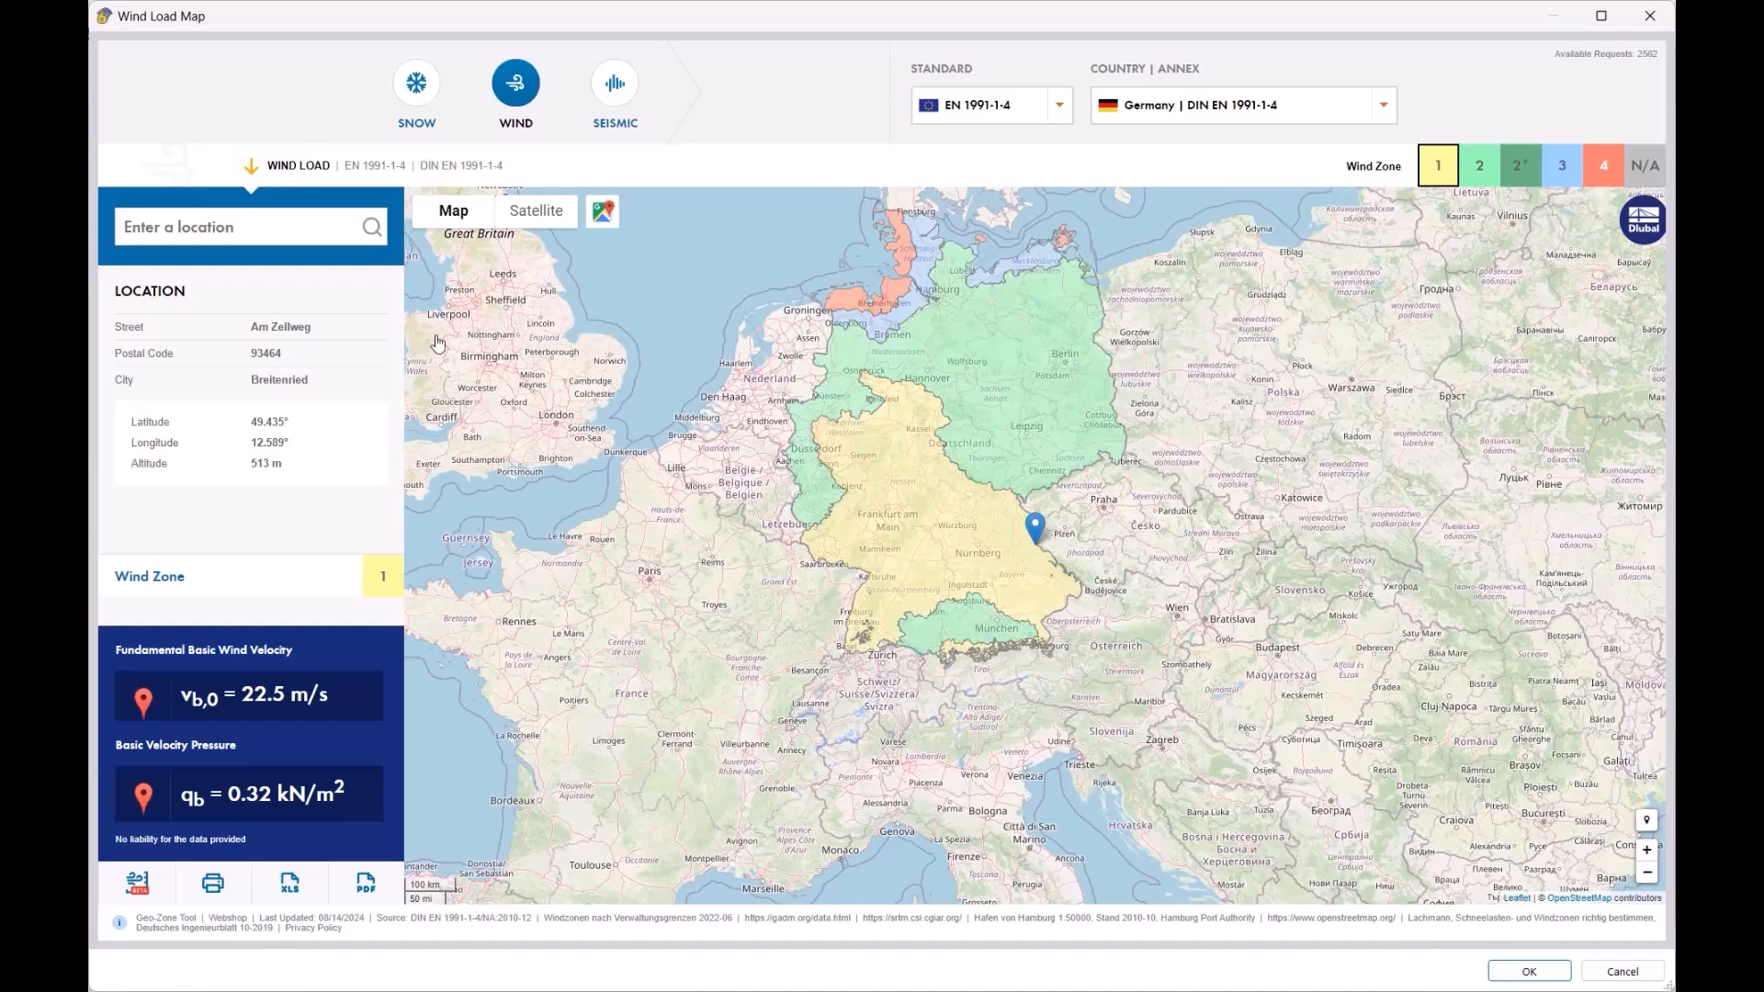
pyautogui.click(1530, 971)
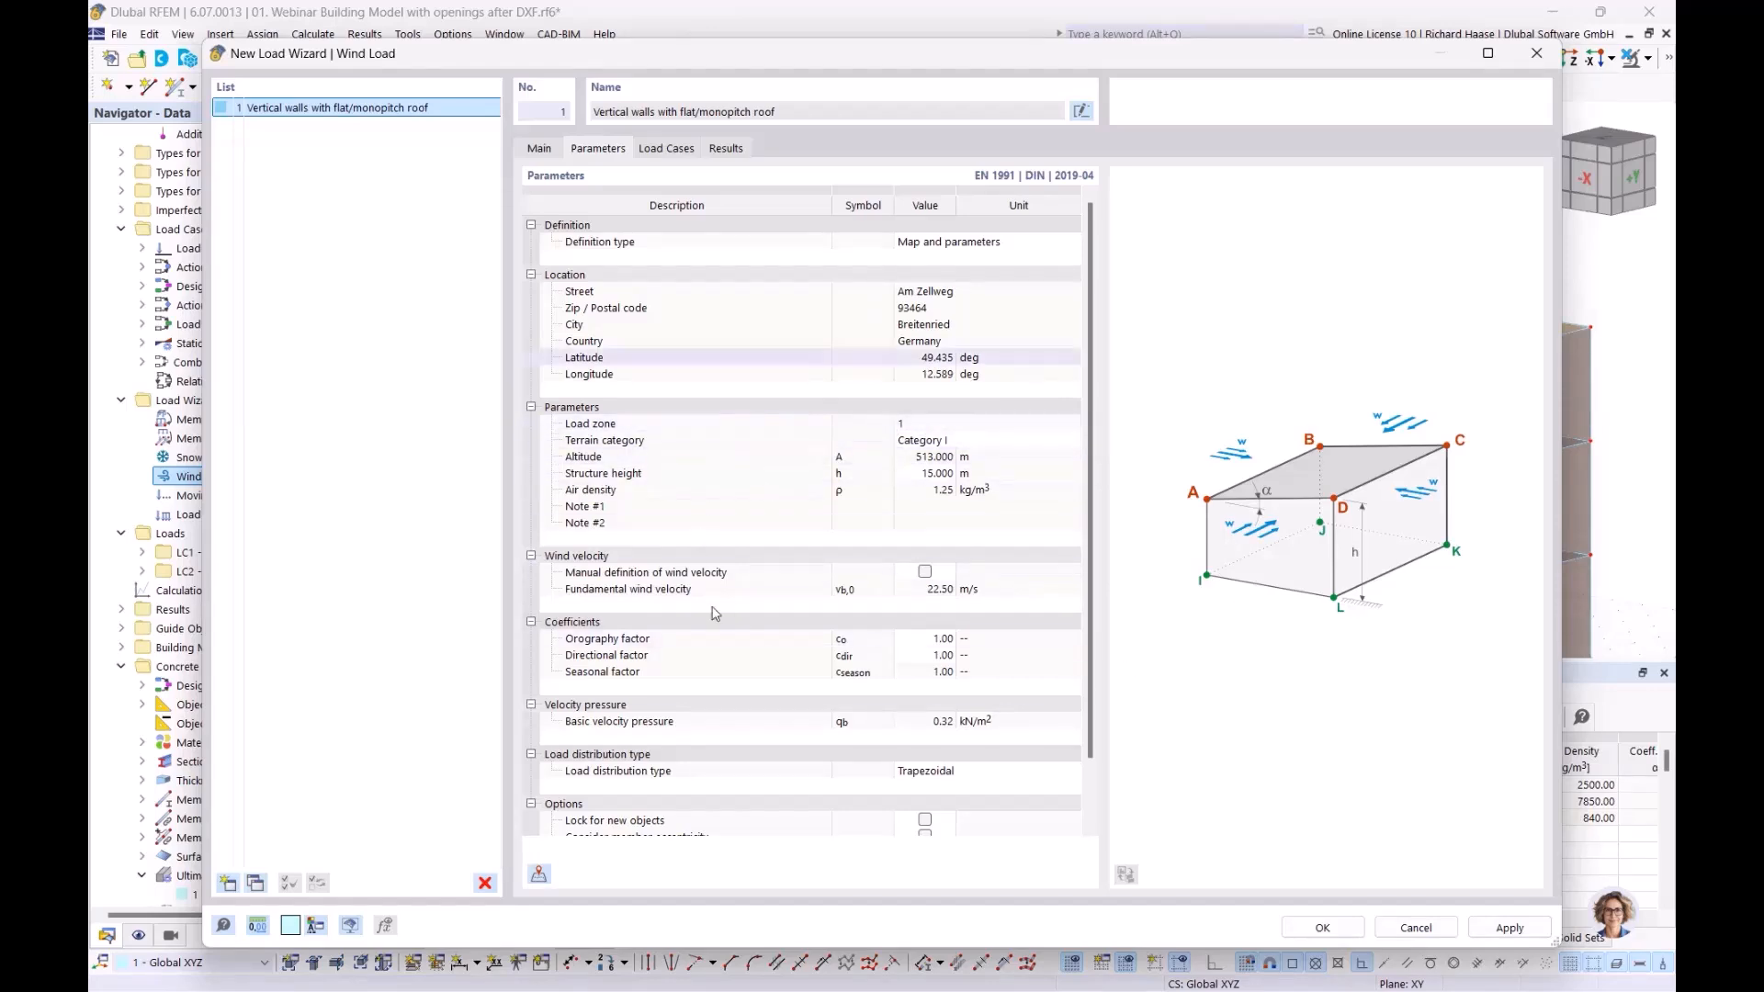
# Generate load cases LC3–LC10, w+ and w− wind perpendicular to each of Walls 1–4
pyautogui.scroll(-1, 807, 598)
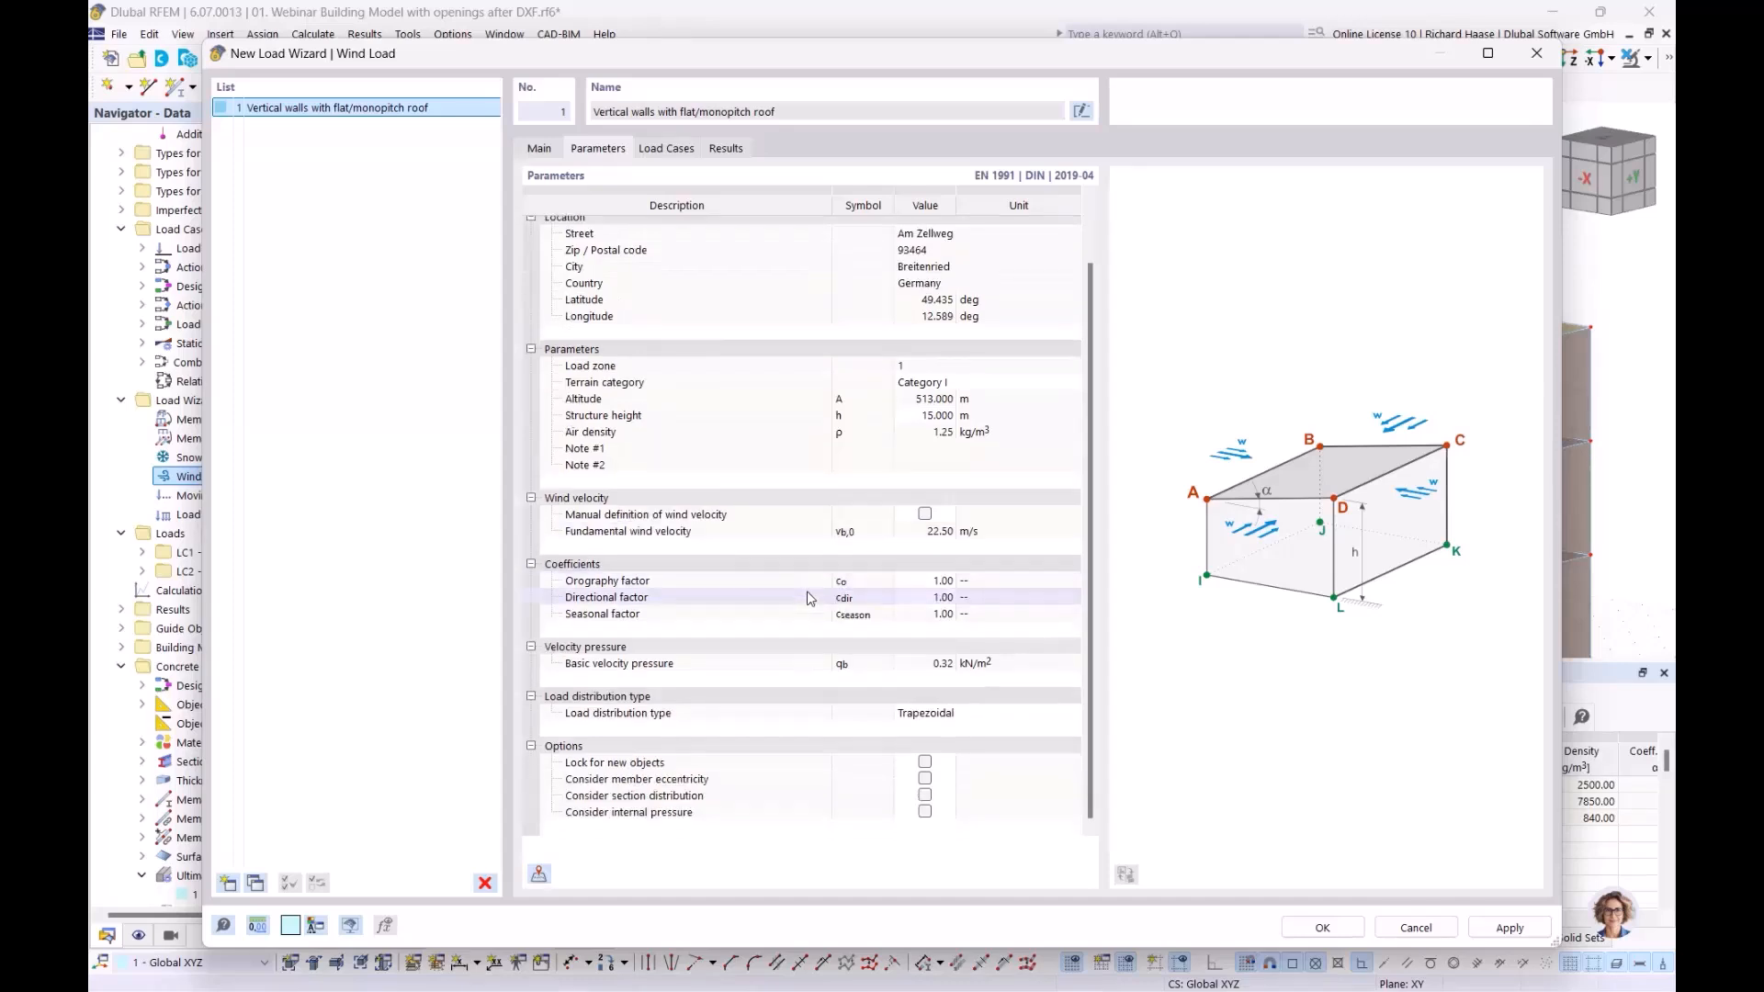
pyautogui.scroll(1, 807, 598)
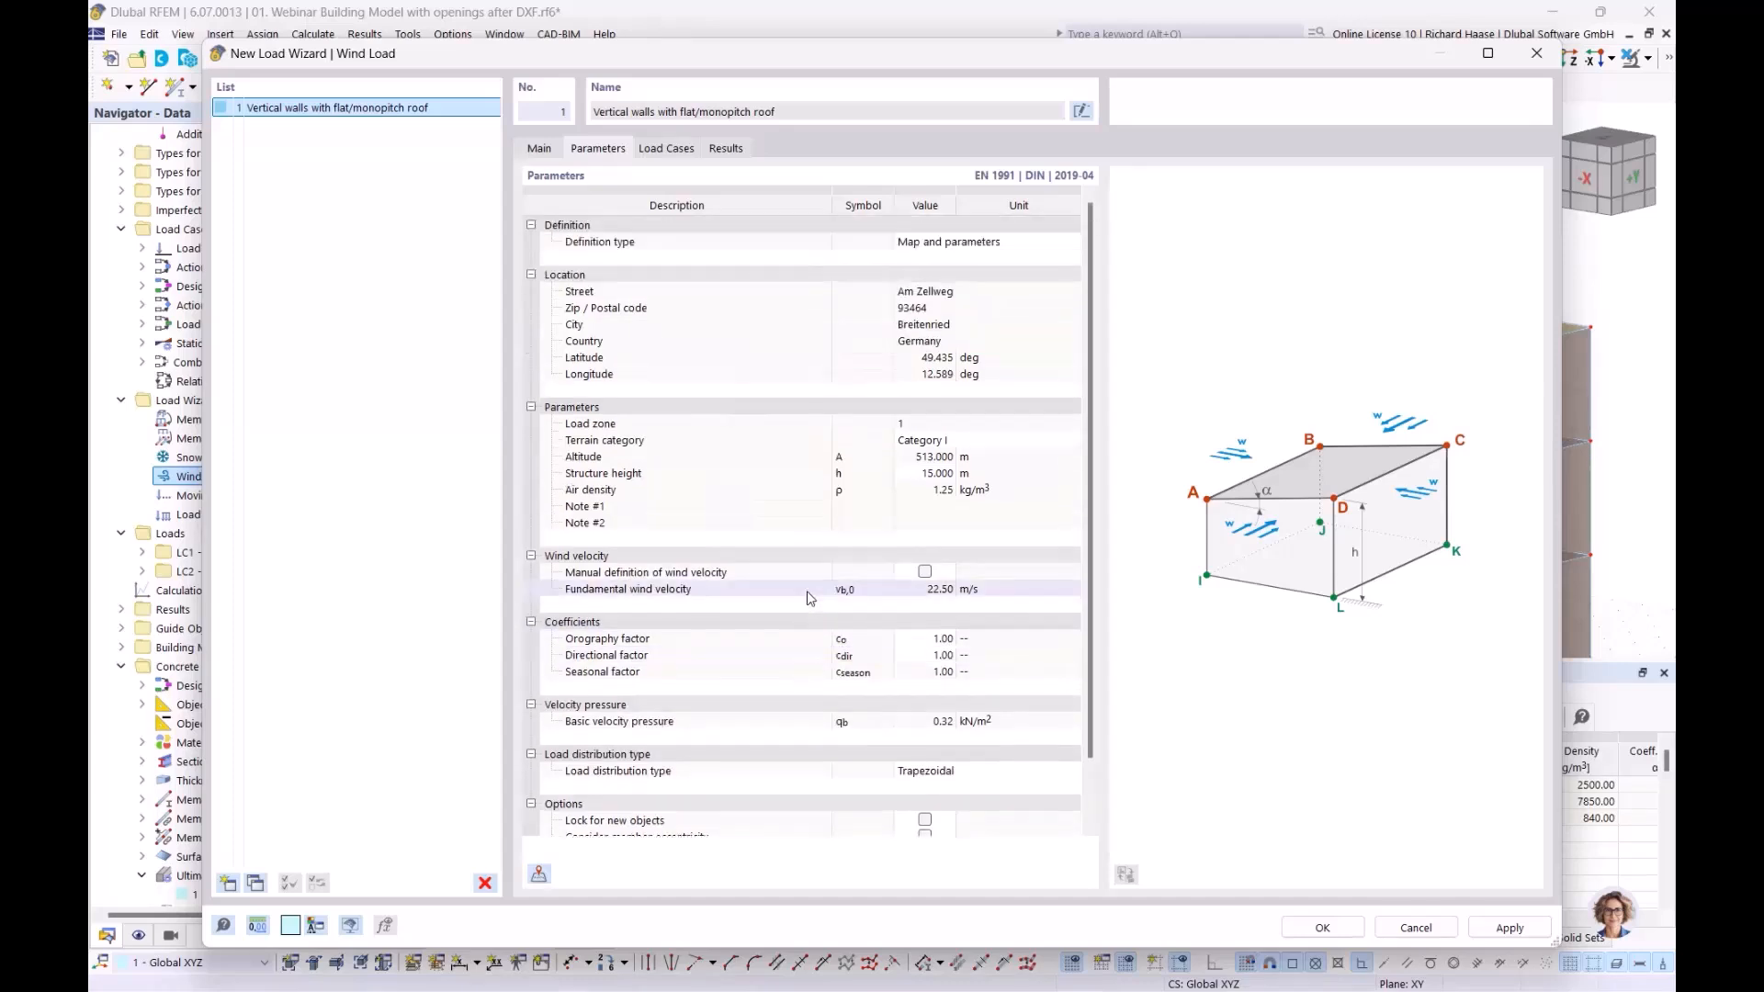
pyautogui.click(668, 150)
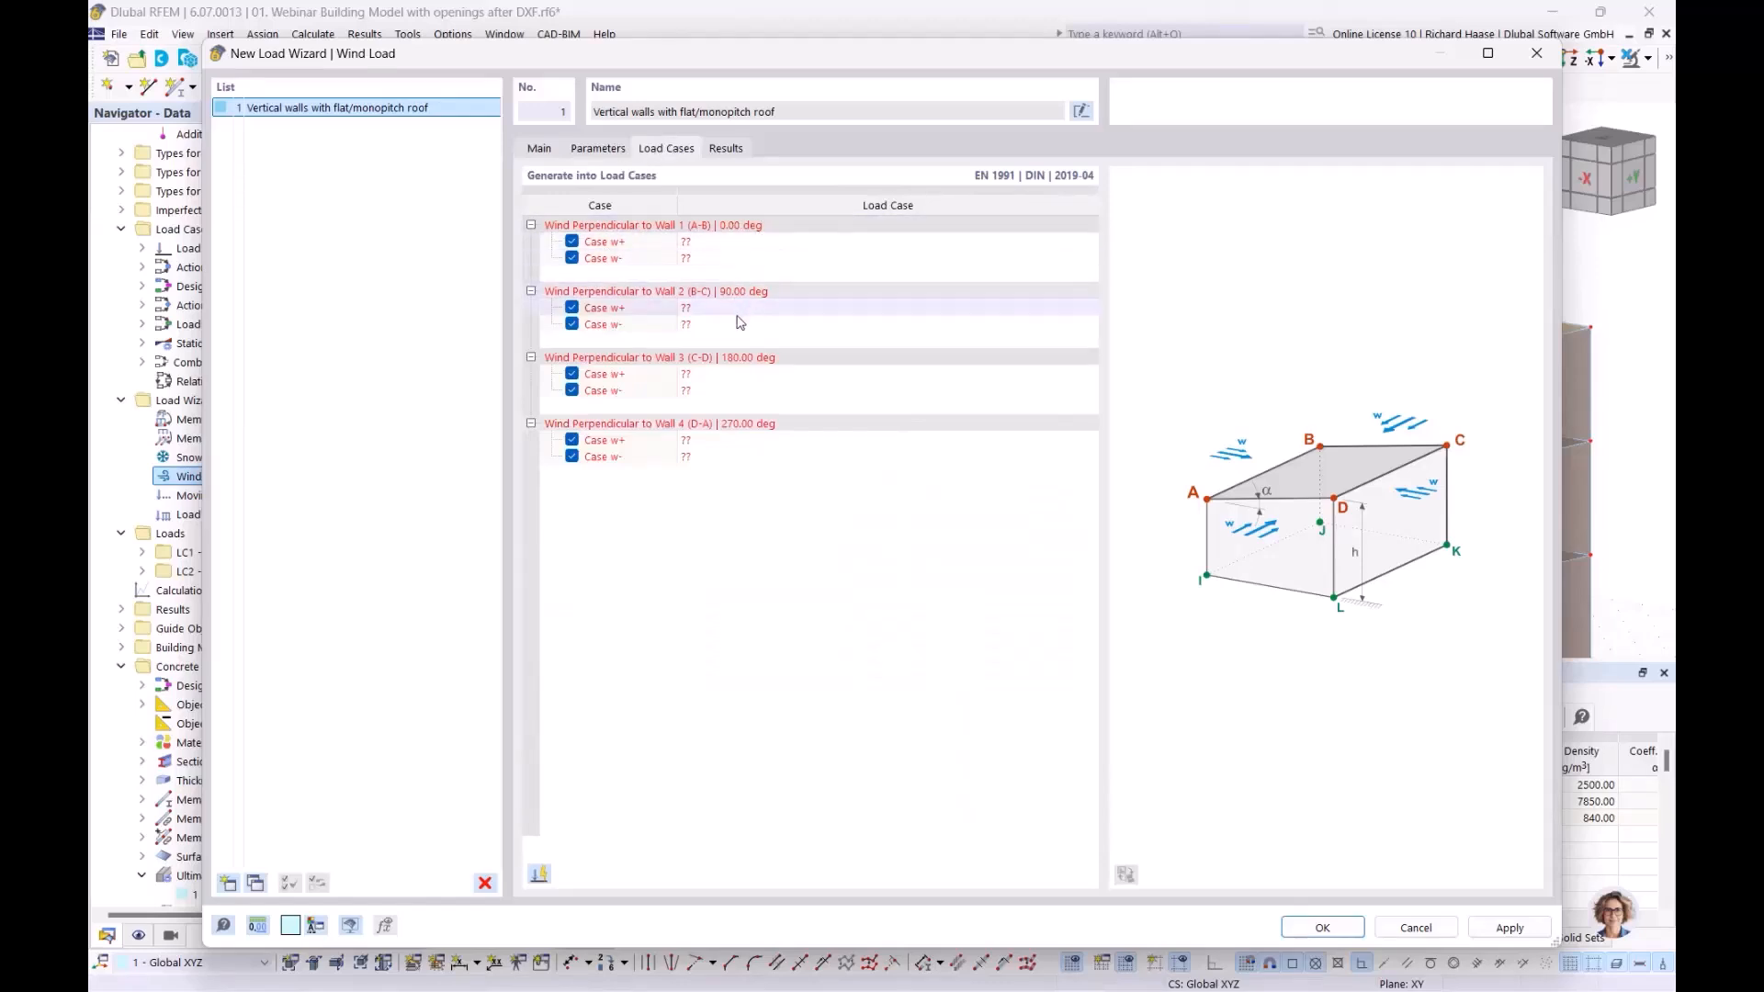
pyautogui.click(540, 875)
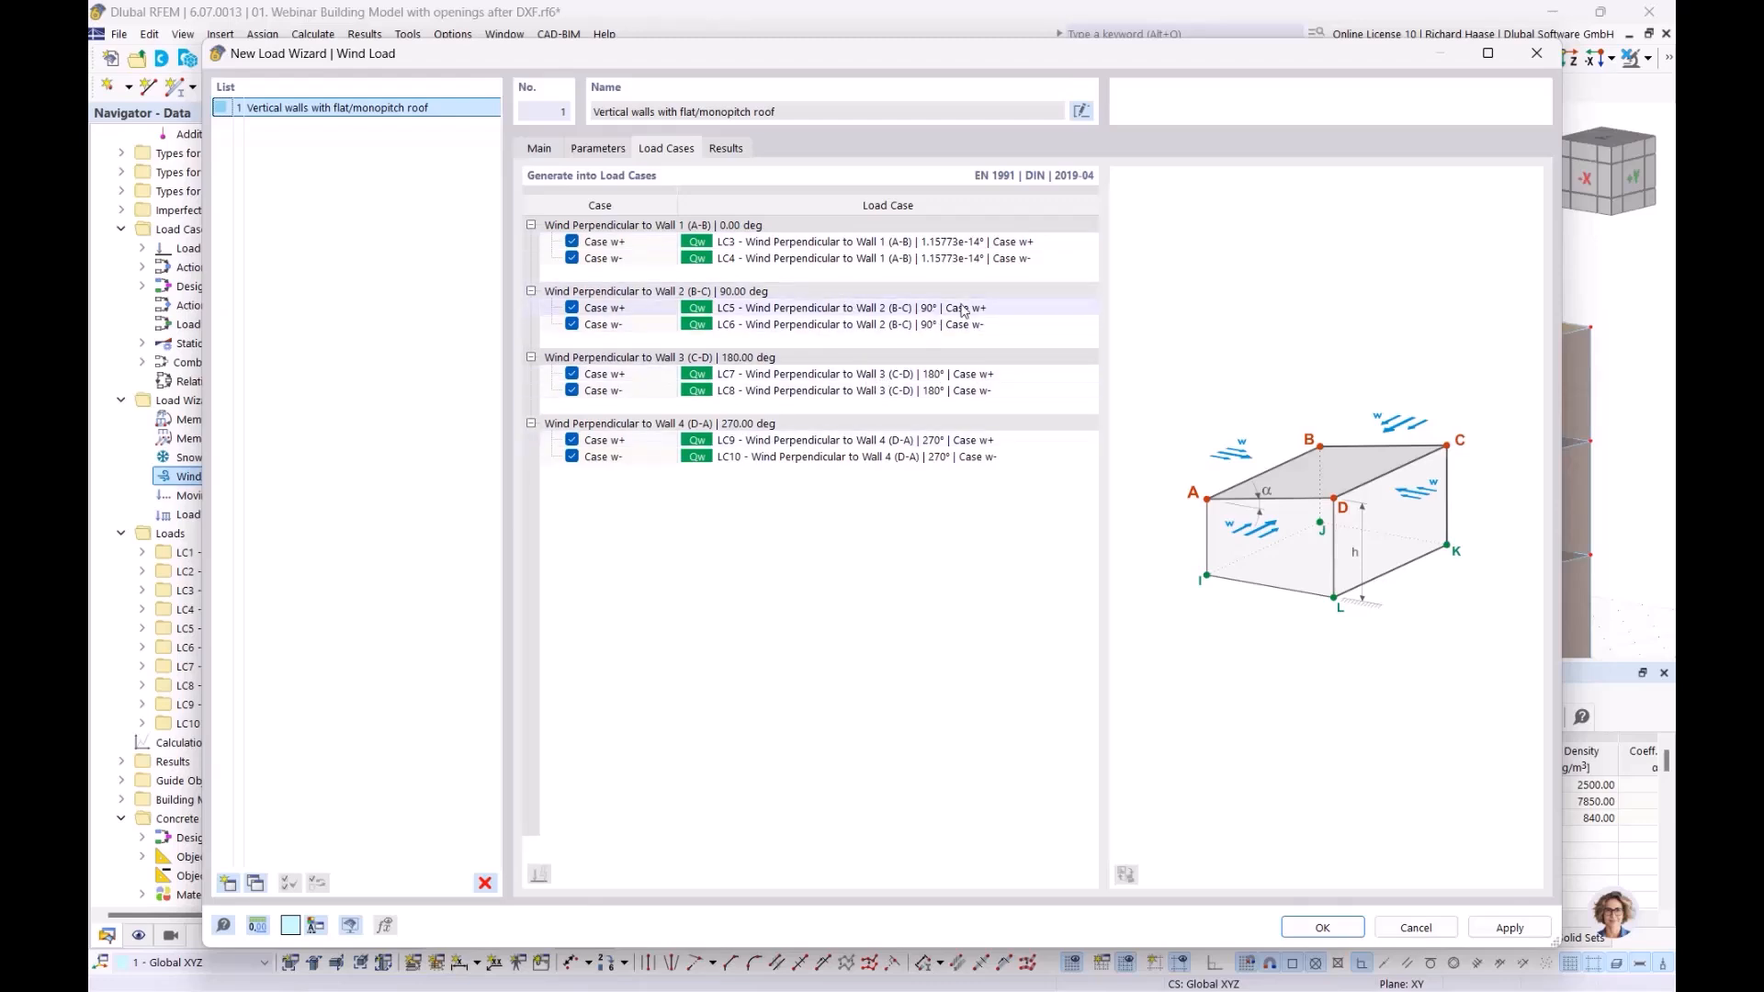
# Close the wind load wizard and display LC3's wind loads, orbiting to the -Y side
pyautogui.click(1345, 930)
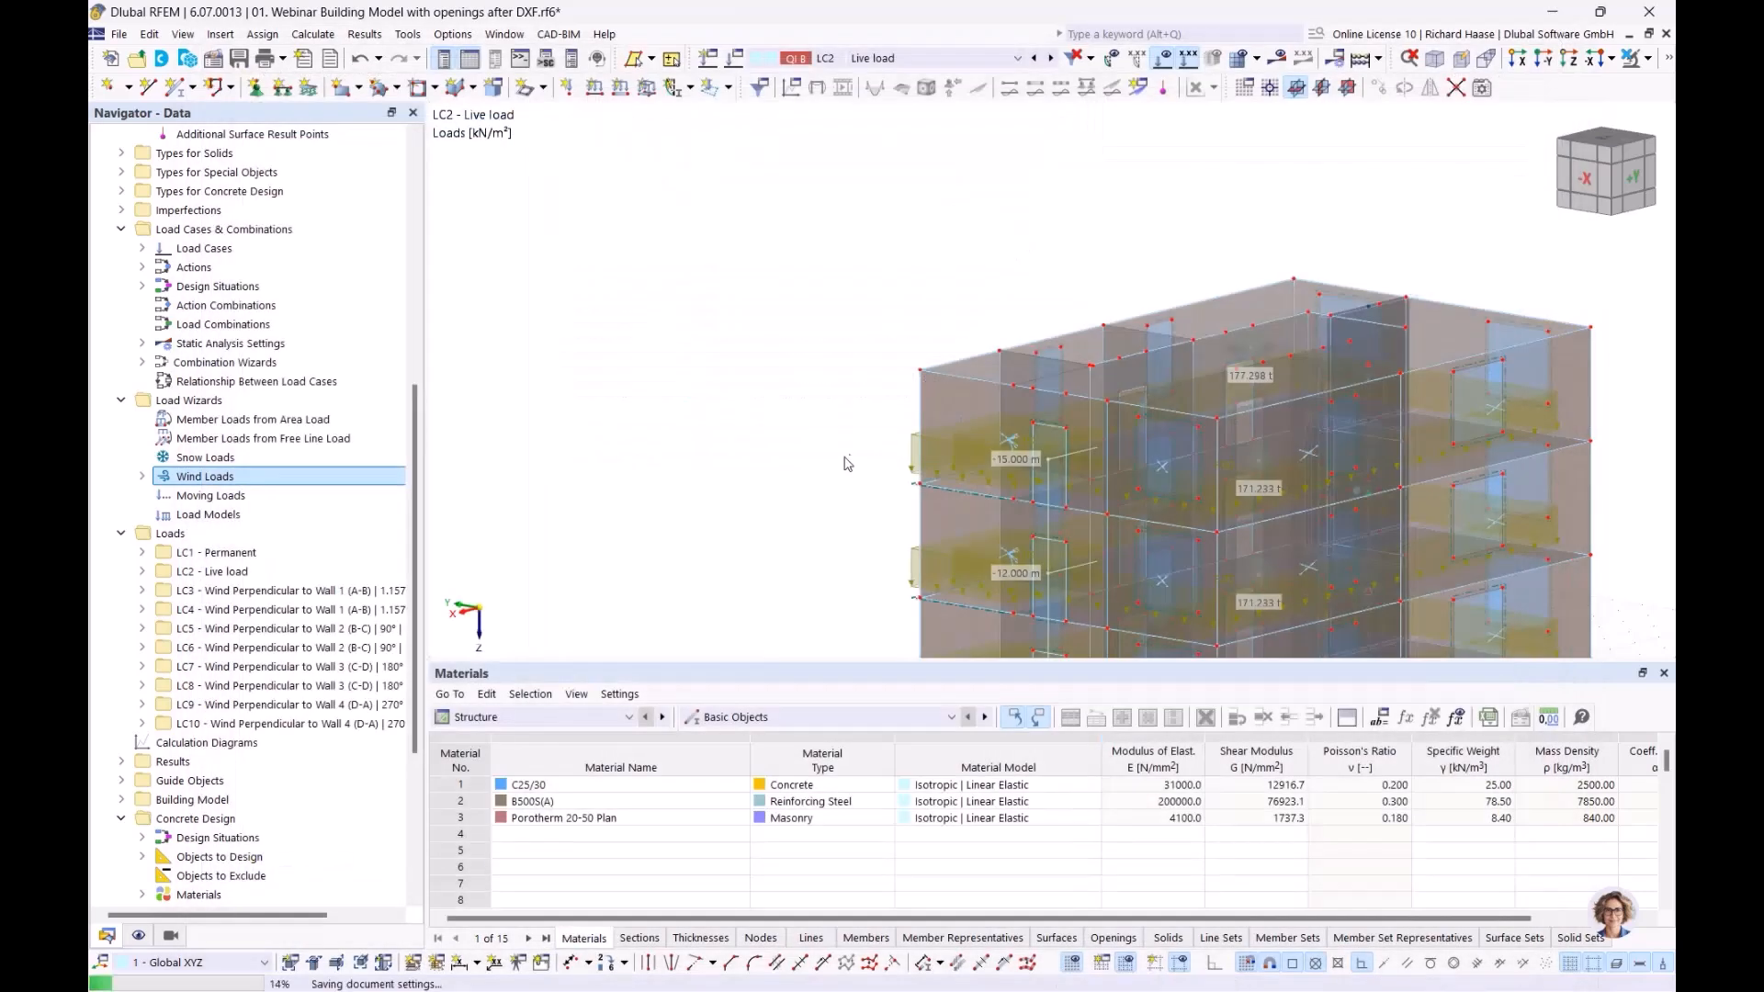
pyautogui.scroll(-4, 272, 684)
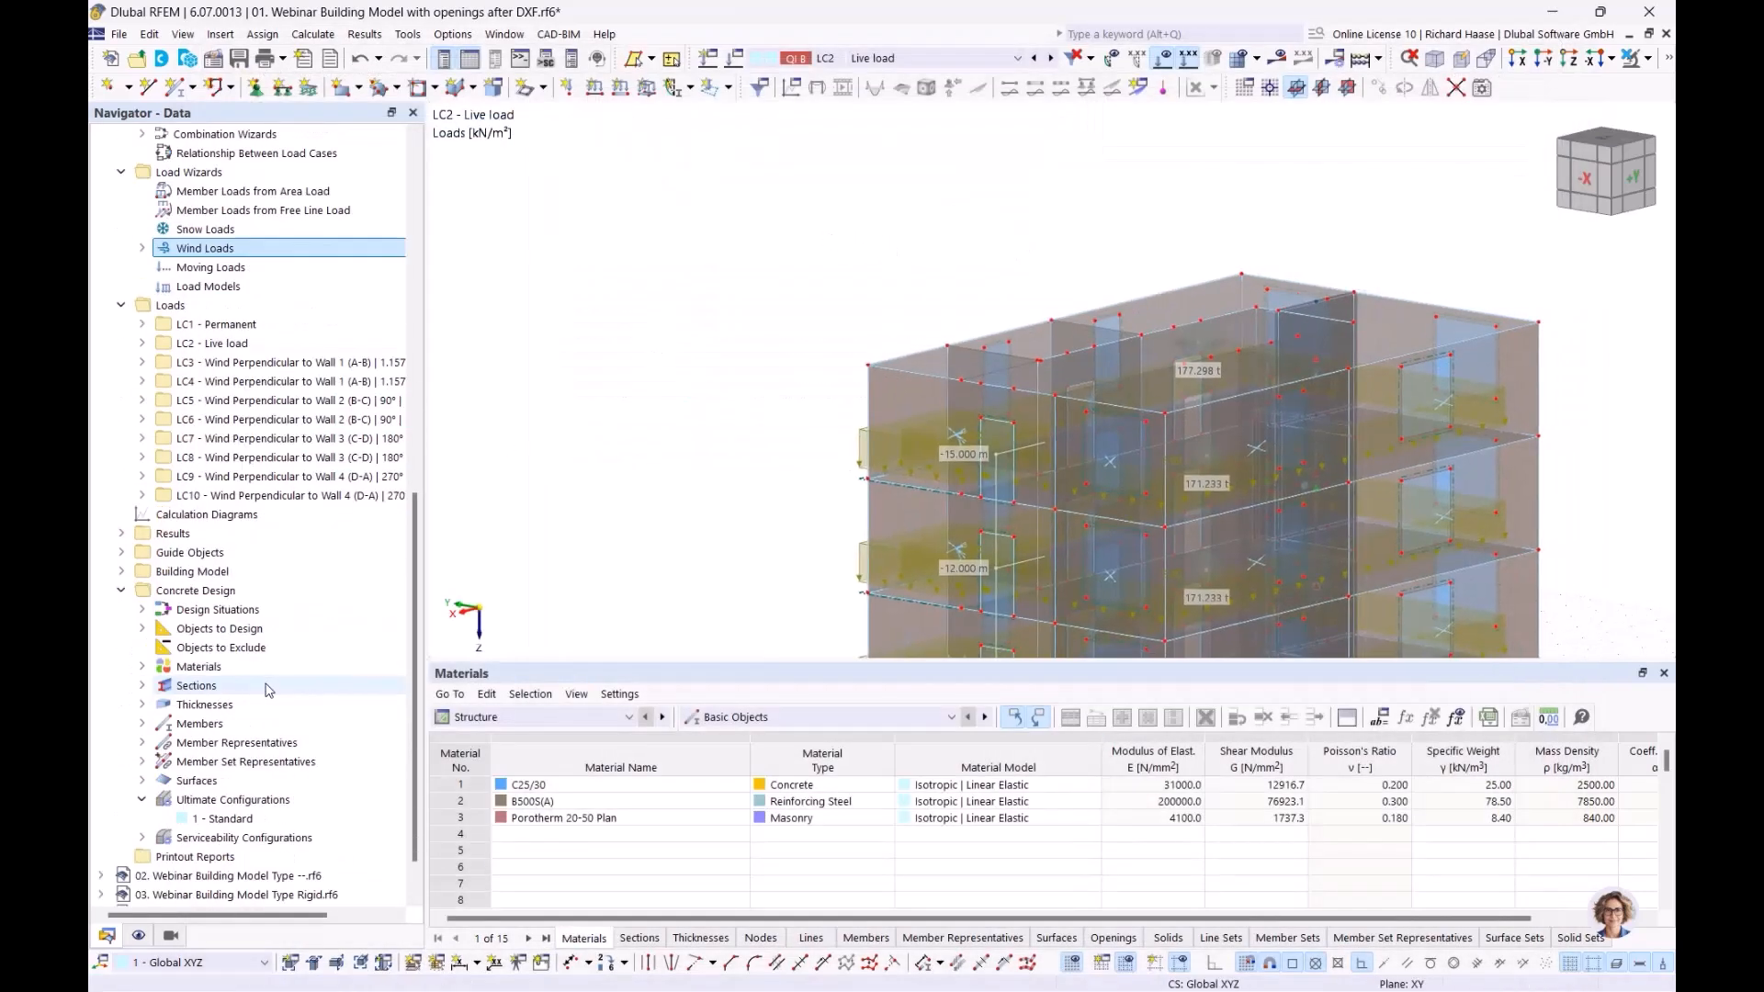
pyautogui.scroll(1, 272, 685)
pyautogui.click(276, 419)
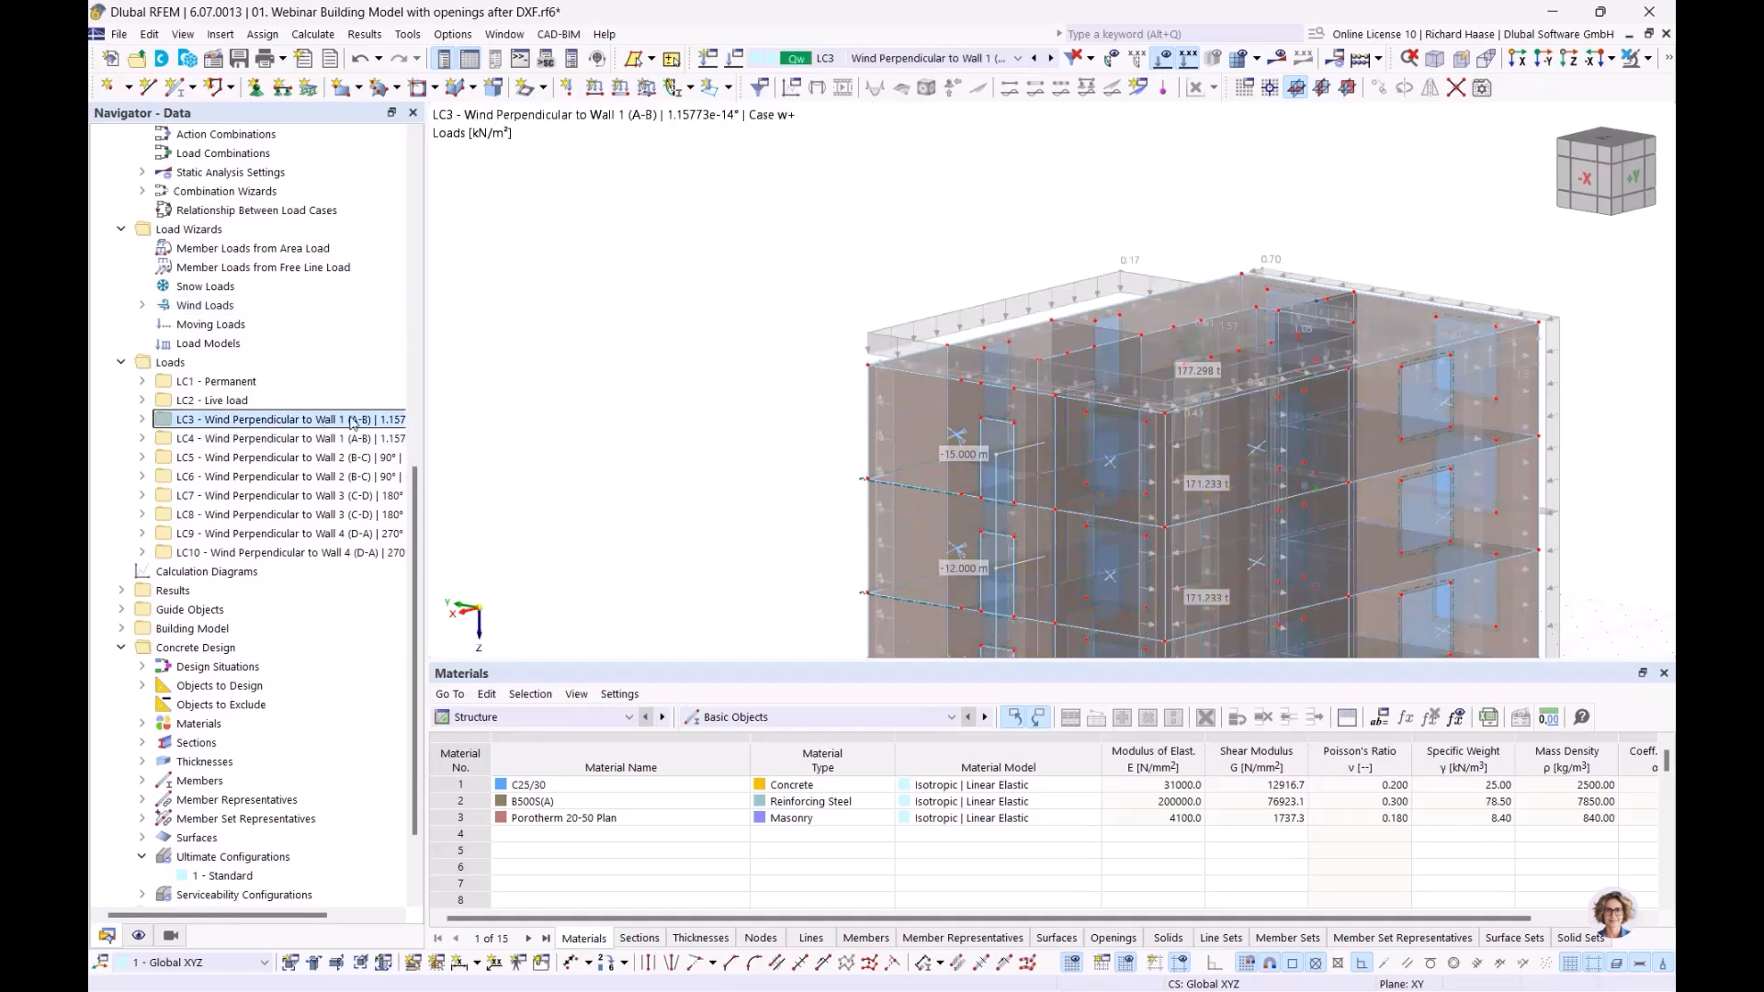
pyautogui.moveTo(804, 204); pyautogui.dragTo(1212, 358, button='middle')
pyautogui.scroll(-1, 1056, 410)
# Display LC4 through LC8 wind loads on the roof and sides, then dismiss the Snow Loads options
pyautogui.click(231, 440)
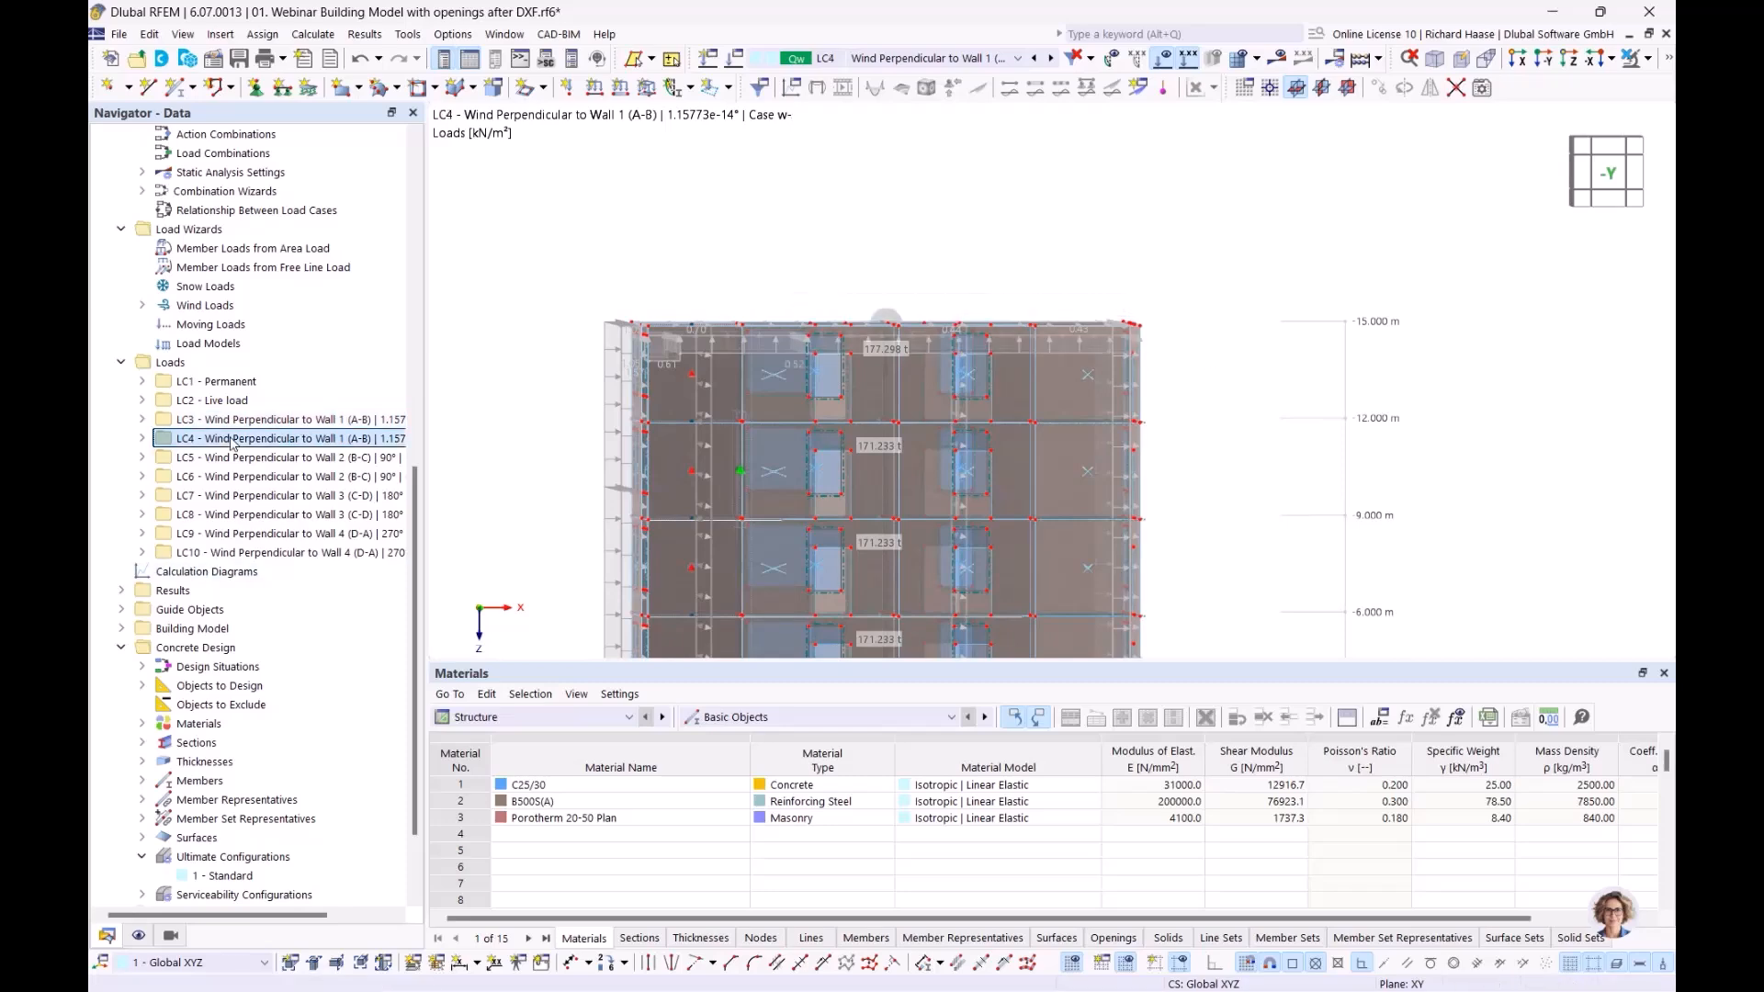
pyautogui.press('Down')
pyautogui.press('Down')
pyautogui.press('Down')
pyautogui.press('Down')
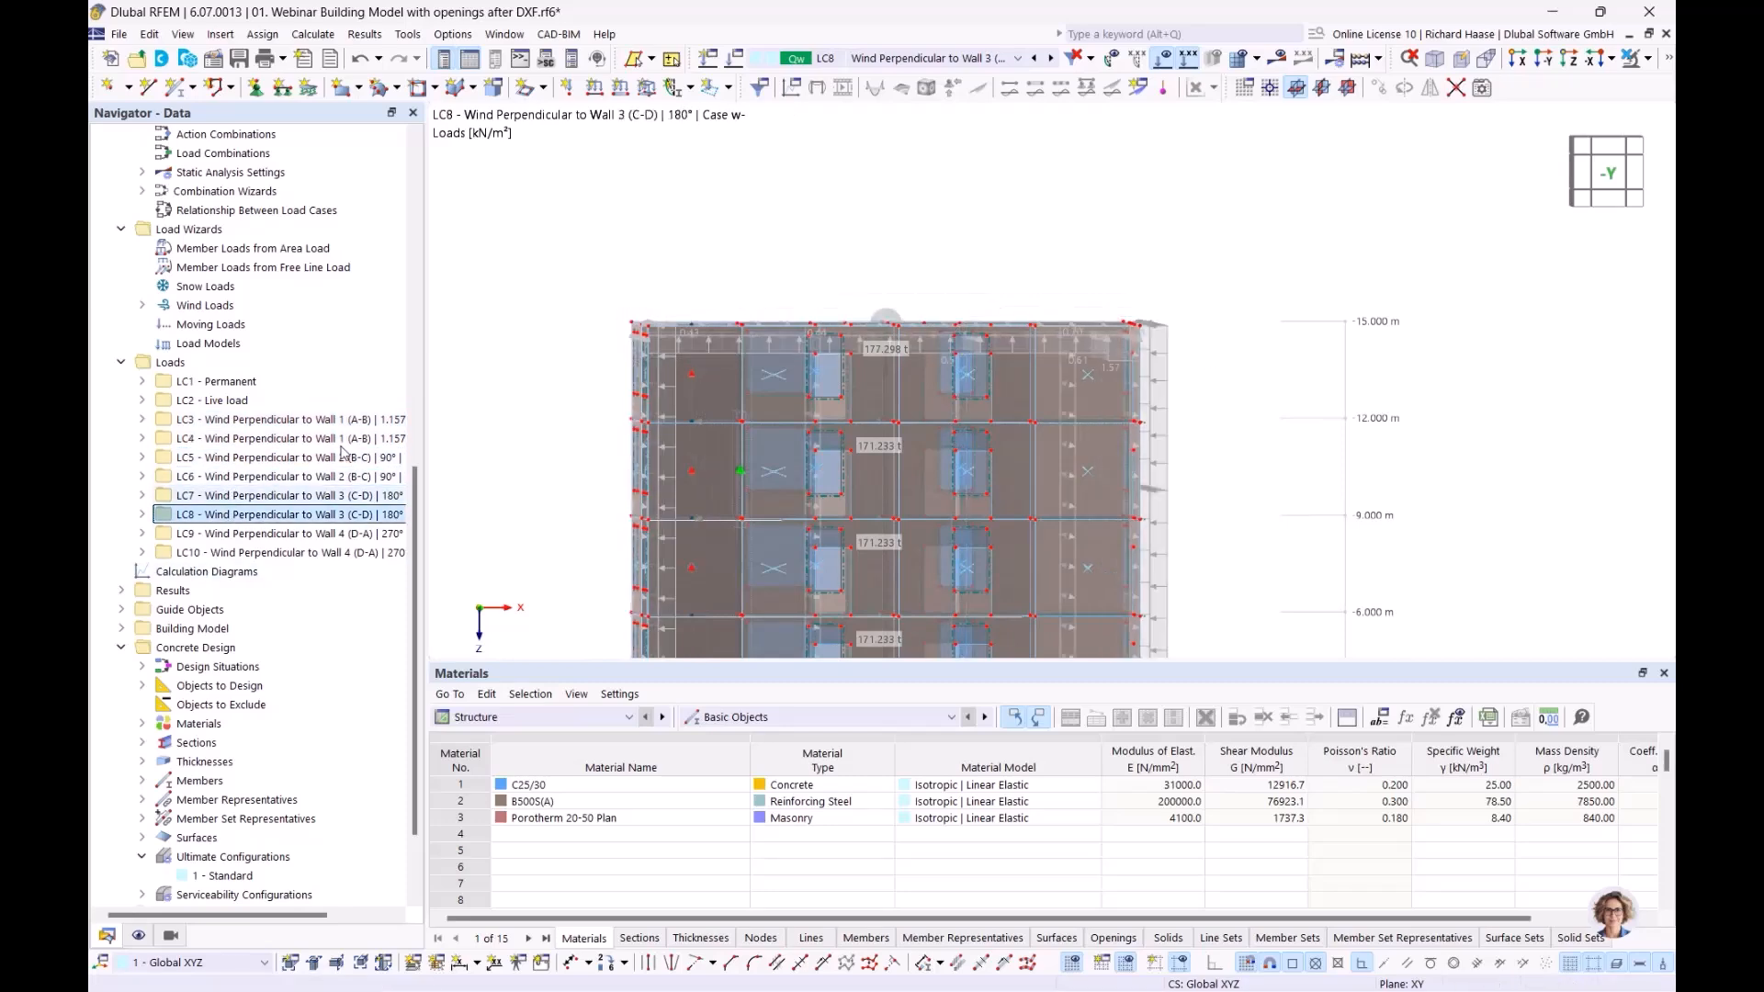
pyautogui.scroll(-2, 952, 236)
pyautogui.keyDown('ctrl'); pyautogui.moveTo(887, 261); pyautogui.dragTo(831, 283, button='middle'); pyautogui.keyUp('ctrl')
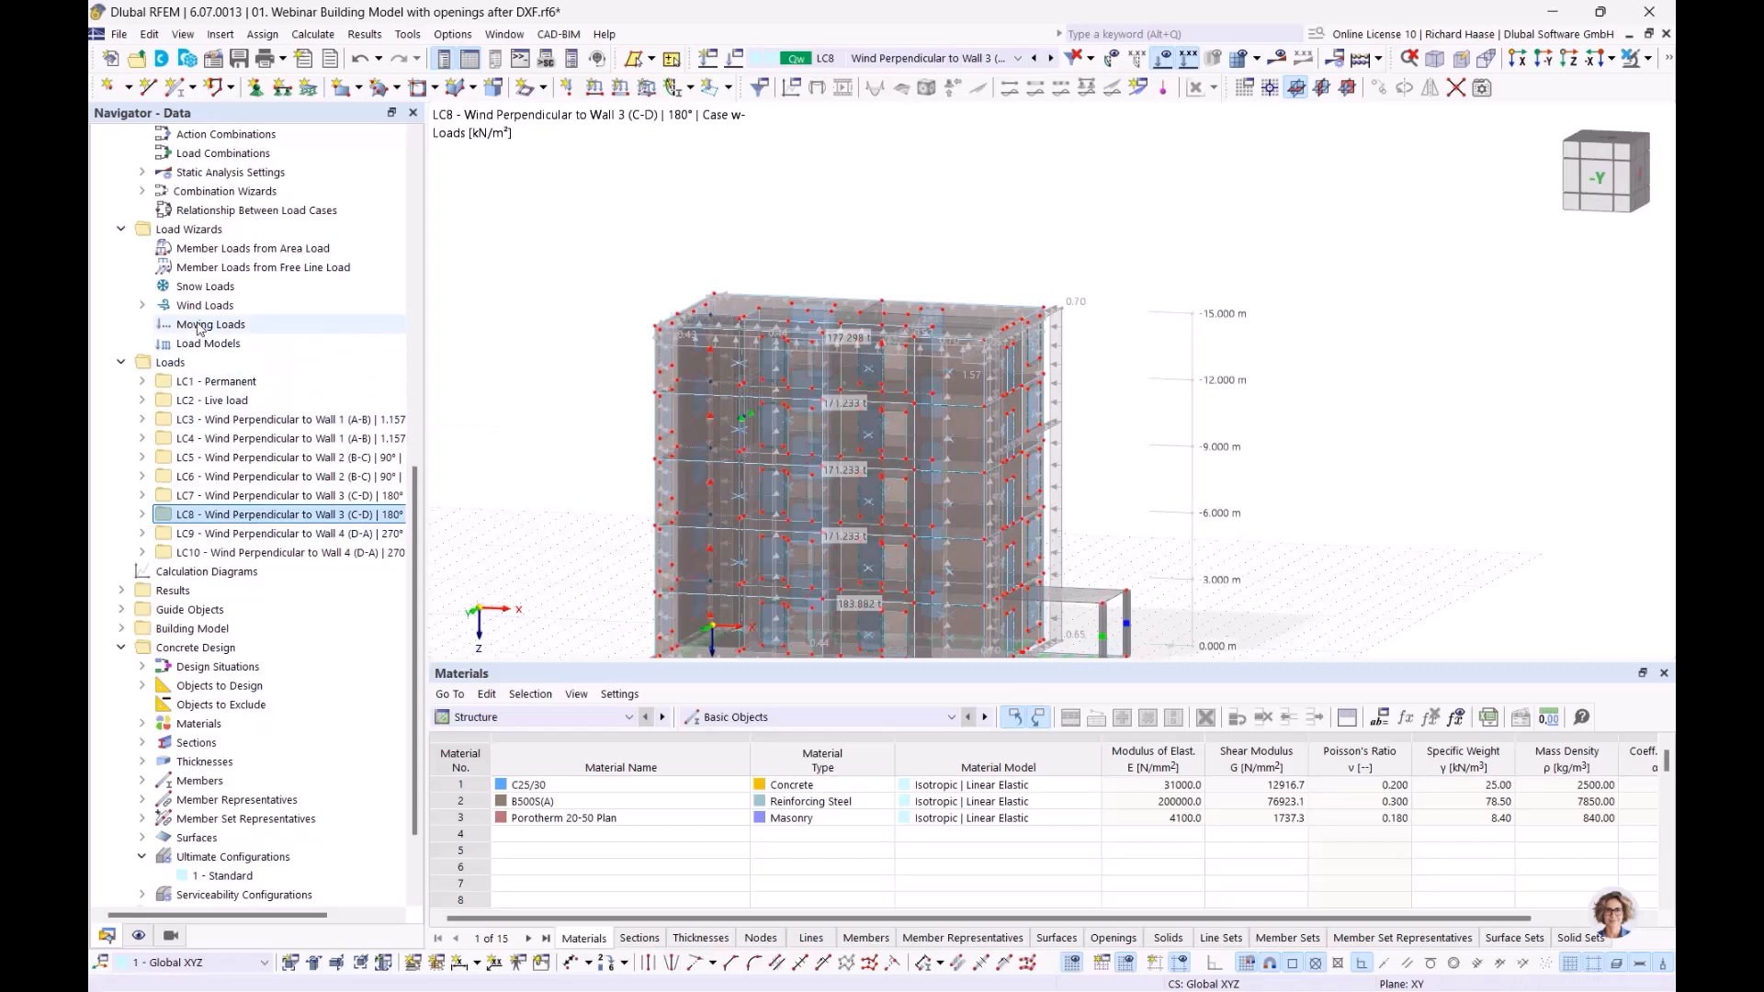
pyautogui.click(204, 287)
pyautogui.rightClick(202, 288)
pyautogui.click(195, 292)
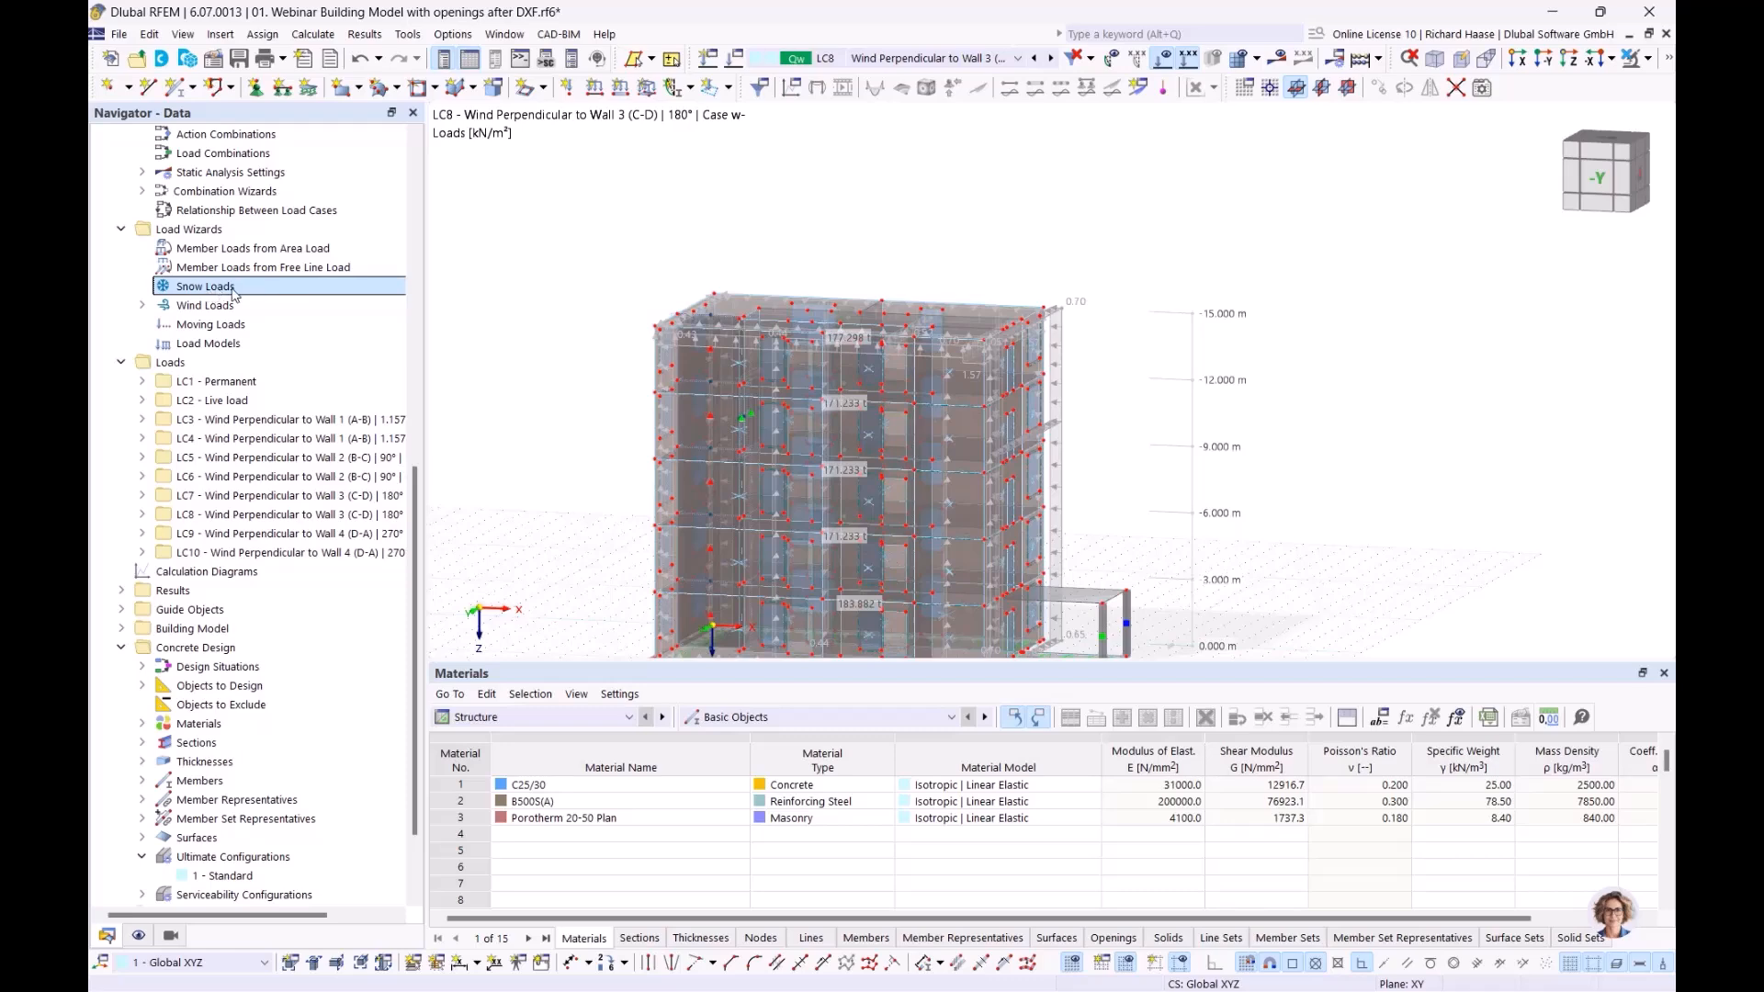
# Rotate the building view, then advance the slides to slide 6, 'Story types'
pyautogui.keyDown('ctrl'); pyautogui.moveTo(1155, 479); pyautogui.dragTo(1105, 512, button='middle'); pyautogui.keyUp('ctrl')
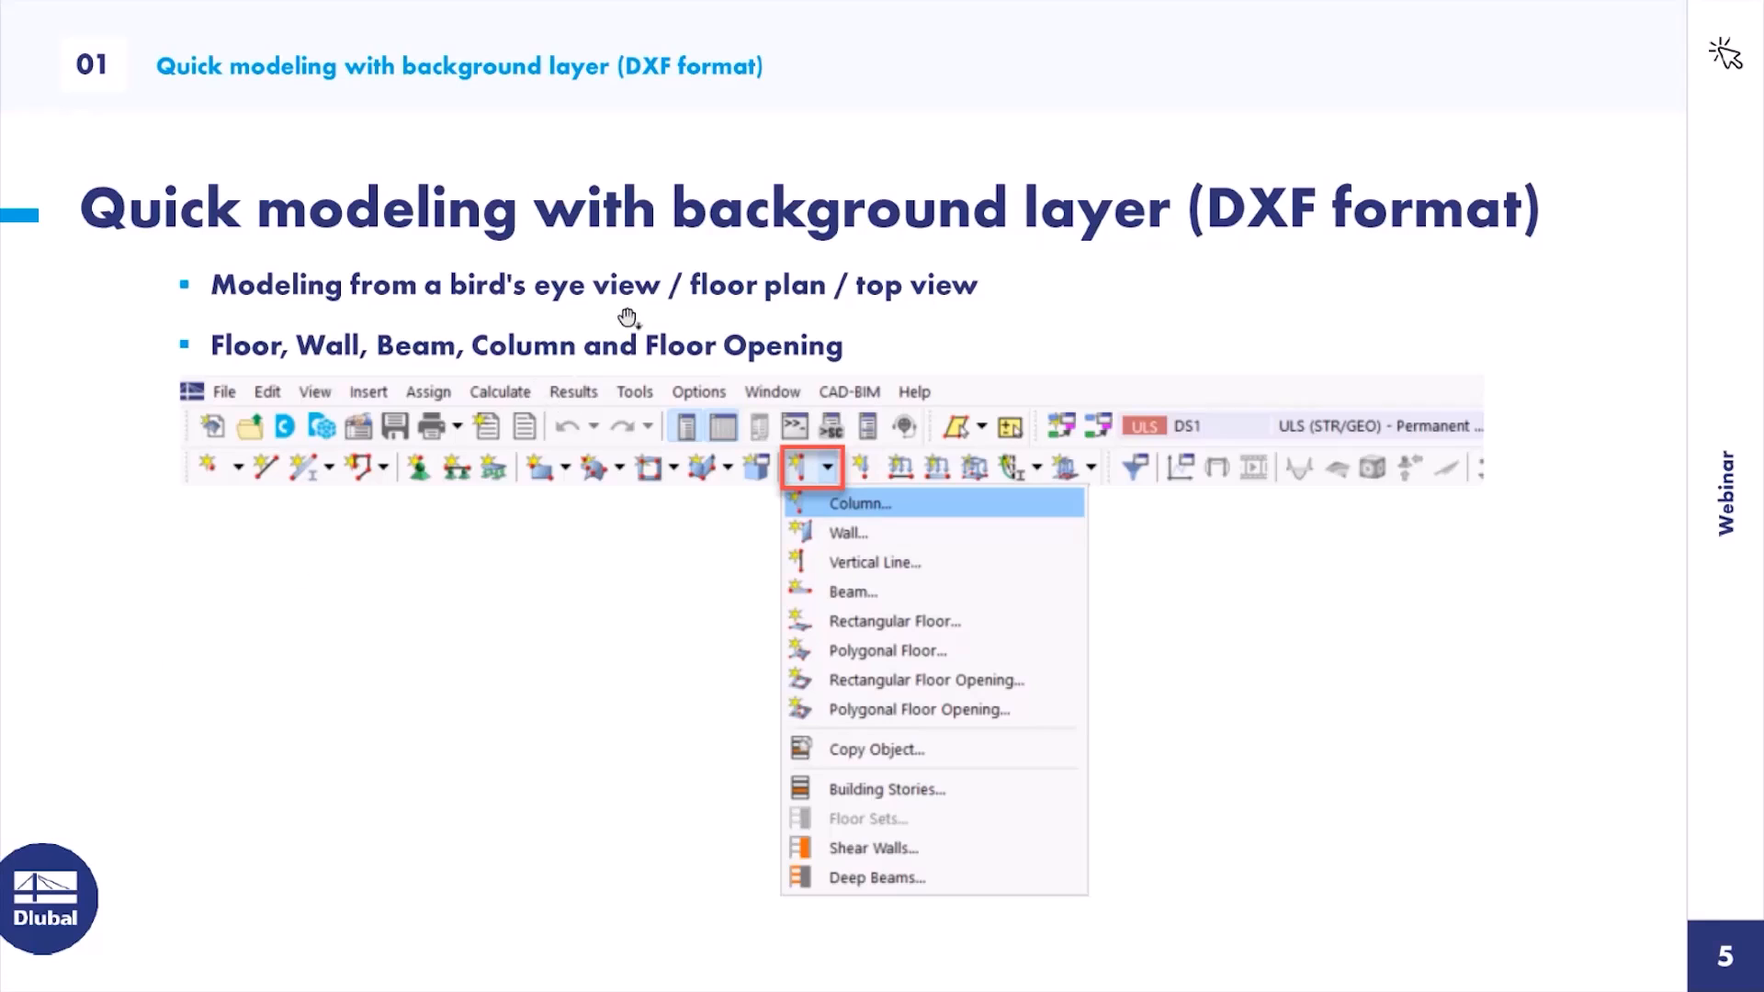
pyautogui.click(651, 315)
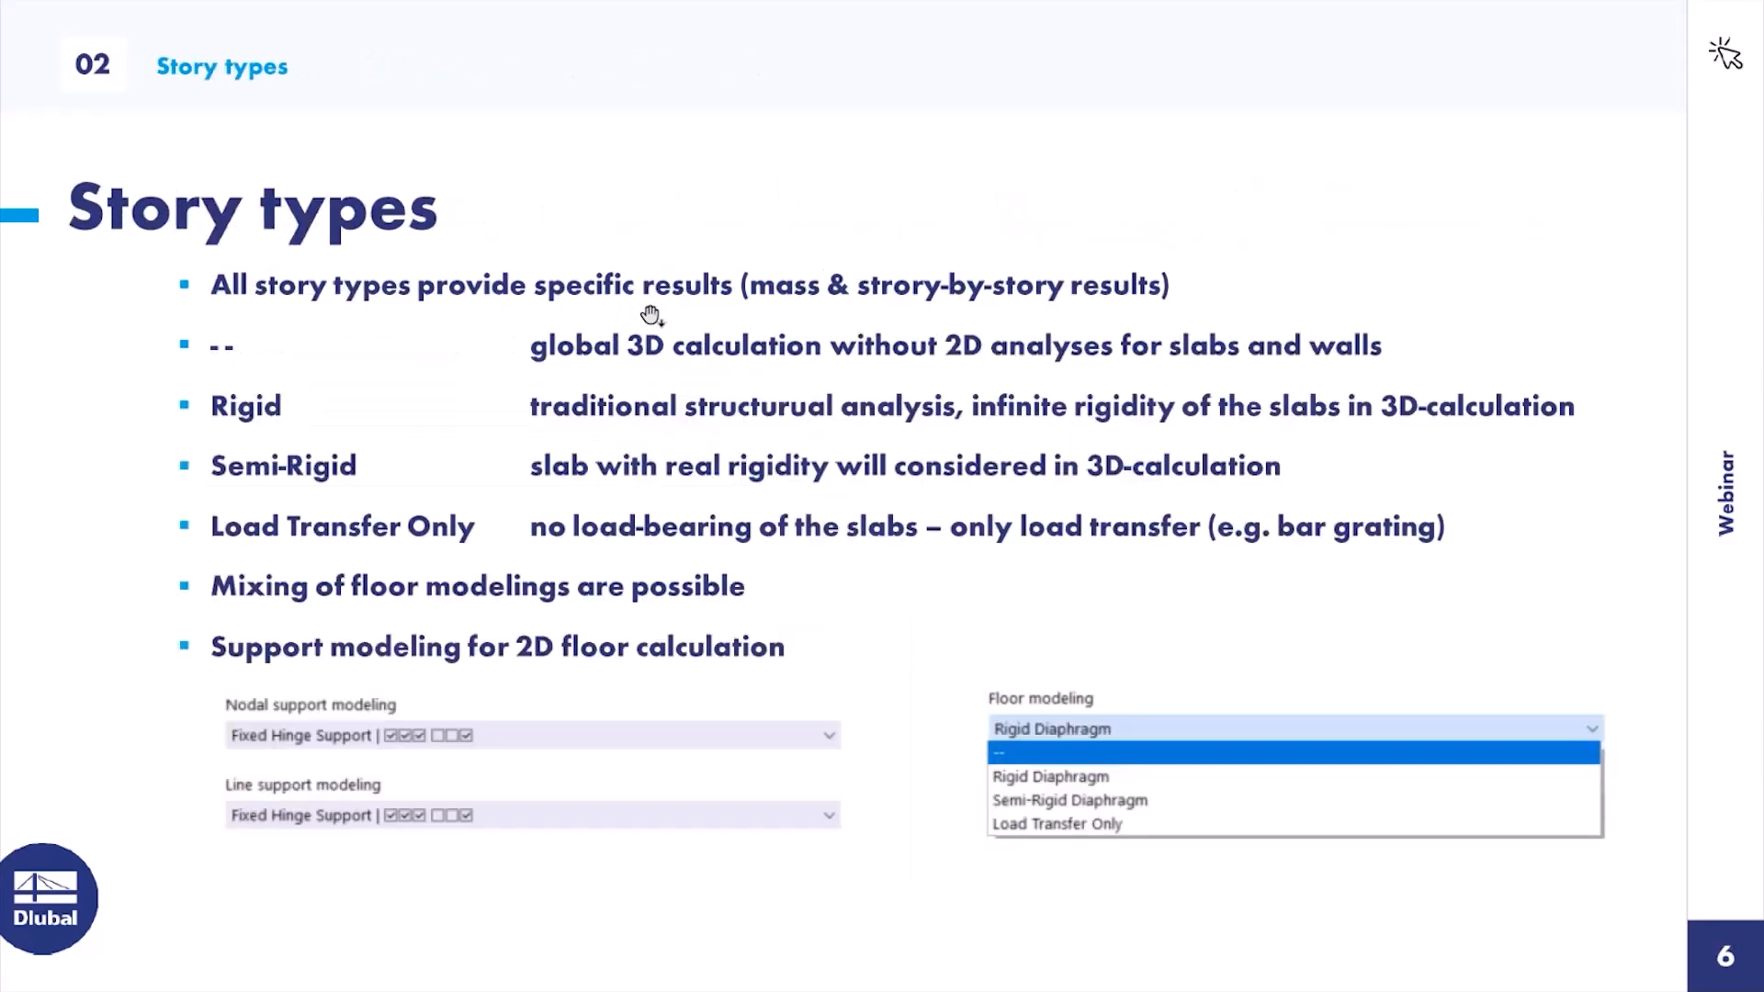
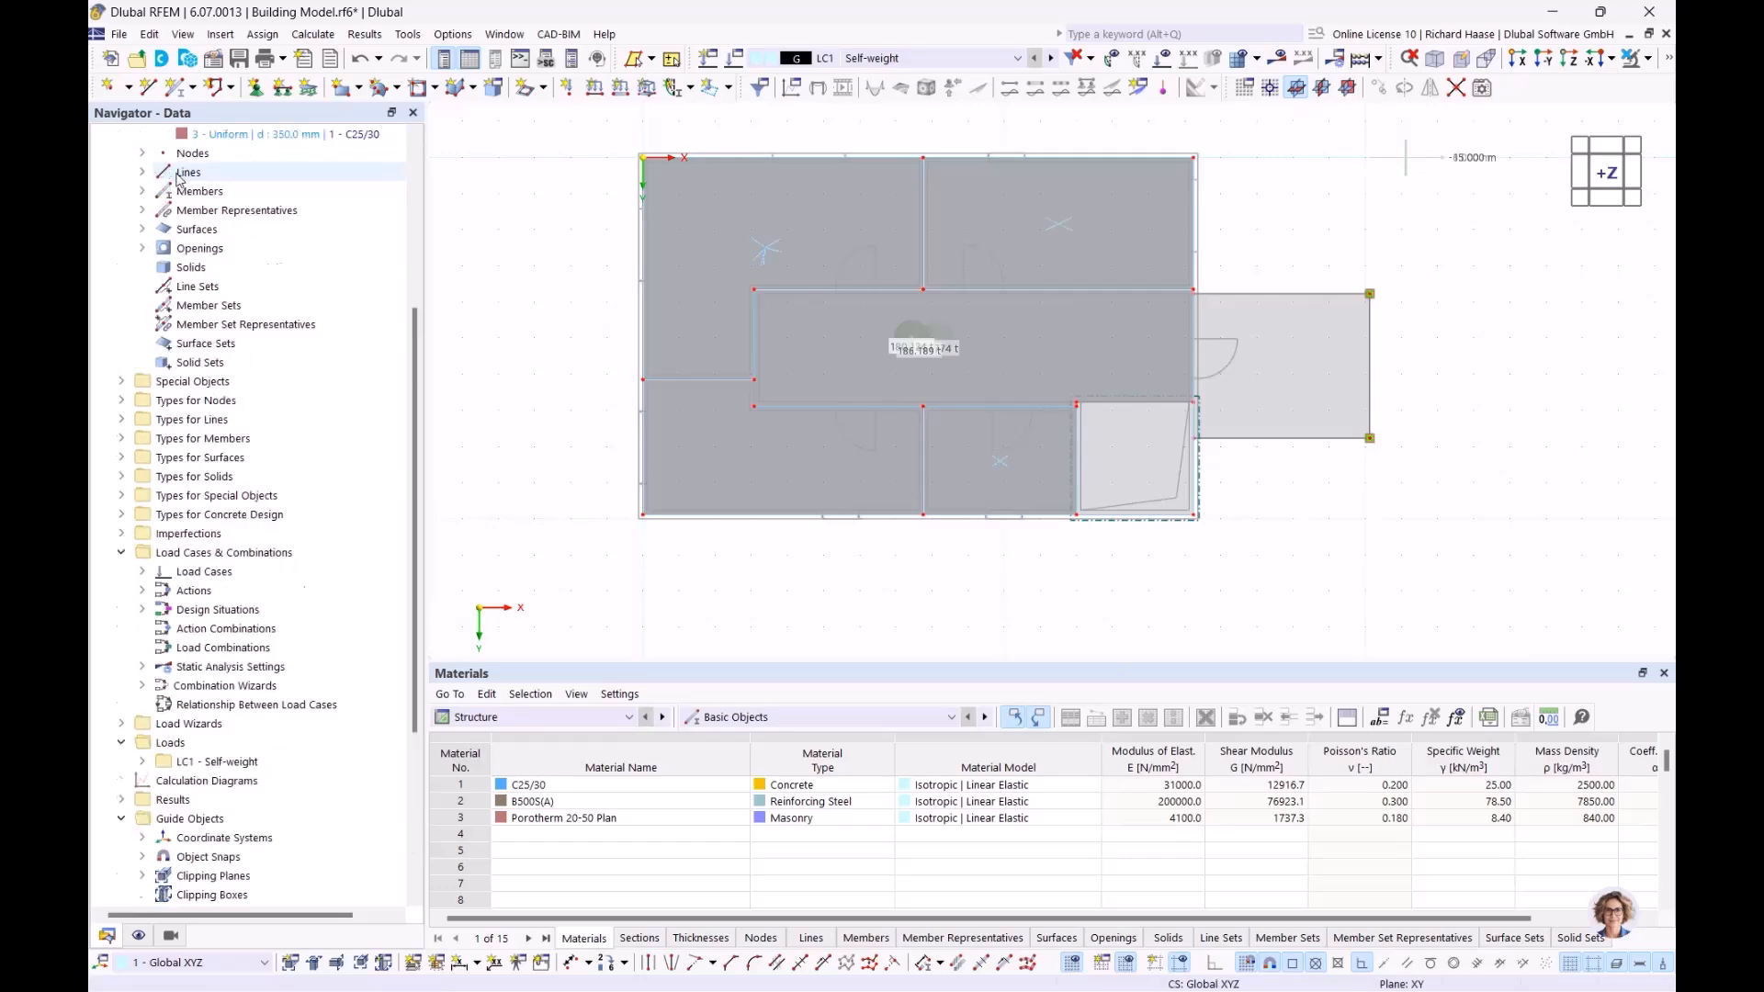
# Close the Building Model file without saving changes
pyautogui.rightClick(134, 232)
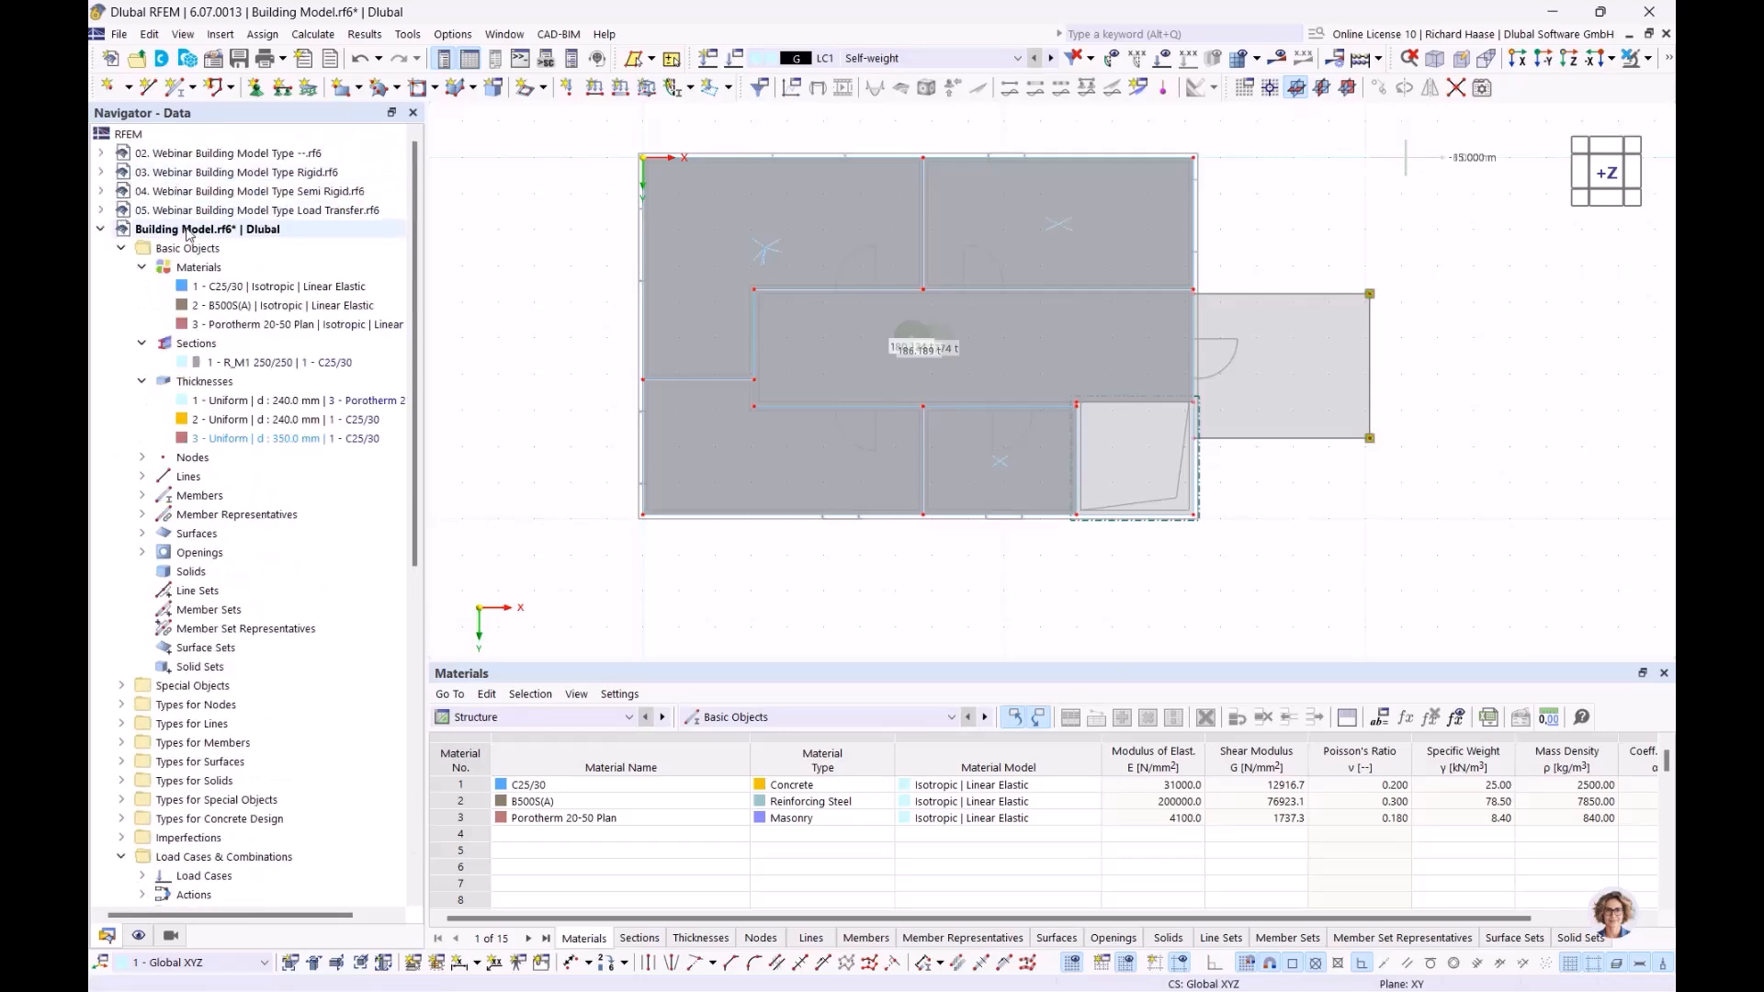
pyautogui.click(248, 401)
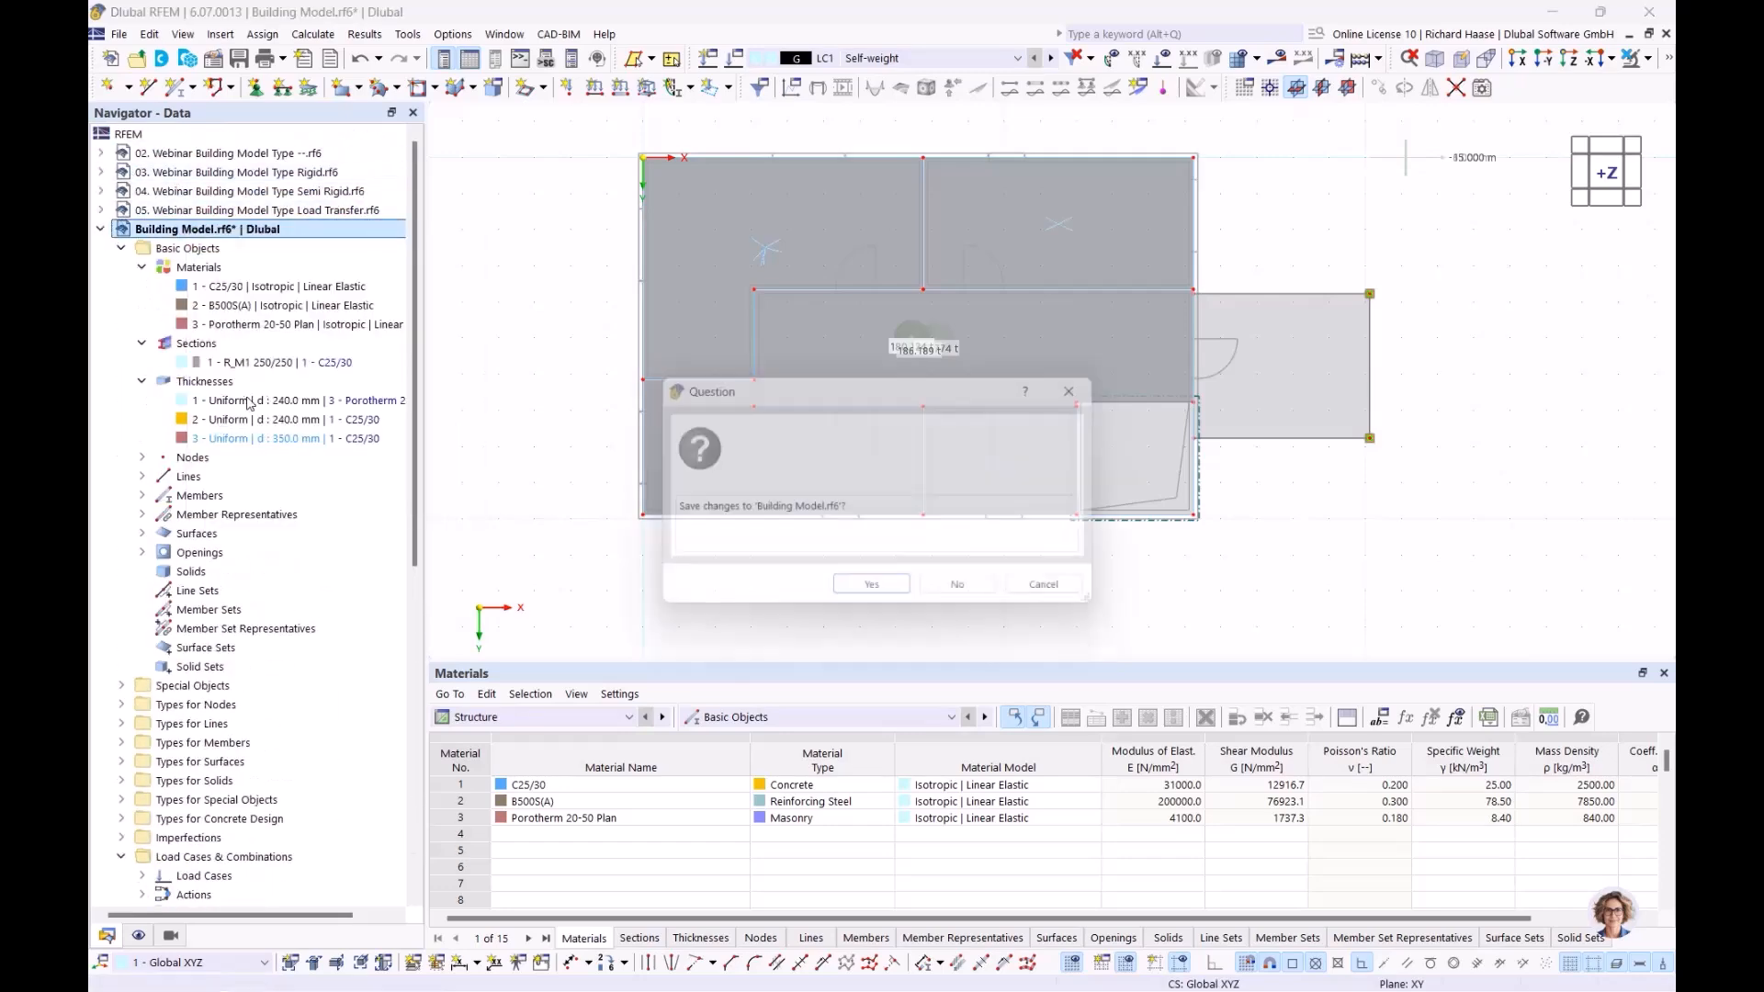
pyautogui.click(957, 585)
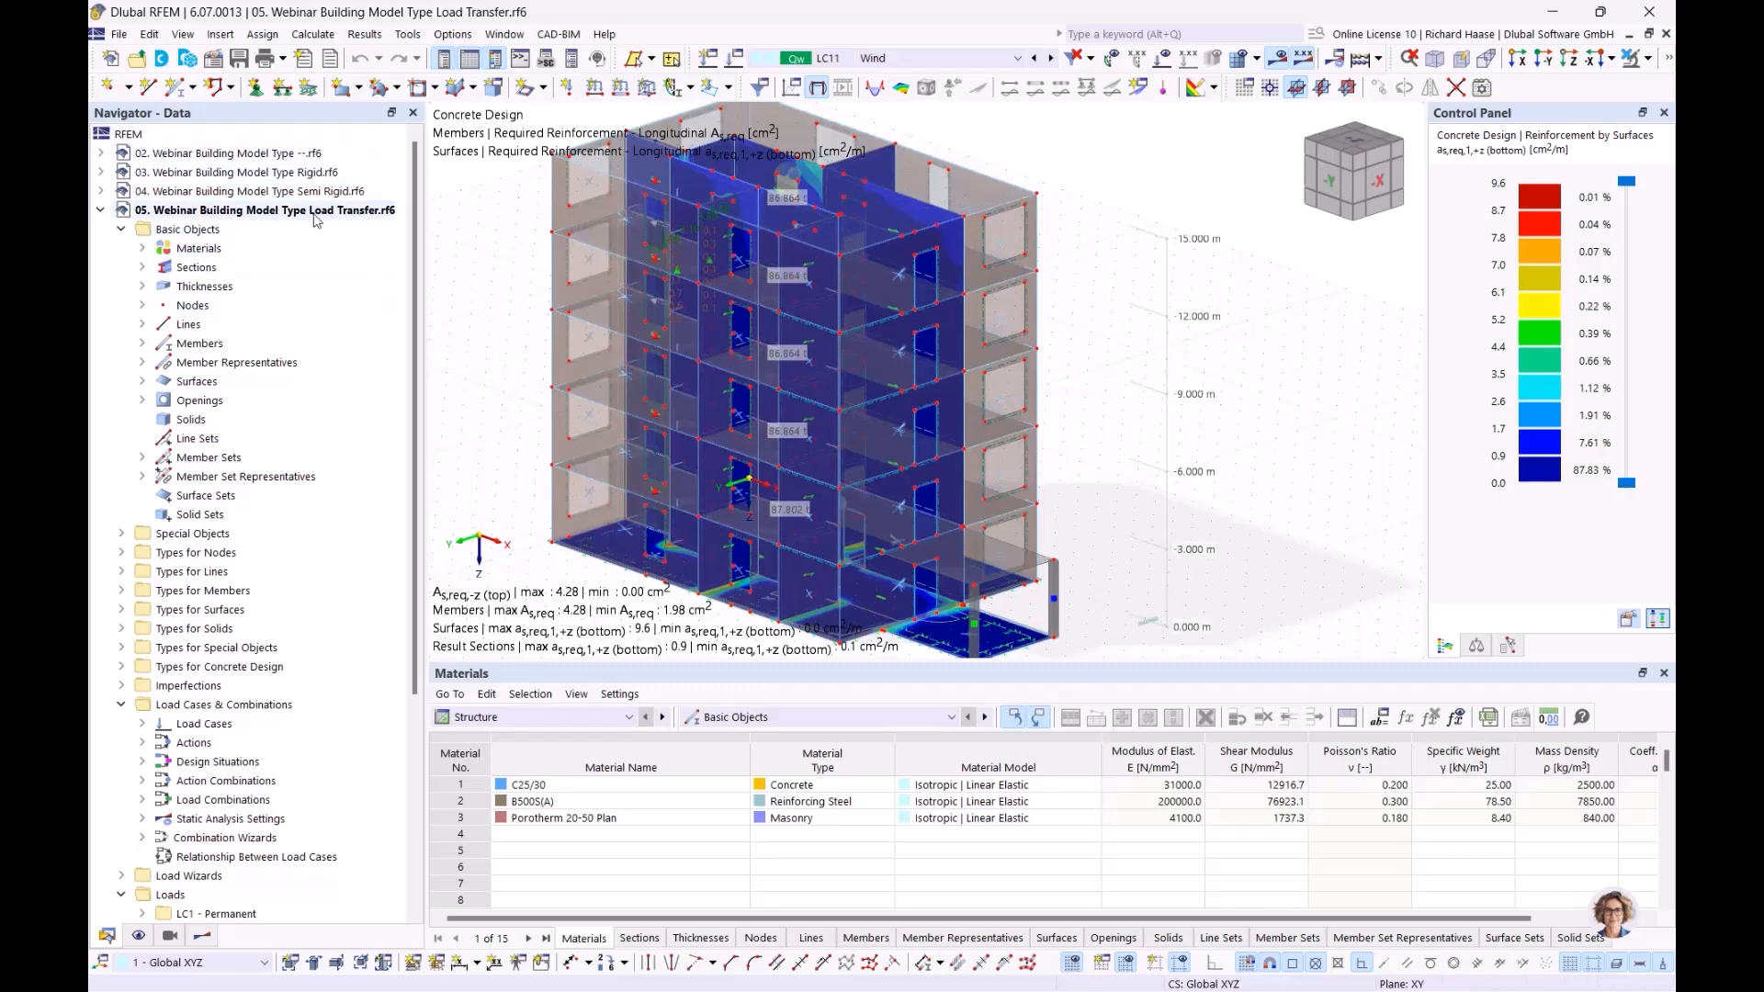
# Cancel visibility mode so all objects of the Load Transfer model show again
pyautogui.moveTo(1221, 340); pyautogui.dragTo(1147, 333, button='middle')
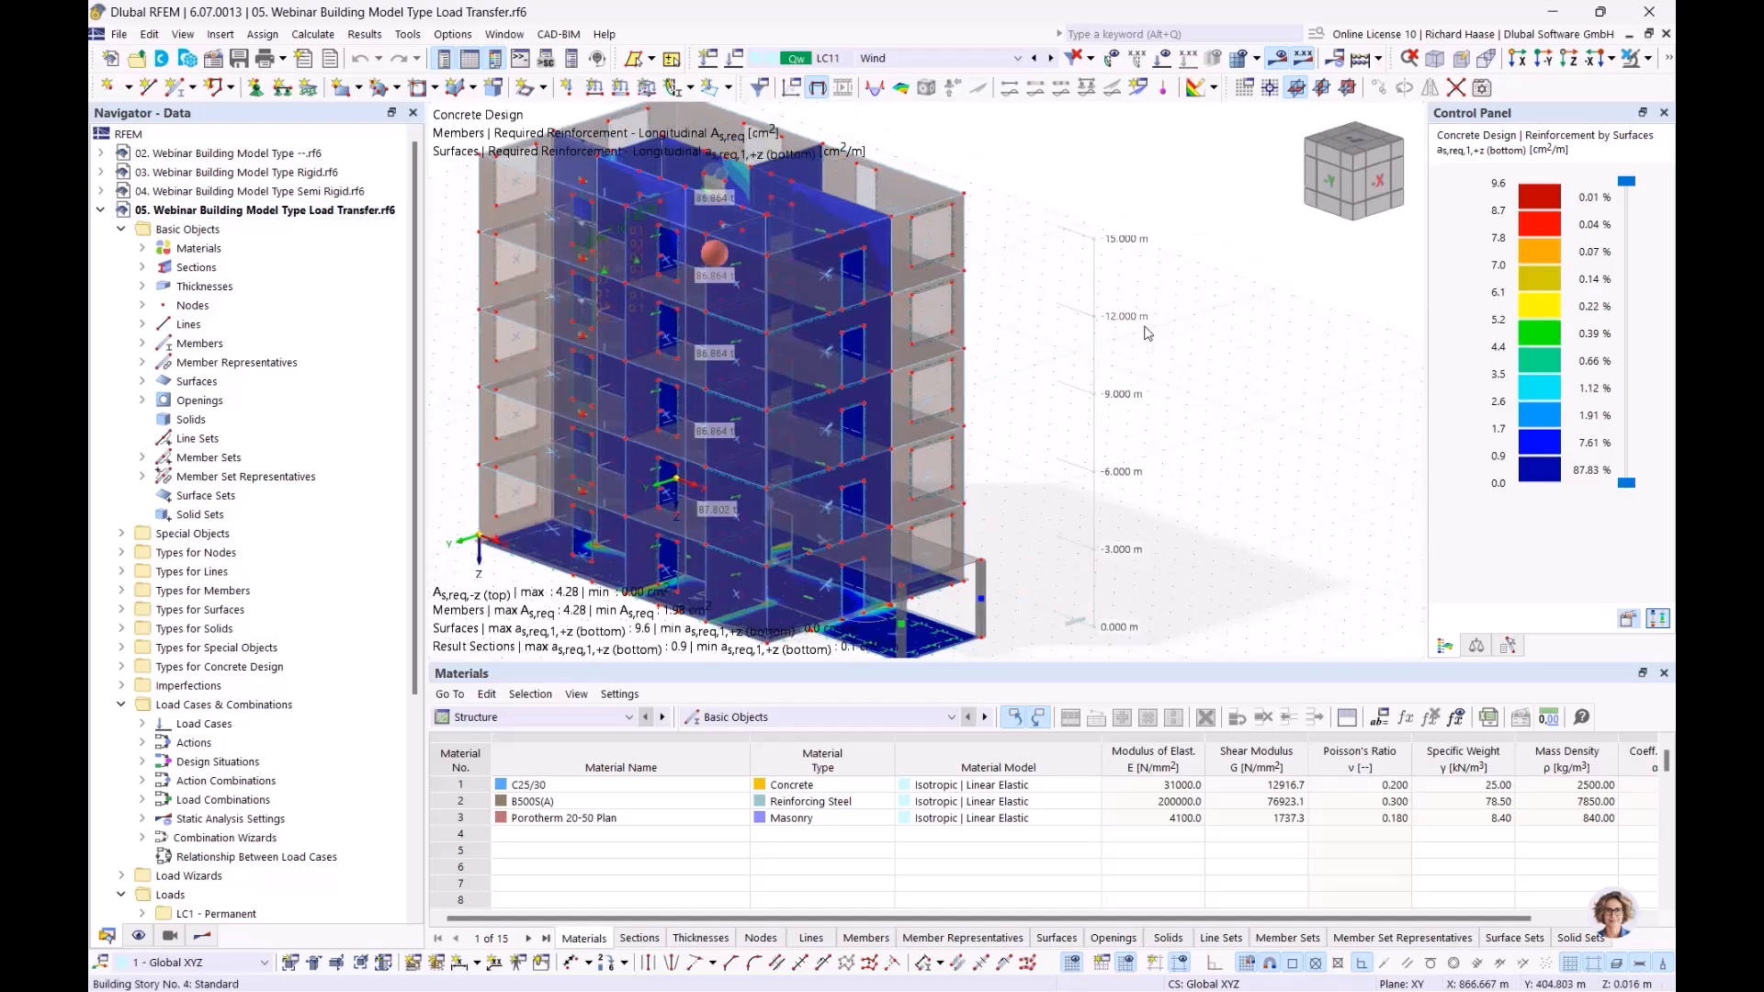
pyautogui.click(1649, 58)
pyautogui.click(1481, 224)
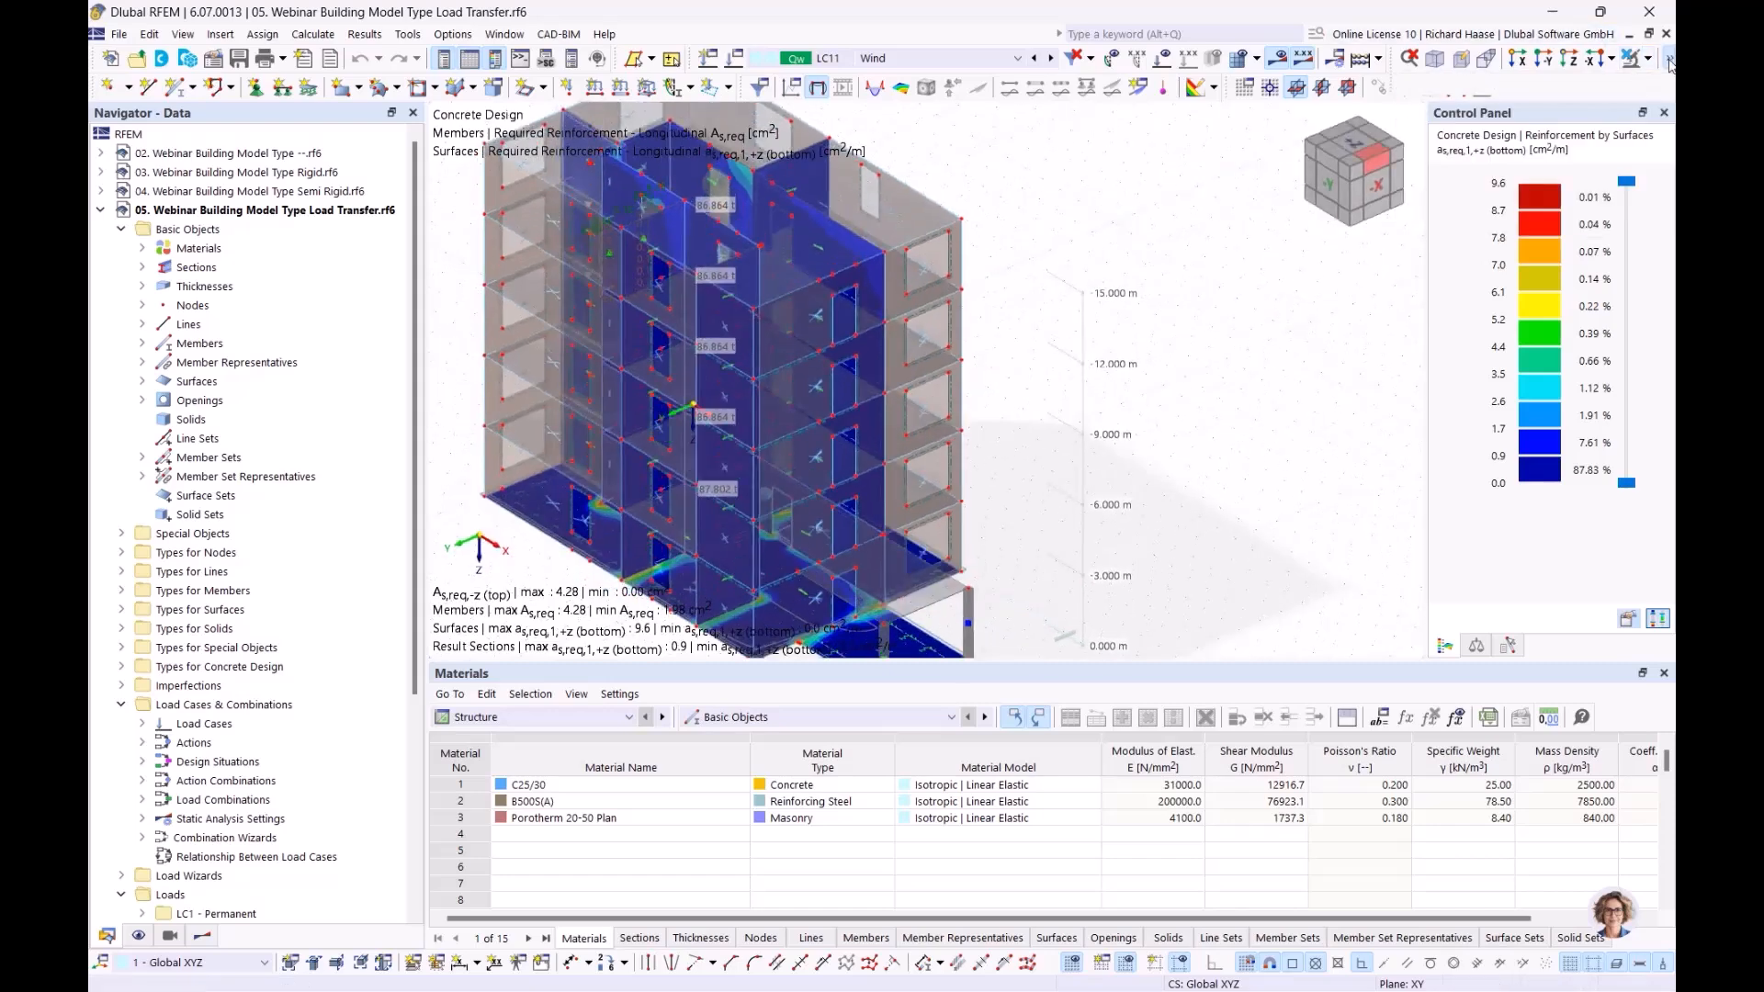
pyautogui.moveTo(1227, 350); pyautogui.dragTo(1200, 344, button='middle')
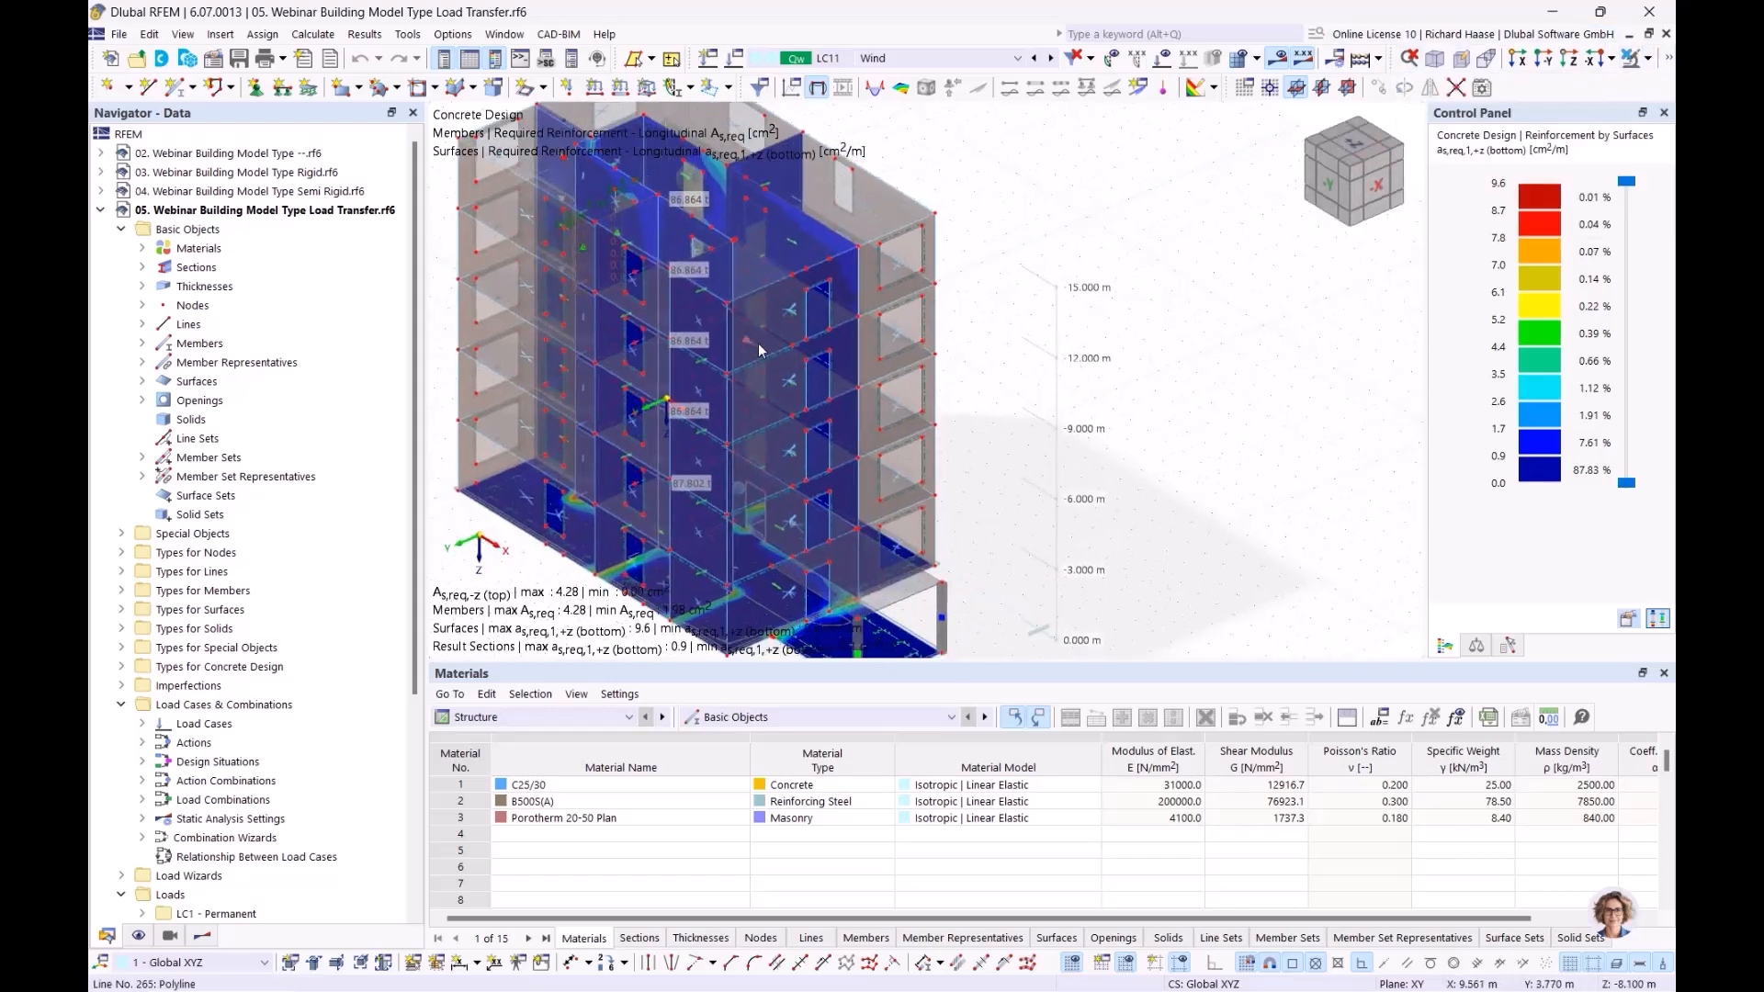
# Display Static Analysis global displacements |u| for CO20 (1.50 * LC4 + 1.35 * LC1), up to 7.2 mm
pyautogui.click(889, 57)
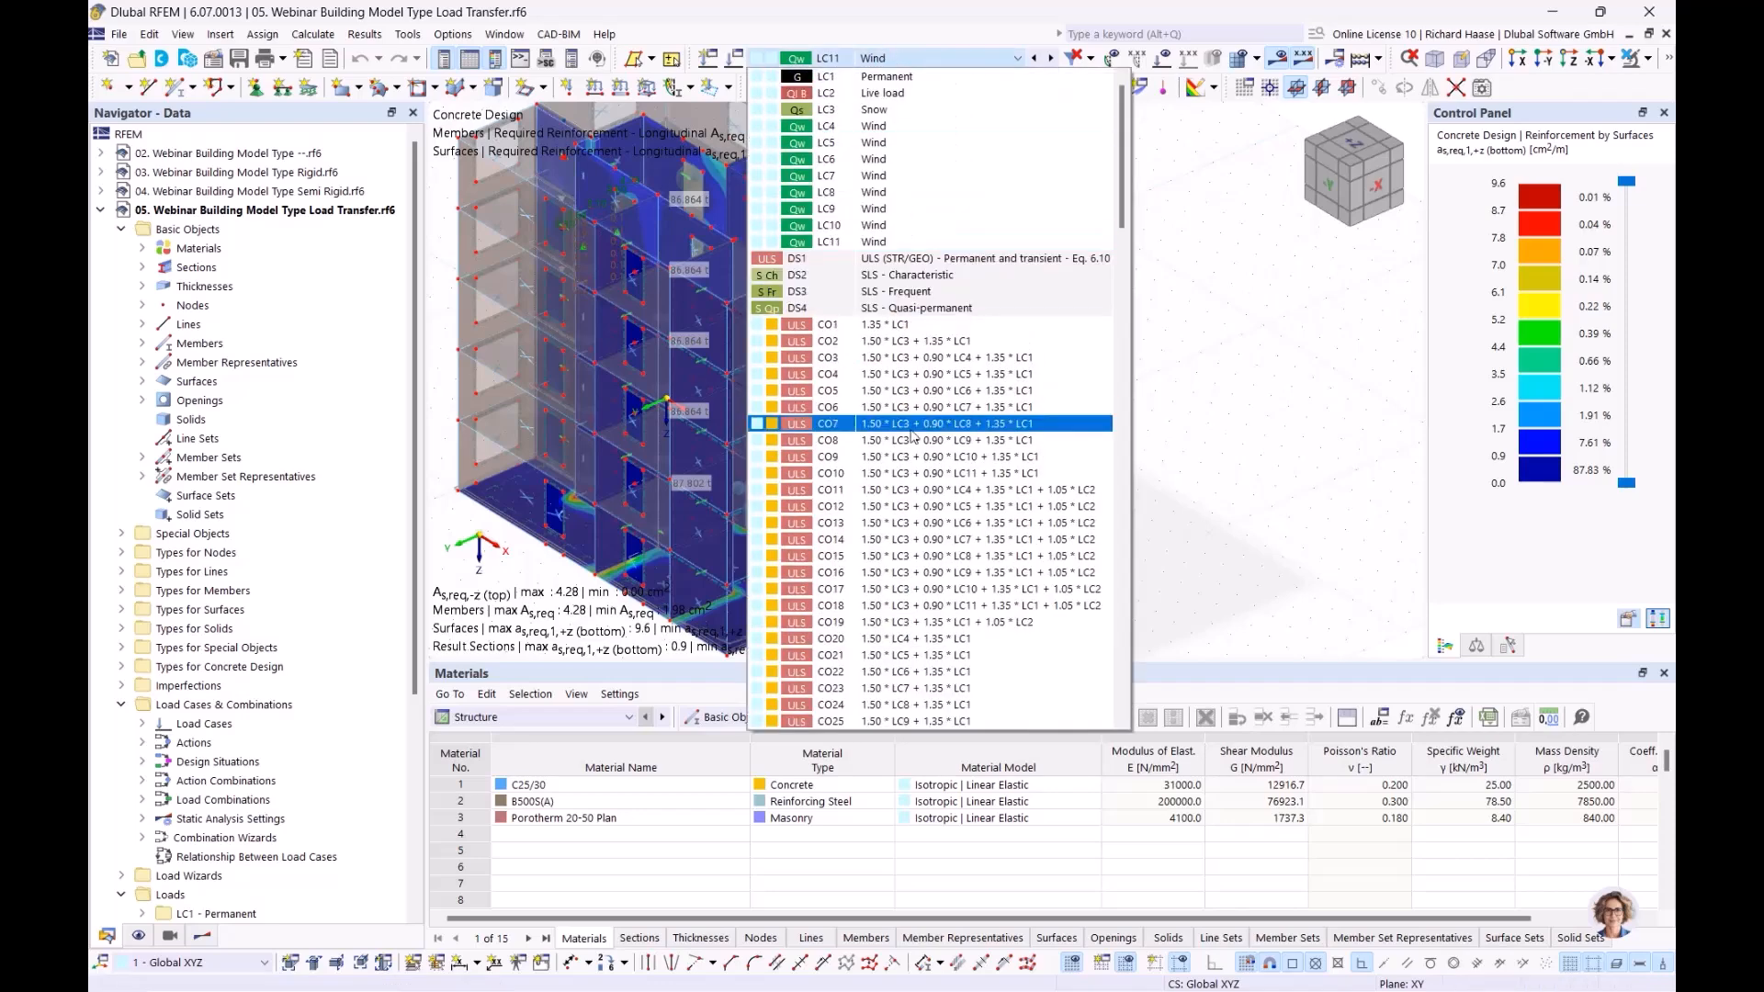
pyautogui.click(915, 392)
pyautogui.click(995, 58)
pyautogui.scroll(-1, 829, 609)
pyautogui.scroll(-4, 831, 614)
pyautogui.click(930, 392)
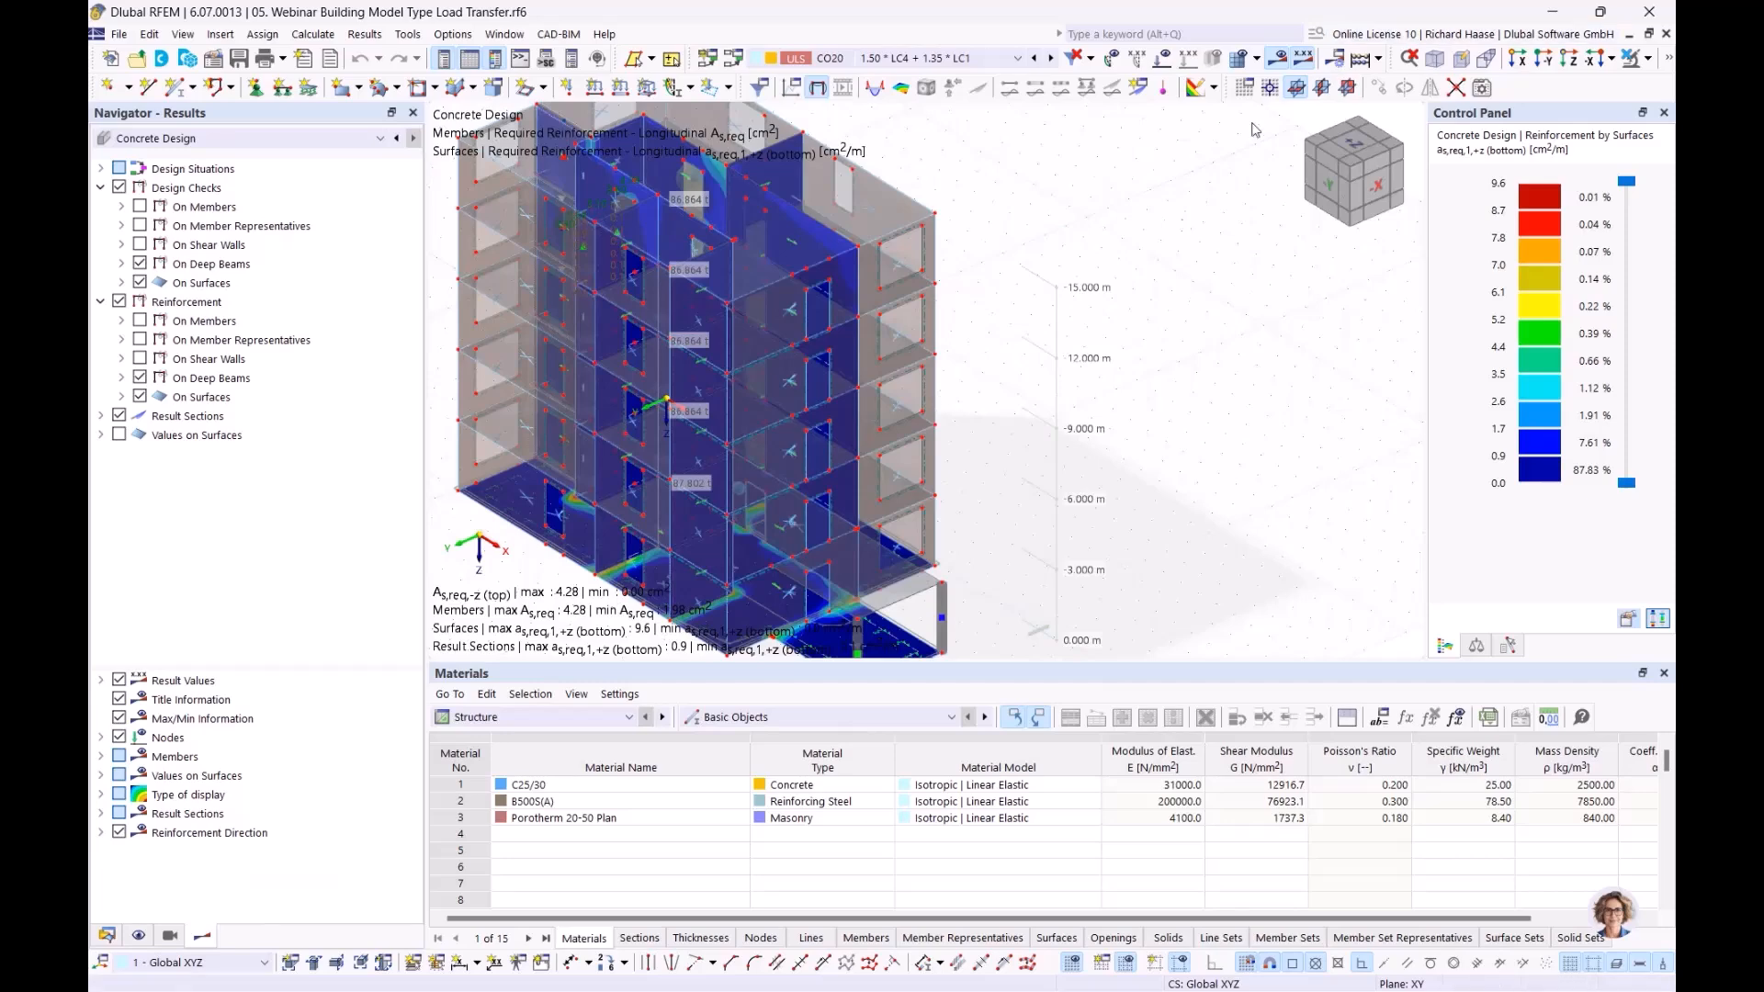
pyautogui.moveTo(1091, 393)
pyautogui.keyDown('ctrl'); pyautogui.mouseDown(button='middle')
pyautogui.moveTo(1048, 429)
pyautogui.moveTo(1071, 419)
pyautogui.mouseUp(button='middle'); pyautogui.keyUp('ctrl')
pyautogui.click(171, 139)
pyautogui.click(157, 153)
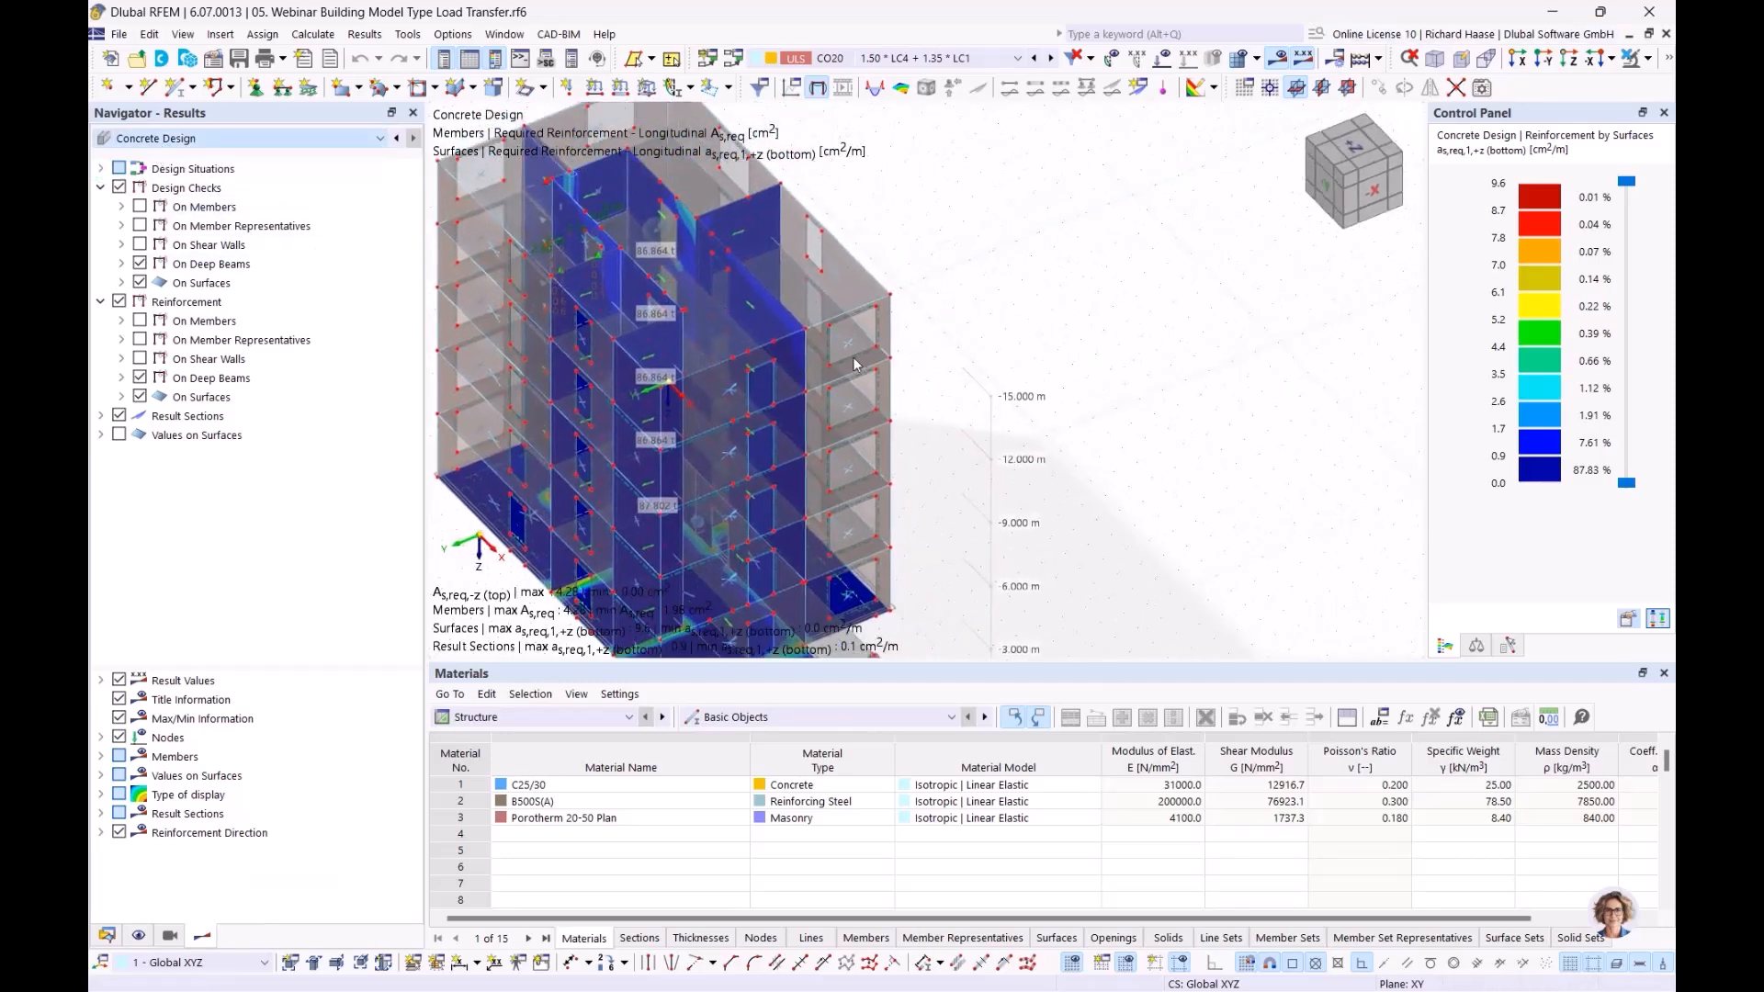
pyautogui.moveTo(1001, 452); pyautogui.dragTo(817, 486, button='middle')
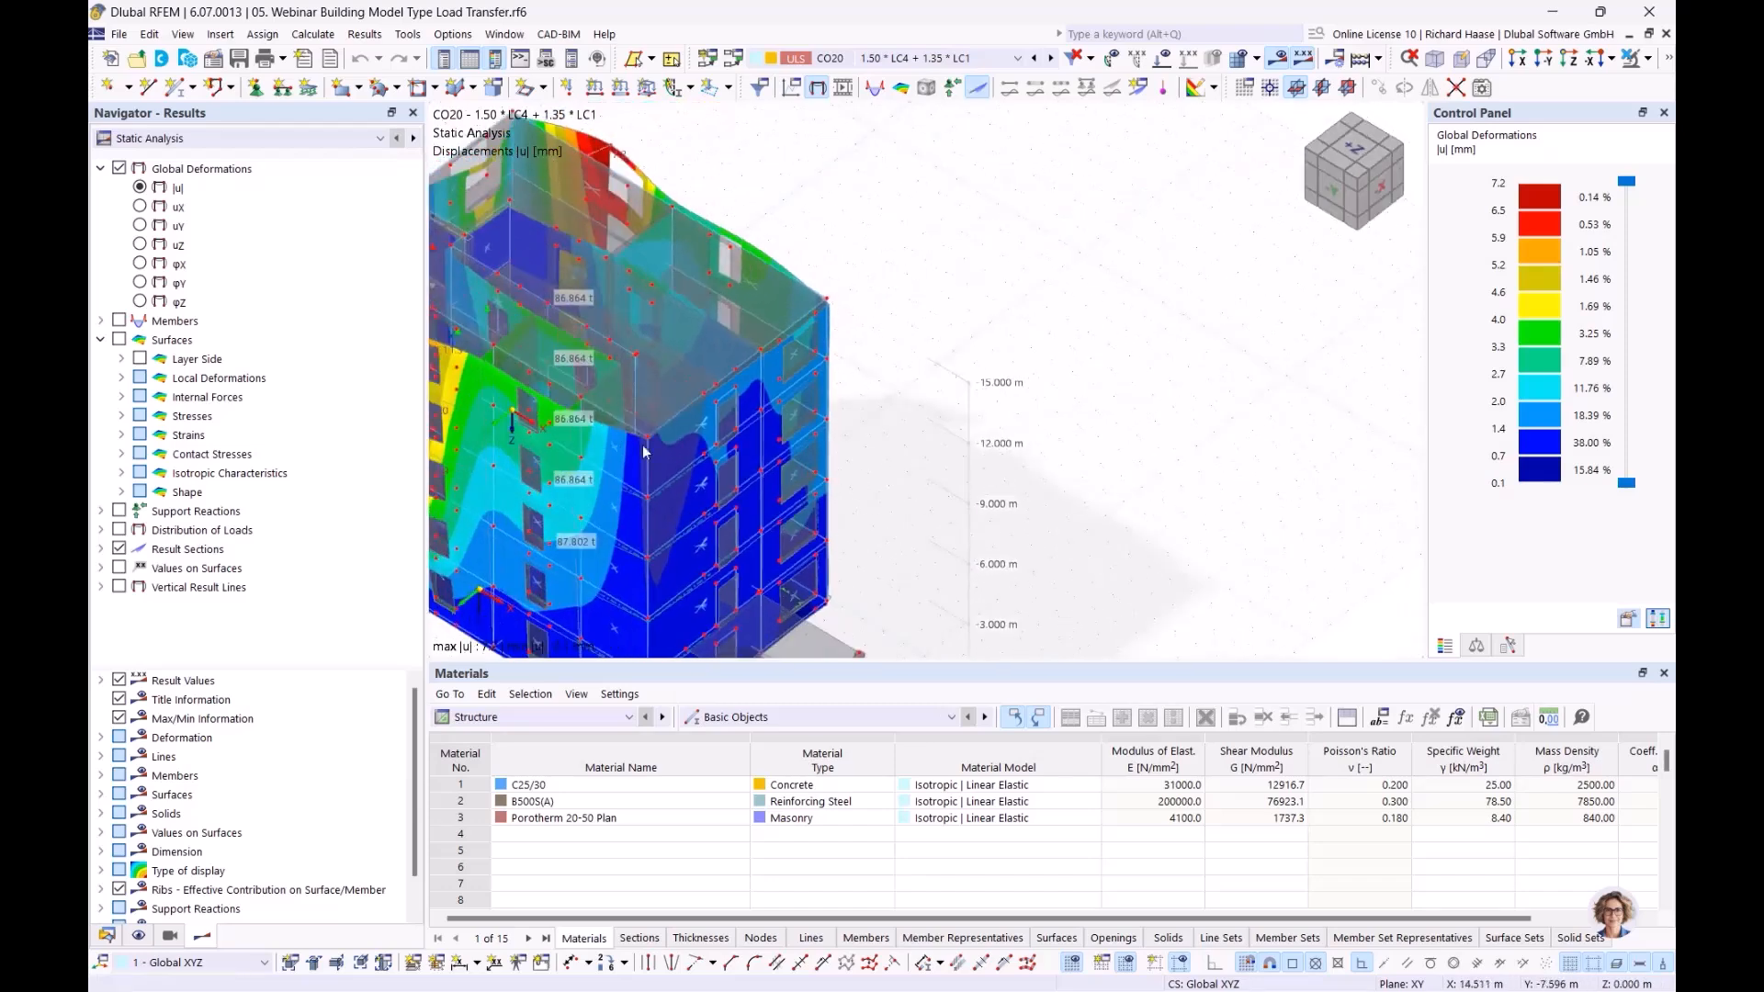
# Select mx under Surfaces > Basic Internal Forces to display surface moments
pyautogui.click(120, 360)
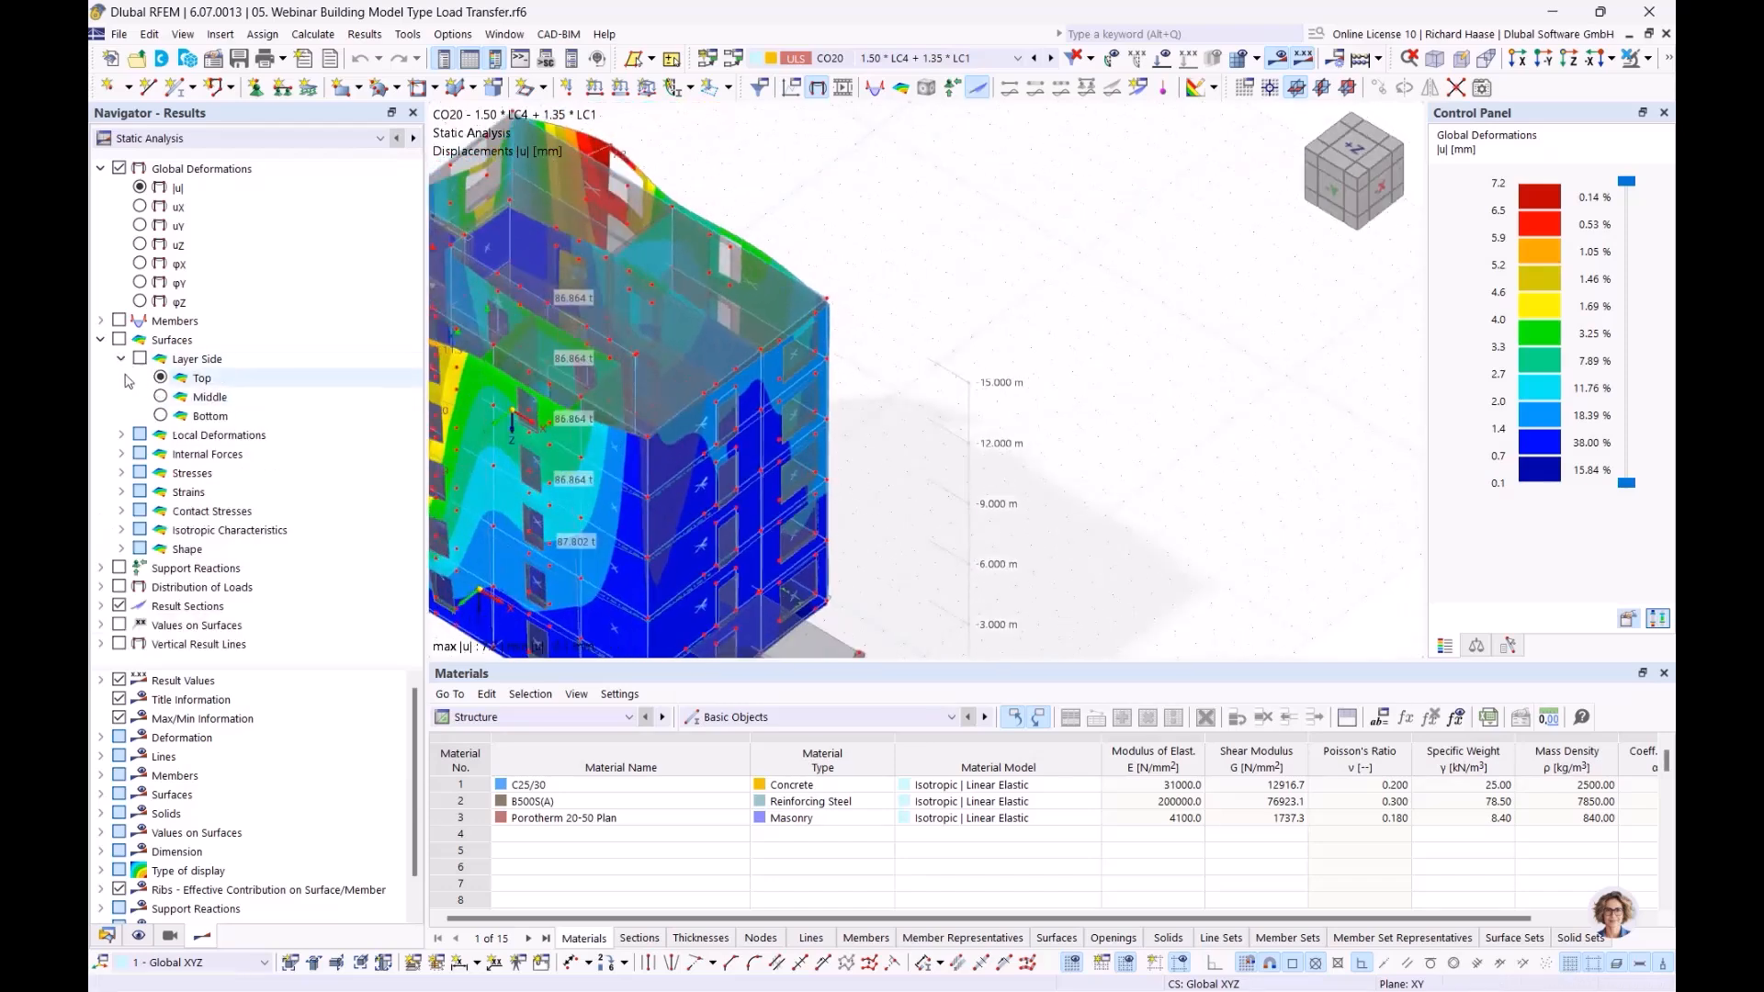
pyautogui.click(120, 359)
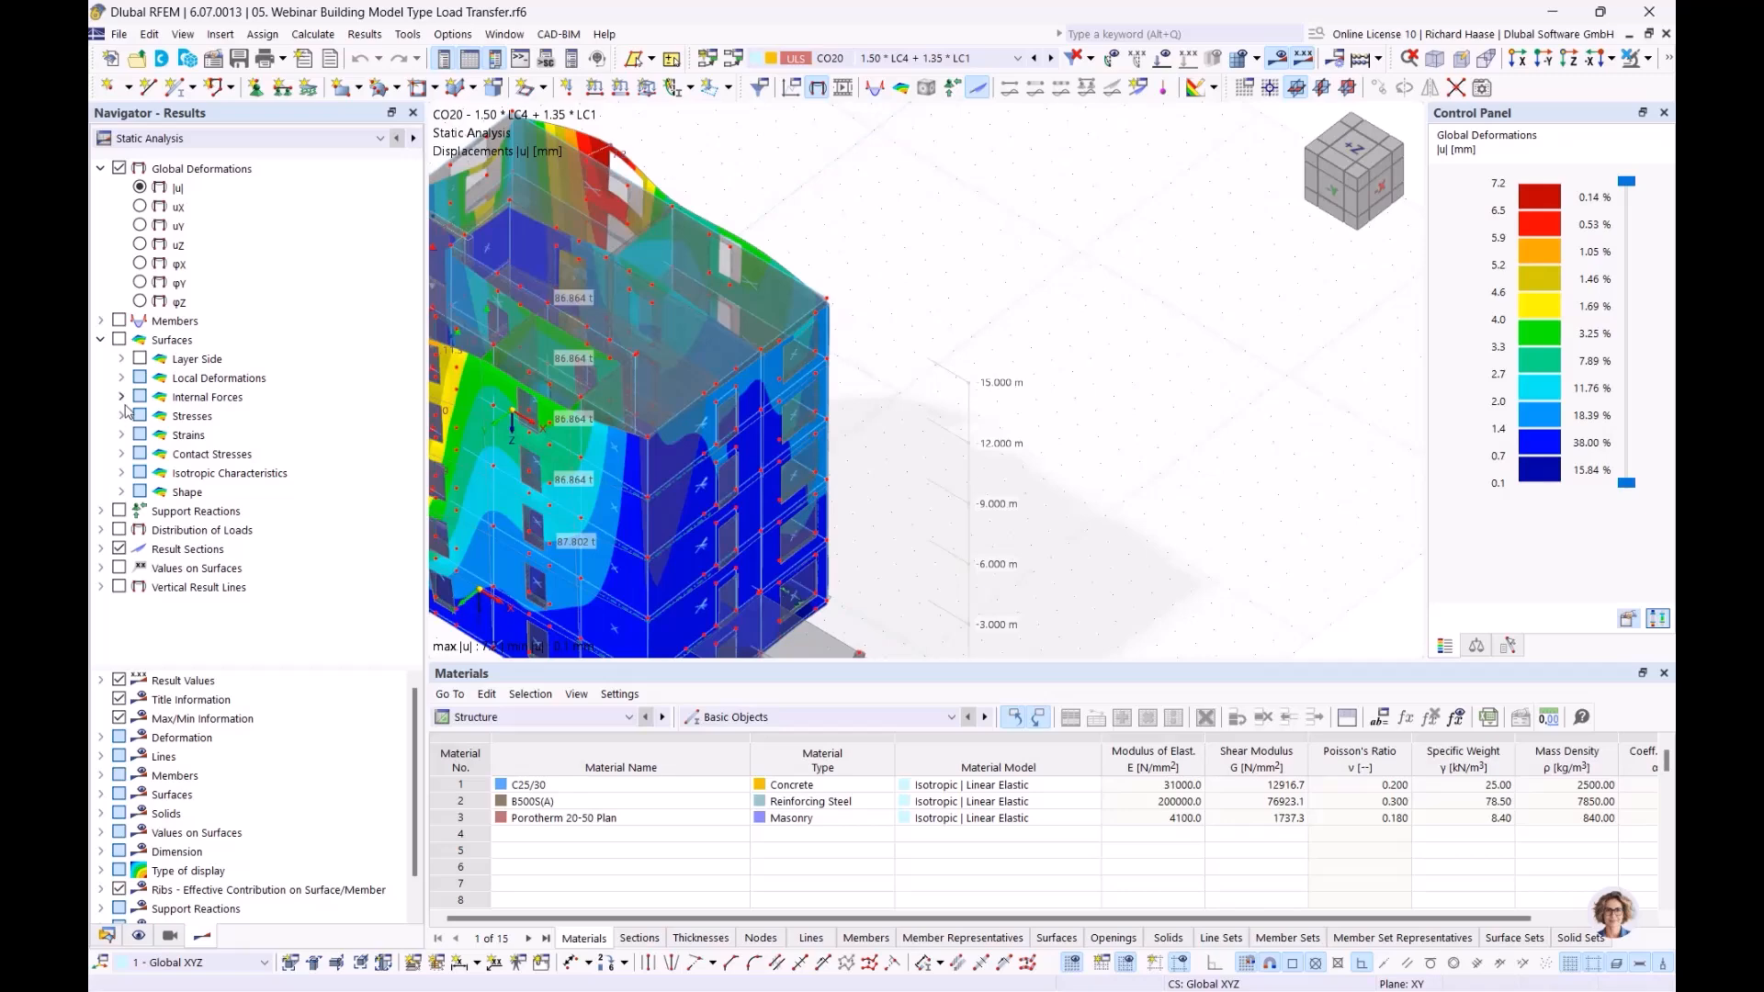
pyautogui.click(121, 396)
pyautogui.click(182, 435)
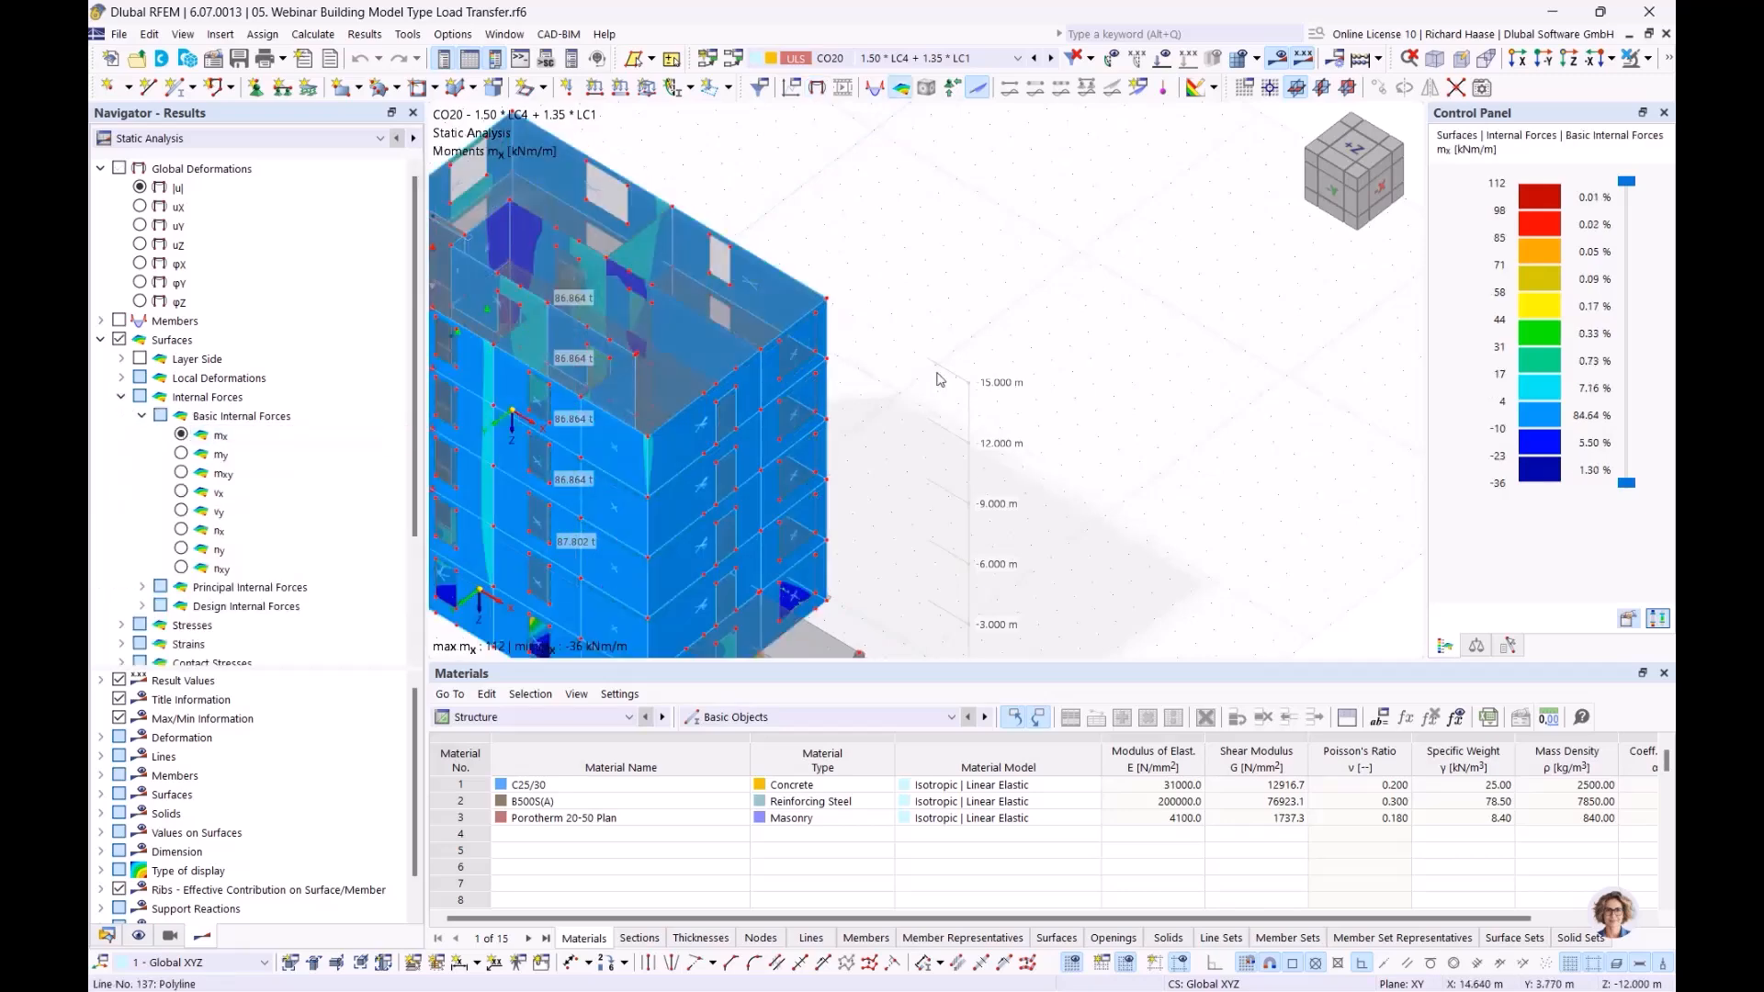
# Orbit and zoom the building to inspect the mx moments, ranging 112 to -36 kNm/m
pyautogui.moveTo(1273, 416); pyautogui.dragTo(1034, 519, button='middle')
pyautogui.moveTo(551, 511); pyautogui.dragTo(917, 345, button='middle')
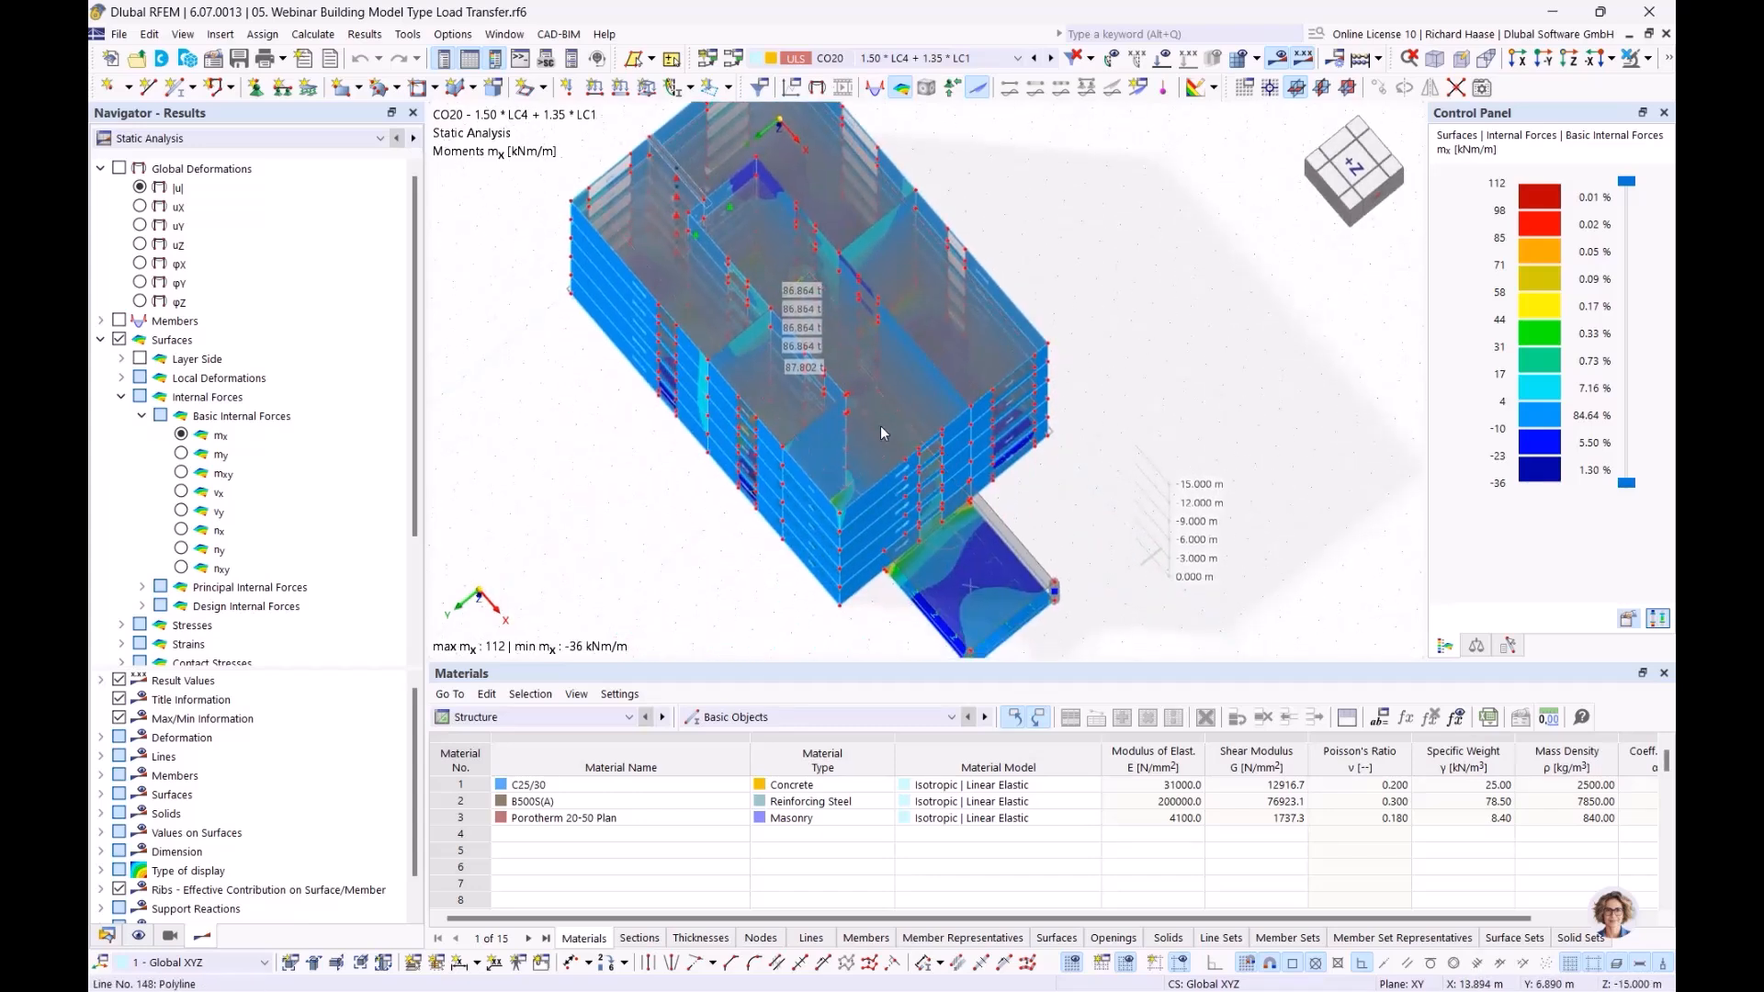
pyautogui.scroll(3, 873, 377)
pyautogui.keyDown('ctrl'); pyautogui.moveTo(869, 364); pyautogui.dragTo(577, 527, button='middle'); pyautogui.keyUp('ctrl')
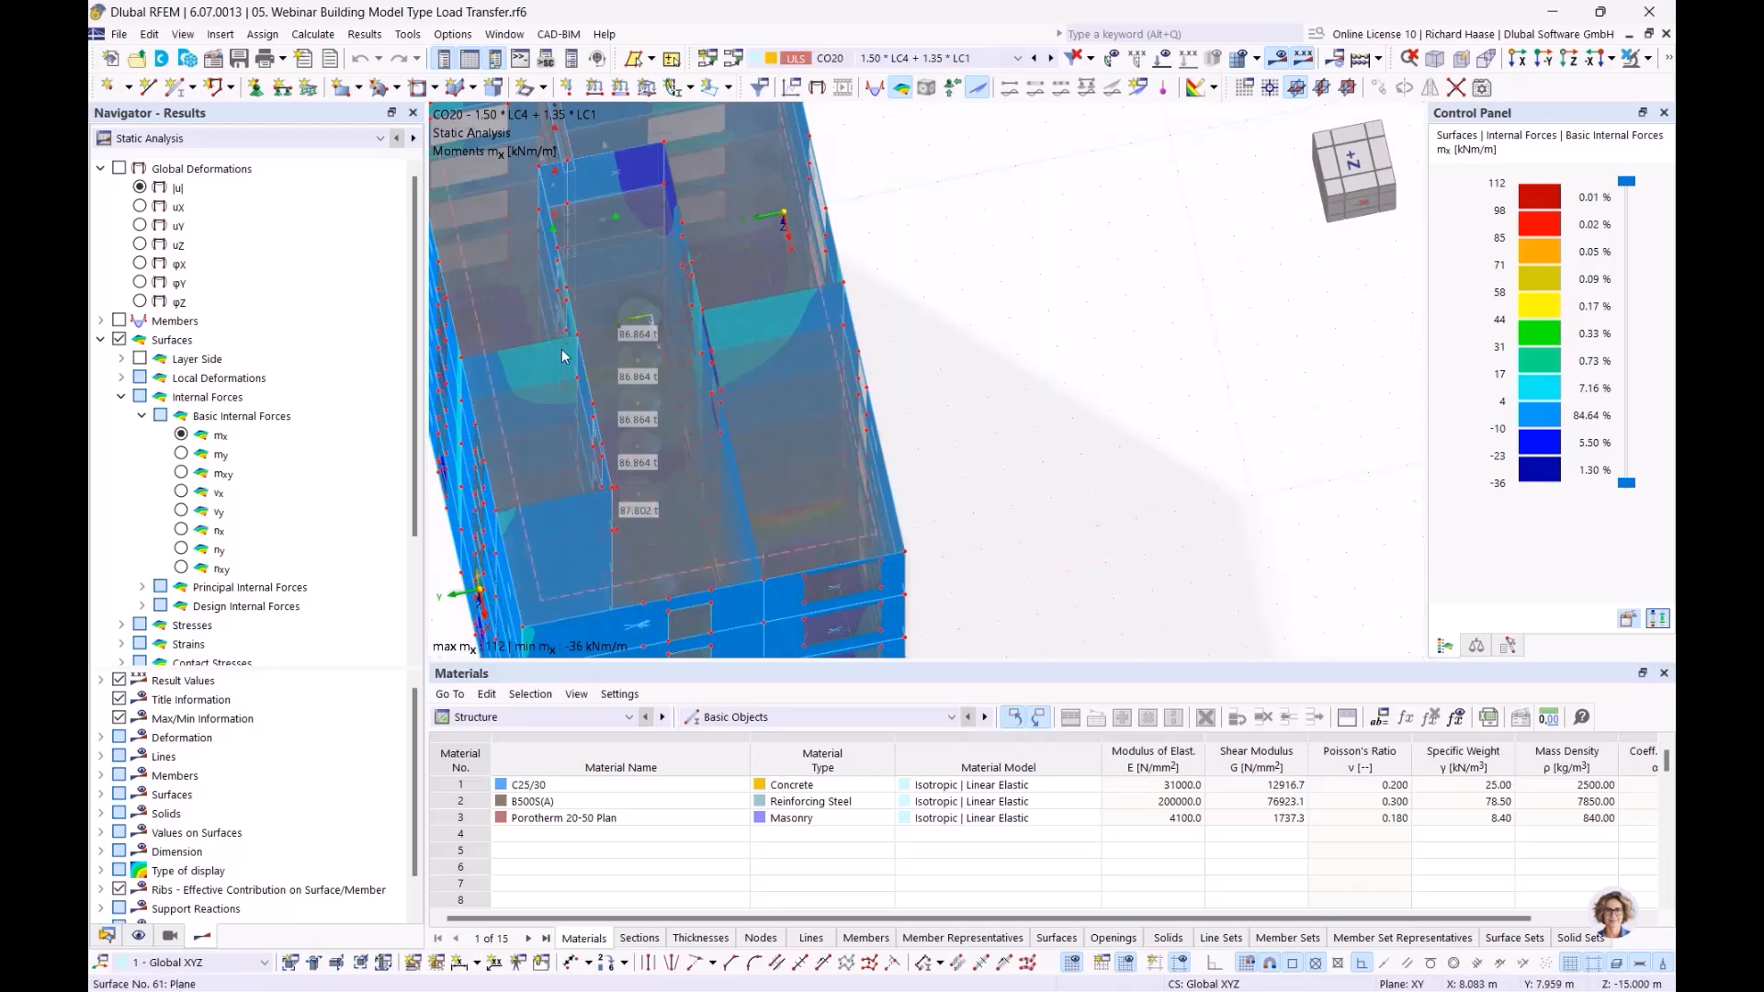
pyautogui.keyDown('ctrl'); pyautogui.moveTo(786, 310); pyautogui.dragTo(862, 292, button='middle'); pyautogui.keyUp('ctrl')
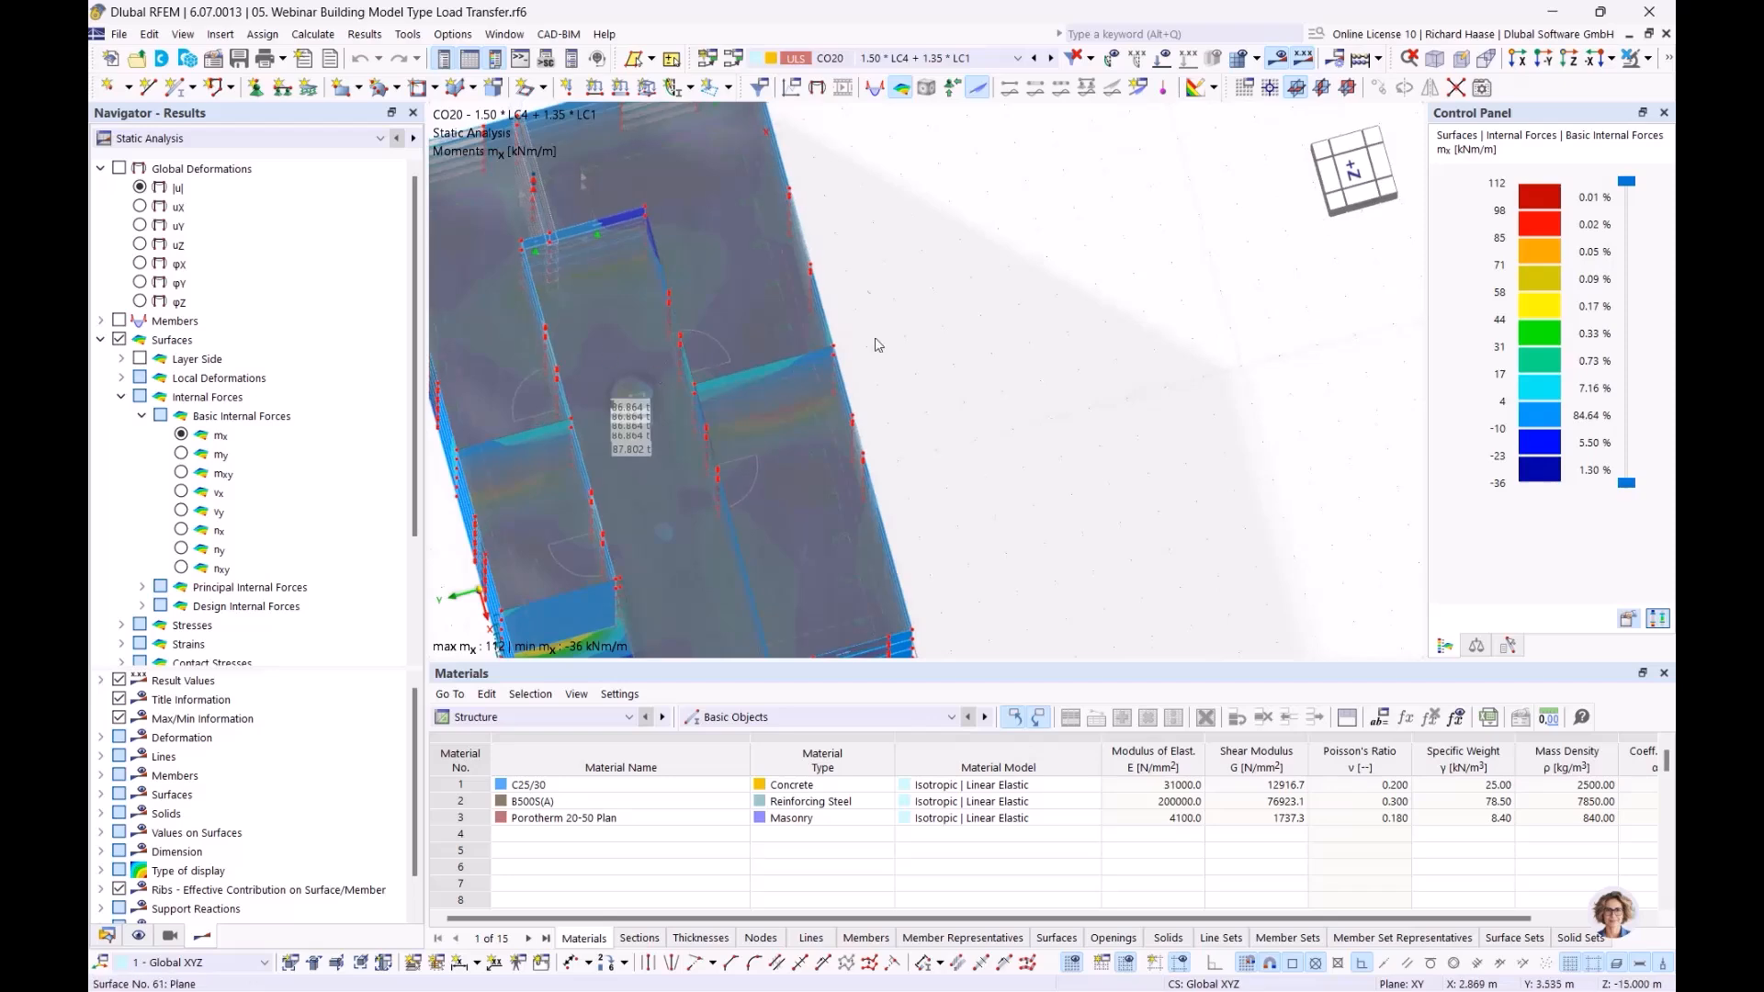
pyautogui.keyDown('ctrl'); pyautogui.moveTo(713, 328); pyautogui.dragTo(898, 295, button='middle'); pyautogui.keyUp('ctrl')
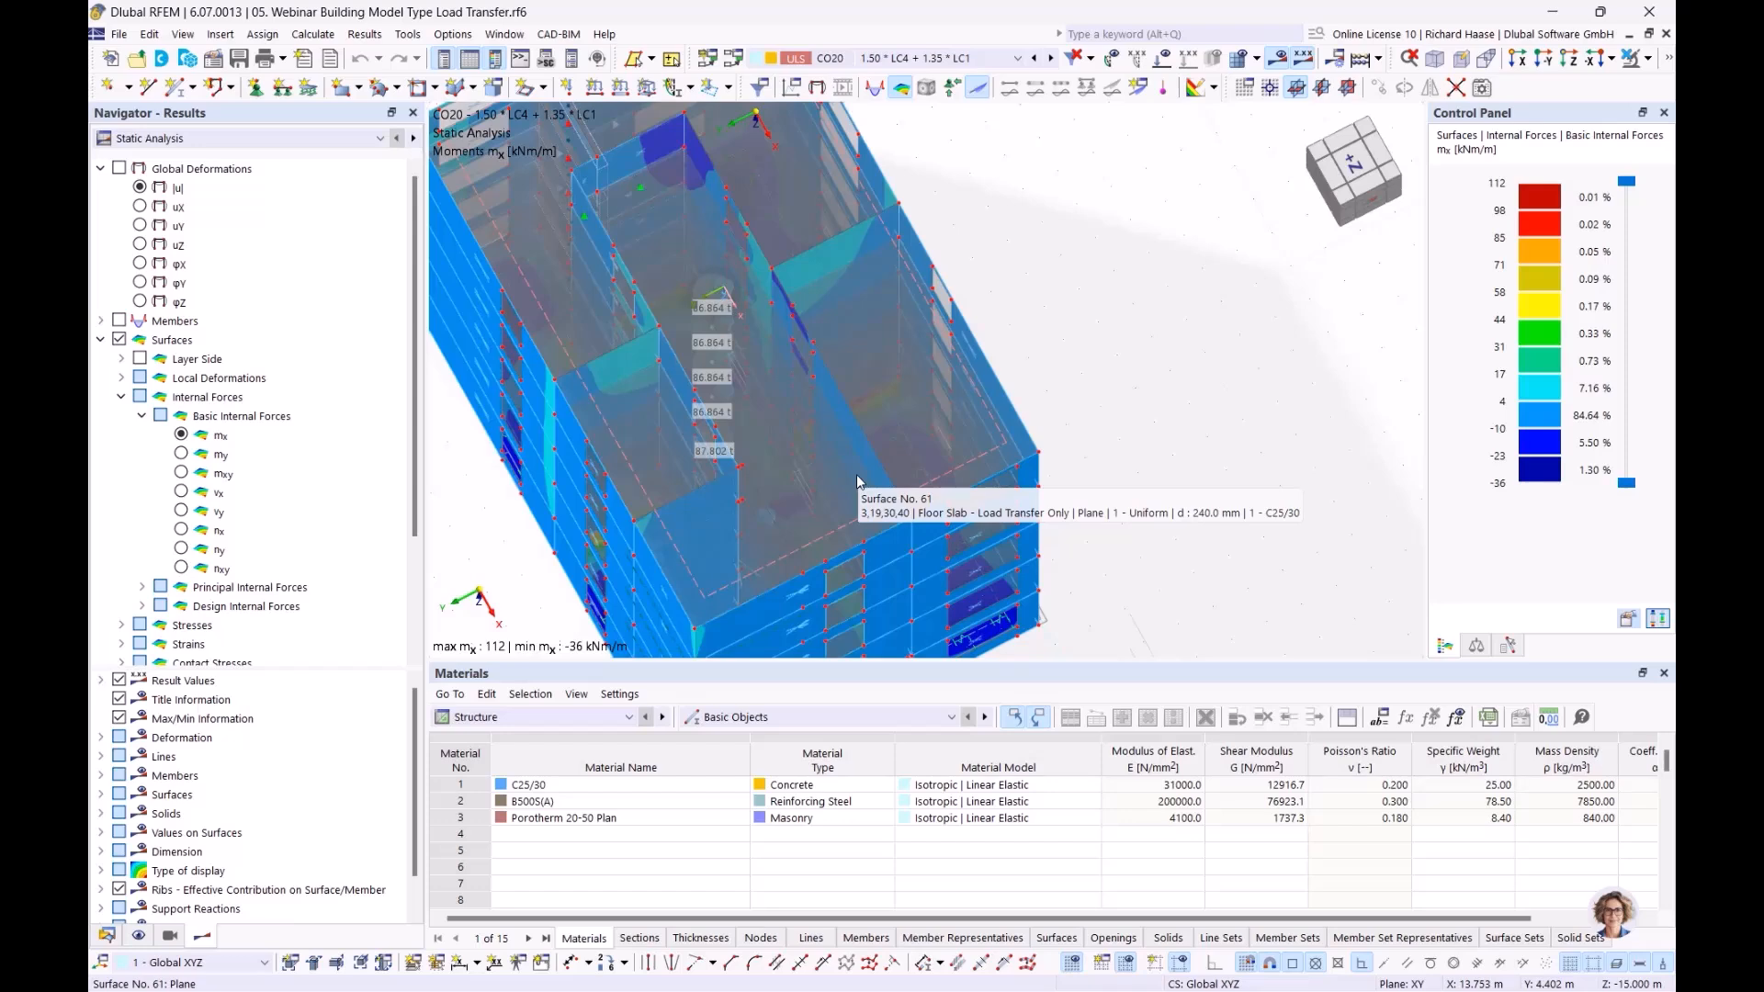
pyautogui.keyDown('ctrl'); pyautogui.moveTo(1140, 362); pyautogui.dragTo(1142, 305, button='middle'); pyautogui.keyUp('ctrl')
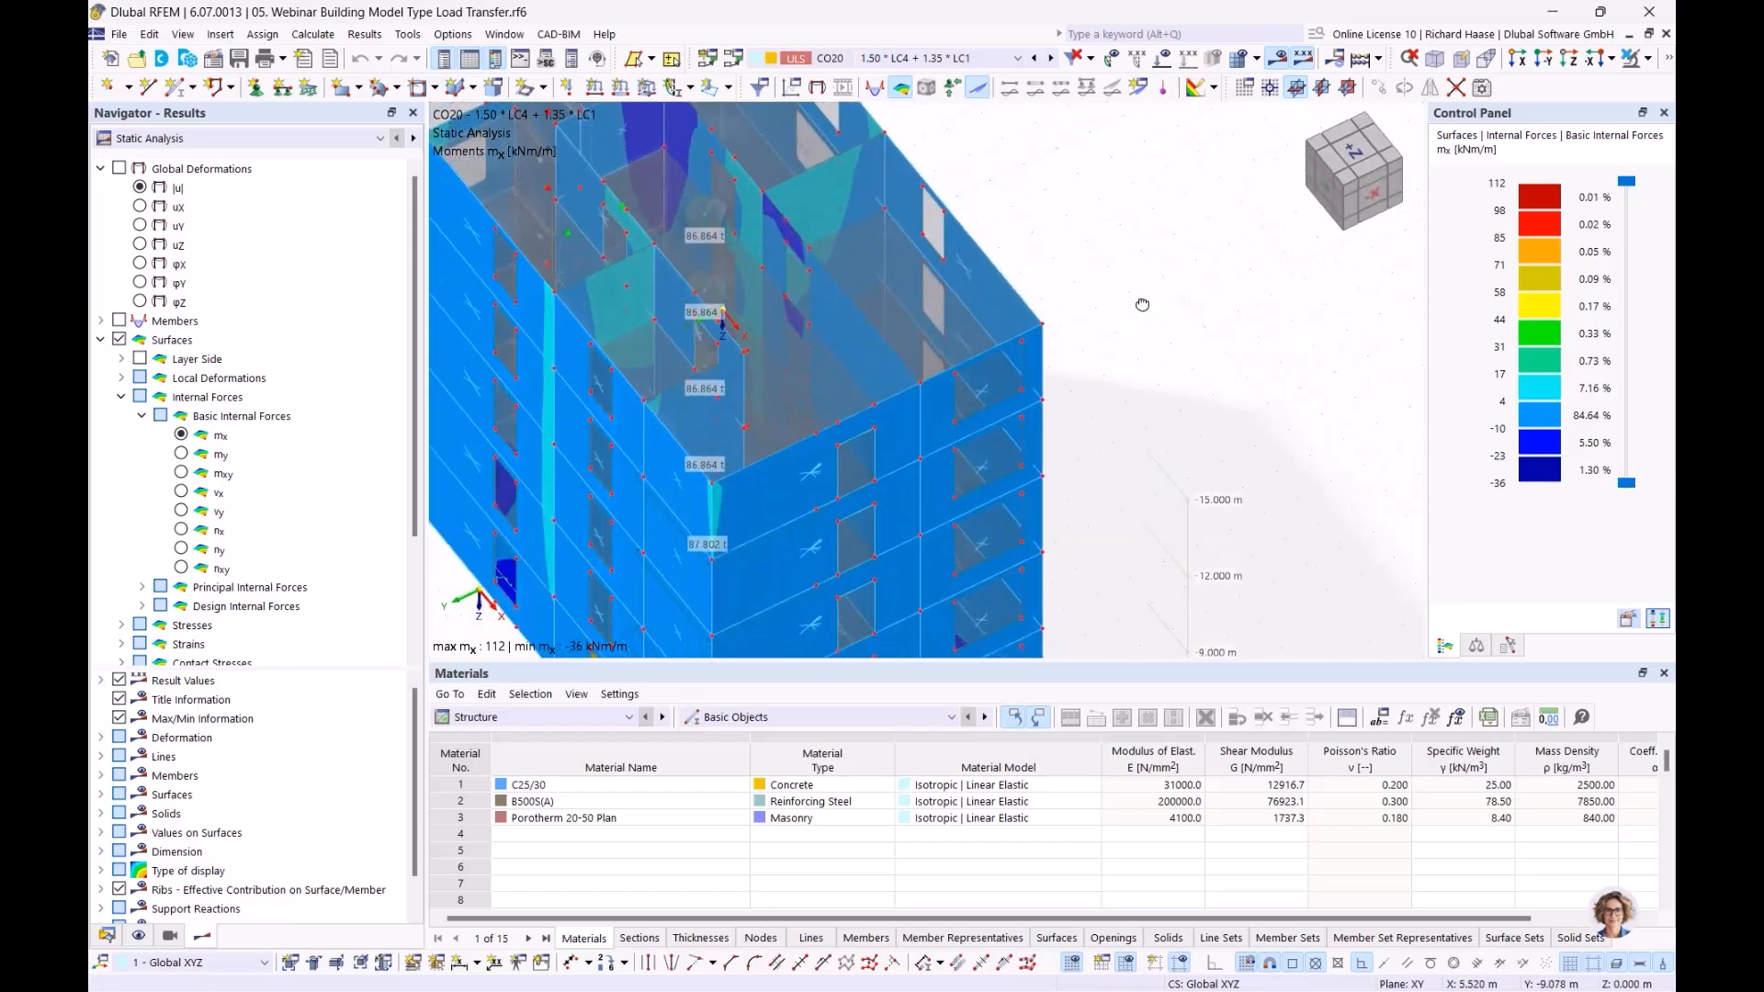
pyautogui.scroll(-2, 1102, 285)
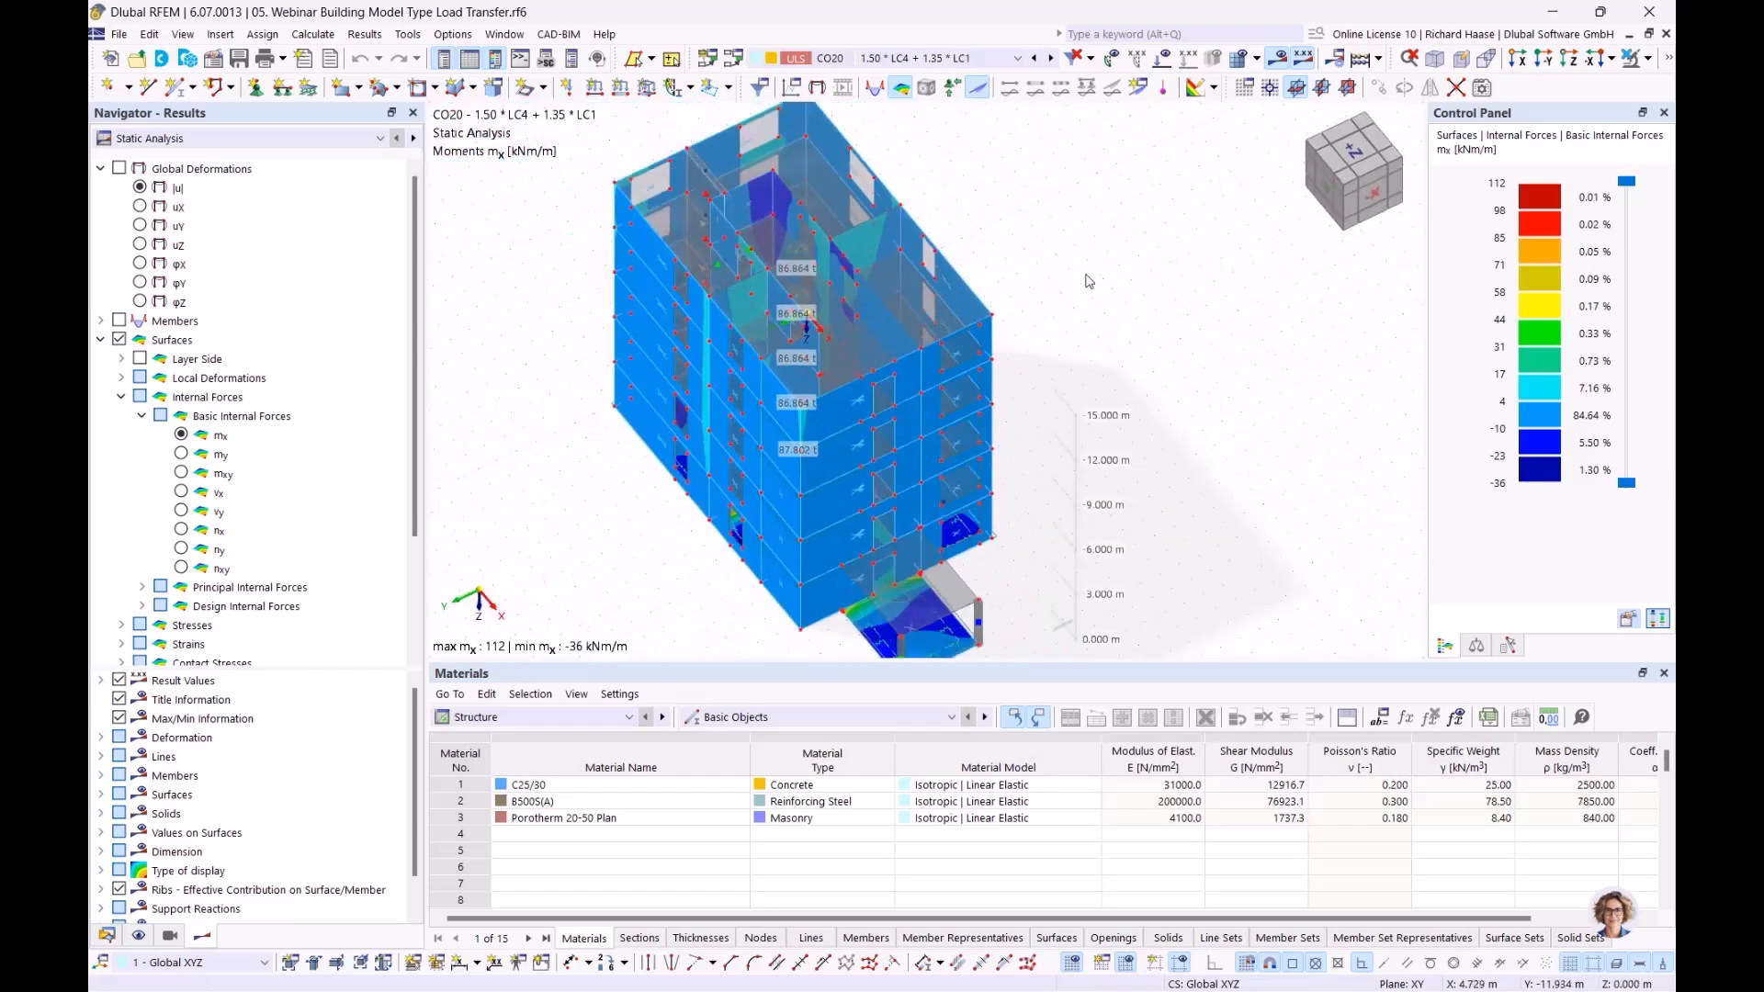
pyautogui.click(107, 936)
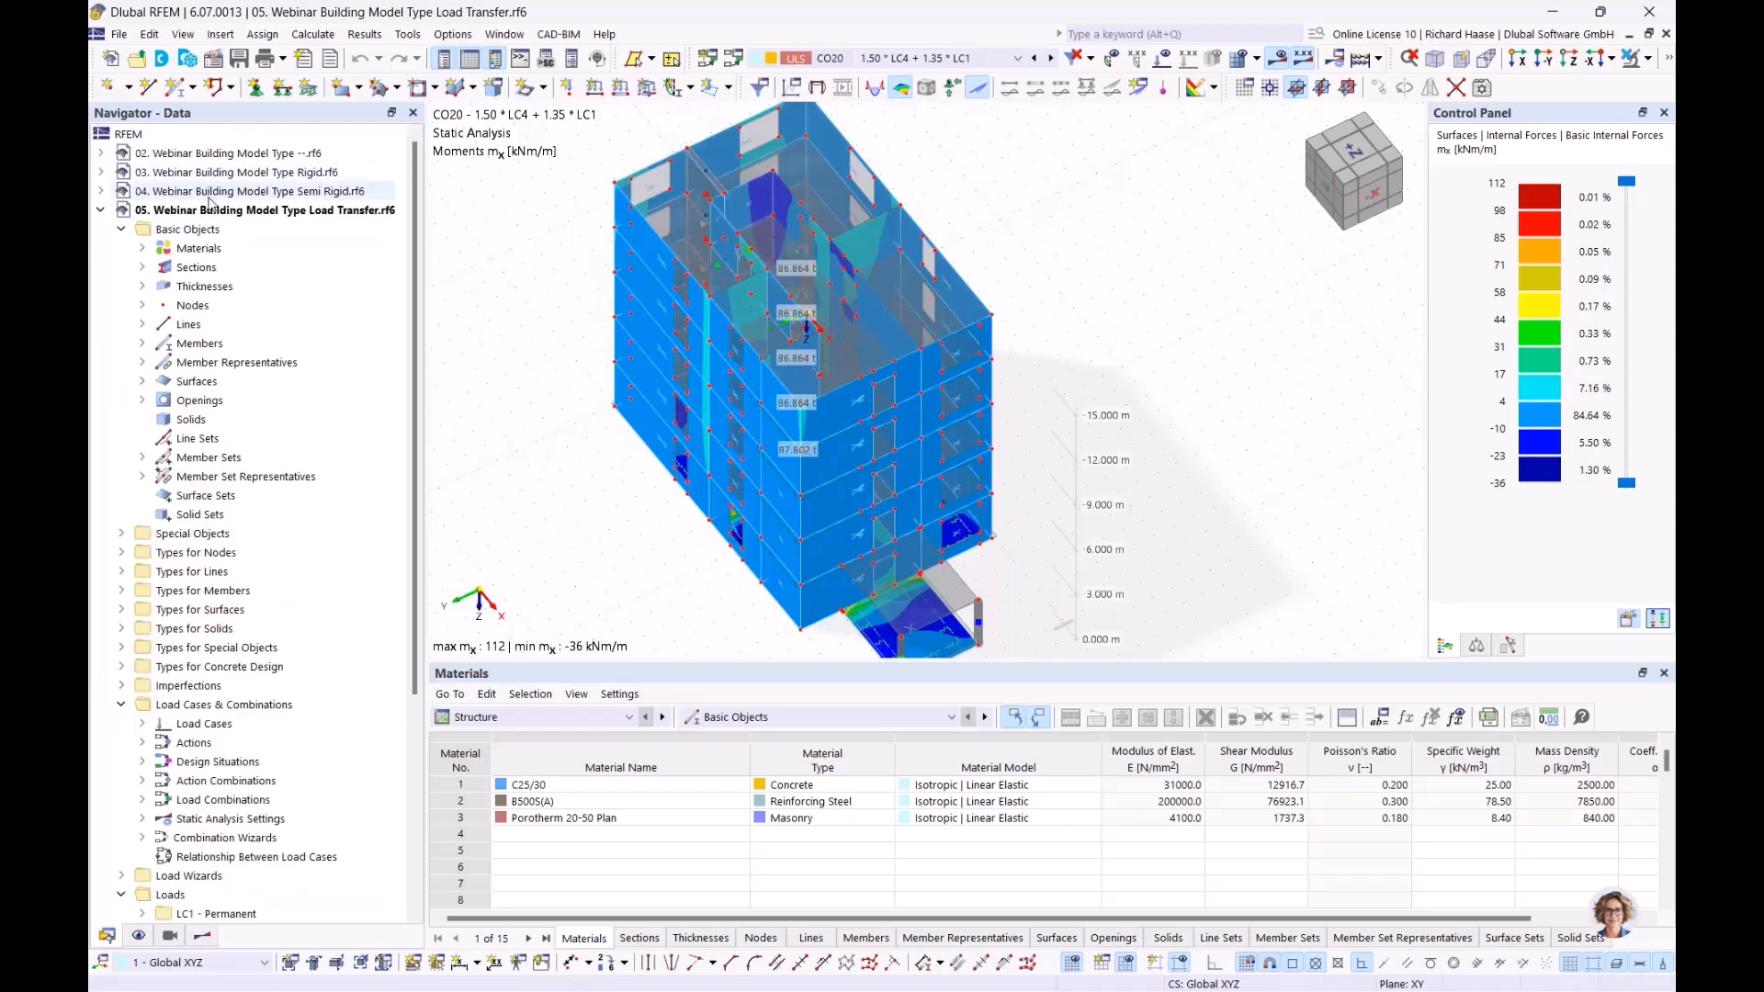
# Close the Load Transfer model 05
pyautogui.rightClick(211, 209)
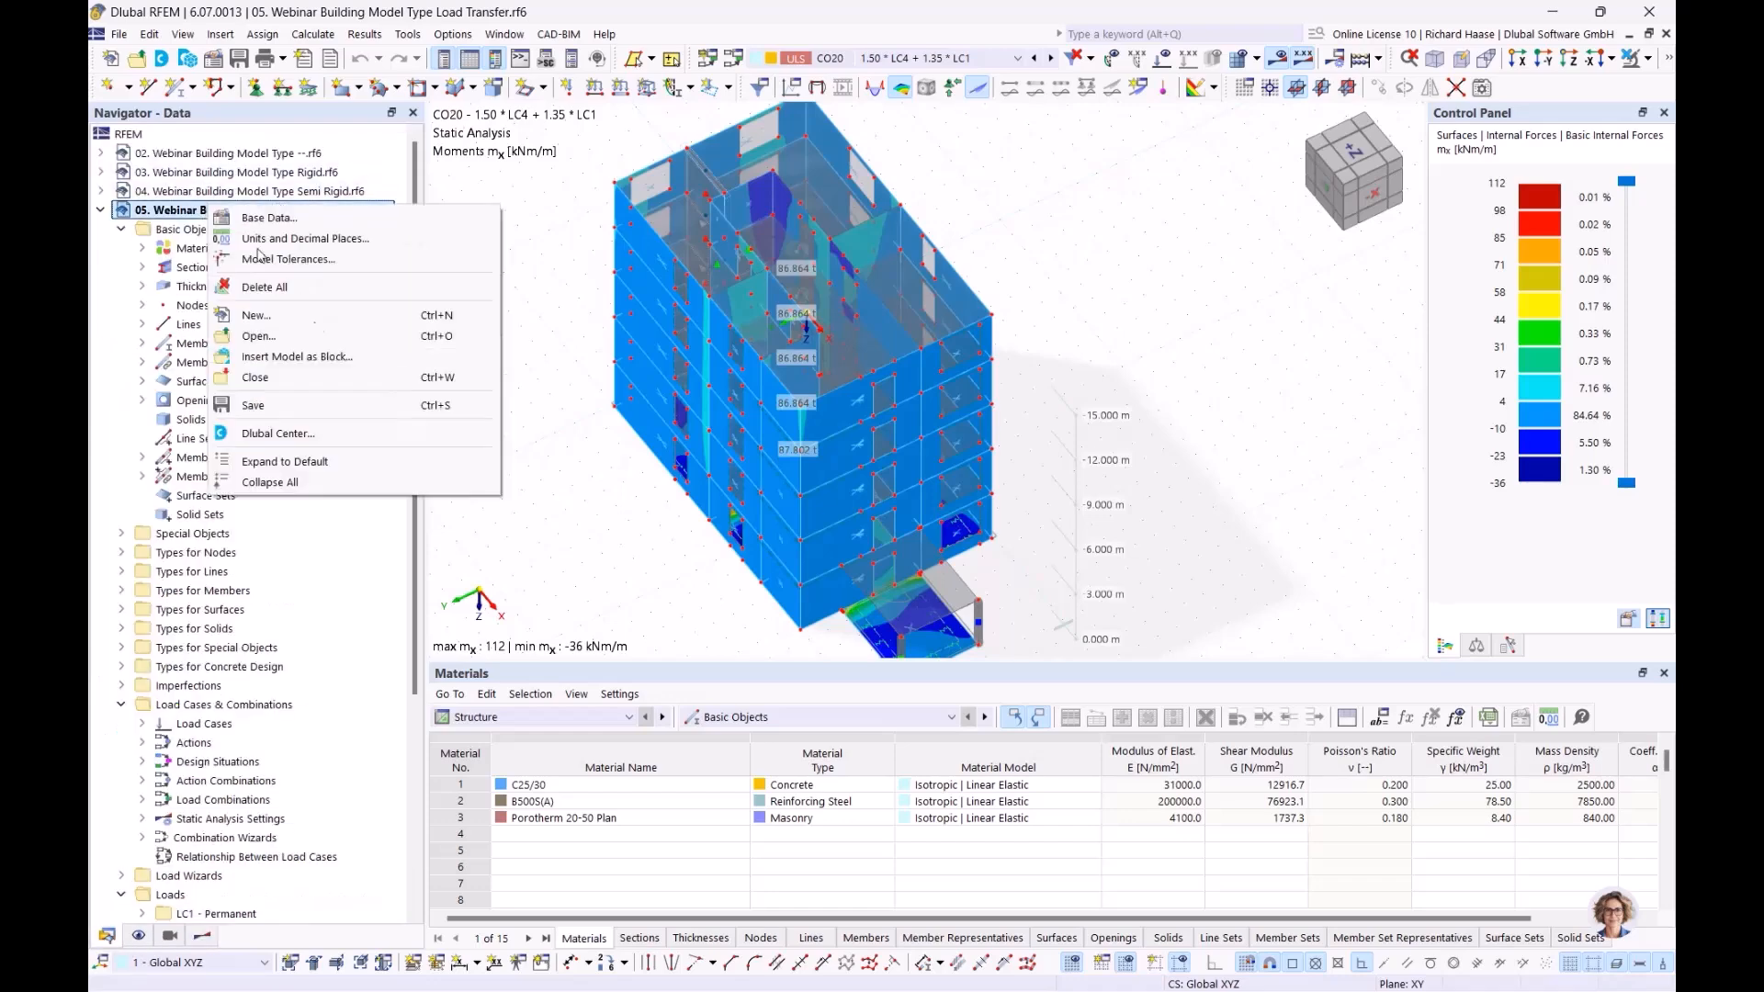
pyautogui.click(327, 387)
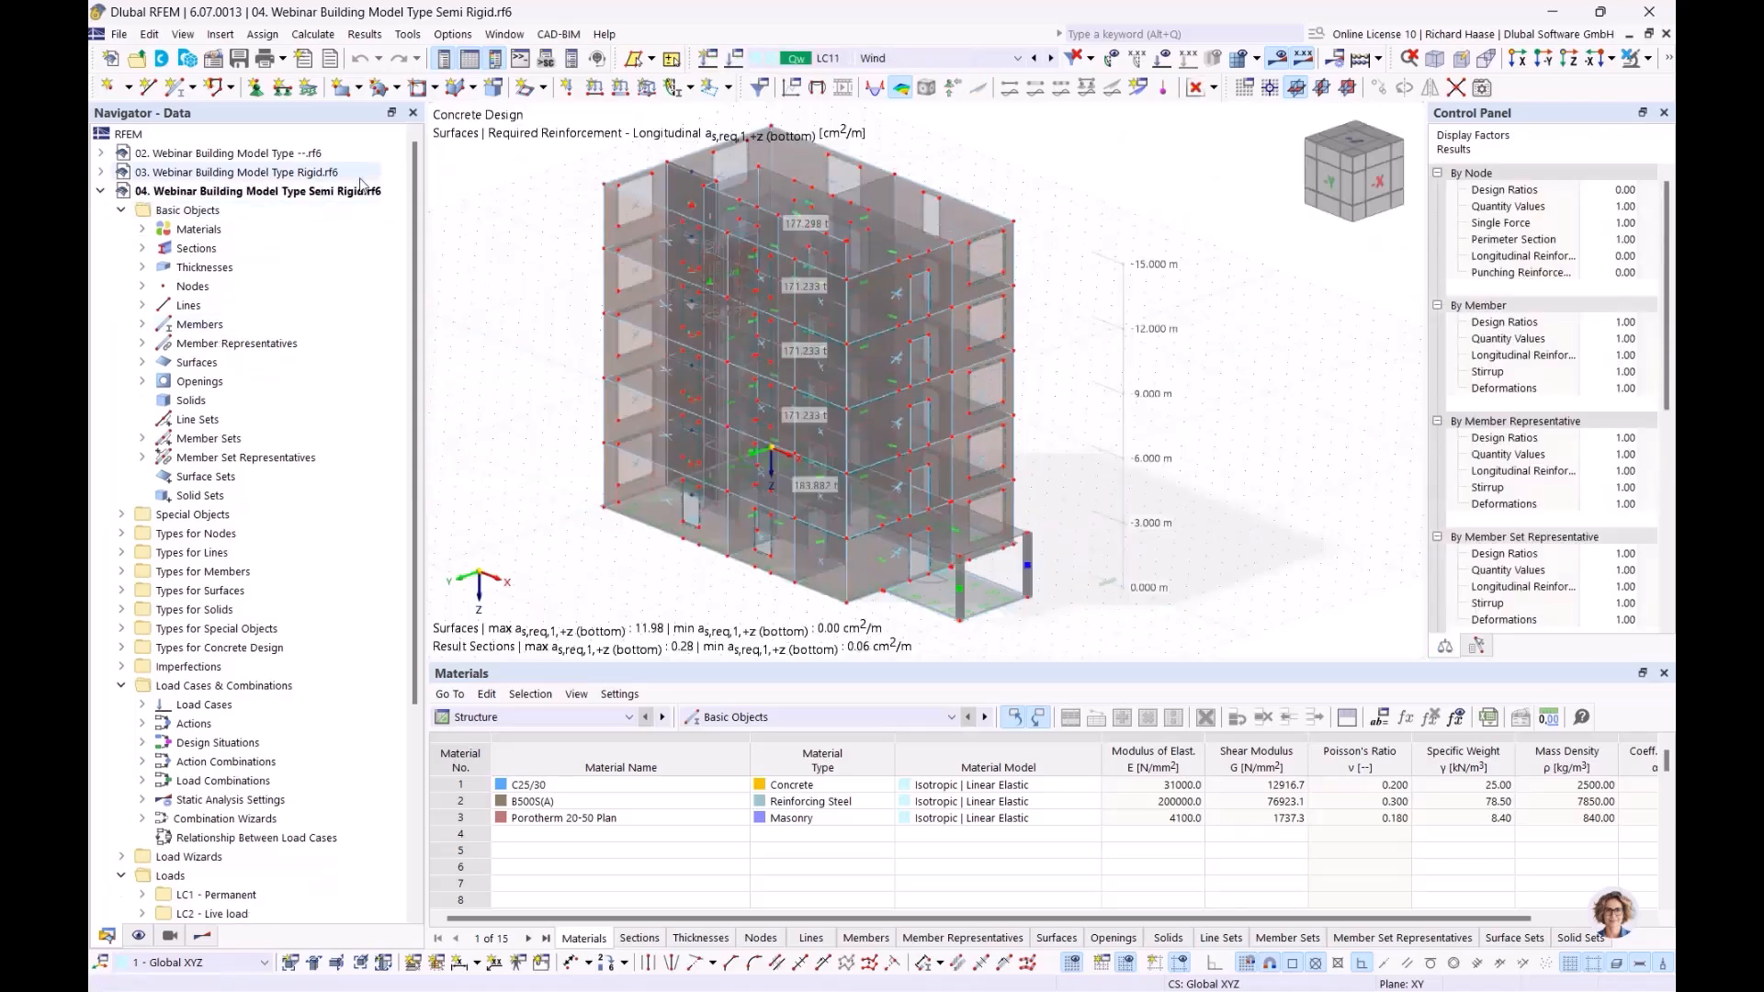
pyautogui.click(169, 936)
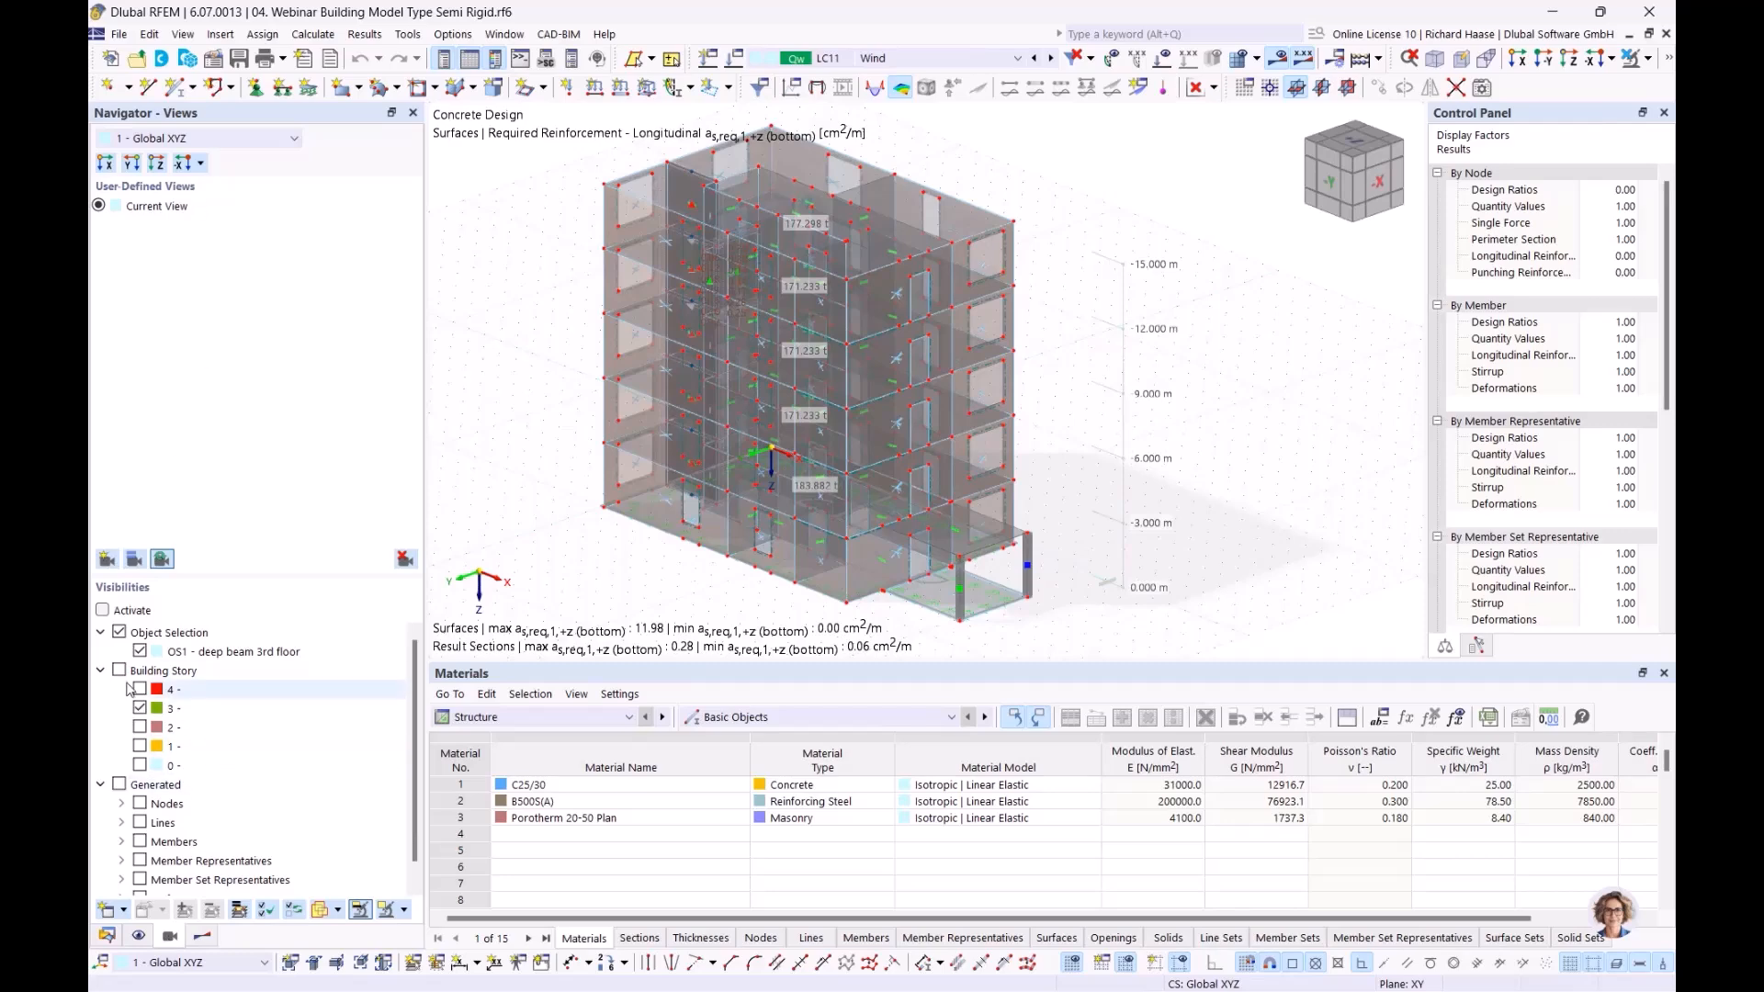
# Tile the Rigid and Semi Rigid windows vertically, minimizing model 02, and enable Building Story visibility
pyautogui.click(505, 34)
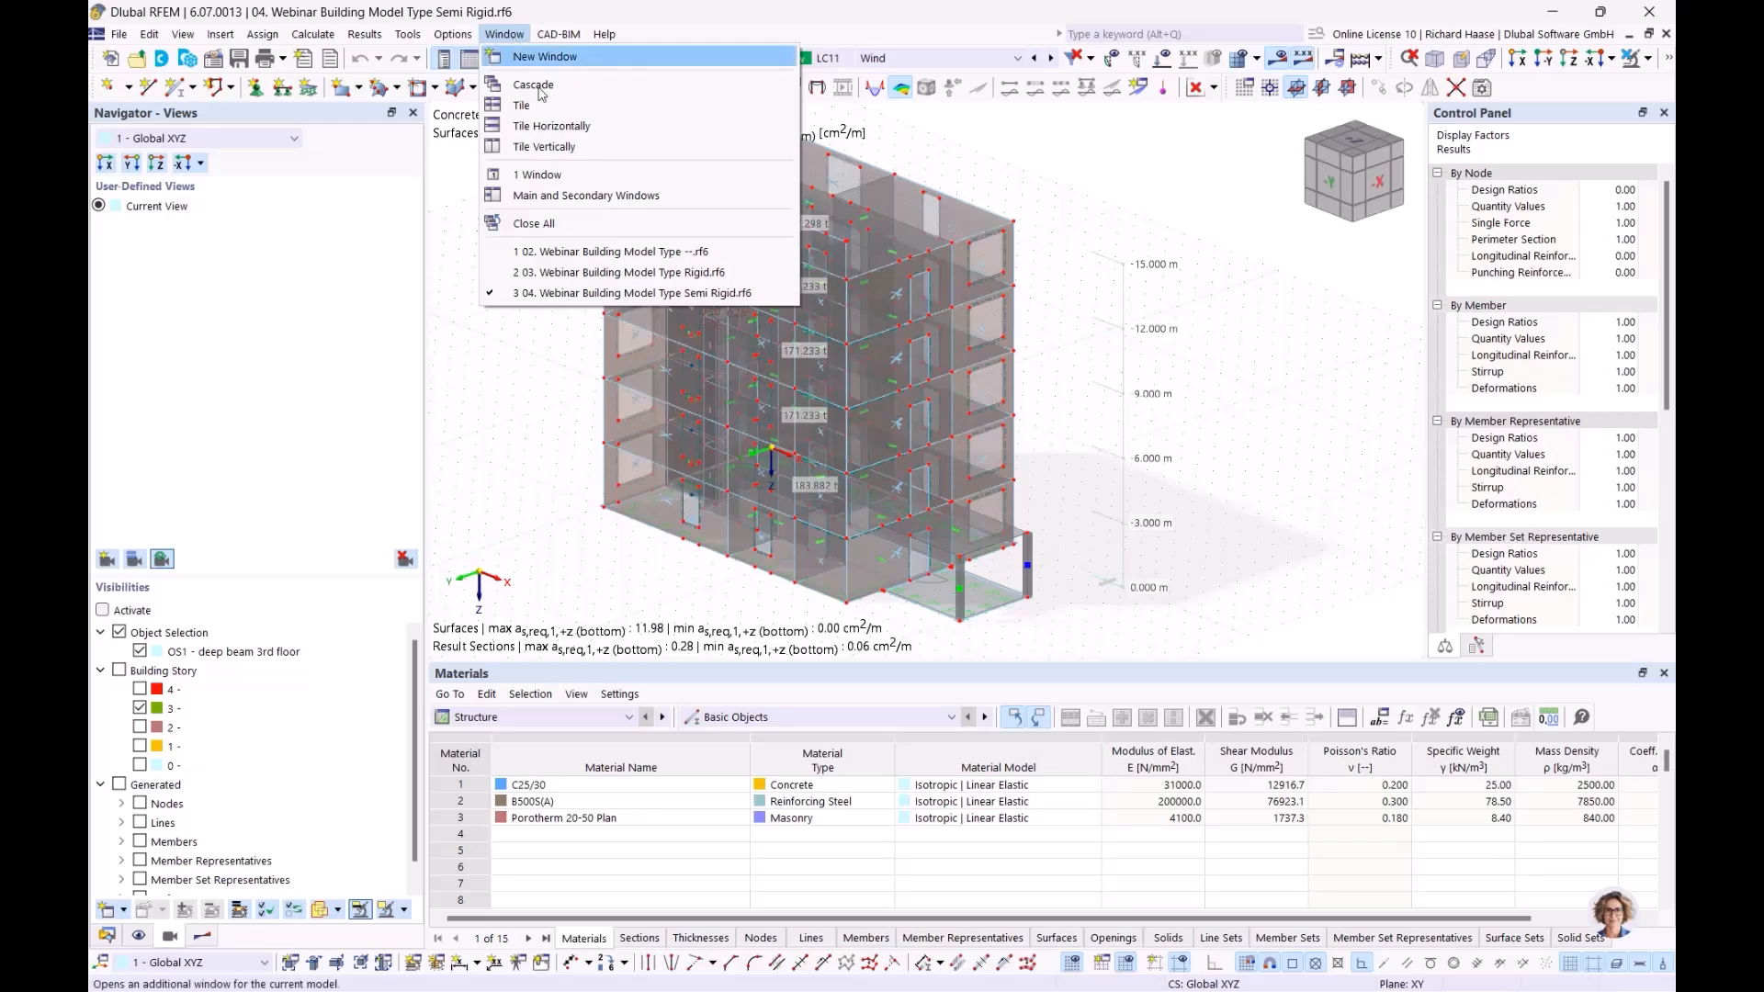
pyautogui.click(543, 156)
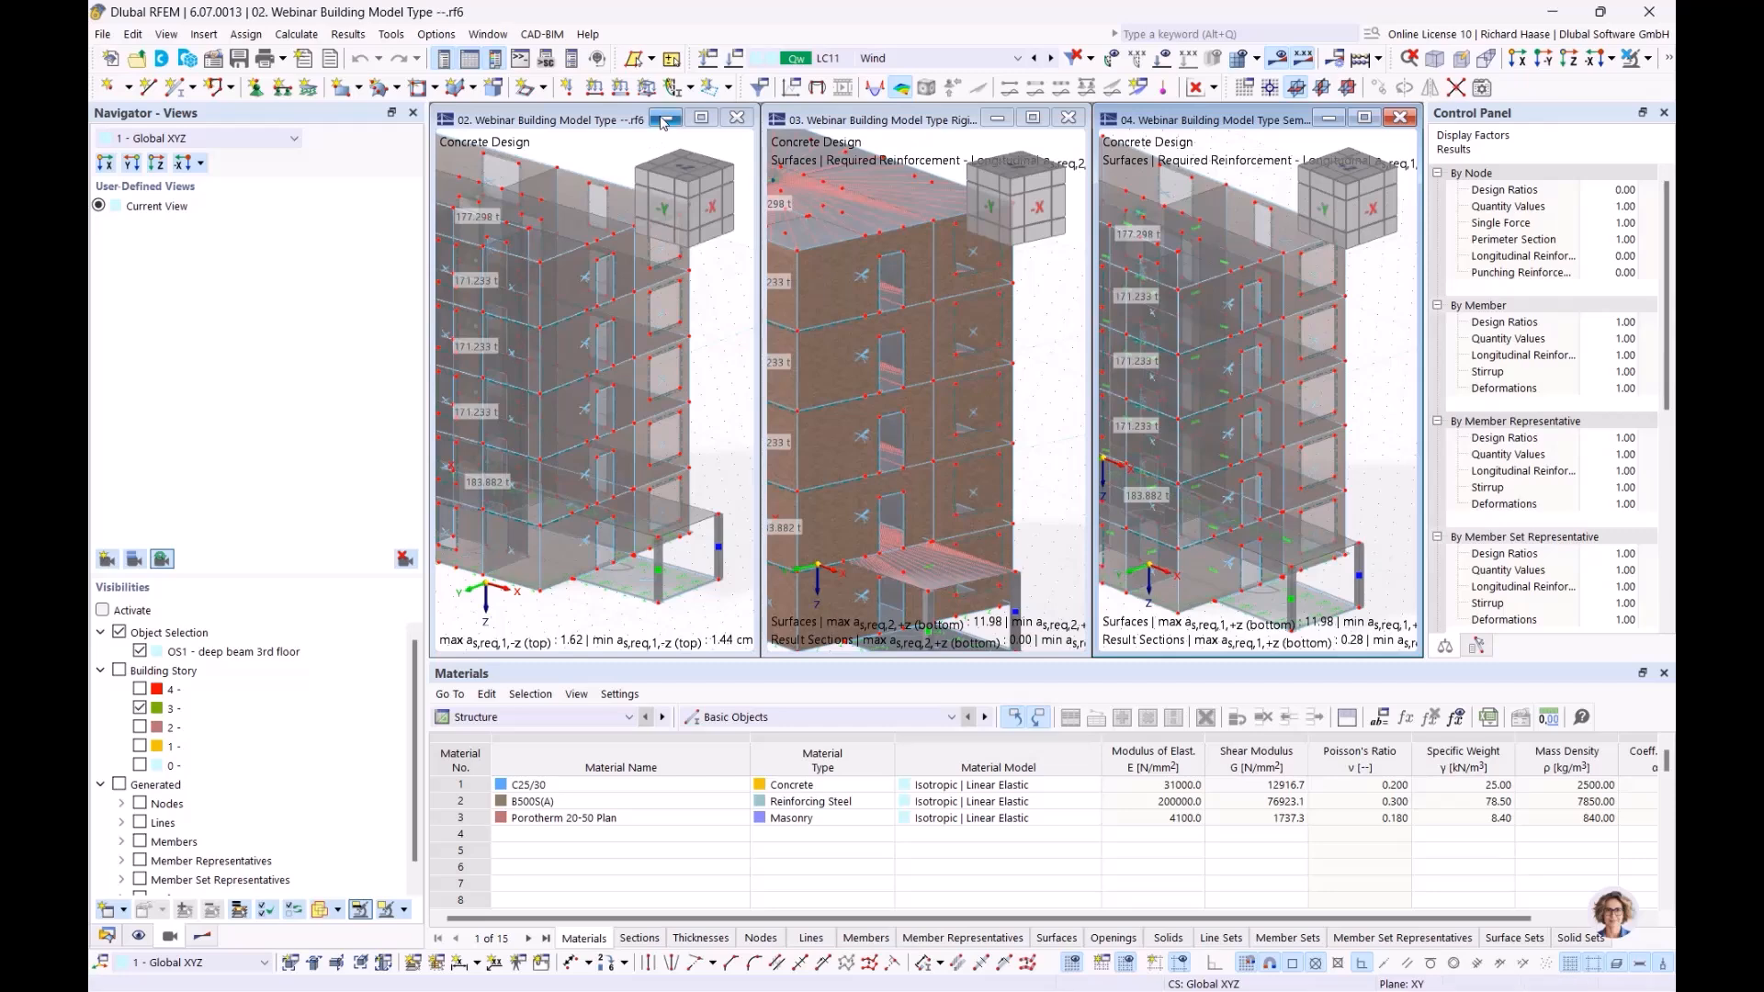
pyautogui.click(664, 120)
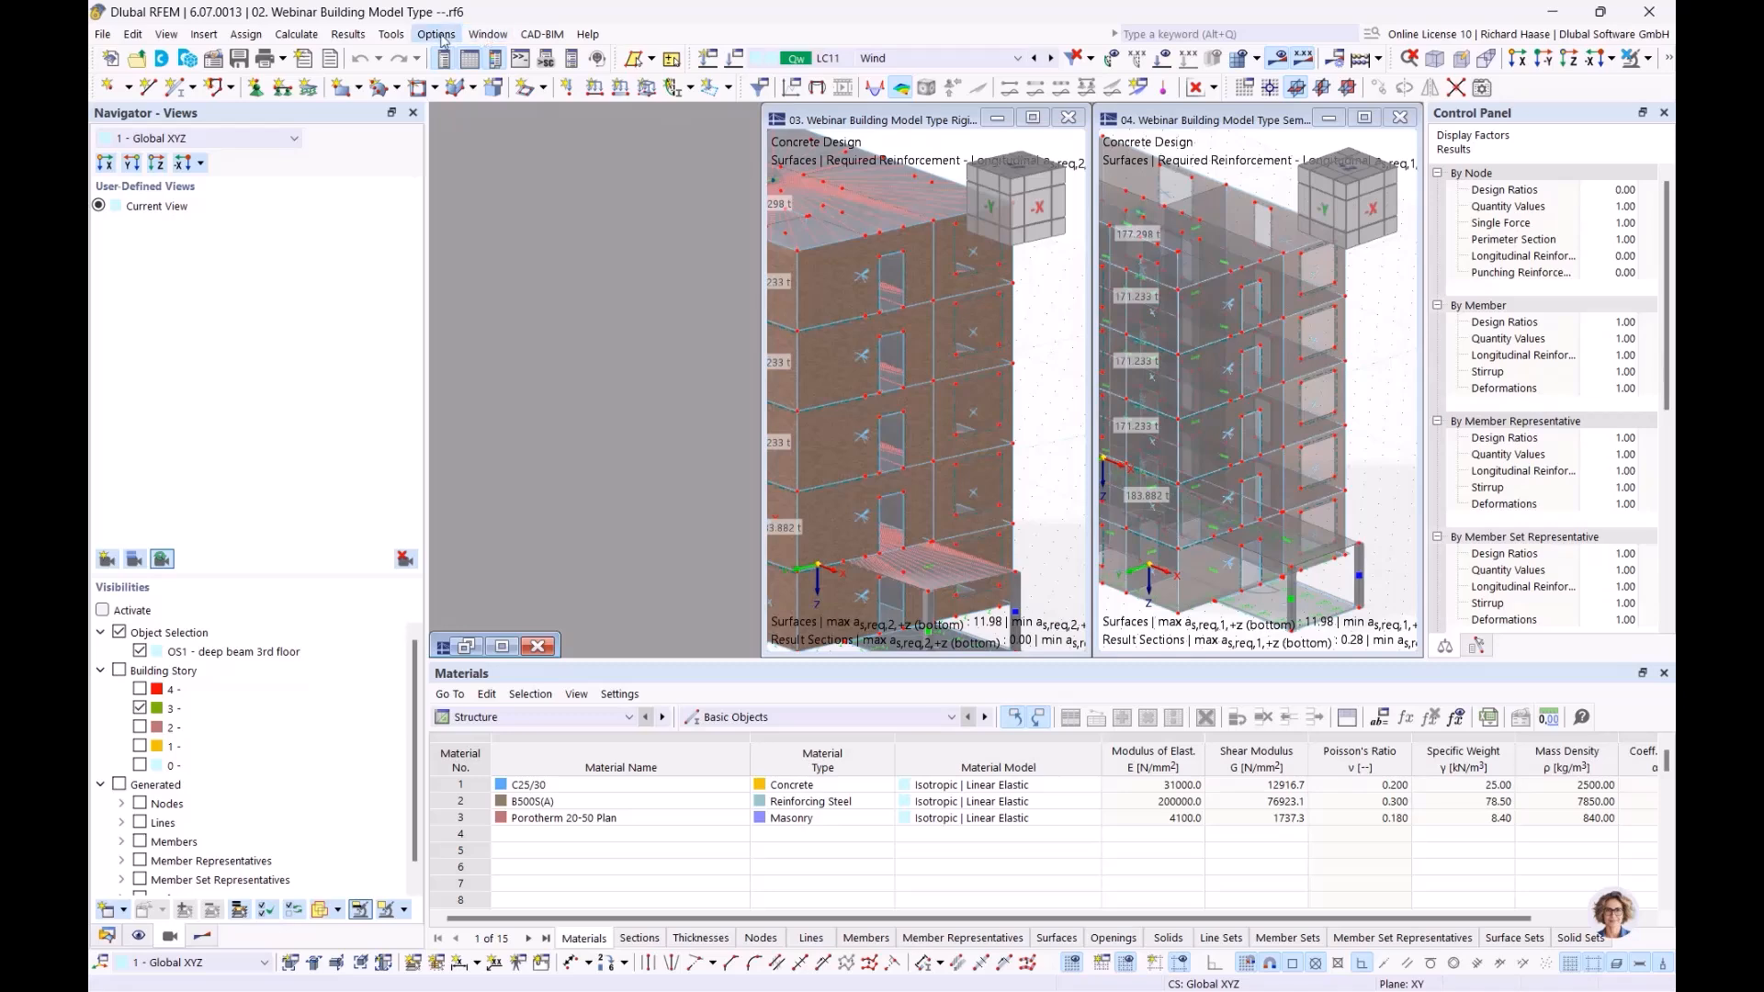
pyautogui.click(479, 35)
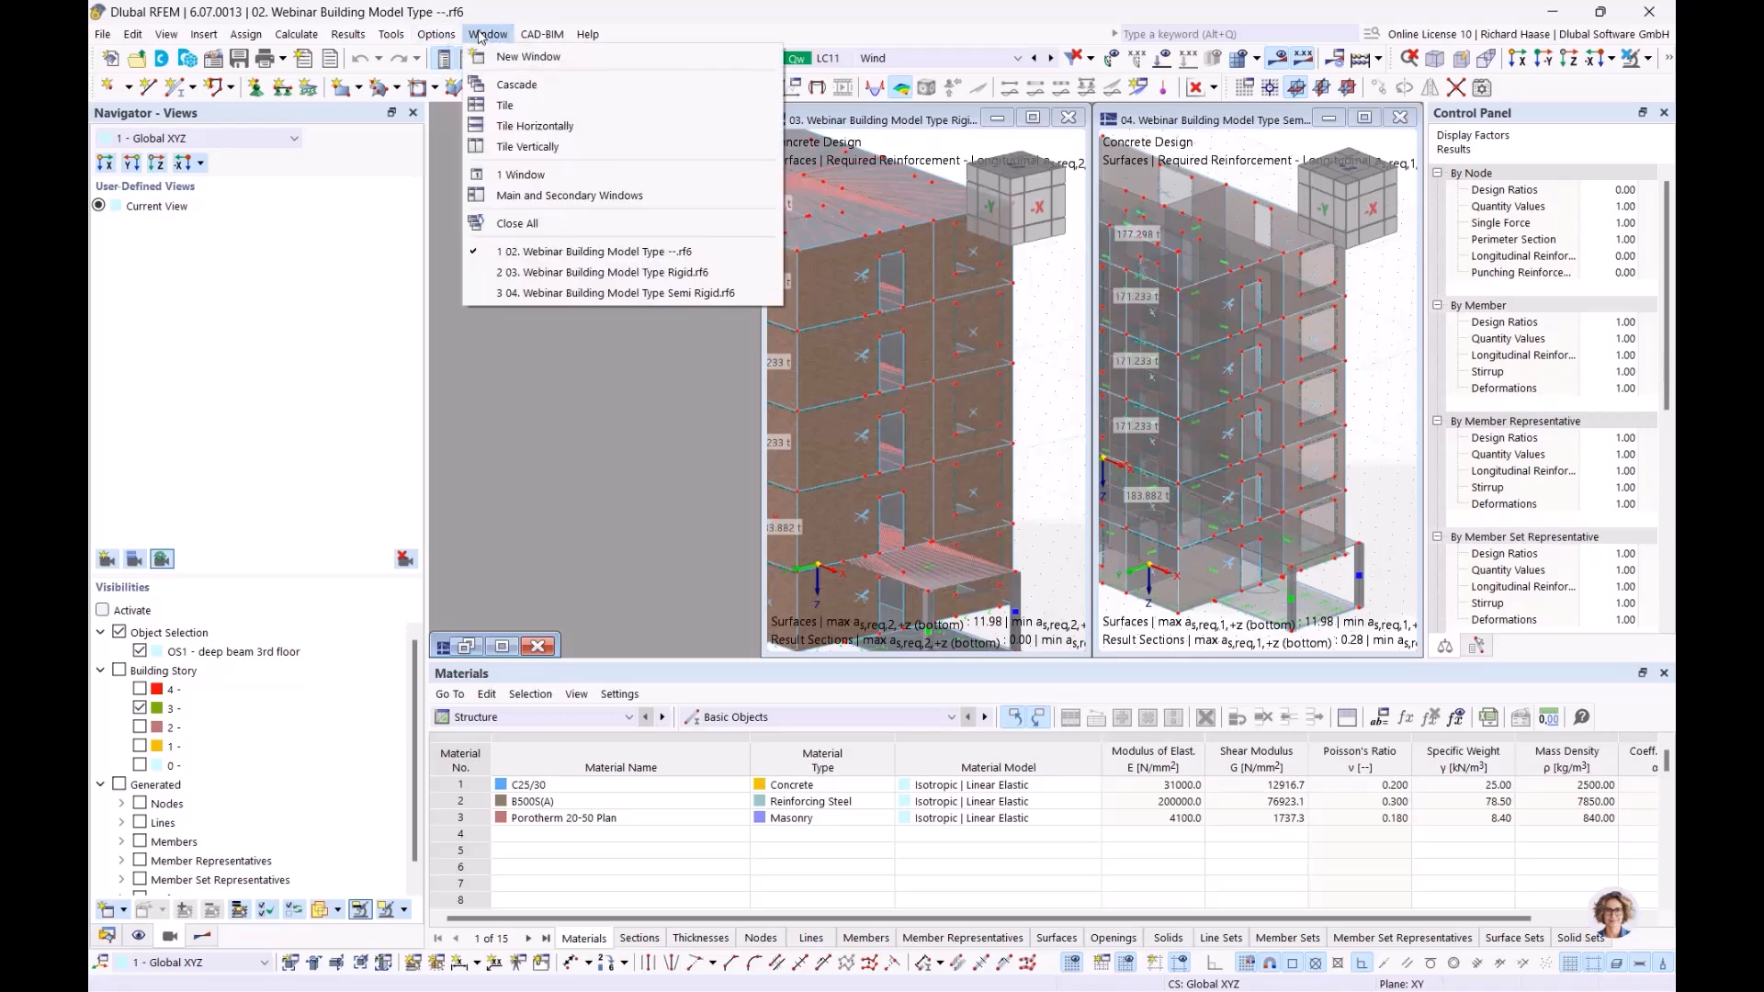
pyautogui.click(524, 147)
pyautogui.scroll(-2, 806, 323)
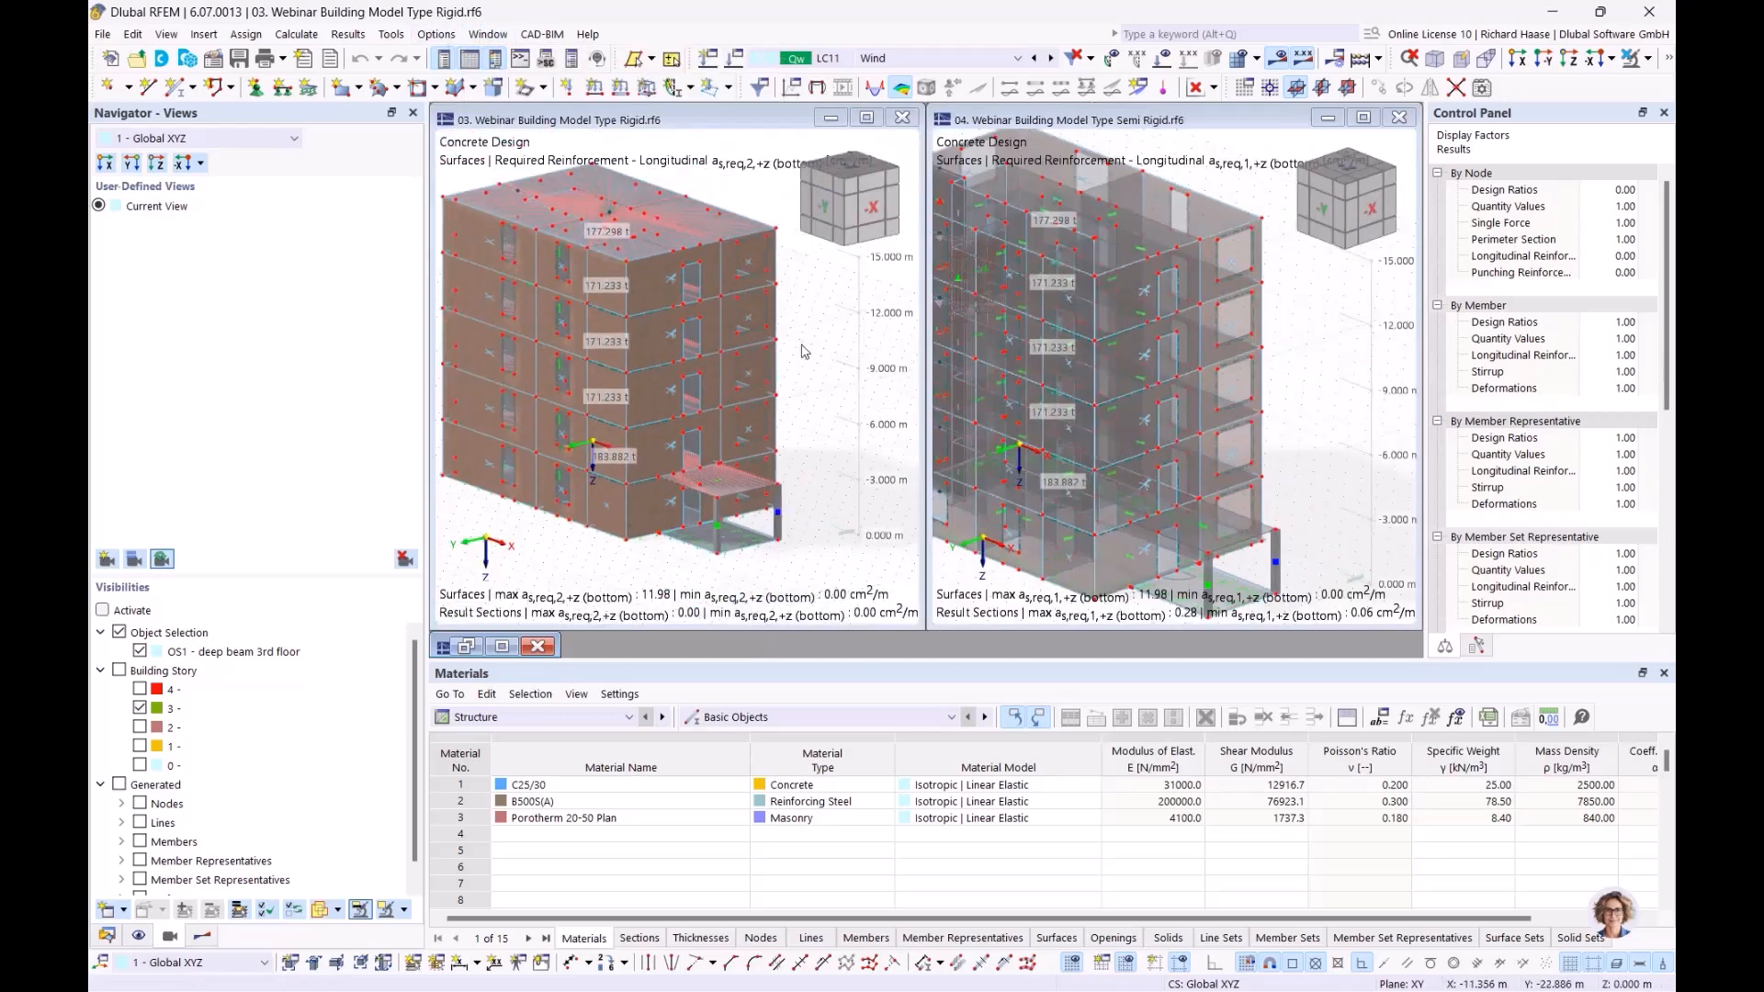
pyautogui.moveTo(804, 351); pyautogui.dragTo(805, 337, button='middle')
pyautogui.scroll(2, 823, 353)
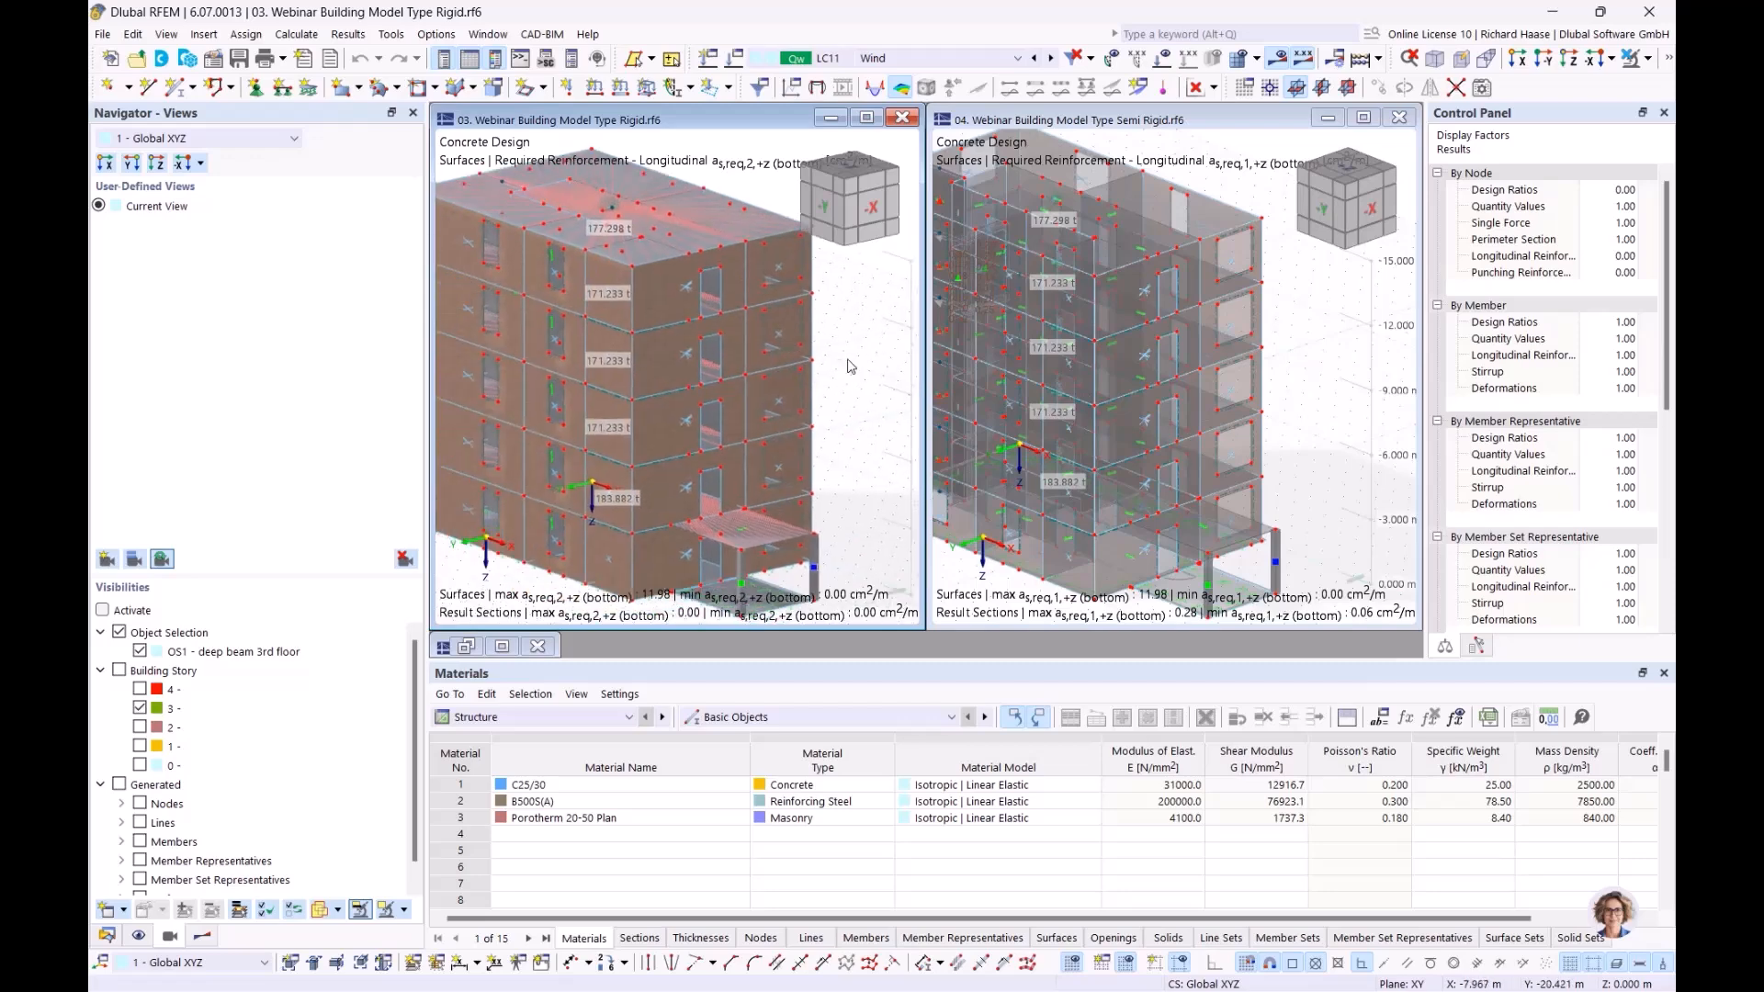
pyautogui.click(120, 671)
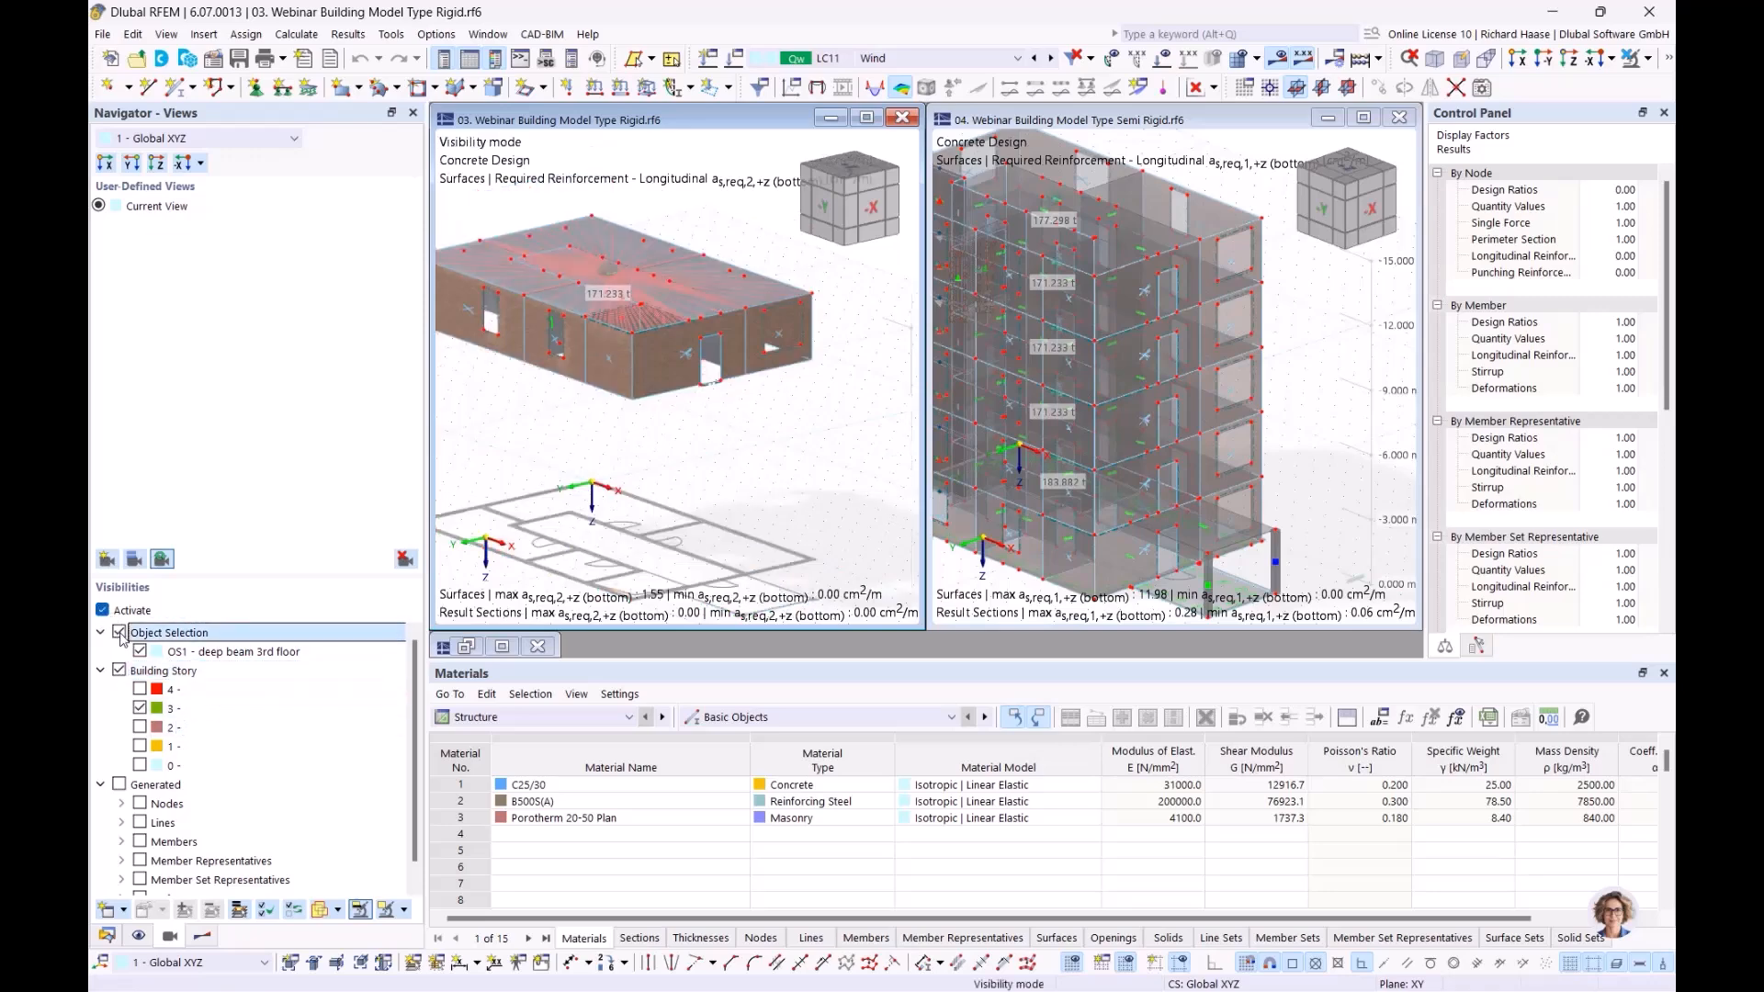
# Turn off Object Selection and display the Rigid model transparently
pyautogui.click(120, 633)
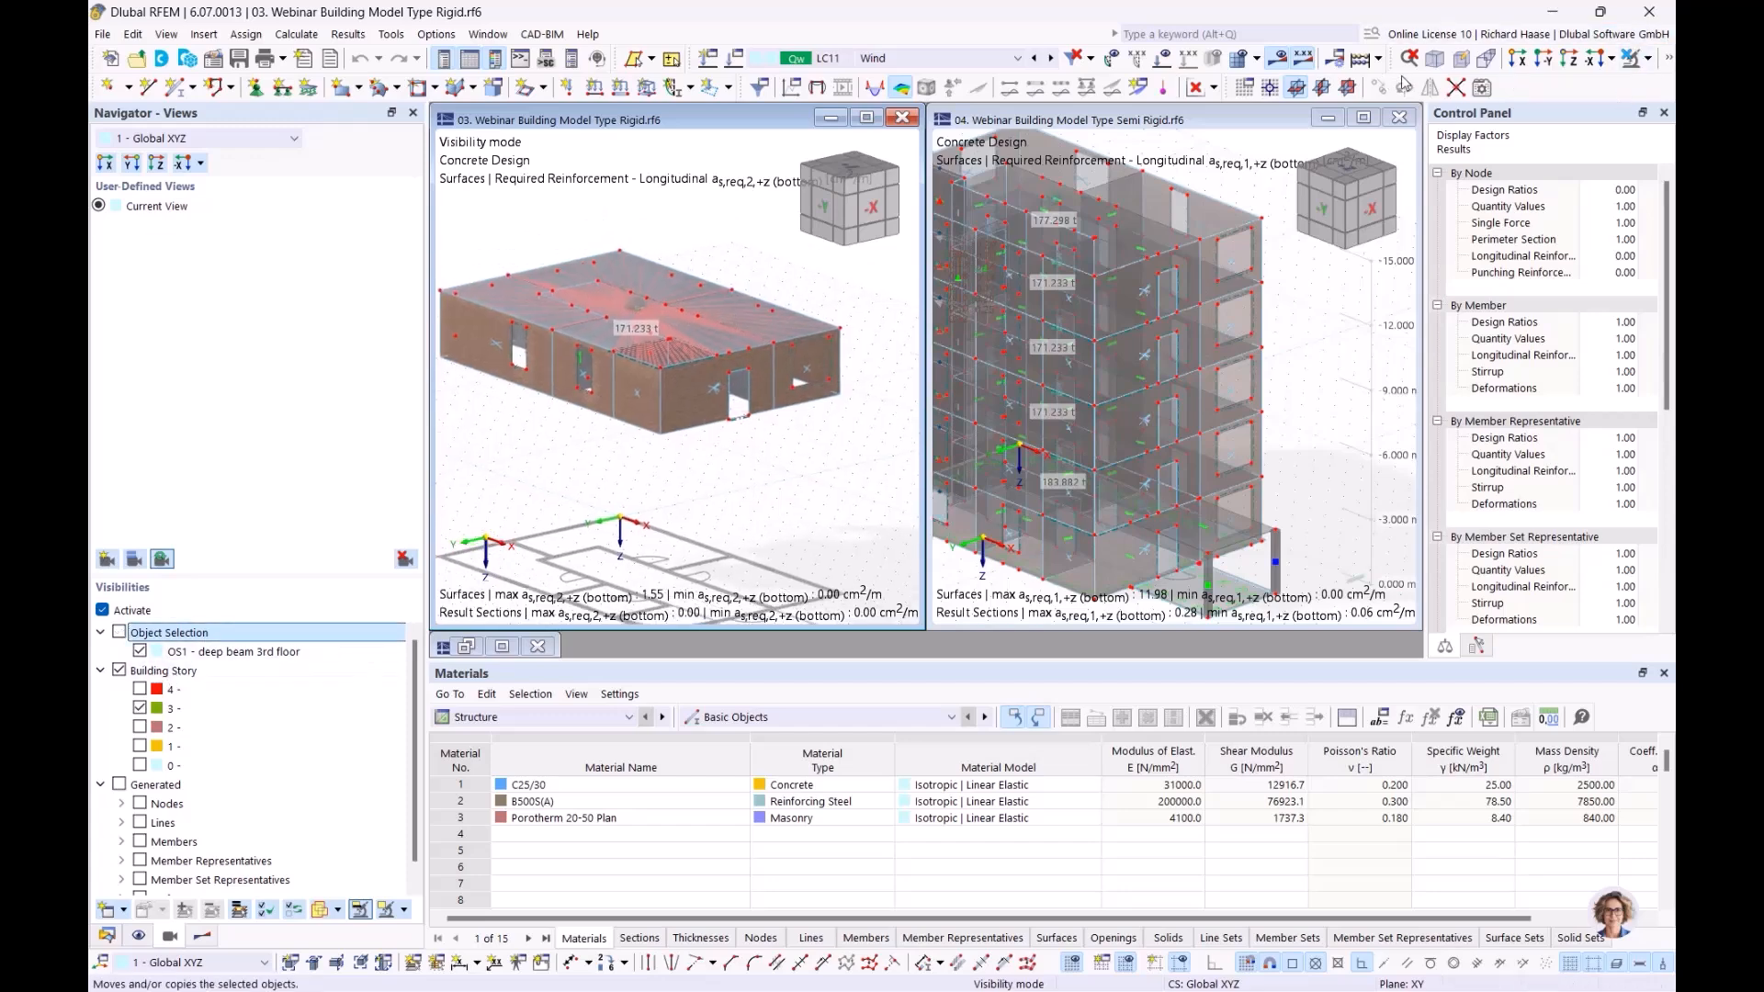
pyautogui.click(1649, 59)
pyautogui.click(1670, 62)
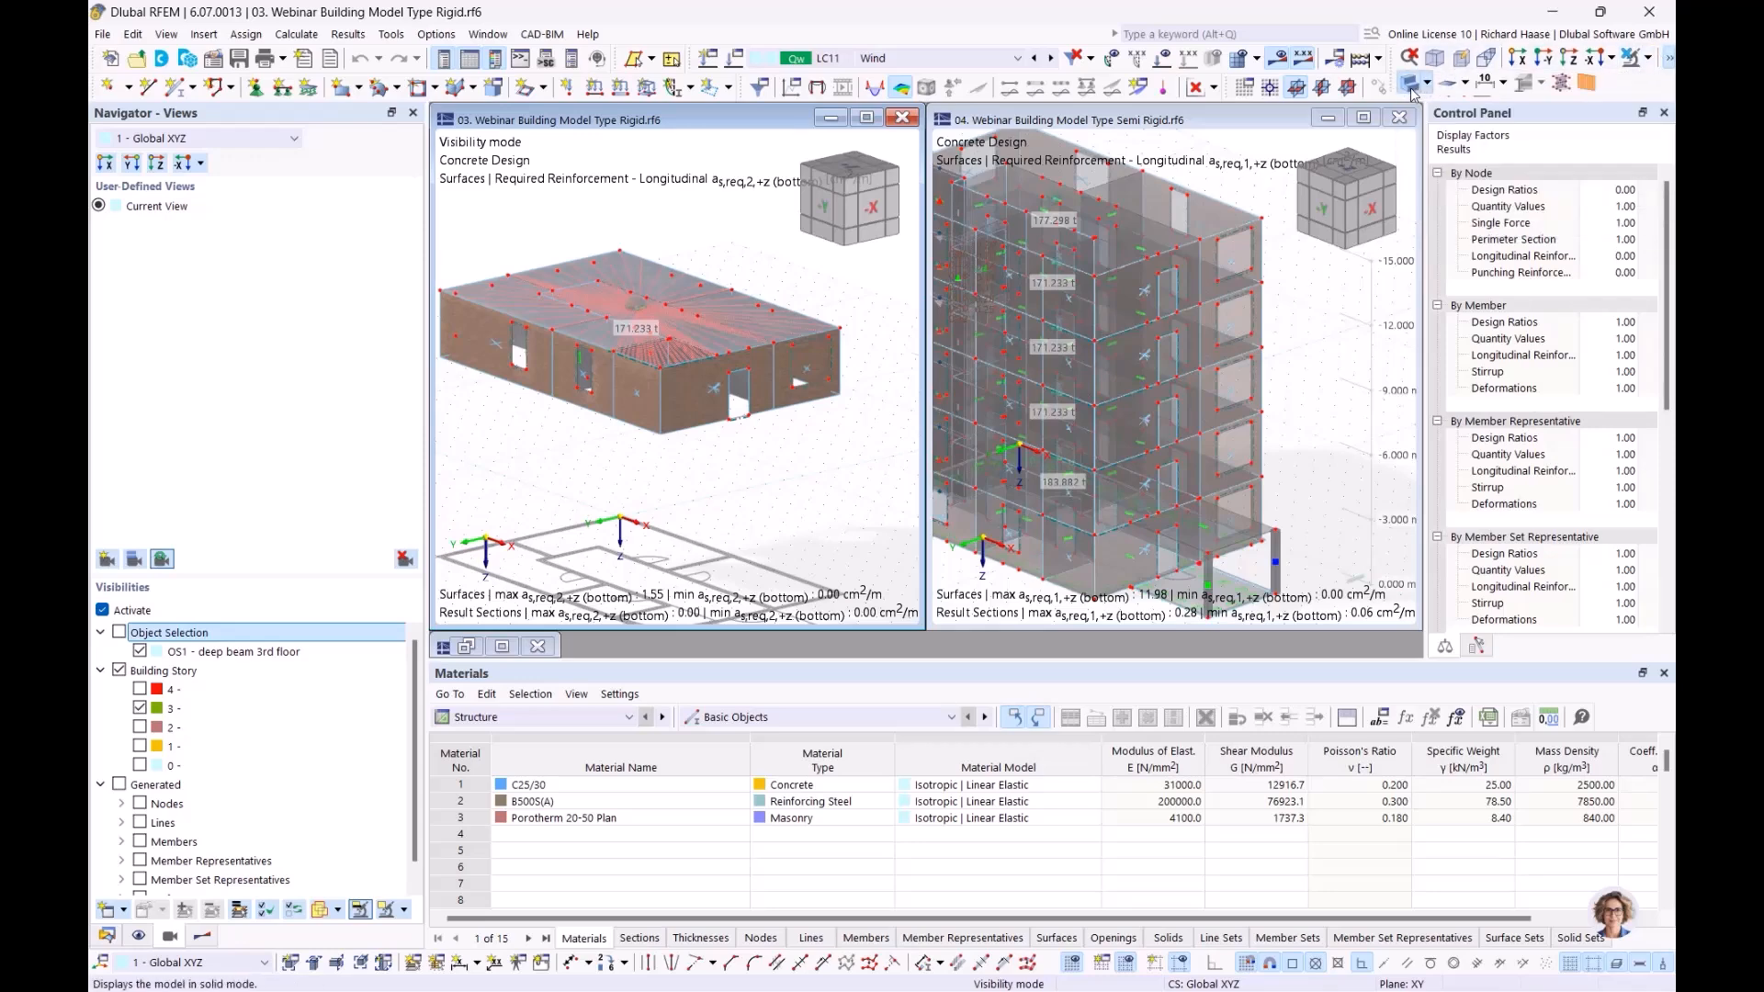
pyautogui.click(1412, 85)
pyautogui.keyDown('ctrl'); pyautogui.moveTo(665, 492); pyautogui.dragTo(658, 565, button='middle'); pyautogui.keyUp('ctrl')
# Limit the Semi Rigid model to the 3rd storey, excluding the OS1 deep beam 3rd floor selection
pyautogui.click(1344, 347)
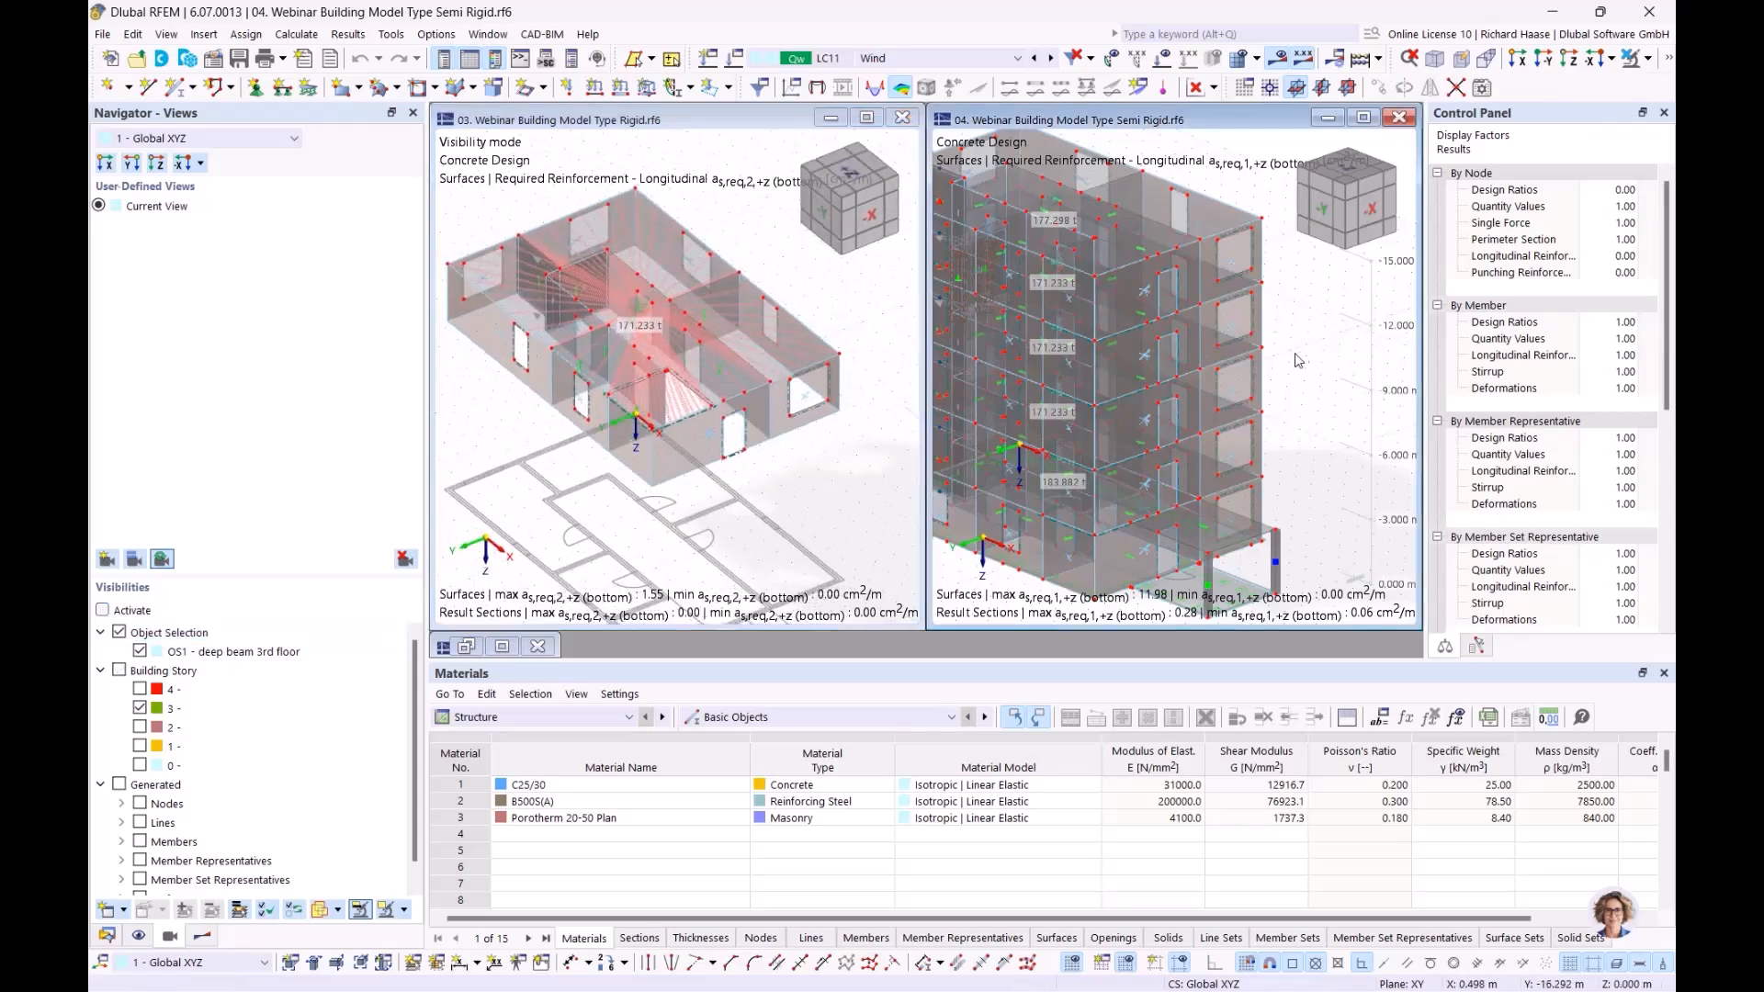
pyautogui.keyDown('ctrl'); pyautogui.moveTo(1302, 358); pyautogui.dragTo(1297, 363, button='middle'); pyautogui.keyUp('ctrl')
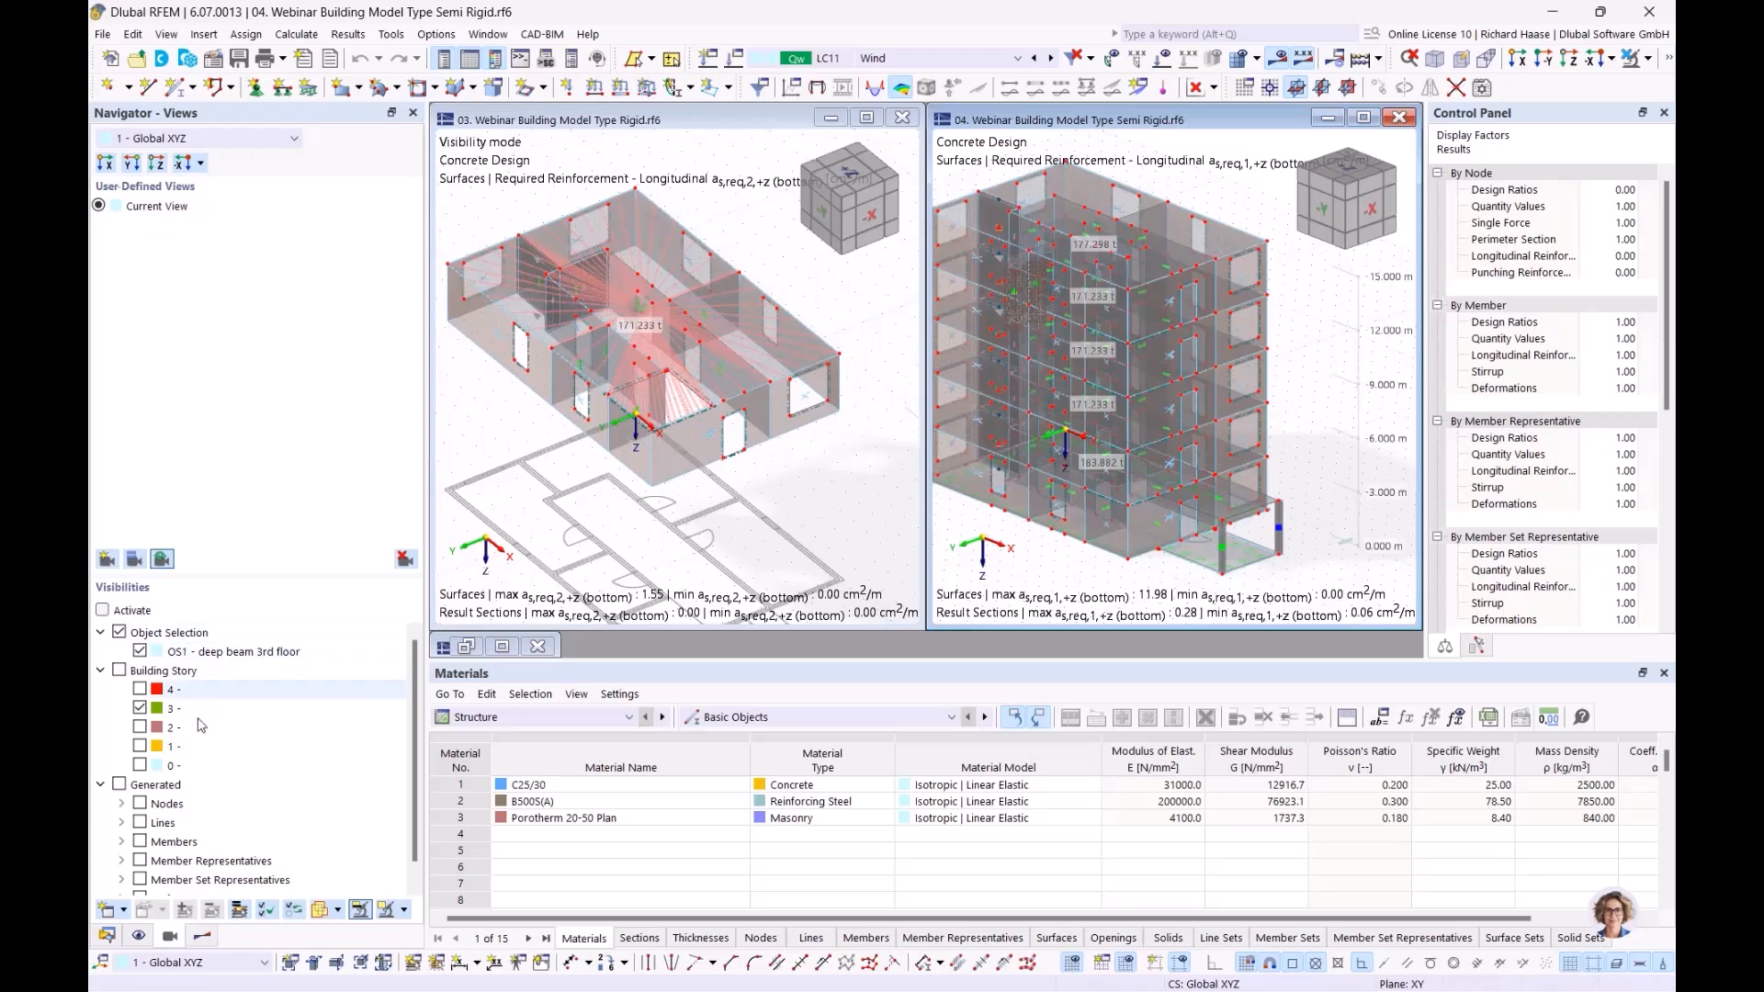
pyautogui.click(119, 672)
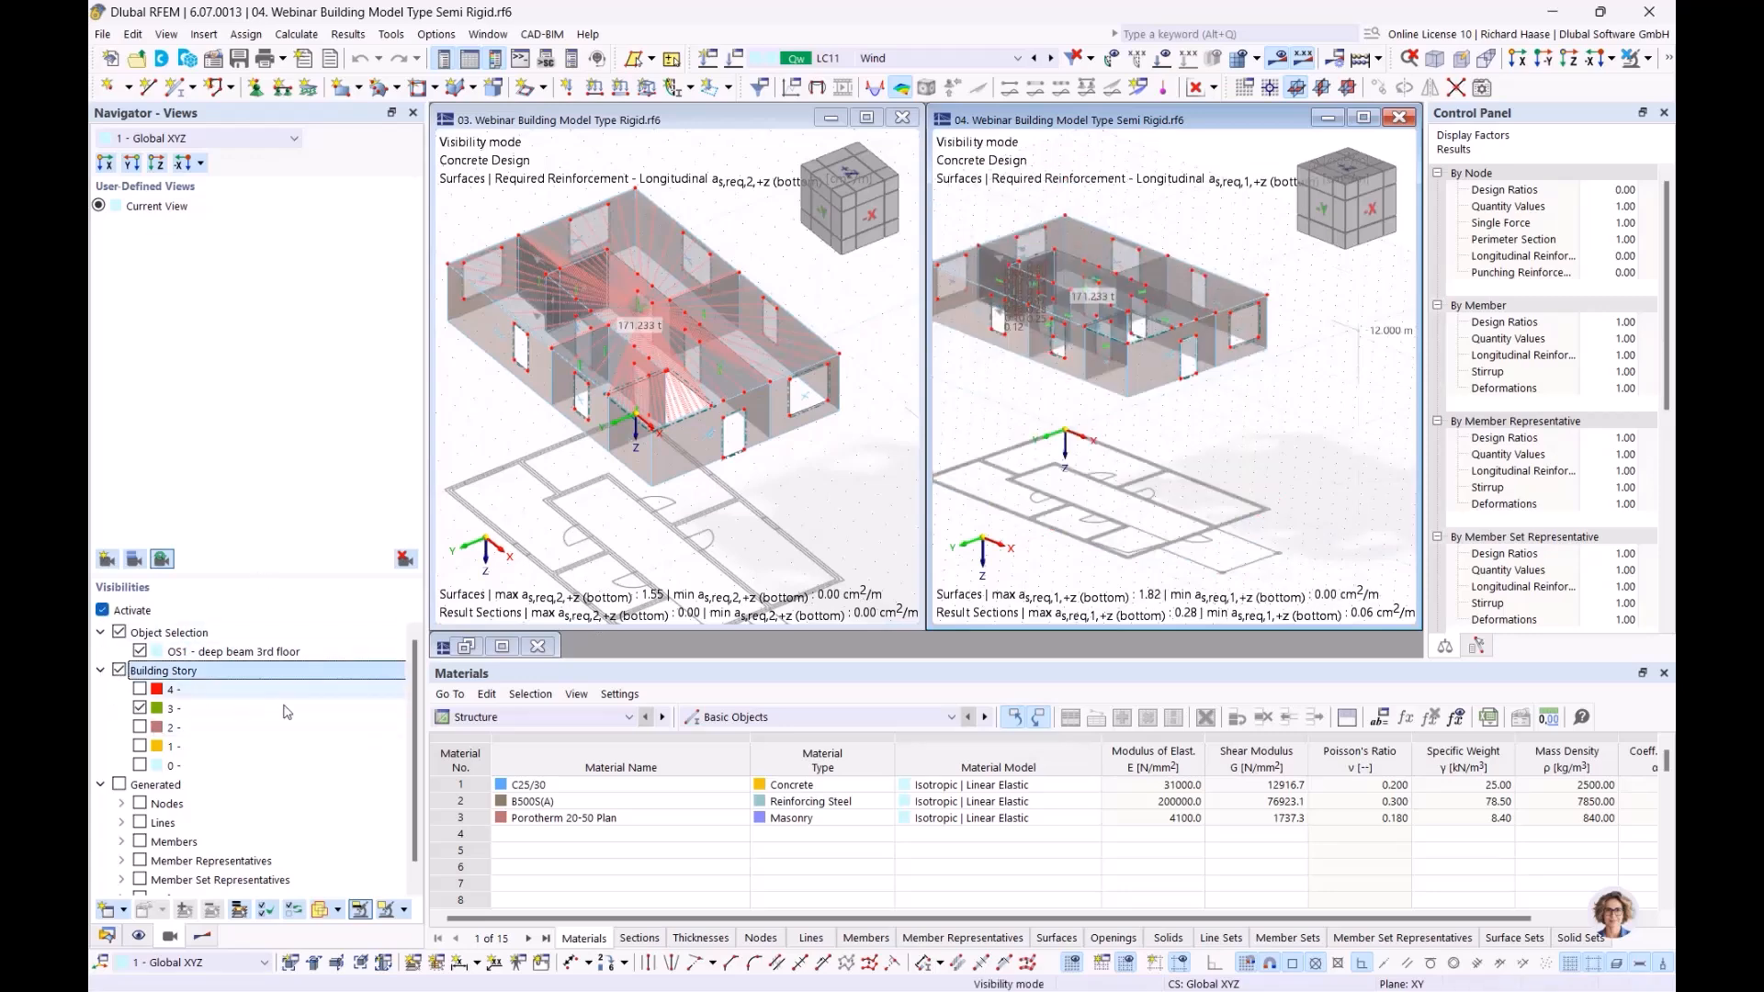
pyautogui.keyDown('ctrl'); pyautogui.moveTo(1095, 450); pyautogui.dragTo(1118, 564, button='middle'); pyautogui.keyUp('ctrl')
pyautogui.scroll(1, 1123, 529)
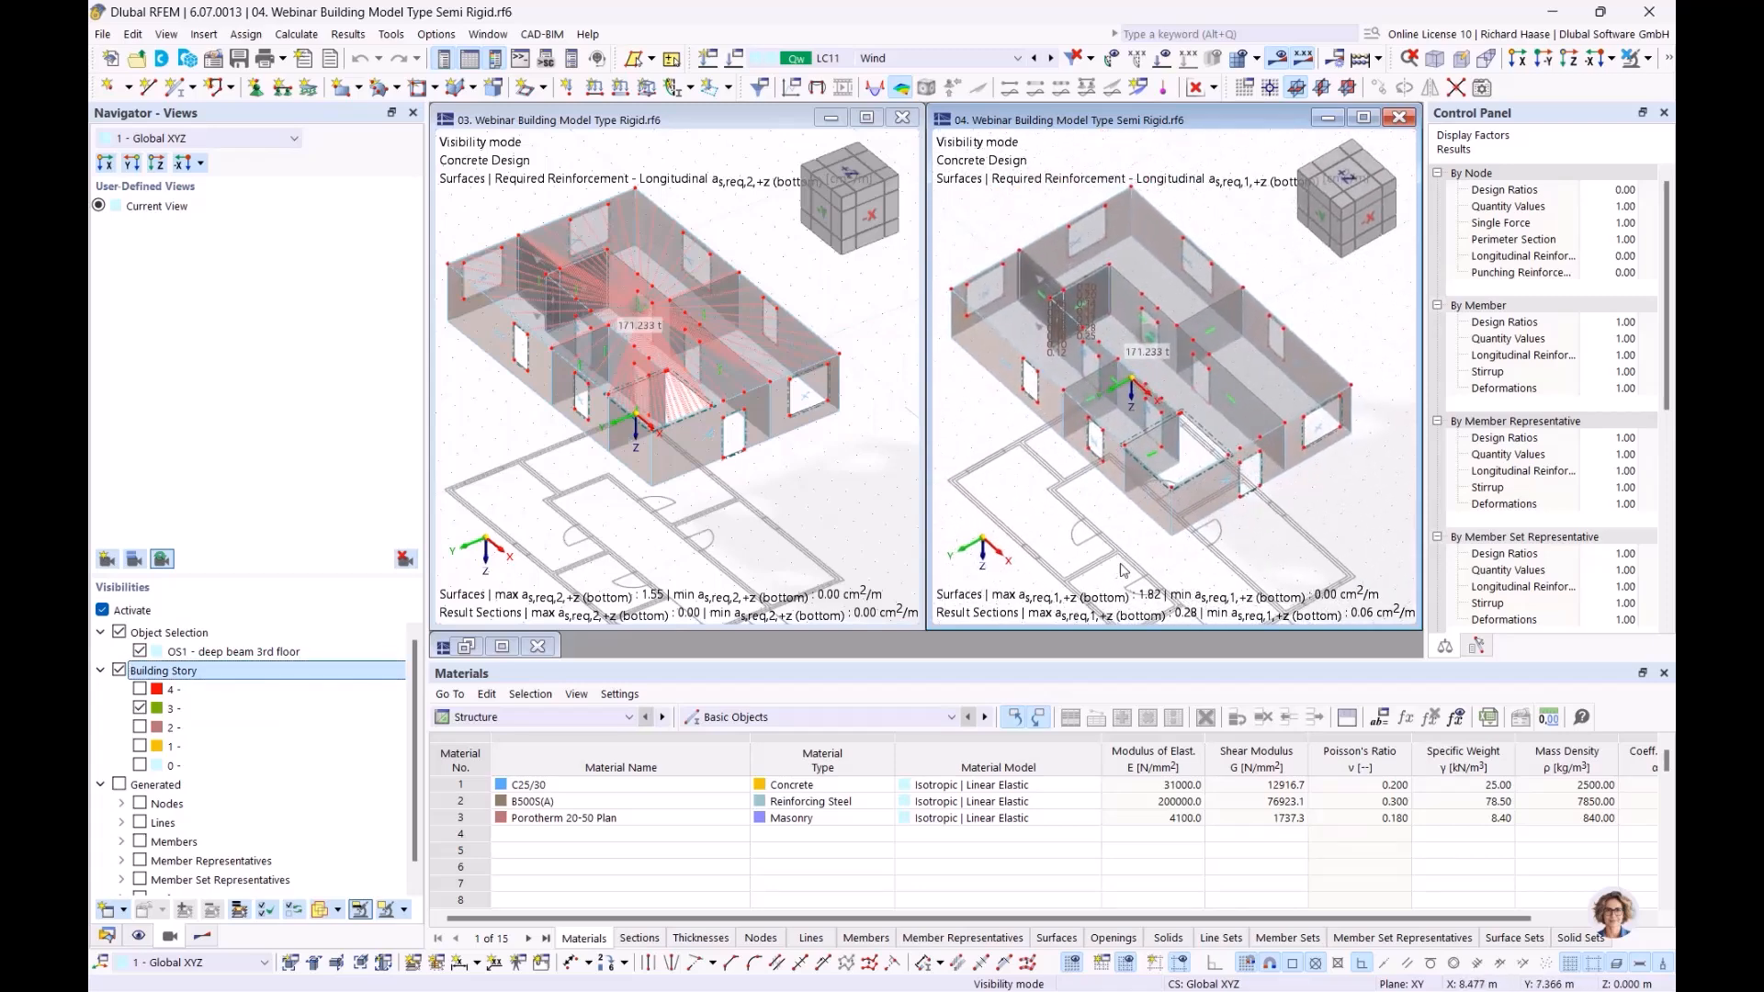
pyautogui.click(170, 633)
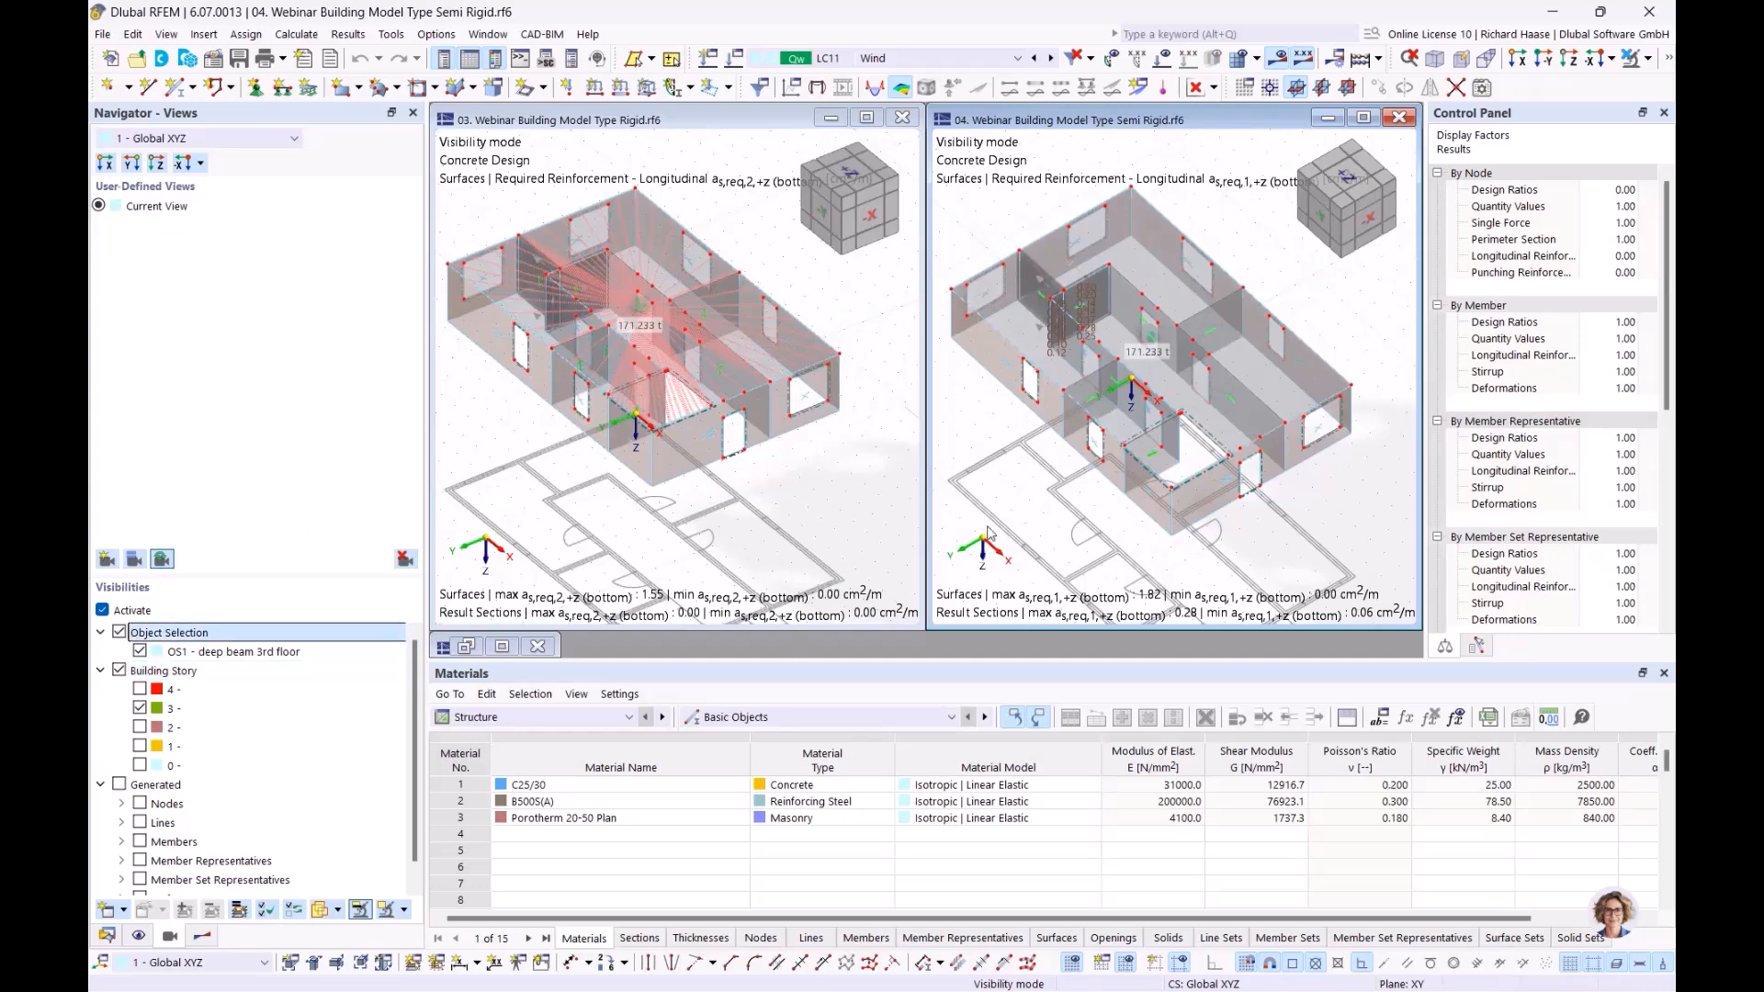
pyautogui.keyDown('ctrl'); pyautogui.moveTo(999, 457); pyautogui.dragTo(1001, 446, button='middle'); pyautogui.keyUp('ctrl')
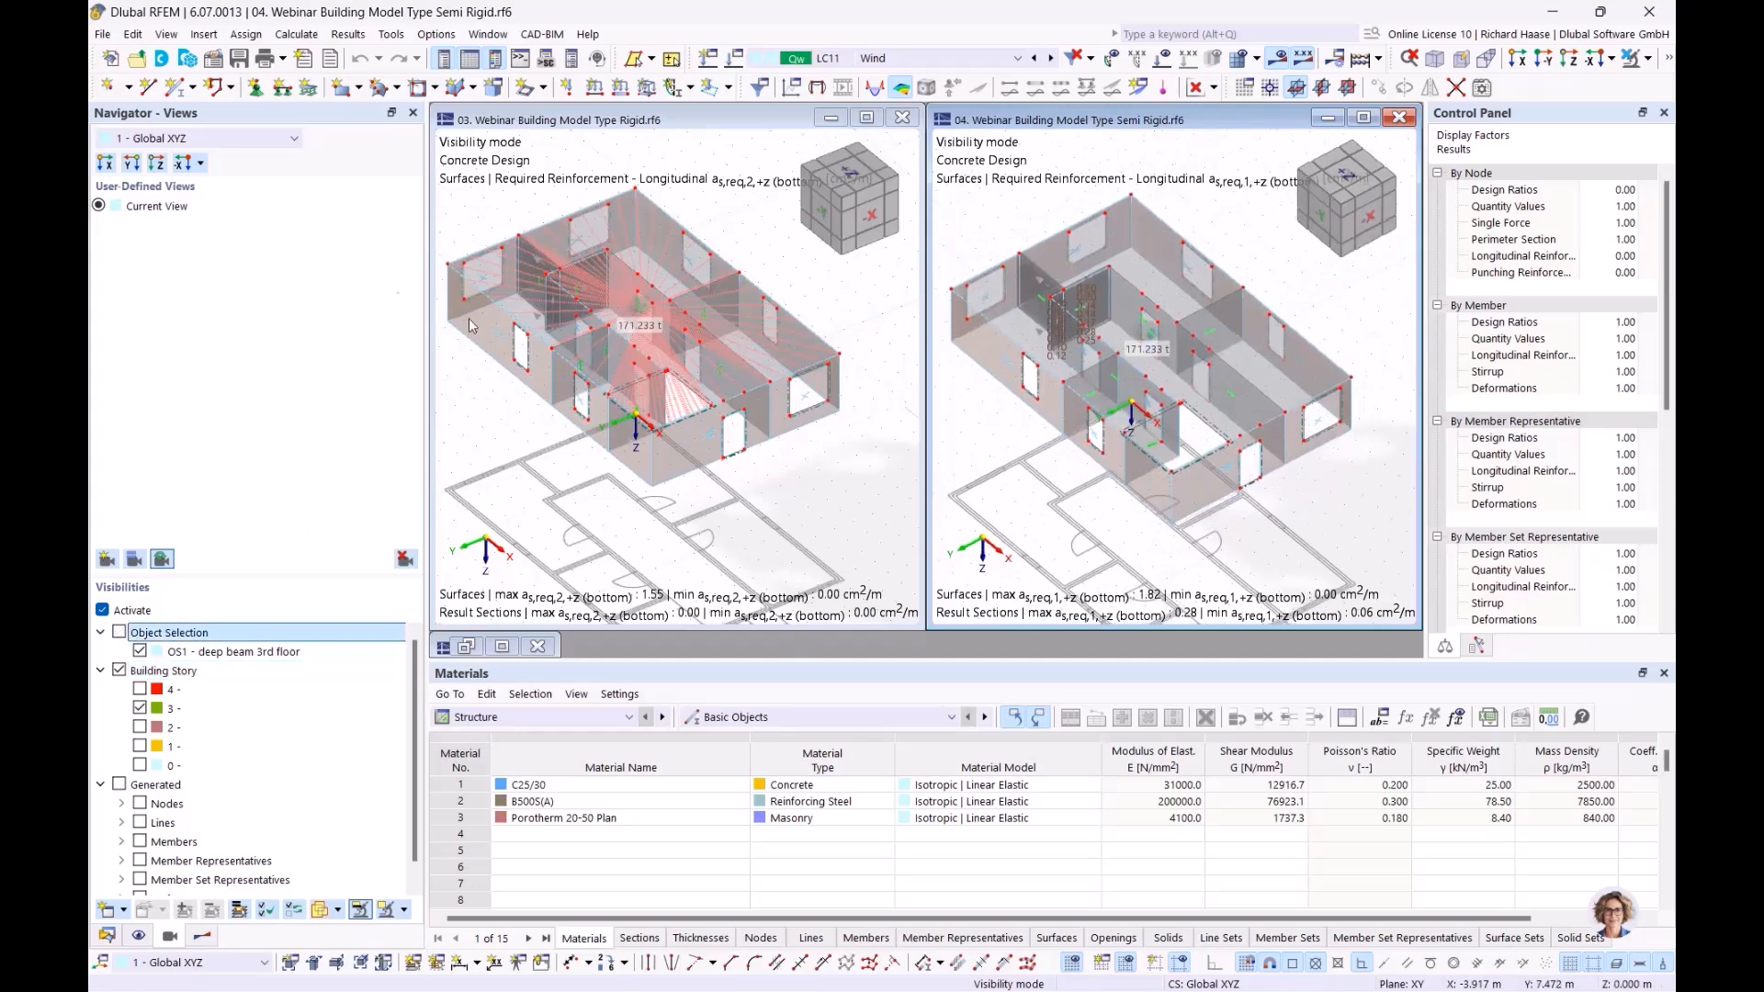
pyautogui.click(140, 653)
pyautogui.click(139, 650)
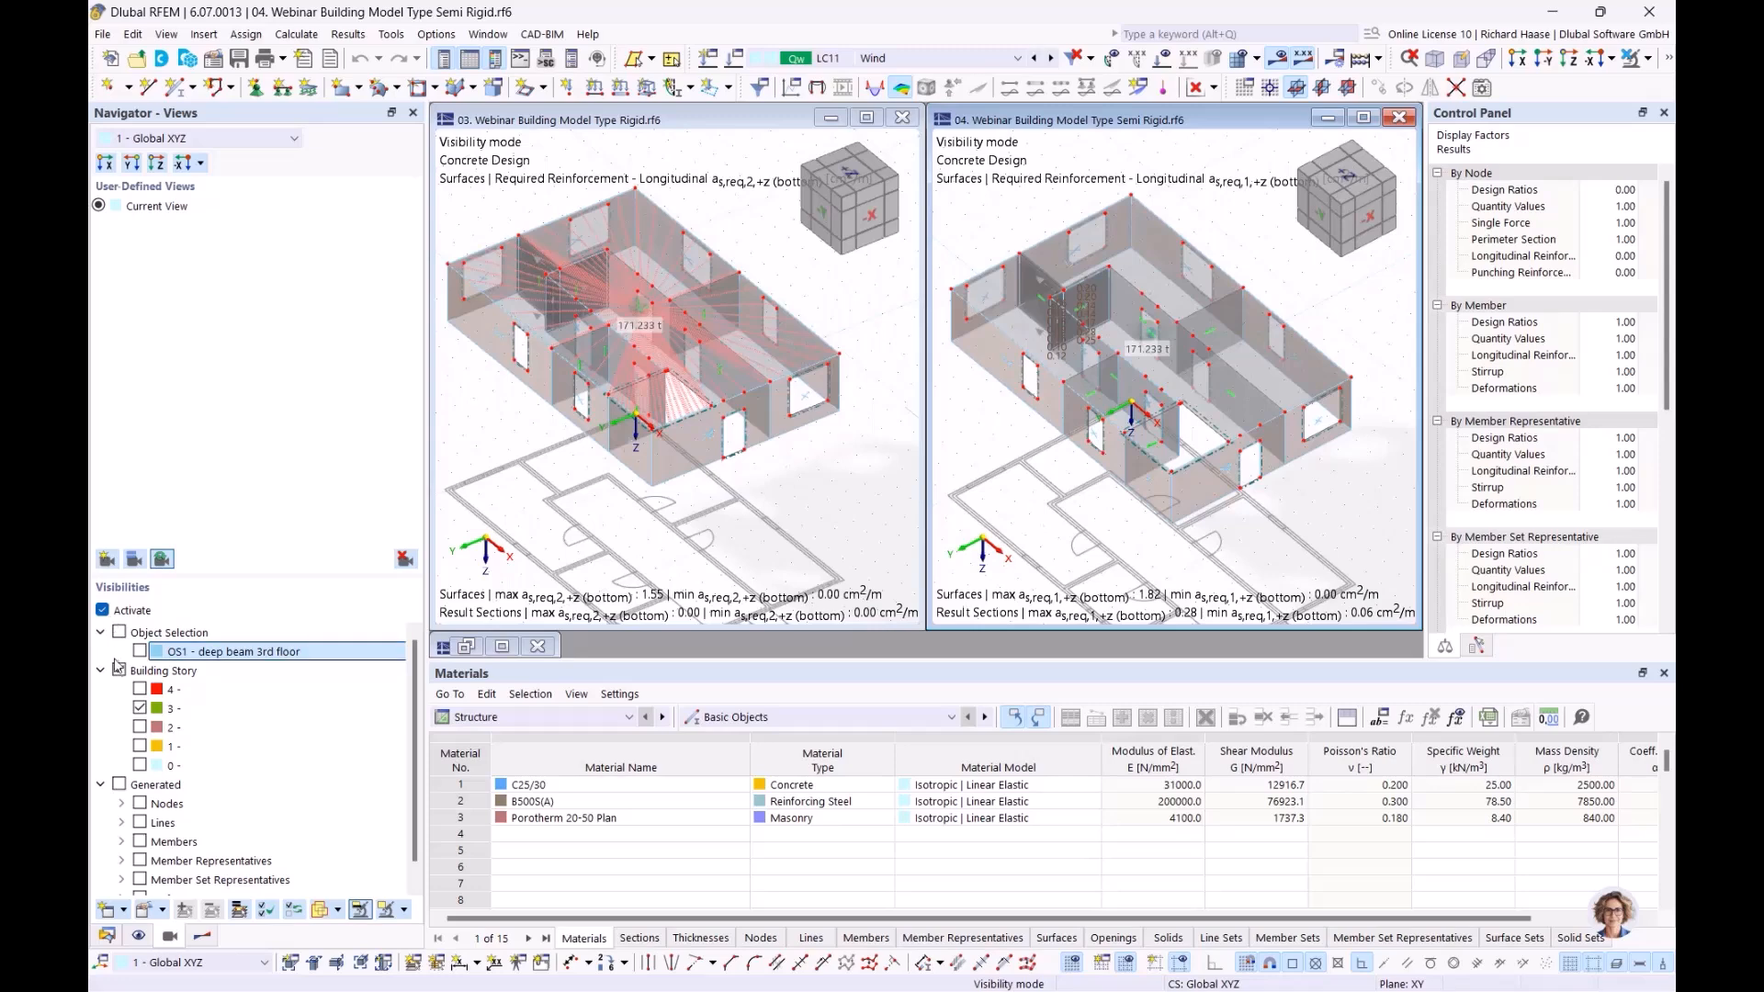
# Toggle visibility mode and clear the object selection filter on the 3rd-storey view
pyautogui.click(103, 610)
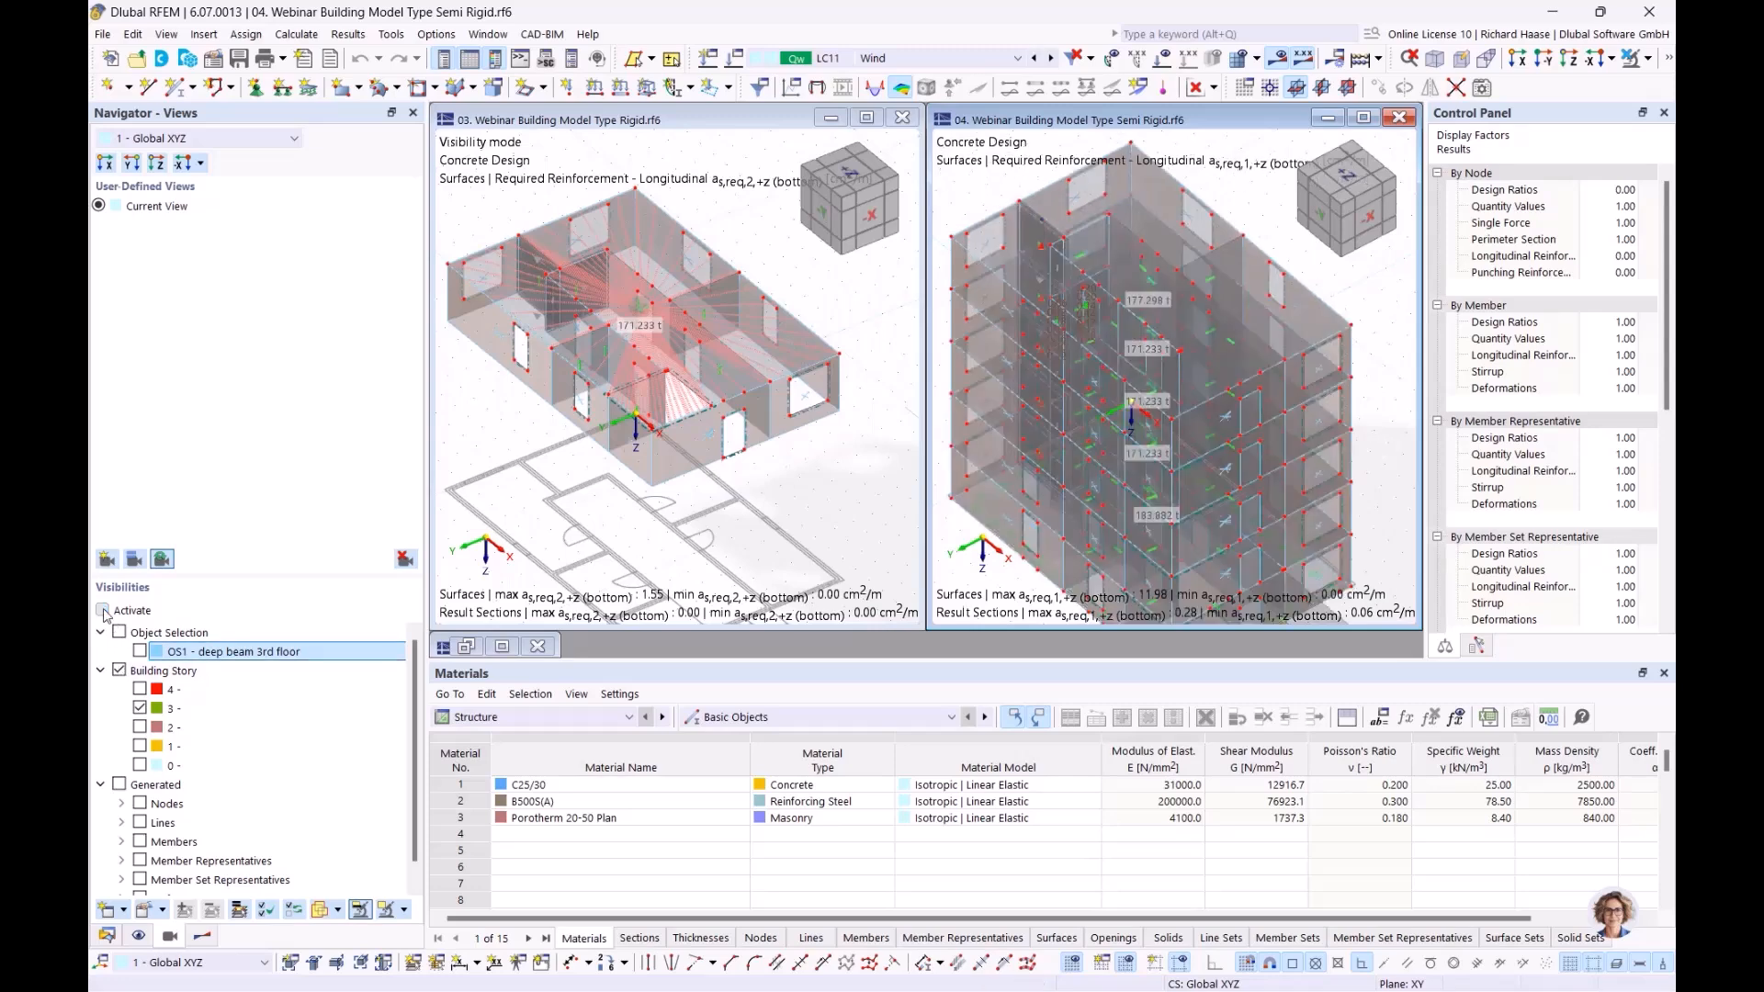
pyautogui.click(103, 610)
pyautogui.scroll(5, 1110, 262)
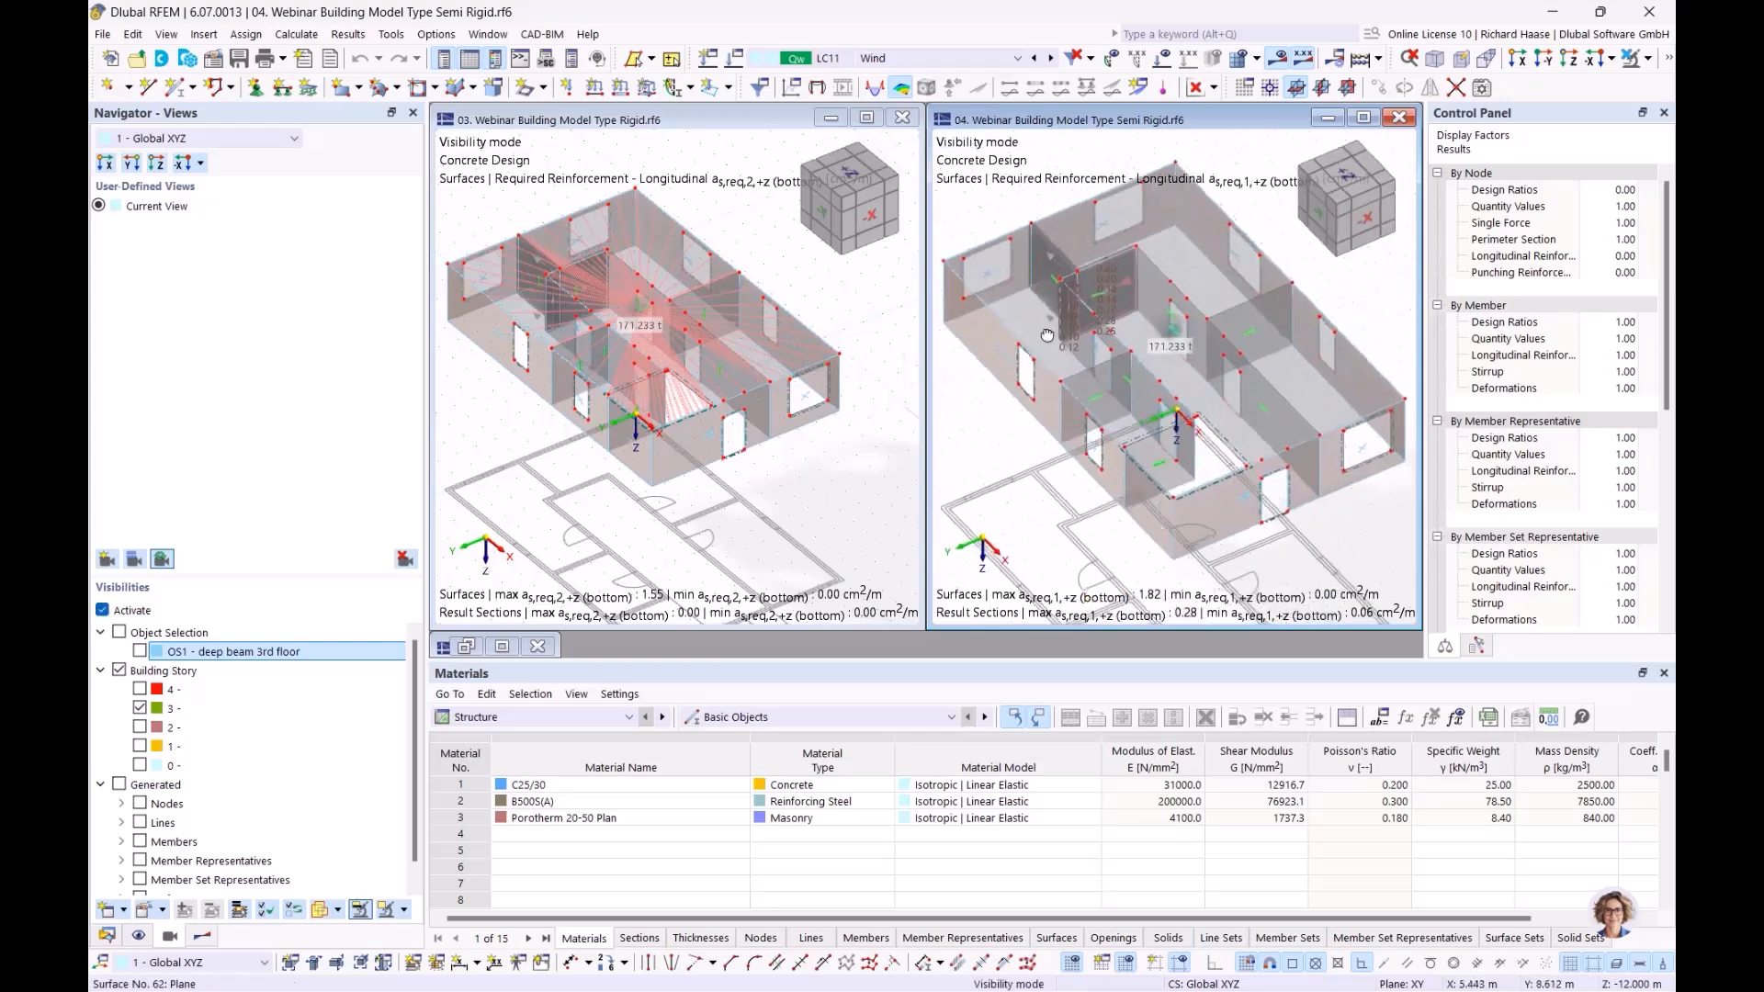
pyautogui.scroll(3, 1110, 262)
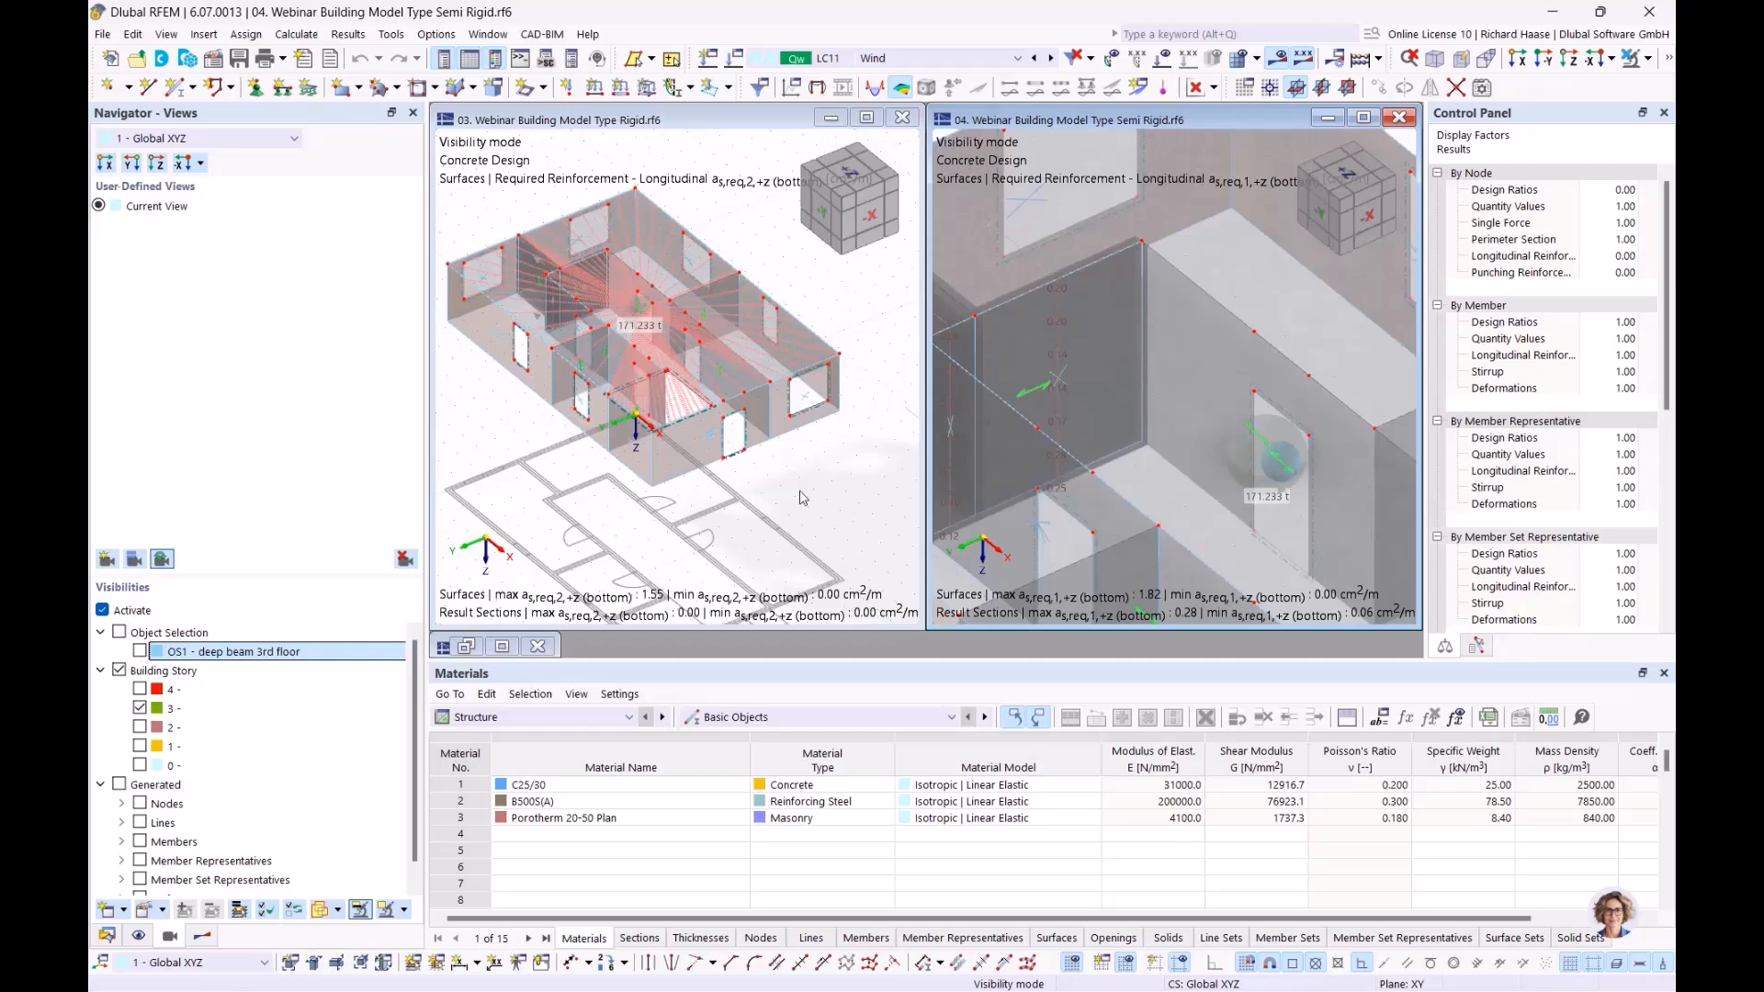
pyautogui.scroll(-2, 979, 463)
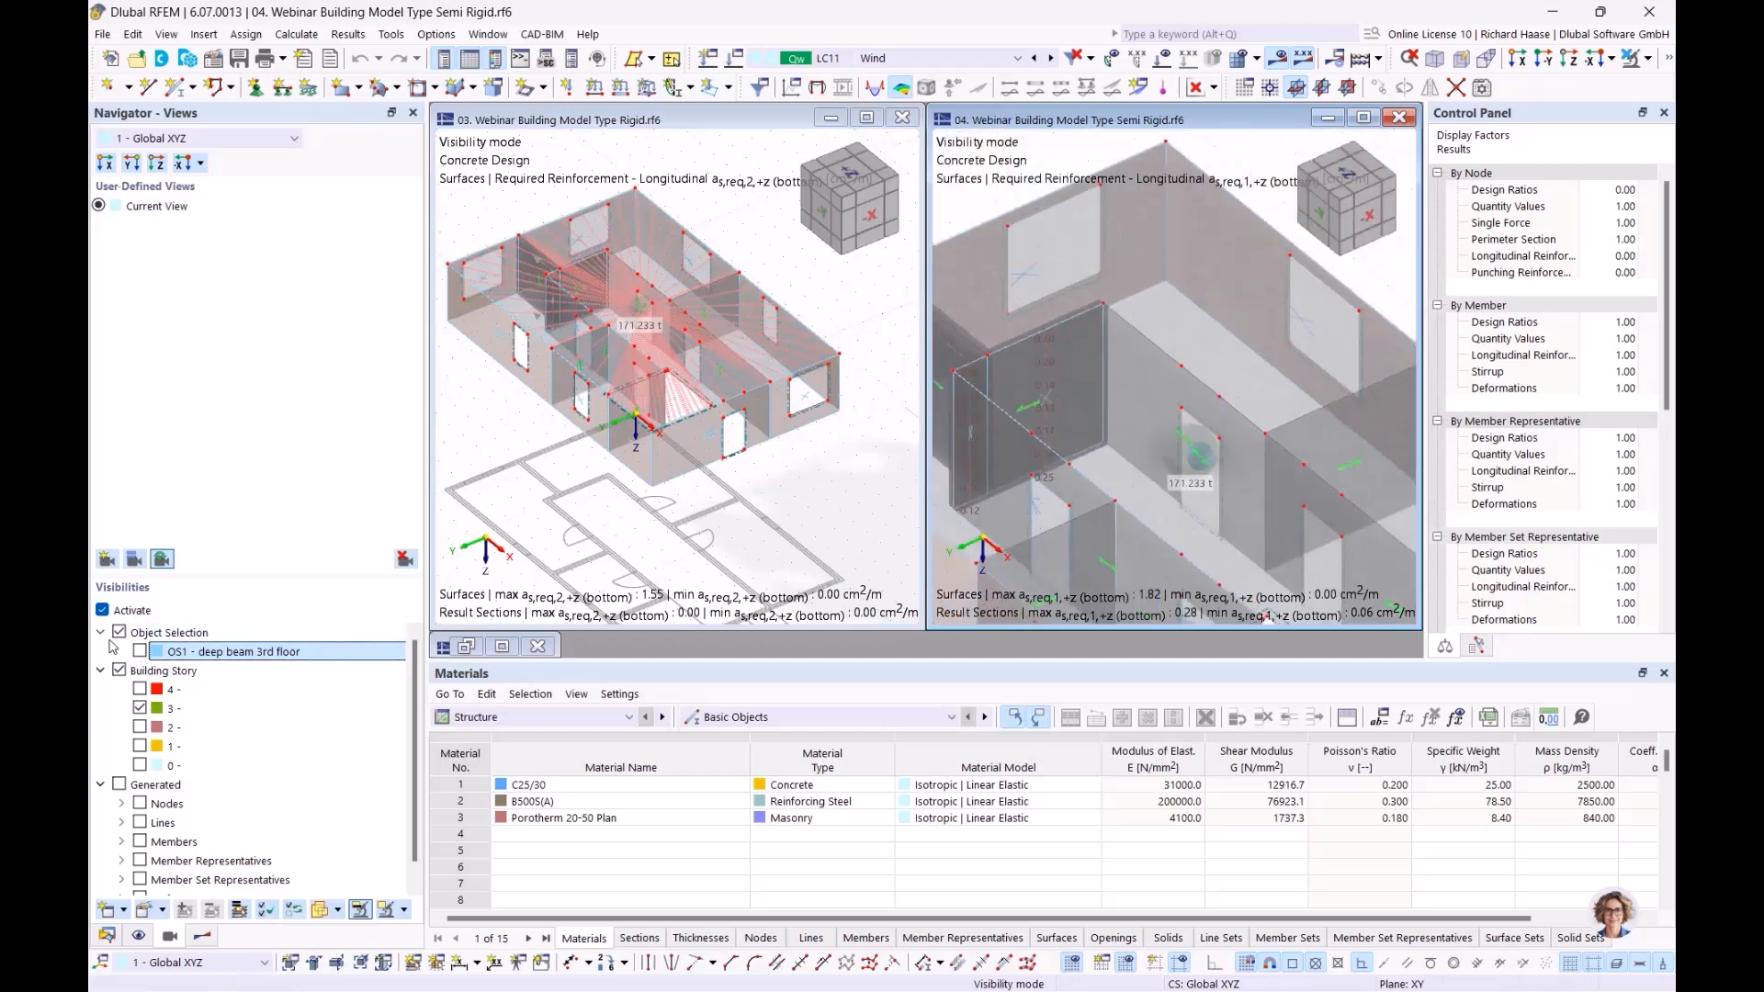
pyautogui.click(296, 633)
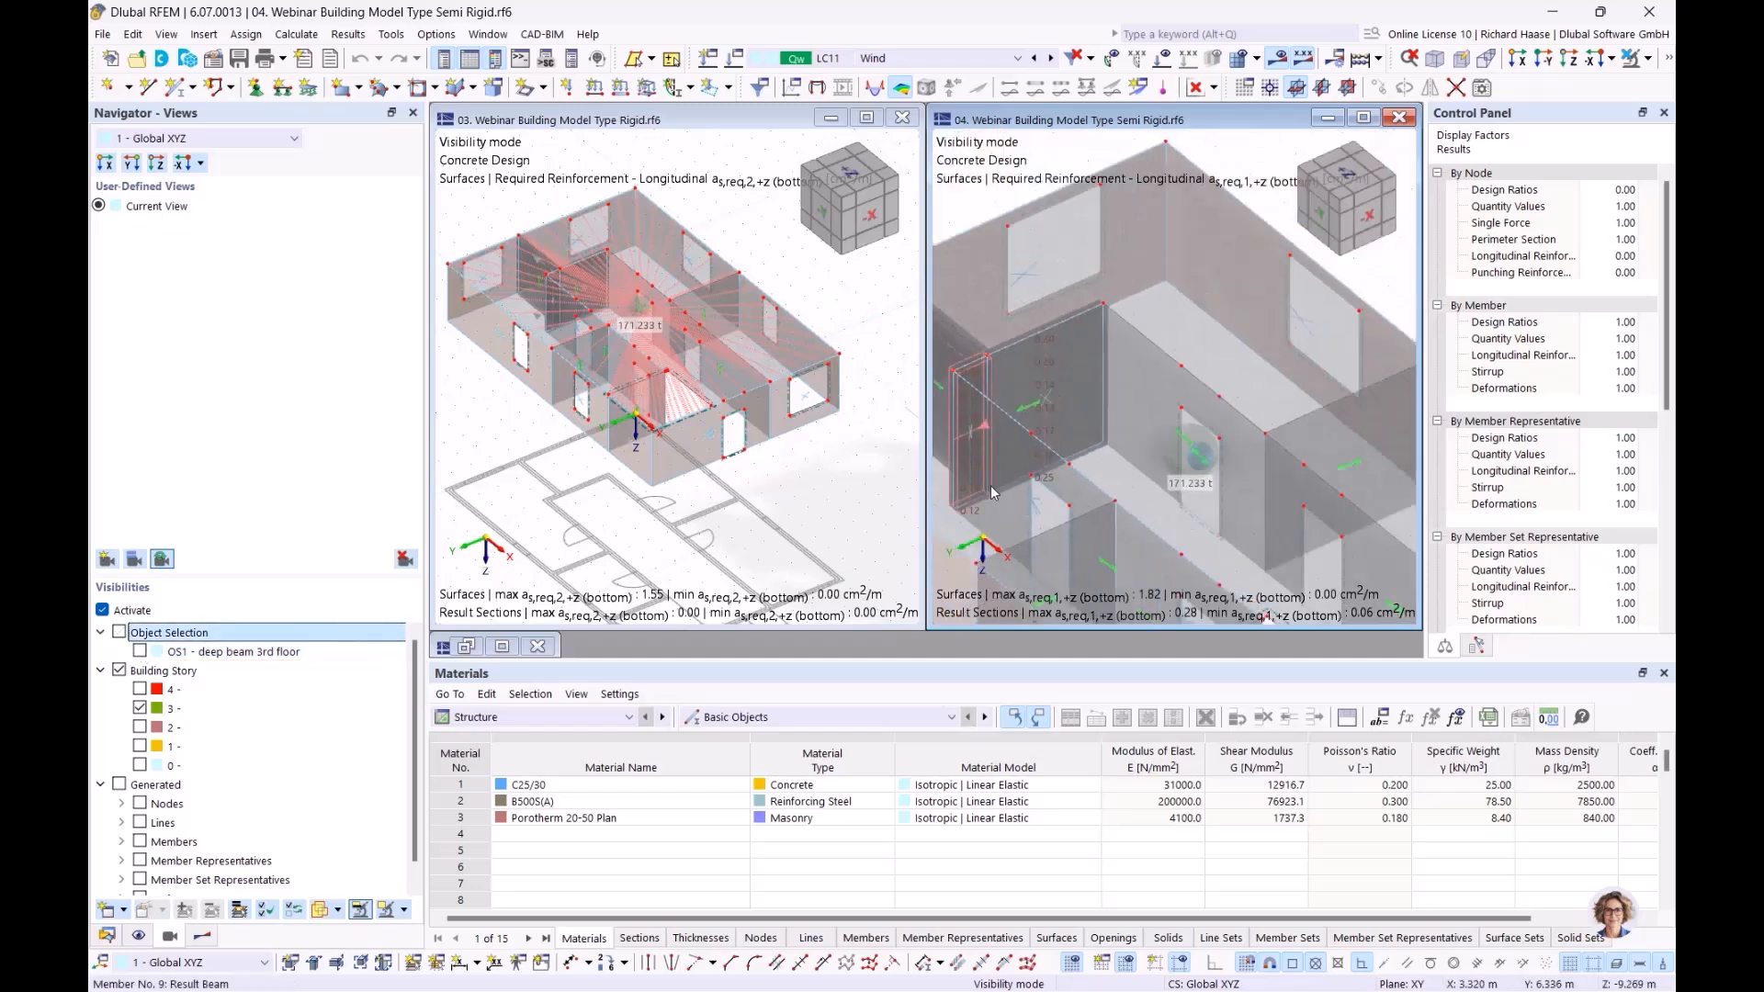
pyautogui.scroll(-4, 991, 486)
pyautogui.moveTo(1003, 456); pyautogui.dragTo(1075, 370, button='middle')
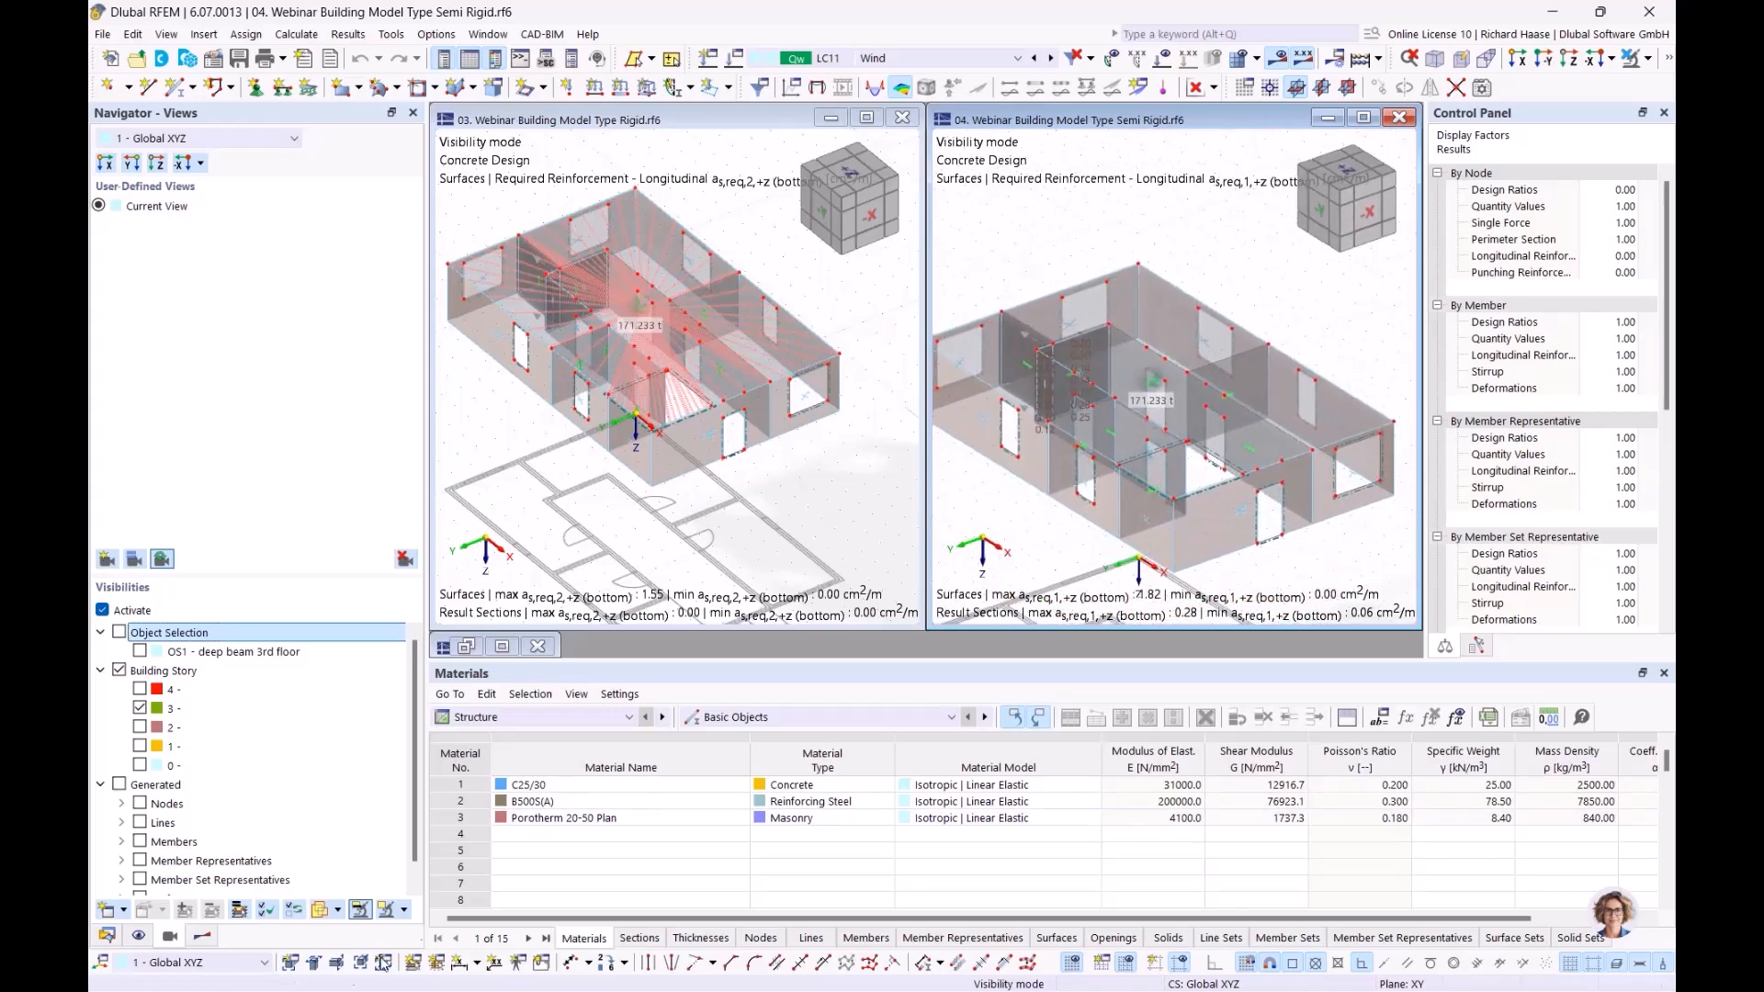
pyautogui.click(617, 167)
# Select CO20 (1.50 * LC4 + 1.35 * LC1) in both the Rigid and Semi Rigid windows
pyautogui.click(939, 55)
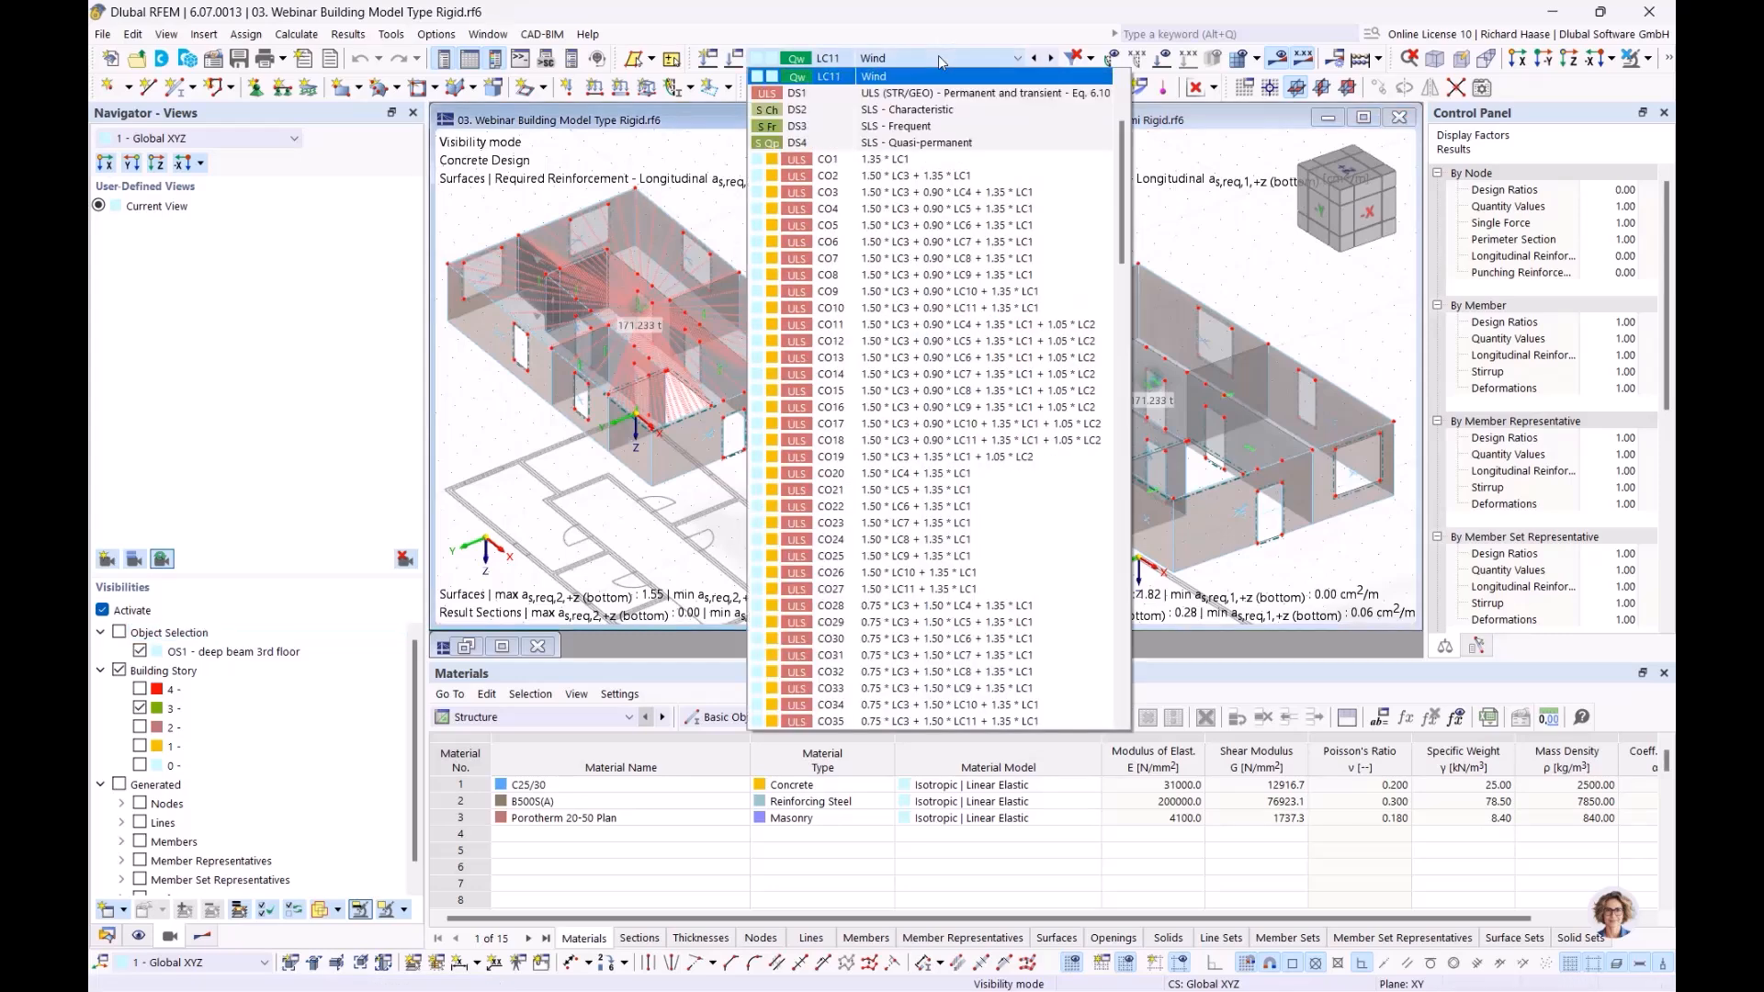
pyautogui.click(939, 474)
pyautogui.click(1192, 250)
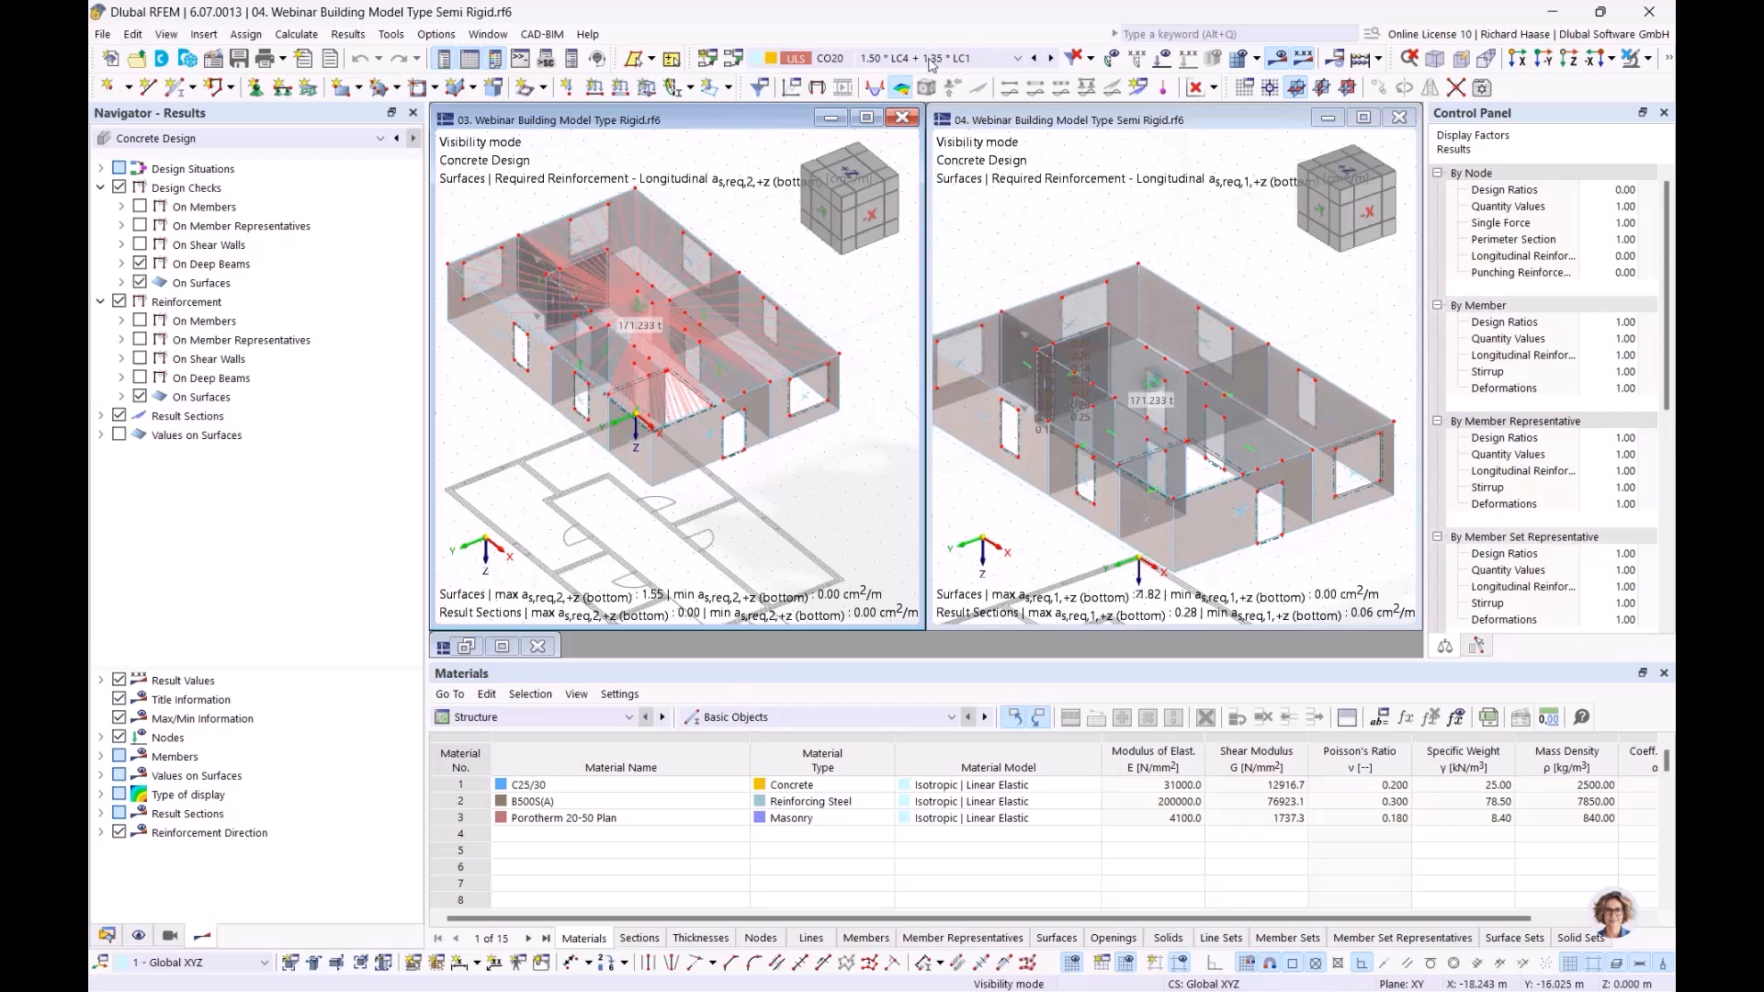
pyautogui.click(931, 57)
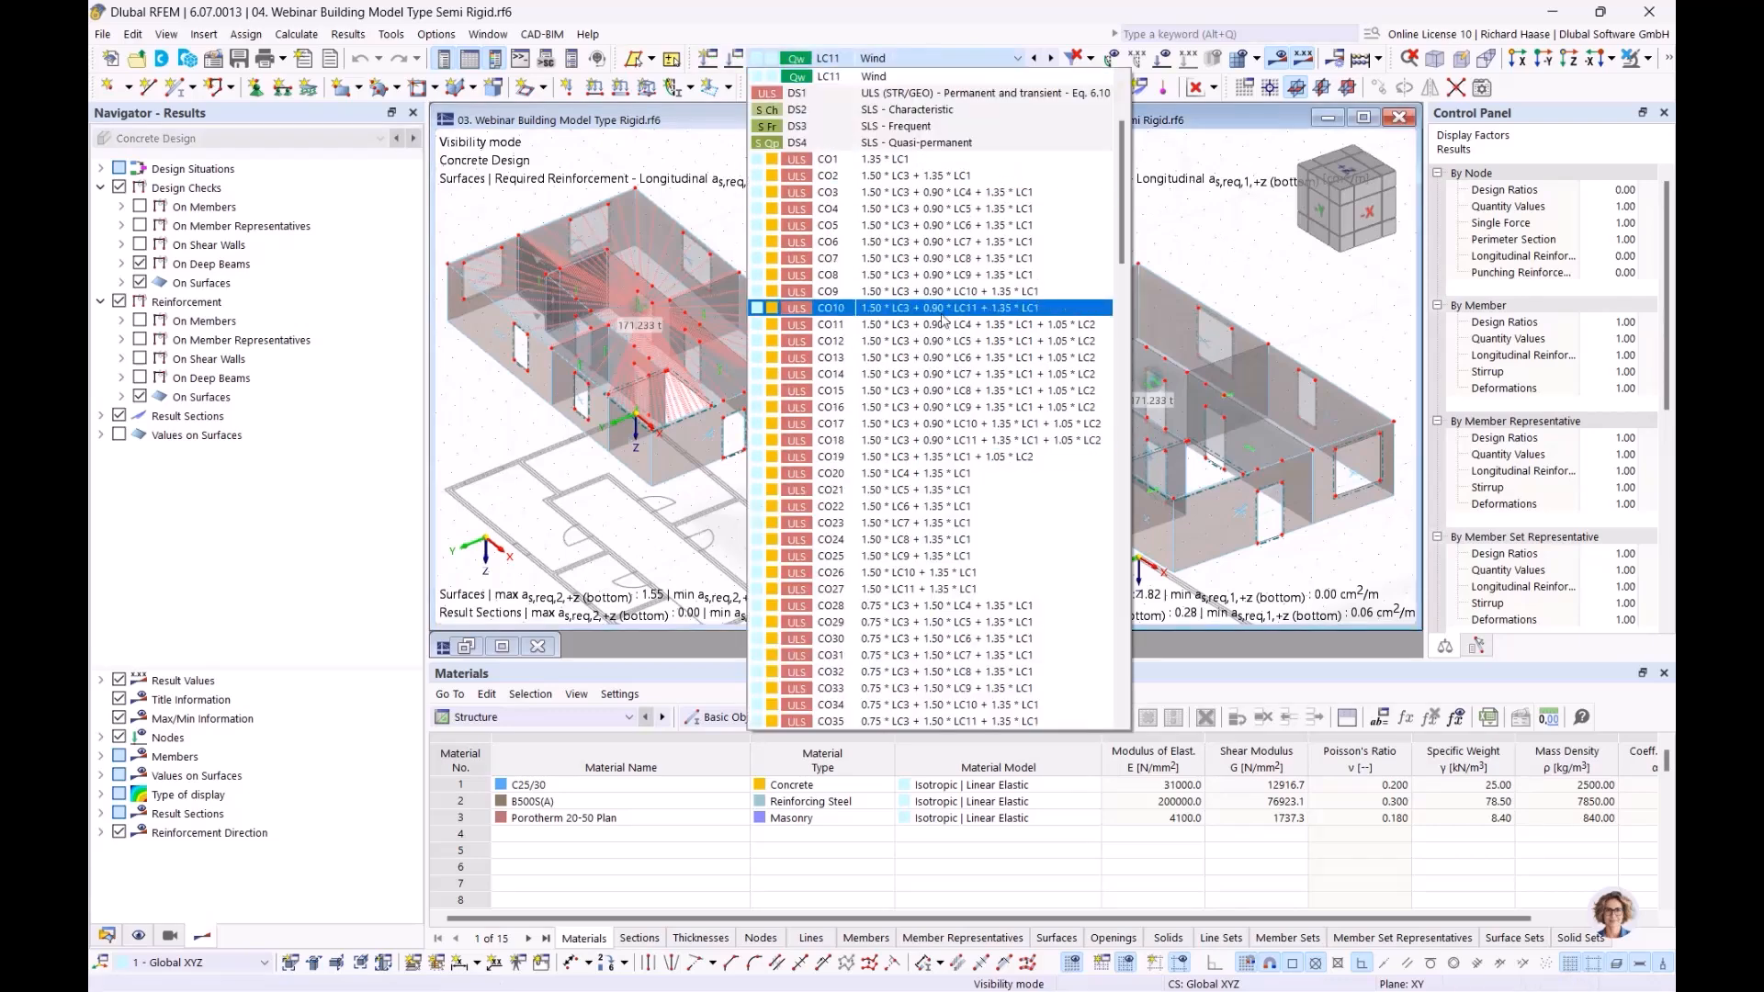
pyautogui.click(921, 473)
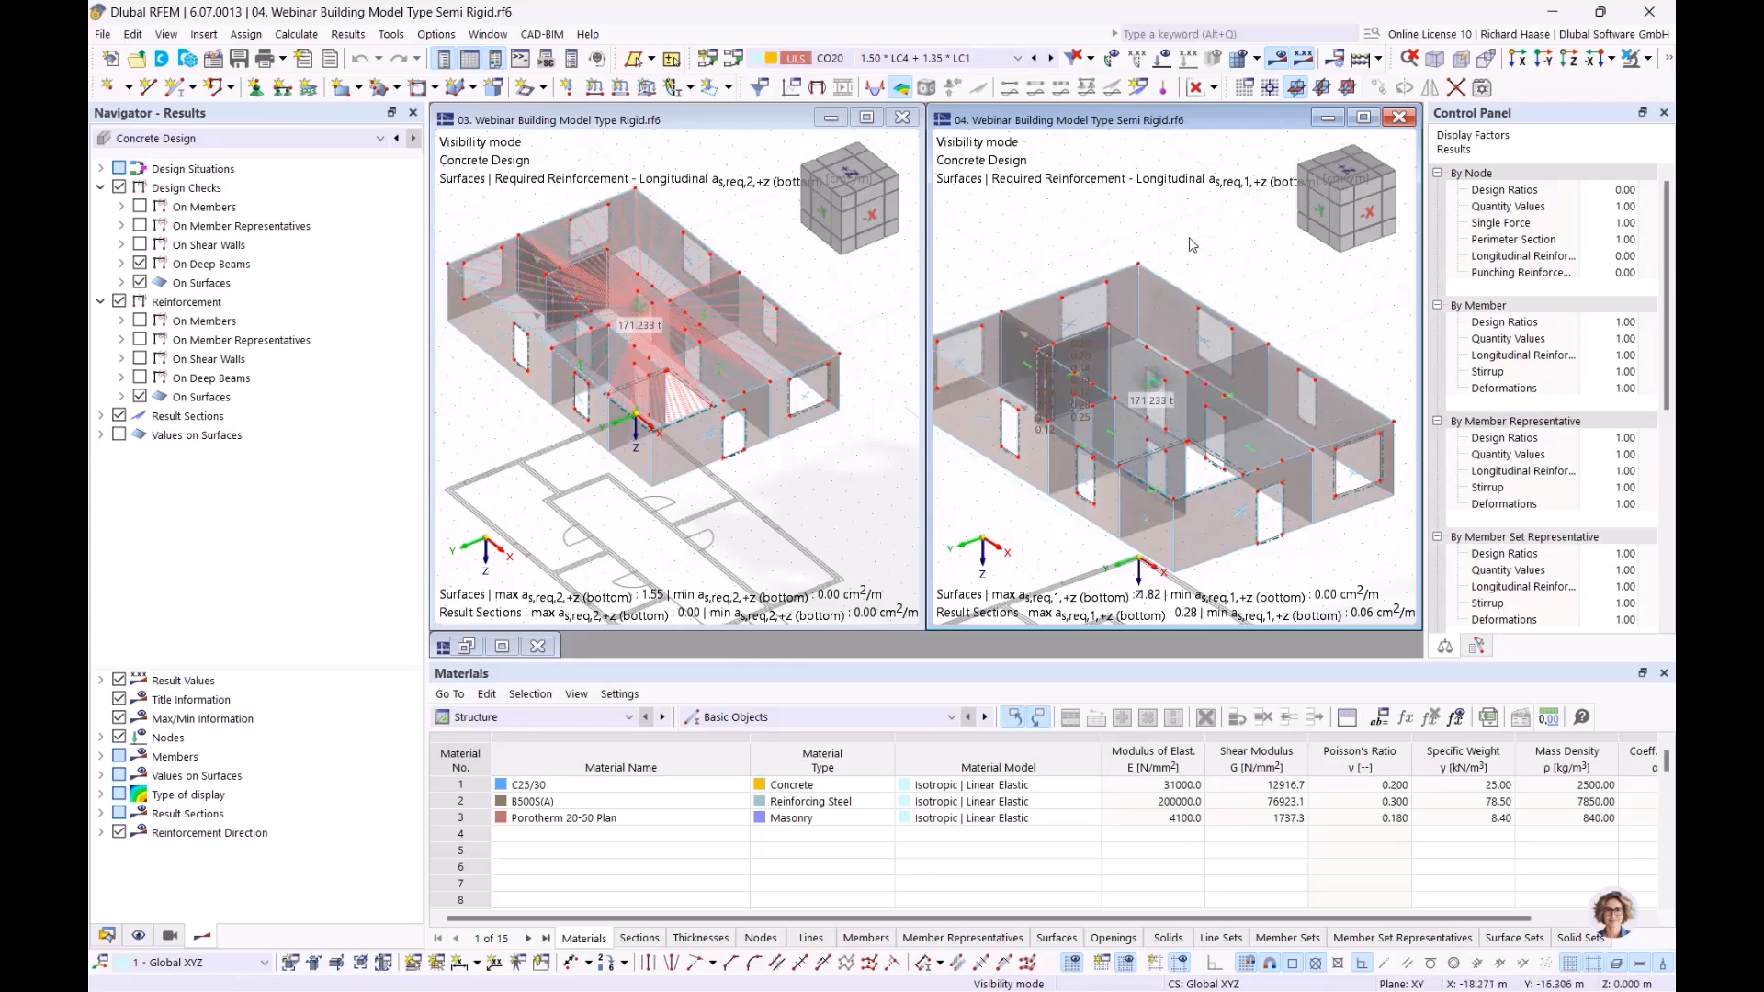
pyautogui.scroll(-1, 1191, 245)
pyautogui.keyDown('ctrl'); pyautogui.moveTo(1192, 245); pyautogui.dragTo(1191, 296, button='middle'); pyautogui.keyUp('ctrl')
pyautogui.scroll(-1, 1190, 296)
pyautogui.click(744, 320)
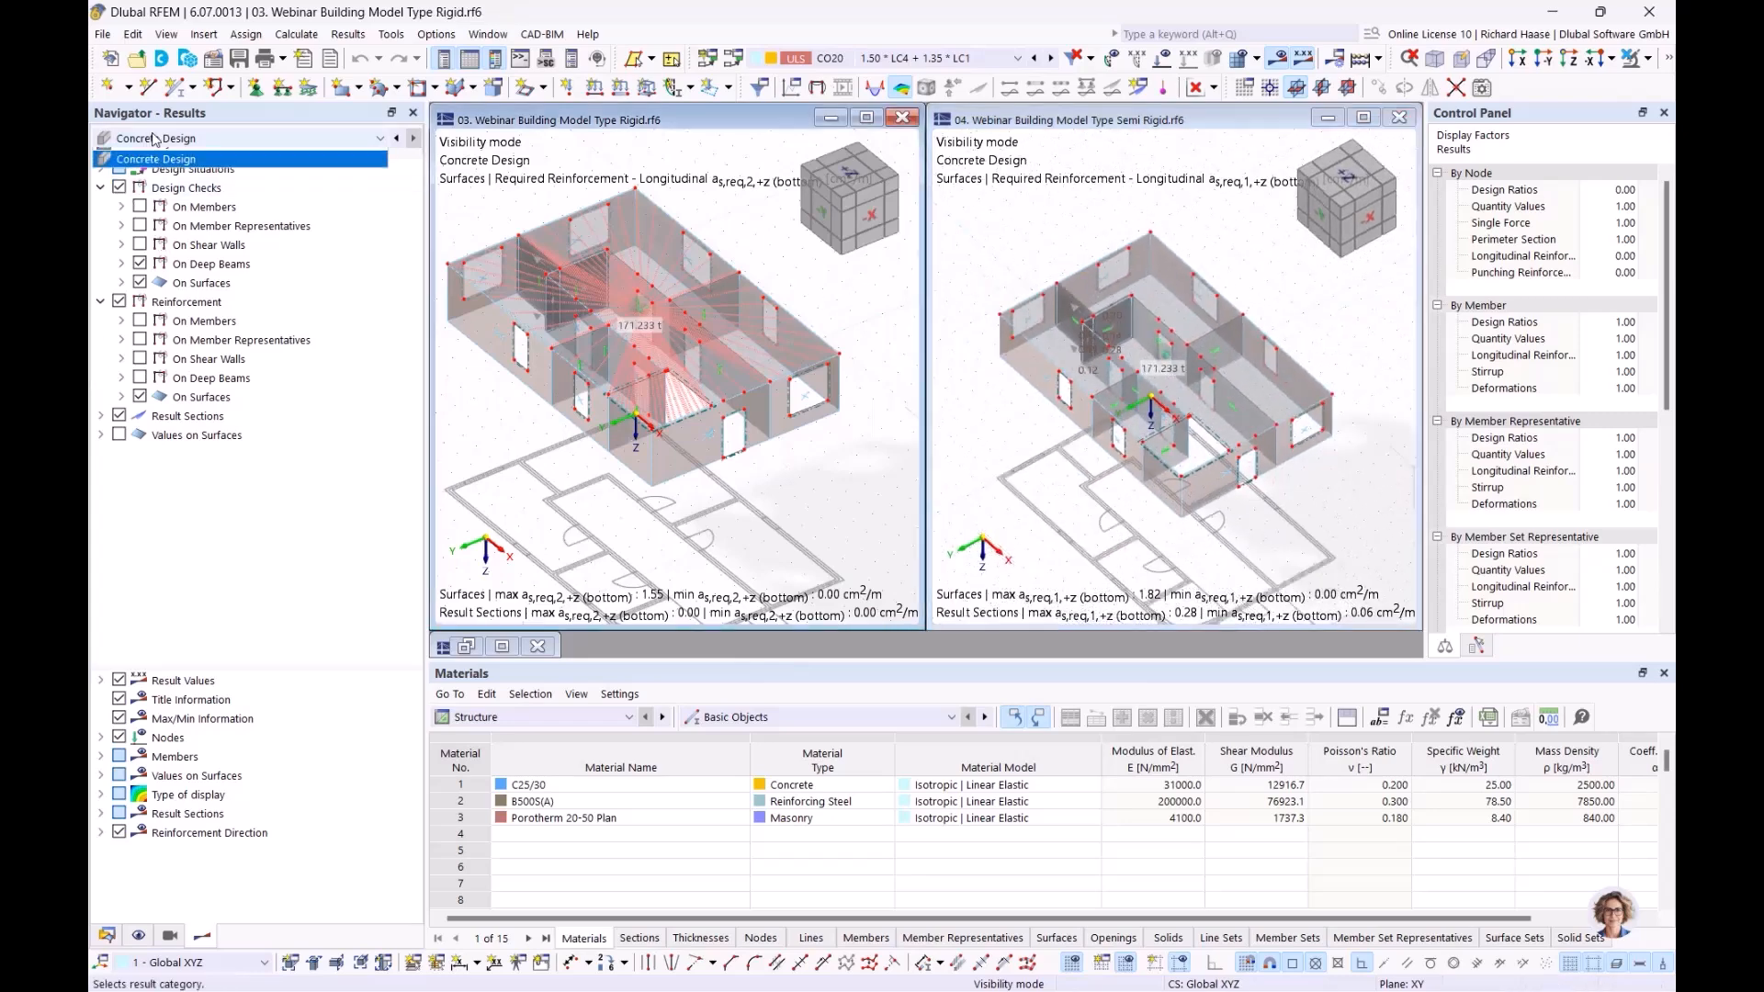
# Show the Rigid model's Static Analysis mx moments (8.320 to -33.072 kNm/m) under Floors | Local 2D Calculation
pyautogui.click(141, 154)
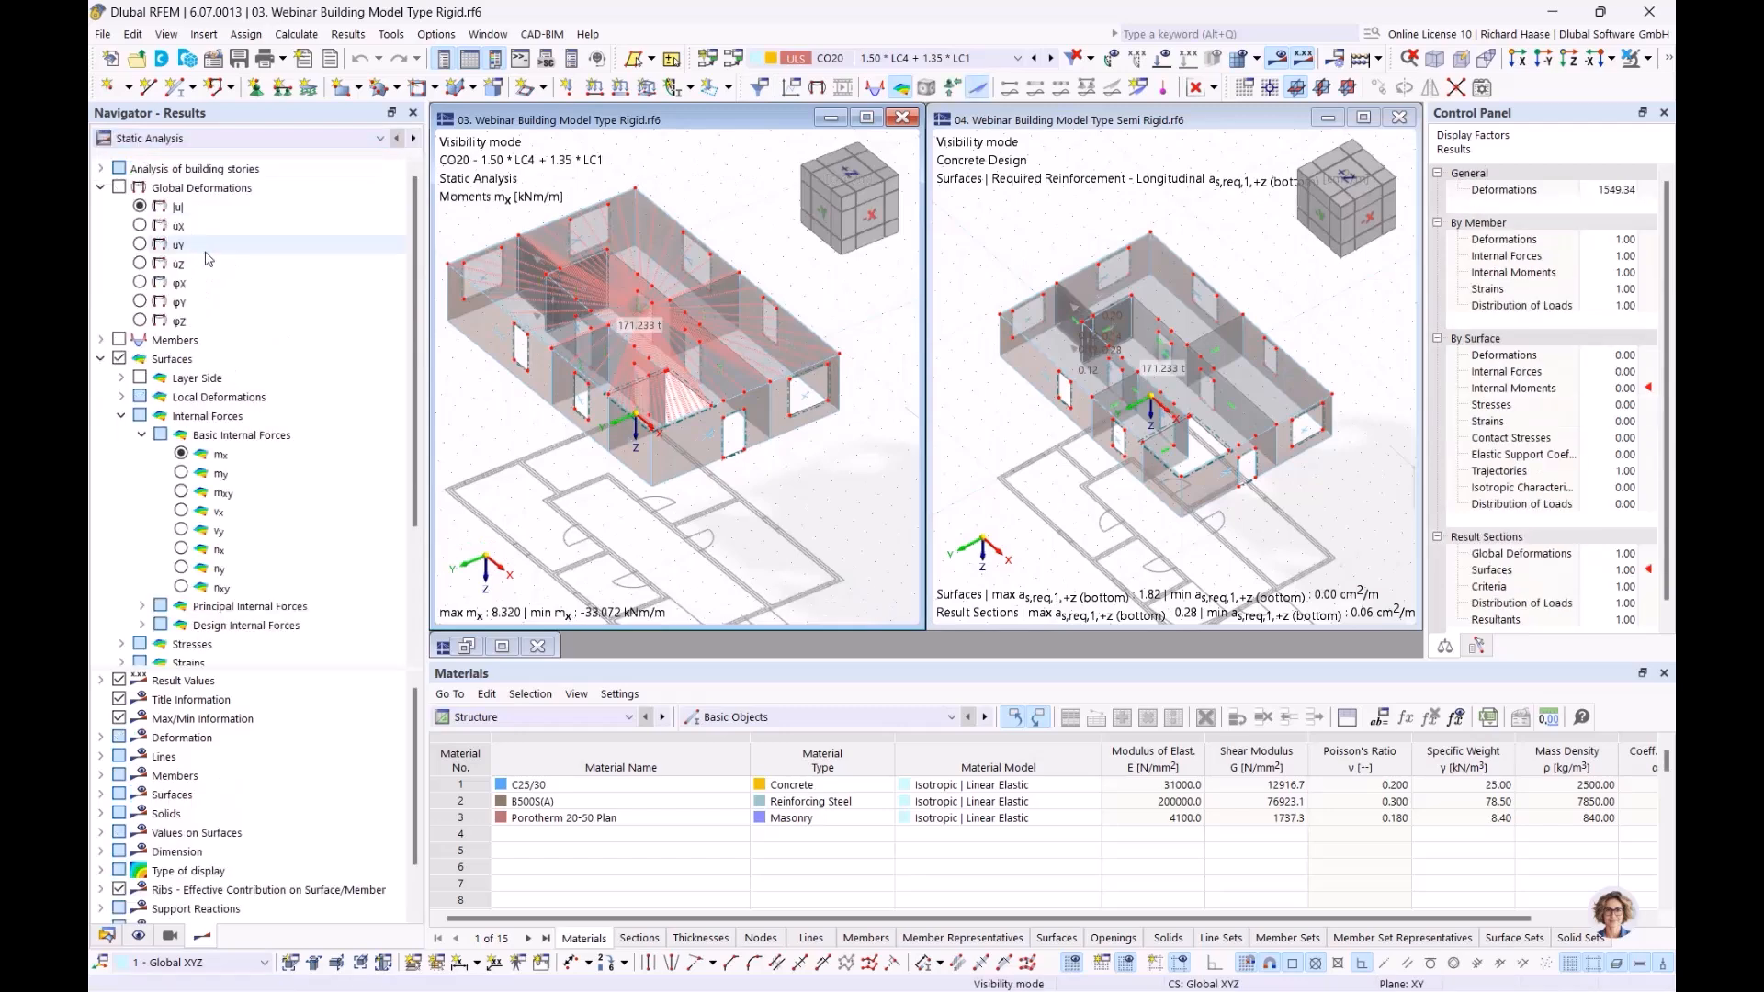
pyautogui.click(243, 172)
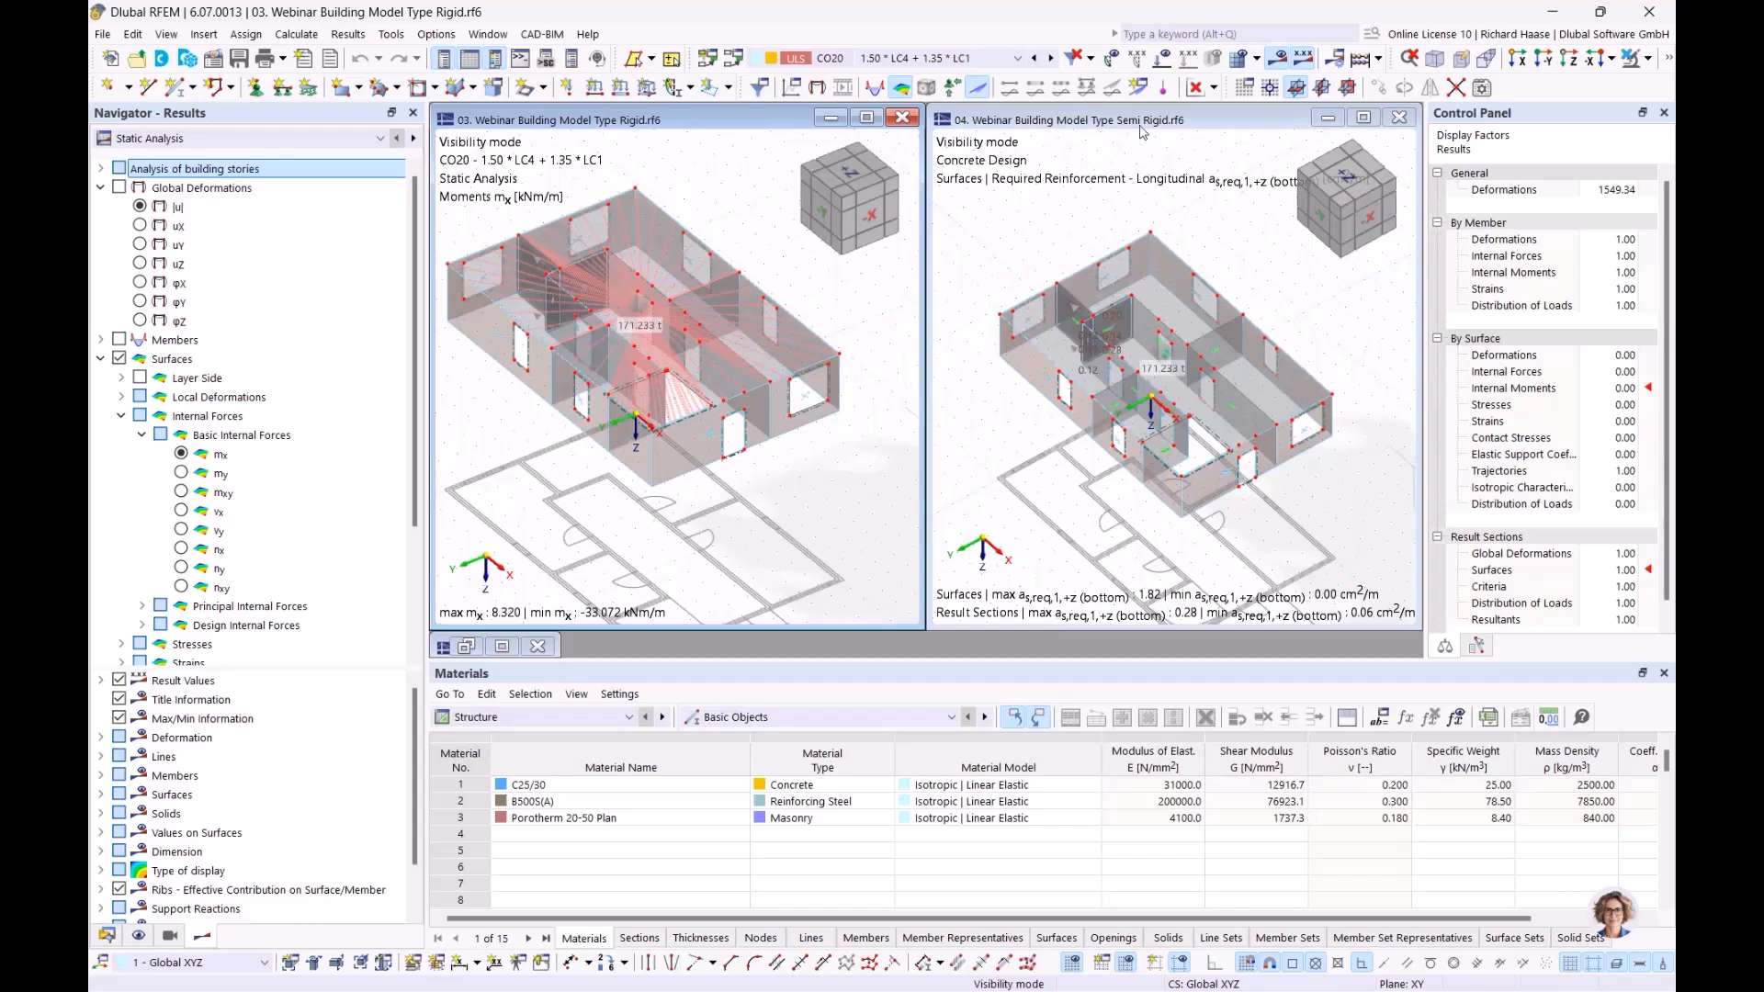
pyautogui.click(102, 169)
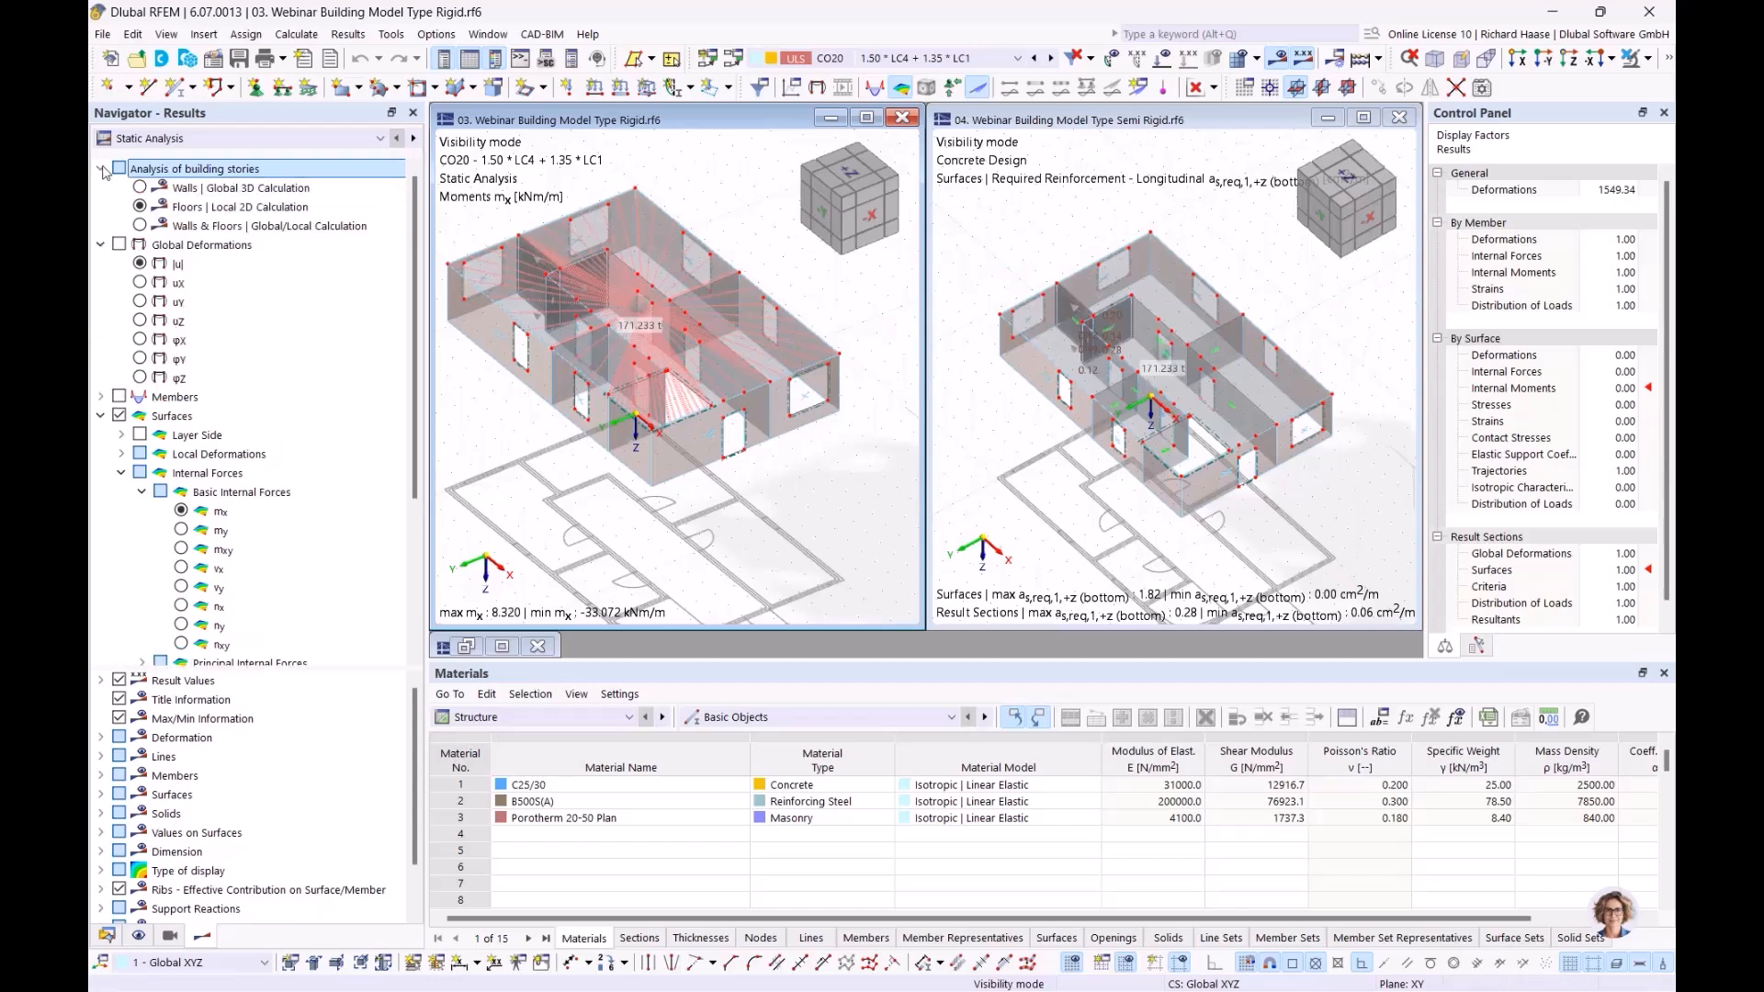
pyautogui.click(139, 208)
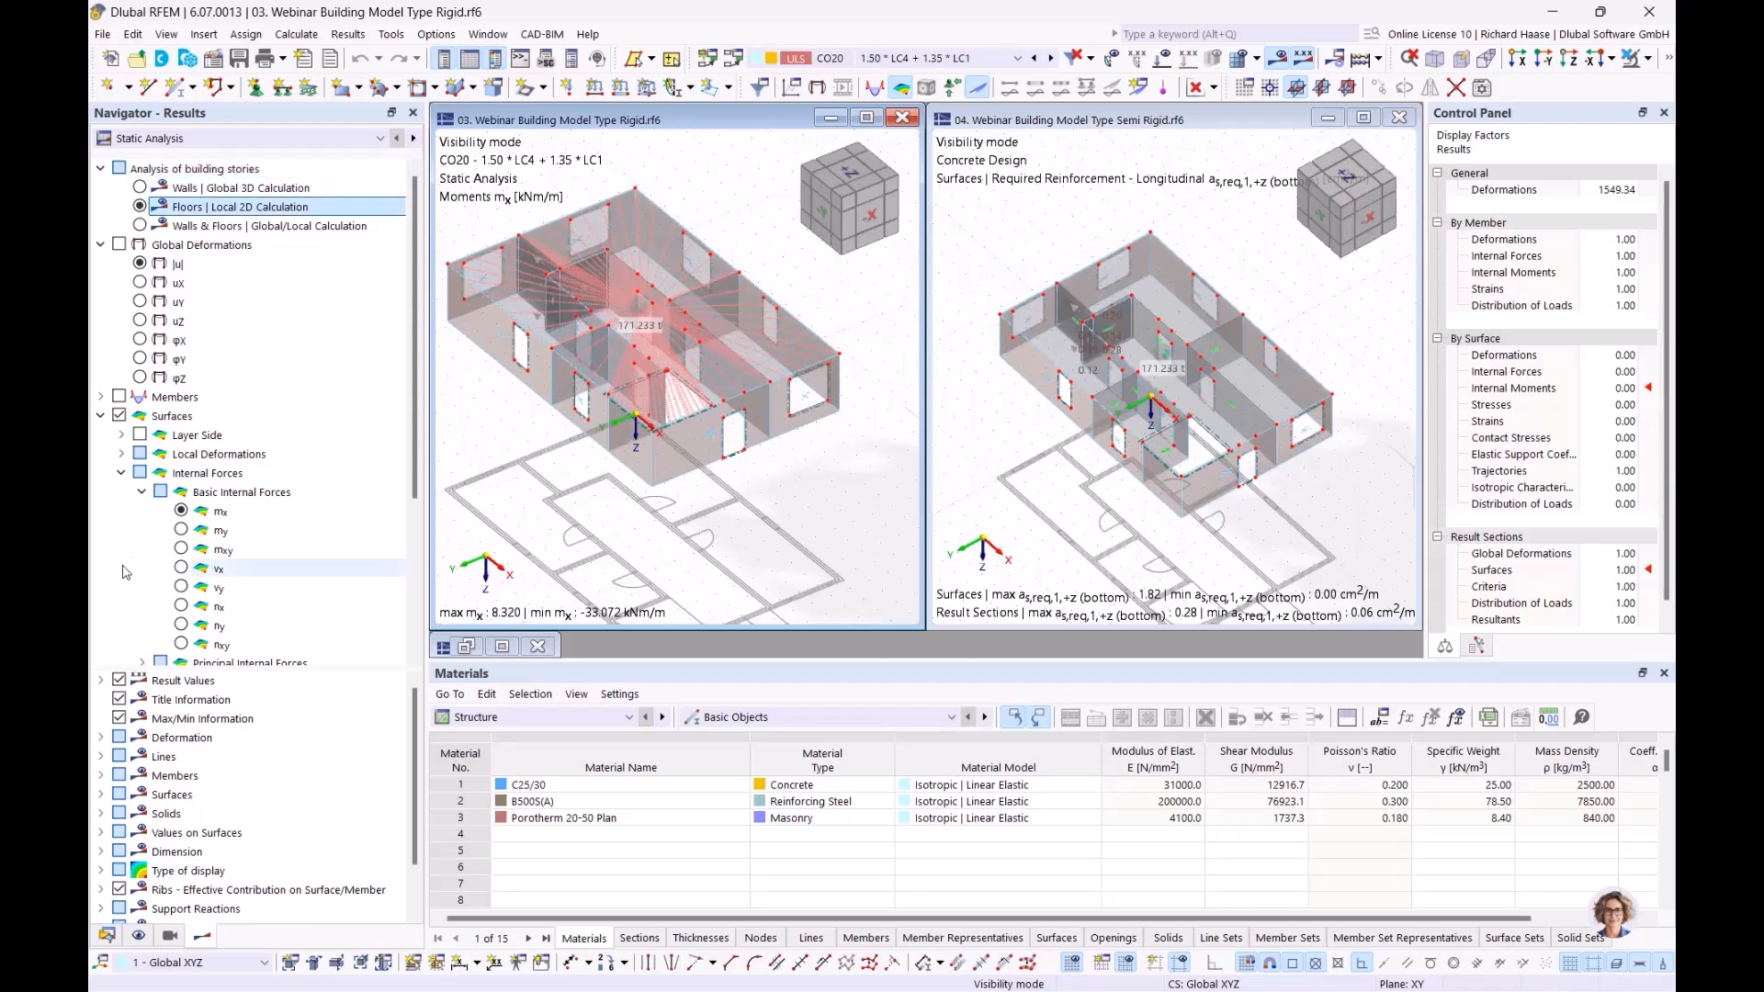
pyautogui.click(181, 511)
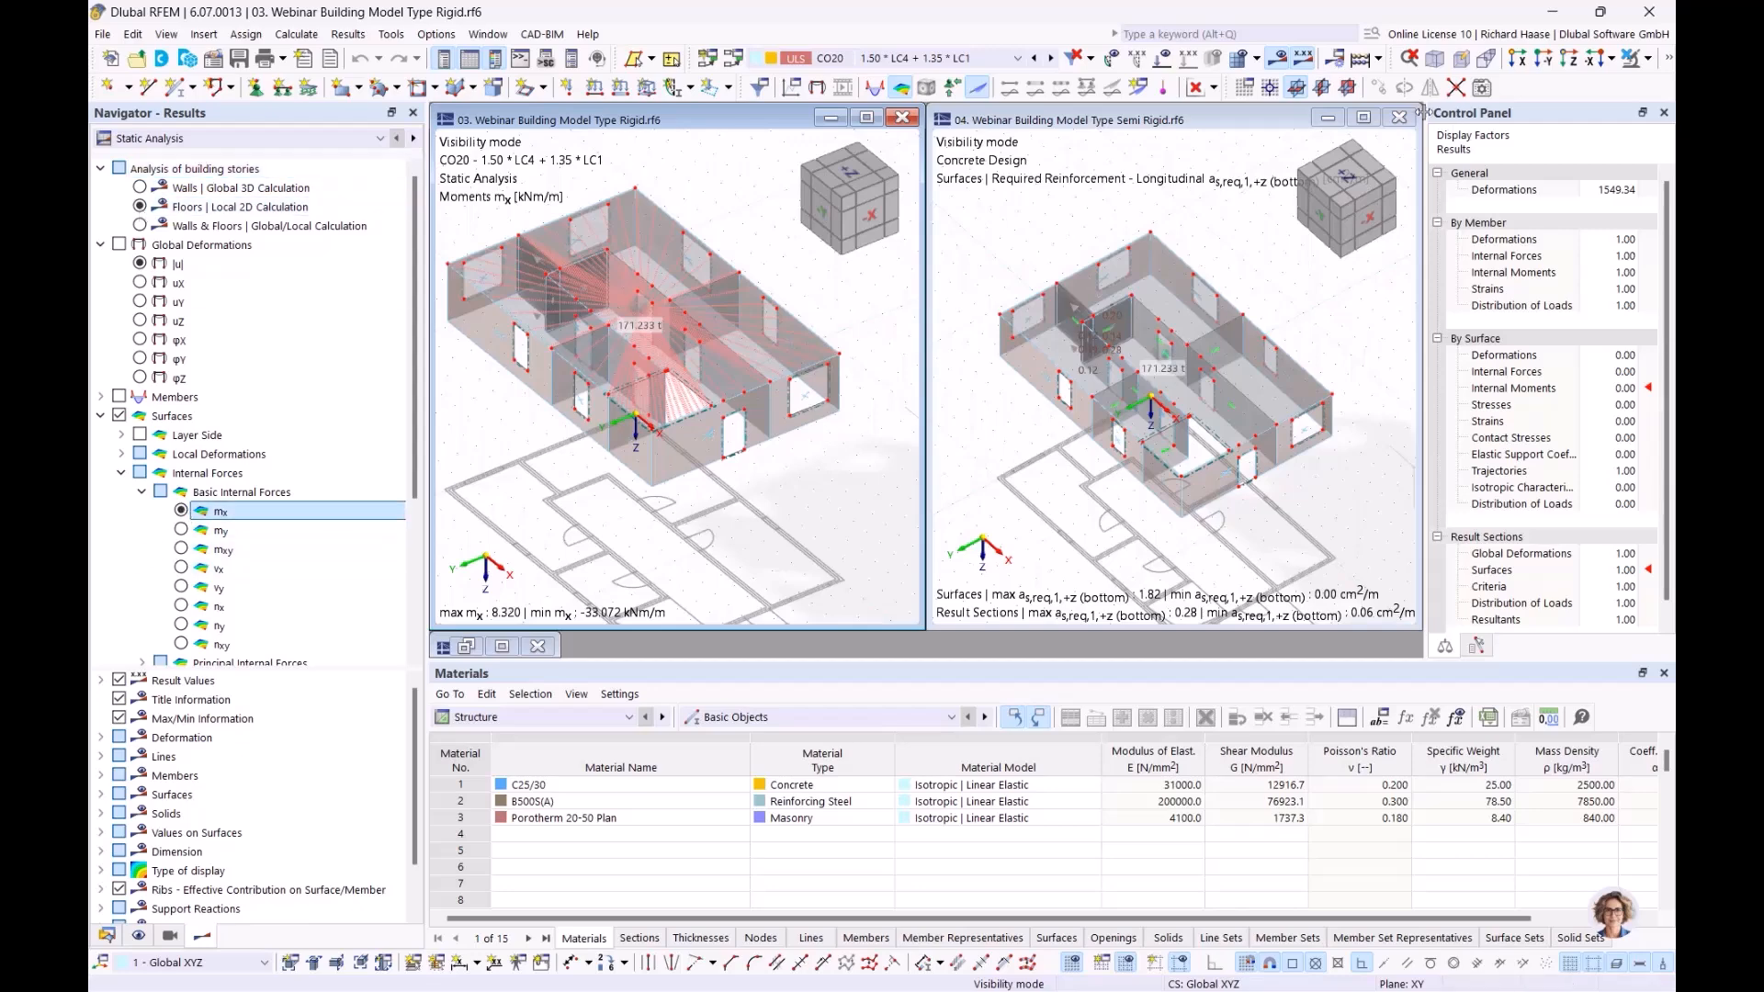
pyautogui.click(1215, 88)
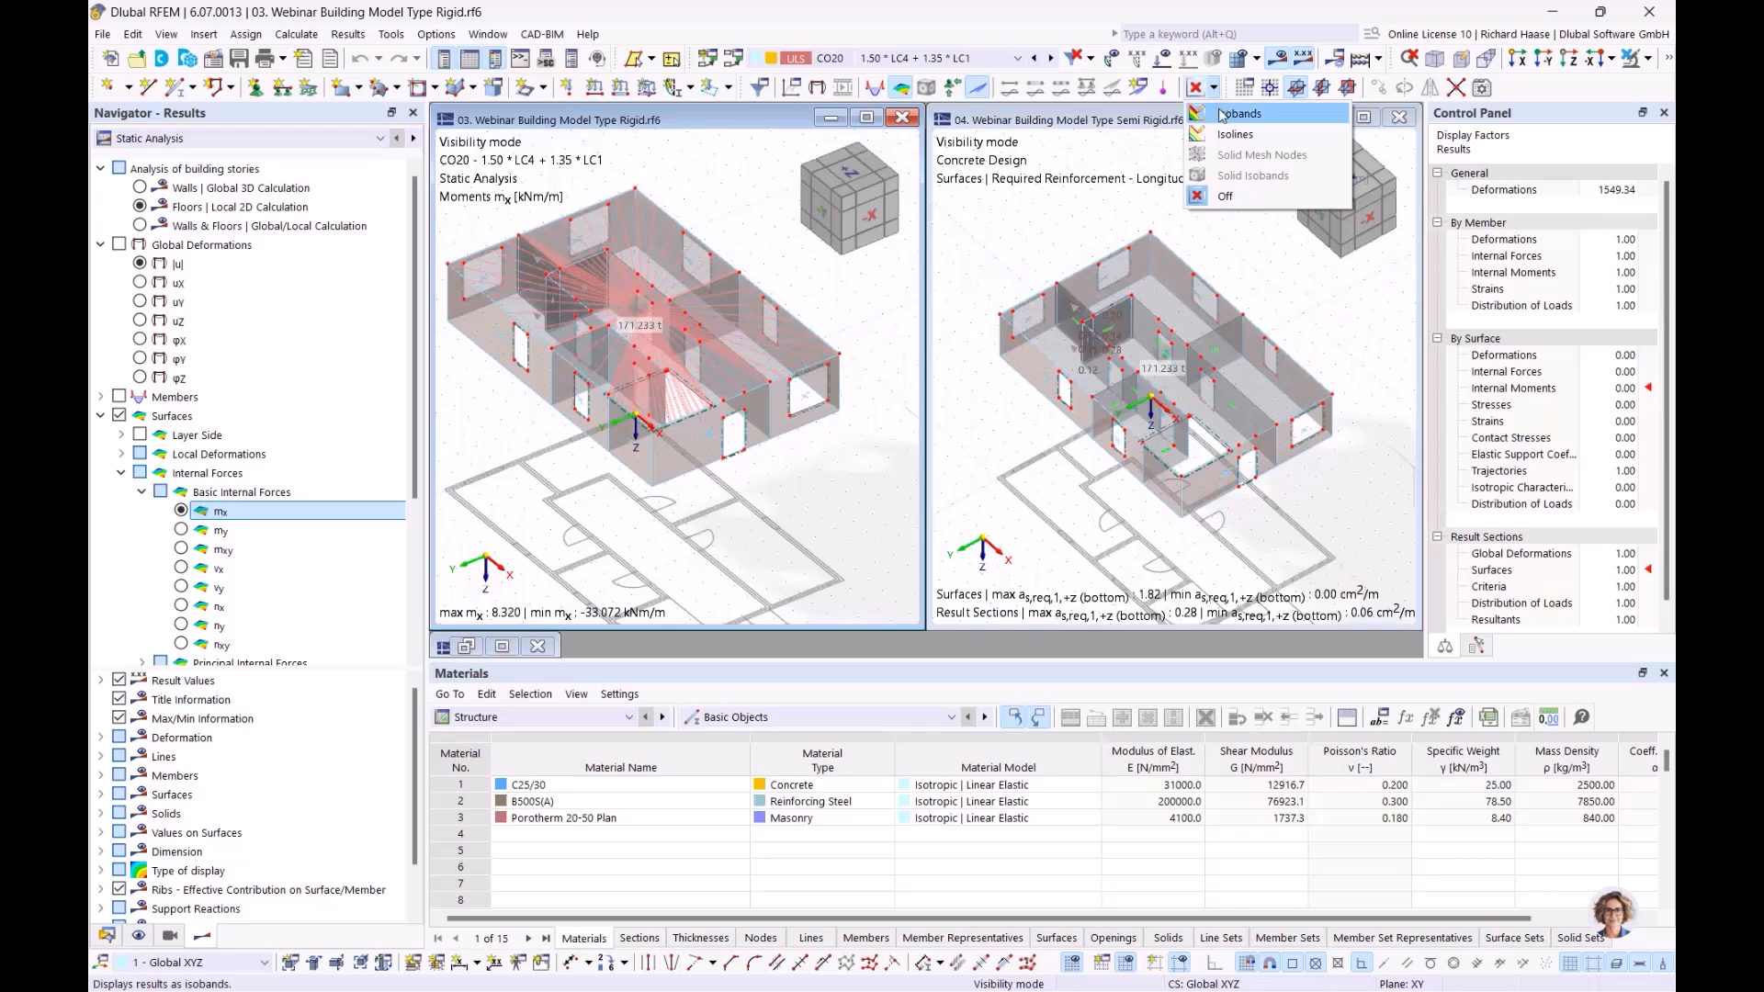
# Show results as coloured isobands in both models and switch Semi Rigid to static analysis
pyautogui.click(1221, 114)
pyautogui.click(1223, 120)
pyautogui.click(1216, 88)
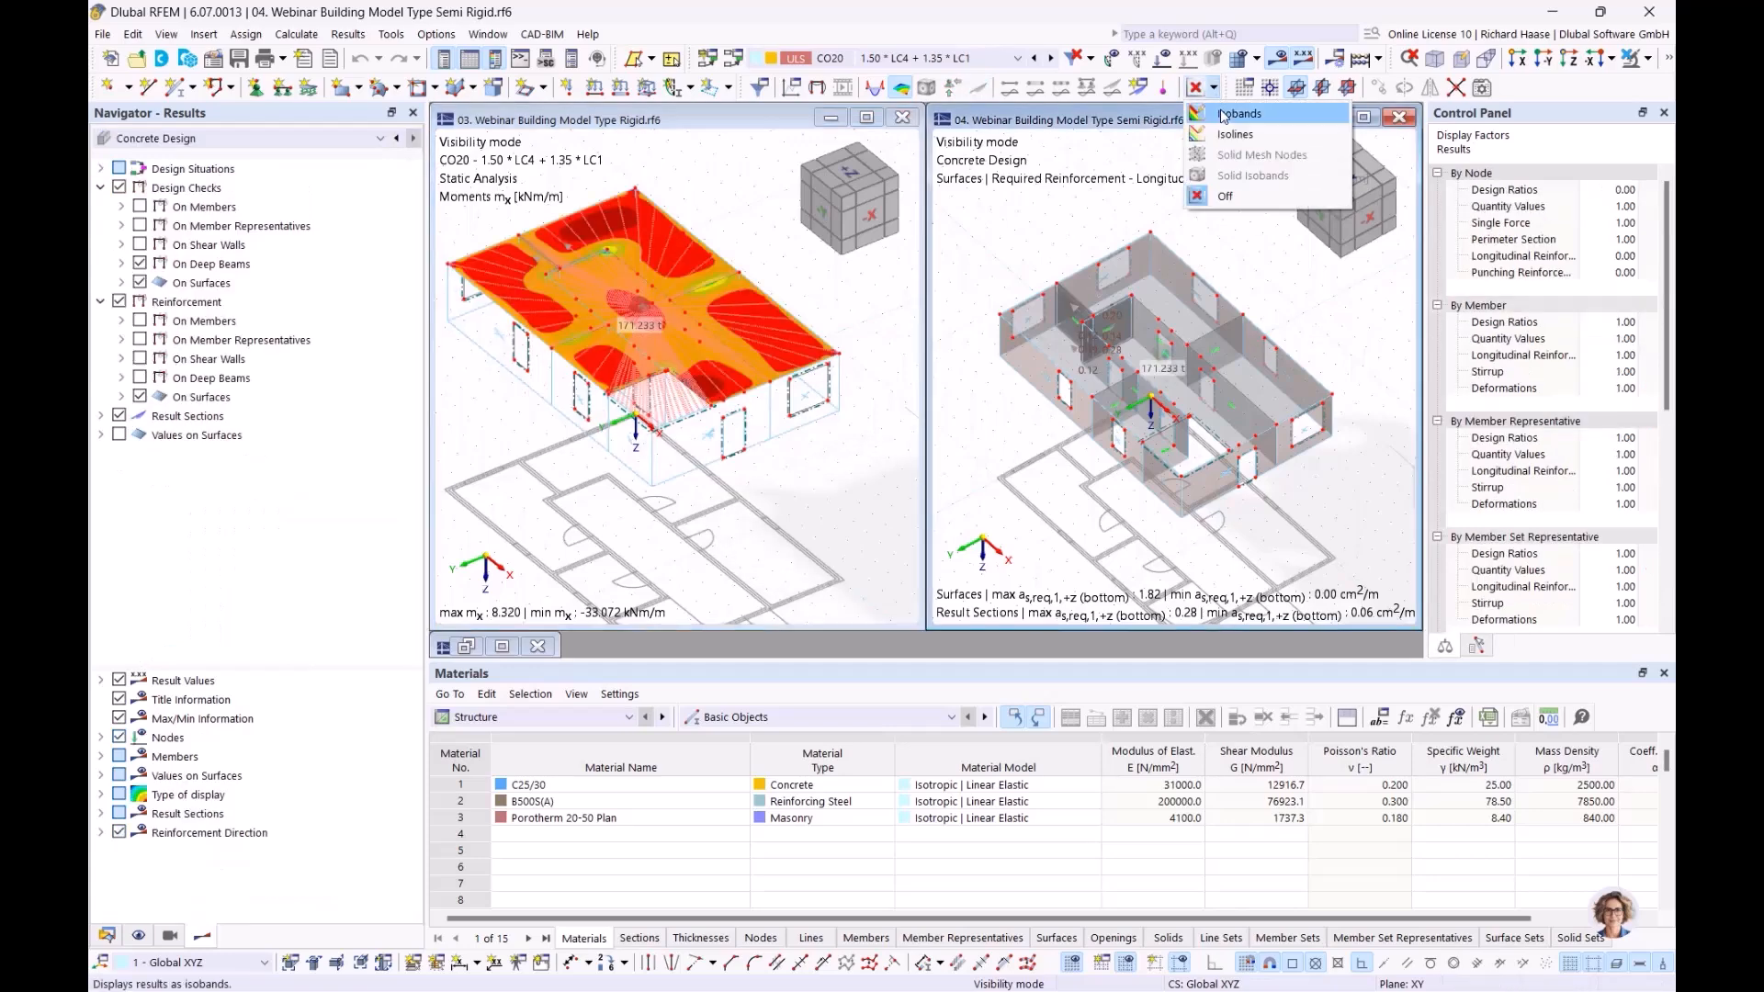
pyautogui.click(1223, 114)
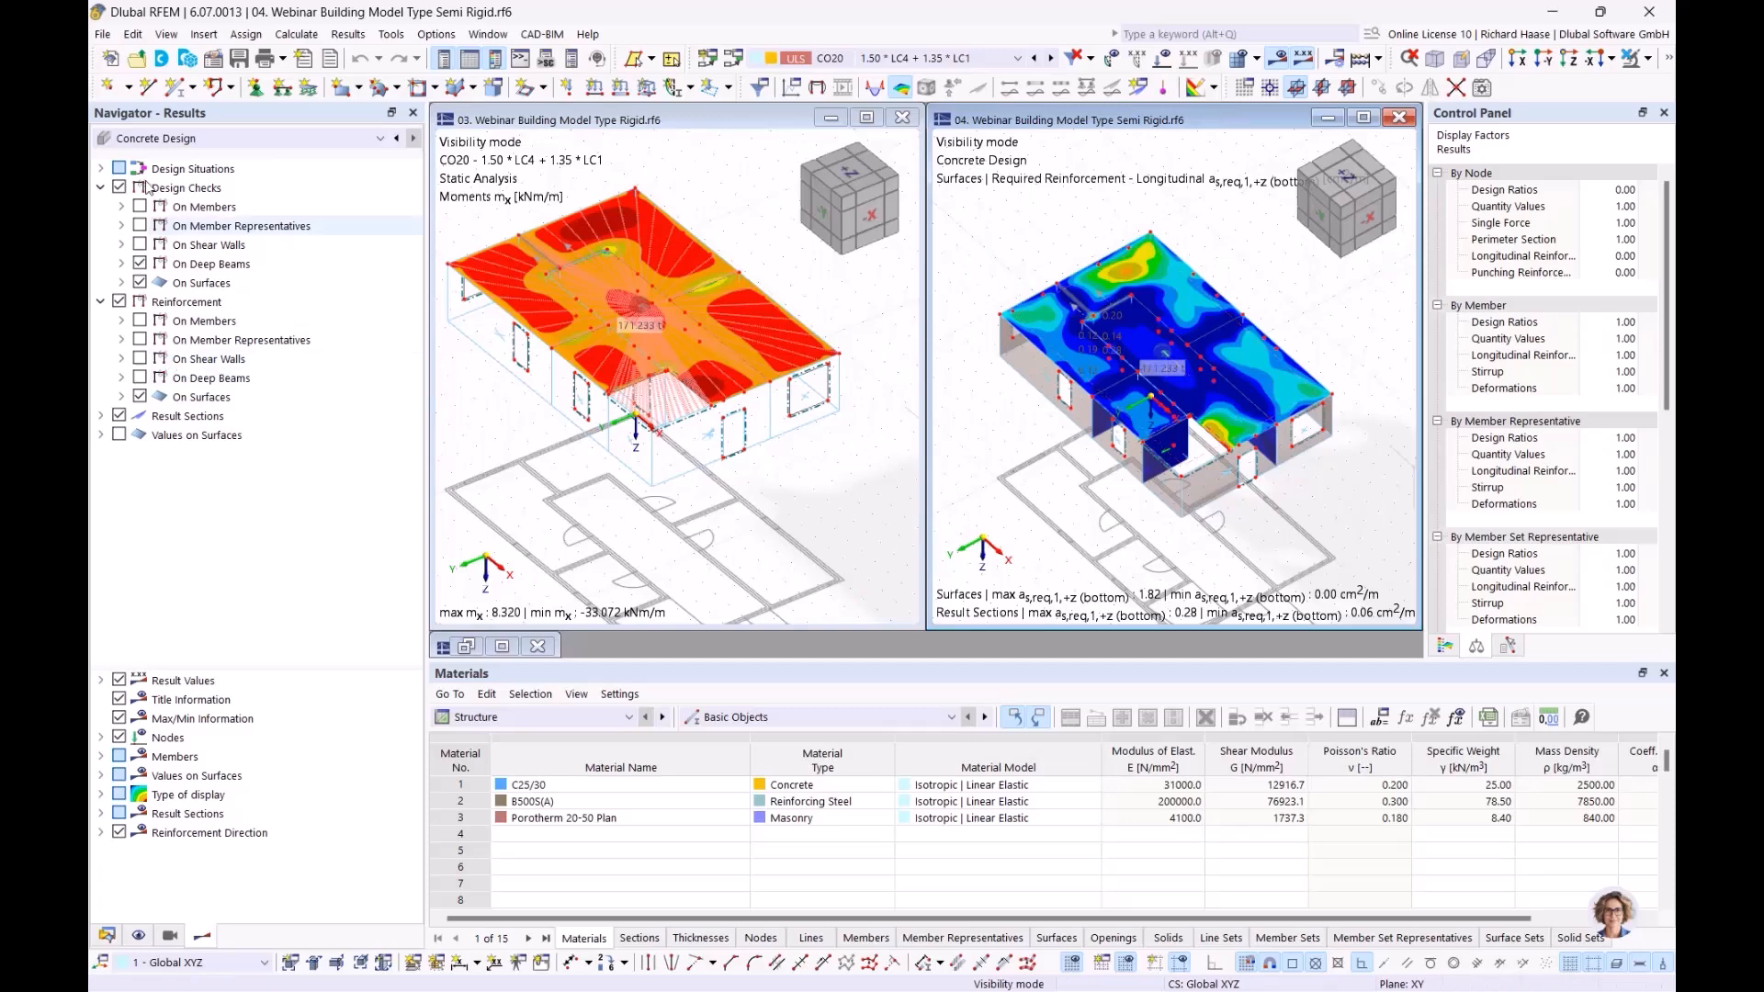
pyautogui.click(156, 138)
pyautogui.click(153, 155)
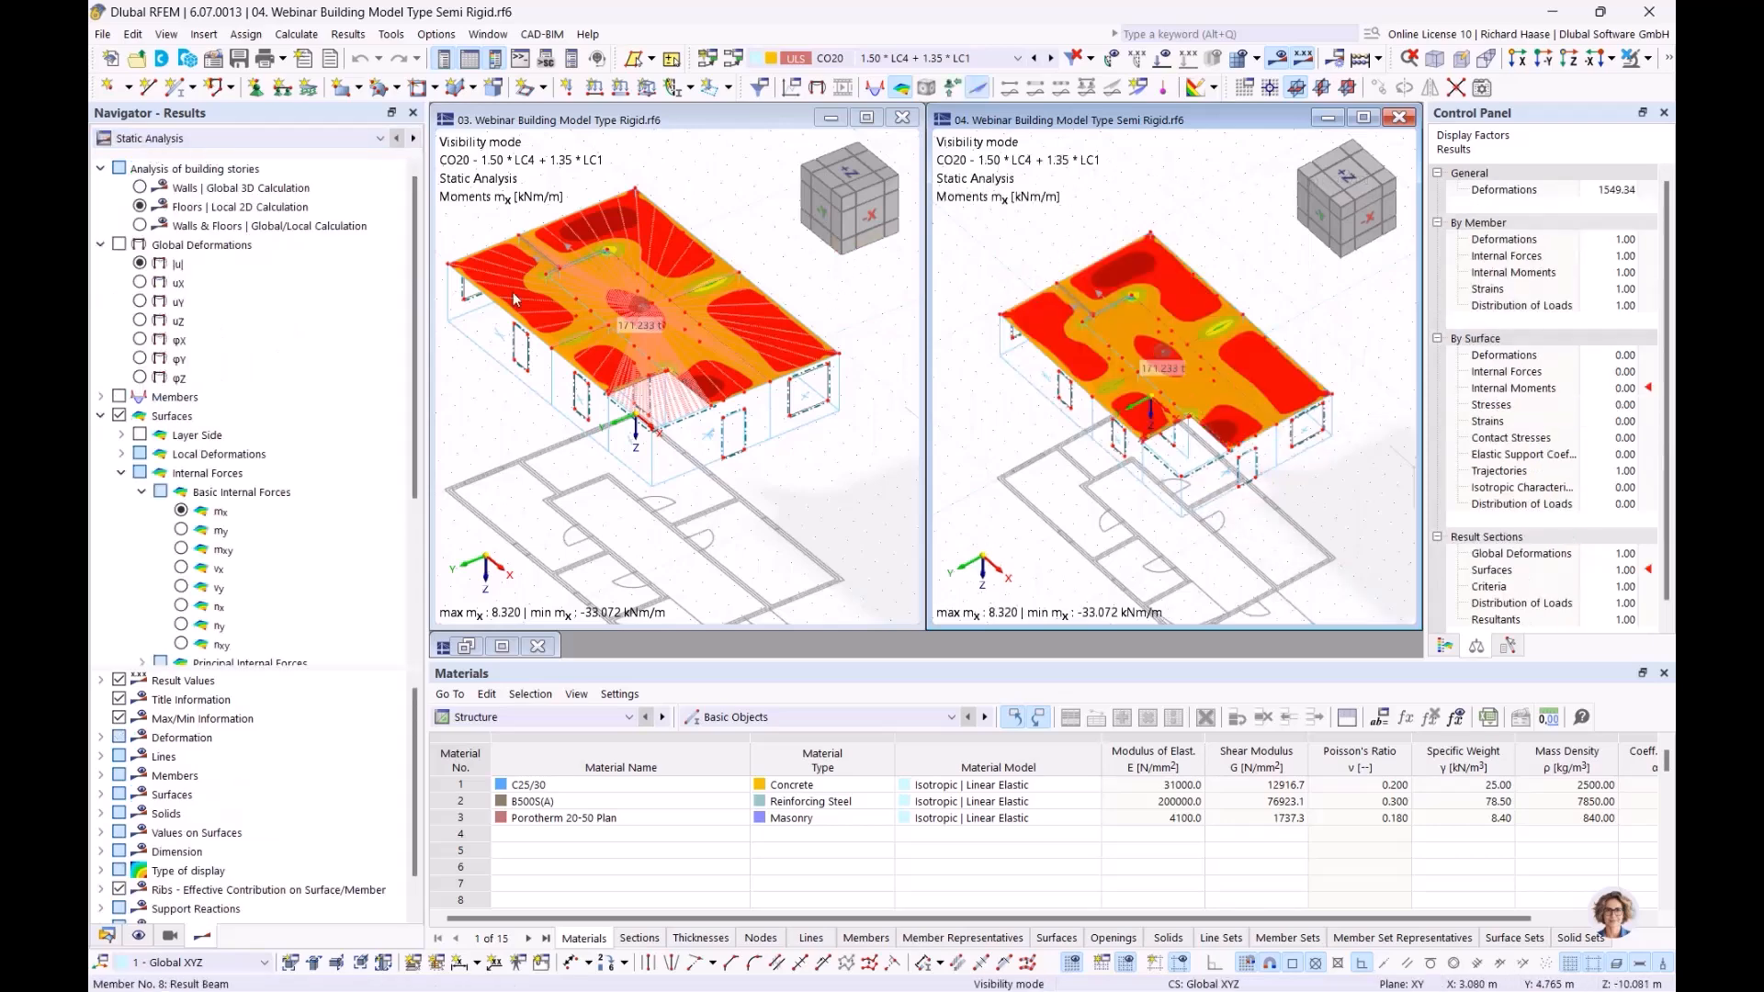
# Orbit both models to matching views and show Semi Rigid global displacements |u| (0.3 to 0.0 mm)
pyautogui.click(852, 515)
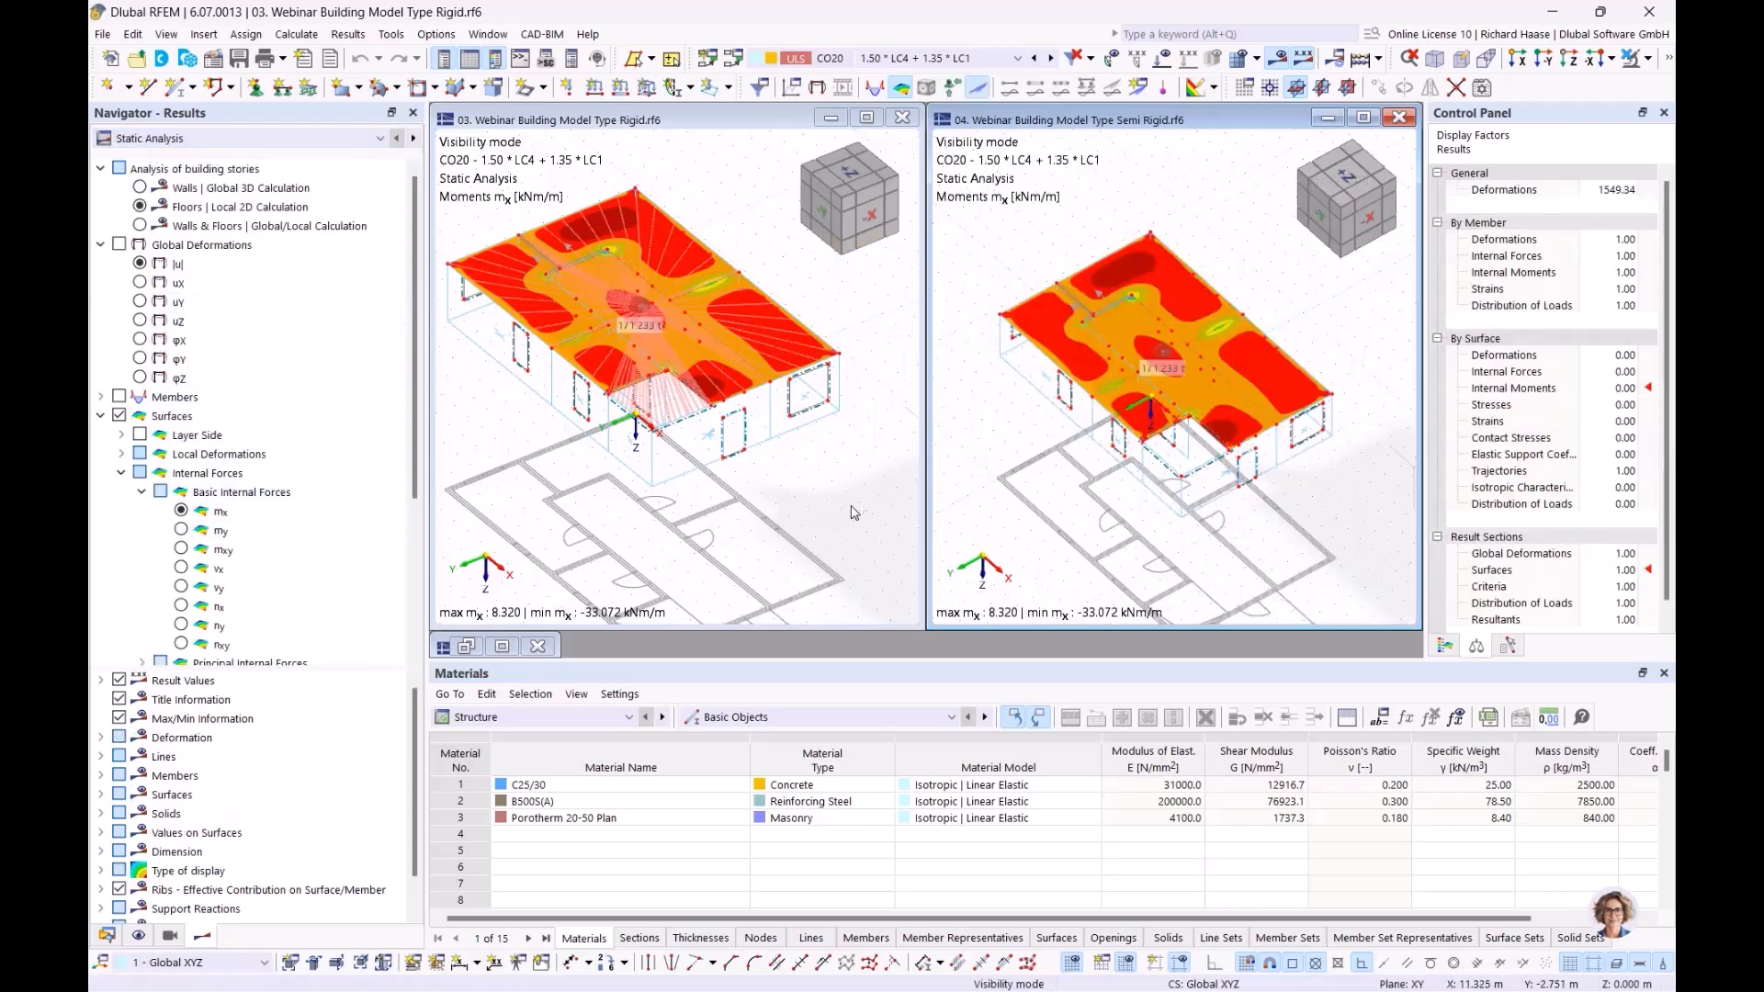
pyautogui.keyDown('ctrl'); pyautogui.moveTo(792, 527); pyautogui.dragTo(814, 501, button='middle'); pyautogui.keyUp('ctrl')
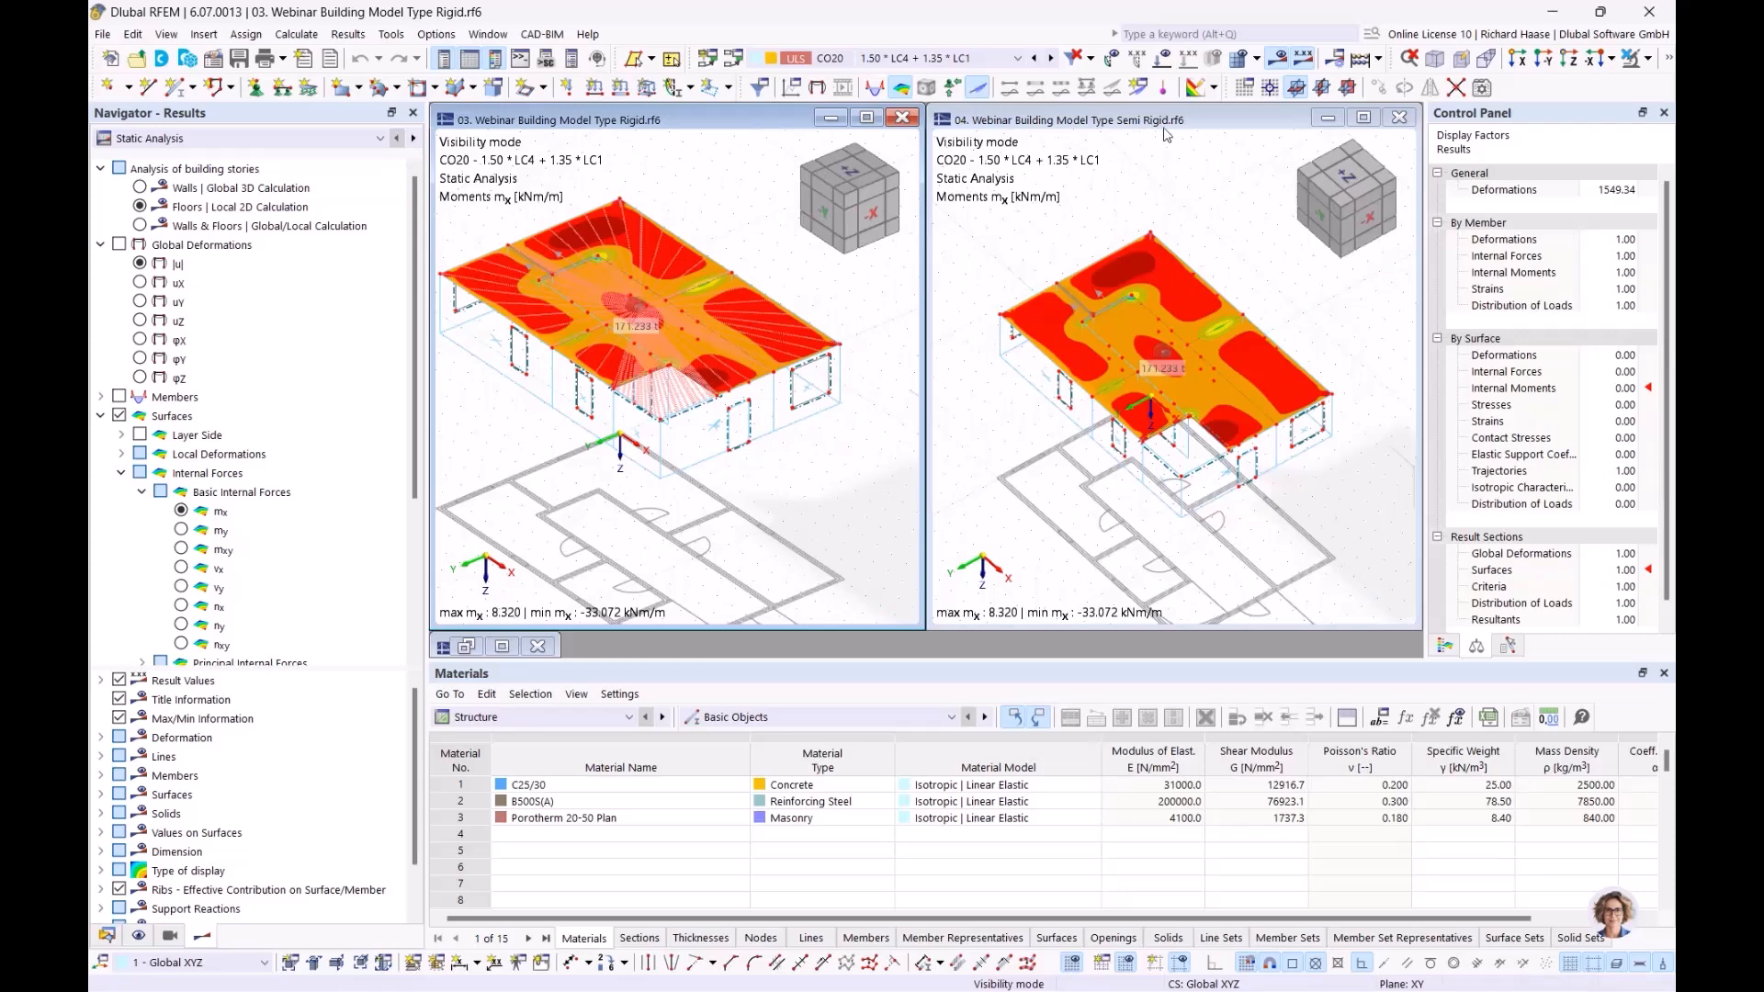
pyautogui.click(1094, 500)
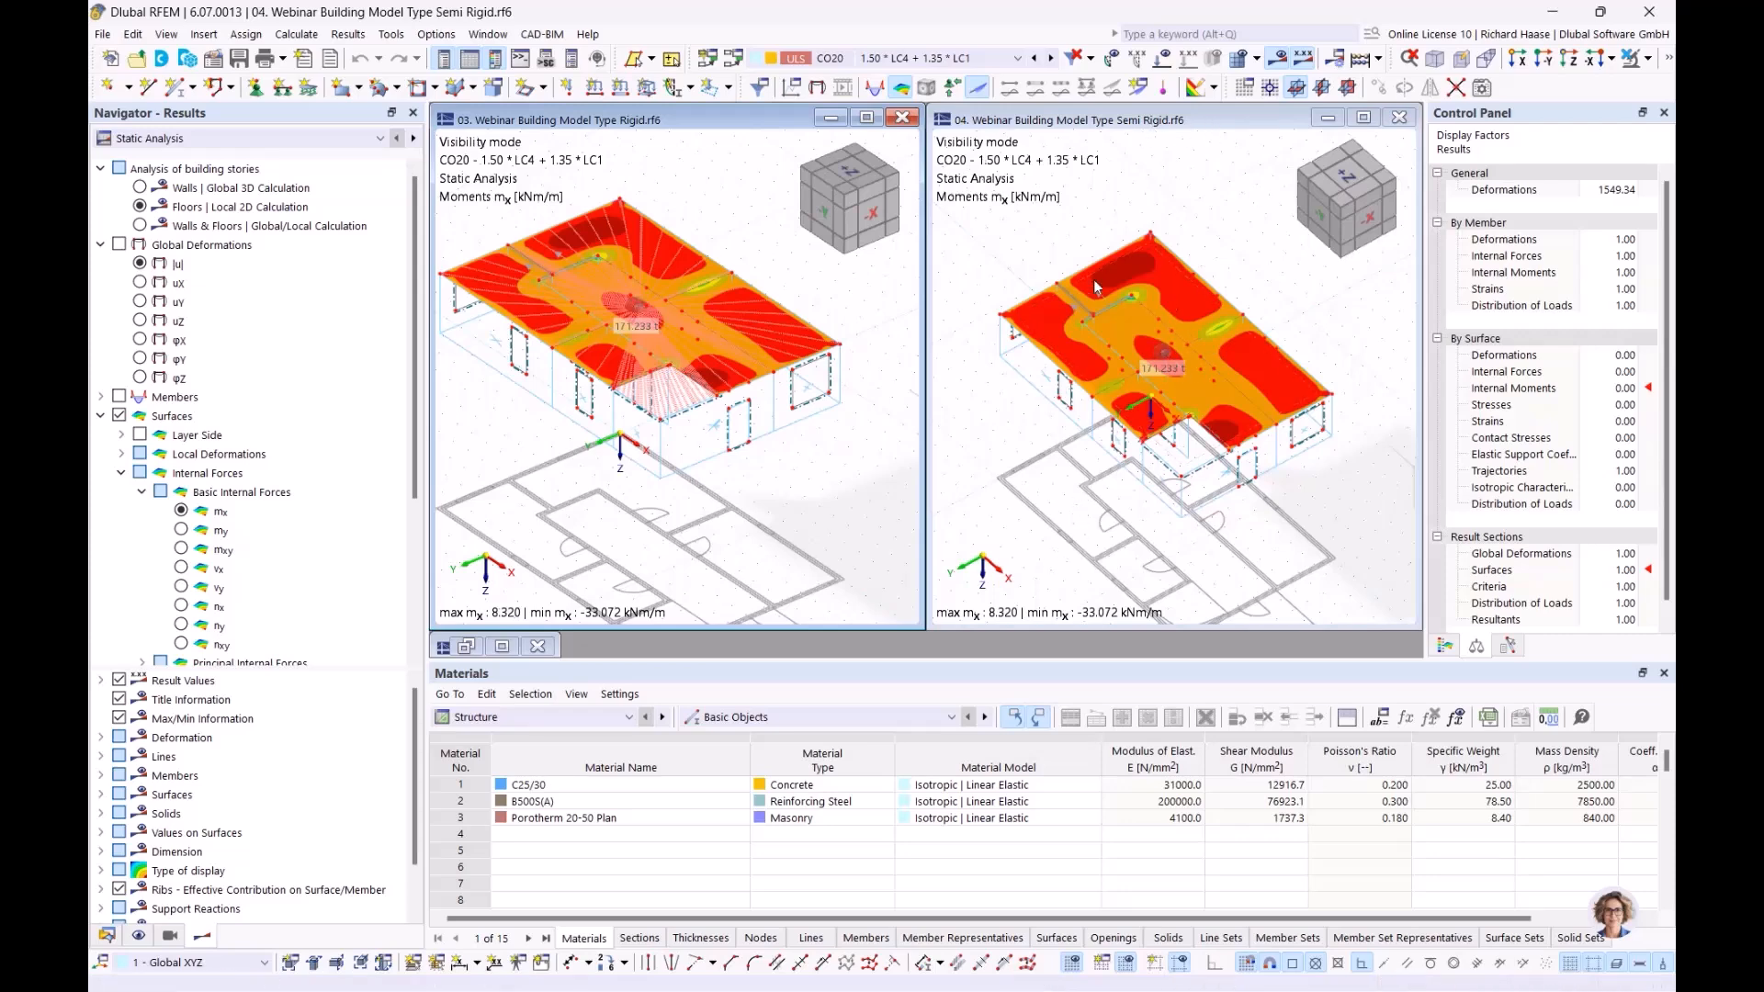
pyautogui.keyDown('ctrl'); pyautogui.moveTo(1032, 268); pyautogui.dragTo(1045, 258, button='middle'); pyautogui.keyUp('ctrl')
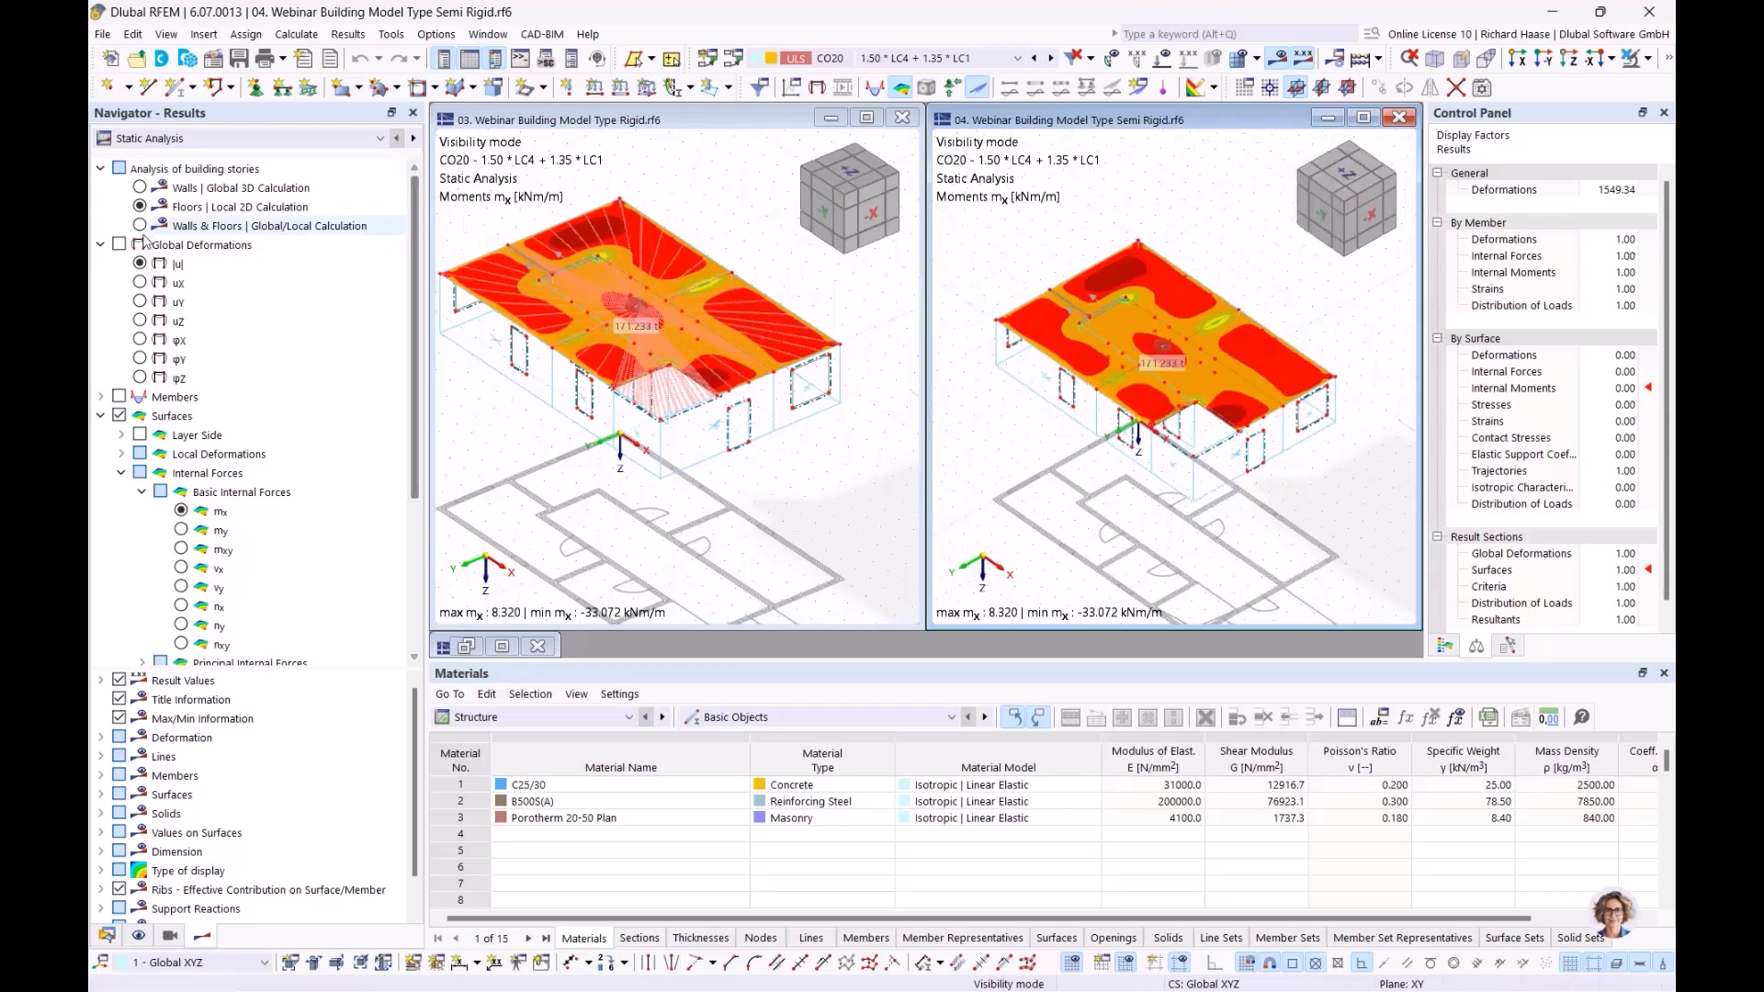
pyautogui.click(141, 264)
pyautogui.click(742, 439)
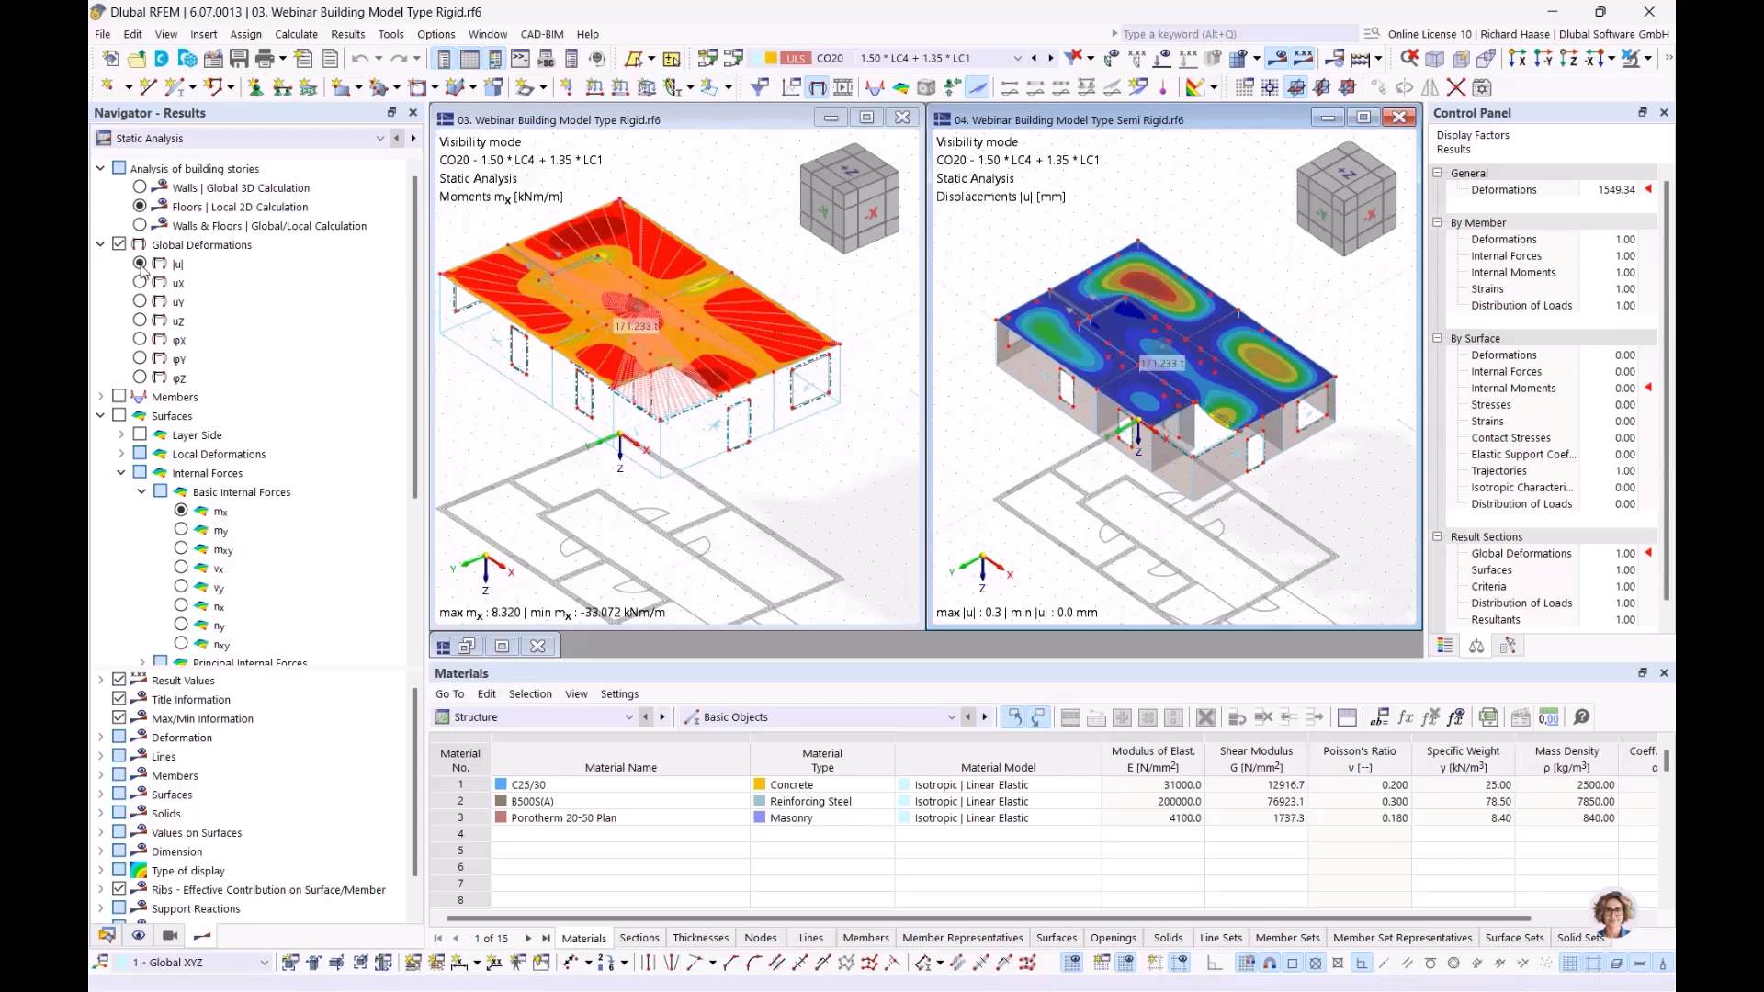
# Show the Rigid model's global displacements |u| (0.3 to 0.0 mm) from a steeper top view
pyautogui.click(119, 245)
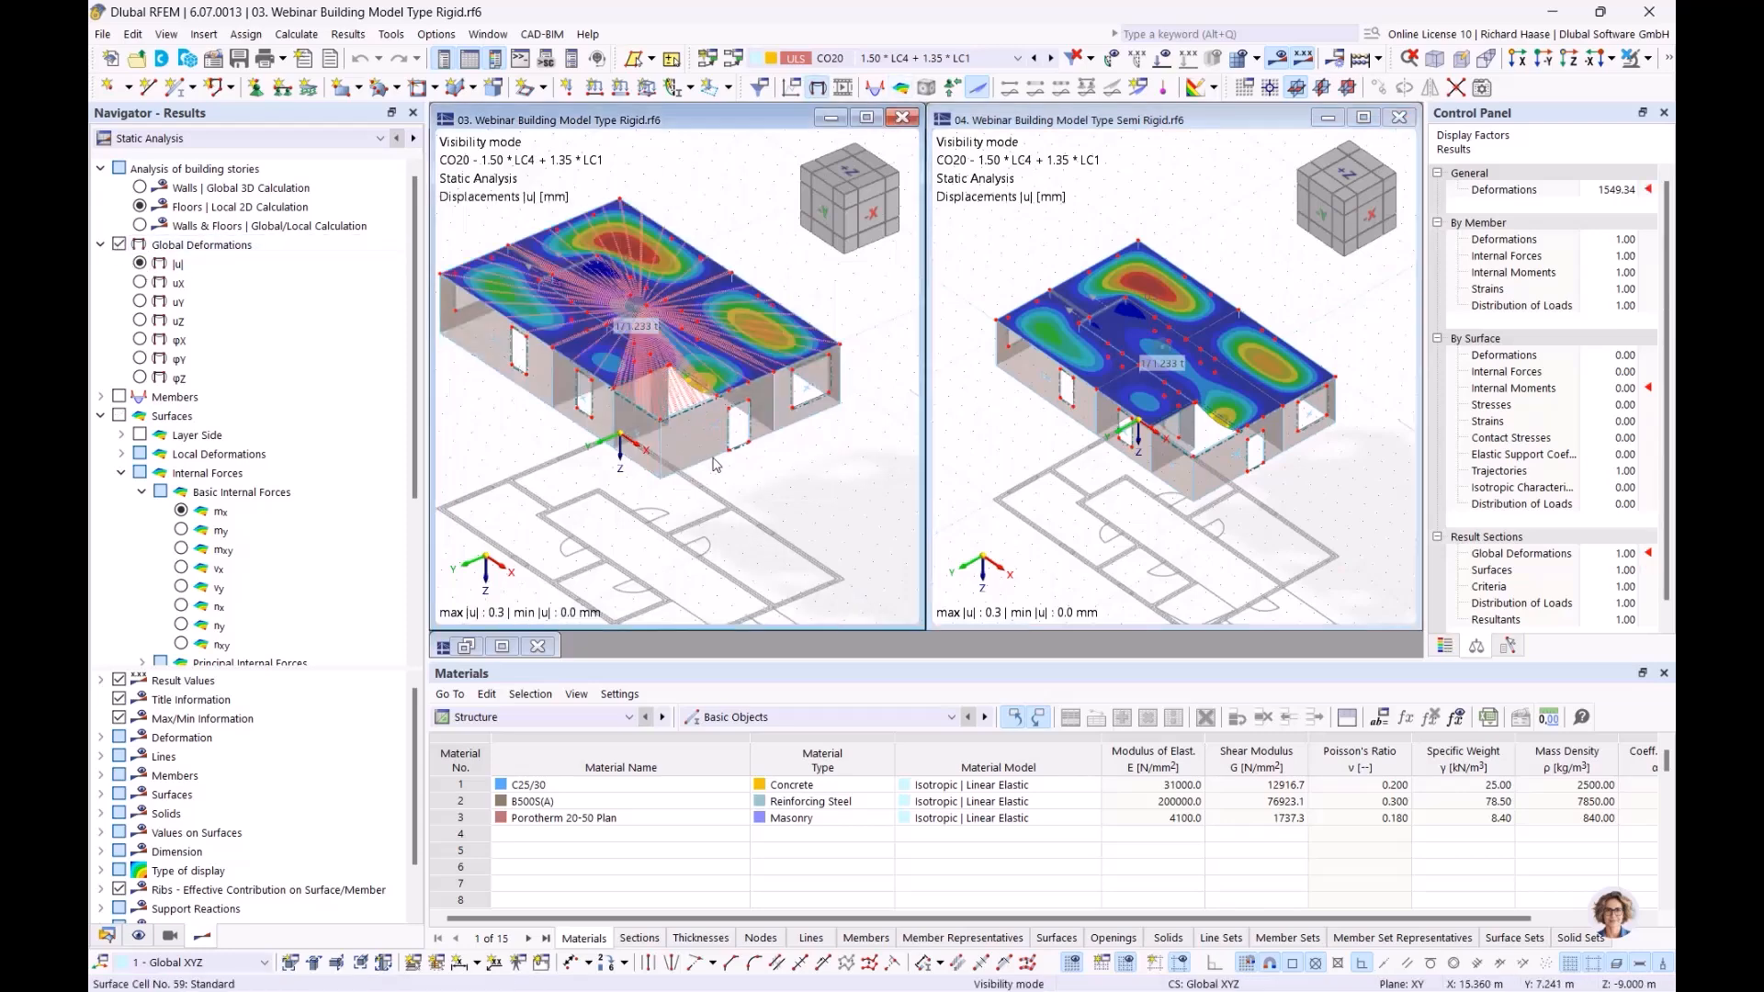
pyautogui.keyDown('ctrl'); pyautogui.moveTo(766, 490); pyautogui.dragTo(754, 519, button='middle'); pyautogui.keyUp('ctrl')
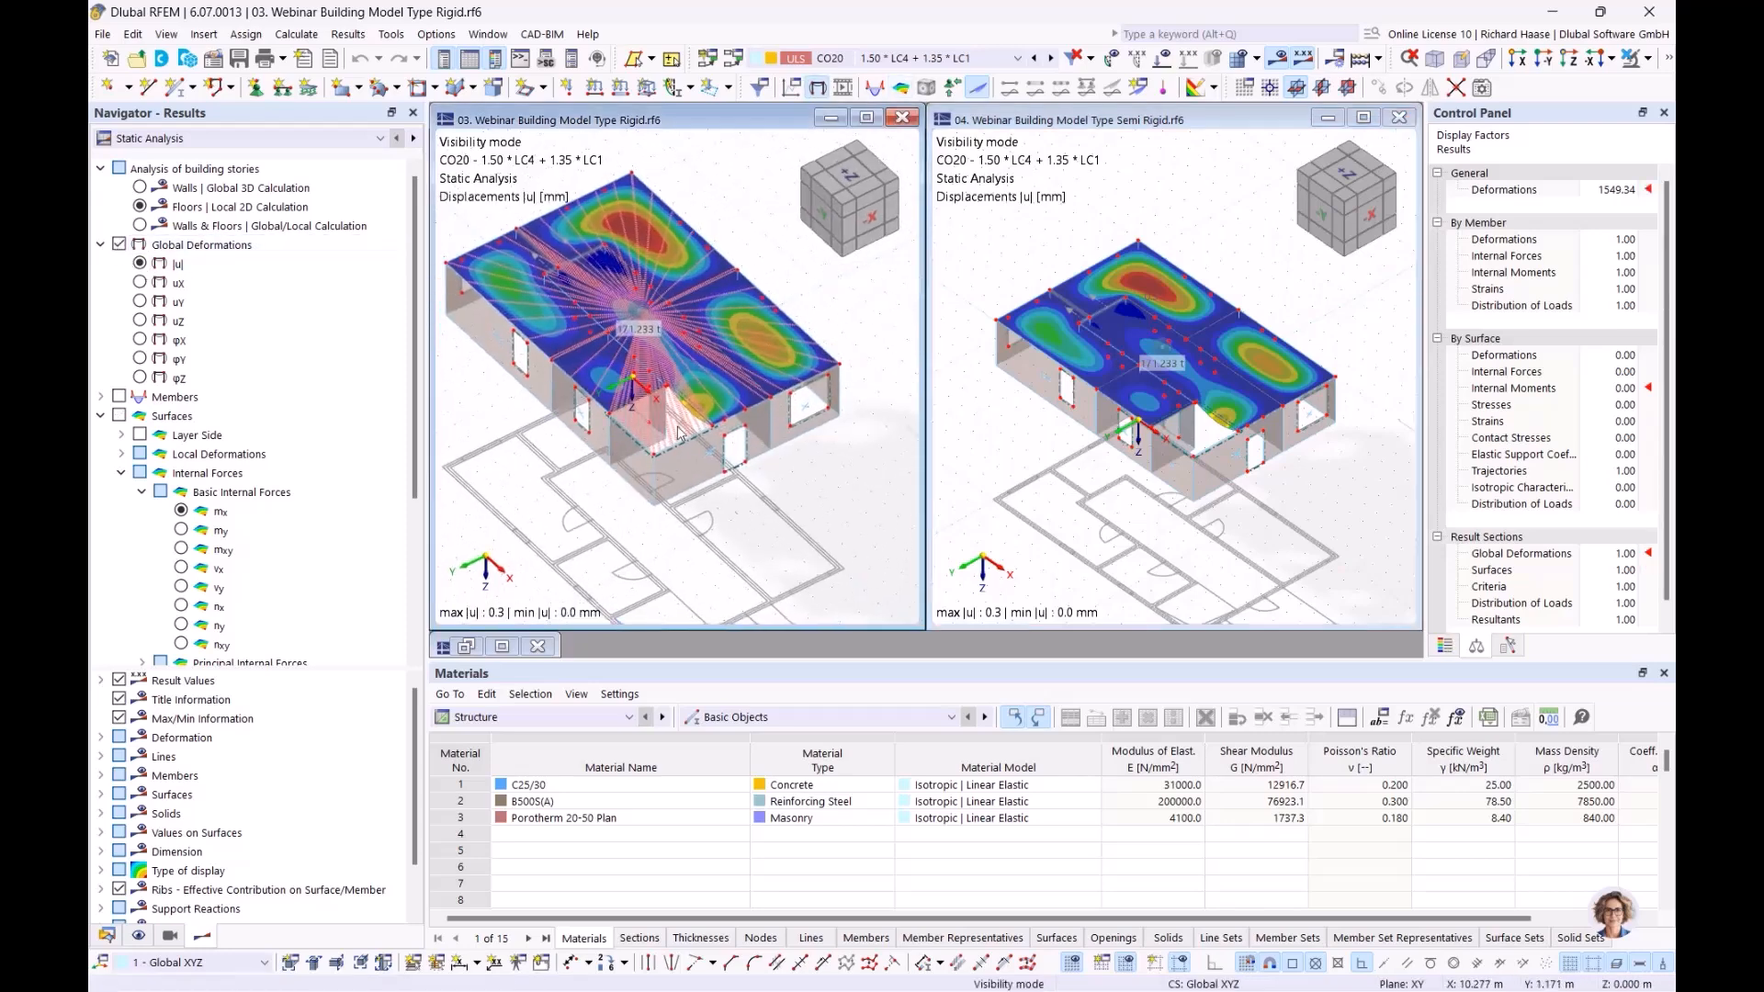
pyautogui.click(262, 210)
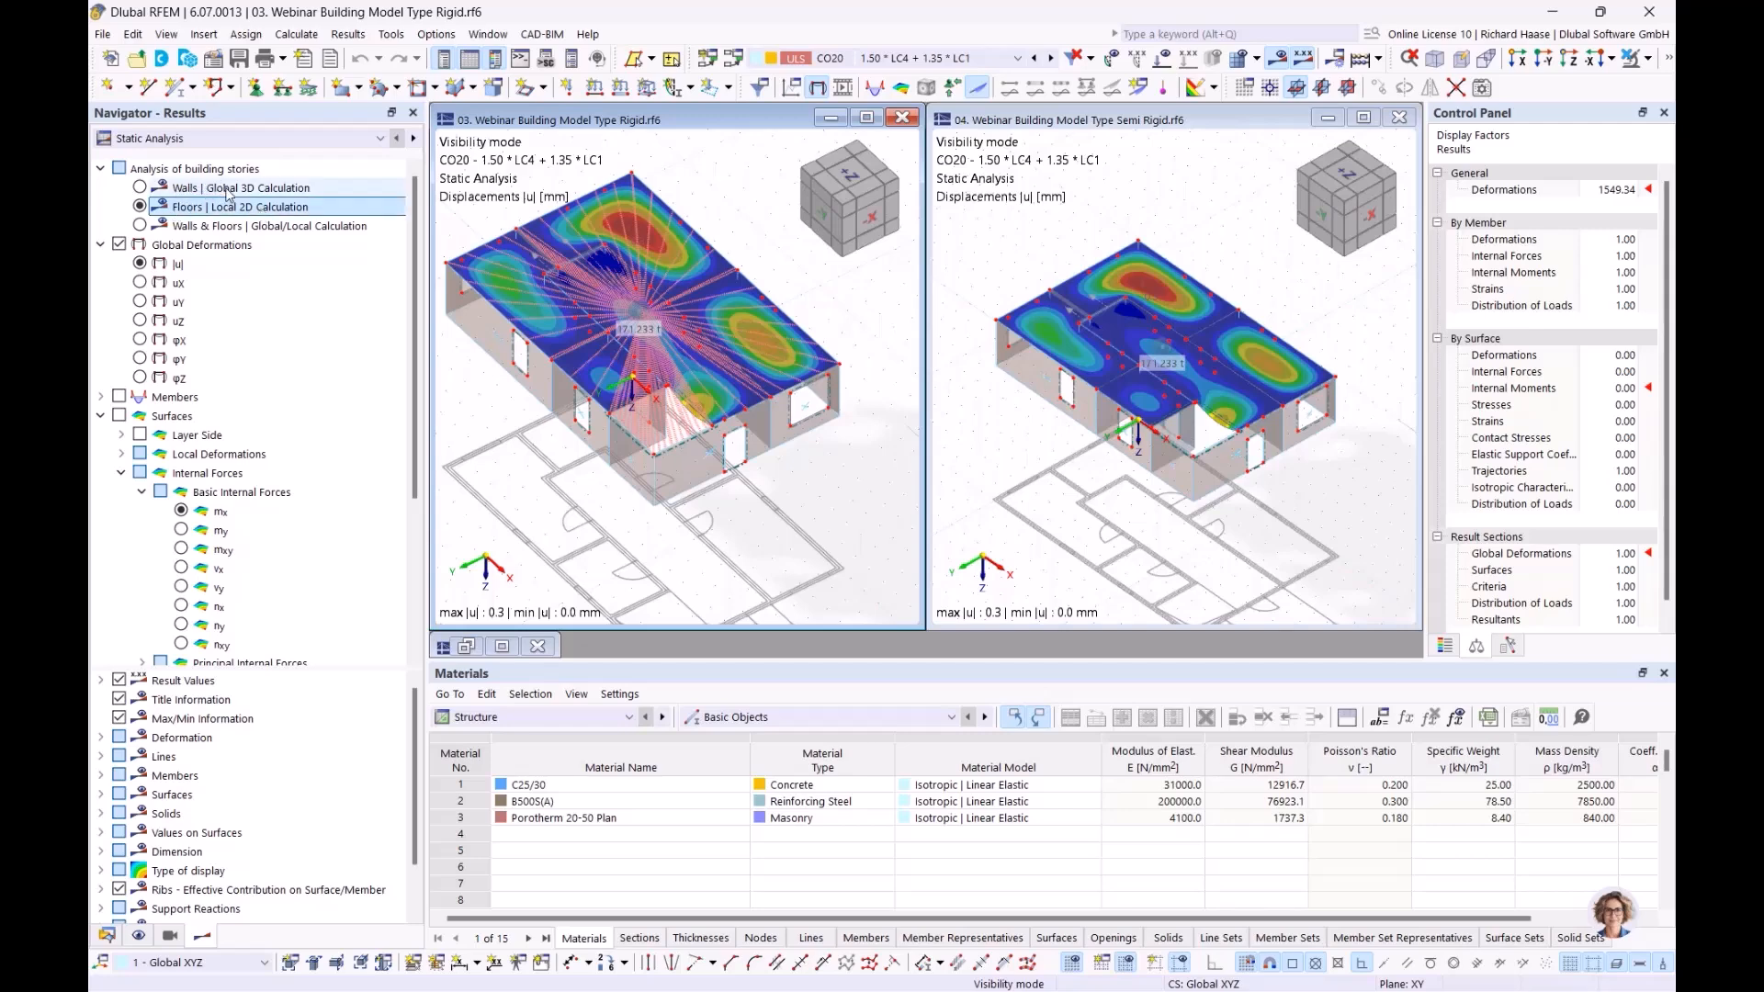
pyautogui.click(221, 187)
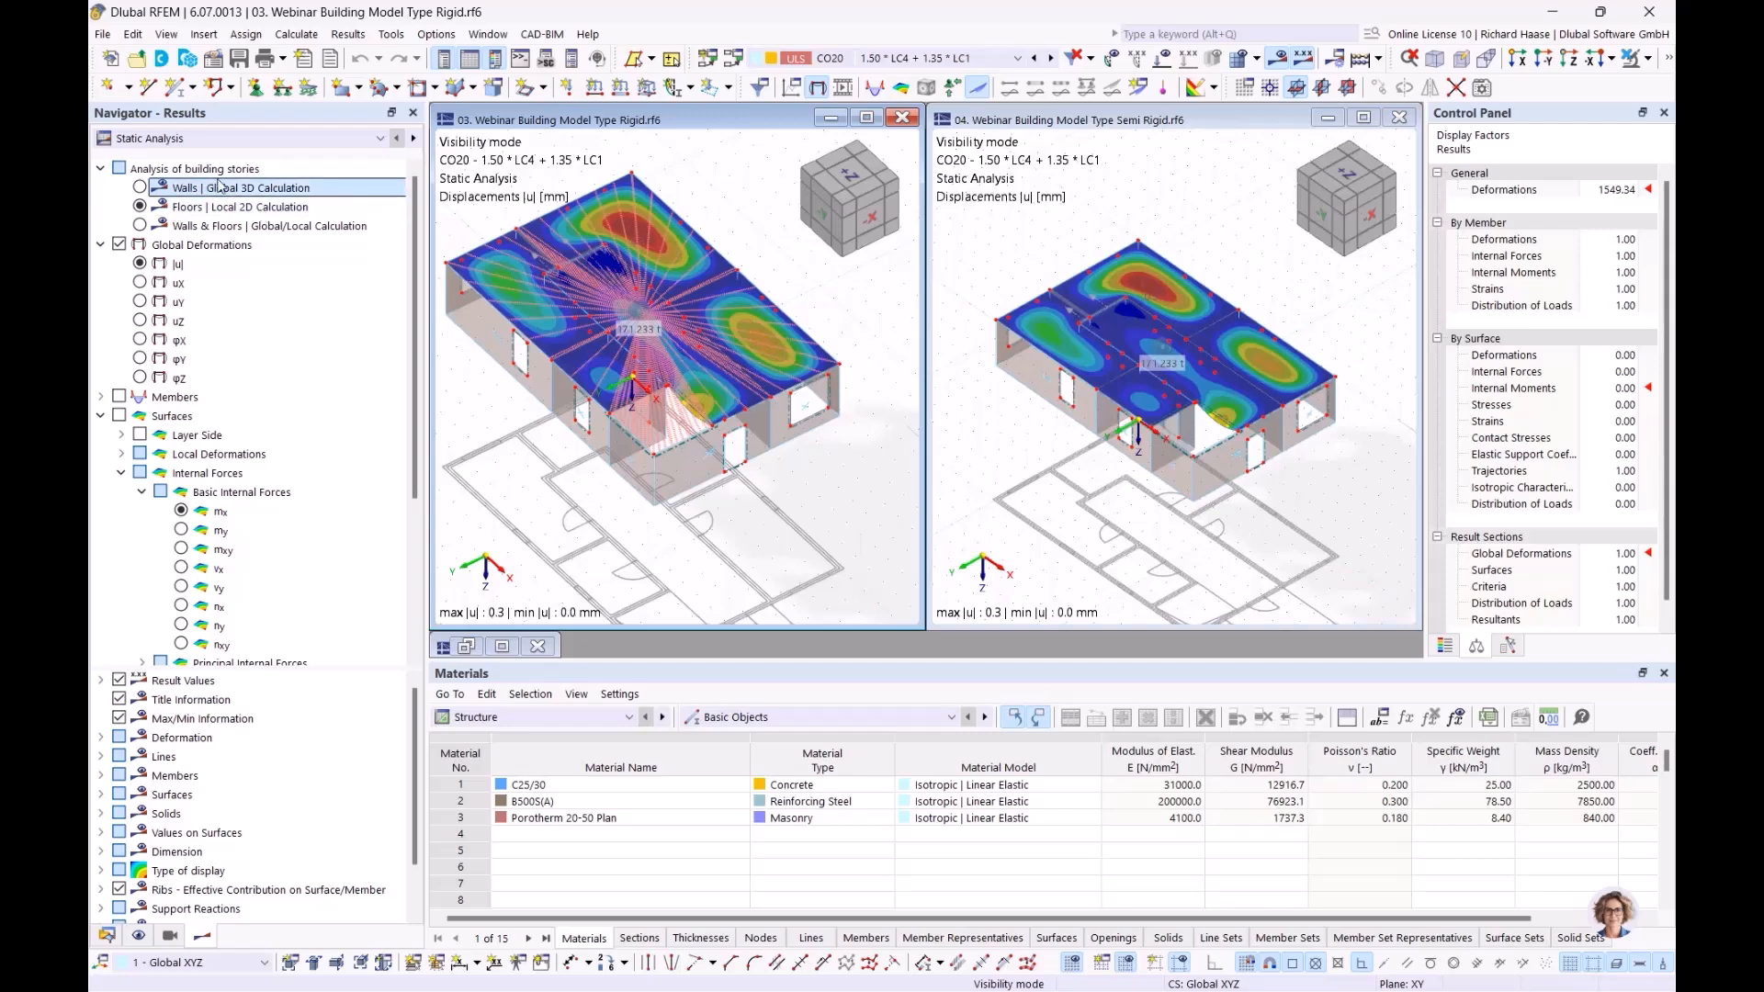
# Set both models to Walls | Global 3D Calculation and display wall axial forces nx
pyautogui.click(140, 187)
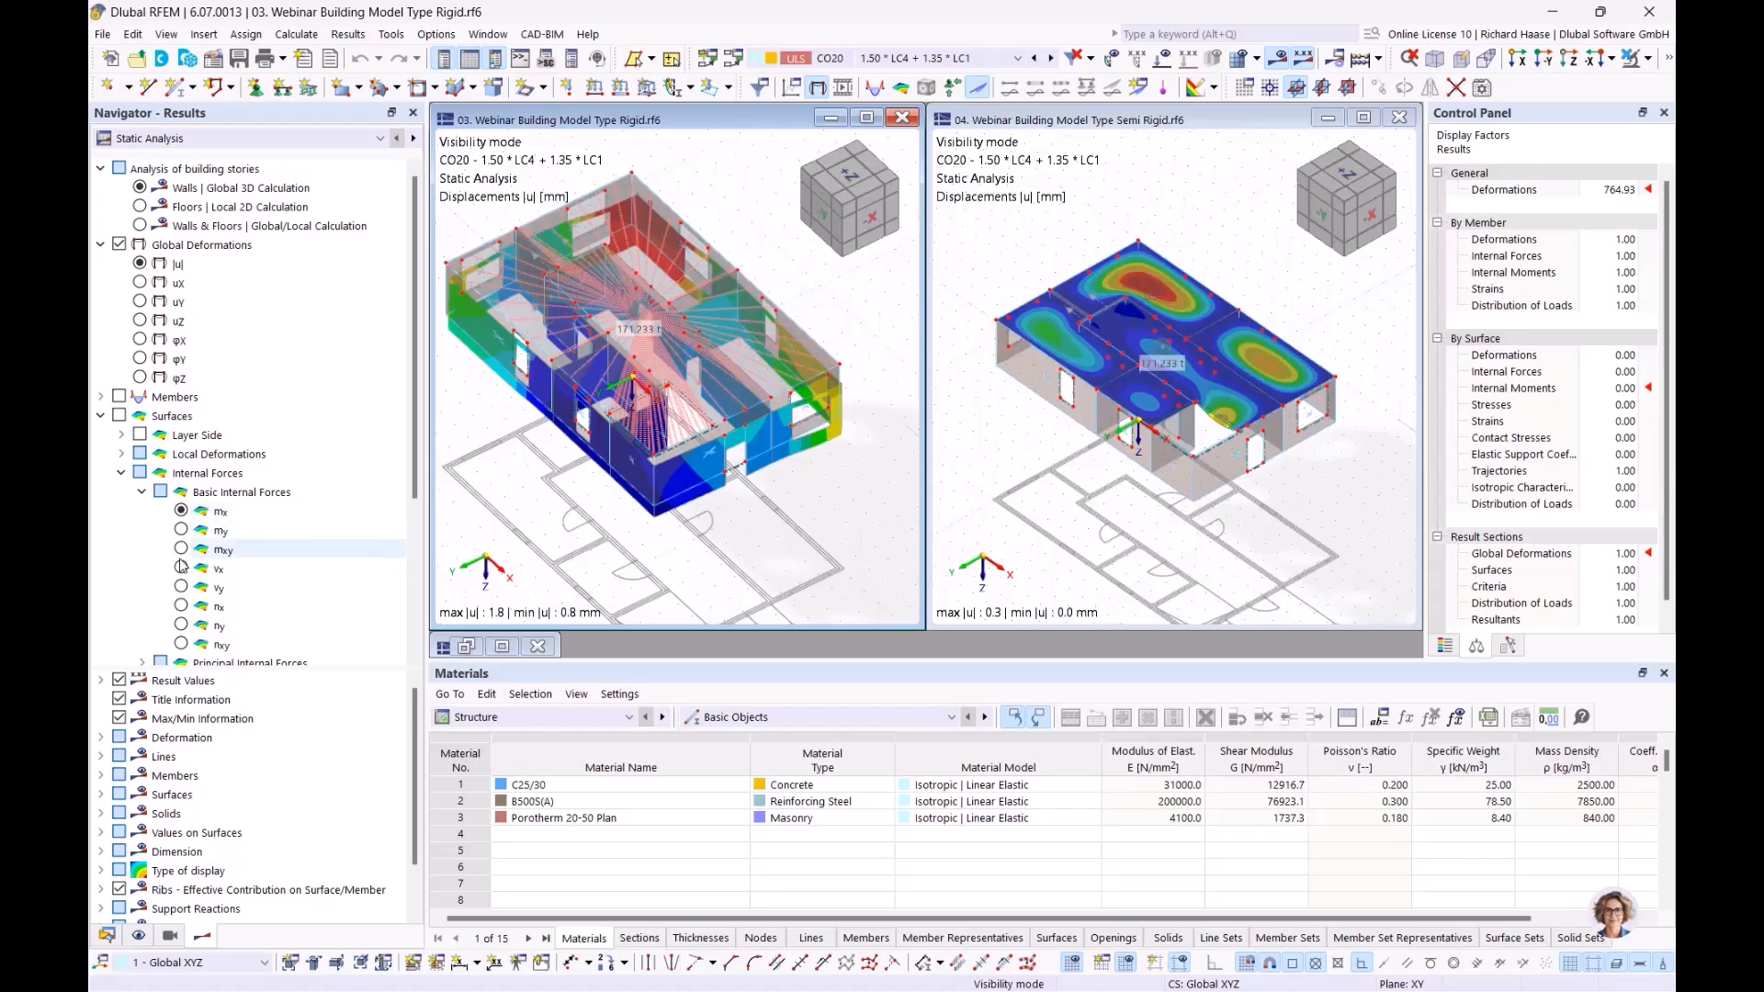
pyautogui.click(181, 607)
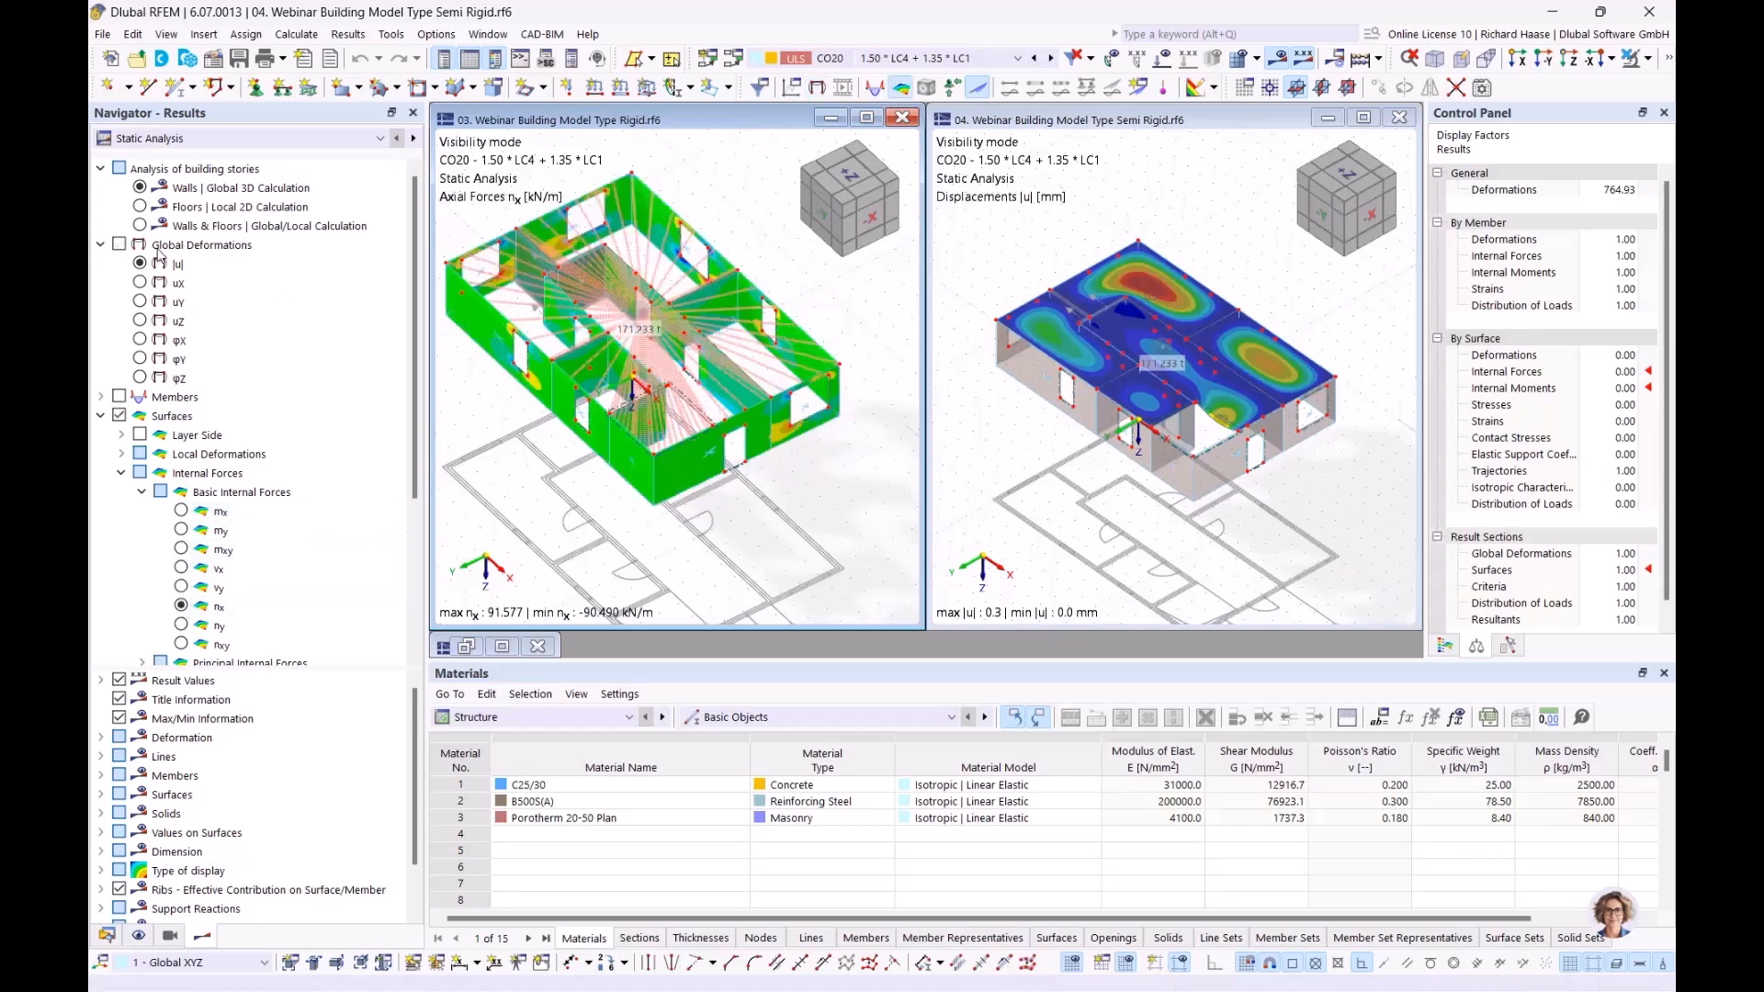
pyautogui.click(141, 189)
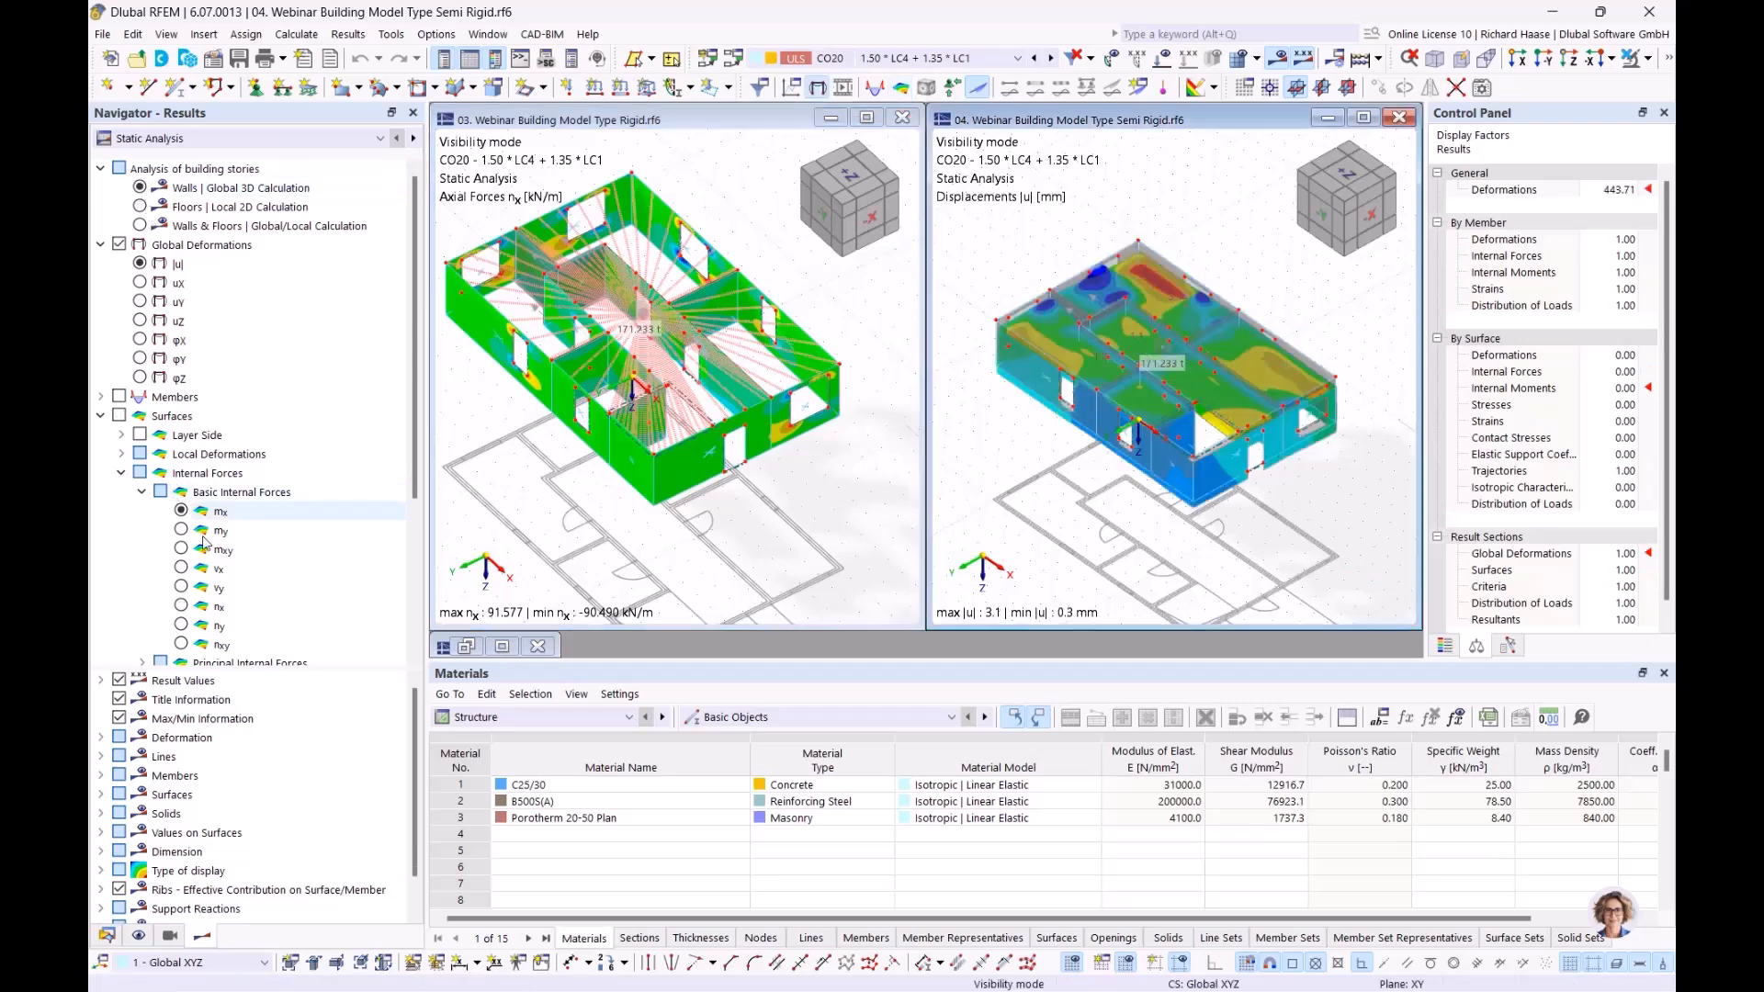
pyautogui.click(181, 606)
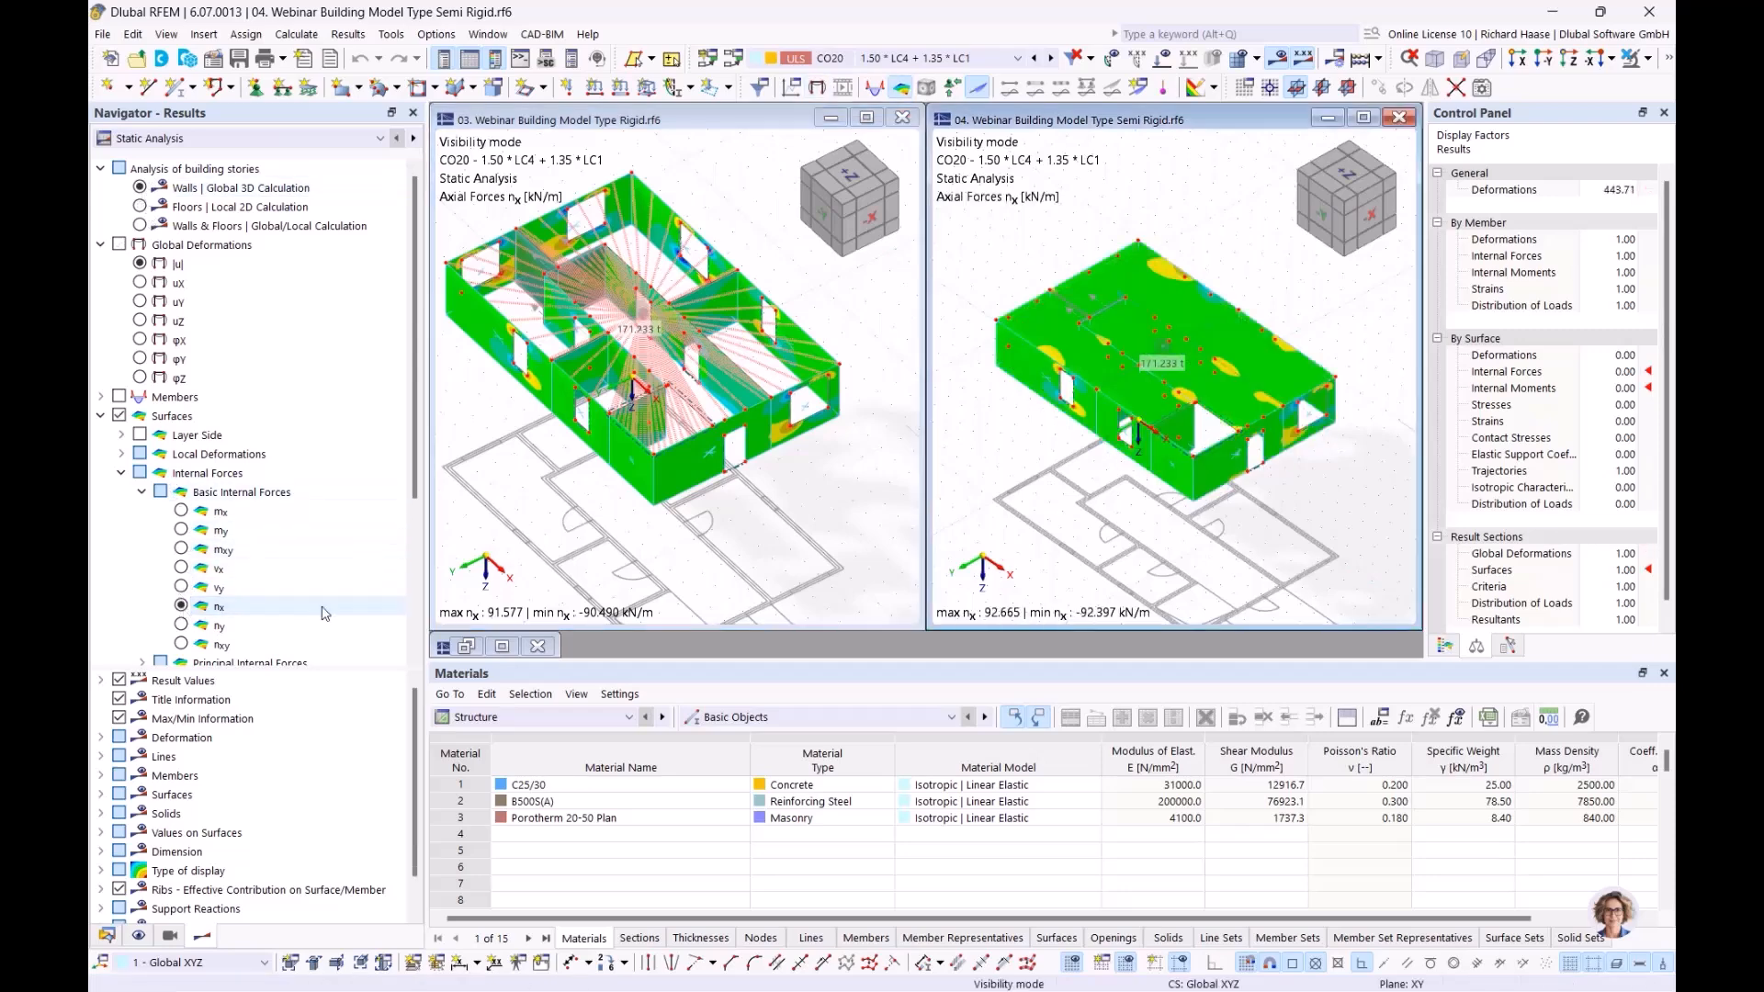
pyautogui.click(908, 448)
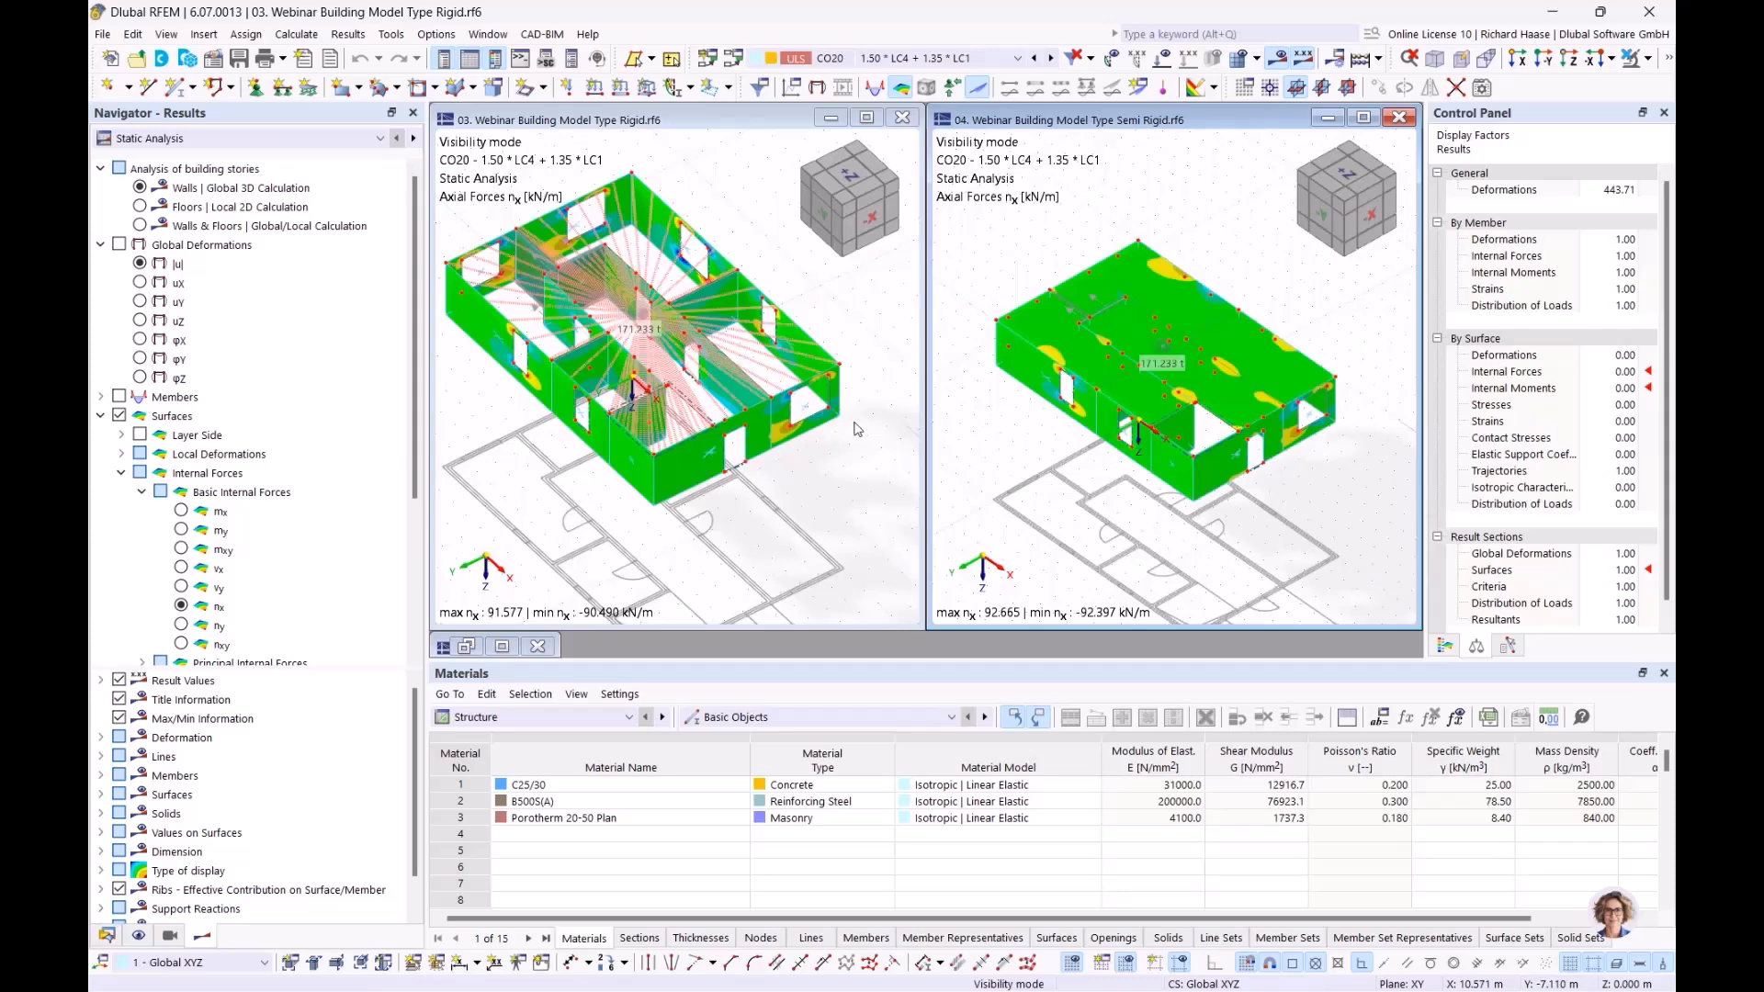
# Inspect the Rigid model's walls and rigid links closely, then show Semi Rigid displacements |u| (0.3 to 3.1 mm)
pyautogui.keyDown('ctrl'); pyautogui.moveTo(782, 531); pyautogui.dragTo(755, 412, button='middle'); pyautogui.keyUp('ctrl')
pyautogui.scroll(6, 755, 413)
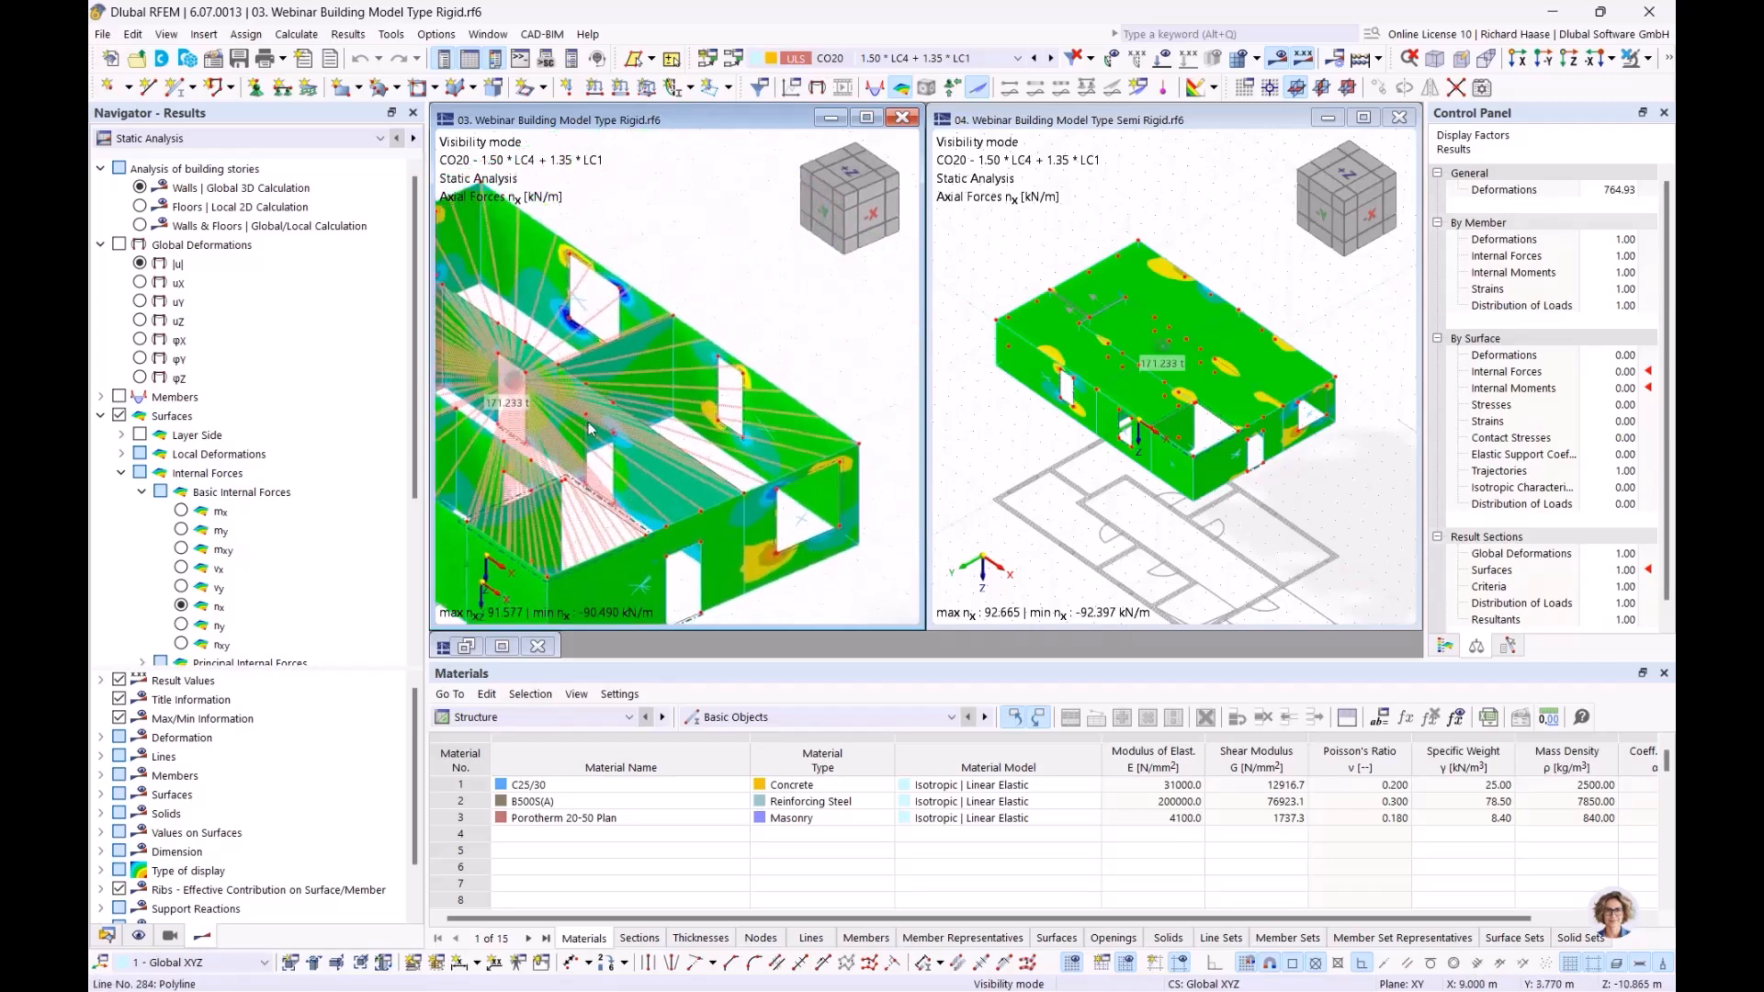
pyautogui.scroll(-3, 589, 427)
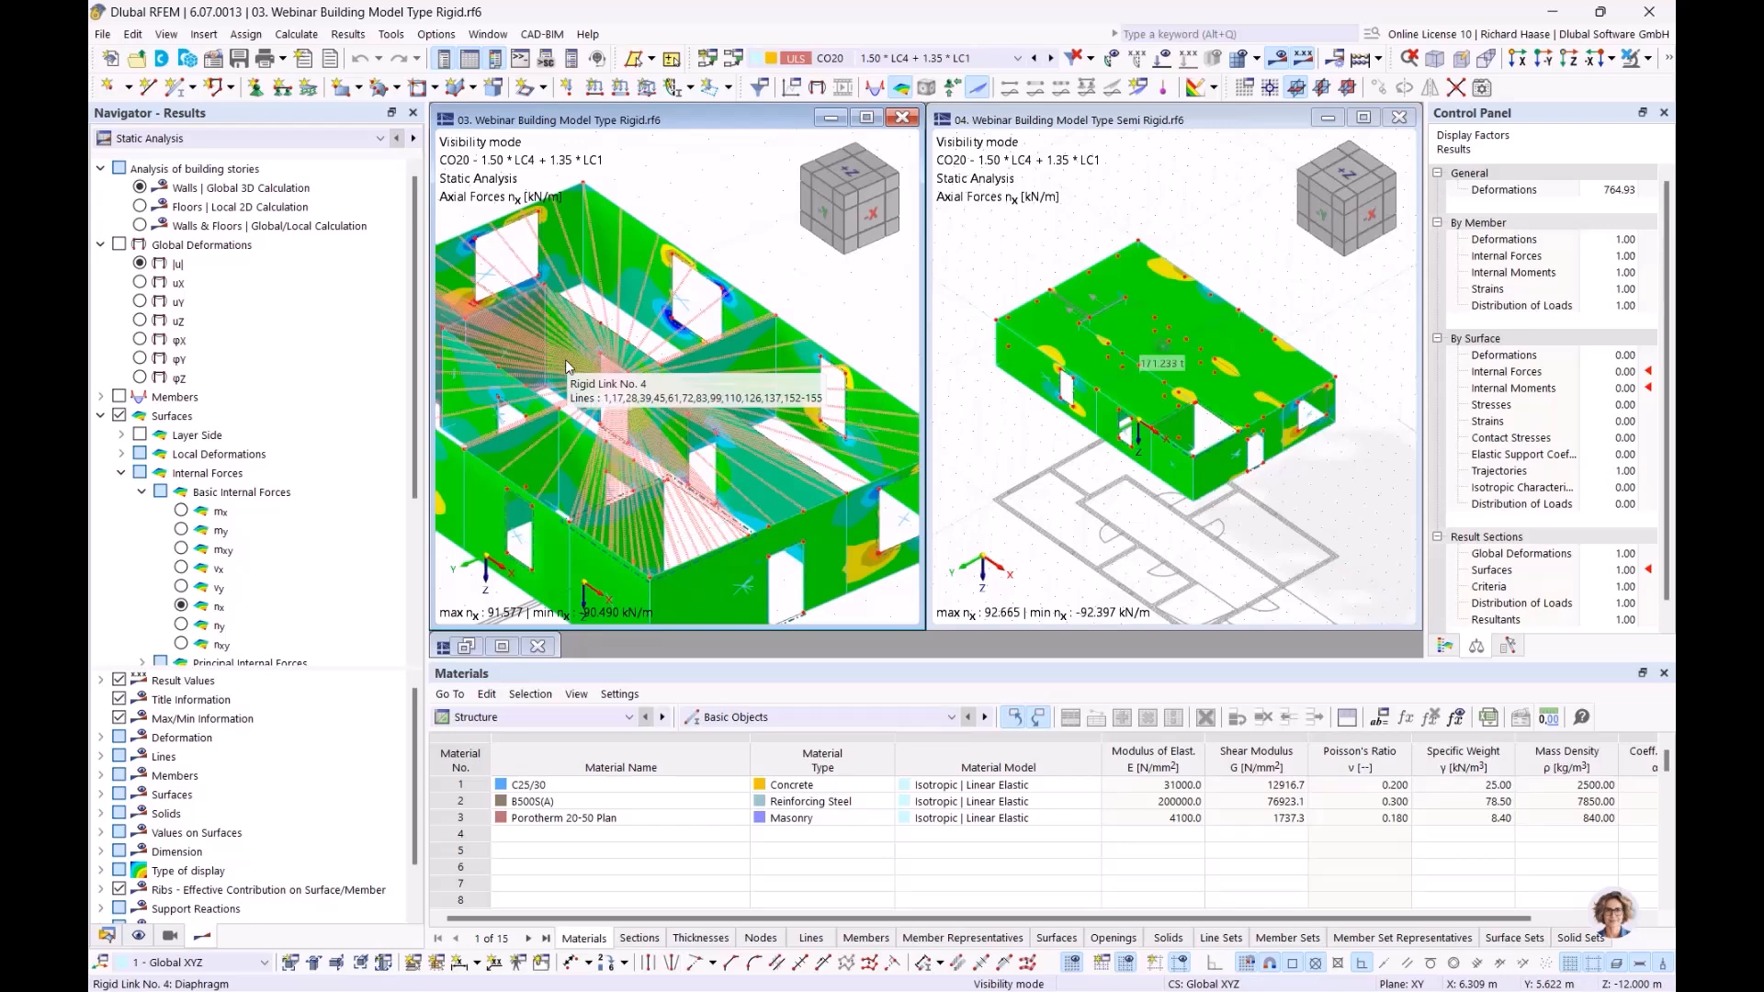
pyautogui.moveTo(685, 329); pyautogui.dragTo(781, 323, button='middle')
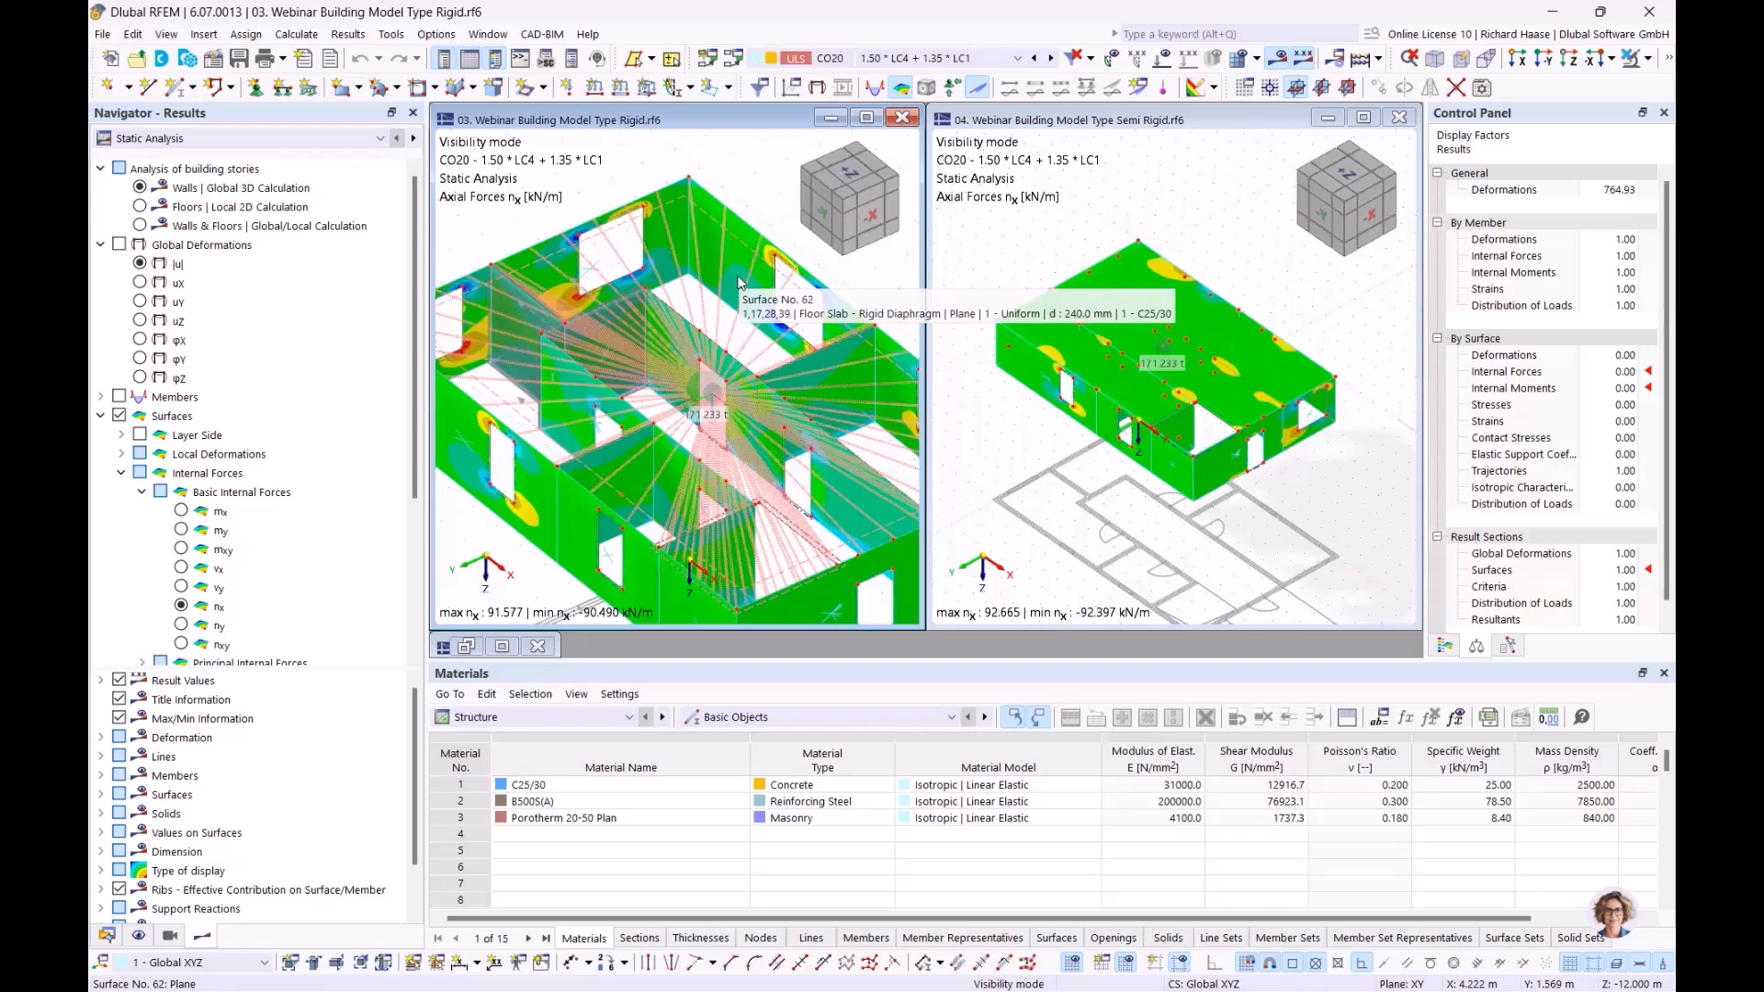
pyautogui.moveTo(723, 308); pyautogui.dragTo(687, 266, button='middle')
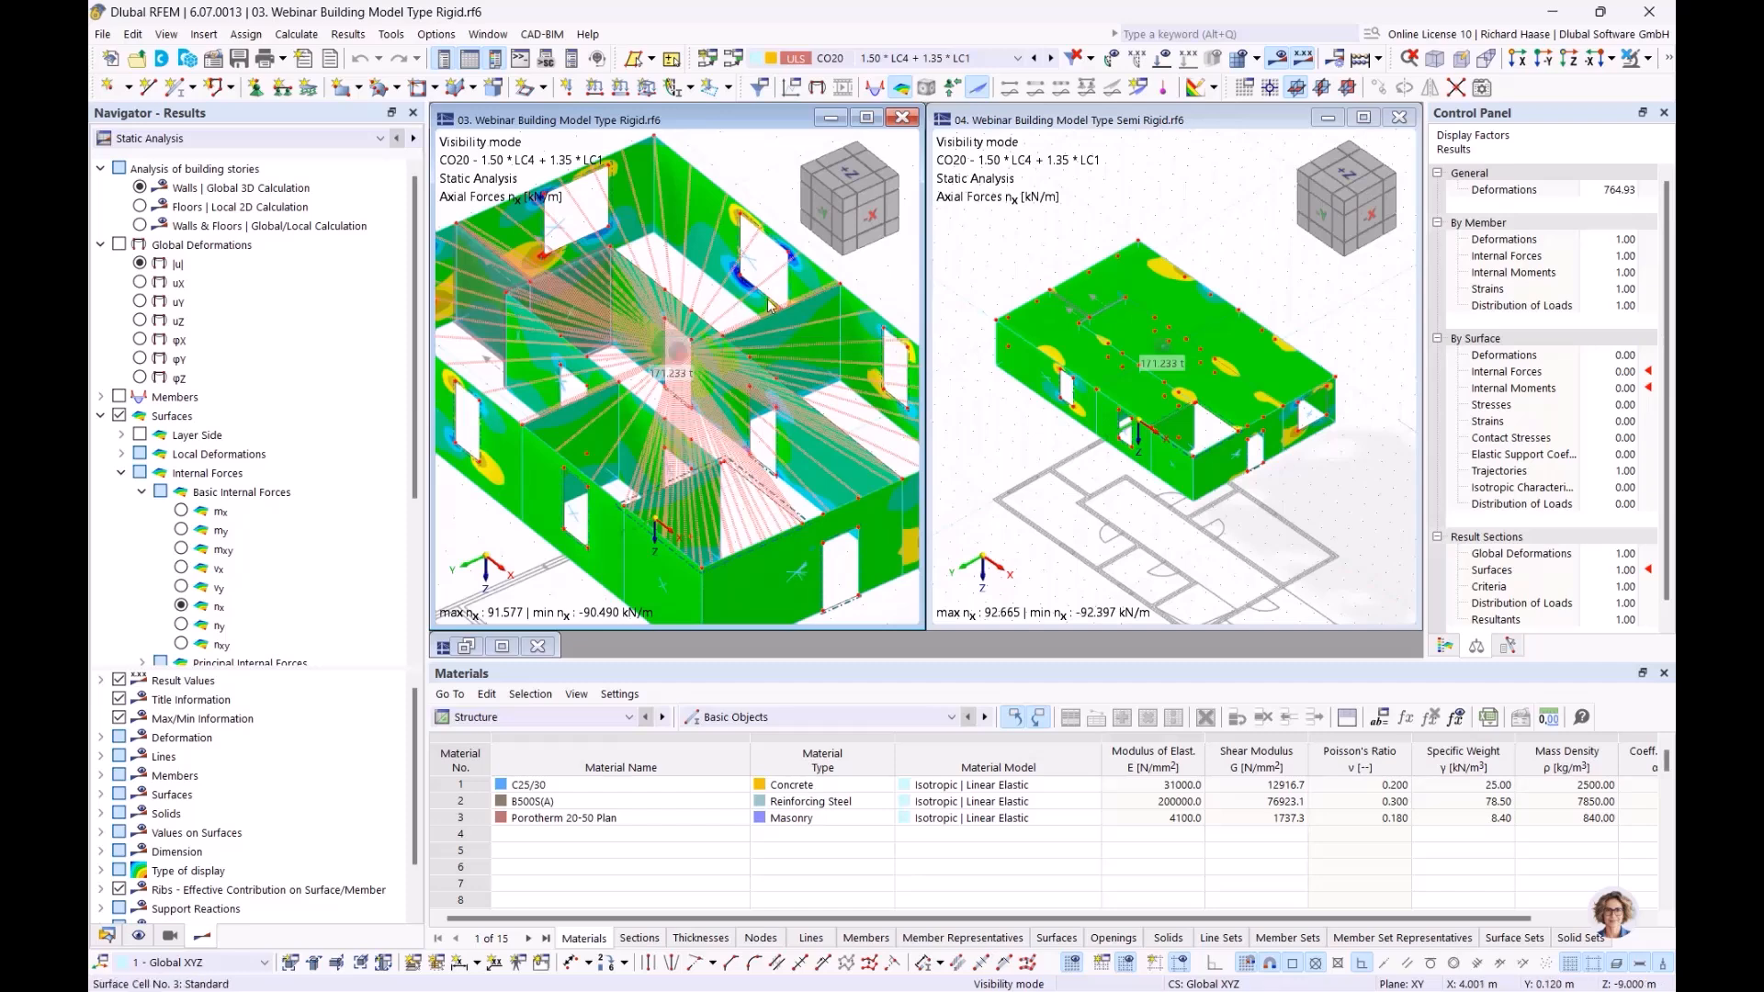
pyautogui.scroll(1, 1183, 338)
pyautogui.scroll(1, 1184, 338)
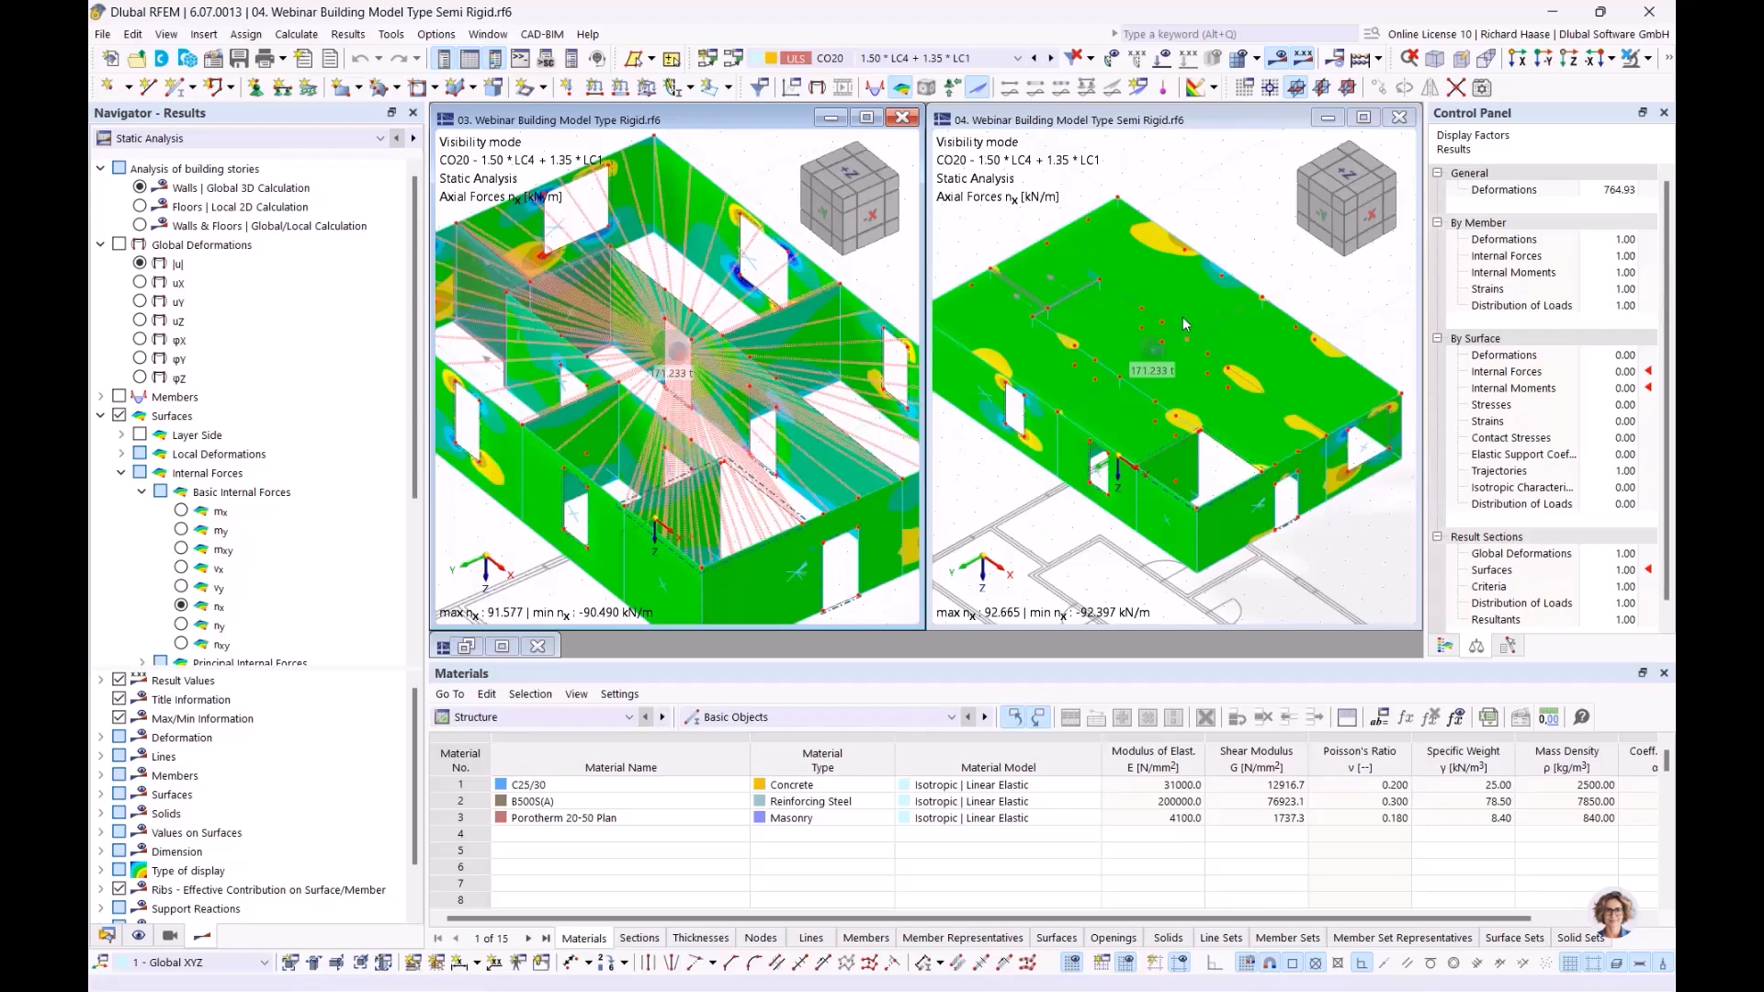
pyautogui.scroll(-1, 1162, 354)
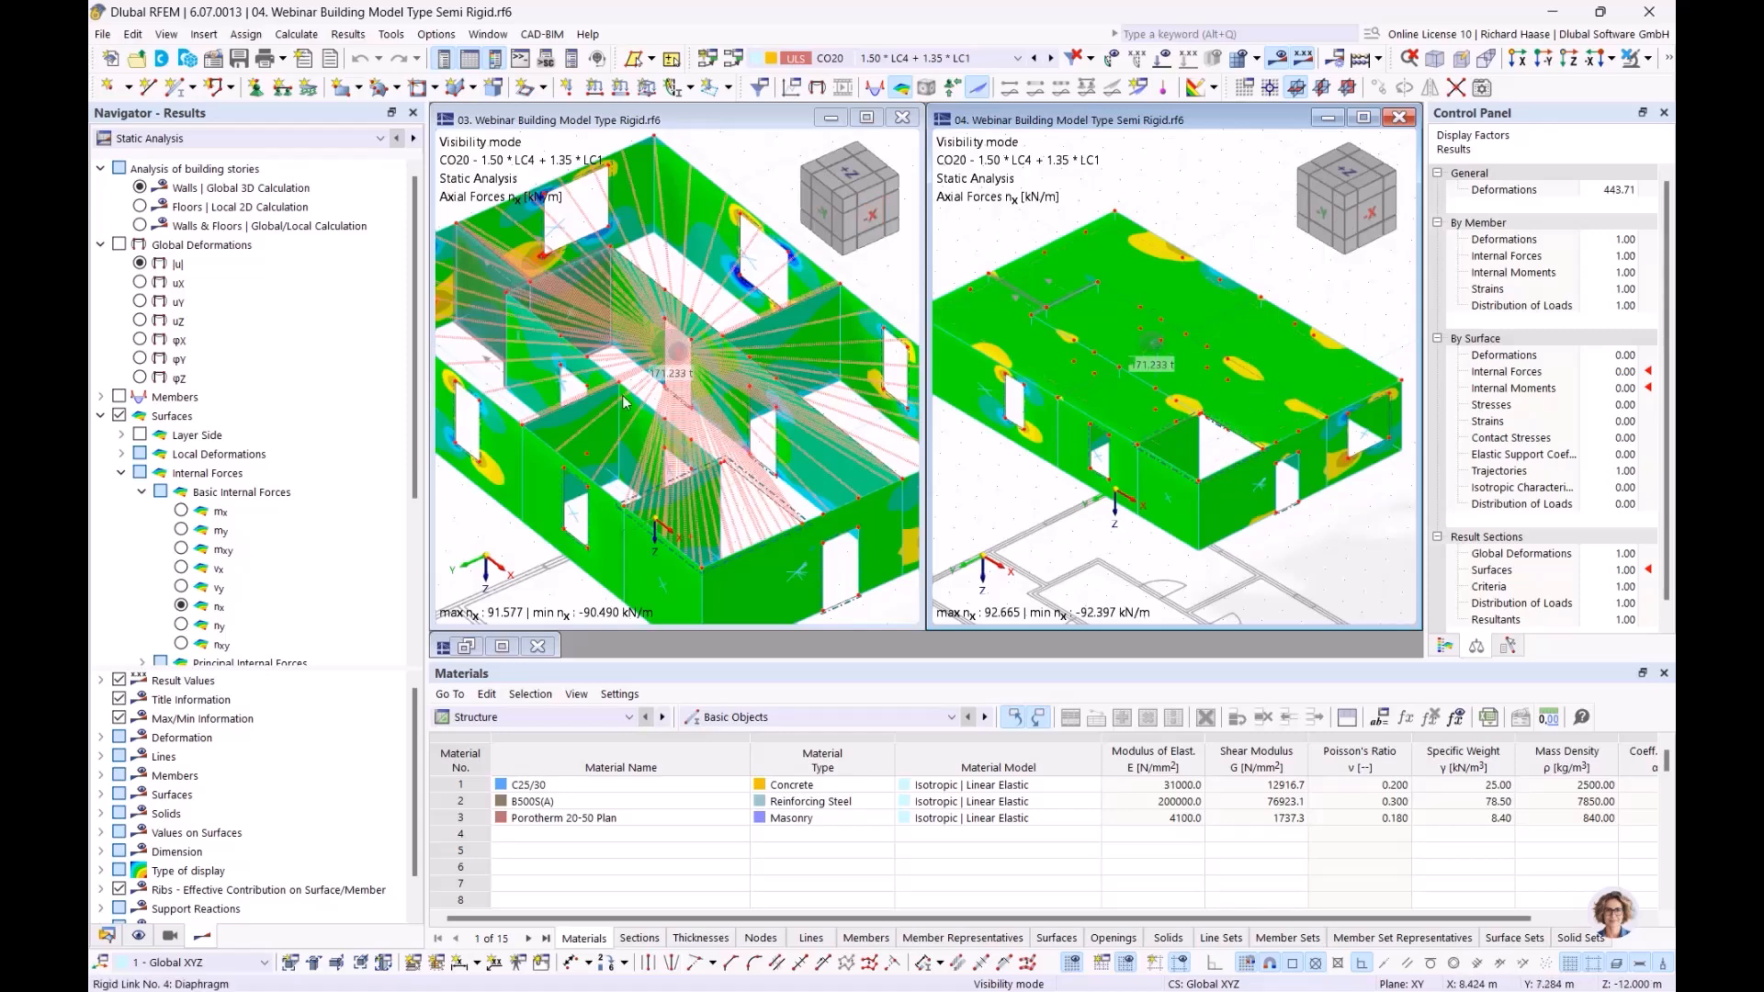
pyautogui.click(140, 263)
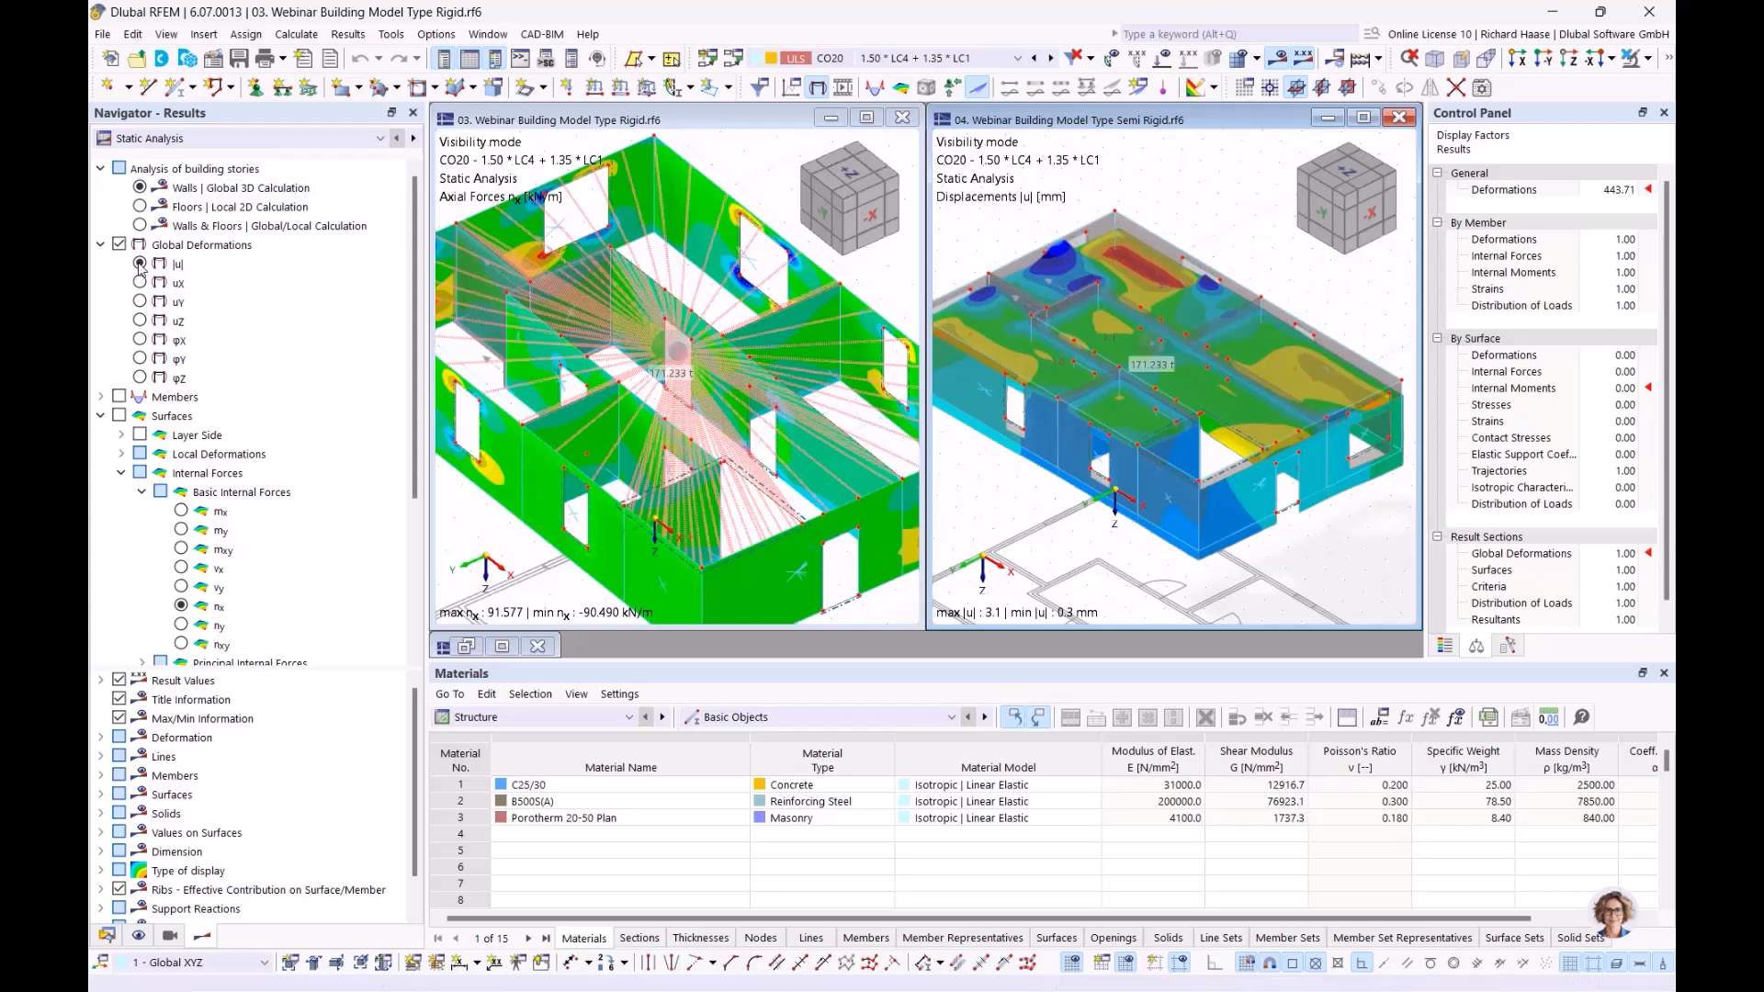
# Show global displacements |u| on the Rigid model and shift the model up in the view
pyautogui.click(140, 264)
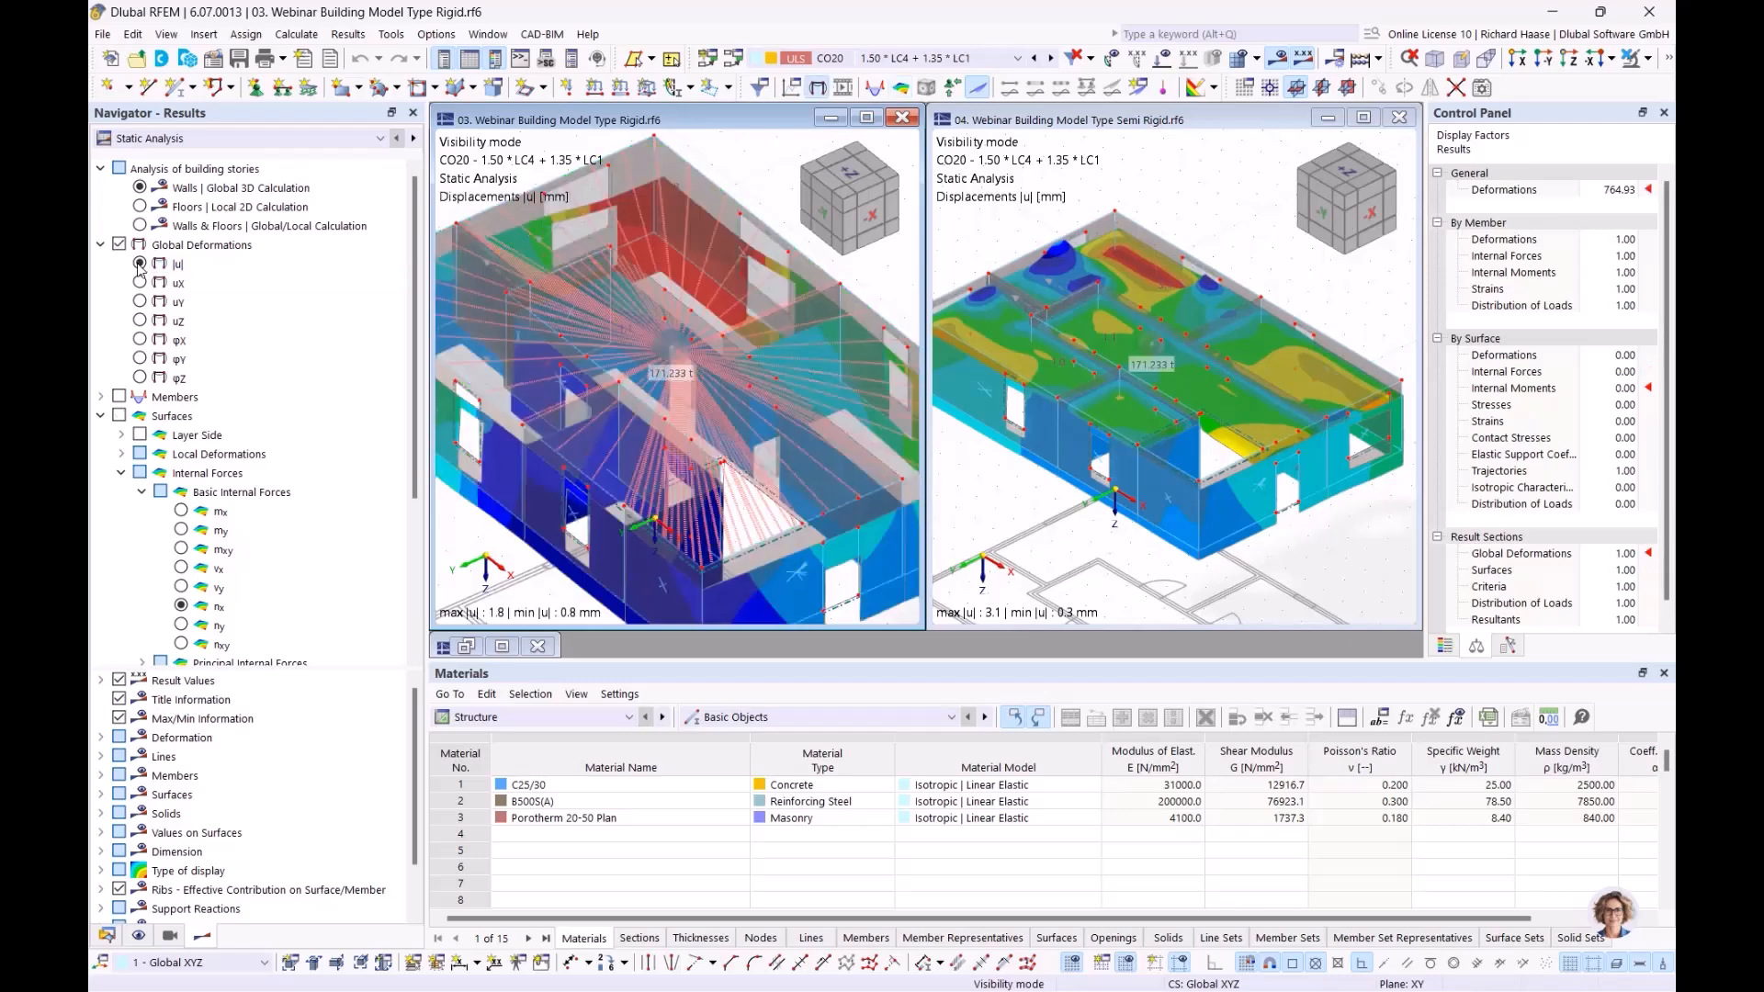
pyautogui.scroll(-2, 821, 525)
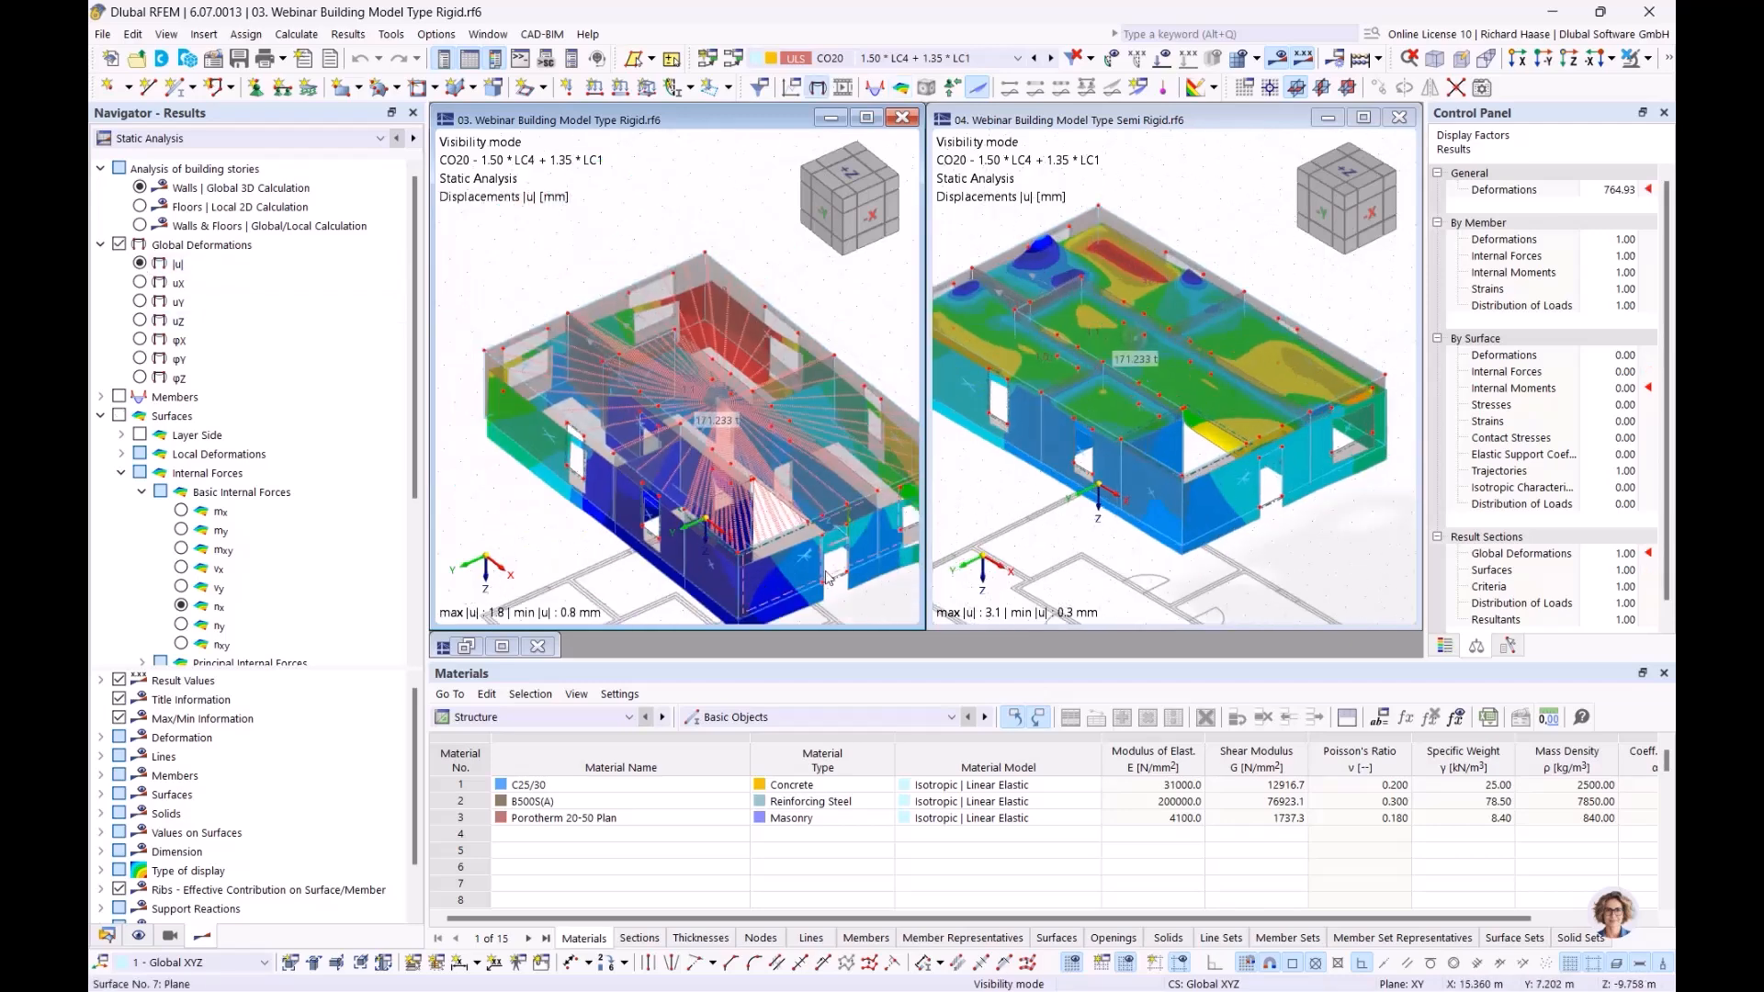
pyautogui.moveTo(885, 594); pyautogui.dragTo(788, 554, button='middle')
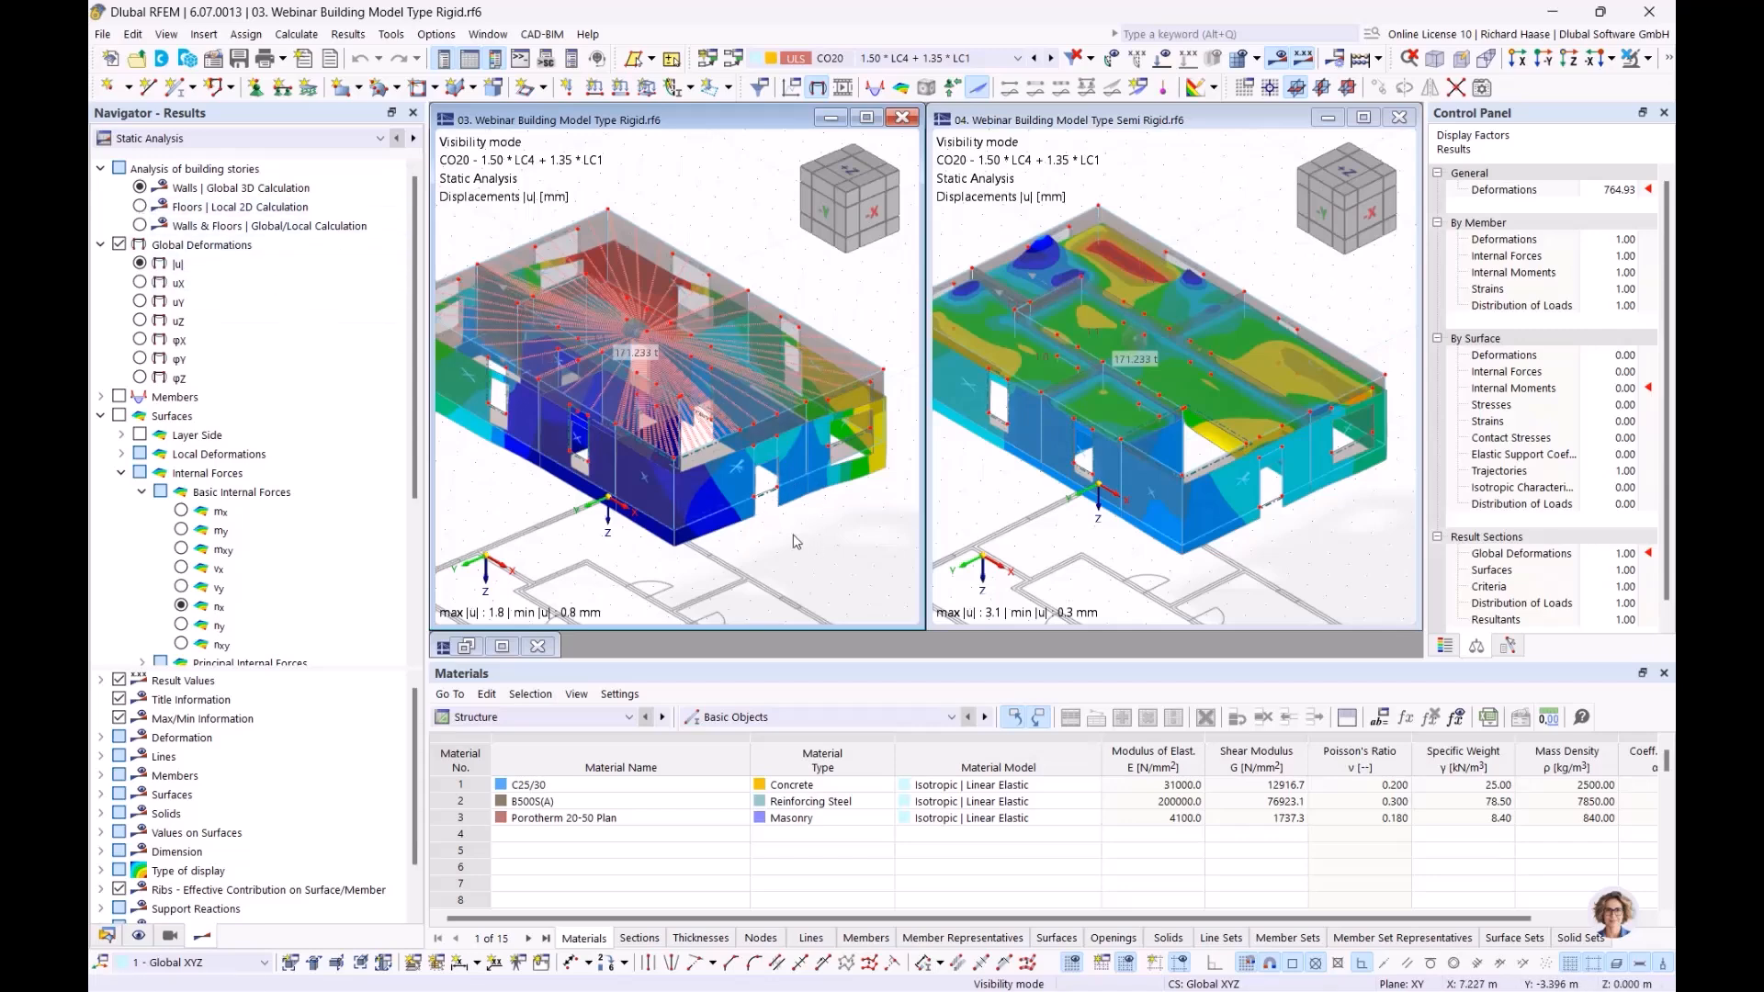
# Label the Rigid model's surfaces with displacement values from 0.8 to 1.8 mm
pyautogui.scroll(-1, 219, 726)
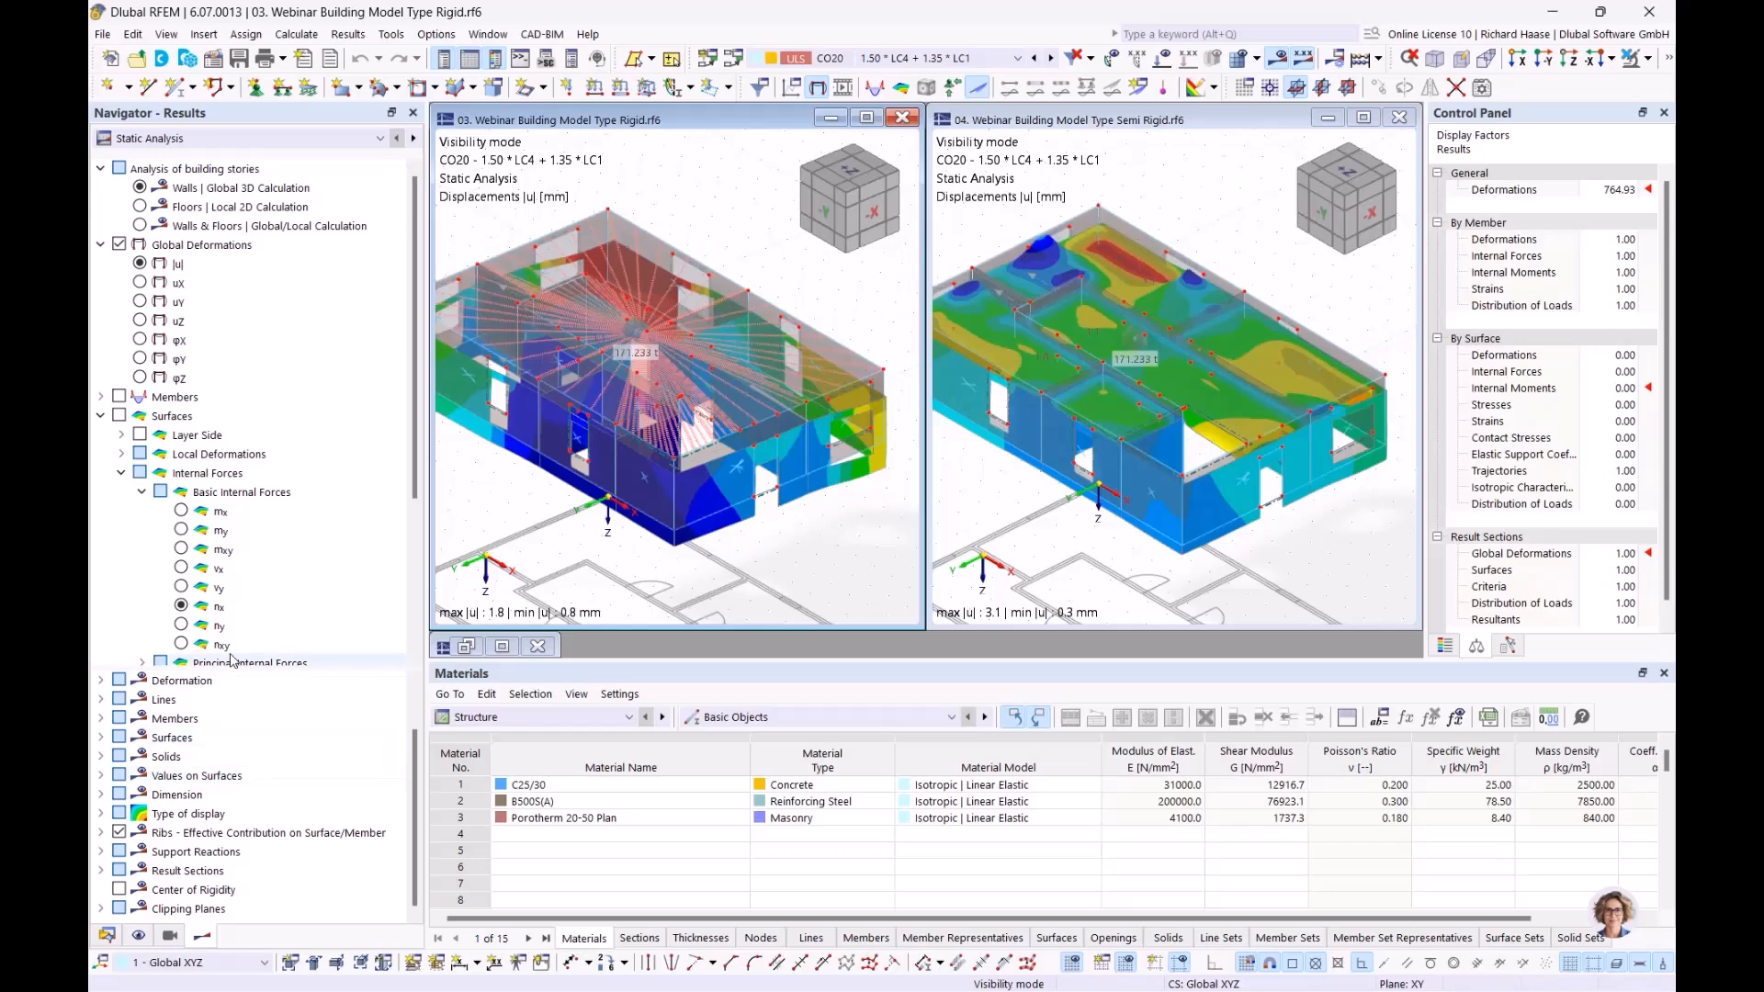
pyautogui.scroll(-4, 129, 634)
pyautogui.click(118, 625)
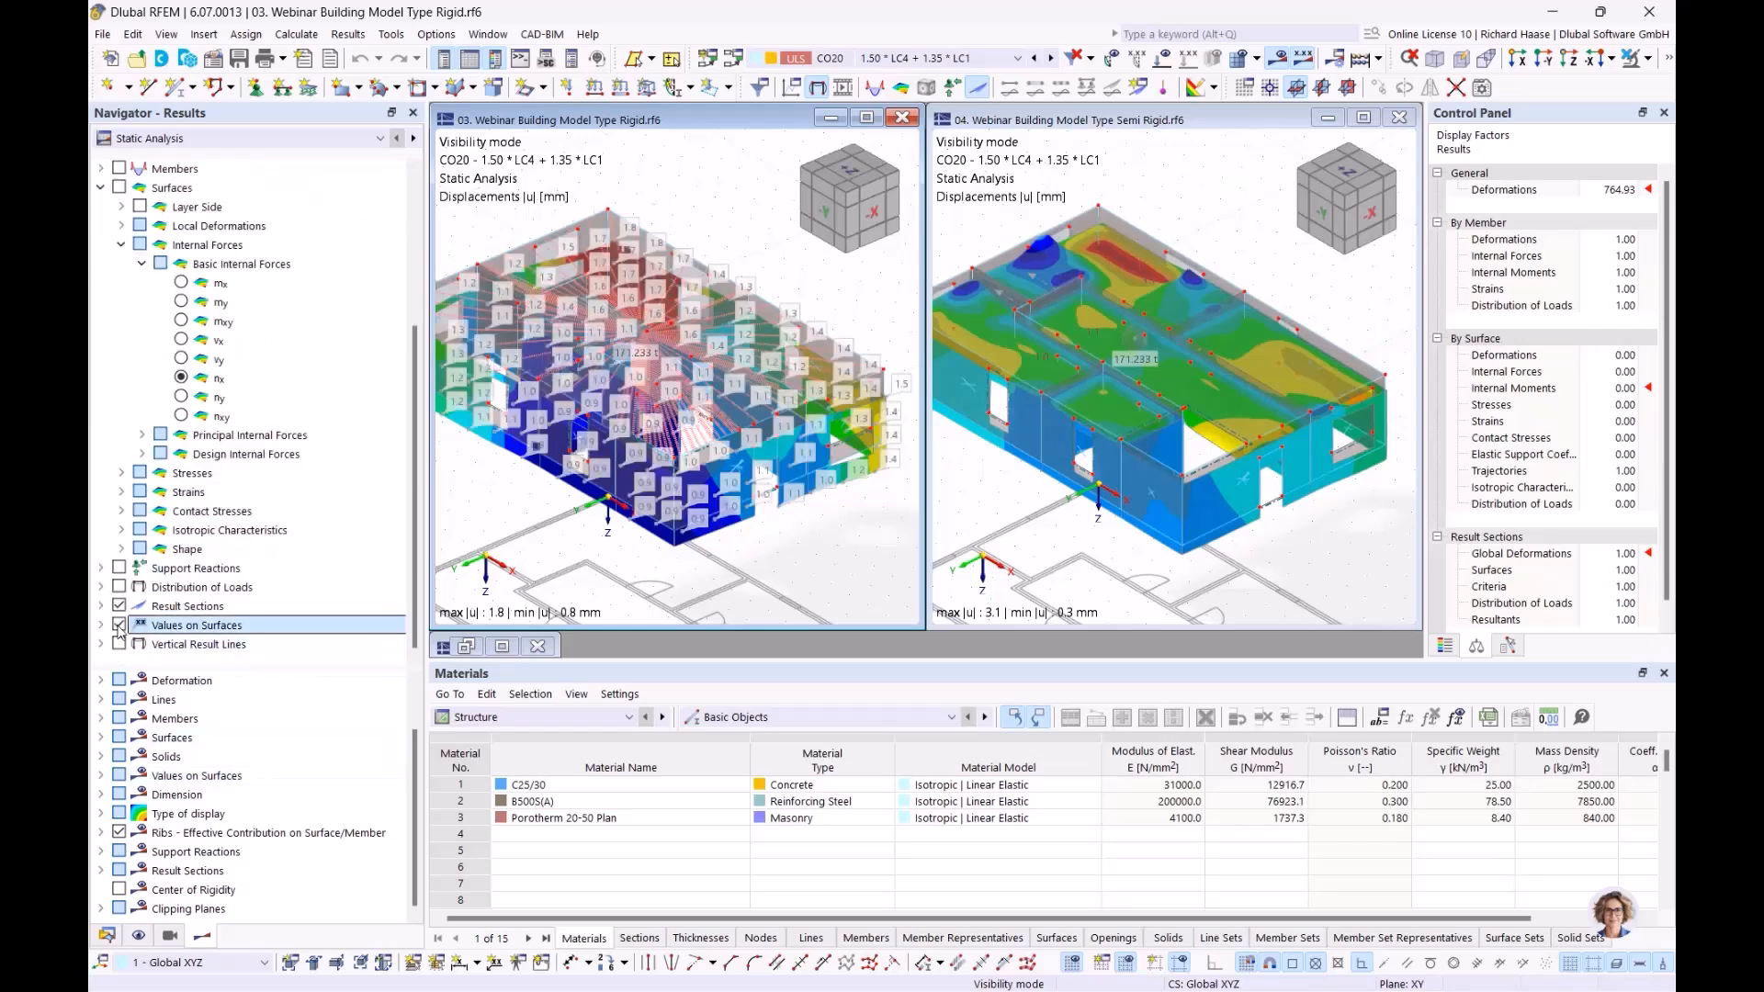
pyautogui.scroll(4, 275, 241)
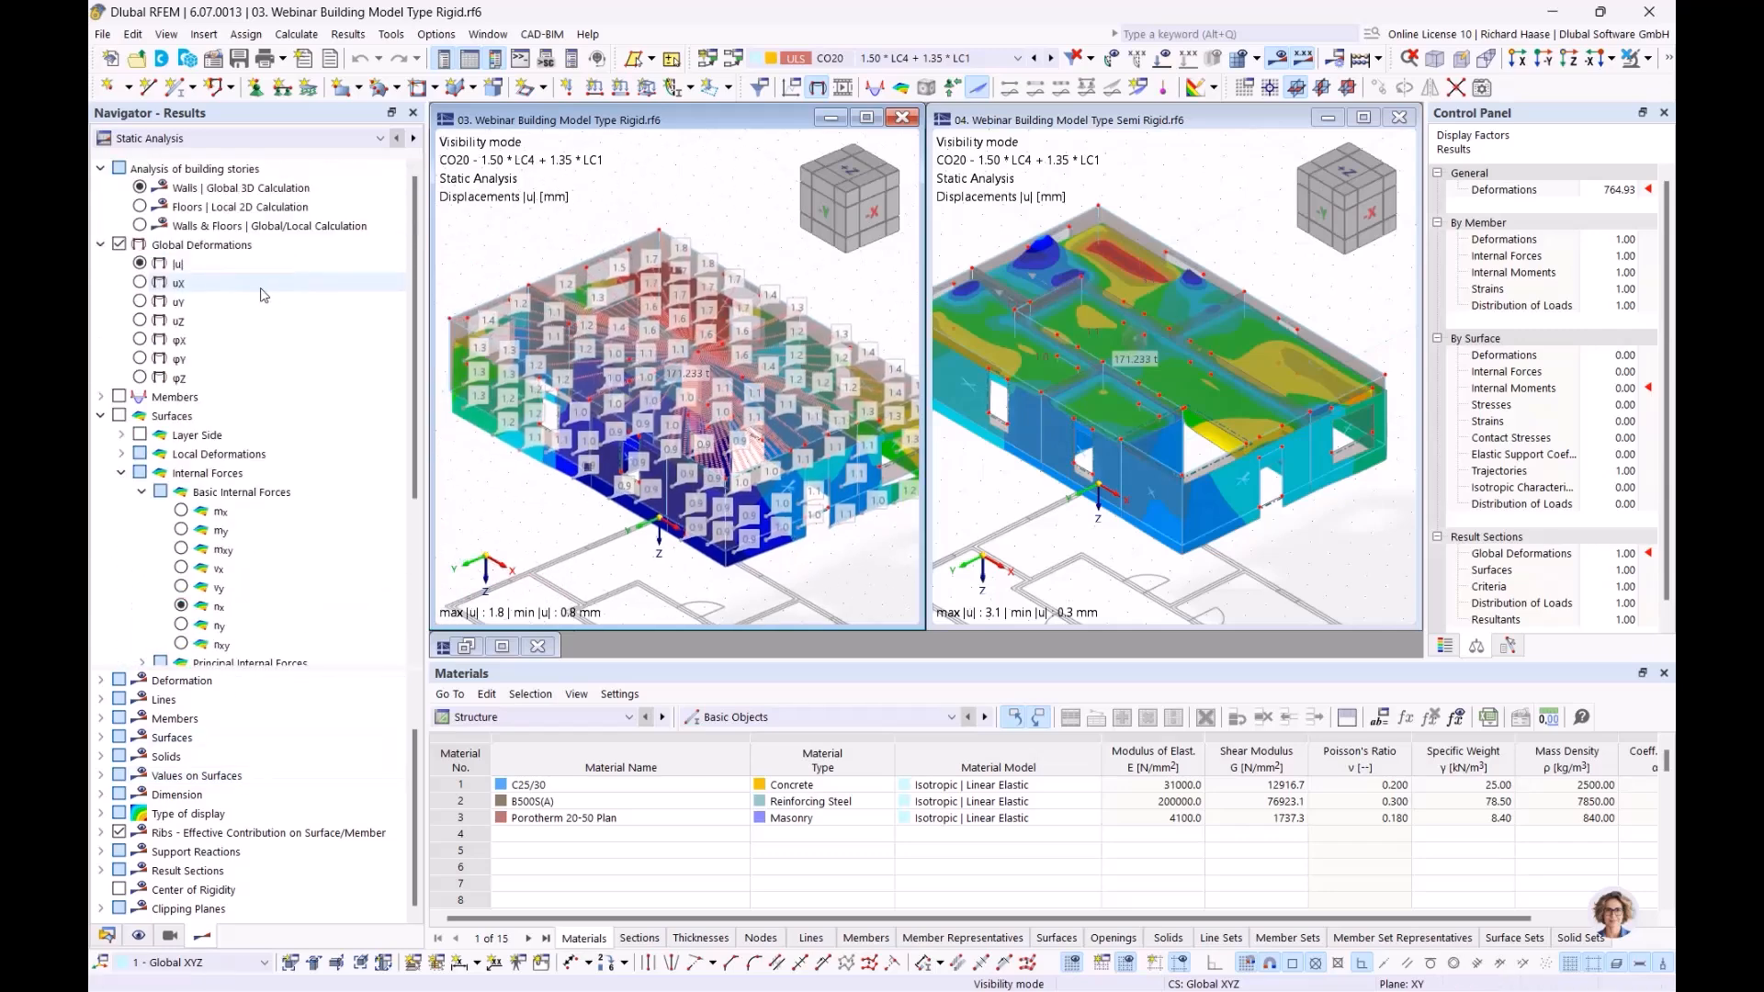
pyautogui.click(139, 187)
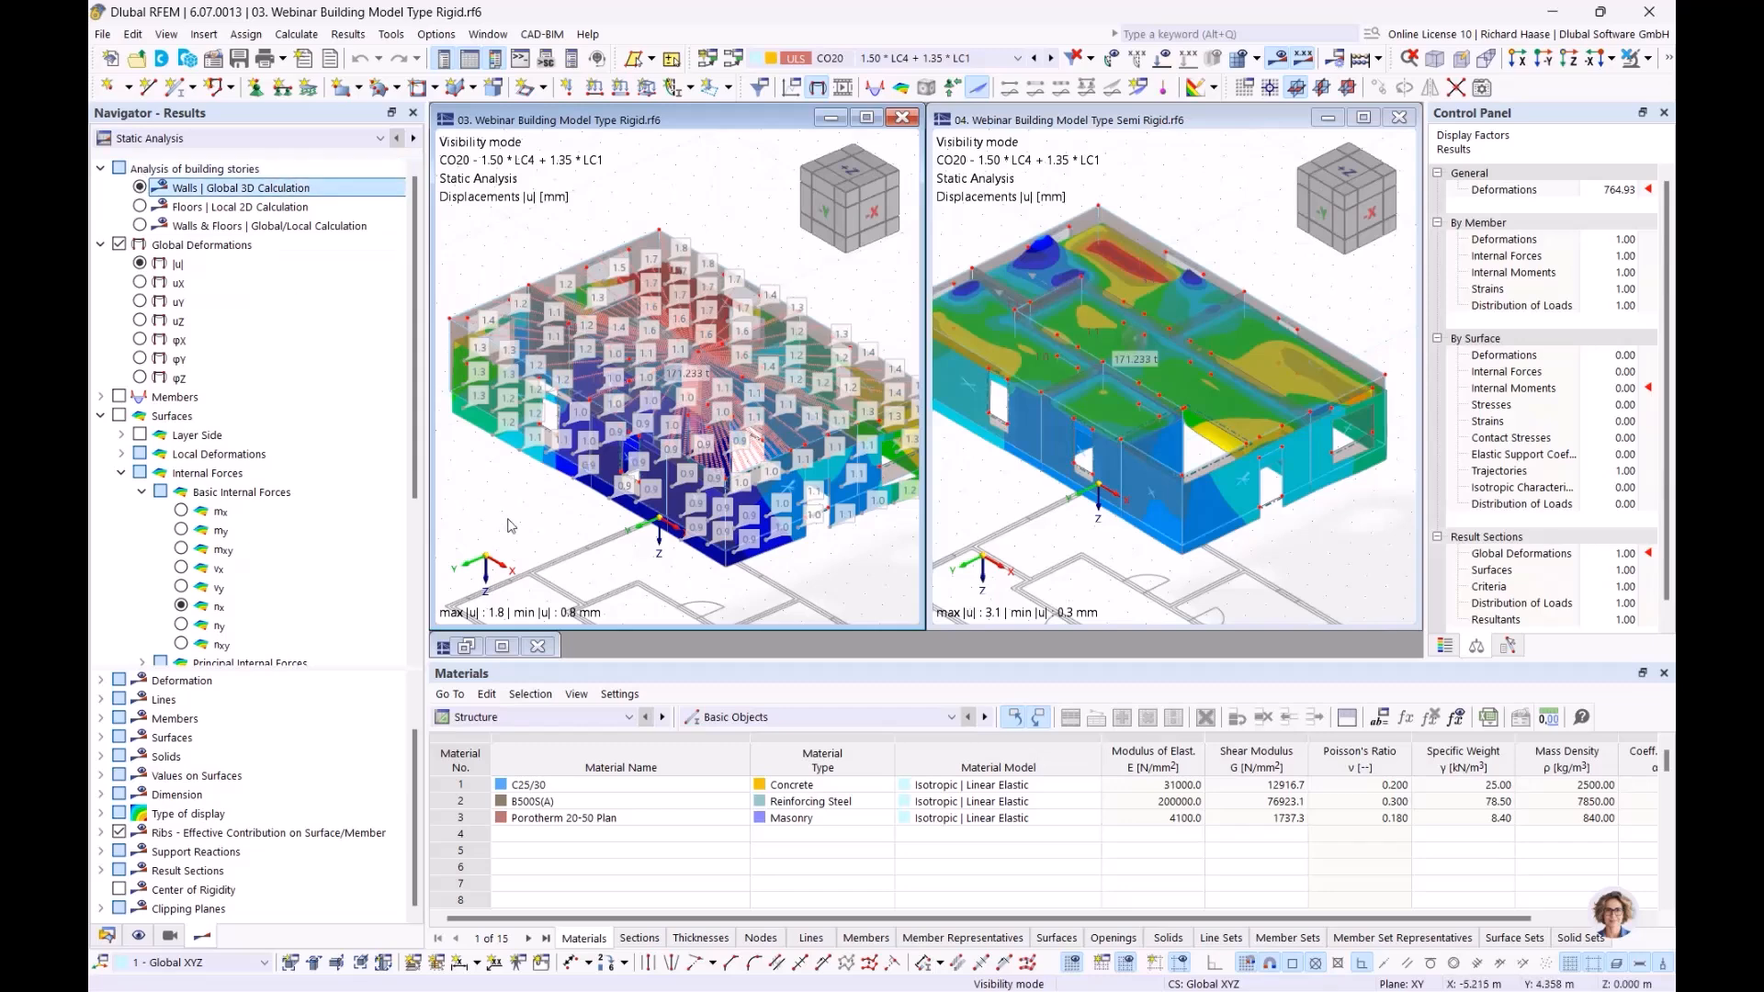
# Show mx moments on the Rigid model and maximize its window
pyautogui.click(181, 511)
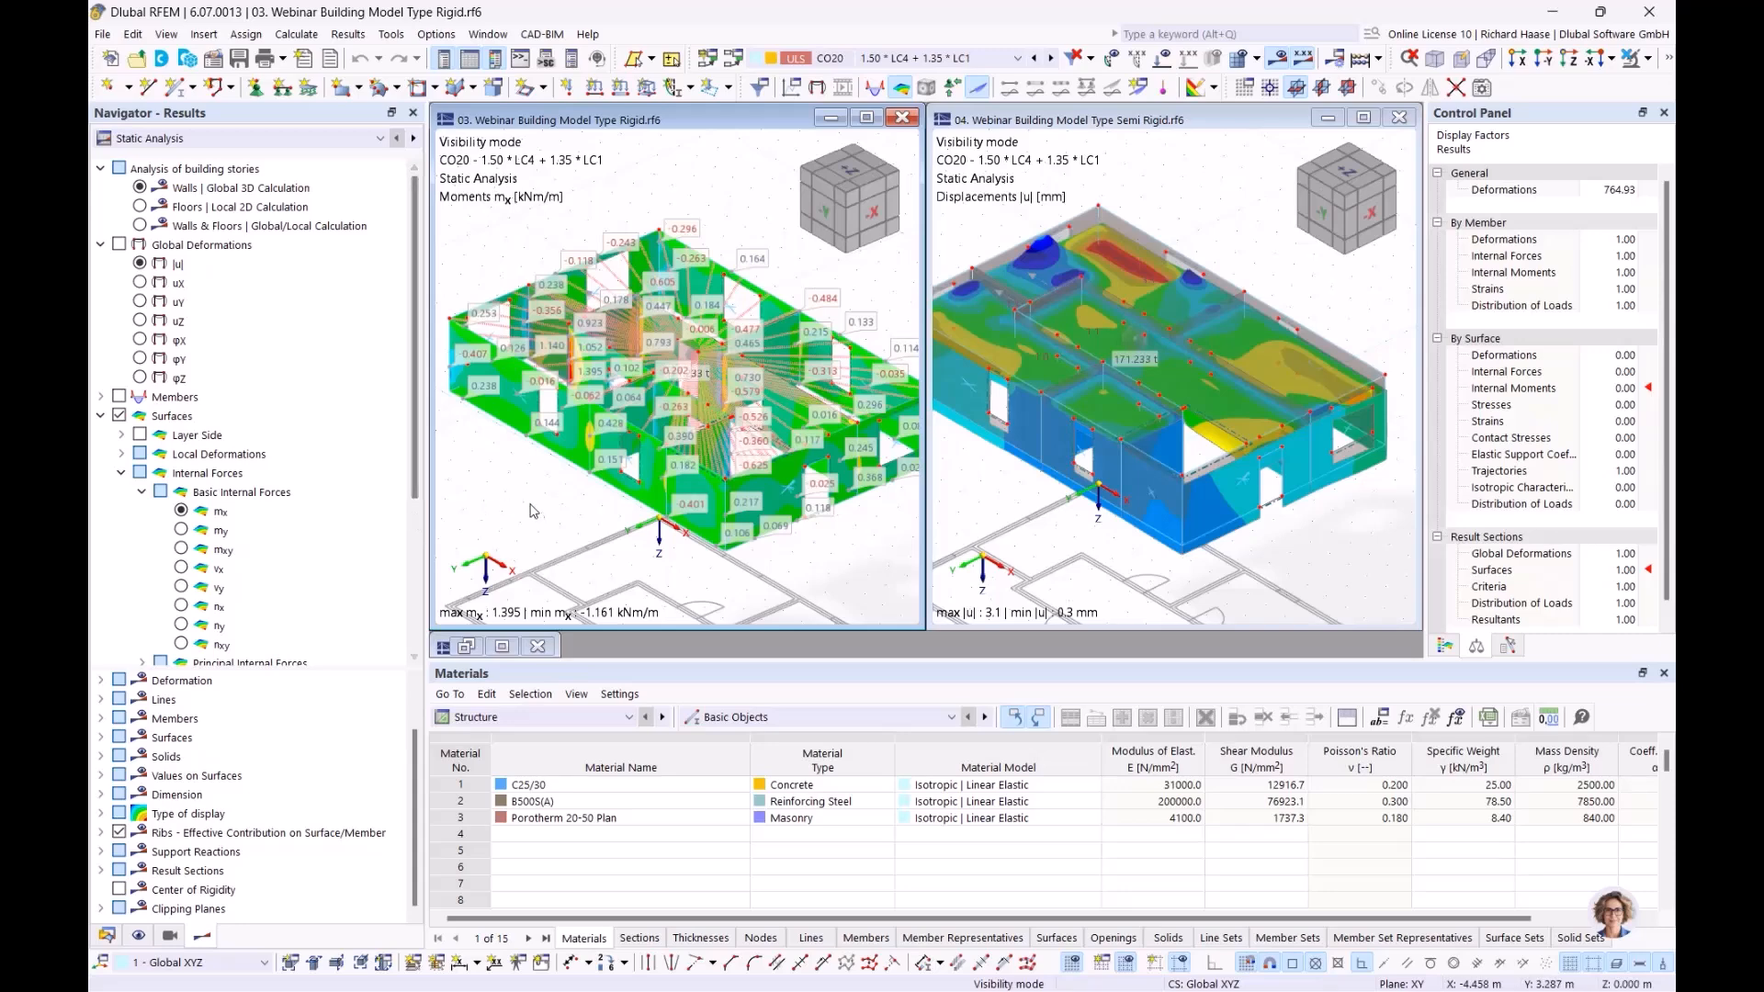
pyautogui.keyDown('ctrl'); pyautogui.moveTo(600, 511); pyautogui.dragTo(572, 526, button='middle'); pyautogui.keyUp('ctrl')
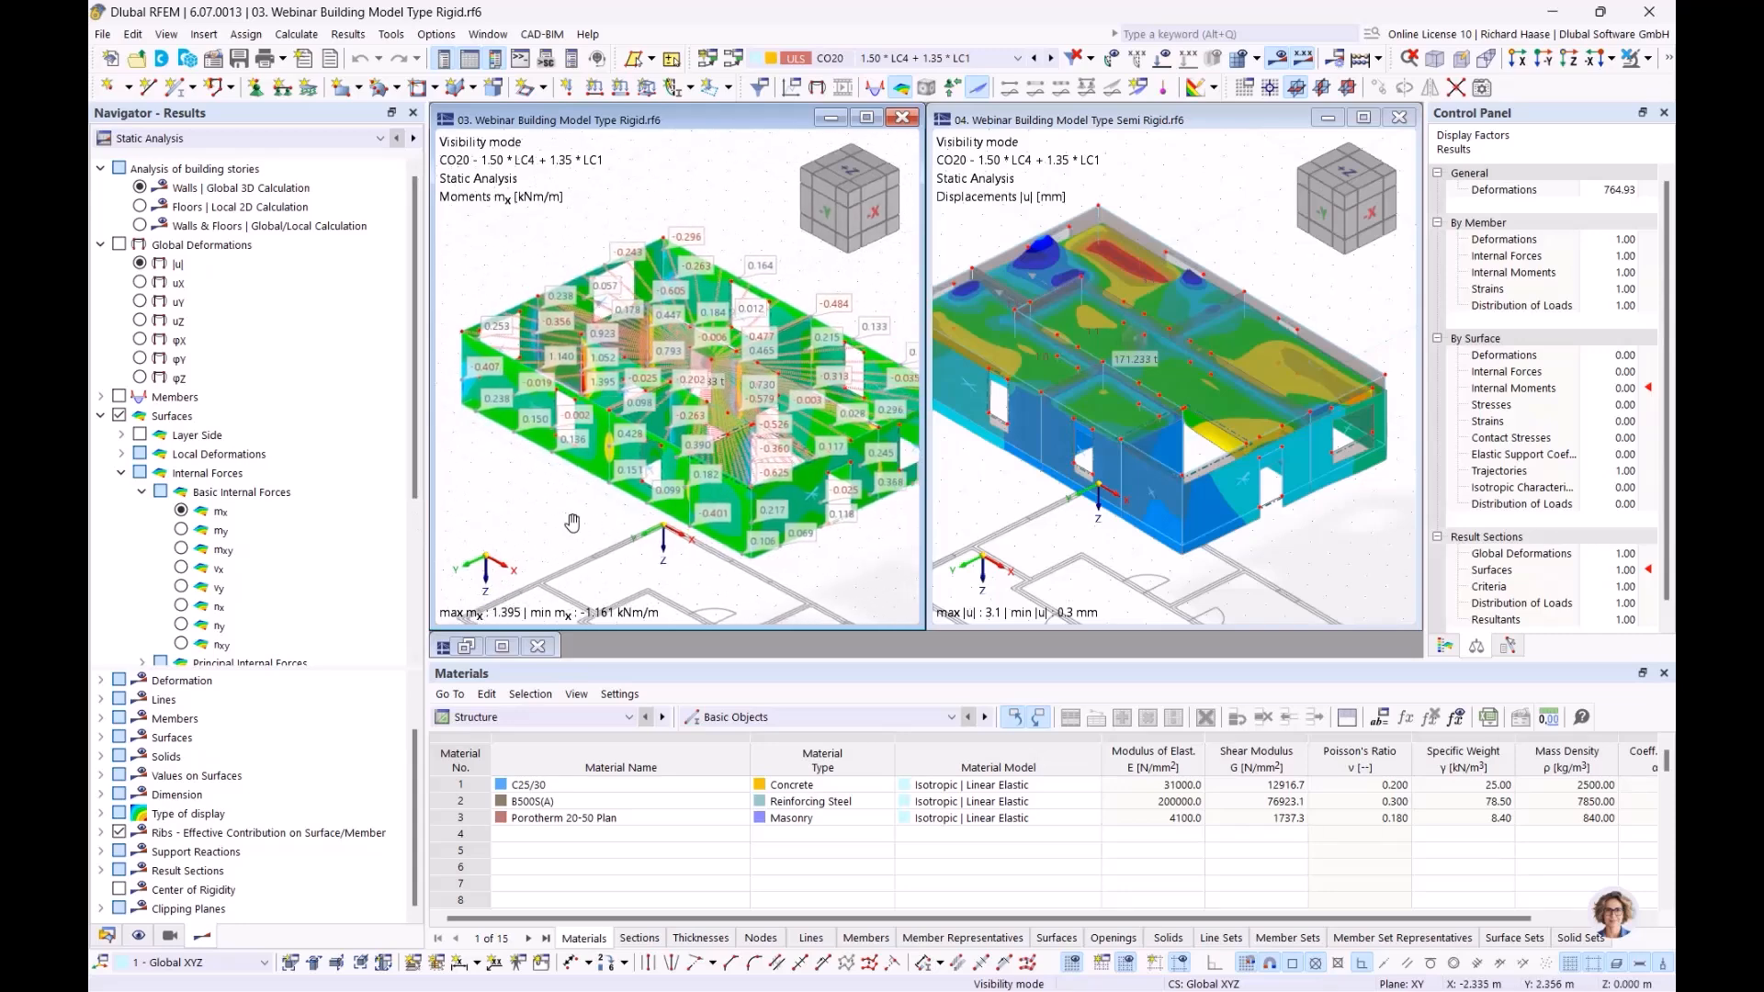
pyautogui.click(866, 116)
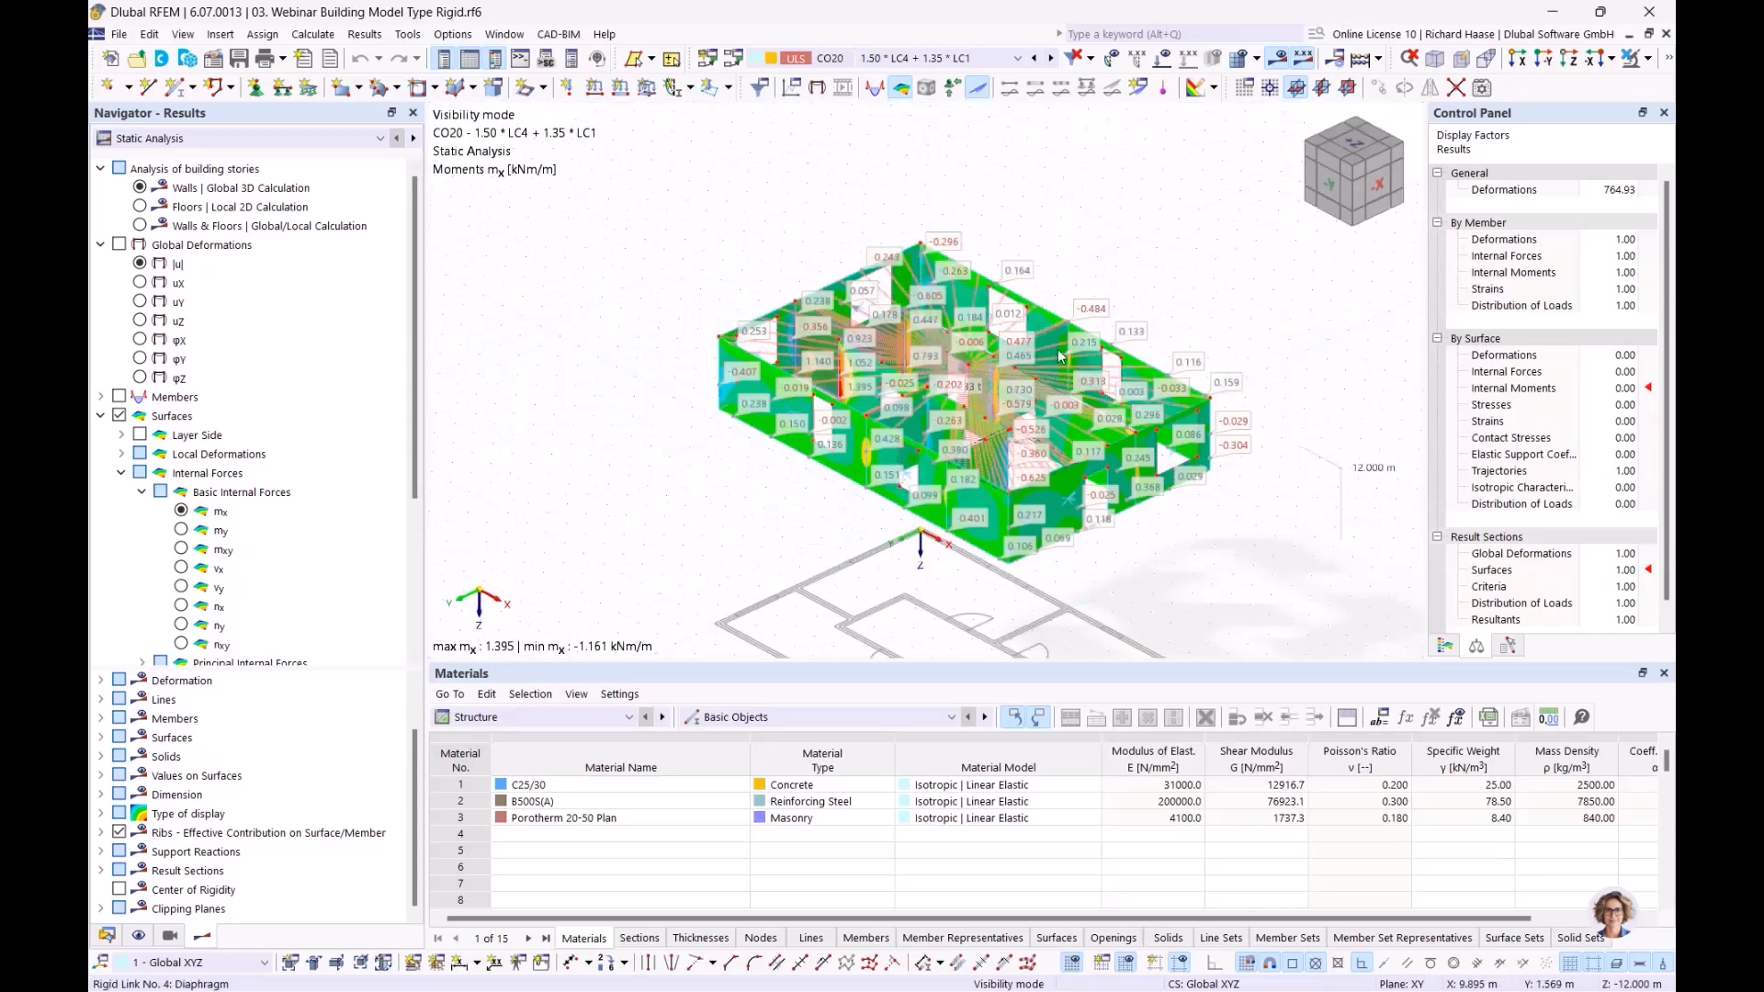
# Switch to Floors | Local 2D Calculation, showing slab mx from 8.320 to -33.072 kNm/m
pyautogui.scroll(-2, 1059, 352)
pyautogui.moveTo(1058, 352); pyautogui.dragTo(1090, 268, button='middle')
pyautogui.scroll(1, 1039, 347)
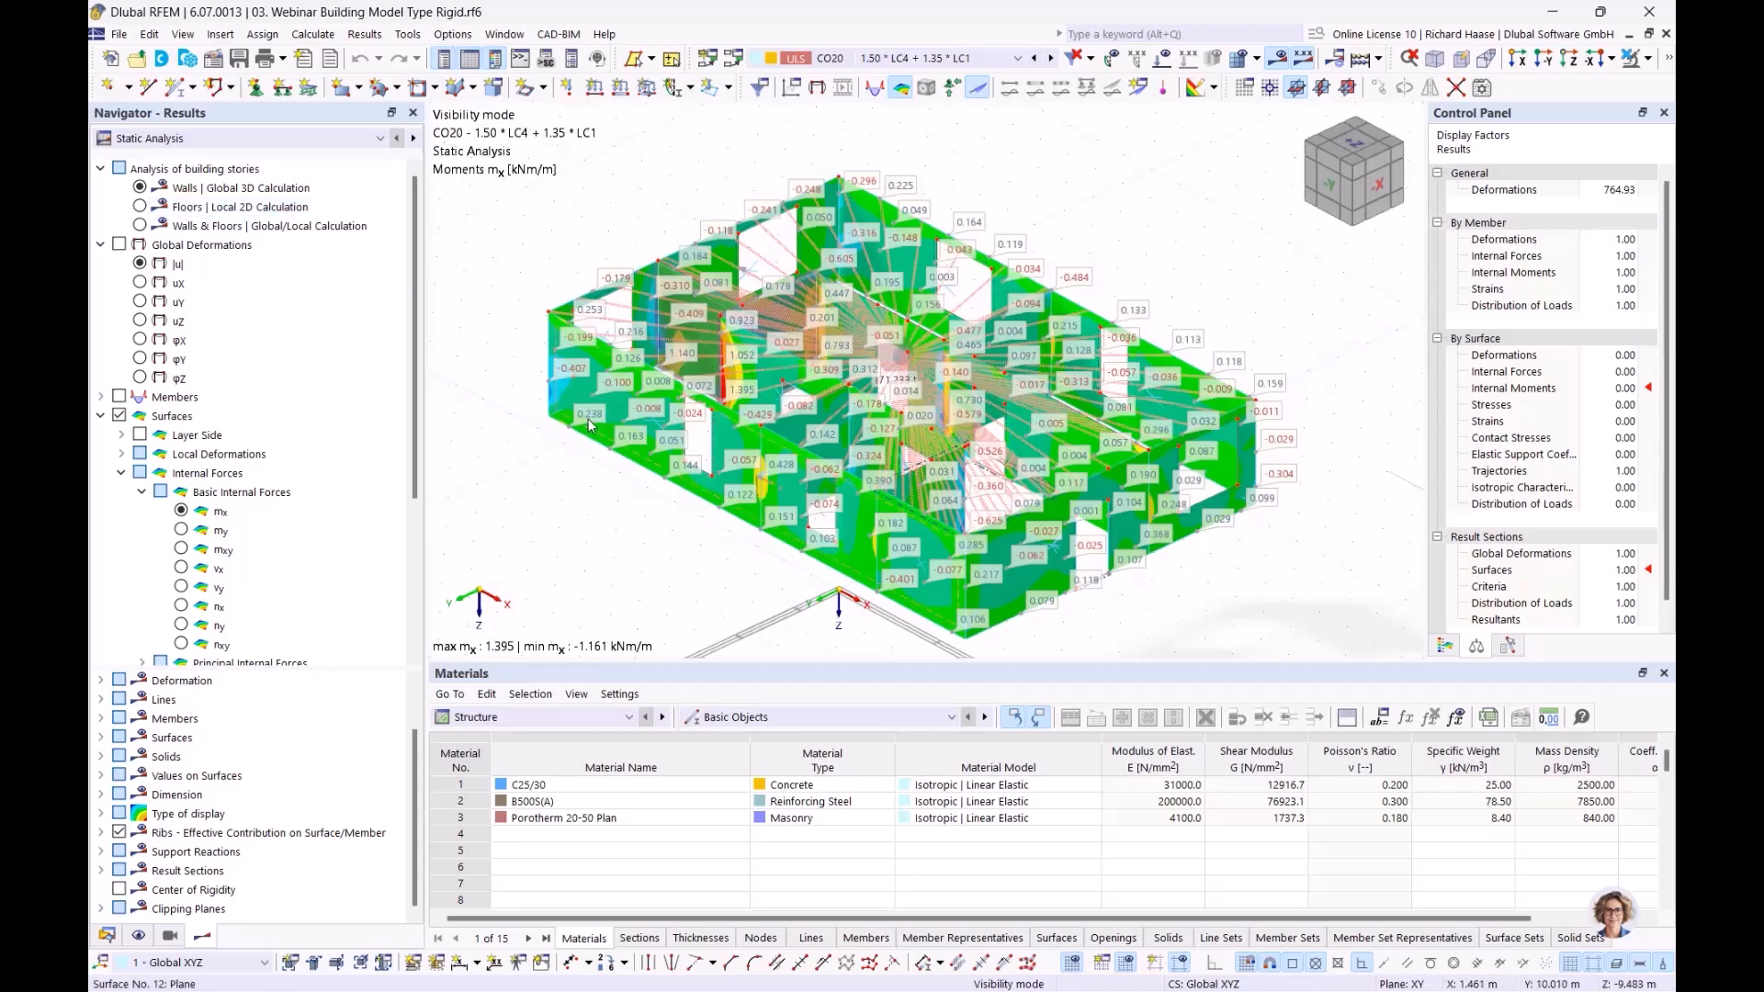
pyautogui.moveTo(588, 425)
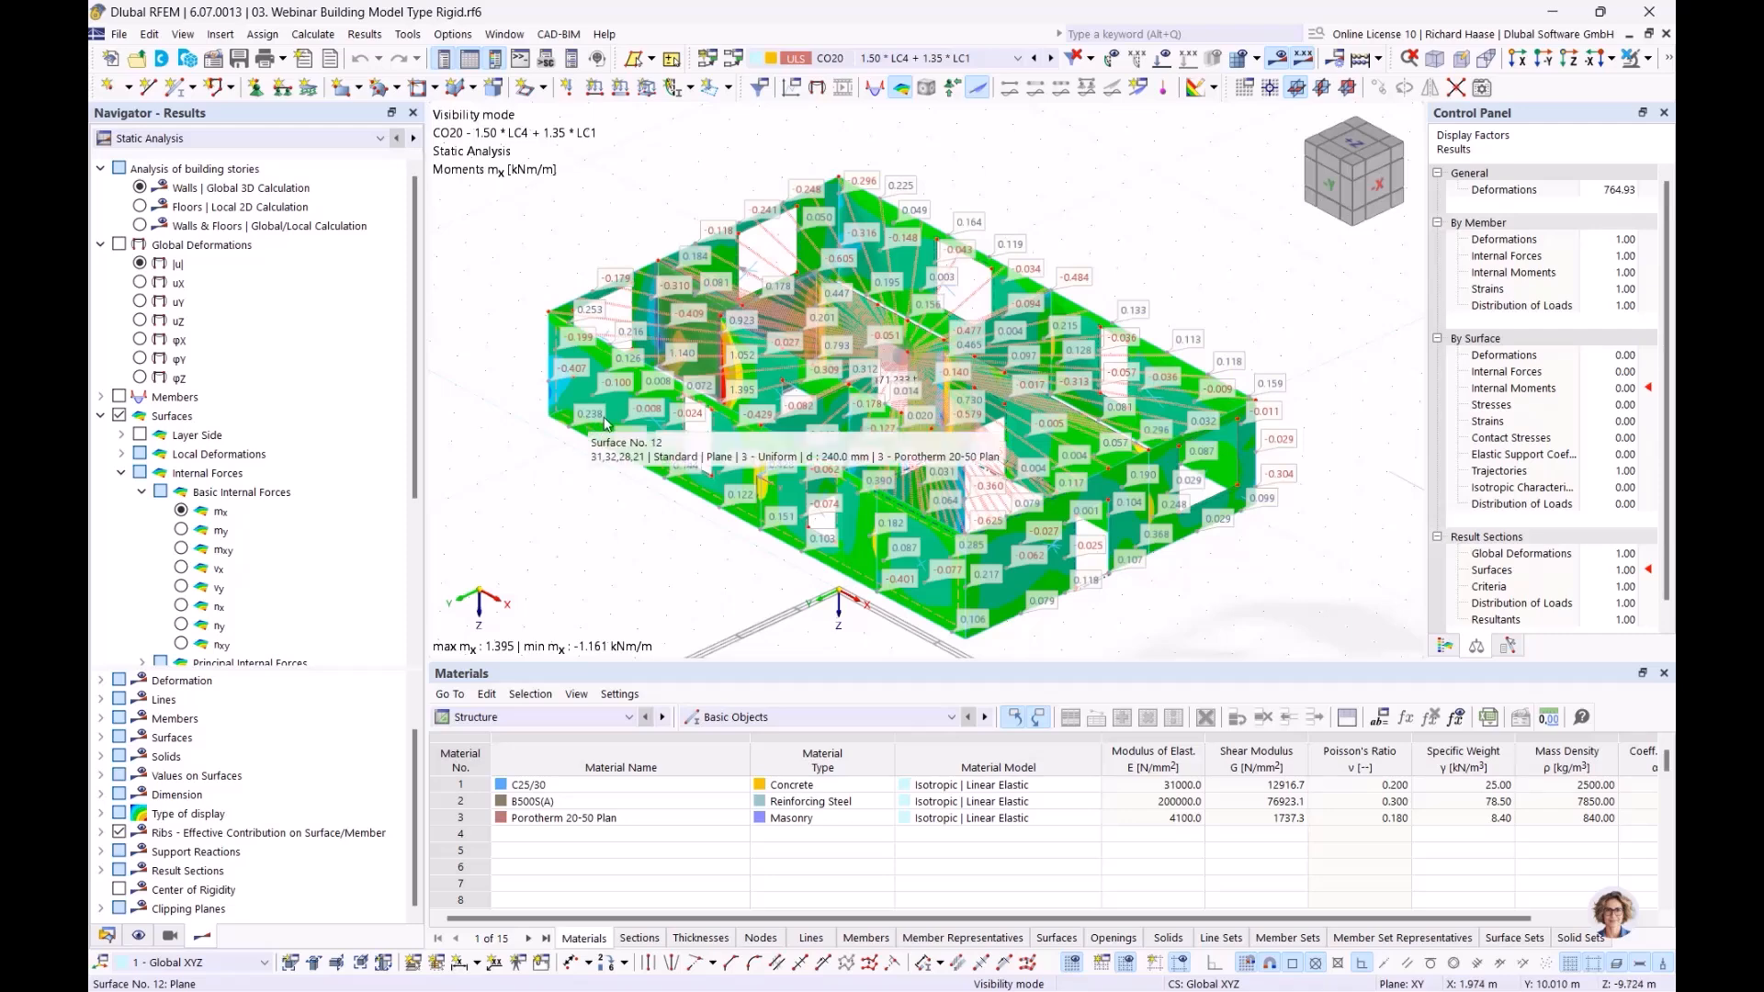
pyautogui.click(139, 207)
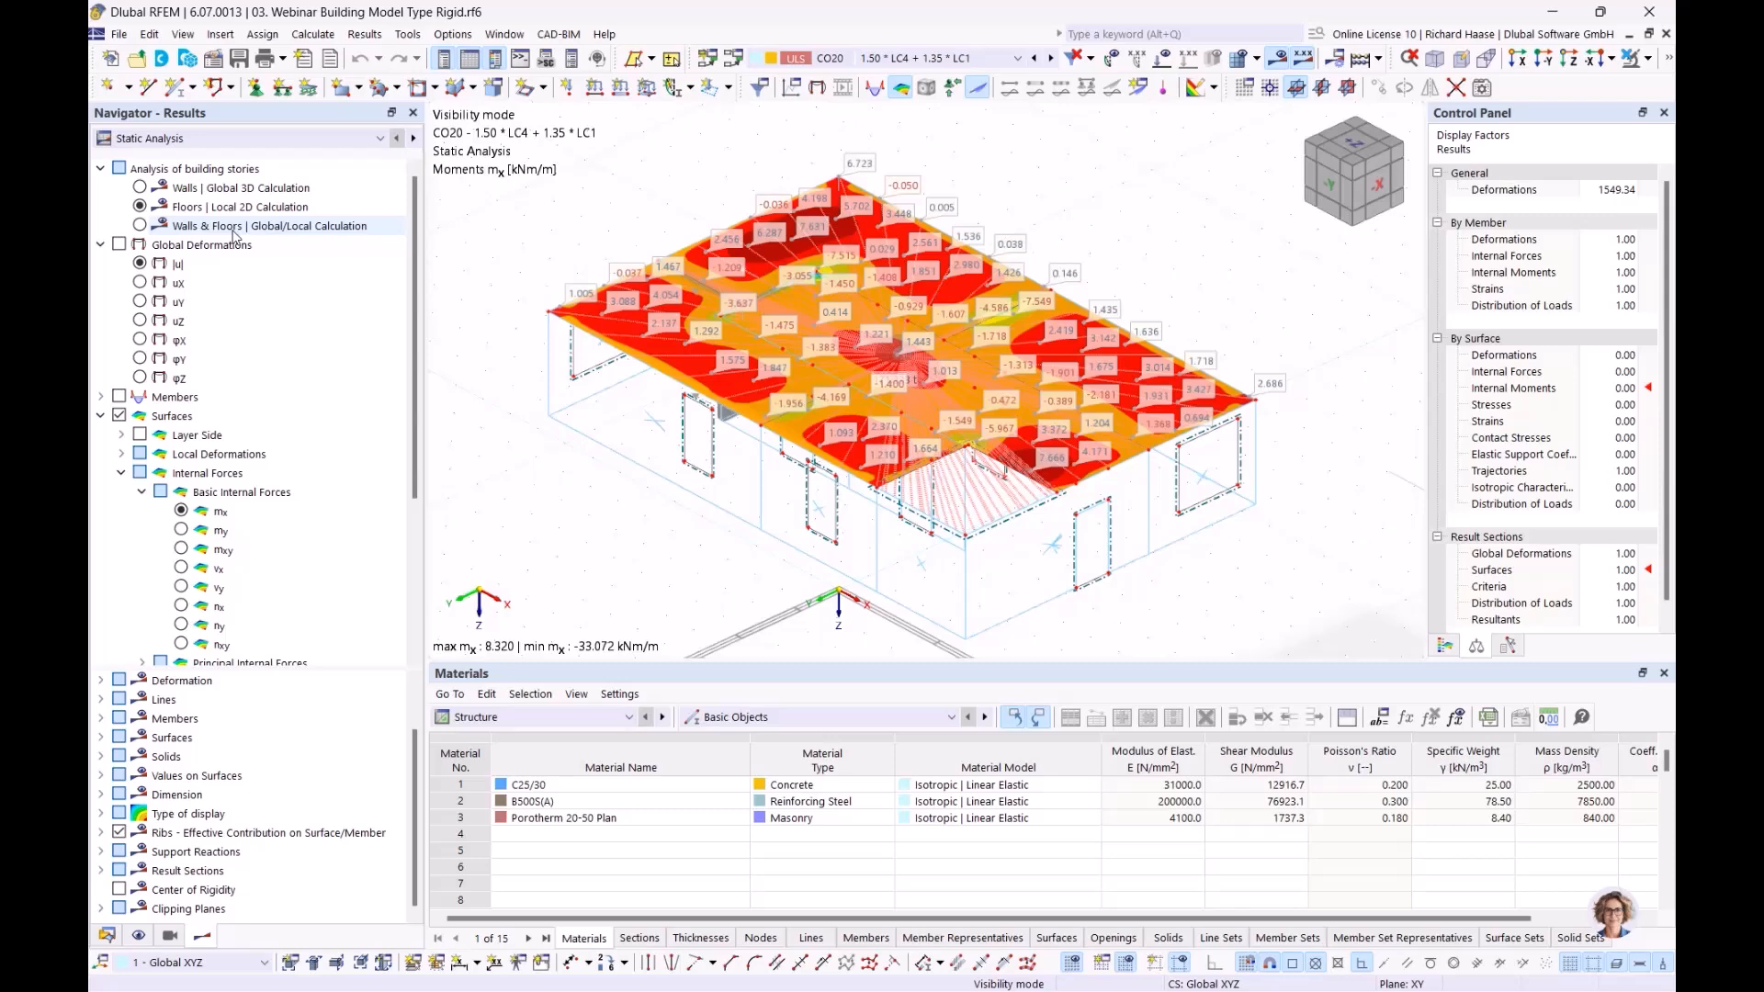
# Compare the Rigid model's floor, combined and wall-only mx results under building story analysis
pyautogui.click(221, 169)
pyautogui.click(235, 207)
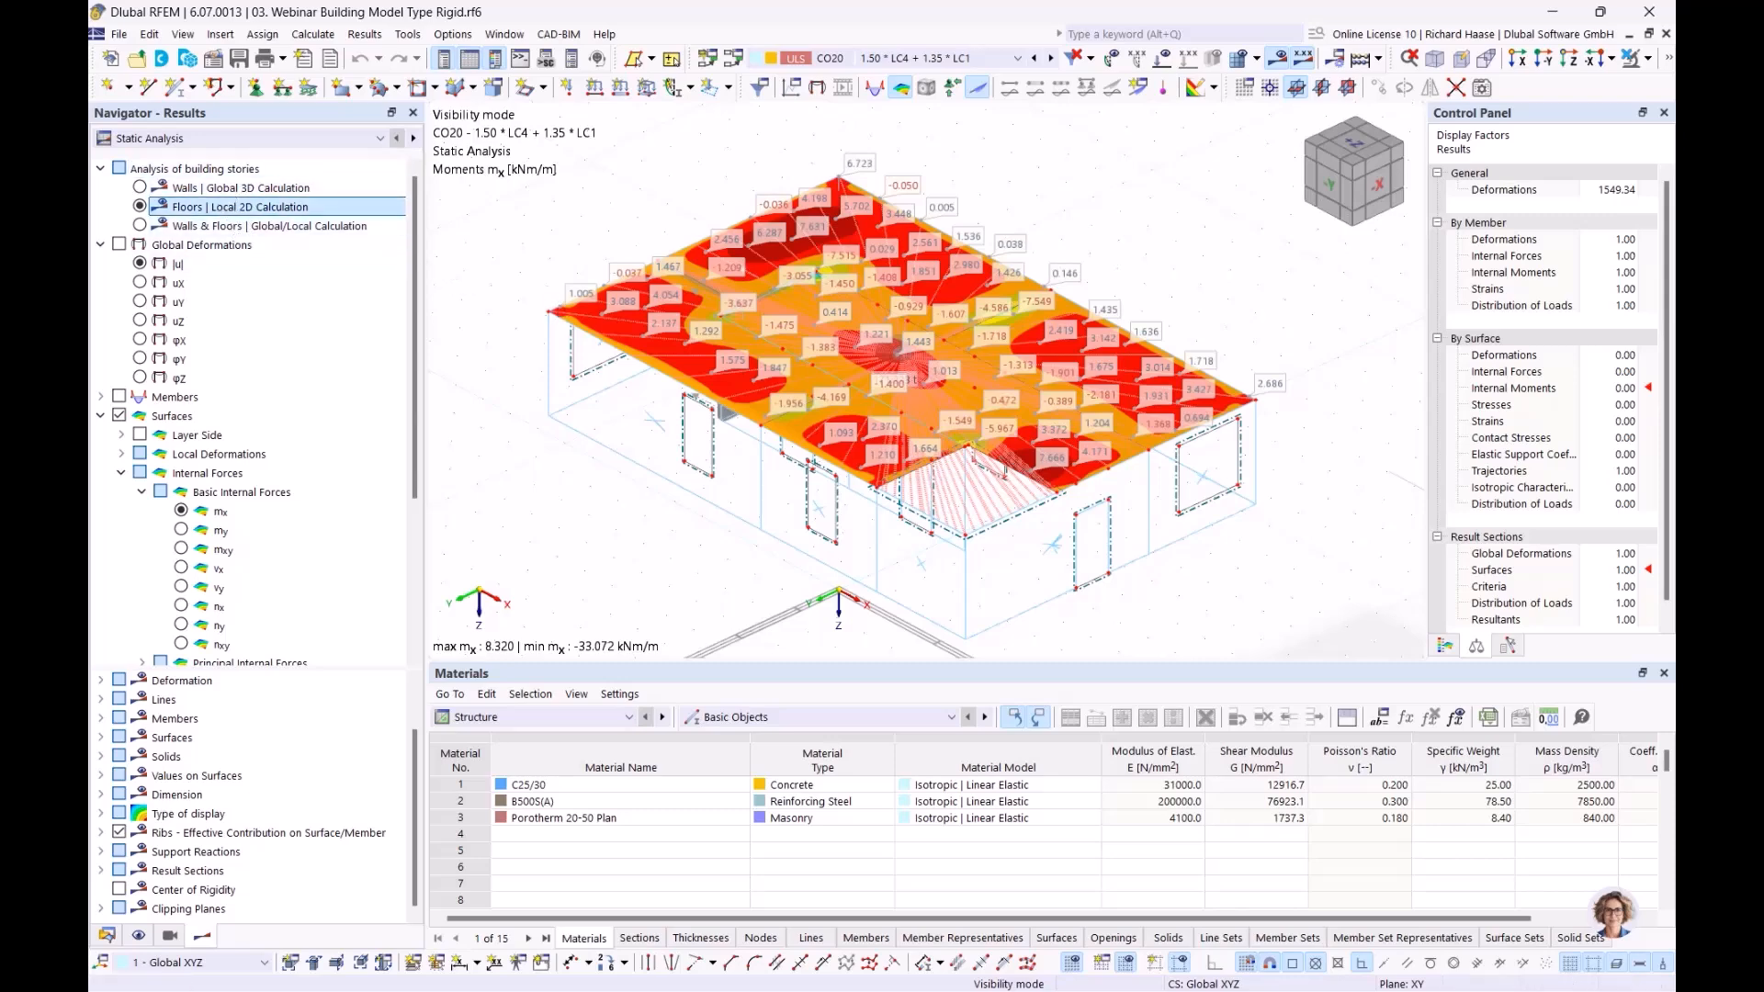
pyautogui.click(140, 226)
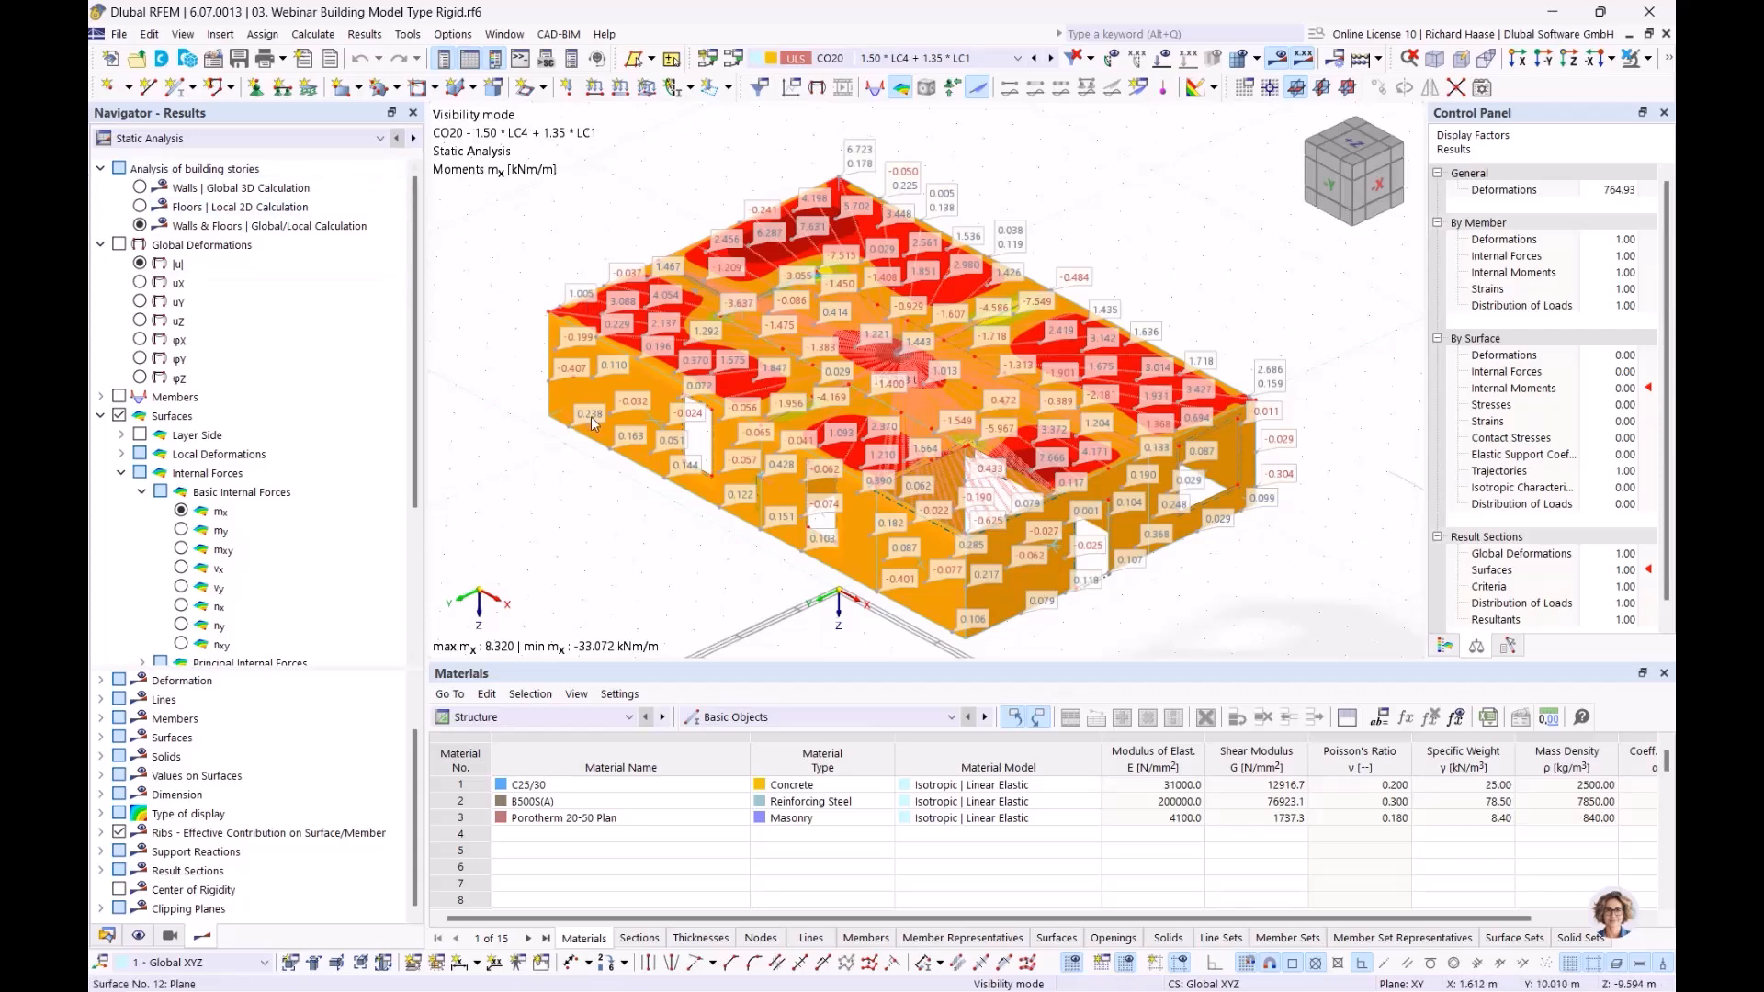
pyautogui.click(140, 187)
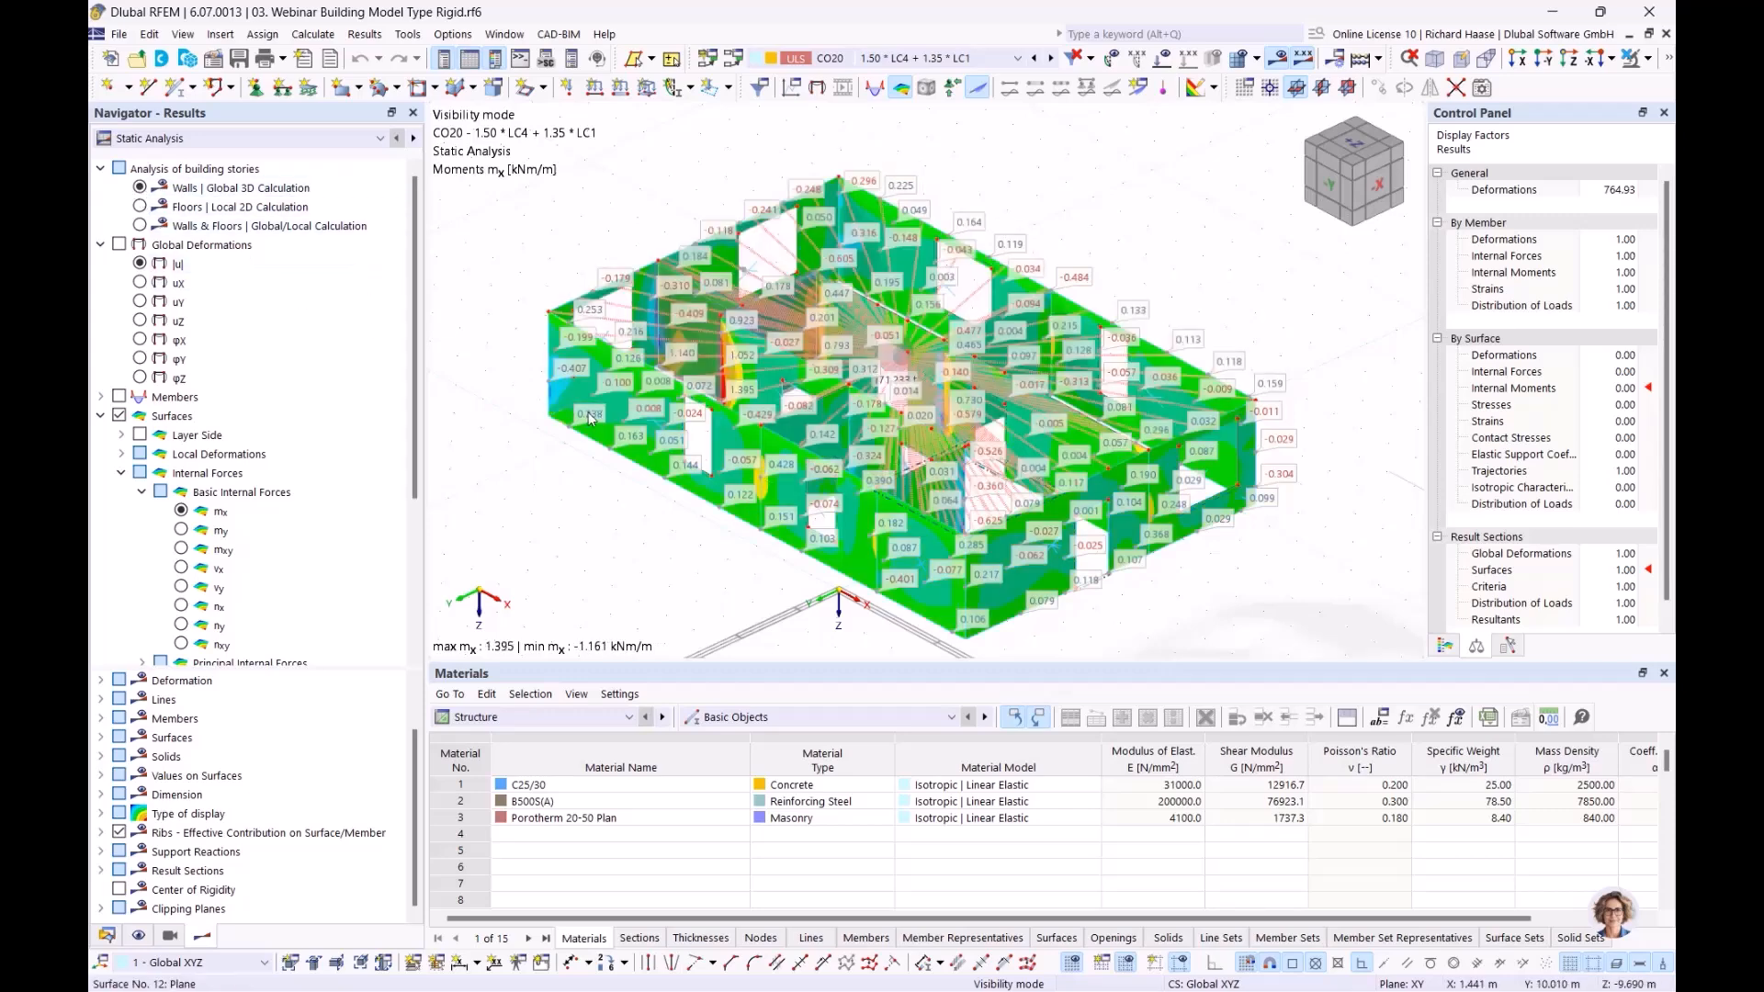
pyautogui.click(141, 204)
# Flip between wall and floor mx, finish on Walls & Floors, and open the Window menu
pyautogui.click(140, 187)
pyautogui.click(141, 204)
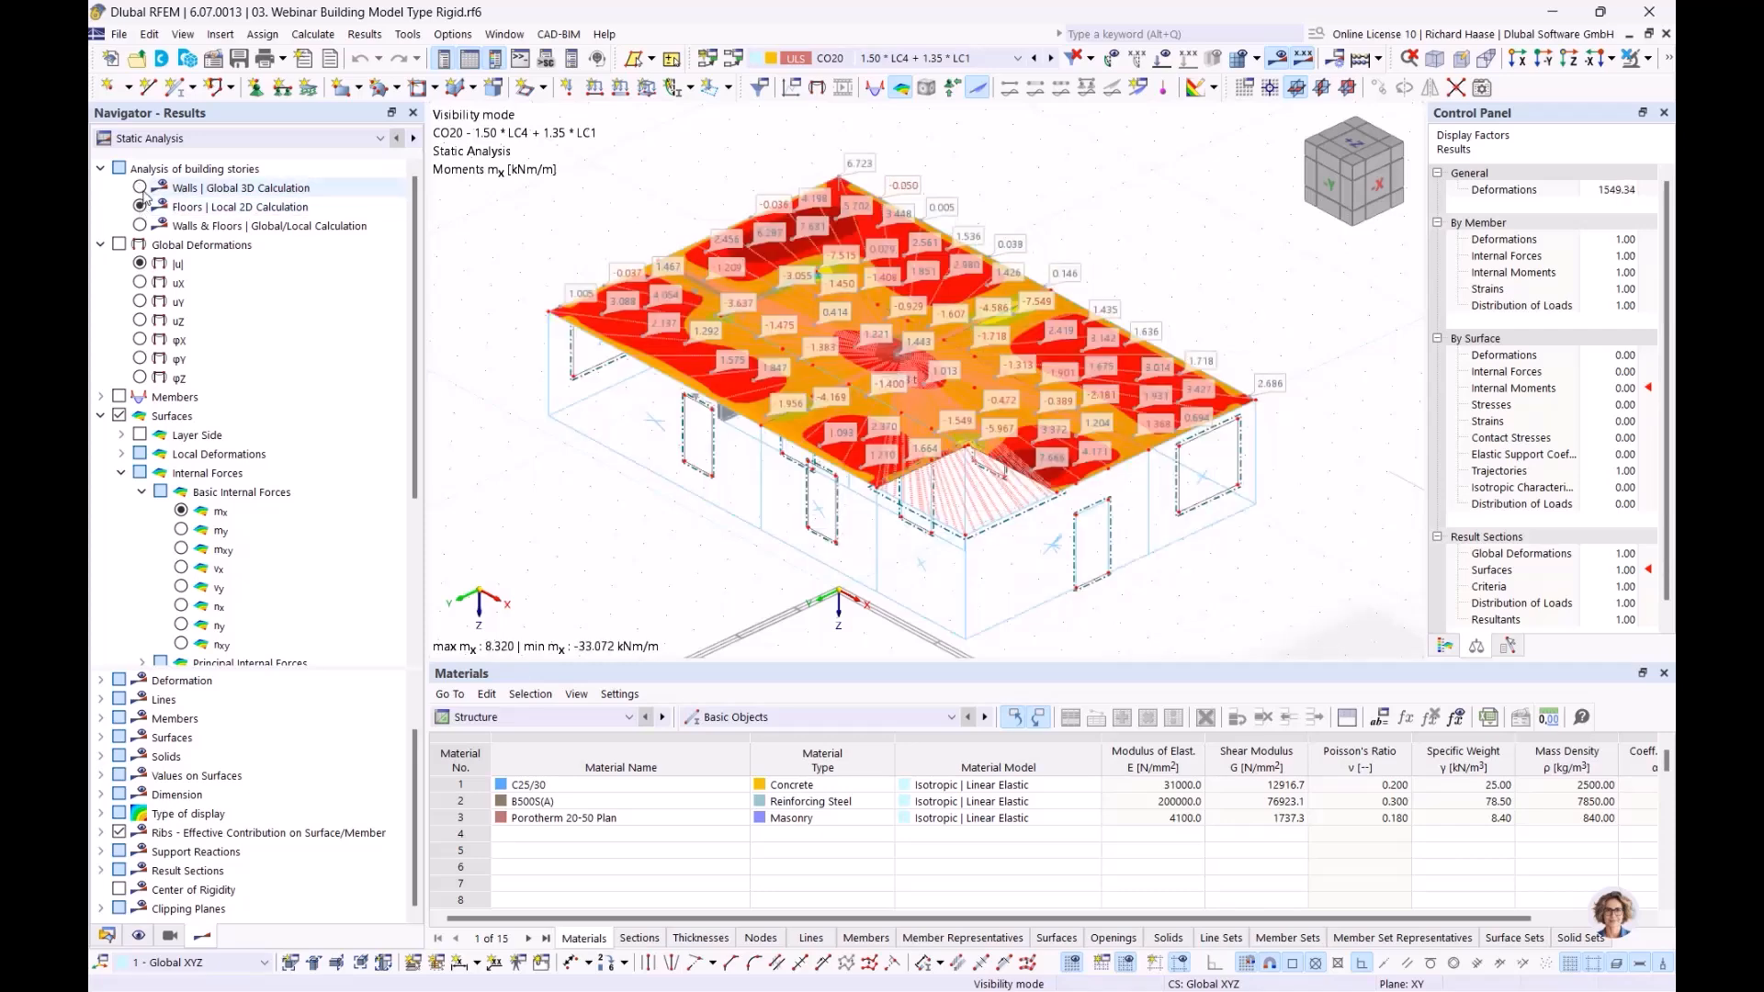
pyautogui.click(140, 188)
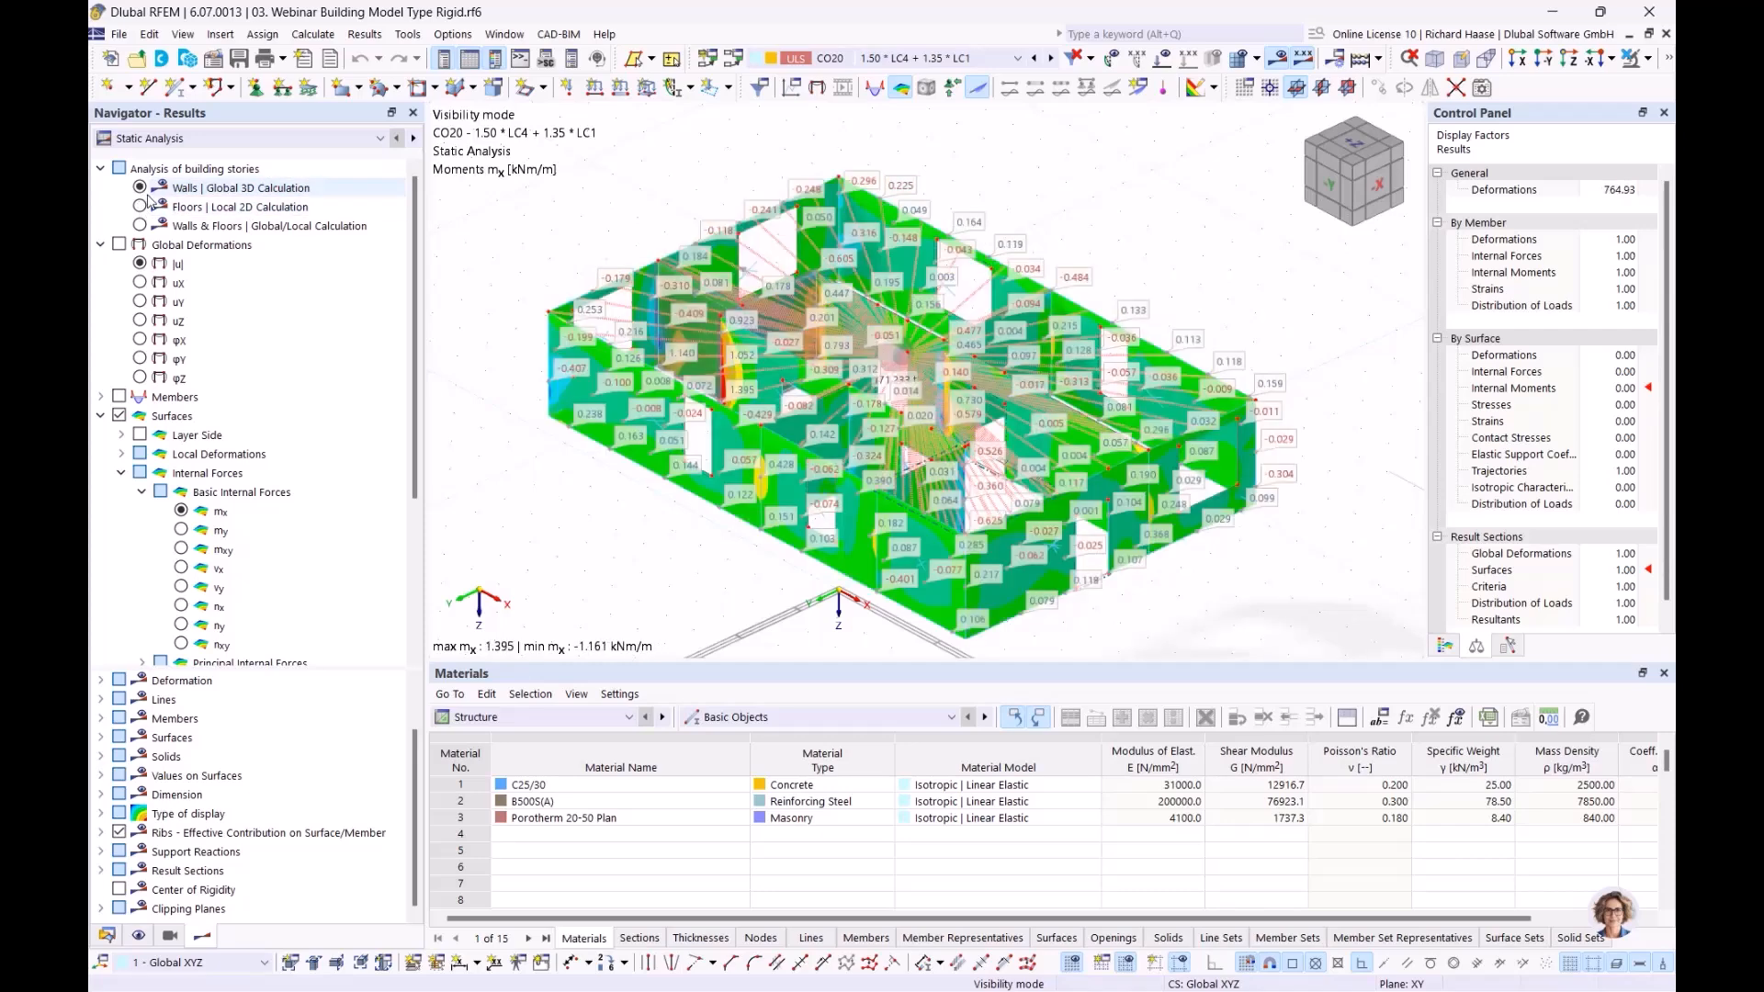
pyautogui.click(140, 206)
pyautogui.click(142, 226)
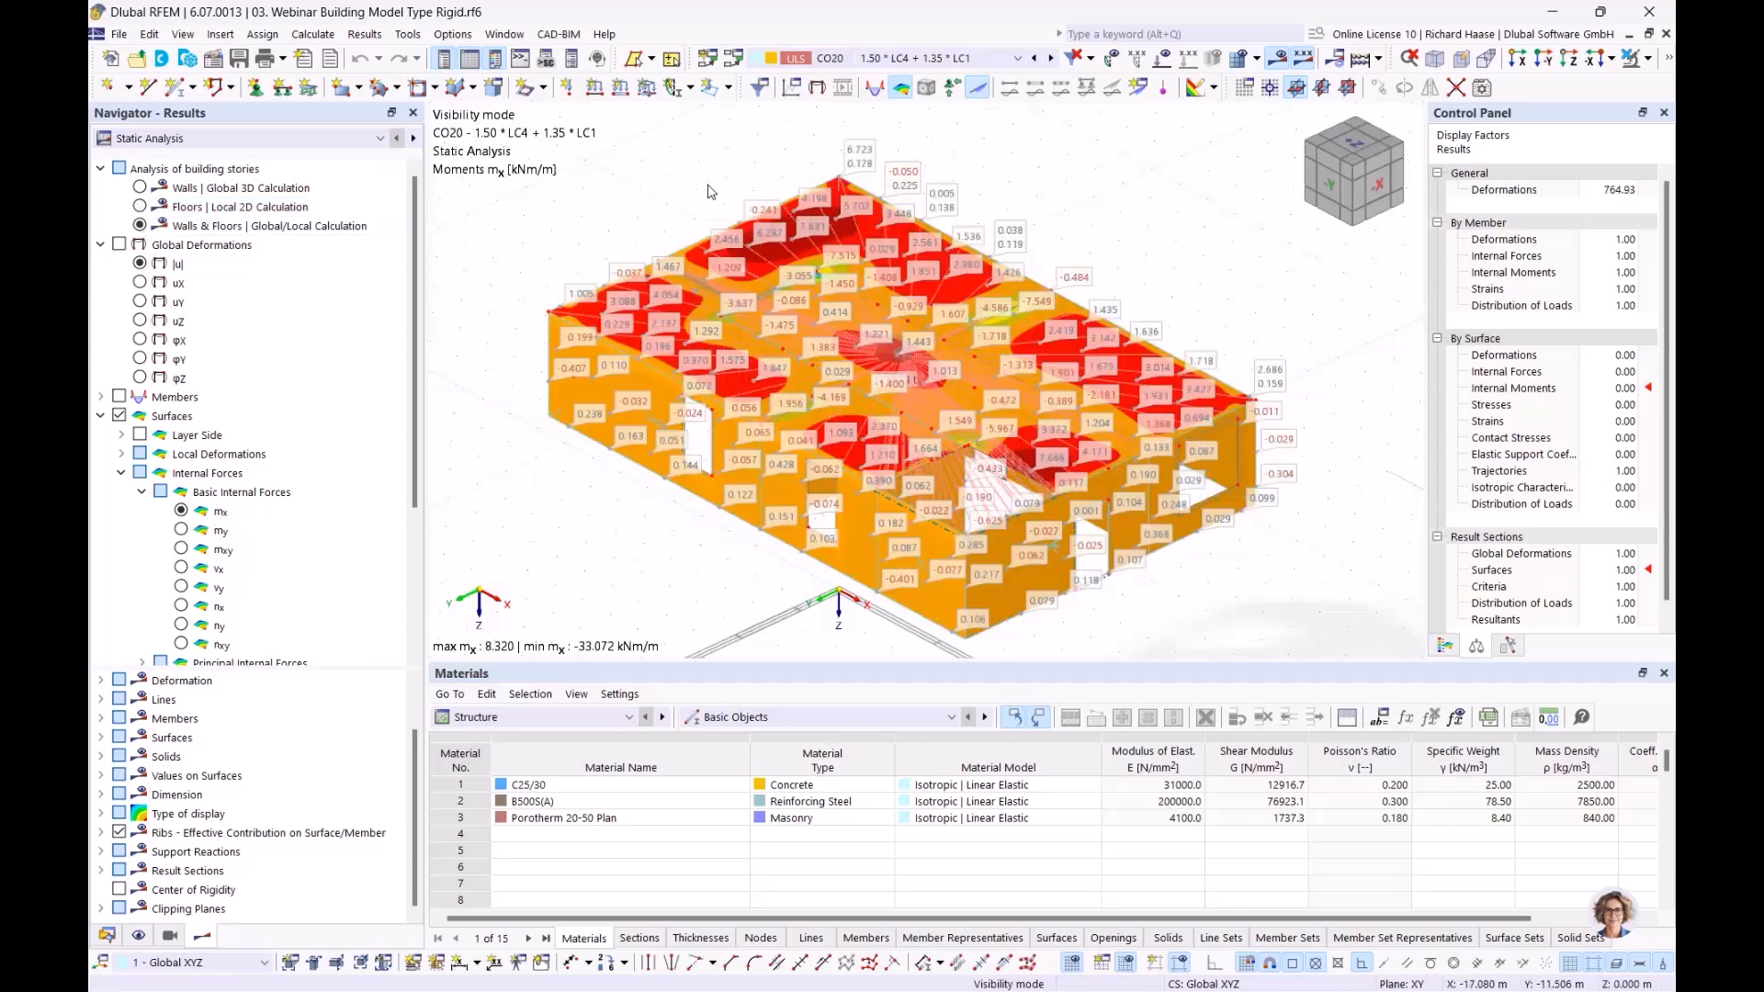
pyautogui.click(513, 35)
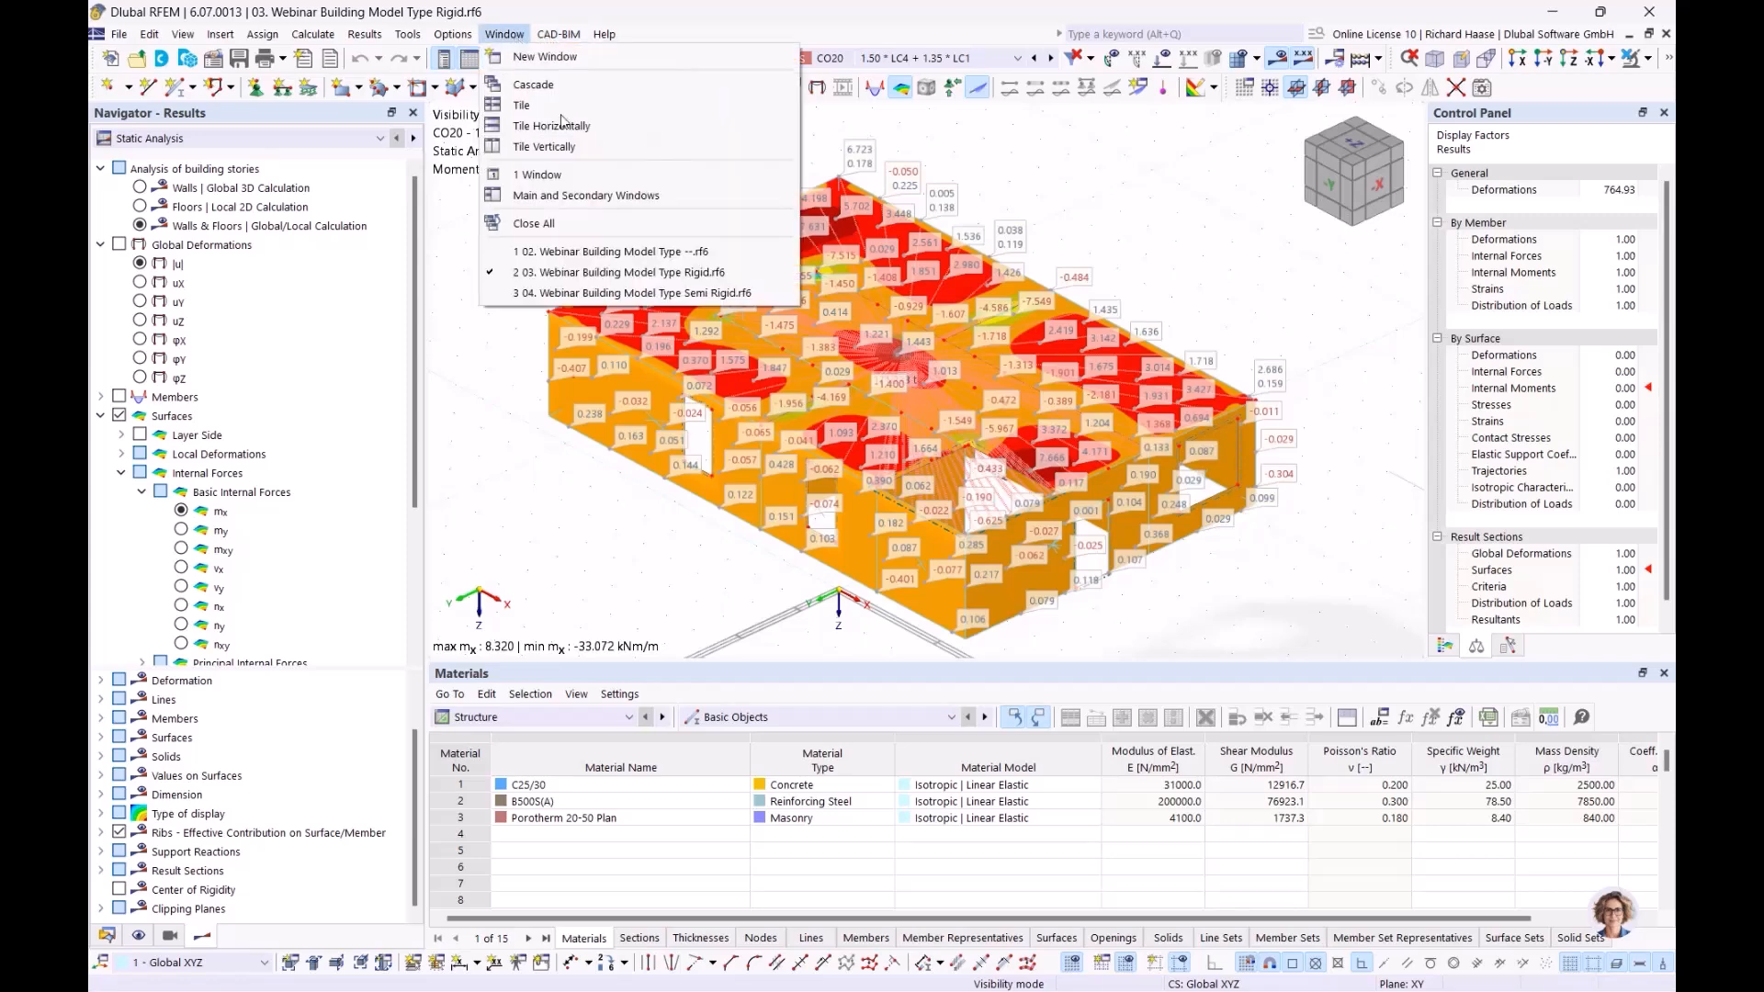
# Switch to the Semi Rigid model and show mx moments with values labelled on surfaces
pyautogui.click(618, 294)
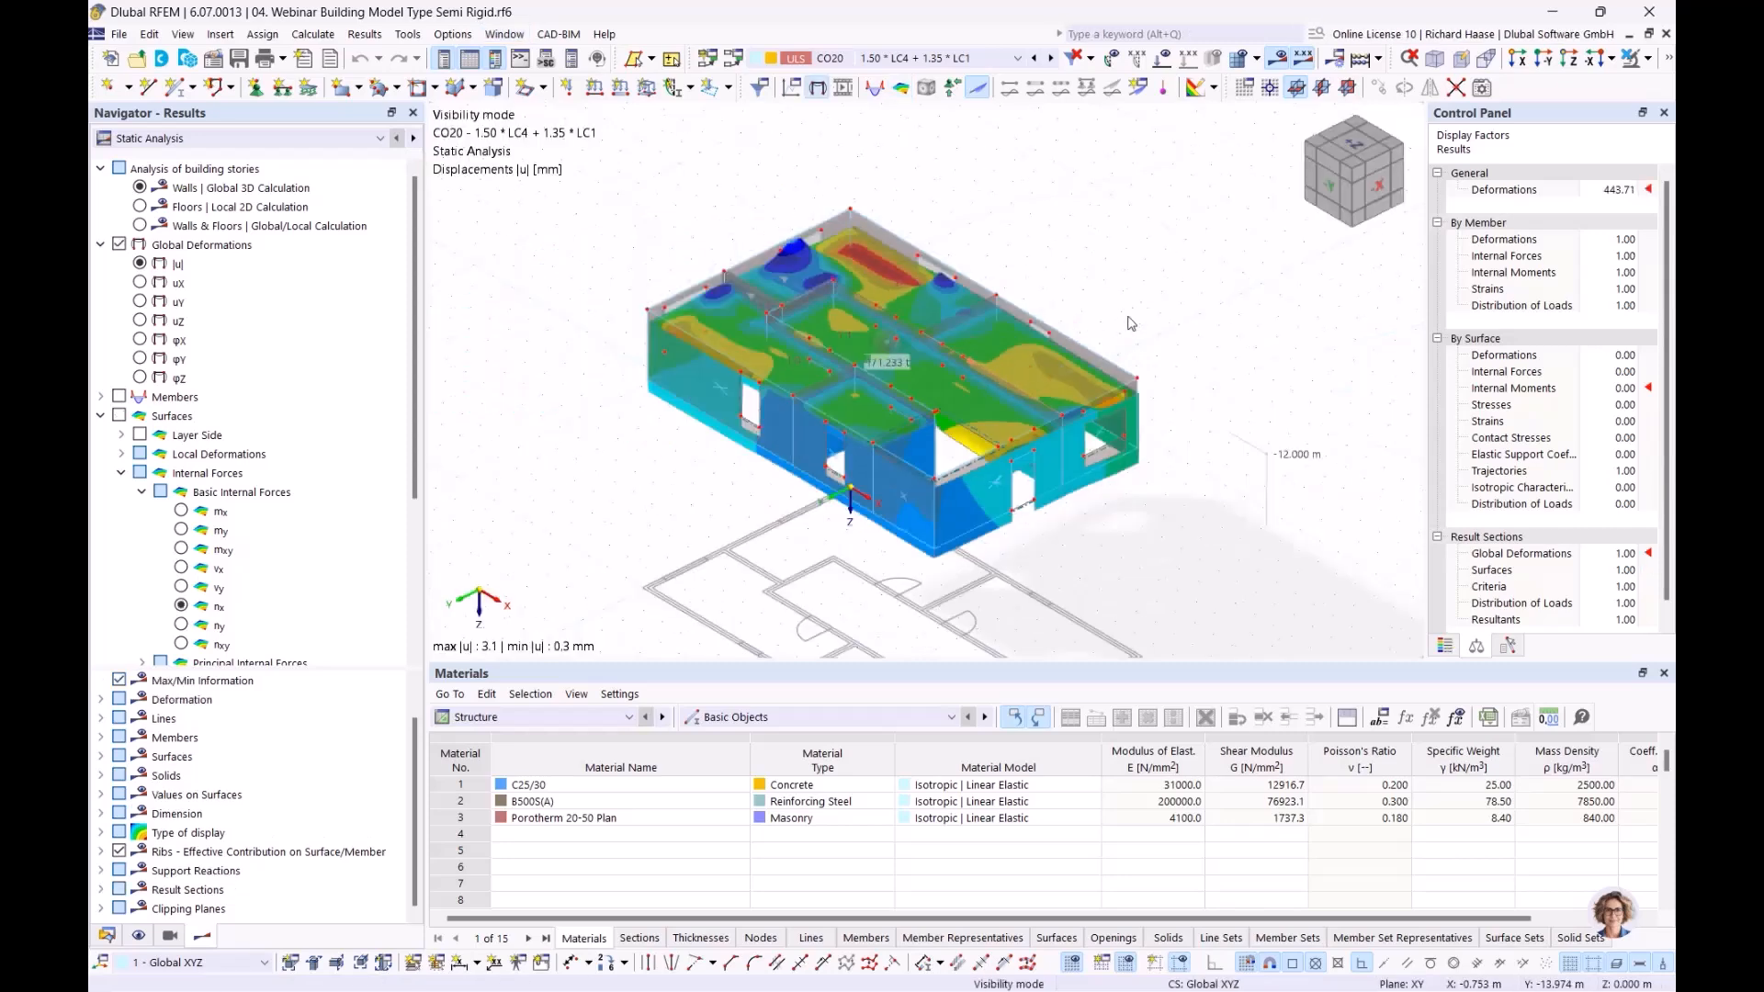
pyautogui.click(181, 511)
pyautogui.moveTo(751, 455); pyautogui.dragTo(680, 459, button='middle')
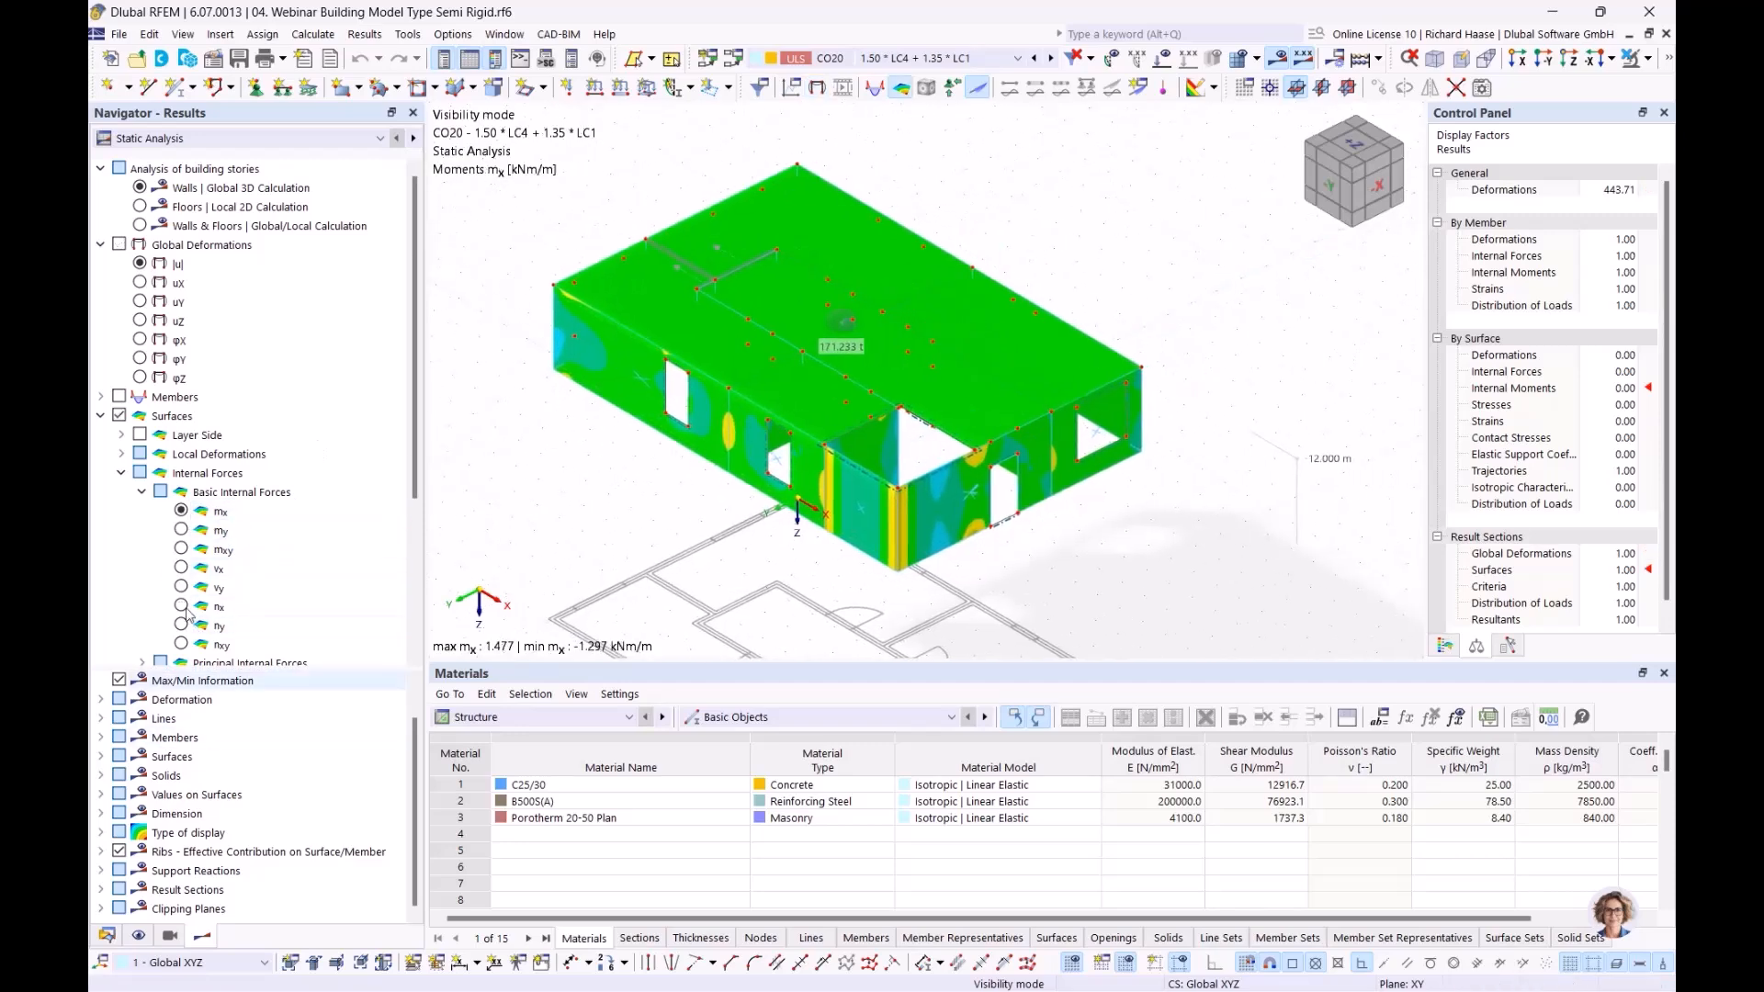
pyautogui.scroll(-4, 122, 630)
pyautogui.click(119, 625)
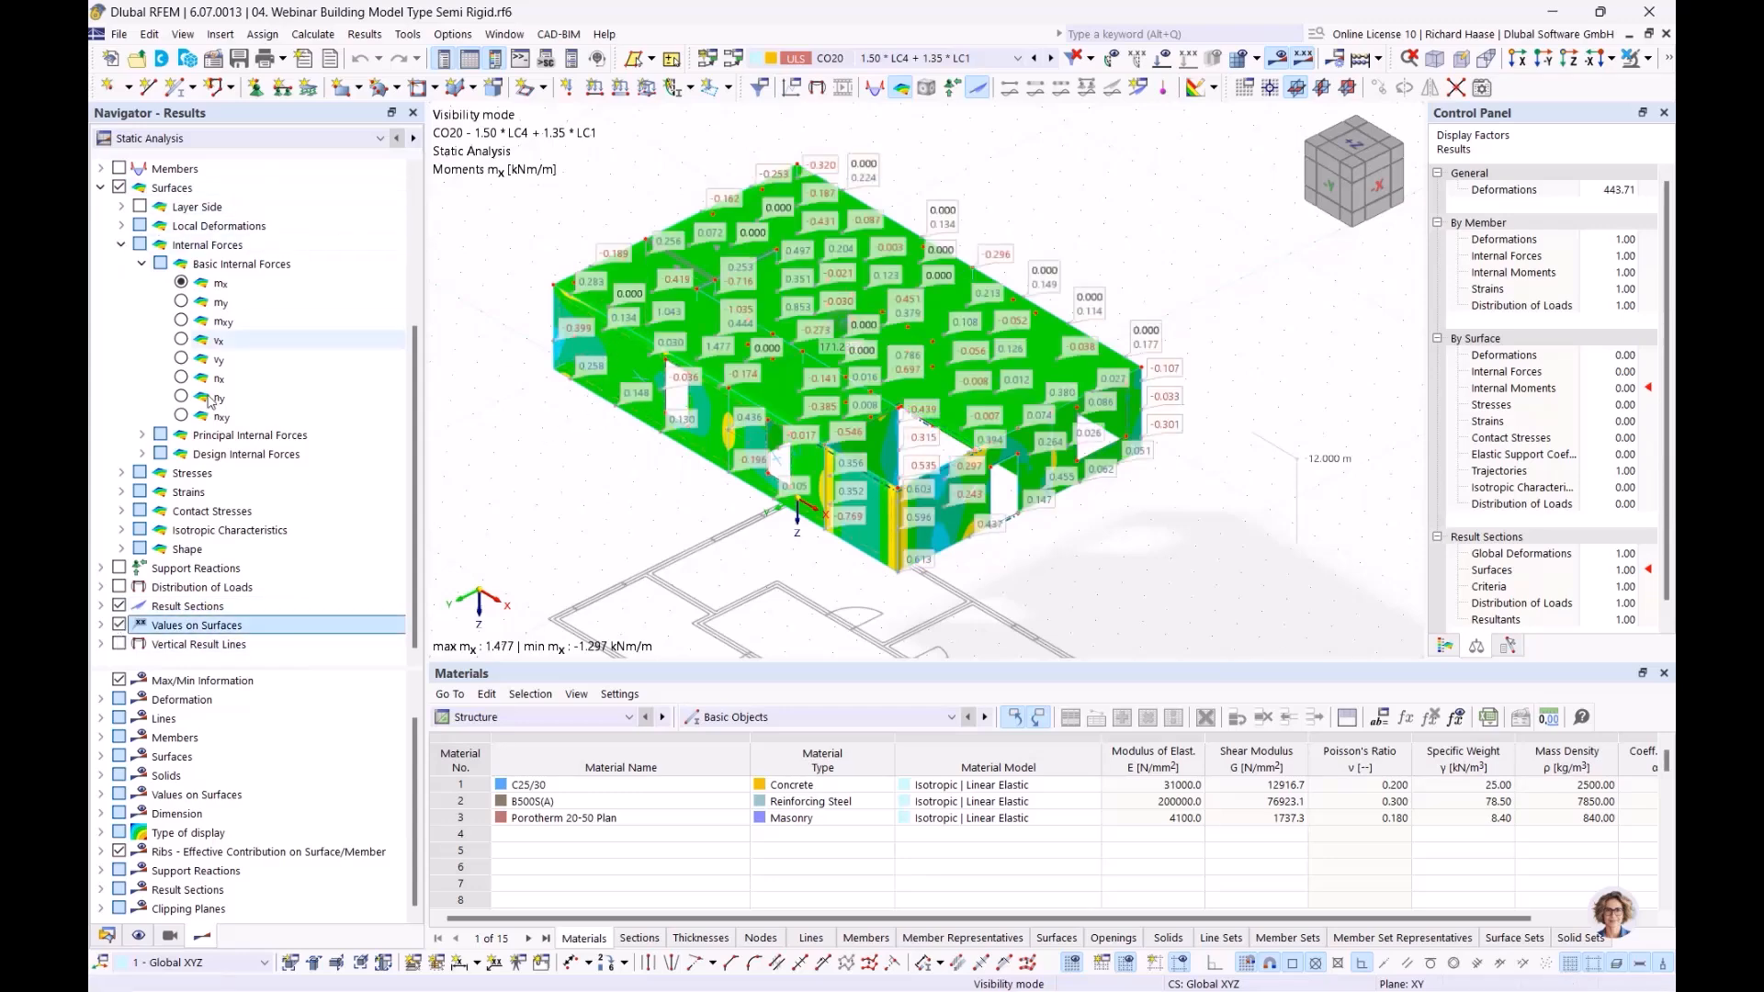
pyautogui.scroll(4, 144, 220)
# Compare Floors, Walls and Walls & Floors mx, then show combined displacements |u| (0.3 to 3.2 mm)
pyautogui.click(141, 208)
pyautogui.click(140, 227)
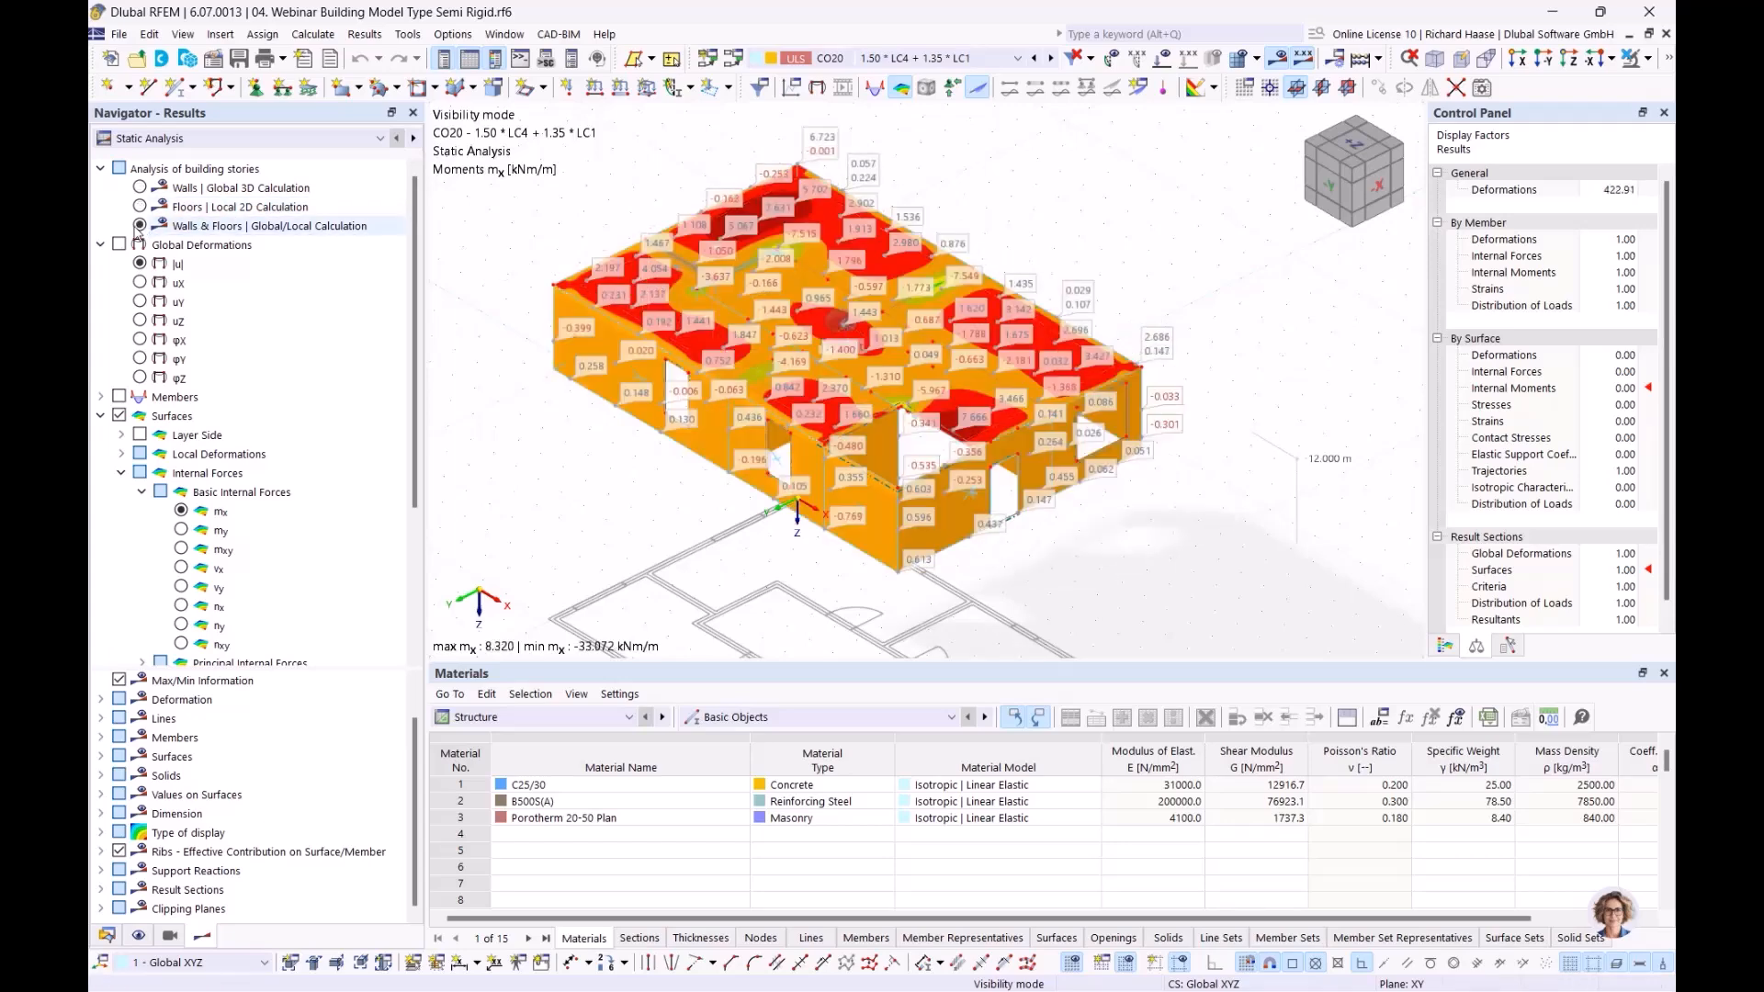
pyautogui.click(139, 187)
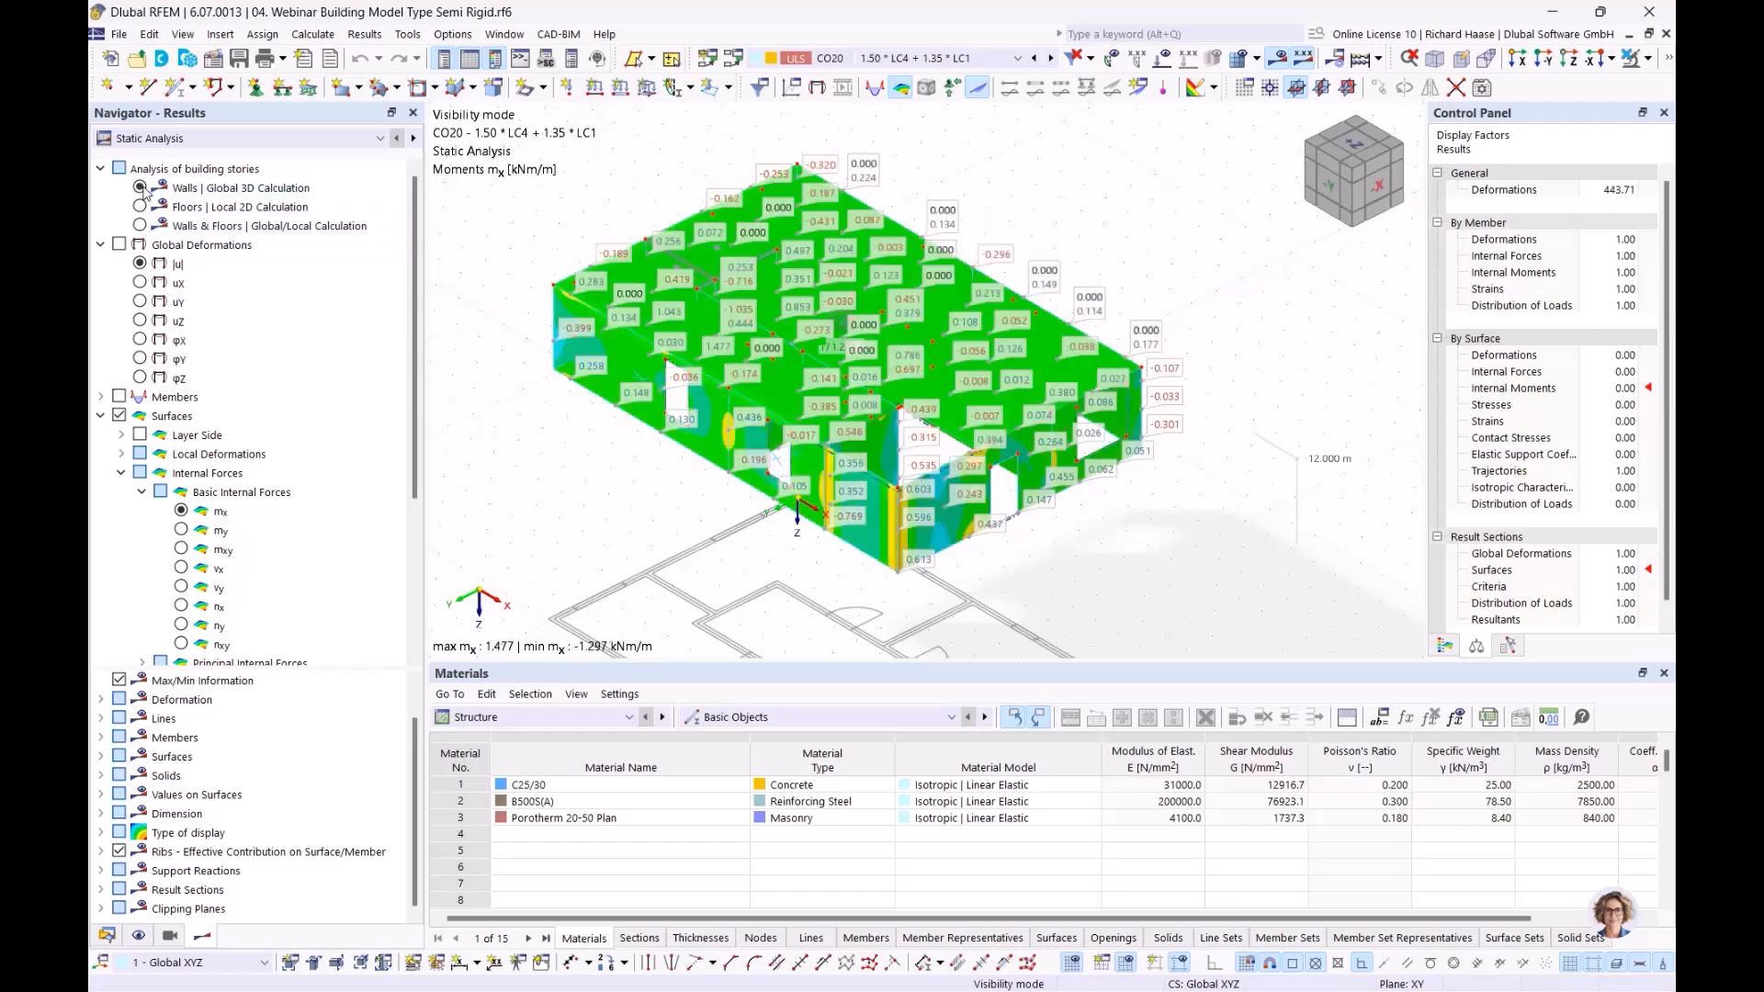
pyautogui.click(140, 207)
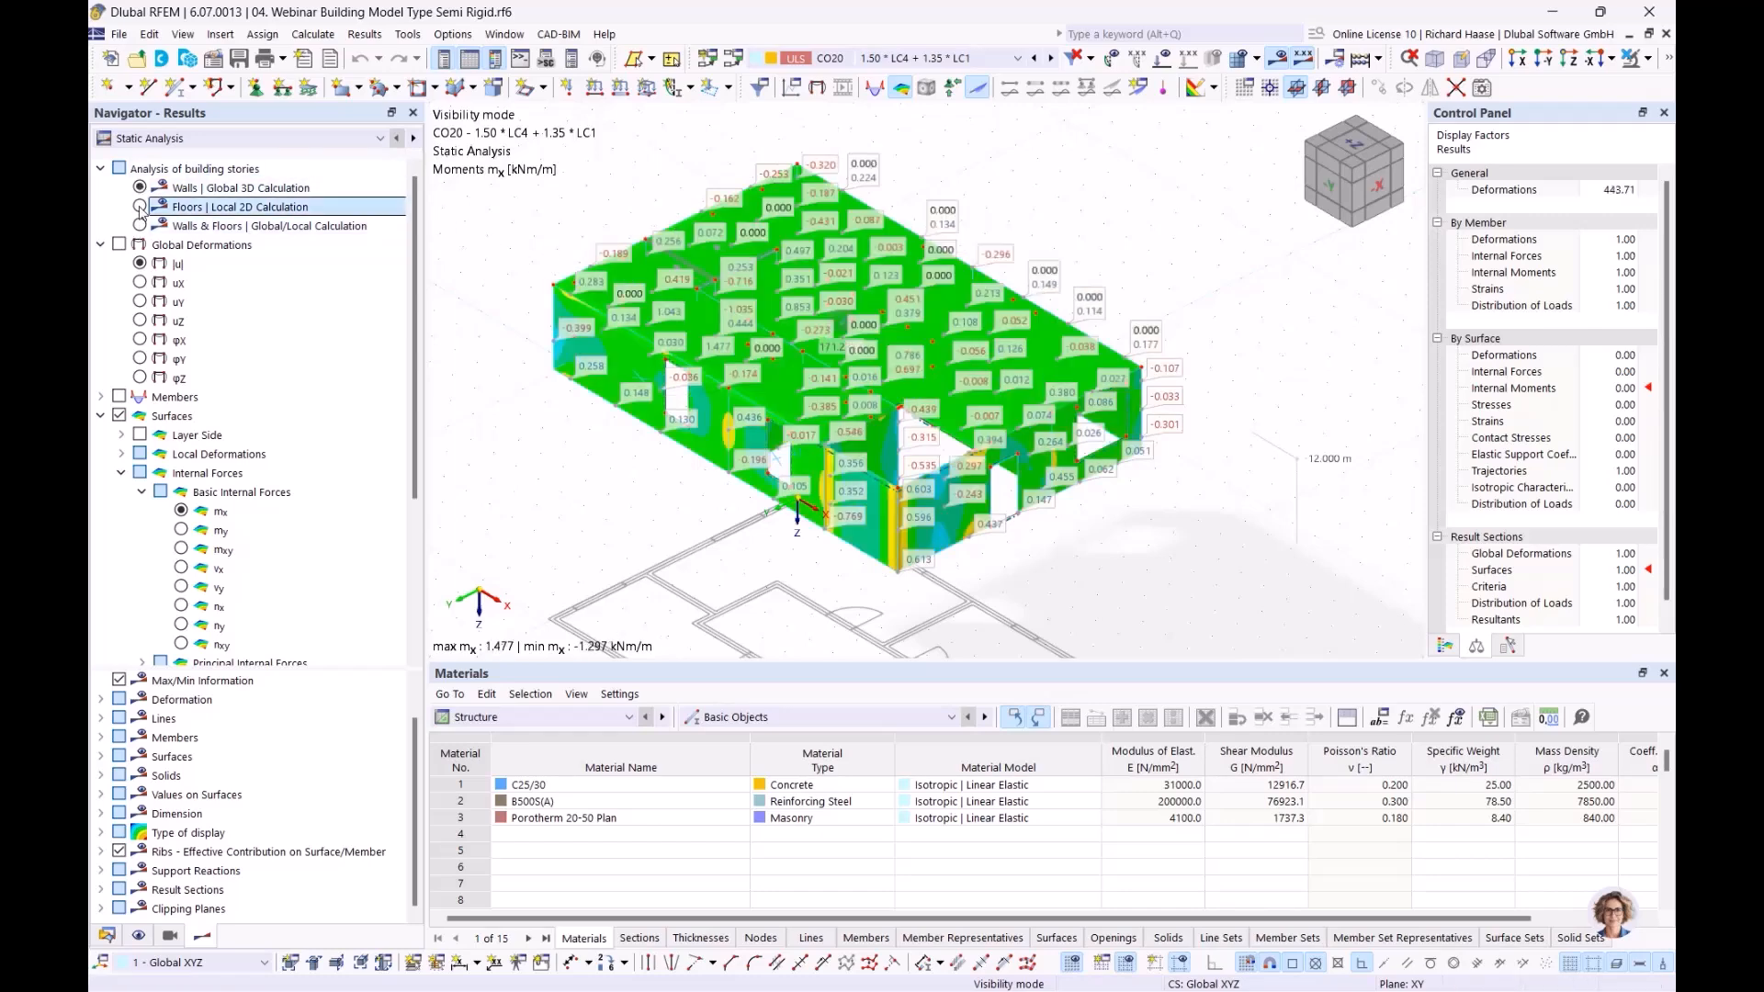
pyautogui.click(139, 225)
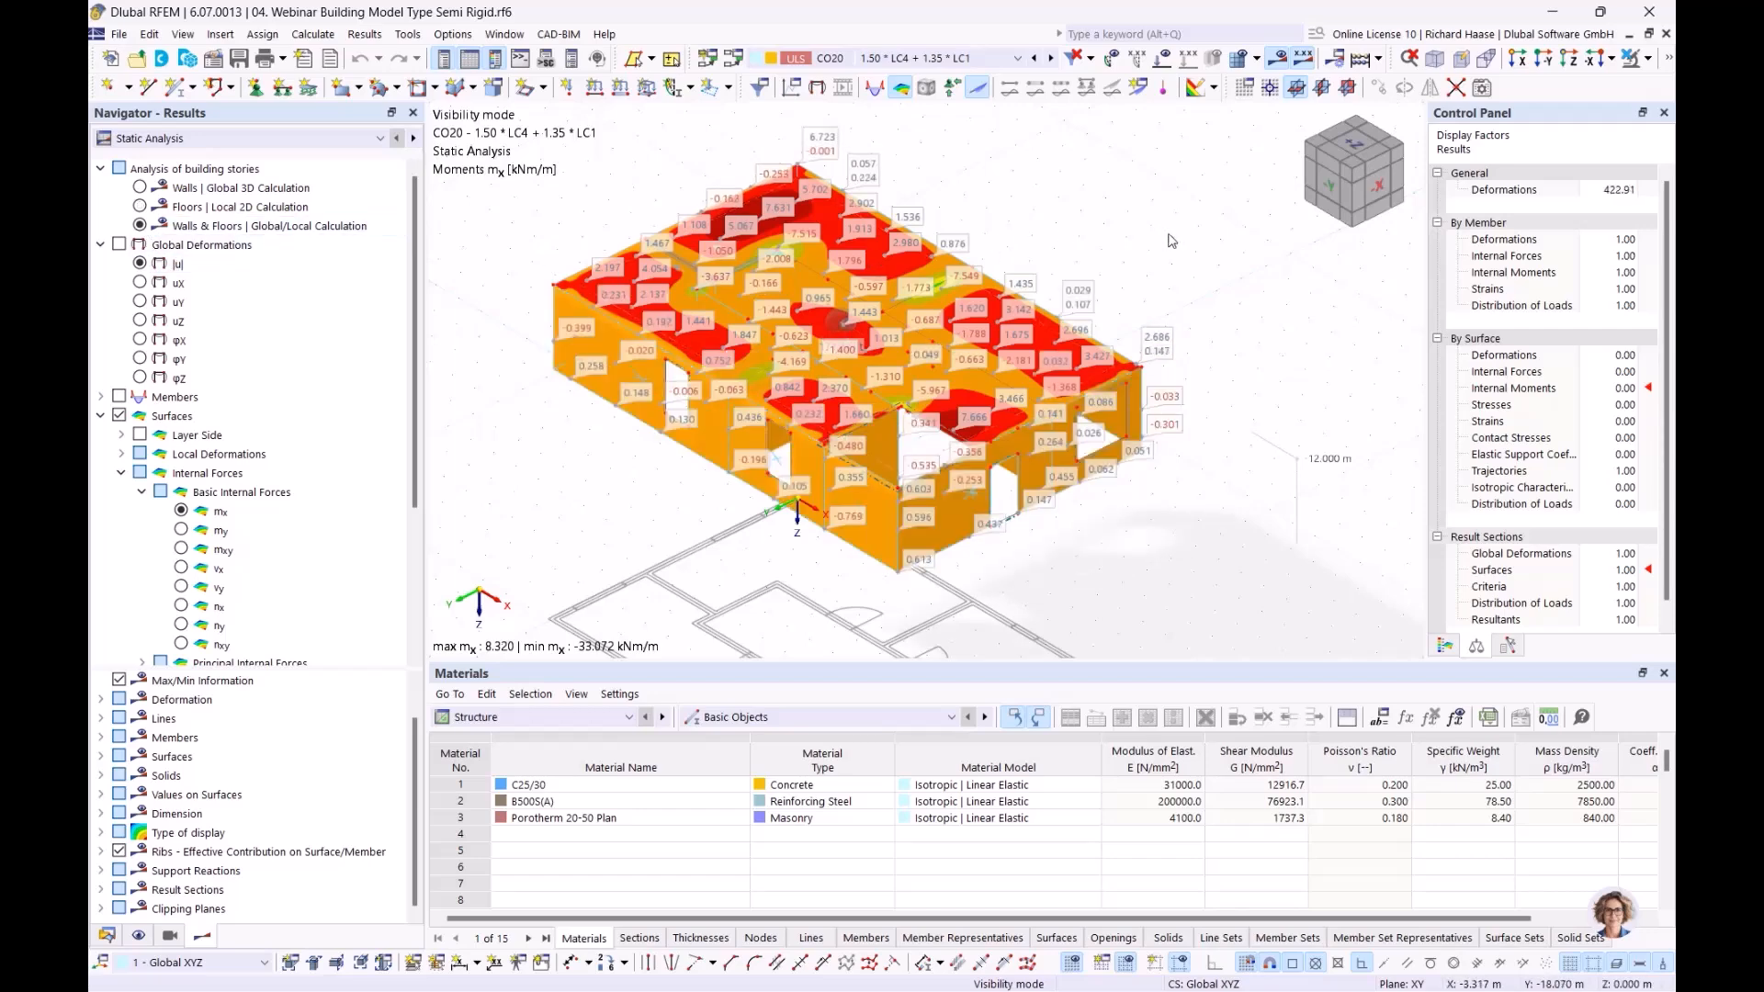
pyautogui.moveTo(1168, 233); pyautogui.dragTo(1168, 243, button='middle')
pyautogui.click(140, 263)
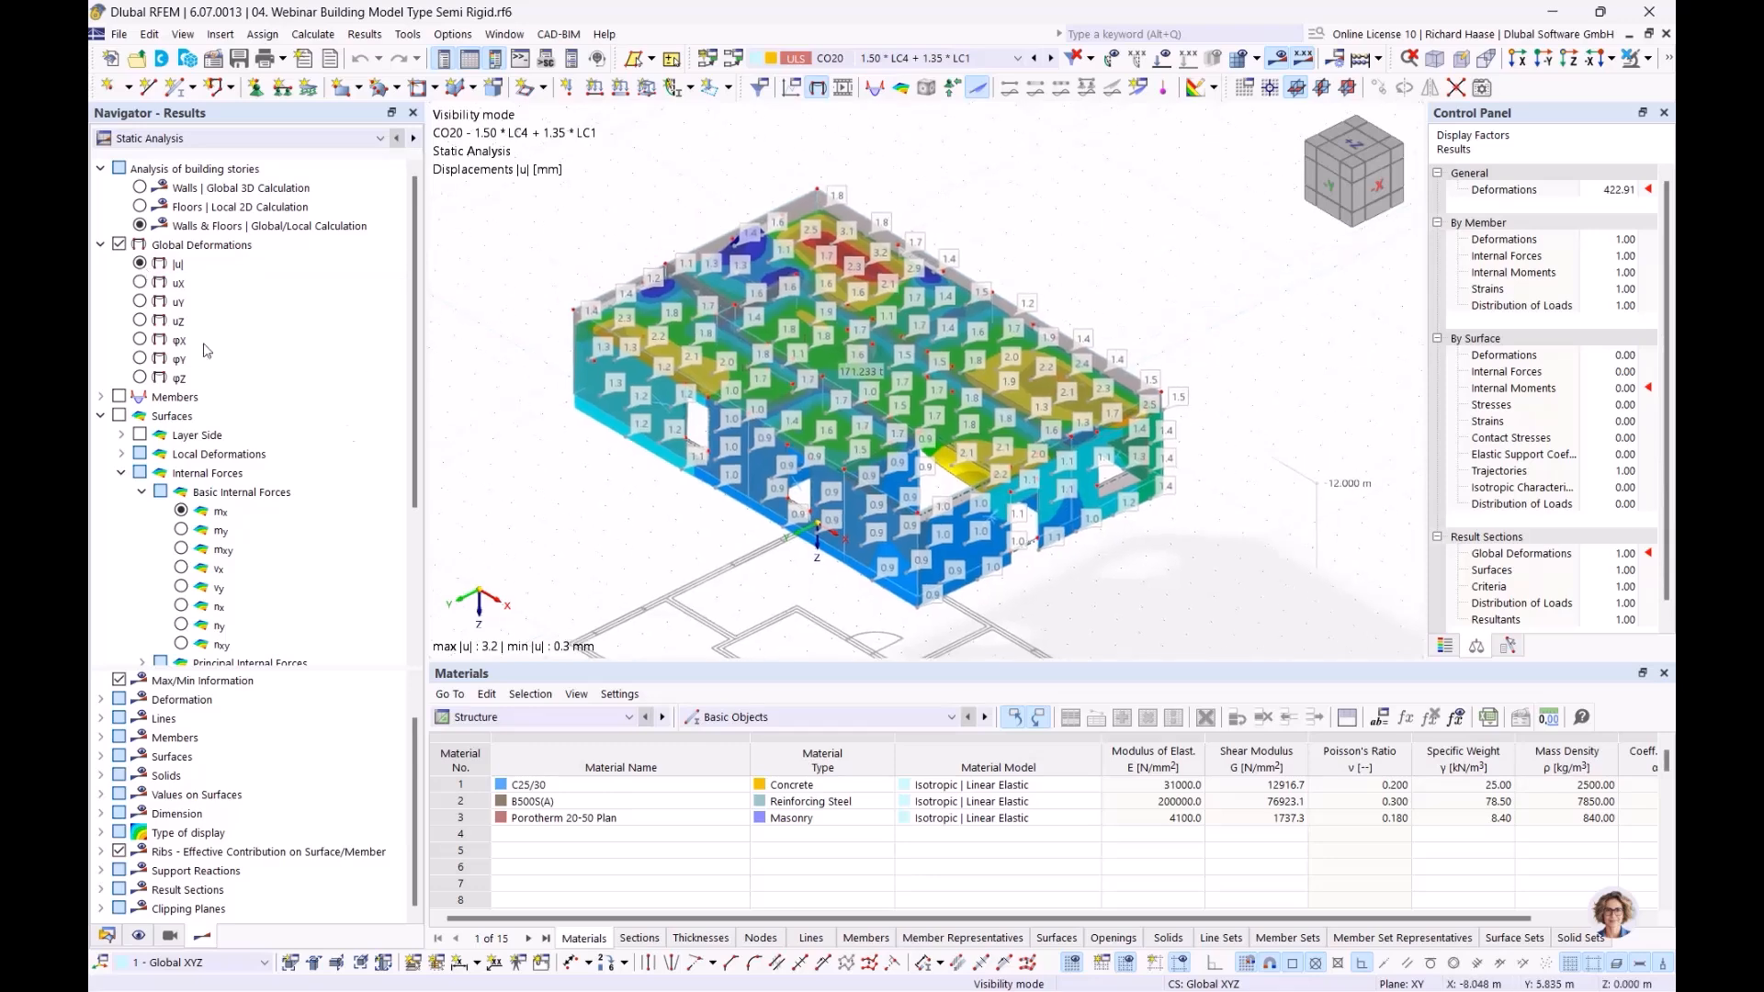
# Check the Semi Rigid model's Walls | Global 3D and Floors | Local 2D displacements, then open the Window menu
pyautogui.click(139, 187)
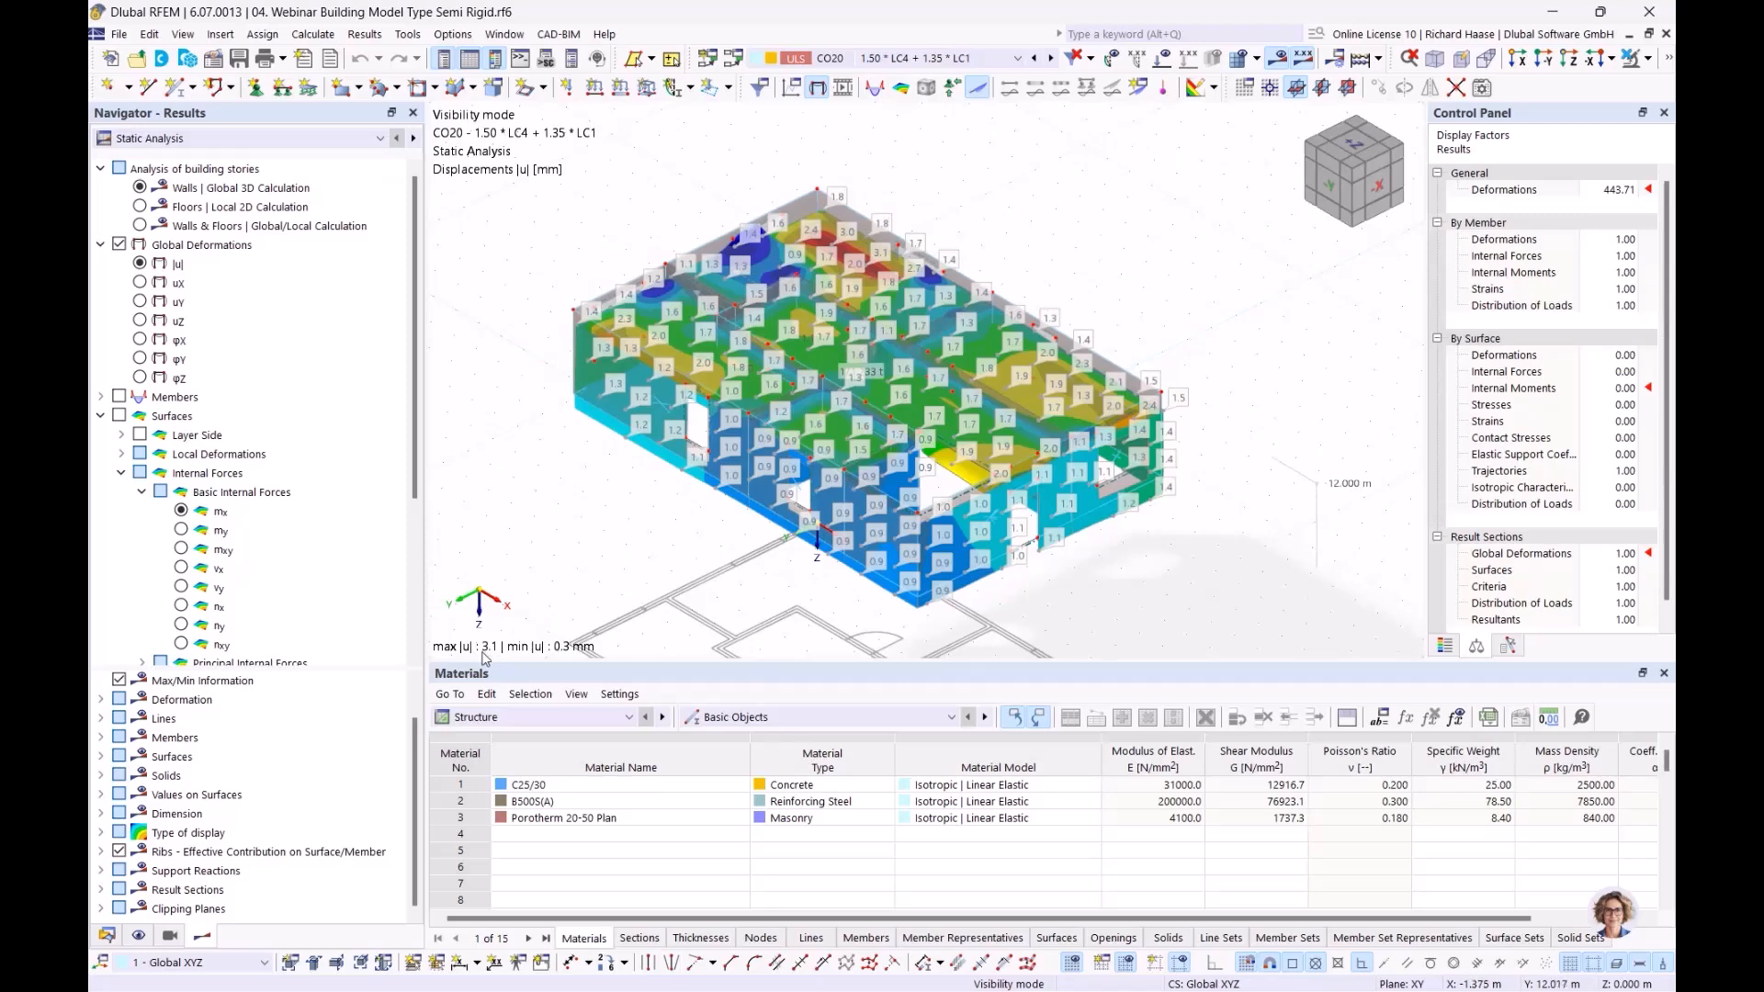
pyautogui.click(139, 207)
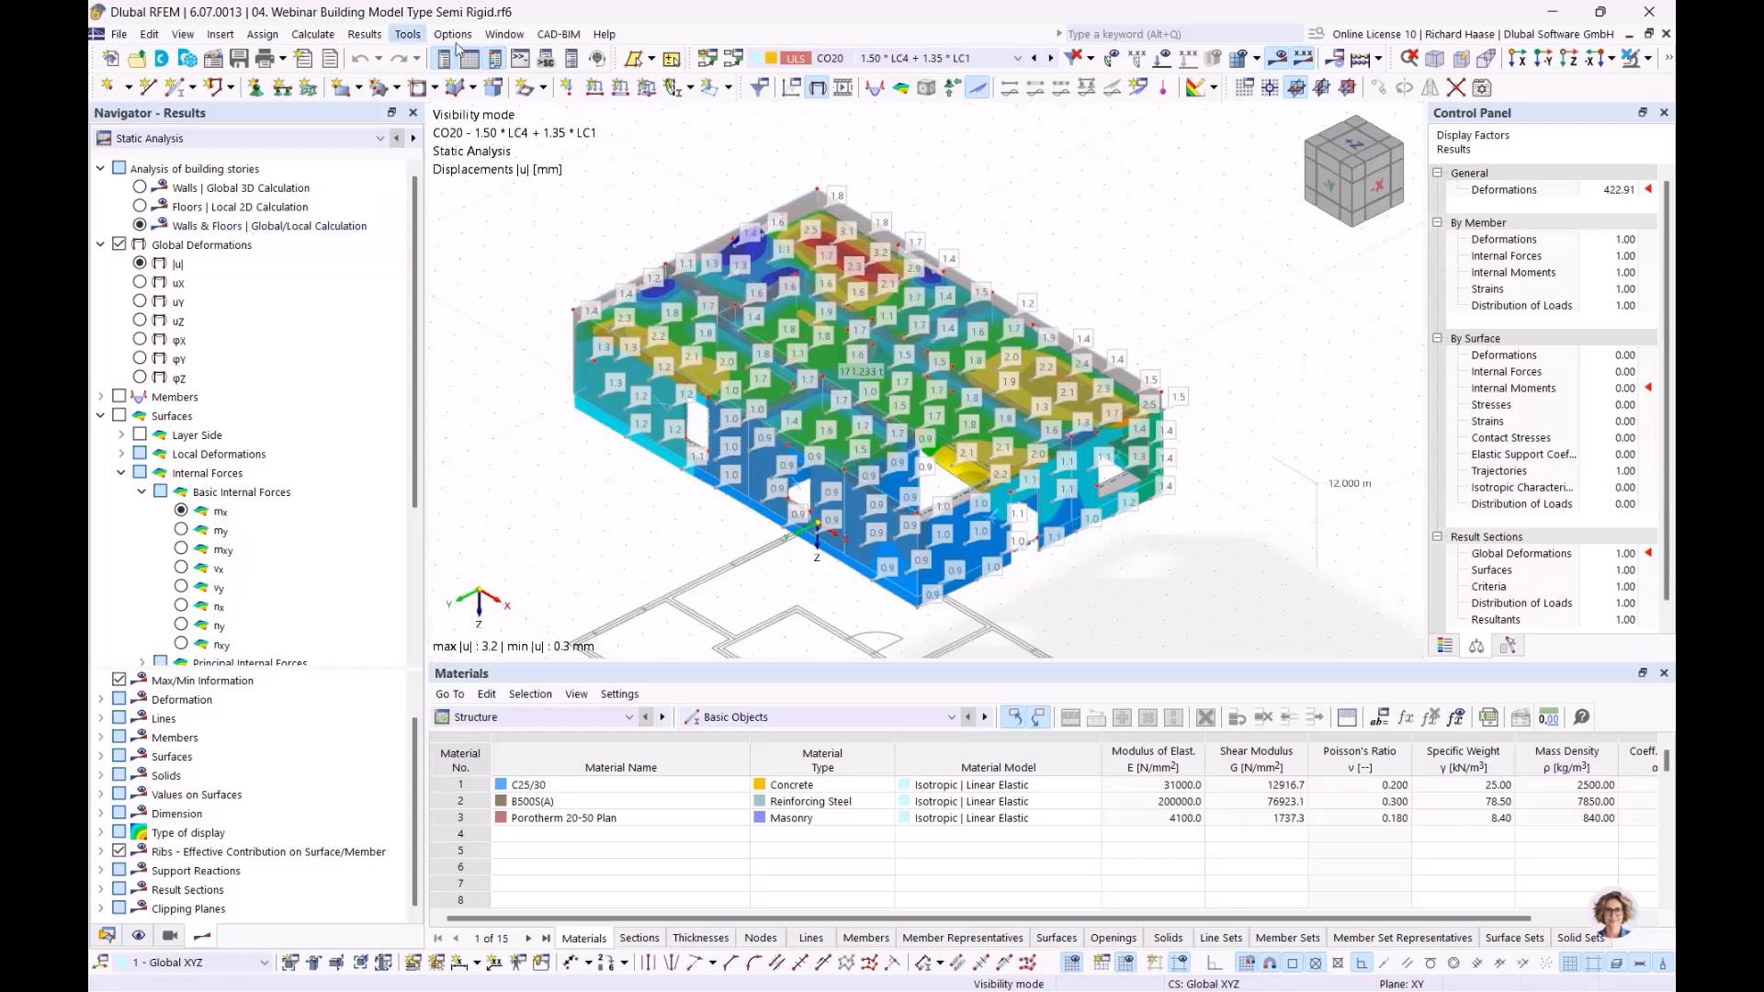
pyautogui.click(504, 36)
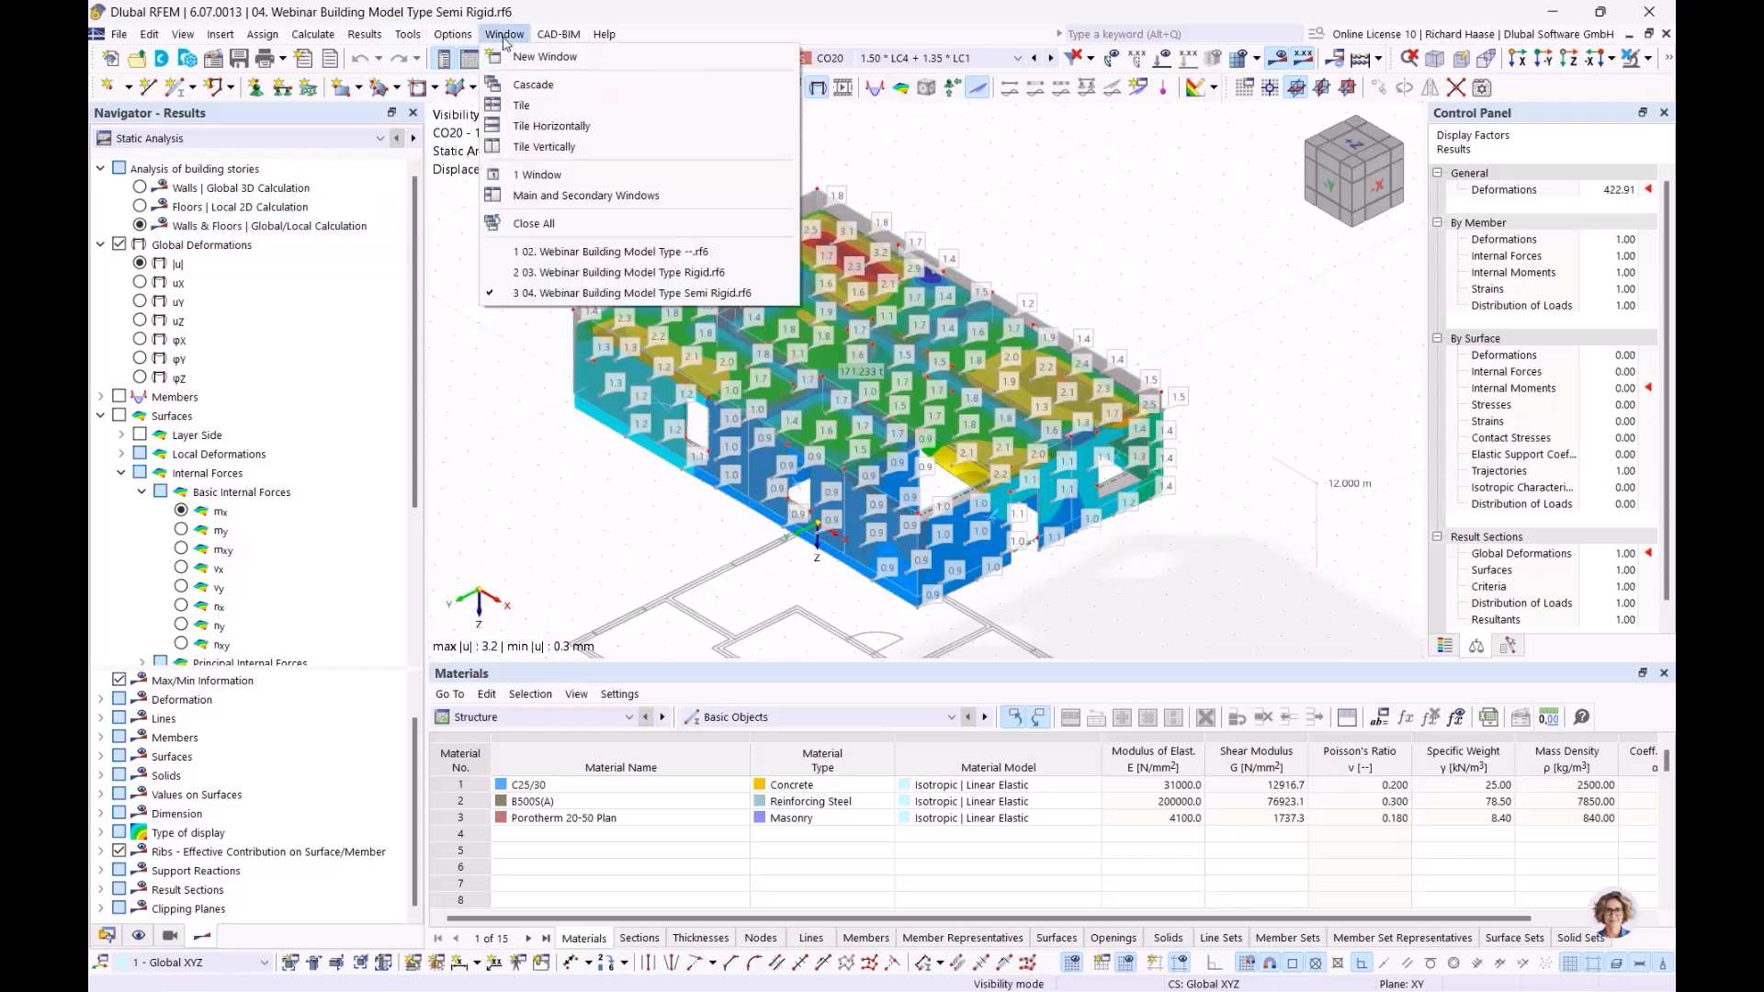
# Switch to the Rigid model and compare its wall, floor and combined displacements |u|
pyautogui.click(618, 272)
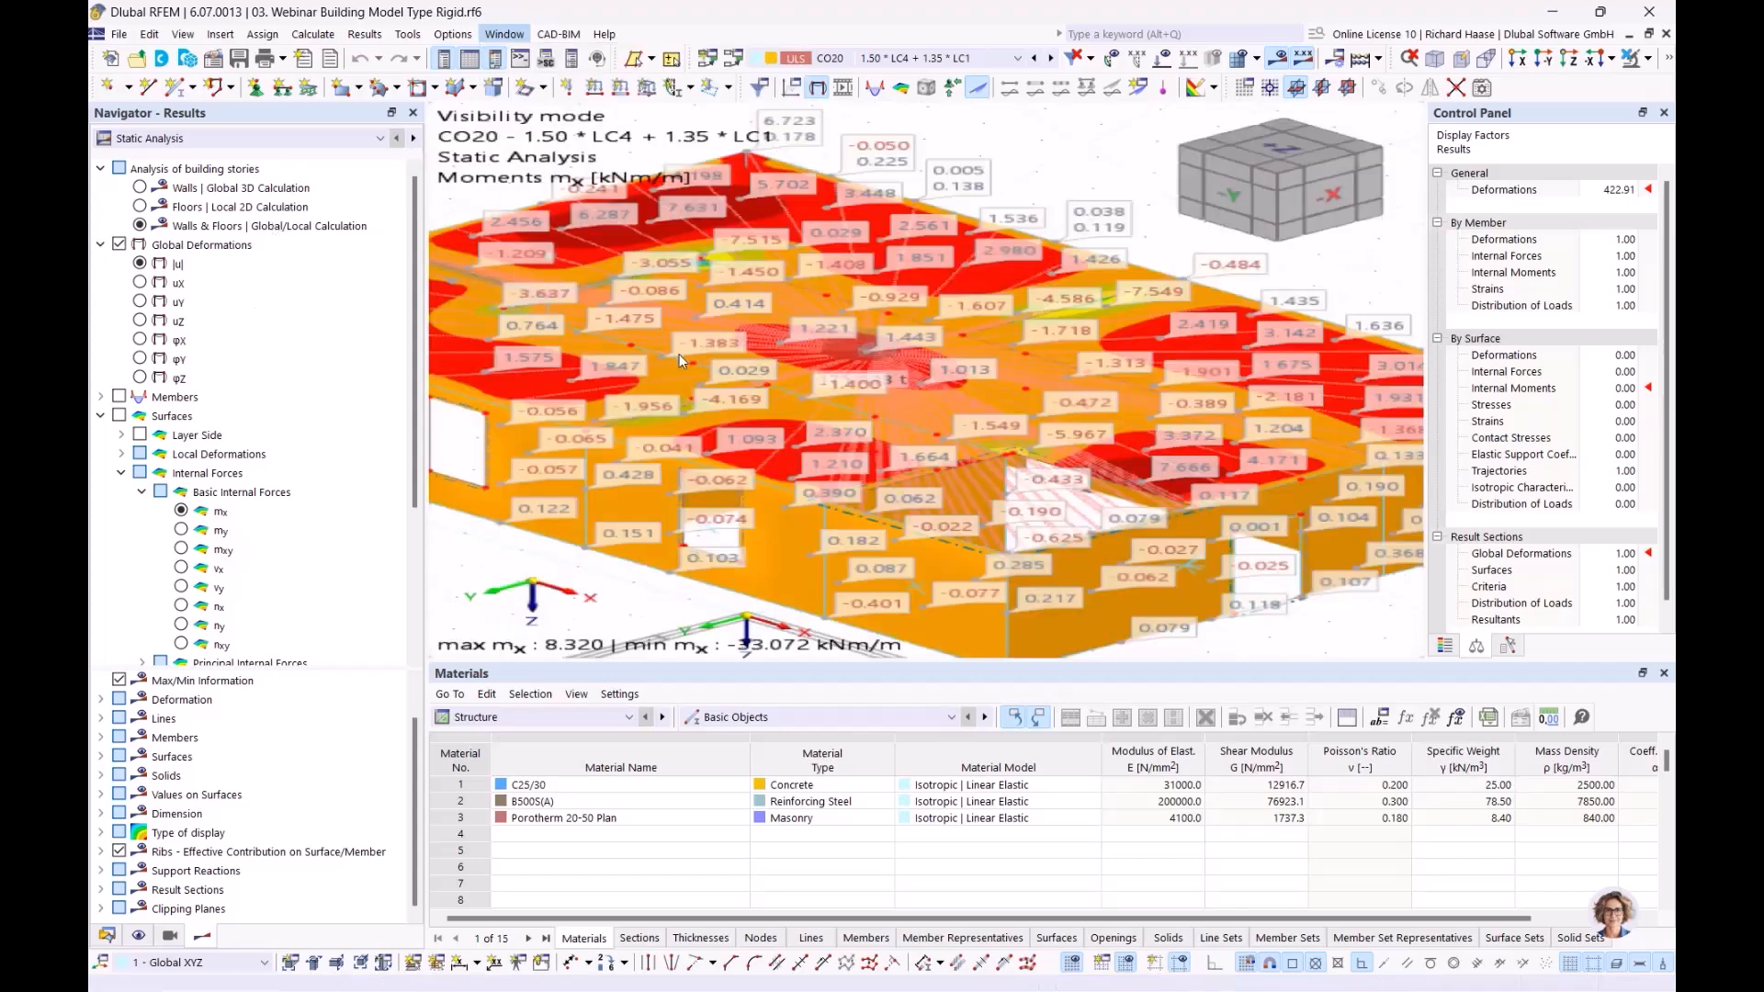
pyautogui.click(140, 265)
pyautogui.click(140, 187)
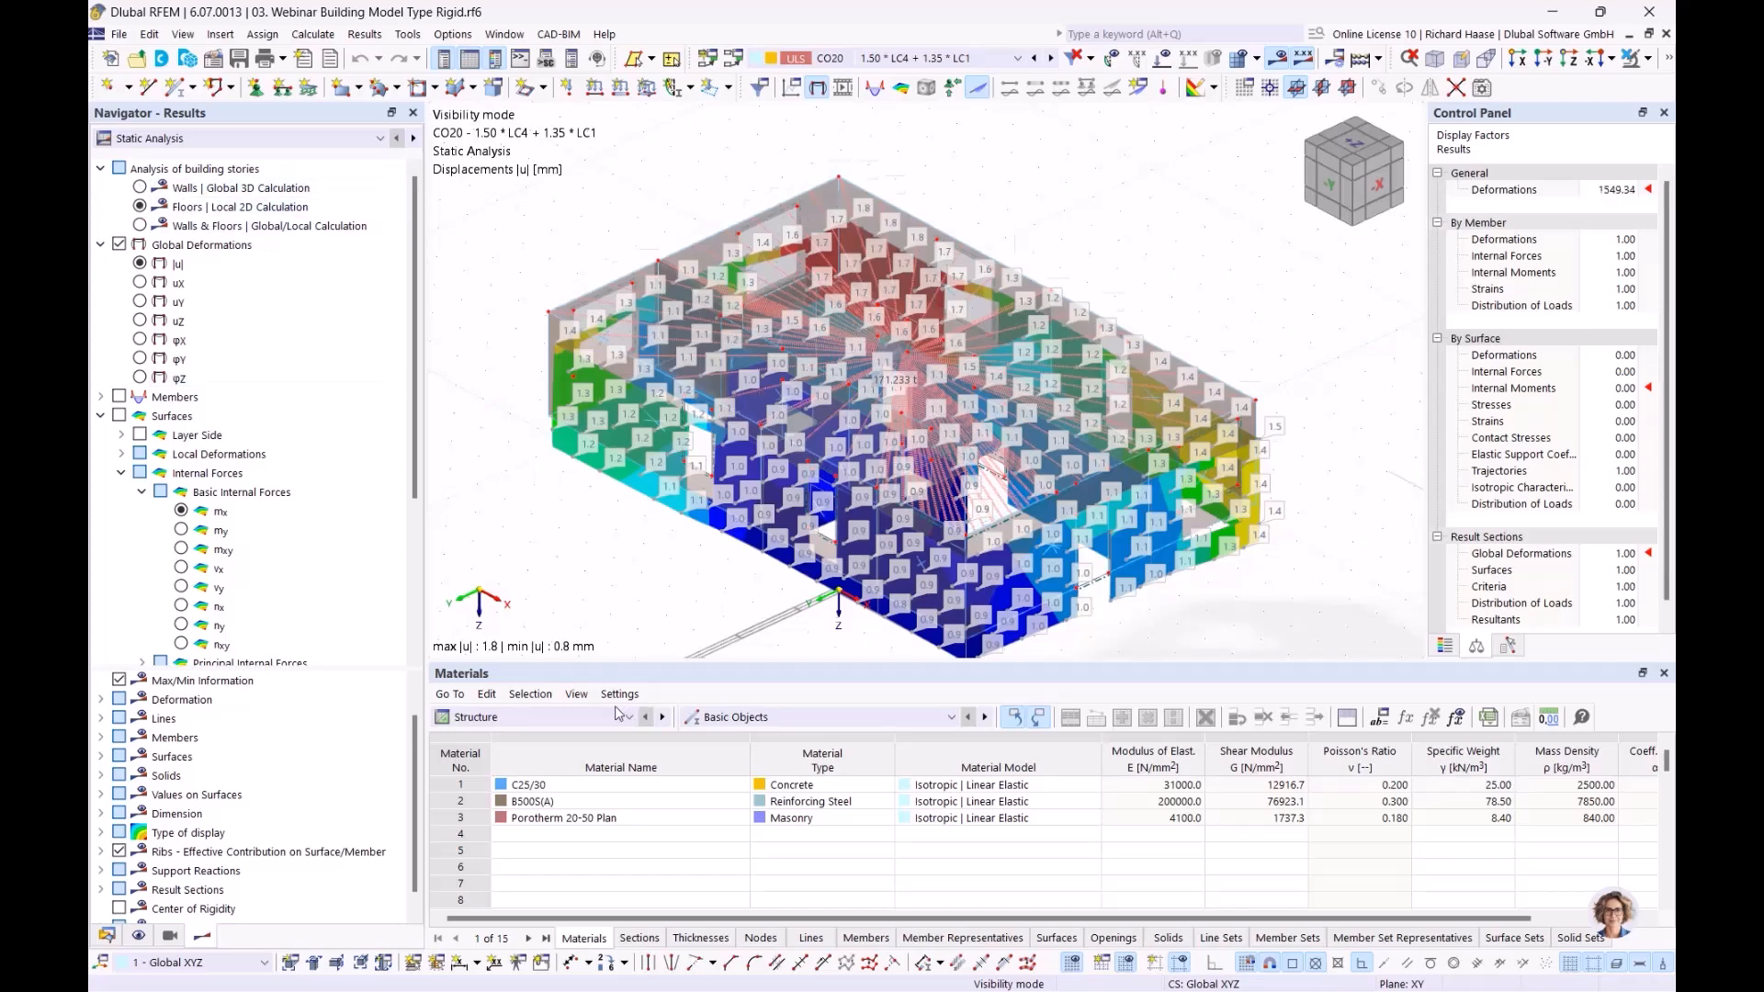
pyautogui.click(140, 207)
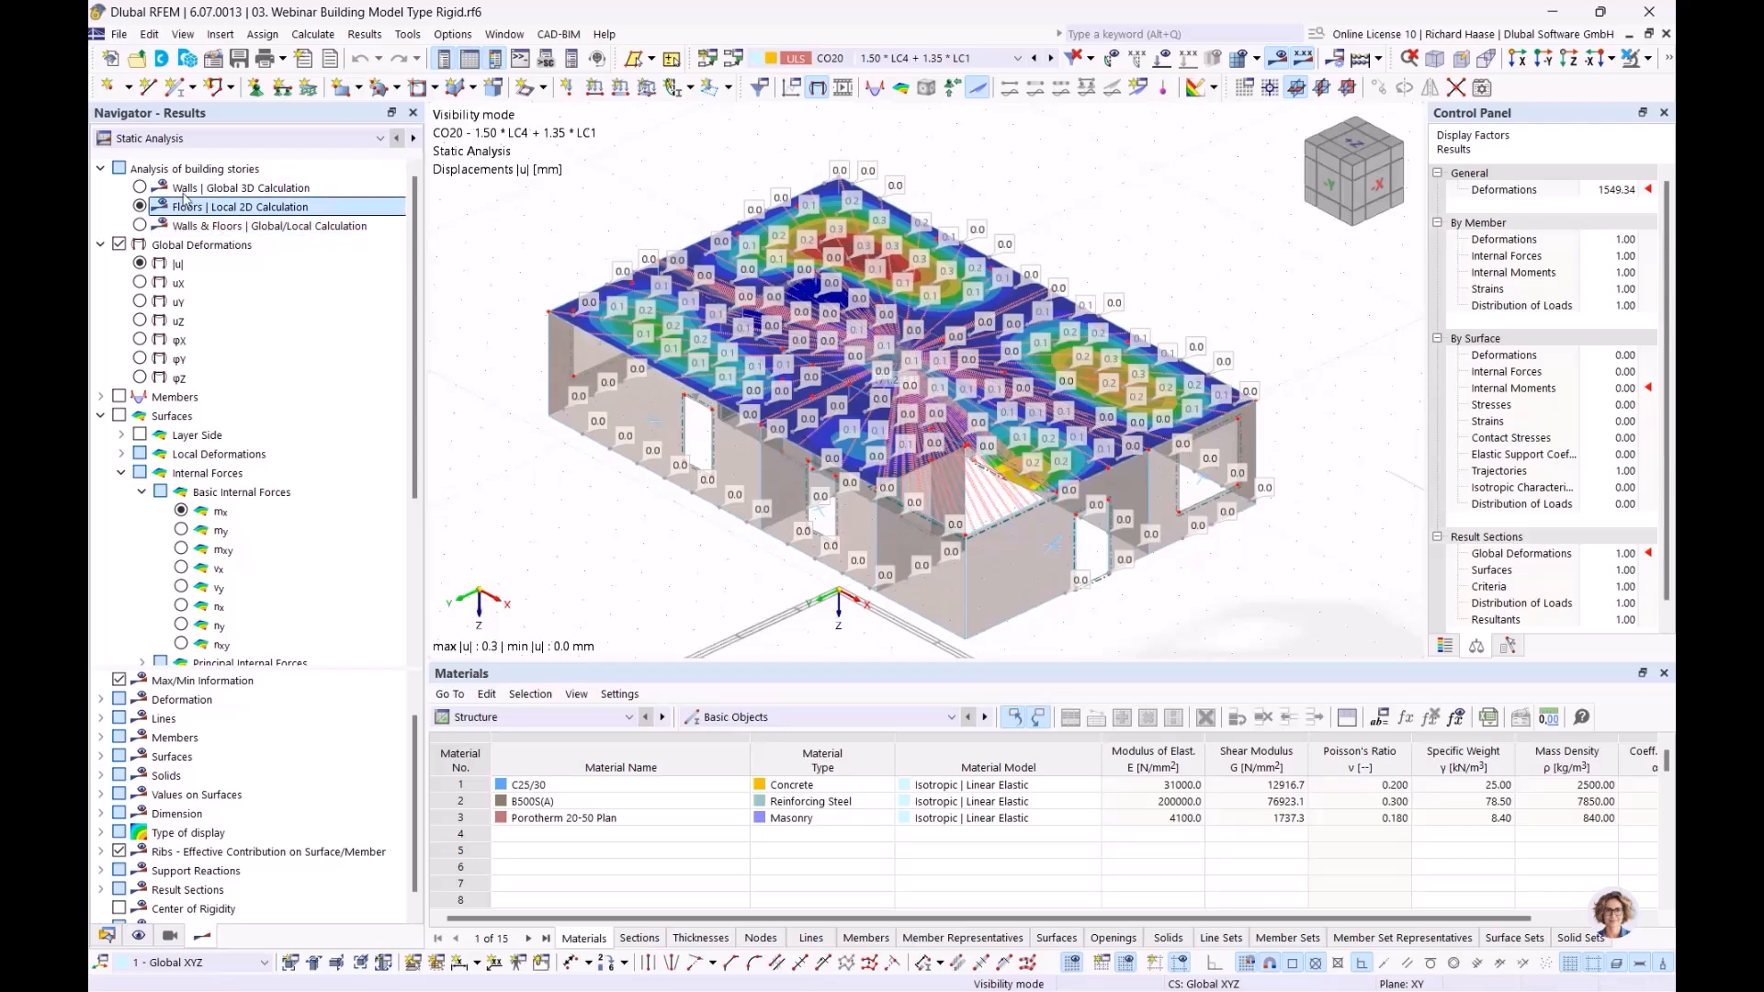
pyautogui.click(139, 225)
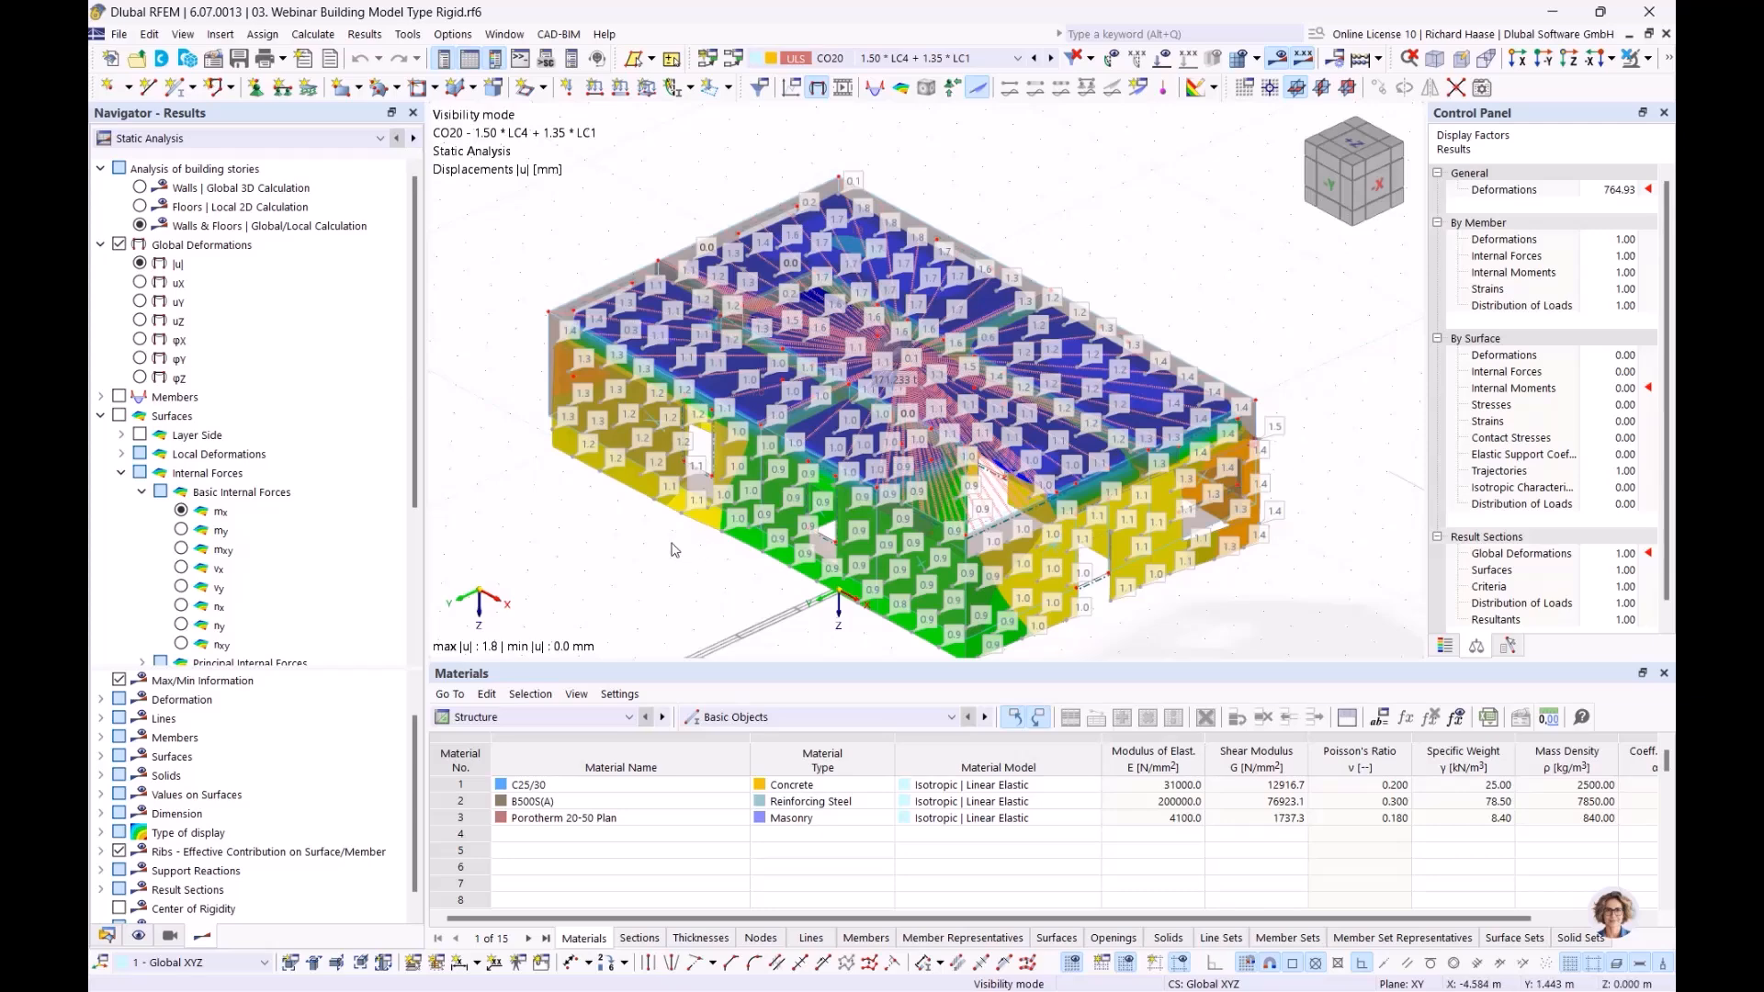
# Hide the surface value labels and advance to slide 7, 'Shear walls and deep beams'
pyautogui.scroll(-4, 126, 636)
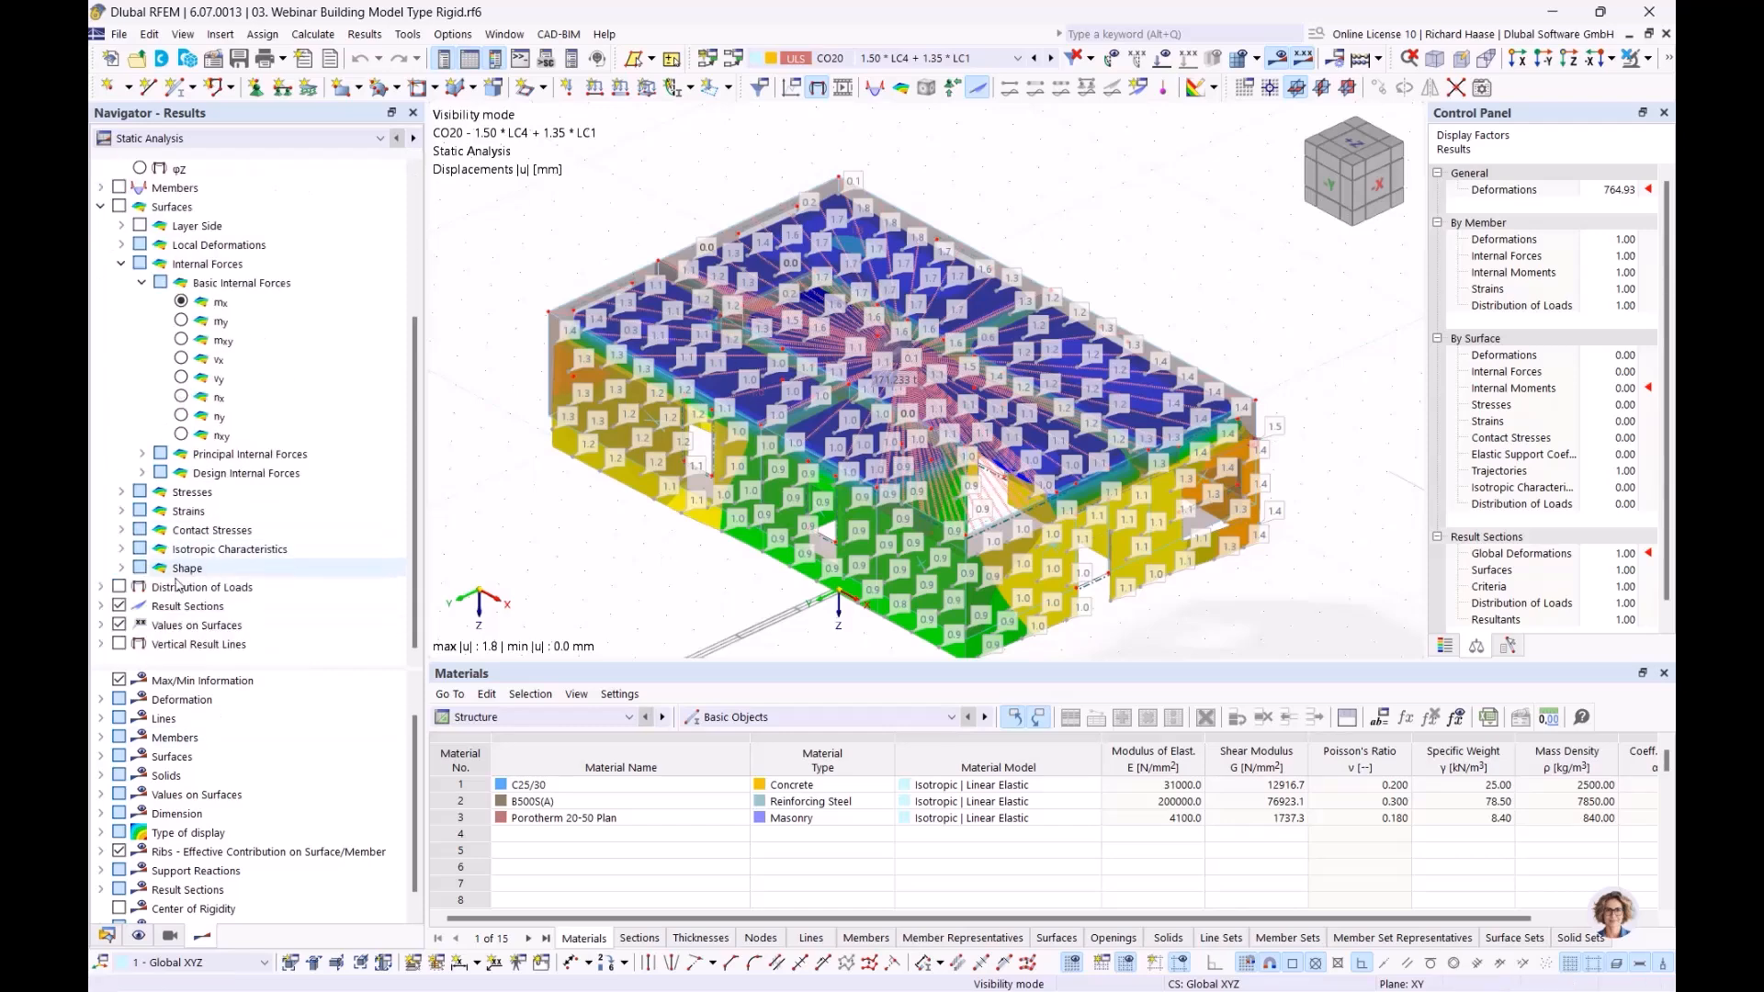
pyautogui.click(120, 625)
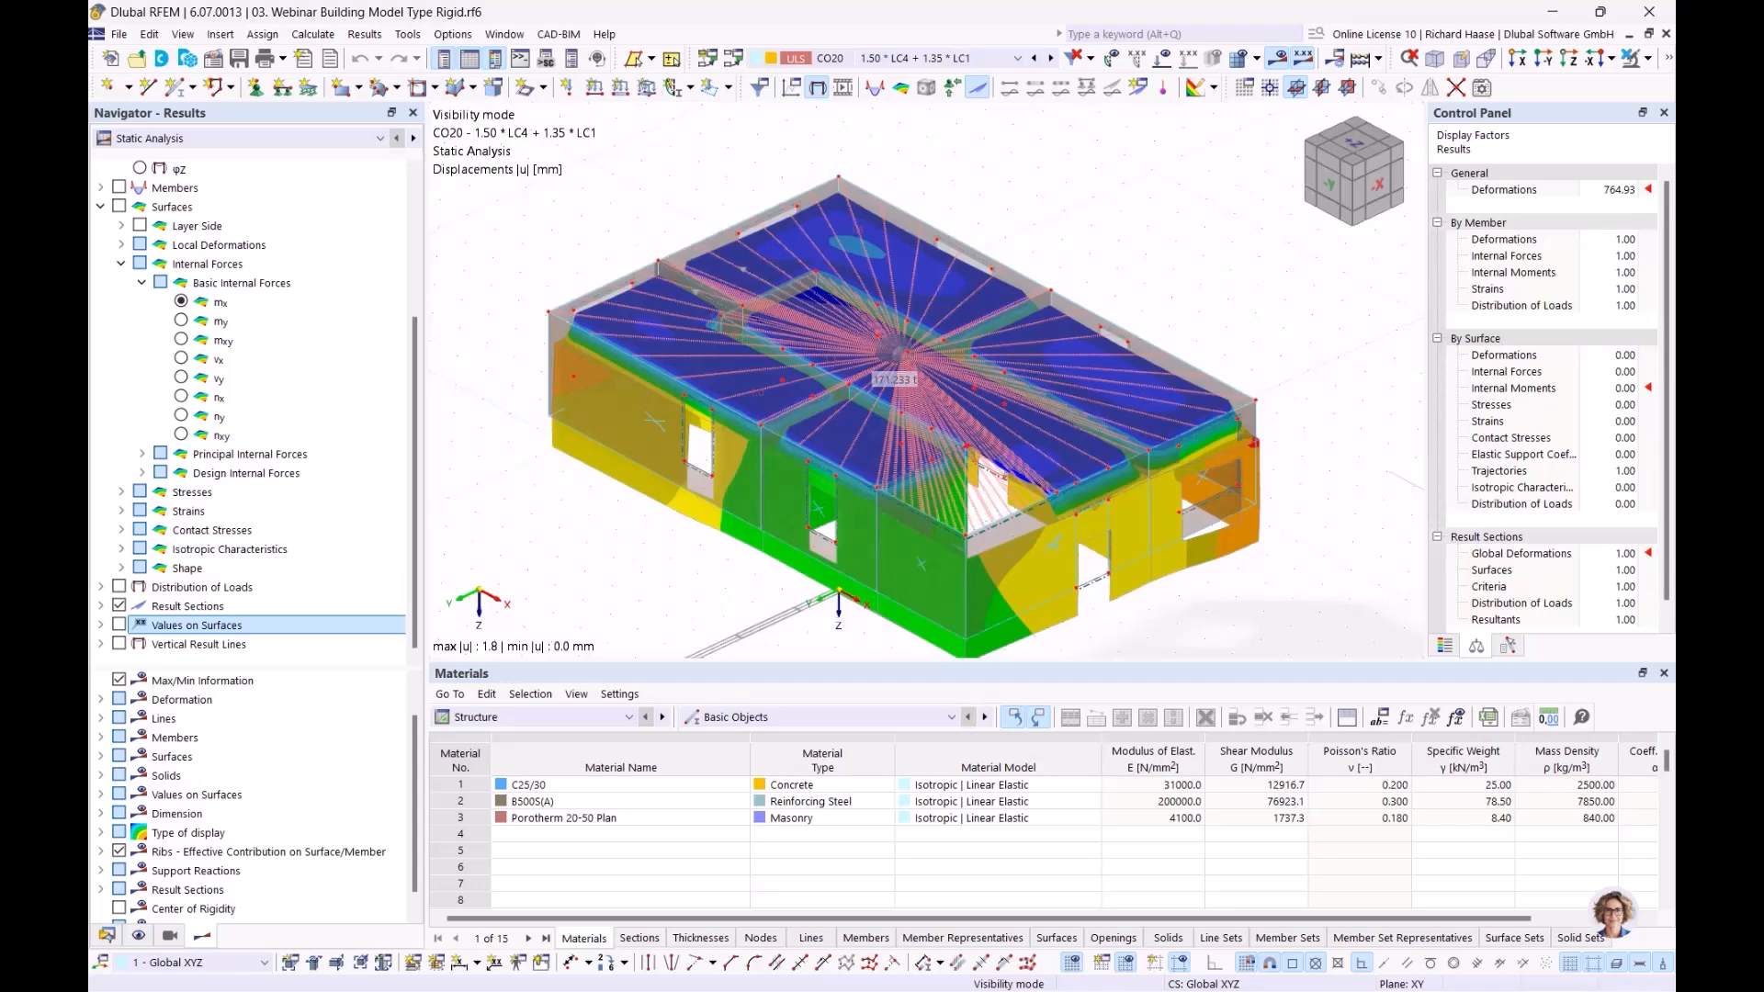
pyautogui.hotkey('alt', 'Tab')
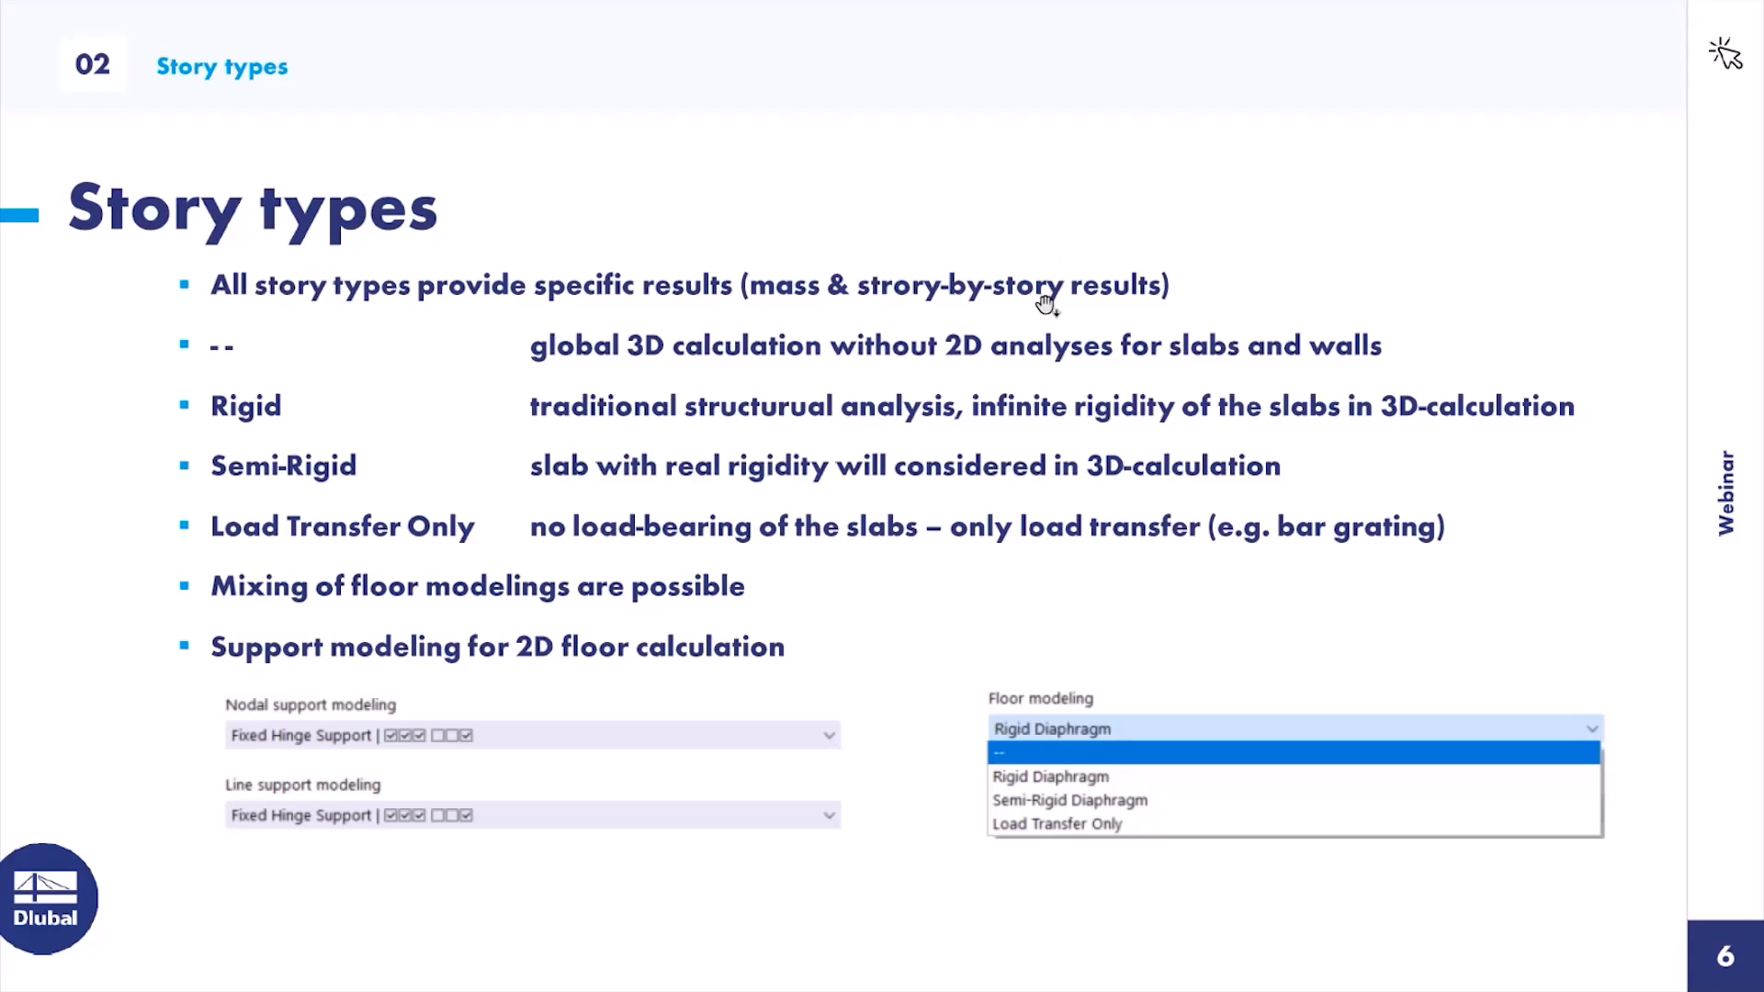
pyautogui.press('Right')
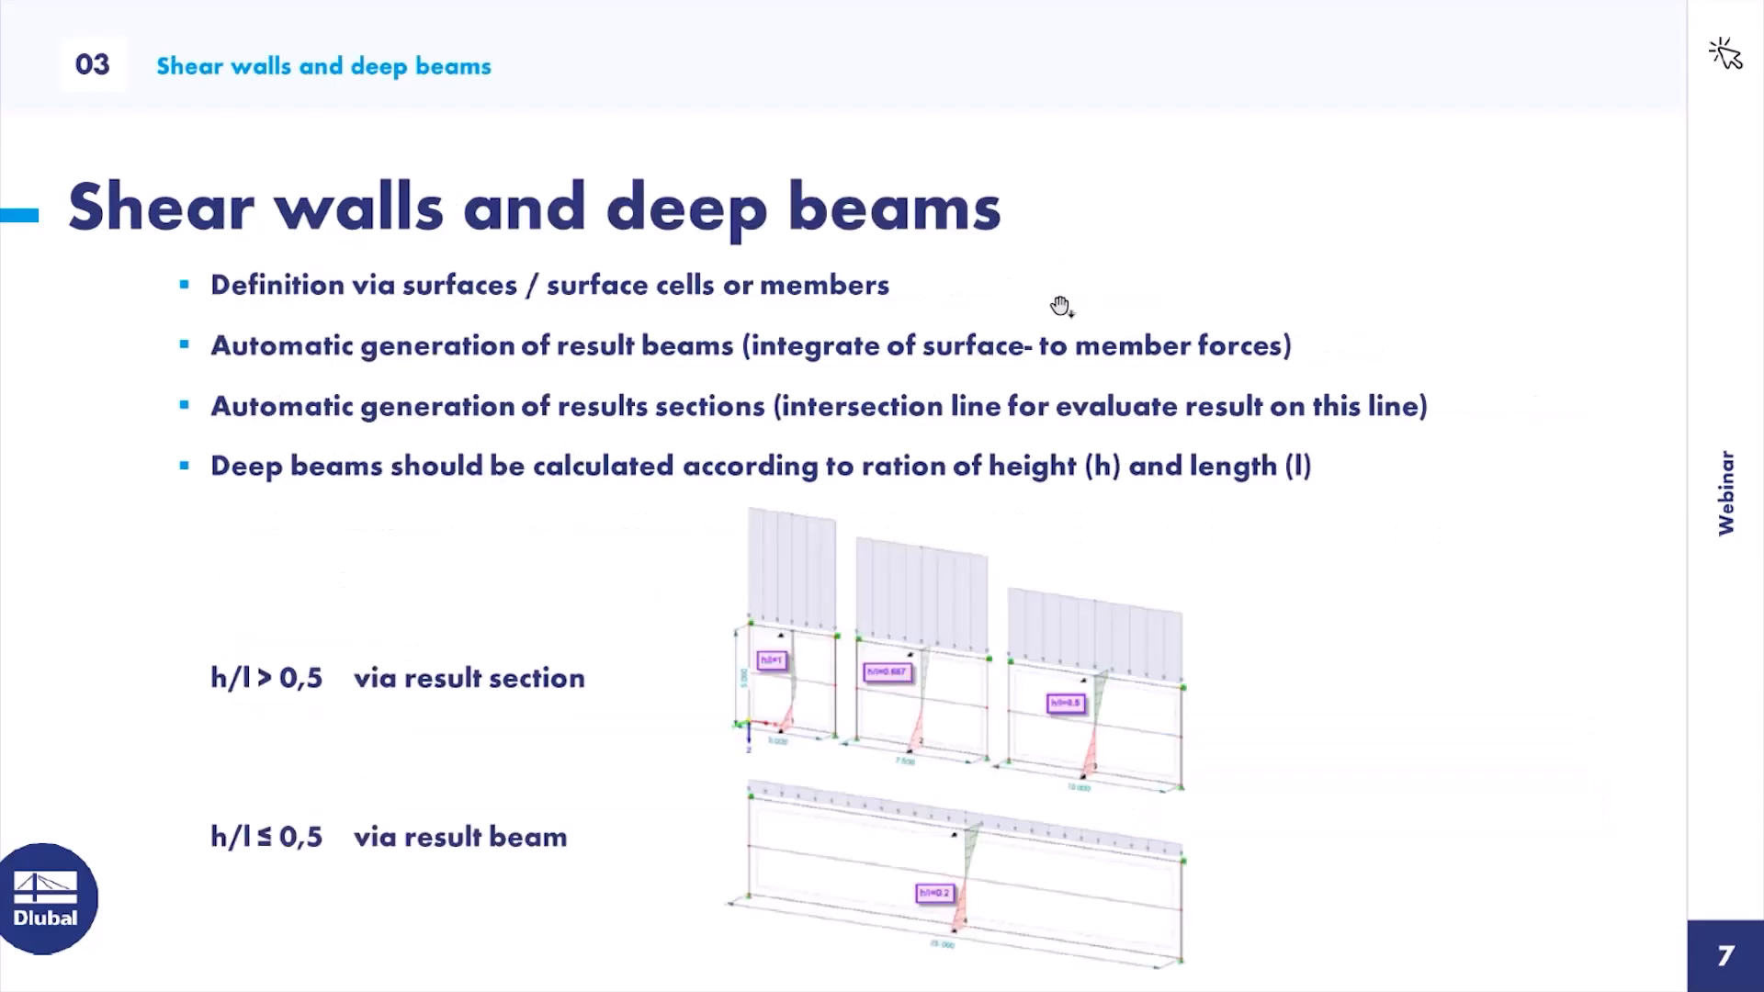
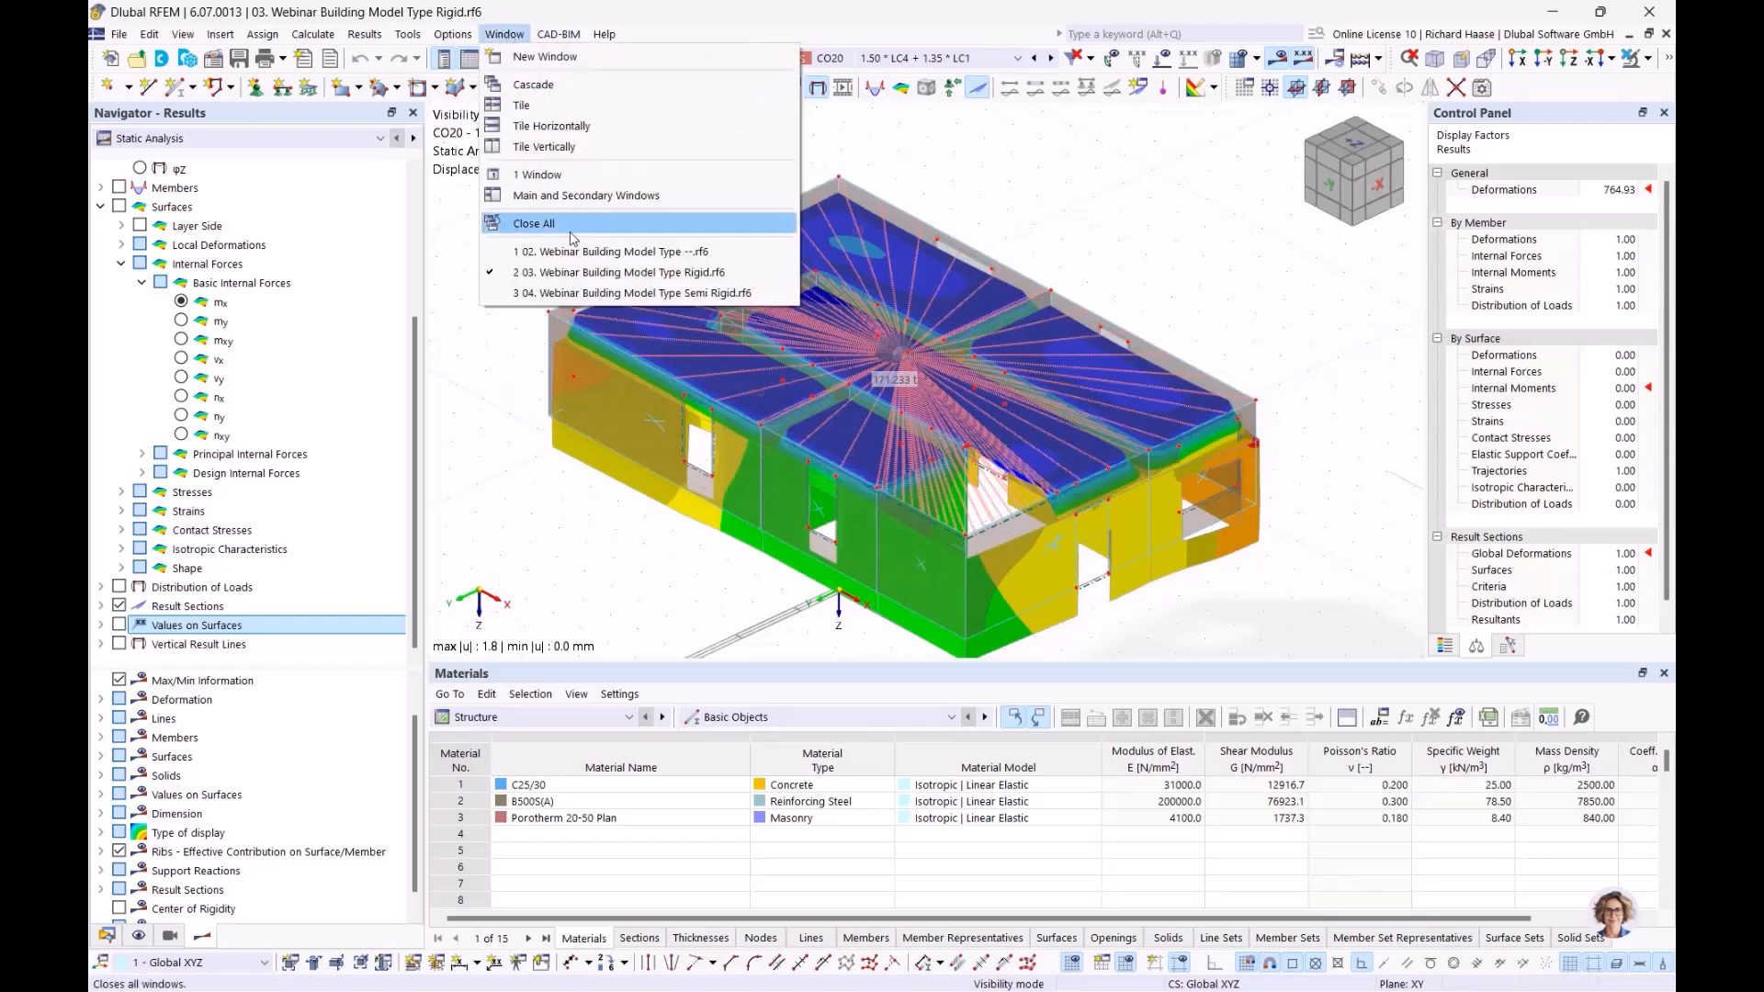
# Bring the '02. Webinar Building Model Type --.rf6' model to the front via the Window menu
pyautogui.click(550, 253)
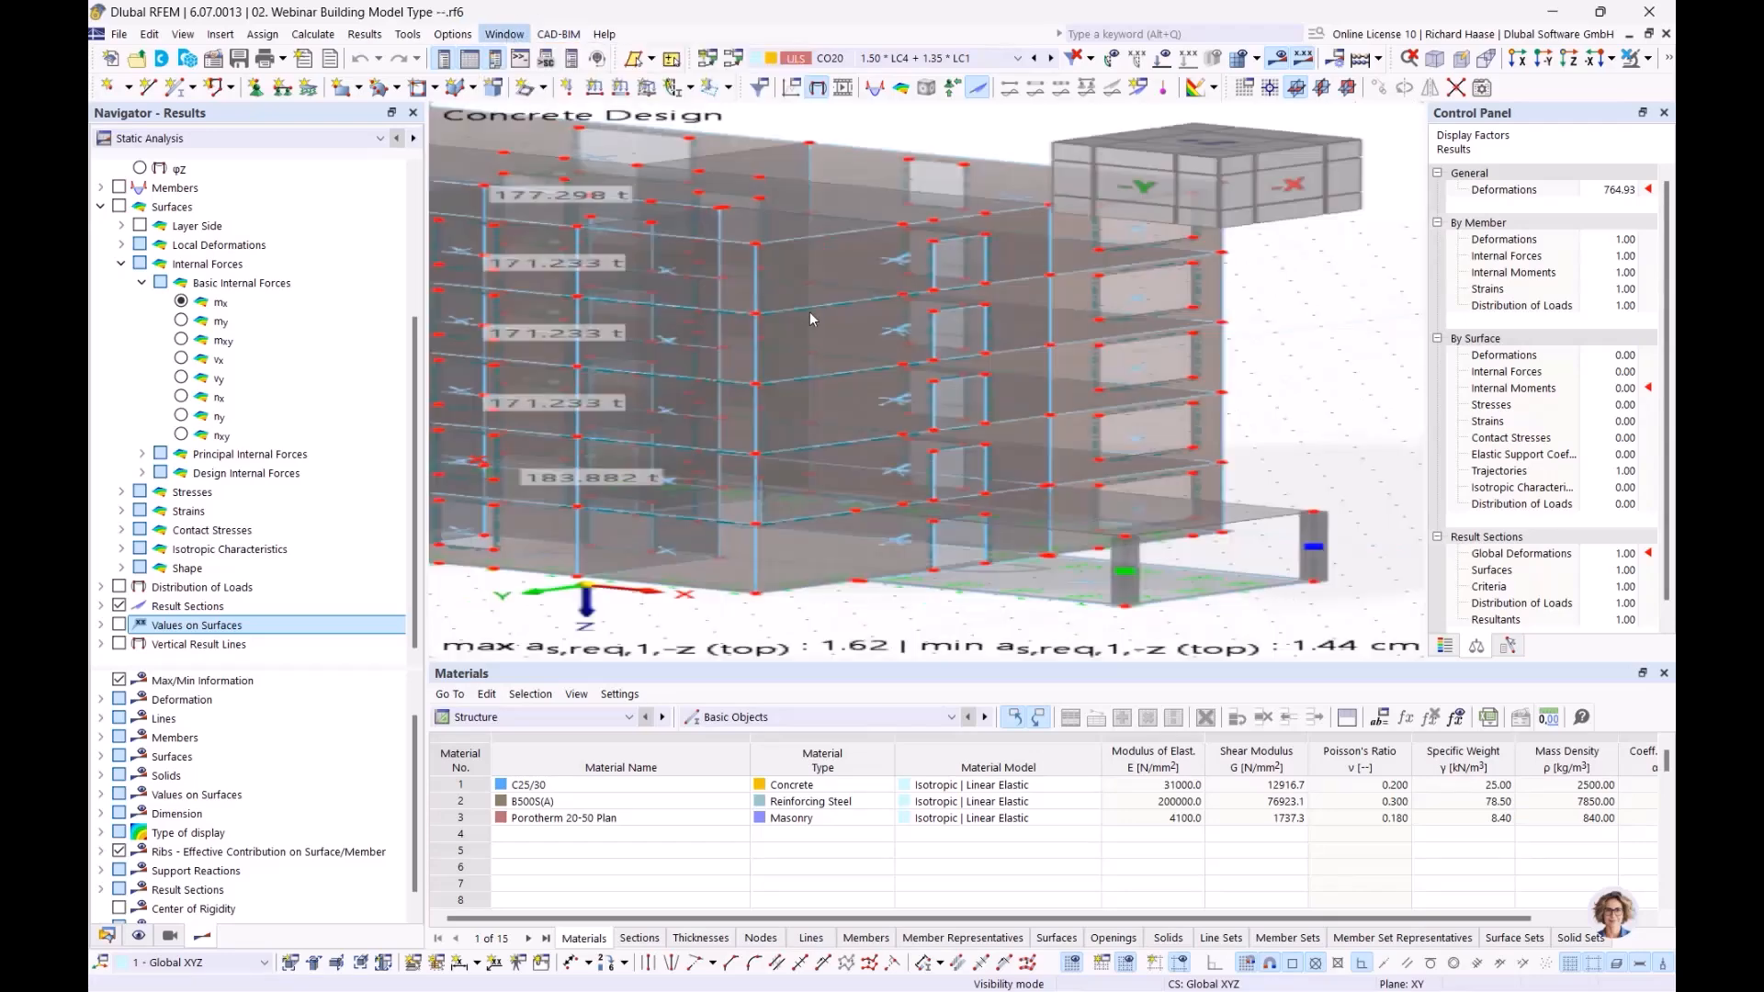
# List the Building Model's single shear wall, spanning Z 0.000 to -15.000 m, in the data tree
pyautogui.moveTo(1055, 323); pyautogui.dragTo(1037, 354, button='middle')
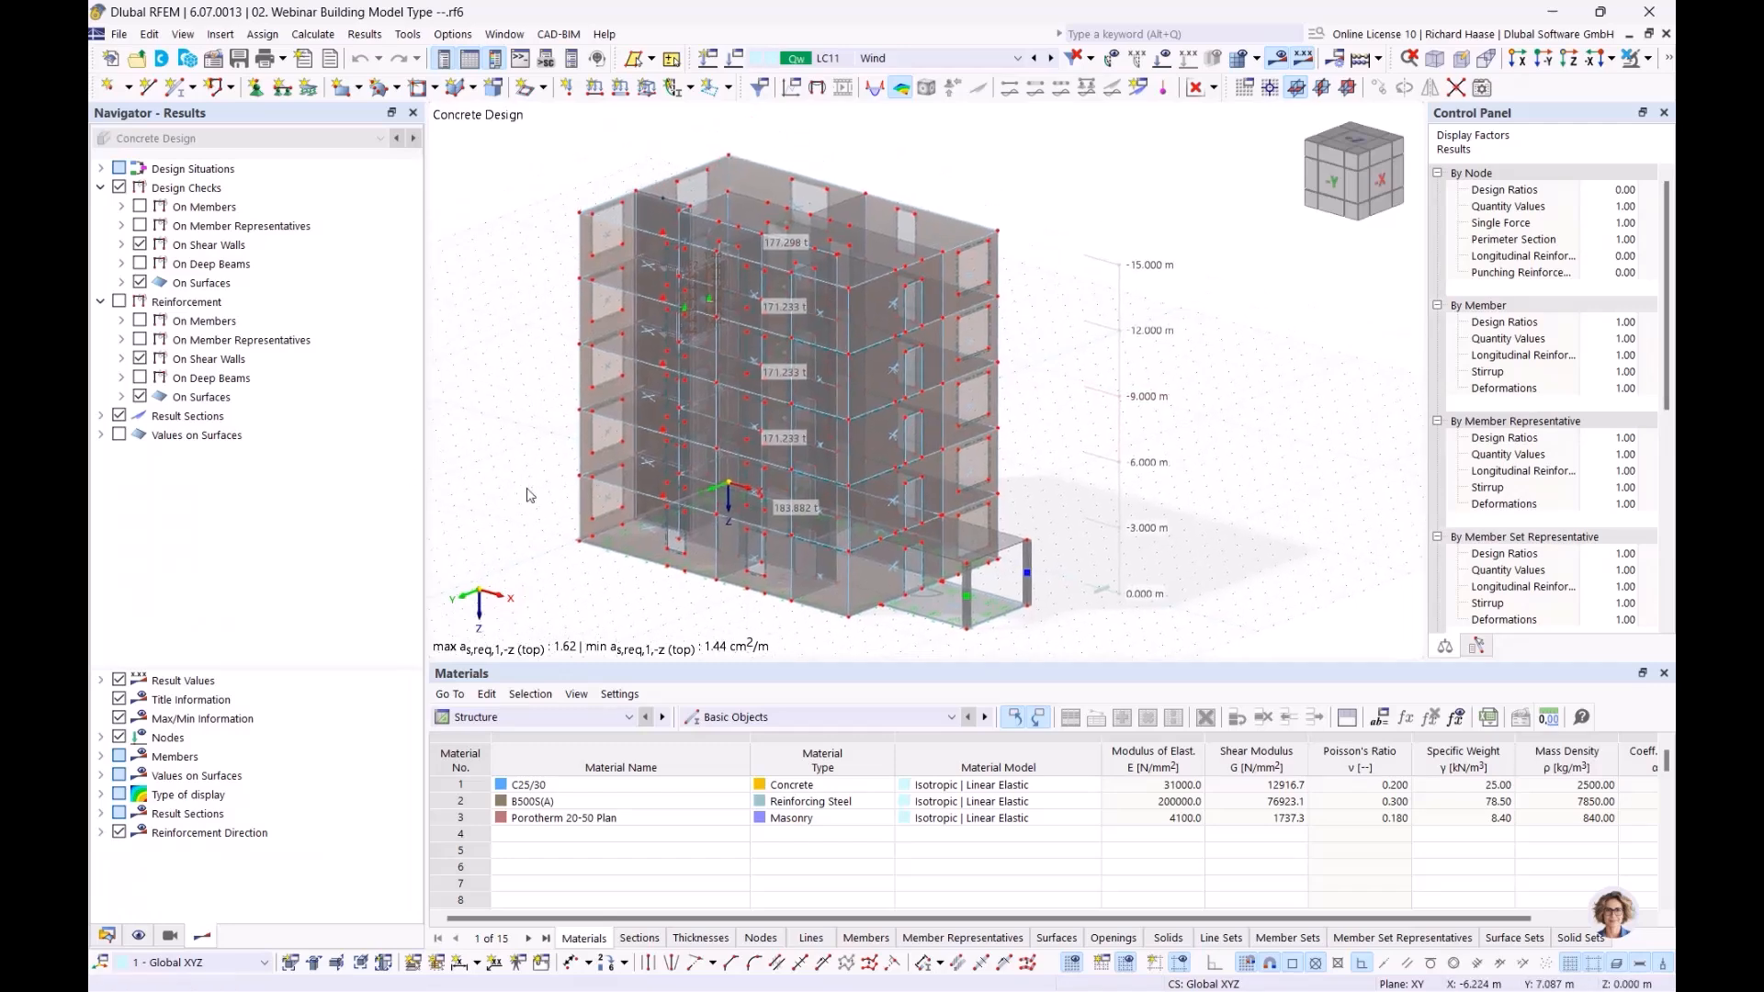
pyautogui.click(107, 935)
pyautogui.scroll(-5, 371, 581)
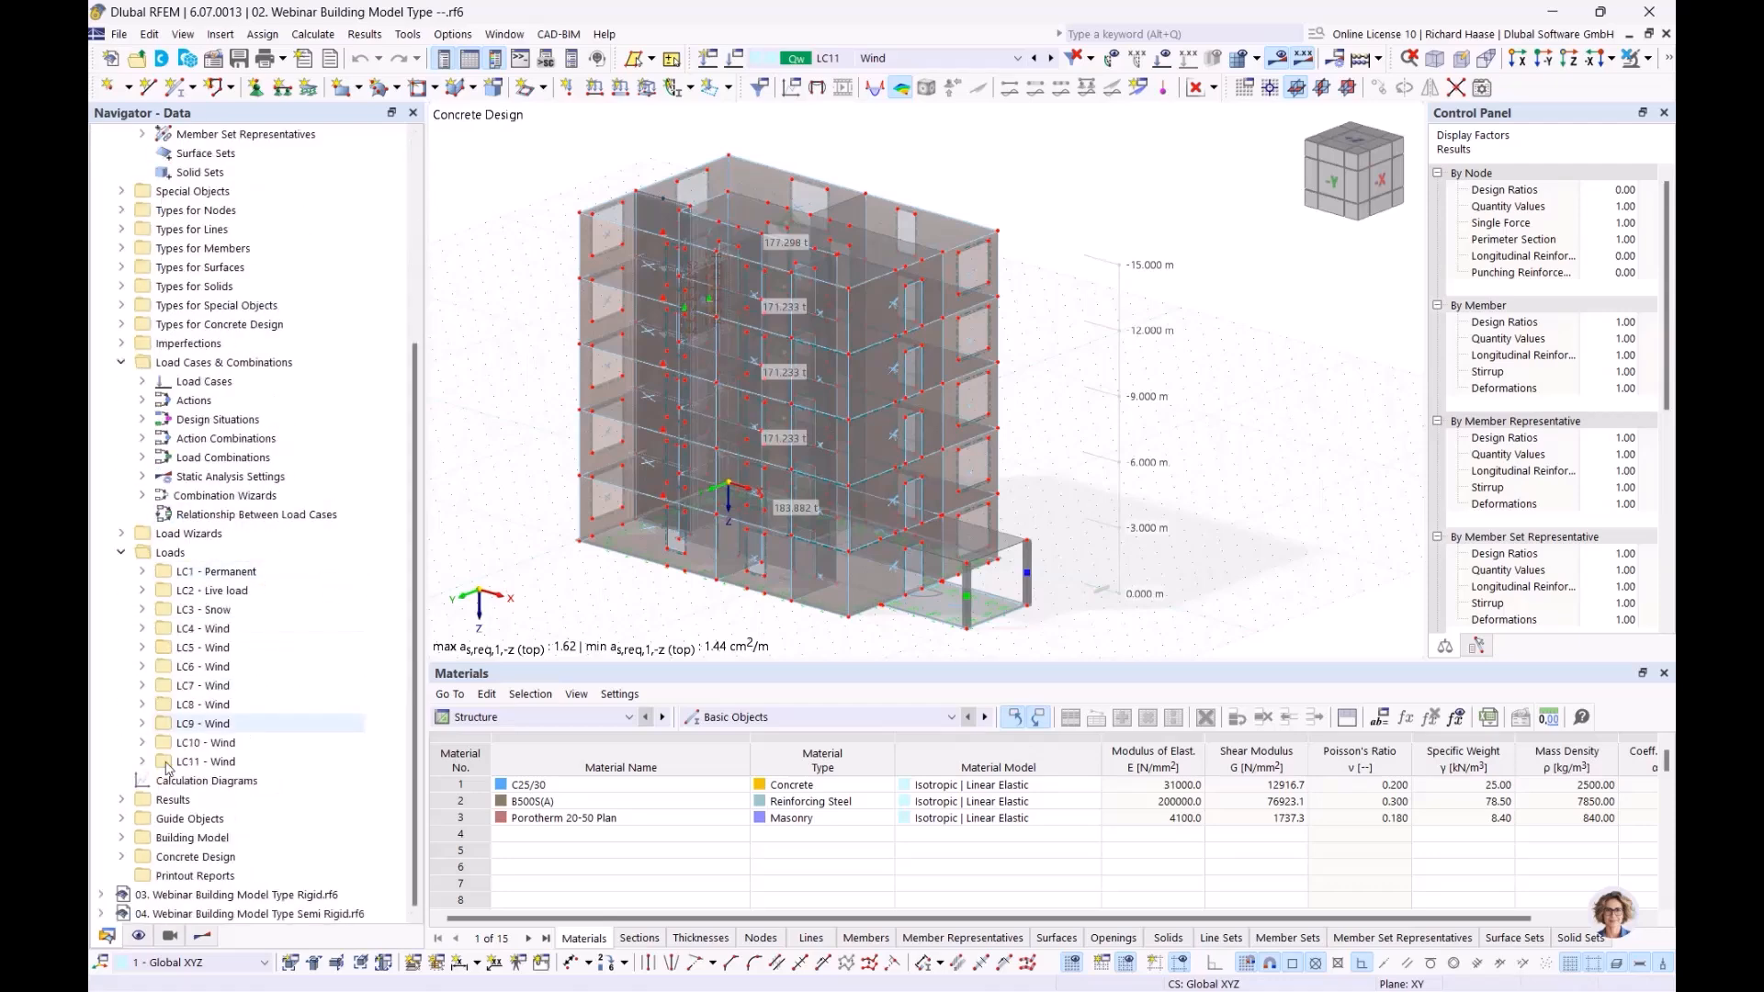
pyautogui.click(122, 838)
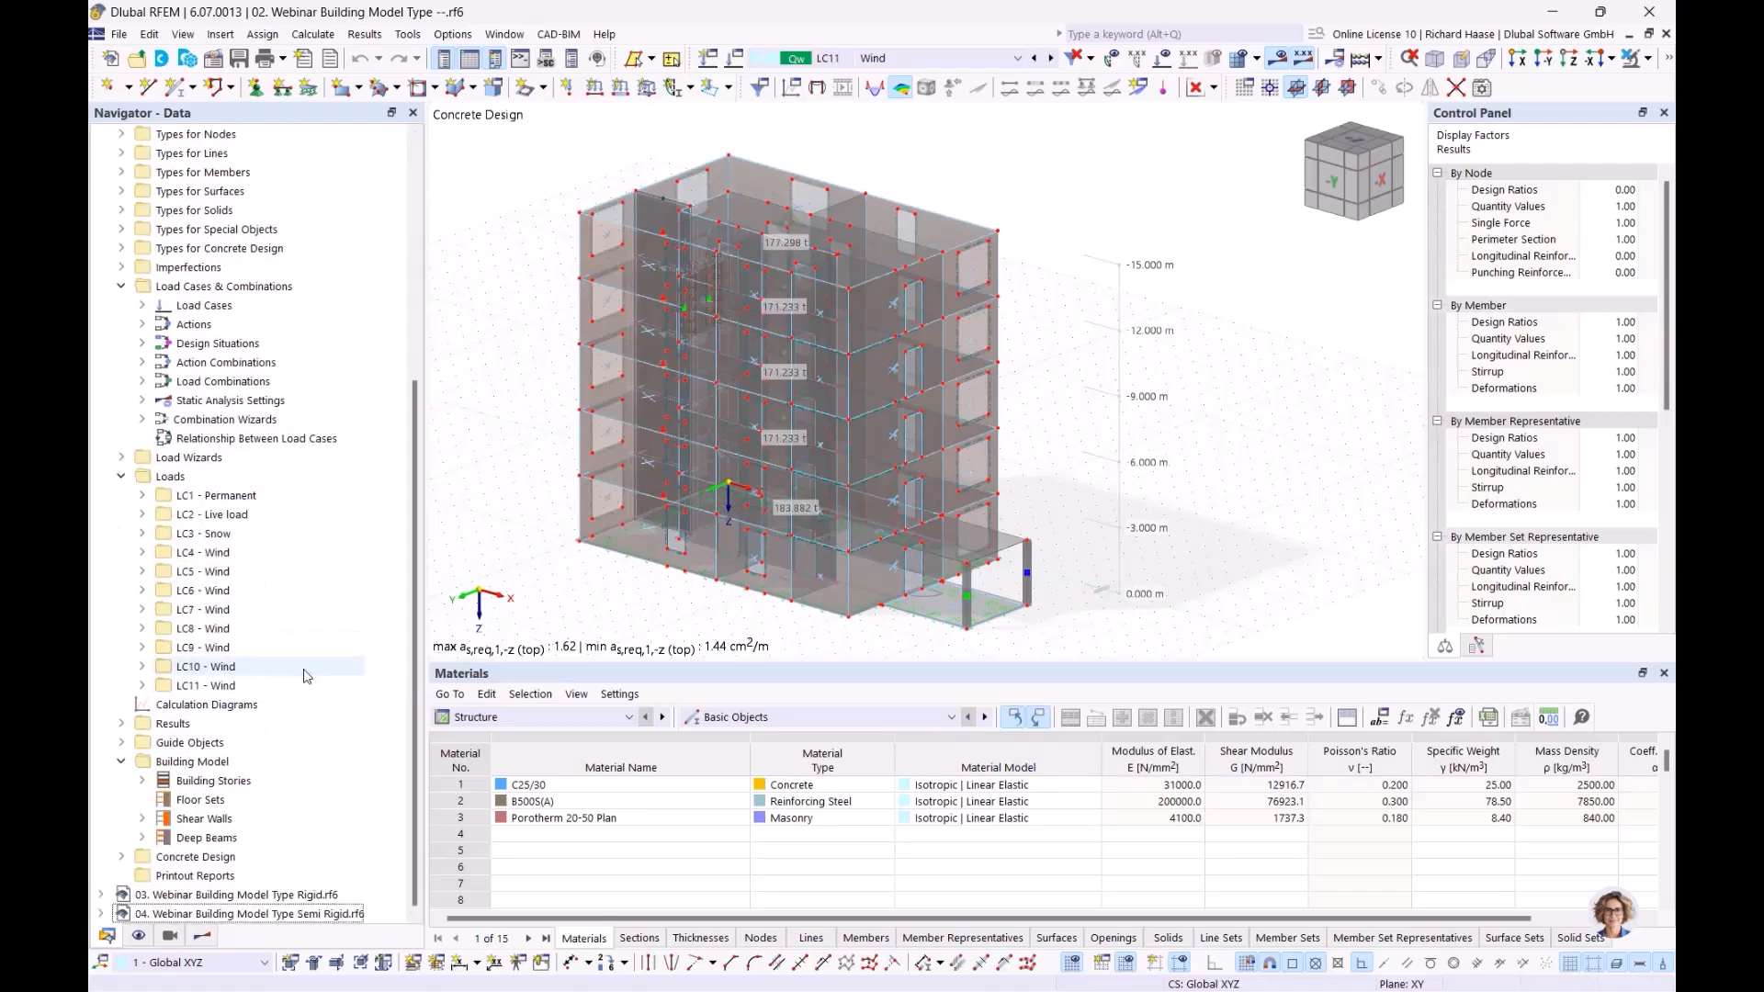
pyautogui.click(187, 821)
pyautogui.click(141, 819)
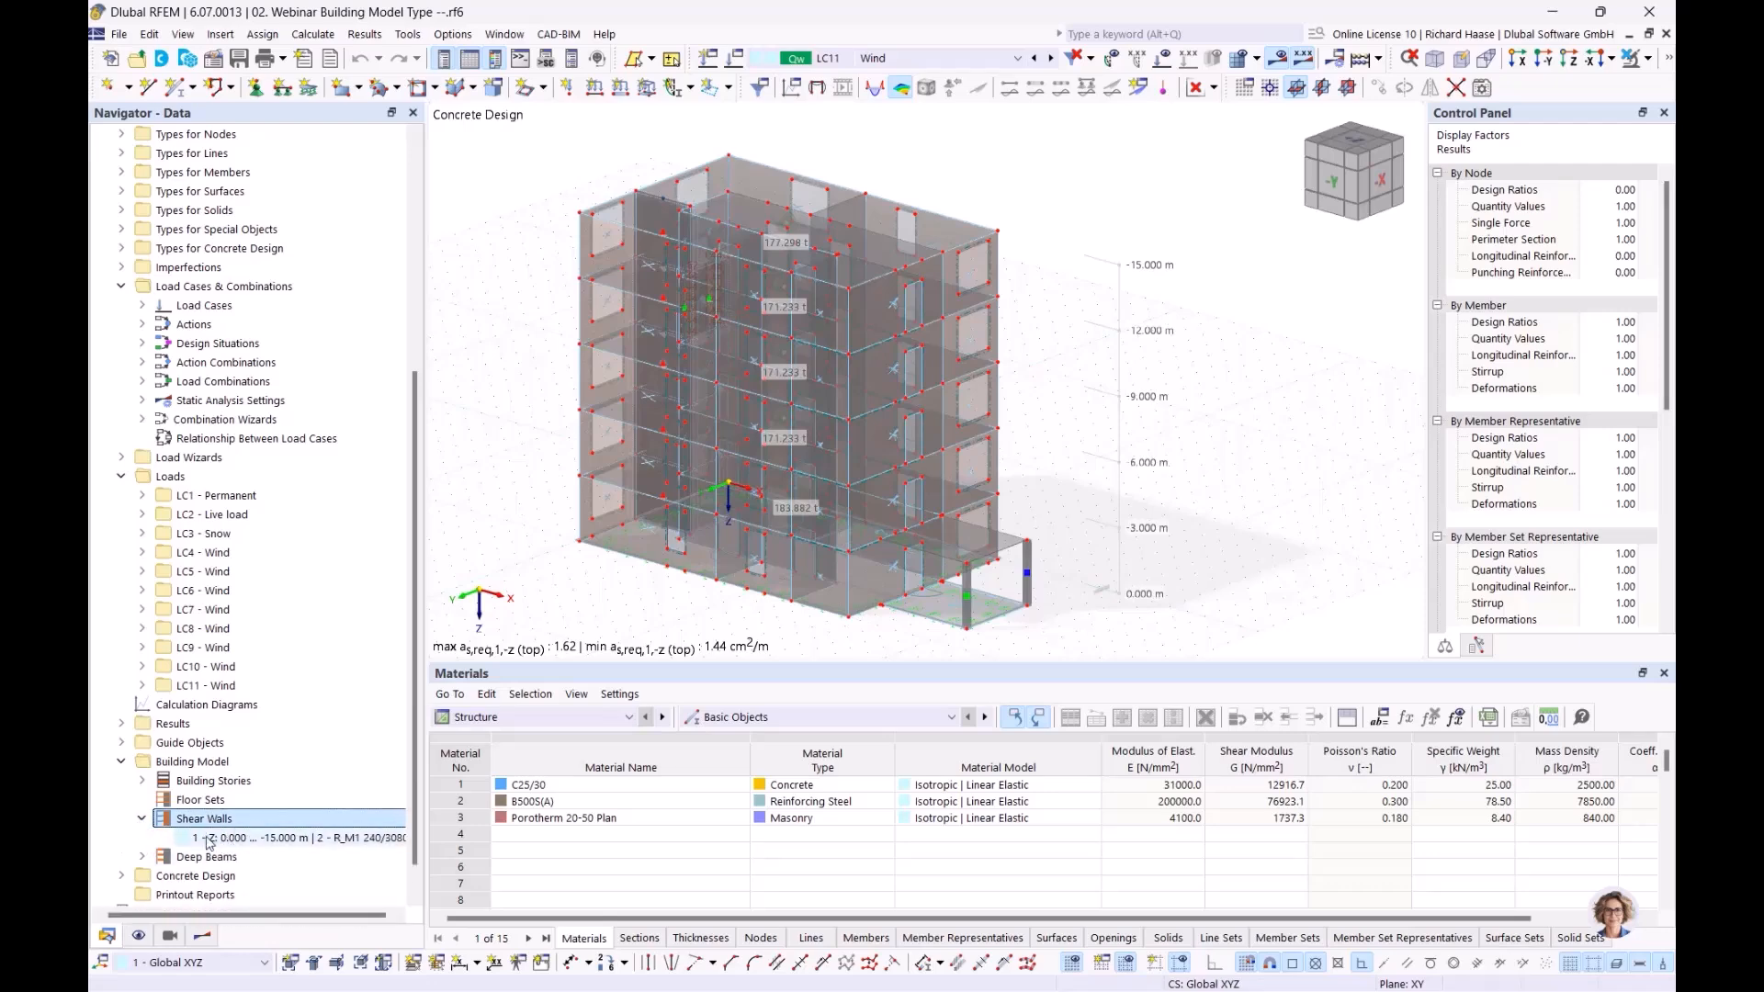
pyautogui.rightClick(273, 819)
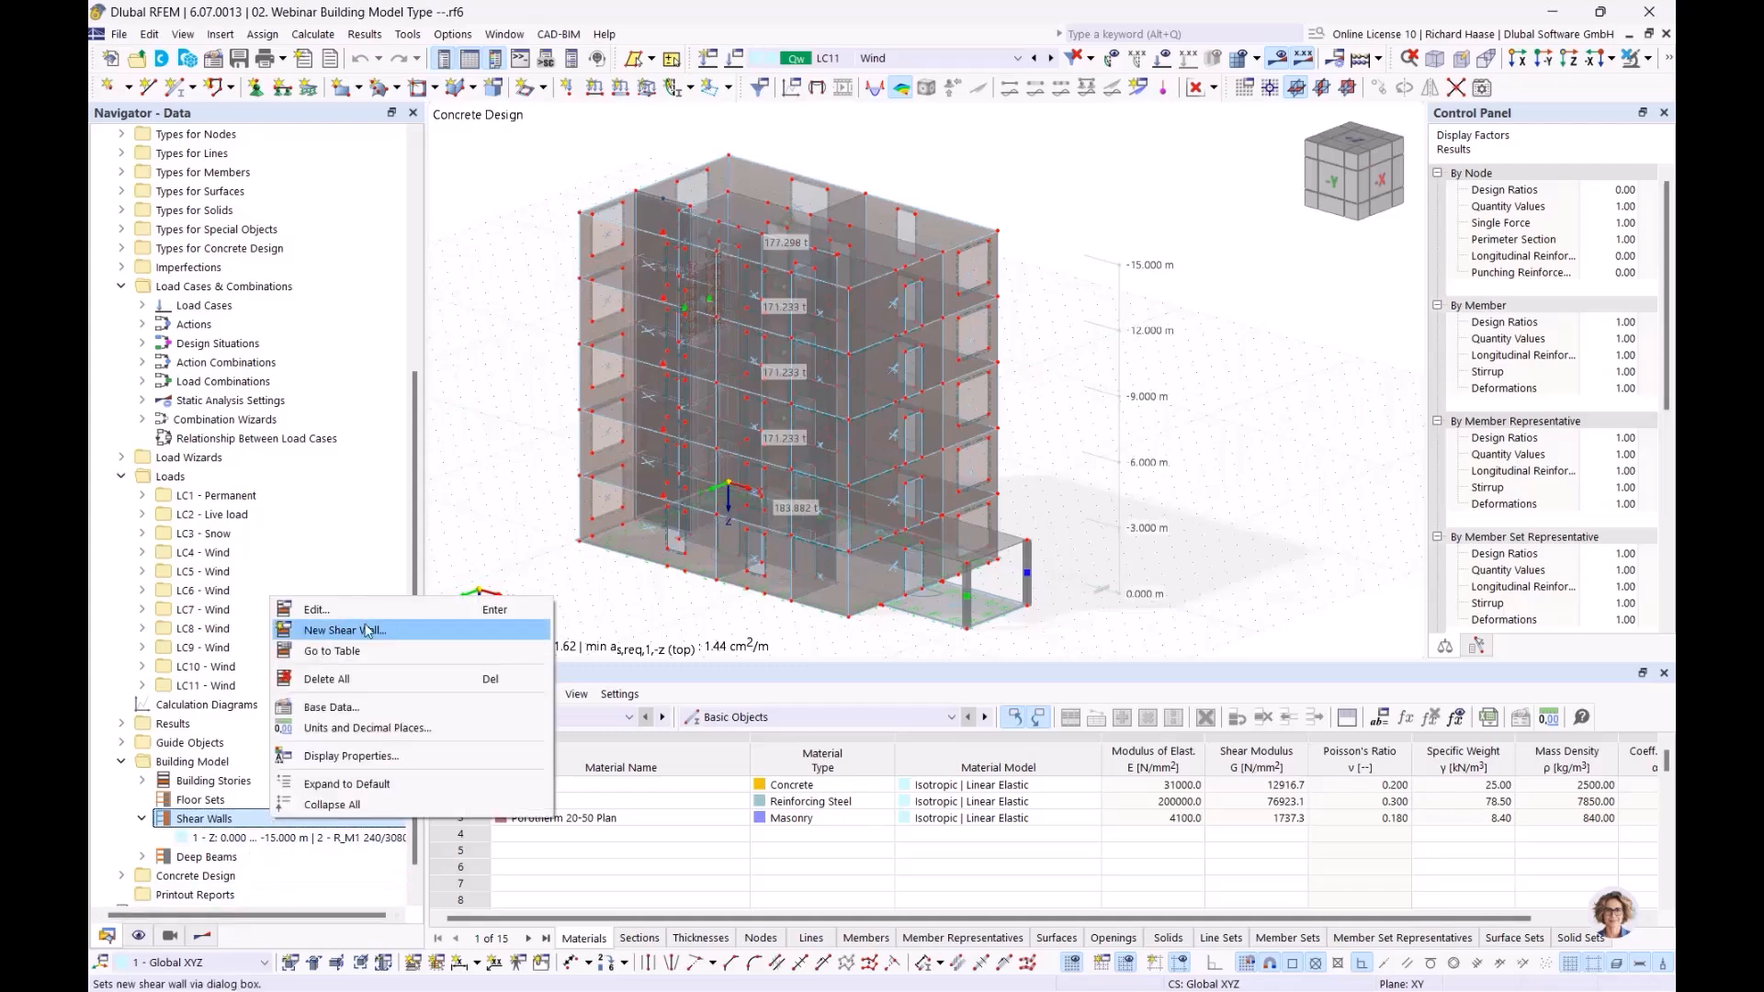
pyautogui.click(240, 839)
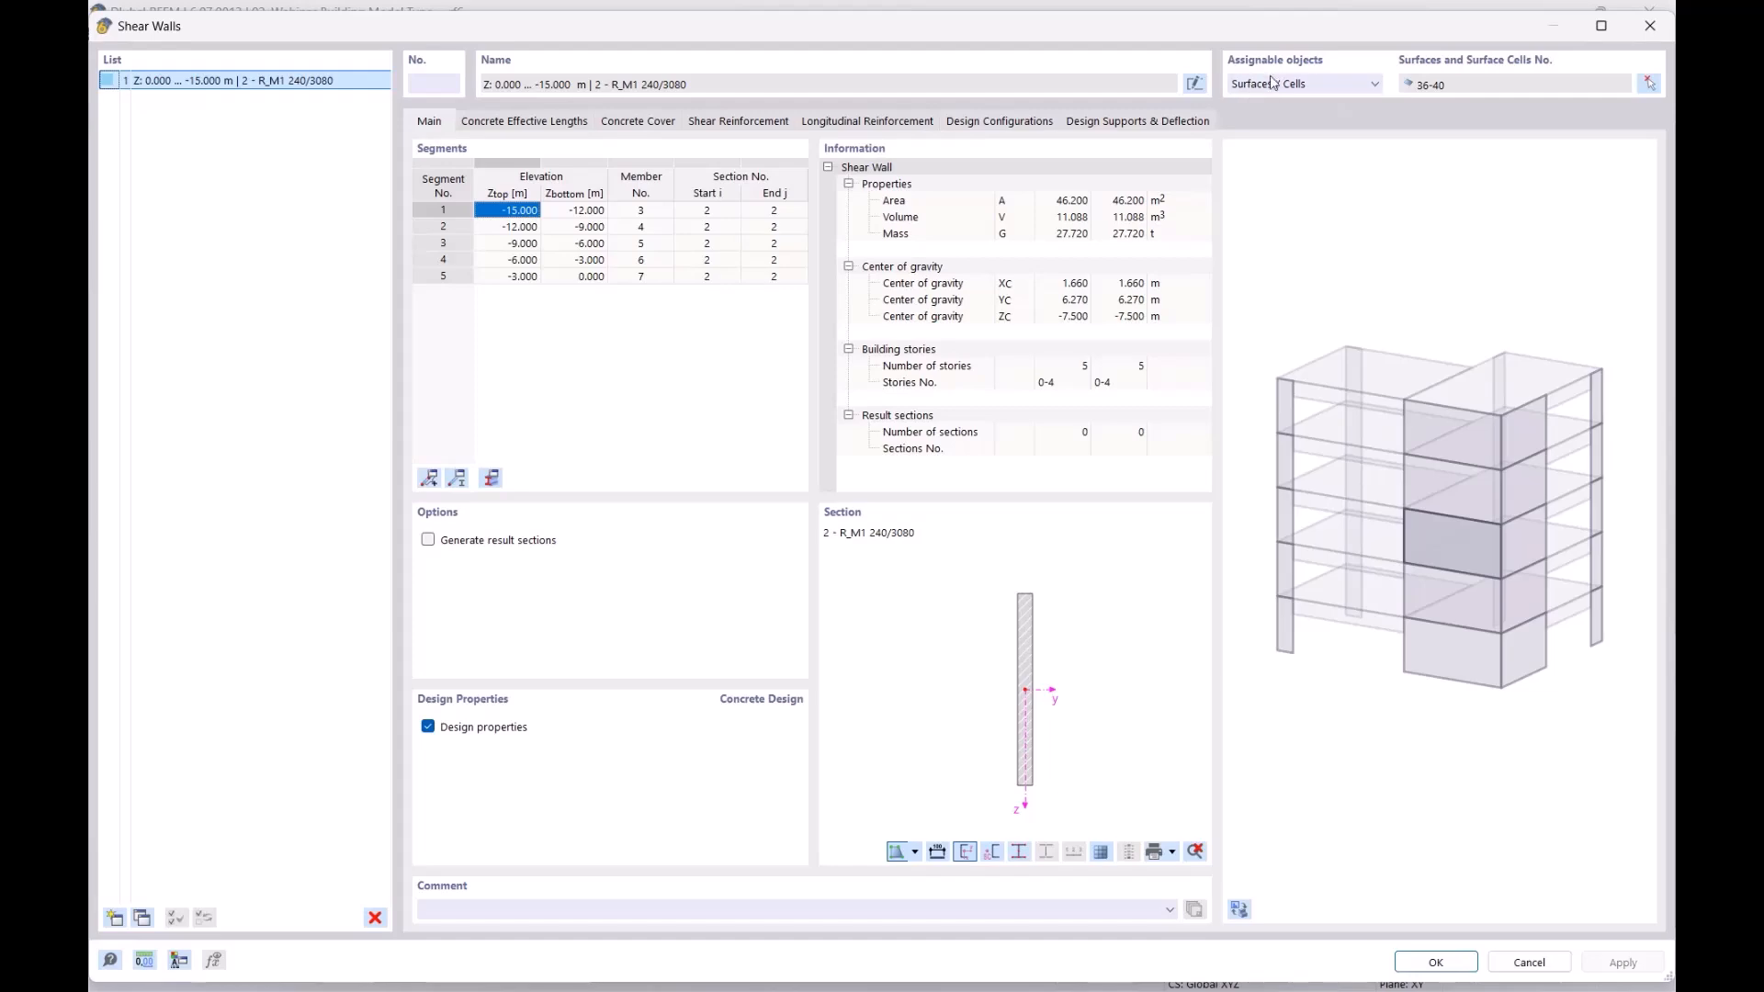
pyautogui.moveTo(1265, 27); pyautogui.dragTo(1201, 282)
pyautogui.click(1260, 340)
pyautogui.click(1259, 340)
pyautogui.moveTo(1321, 281); pyautogui.dragTo(1375, 73)
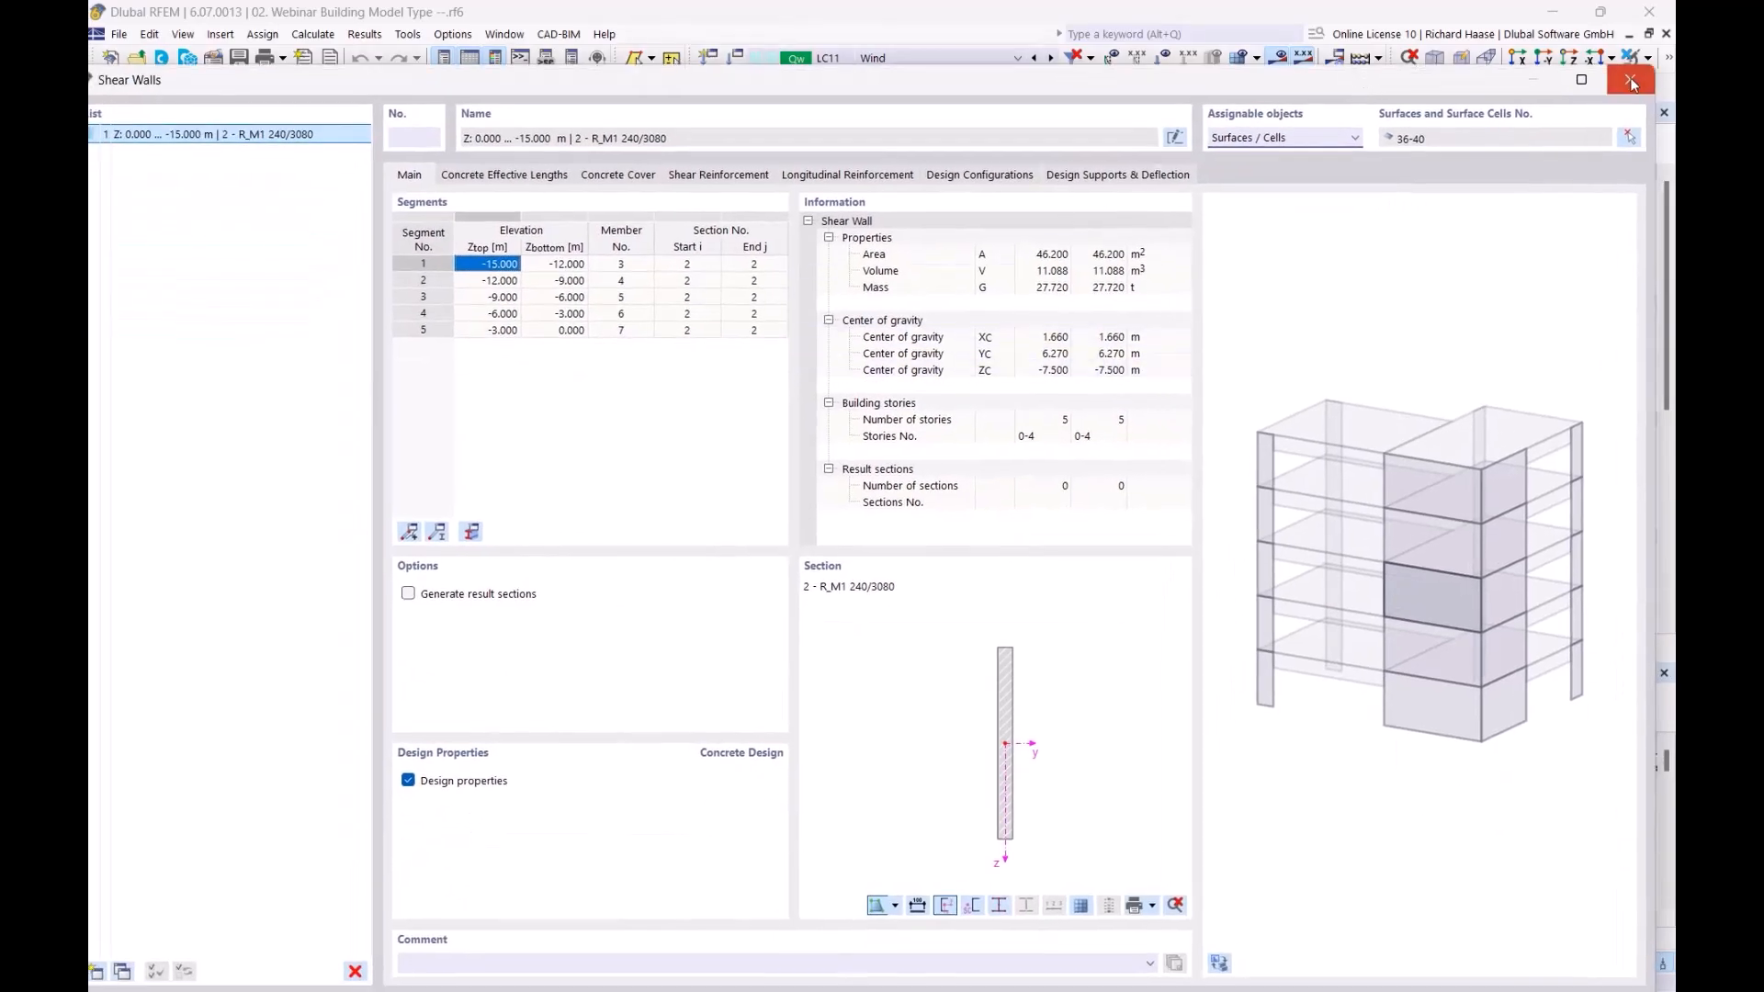
pyautogui.click(1631, 81)
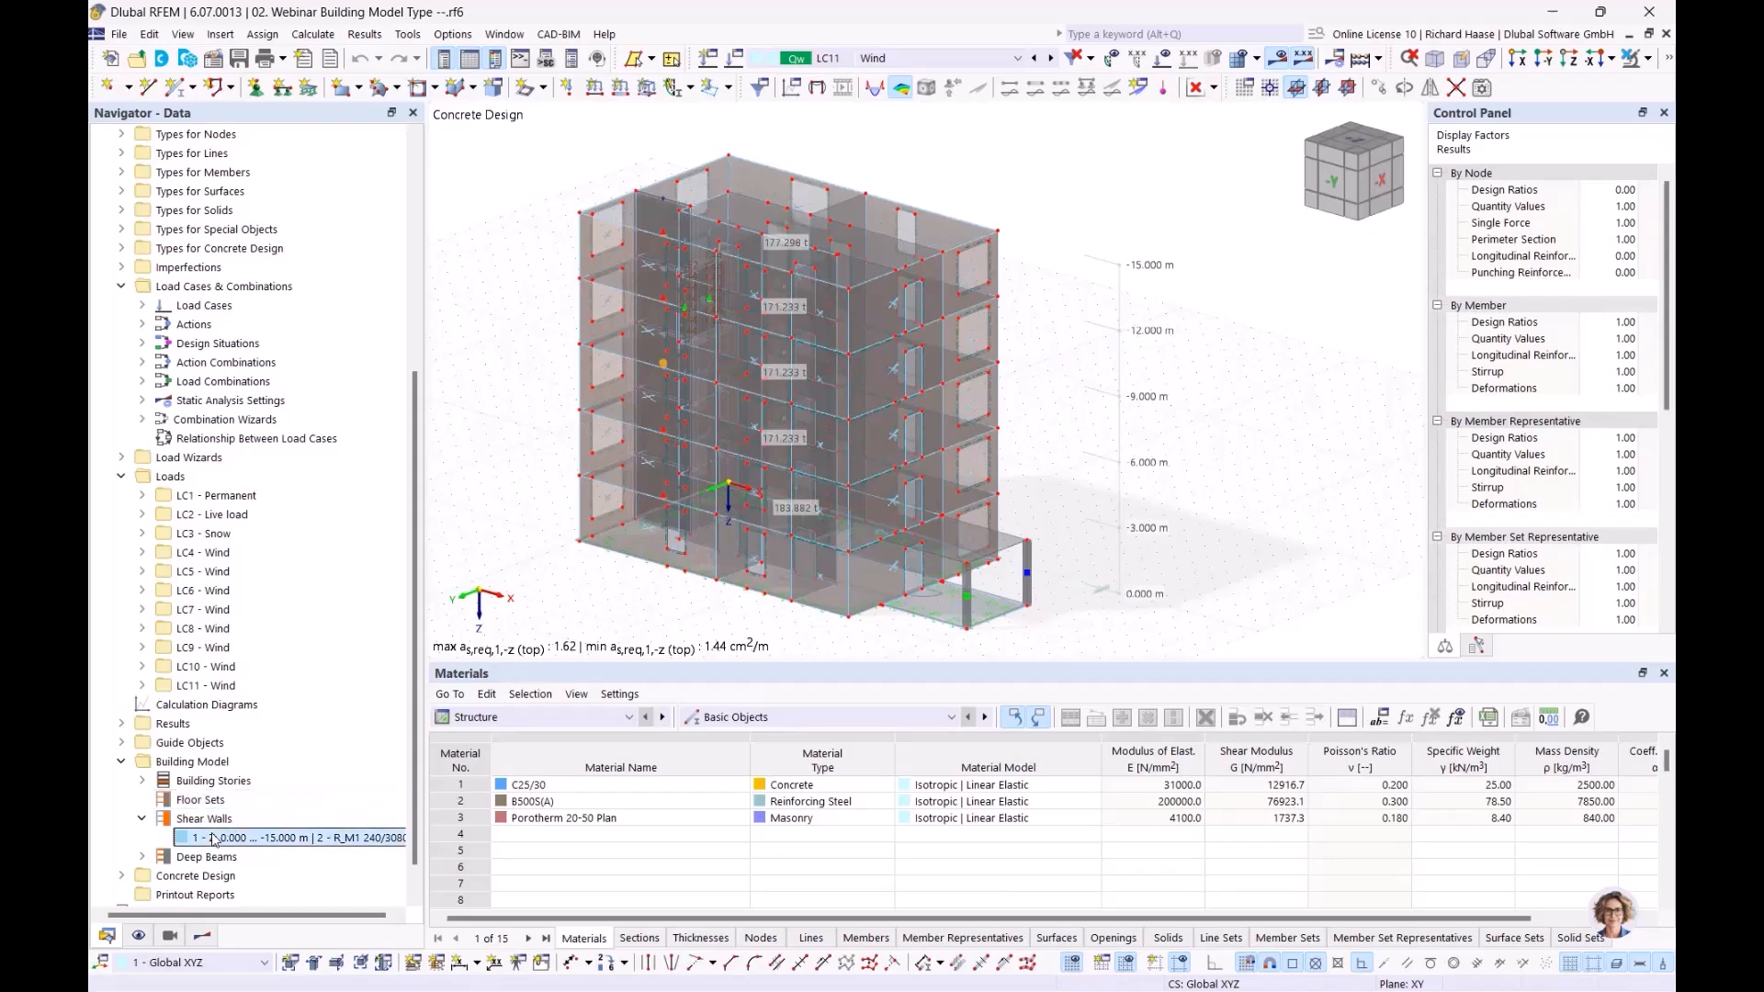
# Show only the shear wall and open its properties: area 46.200 m², mass 27.720 t, 5 stories
pyautogui.click(1646, 58)
pyautogui.click(1618, 87)
pyautogui.keyDown('ctrl'); pyautogui.moveTo(818, 311); pyautogui.dragTo(876, 328, button='middle'); pyautogui.keyUp('ctrl')
pyautogui.scroll(2, 753, 404)
pyautogui.moveTo(753, 404); pyautogui.dragTo(865, 416, button='middle')
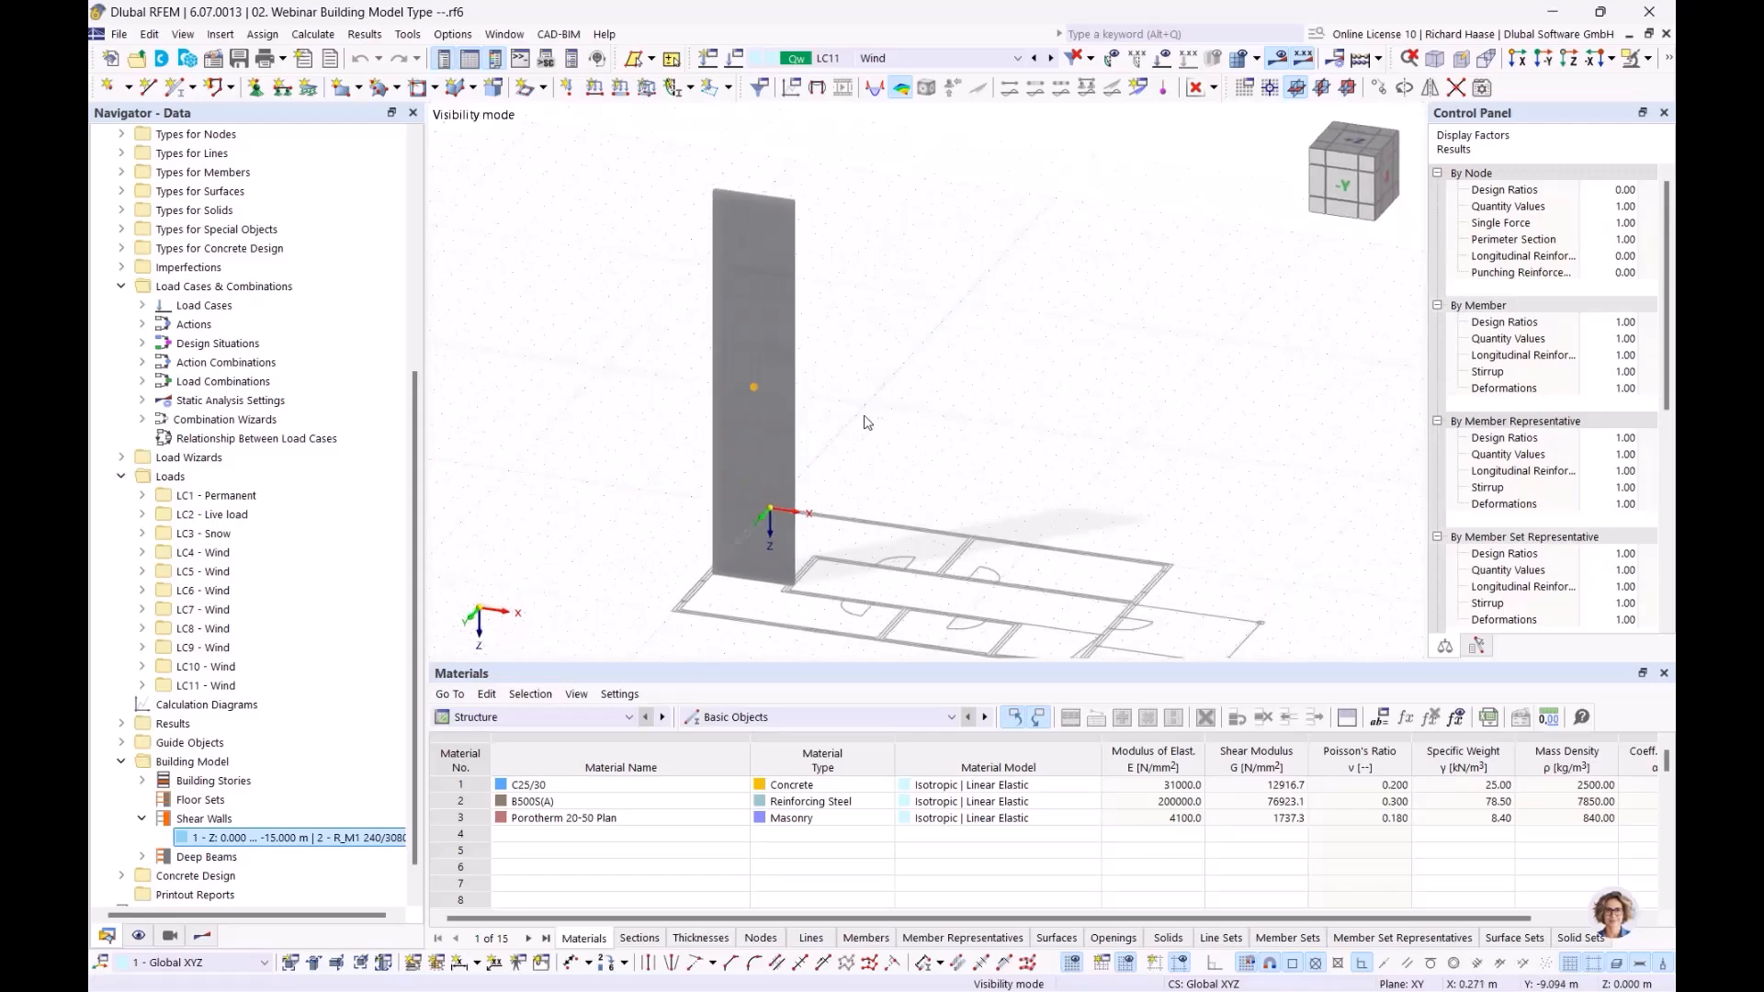
pyautogui.scroll(1, 864, 421)
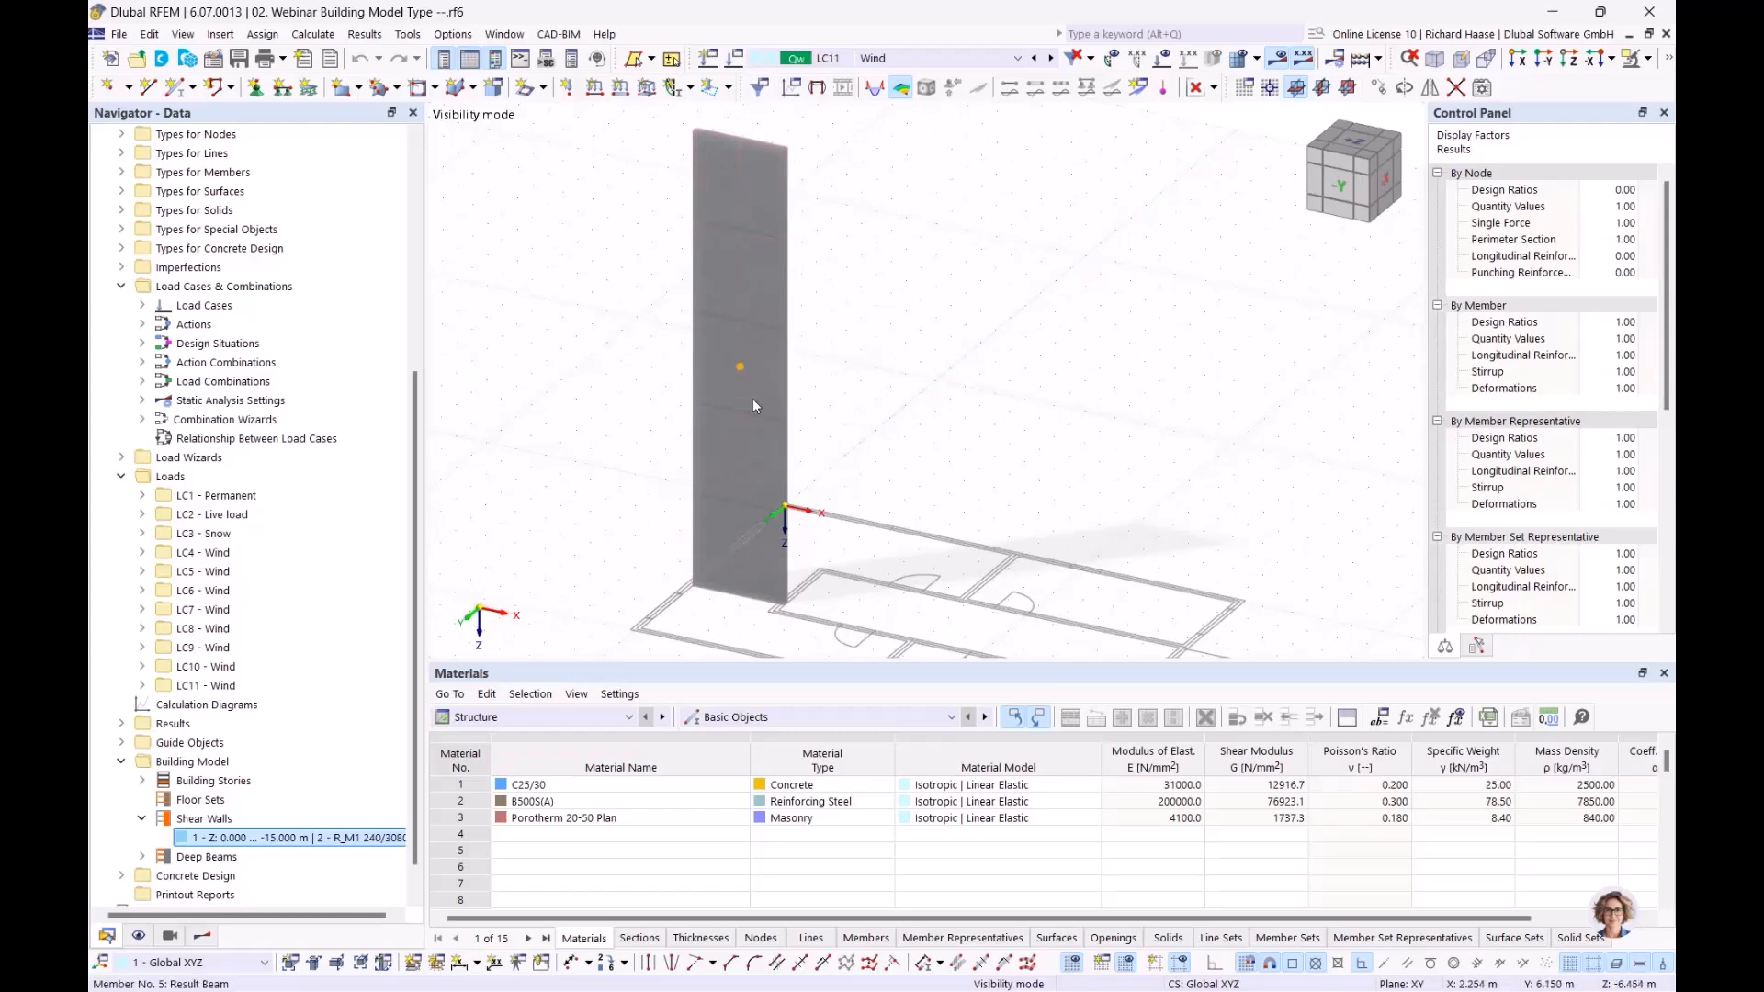
pyautogui.doubleClick(291, 837)
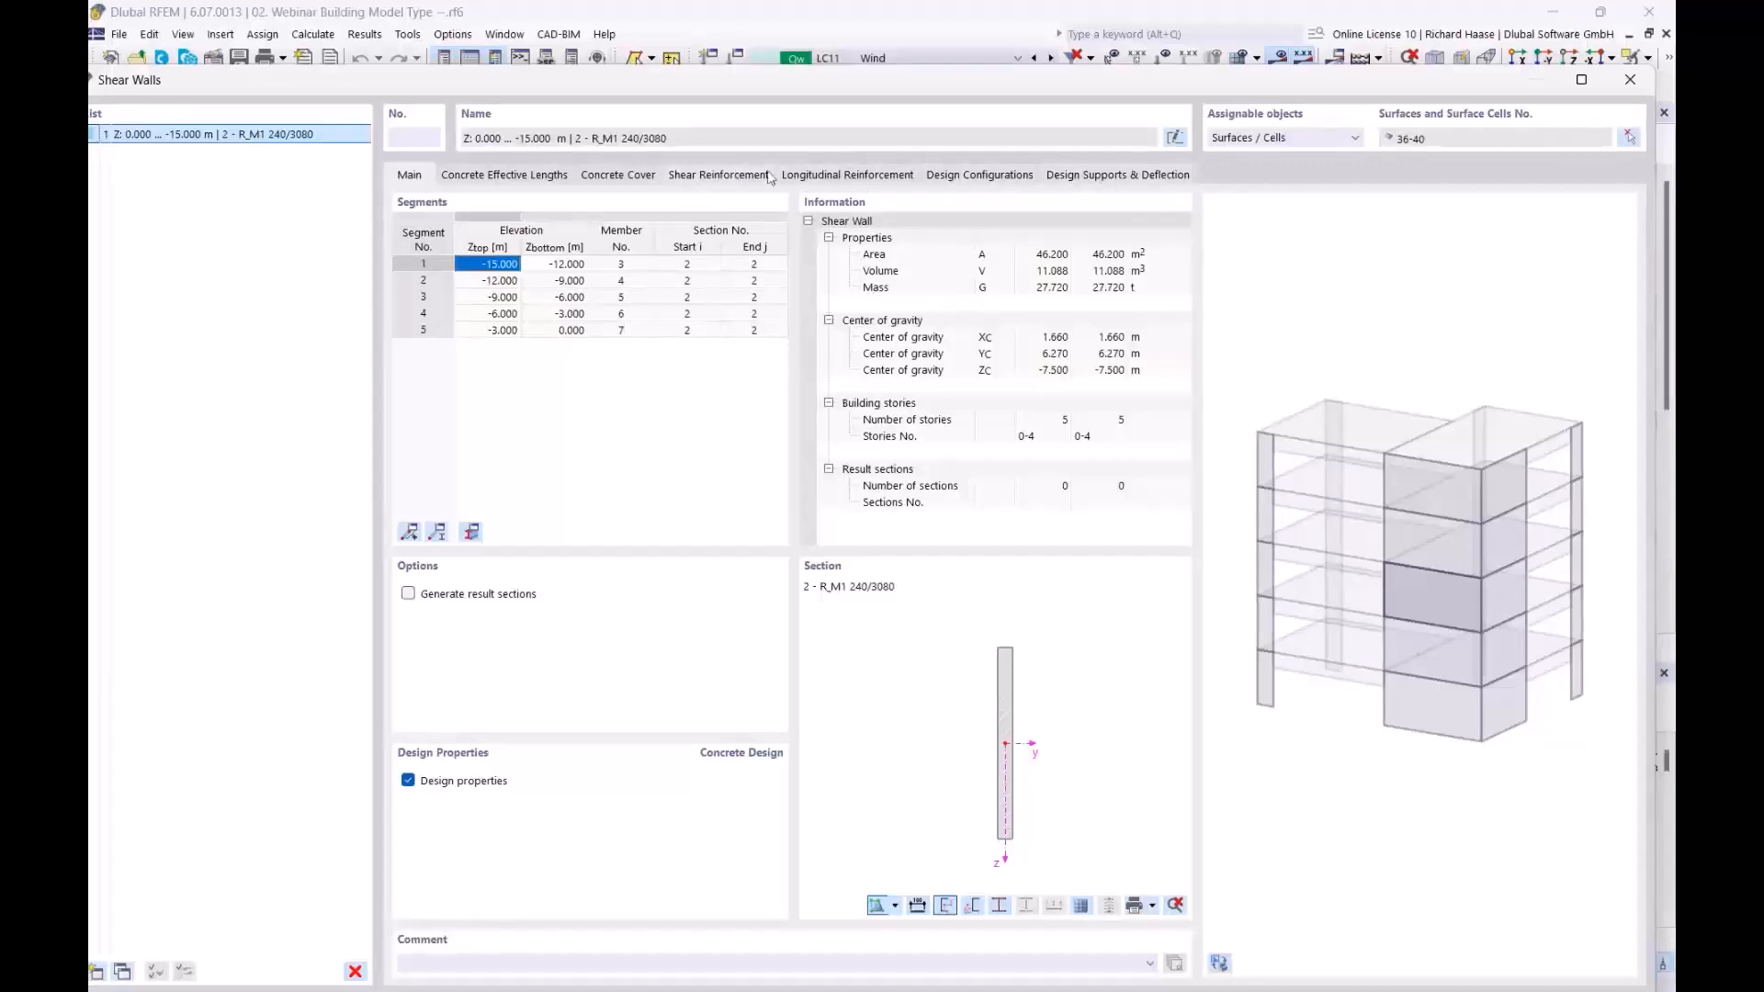
# Inspect the wall's longitudinal reinforcement, two sets of 21 bars at 10 mm, then close the dialog
pyautogui.click(830, 177)
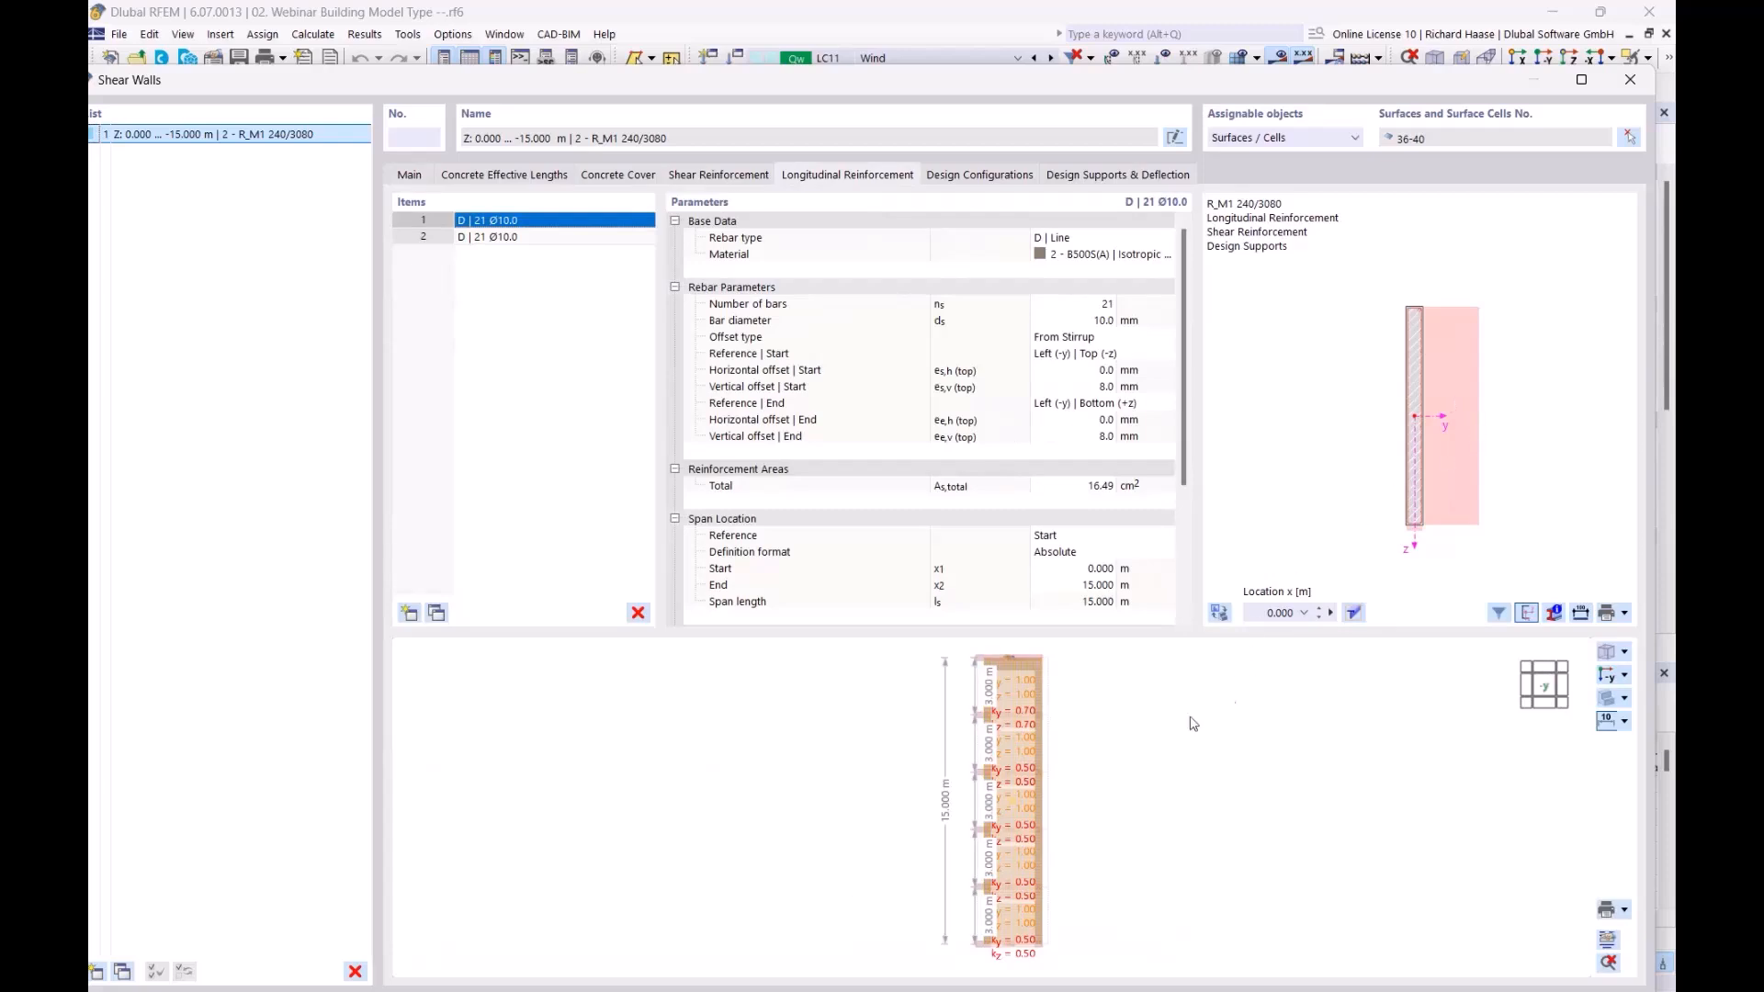
pyautogui.scroll(2, 1106, 751)
pyautogui.keyDown('ctrl'); pyautogui.moveTo(1107, 751); pyautogui.dragTo(930, 788, button='middle'); pyautogui.keyUp('ctrl')
pyautogui.scroll(5, 965, 747)
pyautogui.scroll(-3, 1055, 762)
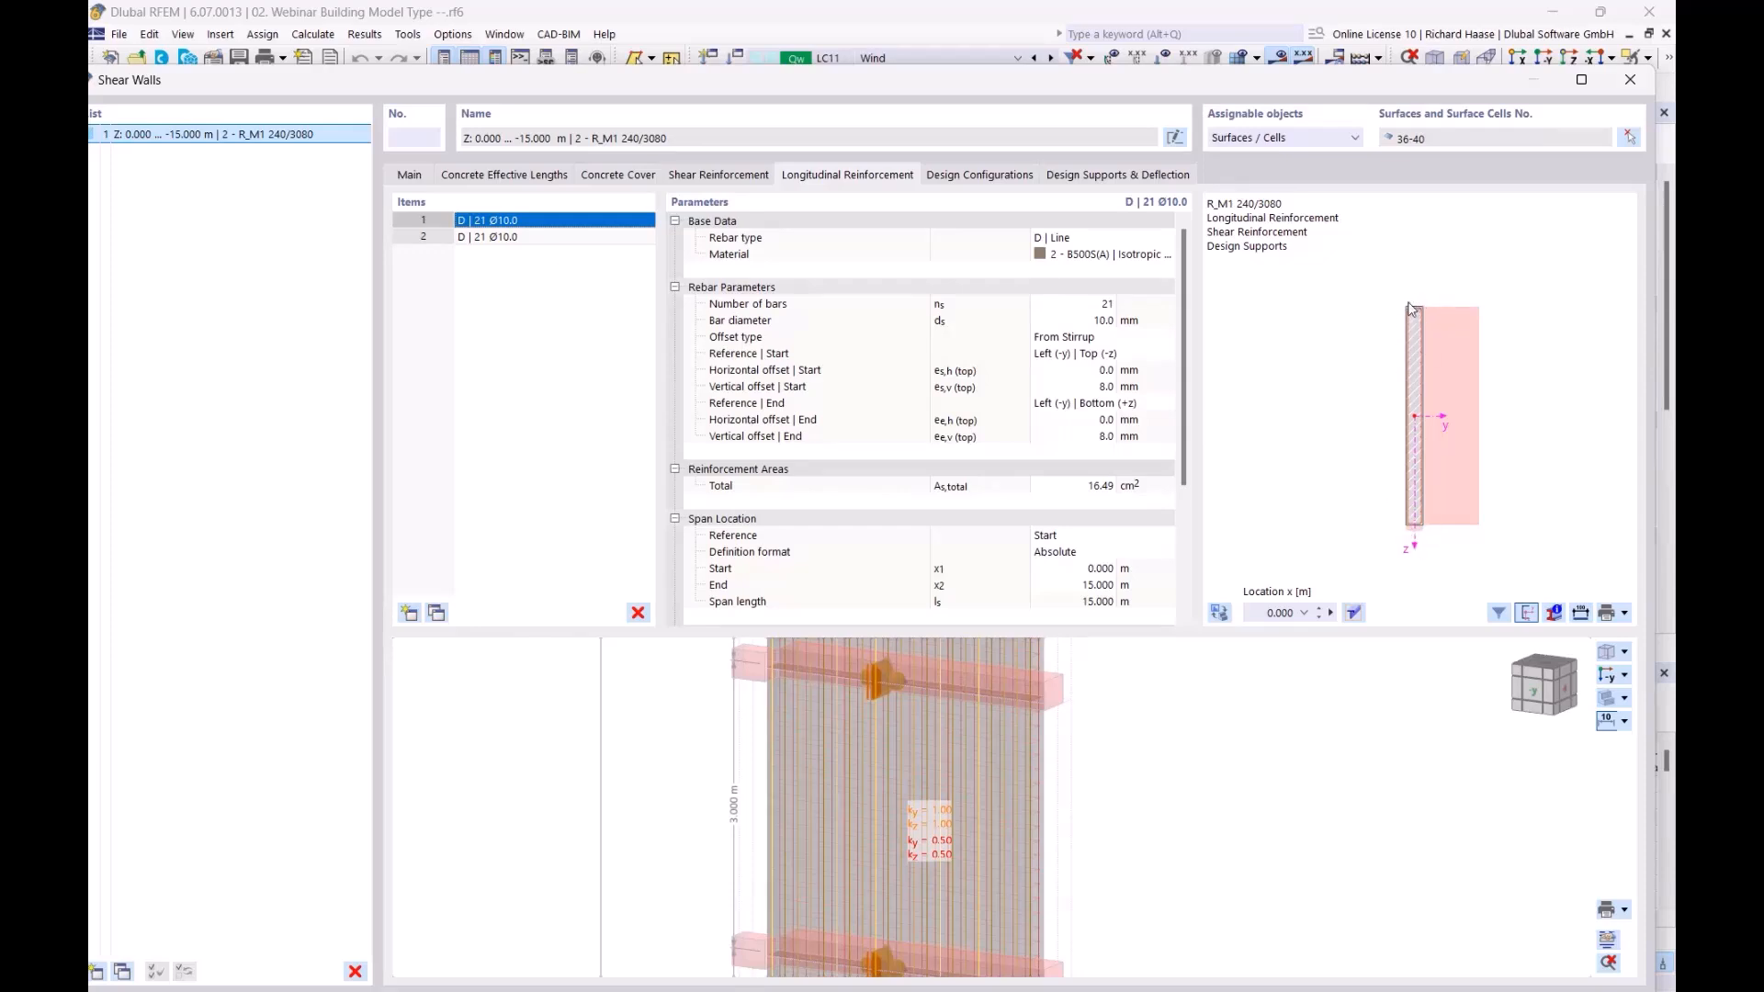
pyautogui.scroll(2, 1433, 351)
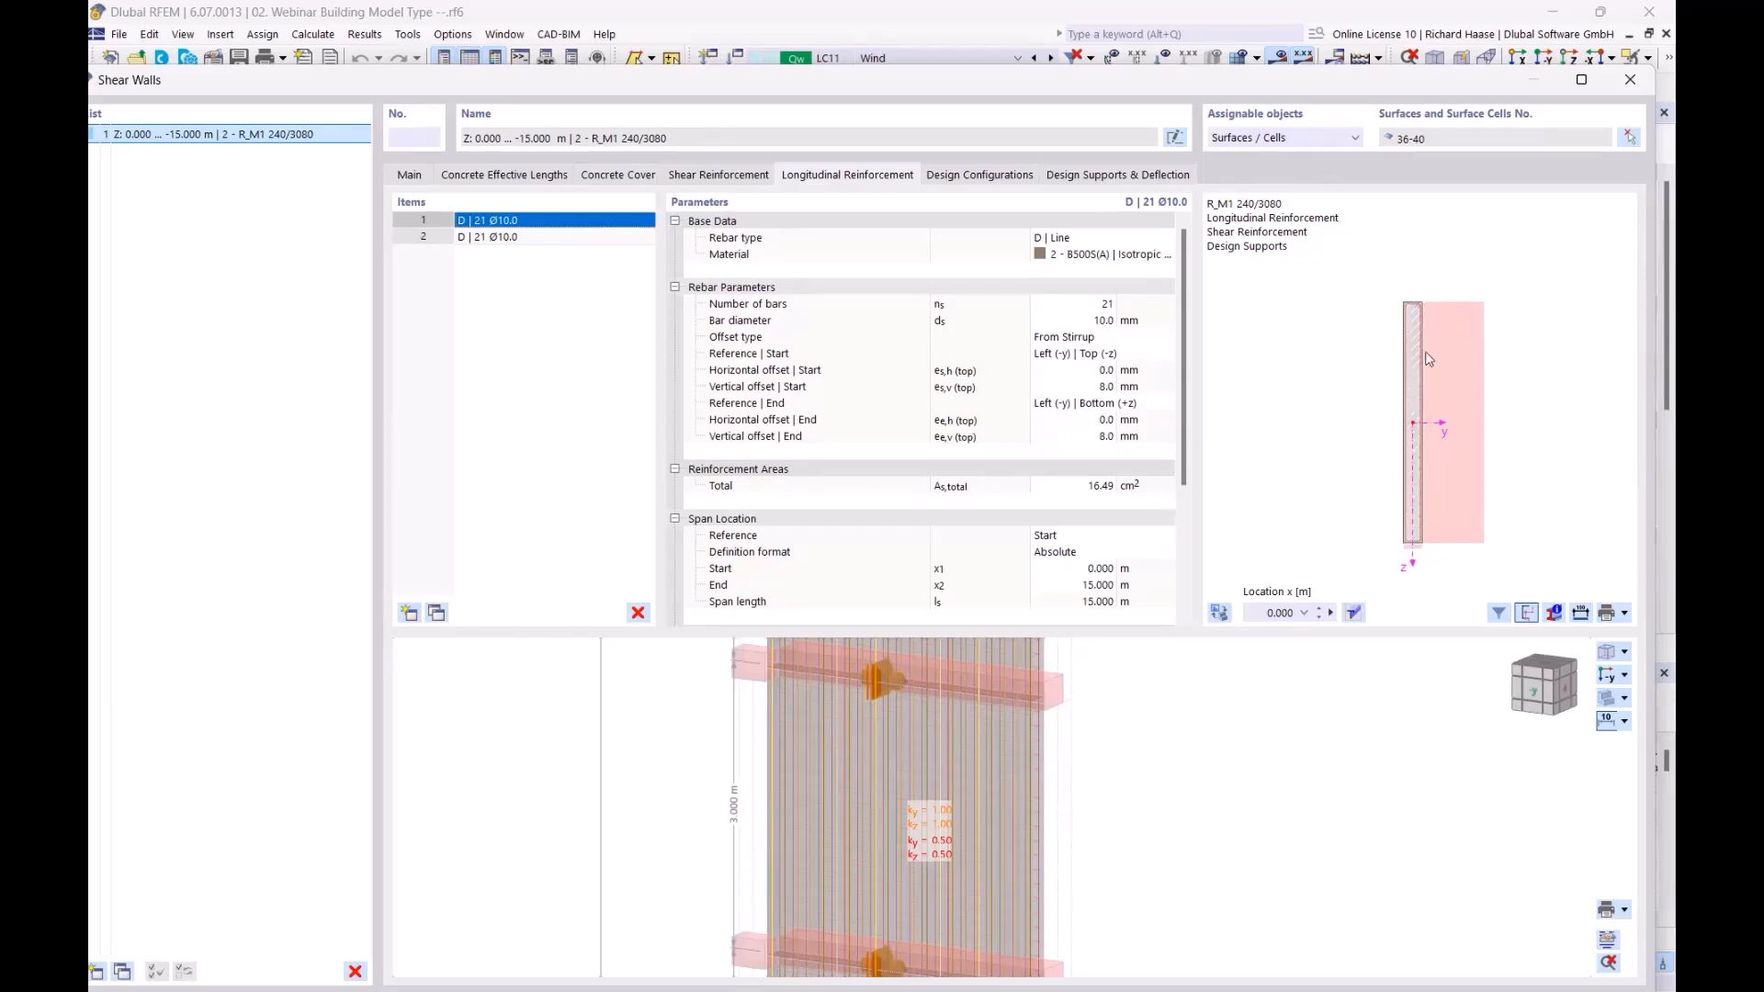
pyautogui.moveTo(1389, 308); pyautogui.dragTo(1432, 283, button='middle')
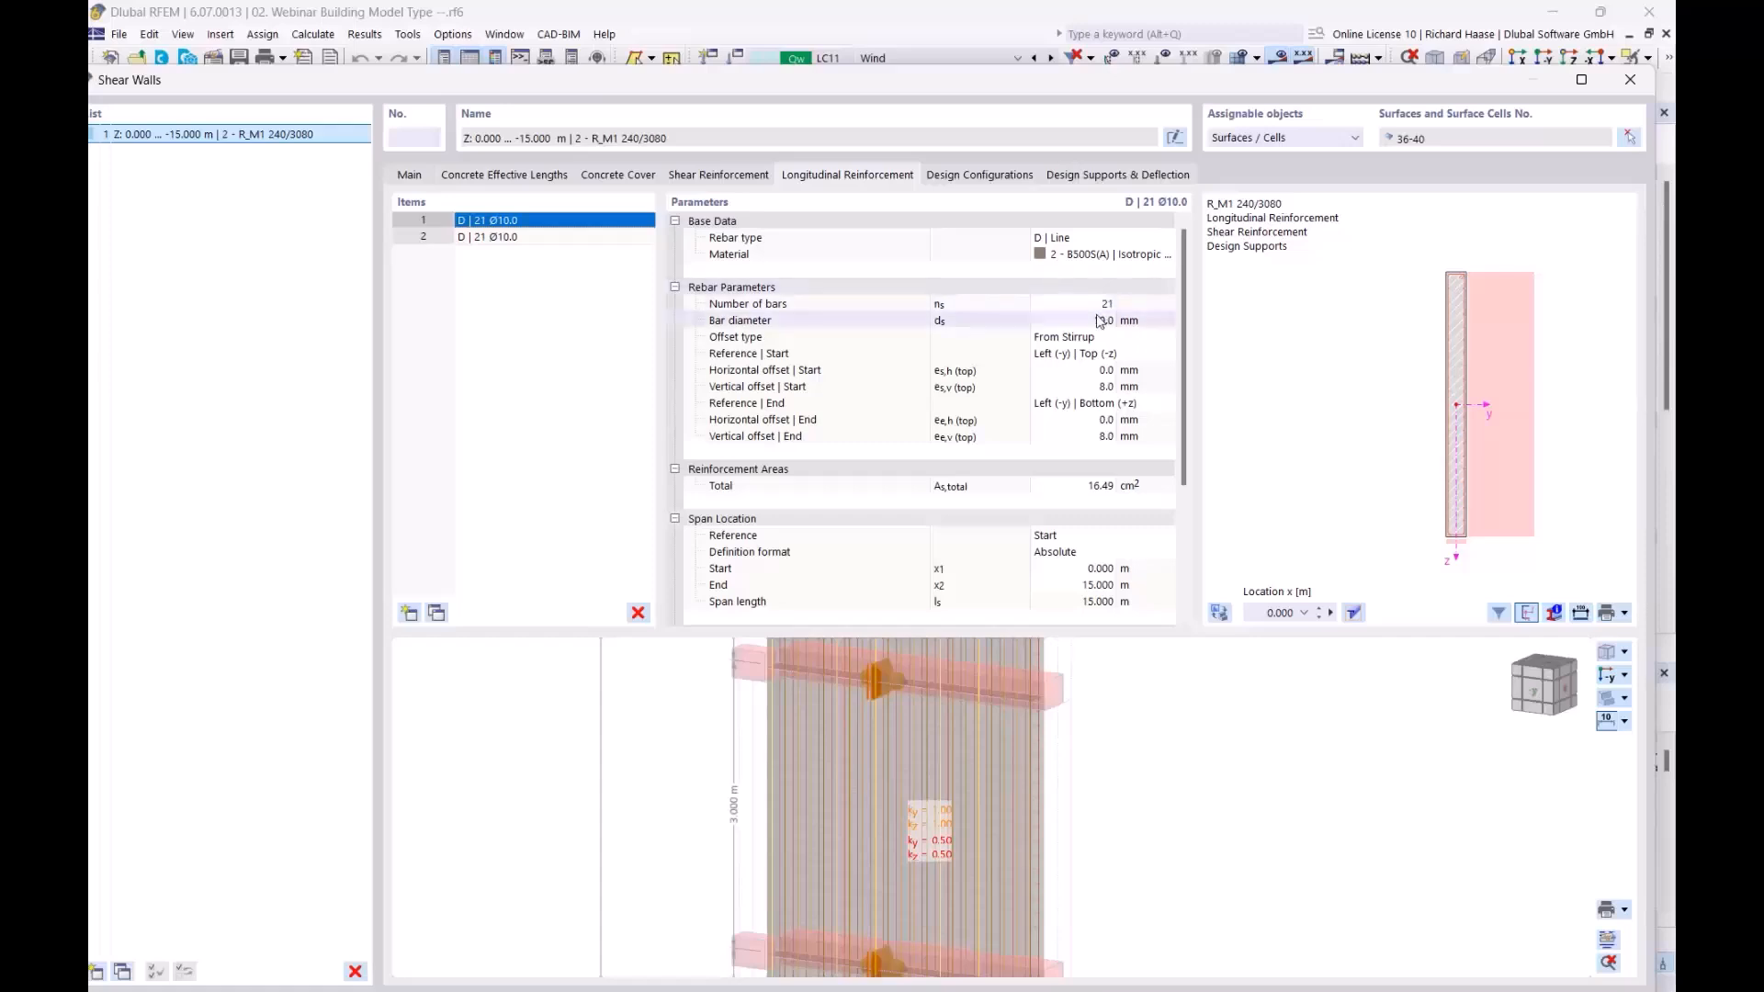
pyautogui.scroll(-1, 1401, 455)
pyautogui.moveTo(1397, 459); pyautogui.dragTo(1299, 445, button='middle')
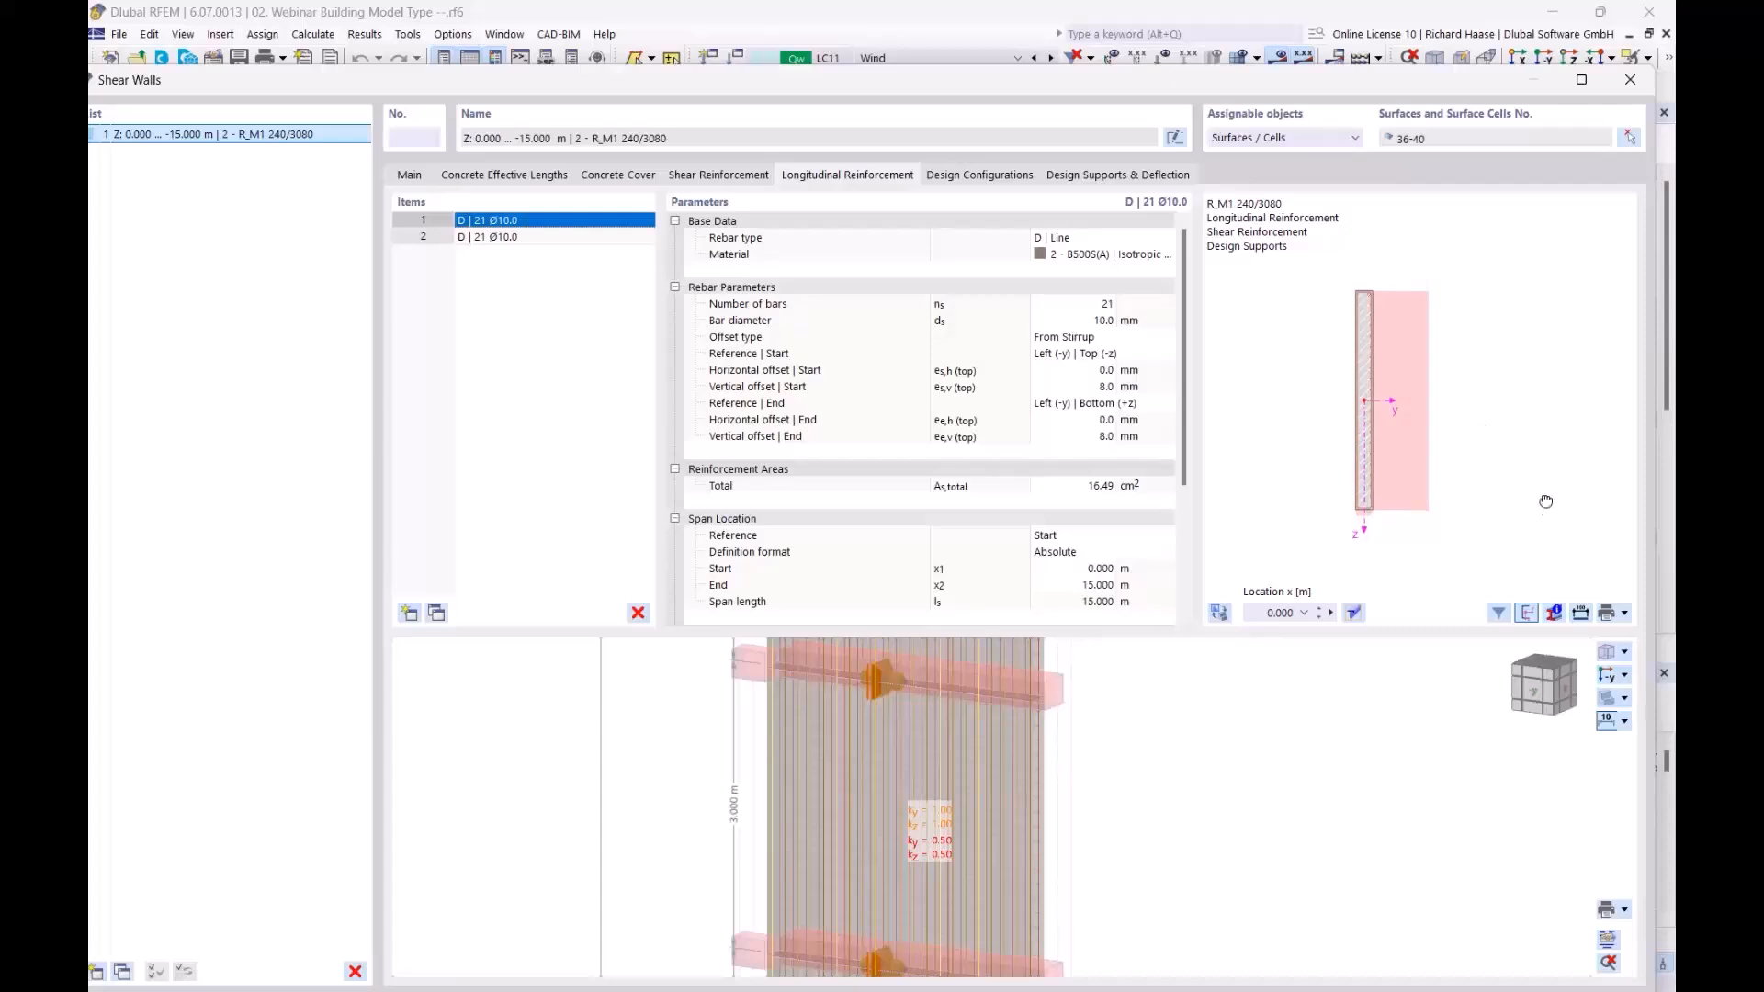
pyautogui.moveTo(1546, 510); pyautogui.dragTo(1532, 479, button='middle')
pyautogui.moveTo(1337, 304); pyautogui.dragTo(1430, 365, button='middle')
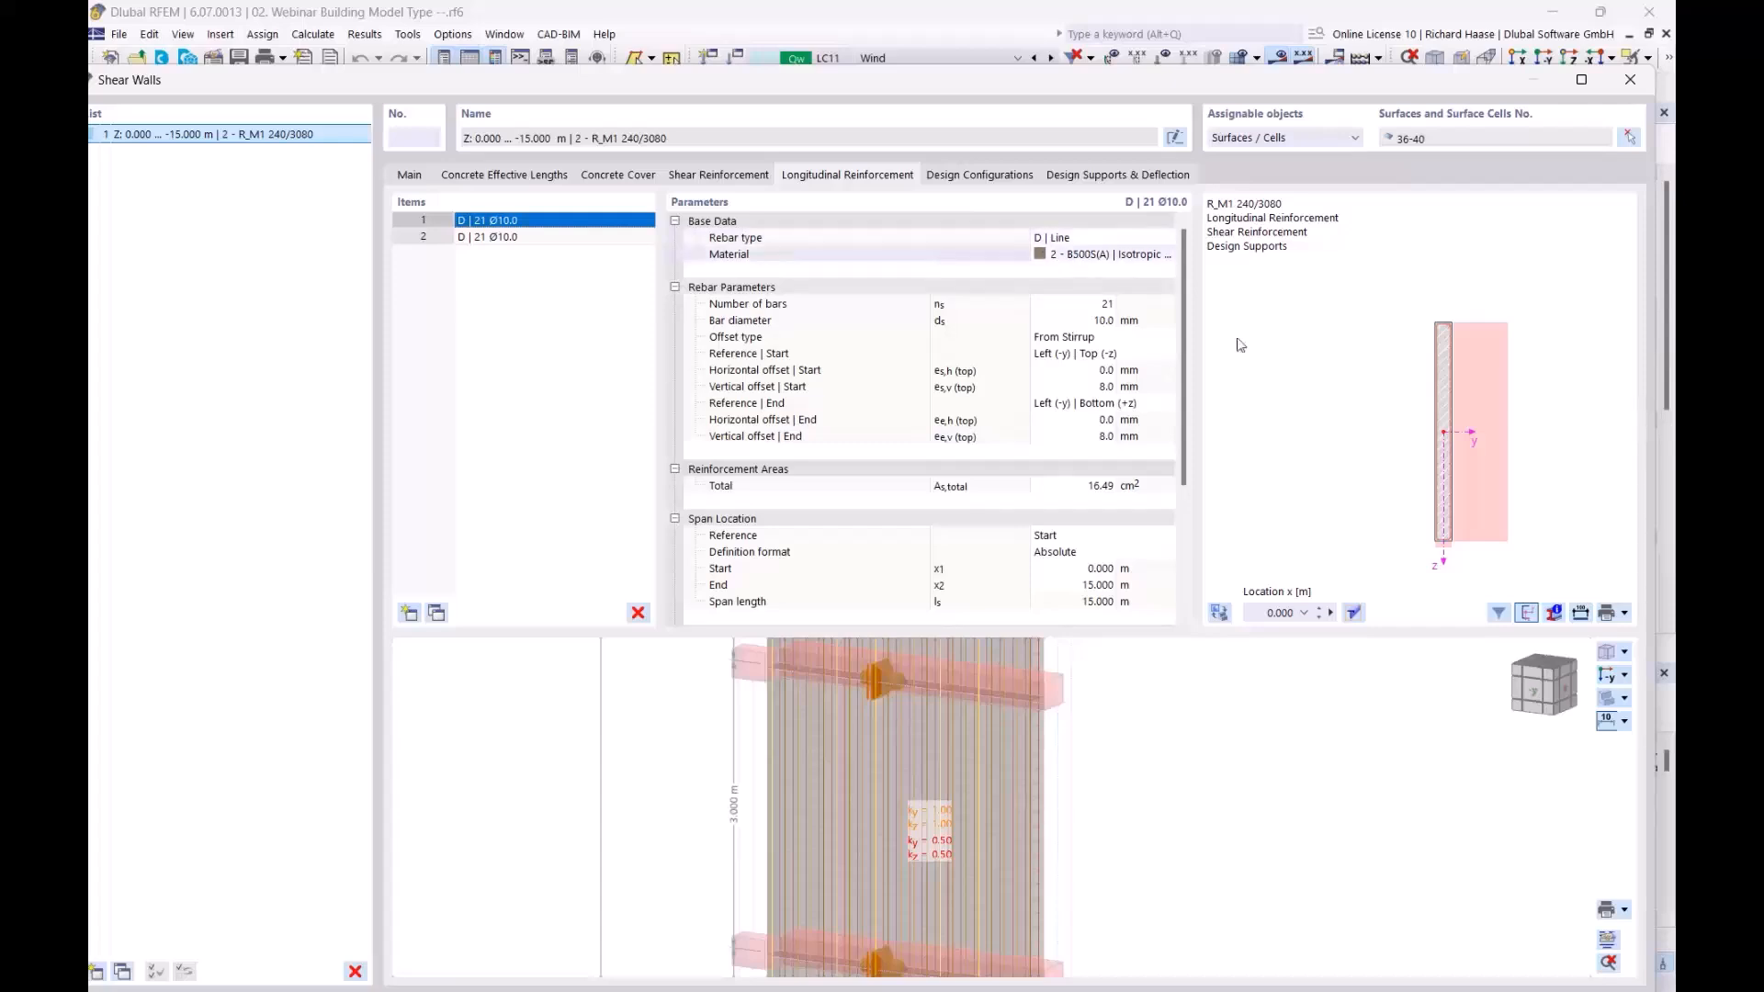
pyautogui.moveTo(1359, 522); pyautogui.dragTo(1277, 501, button='middle')
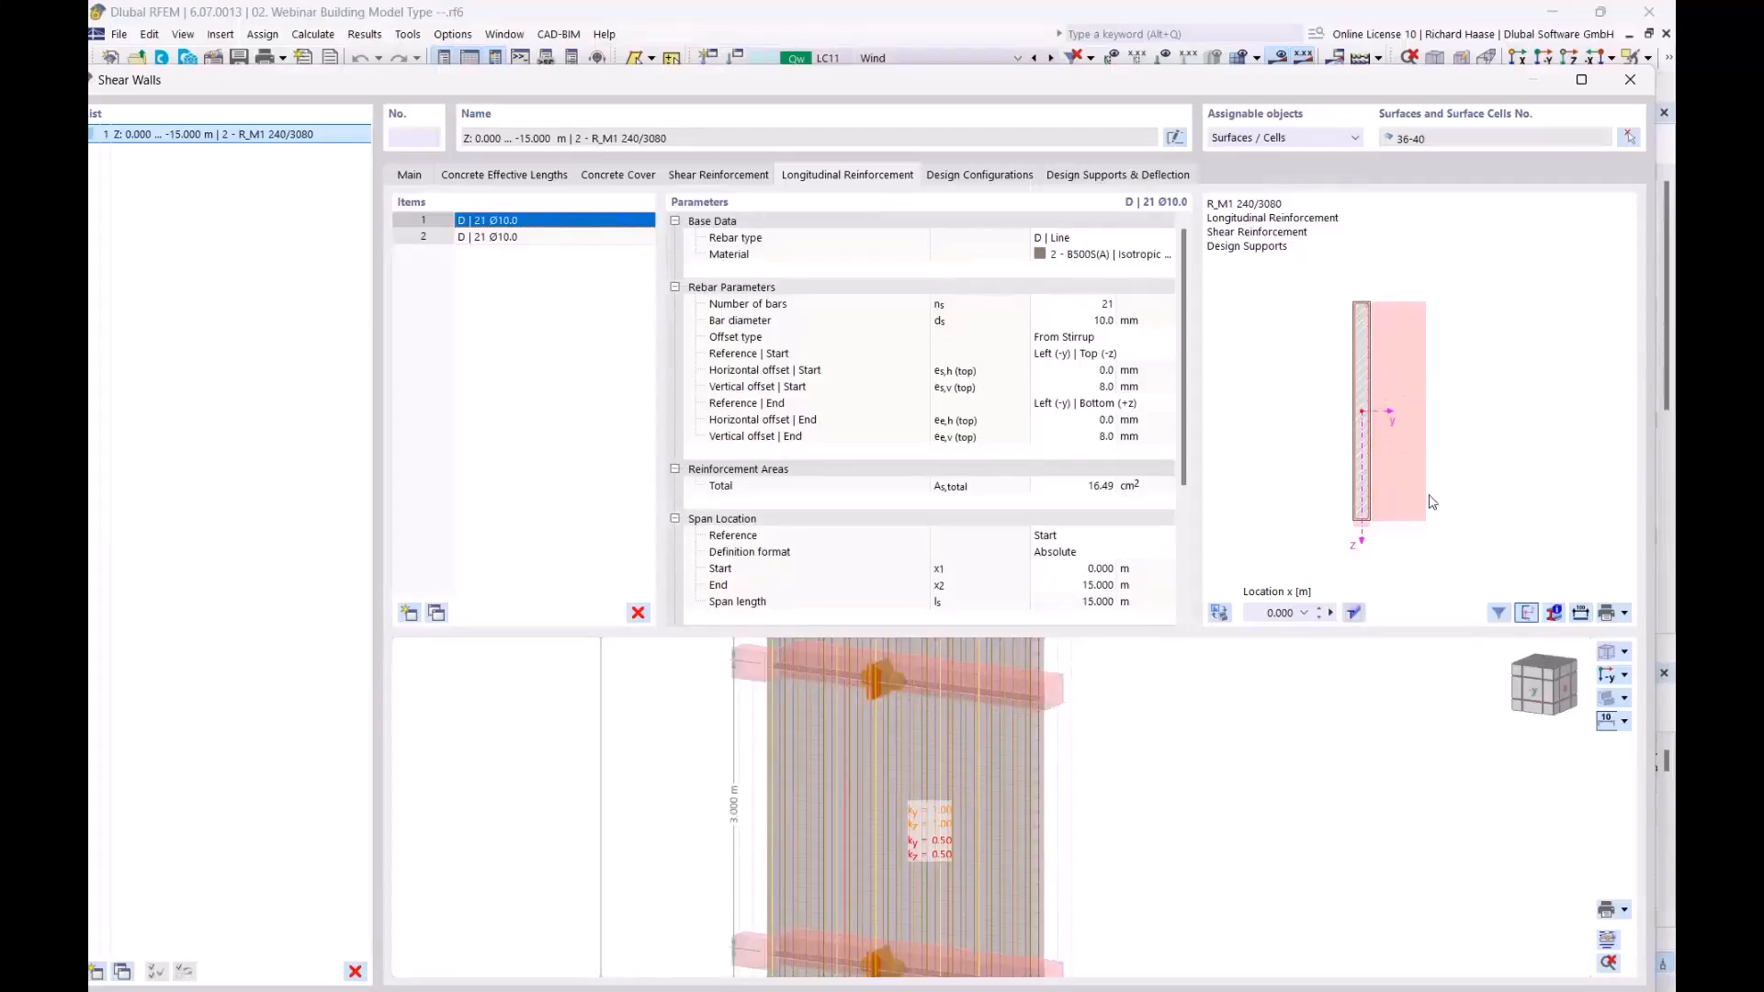
pyautogui.click(1632, 84)
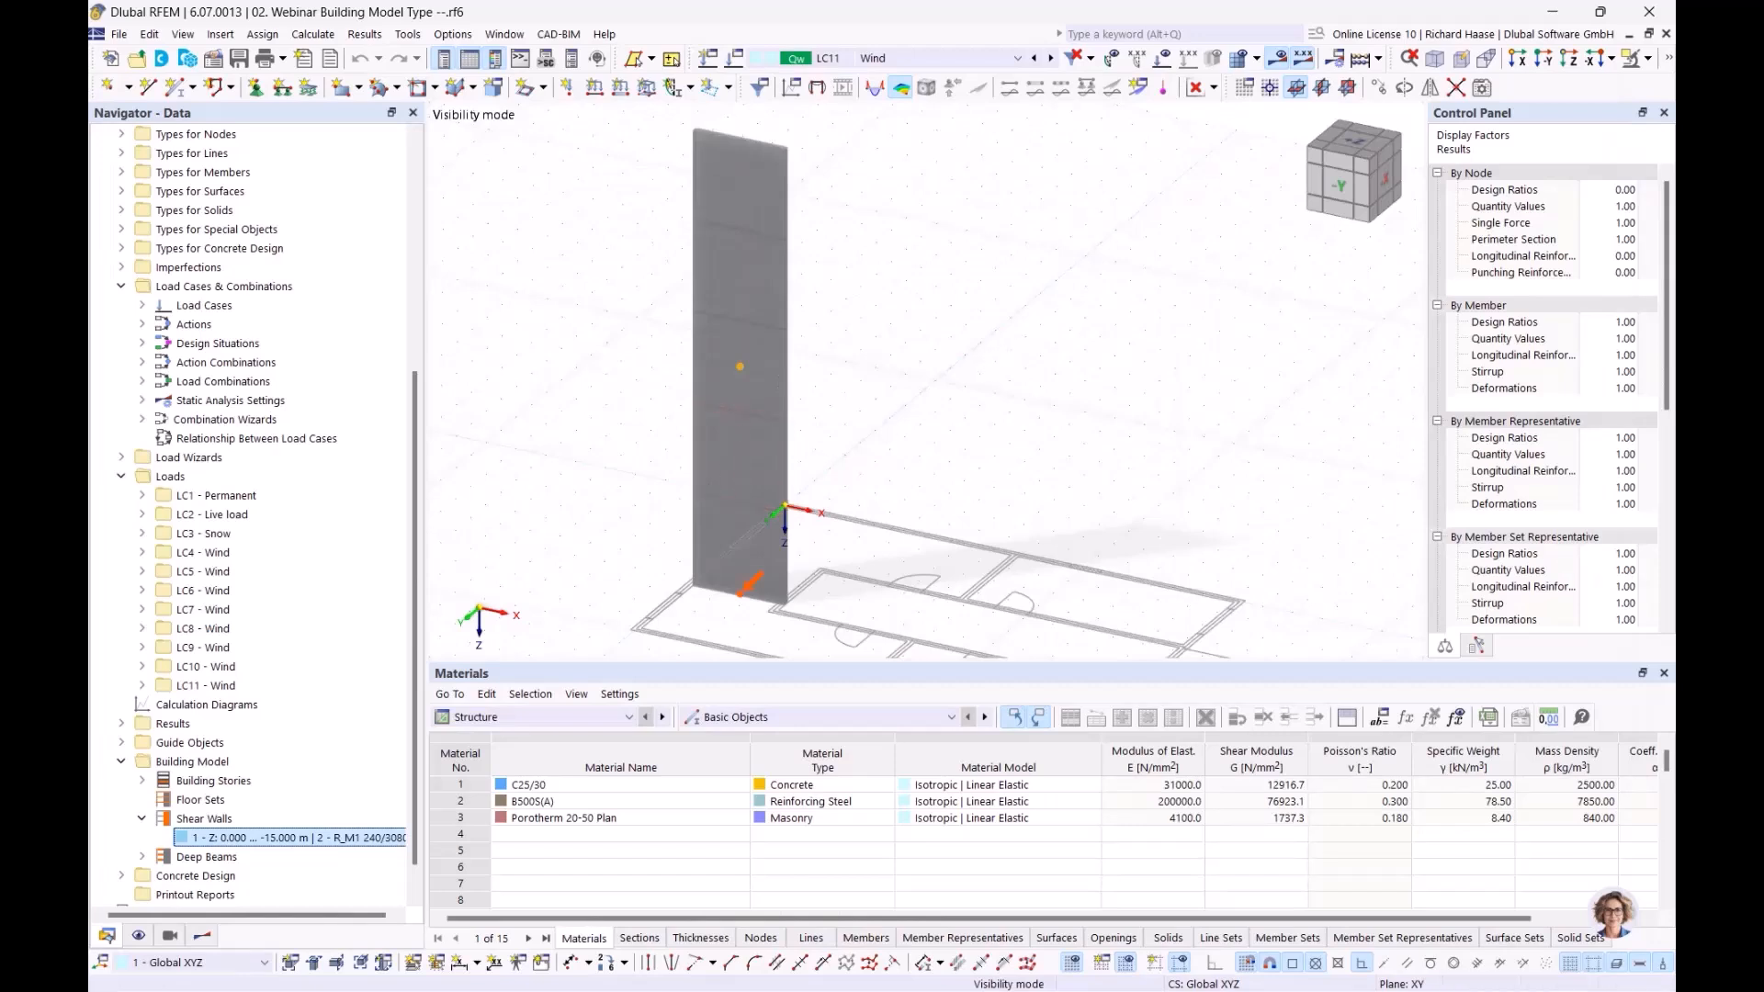
# Select the On Shear Walls design checks and switch the results table to Concrete Design
pyautogui.moveTo(956, 346)
pyautogui.mouseDown(button='middle')
pyautogui.moveTo(917, 295)
pyautogui.moveTo(932, 322)
pyautogui.mouseUp(button='middle')
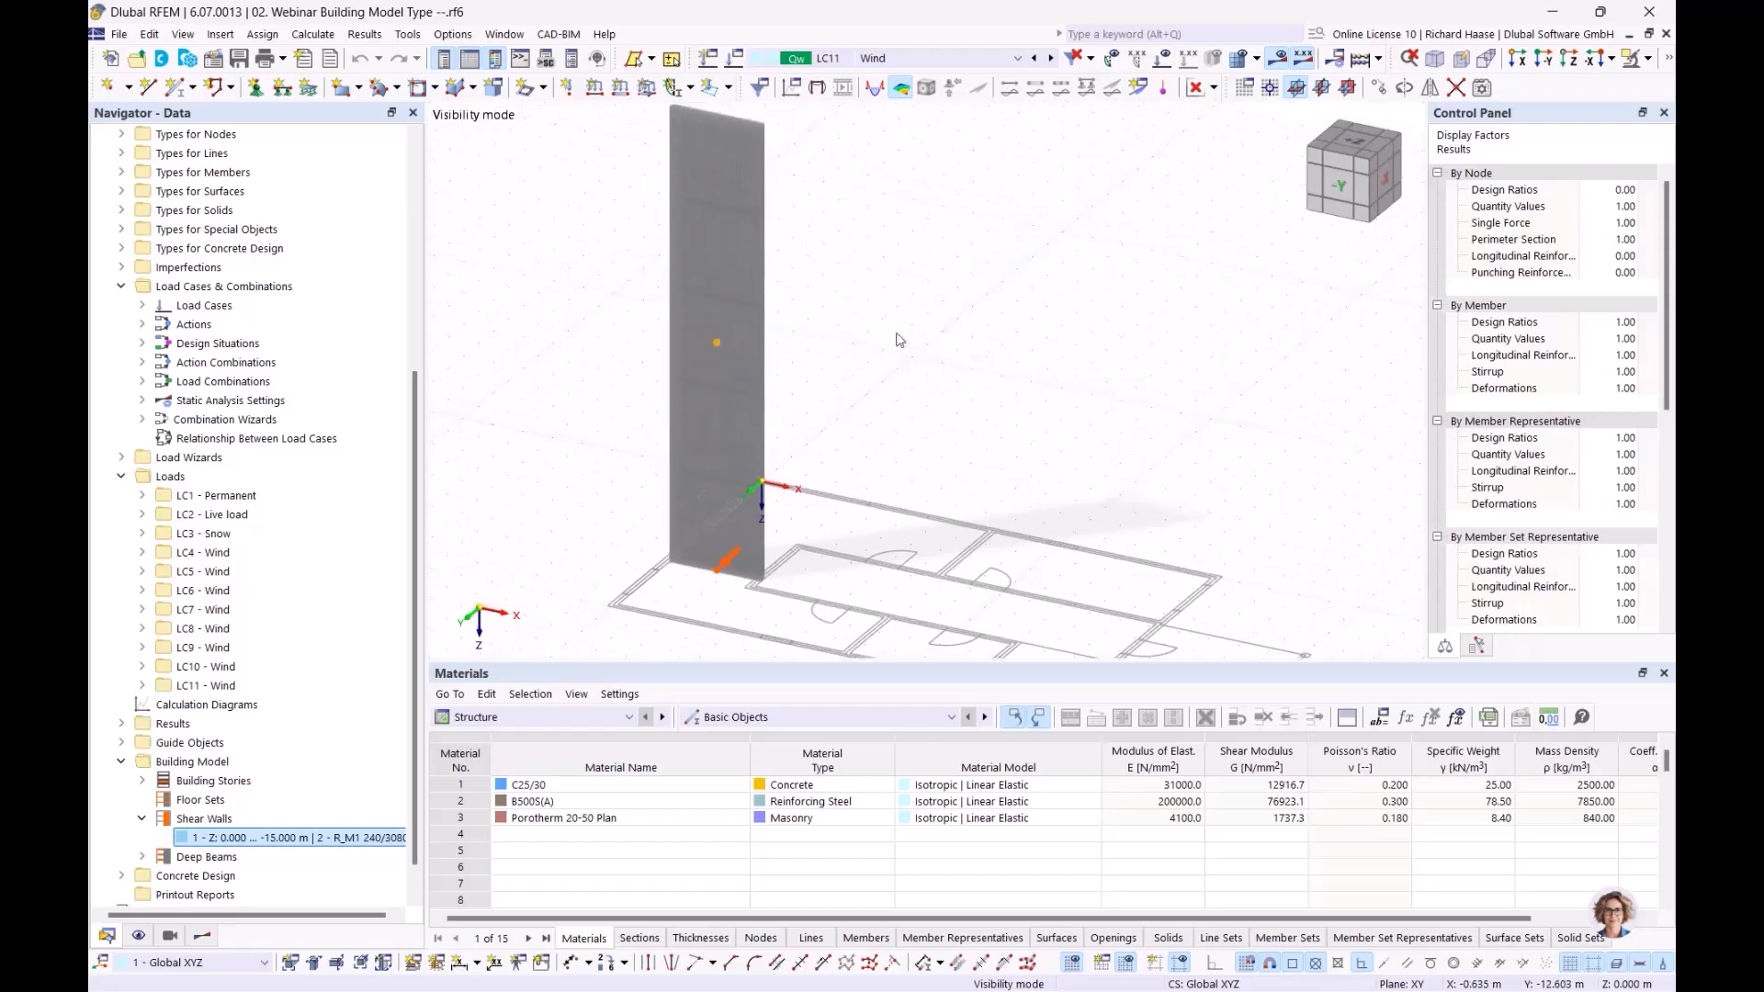
pyautogui.click(210, 939)
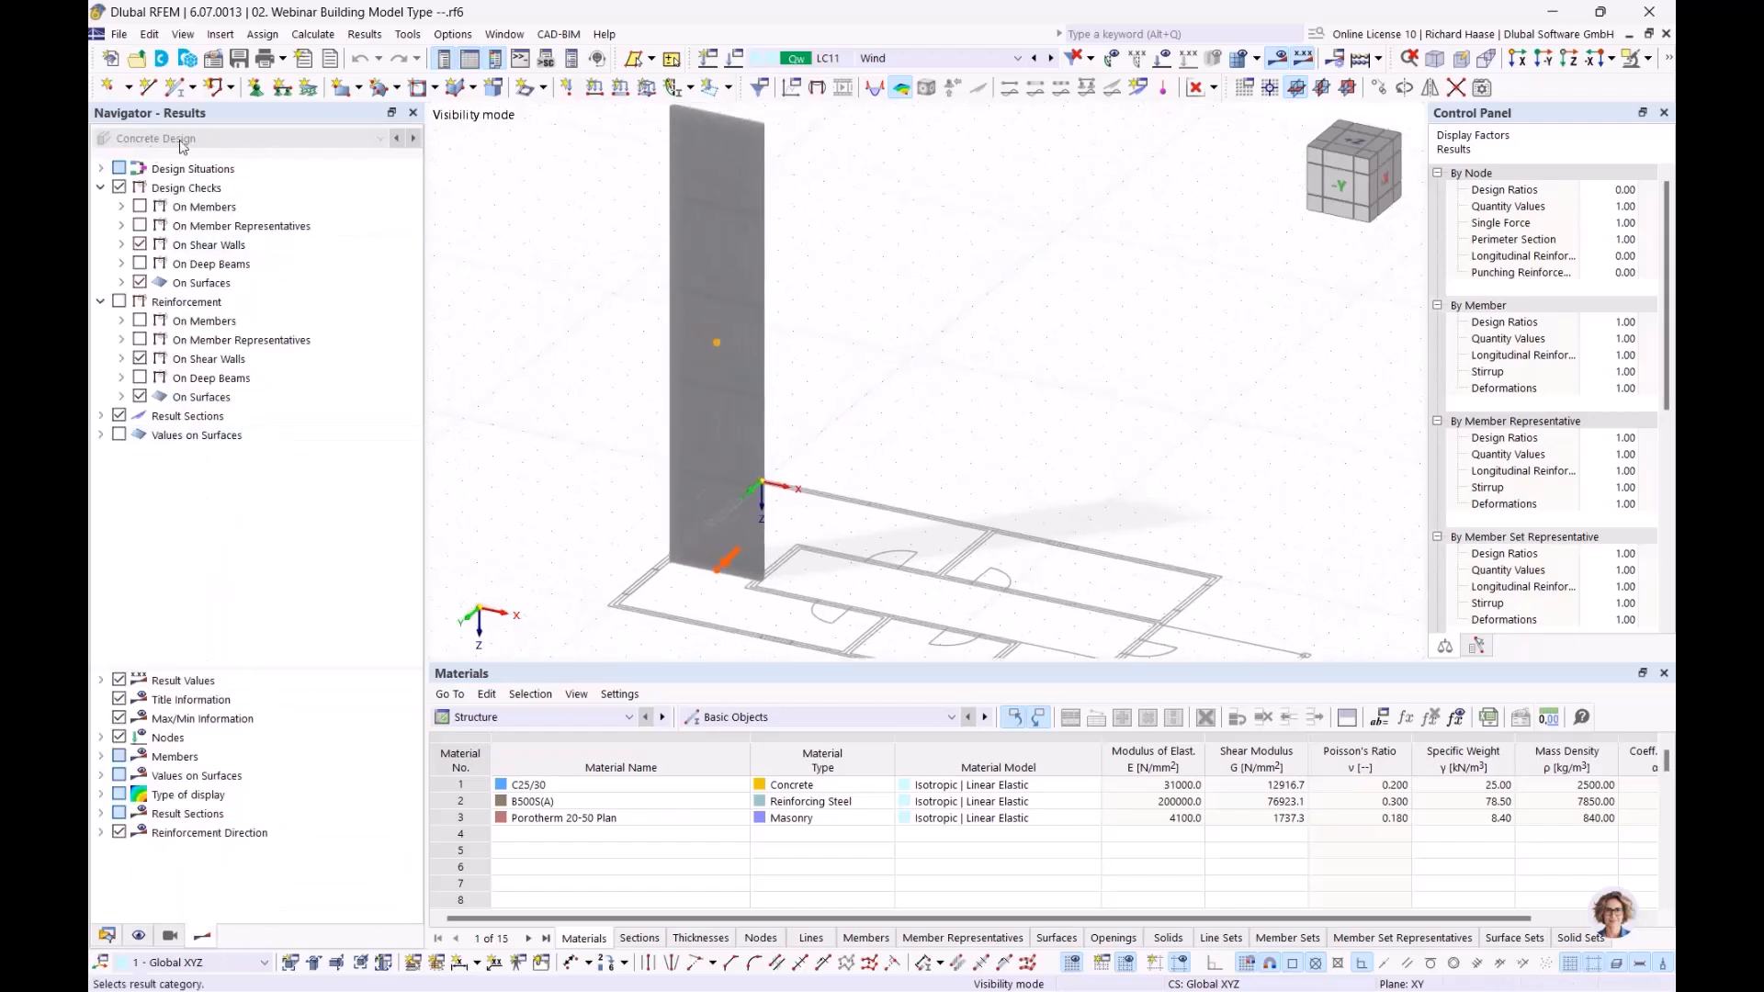
pyautogui.click(241, 252)
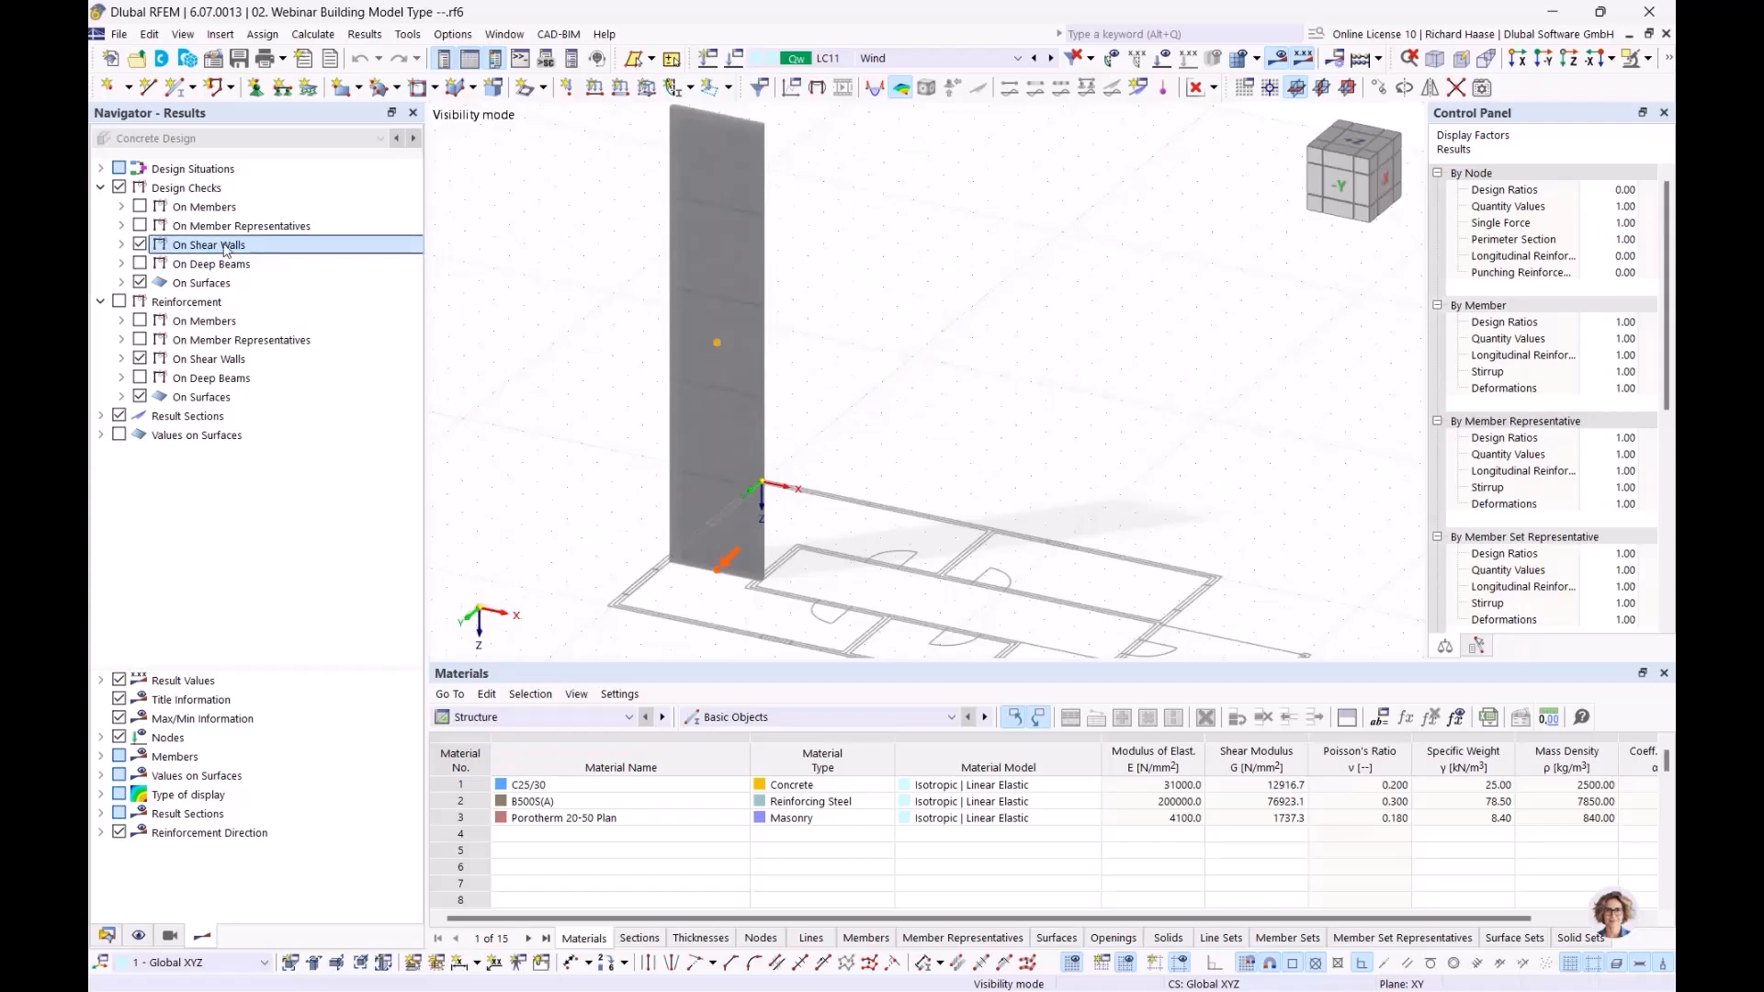
pyautogui.click(731, 714)
pyautogui.click(542, 712)
pyautogui.click(542, 715)
pyautogui.click(515, 851)
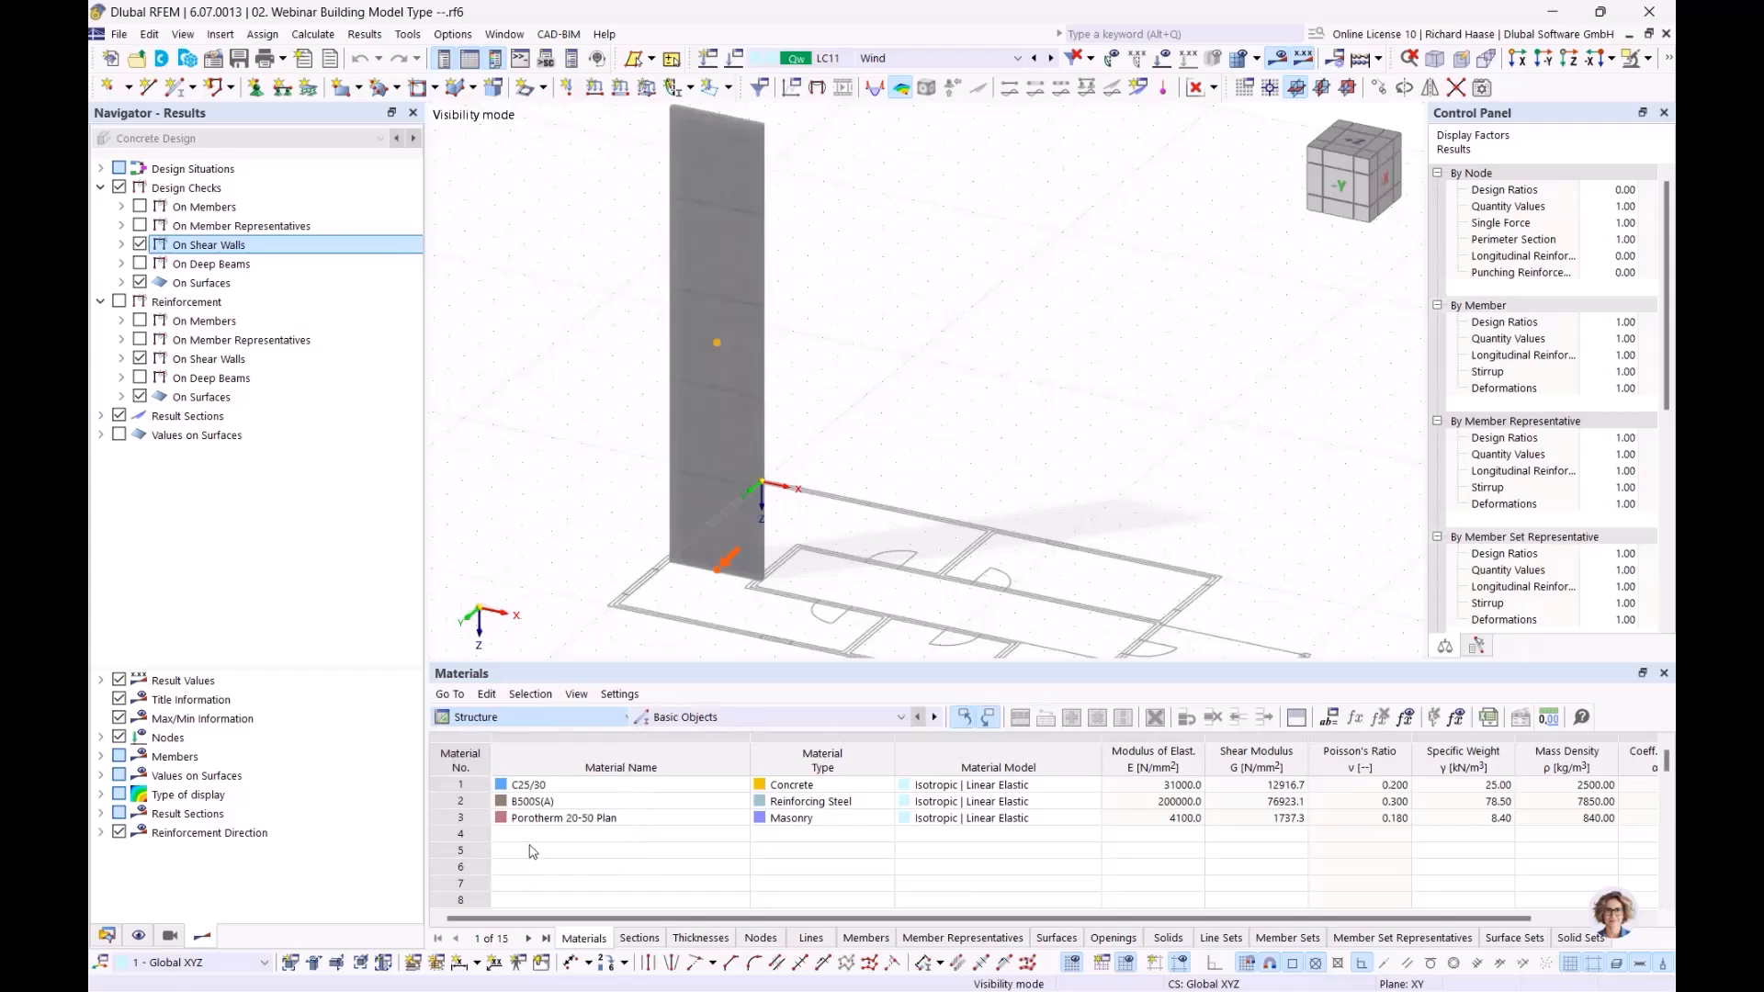
pyautogui.click(748, 718)
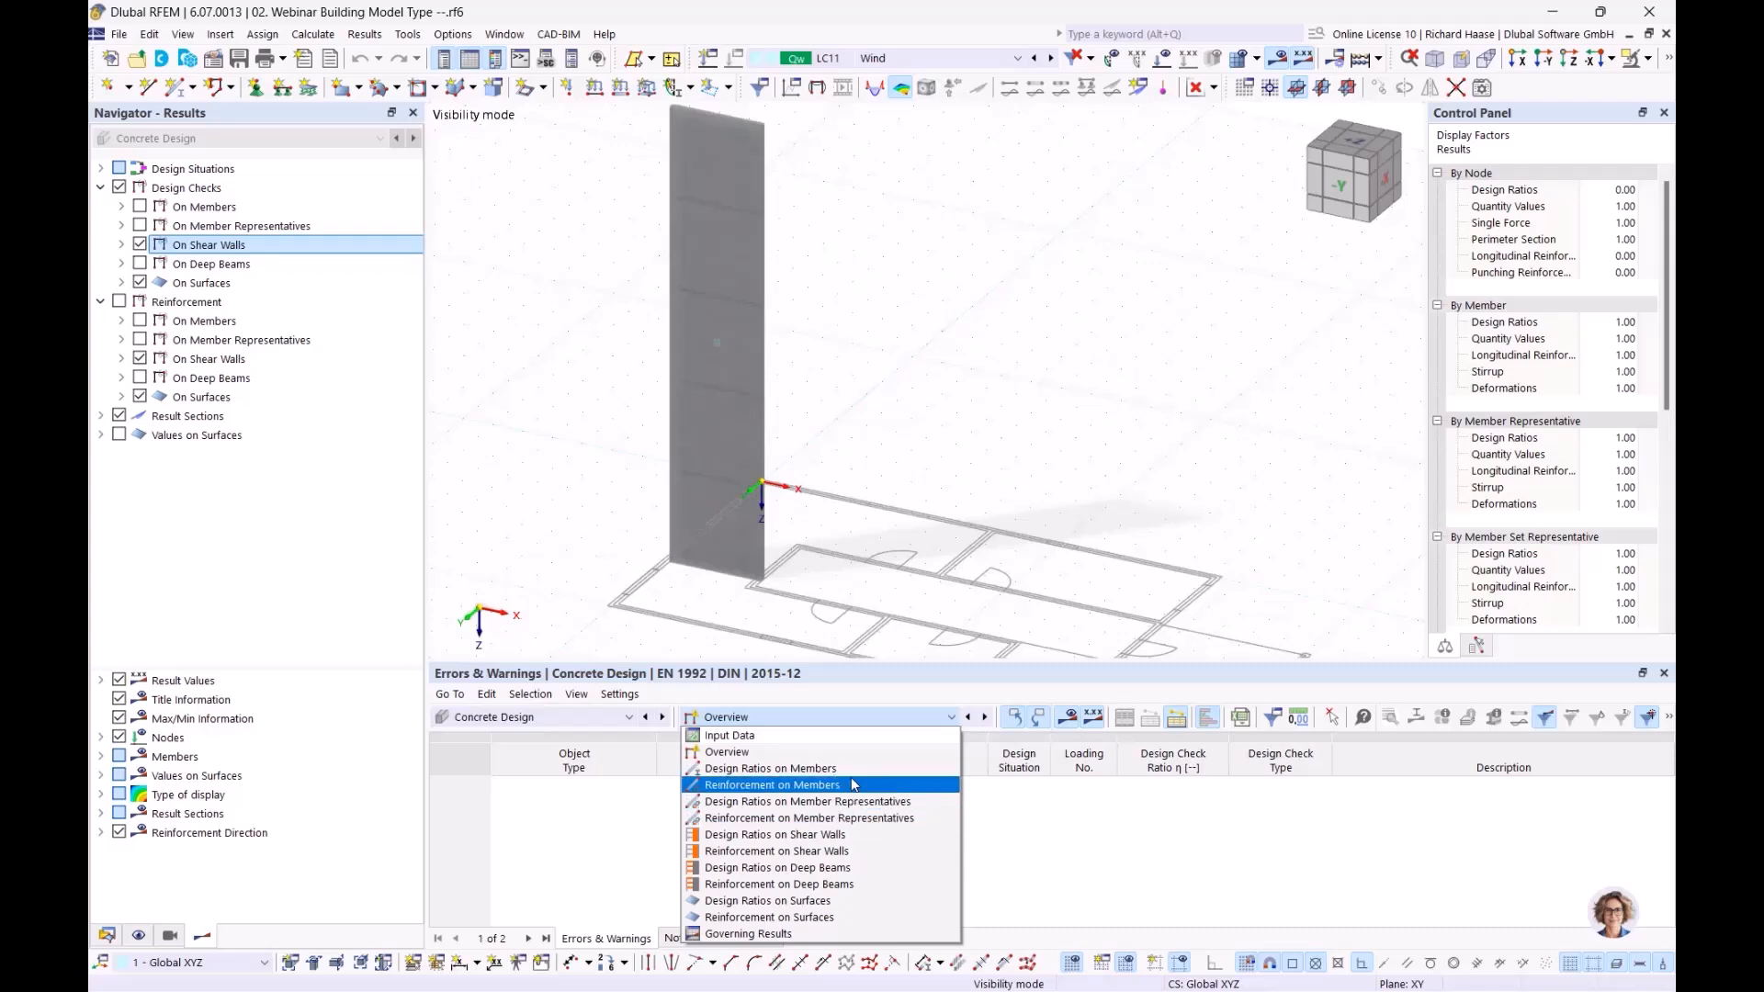
# Expand the shear wall's ULS check UL0100 and display its NEd results on the wall
pyautogui.click(1057, 441)
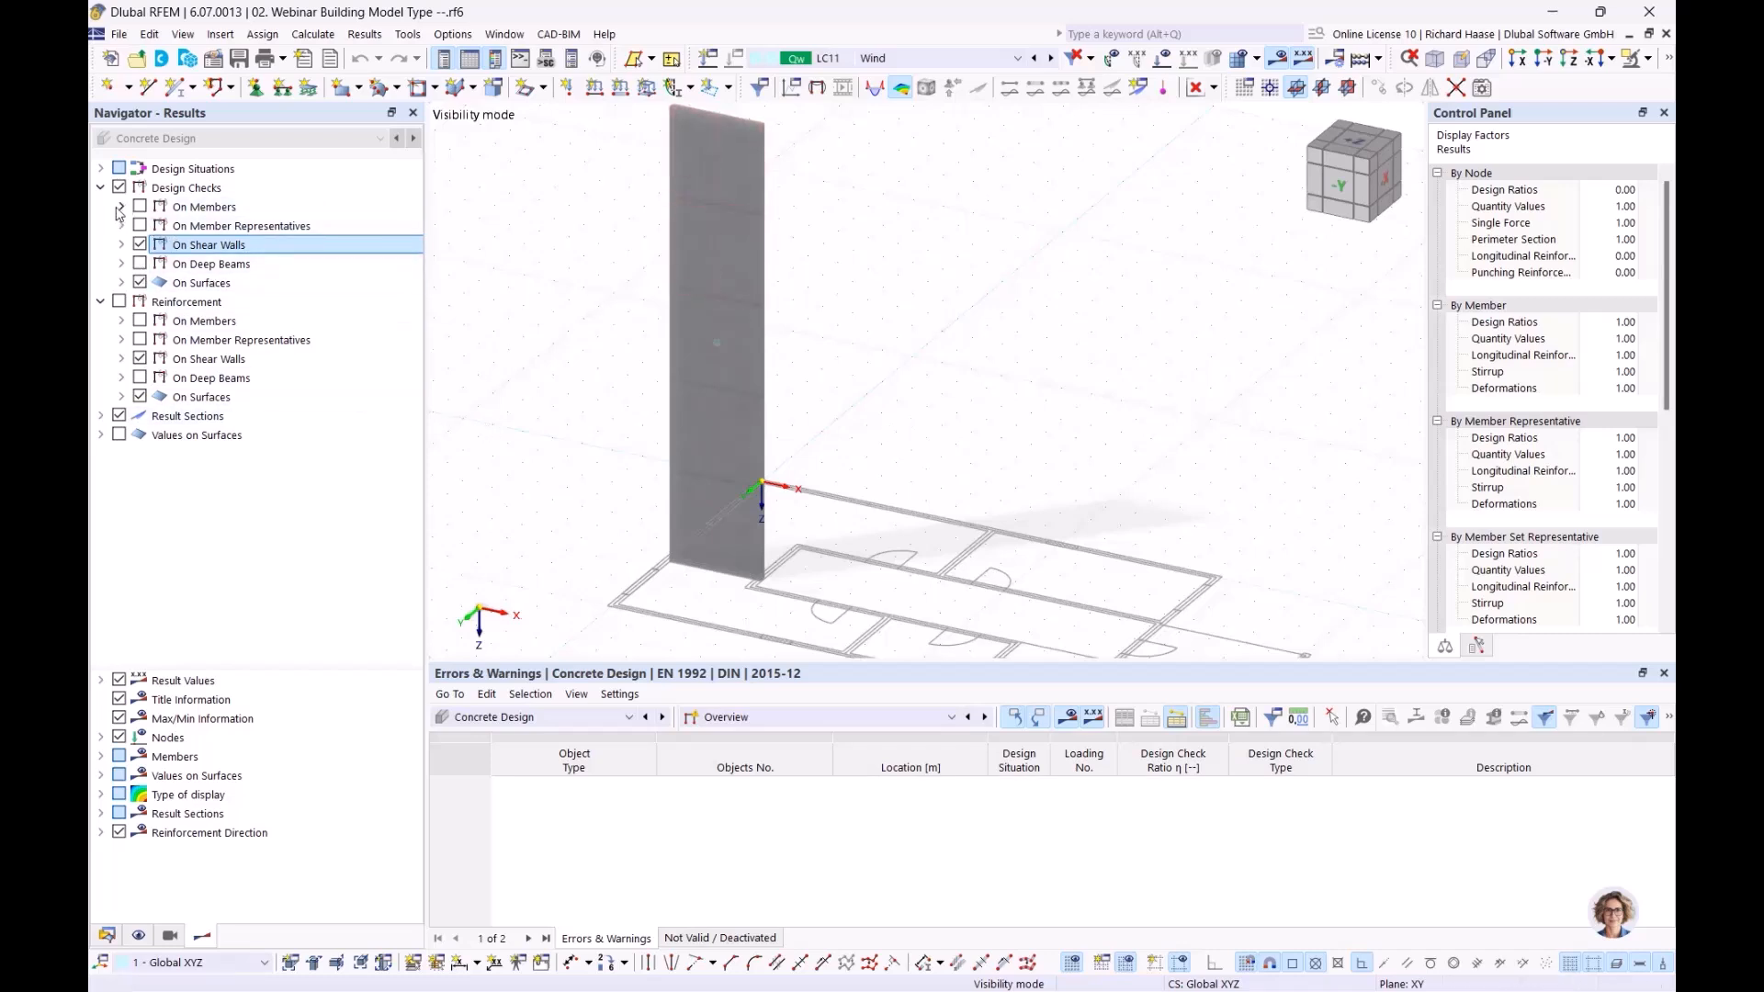
pyautogui.click(121, 245)
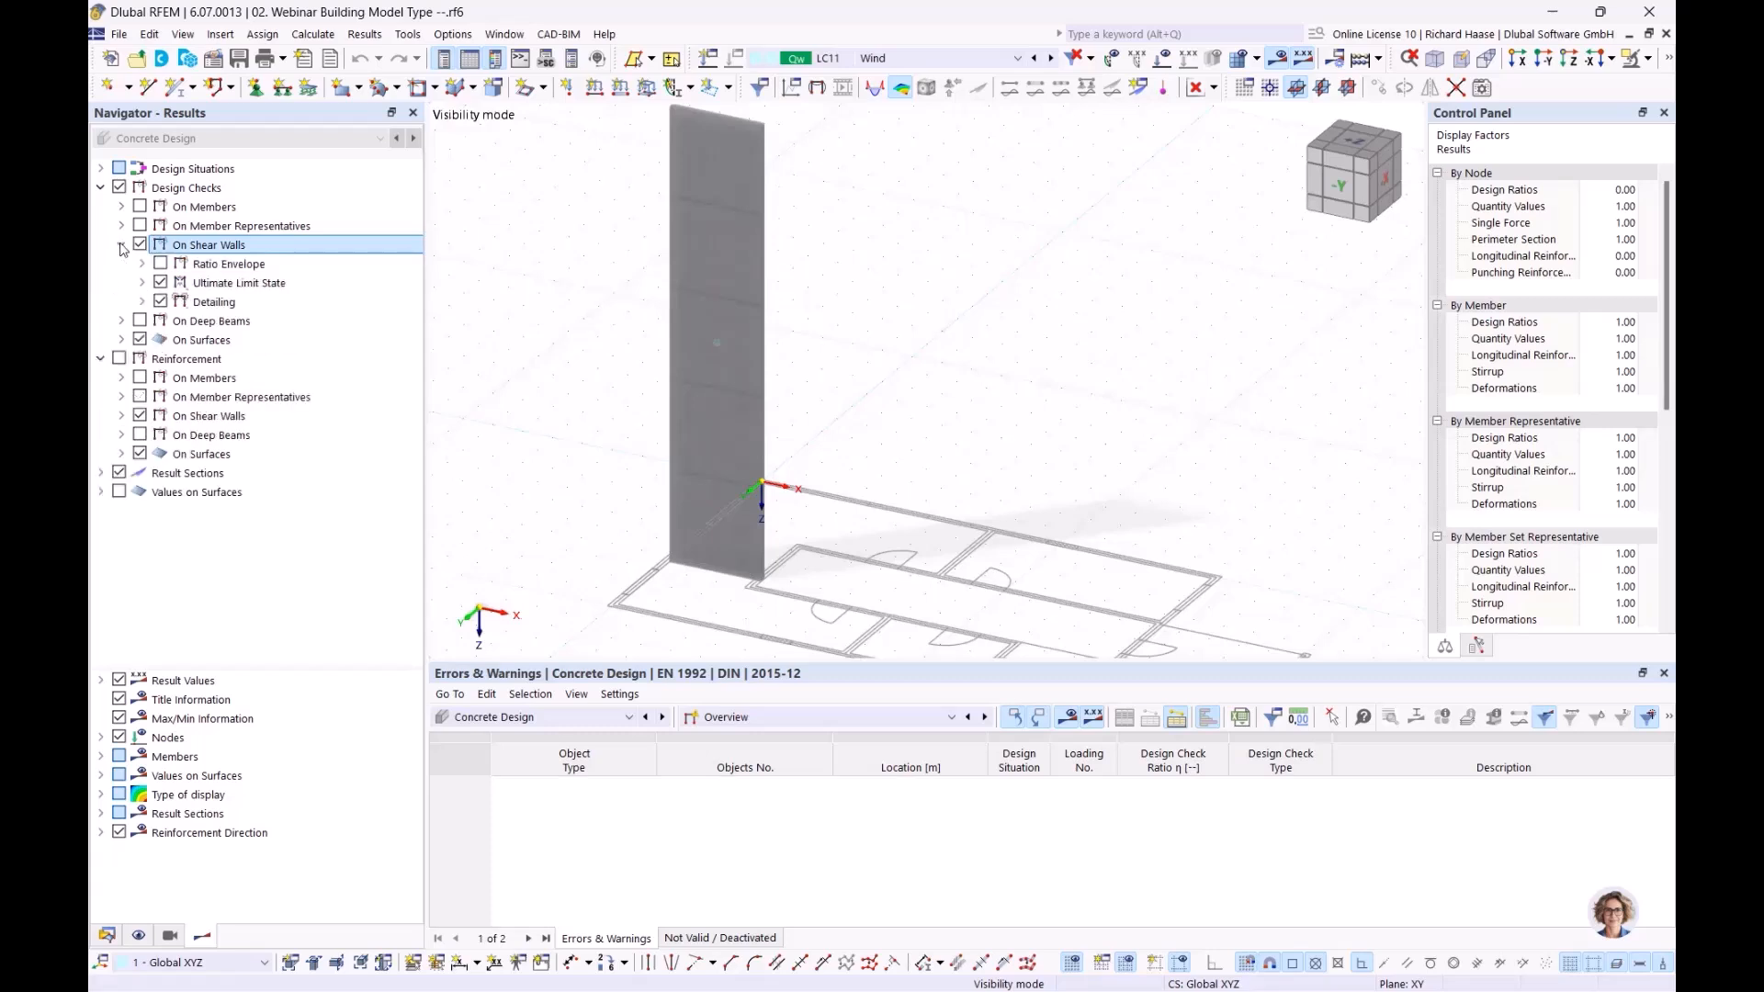
pyautogui.click(142, 284)
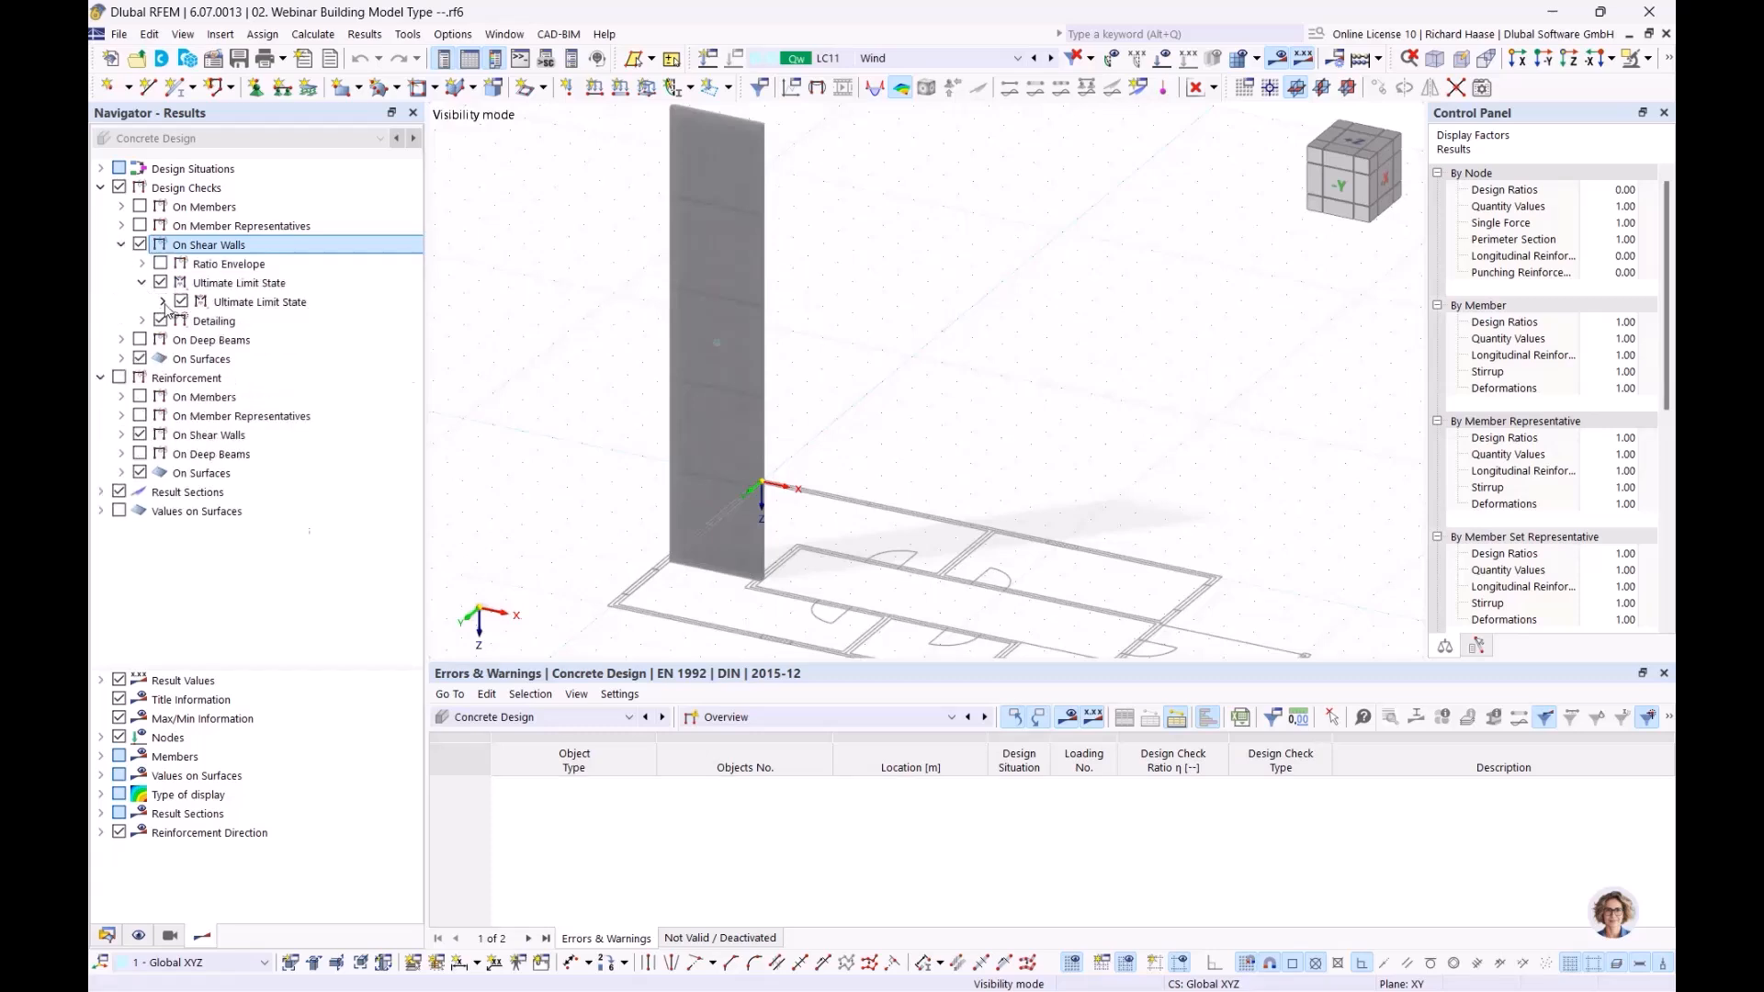
pyautogui.click(163, 302)
pyautogui.click(184, 322)
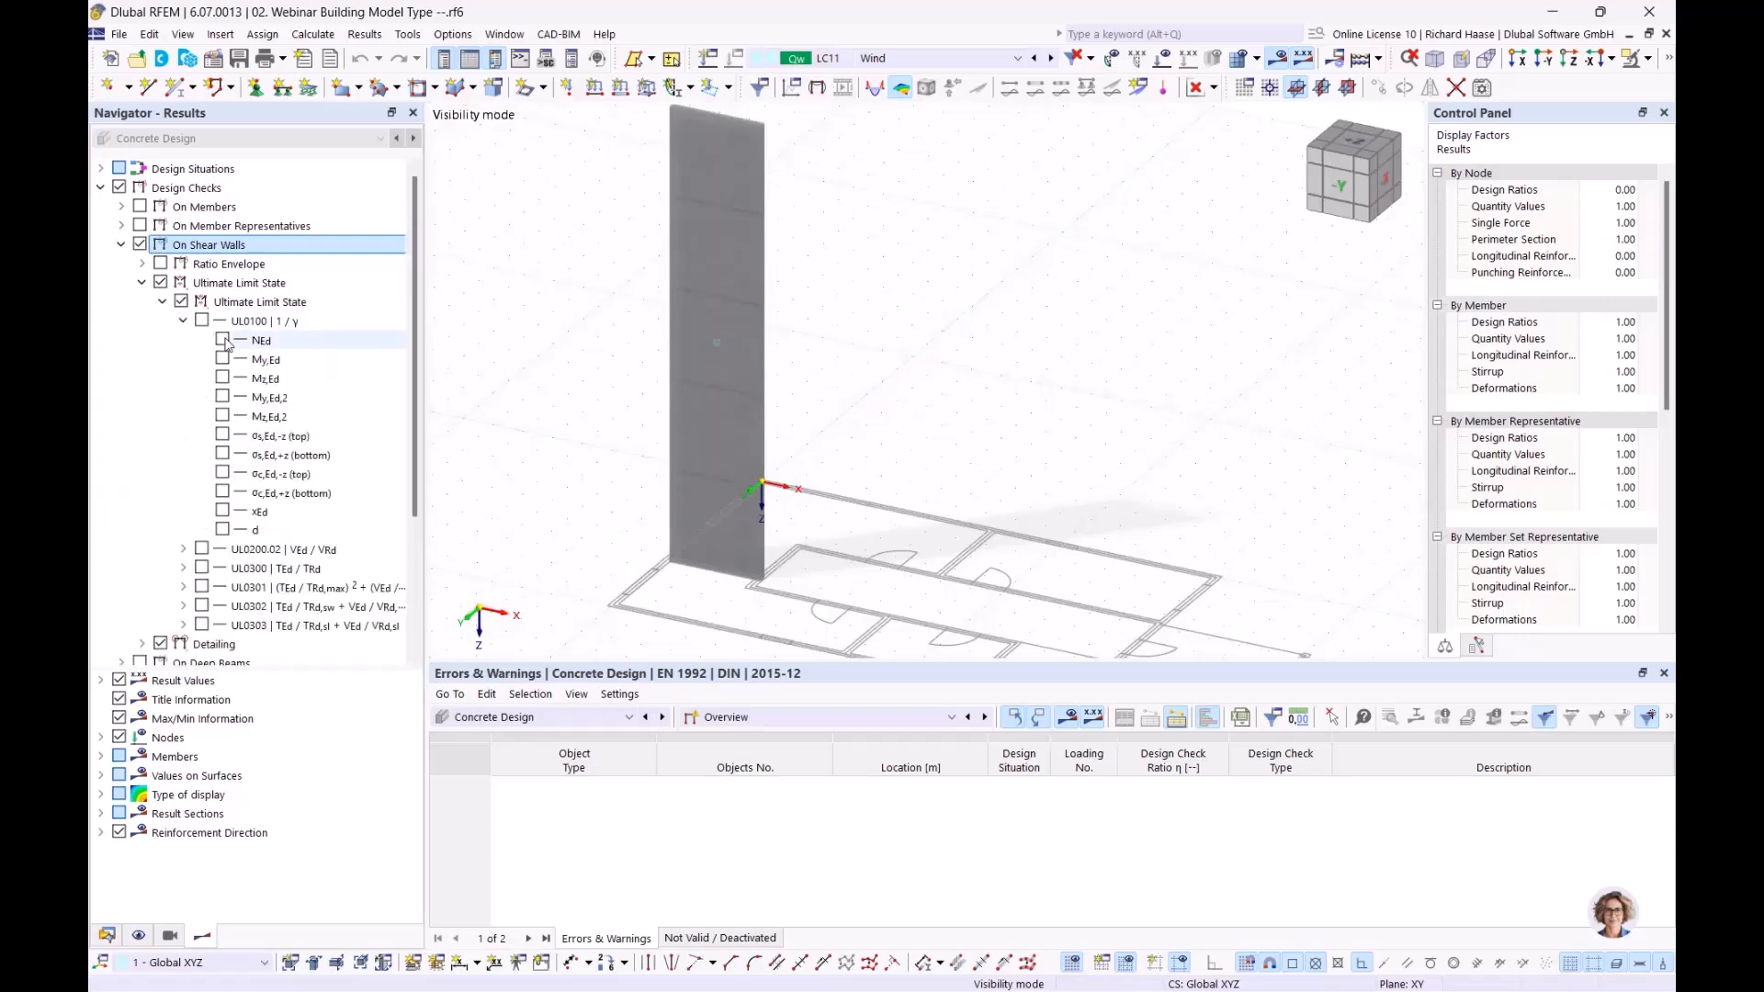
pyautogui.click(222, 340)
pyautogui.moveTo(1003, 529); pyautogui.dragTo(1006, 498, button='middle')
pyautogui.scroll(1, 908, 321)
pyautogui.scroll(-1, 910, 325)
pyautogui.moveTo(912, 330); pyautogui.dragTo(896, 300, button='middle')
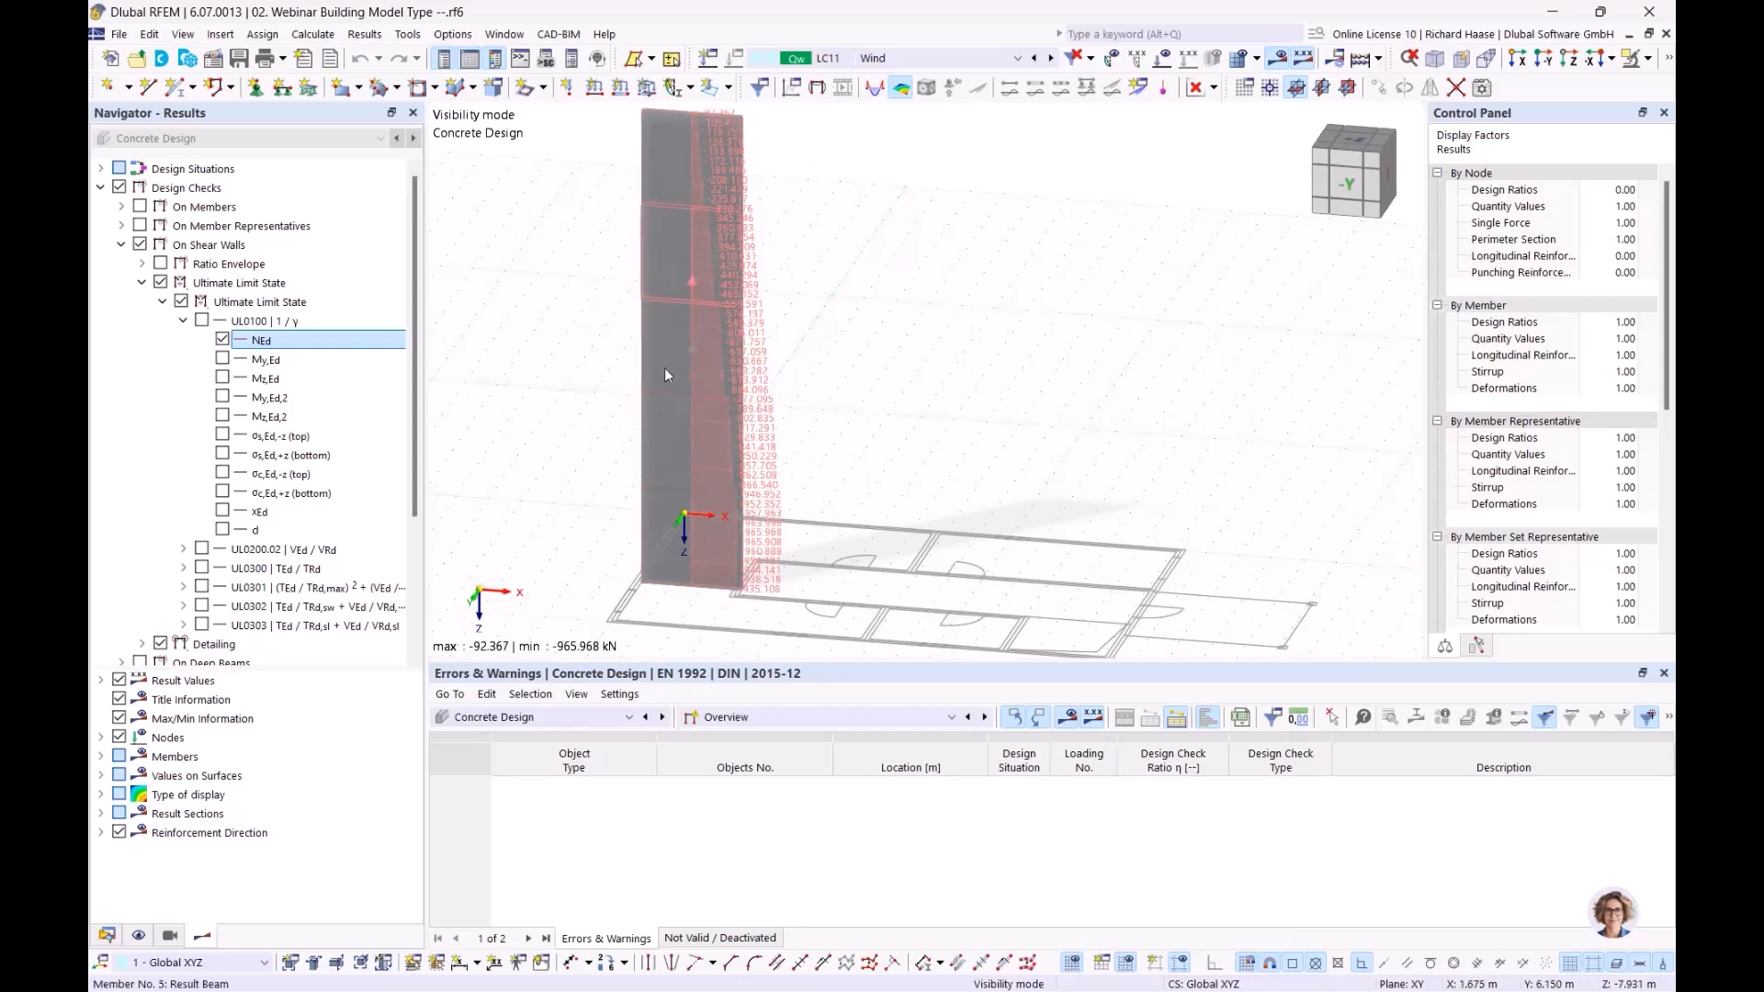
# Swap to the My,Ed moment diagram, inspect the whole wall, then hide the diagram
pyautogui.click(223, 358)
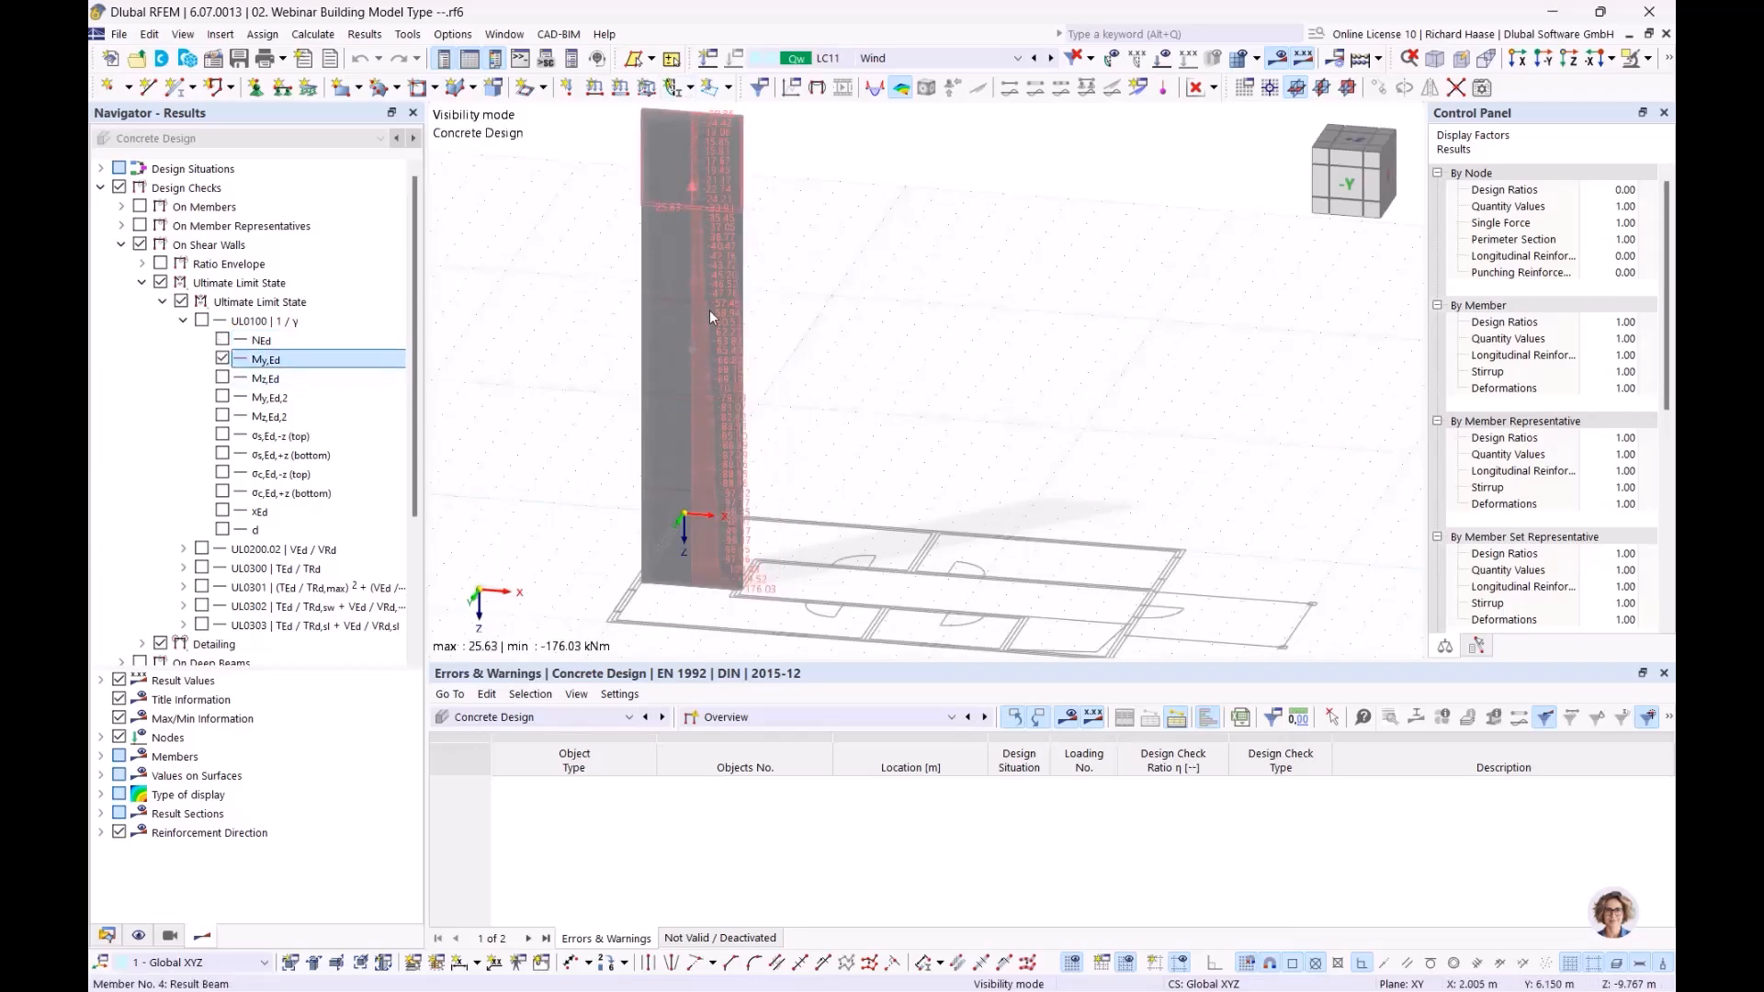
pyautogui.scroll(1, 794, 589)
pyautogui.keyDown('ctrl'); pyautogui.moveTo(793, 588); pyautogui.dragTo(737, 551, button='middle'); pyautogui.keyUp('ctrl')
pyautogui.scroll(1, 735, 558)
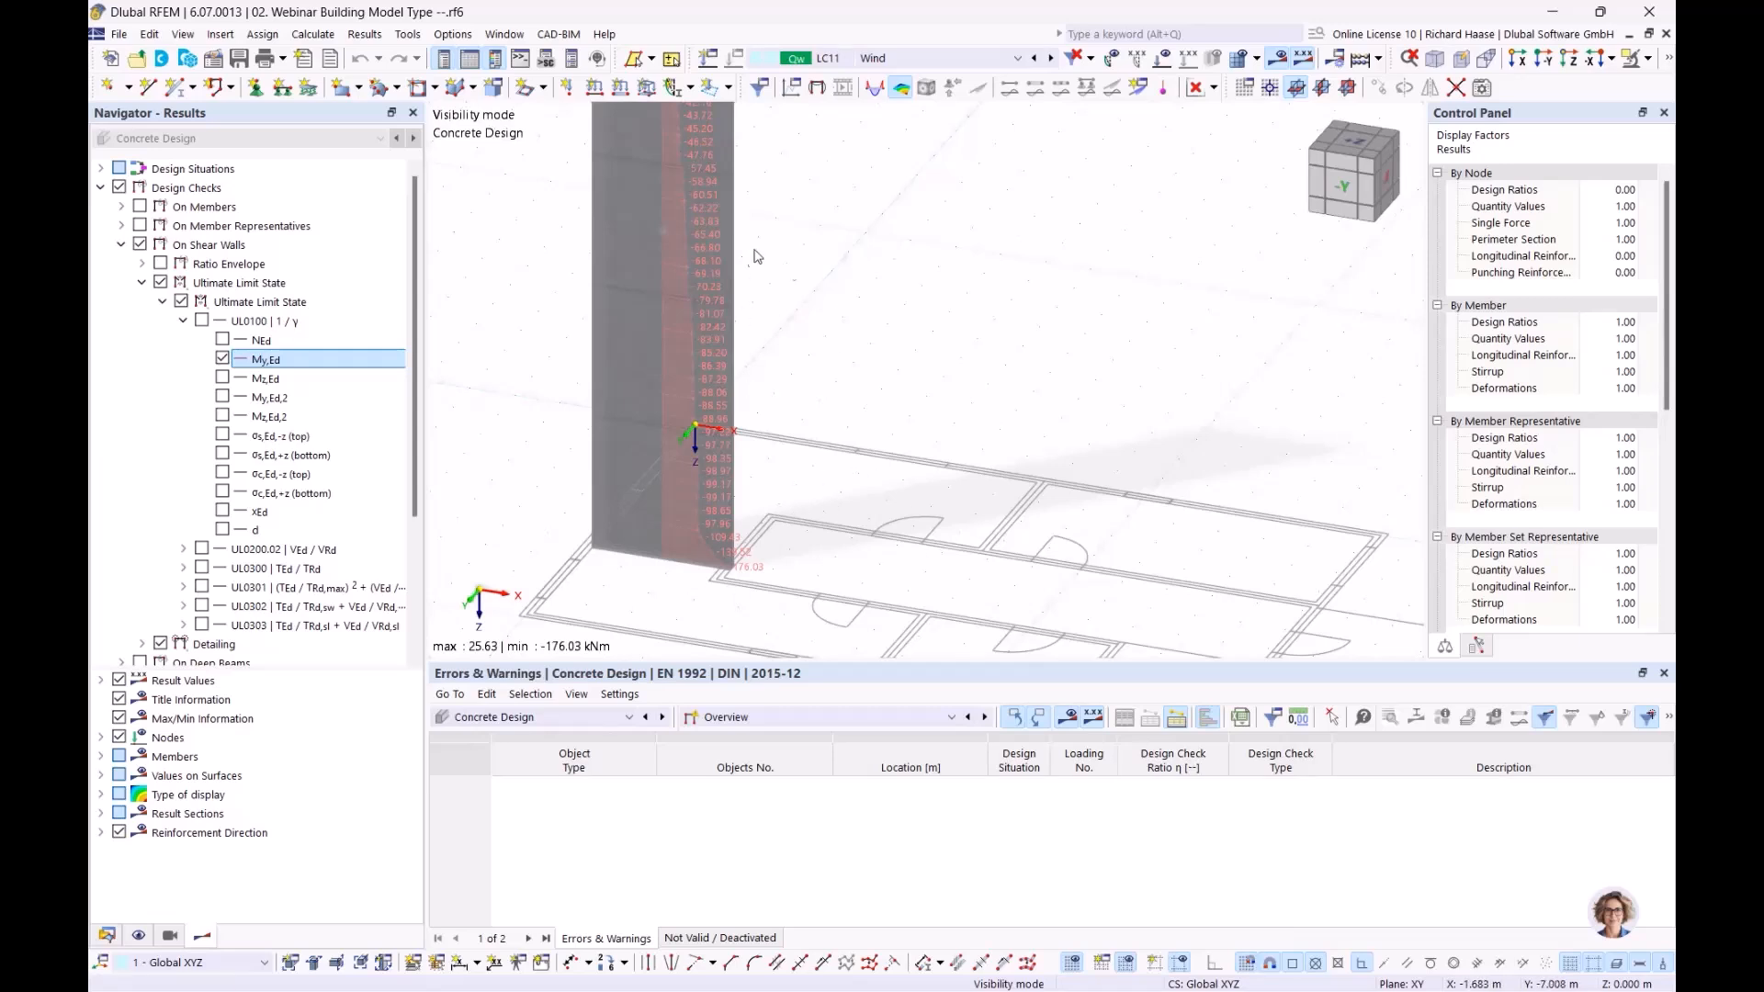
pyautogui.scroll(-2, 819, 340)
pyautogui.moveTo(819, 347); pyautogui.dragTo(786, 455, button='middle')
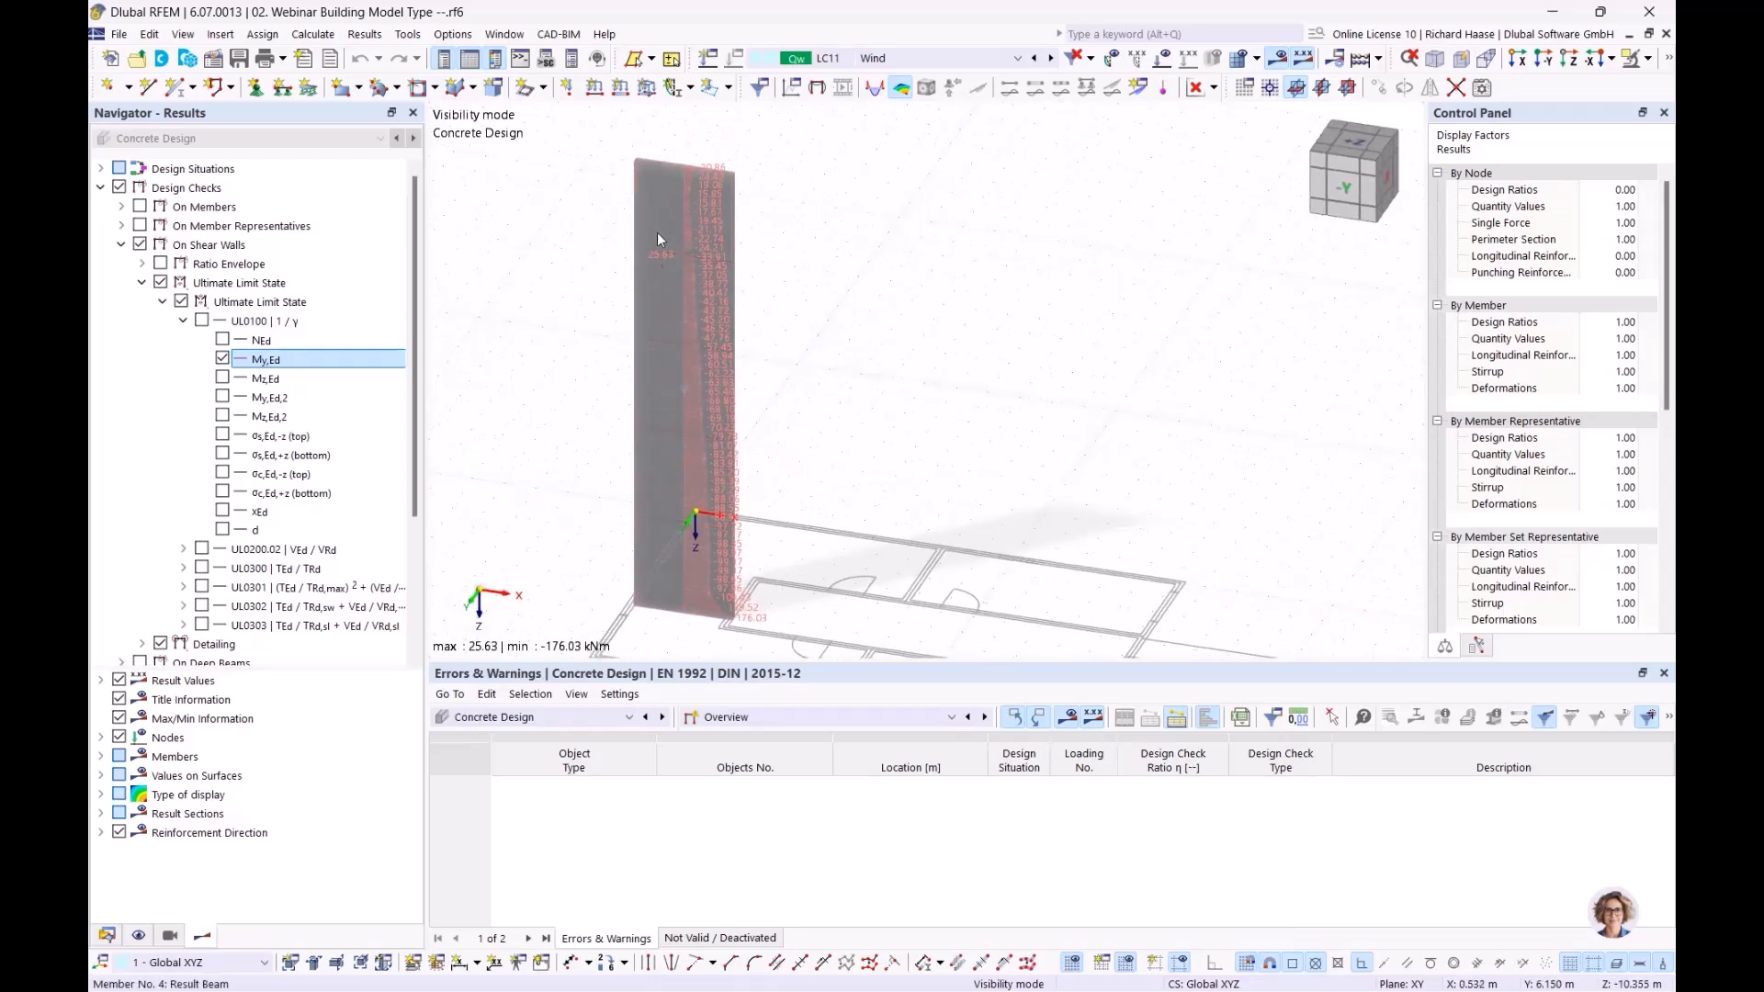
pyautogui.click(222, 358)
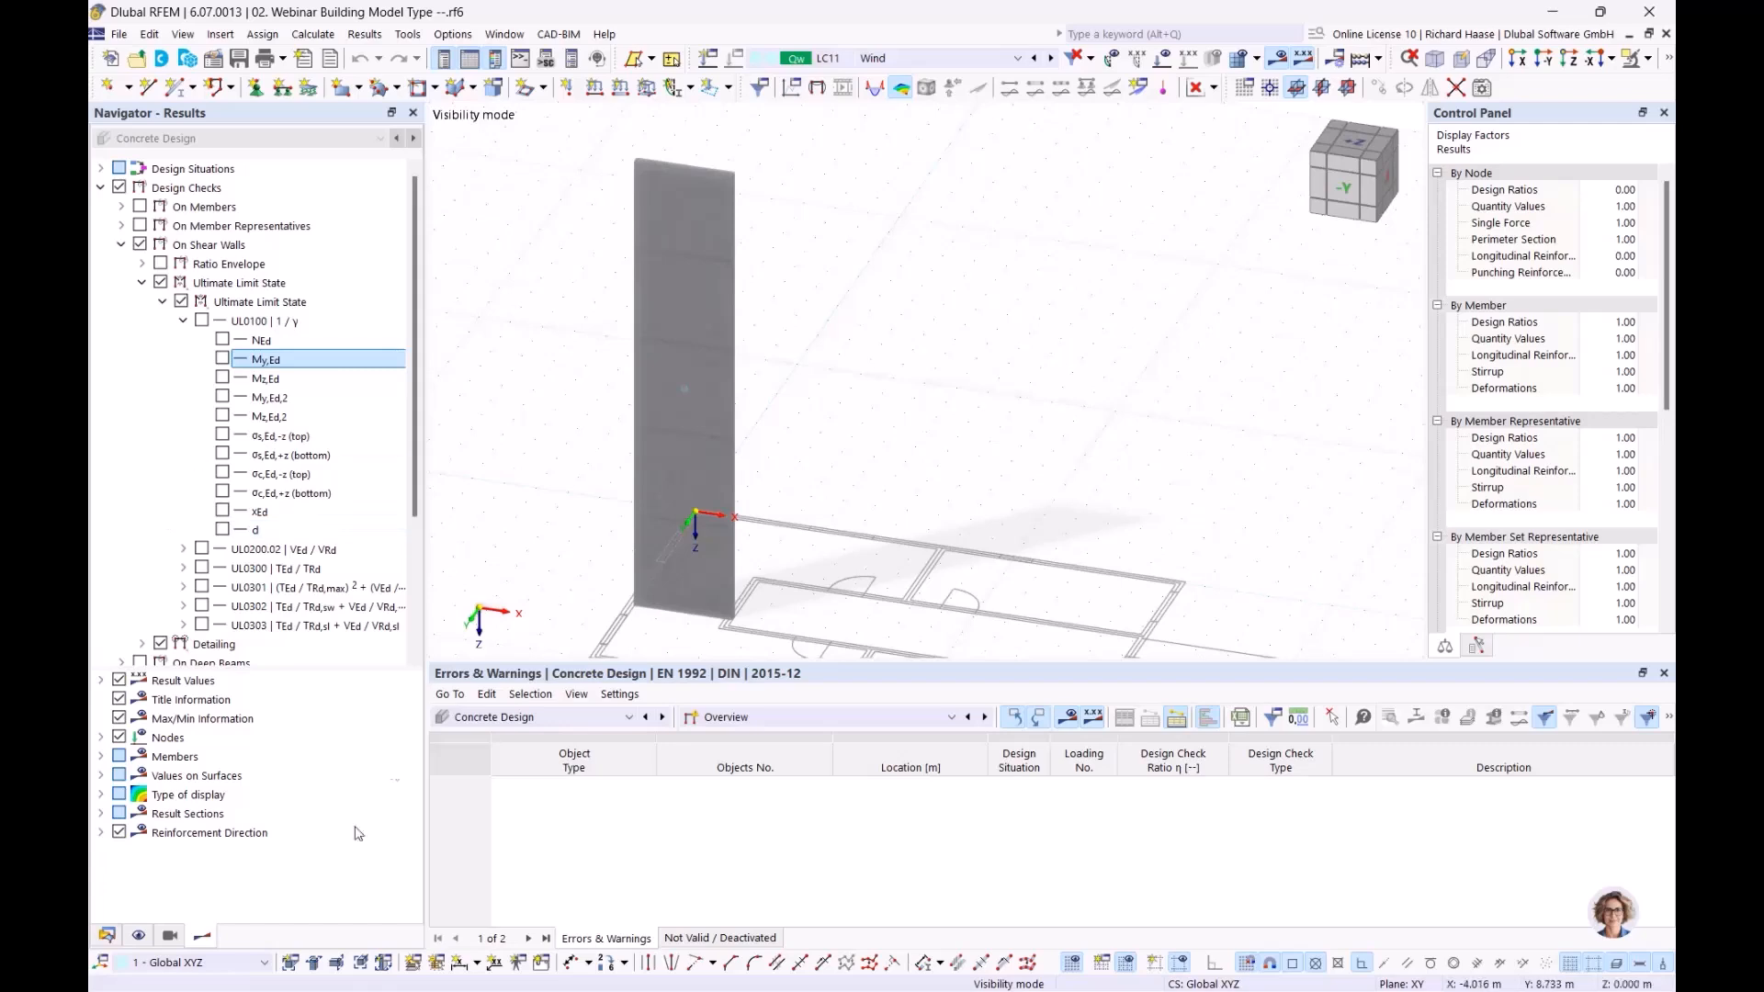
pyautogui.click(106, 935)
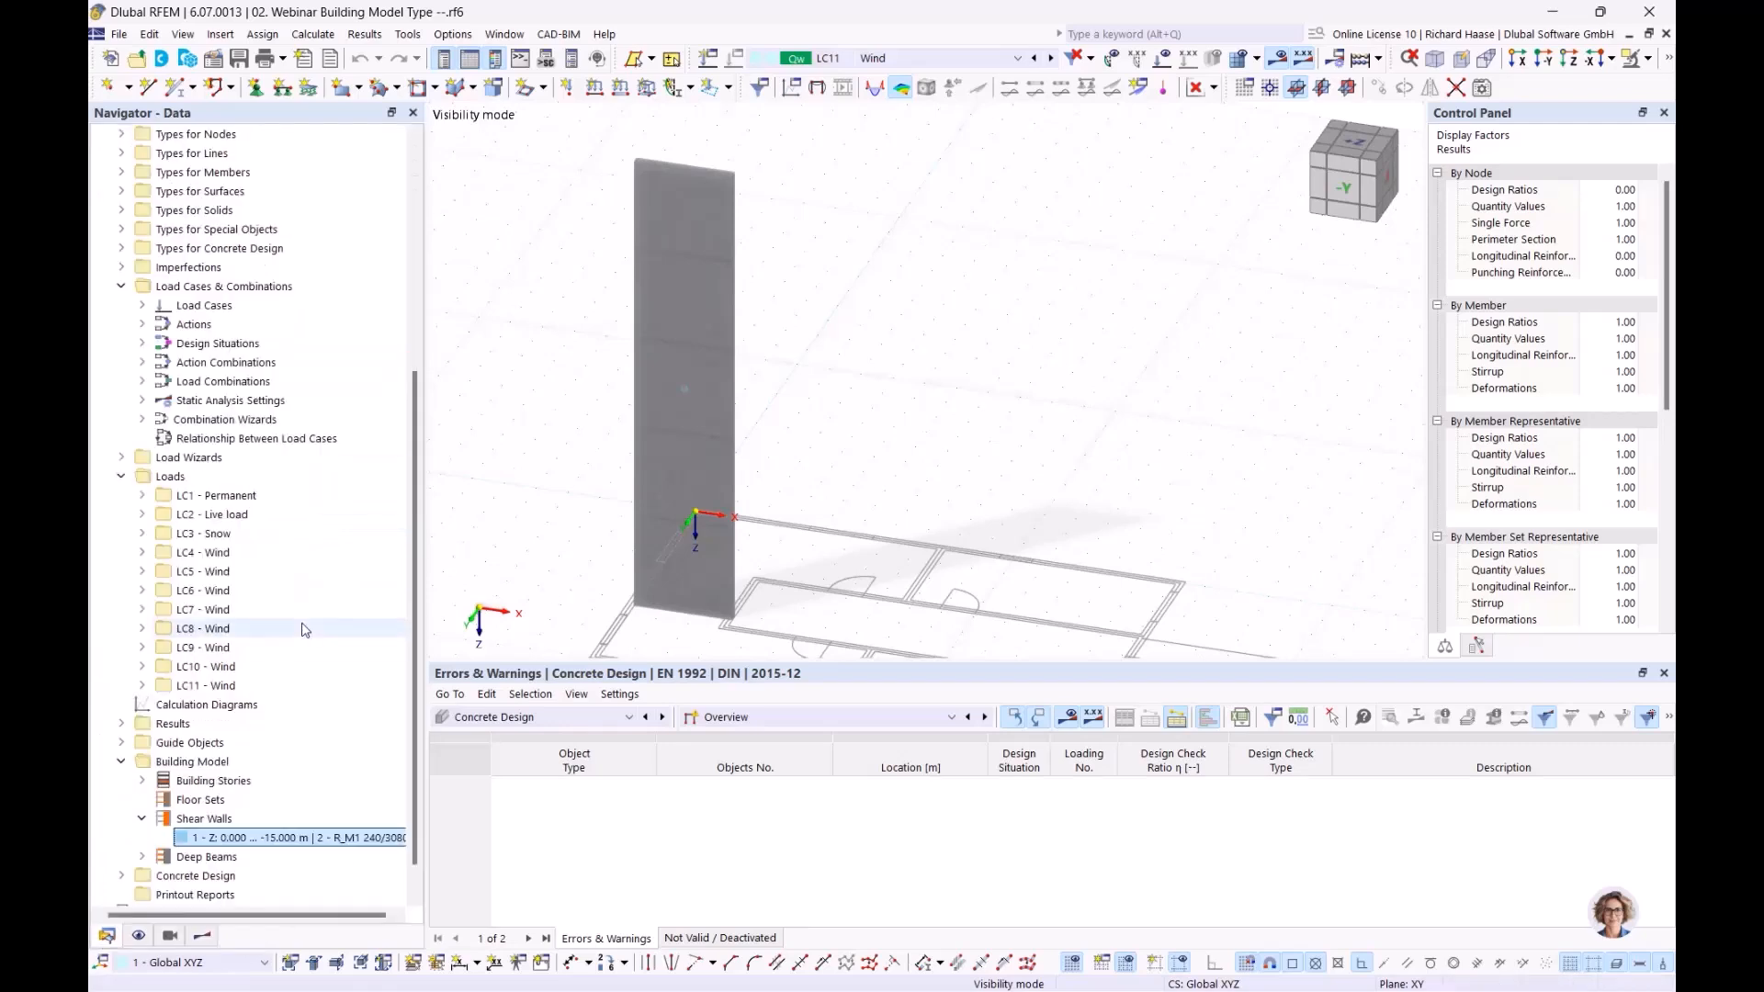
# Review third-floor deep beam 1 (X,Y 3.200, 3.770 / 3.200, 7.010 m) in its properties dialog
pyautogui.scroll(-1, 180, 808)
pyautogui.click(143, 820)
pyautogui.scroll(-1, 184, 820)
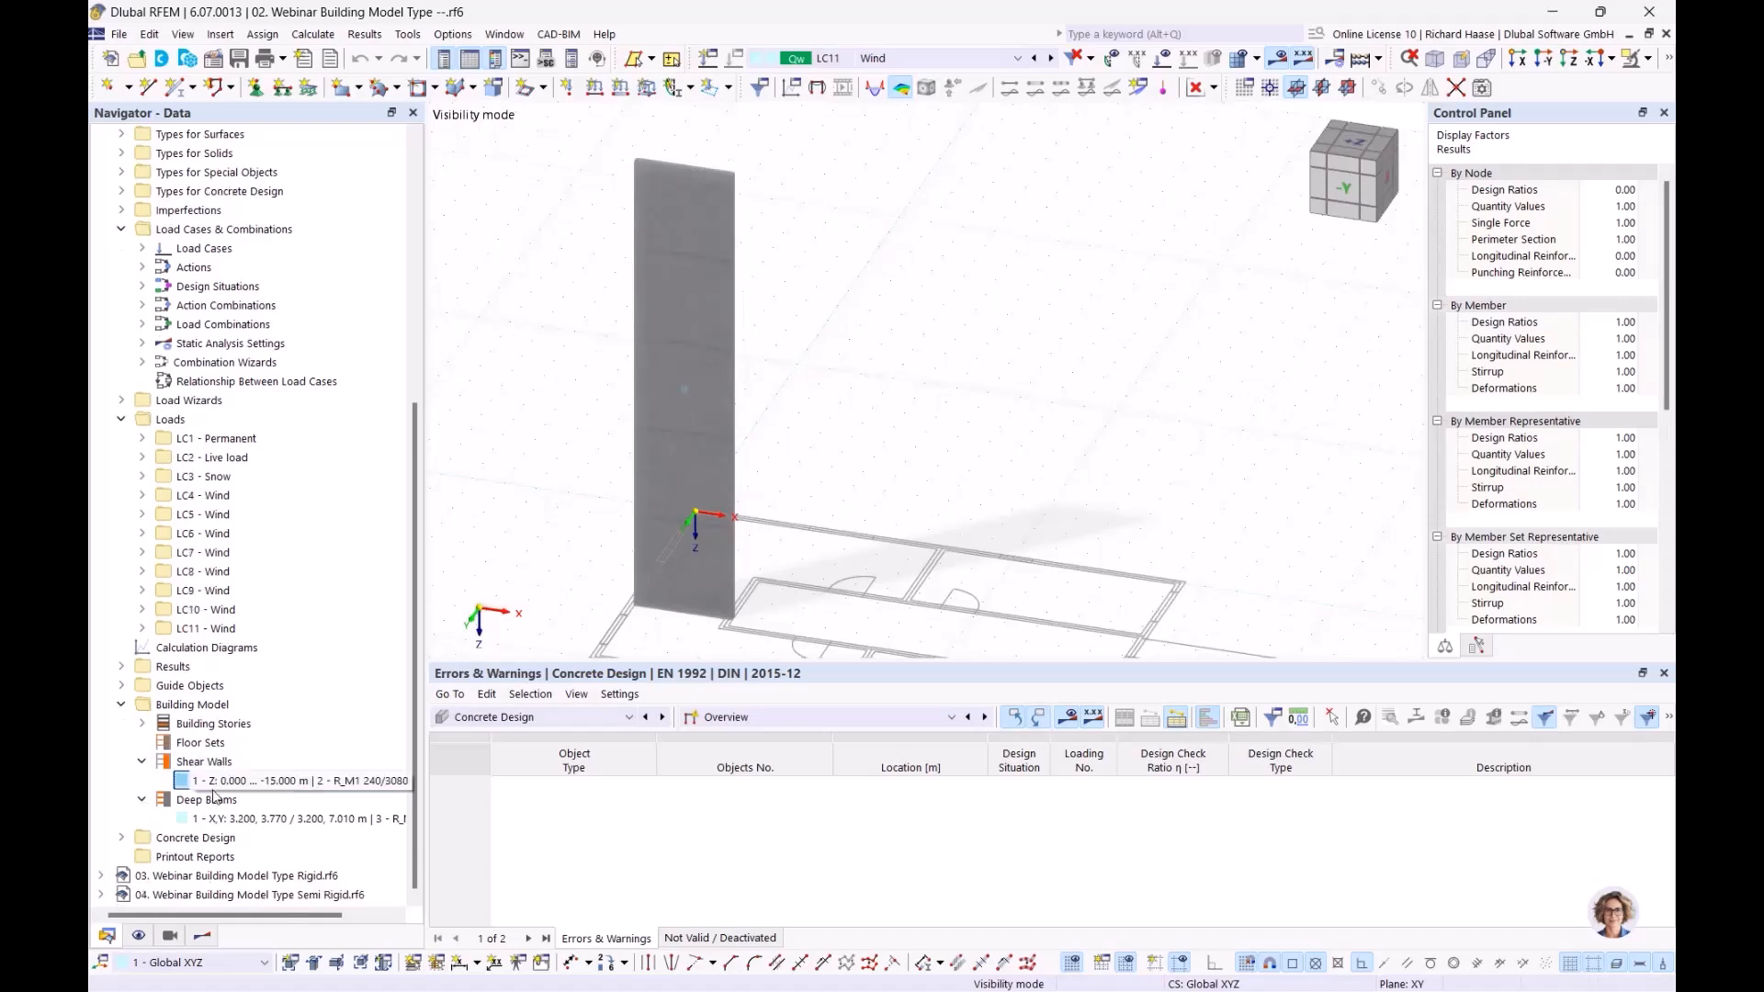
pyautogui.click(240, 819)
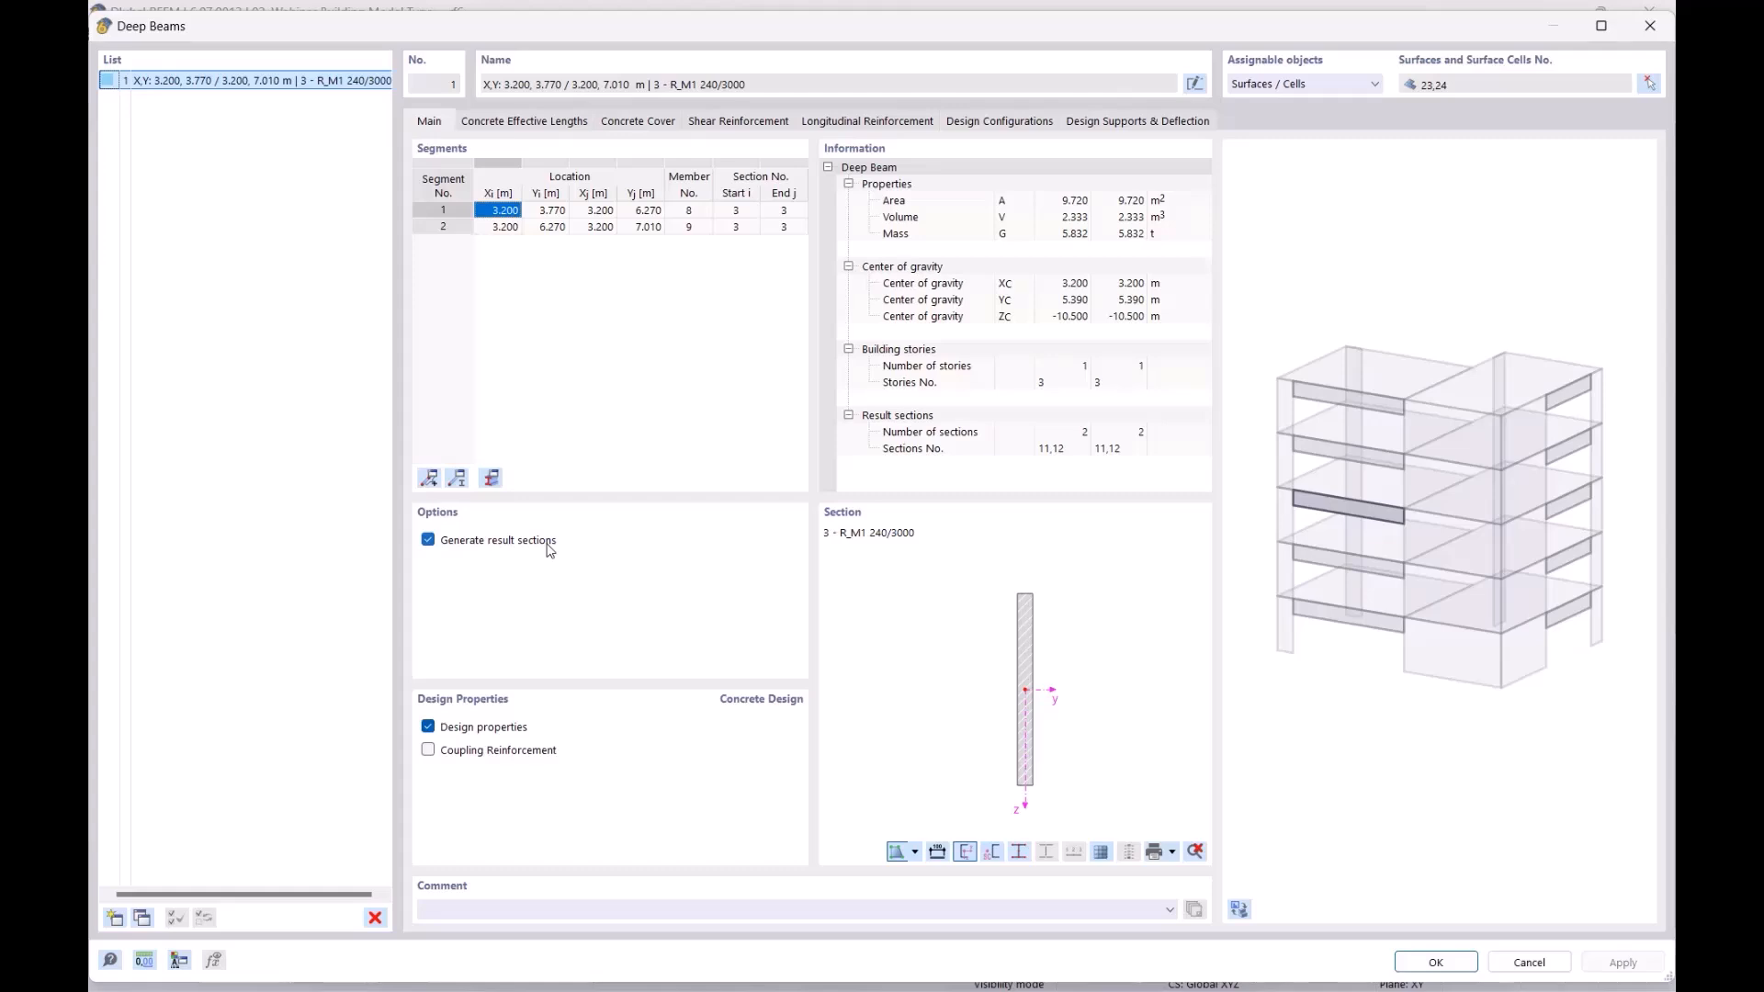
pyautogui.click(1650, 26)
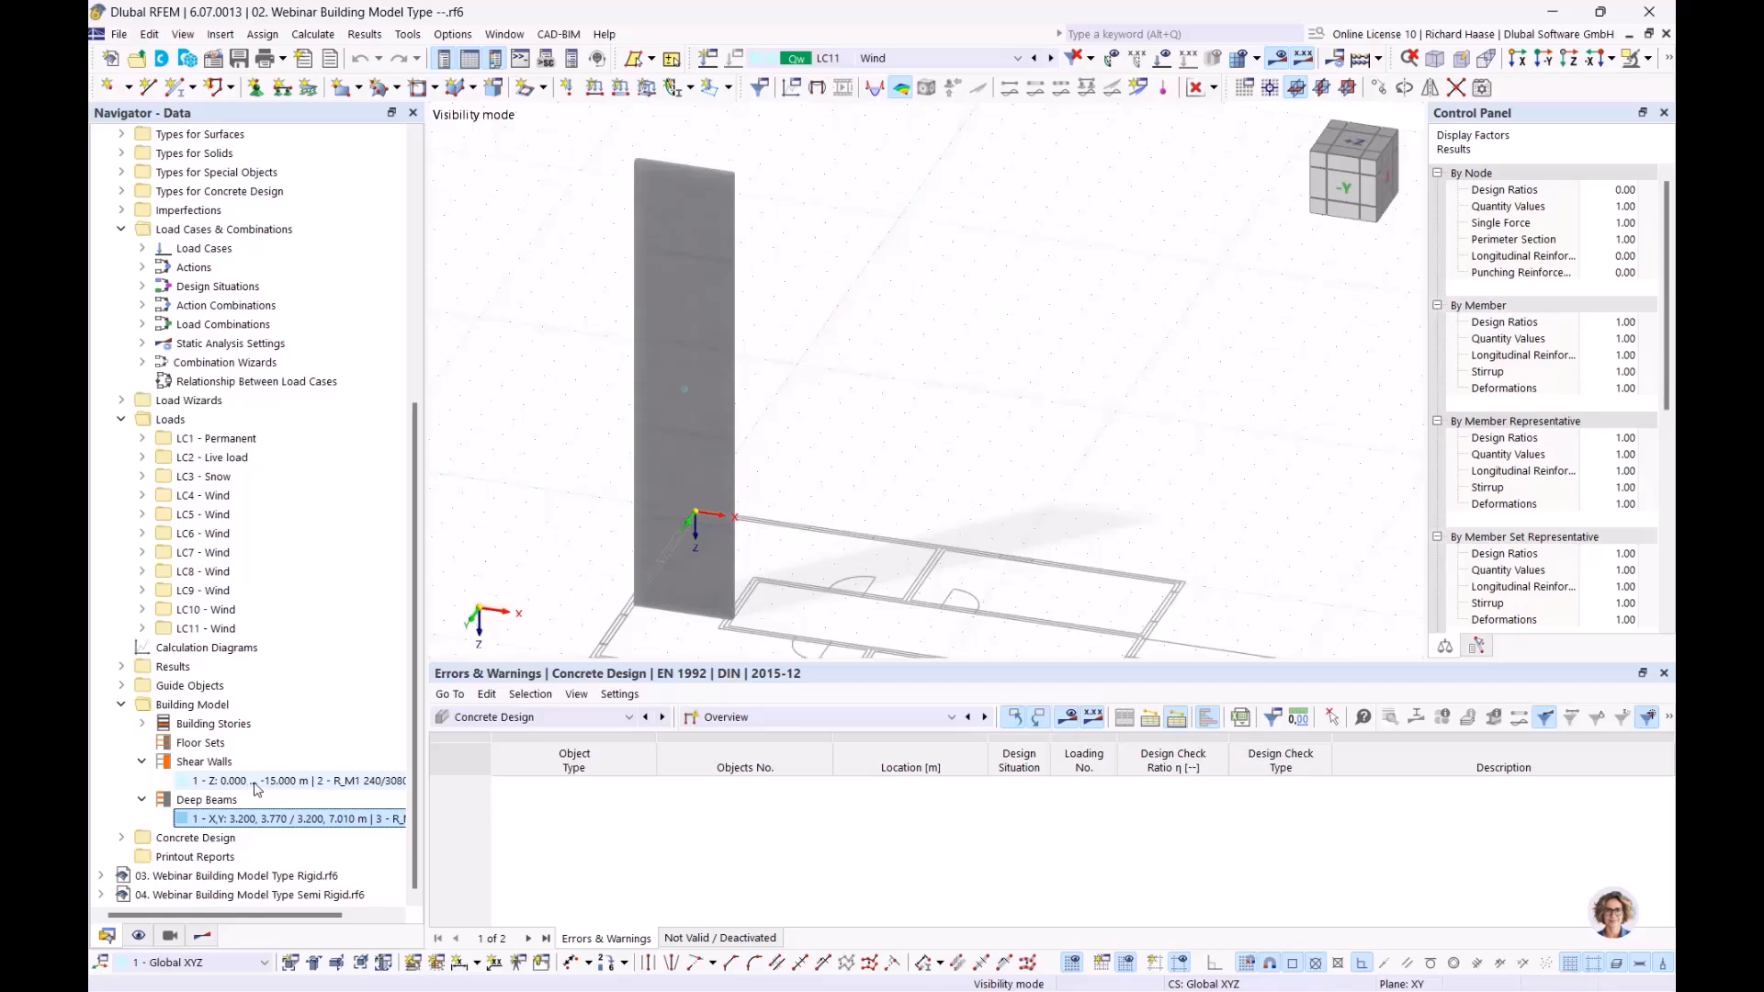
pyautogui.click(290, 782)
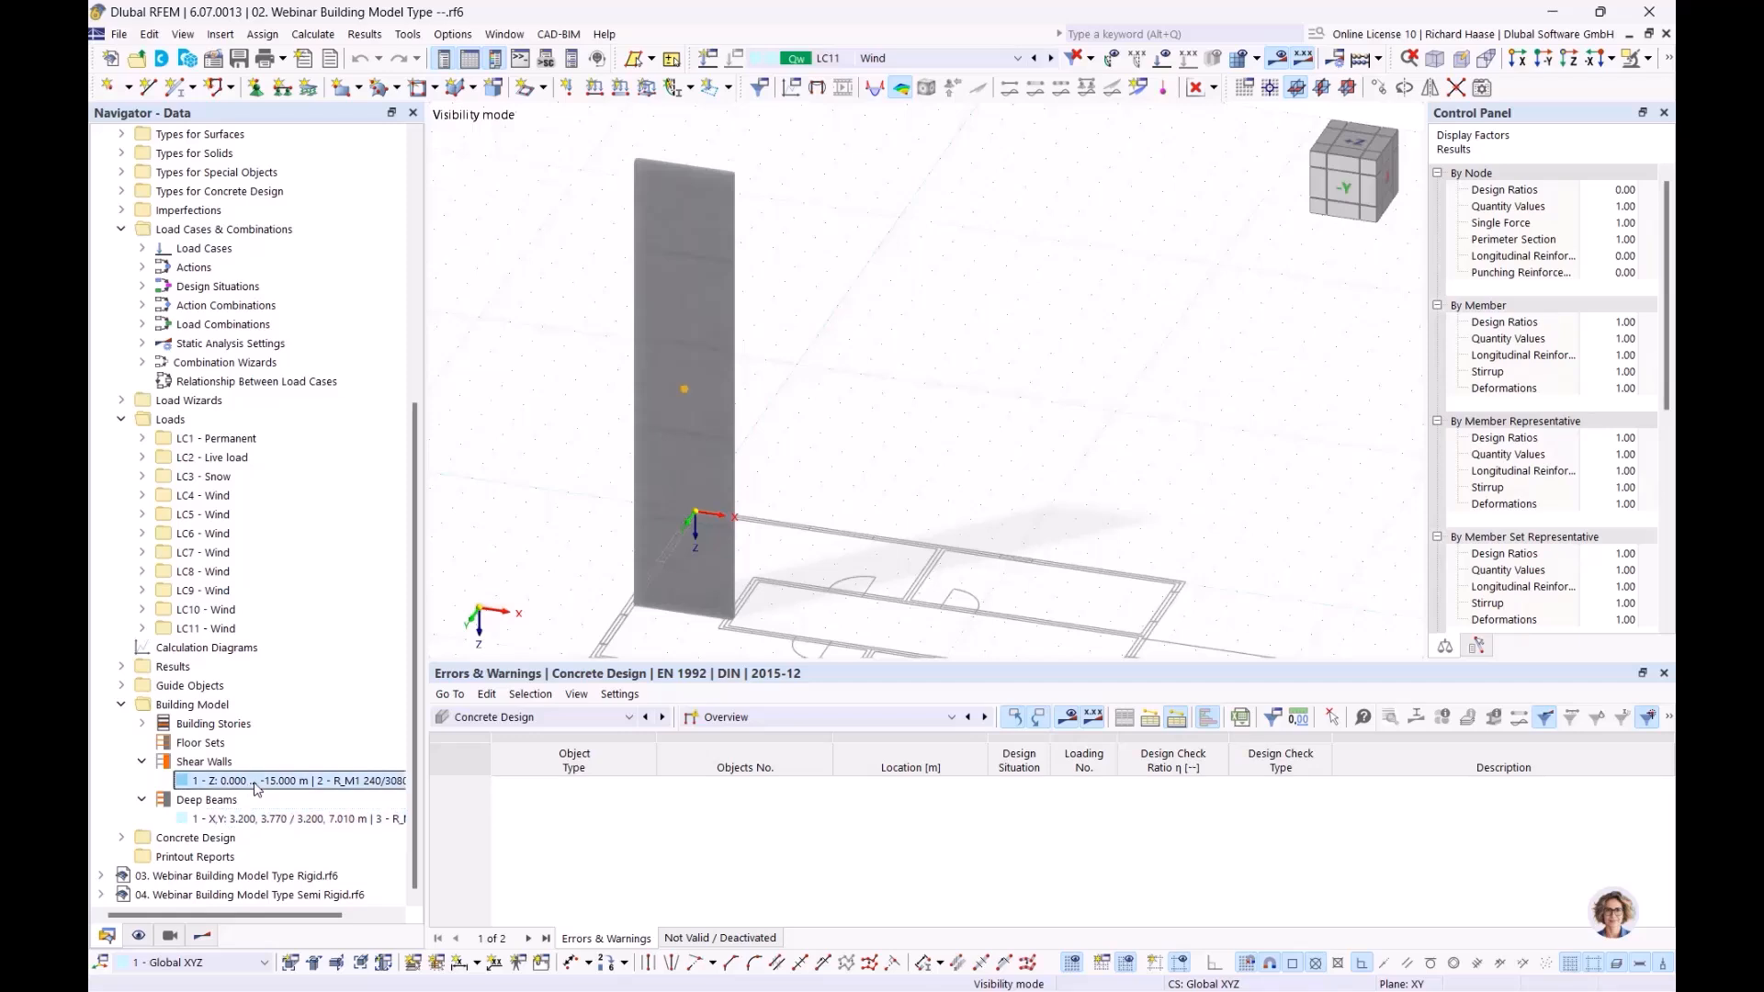
pyautogui.click(170, 935)
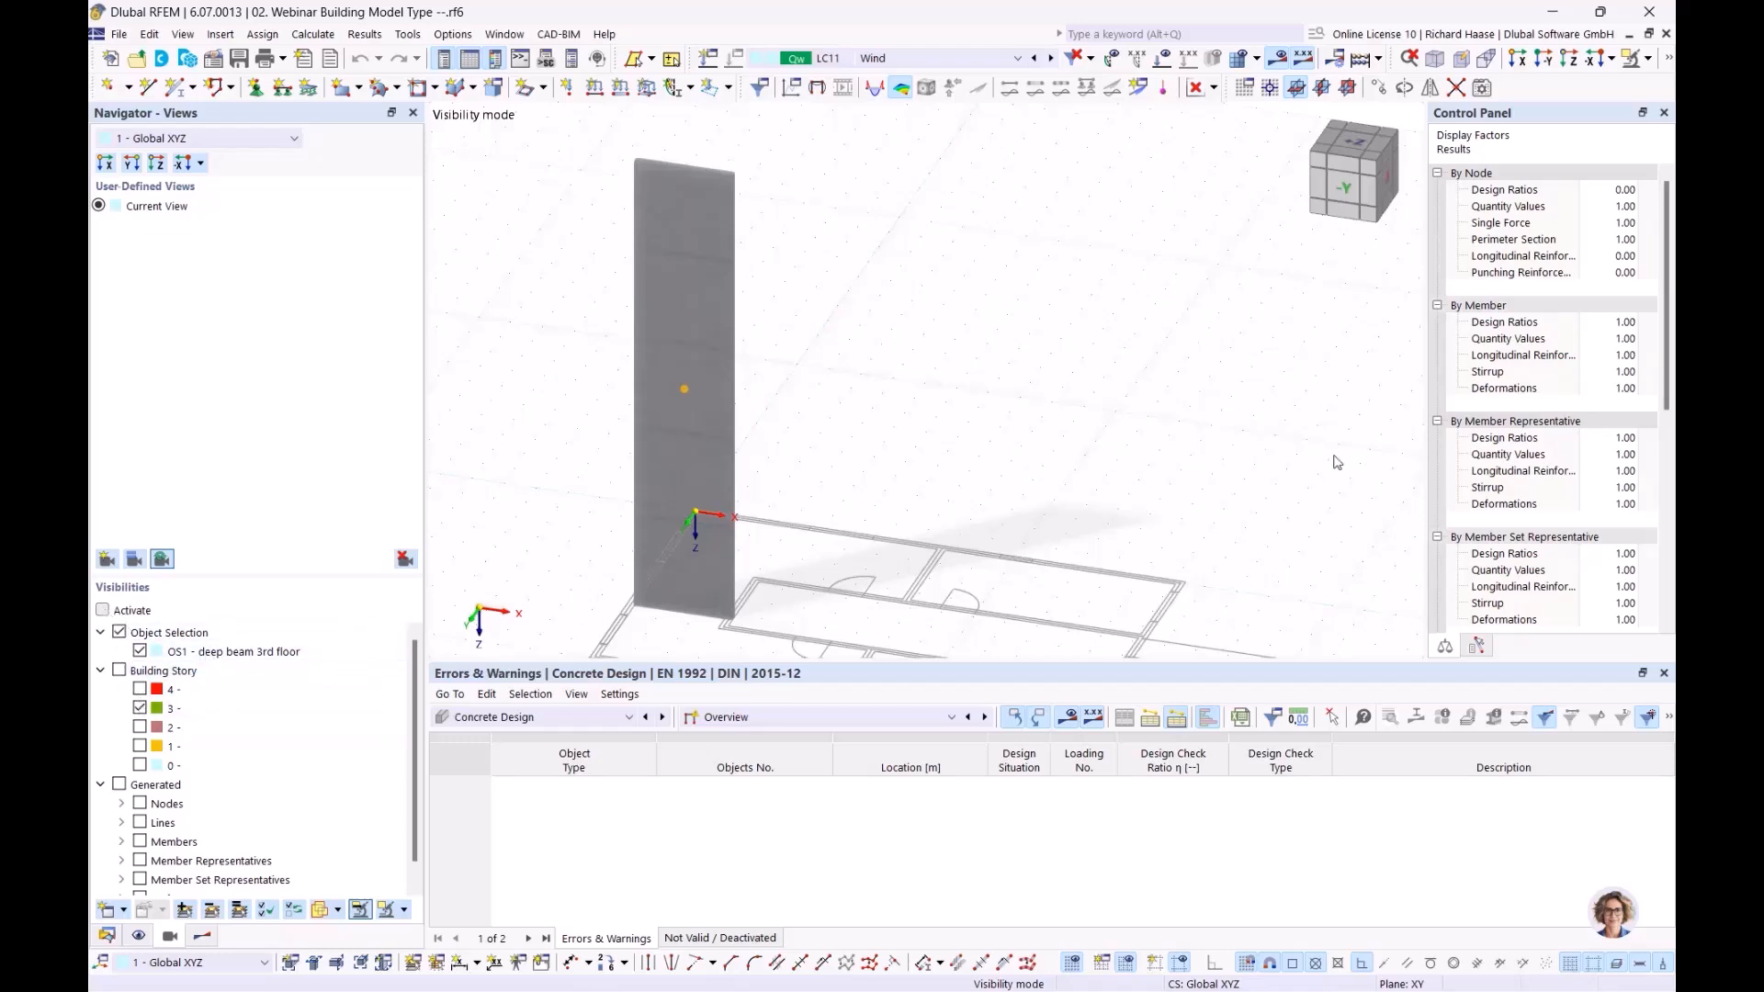
# Bring the isolated deep beam close, showing required reinforcement max 1.62, min 1.44 cm²/m
pyautogui.keyDown('ctrl'); pyautogui.moveTo(961, 395); pyautogui.dragTo(821, 396, button='middle'); pyautogui.keyUp('ctrl')
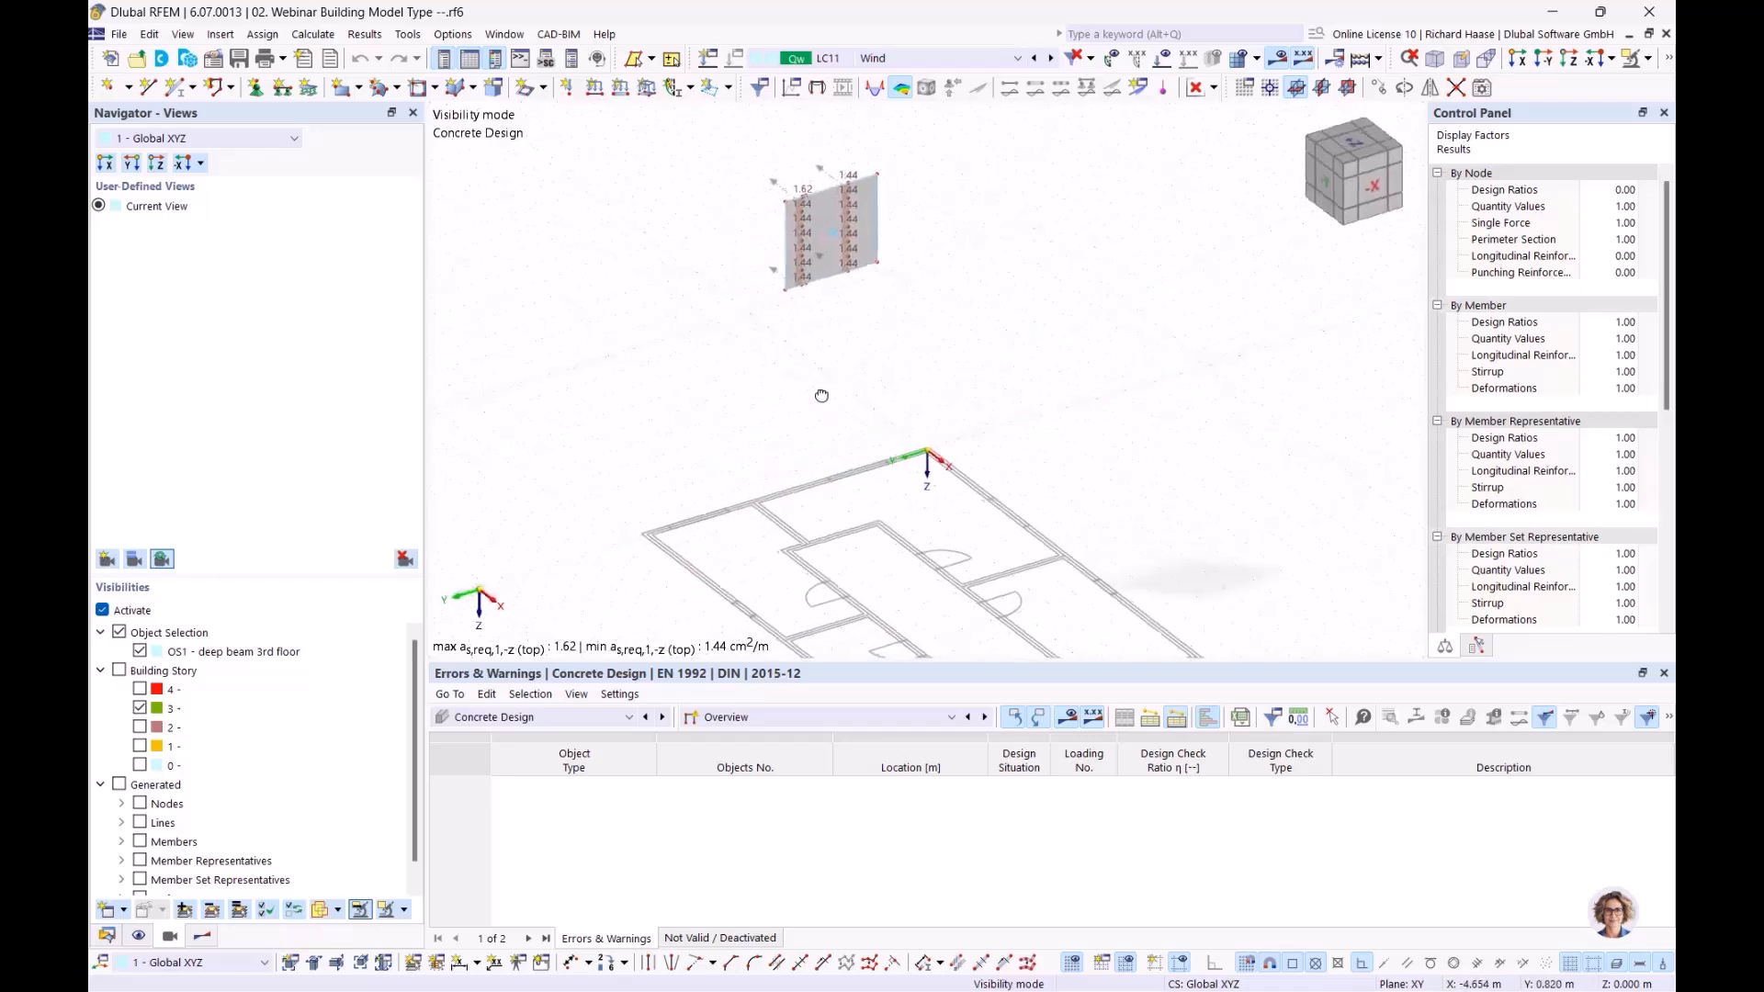
pyautogui.scroll(6, 918, 291)
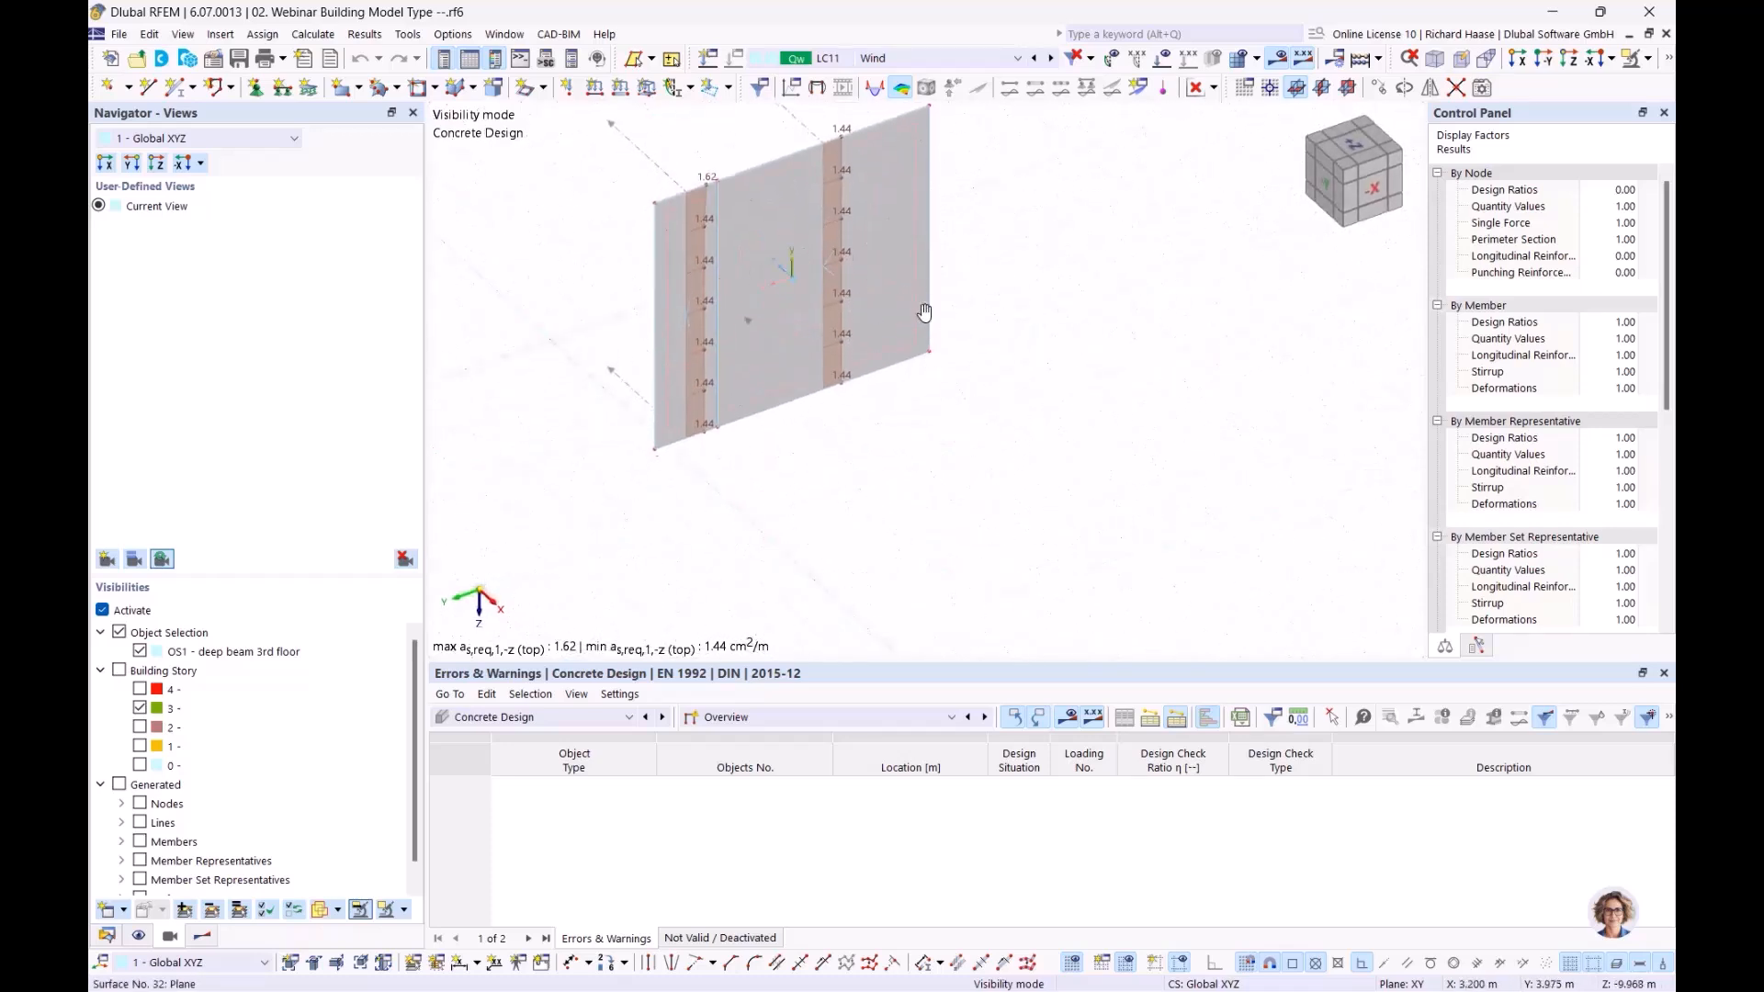
pyautogui.moveTo(919, 292); pyautogui.dragTo(941, 396, button='middle')
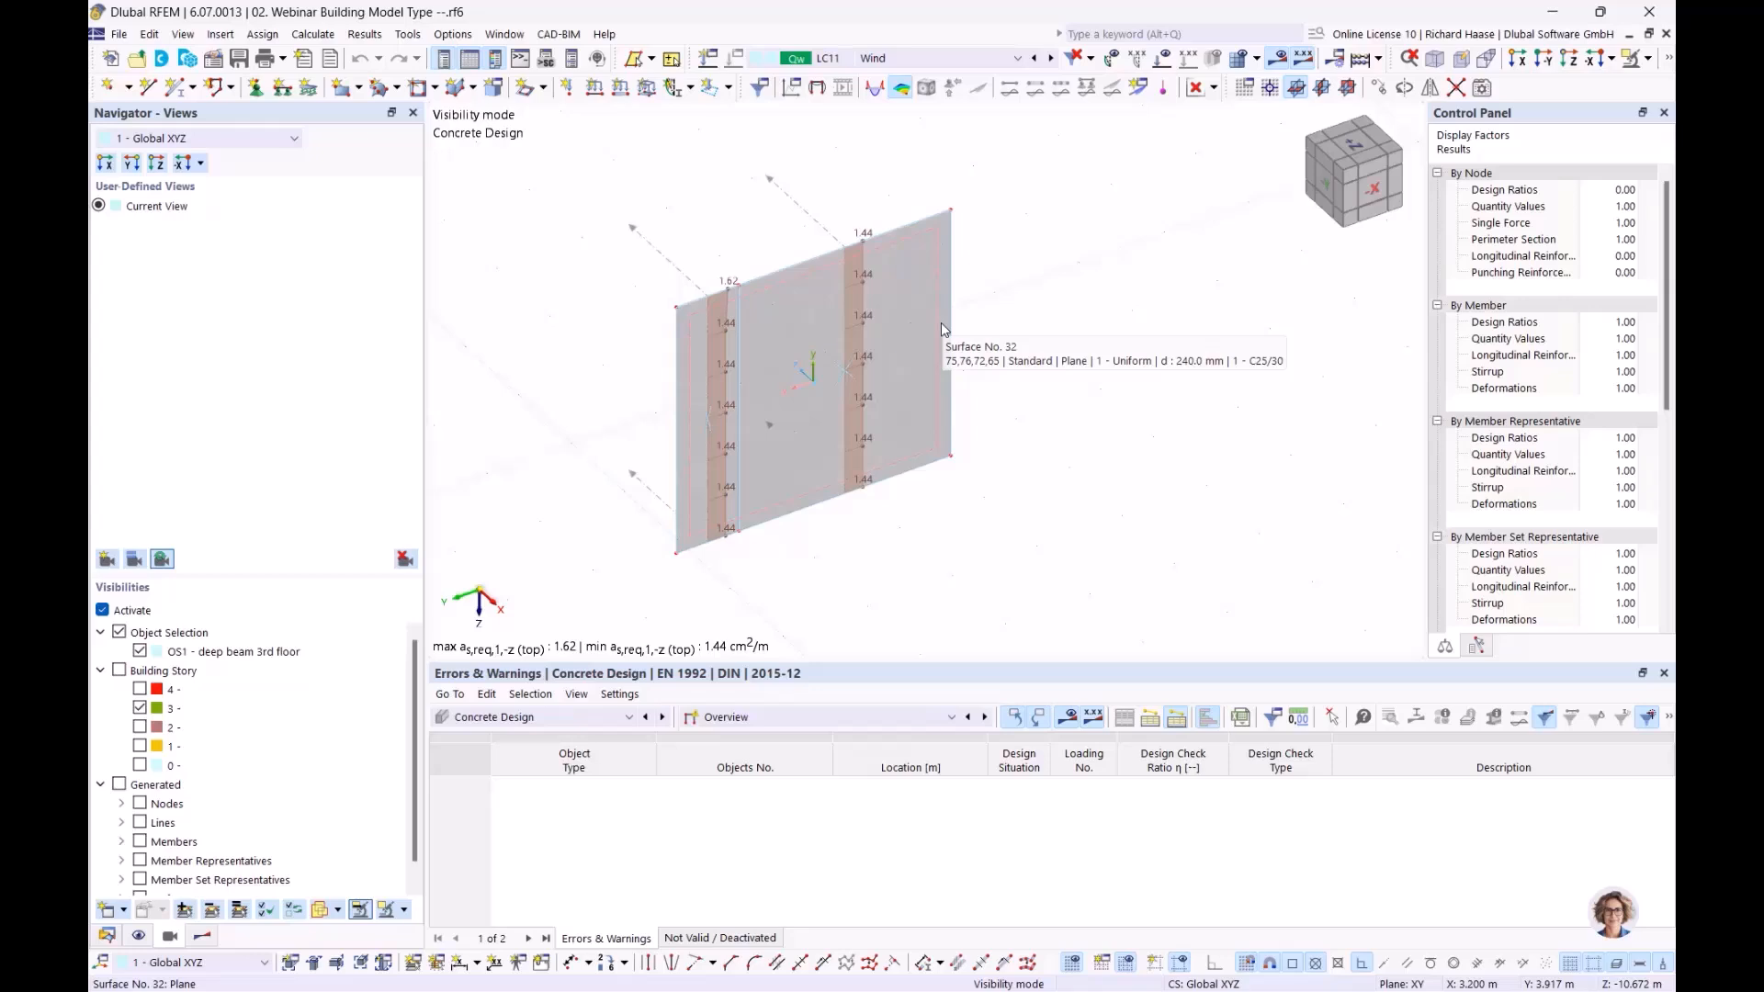
pyautogui.keyDown('ctrl'); pyautogui.moveTo(1032, 300); pyautogui.dragTo(1020, 310, button='middle'); pyautogui.keyUp('ctrl')
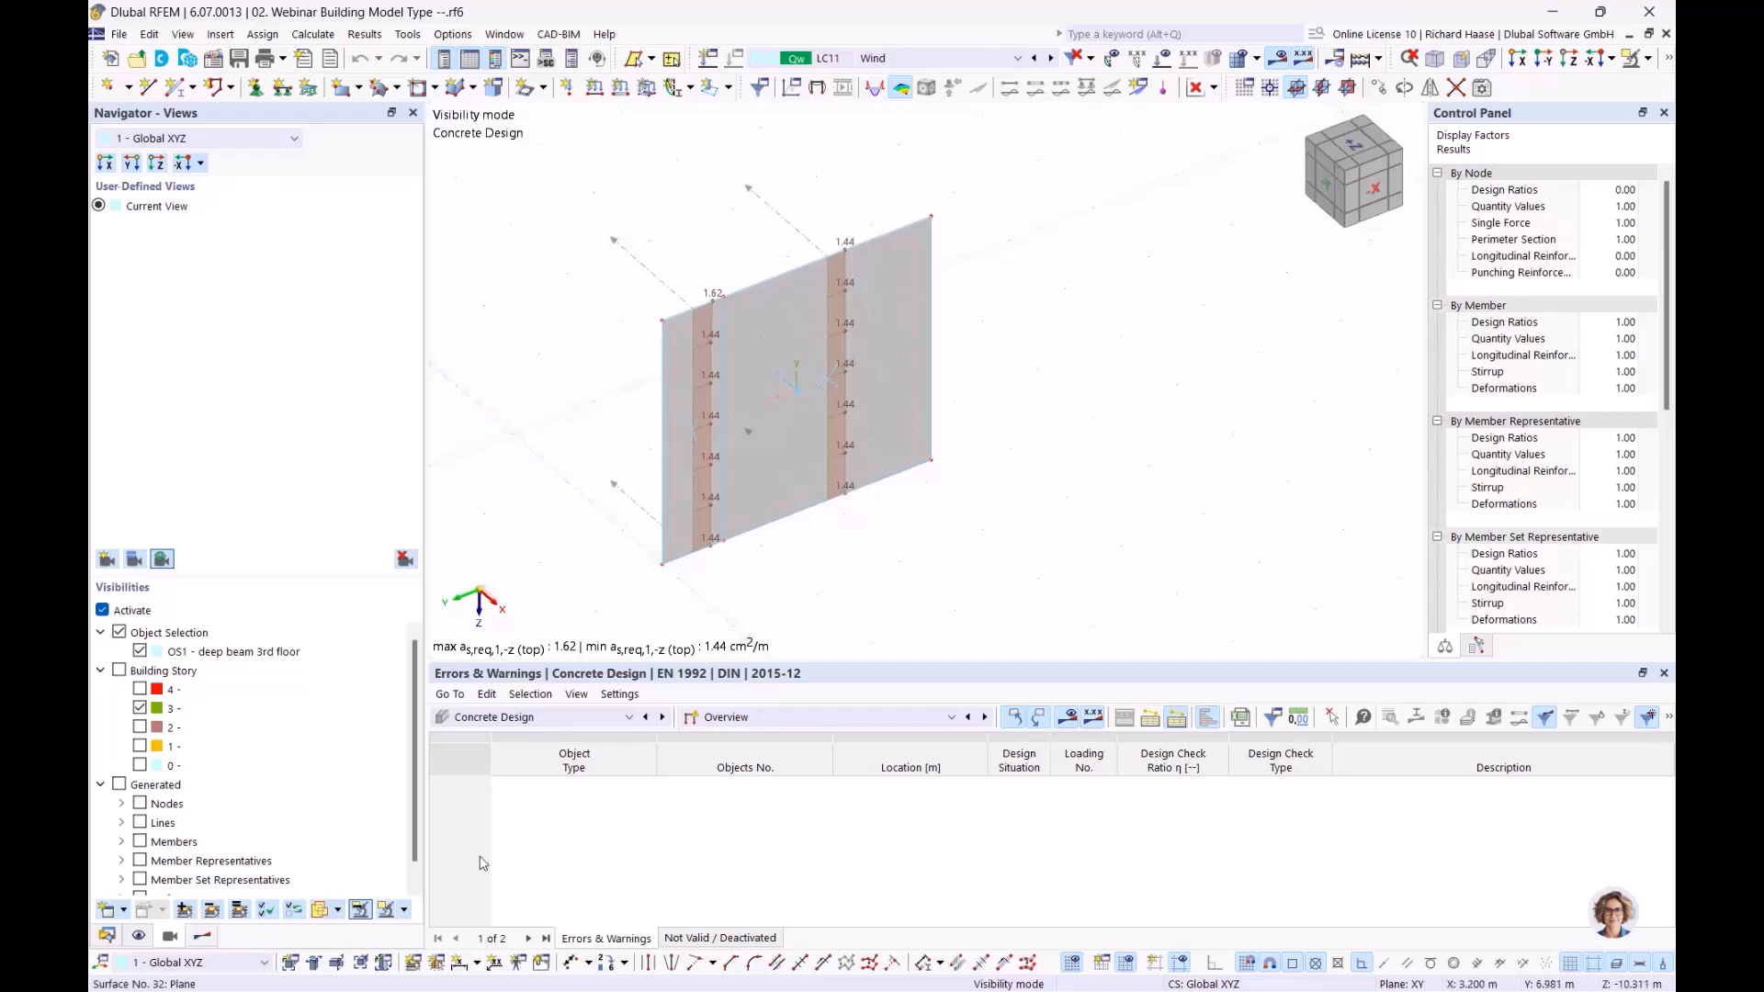
# Turn on Reinforcement results without shear walls and expand On Surfaces > Required
pyautogui.click(202, 935)
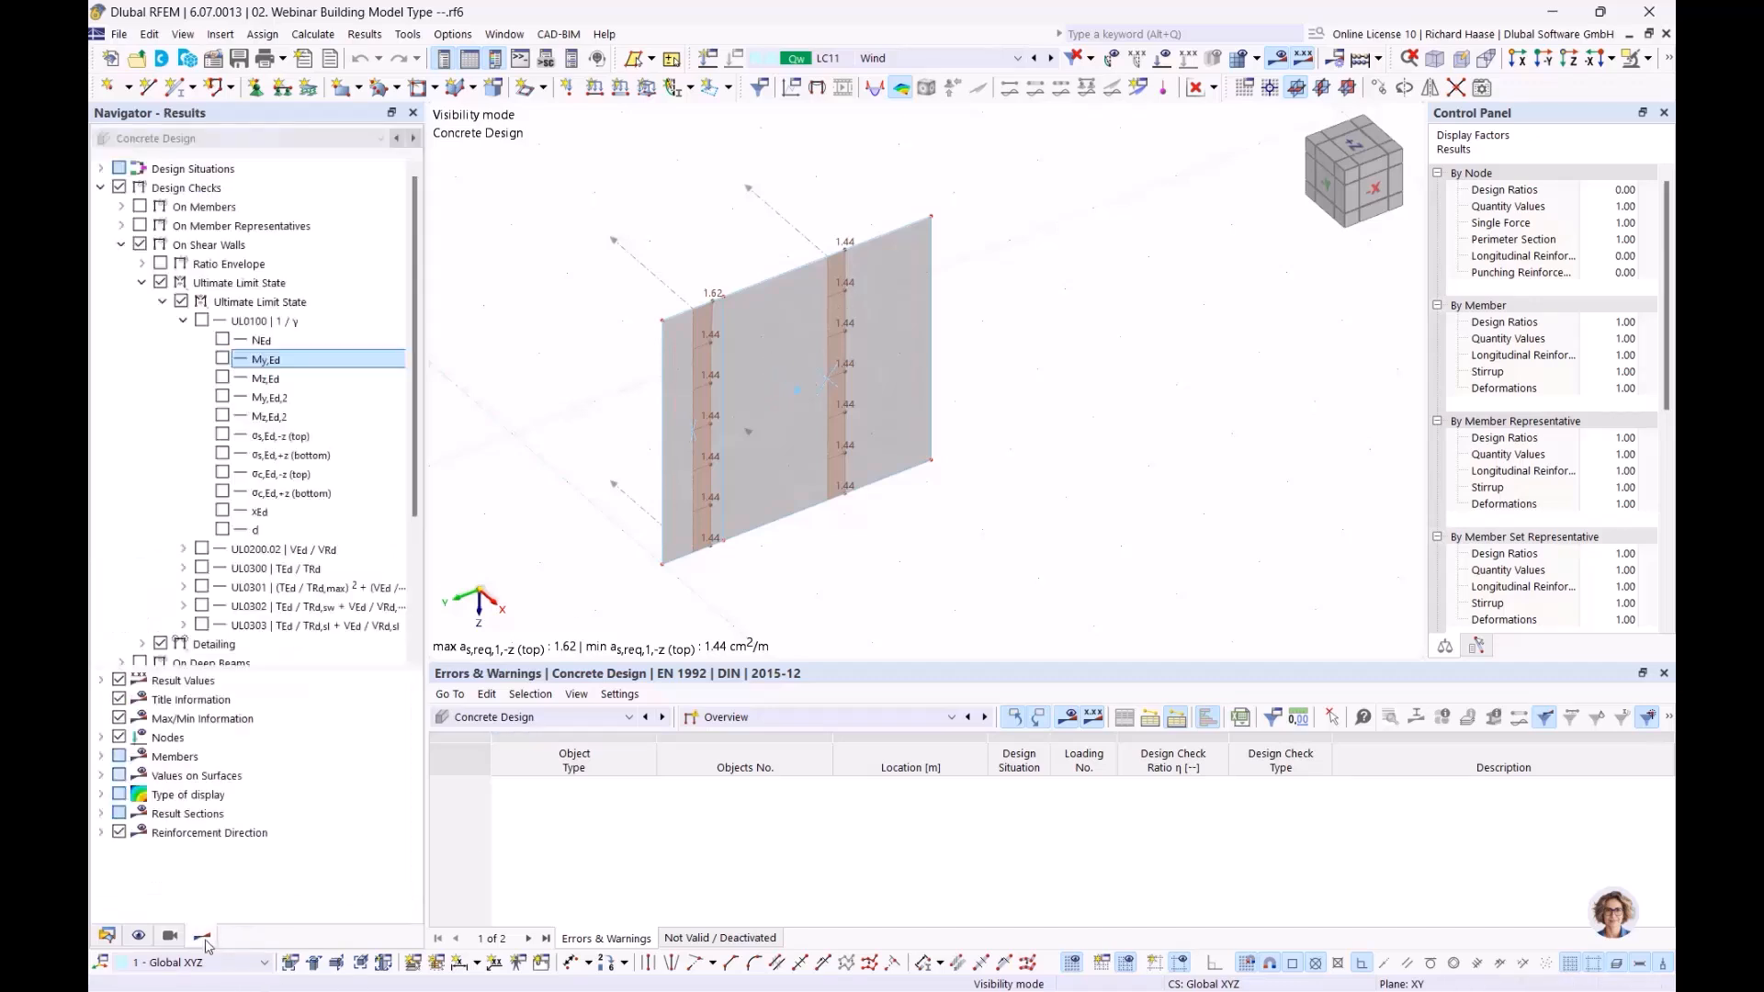
pyautogui.click(120, 245)
pyautogui.click(119, 303)
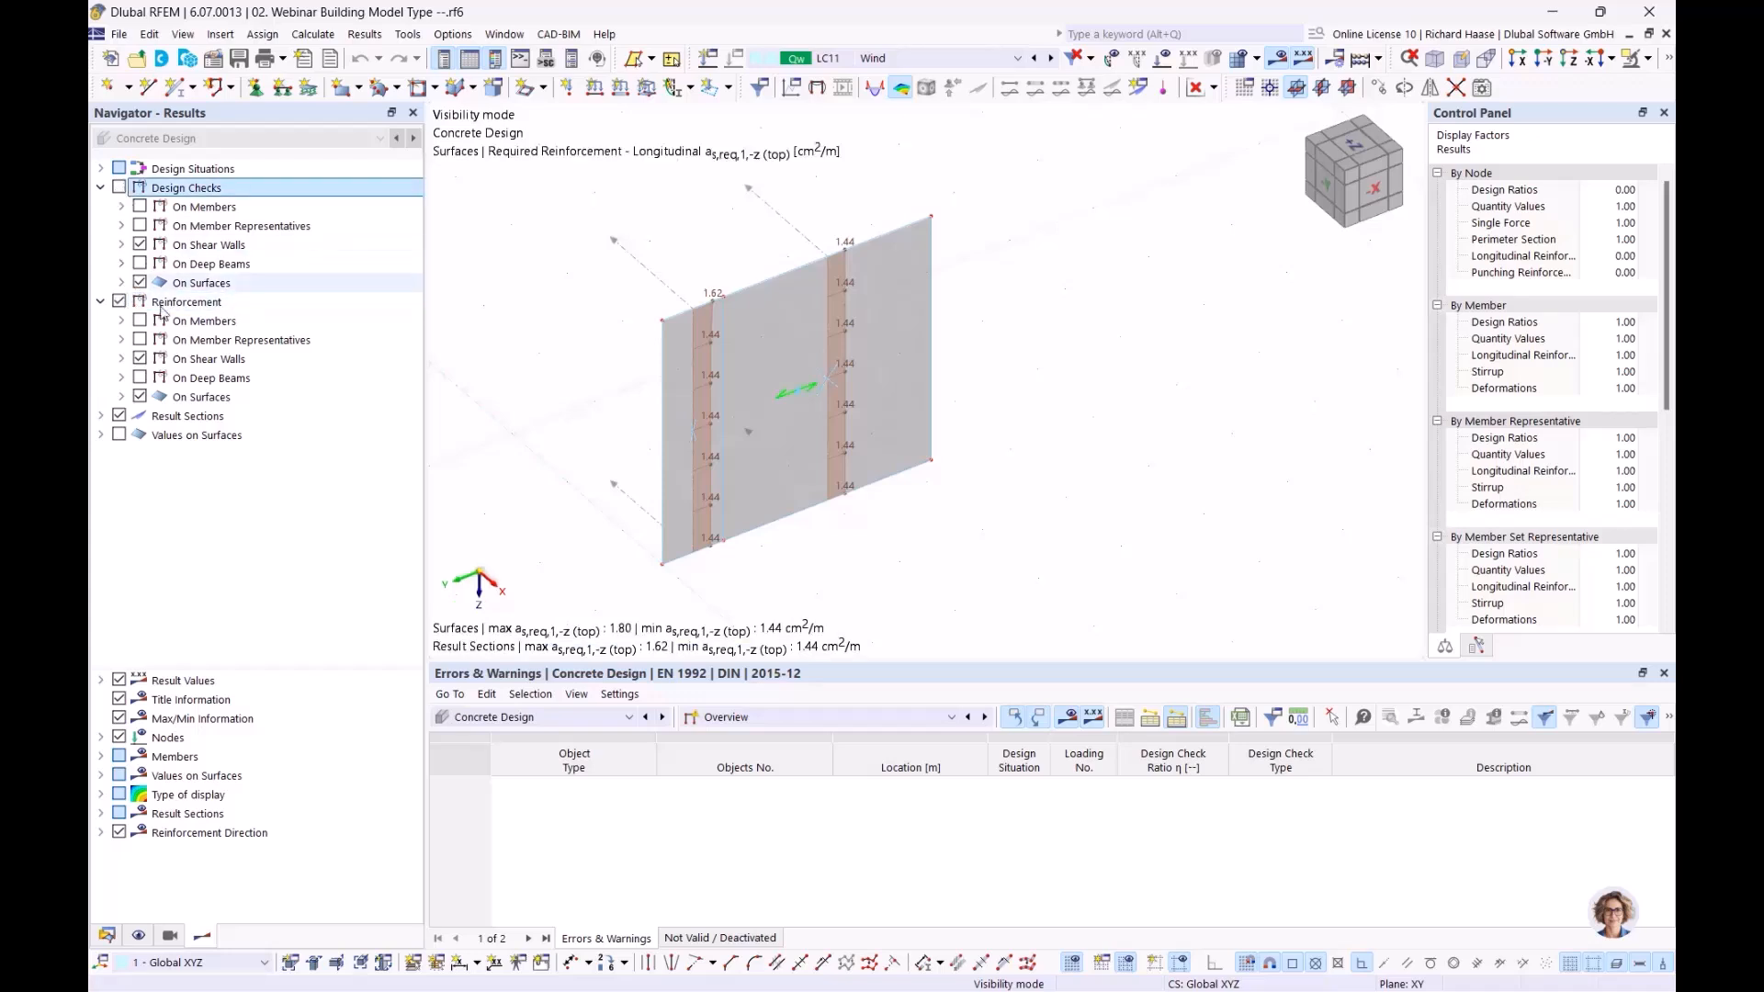
pyautogui.click(140, 358)
pyautogui.click(125, 378)
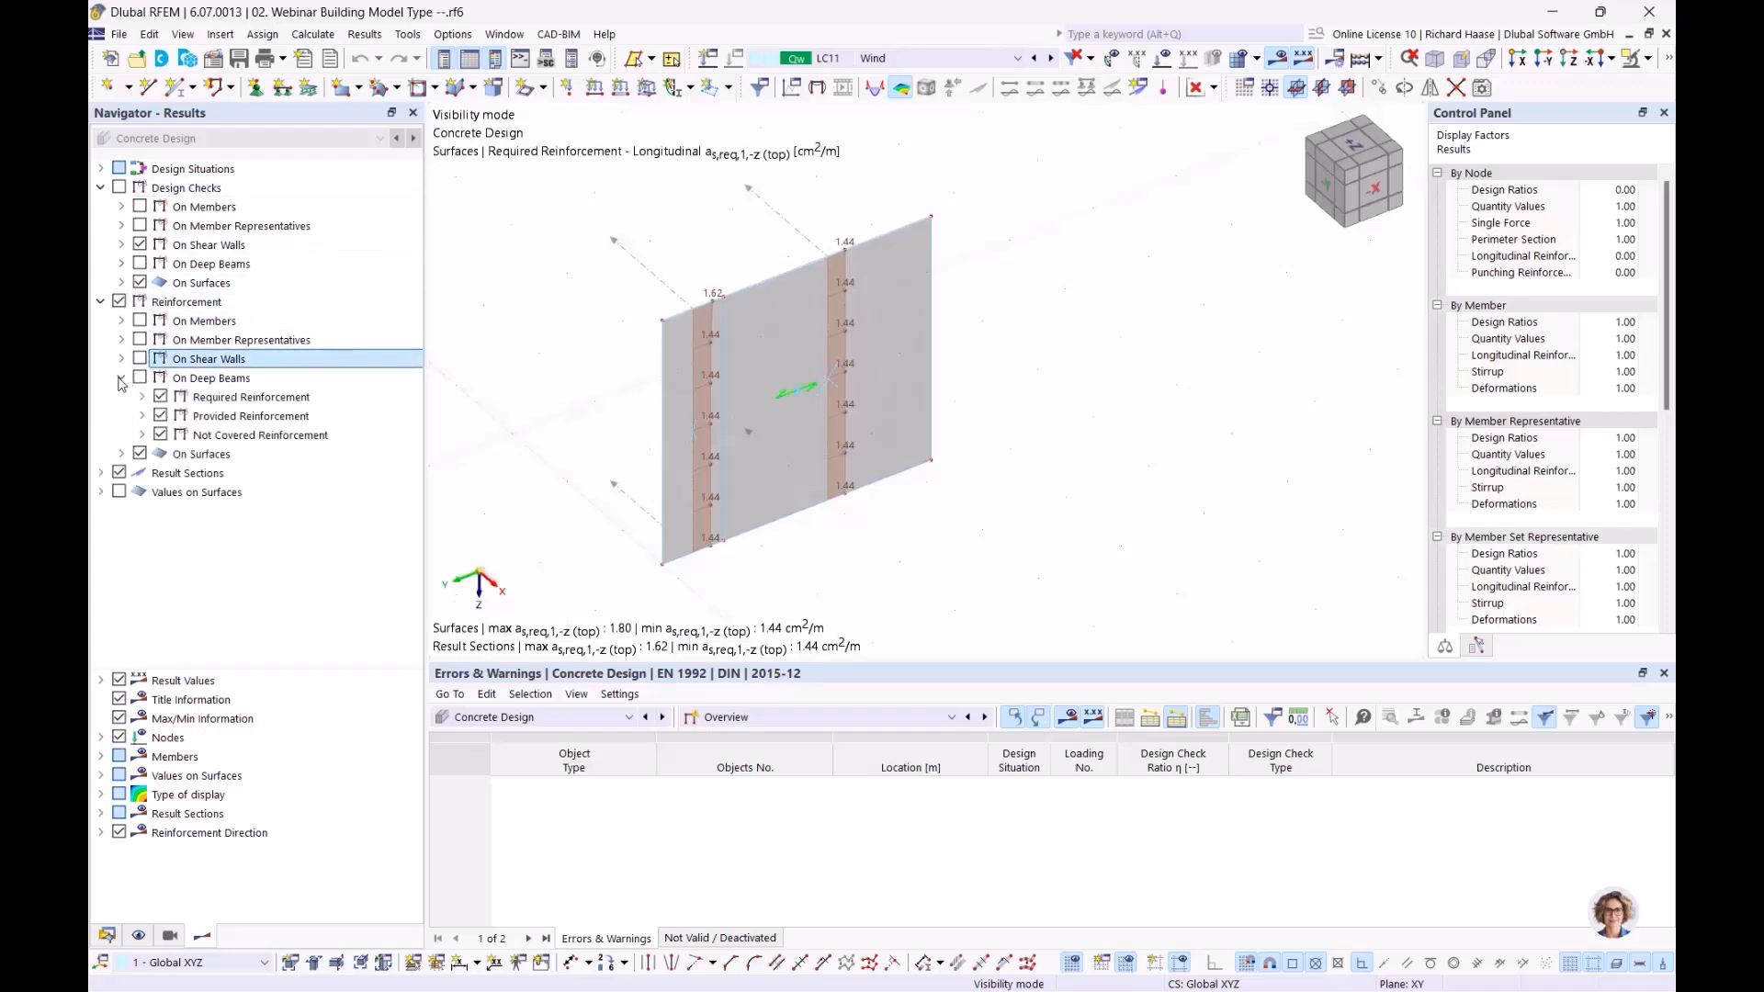
pyautogui.click(162, 416)
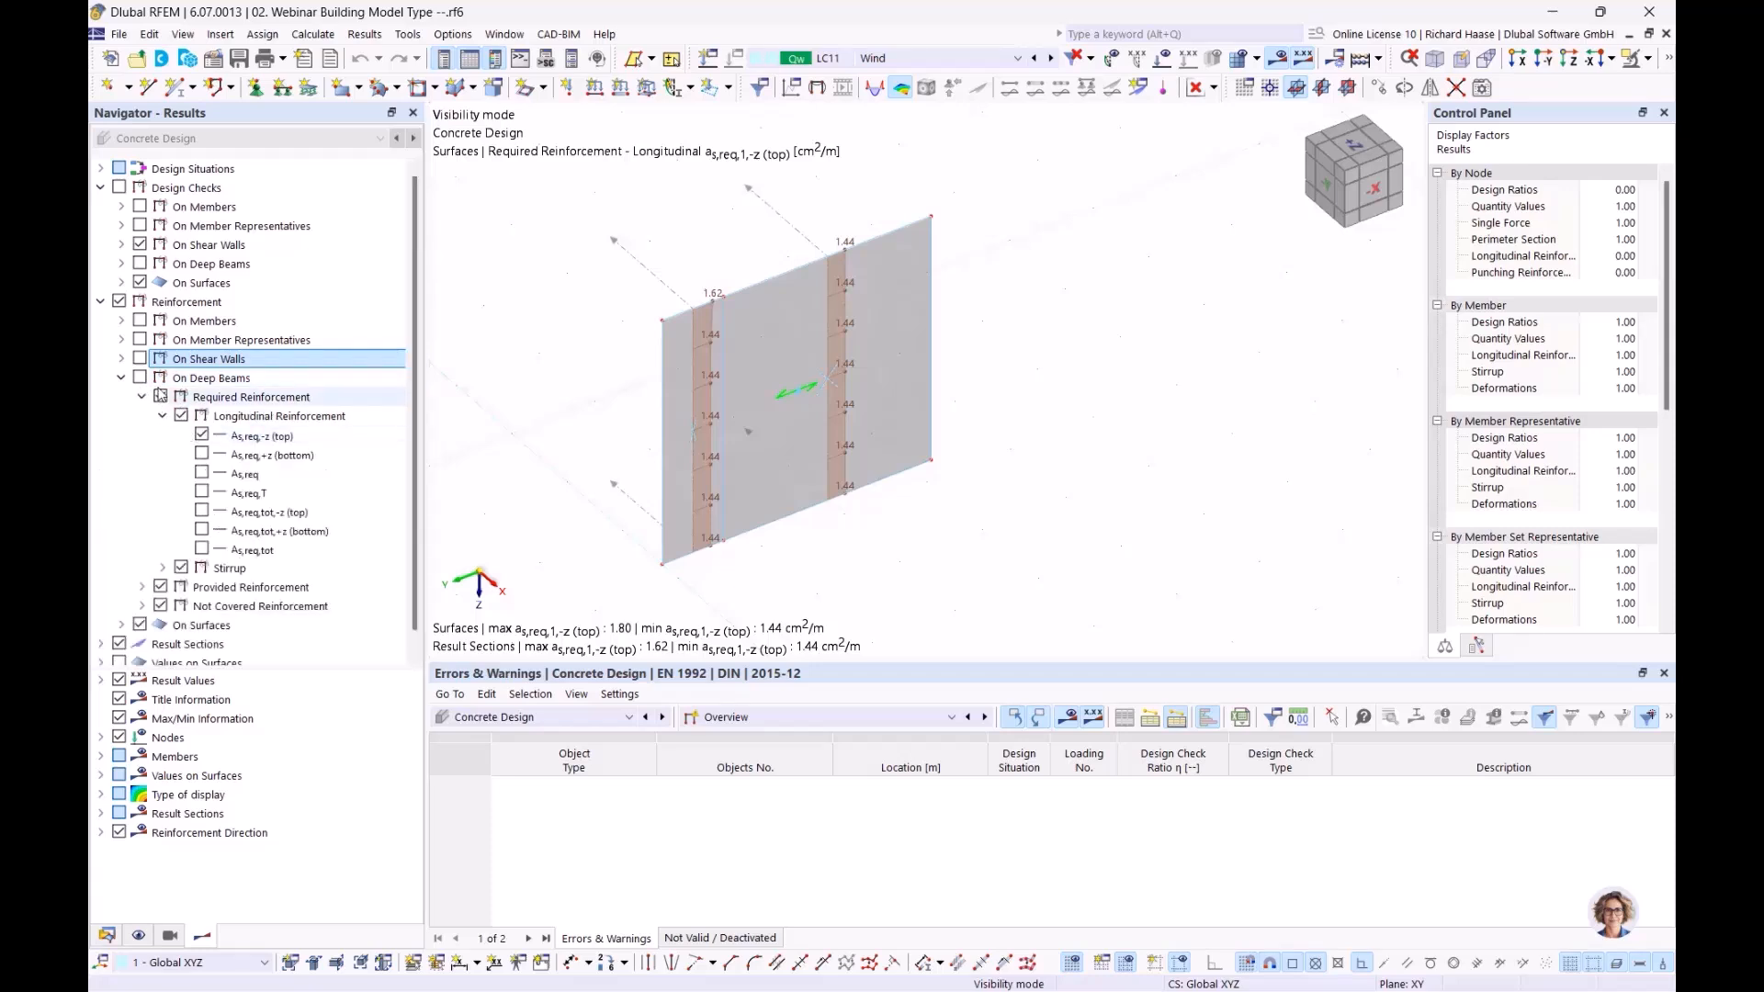
pyautogui.click(120, 377)
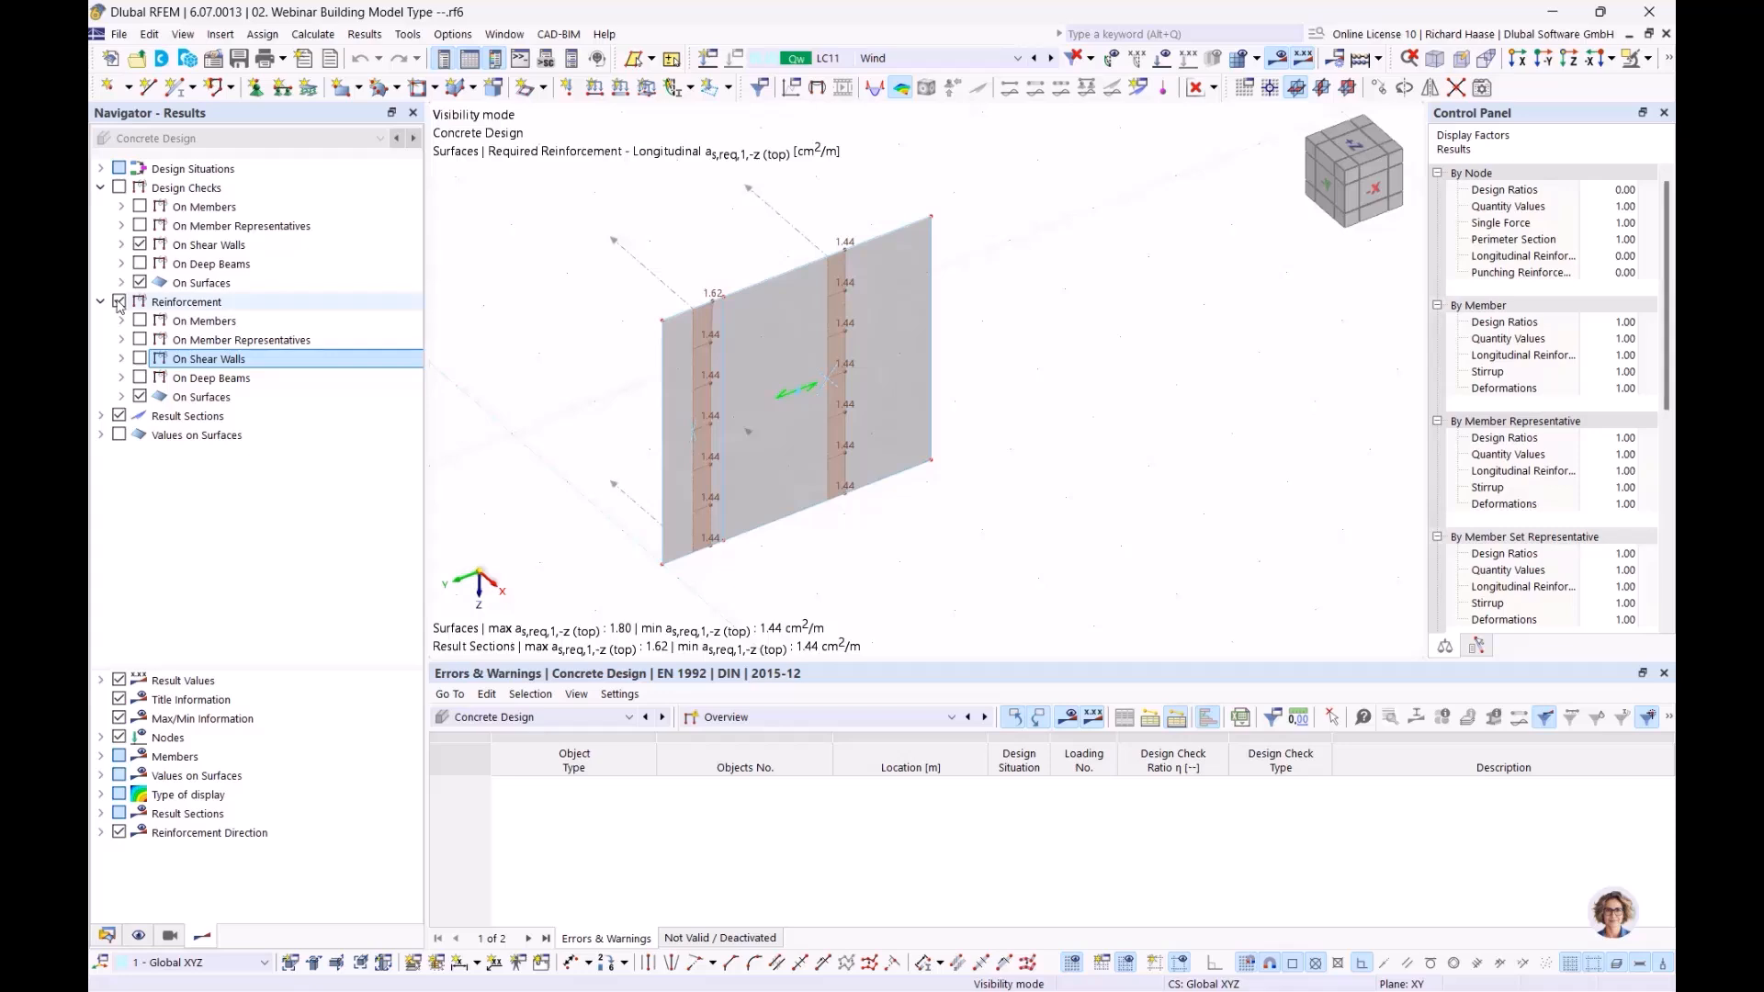
pyautogui.click(120, 397)
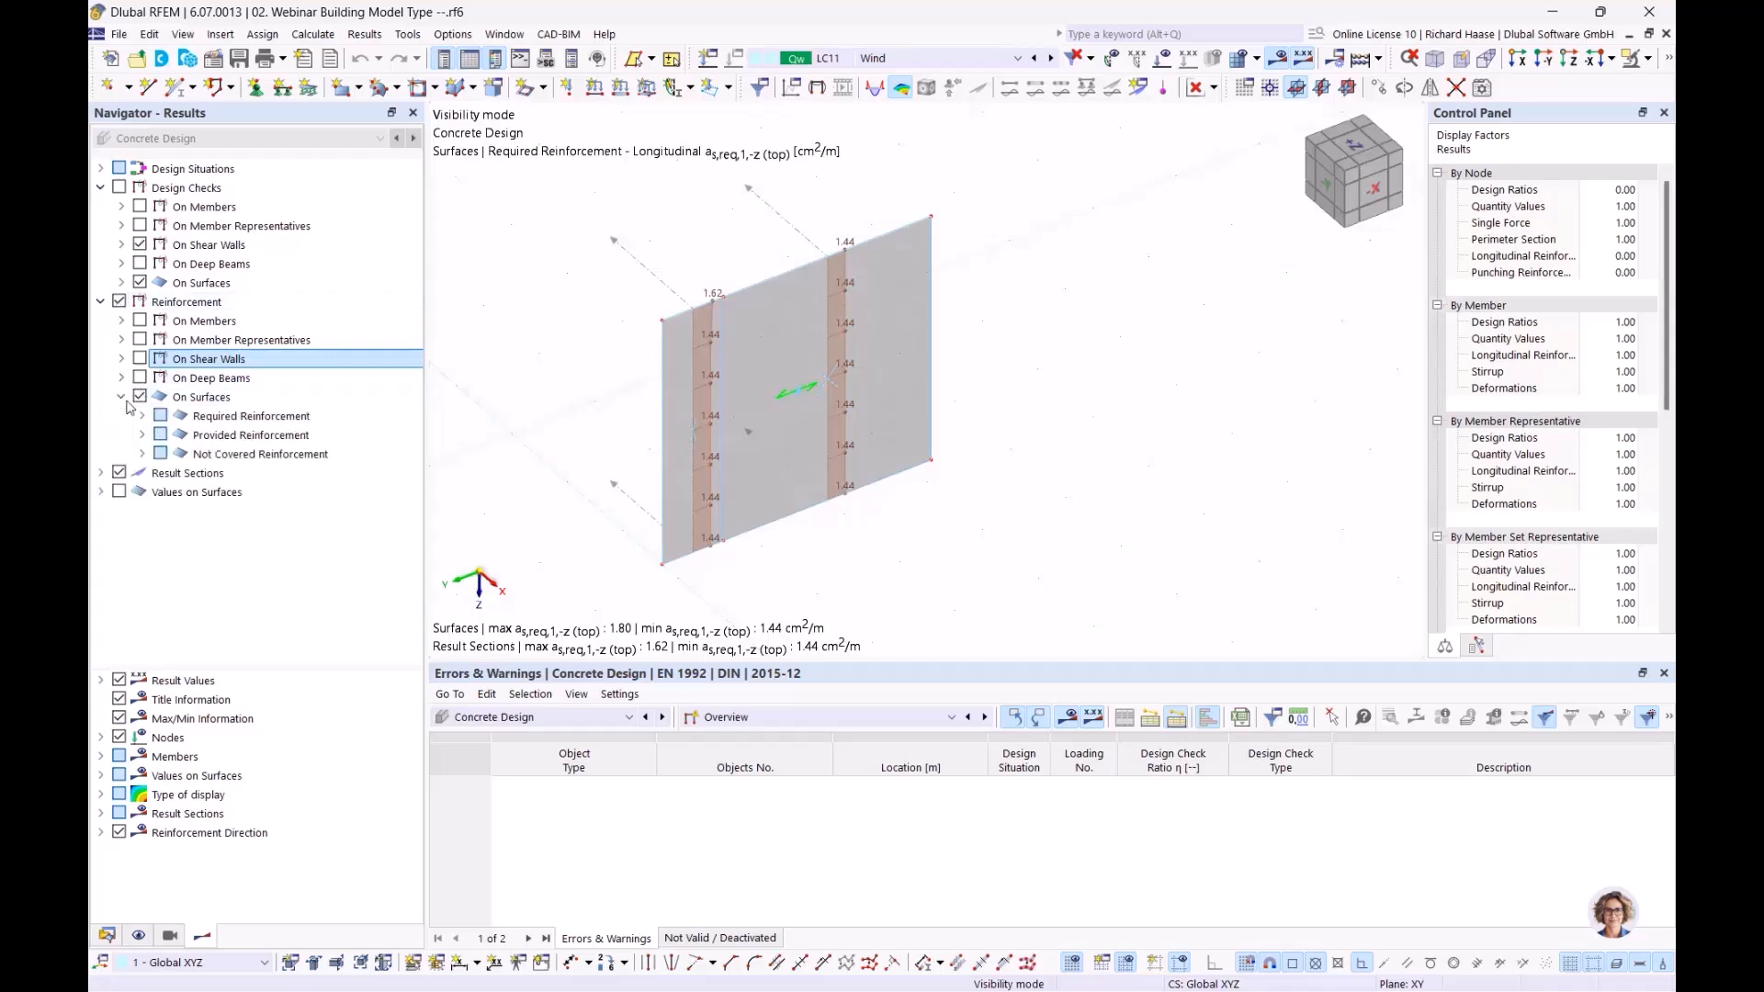
pyautogui.click(142, 415)
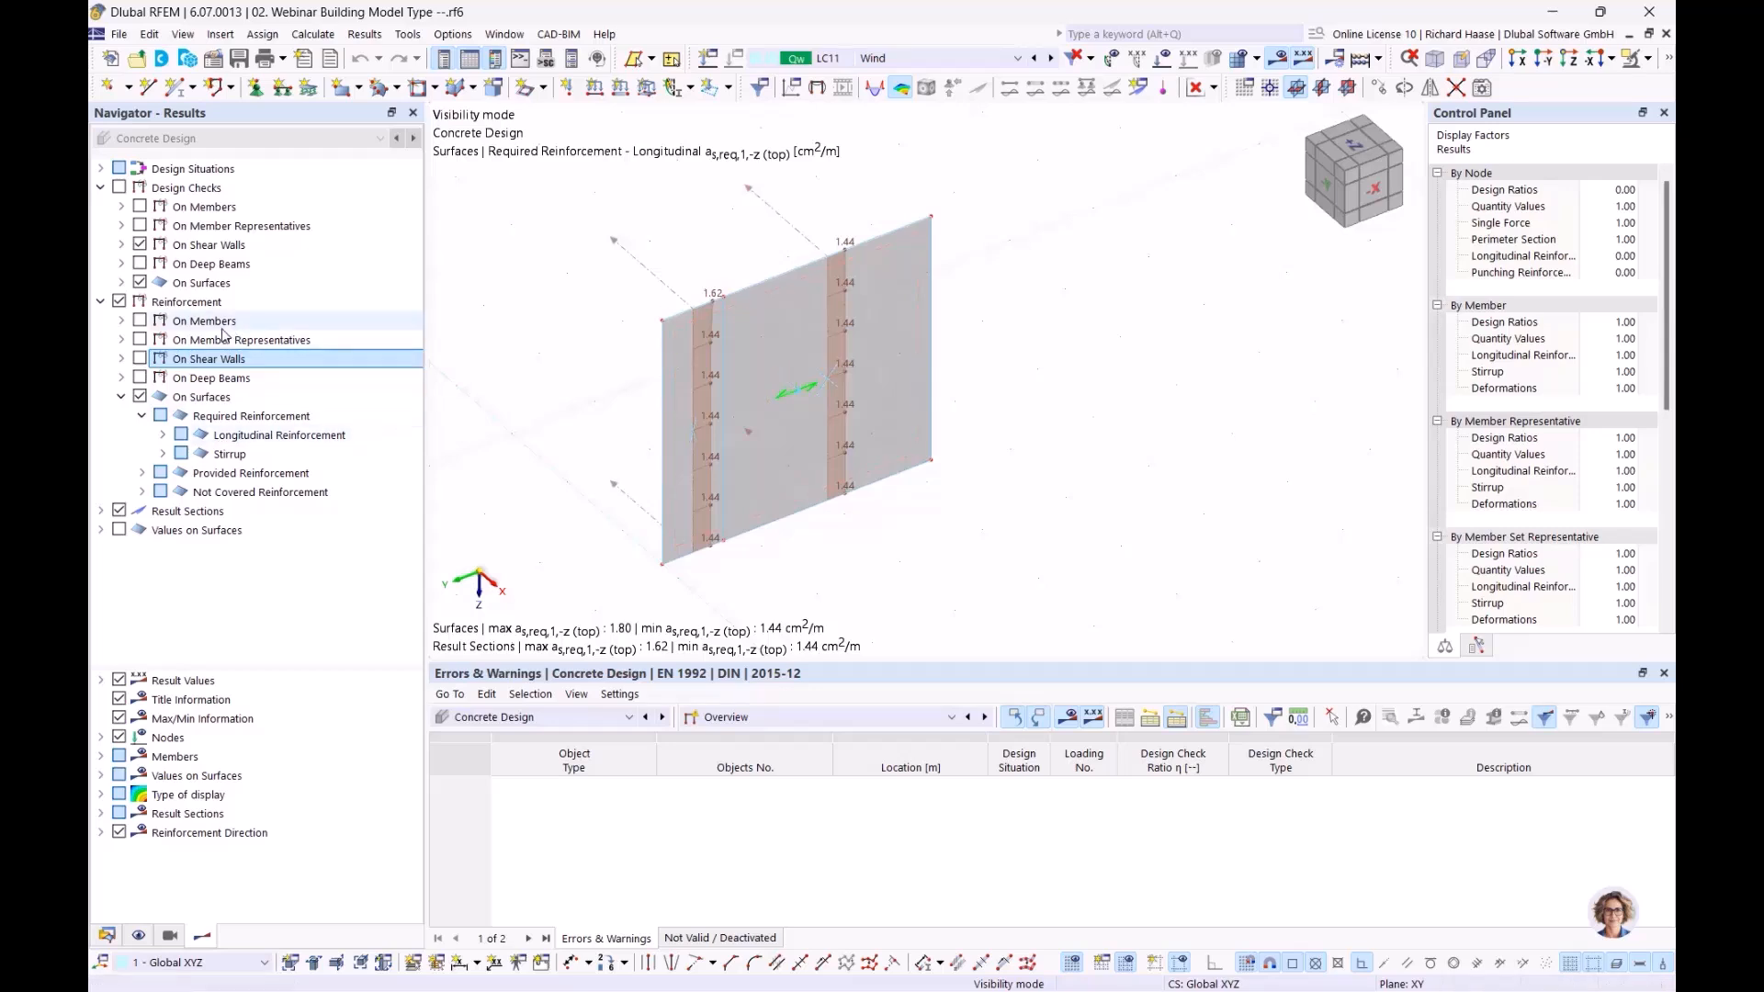
pyautogui.click(234, 382)
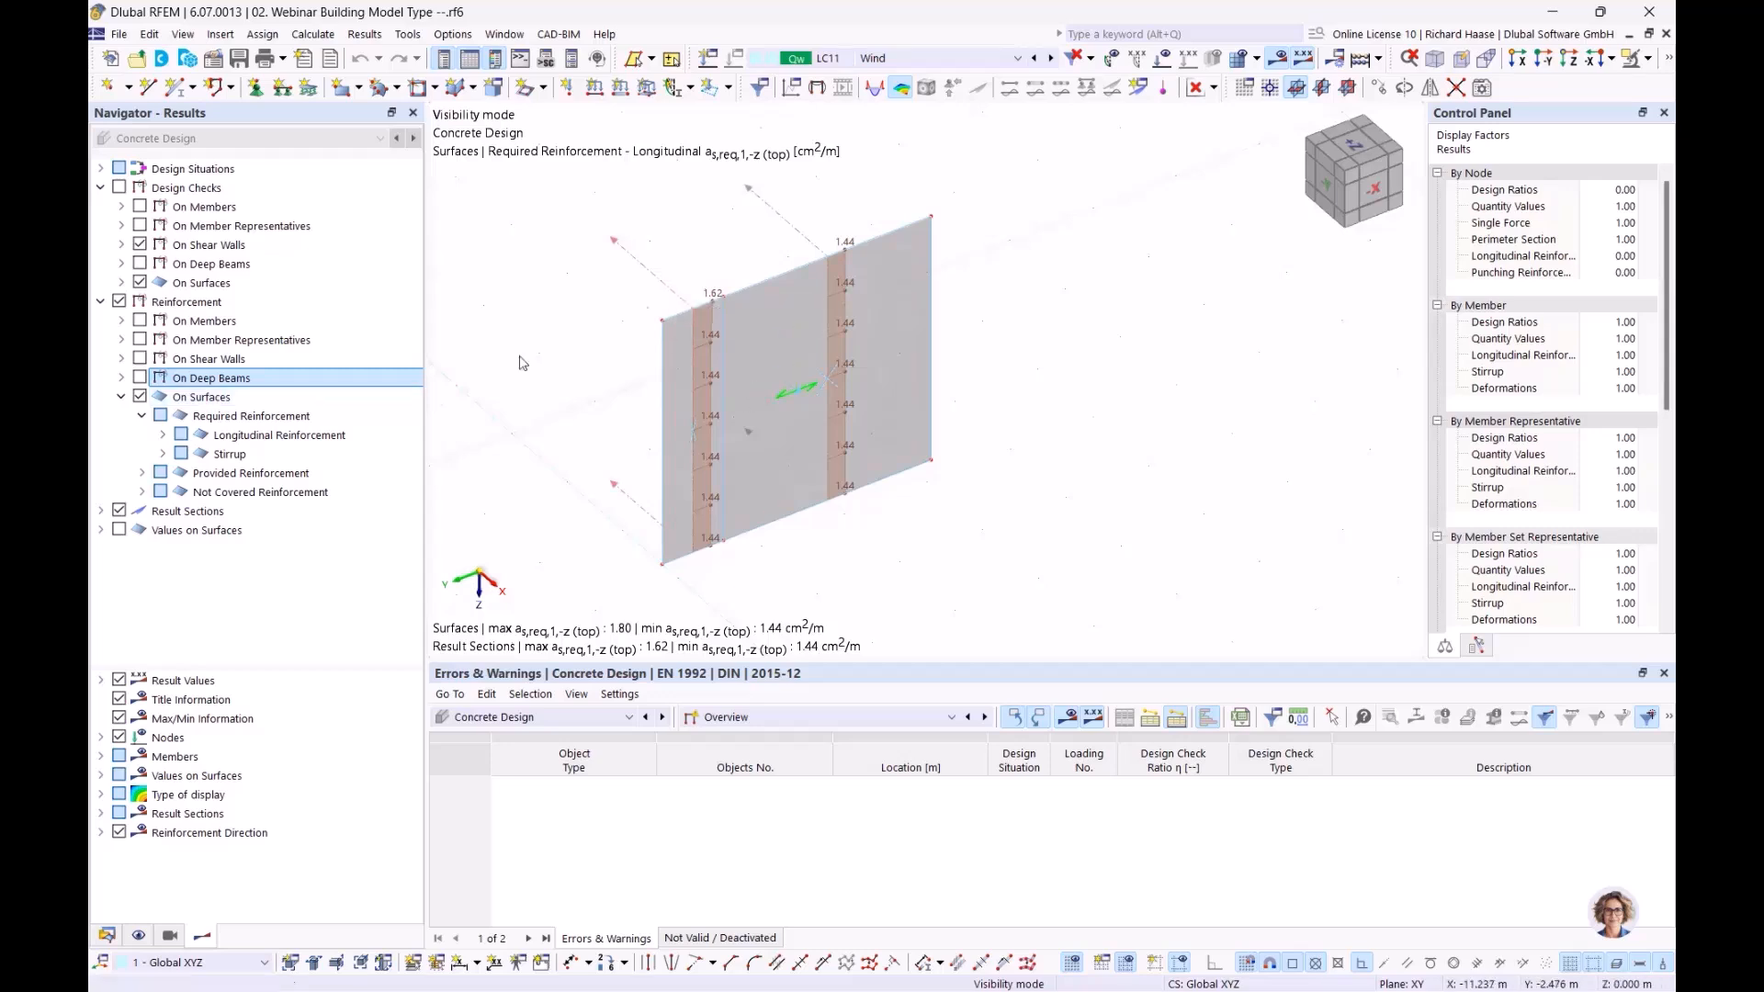
# Step through the longitudinal options to as,req,2,+z (bottom), uniformly 1.80 cm²/m
pyautogui.click(162, 438)
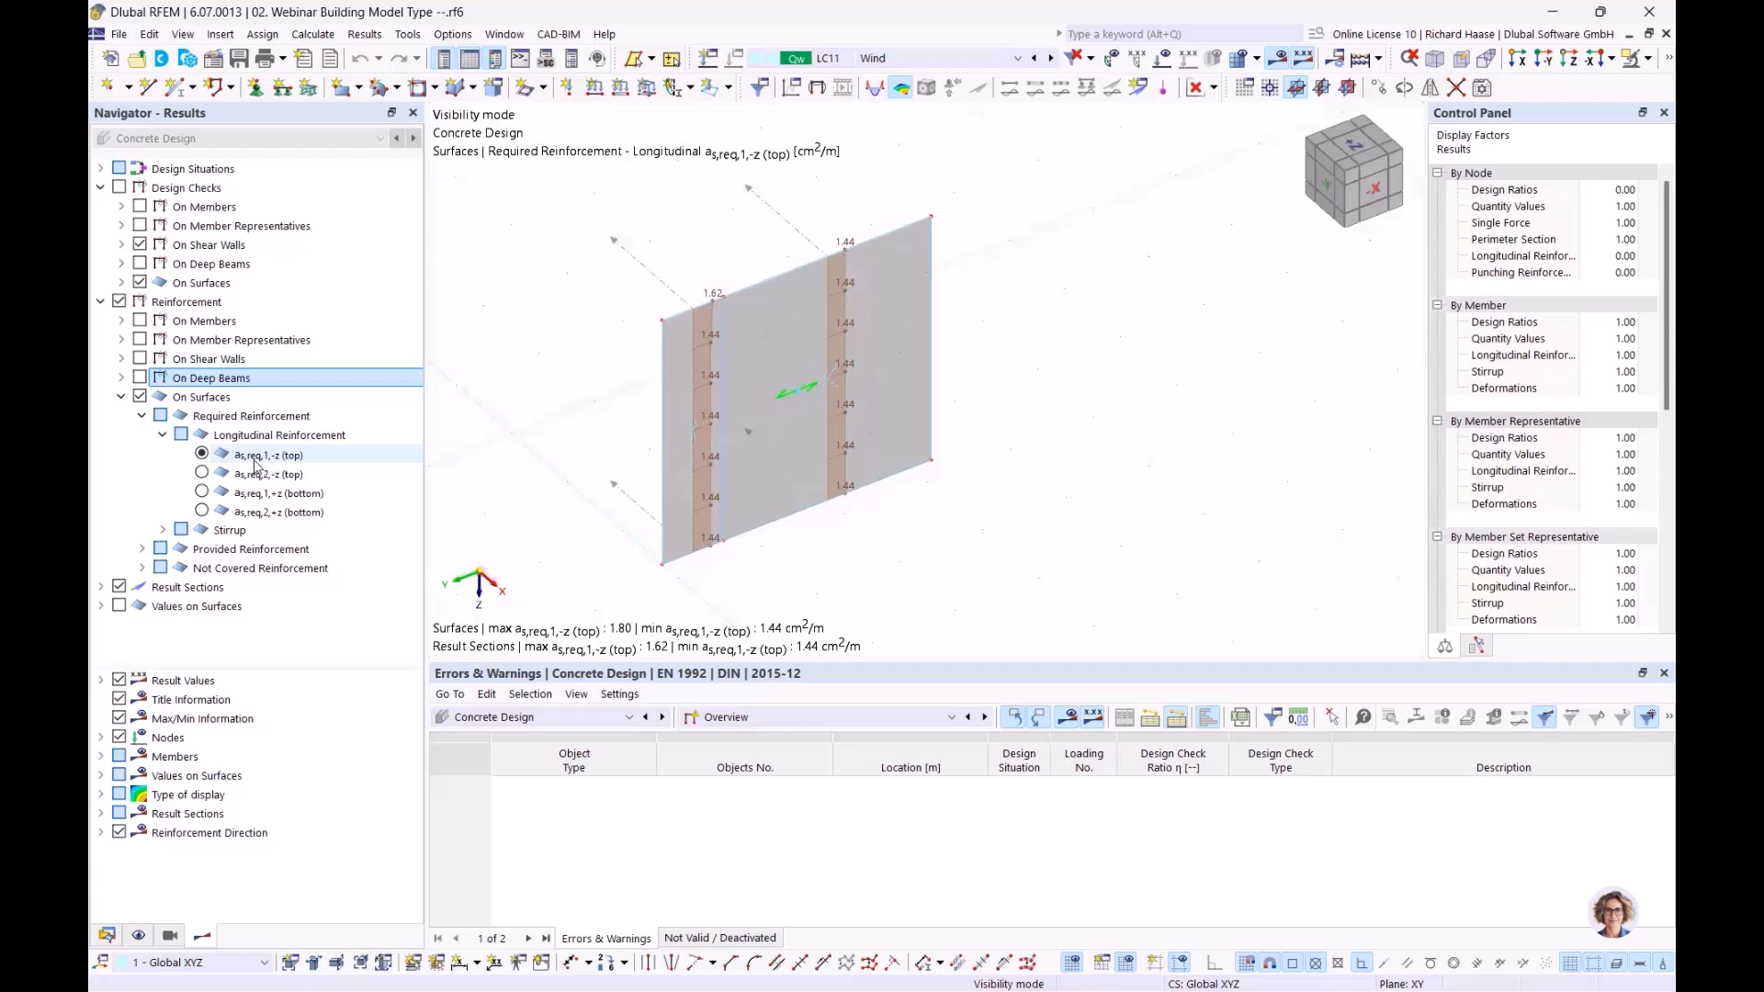
pyautogui.click(201, 492)
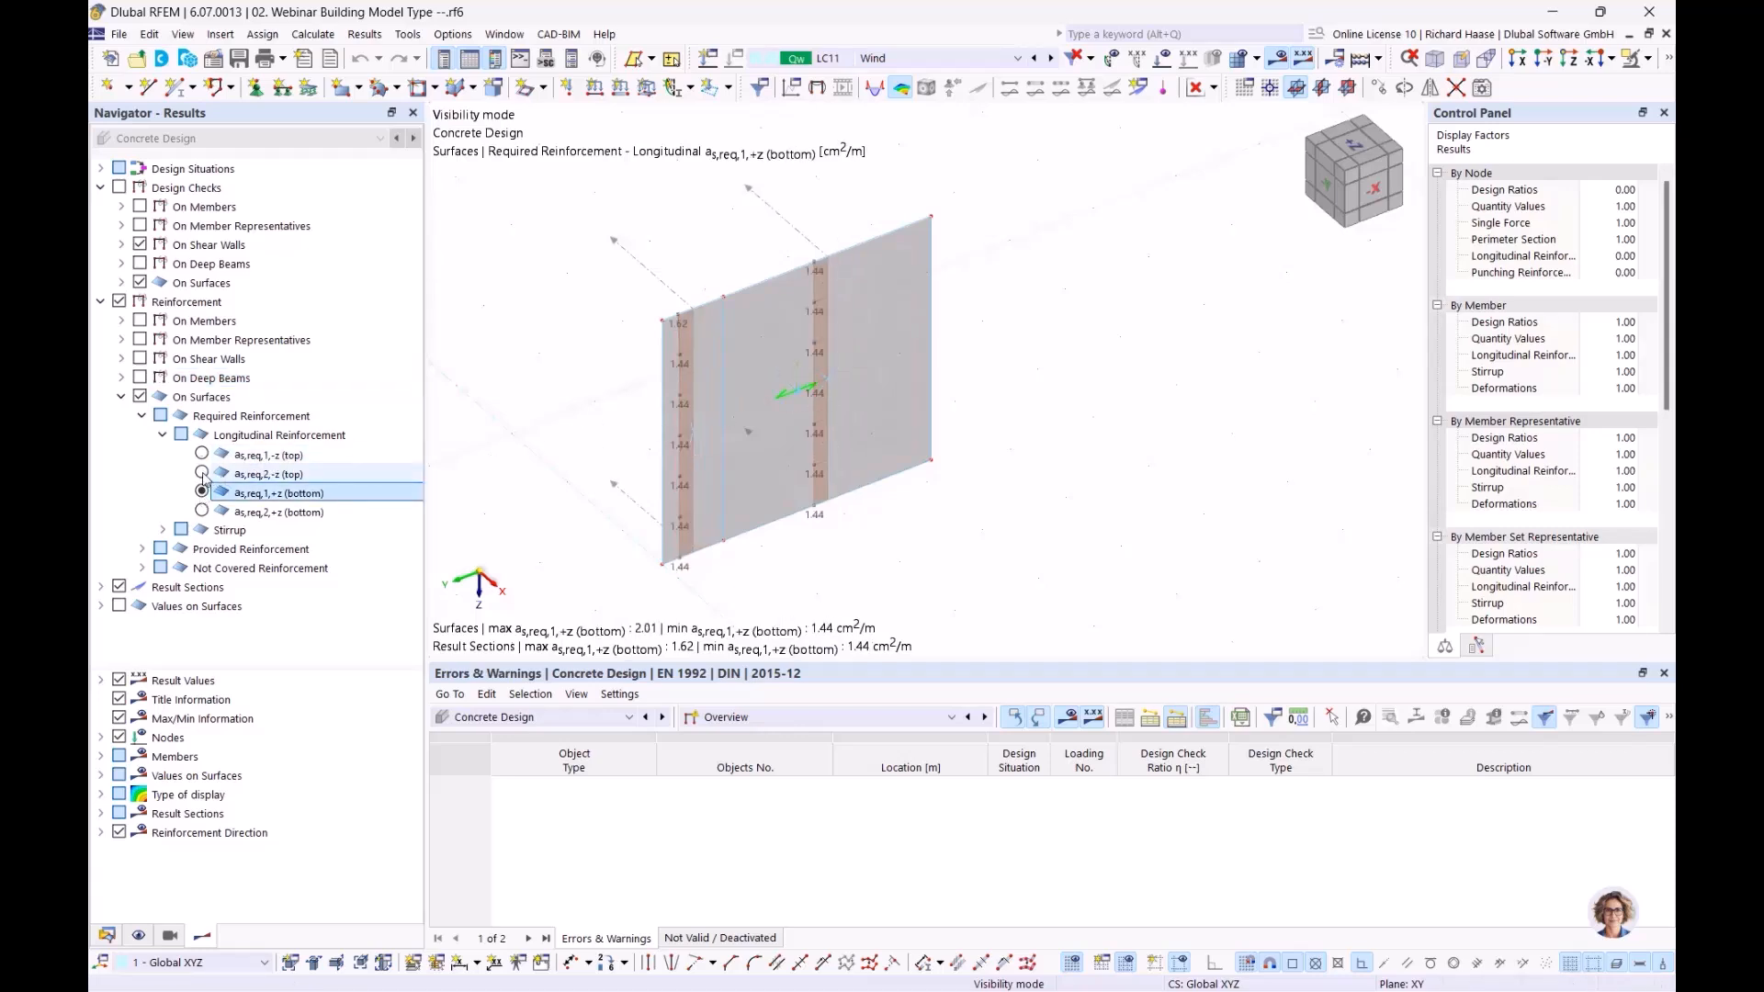
pyautogui.click(202, 474)
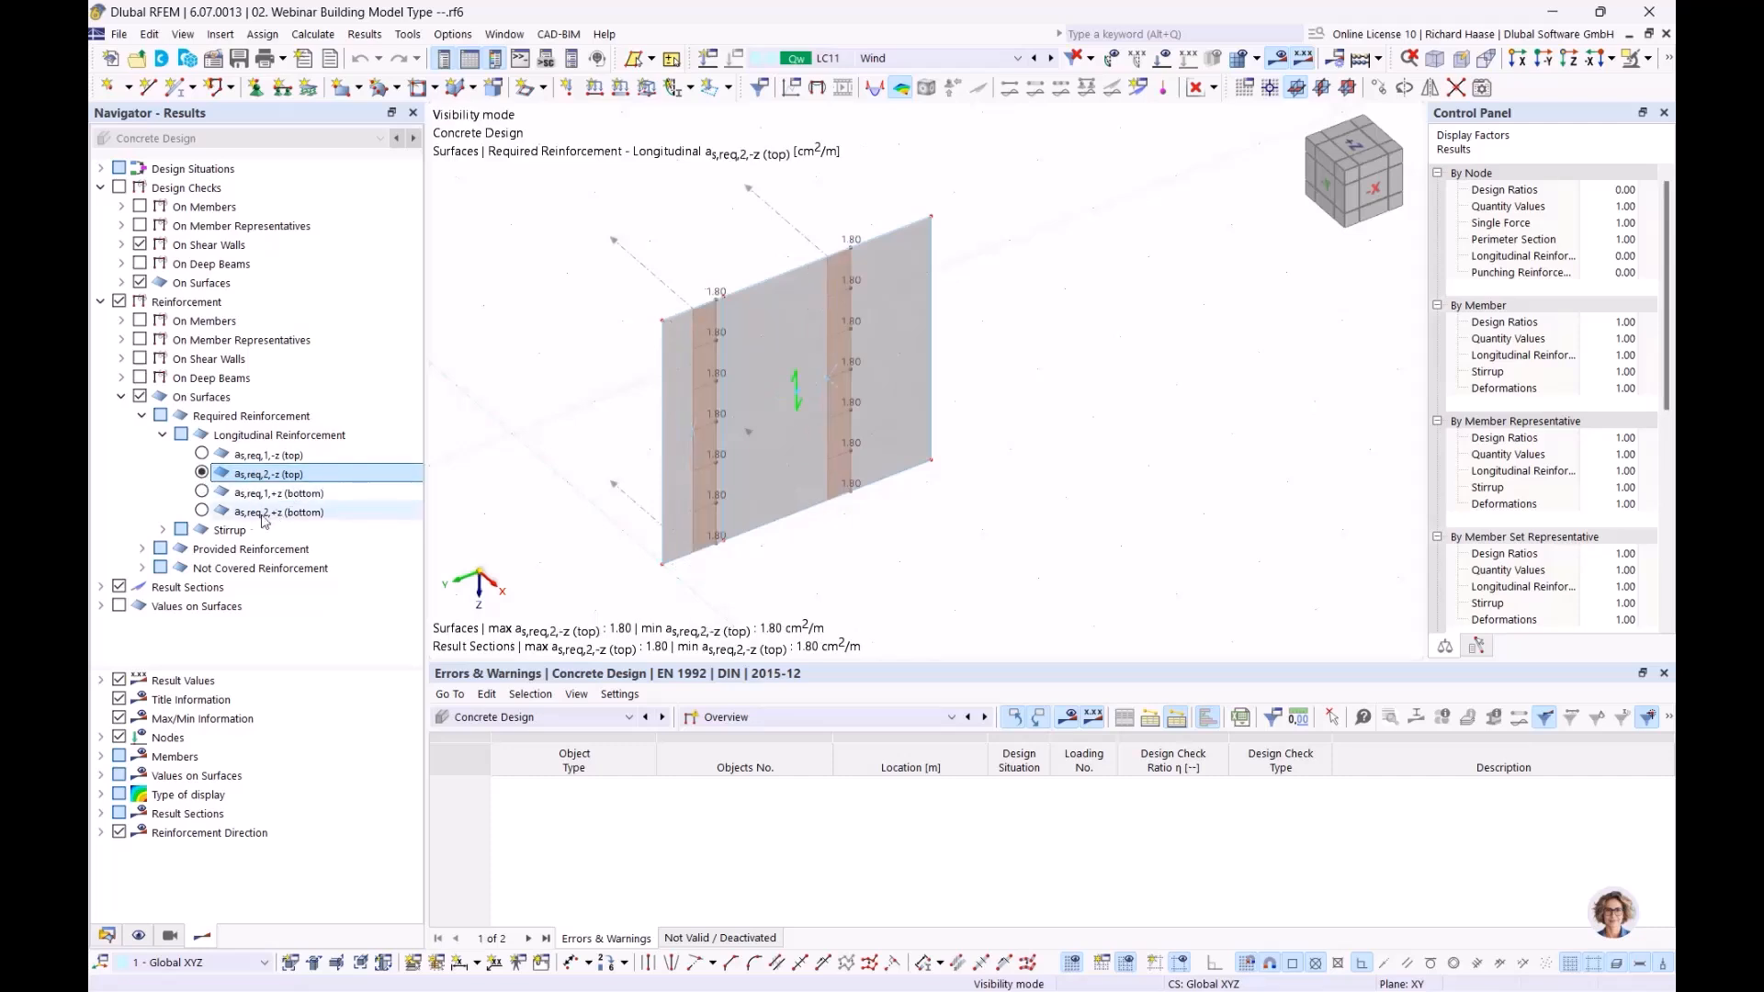
pyautogui.click(202, 512)
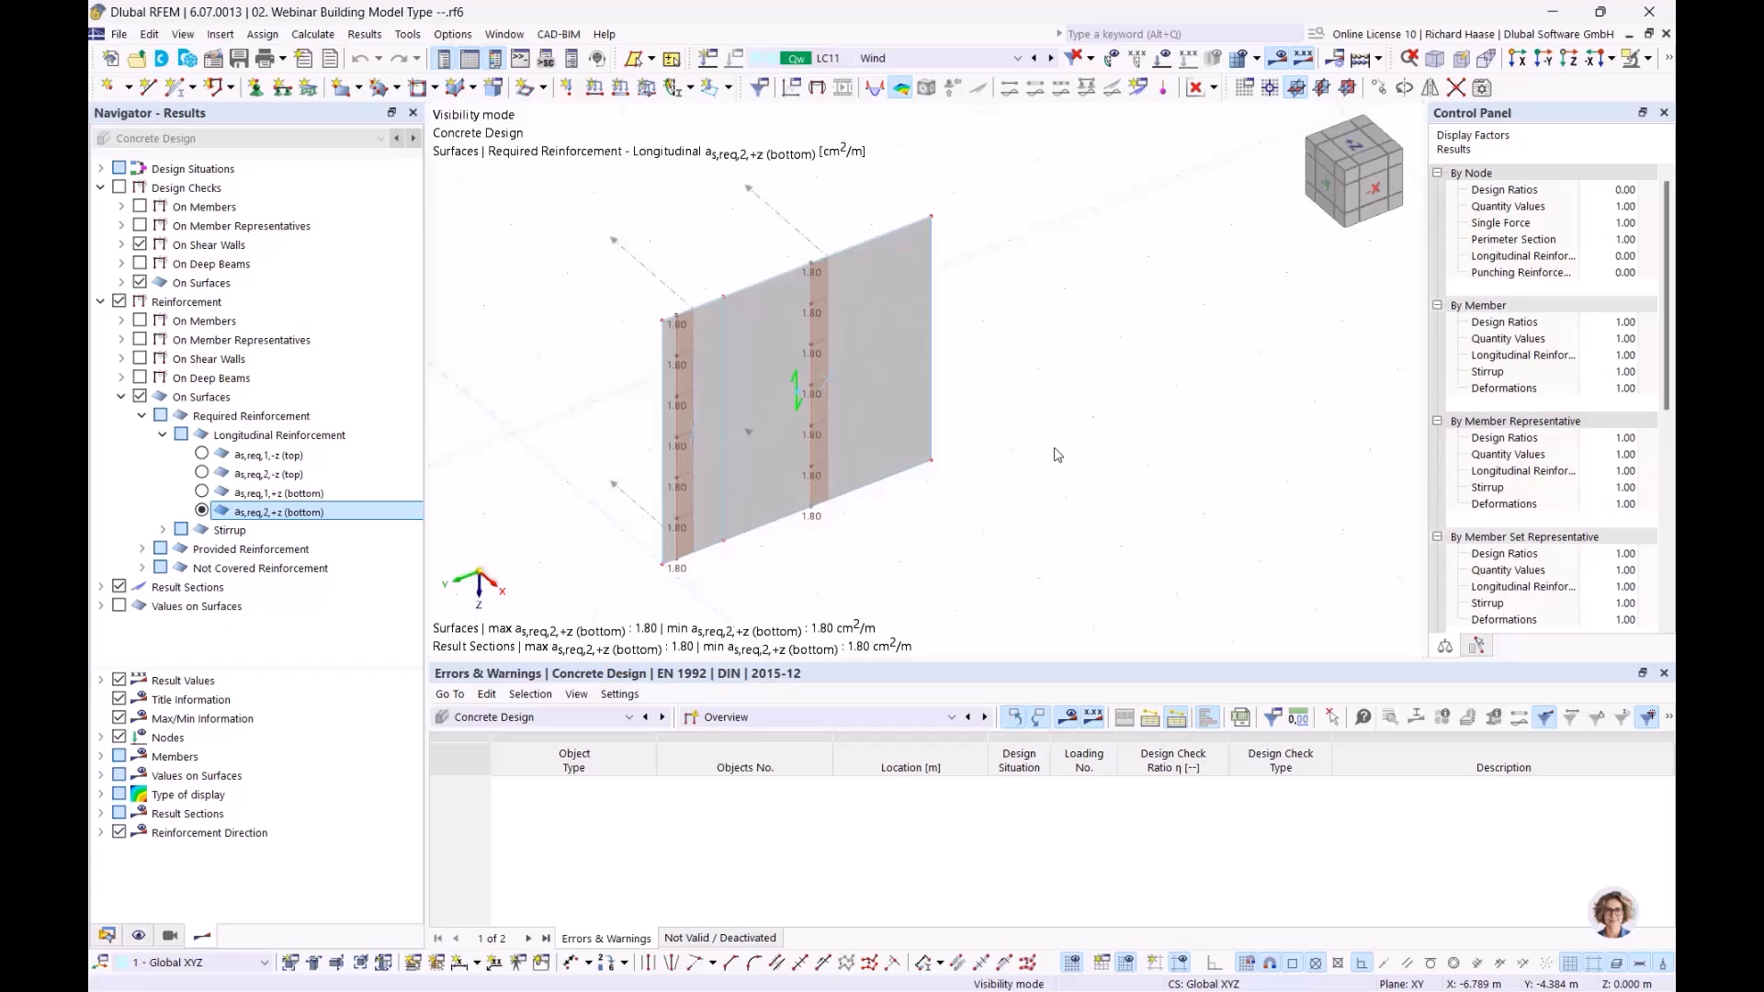
# Remove all existing result diagrams for result section No. 11
pyautogui.rightClick(807, 241)
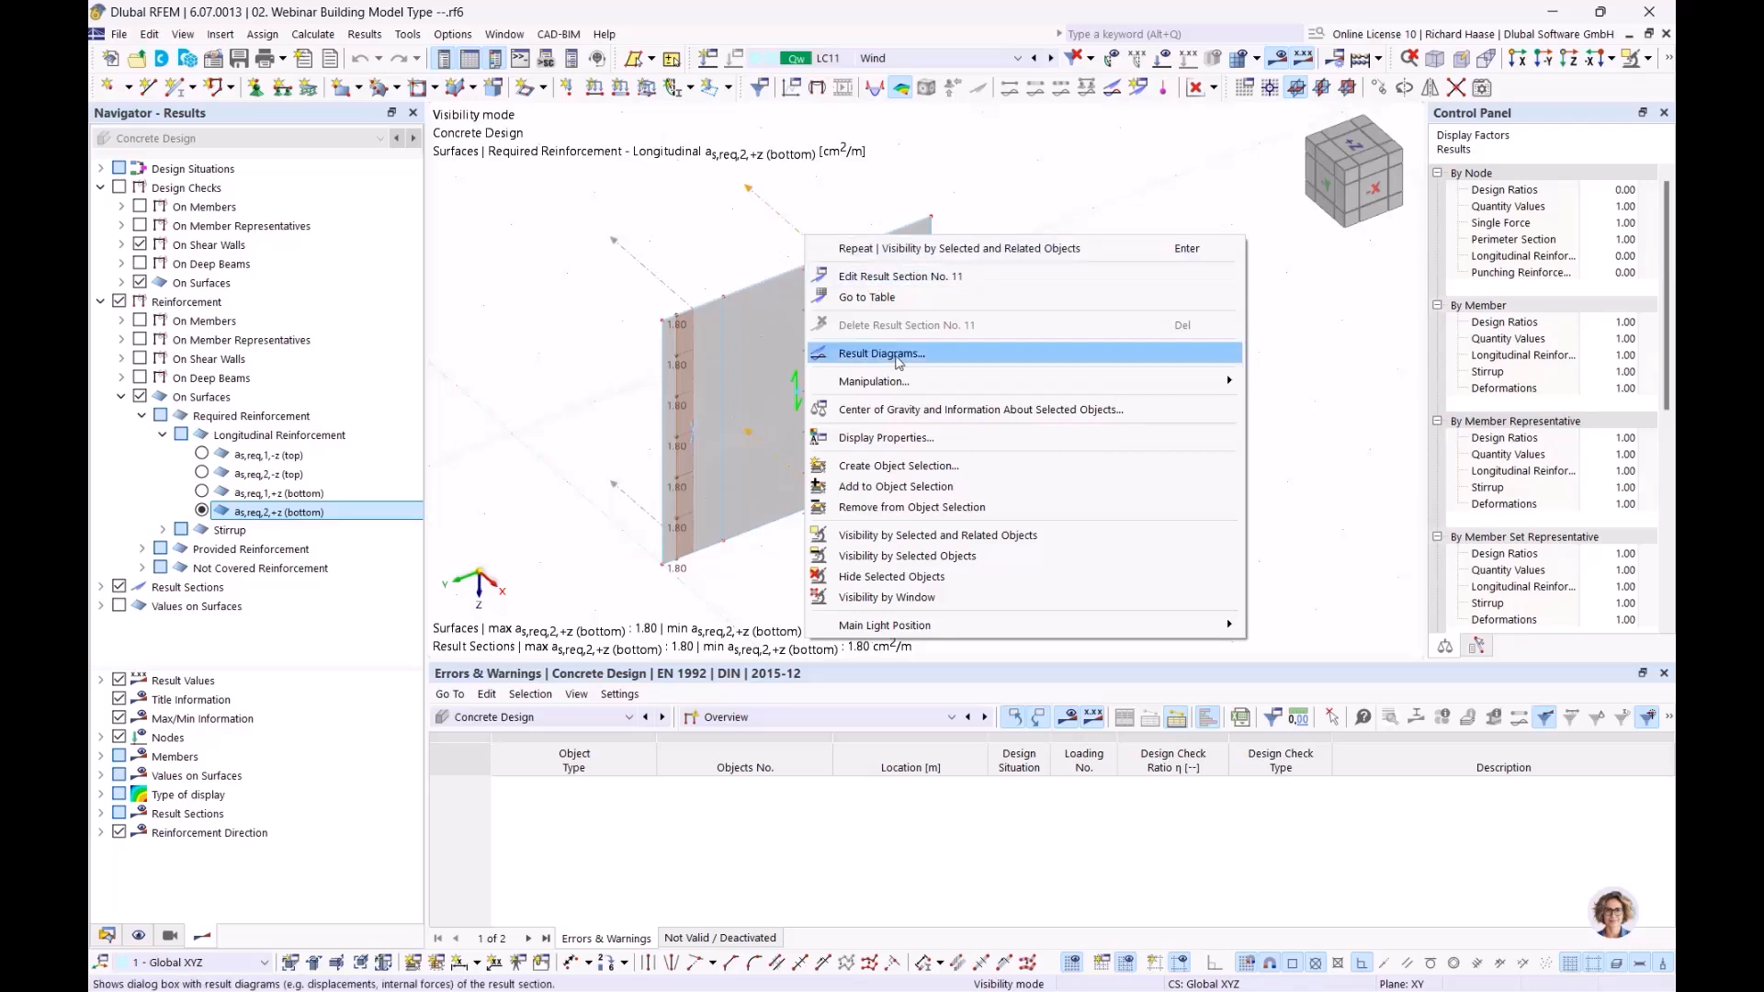
pyautogui.click(899, 357)
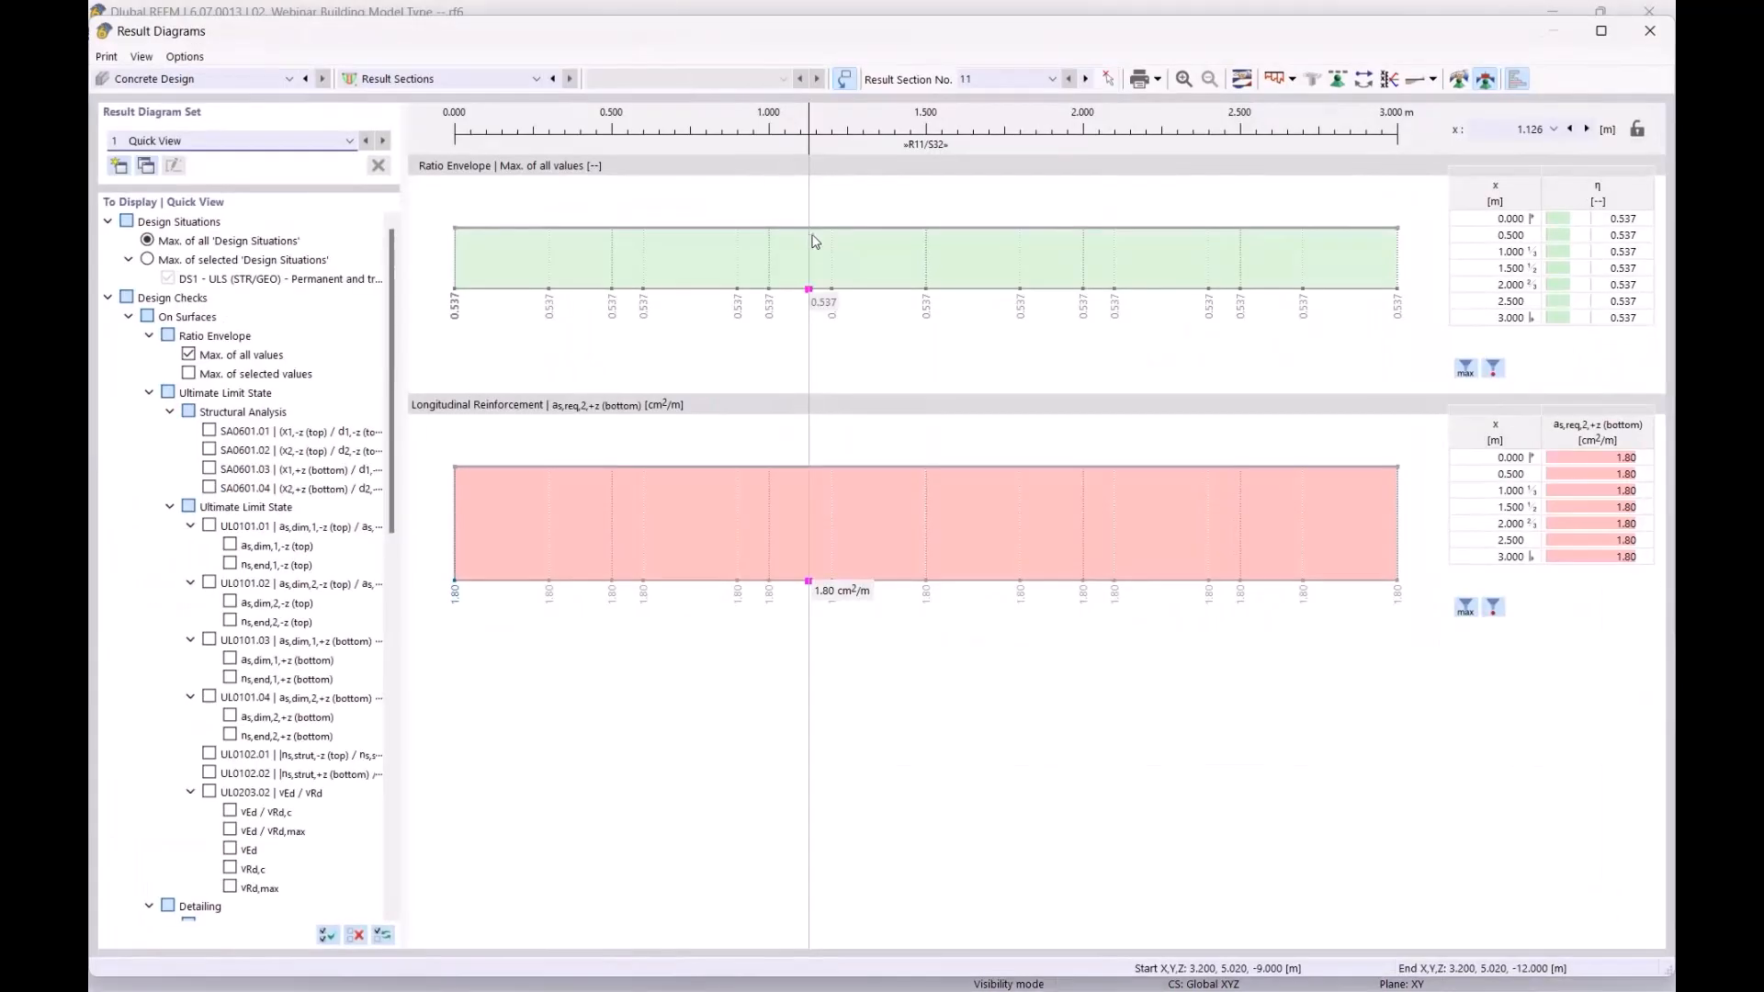
pyautogui.rightClick(678, 249)
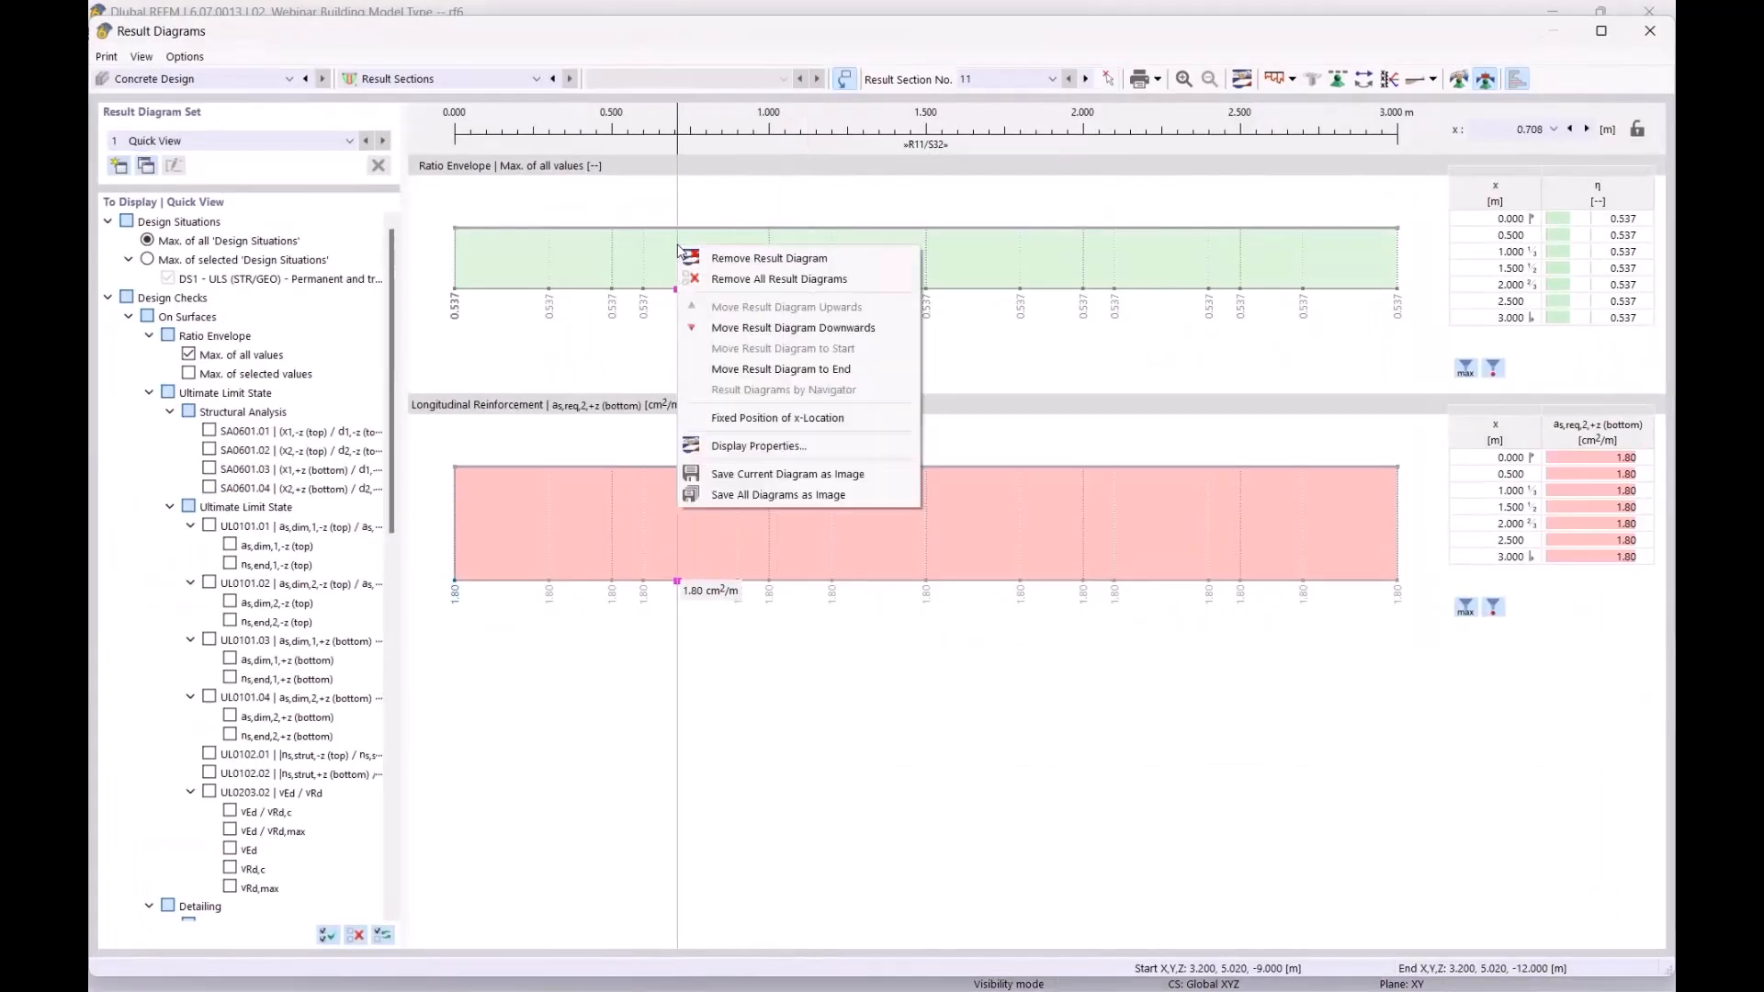
pyautogui.click(776, 279)
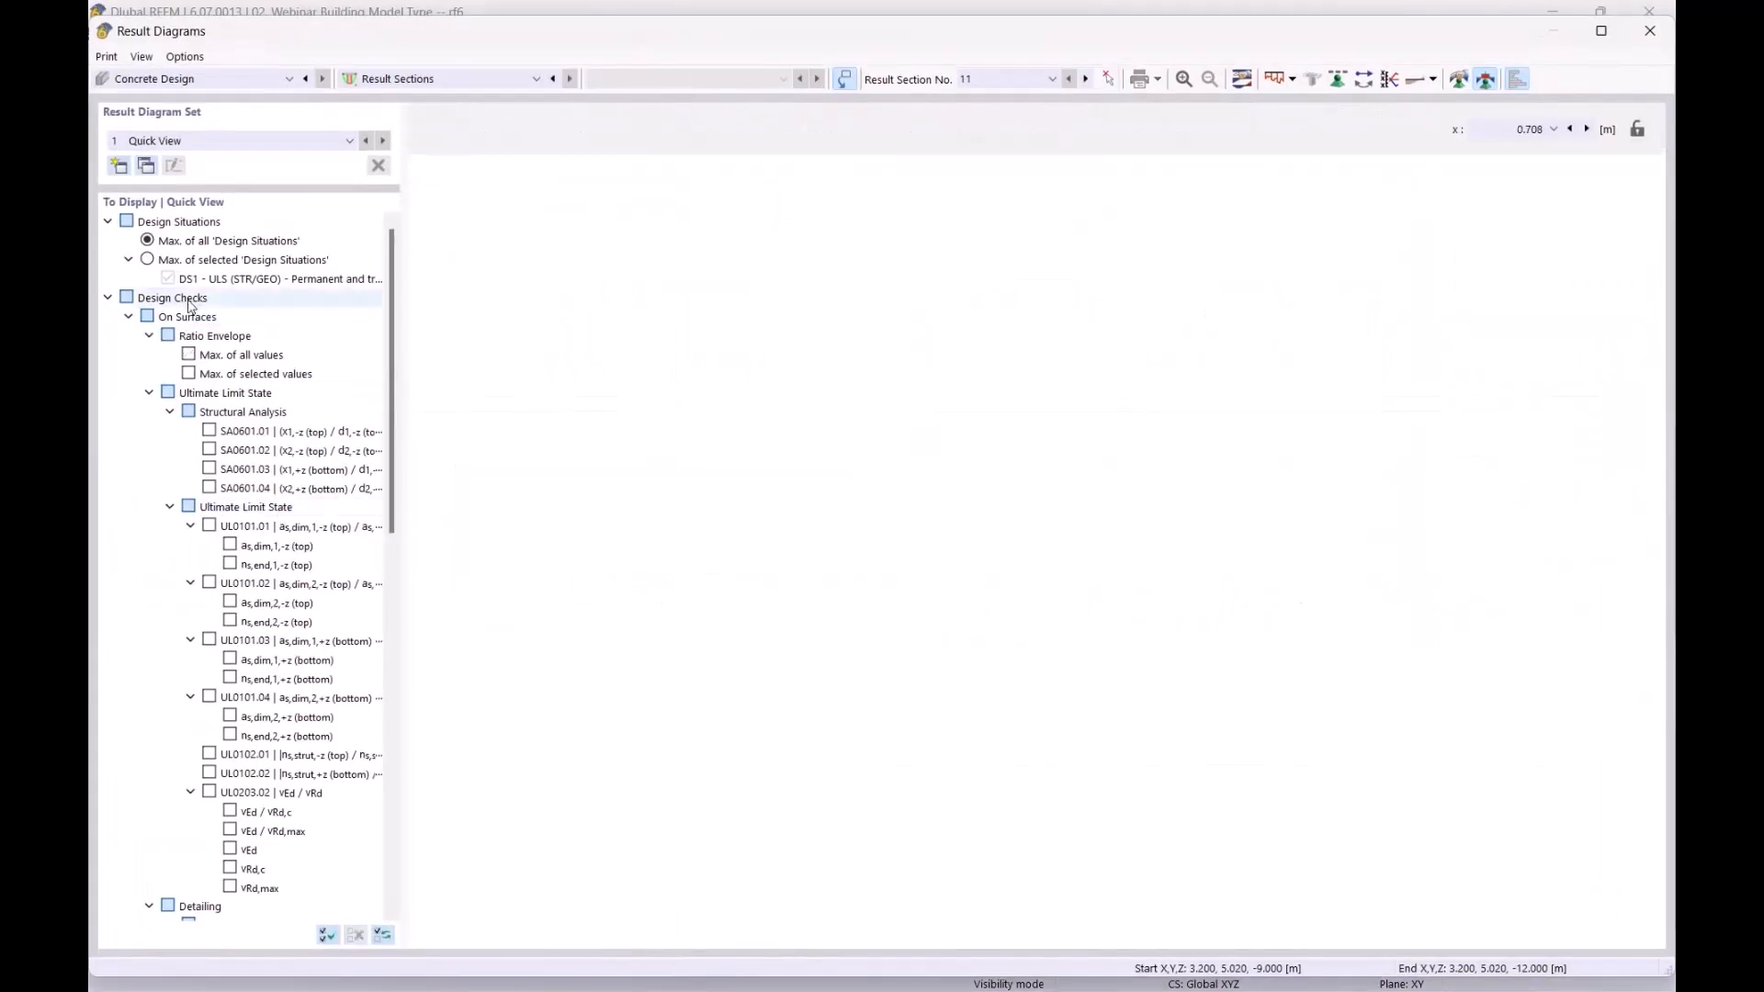
# Plot as,req,1,-z (top) and as,req,1,+z (bottom), 1.44 cm²/m along 3 m, and edit smooth ranges
pyautogui.click(108, 298)
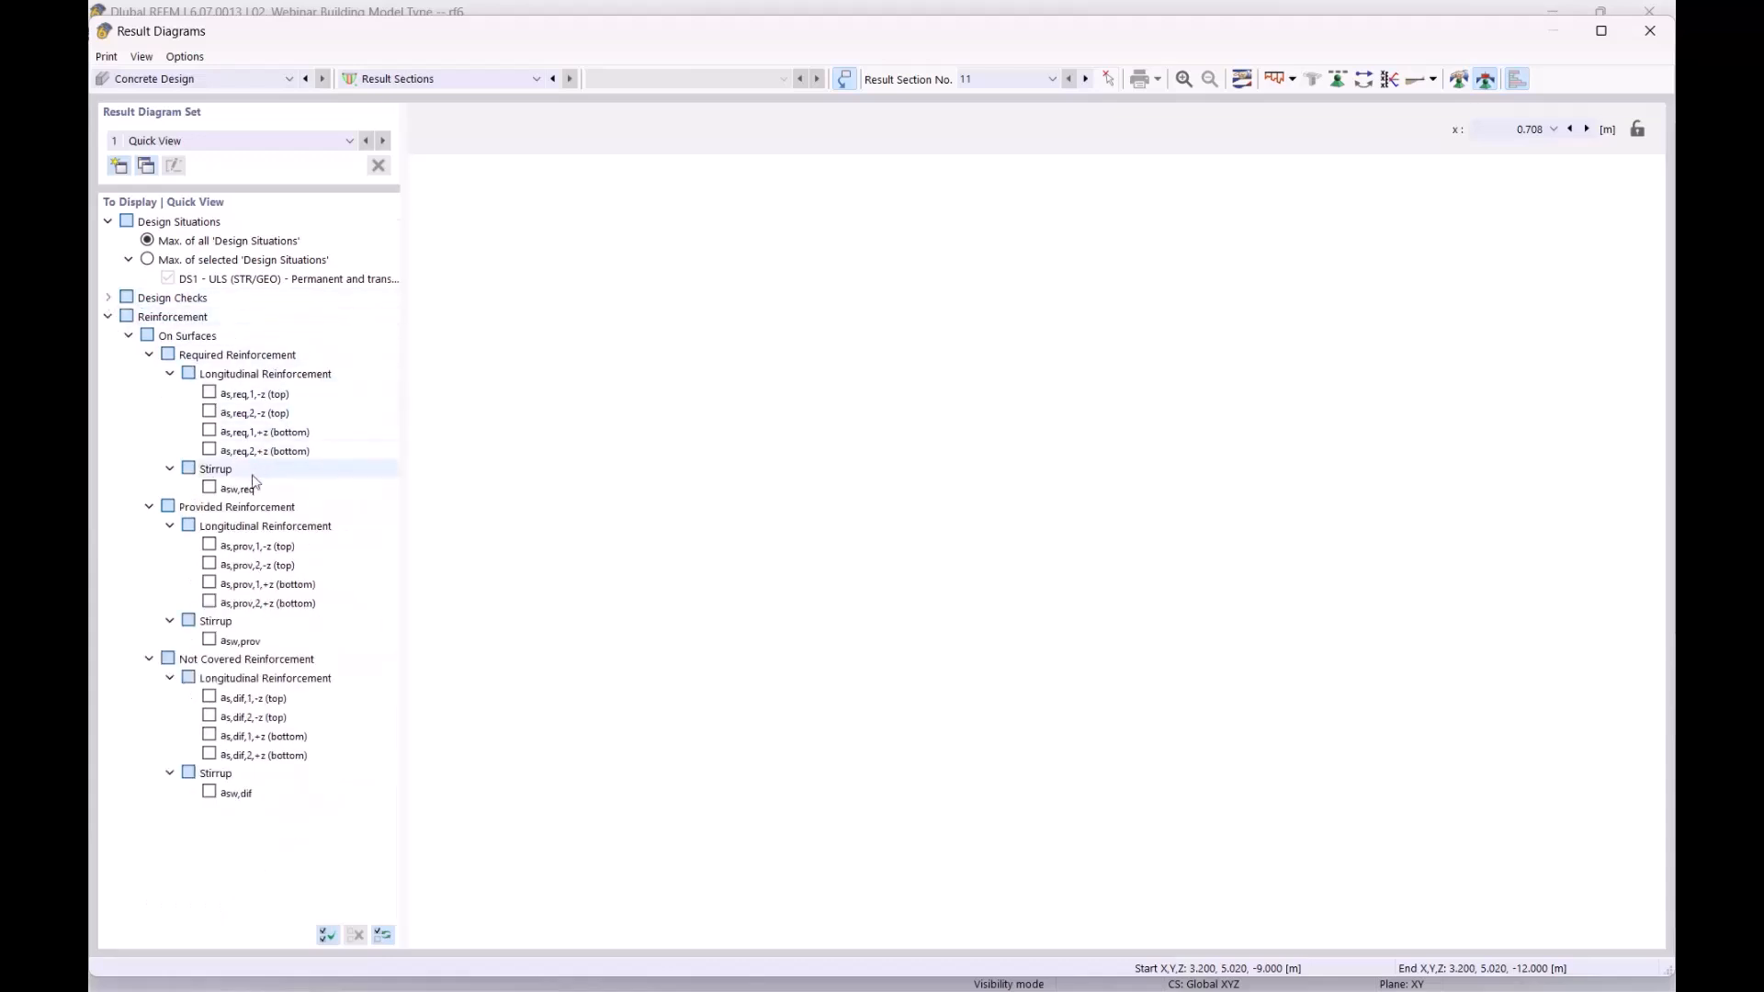
pyautogui.click(209, 395)
pyautogui.click(210, 431)
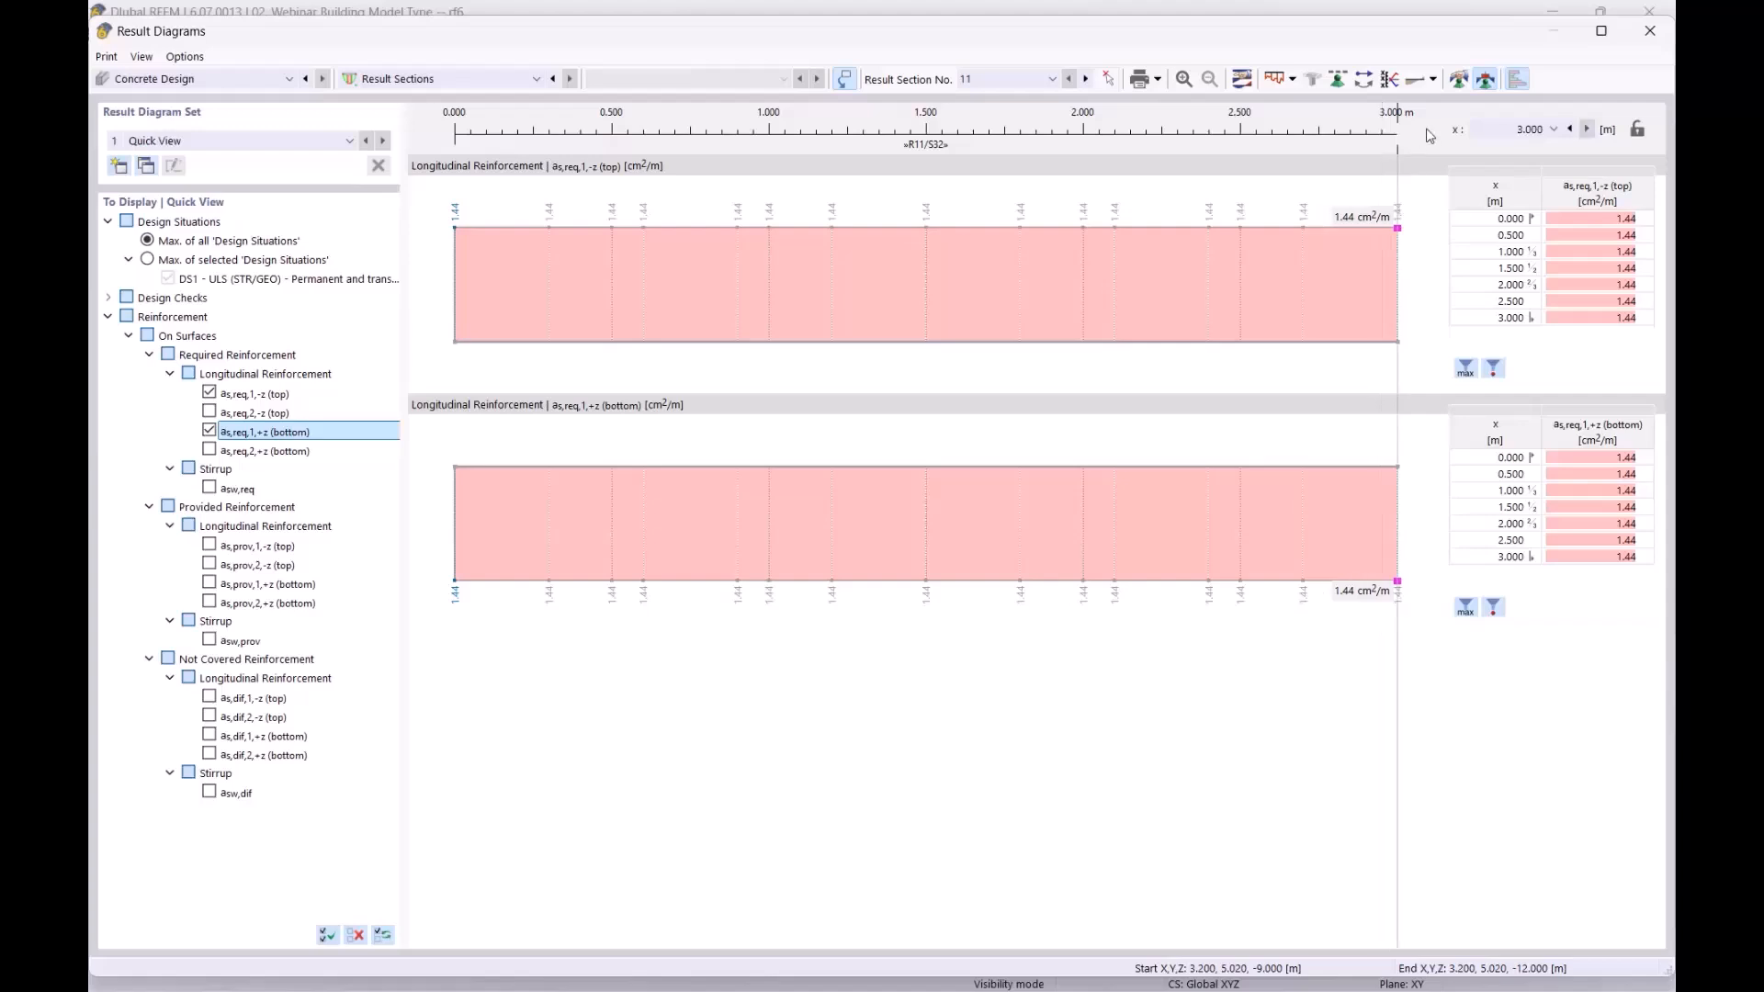
pyautogui.click(1459, 80)
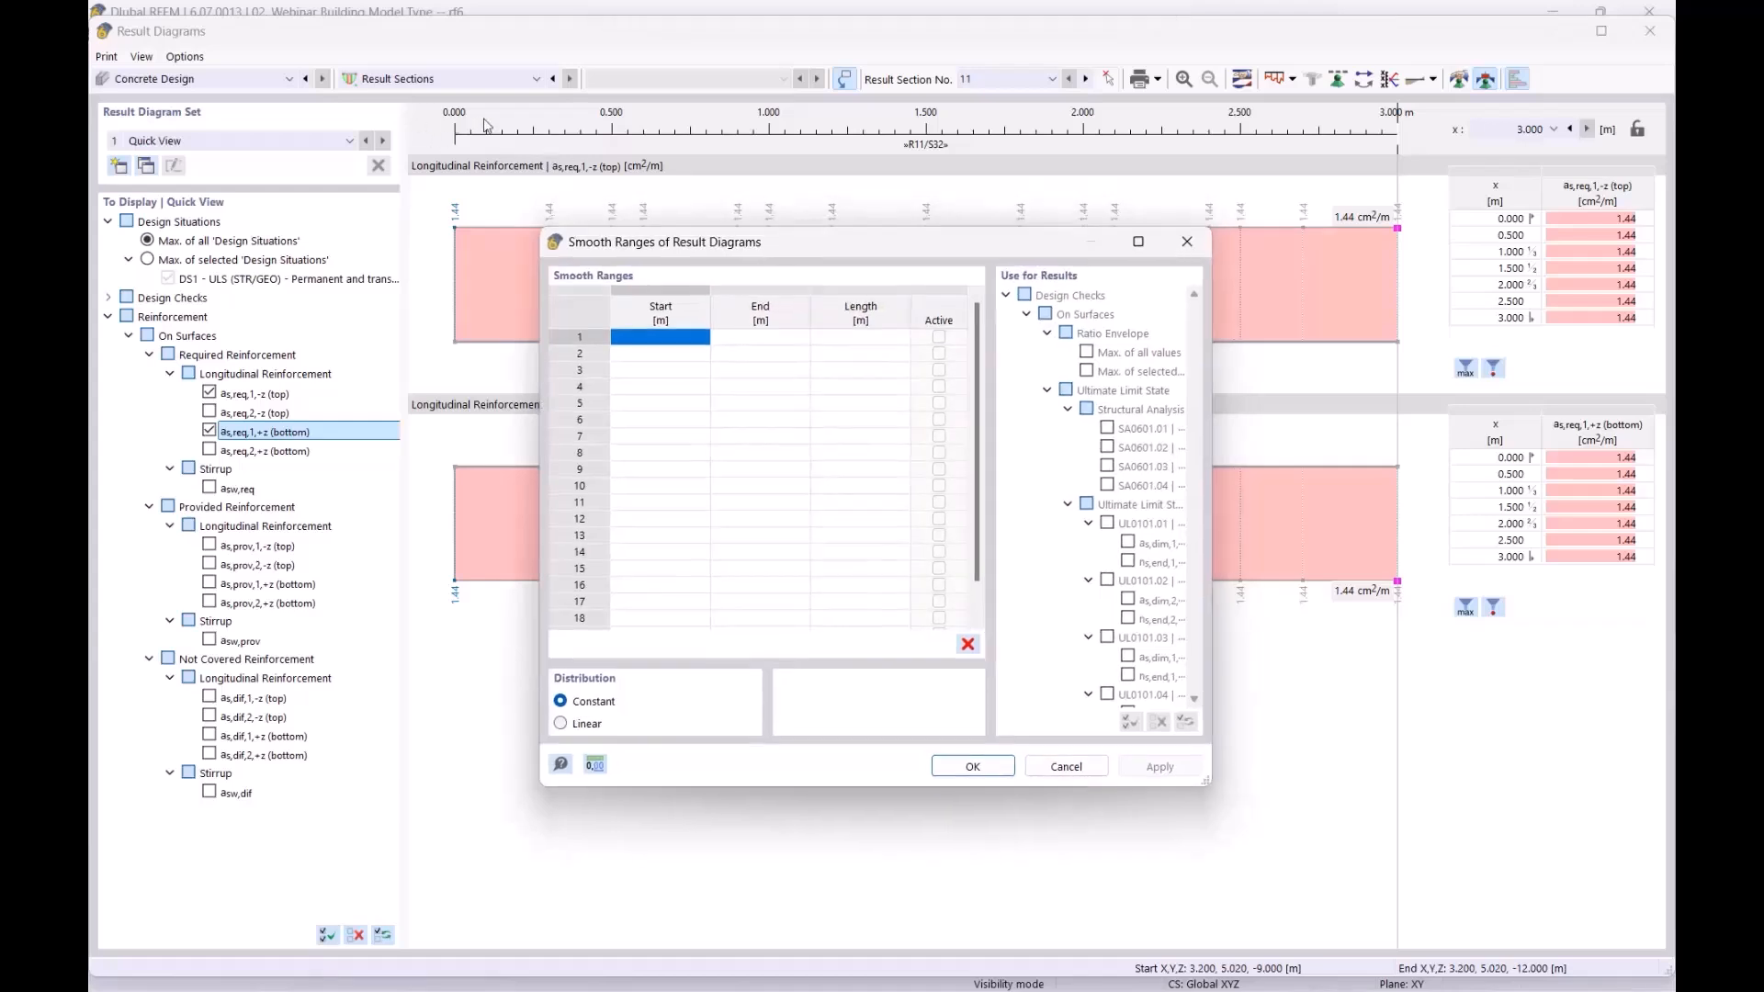
# Define an active smooth range from 0.000 to 3.000 m and apply it to both reinforcement diagrams
pyautogui.click(656, 338)
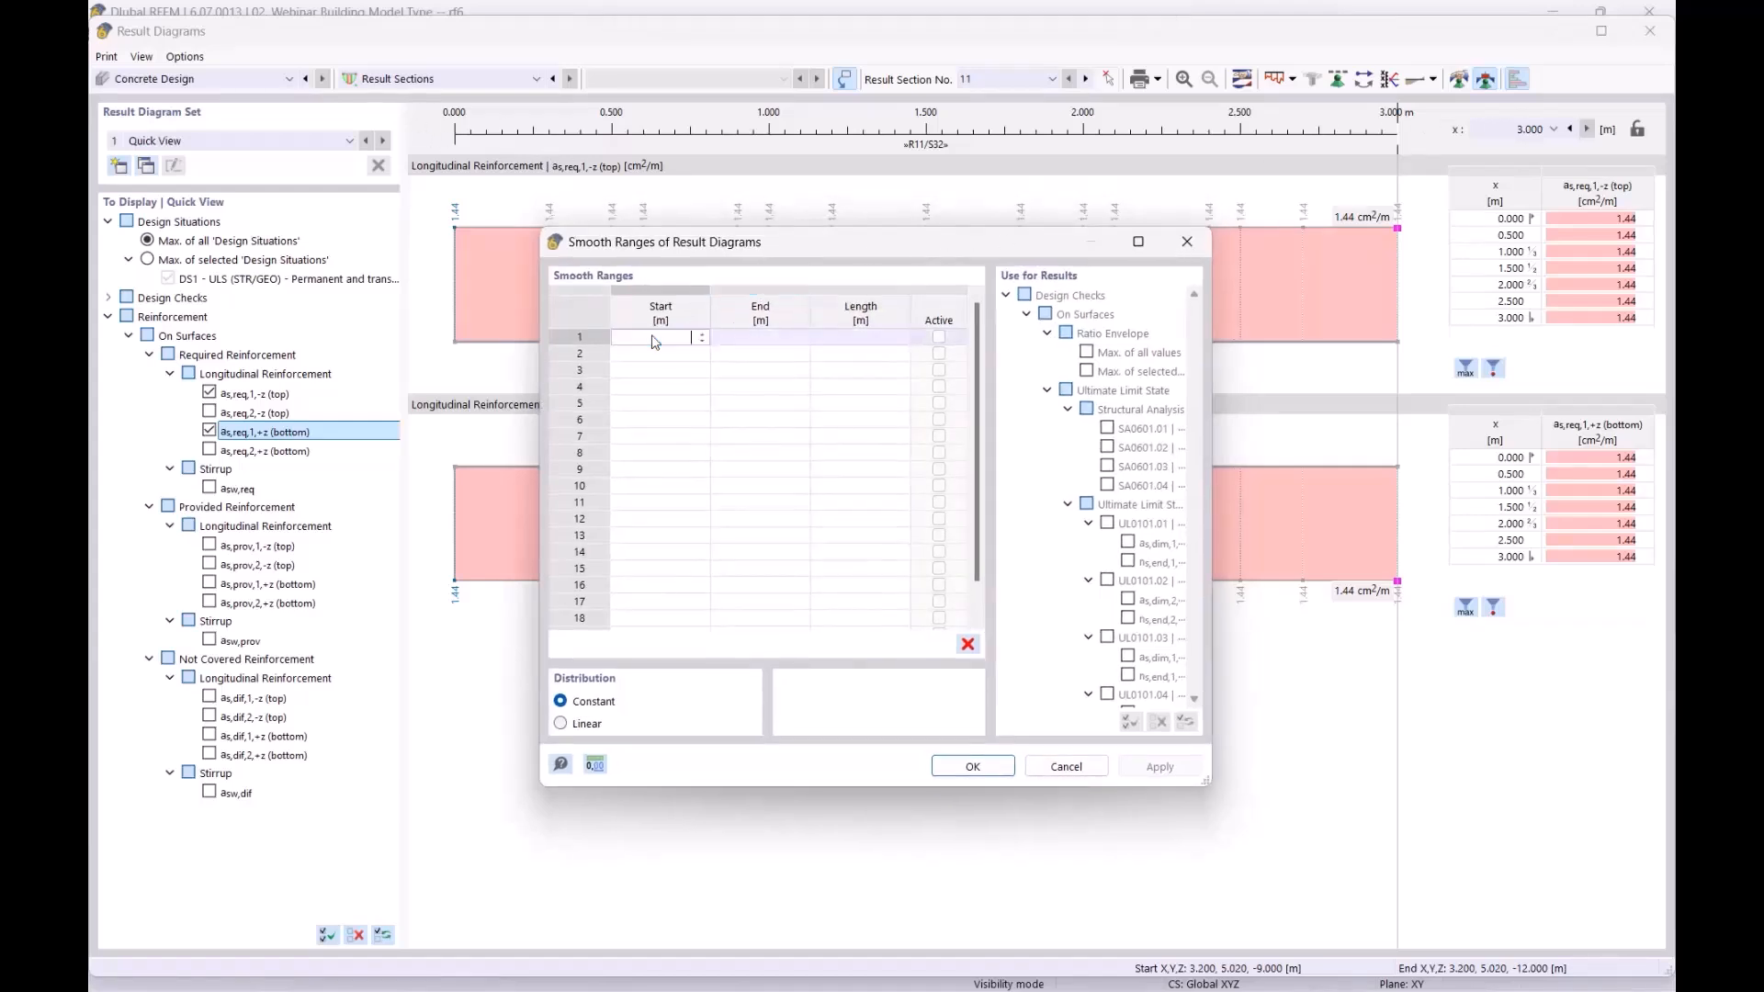
pyautogui.write('0')
pyautogui.press('Tab')
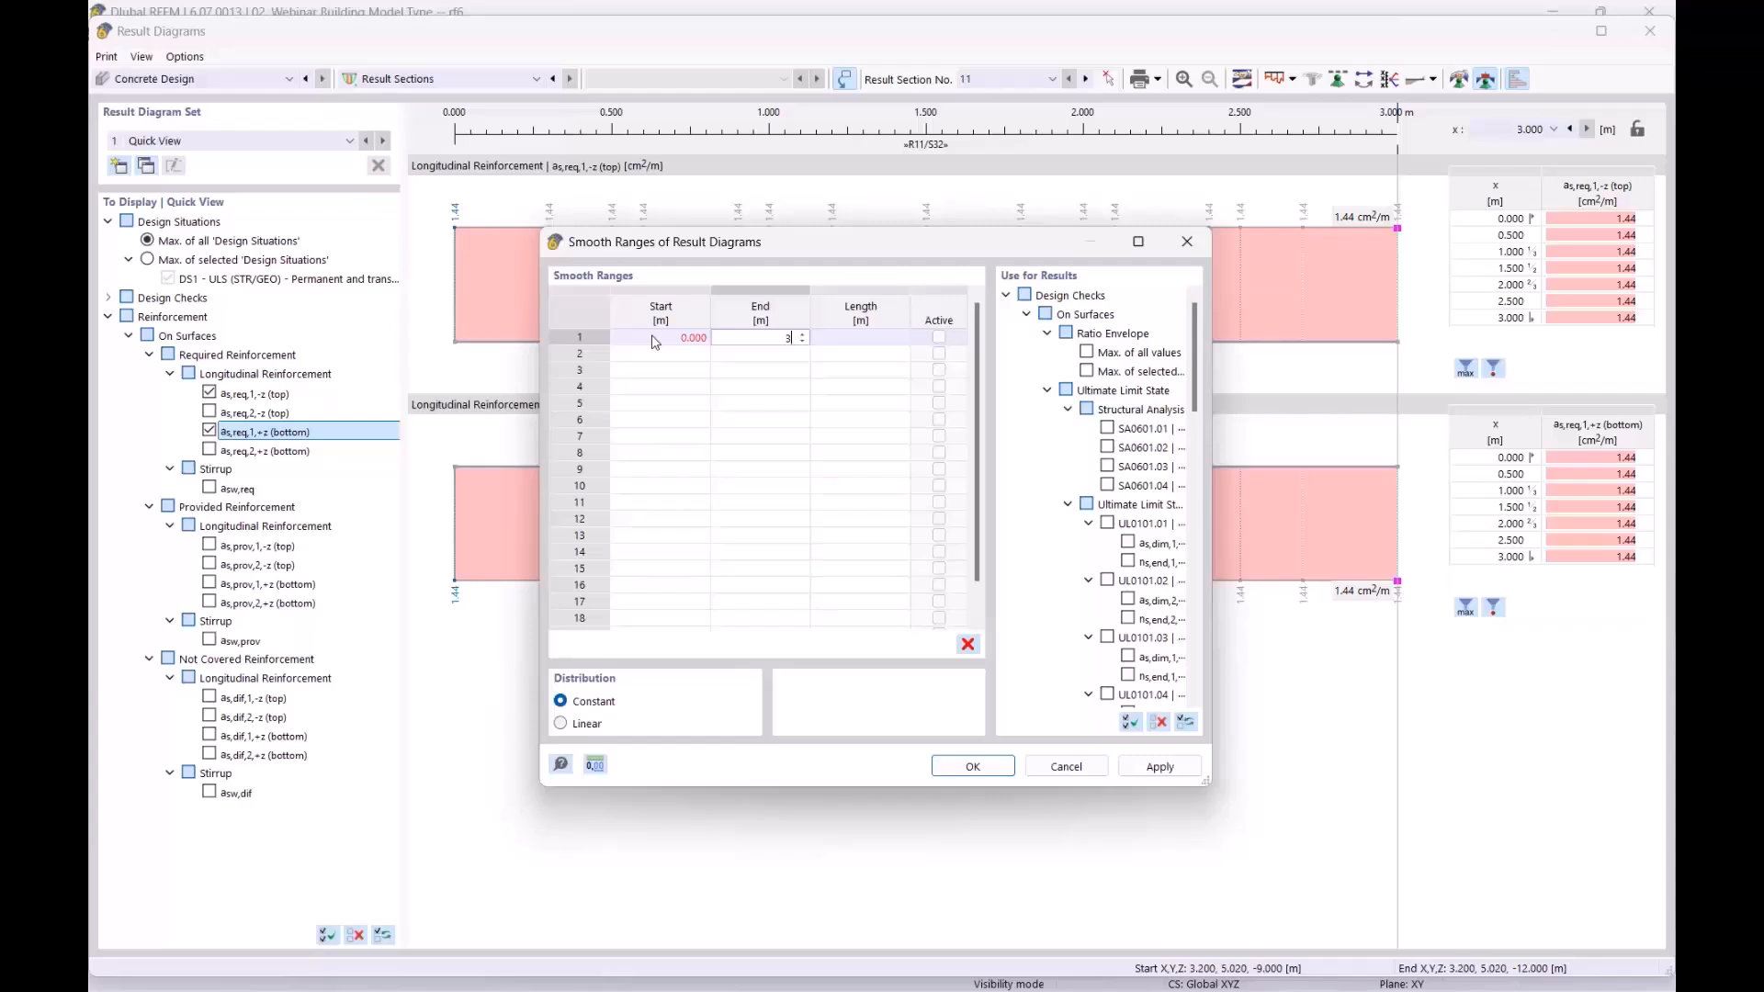
pyautogui.click(975, 768)
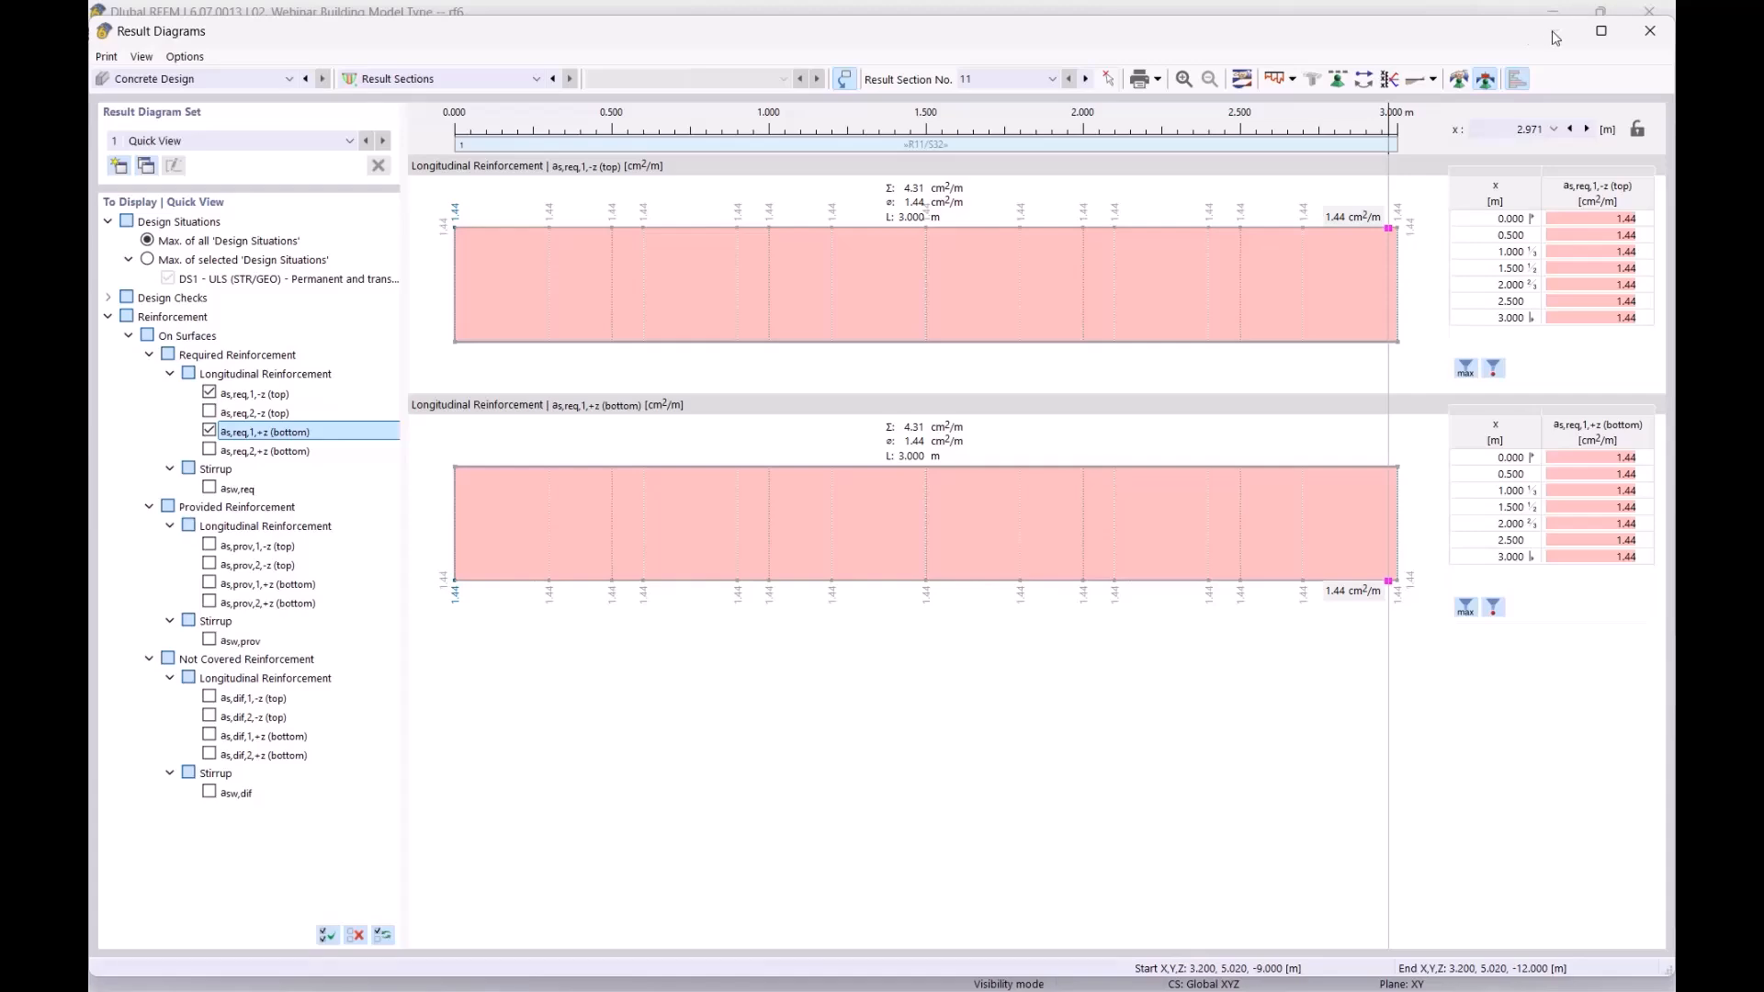
# Replace the as,req,1 diagrams with as,req,2,-z (top) and as,req,2,+z (bottom), both 1.80 cm²/m
pyautogui.moveTo(1447, 37); pyautogui.dragTo(1369, 617)
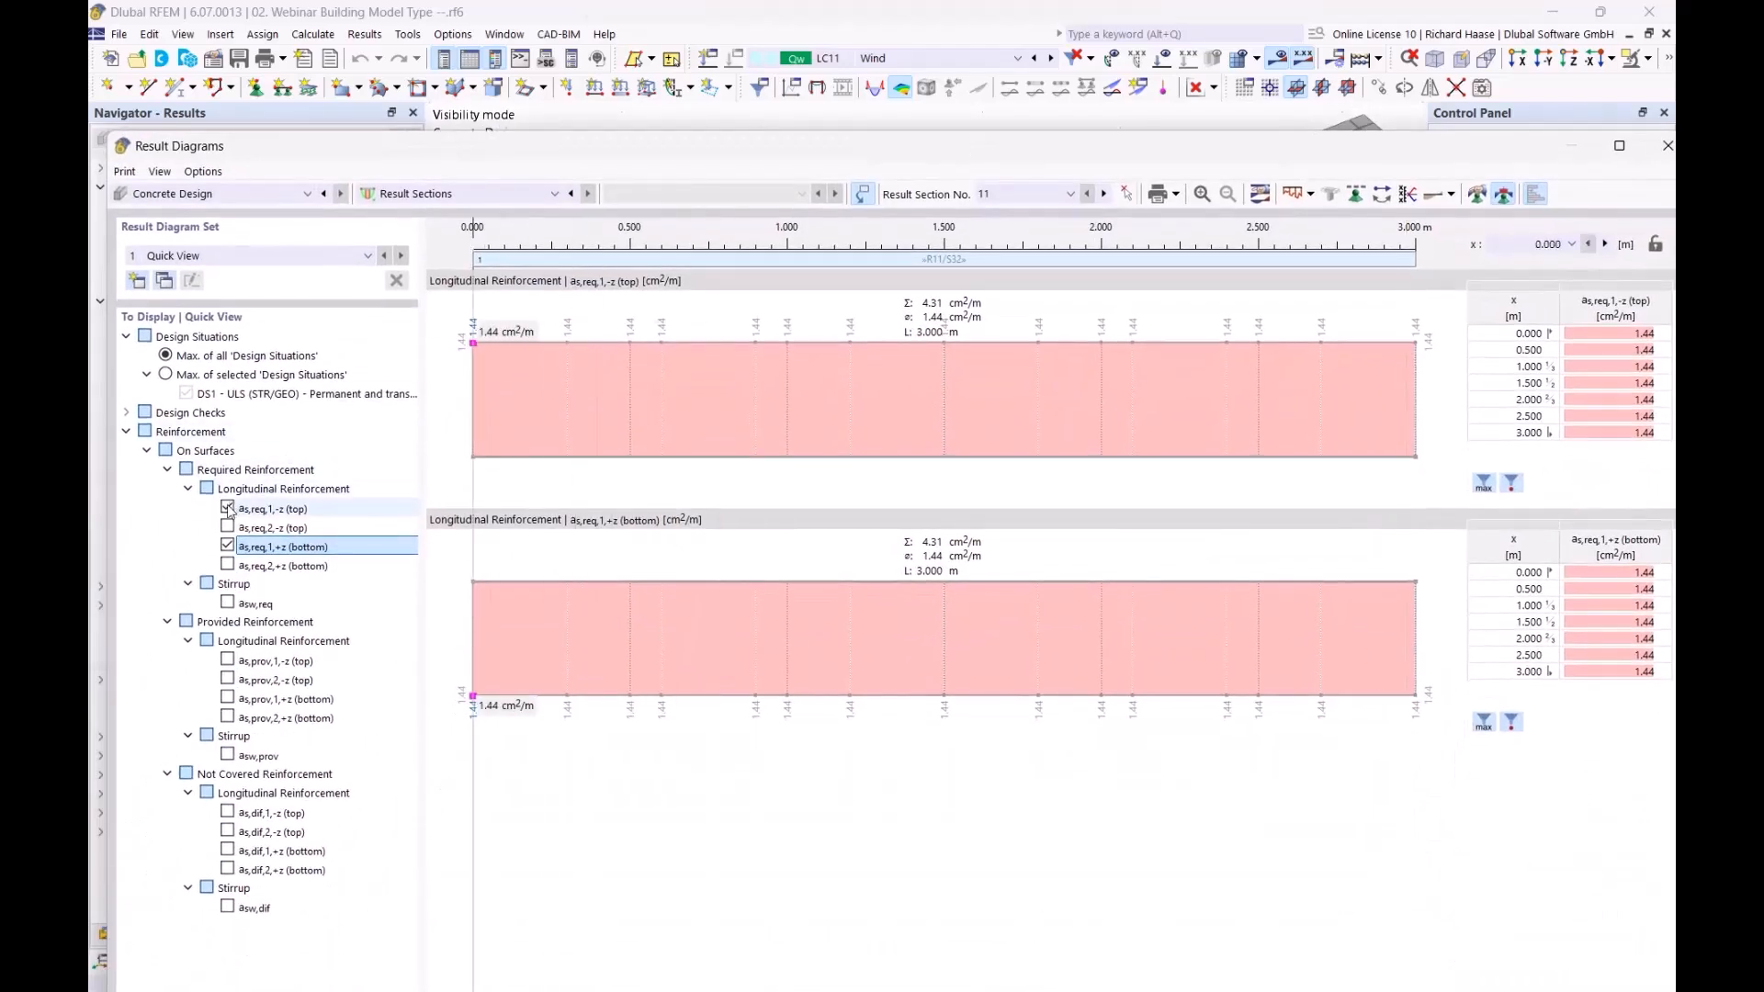
pyautogui.click(228, 508)
pyautogui.click(227, 545)
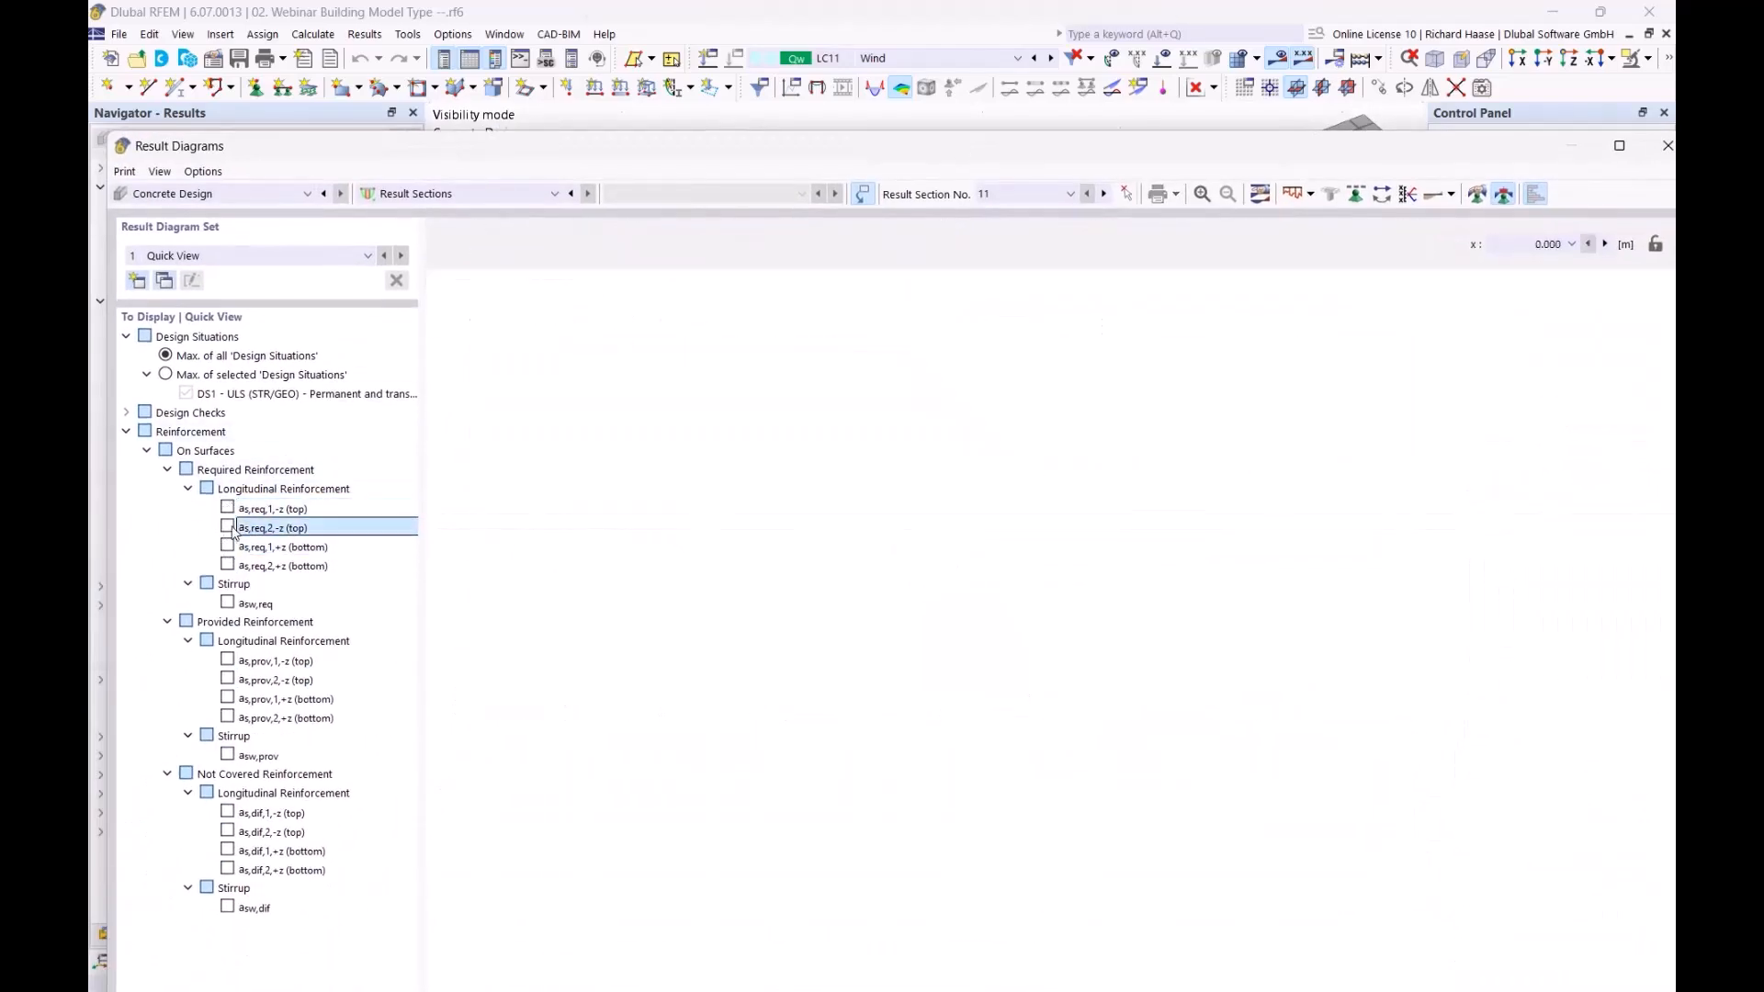
pyautogui.click(227, 527)
pyautogui.click(227, 564)
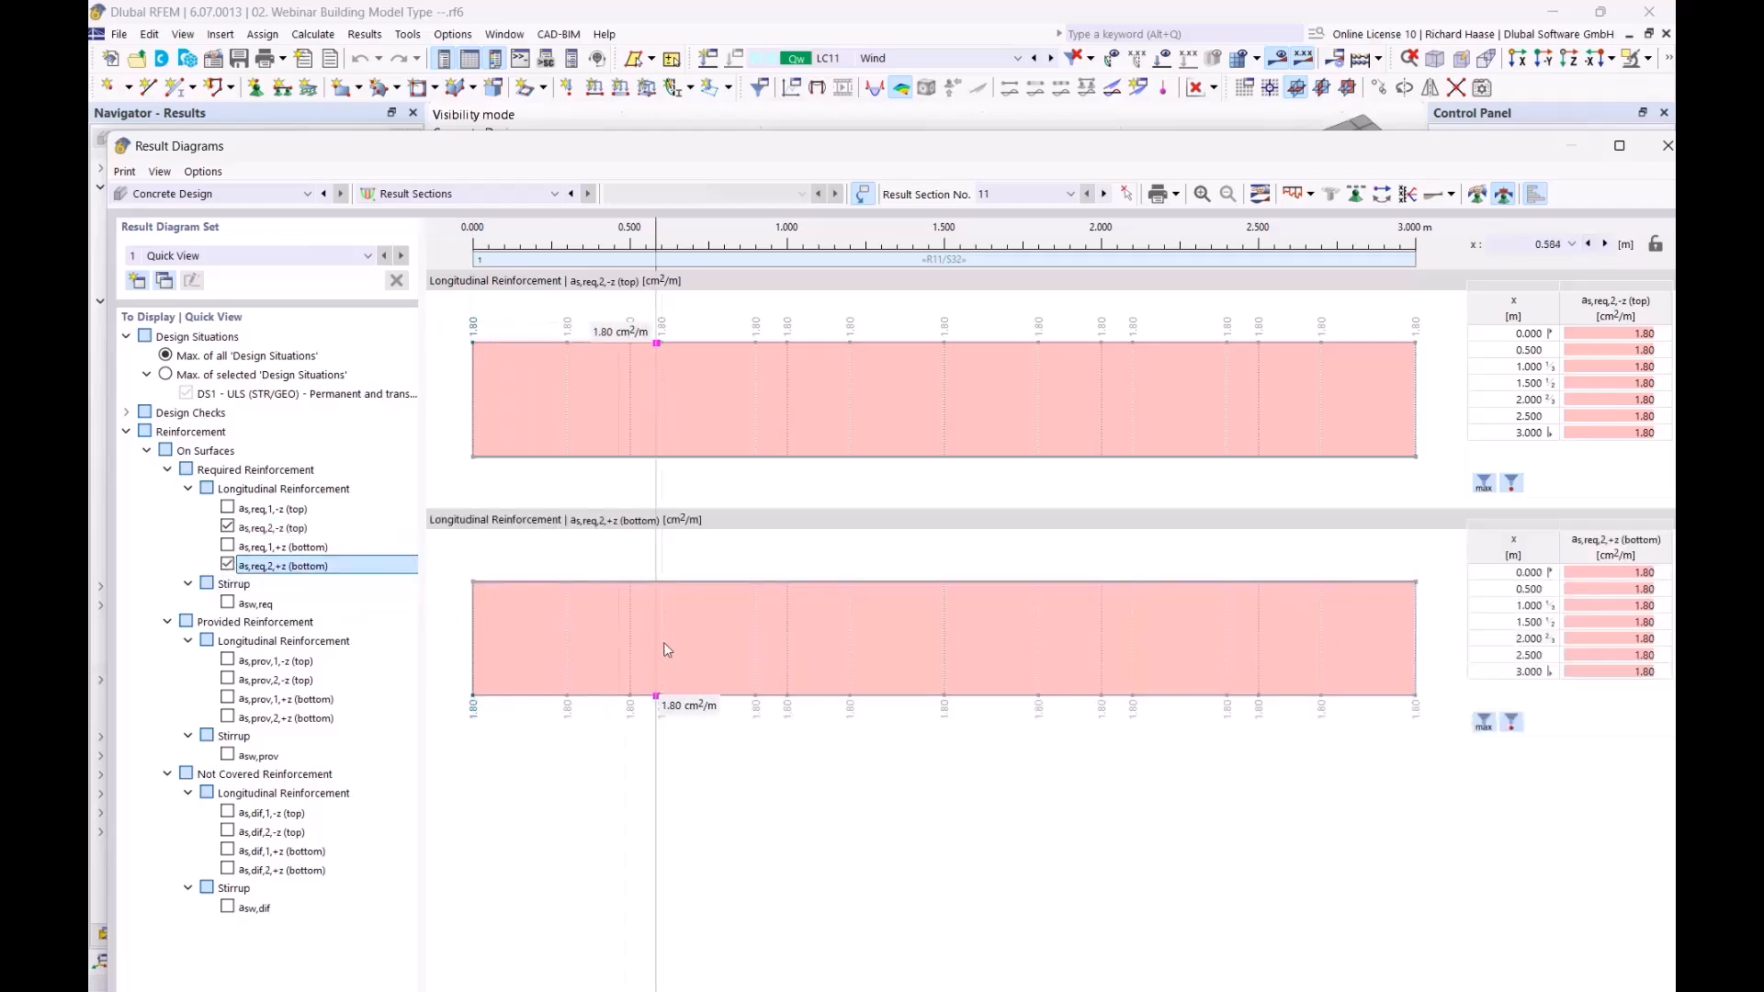
pyautogui.click(294, 528)
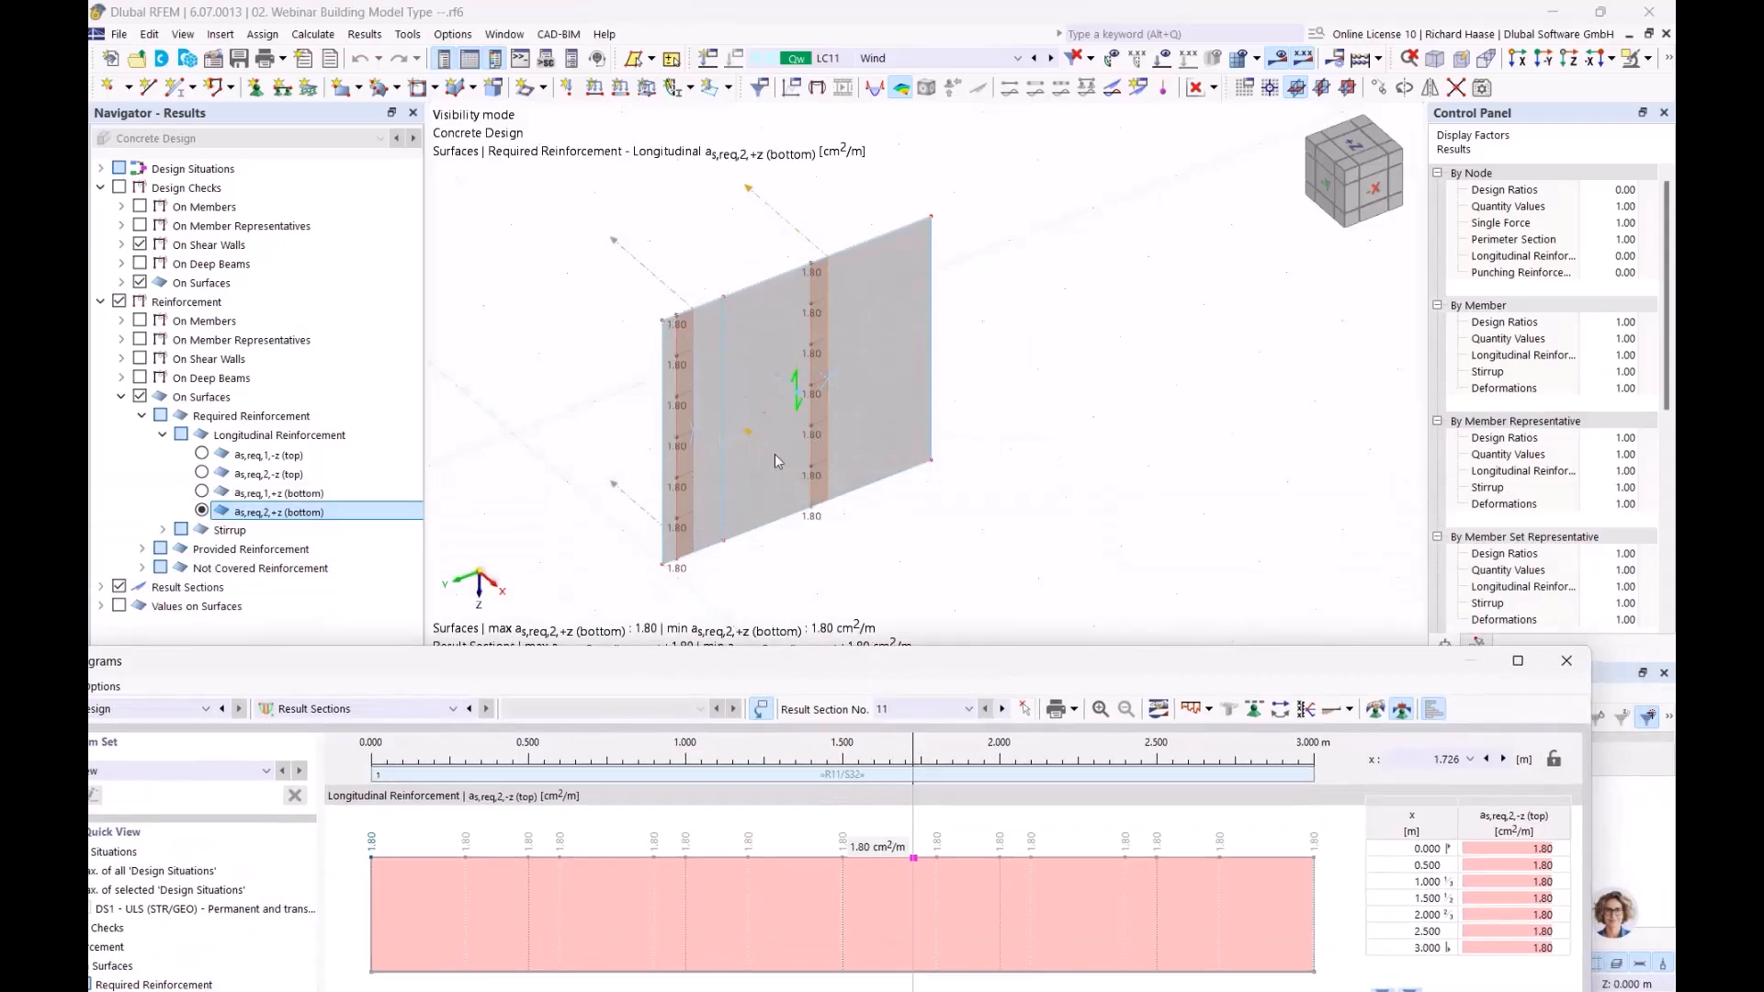
# Close the Result Diagrams window and choose Cancel Visibility Mode to redisplay the whole building with its warnings
pyautogui.moveTo(1128, 668); pyautogui.dragTo(1047, 193)
pyautogui.click(1478, 197)
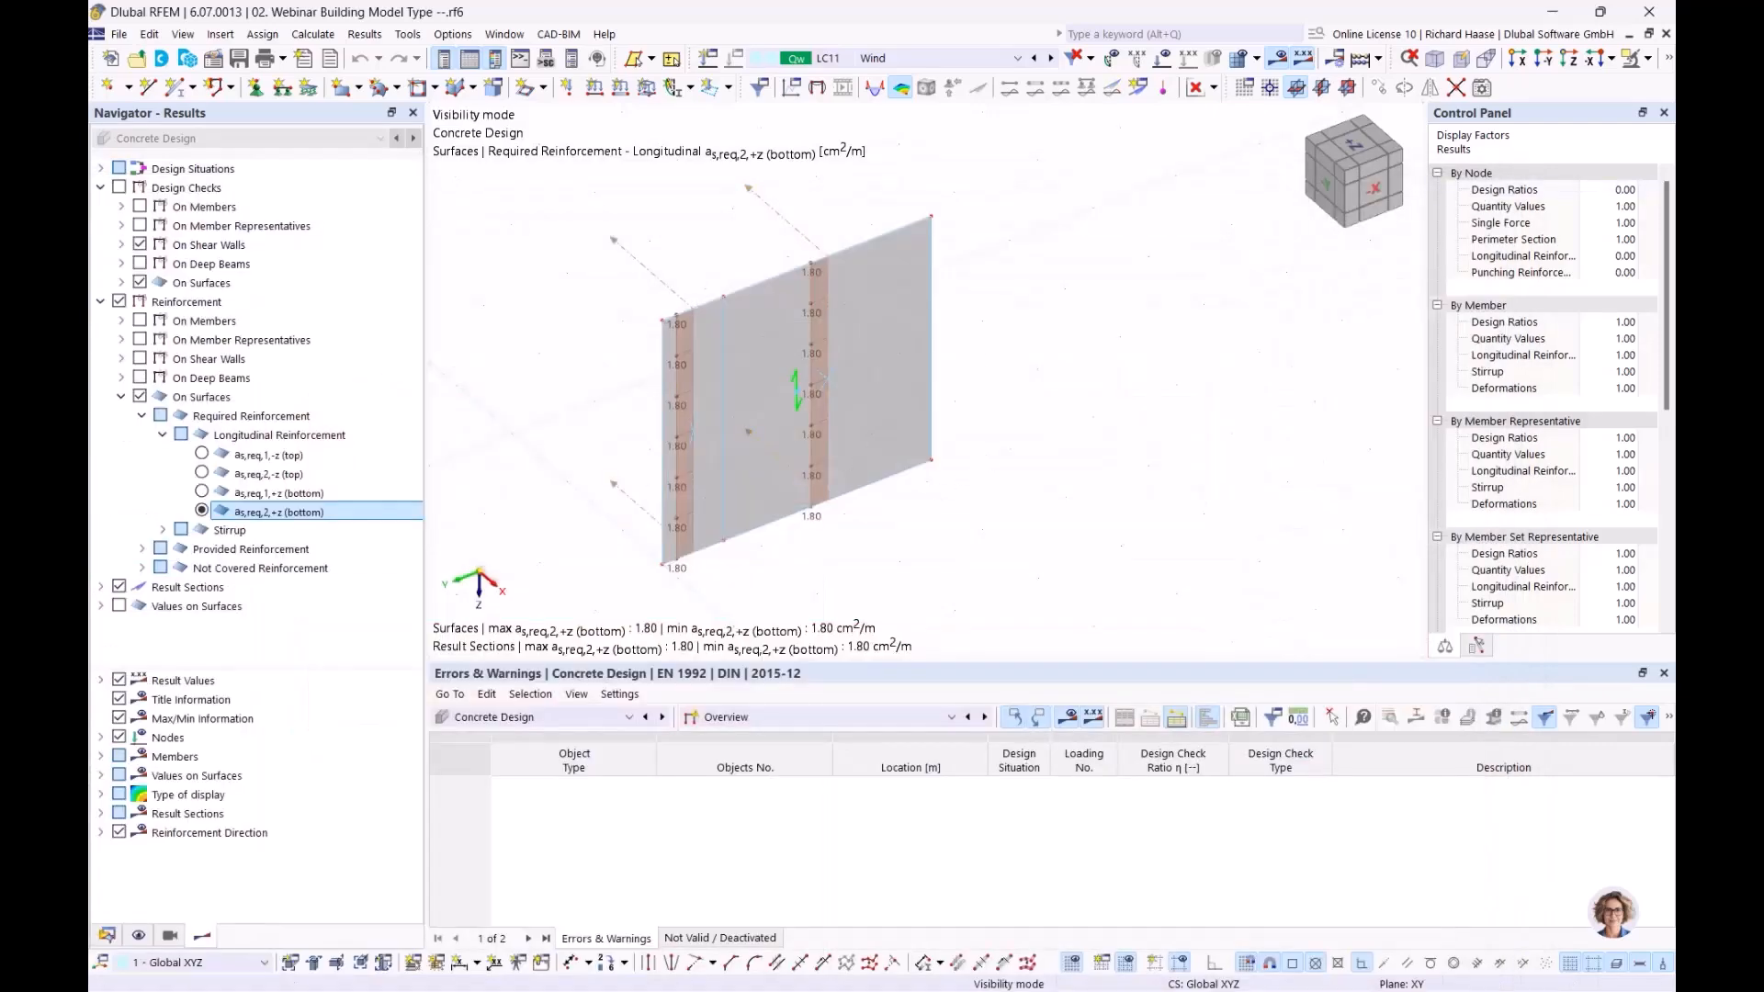
pyautogui.moveTo(1010, 525)
pyautogui.mouseDown(button='middle')
pyautogui.moveTo(1119, 496)
pyautogui.moveTo(1005, 504)
pyautogui.mouseUp(button='middle')
pyautogui.scroll(-2, 1005, 505)
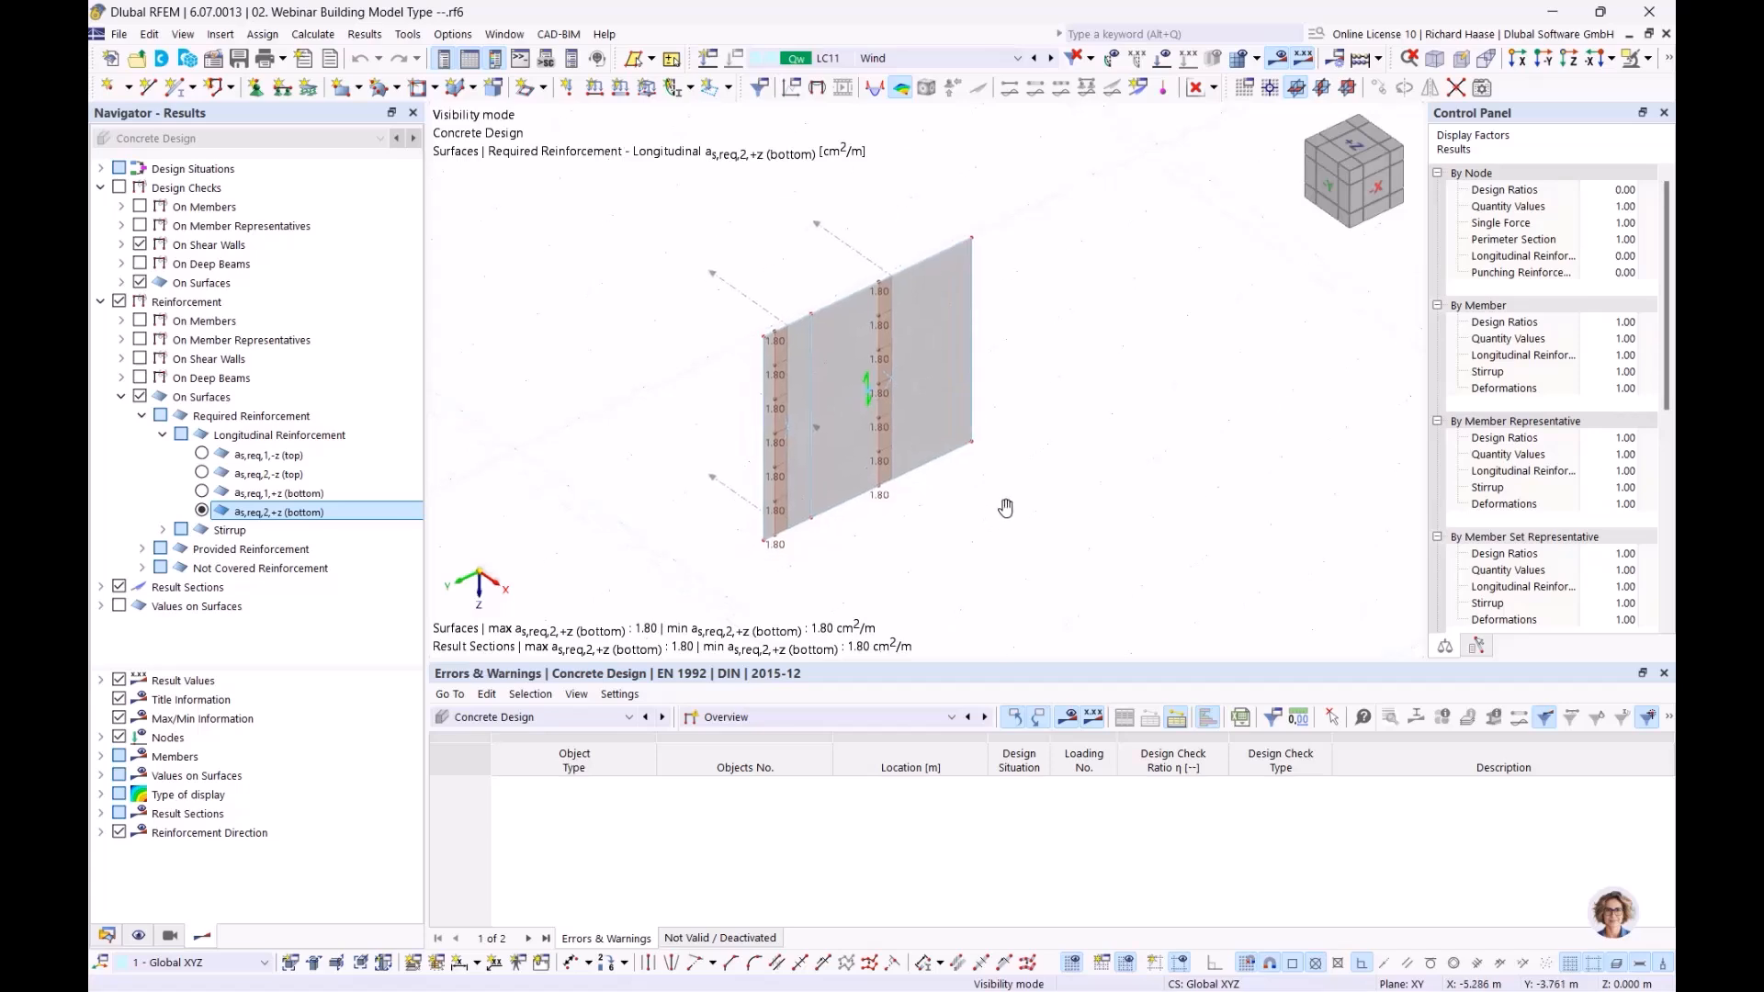
pyautogui.click(1651, 66)
pyautogui.click(1484, 228)
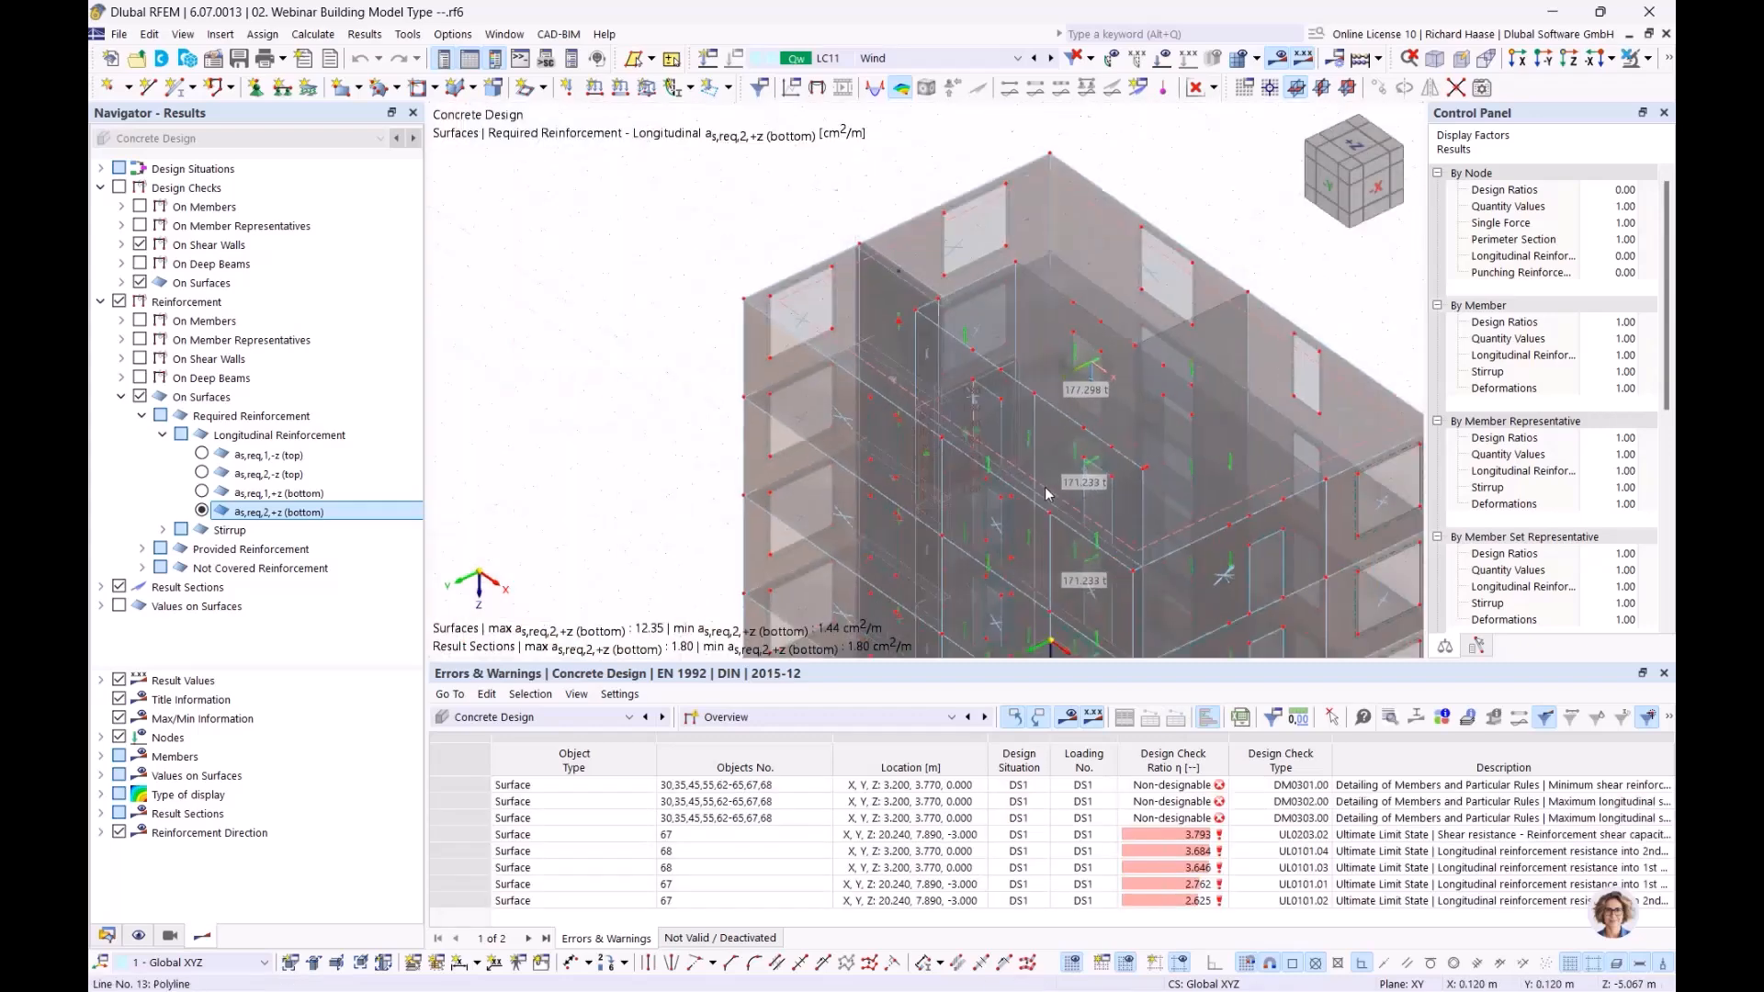
pyautogui.keyDown('ctrl'); pyautogui.moveTo(880, 193); pyautogui.dragTo(896, 195, button='middle'); pyautogui.keyUp('ctrl')
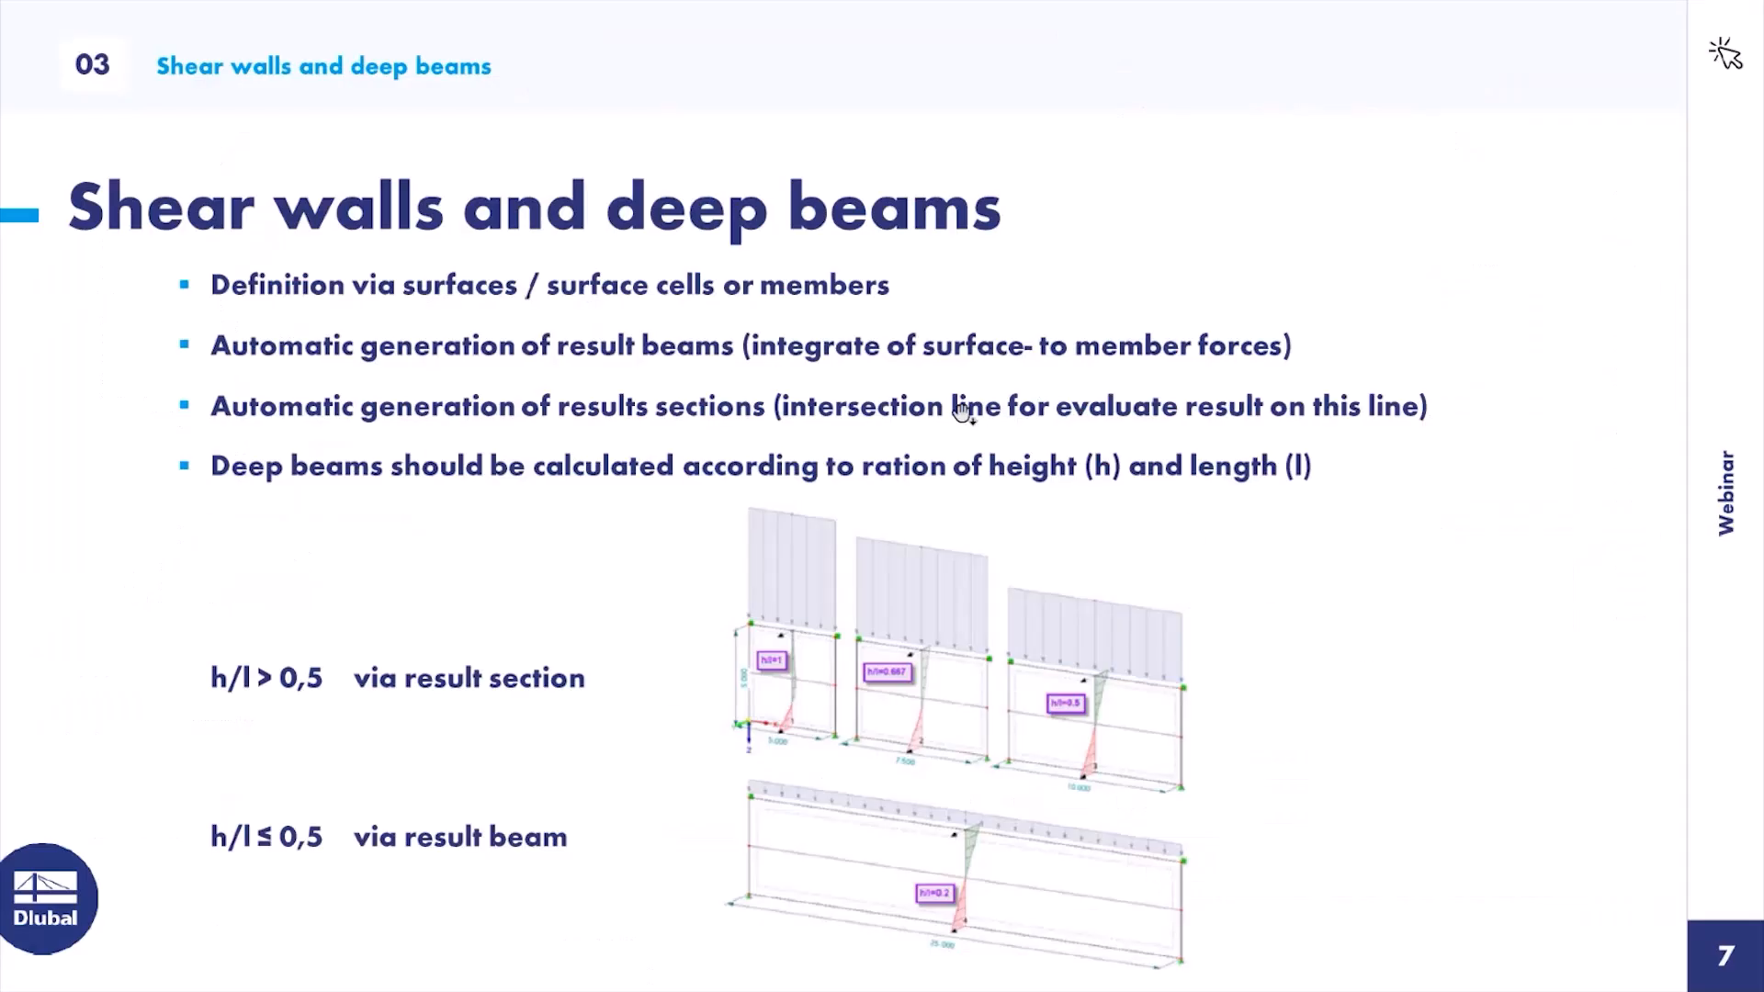
# Advance the slideshow to slide 8, Result evaluation
pyautogui.click(949, 389)
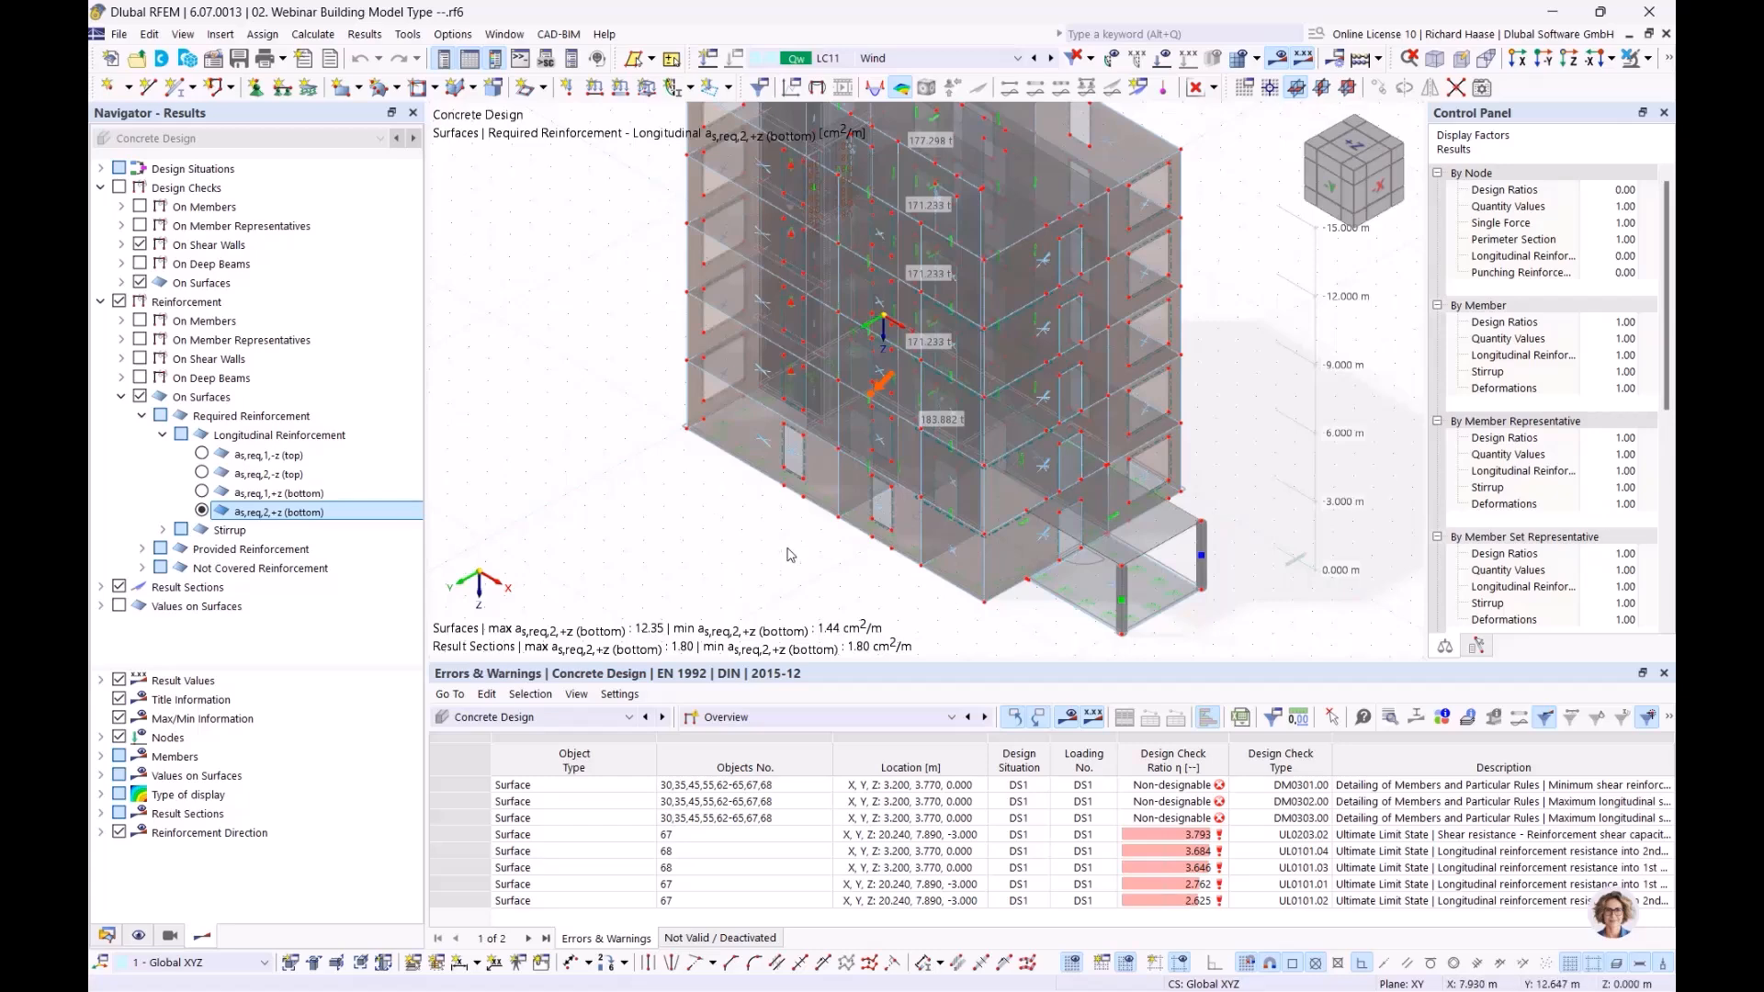
pyautogui.click(525, 719)
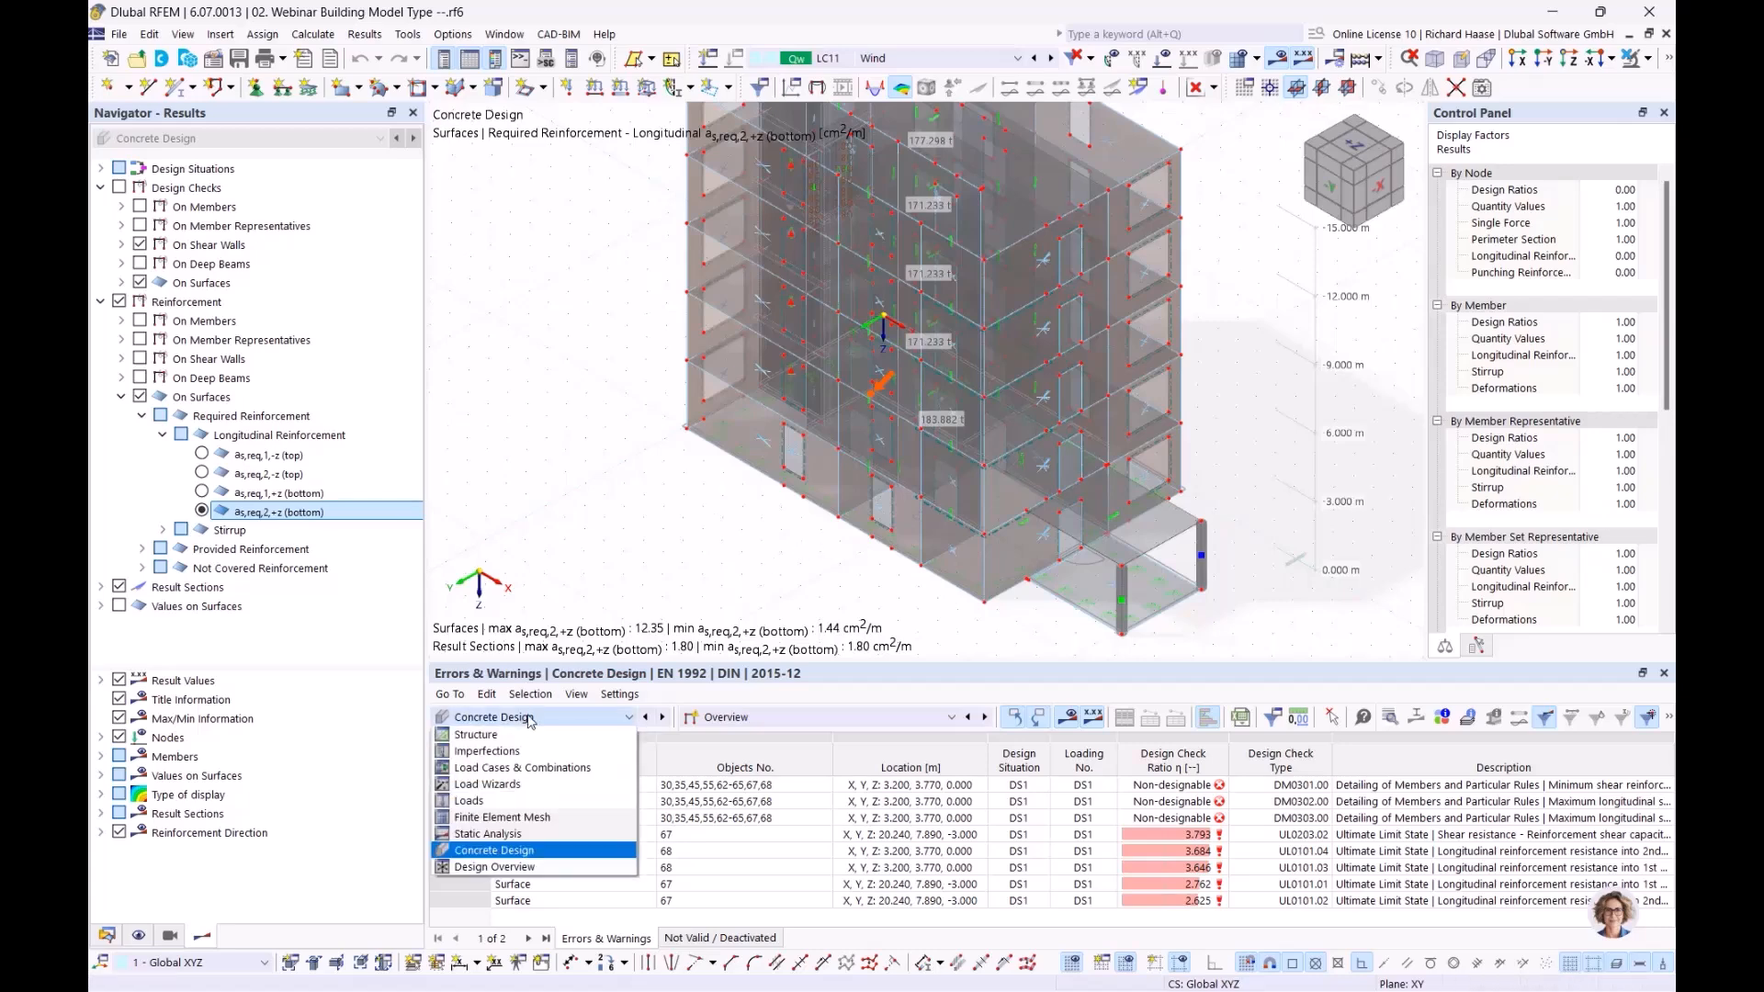
pyautogui.click(539, 838)
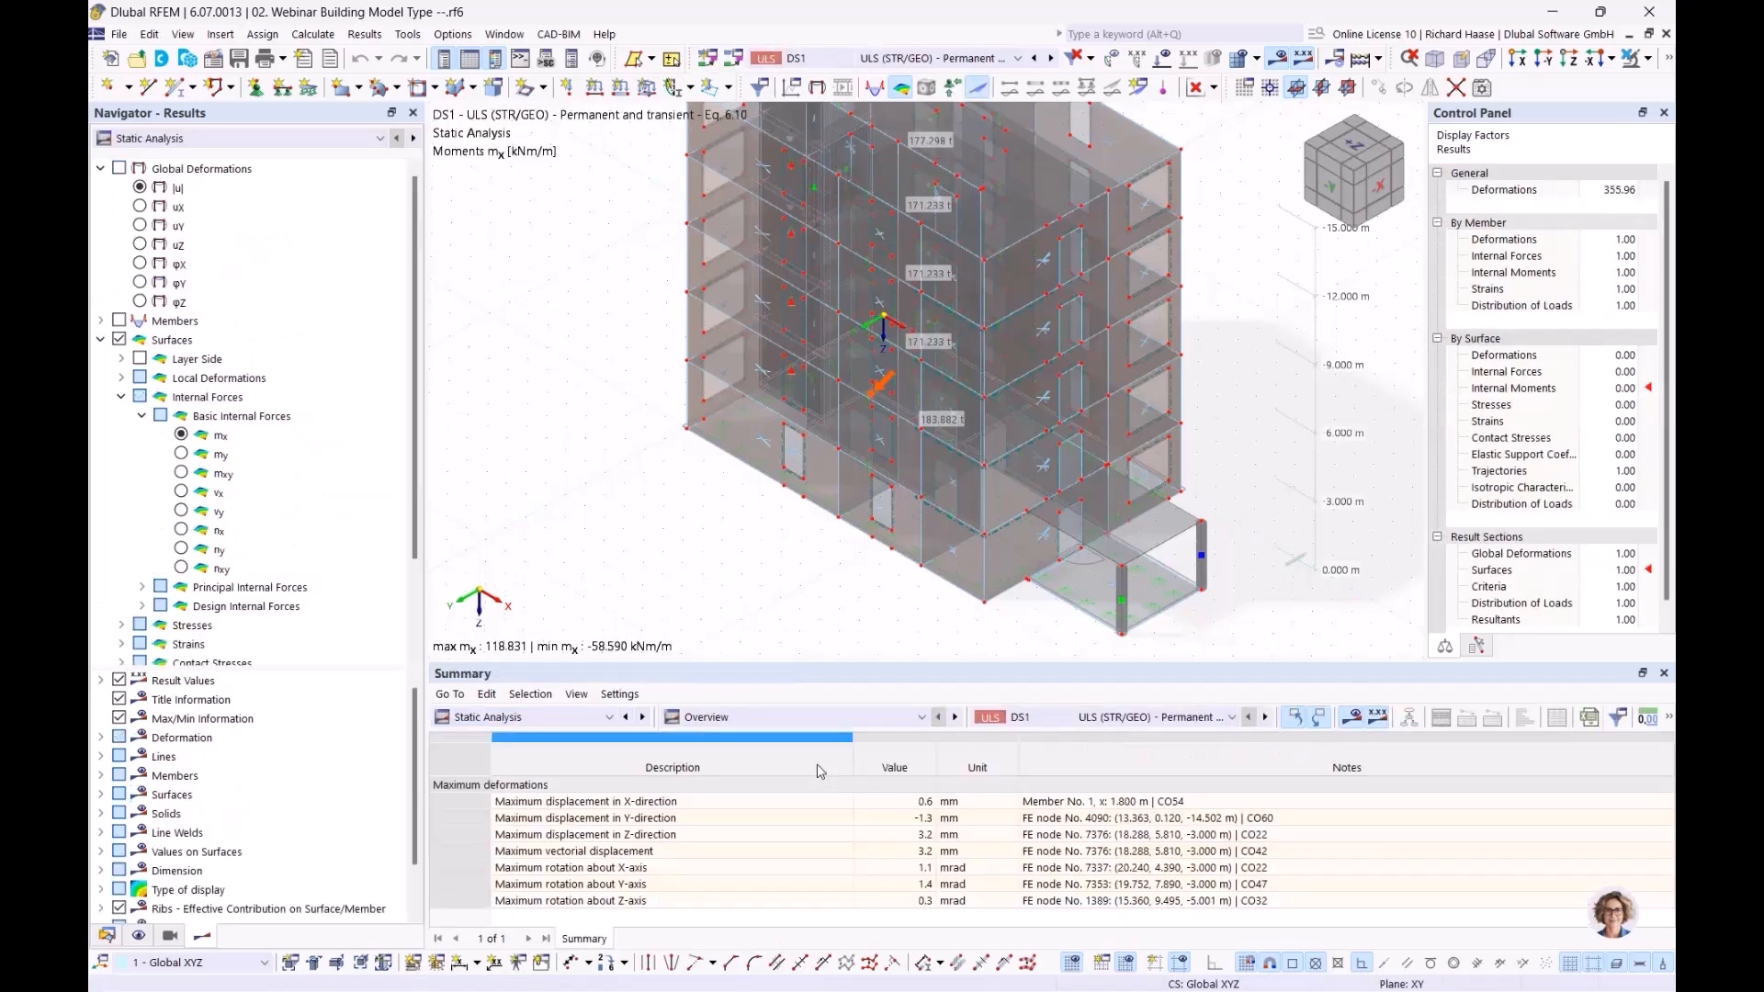
pyautogui.click(801, 715)
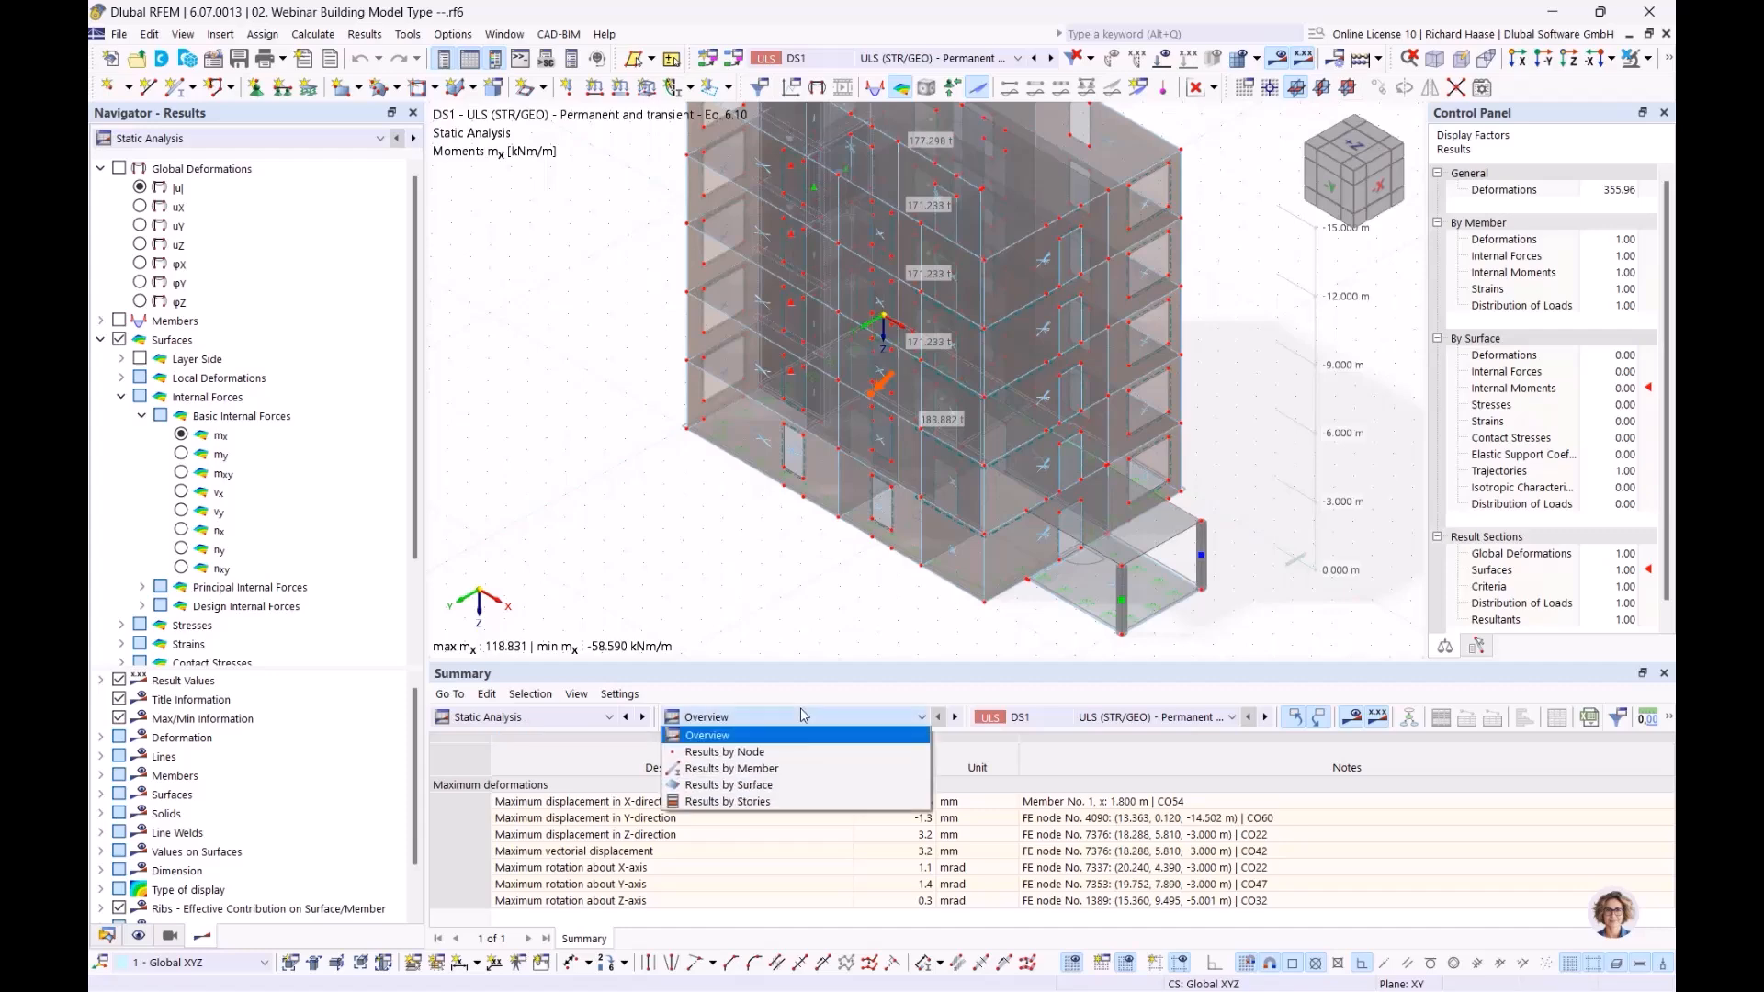
pyautogui.click(755, 804)
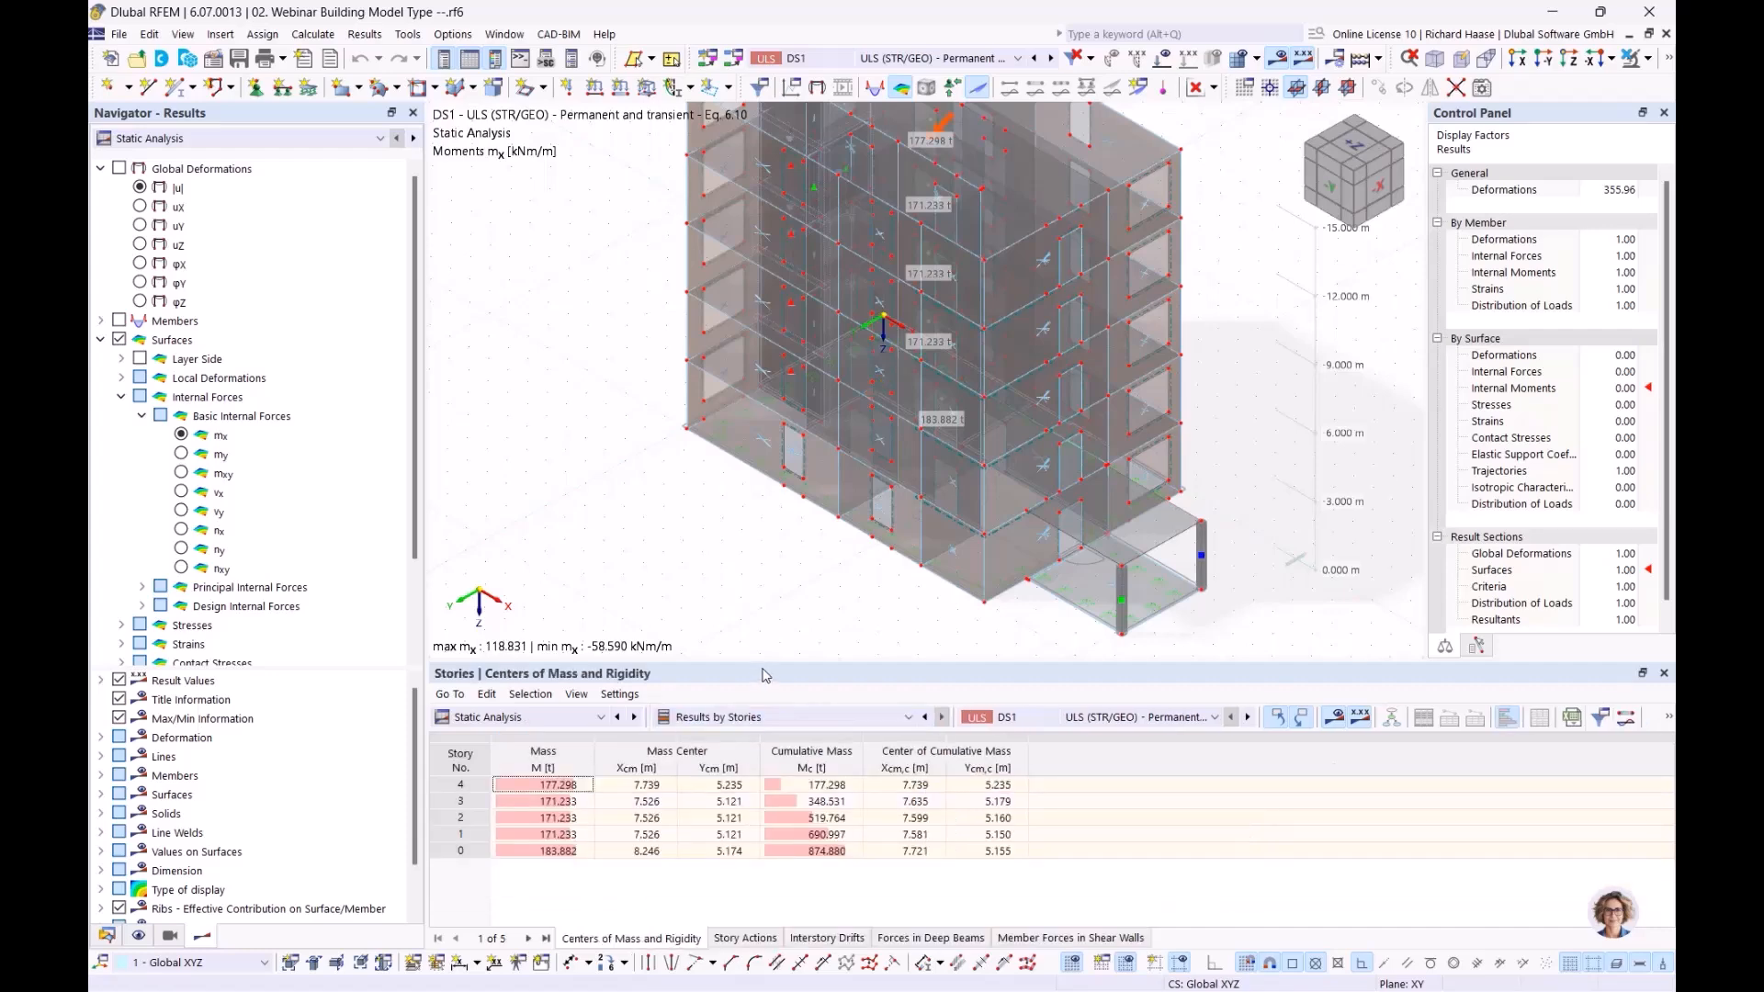
pyautogui.moveTo(770, 670); pyautogui.dragTo(787, 635)
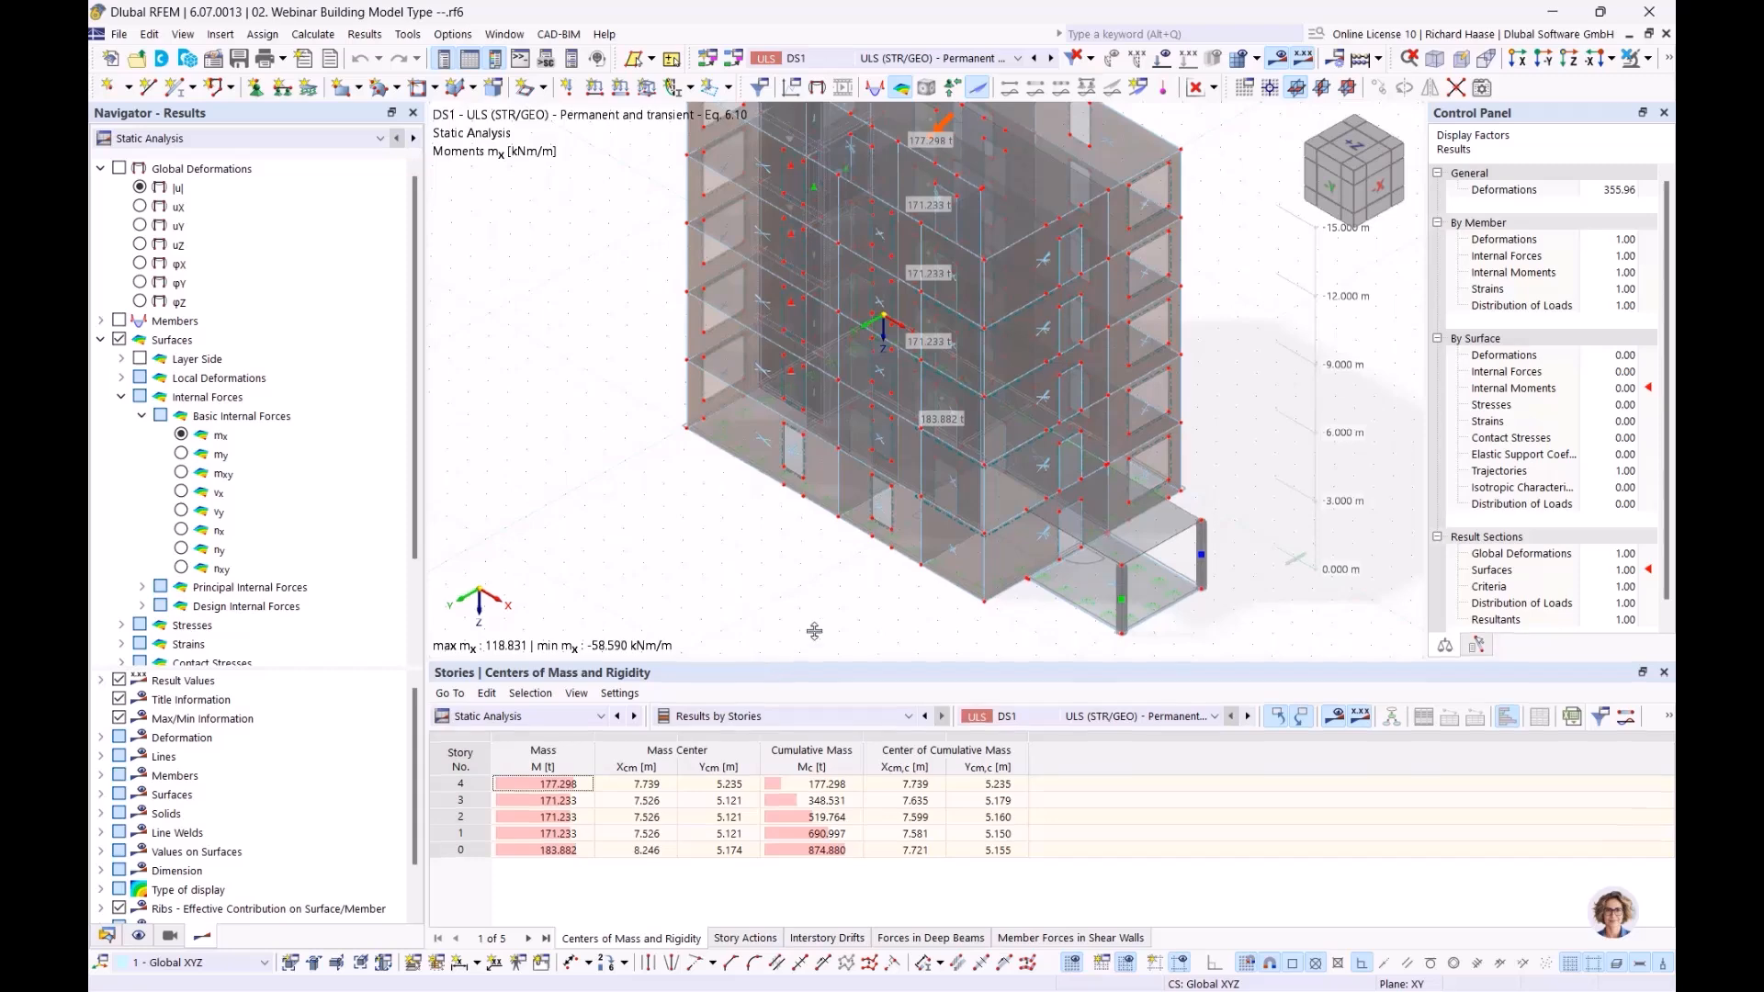
pyautogui.moveTo(862, 580); pyautogui.dragTo(697, 616, button='middle')
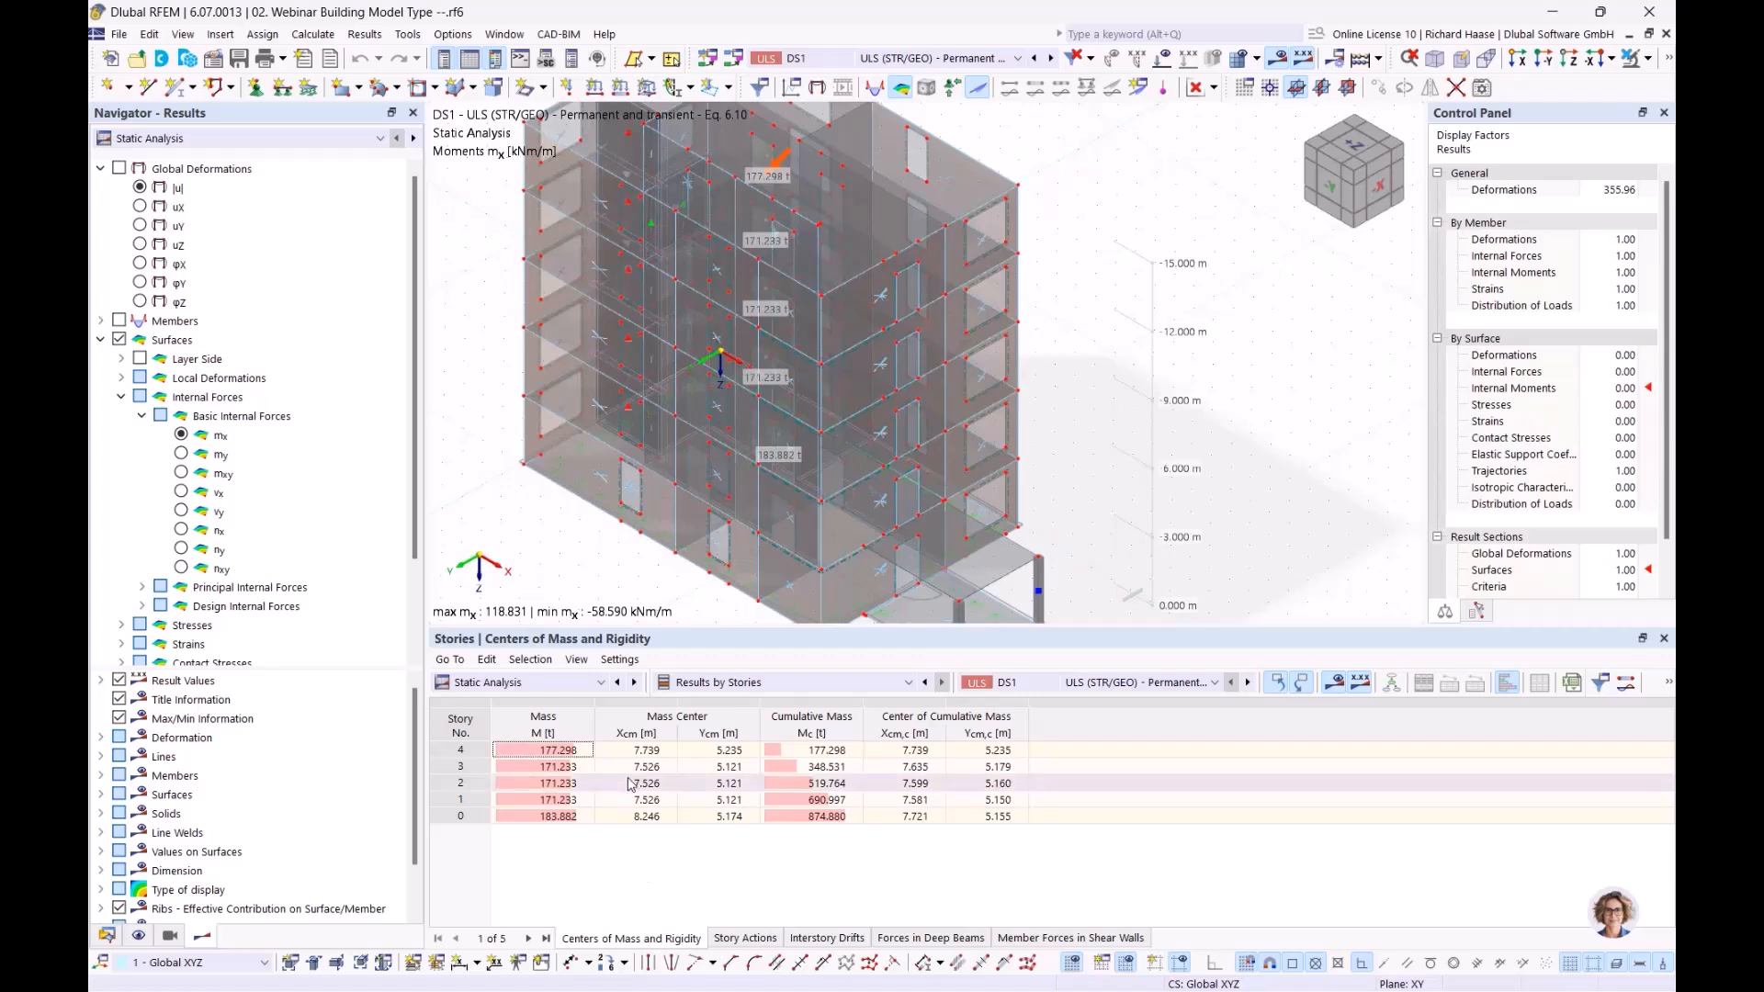
pyautogui.click(578, 754)
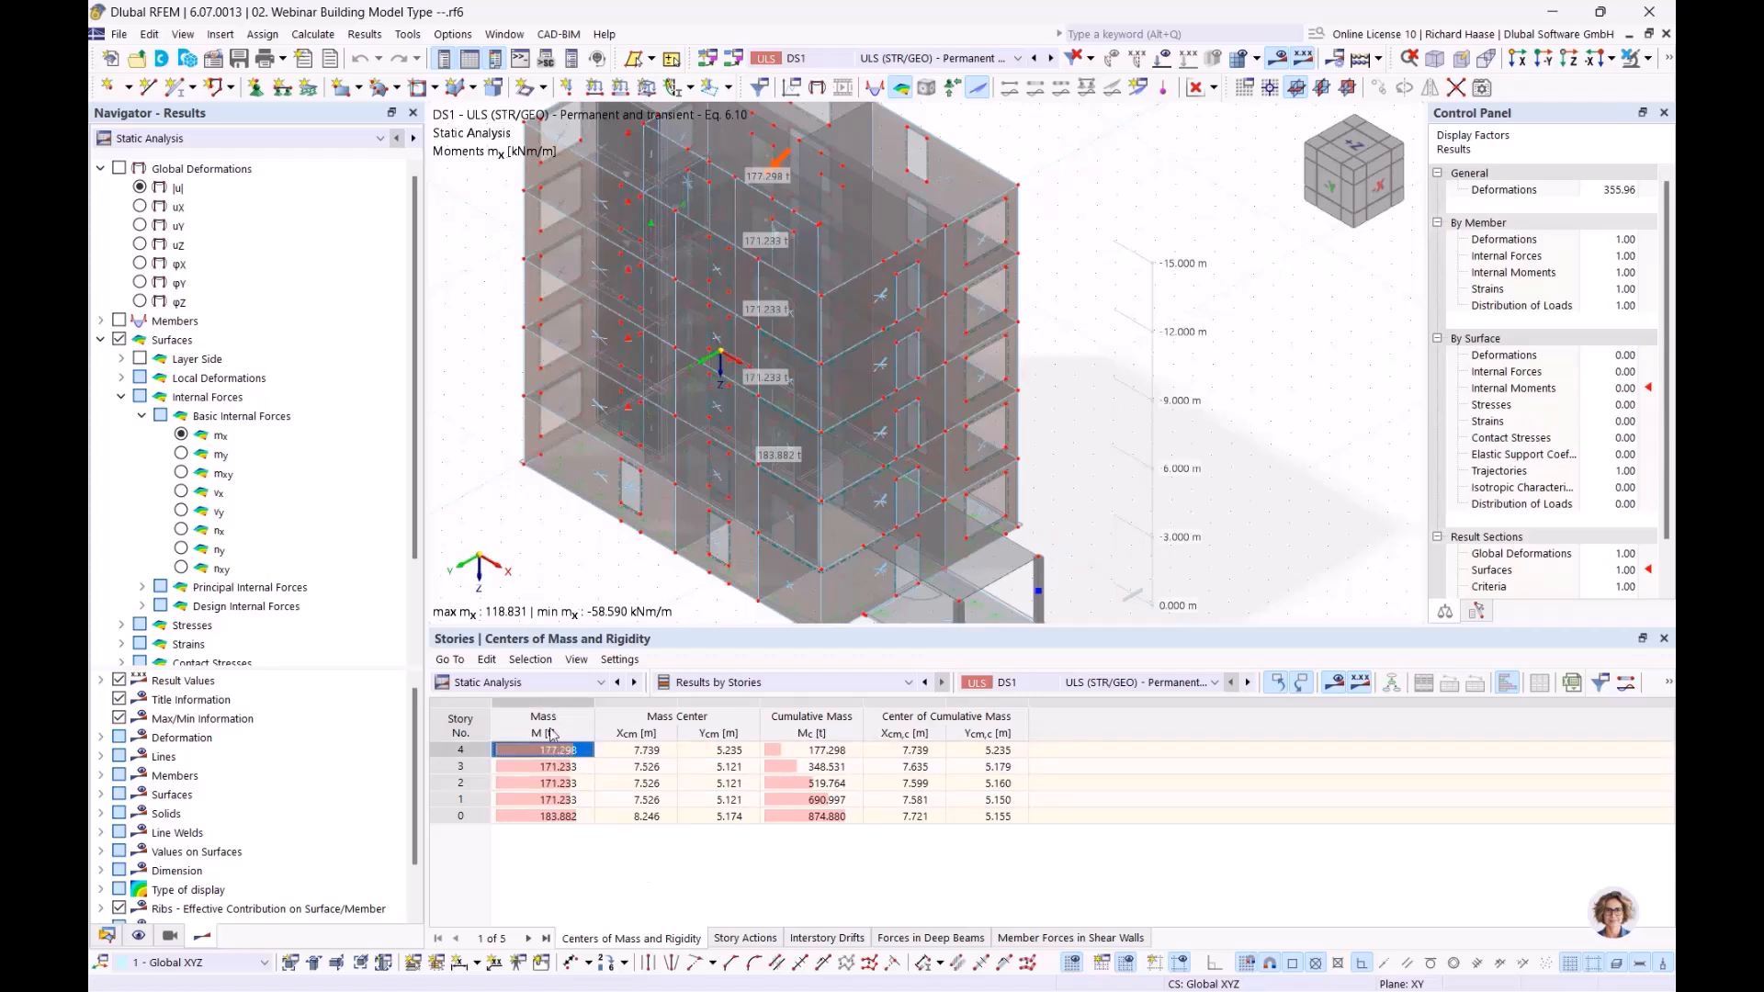
pyautogui.moveTo(956, 409); pyautogui.dragTo(720, 398, button='middle')
pyautogui.moveTo(616, 475); pyautogui.dragTo(724, 623, button='middle')
pyautogui.click(562, 767)
pyautogui.click(563, 783)
pyautogui.click(564, 799)
pyautogui.press('Up')
pyautogui.press('Up')
pyautogui.press('Up')
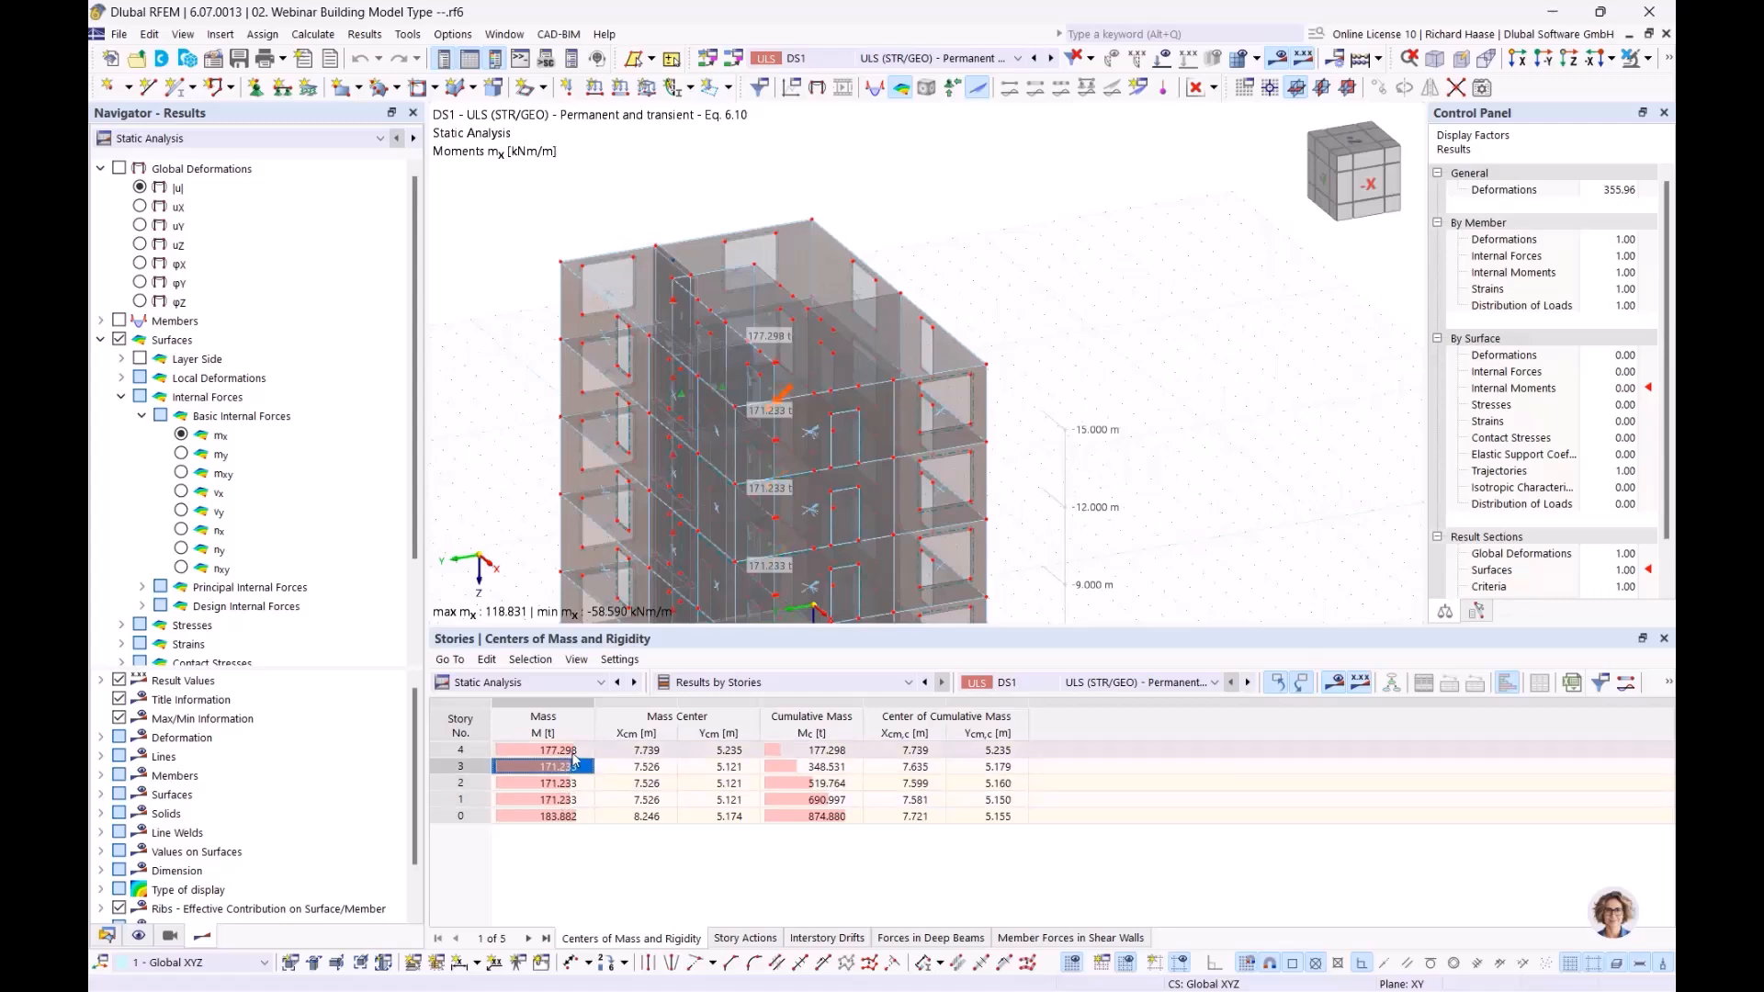
pyautogui.click(560, 815)
pyautogui.moveTo(883, 561); pyautogui.dragTo(1047, 303, button='middle')
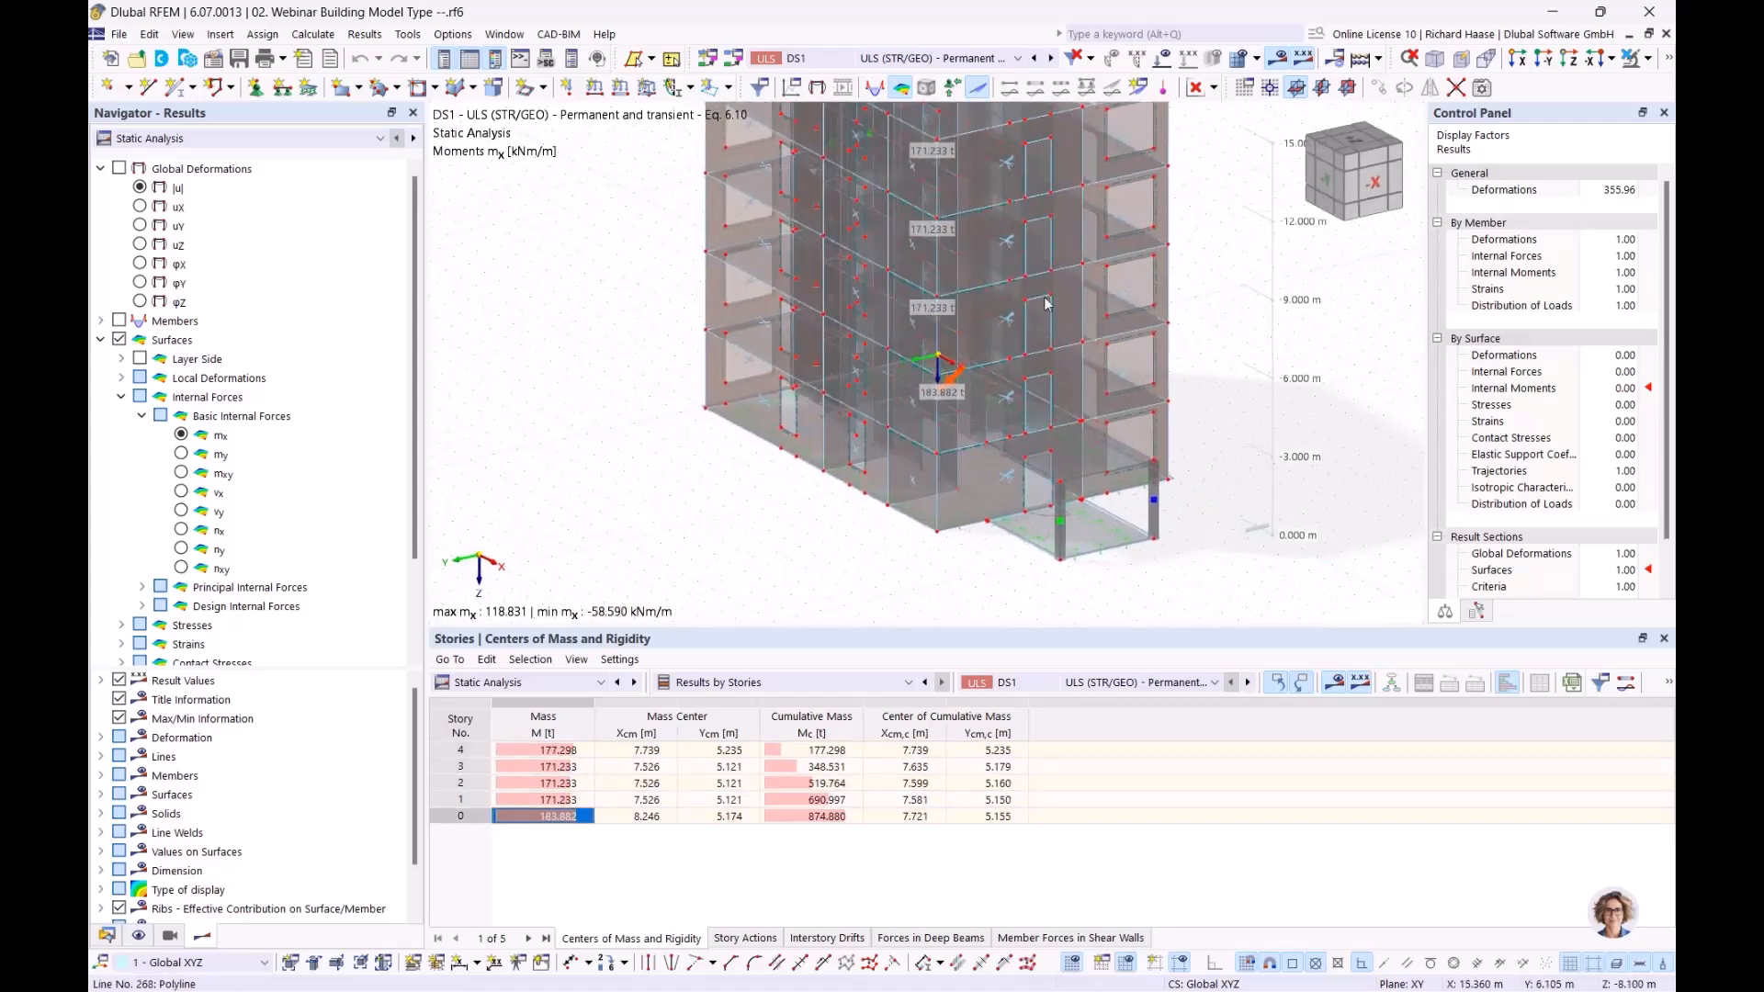
pyautogui.click(1084, 532)
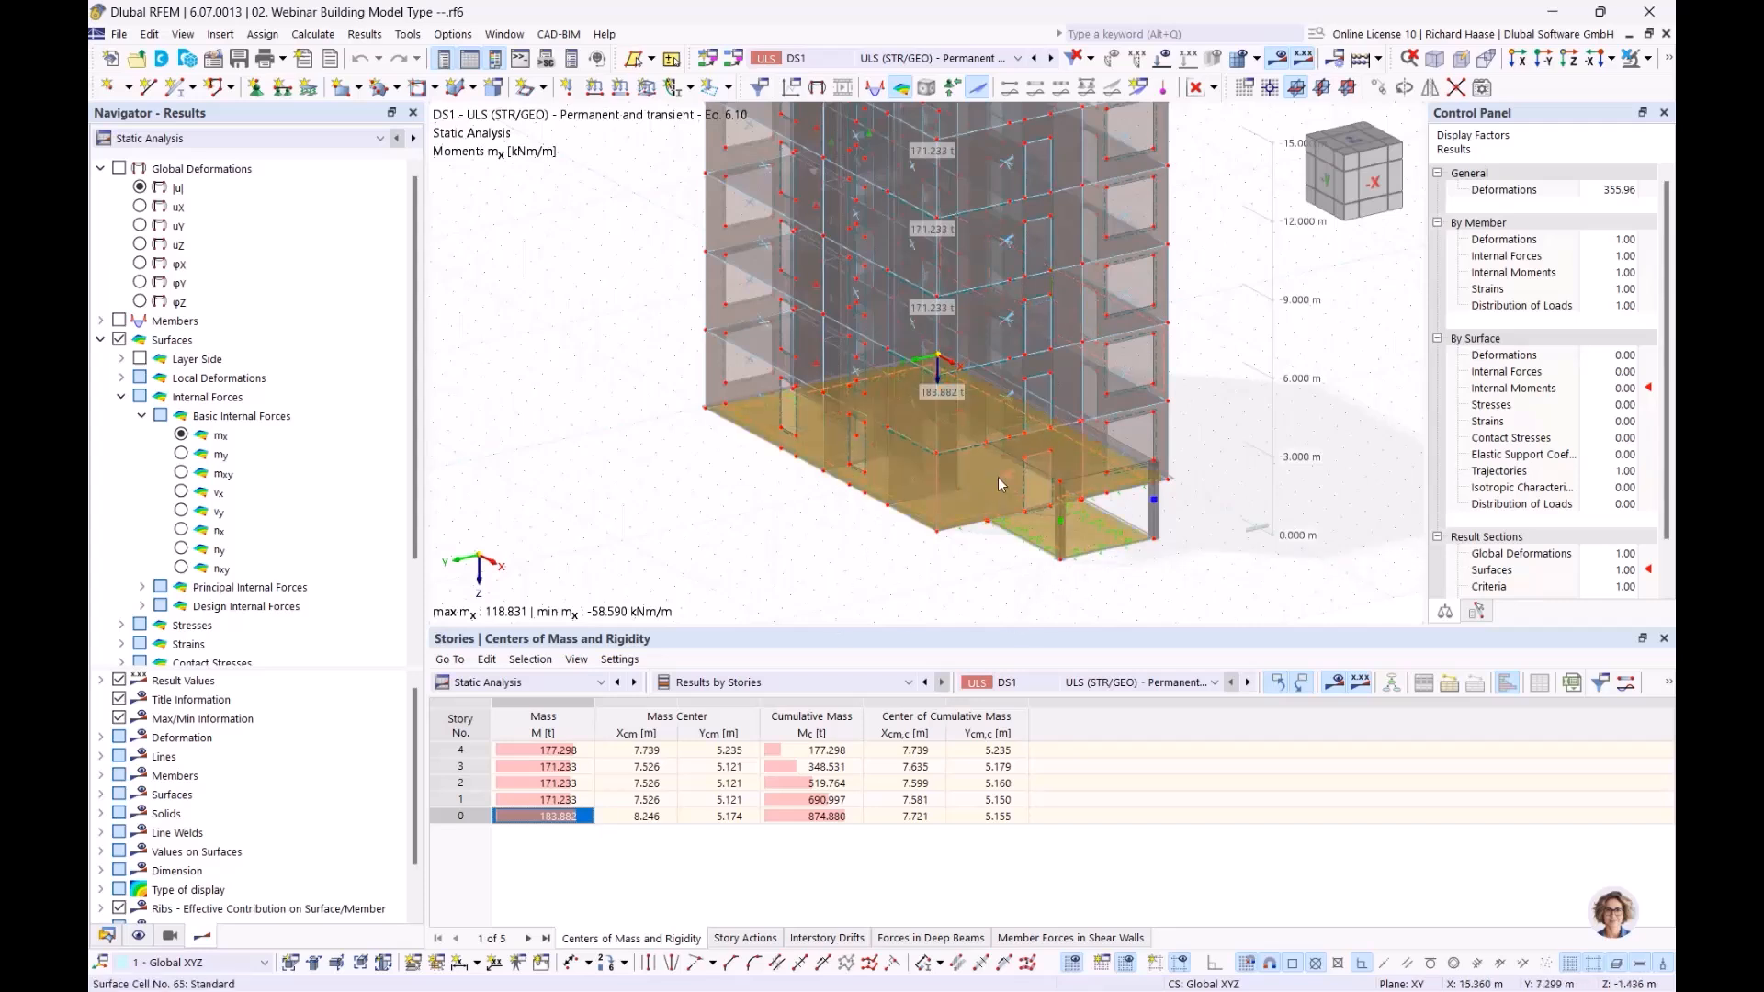
pyautogui.moveTo(1000, 483)
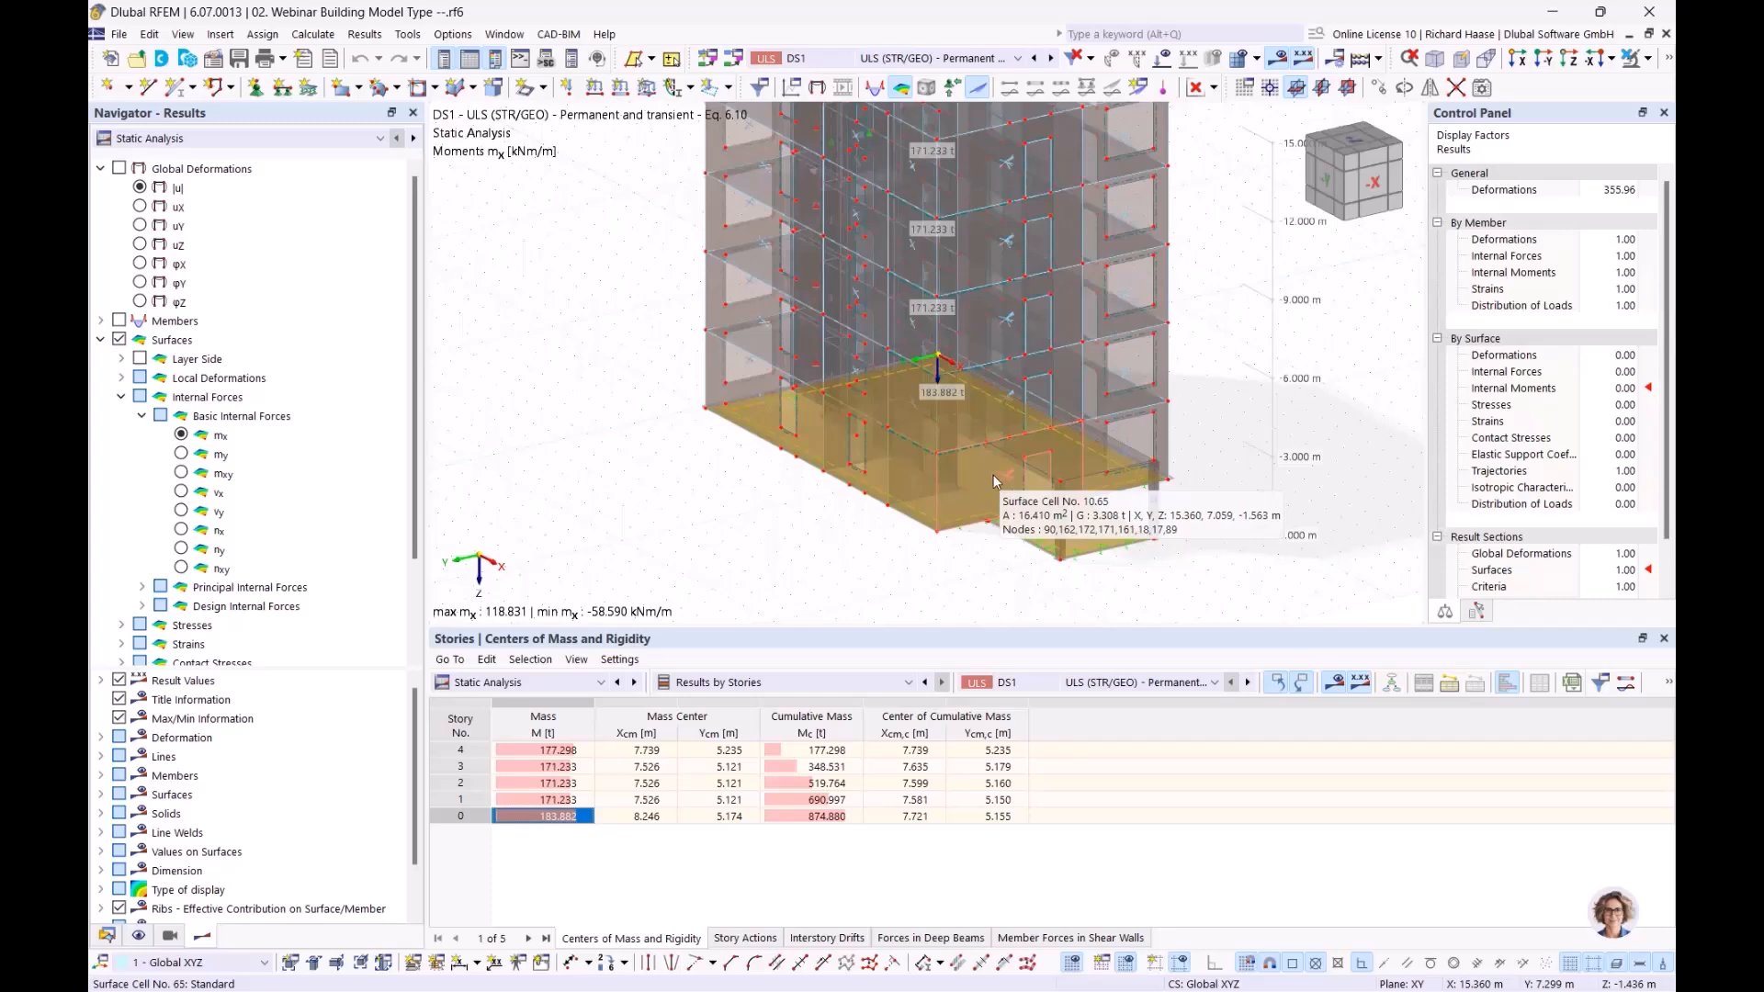
pyautogui.moveTo(978, 129); pyautogui.dragTo(831, 257, button='middle')
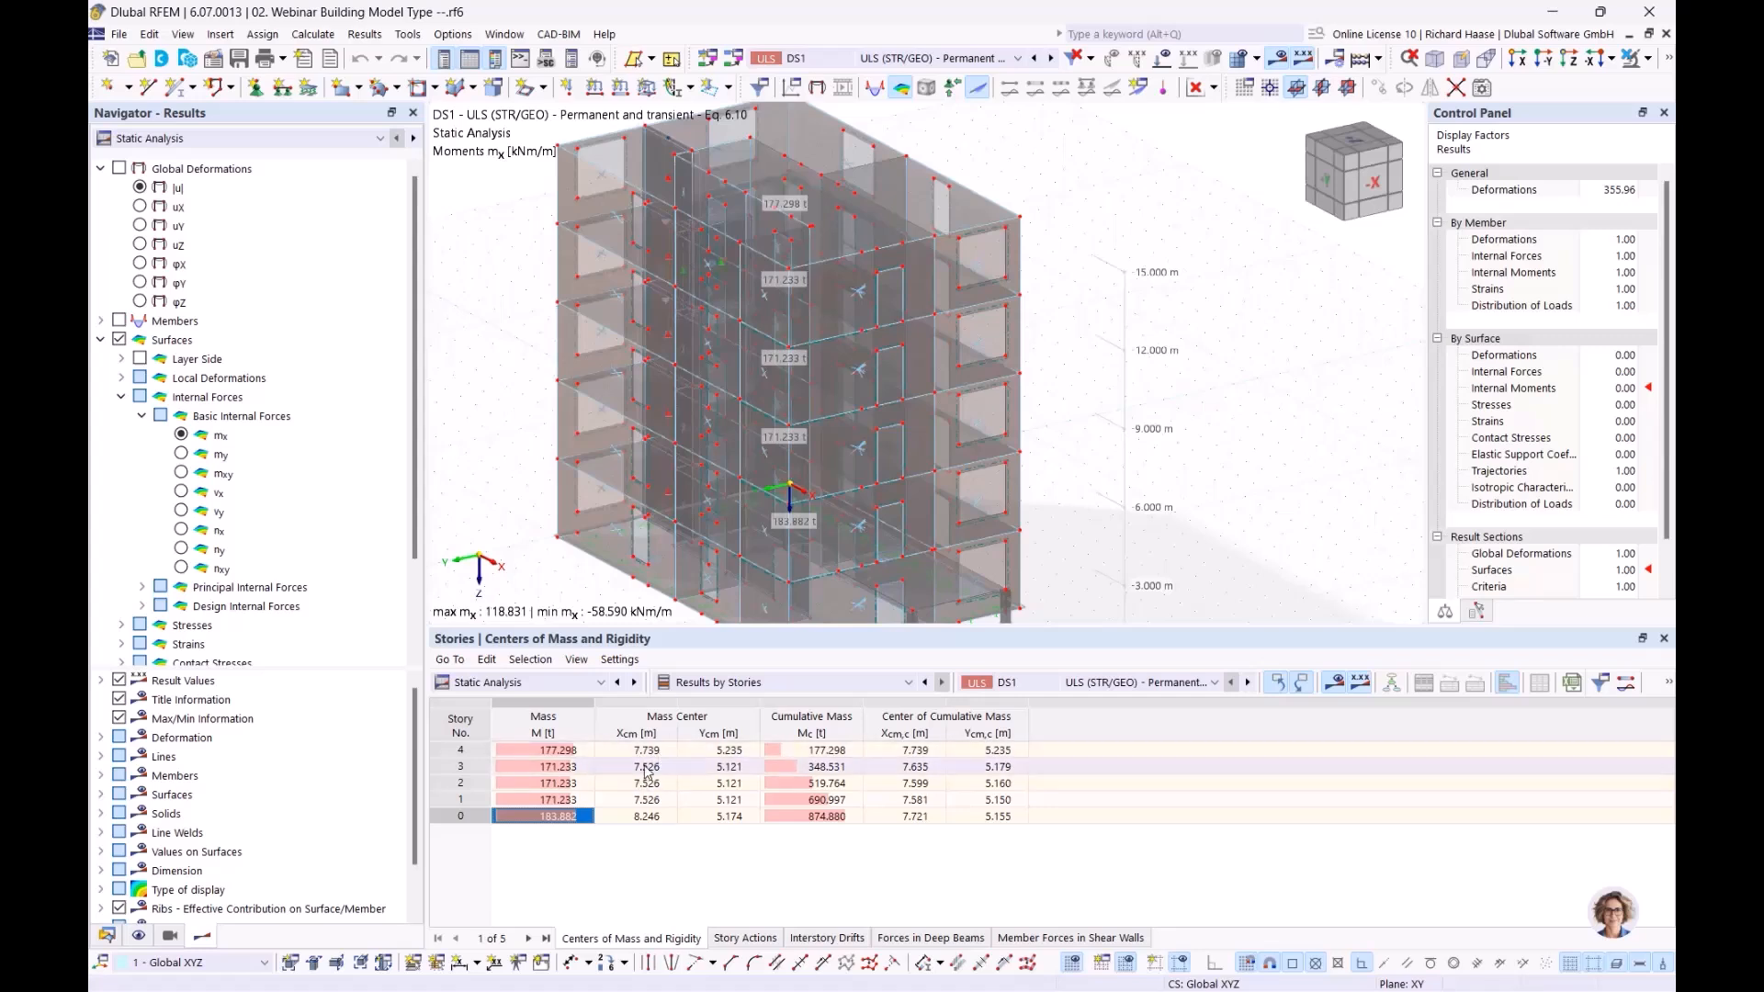
pyautogui.click(709, 768)
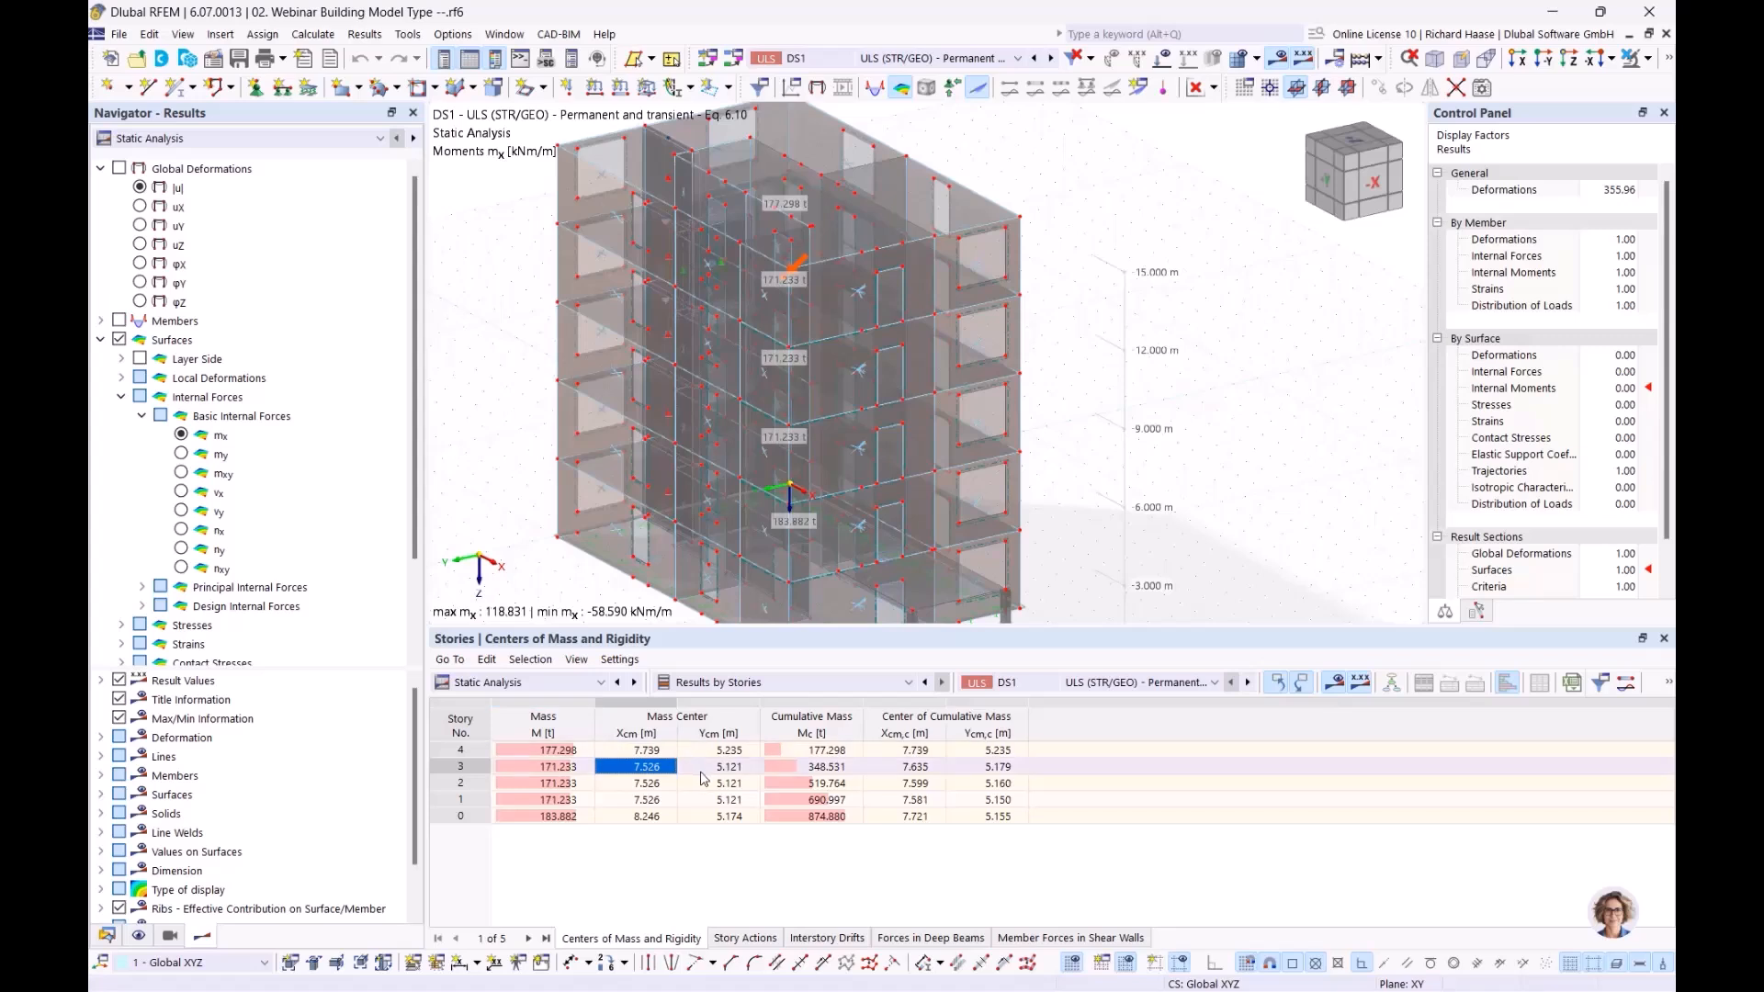
pyautogui.click(722, 784)
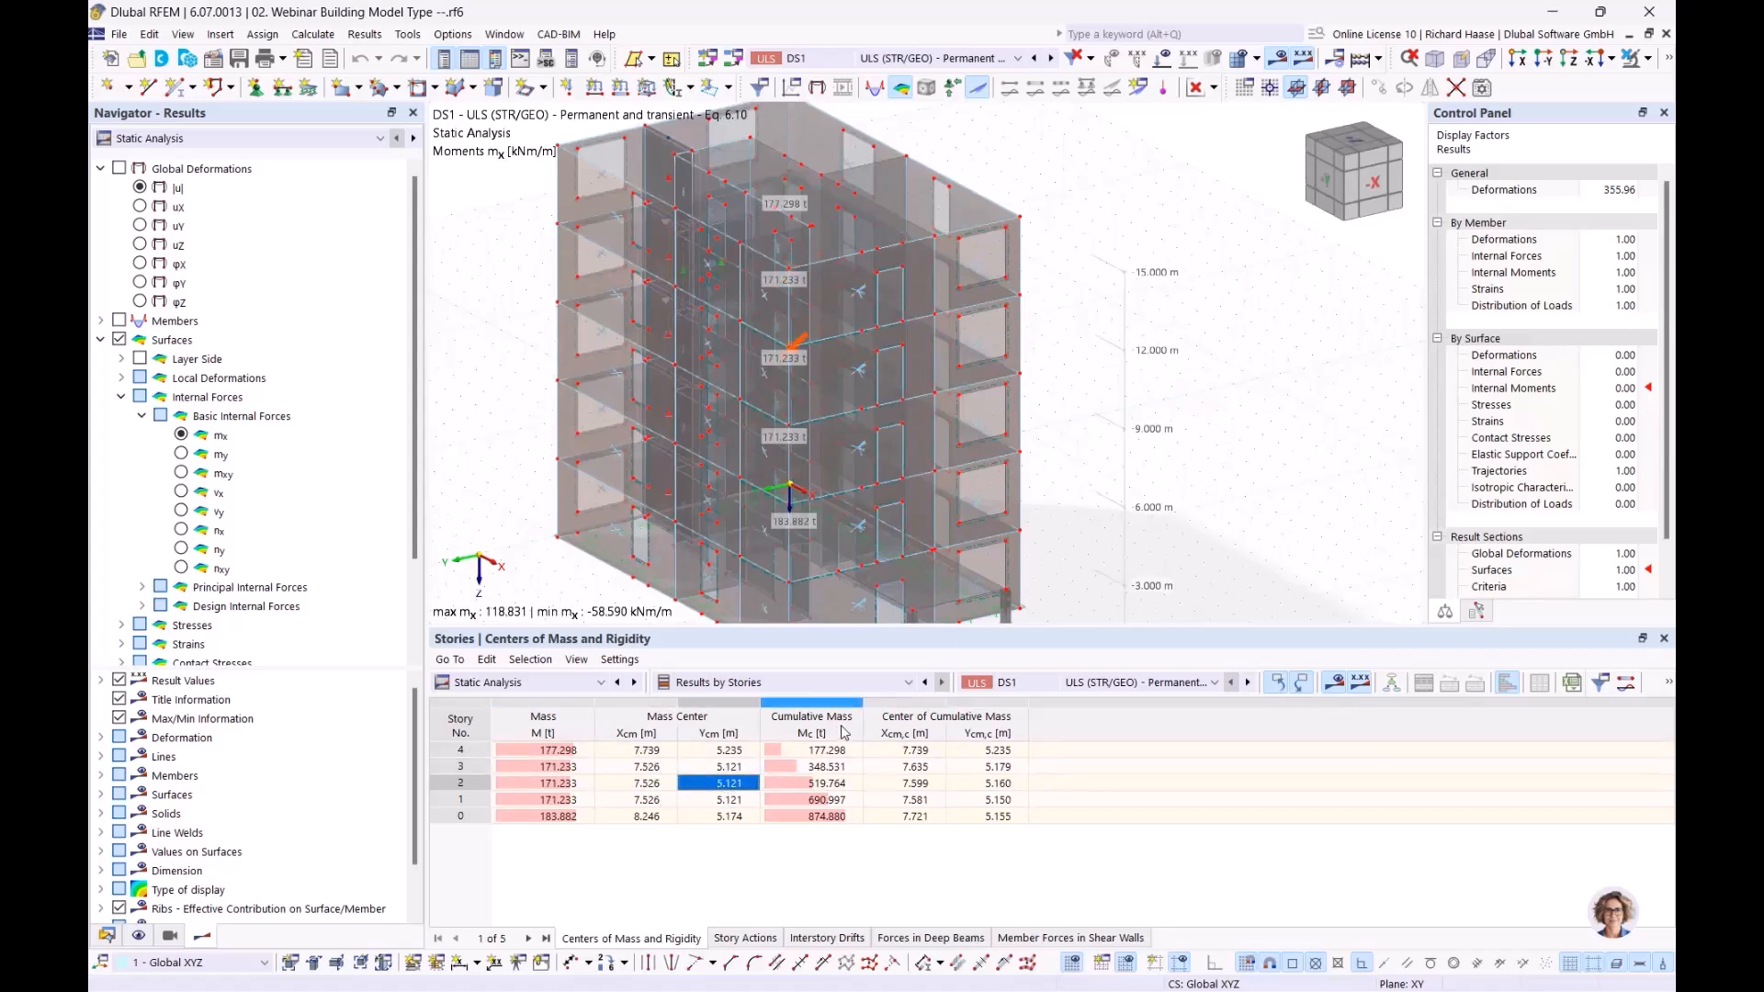
pyautogui.click(829, 749)
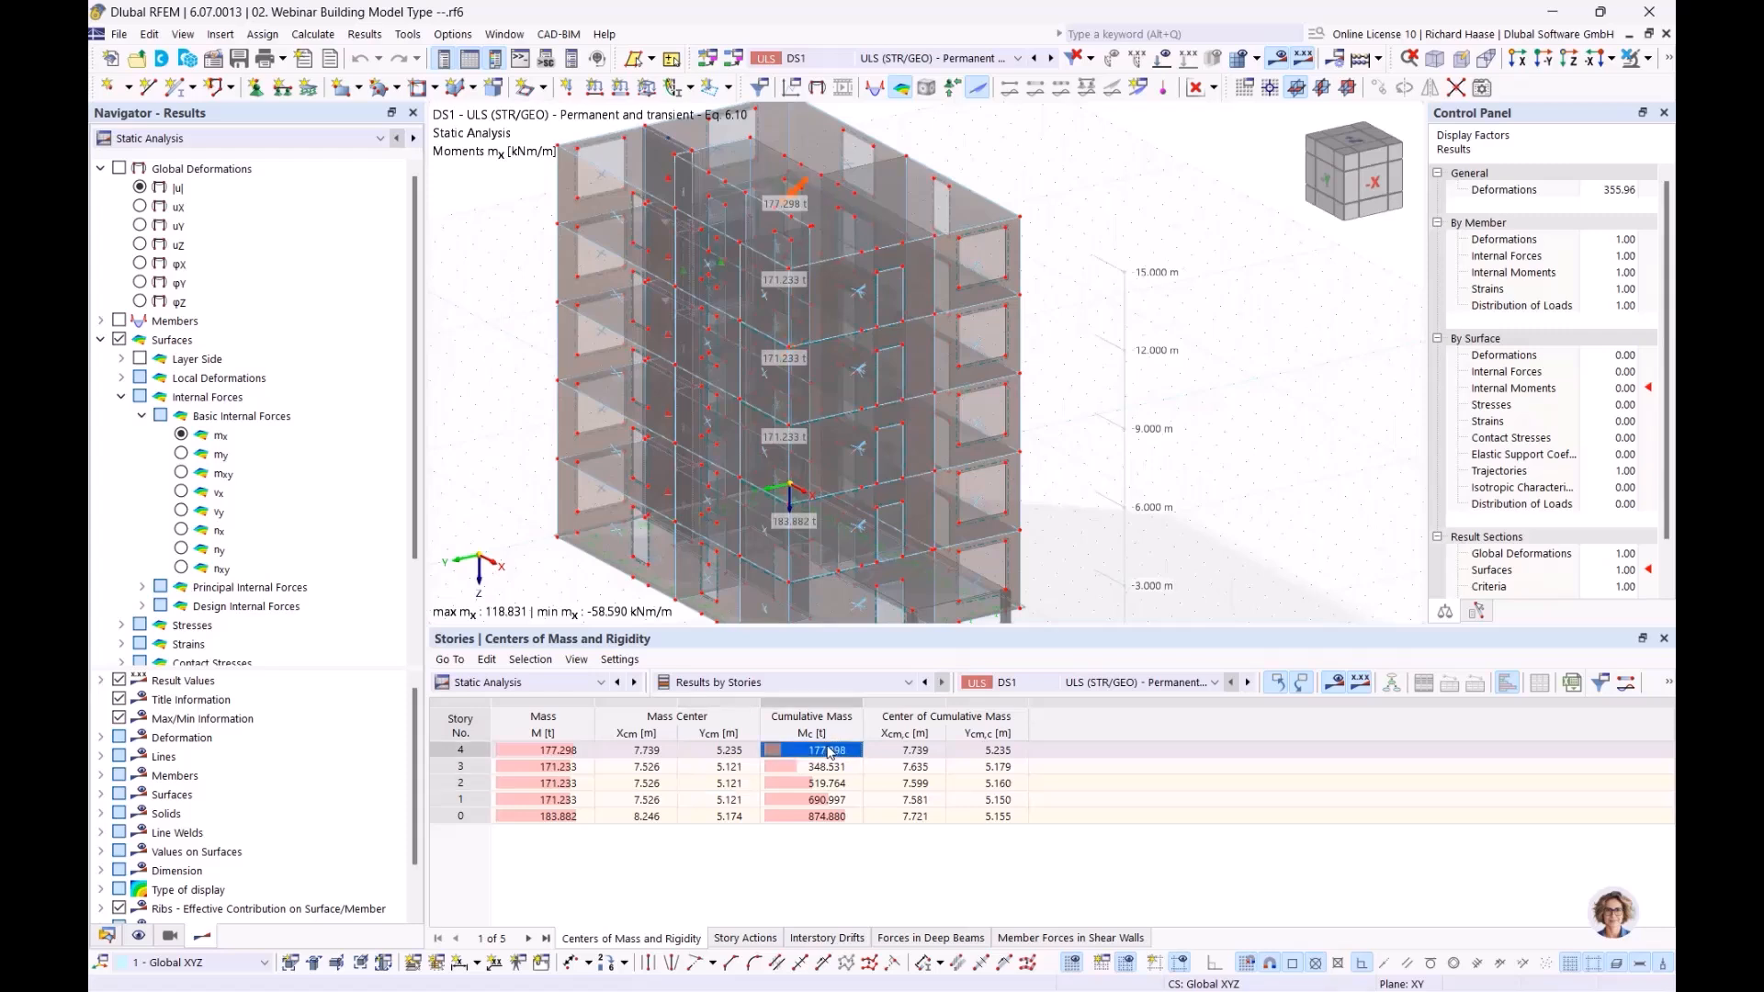
pyautogui.click(550, 752)
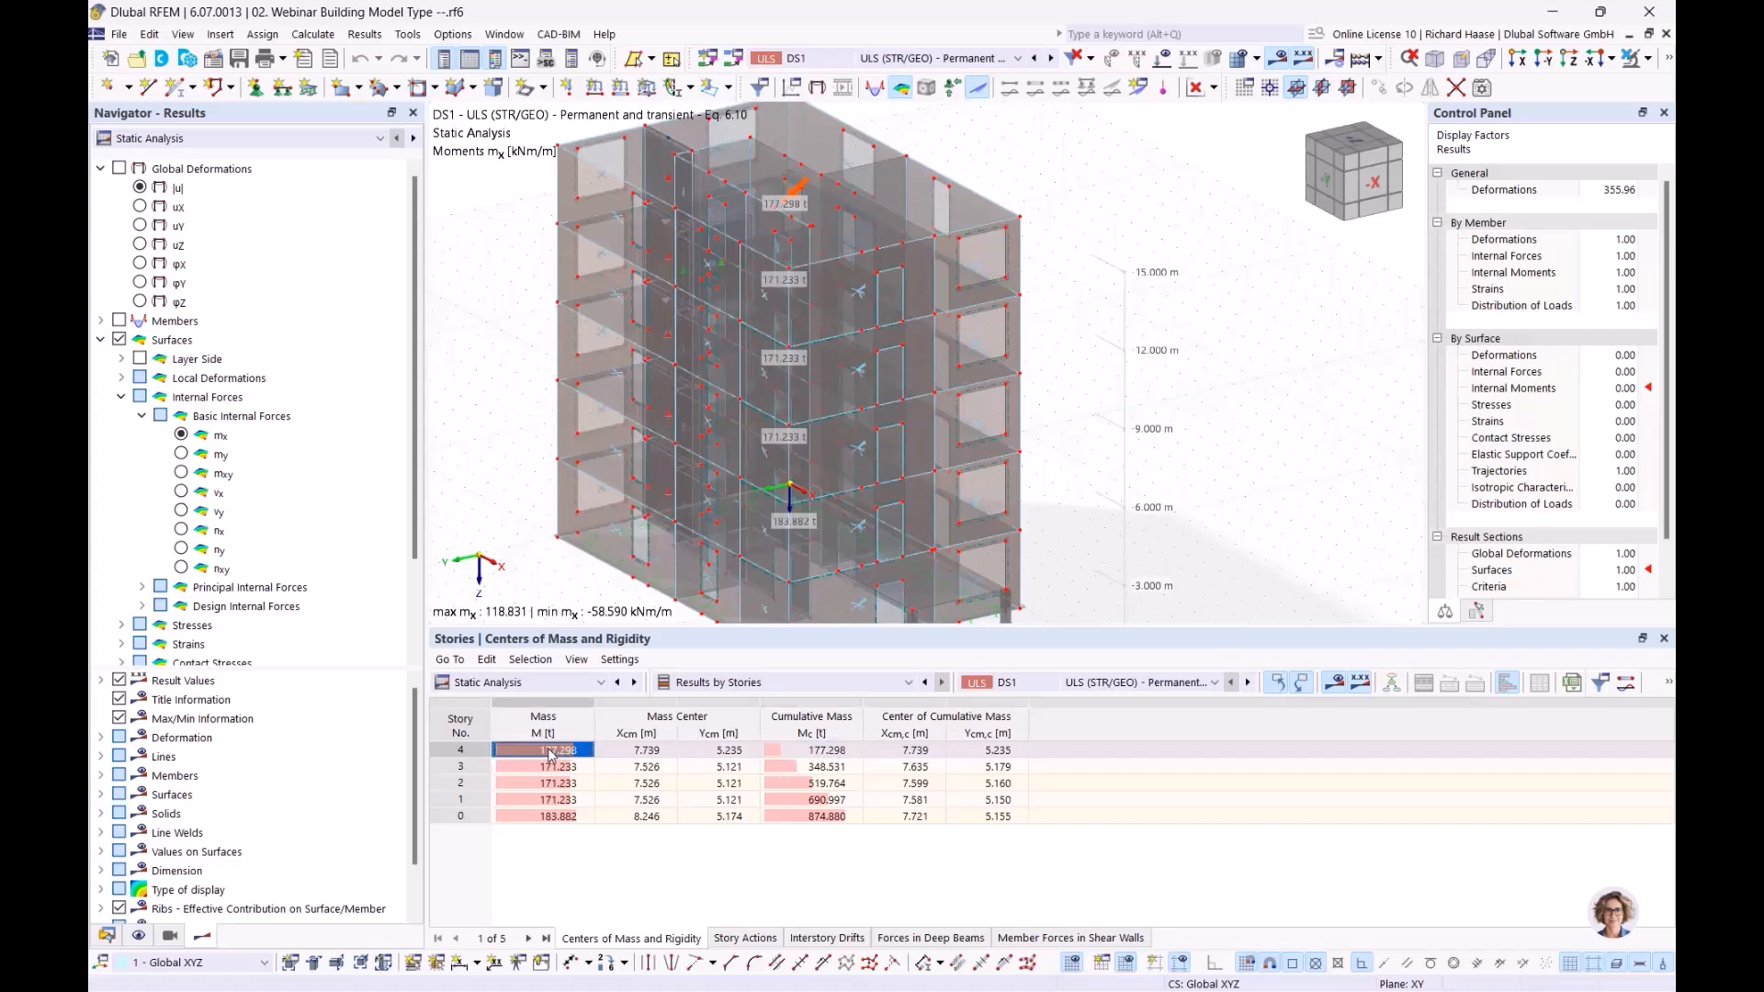
pyautogui.click(658, 753)
pyautogui.click(699, 751)
pyautogui.click(841, 752)
pyautogui.click(897, 753)
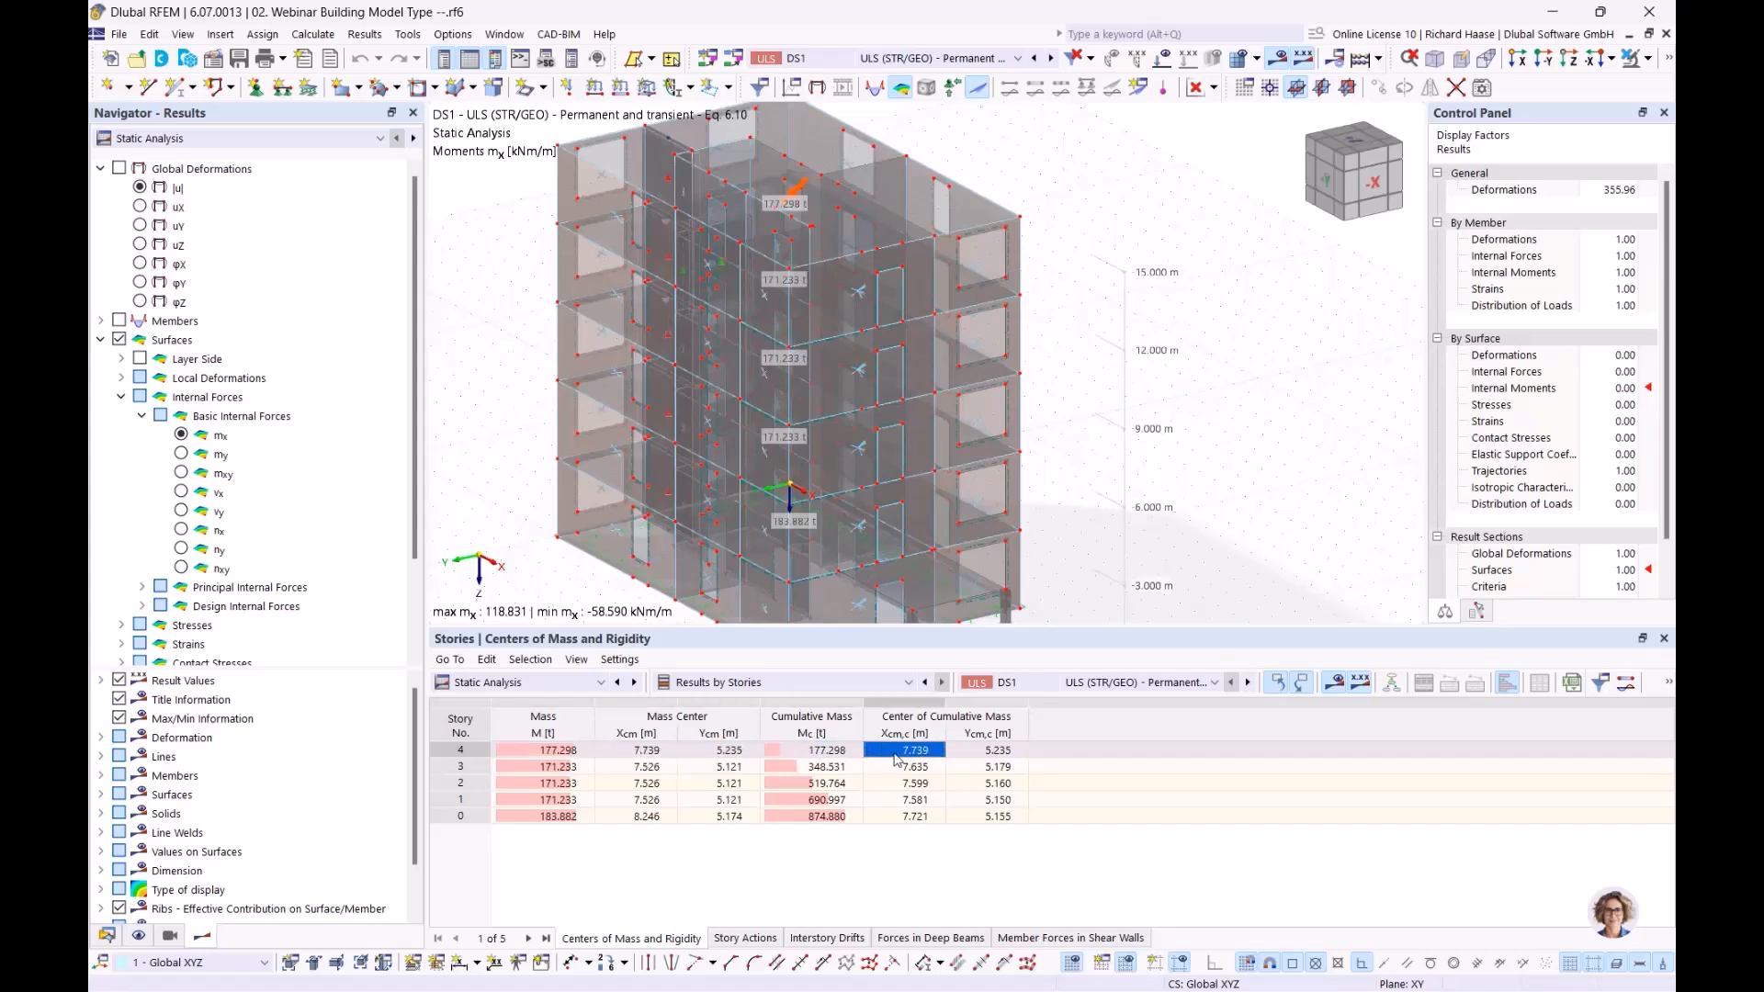
pyautogui.click(998, 752)
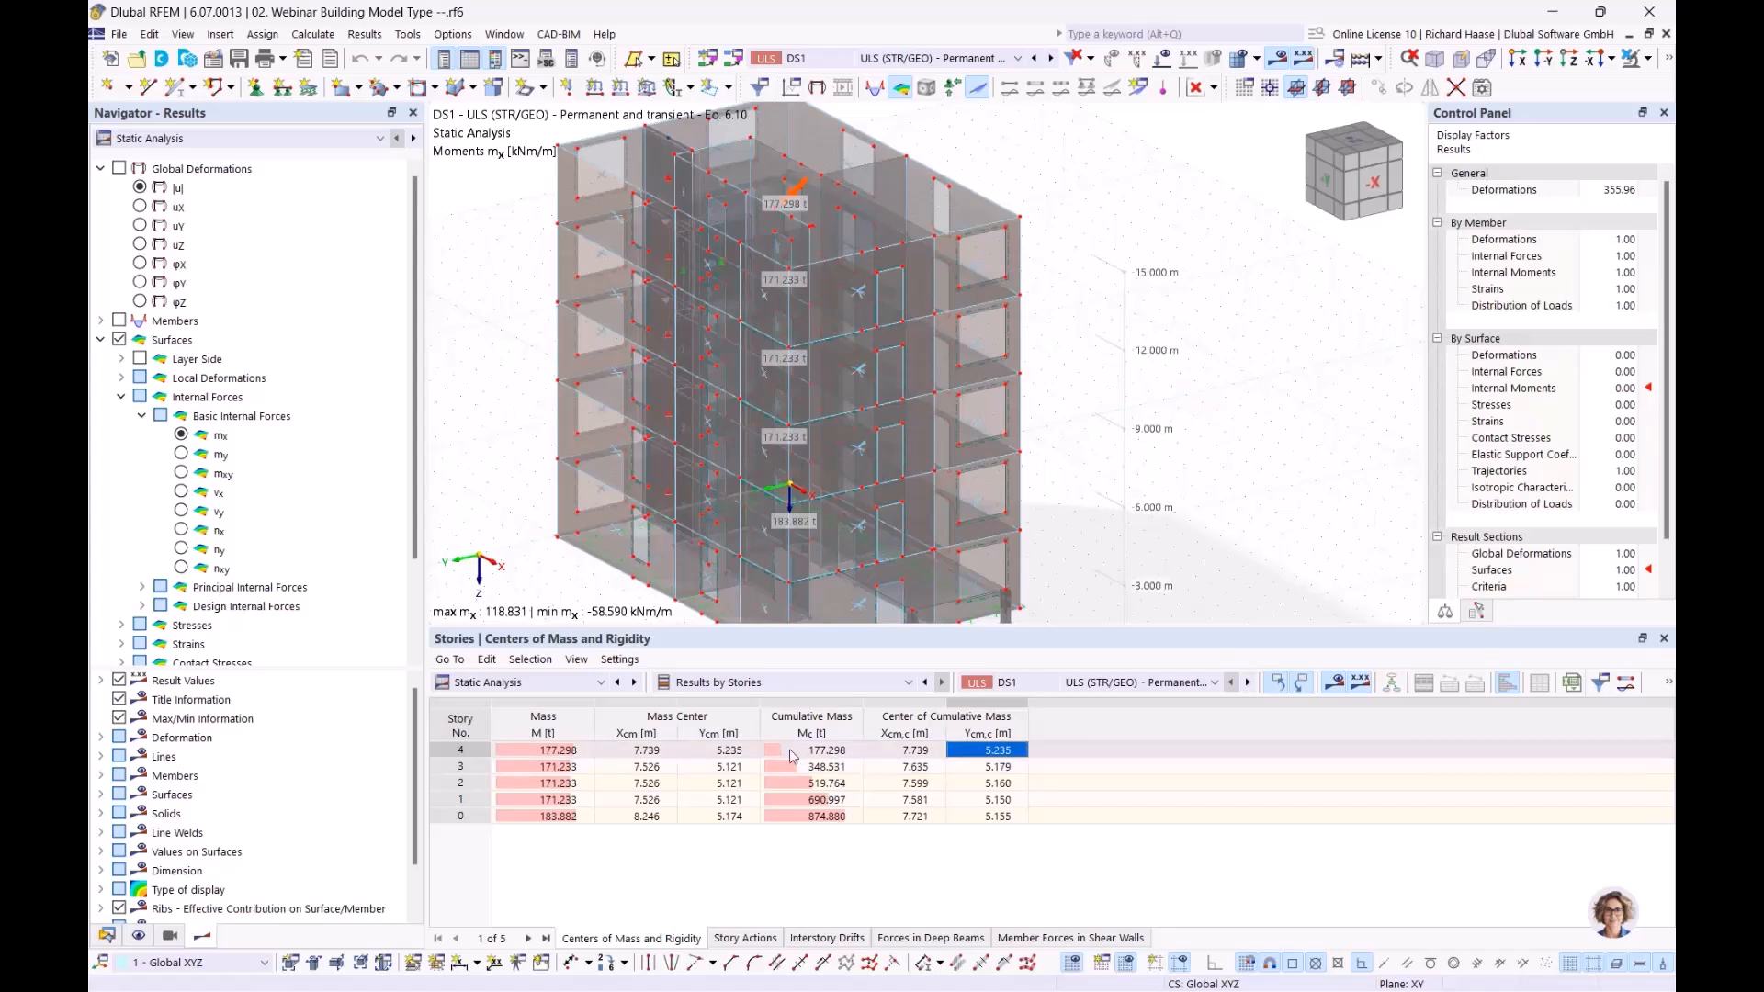
pyautogui.click(842, 769)
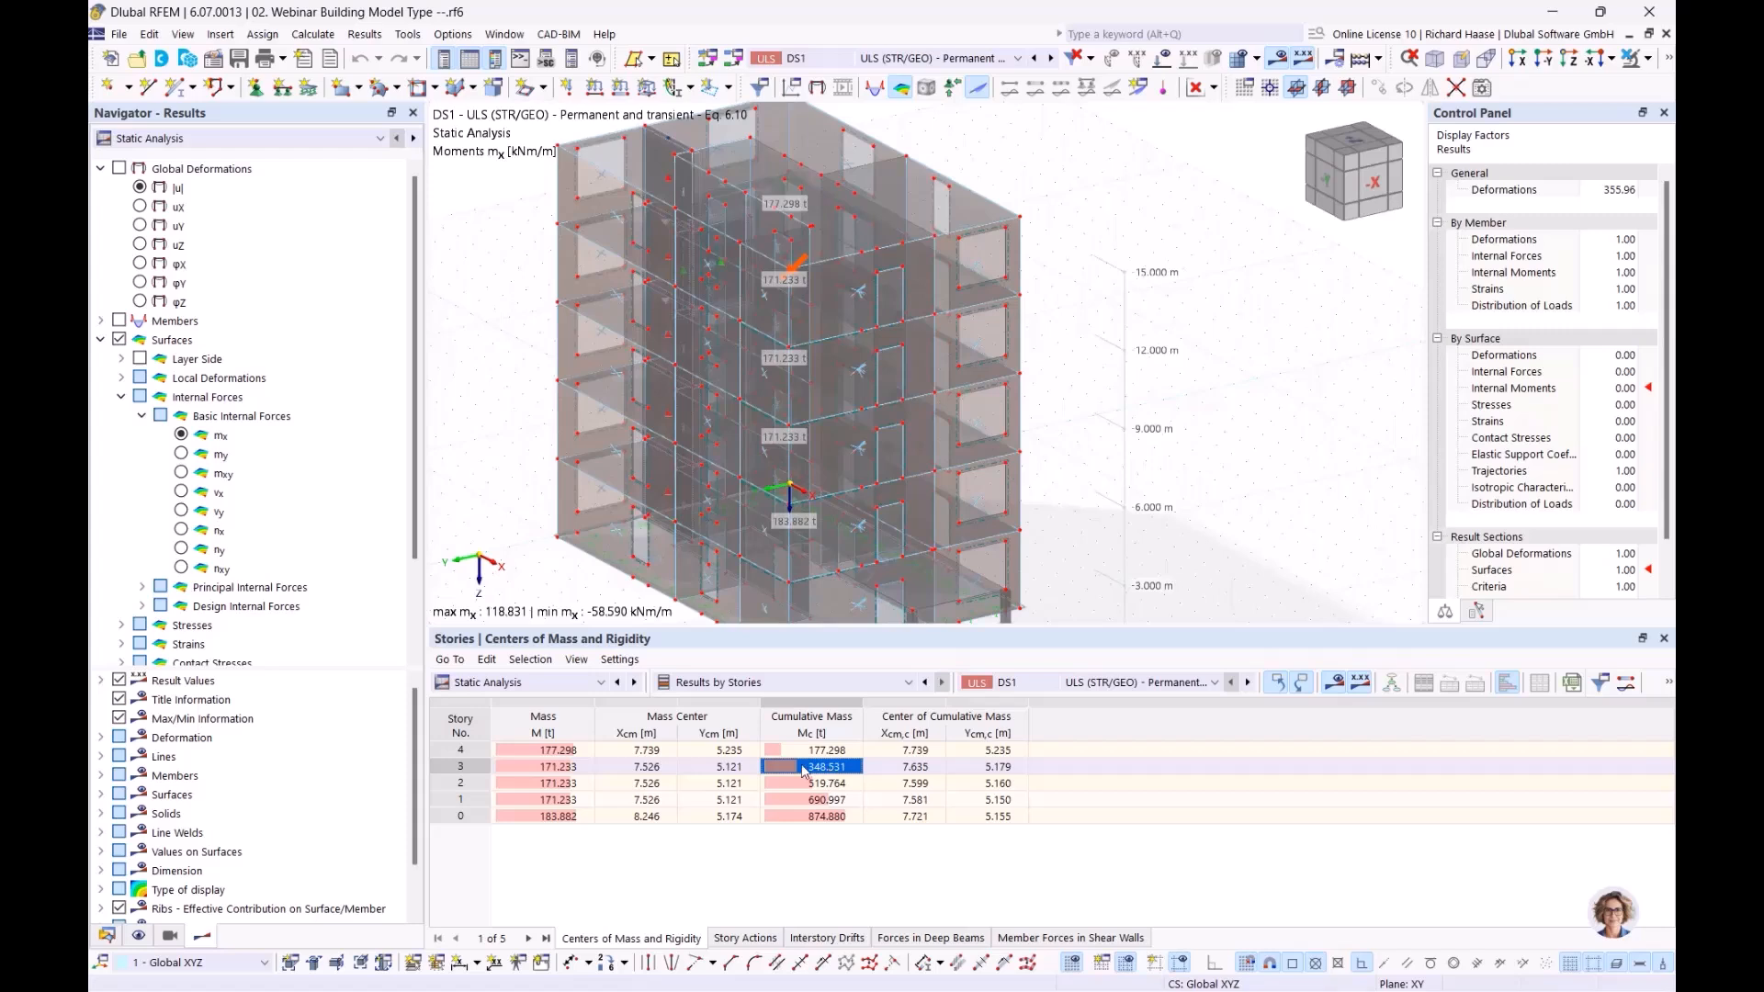
pyautogui.click(555, 770)
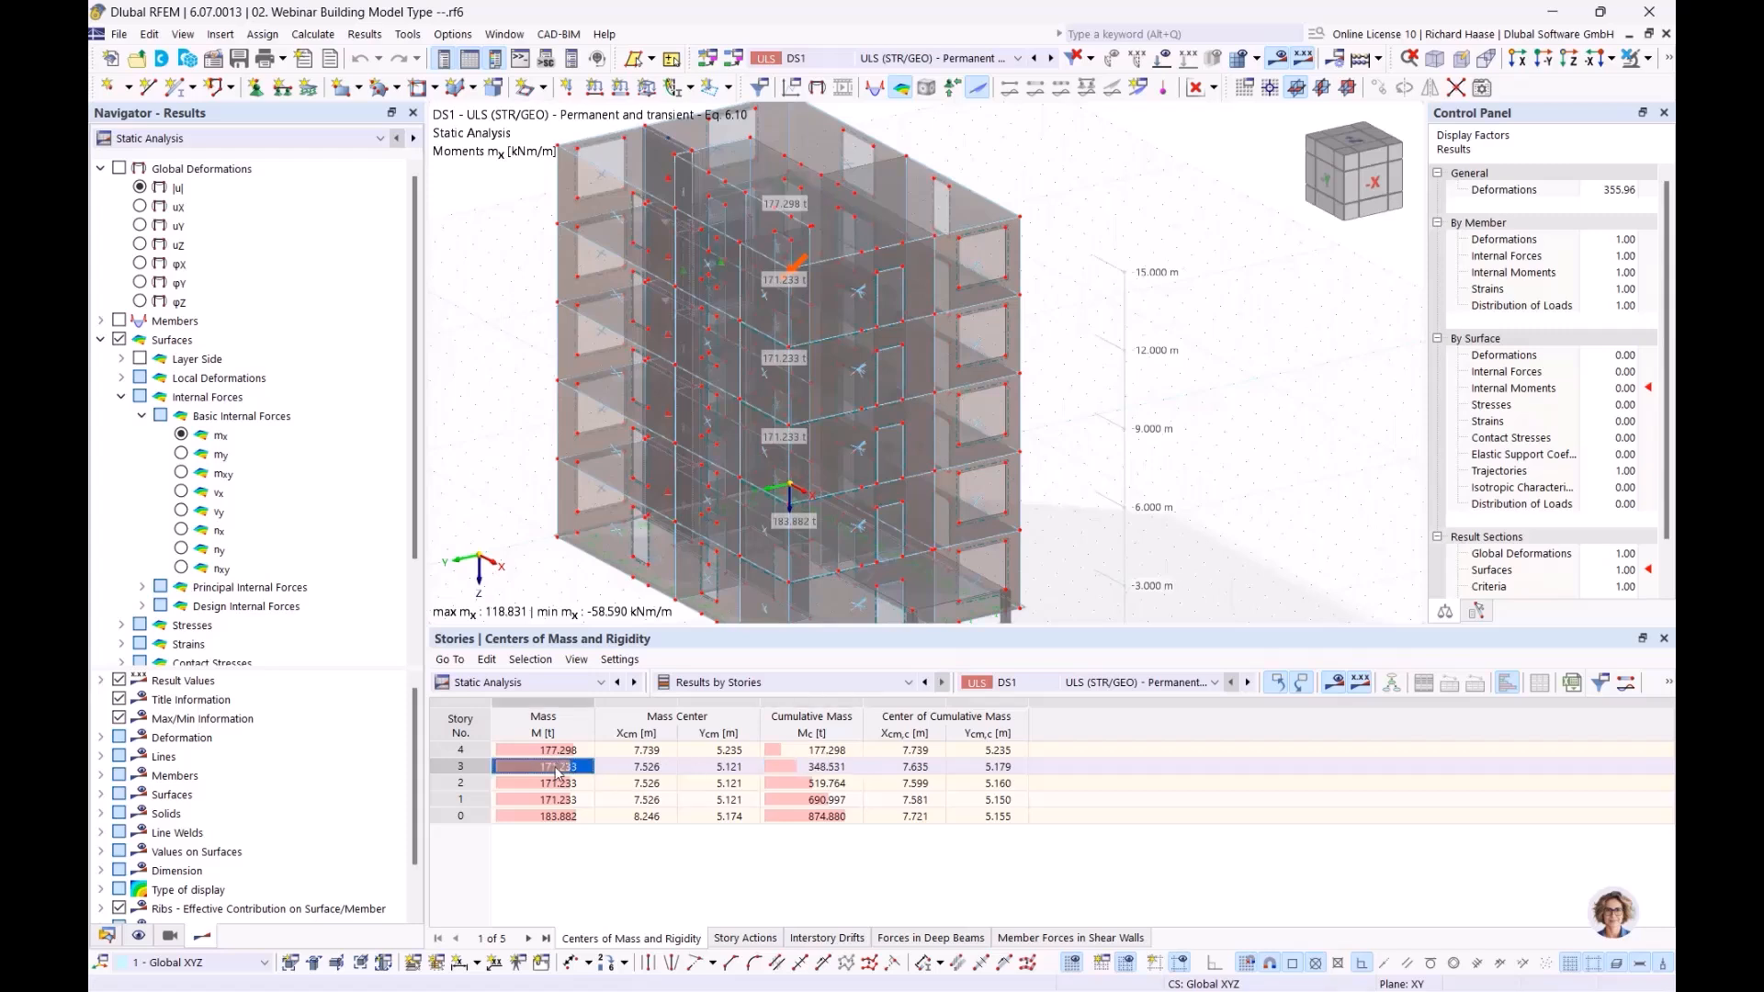
pyautogui.click(566, 752)
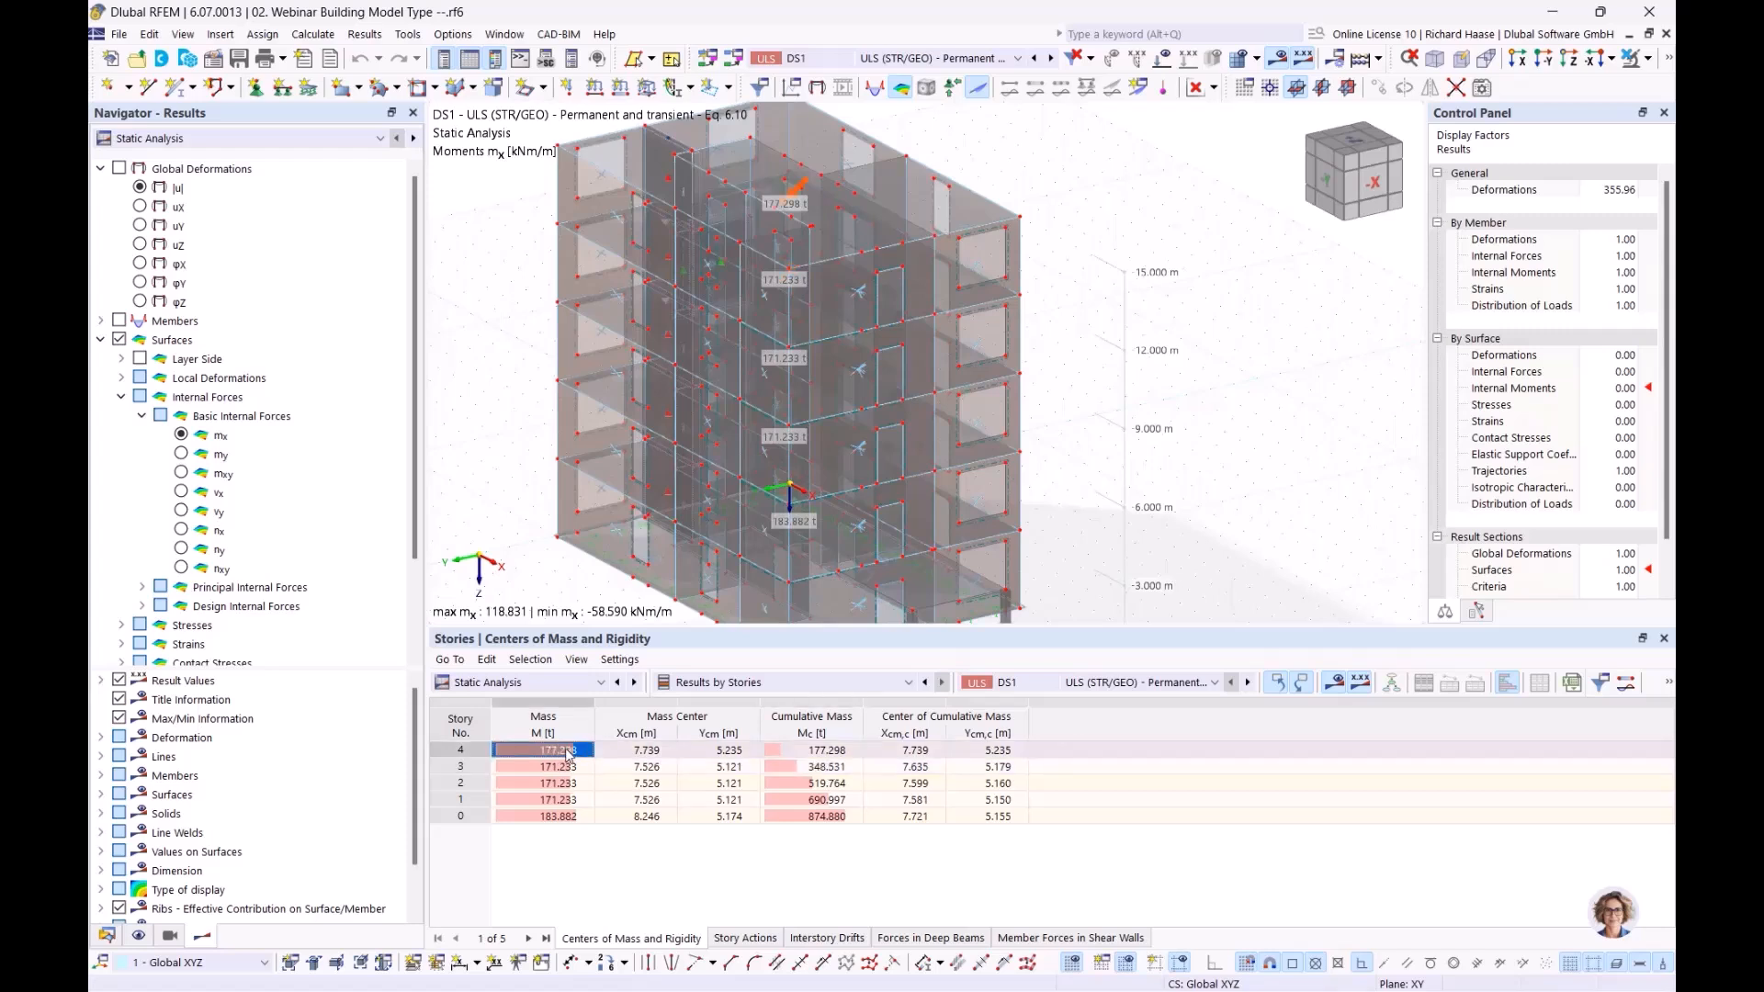
pyautogui.click(832, 783)
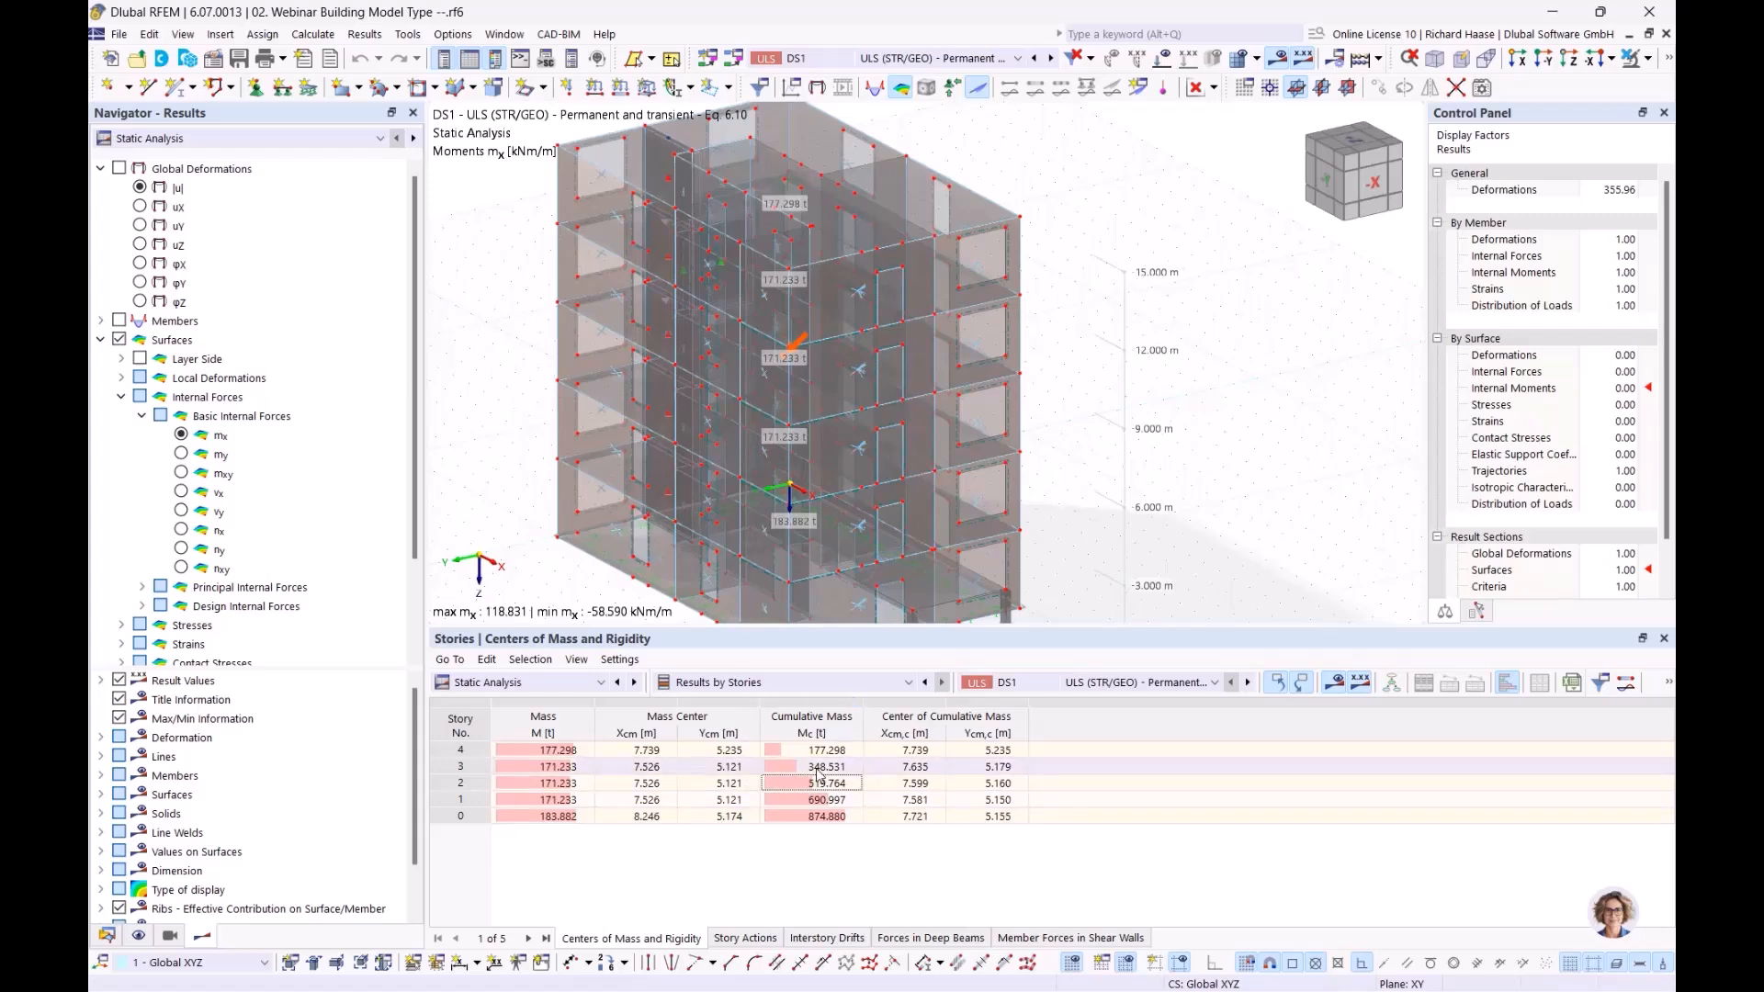
# Open the Story Actions results table and position the building so its lower stories are visible
pyautogui.click(745, 938)
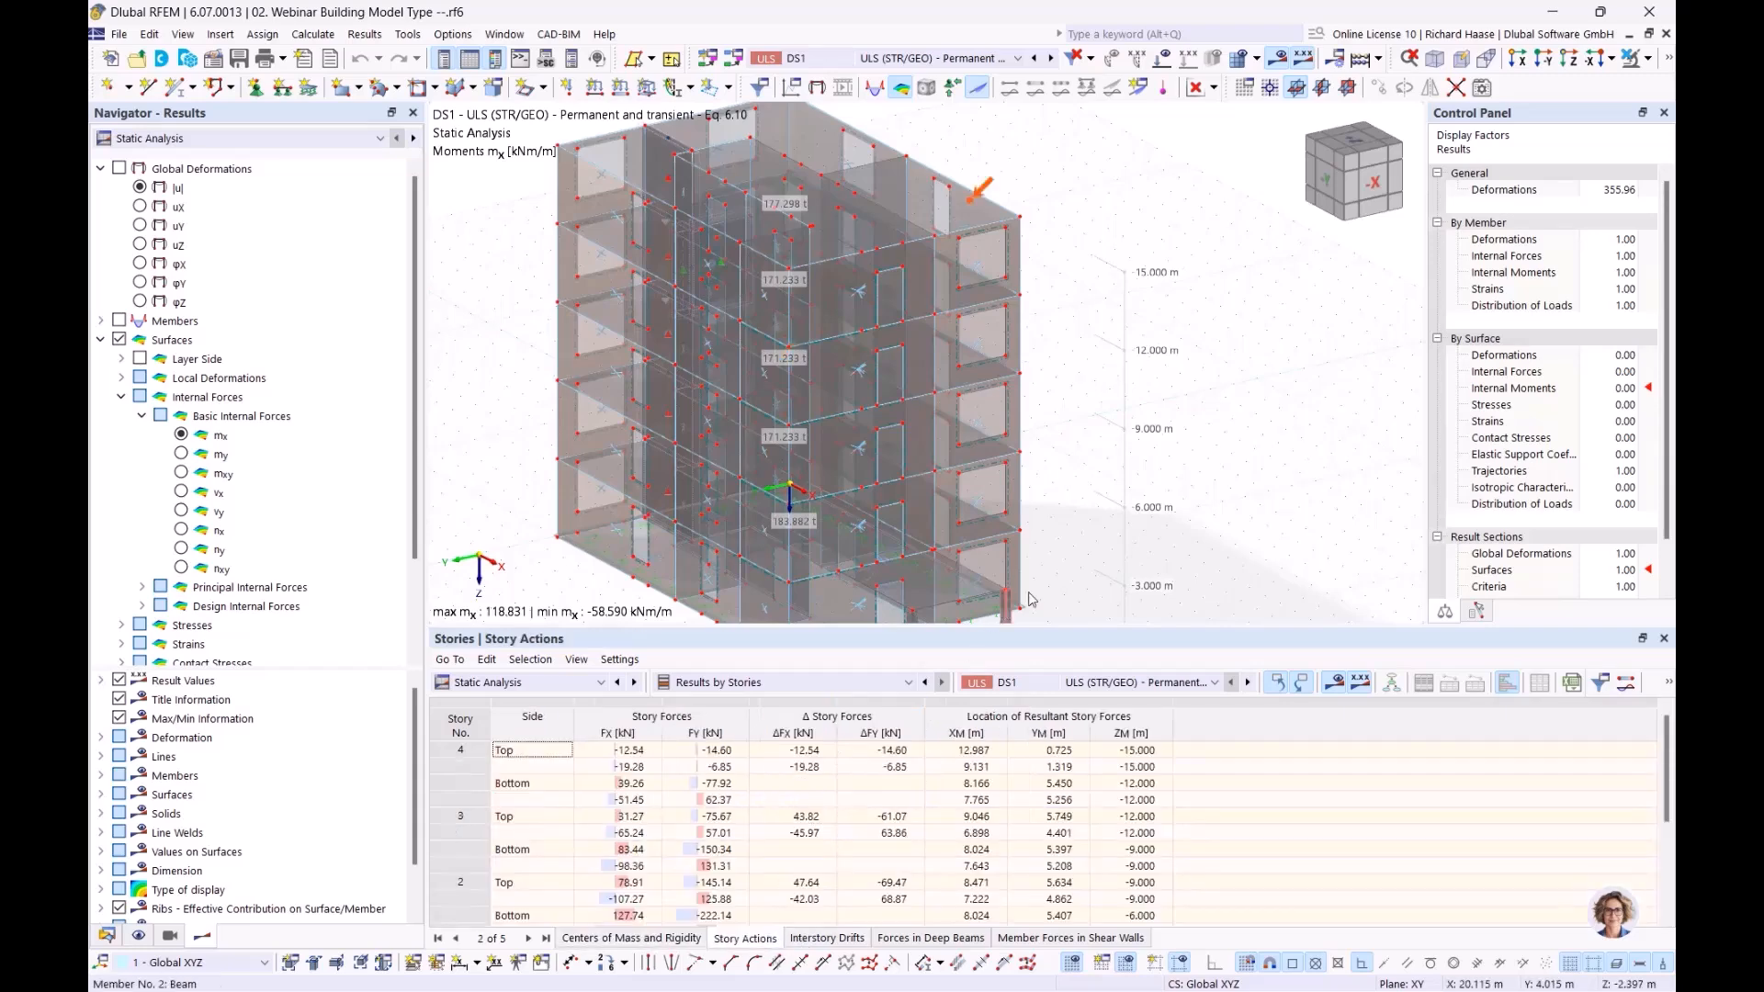
pyautogui.moveTo(1009, 410); pyautogui.dragTo(1030, 419, button='middle')
pyautogui.scroll(1, 1007, 408)
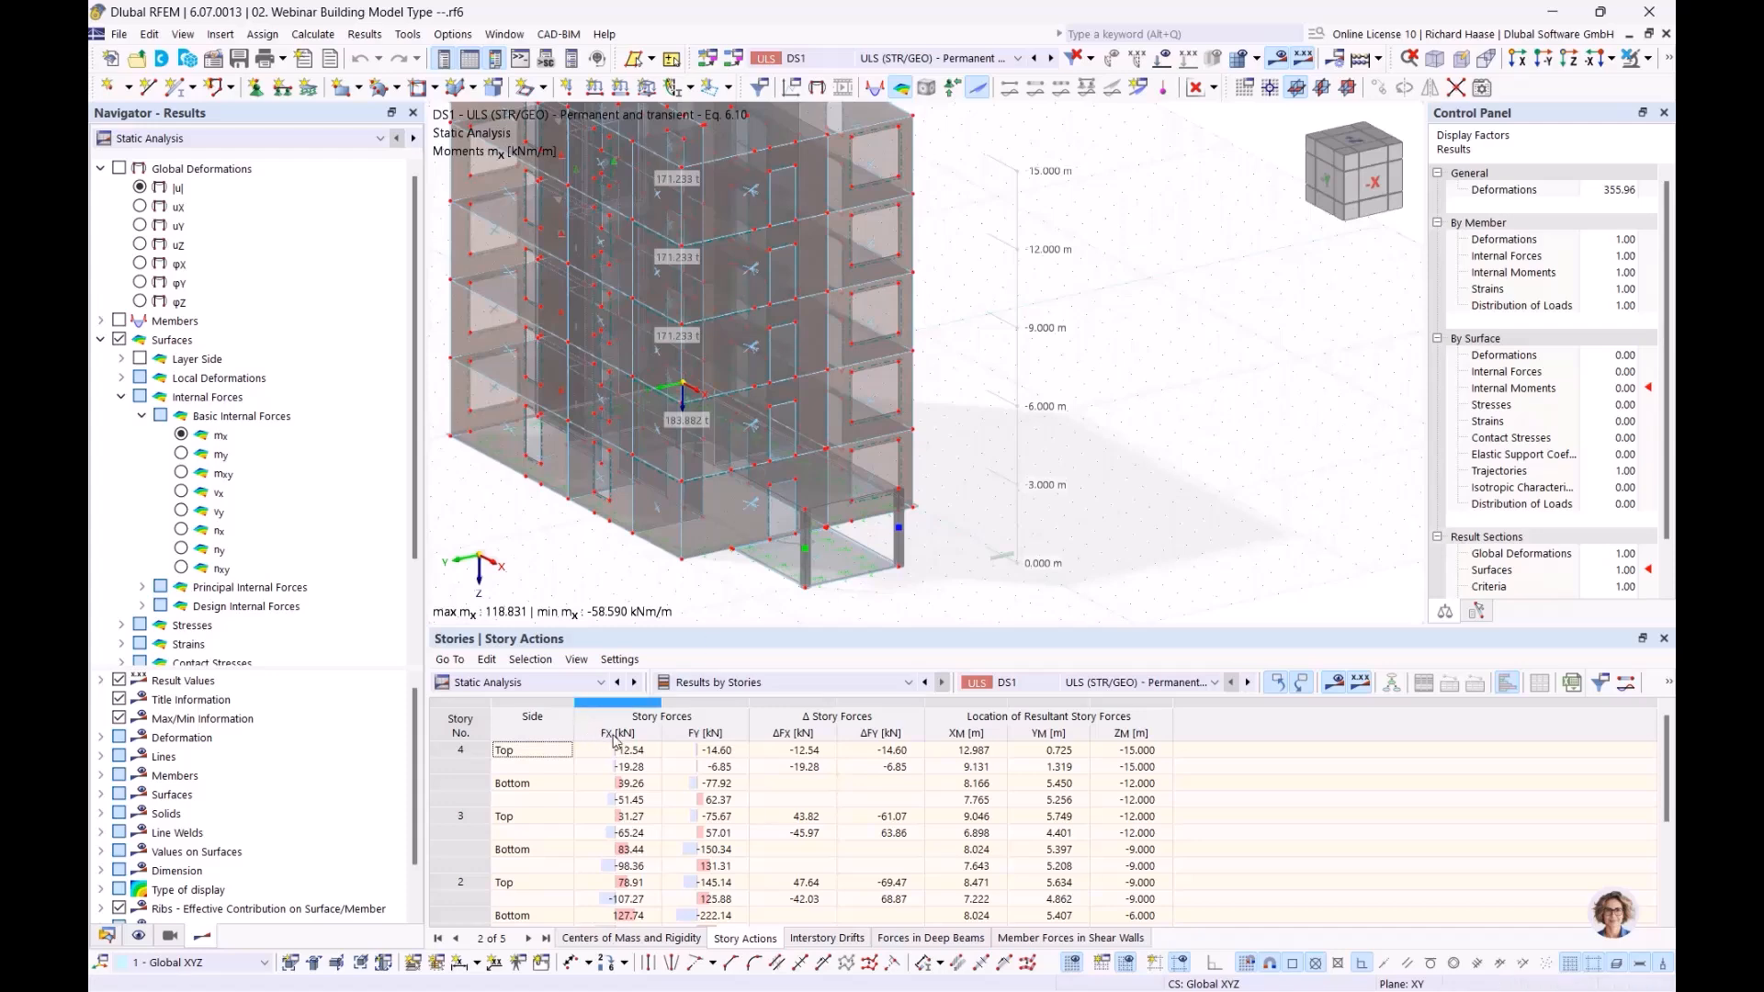
pyautogui.moveTo(590, 546); pyautogui.dragTo(690, 542, button='middle')
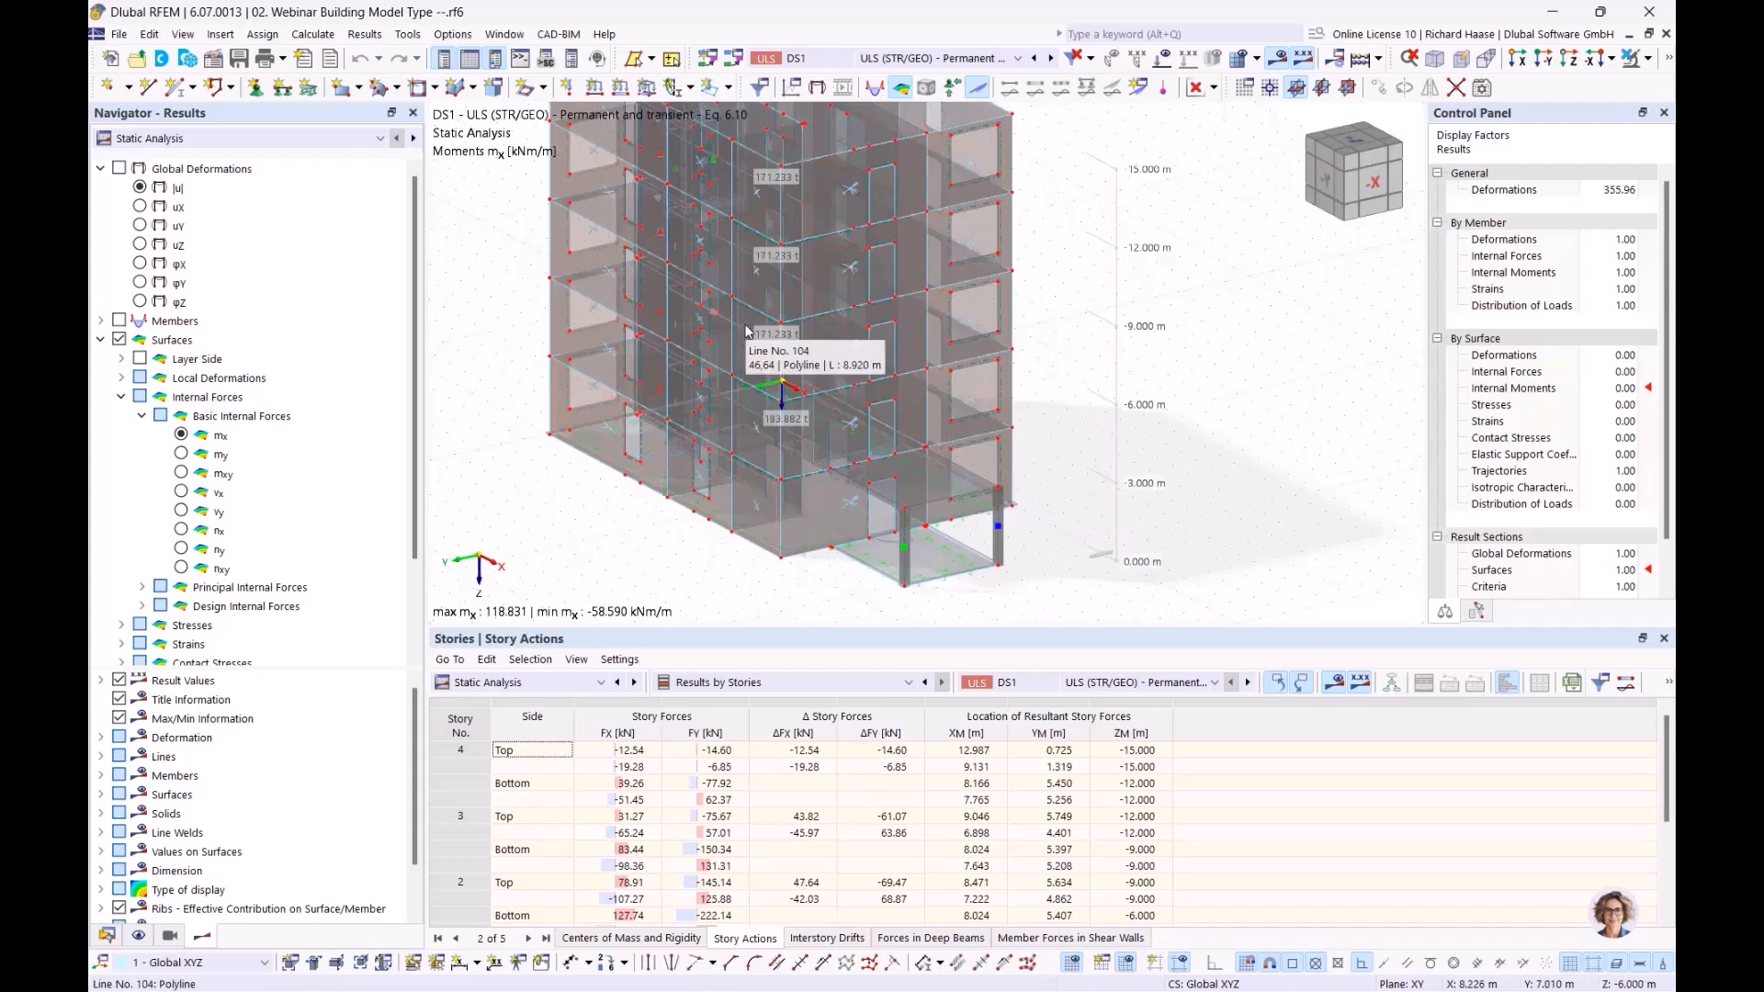
# Inspect story 4's top FX, FY and ΔFX values, then scroll to the rows through story 0
pyautogui.click(643, 752)
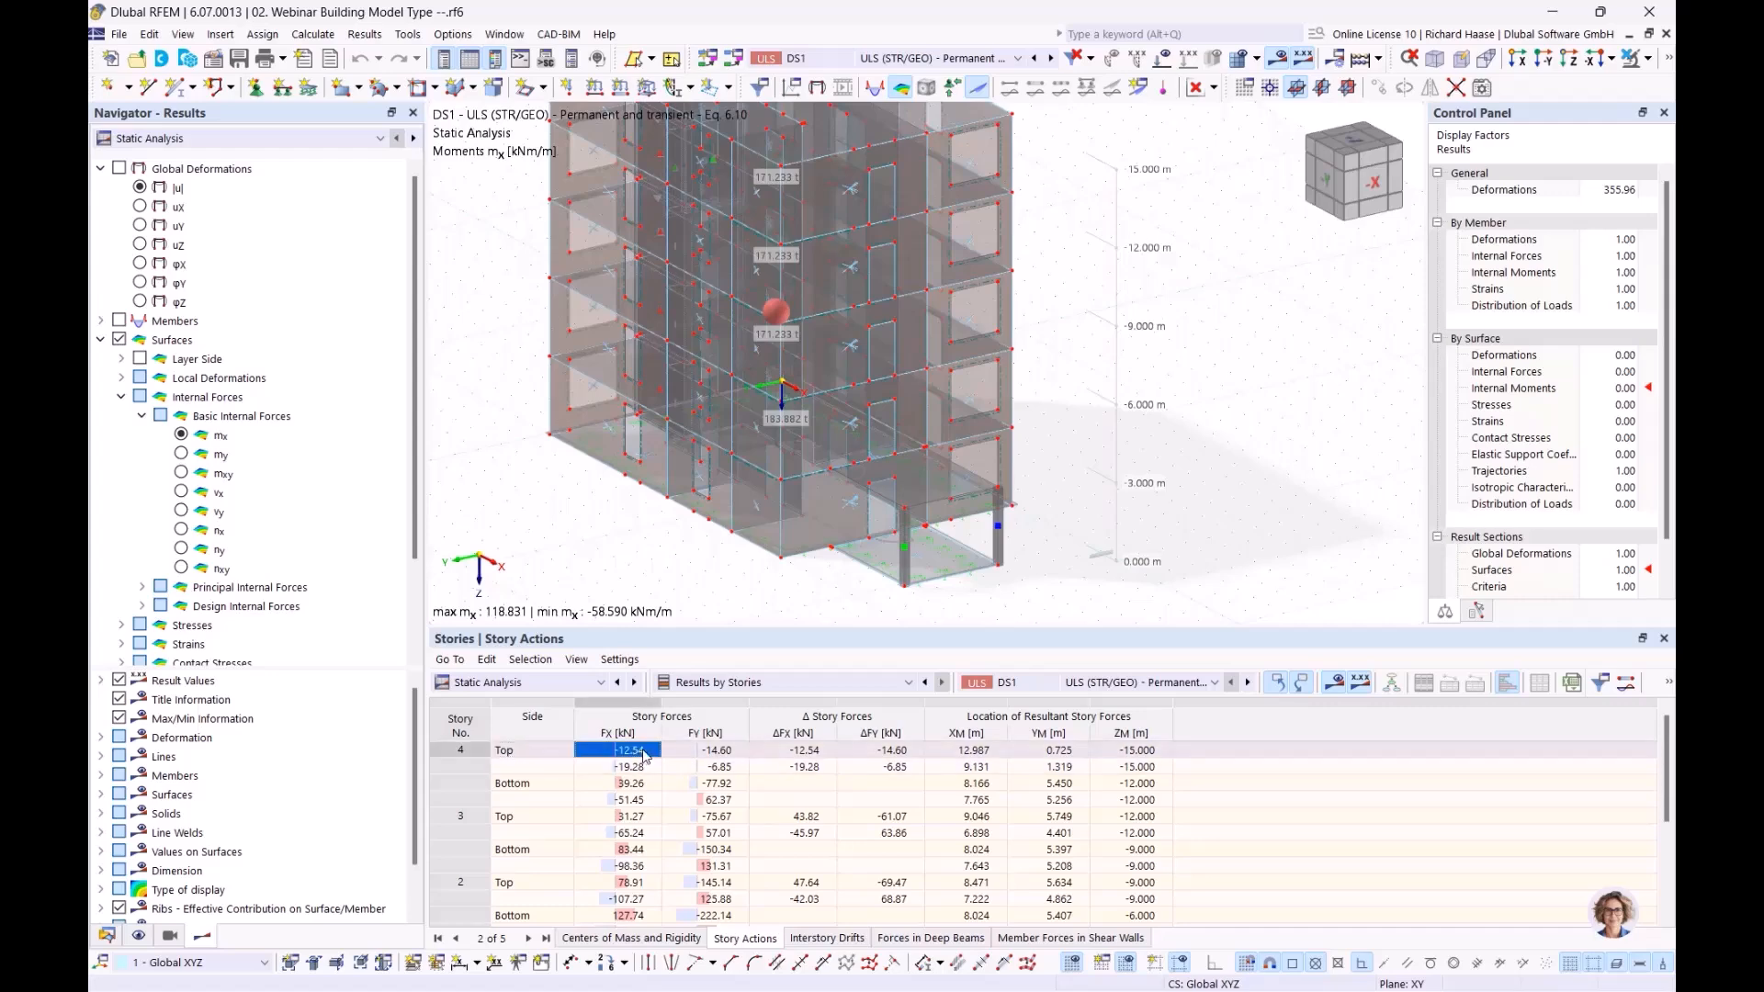
pyautogui.click(719, 752)
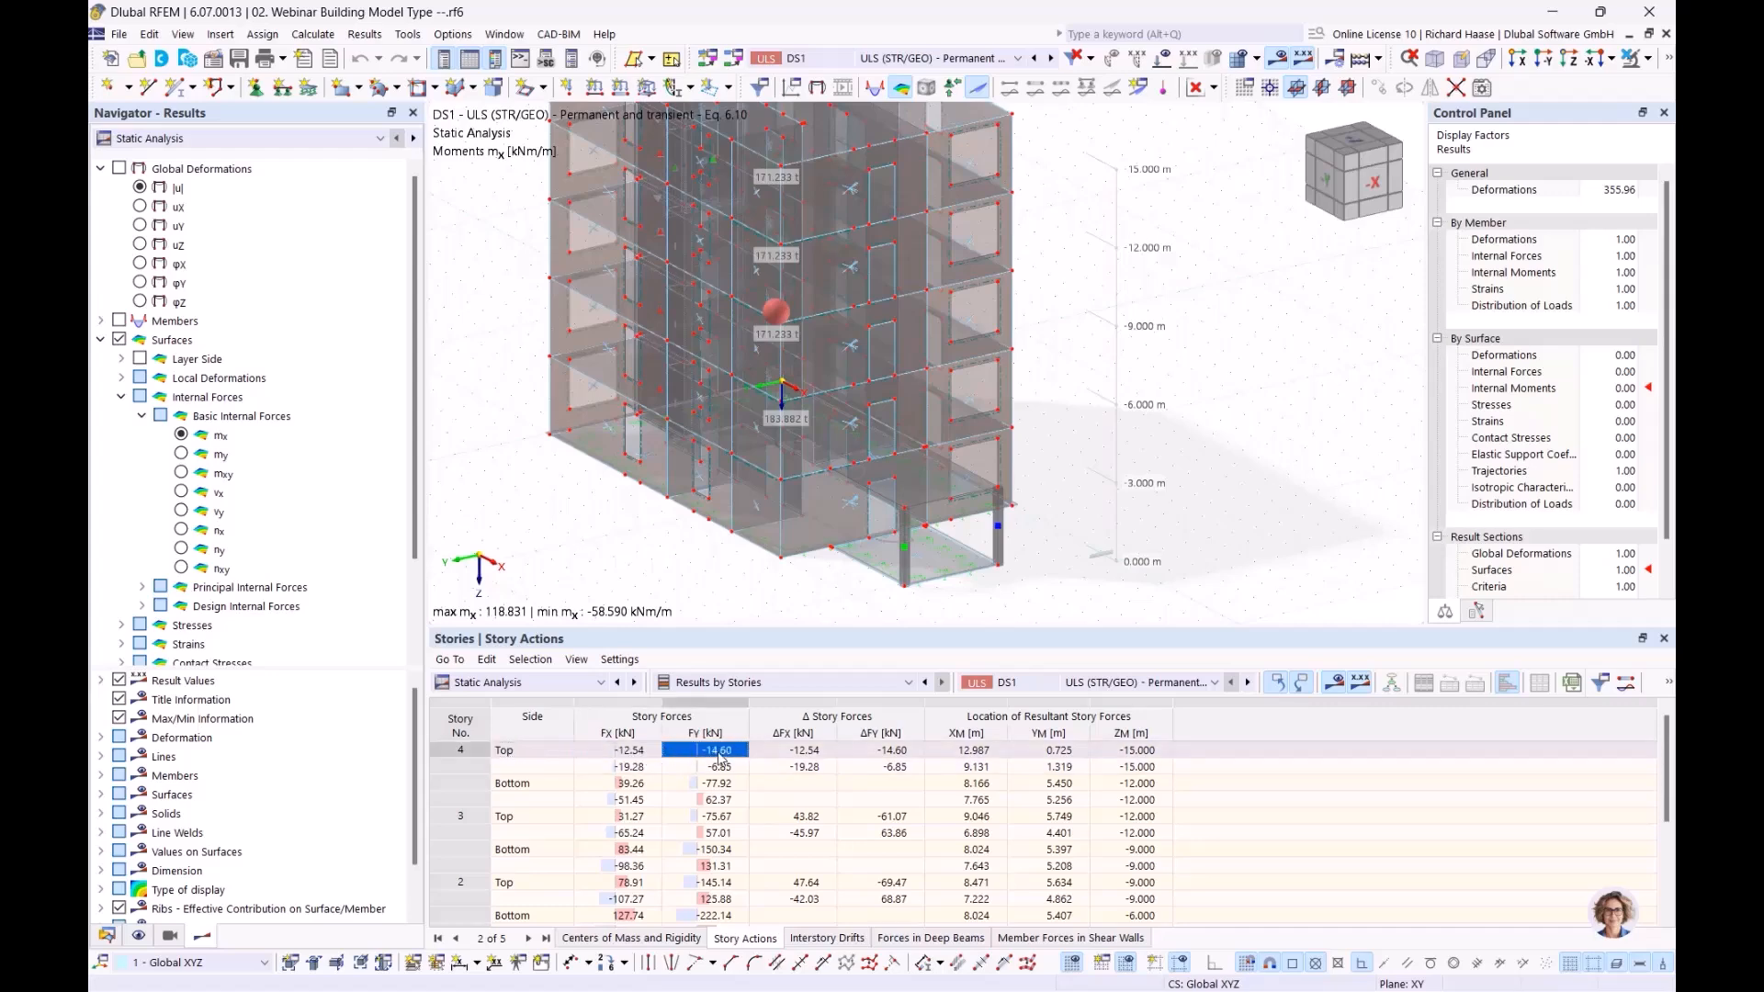
pyautogui.click(531, 757)
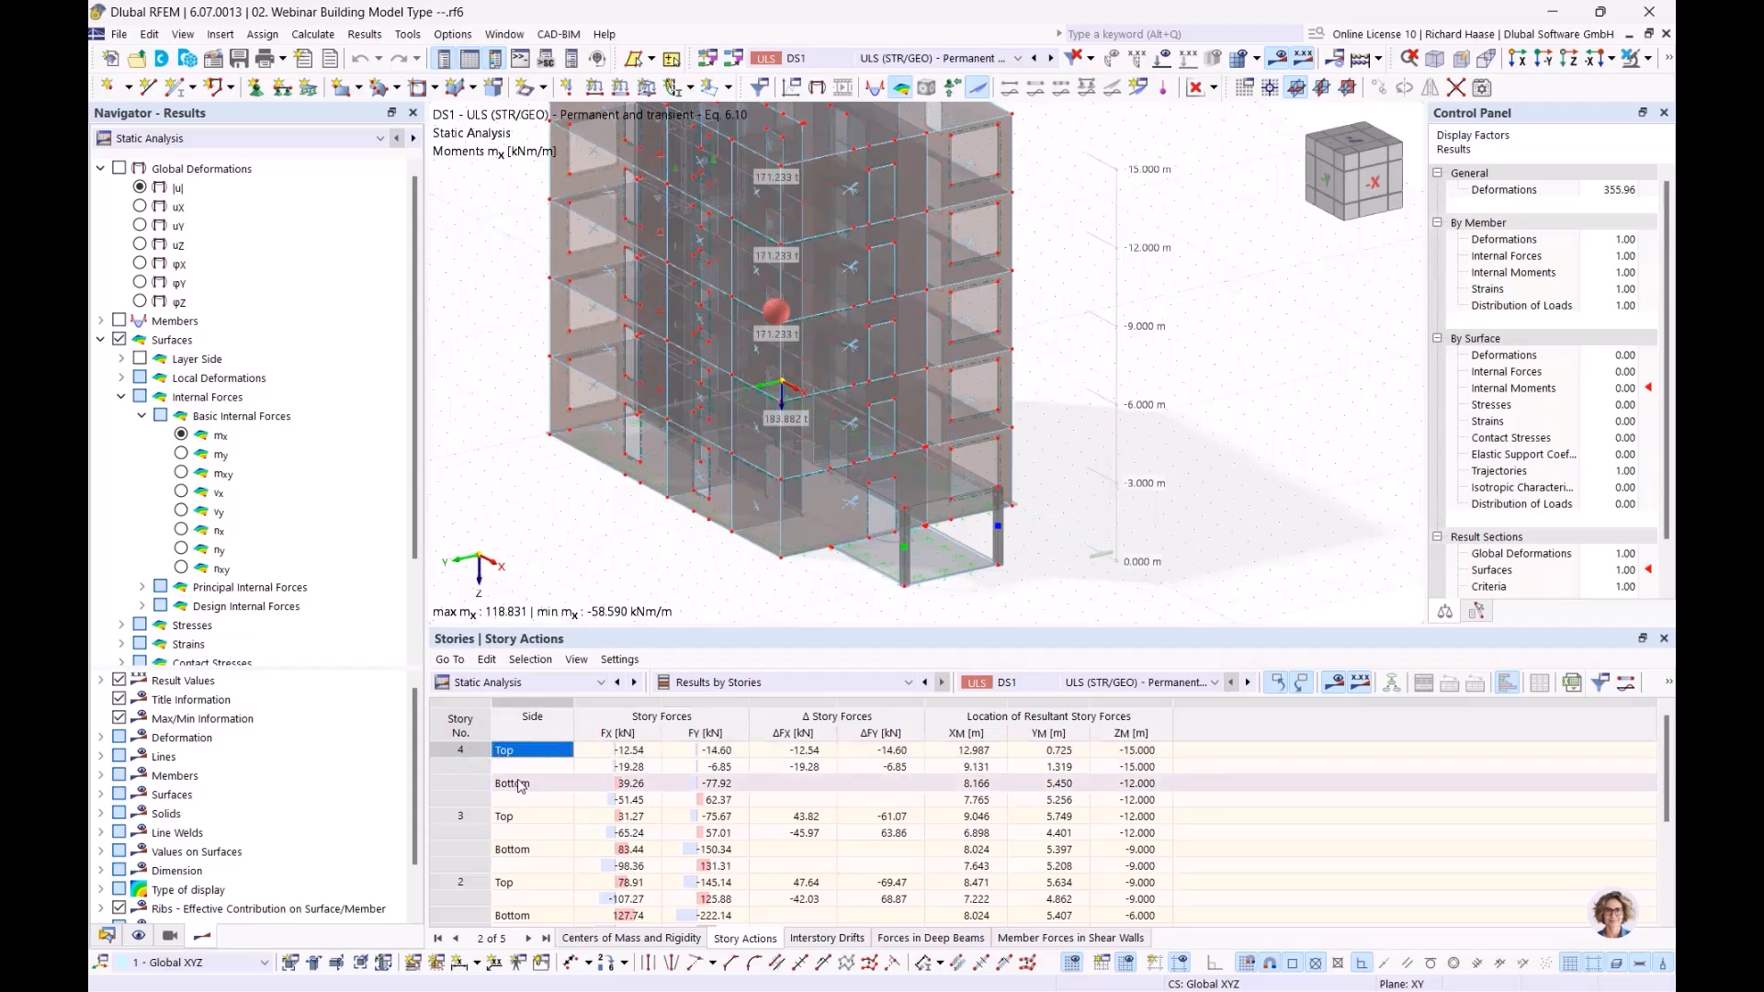
pyautogui.click(805, 753)
pyautogui.click(812, 769)
pyautogui.click(812, 751)
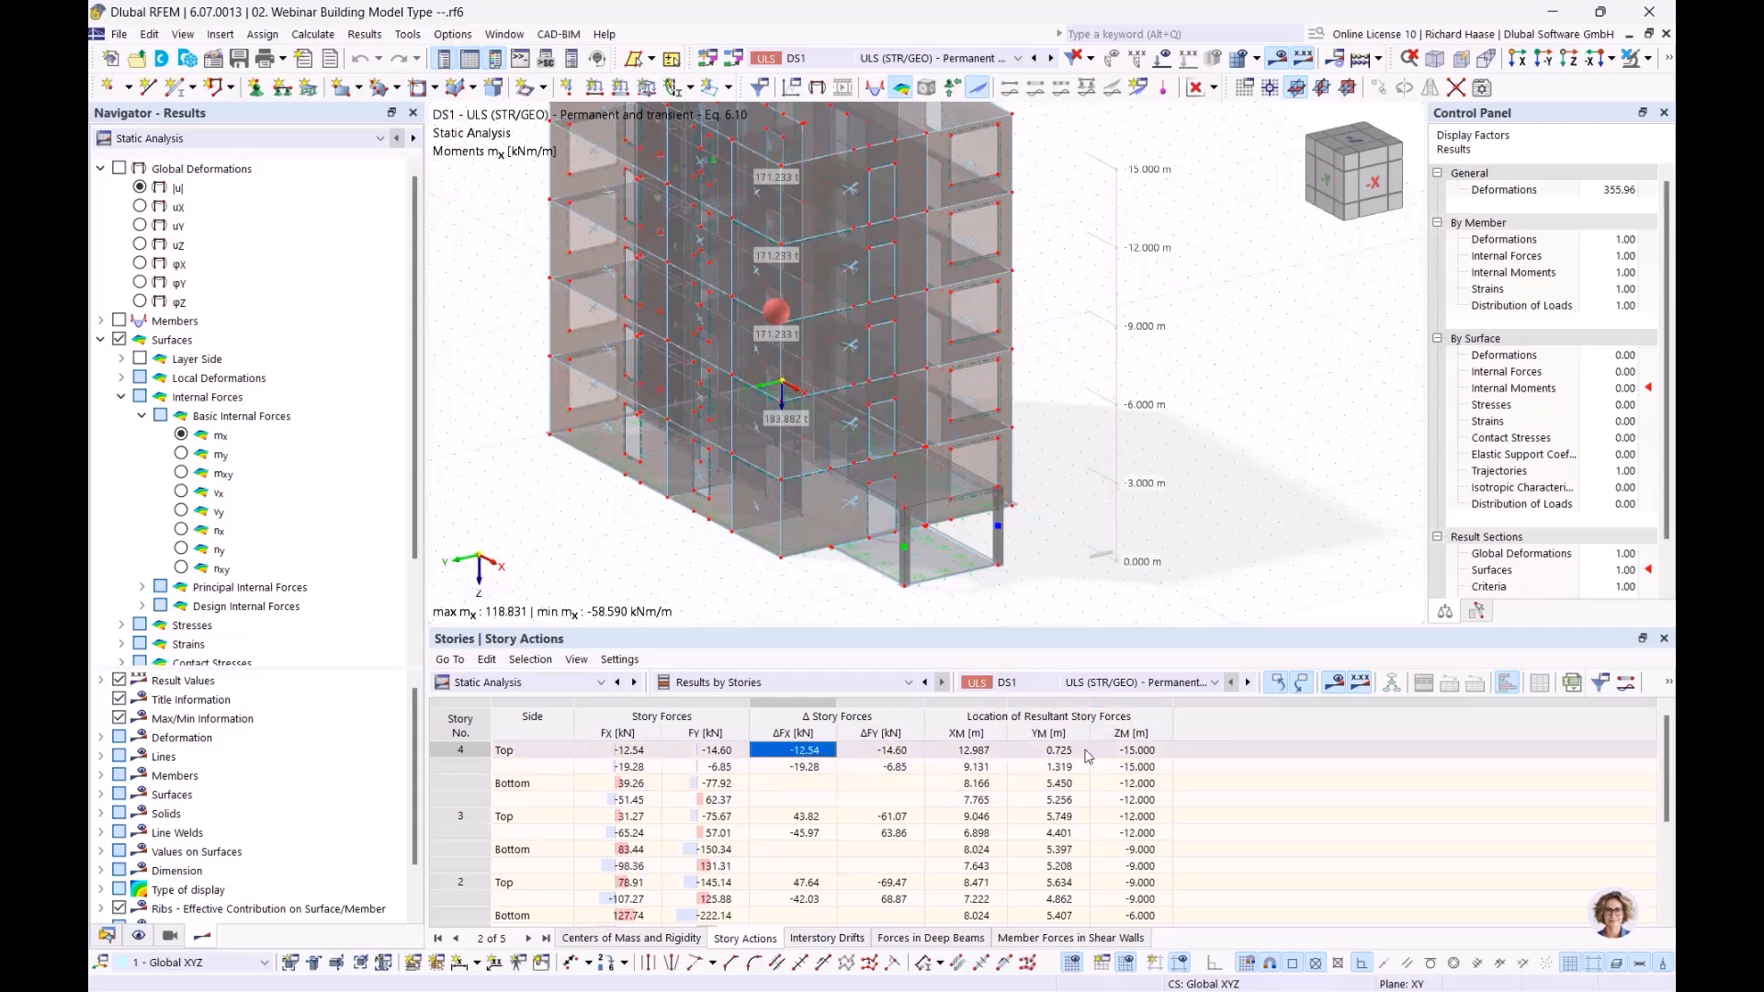
pyautogui.scroll(-3, 1088, 755)
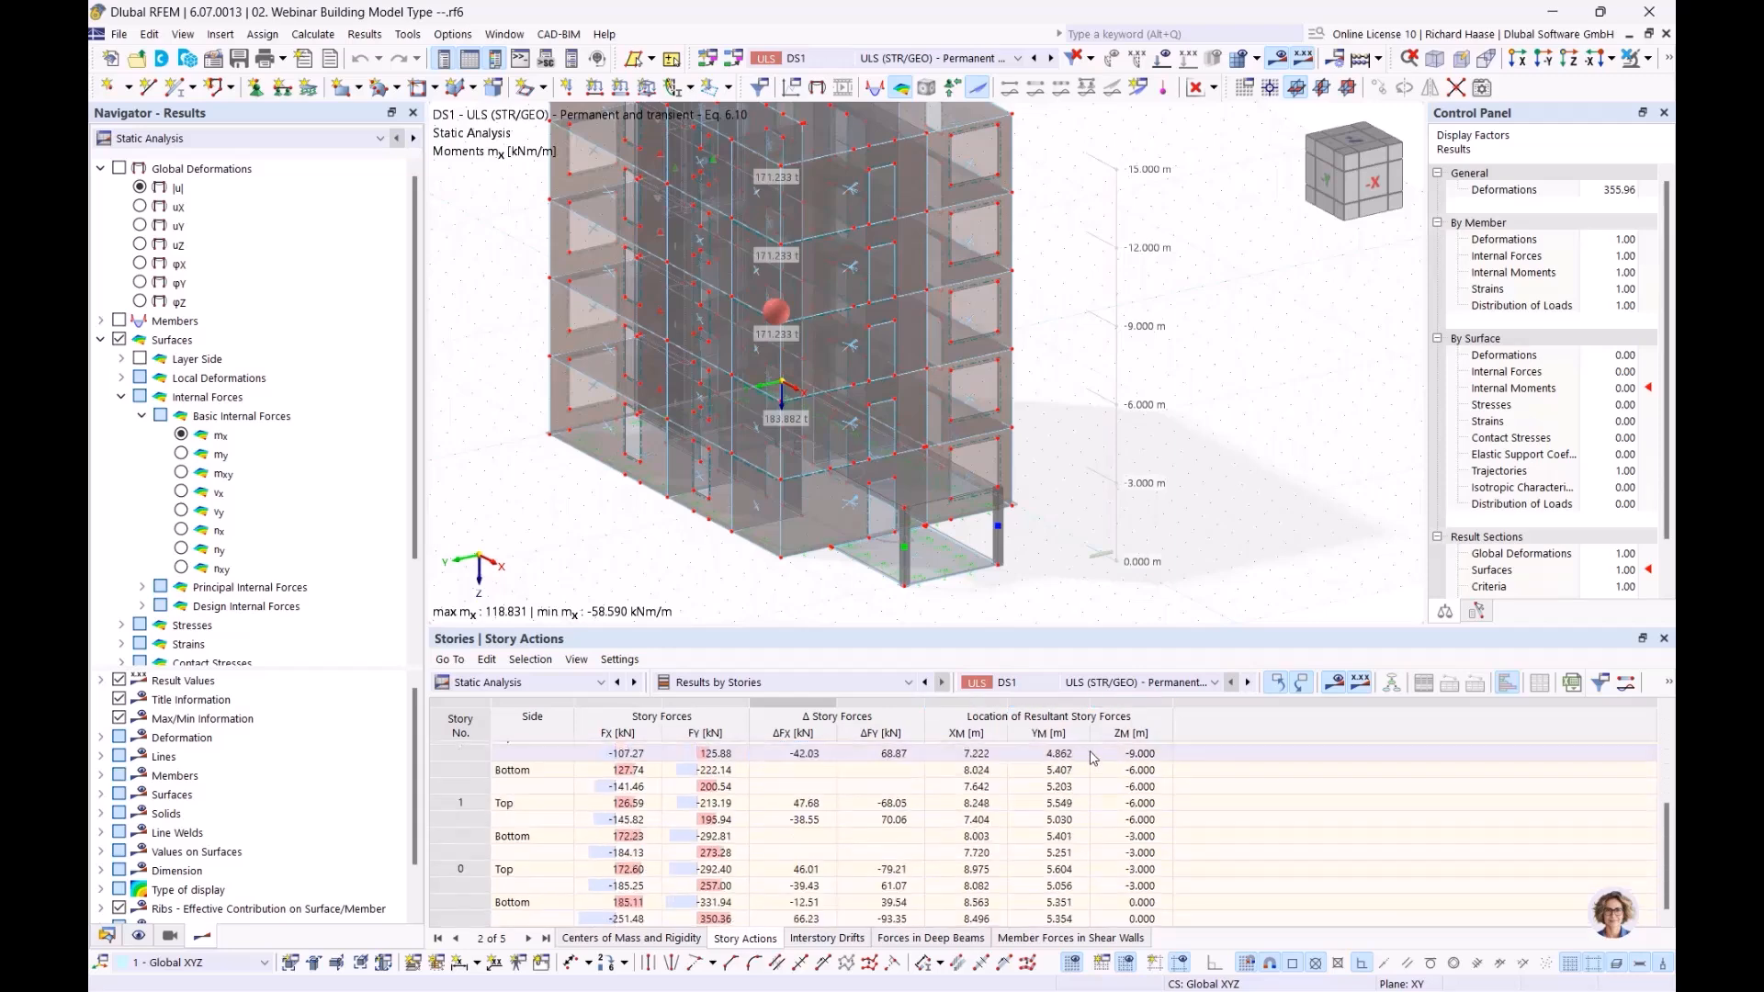
# Open the Interstory Drifts table and check story 4's interstory drift ΔuY
pyautogui.click(834, 938)
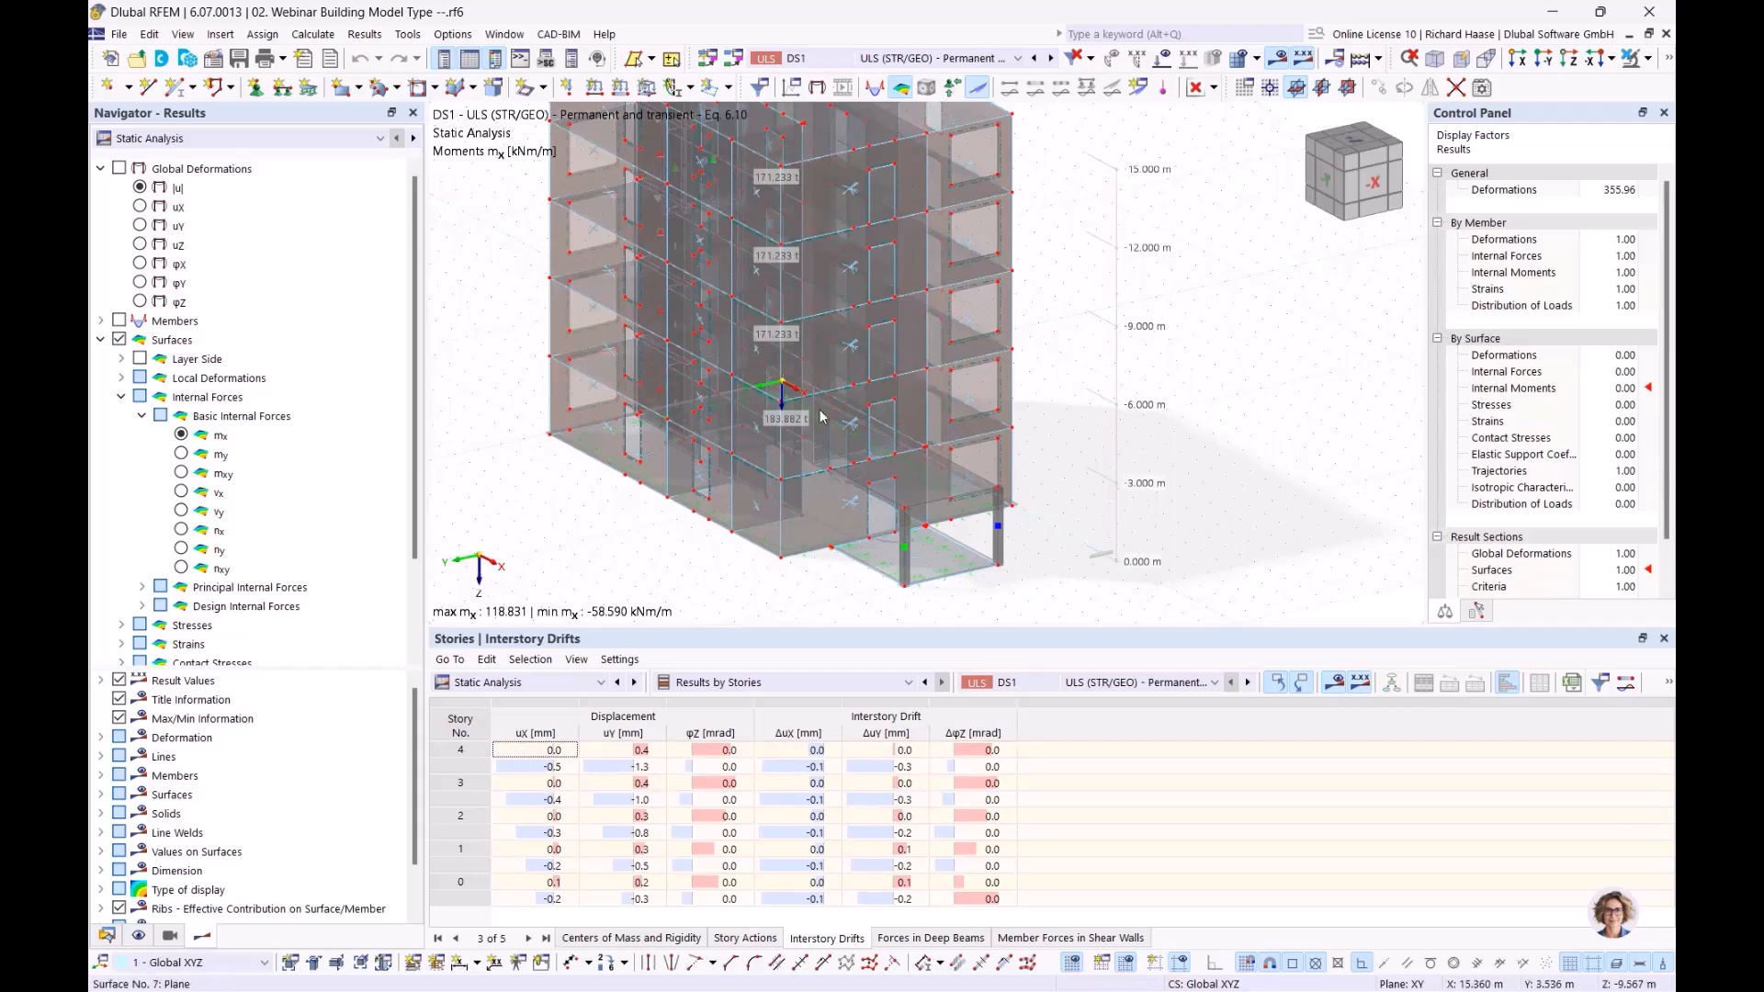
pyautogui.moveTo(1088, 455); pyautogui.dragTo(1118, 511, button='middle')
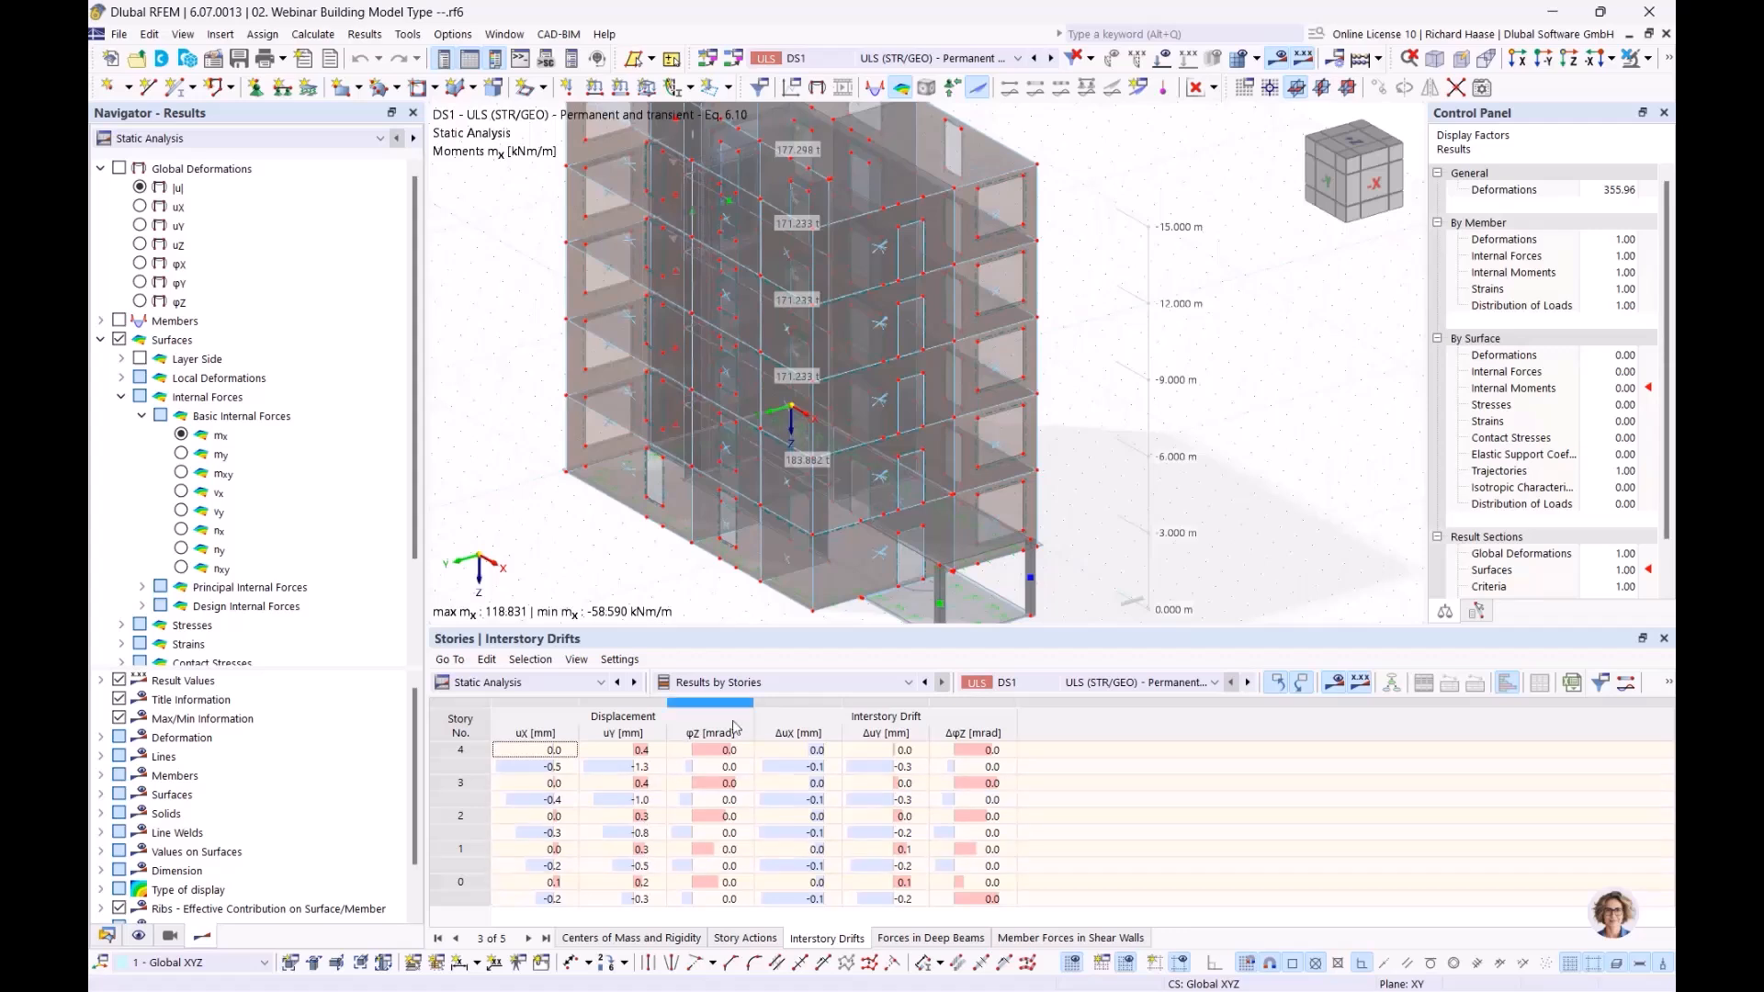
pyautogui.click(905, 752)
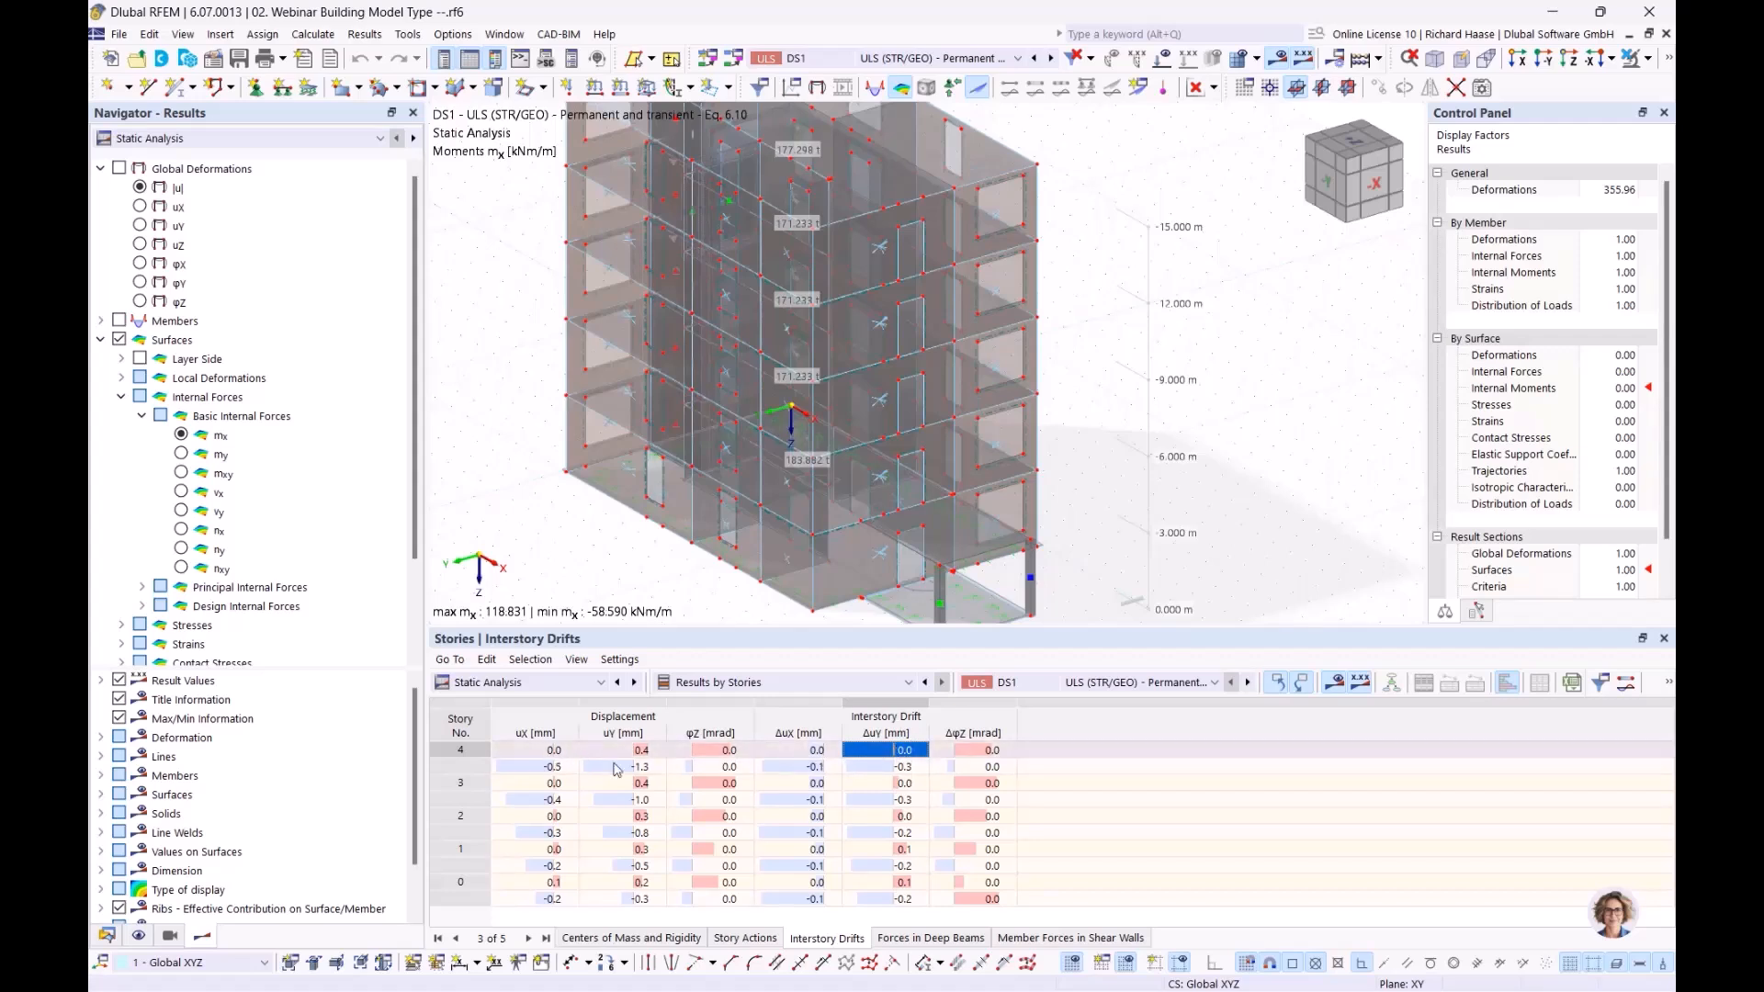
# Open the Forces in Deep Beams table and pan to the highlighted story 3 deep beam
pyautogui.click(955, 939)
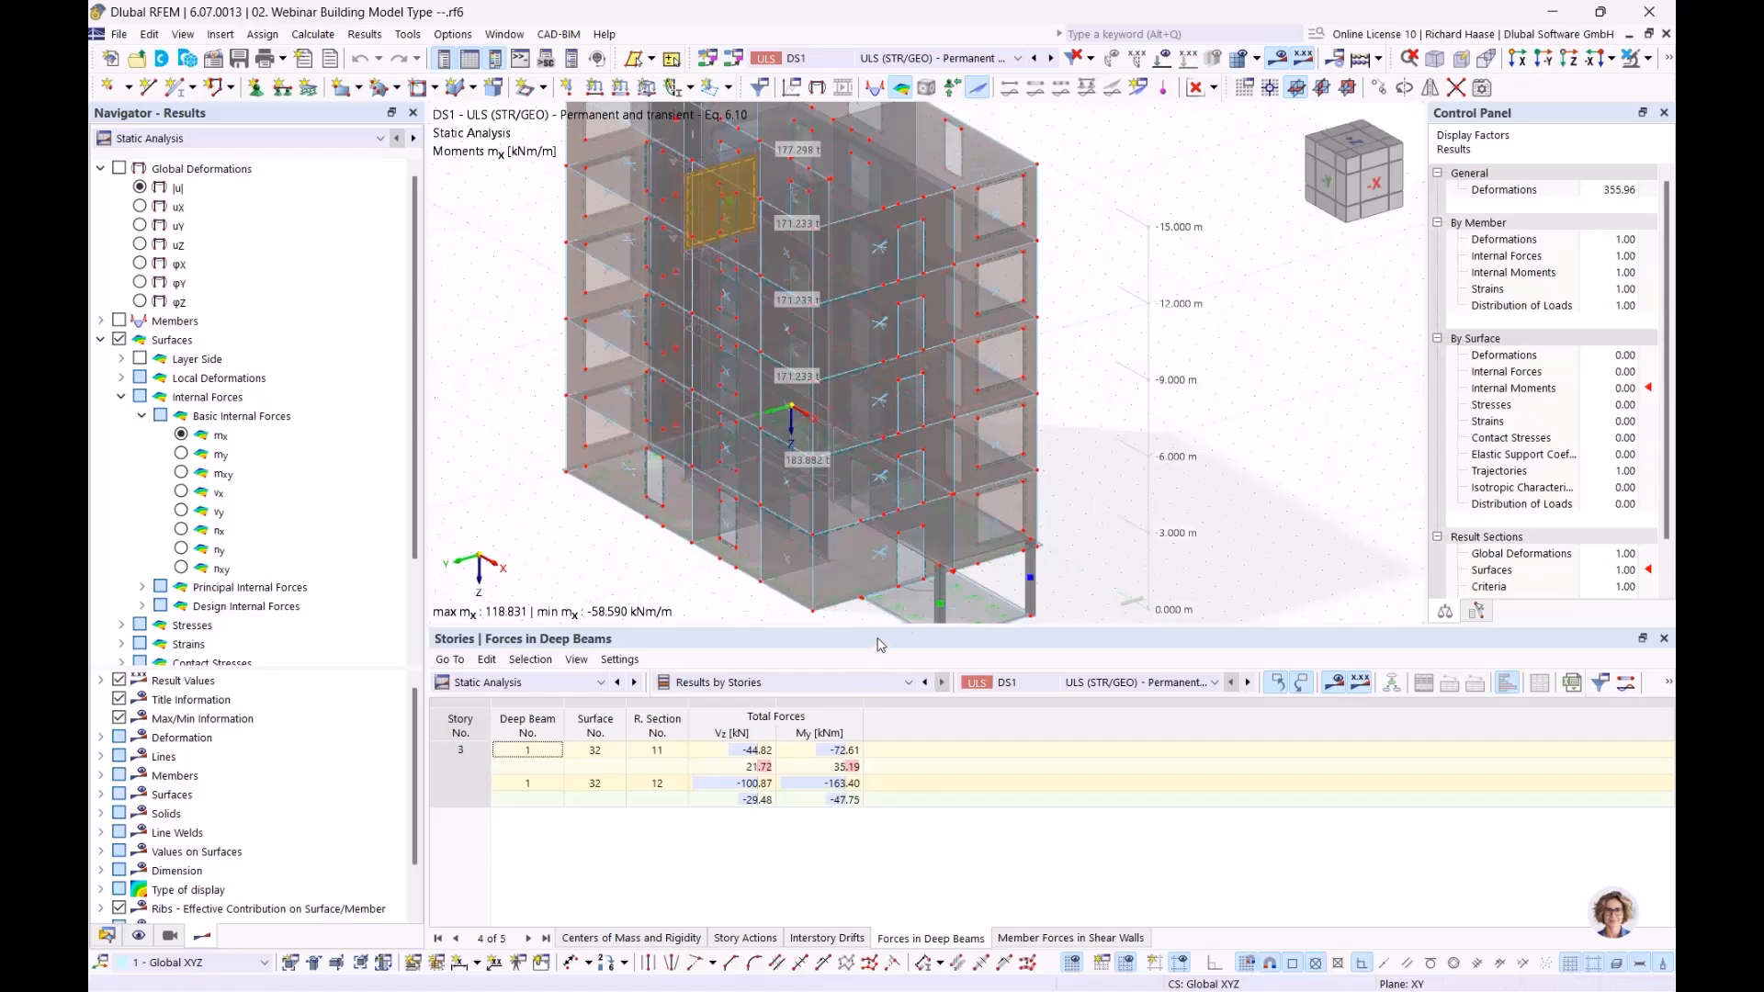
pyautogui.moveTo(1061, 332); pyautogui.dragTo(1140, 404, button='middle')
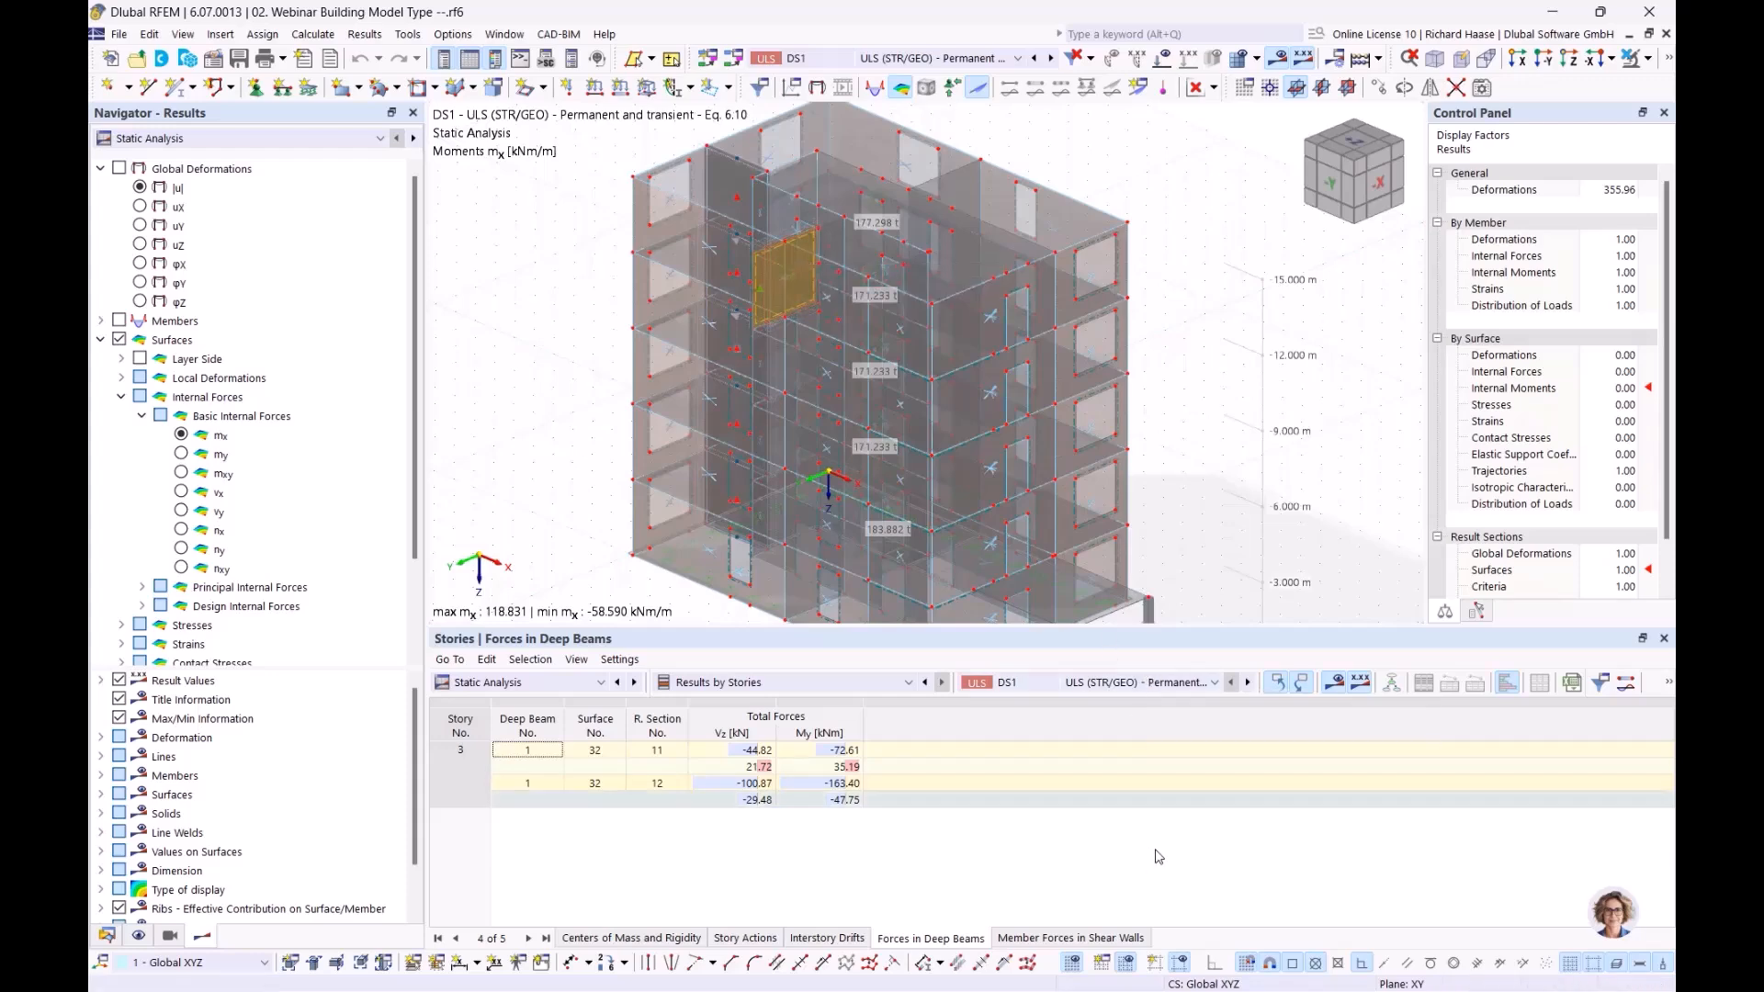
# Open the Member Forces in Shear Walls table and review N, Vy, Vz, MT, My, Mz per story node
pyautogui.click(1071, 941)
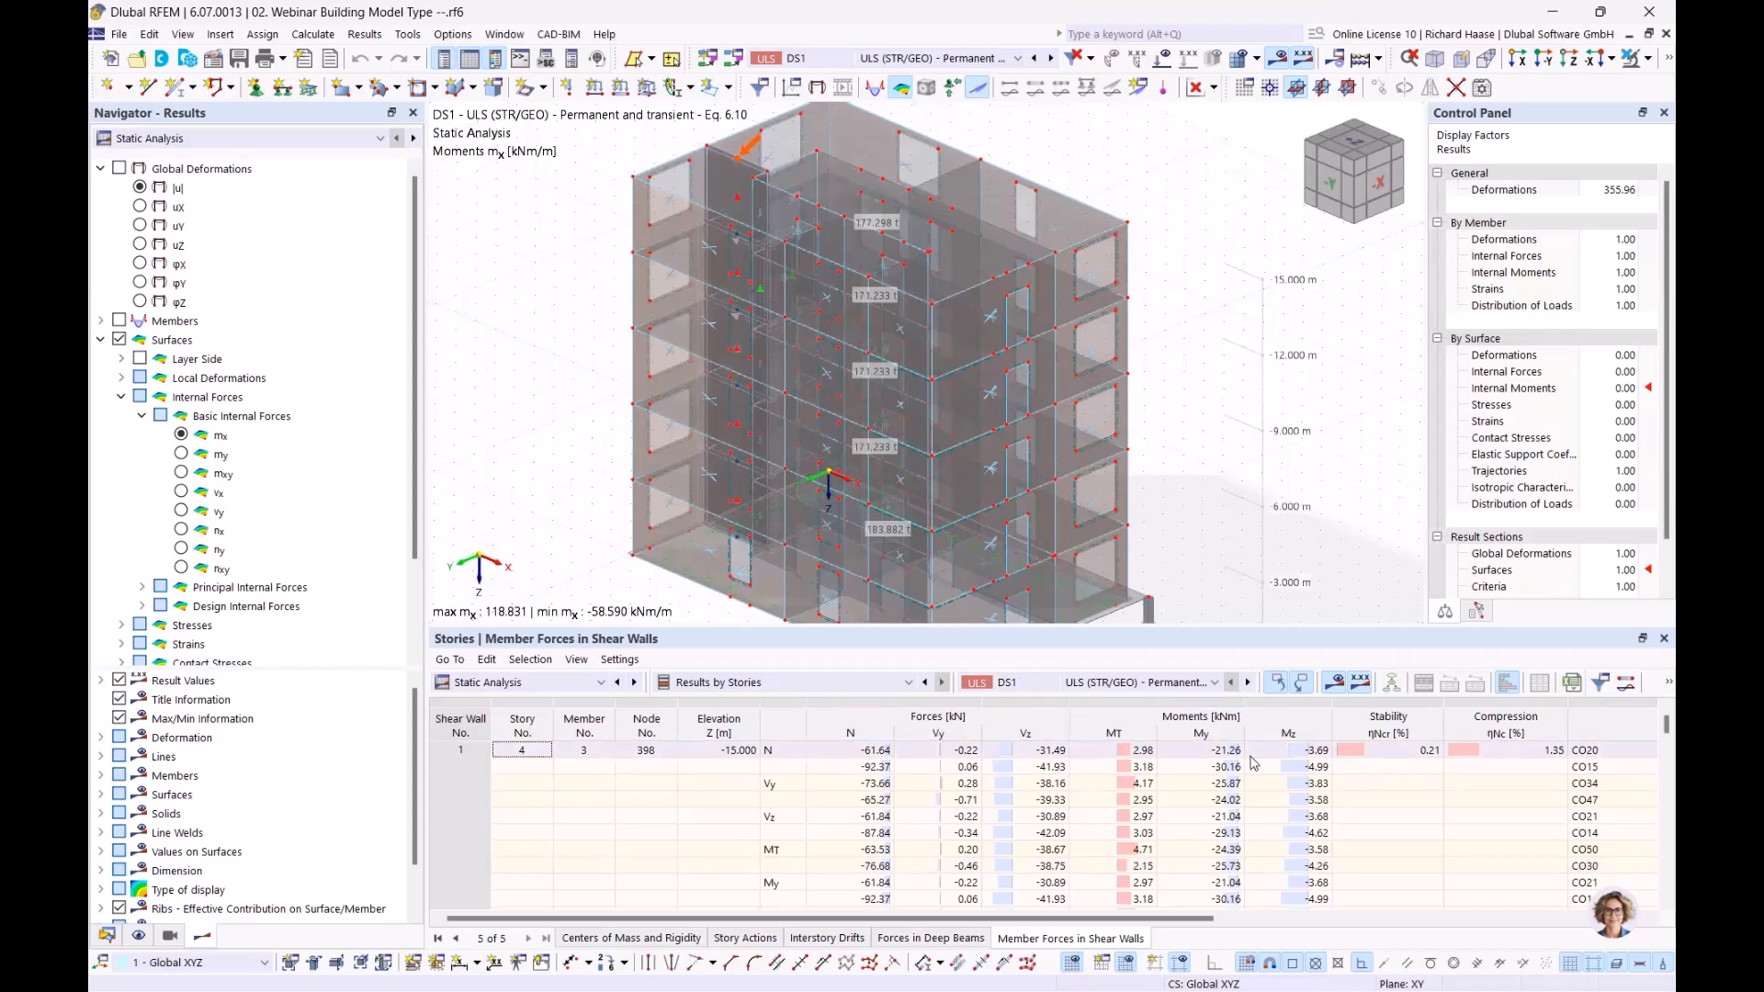
pyautogui.scroll(-1, 1194, 763)
pyautogui.scroll(-5, 967, 765)
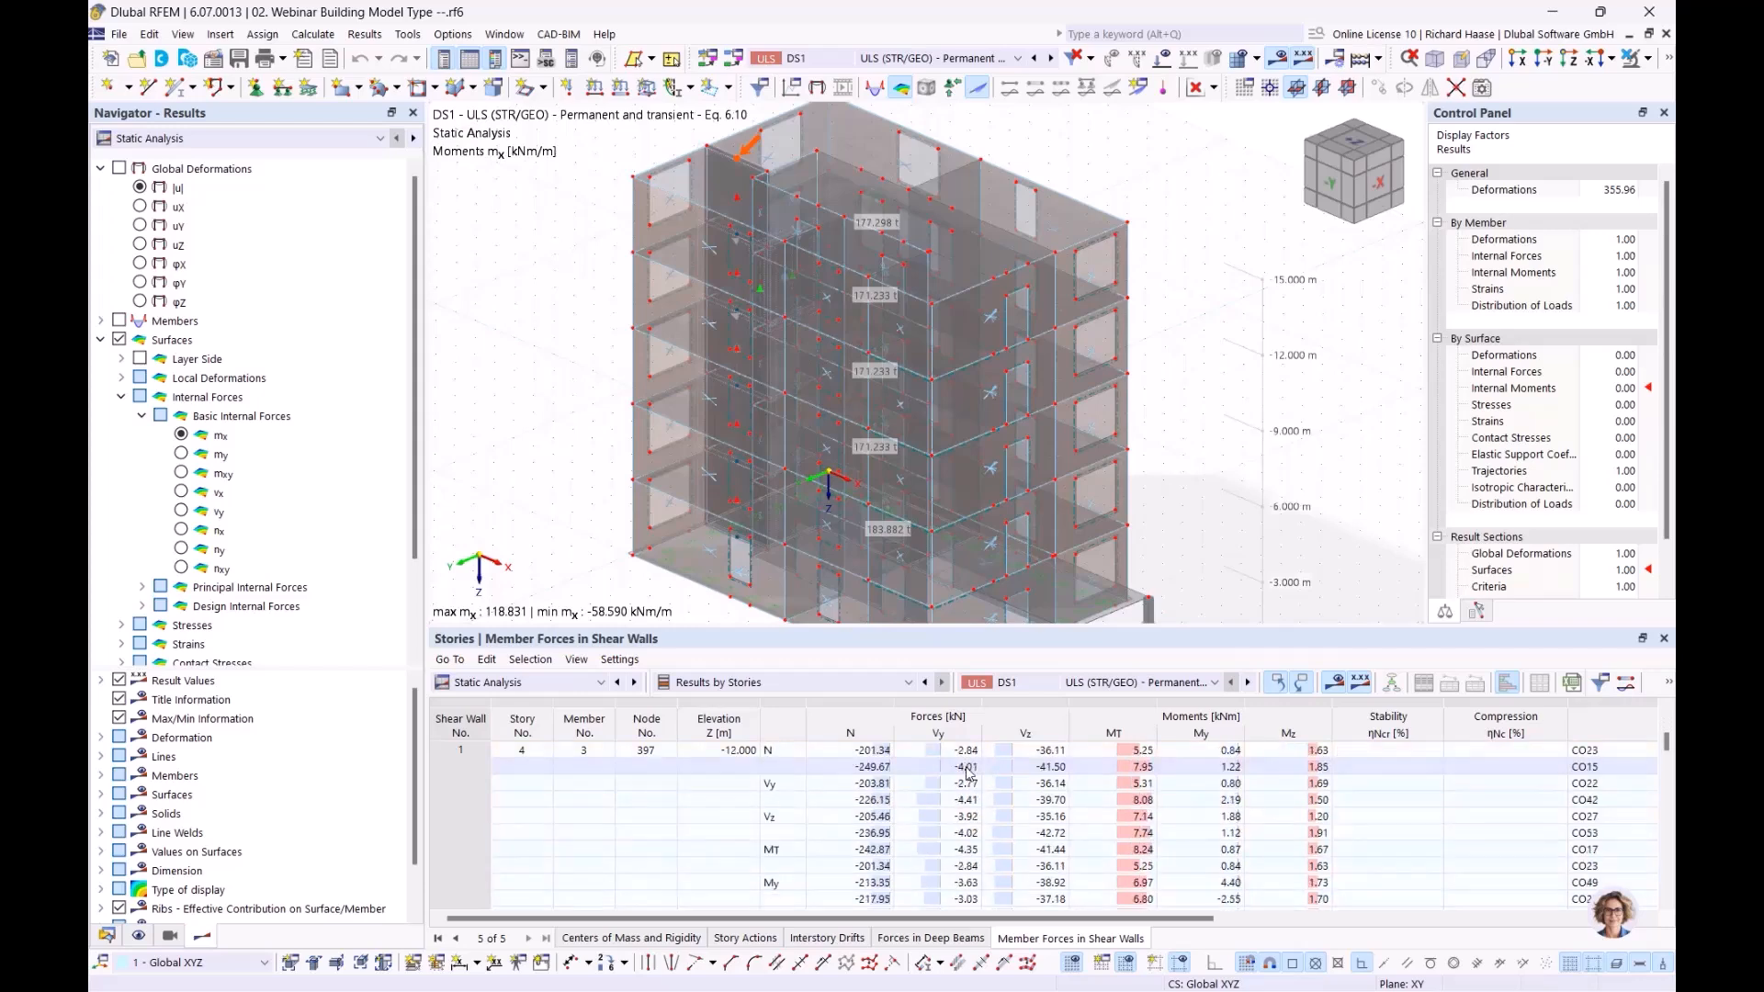
pyautogui.scroll(6, 530, 818)
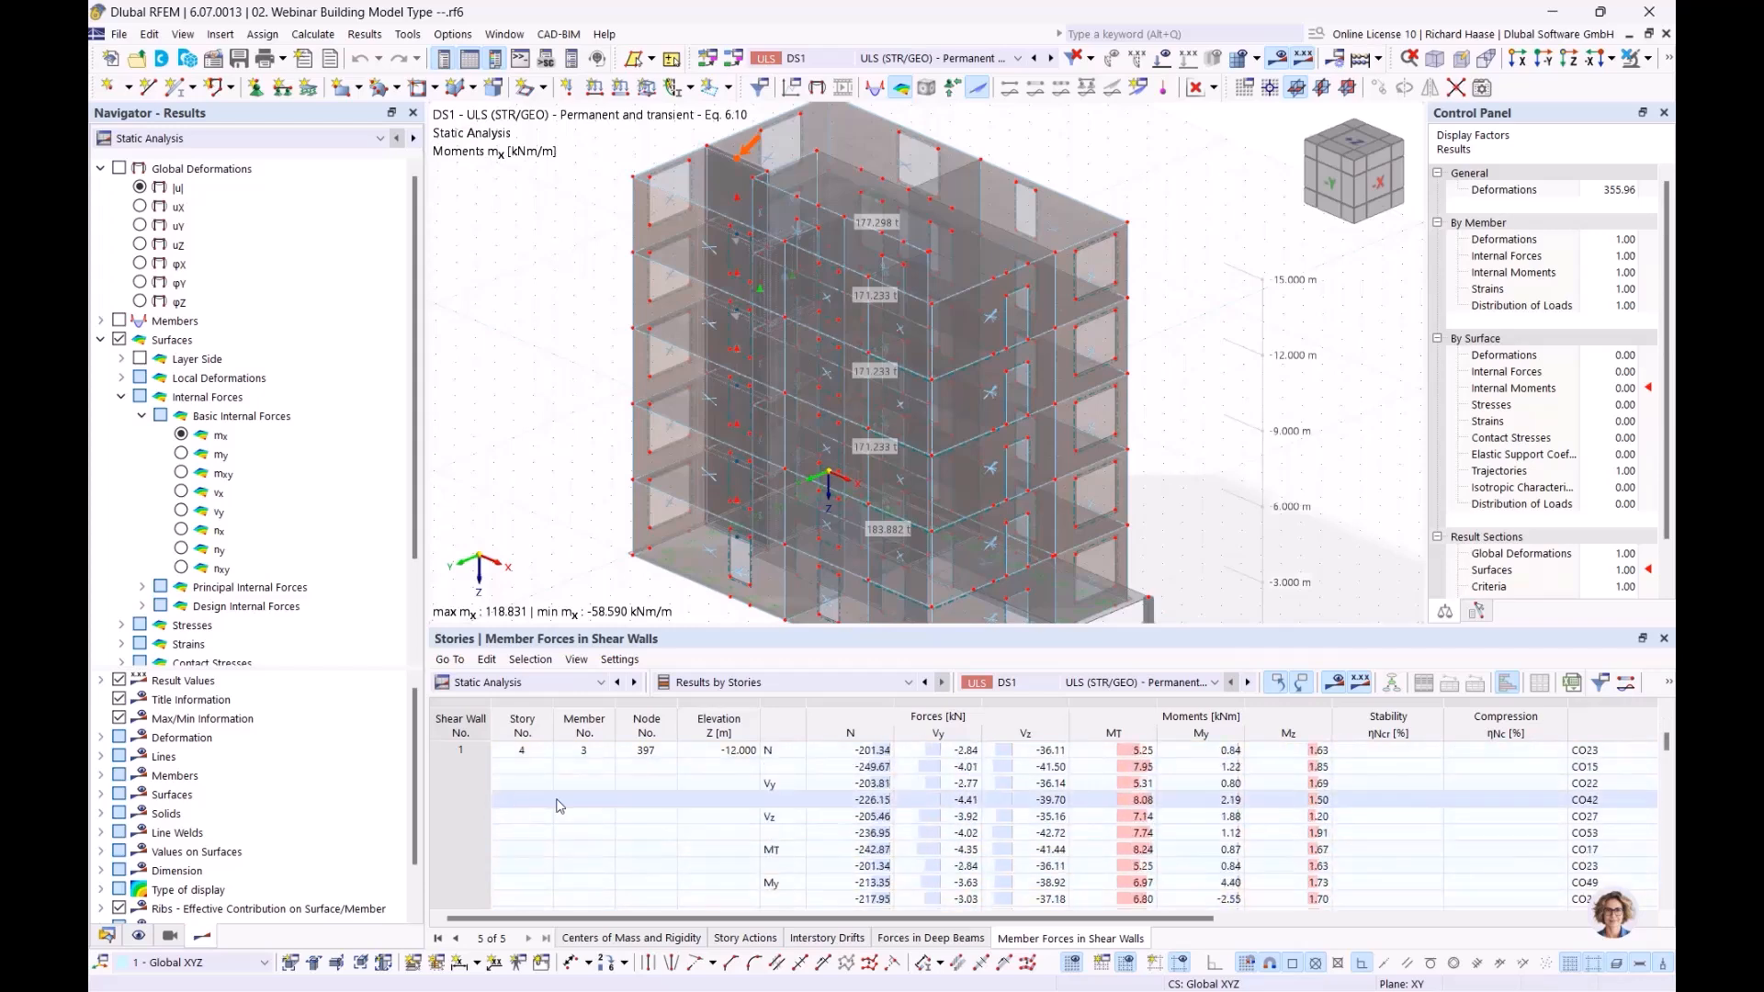
pyautogui.scroll(-4, 735, 813)
pyautogui.scroll(-8, 892, 813)
pyautogui.scroll(5, 898, 827)
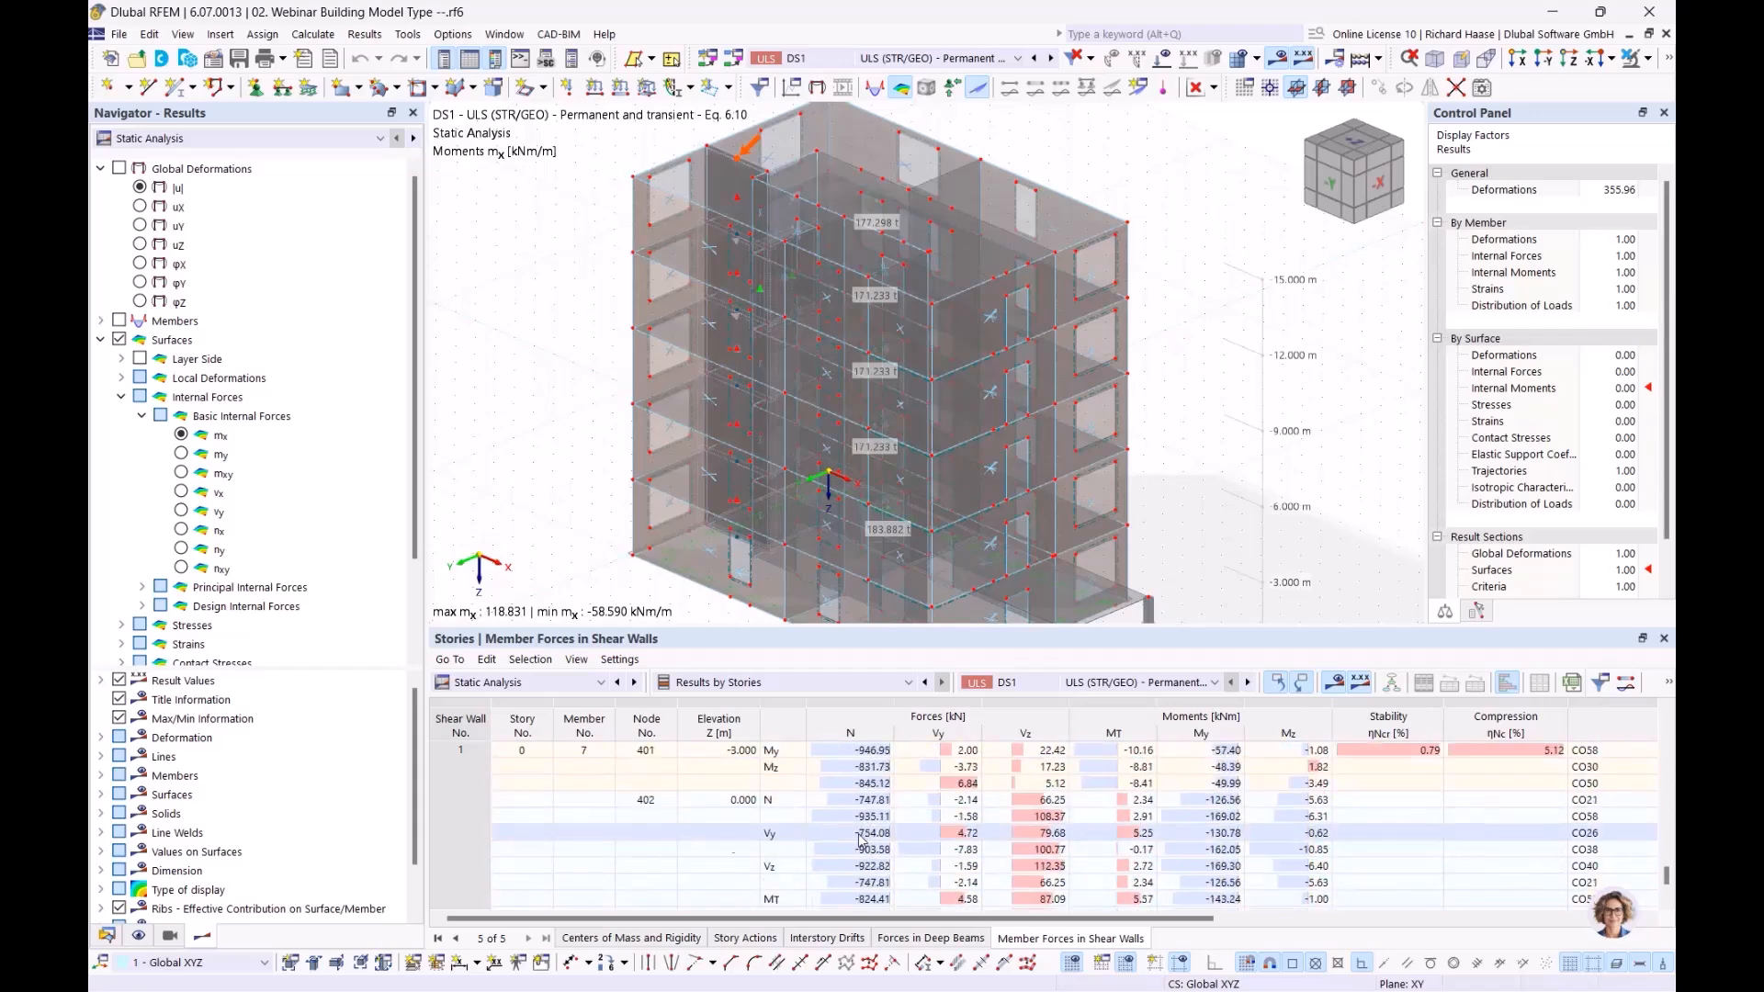
pyautogui.scroll(5, 863, 789)
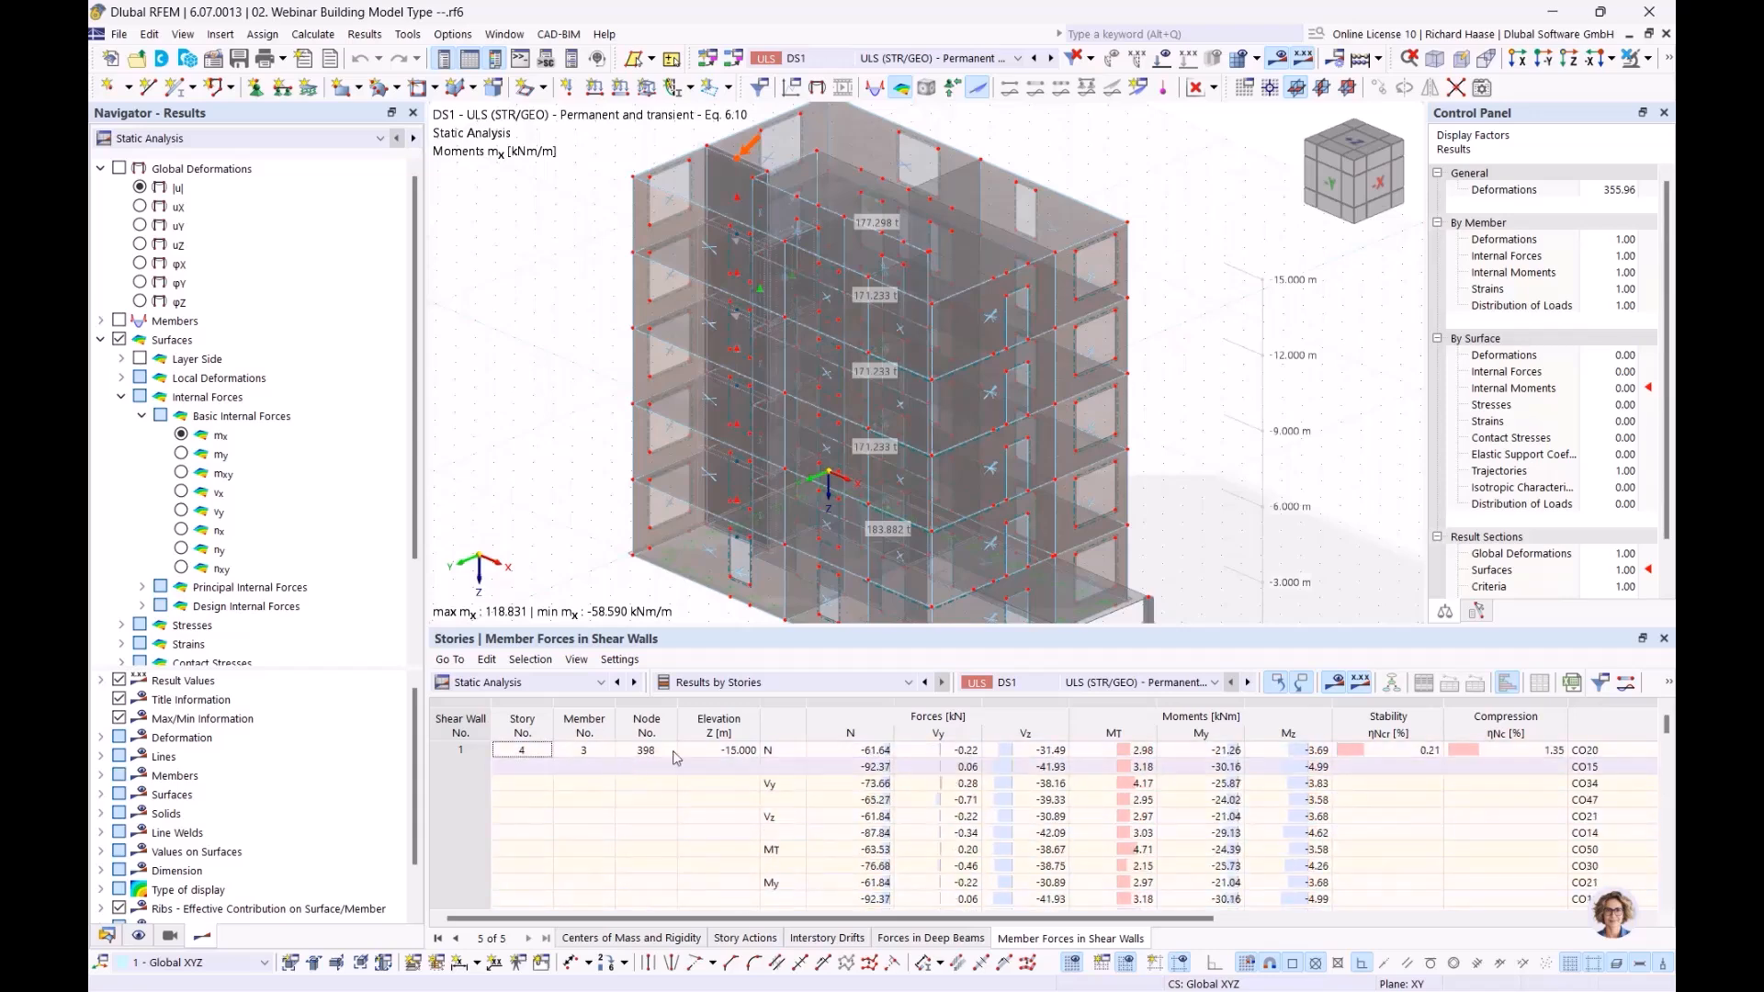
pyautogui.click(859, 751)
pyautogui.scroll(-3, 882, 800)
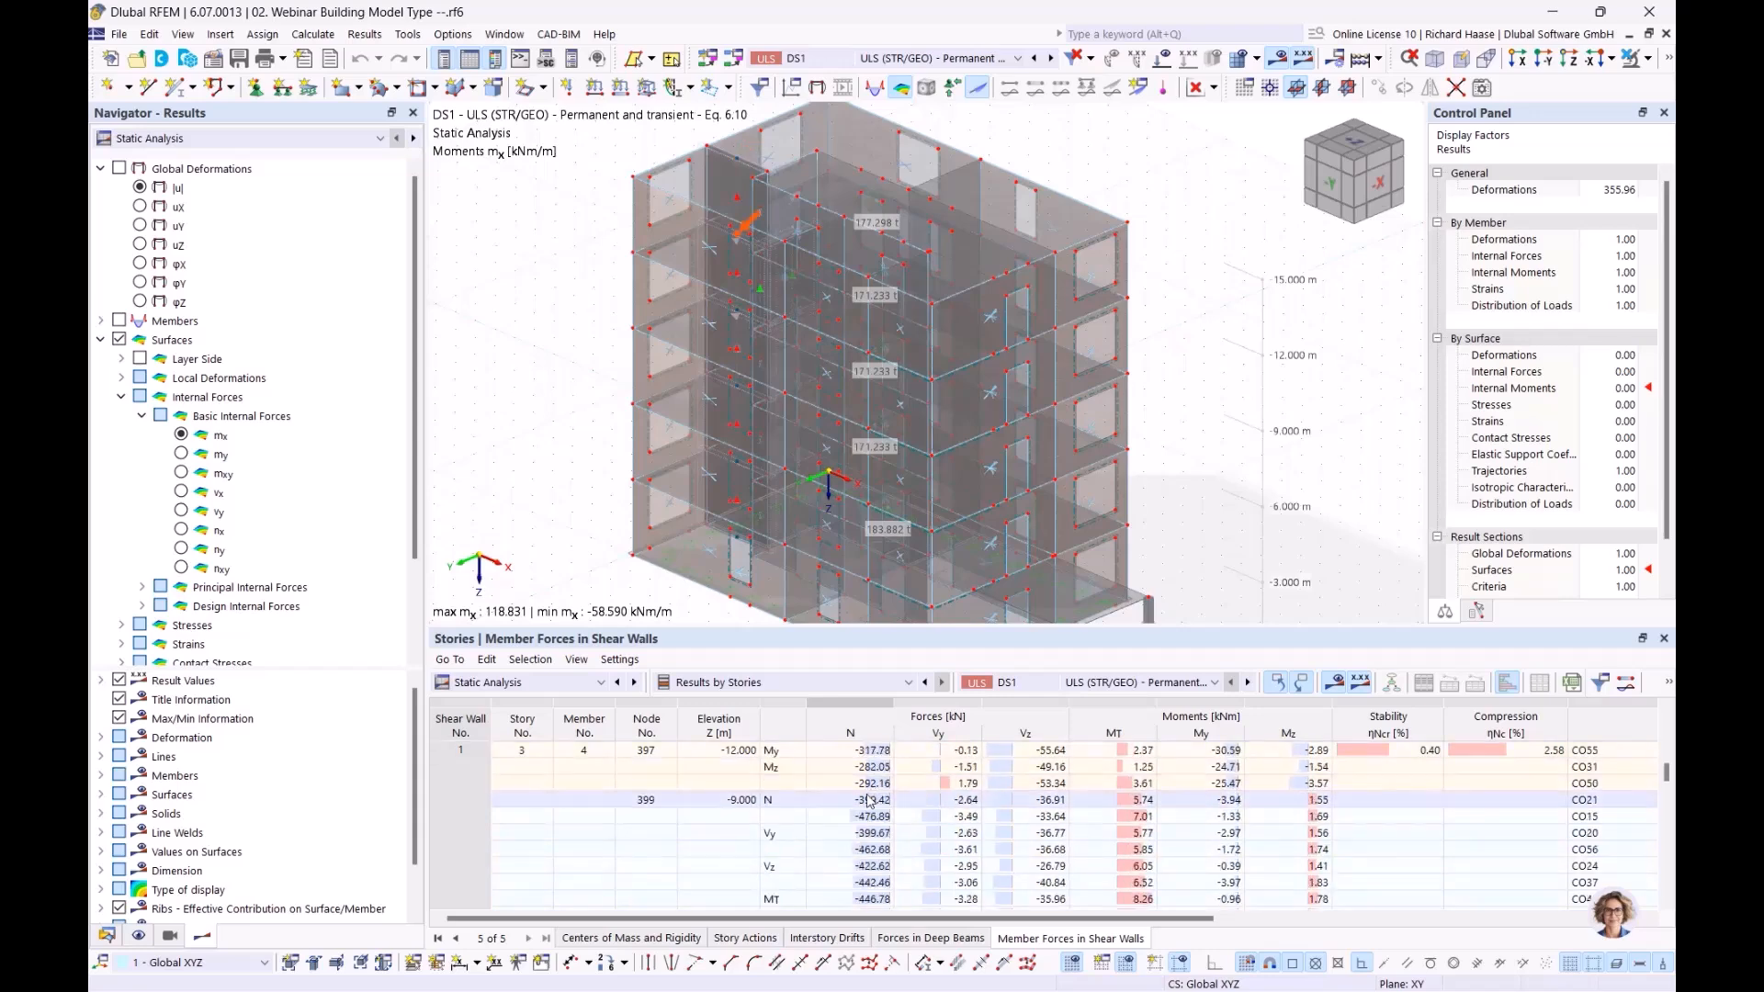
pyautogui.scroll(-3, 874, 796)
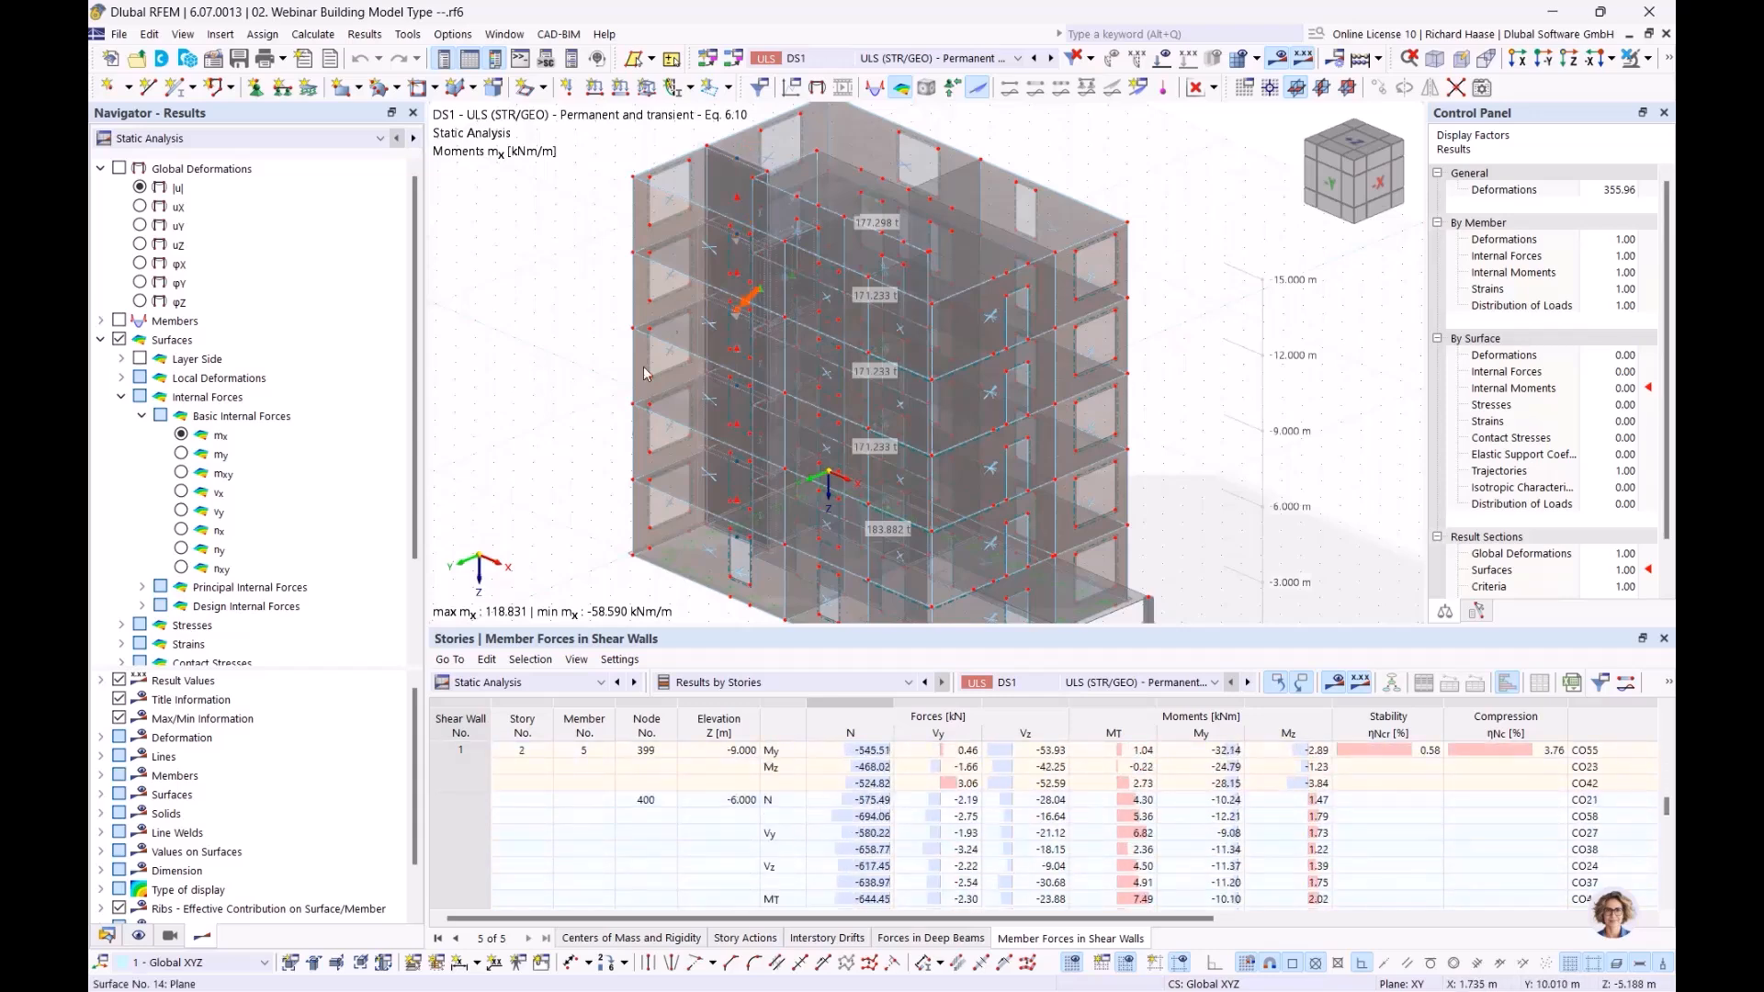